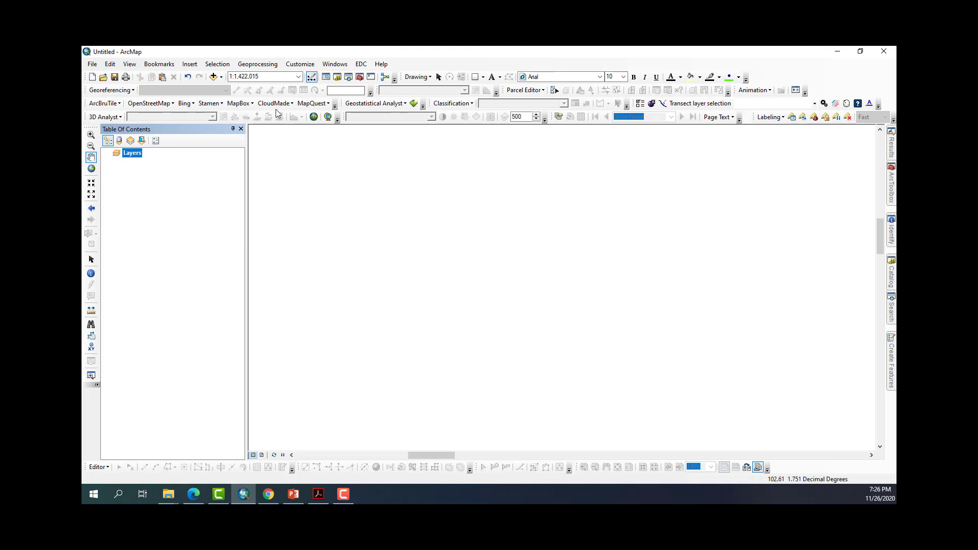
Step: Add the SHP_Indonesia shapefile from the Desktop's SHP_Indonesia folder to the map
left_click(218, 76)
left_click(218, 79)
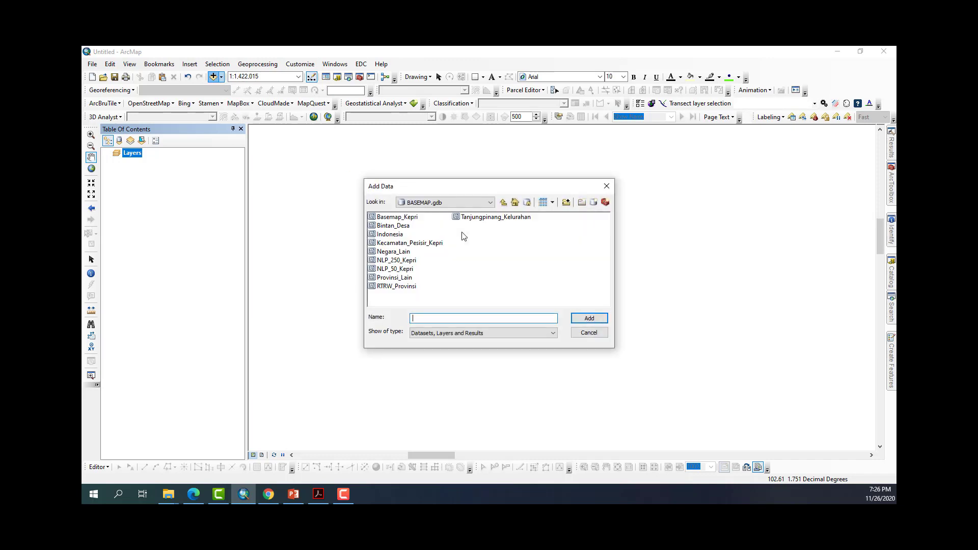
left_click(445, 202)
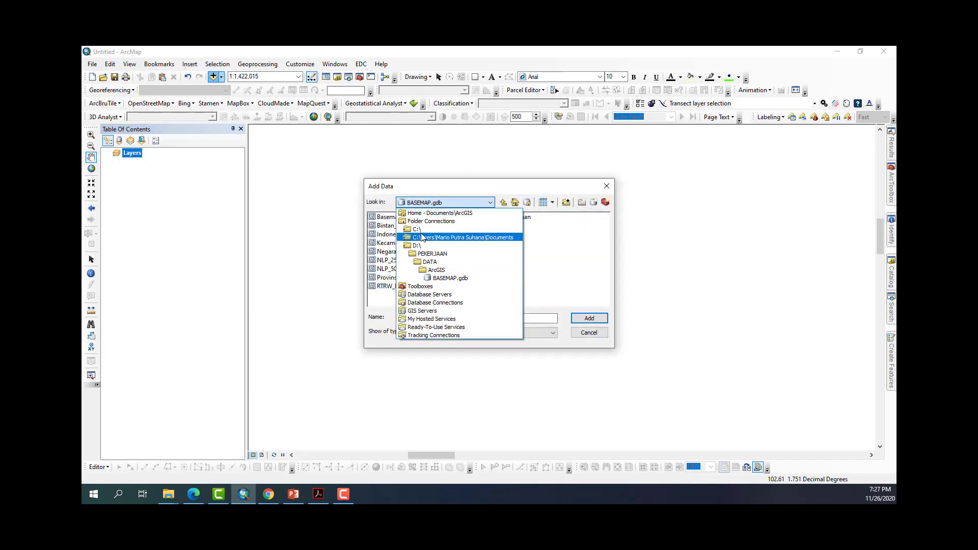
left_click(486, 230)
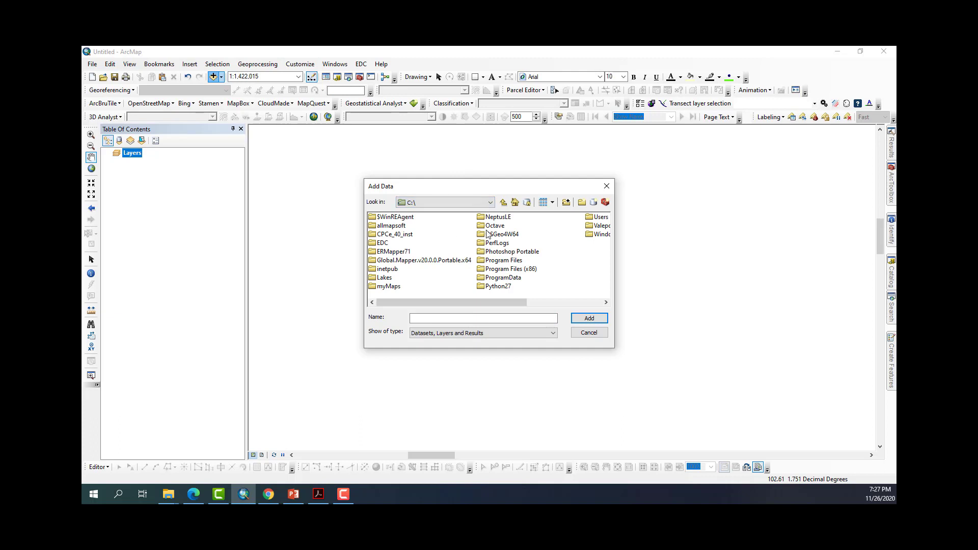
left_click(491, 203)
left_click(588, 219)
left_click(596, 217)
double_click(589, 220)
double_click(397, 243)
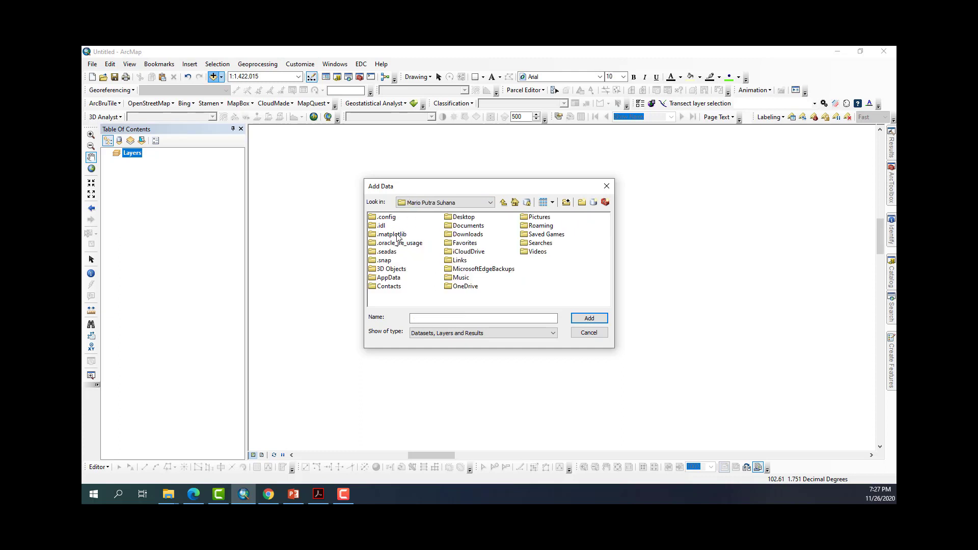
left_click(464, 218)
double_click(464, 219)
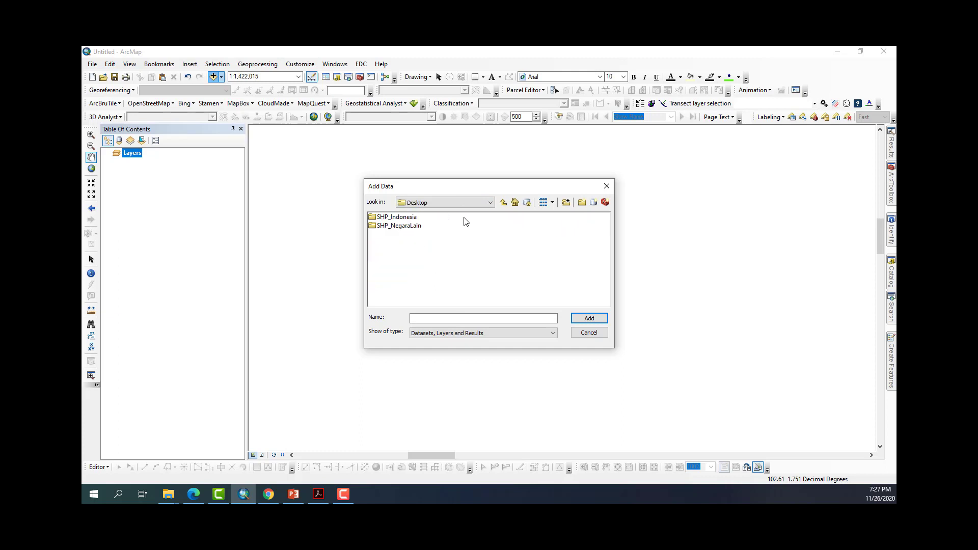
double_click(408, 218)
double_click(421, 219)
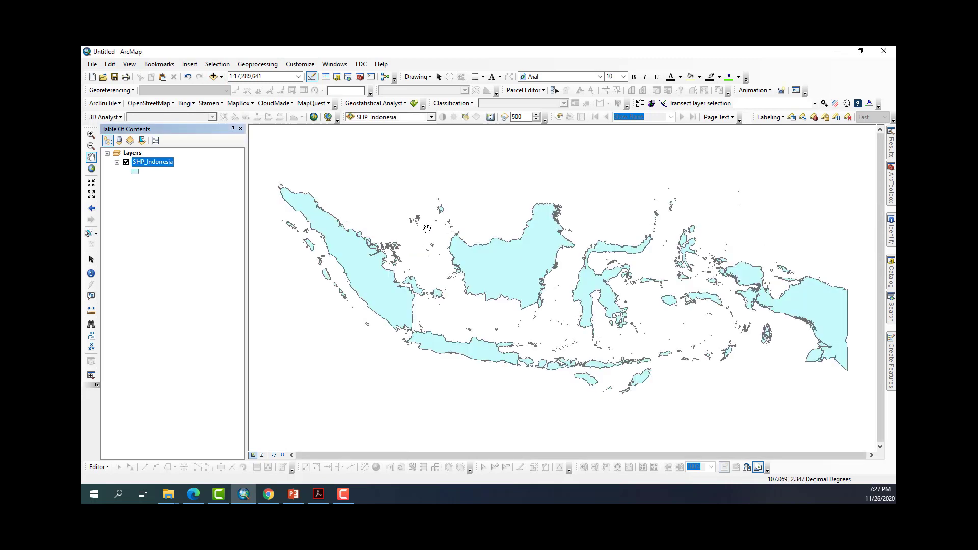
Step: Add the NegaraLain shapefile from the Desktop's SHP_NegaraLain folder to the map
left_click(212, 77)
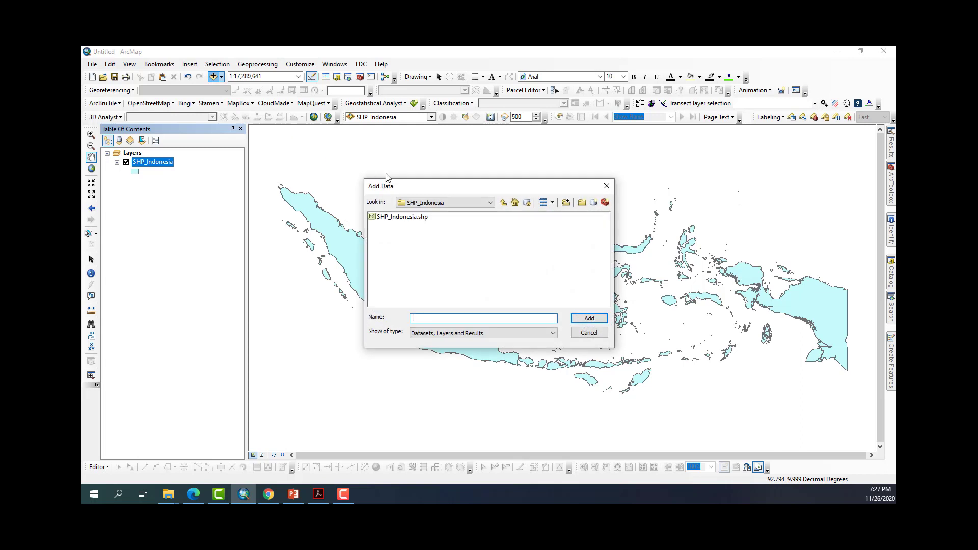
left_click(504, 202)
double_click(398, 224)
double_click(397, 217)
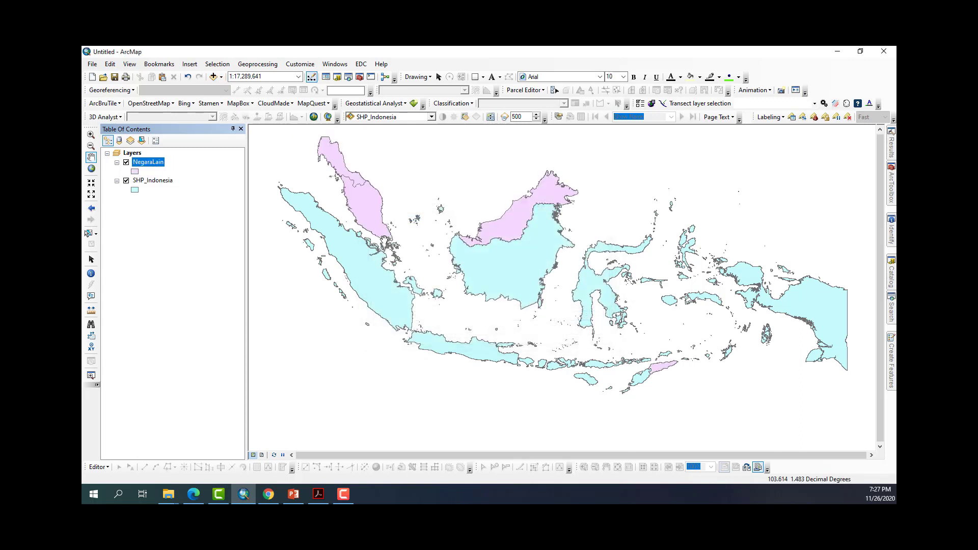
Step: Save the map document as ANALISIS in the DATA PRAKTIKUM folder inside MODUL PRAKTIKUM
left_click(91, 135)
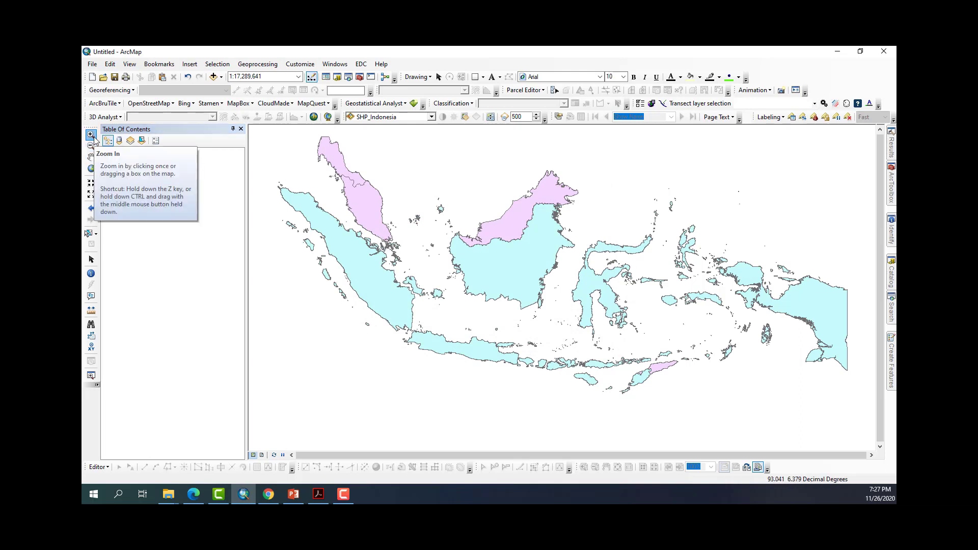
left_click_drag(382, 229, 427, 268)
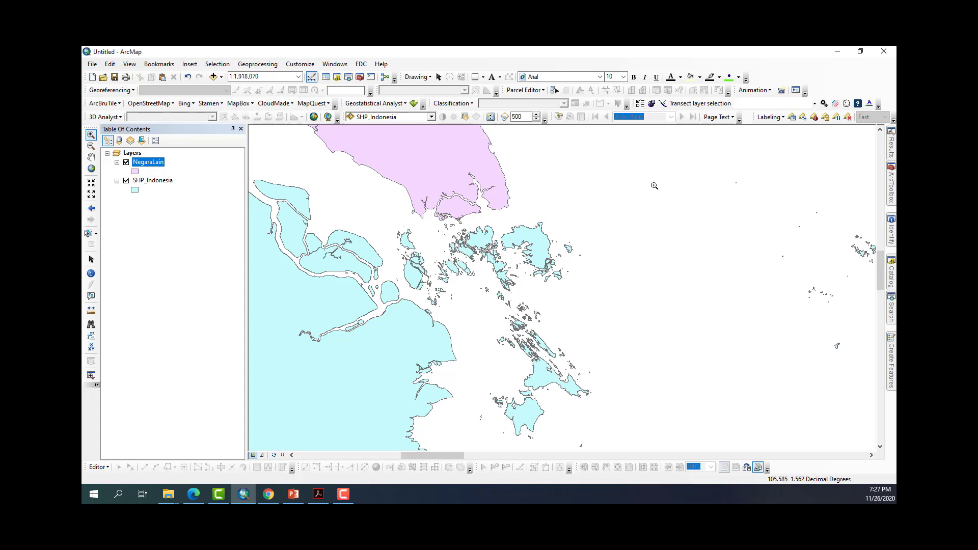
left_click(115, 77)
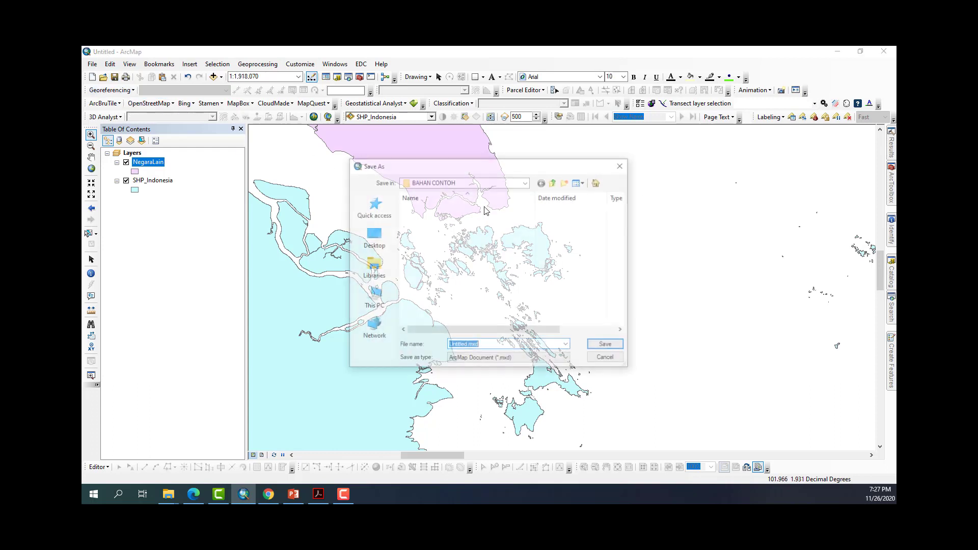
left_click(464, 182)
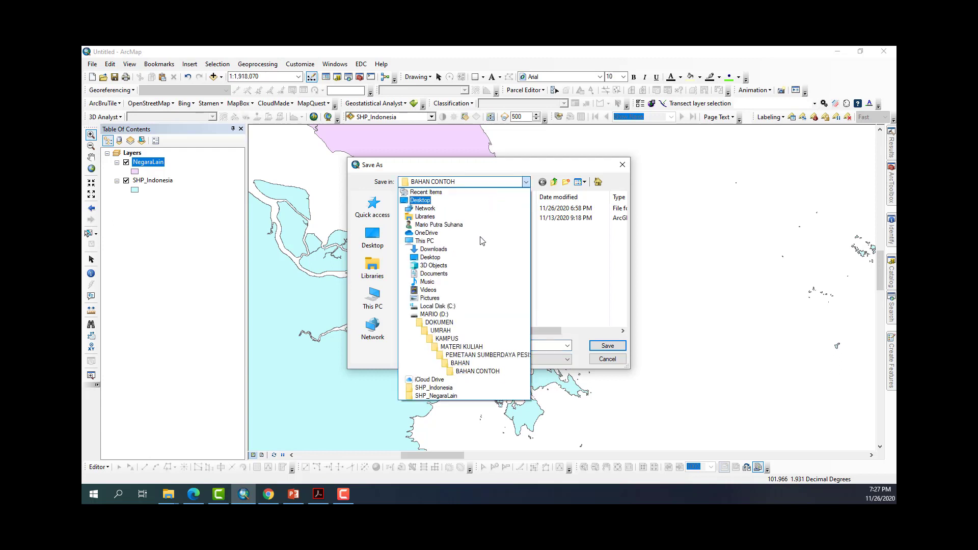
left_click(461, 347)
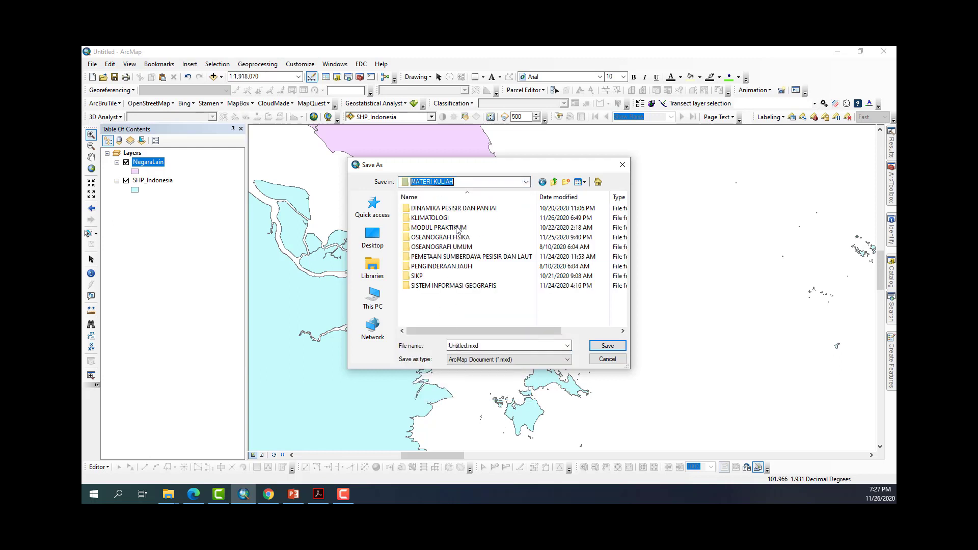
double_click(442, 227)
double_click(442, 218)
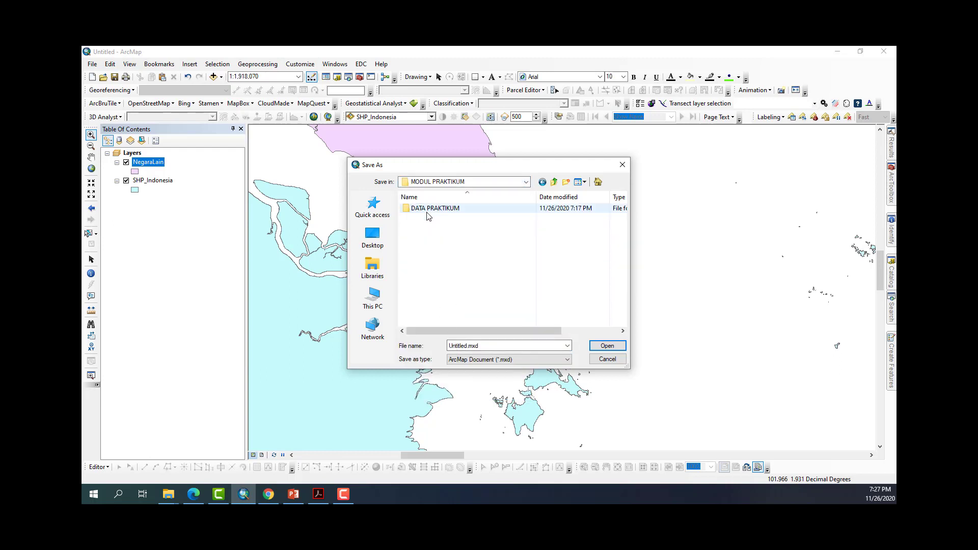
double_click(492, 347)
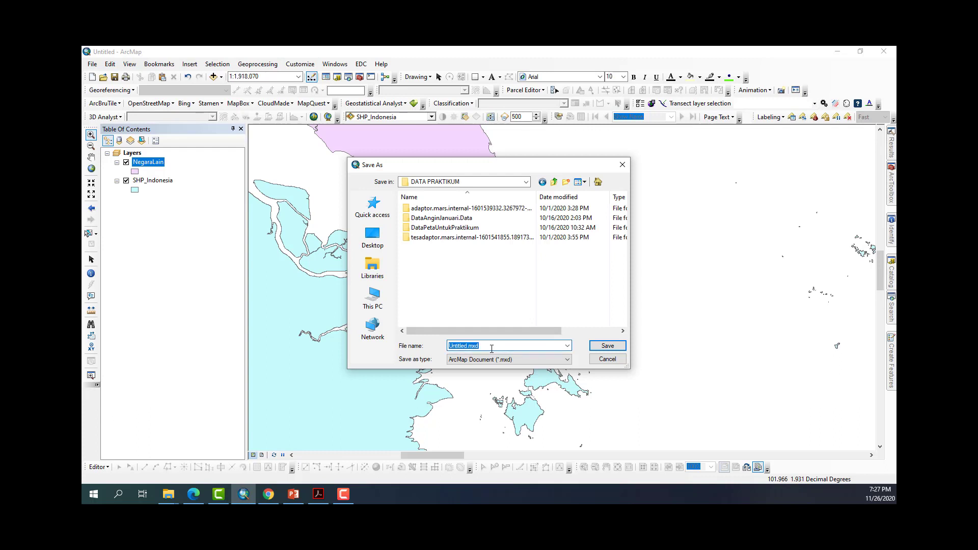
type("ANALISIS")
left_click(608, 346)
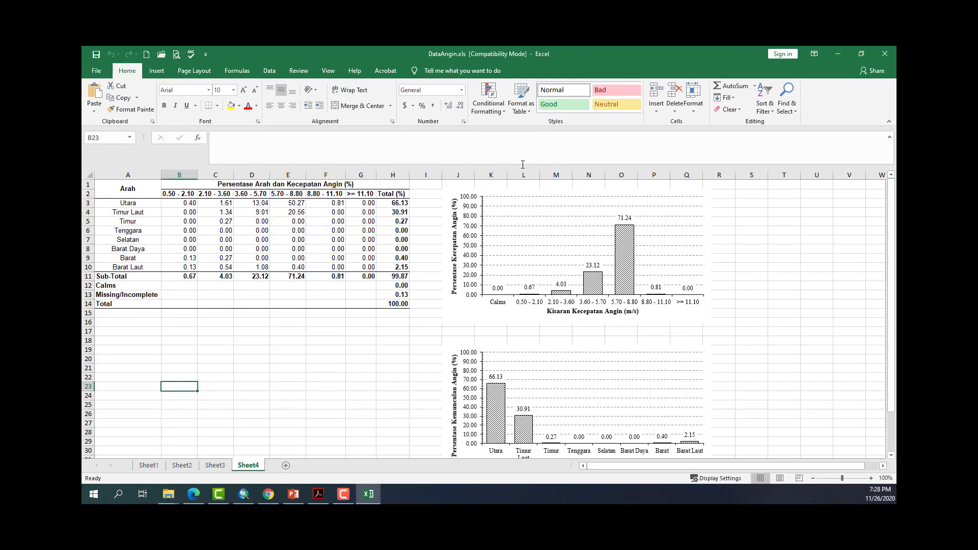
Step: Switch to Sheet2 of the DataAngin.xls workbook in Excel and return to the start of its station data at cell A1
left_click(173, 470)
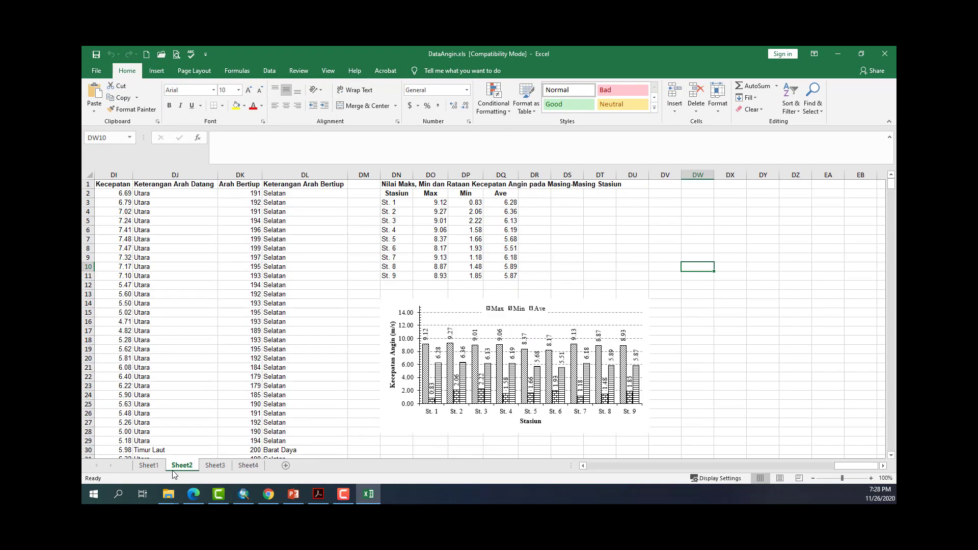
left_click(176, 321)
key("ctrl+Left")
key("ctrl+Left")
key("ctrl+Left")
key("ctrl+Left")
key("ctrl+Left")
key("ctrl+Left")
key("ctrl+Left")
key("ctrl+Left")
key("ctrl+Left")
key("ctrl+Left")
key("ctrl+Left")
key("ctrl+Left")
key("ctrl+Left")
key("ctrl+Left")
key("ctrl+Left")
key("ctrl+Left")
key("ctrl+Left")
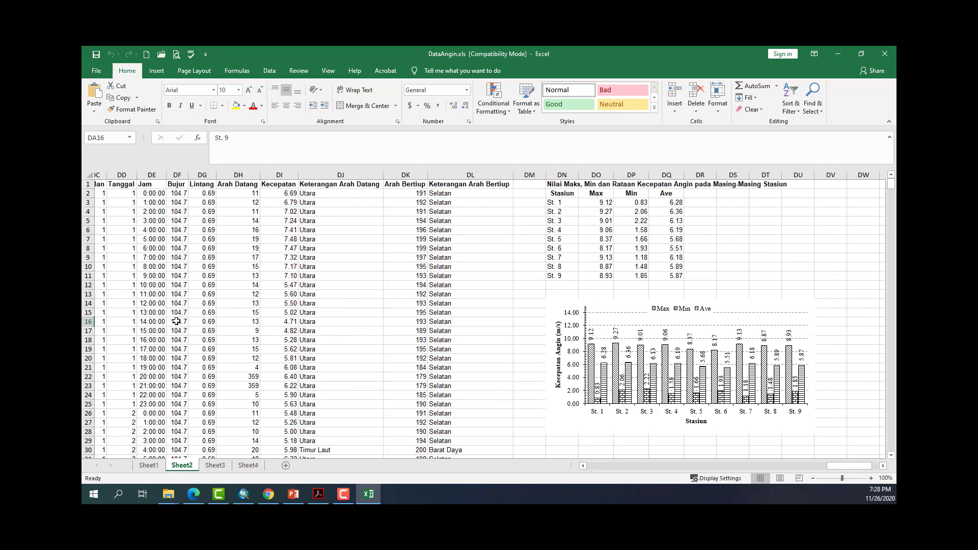
key("ctrl+Up")
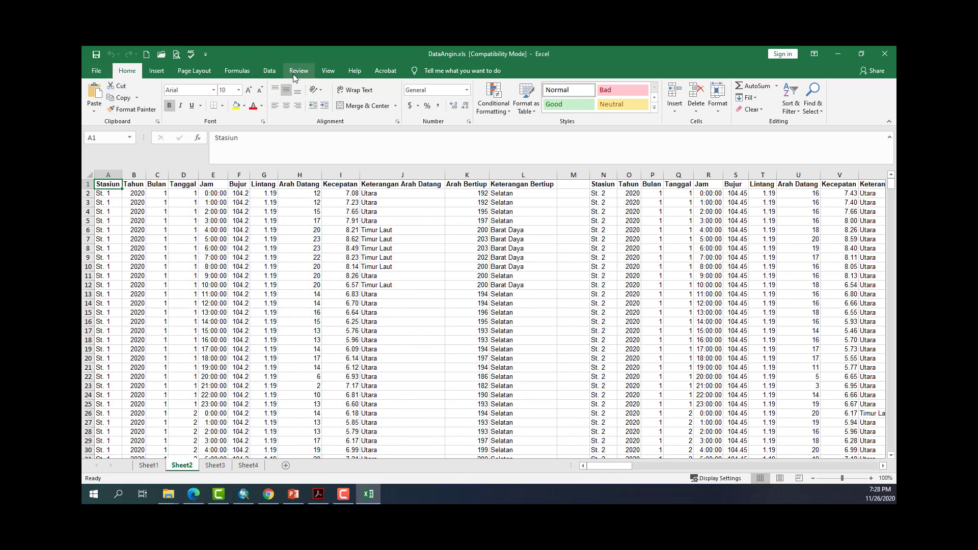
Step: Create a blank workbook and enter the headers Stasiun, Bujur and Lintang in cells A1 to C1
key("ctrl+n")
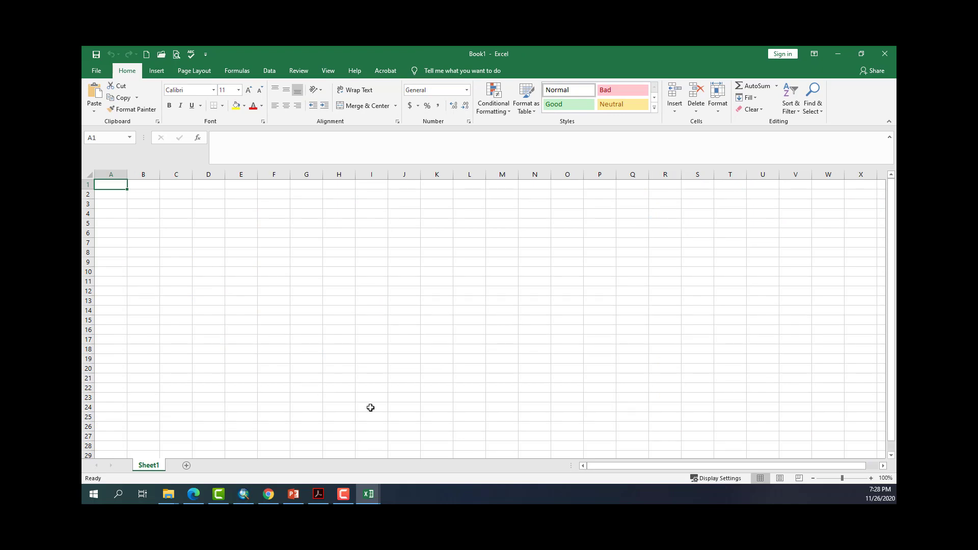
left_click(368, 494)
type("S")
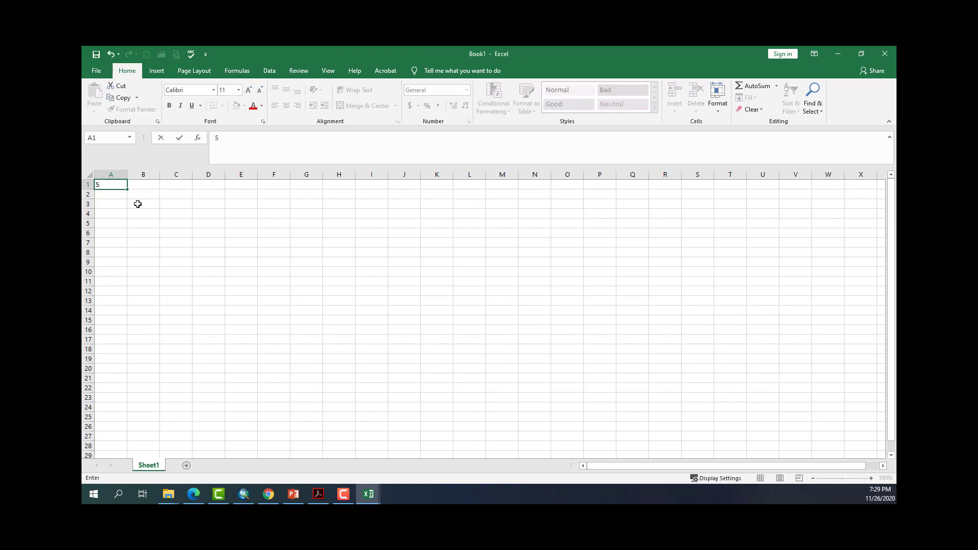
type("tasiun")
key("Tab")
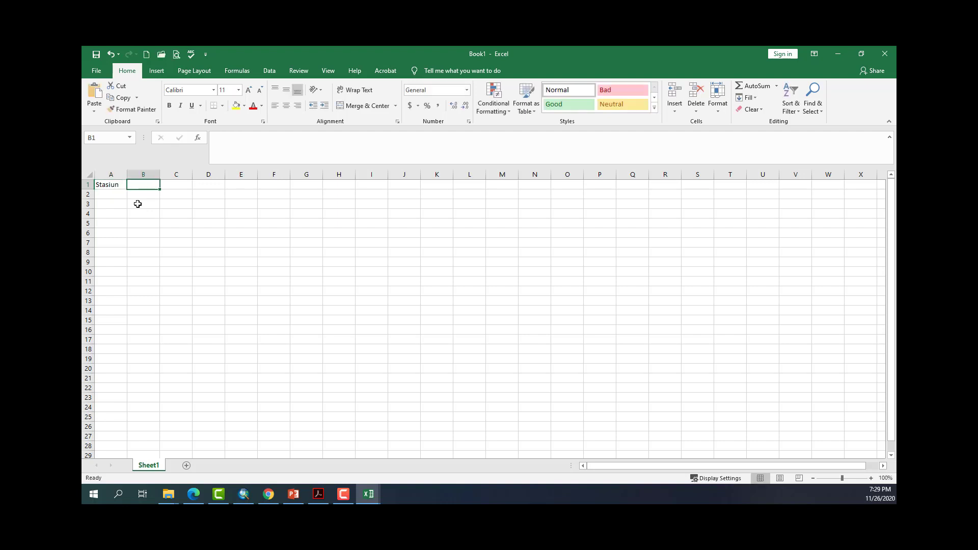
type("L")
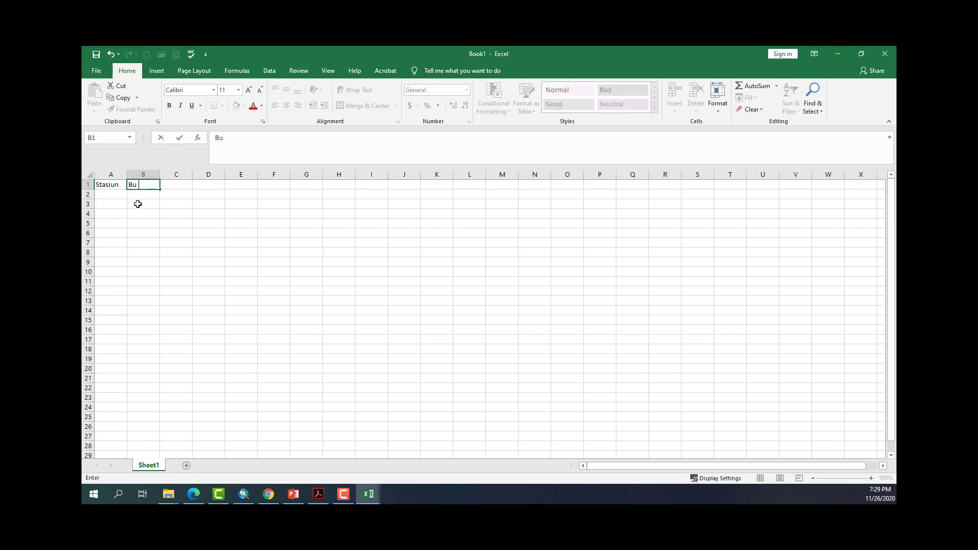
key("Tab")
type("Lintang")
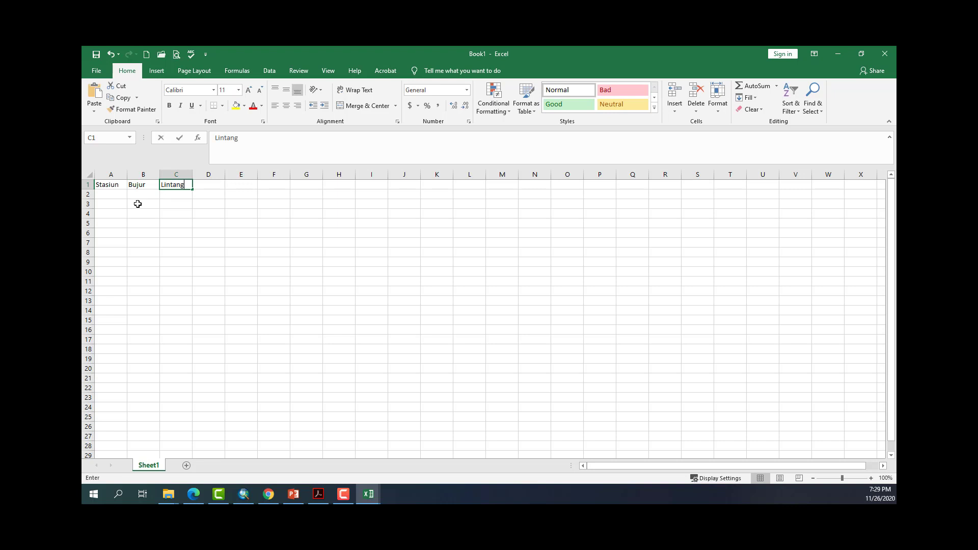
key("Return")
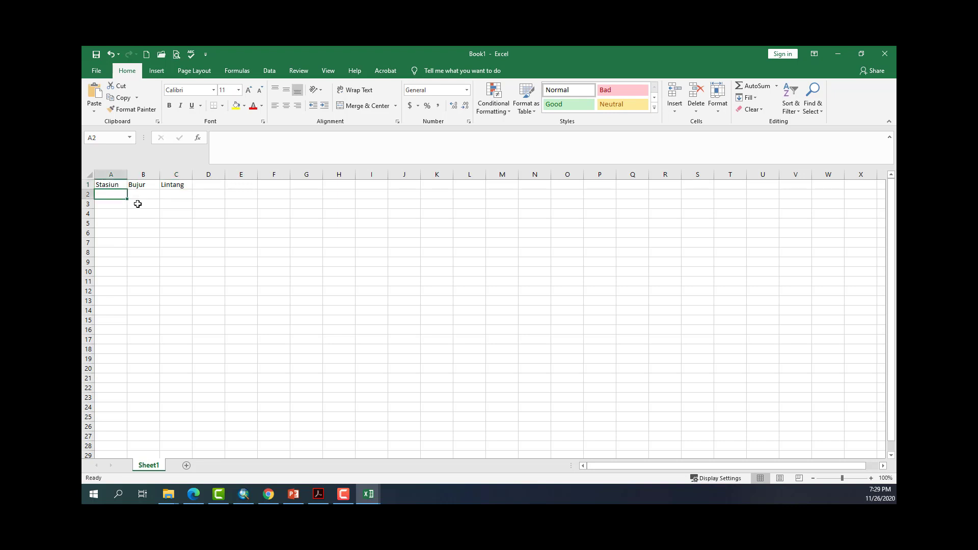
Step: Fill the Stasiun column with the station codes S1 to S9 in cells A2 to A10
type("S1")
key("Return")
left_click(120, 195)
left_click_drag(127, 199, 116, 273)
Step: Copy the St. 1 coordinates, Bujur 104.2 and Lintang 1.19, from DataAngin.xls into the S1 row of the new workbook
left_click(133, 197)
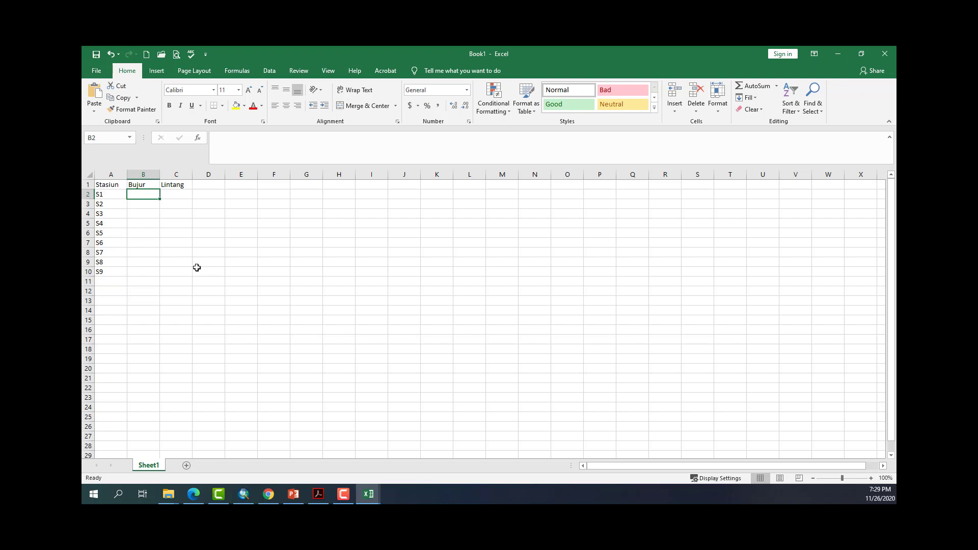
key("alt+Tab")
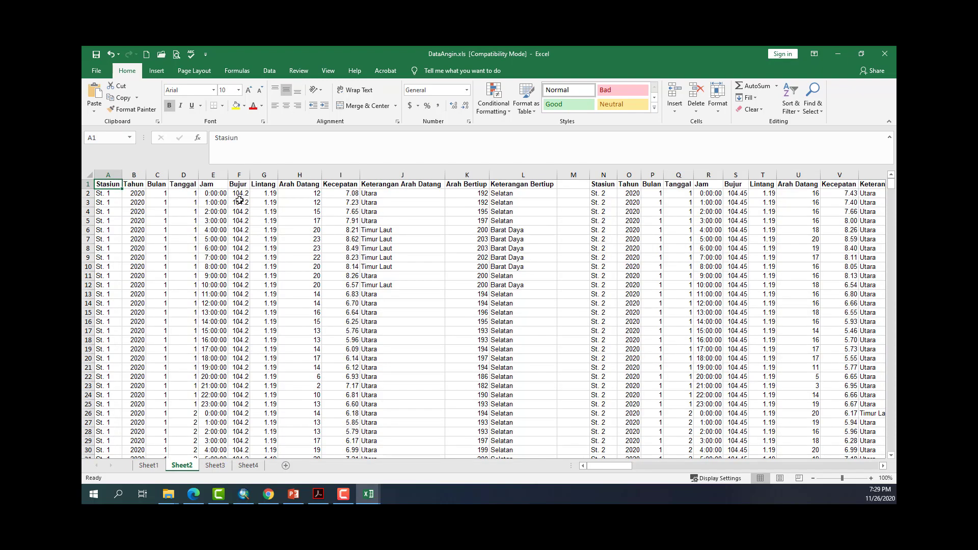
left_click_drag(242, 194, 264, 194)
key("ctrl+c")
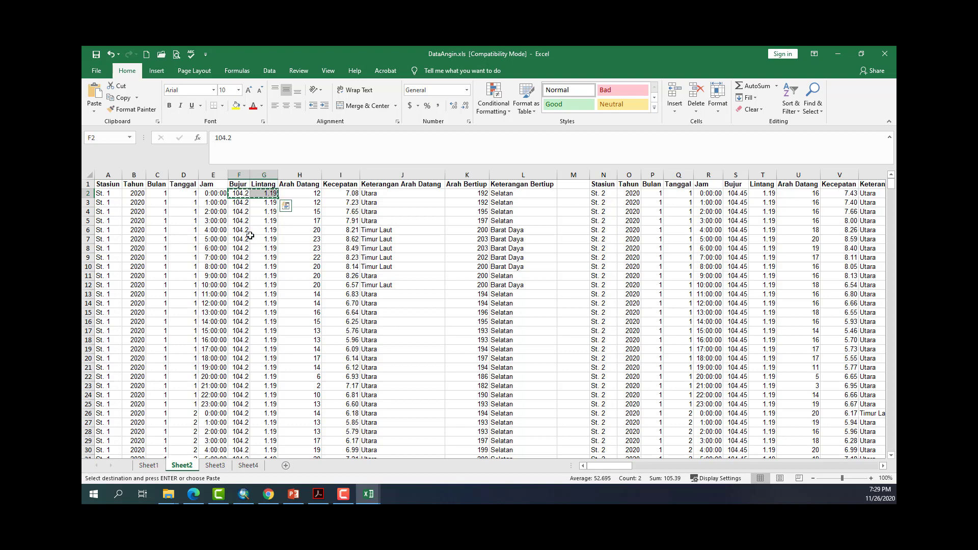
key("alt+Tab")
key("ctrl+v")
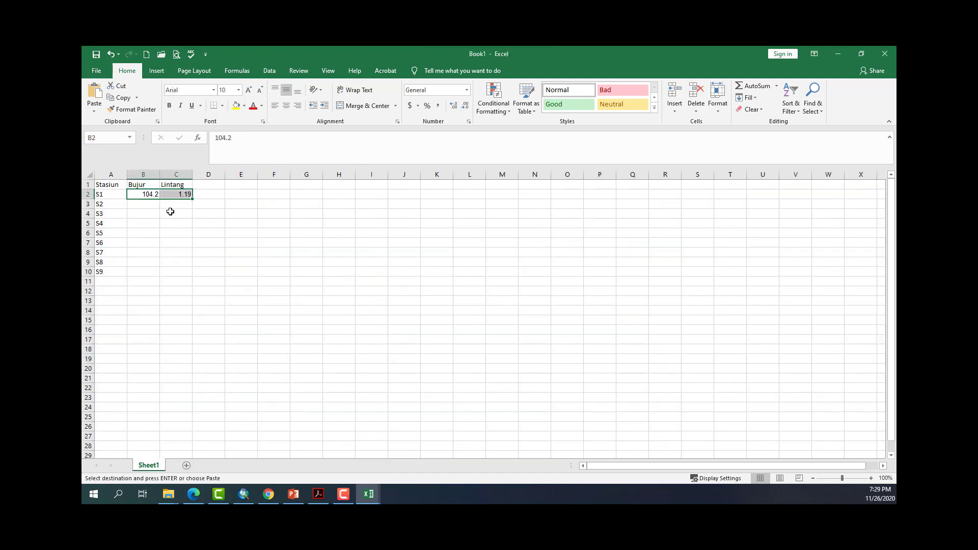
Step: Copy the St. 2 coordinates, Bujur 104.45 and Lintang 1.19, from DataAngin.xls into the S2 row of the new workbook
key("alt+Tab")
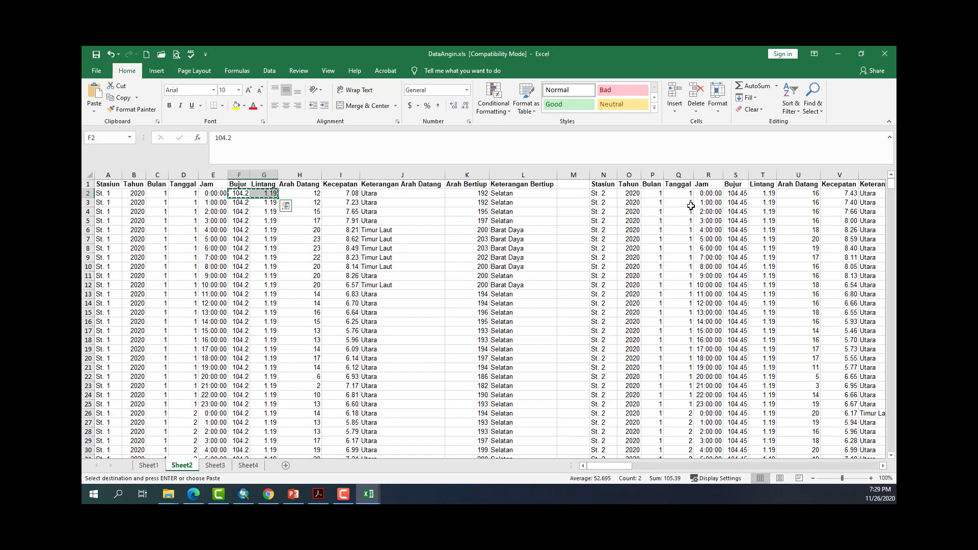
left_click_drag(741, 193, 753, 191)
key("ctrl+c")
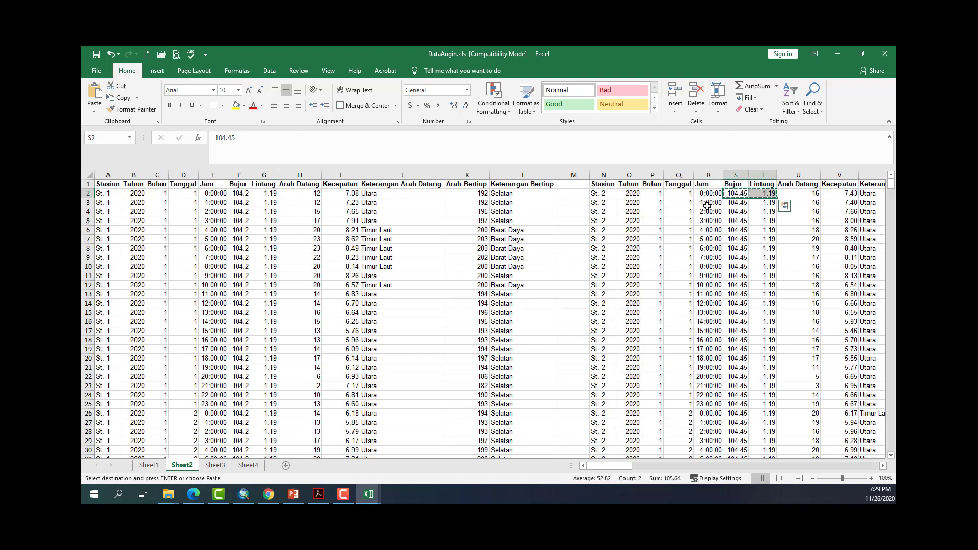
key("alt+Tab")
left_click(145, 204)
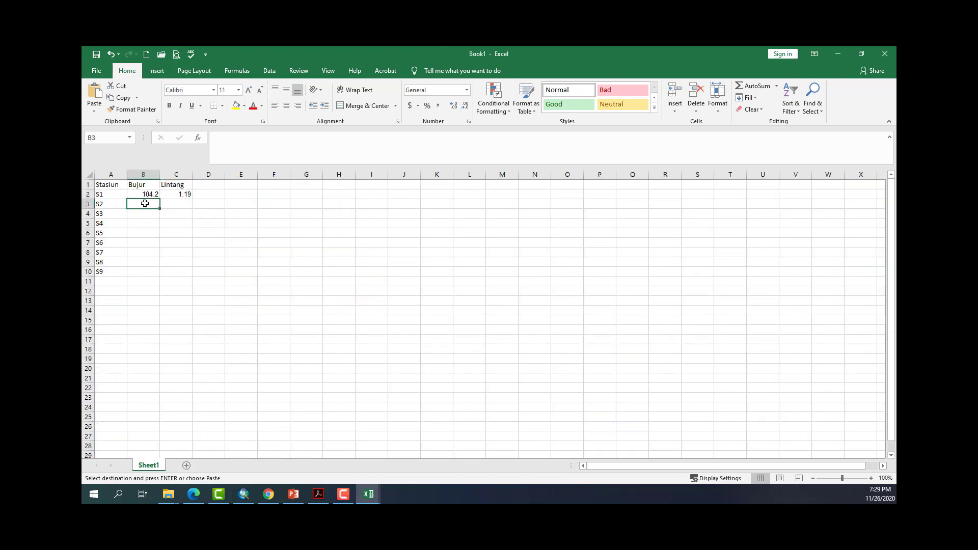
key("ctrl+v")
Step: Copy the St. 3 coordinates, Bujur 104.7 and Lintang 1.19, from DataAngin.xls into the S3 row of the new workbook
key("alt+Tab")
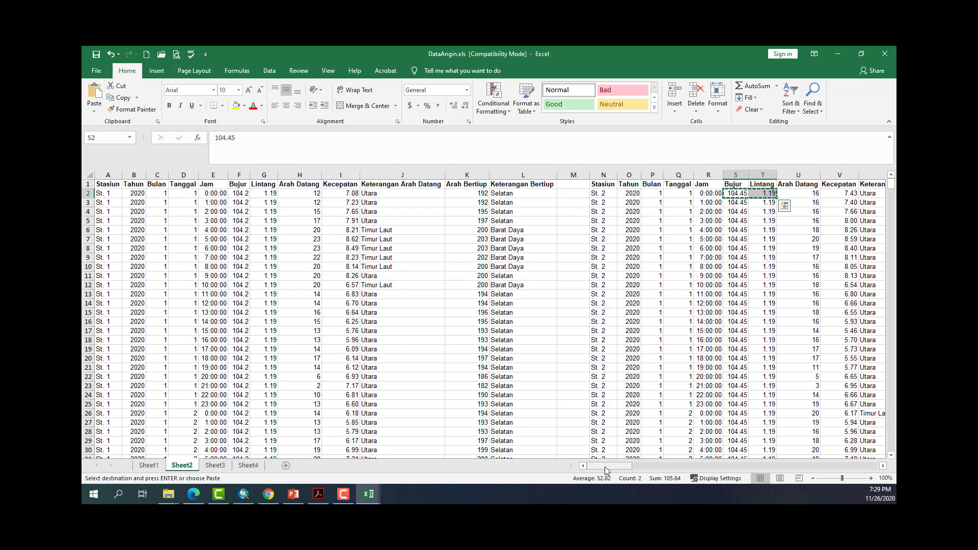
left_click_drag(604, 467, 651, 464)
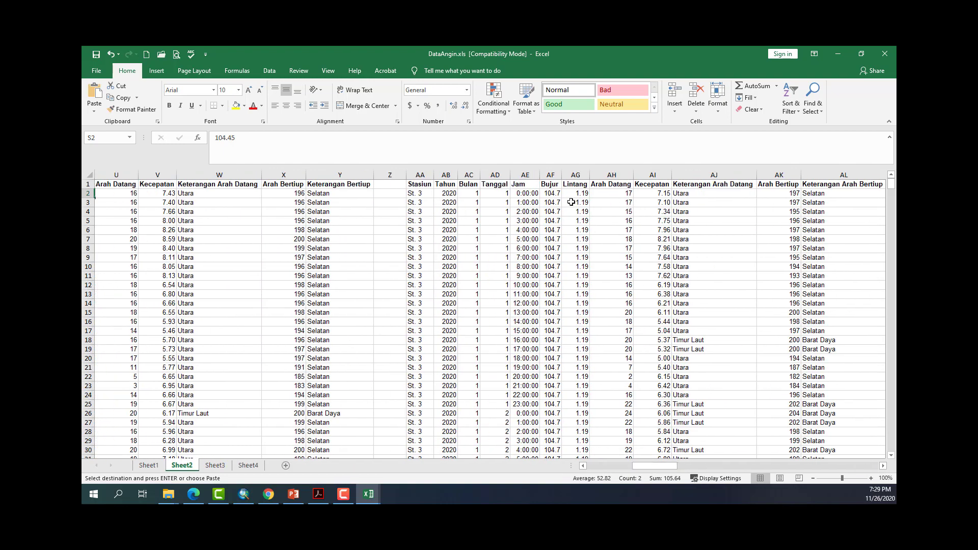
left_click_drag(554, 193, 576, 193)
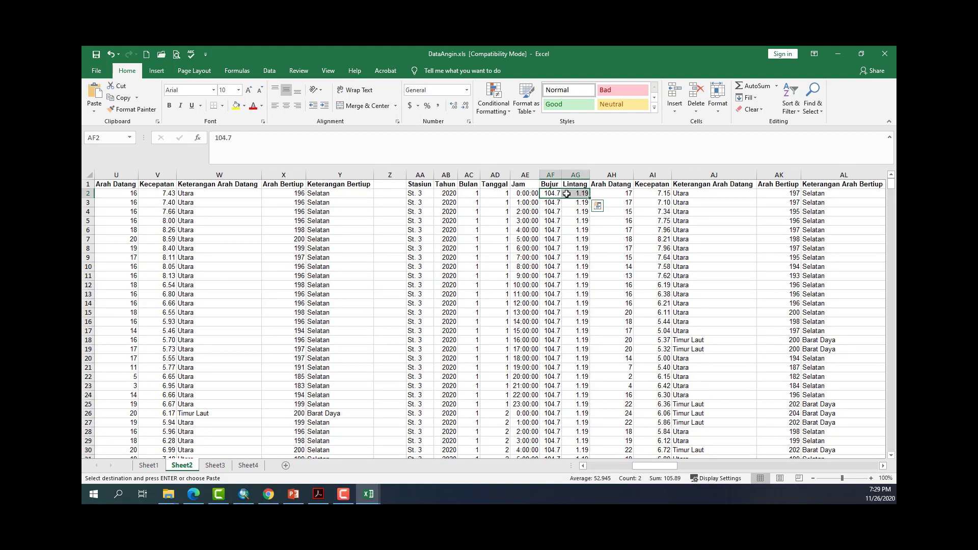
key("ctrl+c")
key("alt+Tab")
left_click(143, 213)
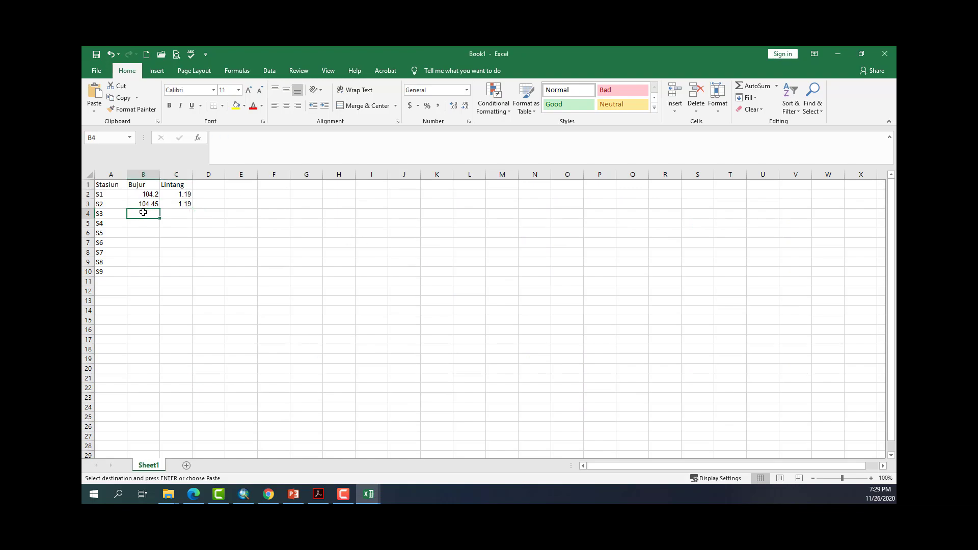
key("ctrl+v")
Step: Copy the St. 4 coordinates, Bujur 104.2 and Lintang 0.94, from DataAngin.xls into the S4 row of the new workbook
key("alt+Tab")
left_click_drag(662, 465, 707, 464)
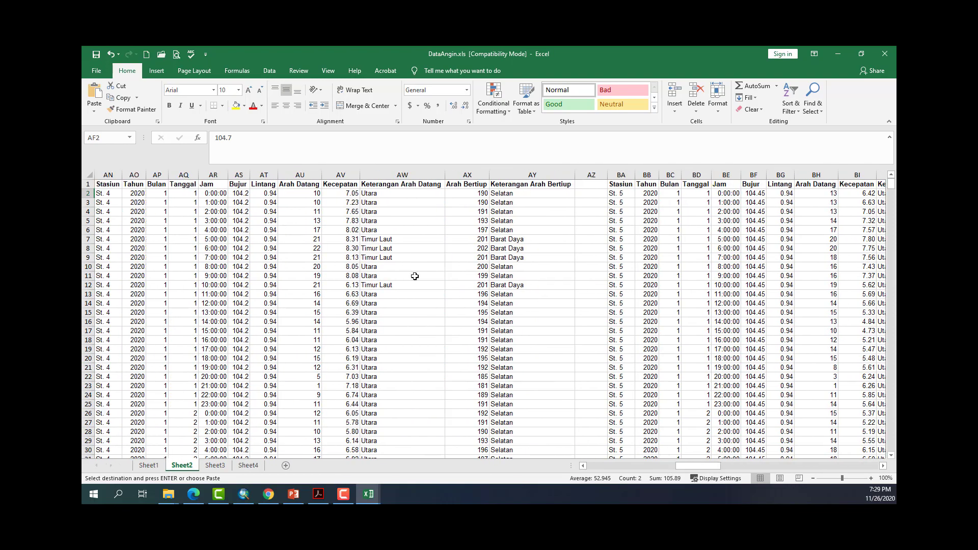
left_click_drag(247, 194, 252, 194)
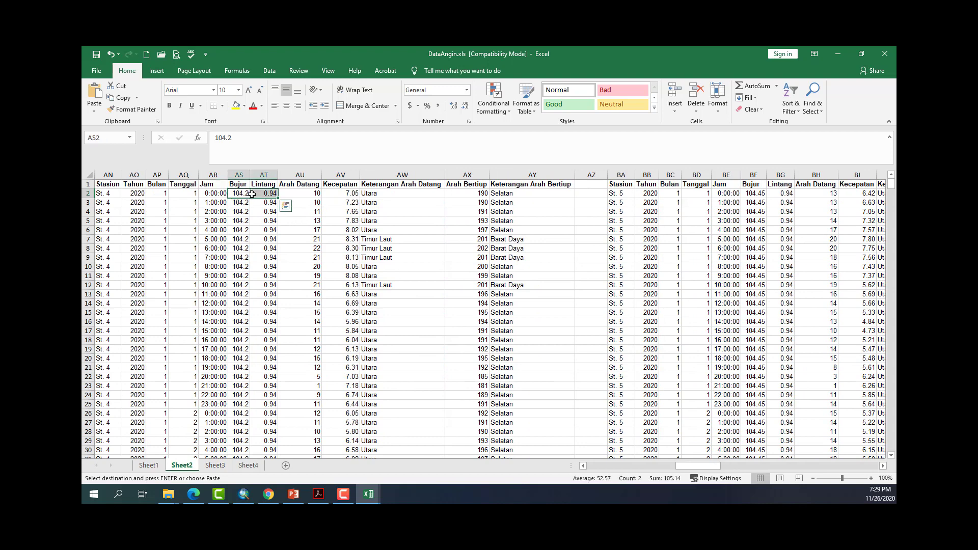
key("ctrl+c")
key("alt+Tab")
left_click(145, 222)
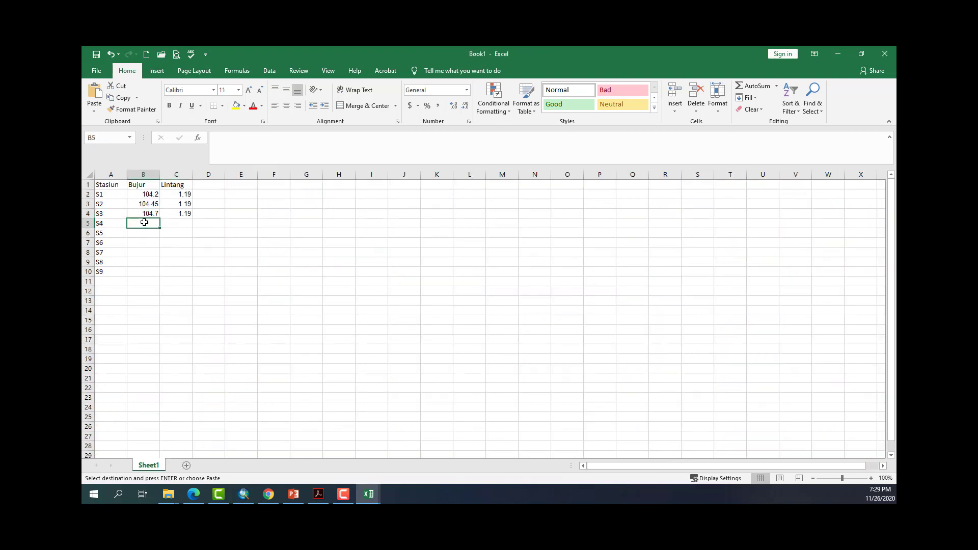
key("ctrl+v")
key("Escape")
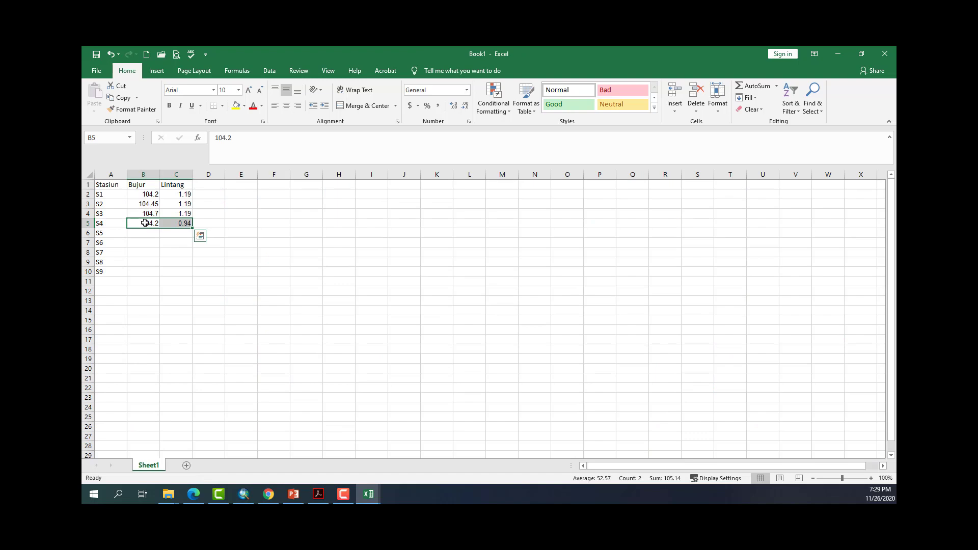
Step: Copy the St. 5 coordinates, Bujur 104.45 and Lintang 0.94, from DataAngin.xls into the S5 row of the new workbook
left_click(142, 234)
key("alt+Tab")
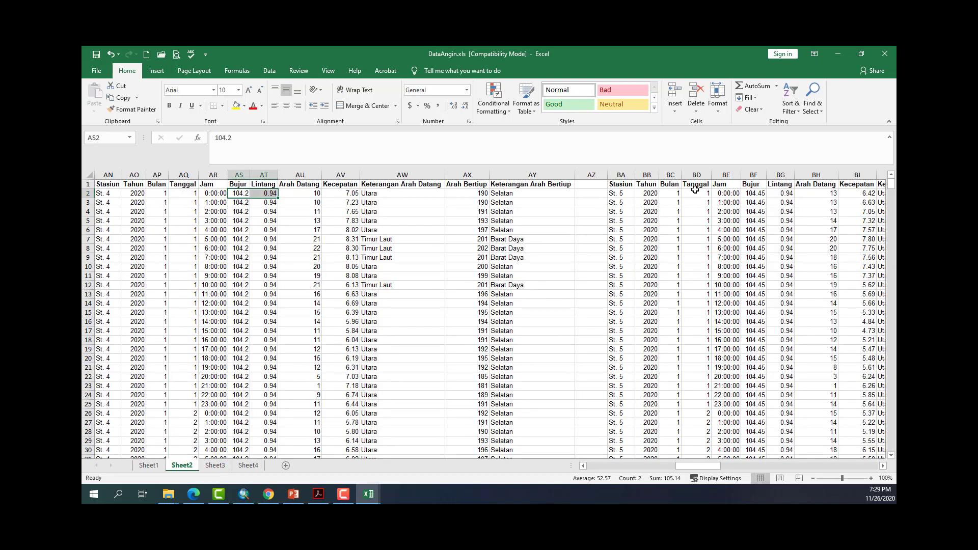
left_click_drag(757, 193, 781, 194)
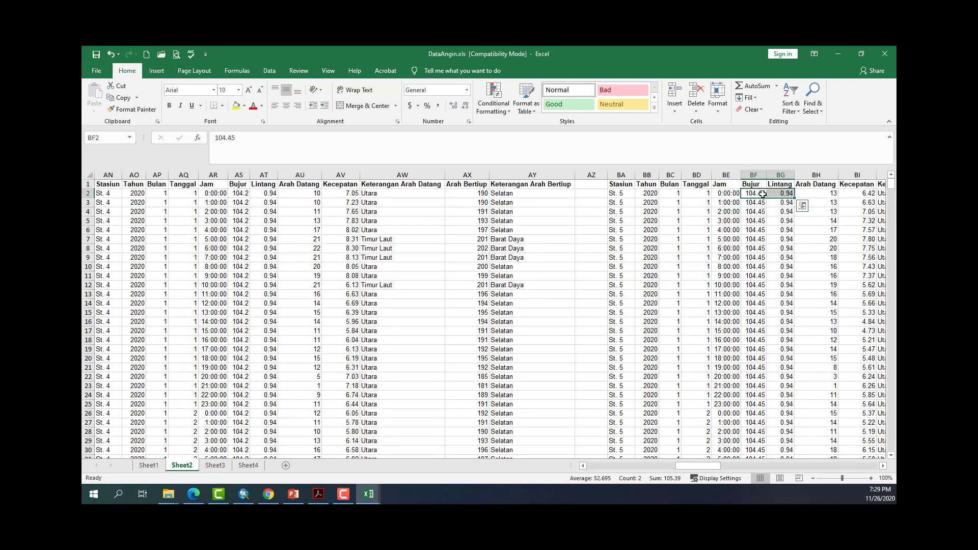
key("ctrl+c")
key("alt+Tab")
key("ctrl+v")
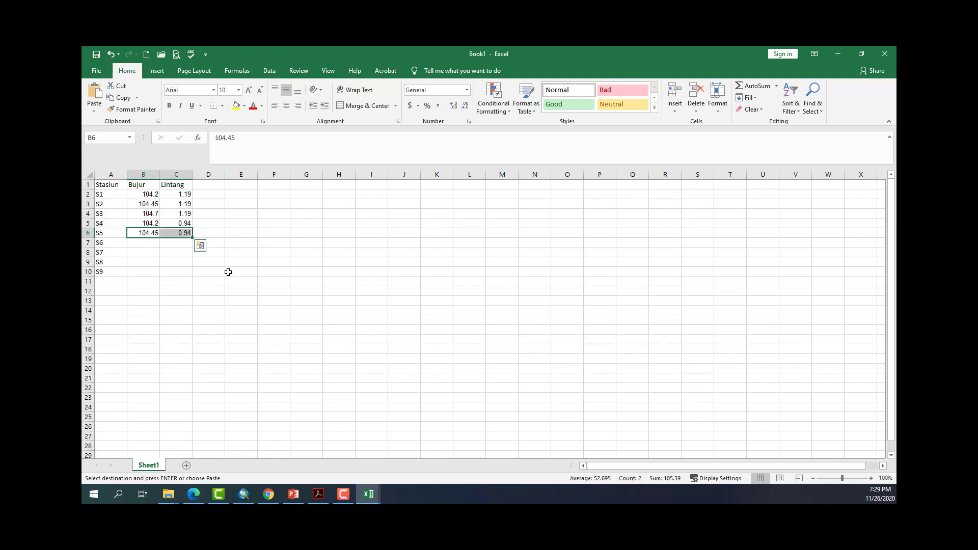
Step: Copy the St. 6 coordinates, Bujur 104.7 and Lintang 0.94, from DataAngin.xls into the S6 row of the new workbook
key("alt+Tab")
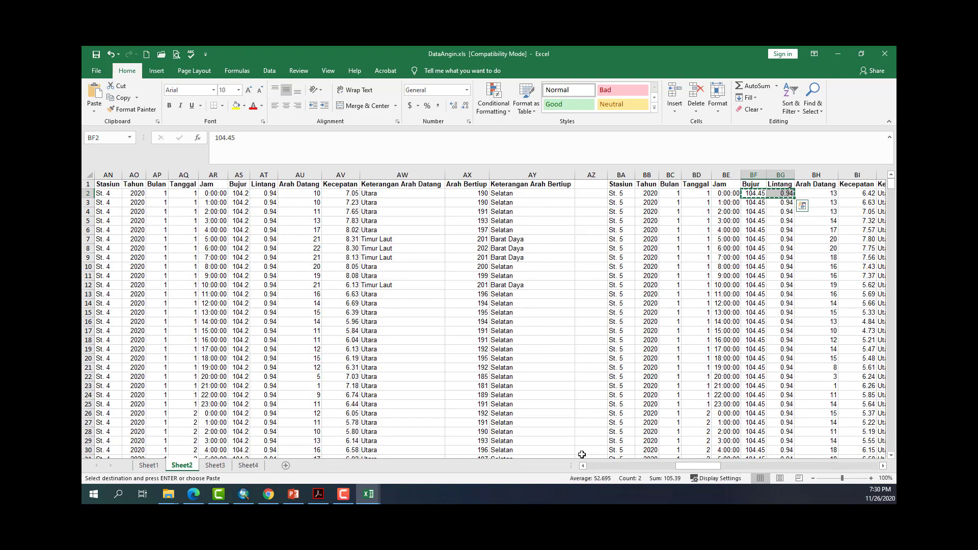
left_click_drag(678, 469, 744, 461)
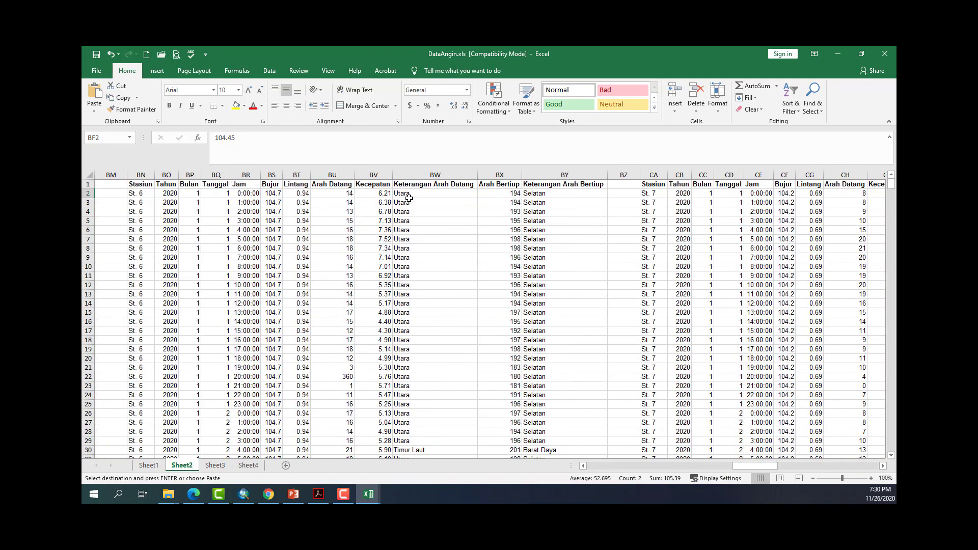
left_click_drag(270, 195, 287, 197)
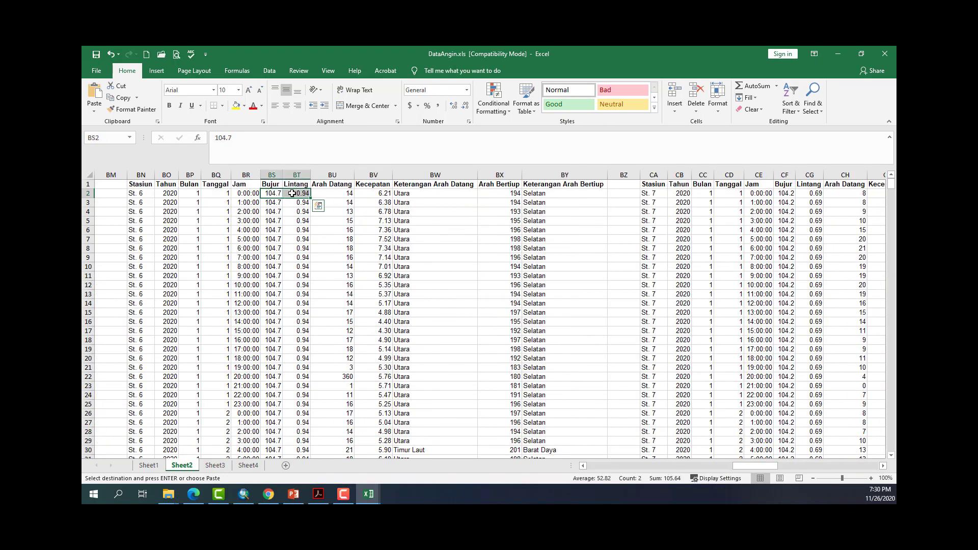
key("ctrl+c")
key("alt+Tab")
left_click(143, 246)
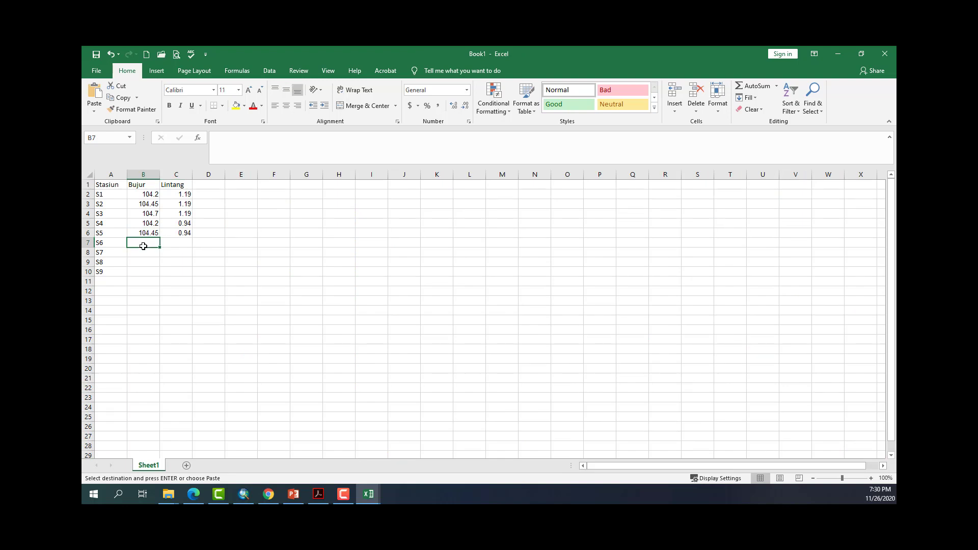
key("ctrl+v")
Step: Copy the St. 7 coordinates, Bujur 104.2 and Lintang 0.69, from DataAngin.xls into the S7 row of the new workbook
left_click(145, 253)
key("alt+Tab")
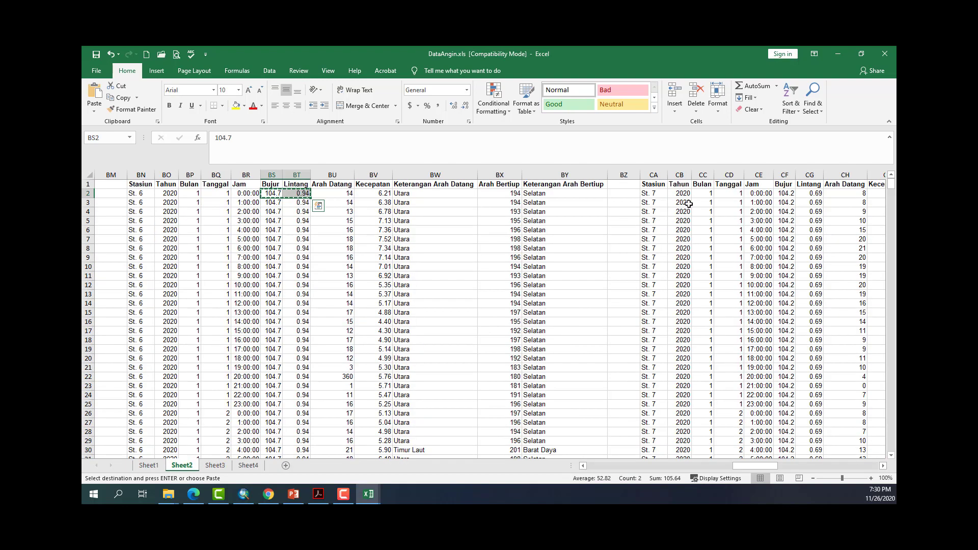
left_click_drag(786, 193, 810, 194)
key("ctrl+c")
key("alt+Tab")
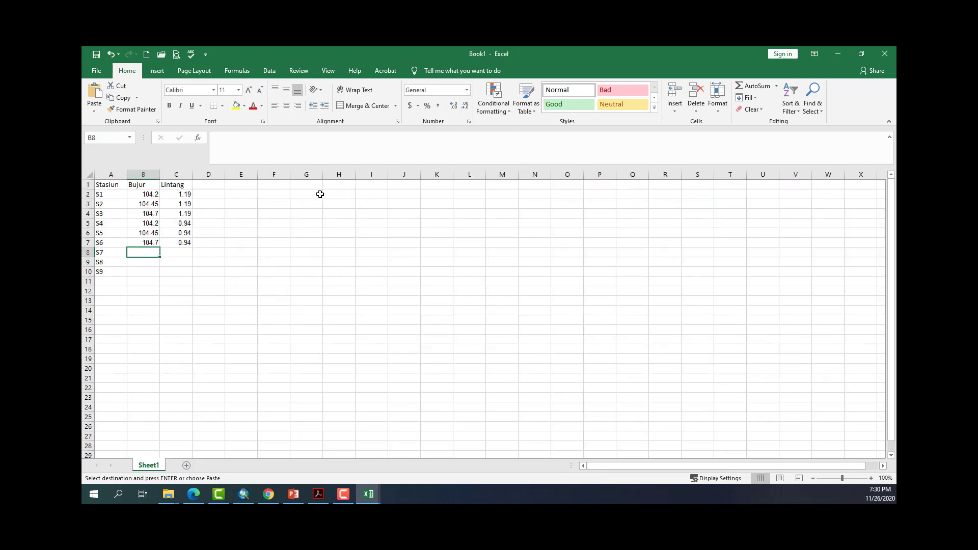
key("ctrl+v")
Step: Copy the St. 8 coordinates, Bujur 104.45 and Lintang 0.69, from DataAngin.xls into the S8 row of the new workbook
key("alt+Tab")
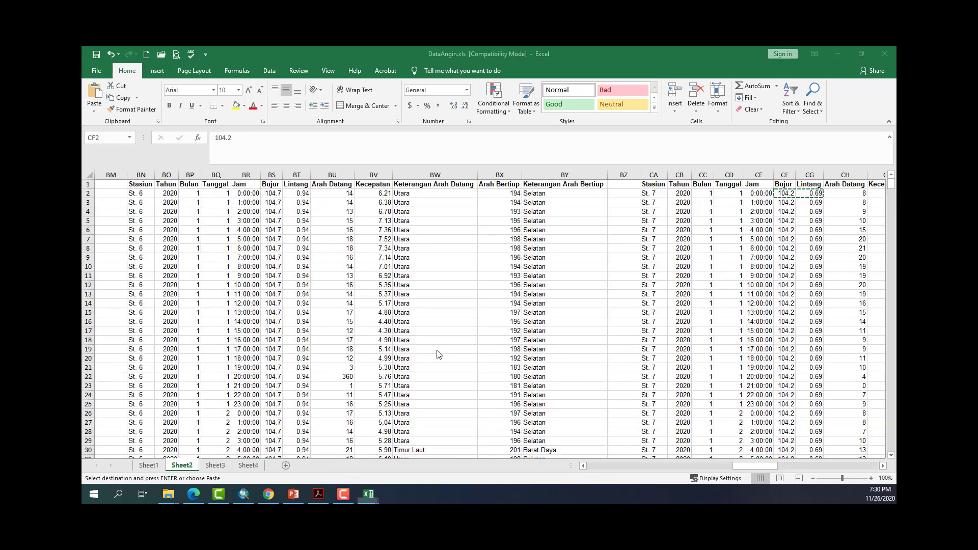
left_click_drag(739, 465, 801, 461)
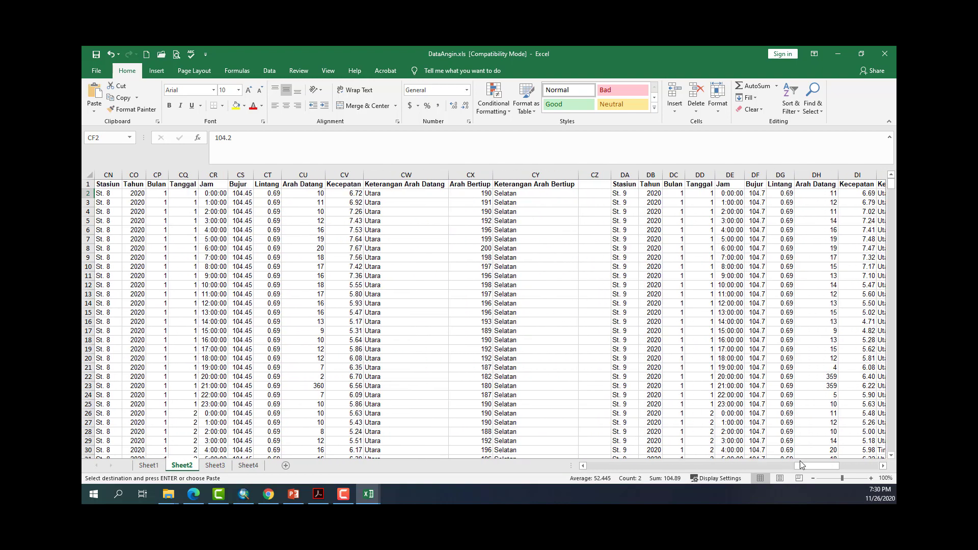
left_click_drag(238, 194, 268, 194)
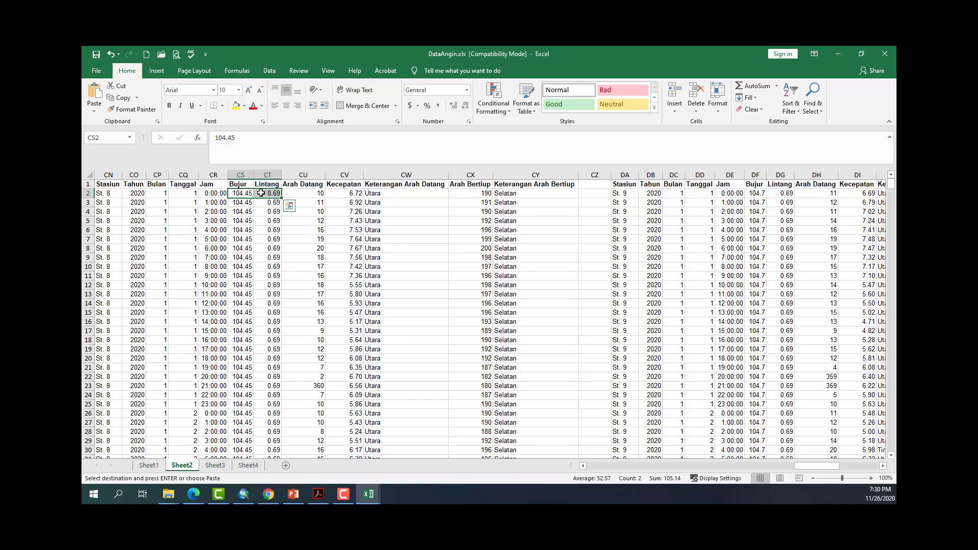
key("ctrl+c")
key("alt+Tab")
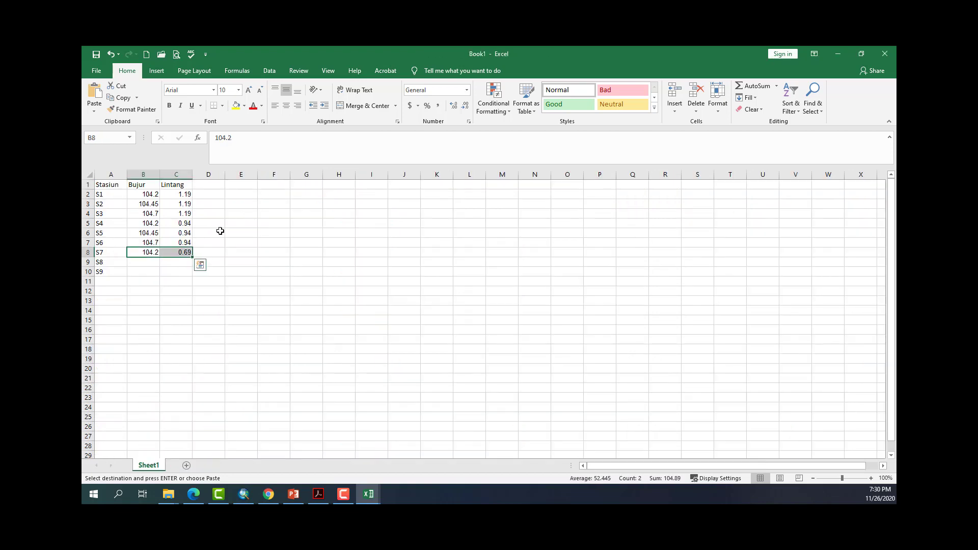
left_click(151, 261)
key("ctrl+v")
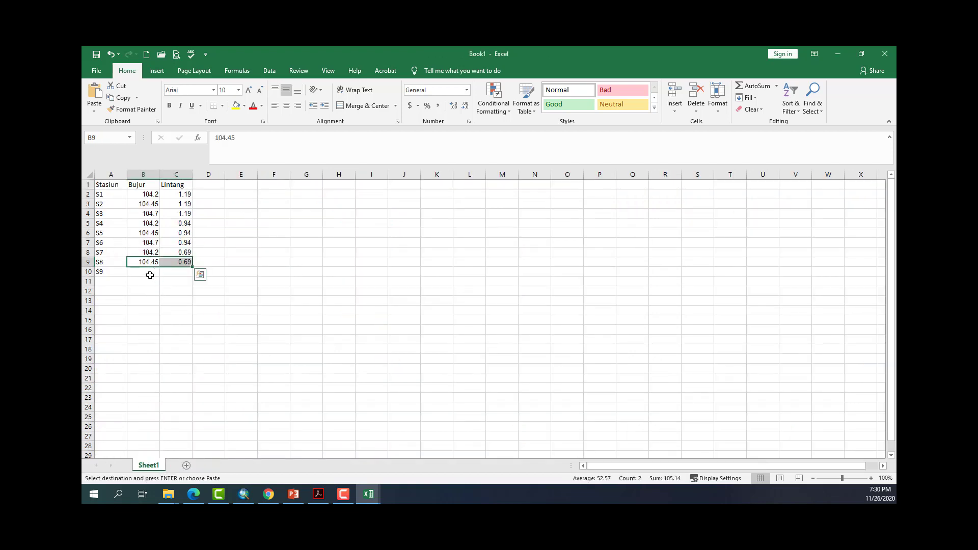
Step: Copy the St. 9 coordinates, Bujur 104.7 and Lintang 0.69, from DataAngin.xls into the S9 row of the new workbook
left_click(149, 276)
key("alt+Tab")
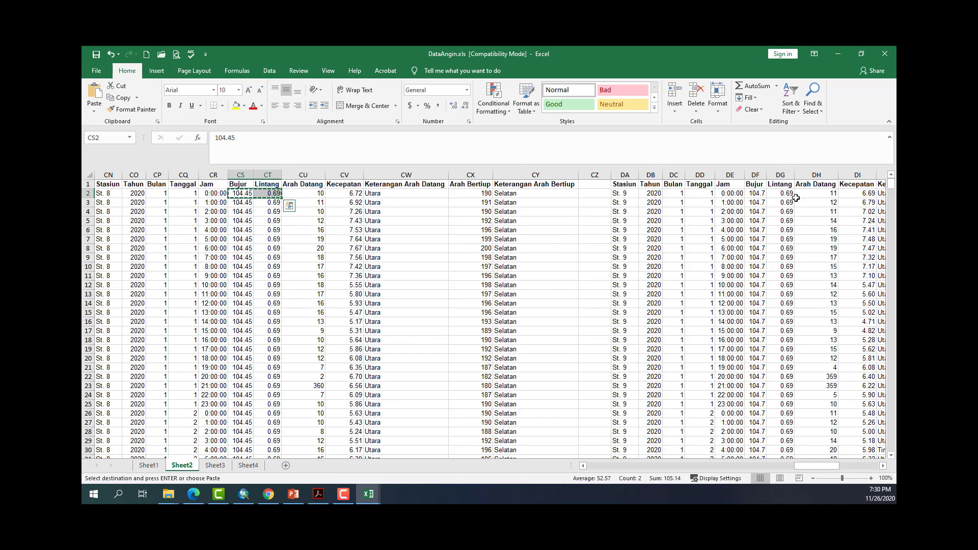
left_click_drag(754, 196, 785, 194)
key("ctrl+c")
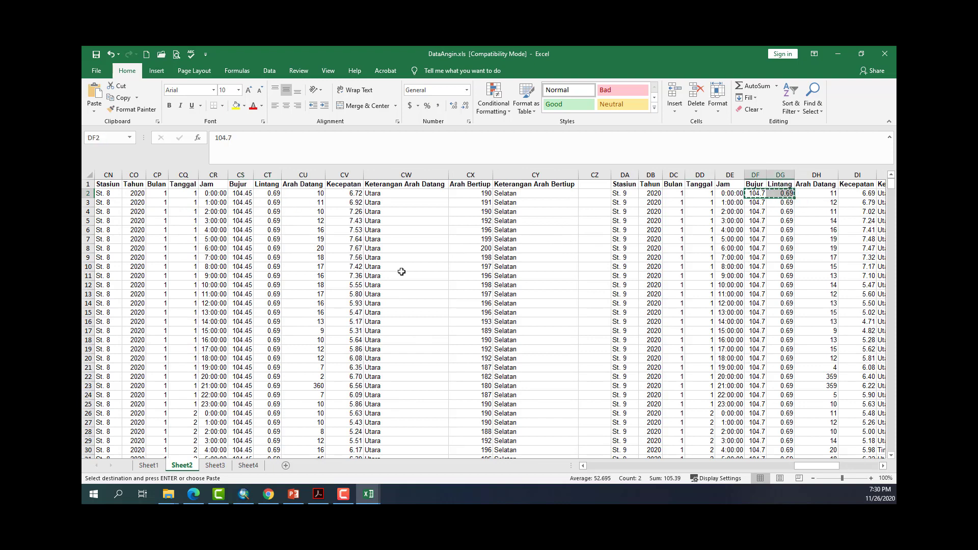
key("alt+Tab")
key("ctrl+v")
left_click(292, 272)
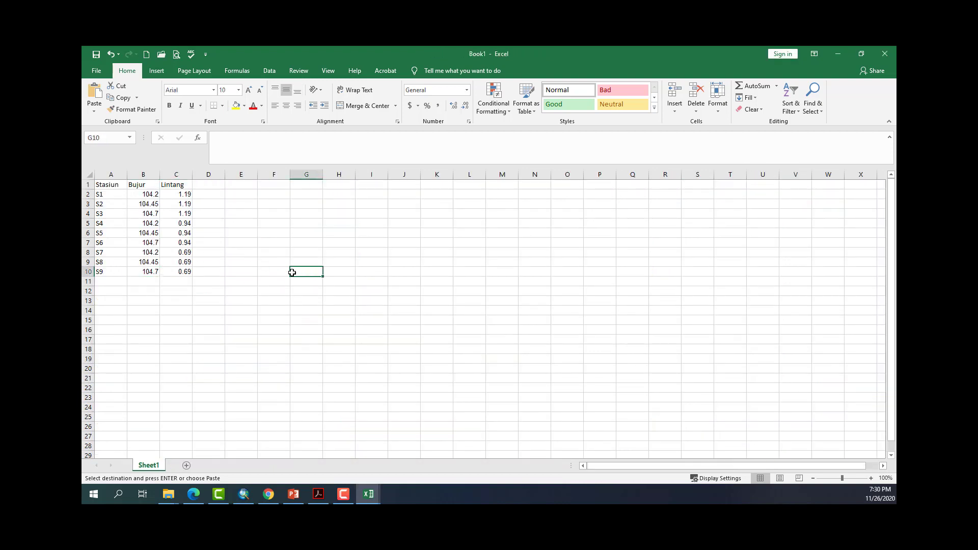
Step: Save the workbook in the DATA PRAKTIKUM folder as Stasiun in Excel 97-2003 Workbook (*.xls) format
left_click(96, 54)
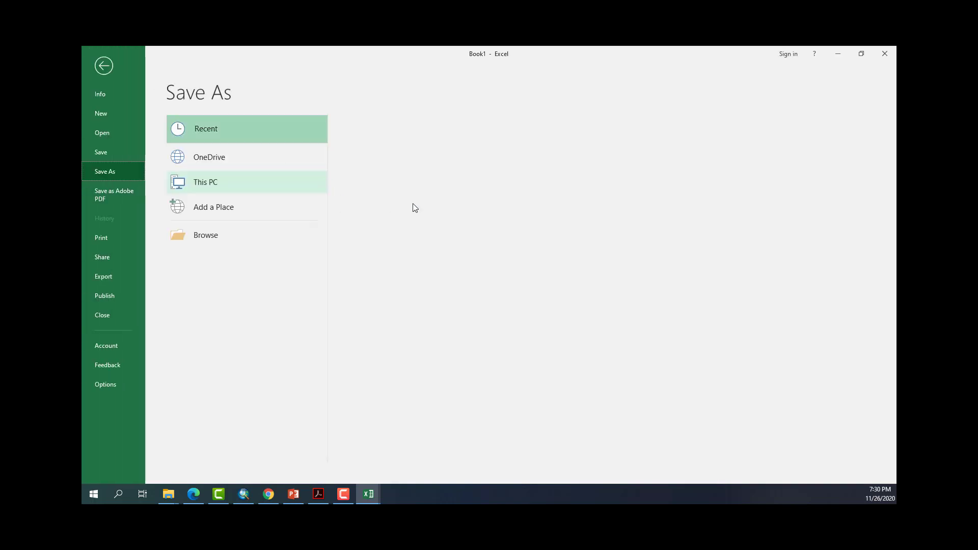
left_click(388, 166)
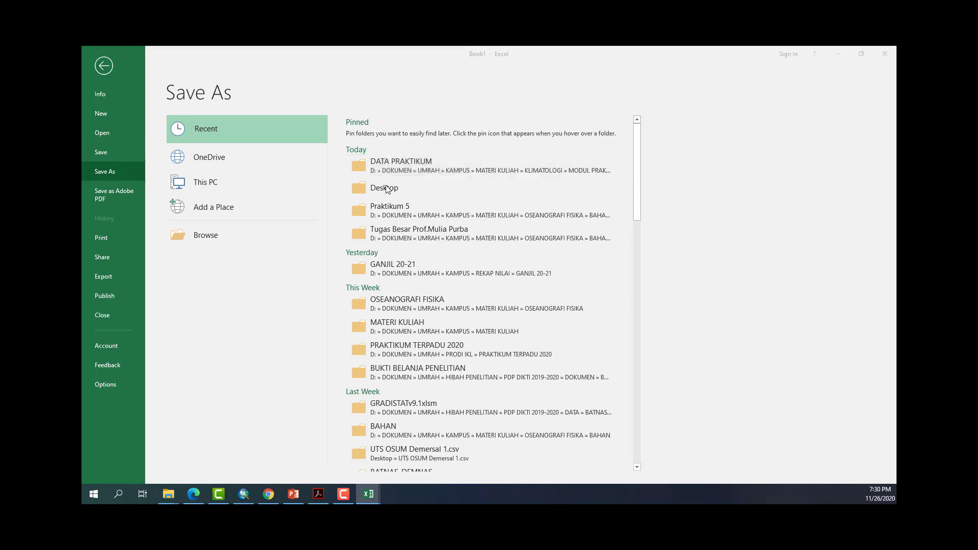
type("Stasiun")
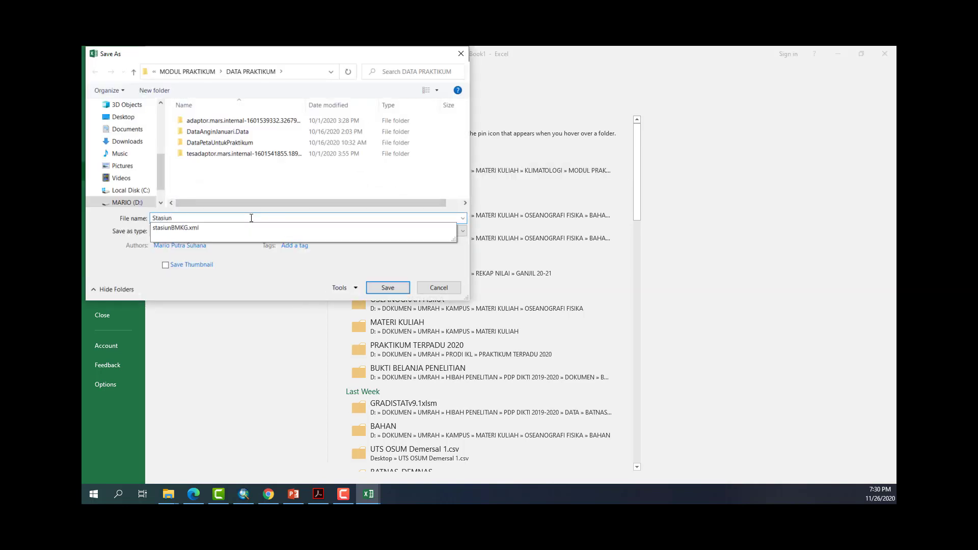
left_click(253, 281)
left_click(210, 233)
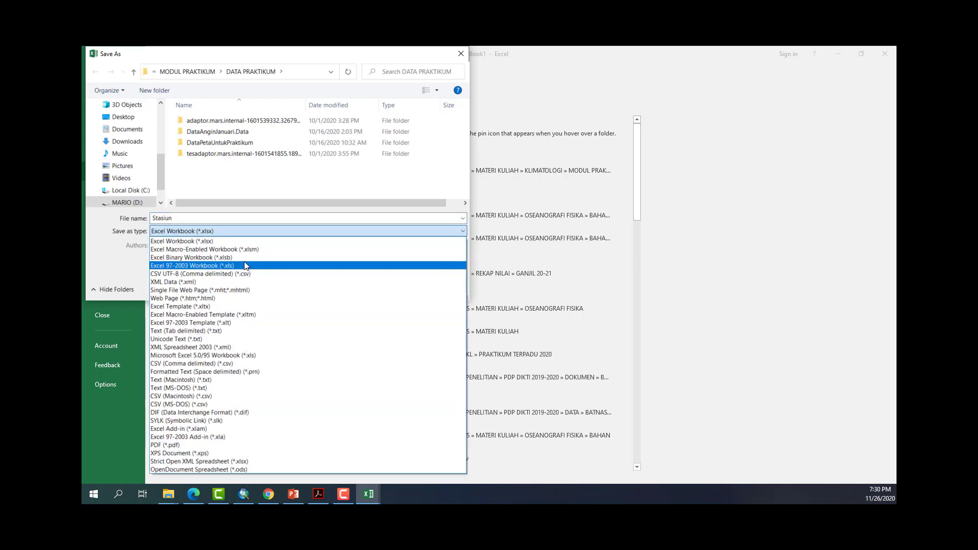
left_click(245, 265)
left_click(381, 287)
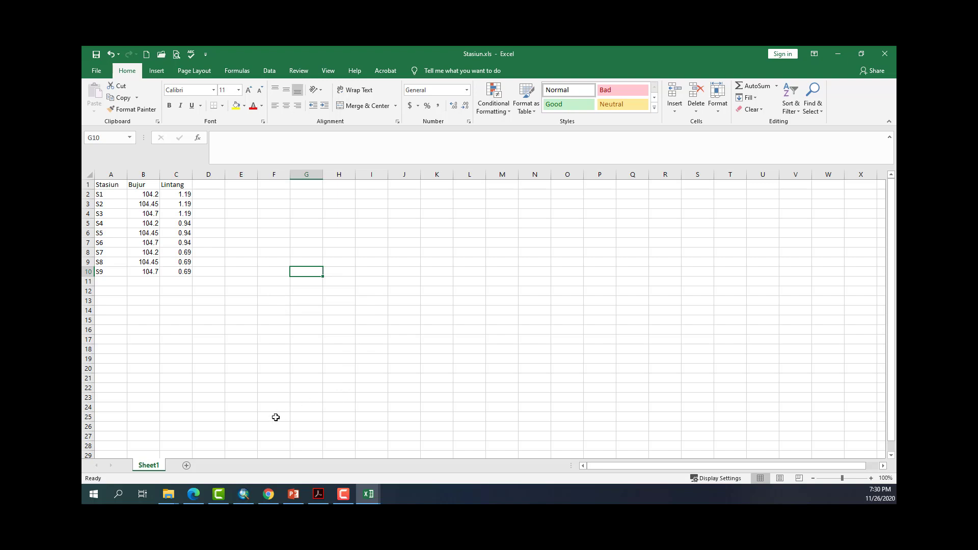
Step: Switch to ArcMap and browse for data to add in D:\DOKUMEN\UMRAH\KAMPUS\MATERI KULIAH\KLIMATOLOGI\MODUL PRAKTIKUM\DATA PRAKTIKUM
left_click(243, 493)
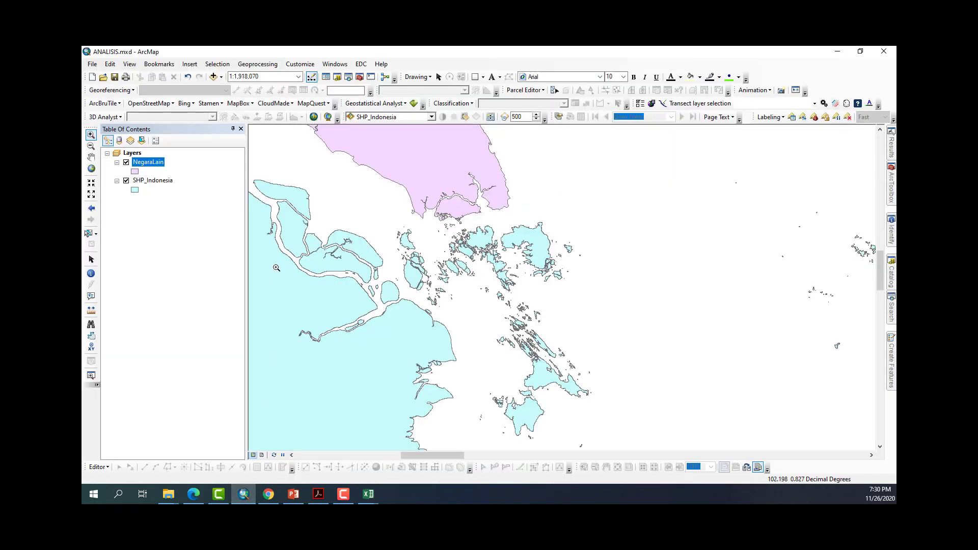
left_click(214, 77)
left_click(427, 202)
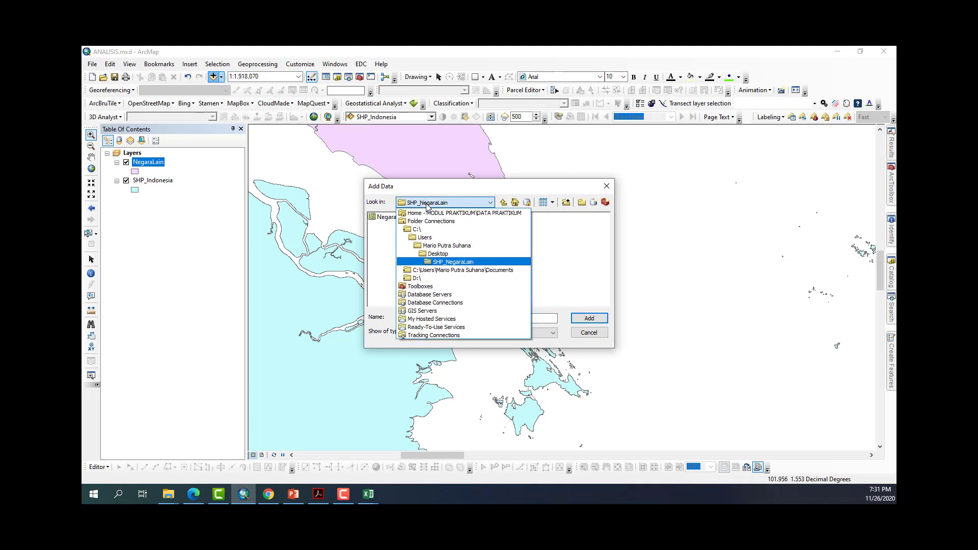
left_click(417, 278)
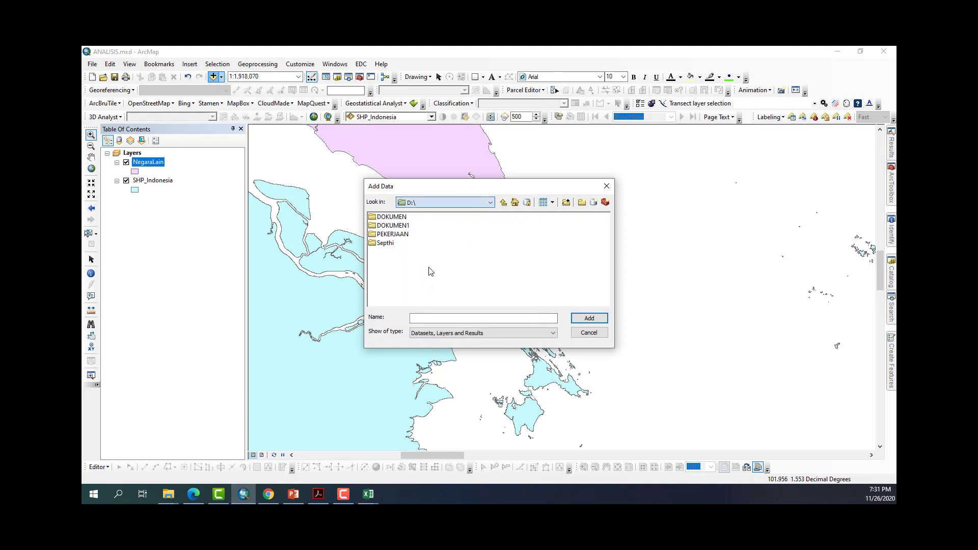
left_click(393, 234)
double_click(392, 218)
double_click(395, 223)
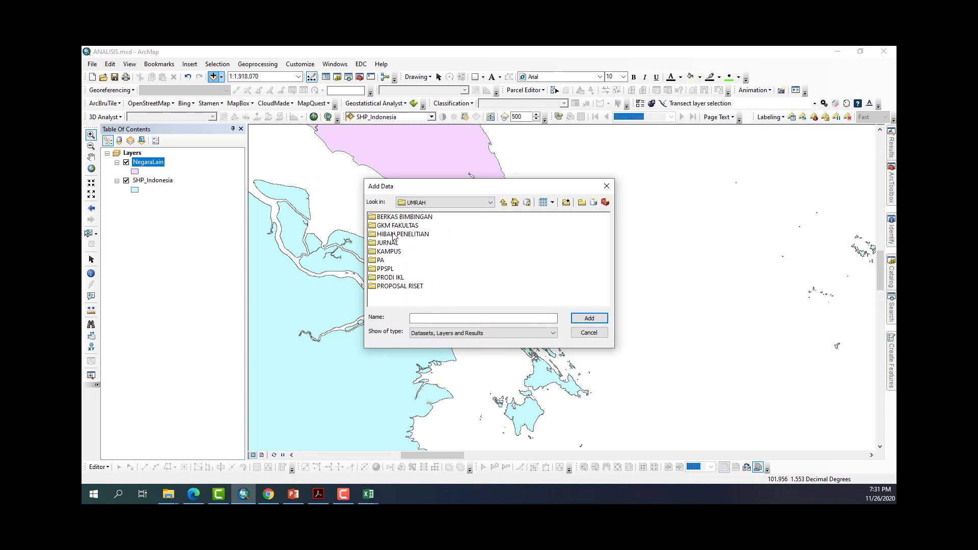
left_click(390, 252)
double_click(390, 253)
left_click(392, 225)
double_click(393, 217)
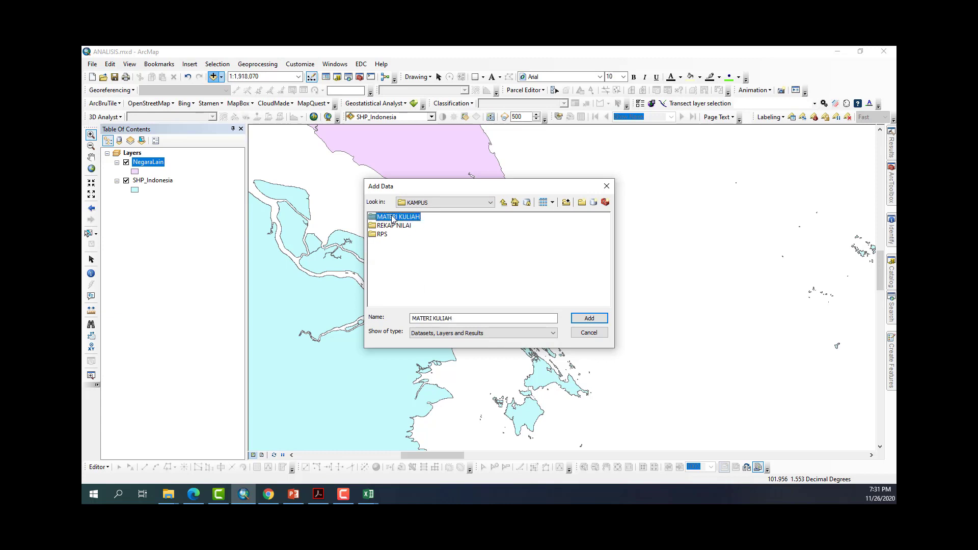
left_click(394, 225)
double_click(394, 225)
left_click(392, 225)
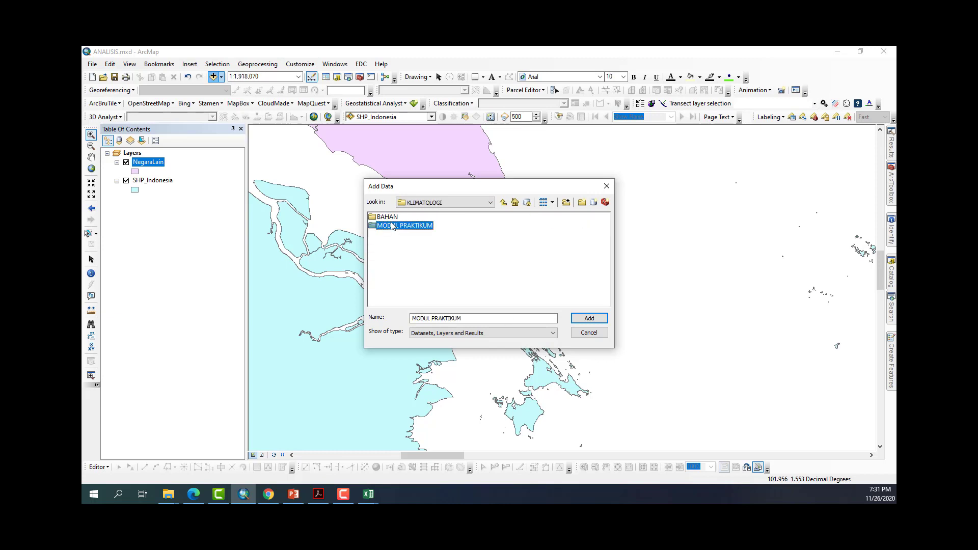
double_click(393, 226)
double_click(392, 218)
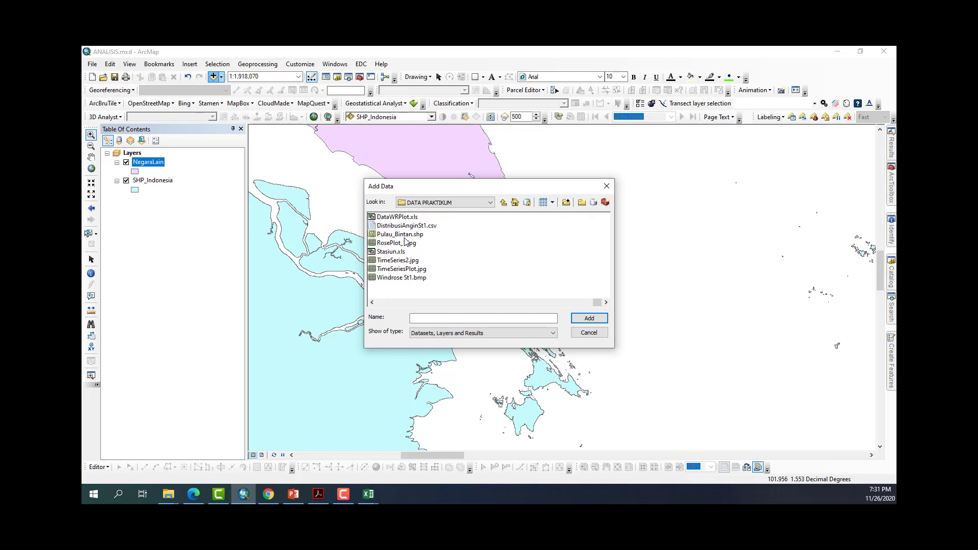
Step: Add the Sheet1$ table from Stasiun.xls to the map
left_click(395, 254)
double_click(399, 252)
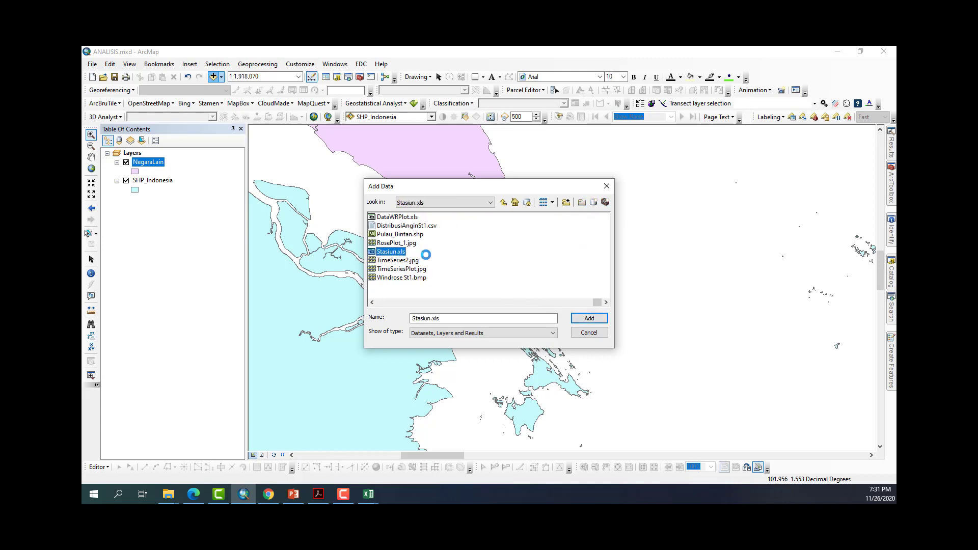
double_click(378, 220)
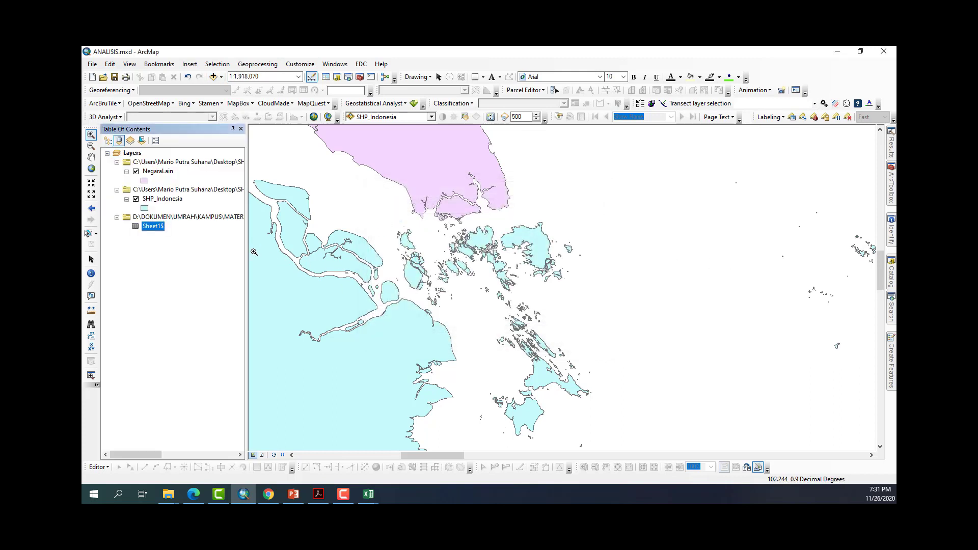
Step: Set up Display XY Data for the Sheet1$ table with Bujur as the X field and Lintang as the Y field
right_click(162, 232)
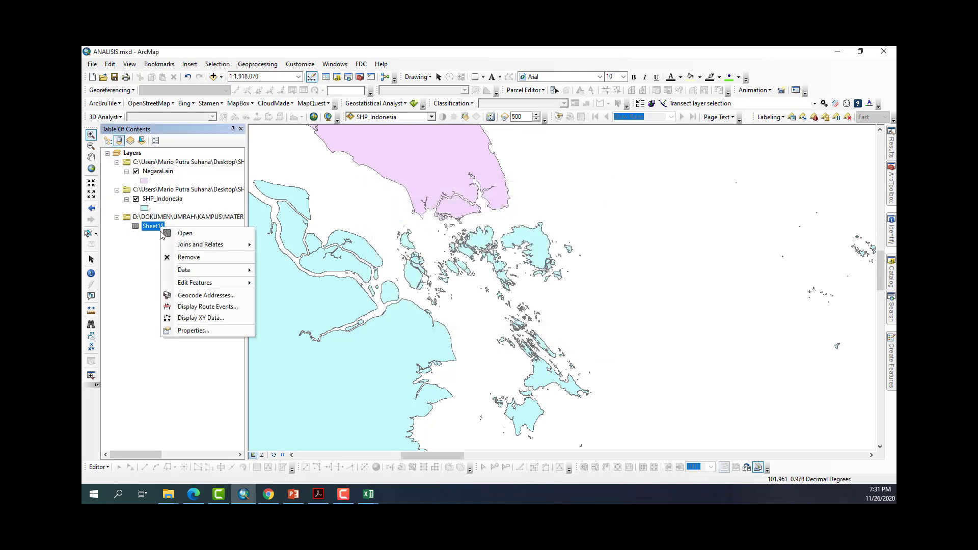
left_click(186, 320)
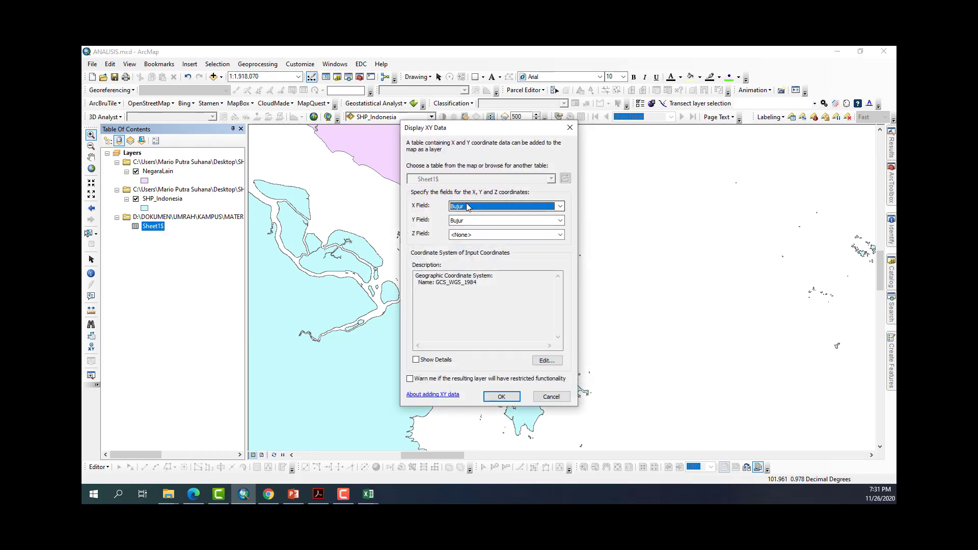
left_click(468, 206)
left_click(465, 216)
left_click(504, 220)
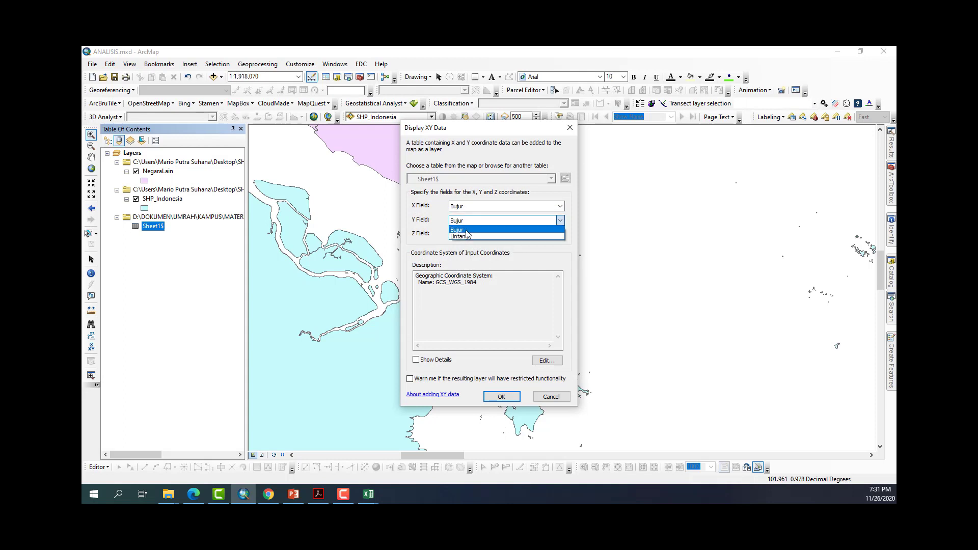
left_click(524, 236)
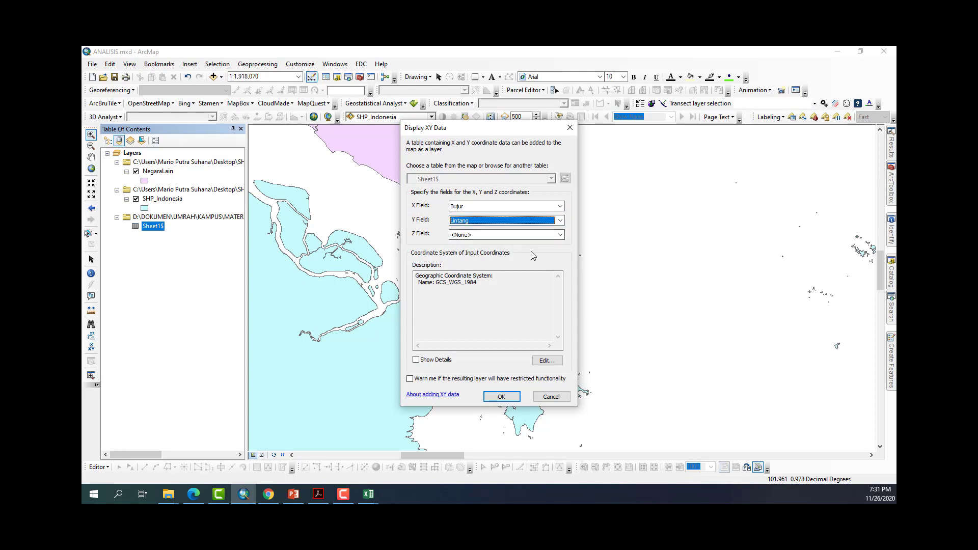
Step: Assign the geographic coordinate system WGS 1984 from the World group to the XY data and create the point event layer
left_click(549, 362)
left_click(431, 191)
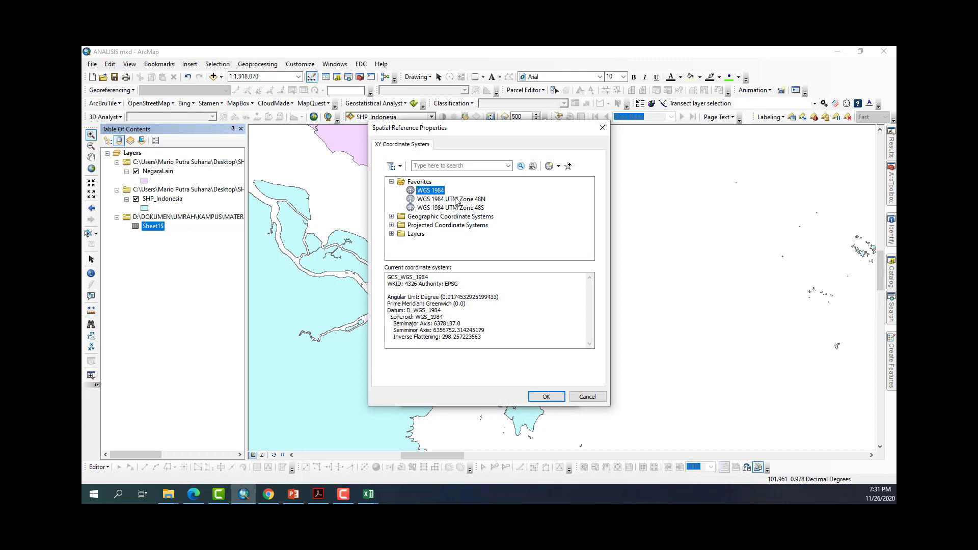
left_click(405, 218)
left_click(391, 217)
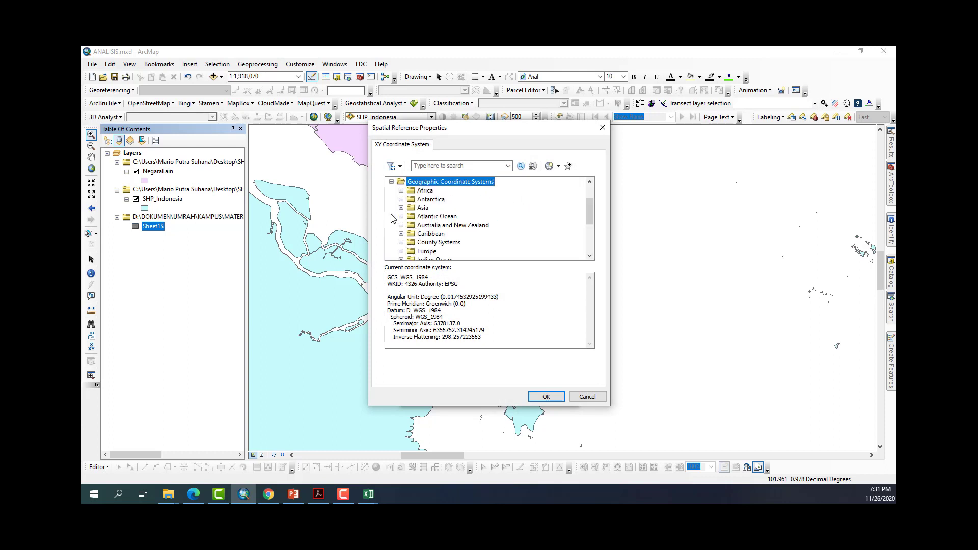
scroll(420, 210, "down", 4)
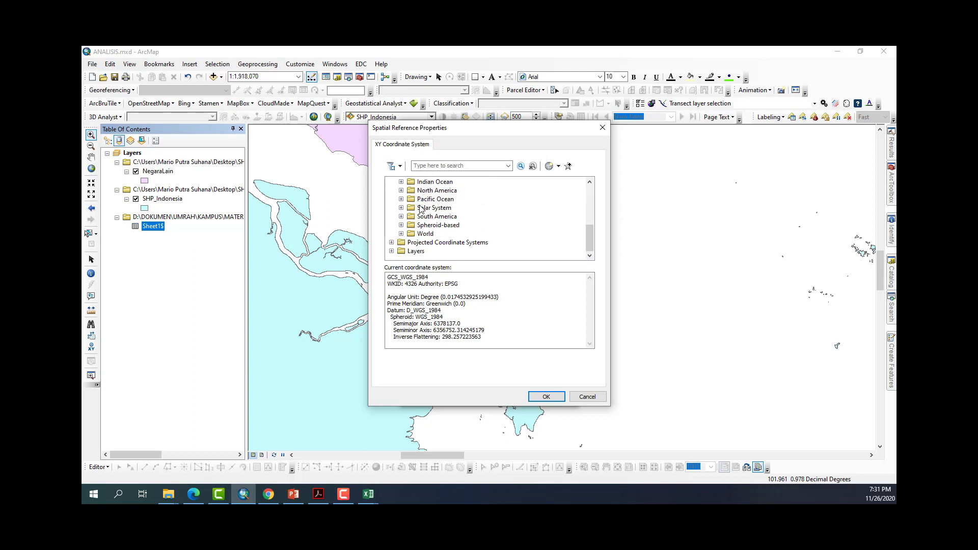
left_click(401, 235)
scroll(481, 225, "down", 5)
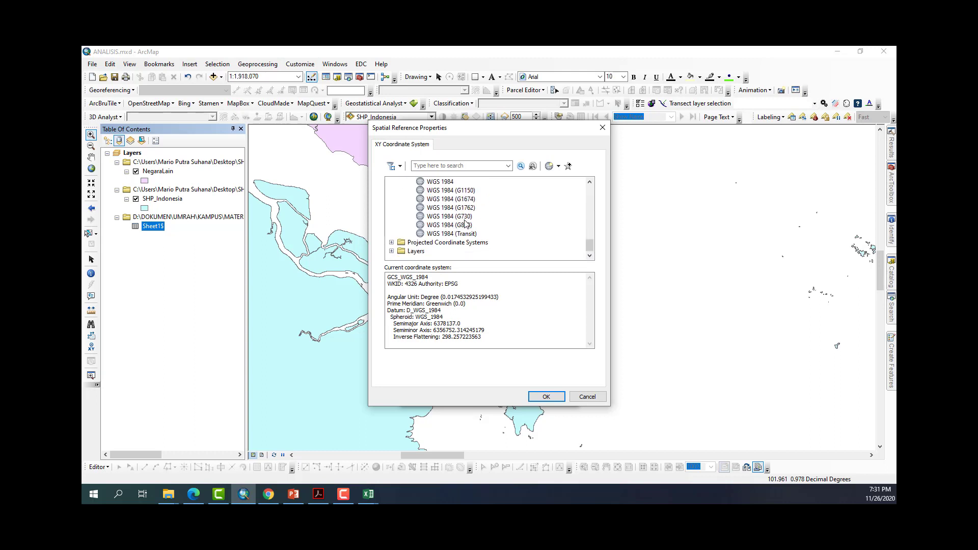
scroll(465, 219, "up", 1)
left_click(450, 209)
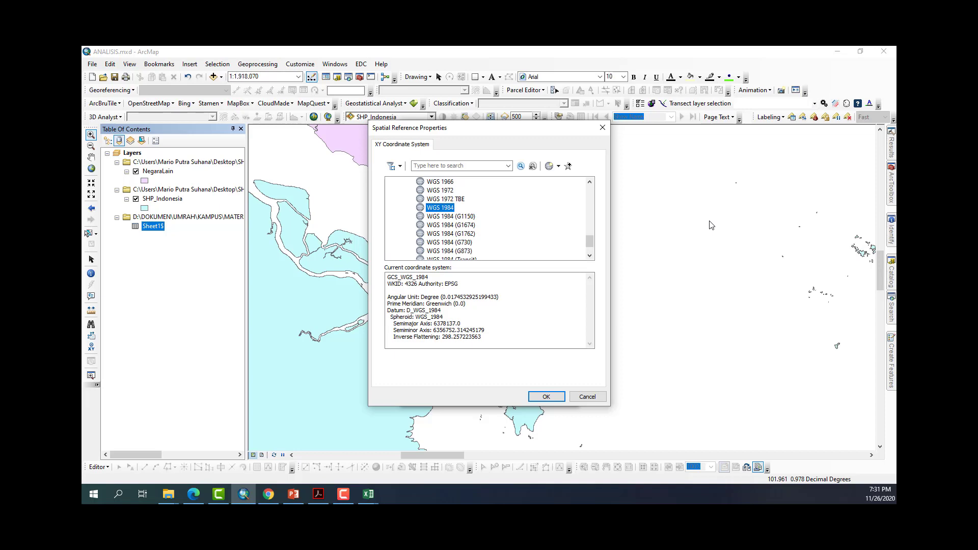
left_click(546, 397)
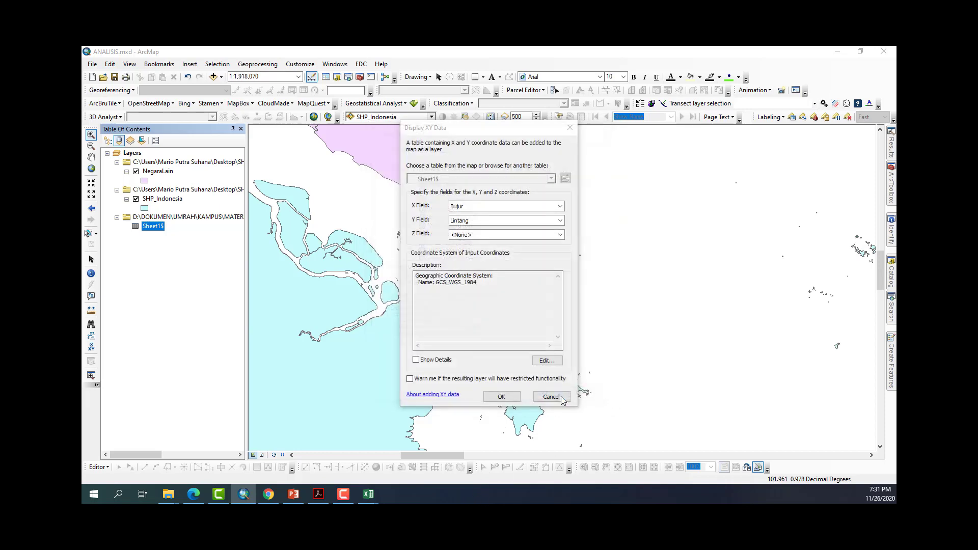
left_click(501, 397)
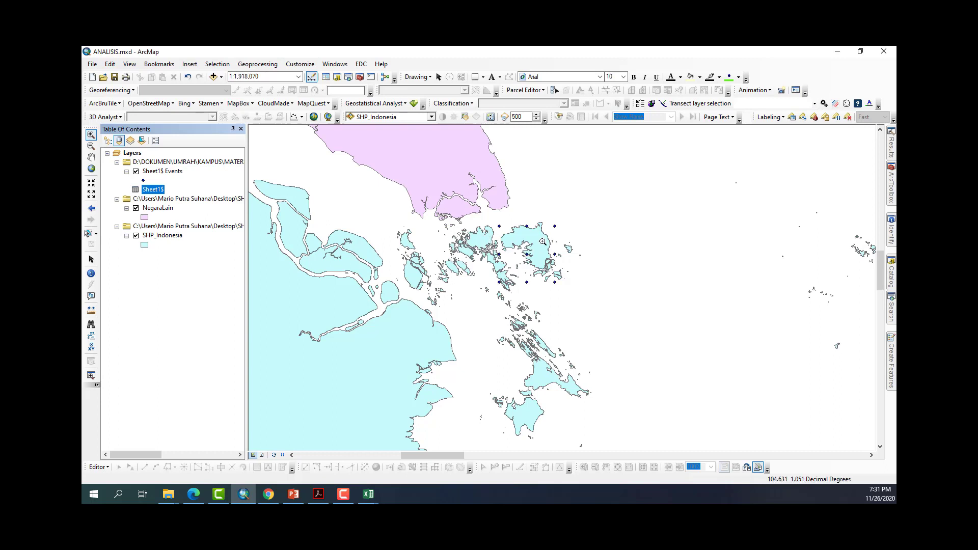
Step: Start exporting the data of the Sheet1$ Events layer and open the selection of its output location
right_click(160, 172)
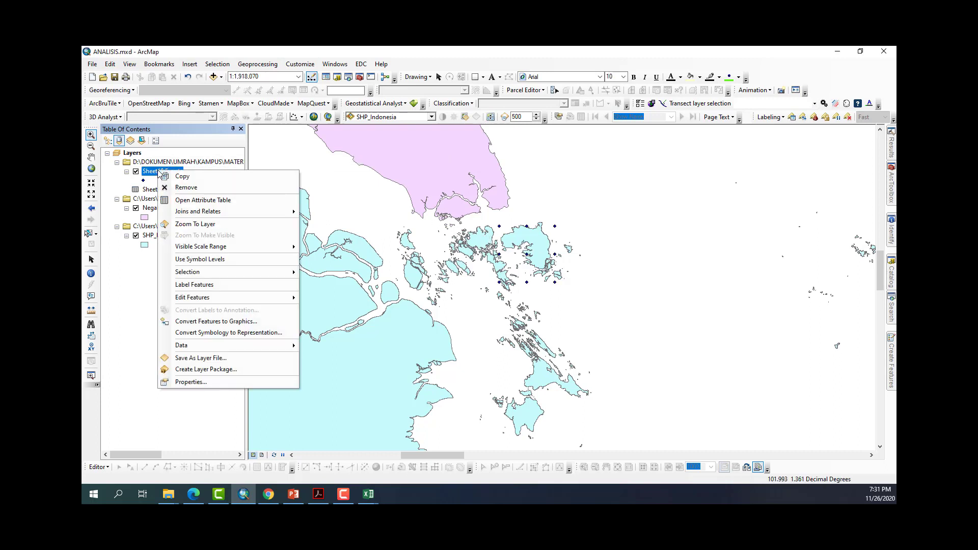
left_click(206, 225)
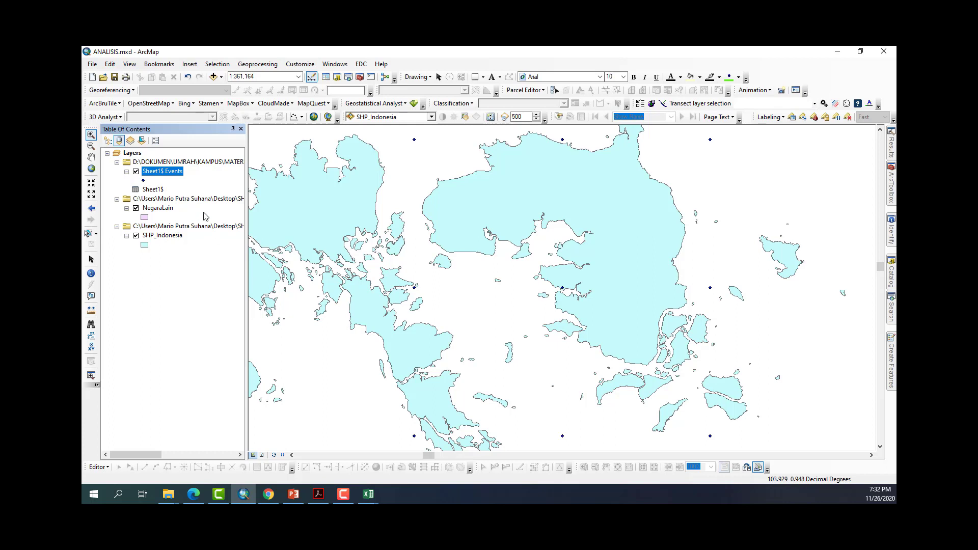
right_click(178, 176)
mouse_move(301, 348)
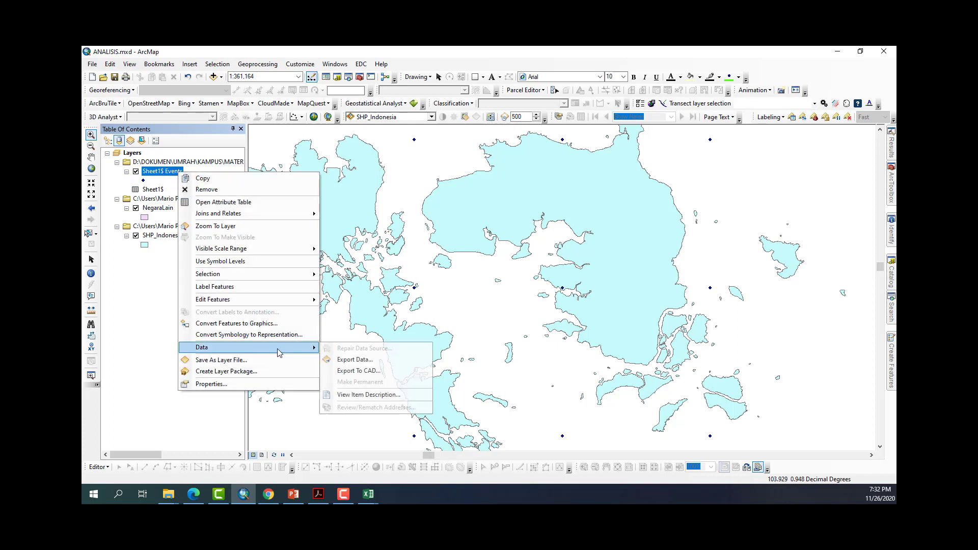
left_click(341, 360)
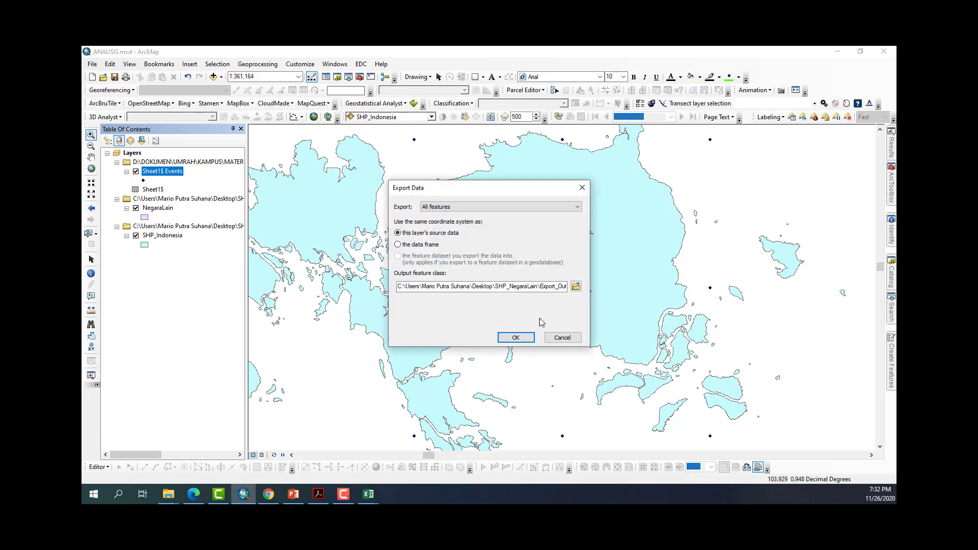
left_click(576, 287)
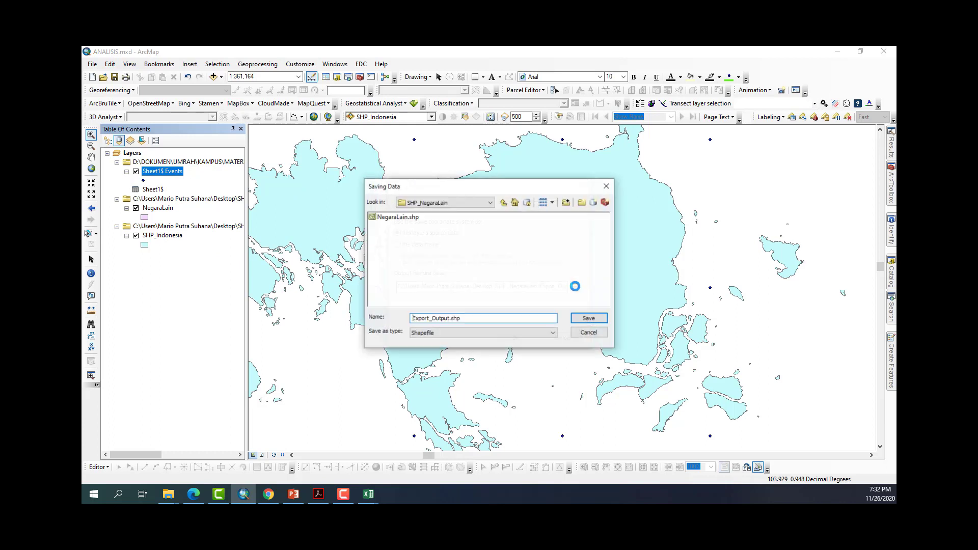
Step: Choose the DATA PRAKTIKUM folder on drive D, under KLIMATOLOGI\MODUL PRAKTIKUM, as the location for the exported shapefile
left_click(437, 209)
left_click(423, 280)
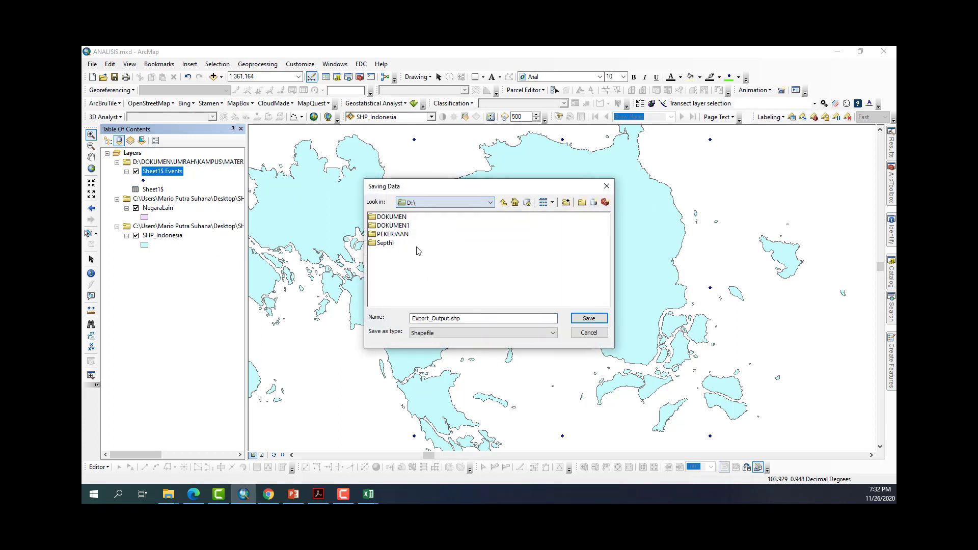
double_click(395, 218)
double_click(389, 226)
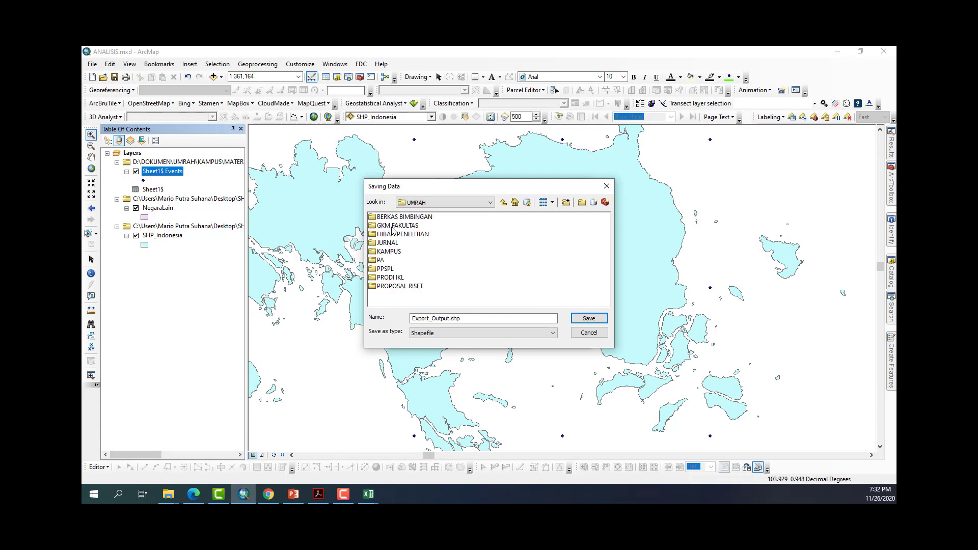
double_click(392, 252)
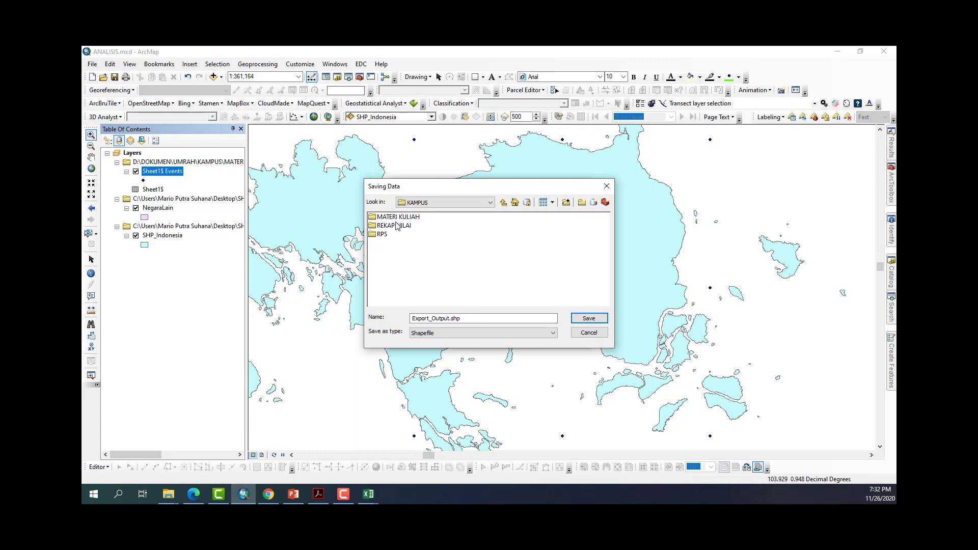
left_click(398, 218)
double_click(398, 218)
double_click(396, 225)
double_click(395, 226)
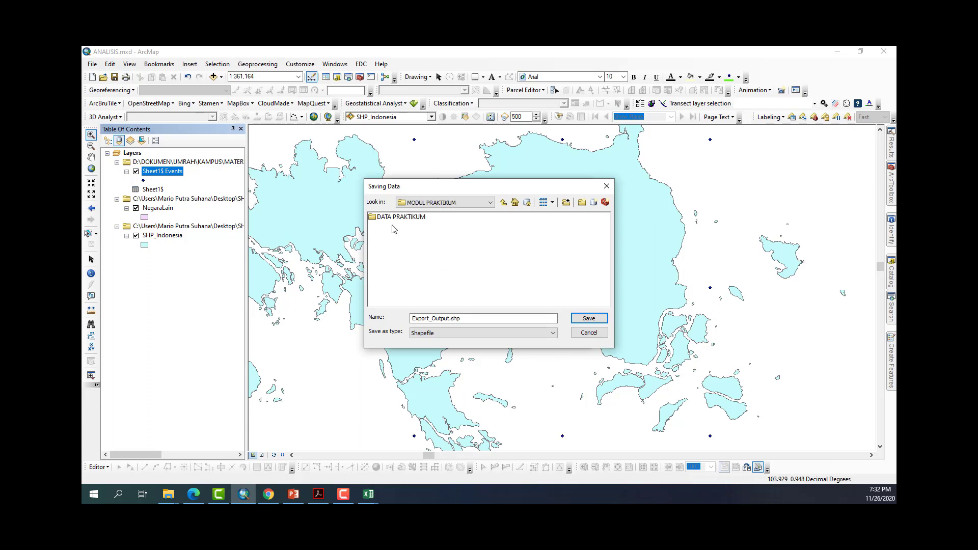
left_click(392, 219)
double_click(392, 219)
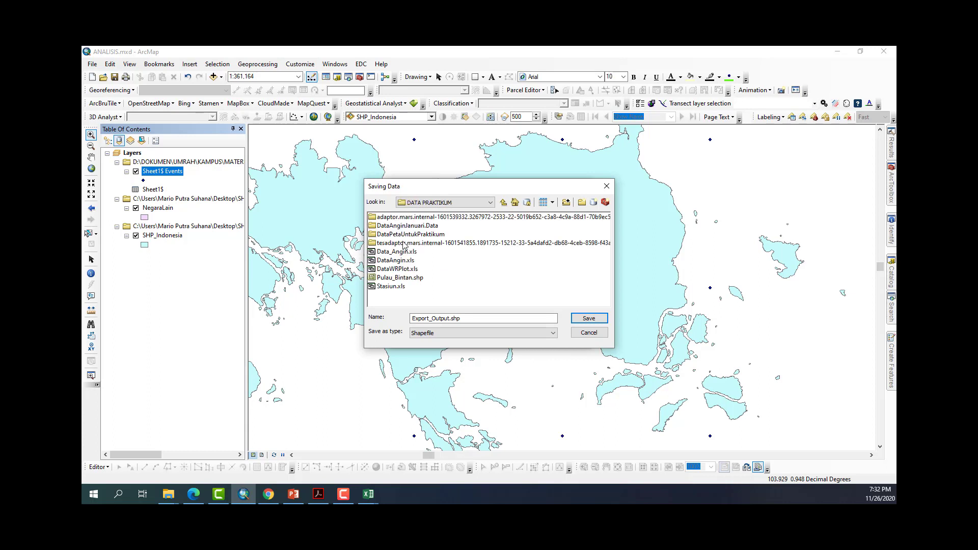
Step: Name the output shapefile StasiunAngin, run the export and add the exported data to the map as a layer
double_click(456, 319)
type("StasiunAngin")
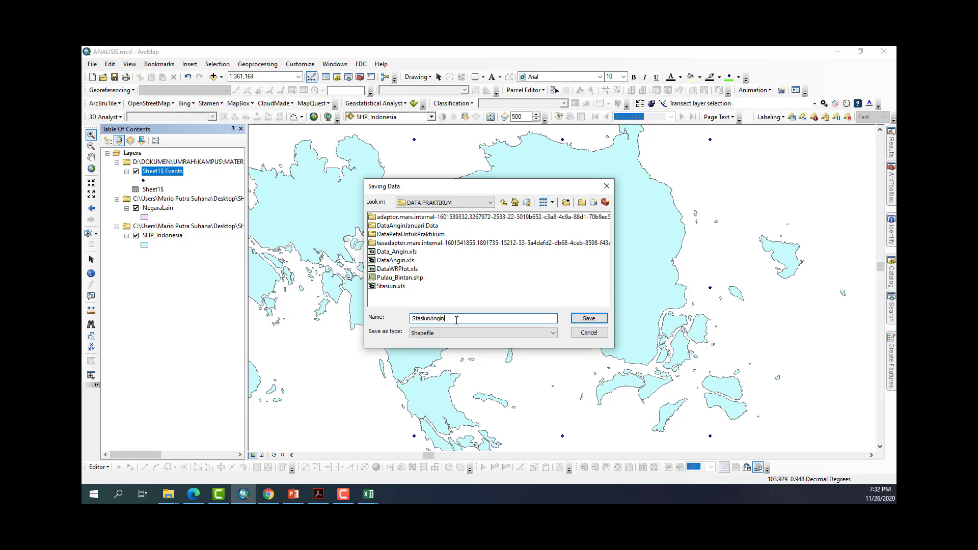
key("Return")
left_click(516, 337)
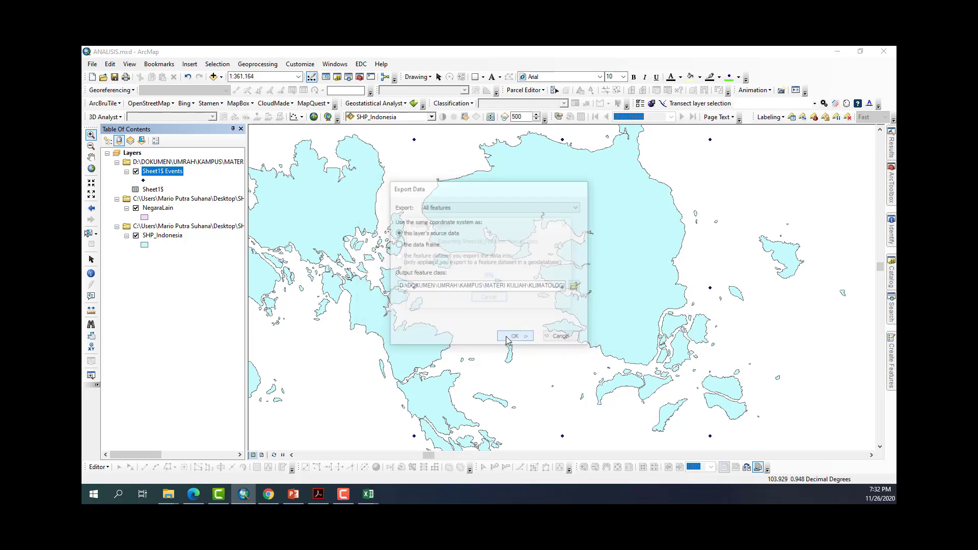
left_click(521, 311)
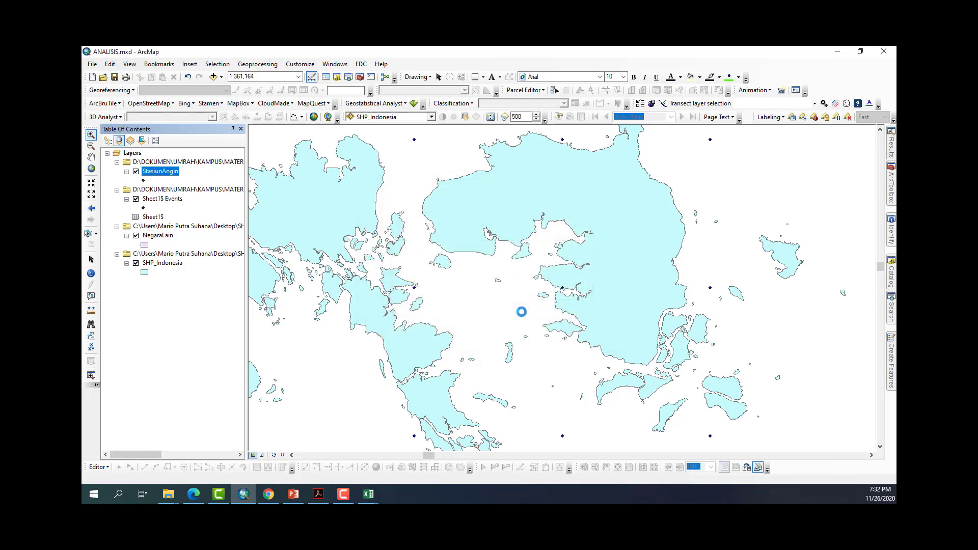
Step: Remove the Stasiun.xls source, with its Sheet1$ Events layer and Sheet1$ table, from the map's layer list
right_click(200, 190)
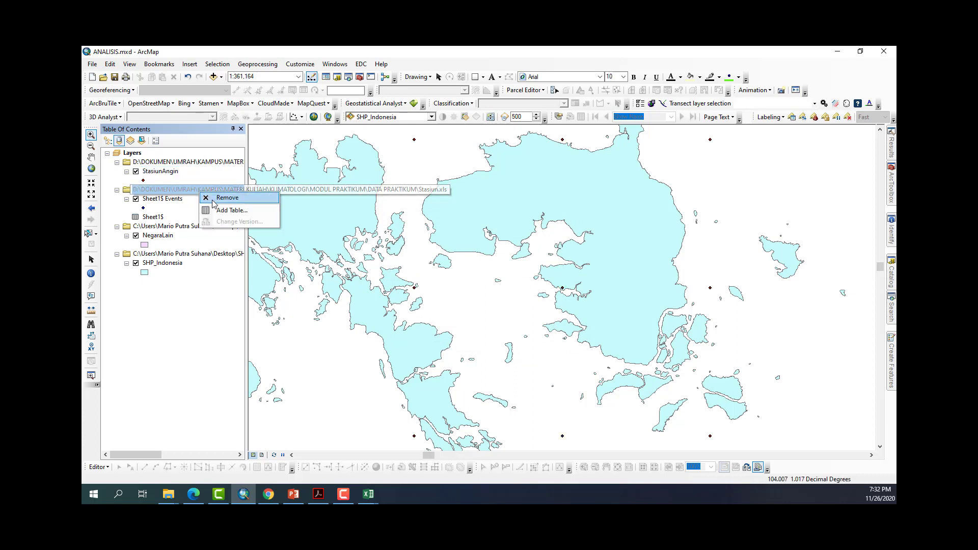
left_click(214, 196)
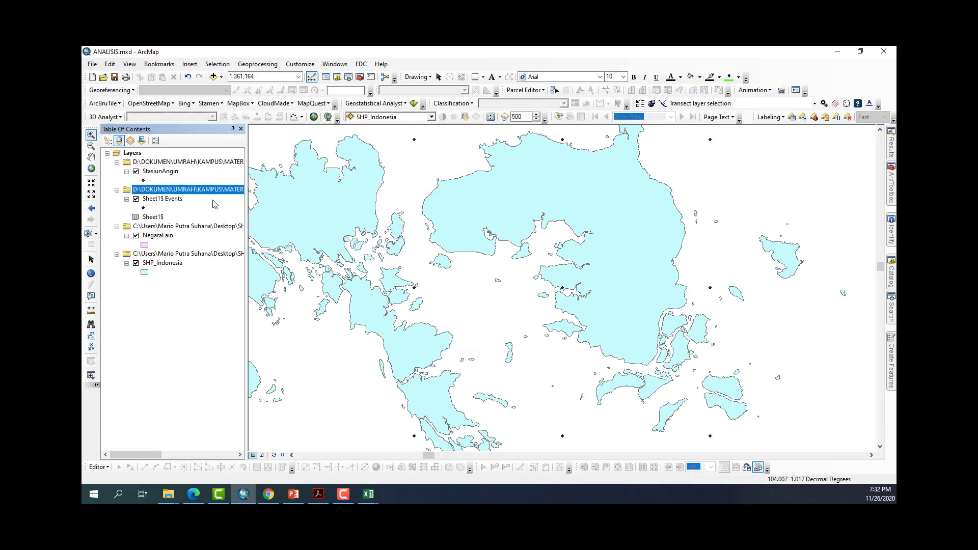
Step: List the map layers by drawing order, examine the wind station points around the islands and zoom to the StasiunAngin layer's extent
left_click(109, 142)
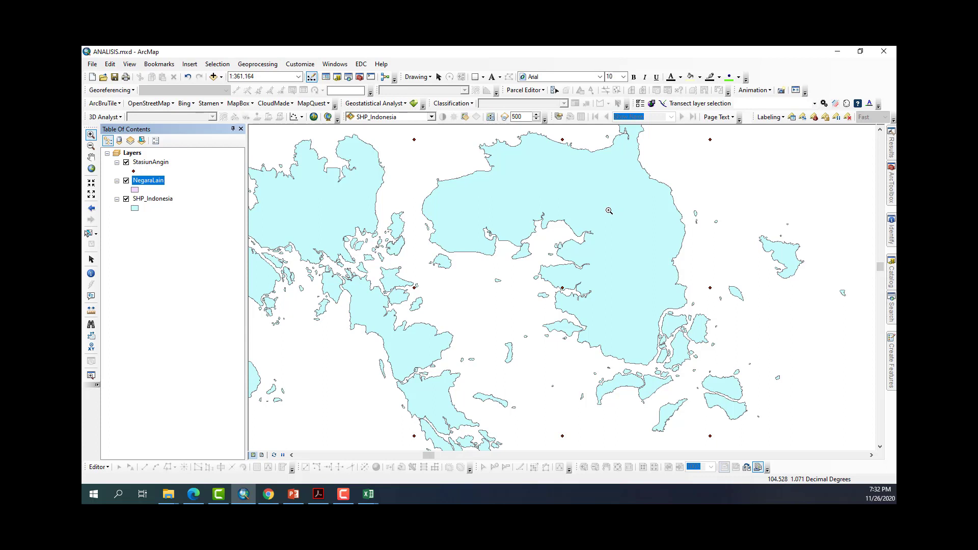
left_click(91, 157)
left_click_drag(456, 272, 397, 307)
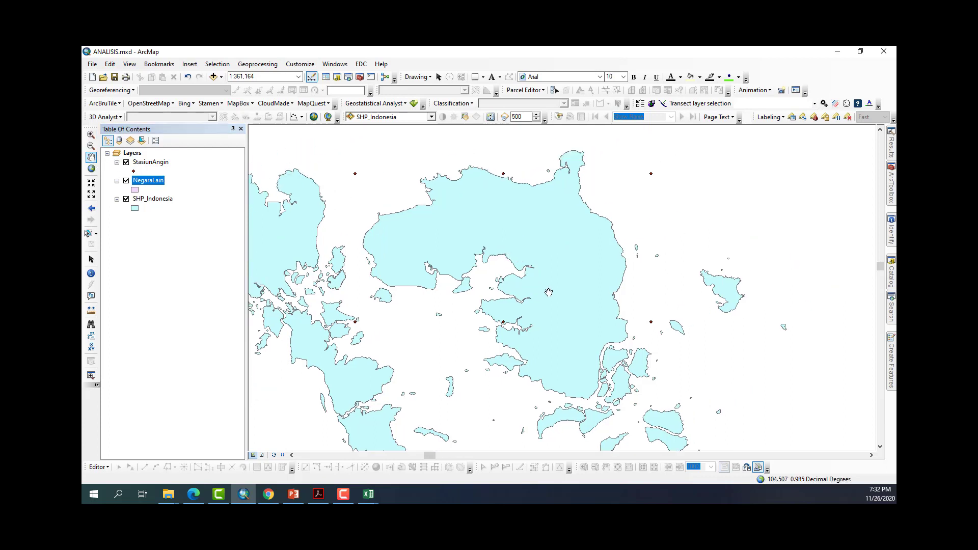
left_click_drag(549, 292, 597, 253)
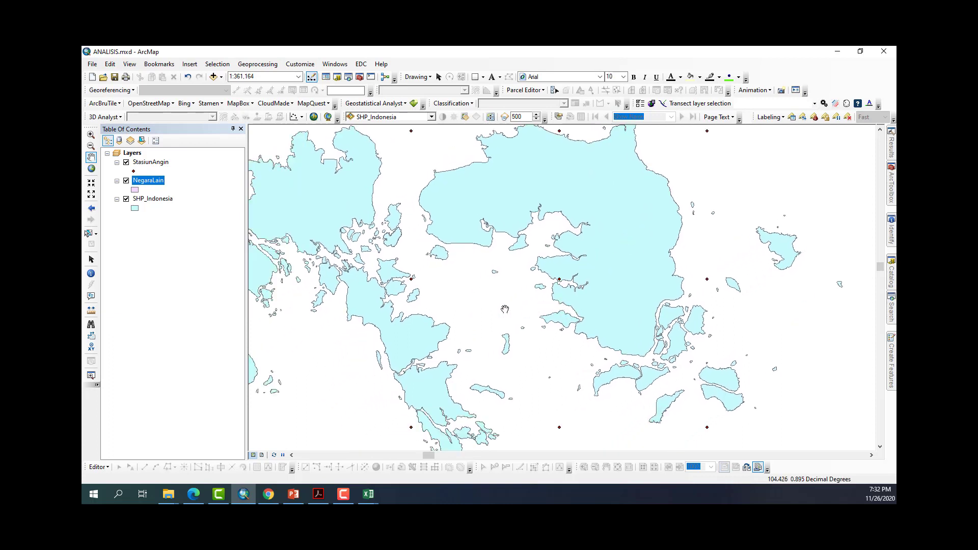
scroll(498, 286, "up", 2)
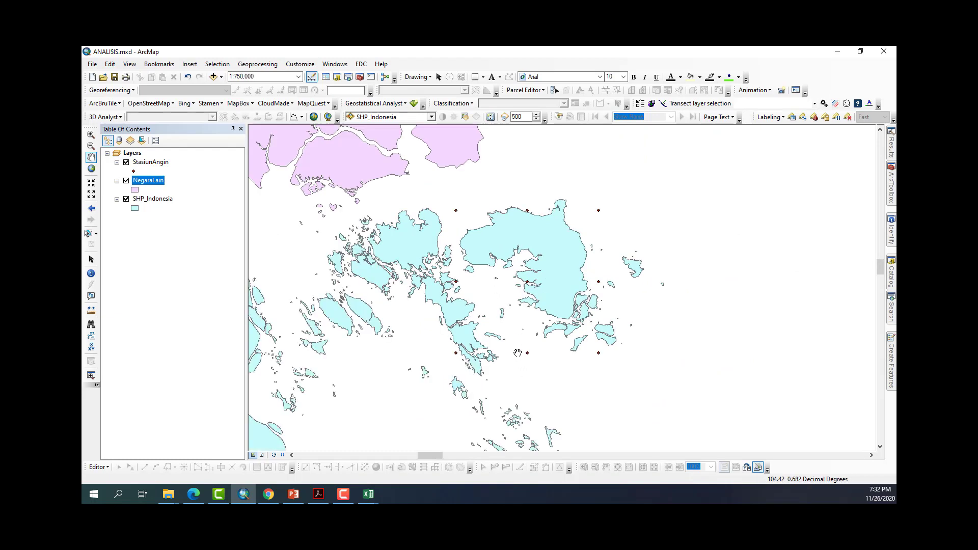
scroll(519, 353, "up", 3)
scroll(522, 342, "down", 3)
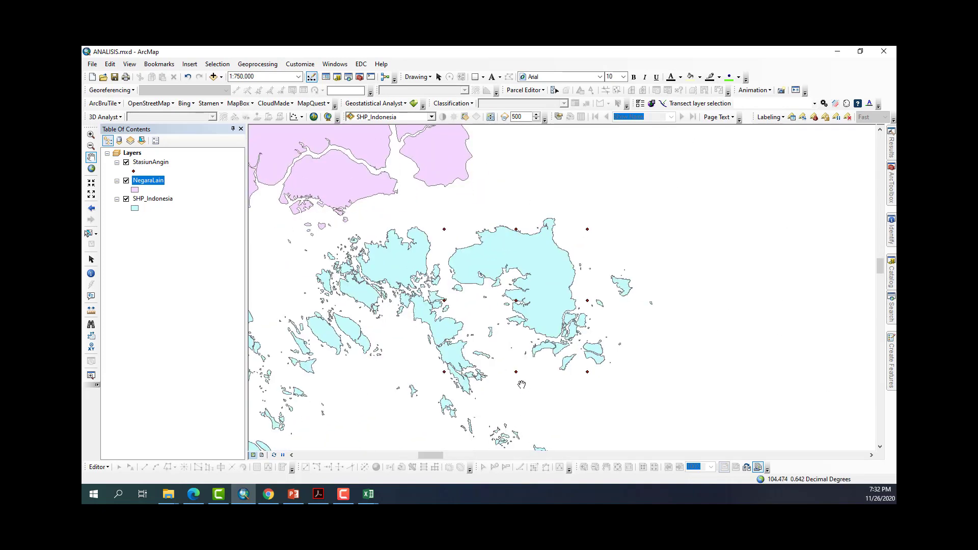
left_click_drag(504, 309, 502, 264)
scroll(501, 264, "down", 4)
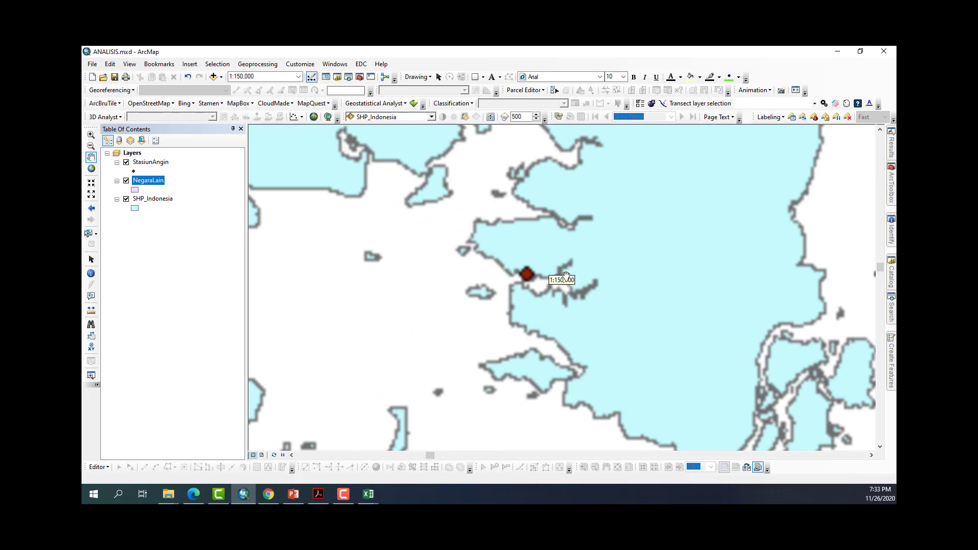
left_click_drag(541, 297, 631, 285)
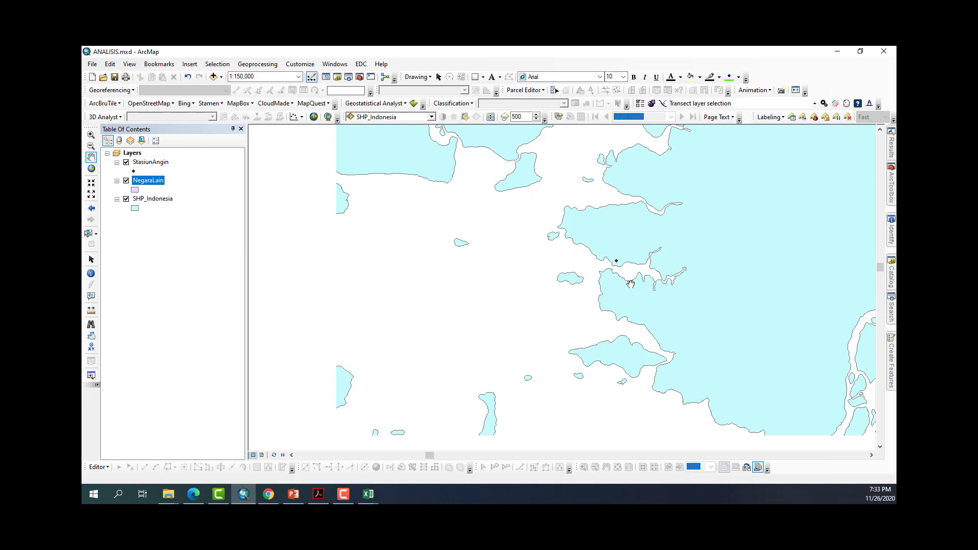
scroll(631, 284, "up", 1)
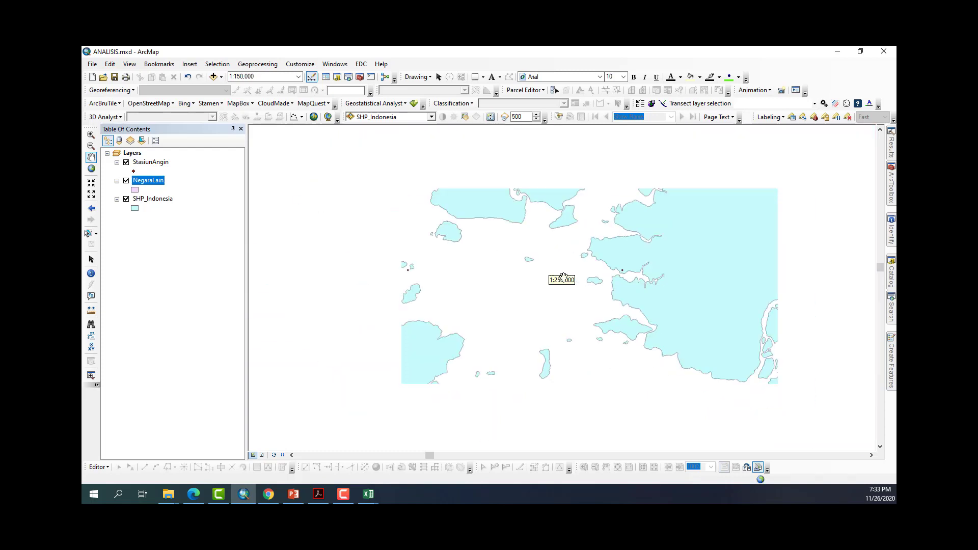
right_click(171, 166)
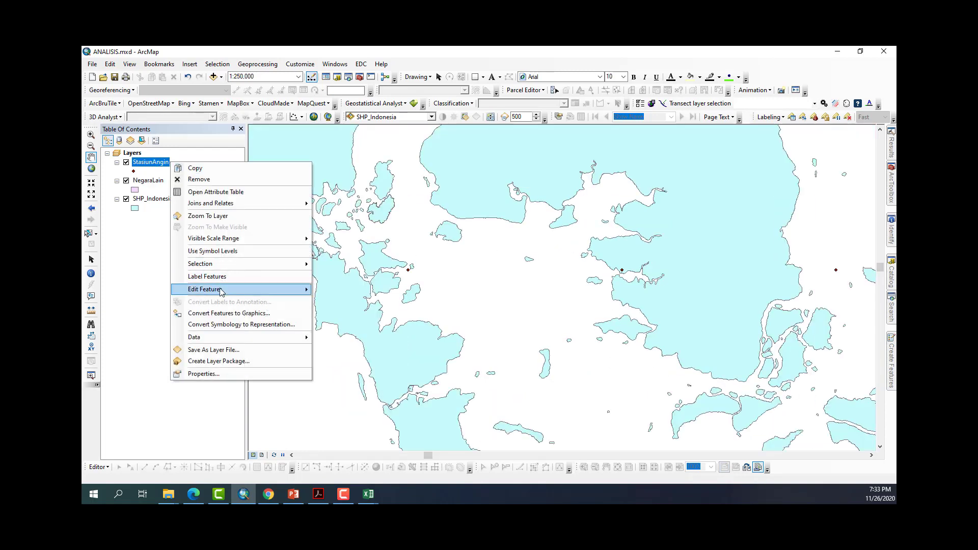
left_click(229, 218)
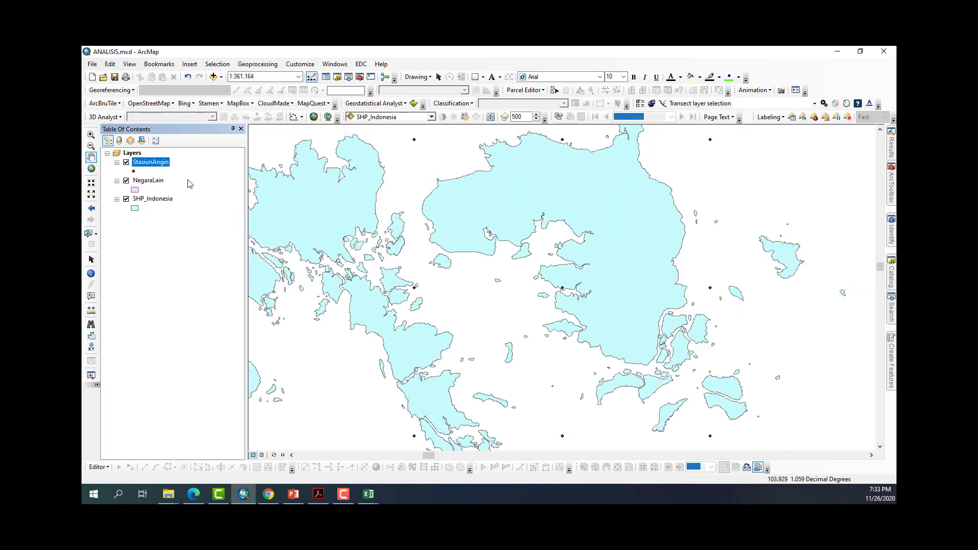
Step: Turn on feature labels for the StasiunAngin layer
right_click(159, 165)
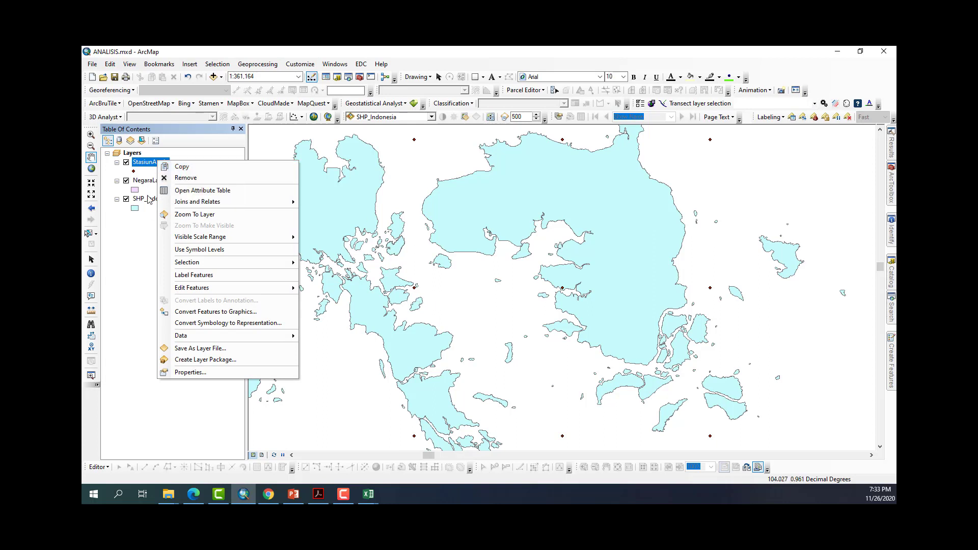
left_click(121, 249)
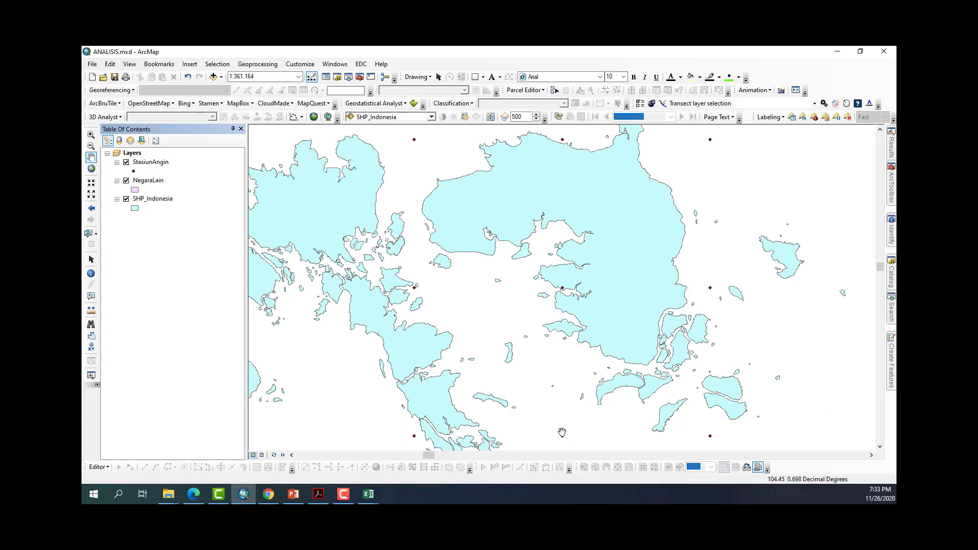
left_click_drag(563, 416, 567, 319)
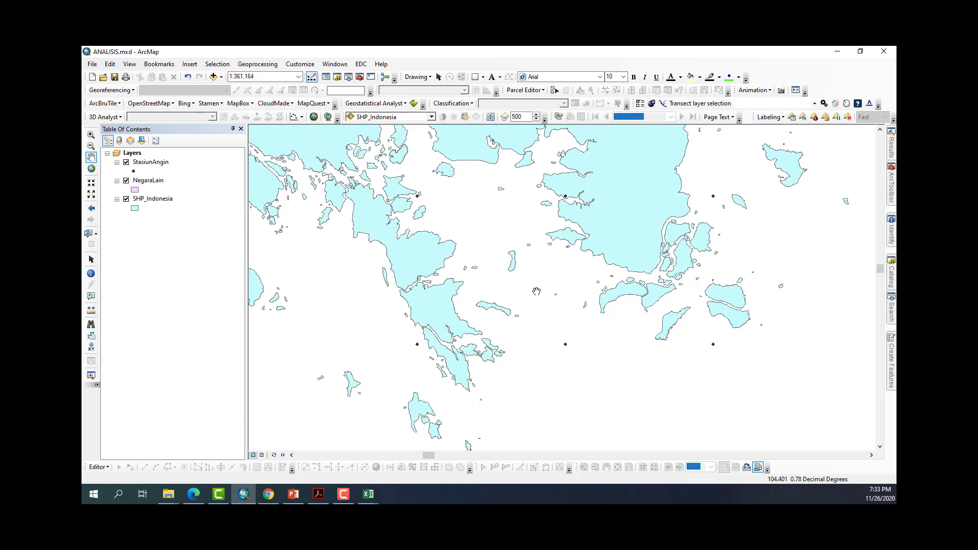
right_click(161, 162)
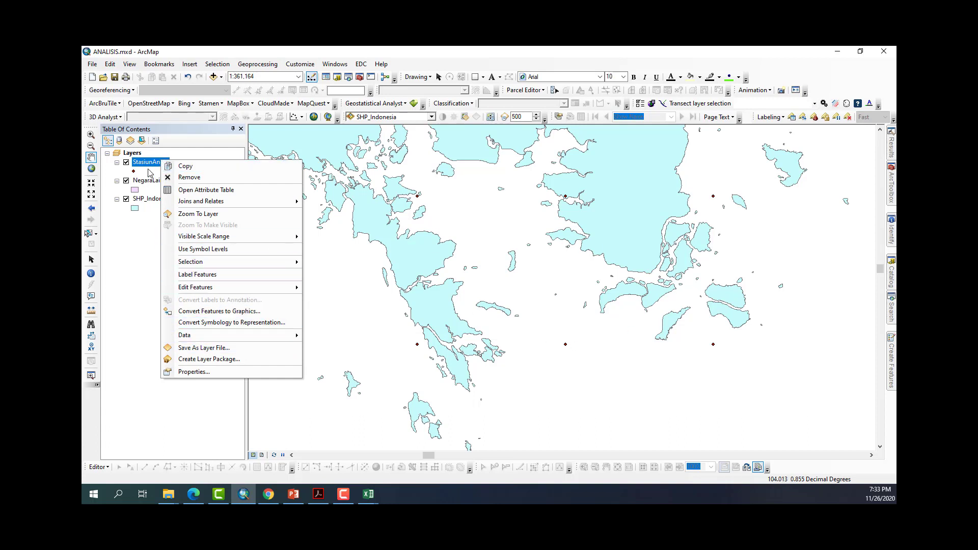
left_click(179, 275)
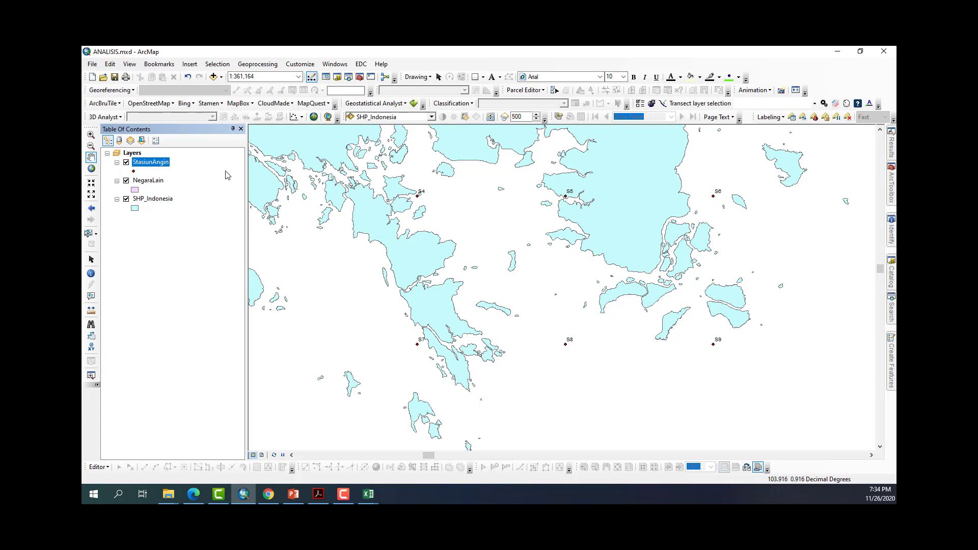
Step: Browse the catalog on drive D to DOKUMEN\UMRAH\KAMPUS\MATERI KULIAH\KLIMATOLOGI\MODUL PRAKTIKUM and expand its DATA PRAKTIKUM folder
left_click(337, 77)
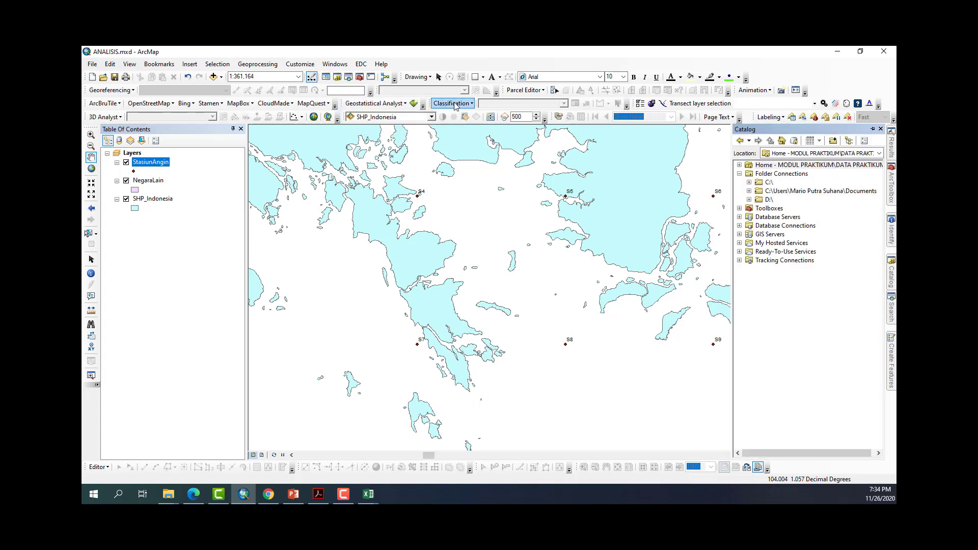
left_click(749, 199)
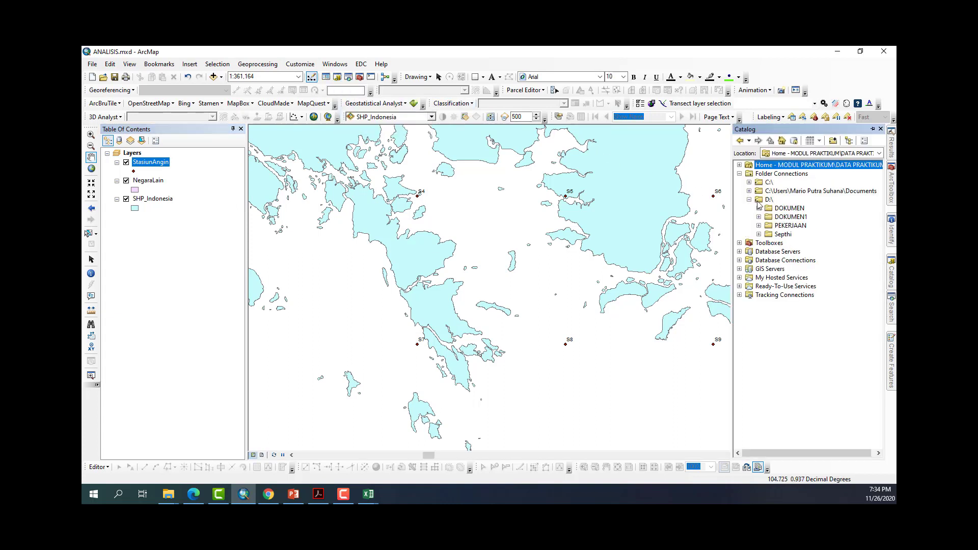
double_click(779, 208)
double_click(794, 225)
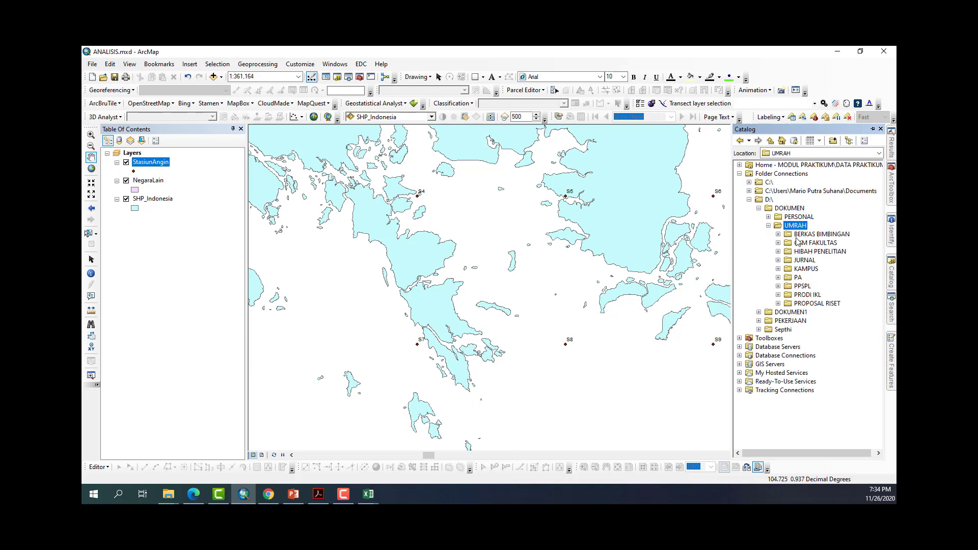
double_click(806, 269)
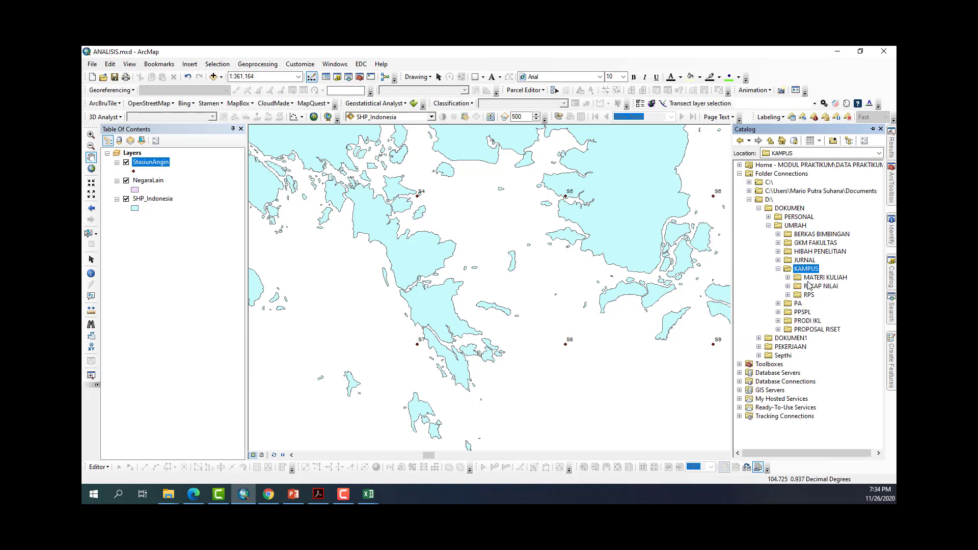
left_click(809, 280)
double_click(809, 279)
double_click(820, 295)
left_click(825, 305)
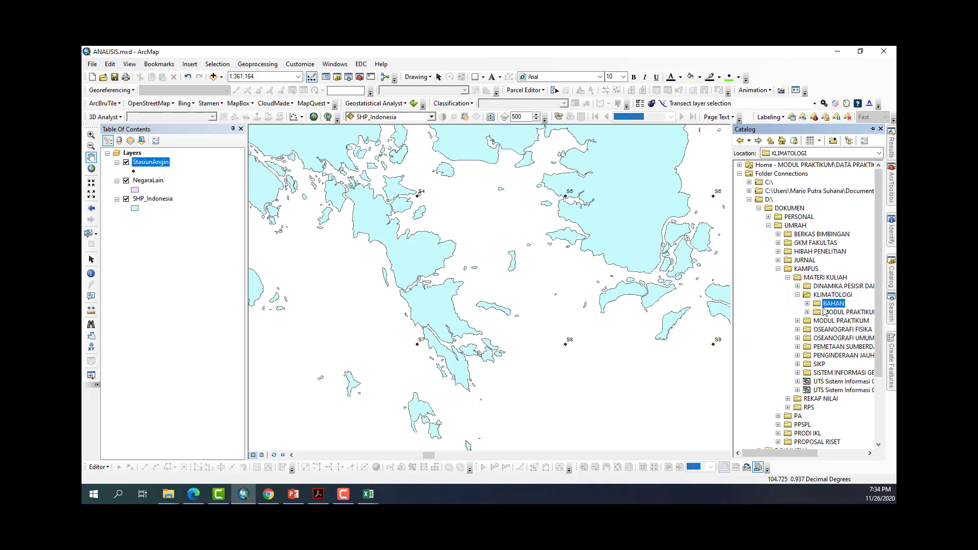
double_click(836, 312)
double_click(850, 321)
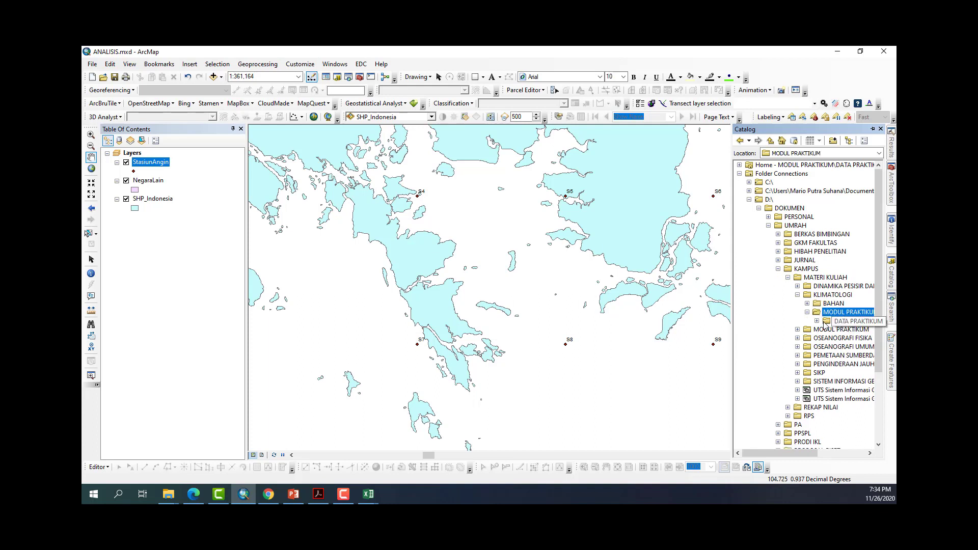
left_click_drag(766, 455, 784, 455)
Step: Start a new shapefile in the DATA PRAKTIKUM folder, named GarisFetch, with Polyline as its feature type
right_click(795, 272)
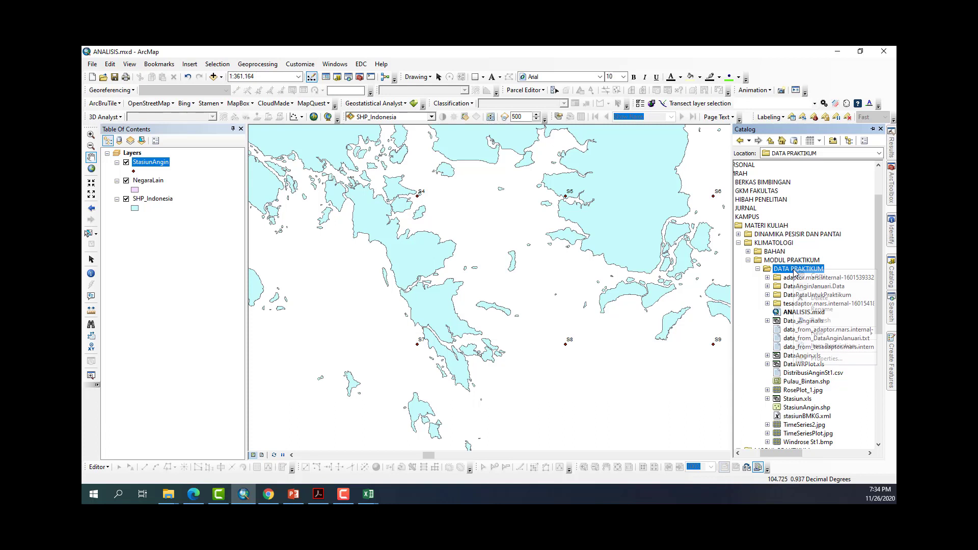
mouse_move(811, 338)
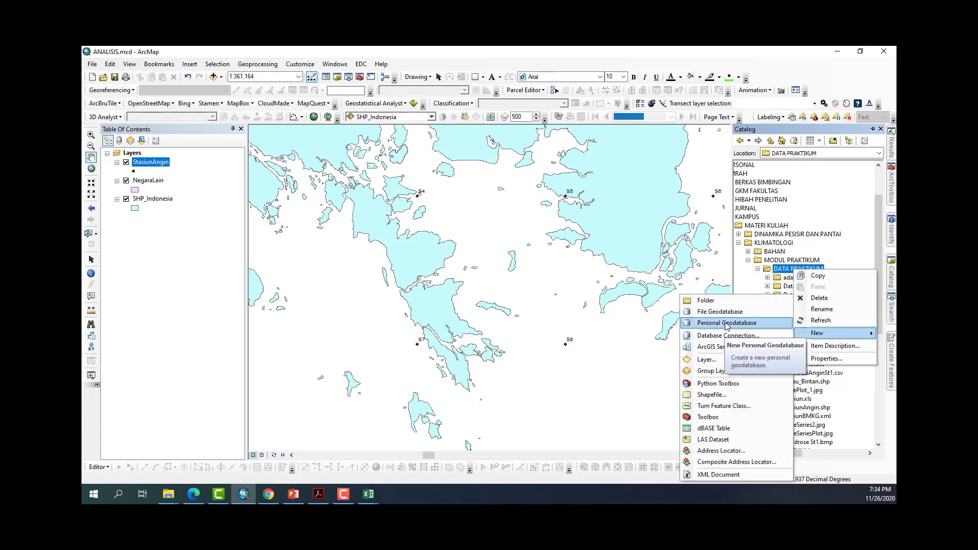
left_click(706, 396)
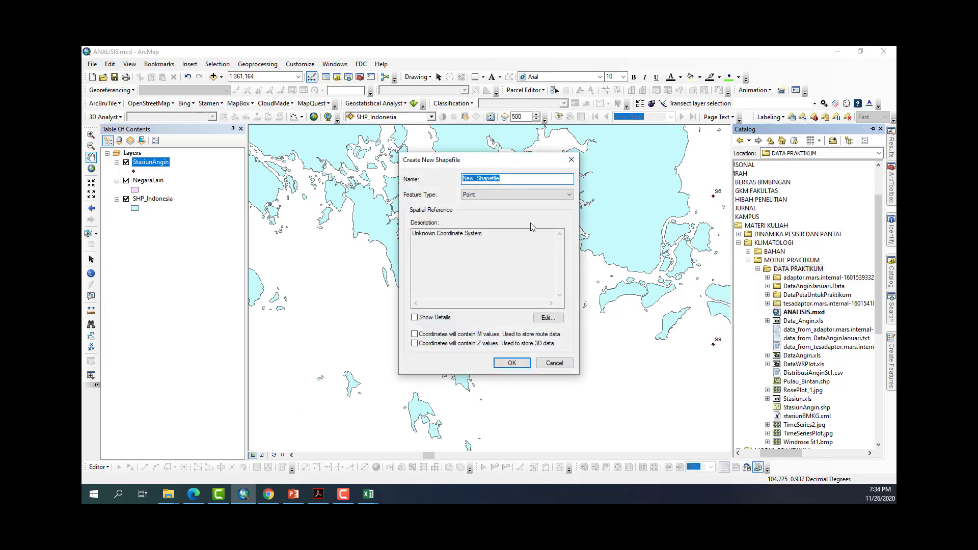
type("GarisFetch")
left_click(543, 195)
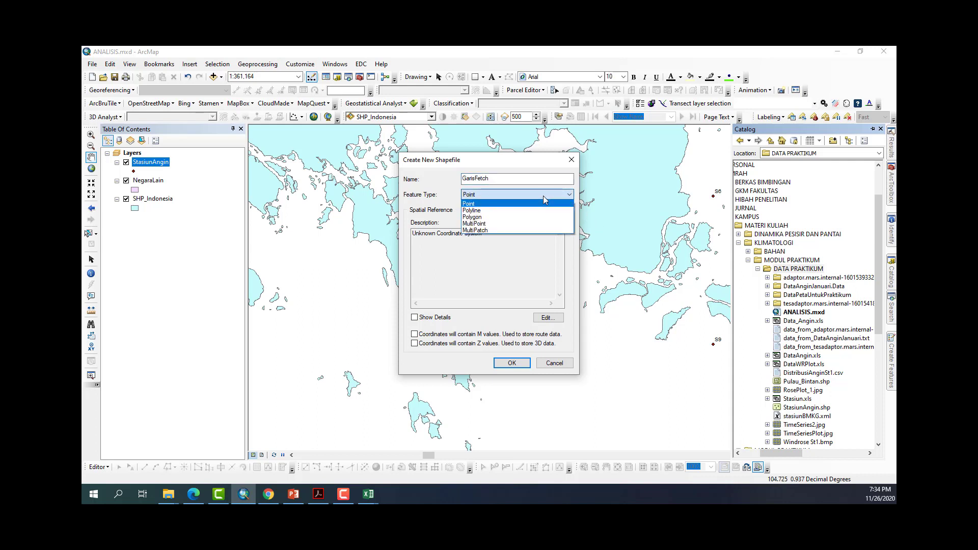
left_click(493, 210)
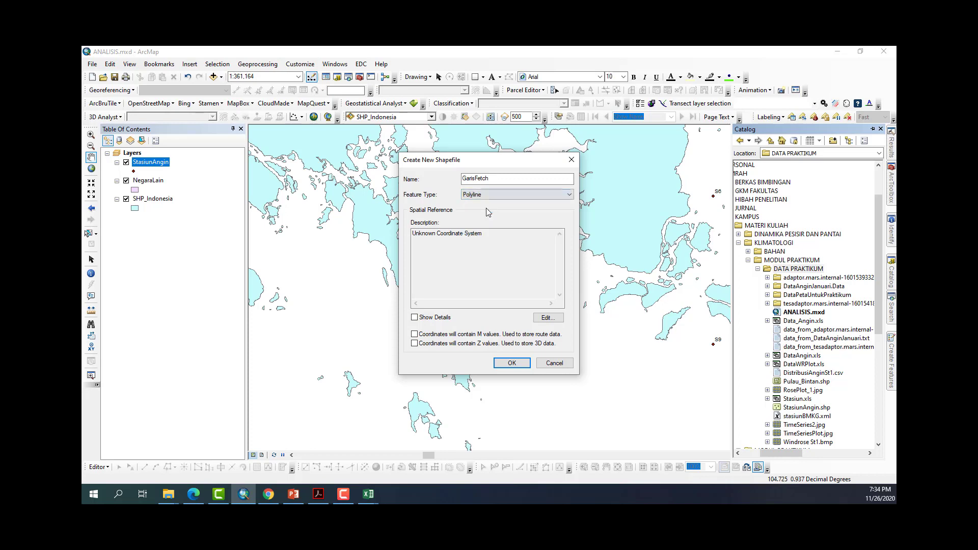
Step: Open the new shapefile's spatial reference for editing and select WGS 1984 UTM Zone 48N from the favorites
left_click(538, 317)
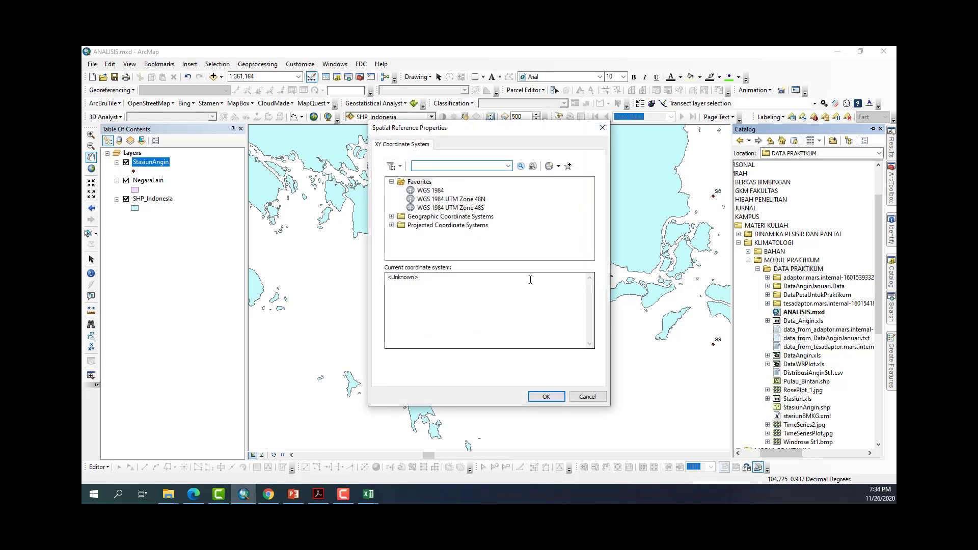
left_click(482, 200)
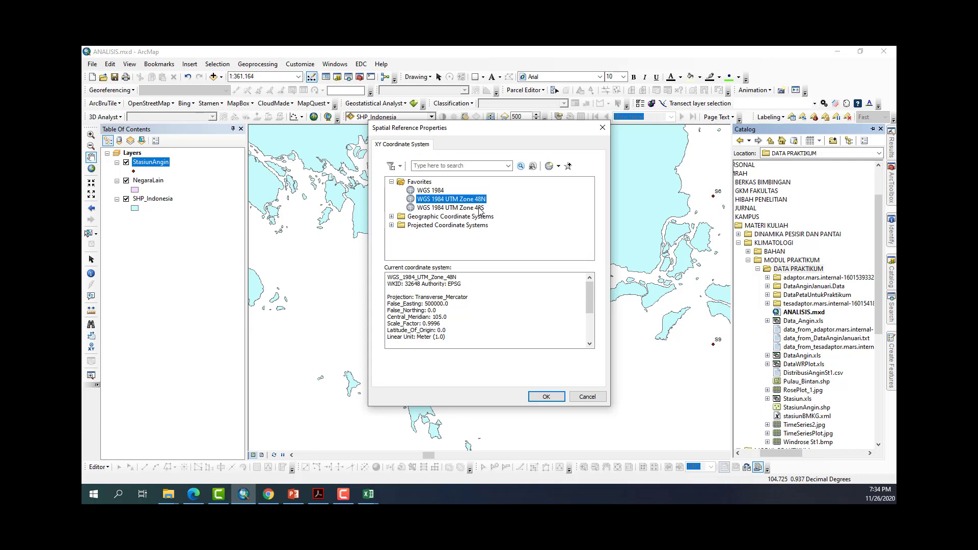
left_click(446, 190)
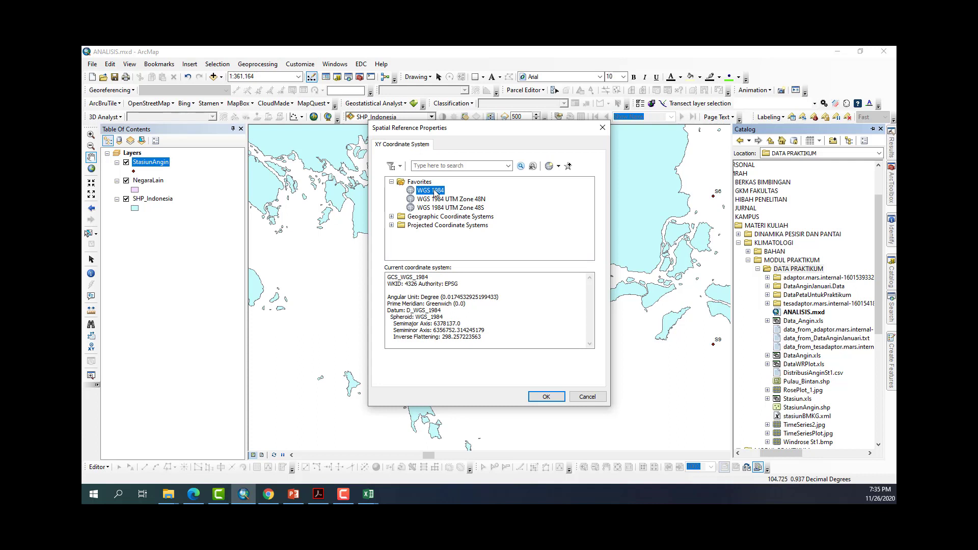
left_click(446, 199)
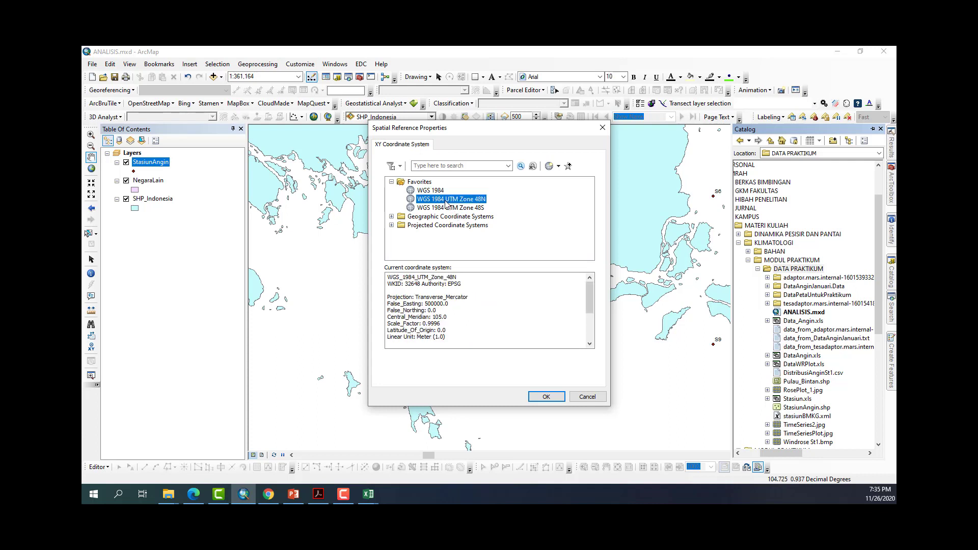
Step: Browse the projected coordinate systems to the UTM folder and expand its WGS 1984 group
left_click(399, 225)
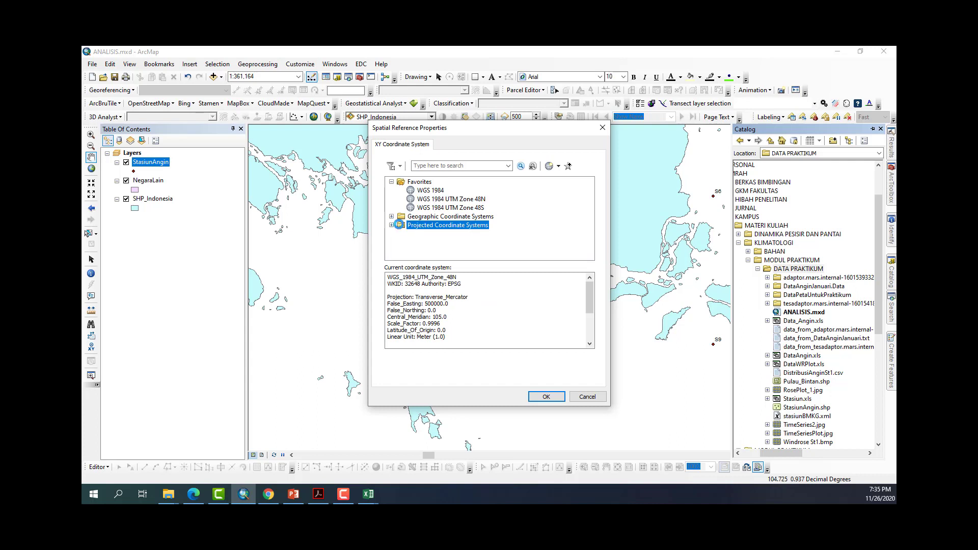
left_click(399, 225)
scroll(426, 239, "down", 4)
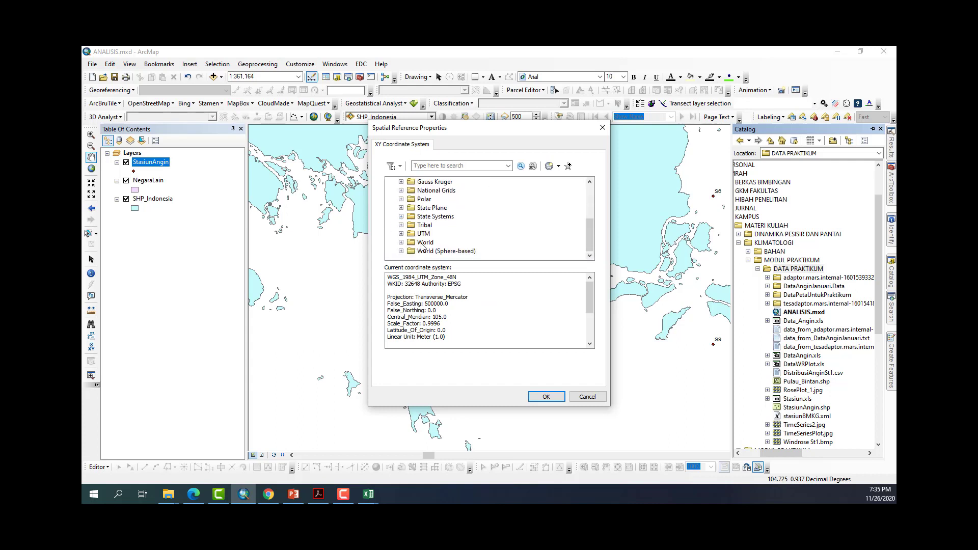
double_click(424, 242)
scroll(421, 247, "down", 12)
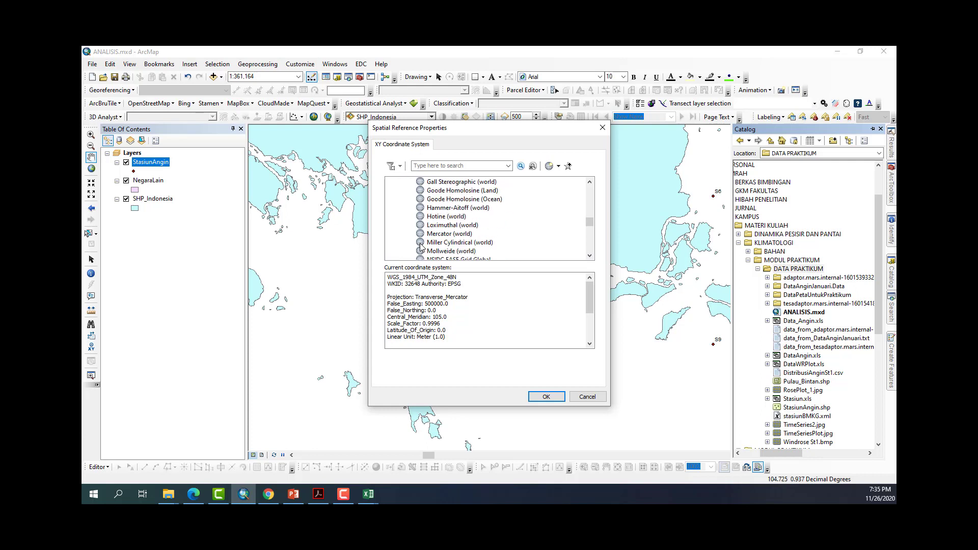
scroll(421, 248, "up", 12)
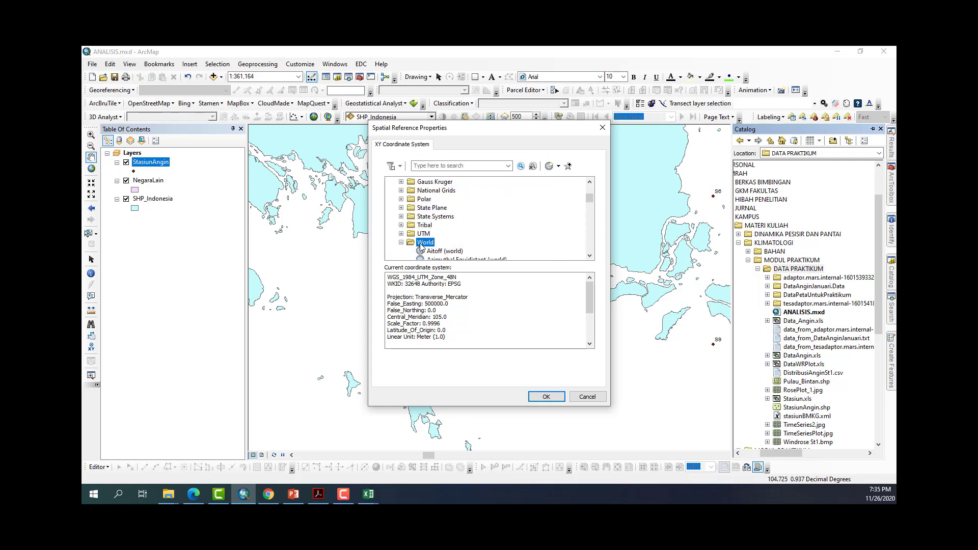
left_click(401, 243)
left_click(401, 234)
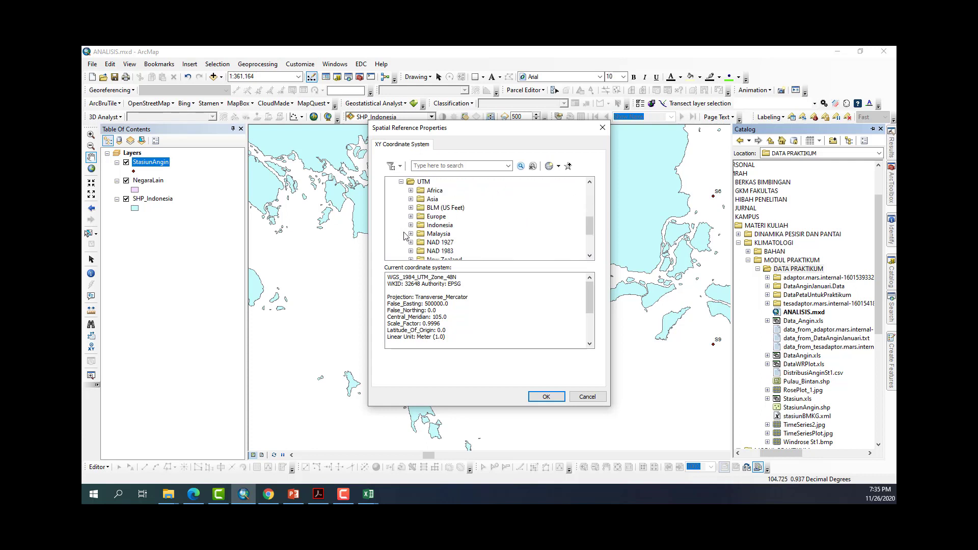
scroll(428, 234, "down", 2)
double_click(429, 233)
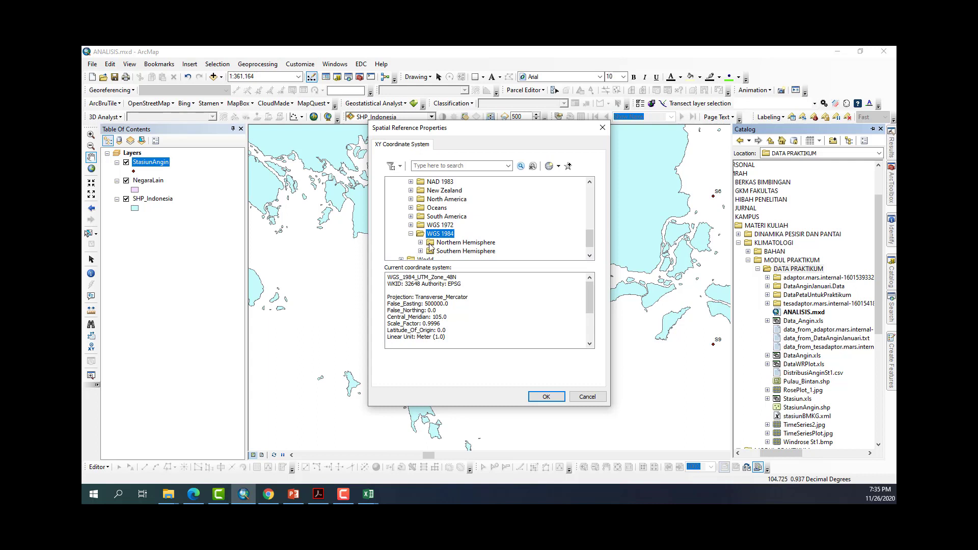
Step: Choose WGS 1984 UTM Zone 48N from the Northern Hemisphere group and create the GarisFetch shapefile
left_click(430, 244)
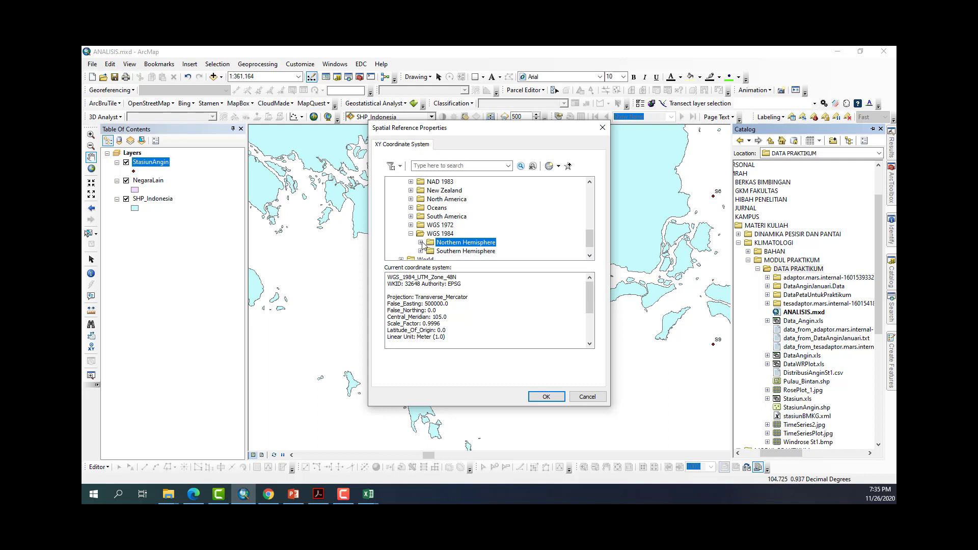
left_click(422, 244)
scroll(477, 218, "down", 5)
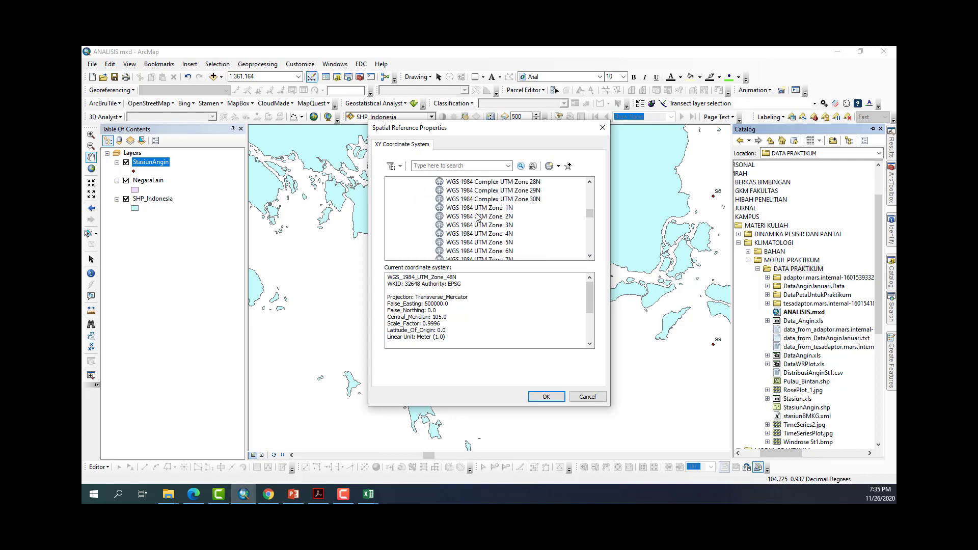
scroll(478, 218, "down", 7)
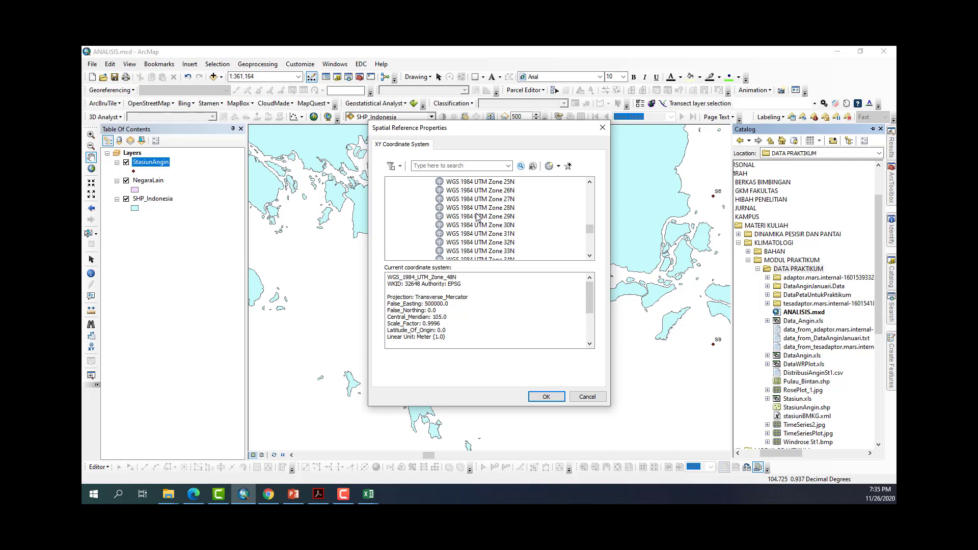
scroll(478, 219, "down", 1)
scroll(478, 218, "down", 2)
scroll(478, 218, "down", 1)
left_click(485, 200)
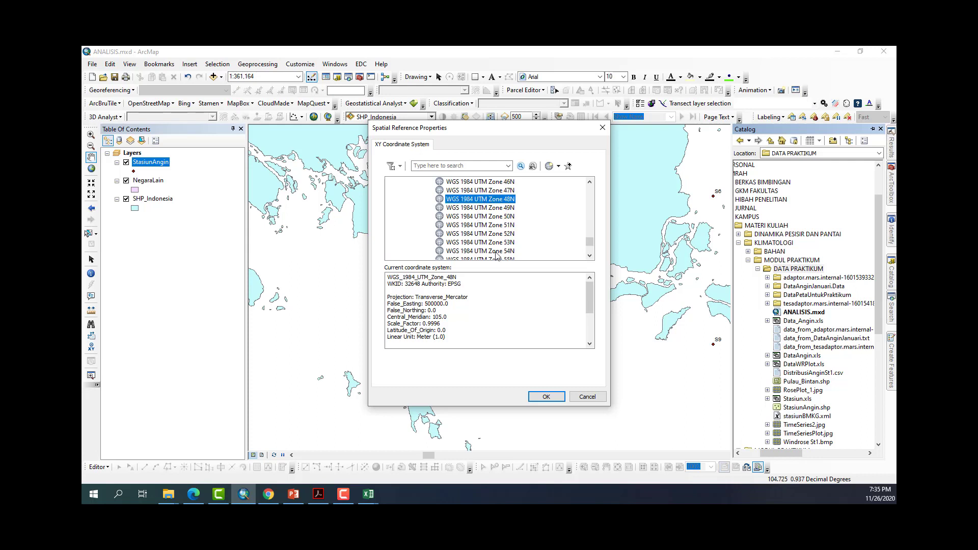
left_click(541, 398)
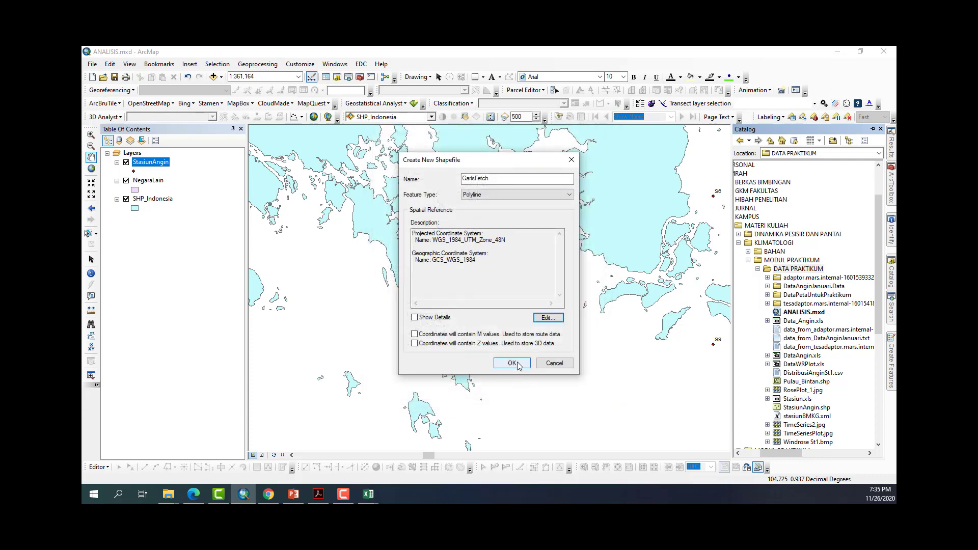
left_click(517, 364)
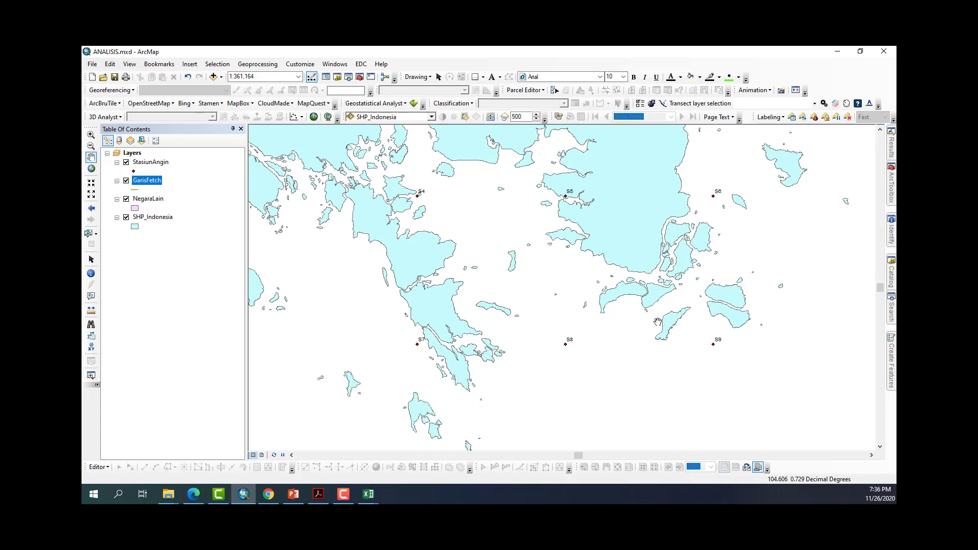
Step: Add a field named Keterangan with type Text to the GarisFetch attribute table
right_click(160, 183)
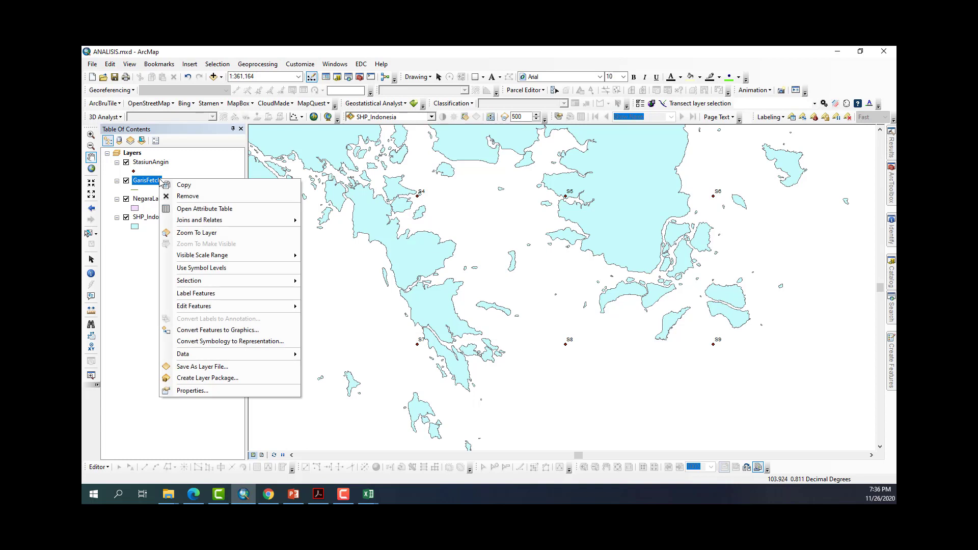
left_click(176, 209)
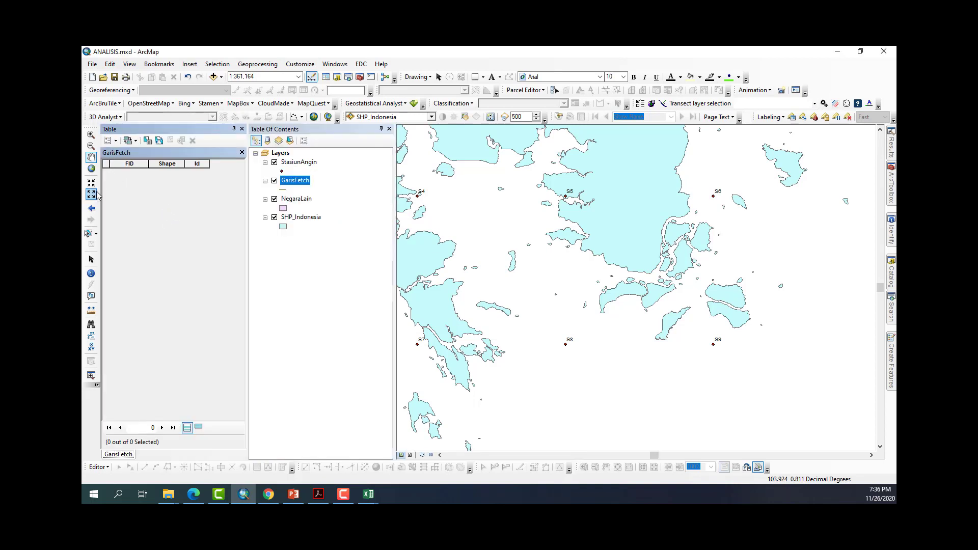
left_click(113, 142)
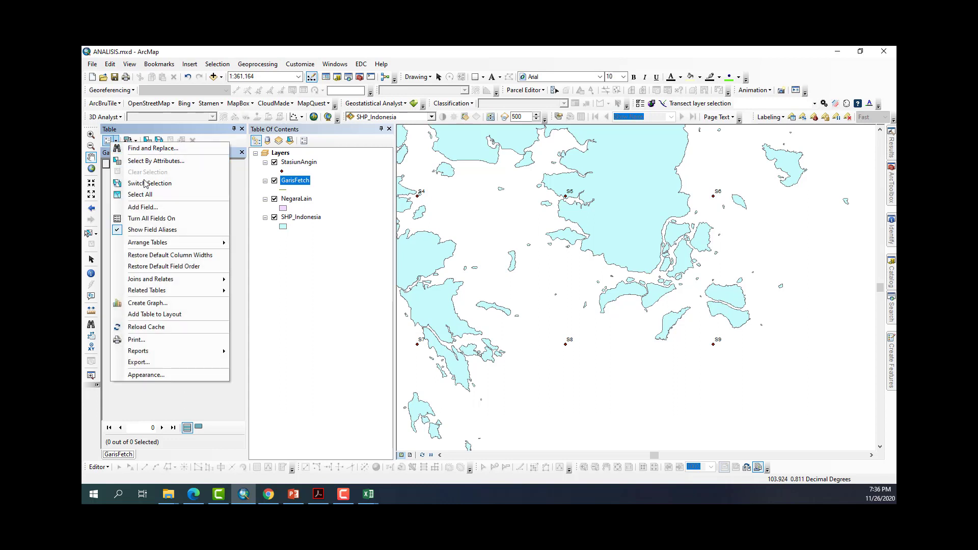
left_click(153, 208)
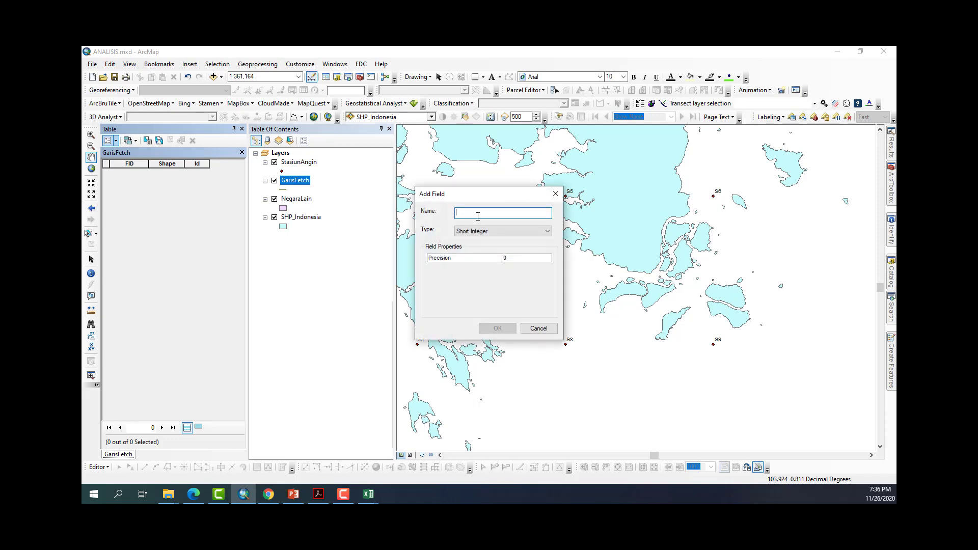
type("Keterangan")
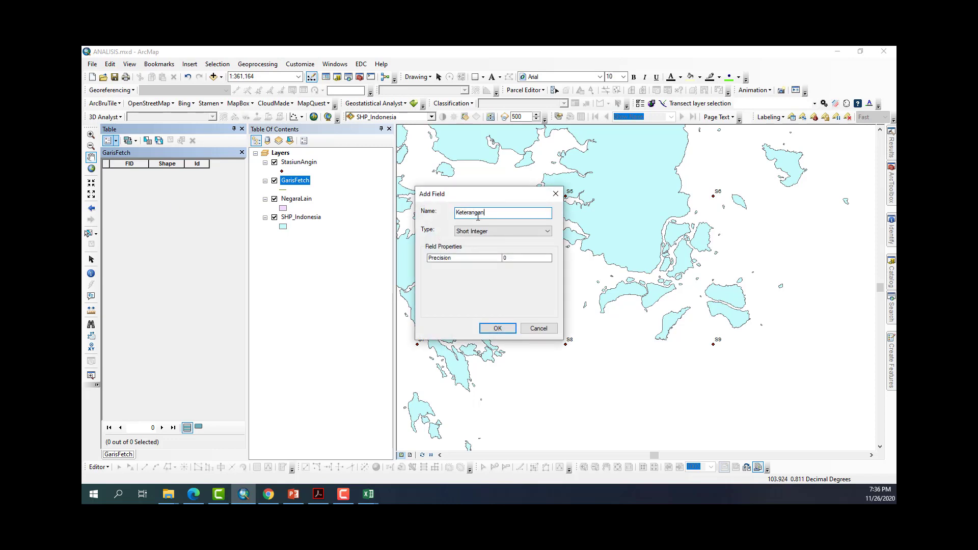
key("Tab")
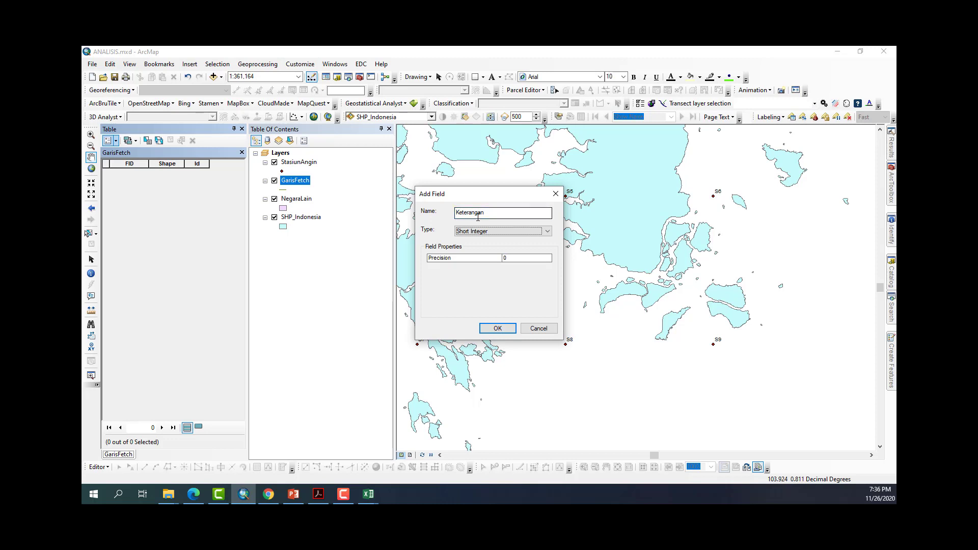
key("t")
left_click(501, 328)
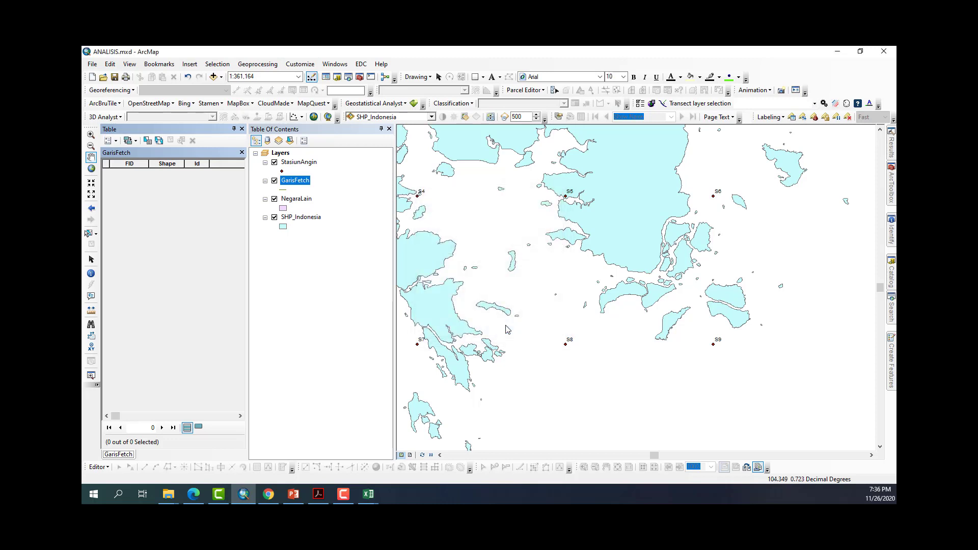
left_click(107, 468)
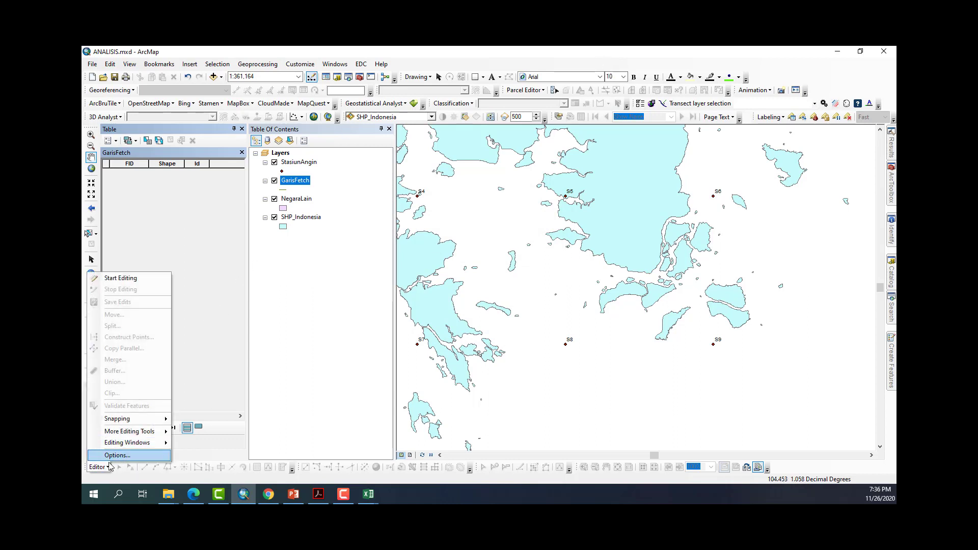
left_click(107, 468)
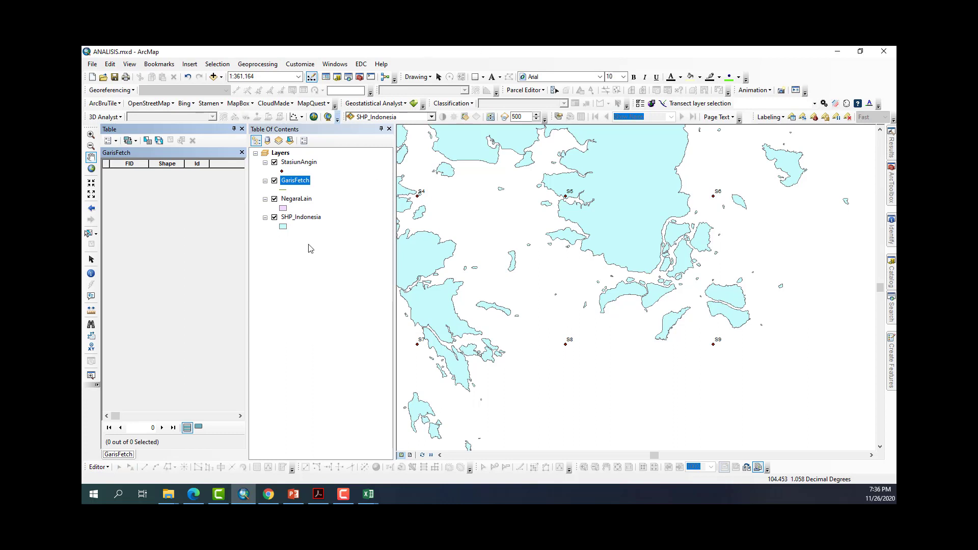
left_click(98, 469)
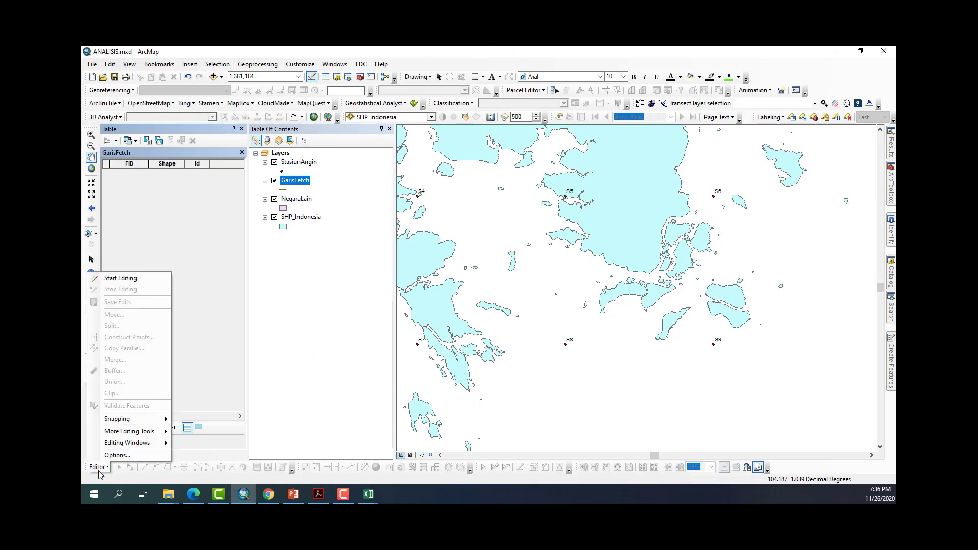
left_click(99, 469)
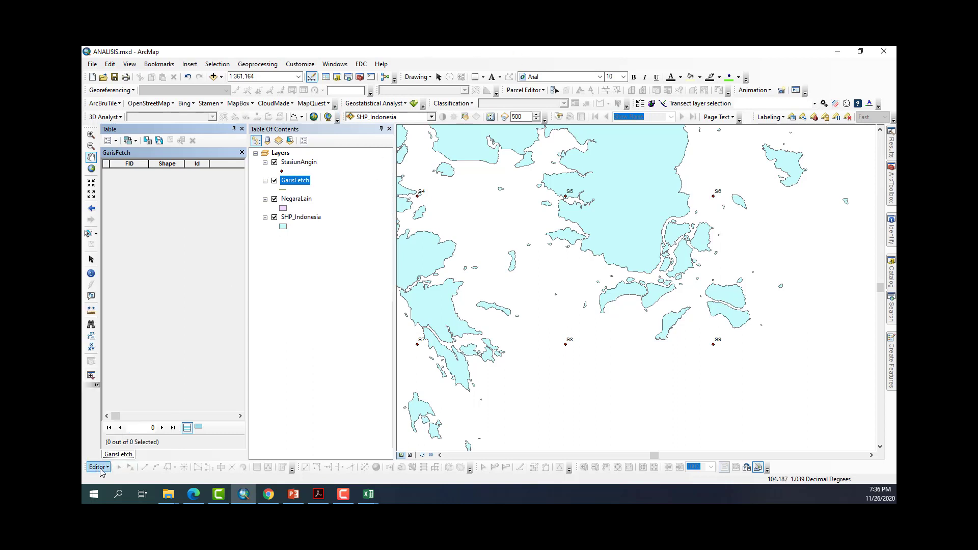
right_click(502, 64)
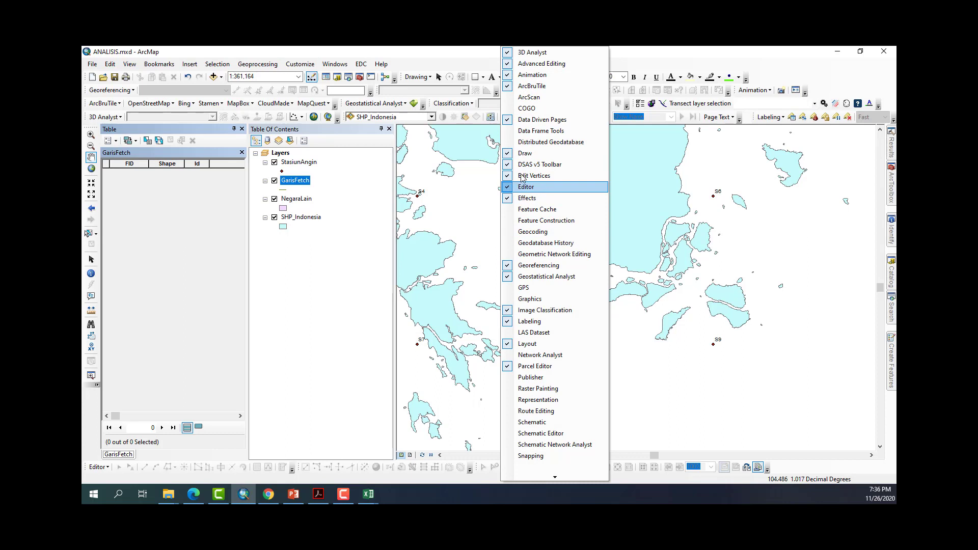
left_click(447, 49)
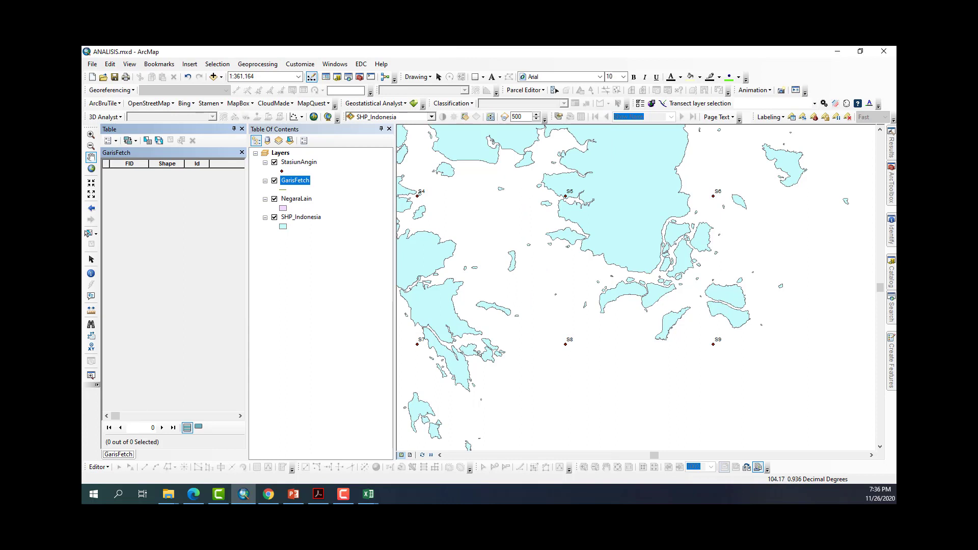
Step: Start an edit session on the GarisFetch layer
left_click(97, 472)
left_click(135, 283)
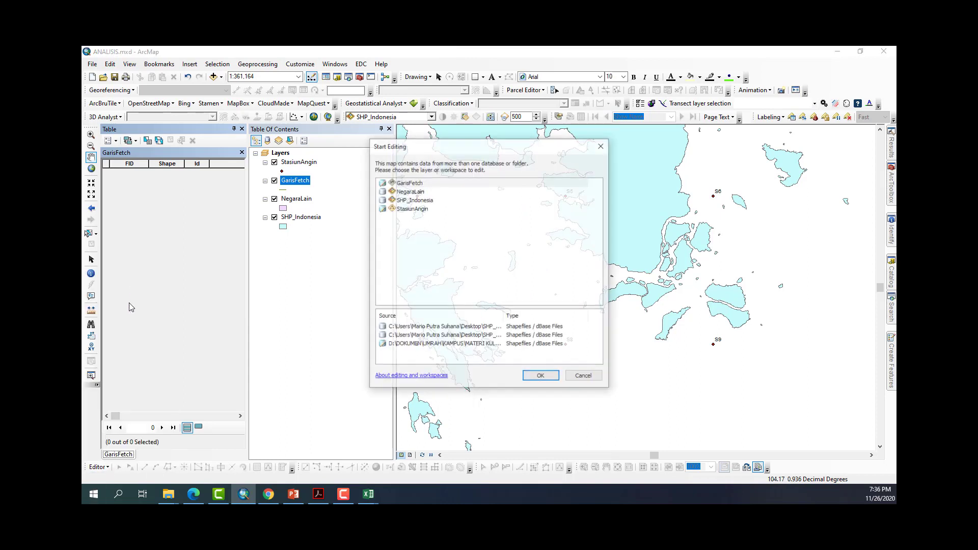
left_click(415, 184)
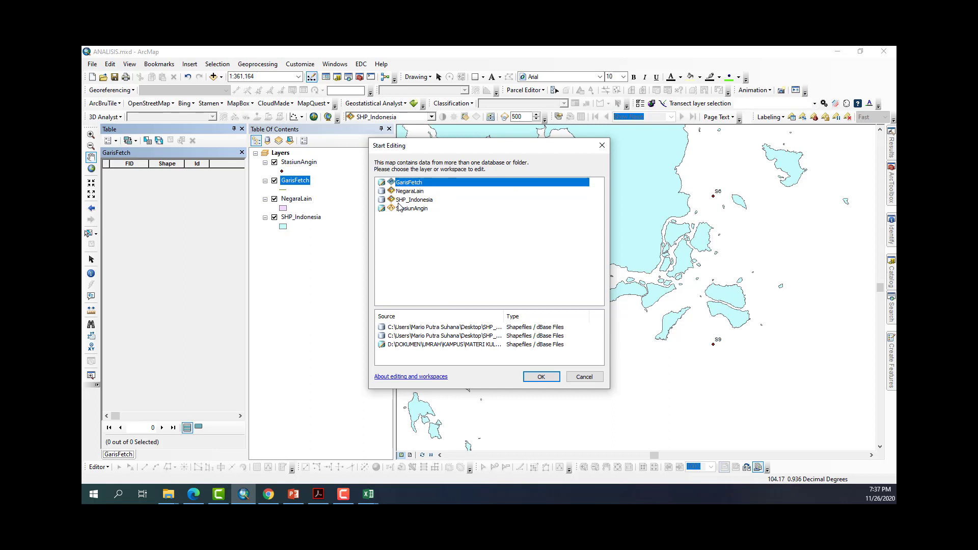
left_click(528, 378)
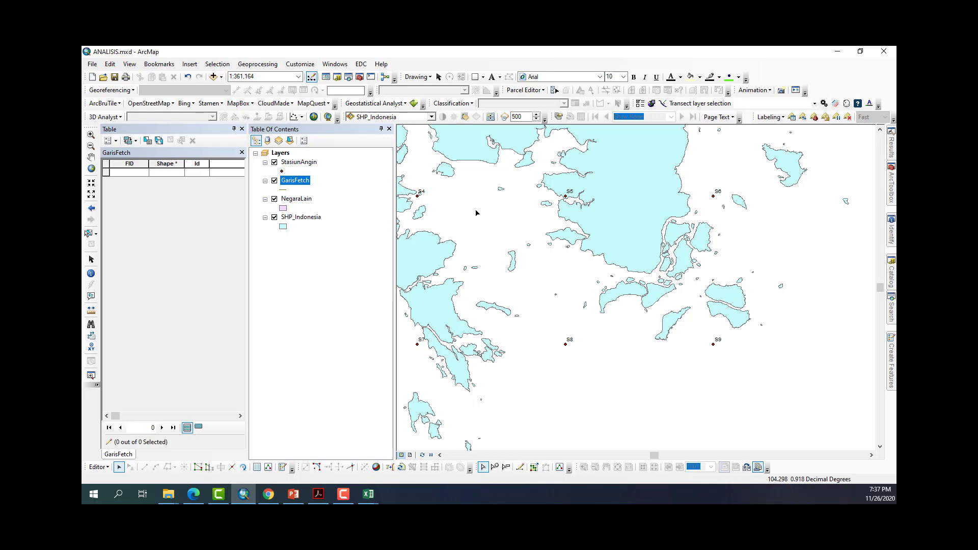
Step: Choose the GarisFetch feature template and start a line sketch snapped to station S8
left_click(283, 468)
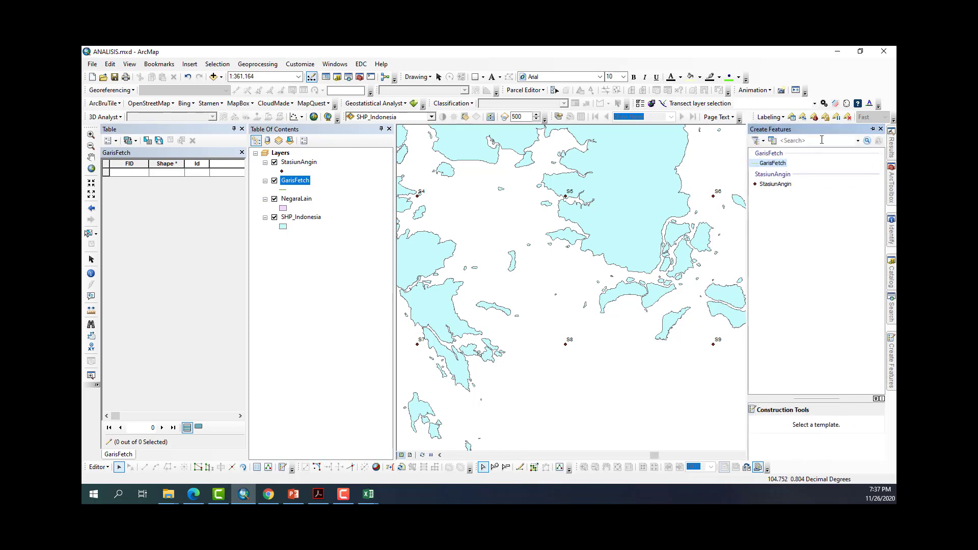
left_click(779, 164)
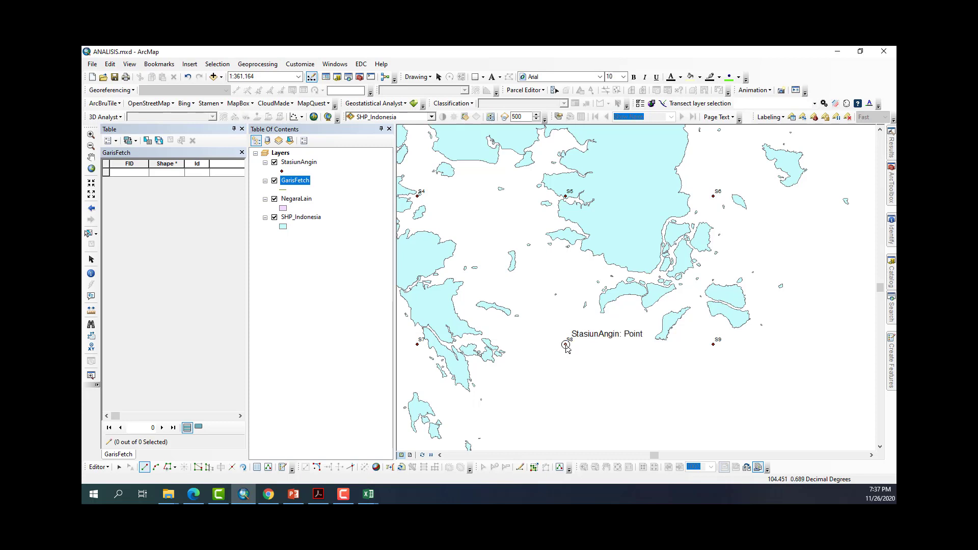
left_click(567, 344)
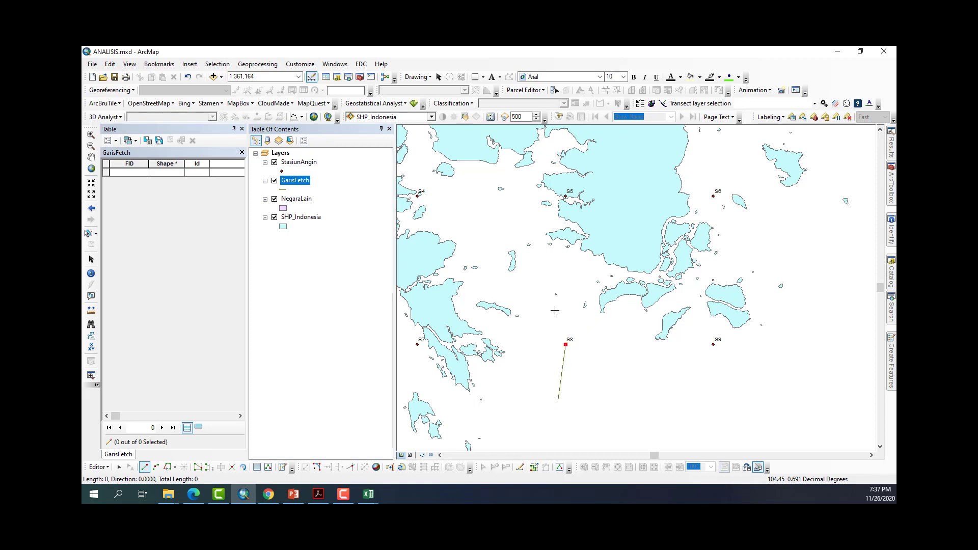
Step: Hide the NegaraLain layer and constrain the direction of the line from station S8 to 90 degrees
left_click(275, 200)
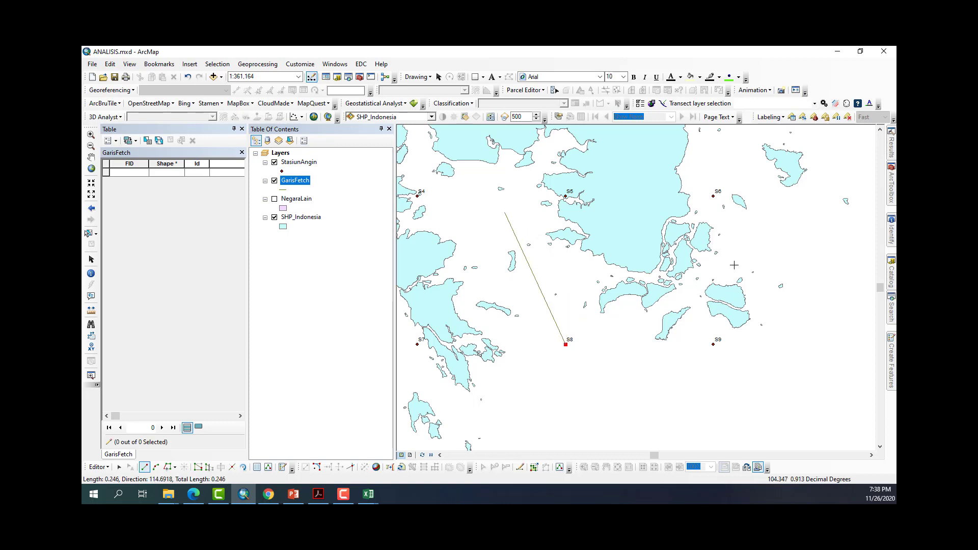
right_click(562, 301)
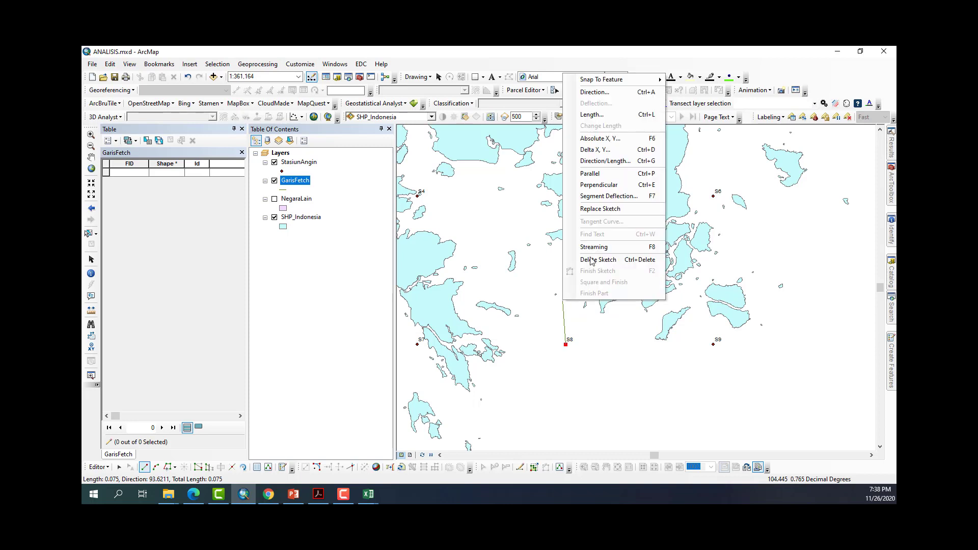
left_click(639, 93)
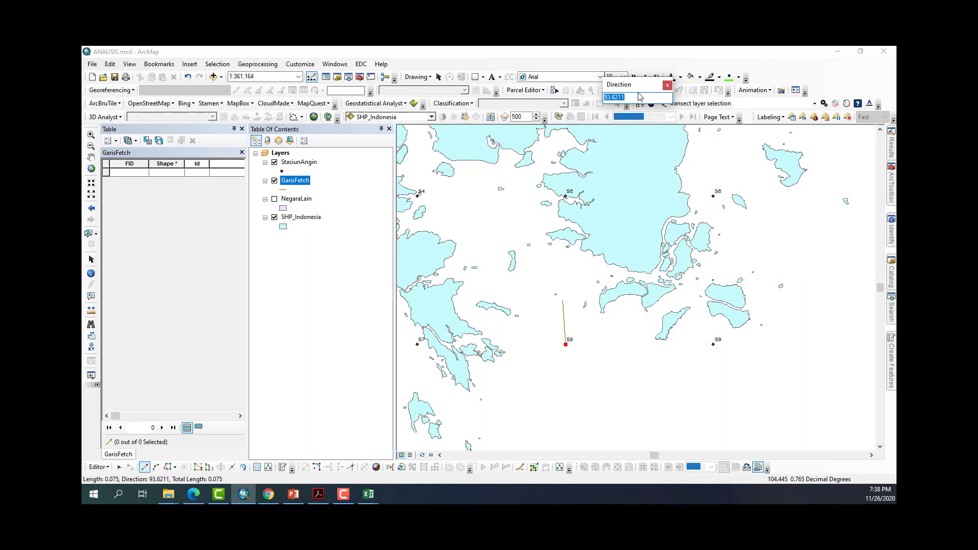
type("90")
key("Return")
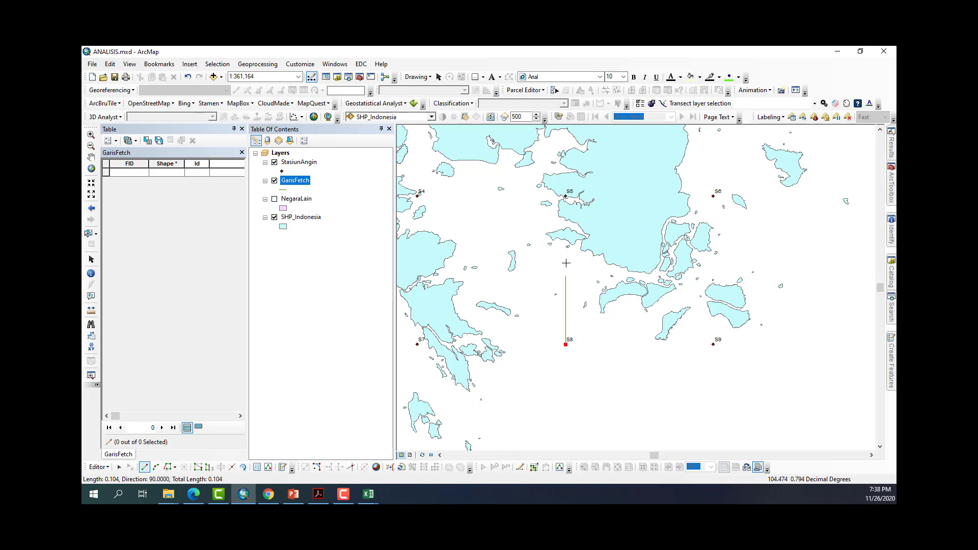
Step: End the 90-degree line from station S8 at the coast vertex of the small island to the north and finish the sketch
scroll(567, 248, "up", 3)
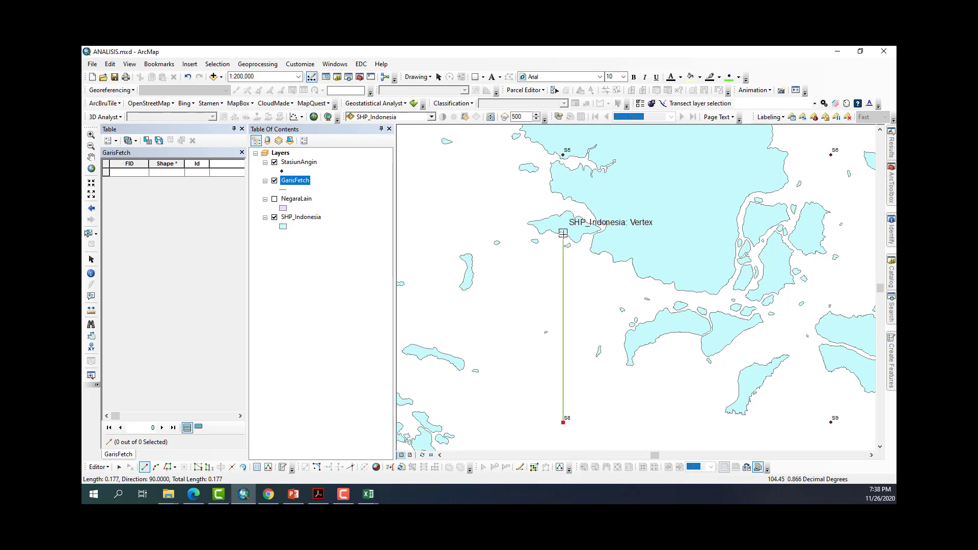
left_click(563, 232)
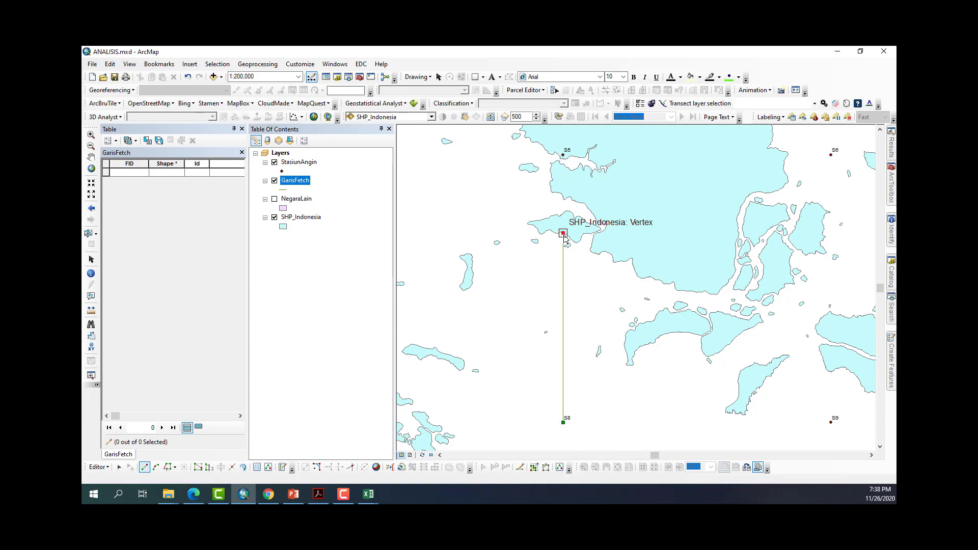
right_click(625, 377)
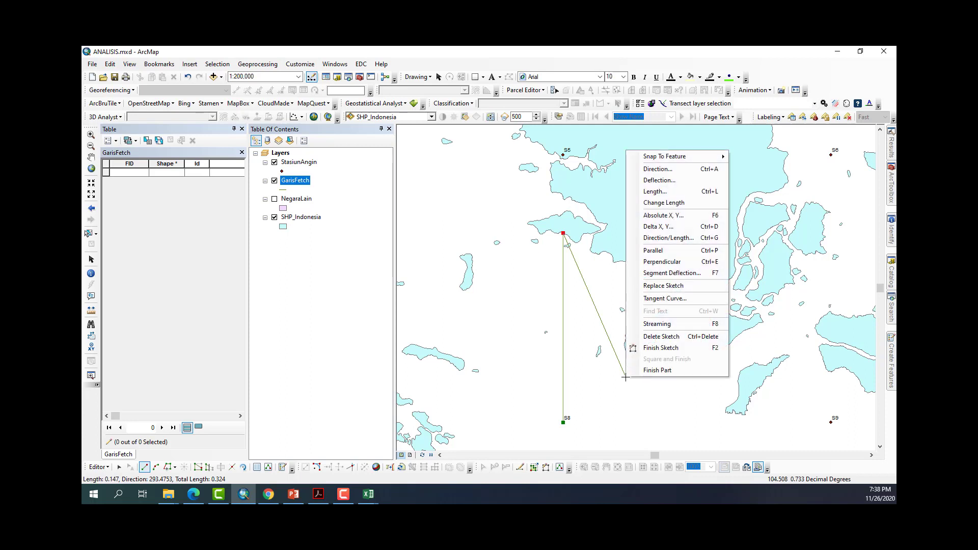
left_click(657, 348)
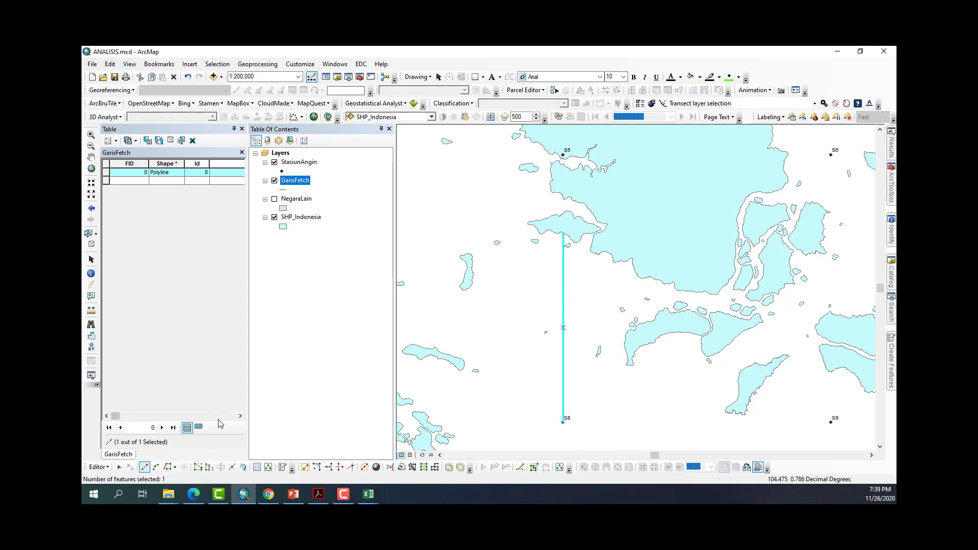
Step: Enter Utara 0 in the Keterangan field of the northward fetch line and clear the selection
left_click(241, 416)
left_click(241, 416)
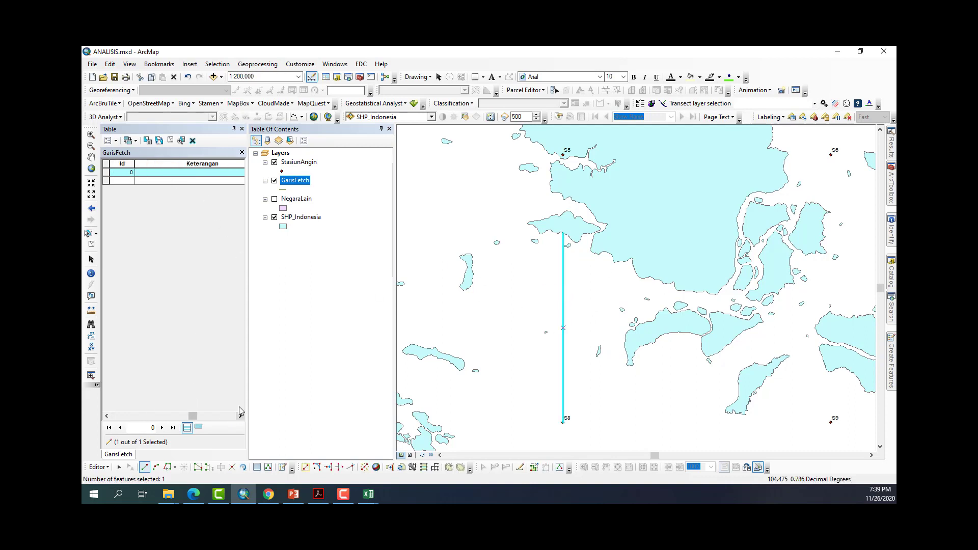
left_click(213, 174)
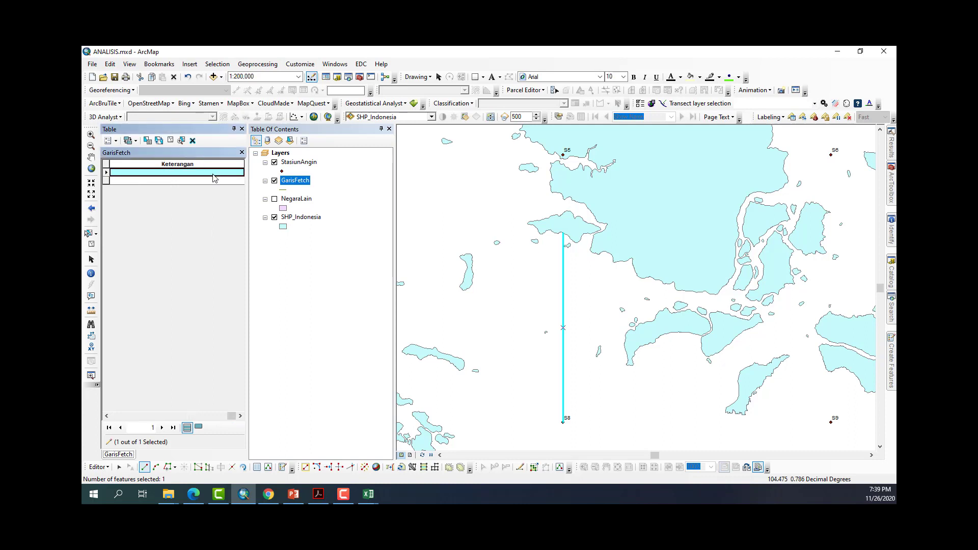
type("Utara 0")
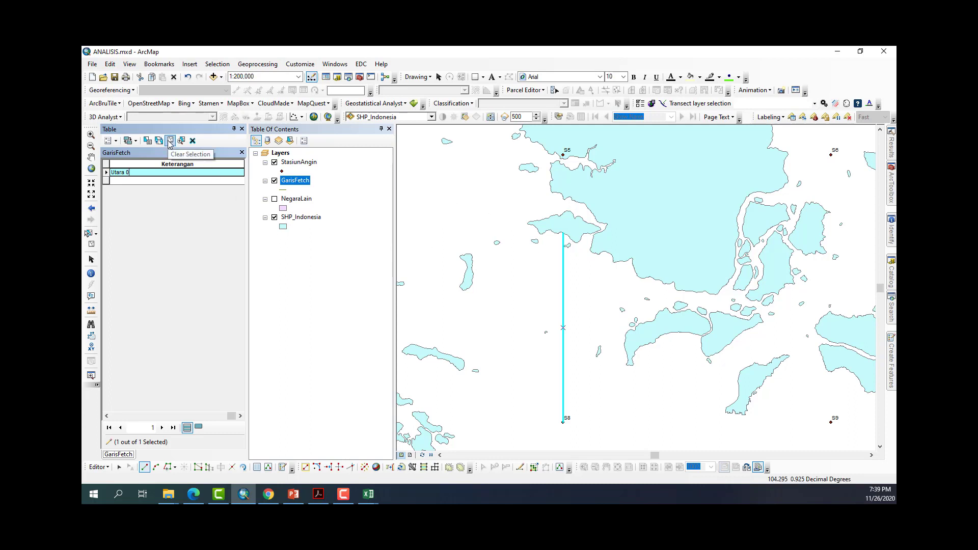
left_click(169, 142)
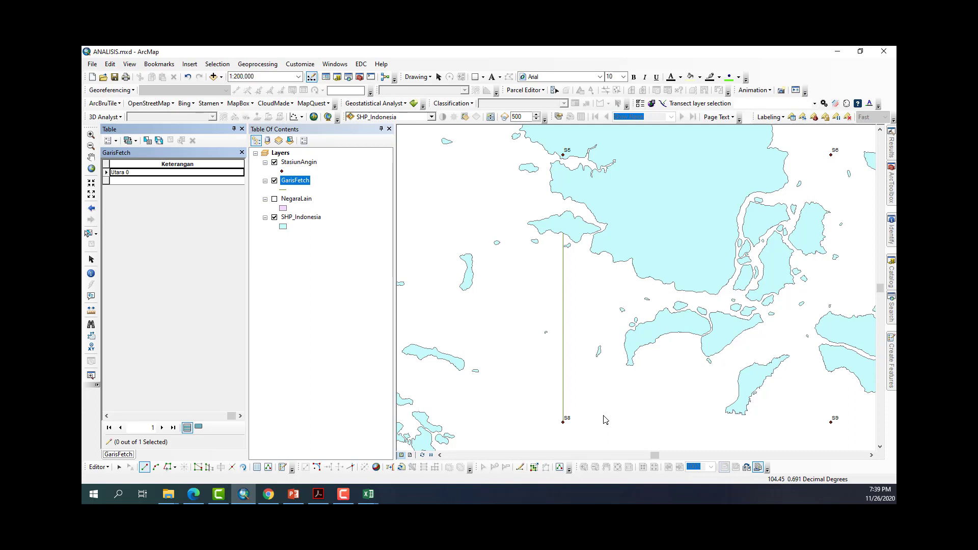
Step: Draw a GarisFetch line from station S8 at direction 45 to the coast vertex of the island to the northeast and finish the sketch
left_click(564, 423)
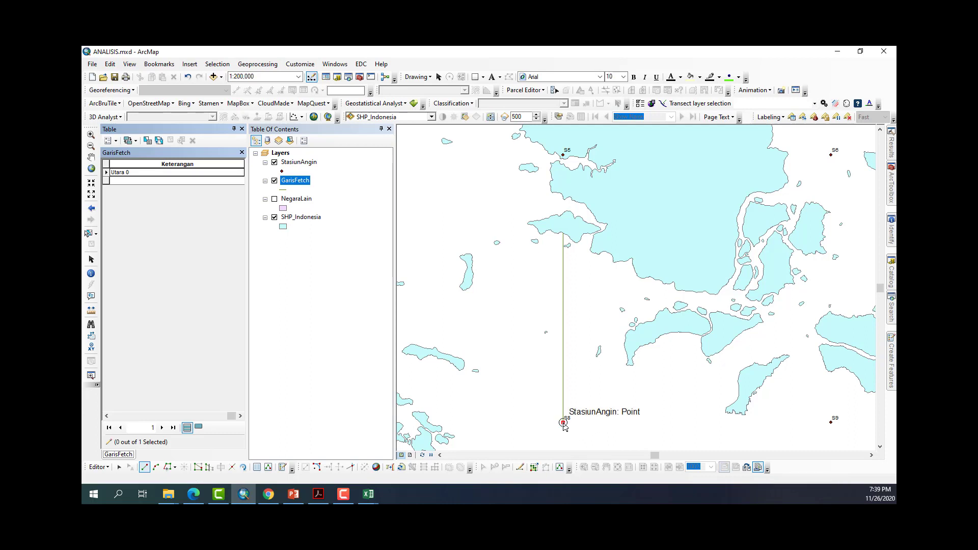
right_click(597, 383)
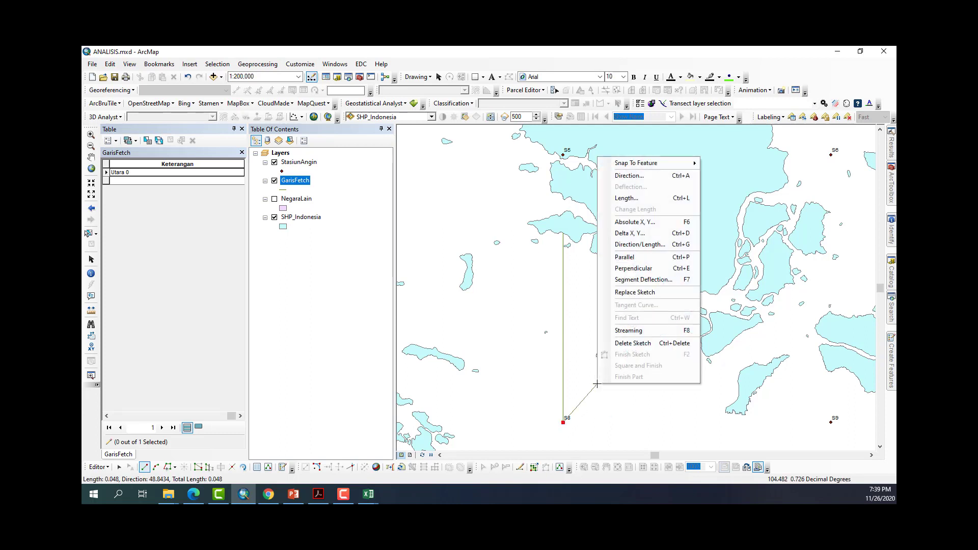
left_click(632, 176)
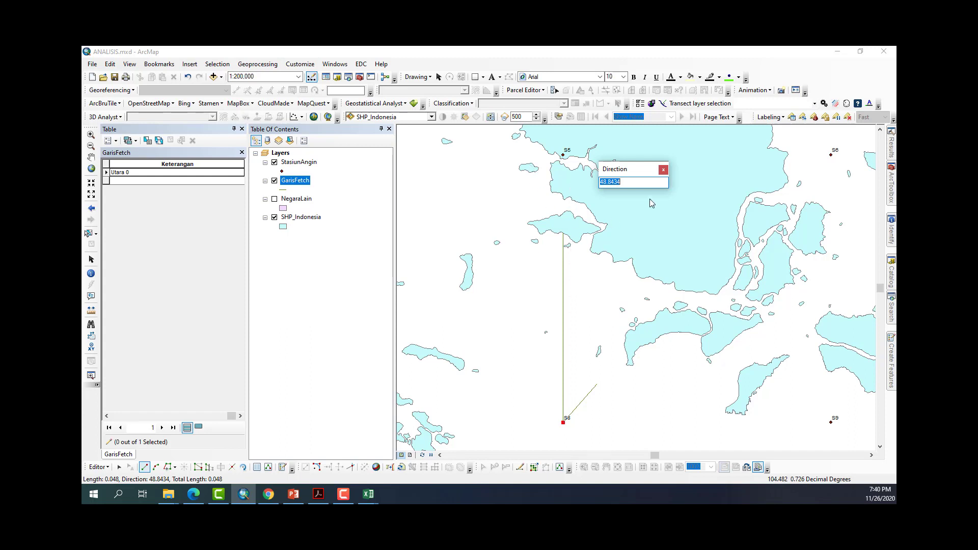
type("45")
key("Return")
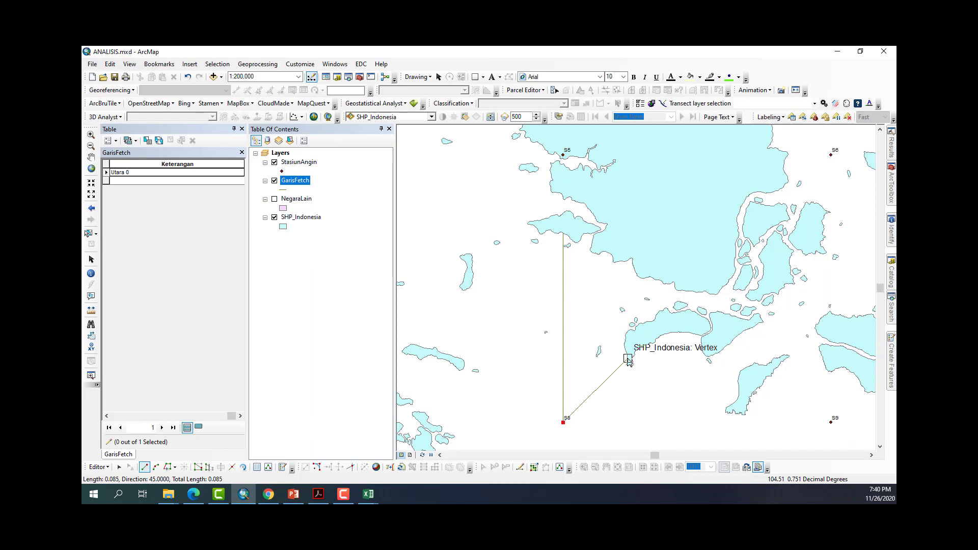
left_click(627, 359)
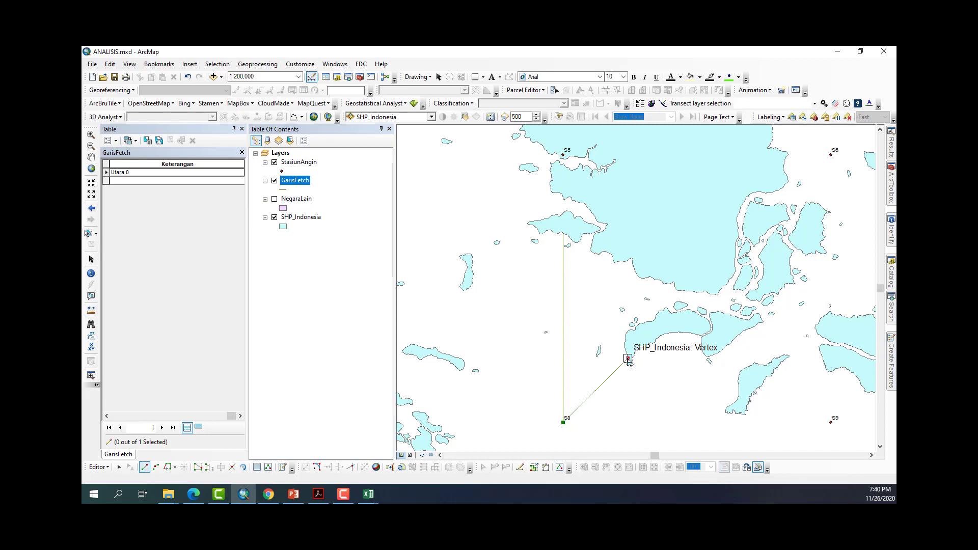
right_click(629, 360)
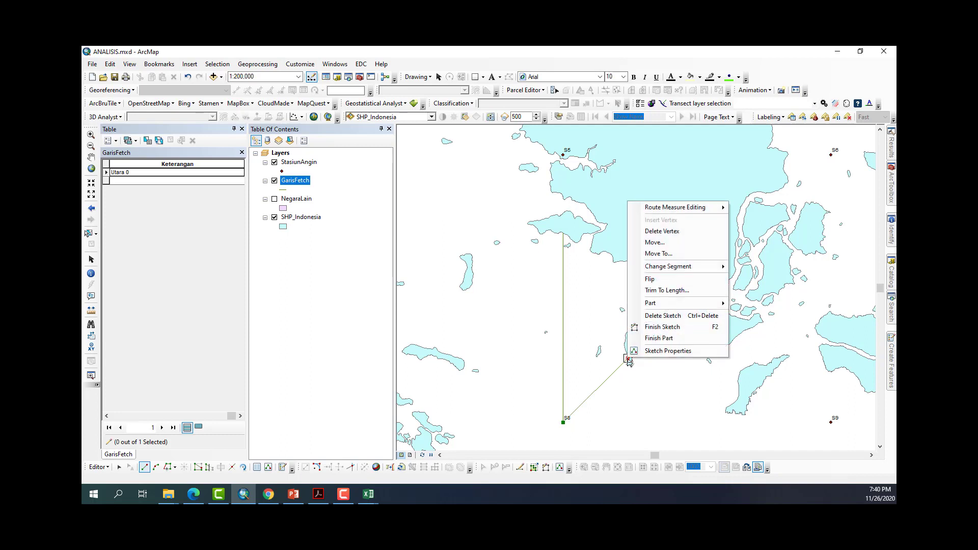
left_click(652, 329)
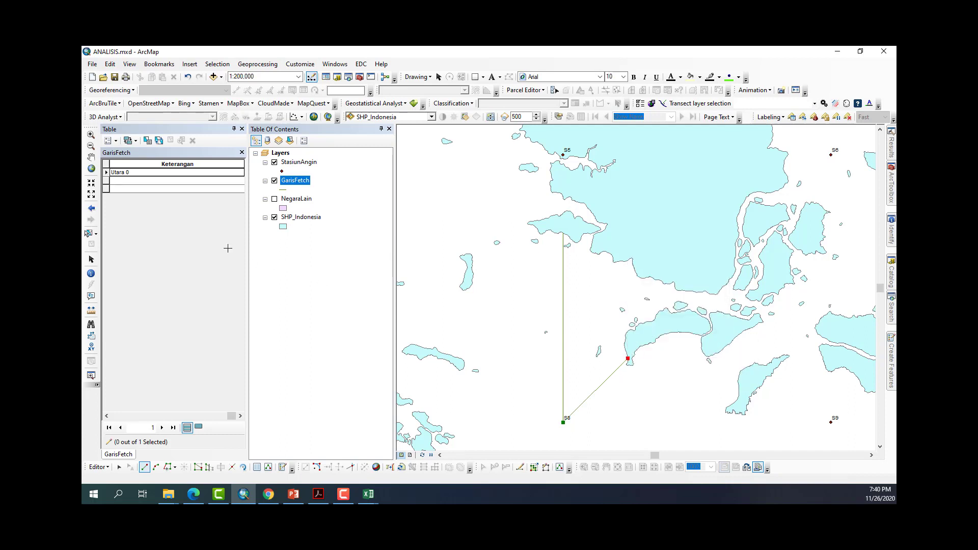
Step: Enter Timur Laut 0 in the Keterangan field of the 45-degree fetch line and clear the selection
left_click(156, 184)
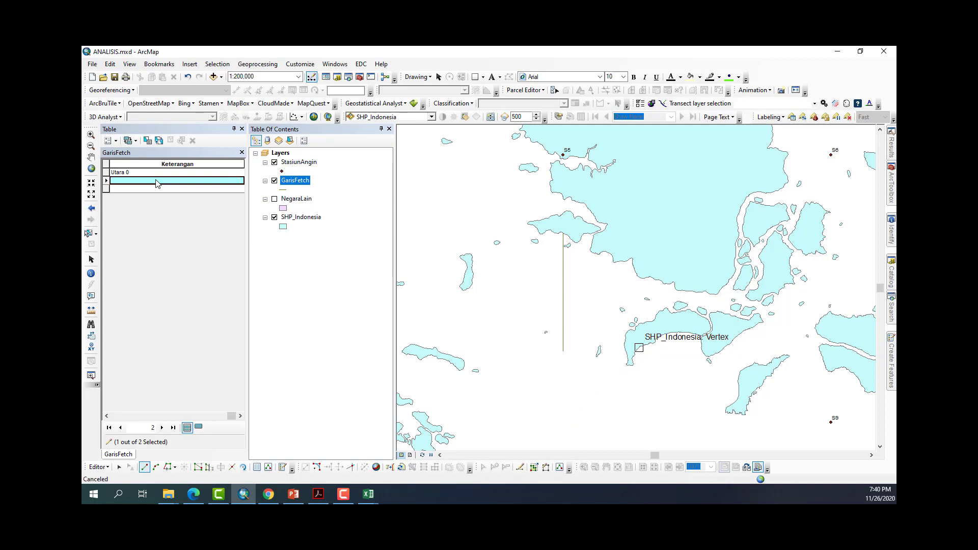
type("T")
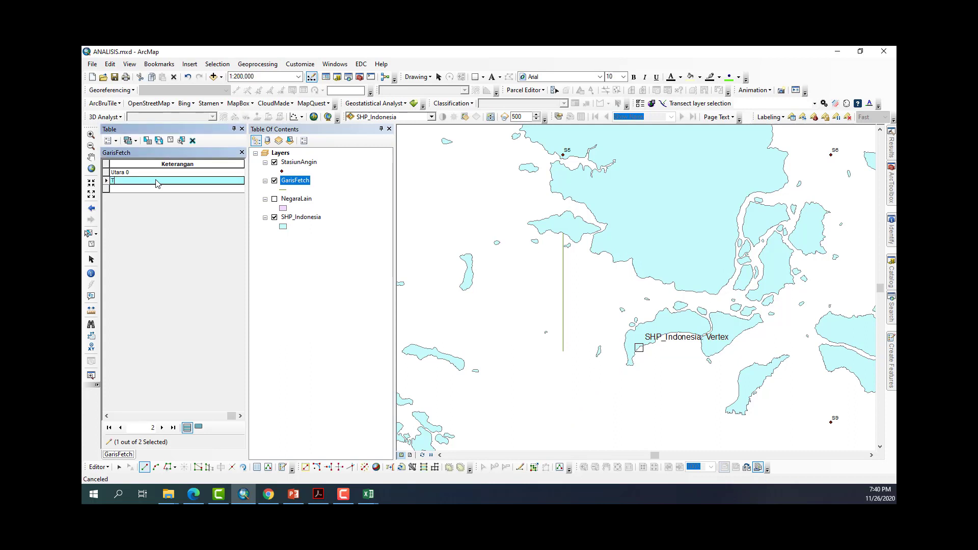
type("imur")
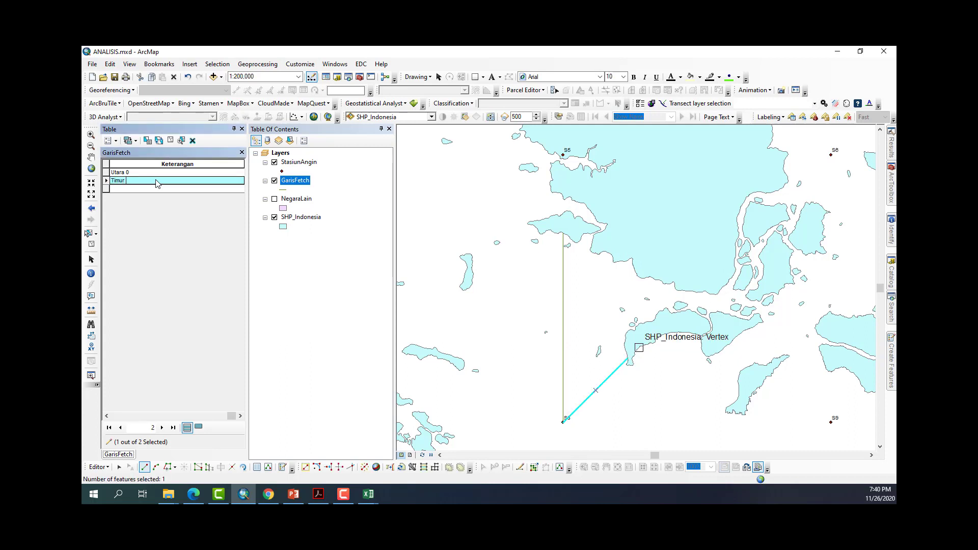
type(" Laut 0")
left_click(170, 141)
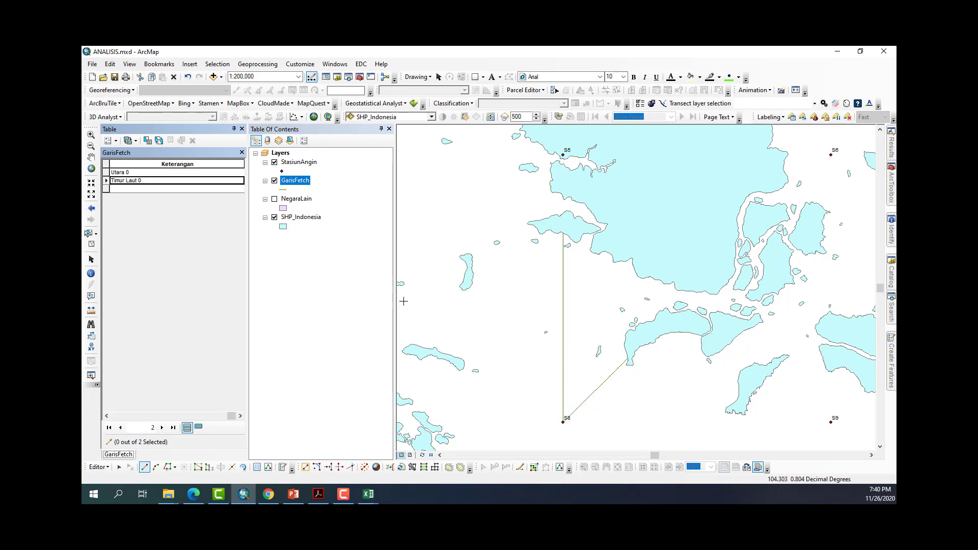
Step: Start another GarisFetch line at station S8 and constrain its direction to 0 degrees
right_click(301, 167)
left_click(330, 218)
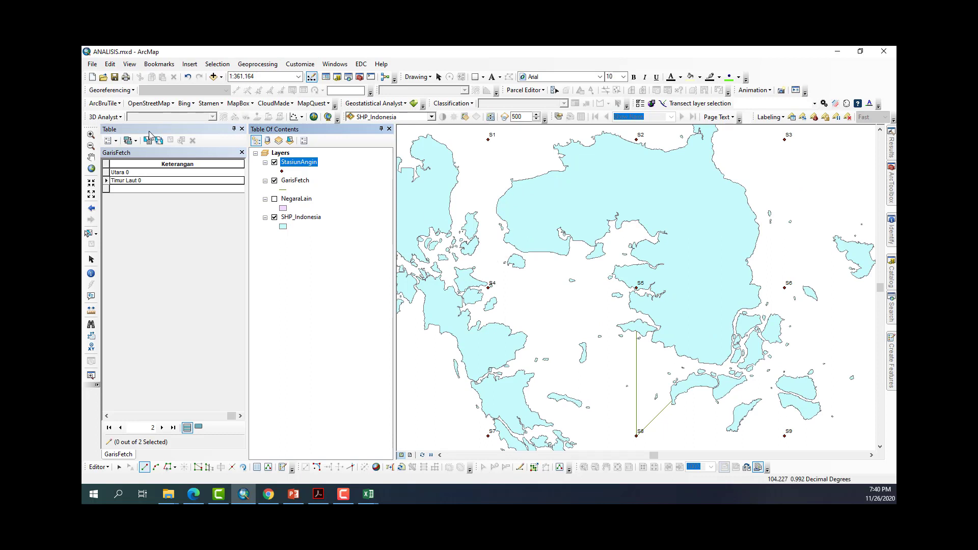
scroll(520, 218, "up", 3)
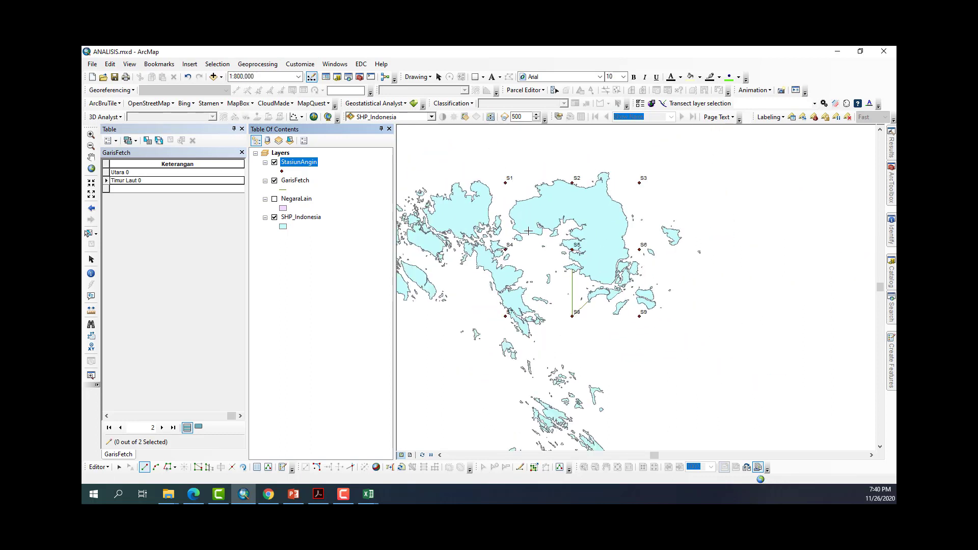
scroll(424, 300, "up", 1)
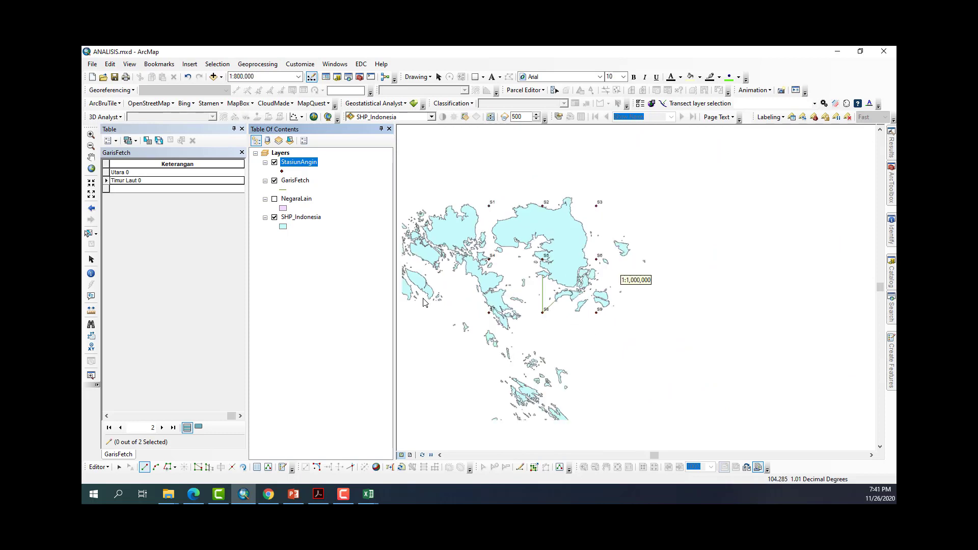
scroll(424, 301, "up", 5)
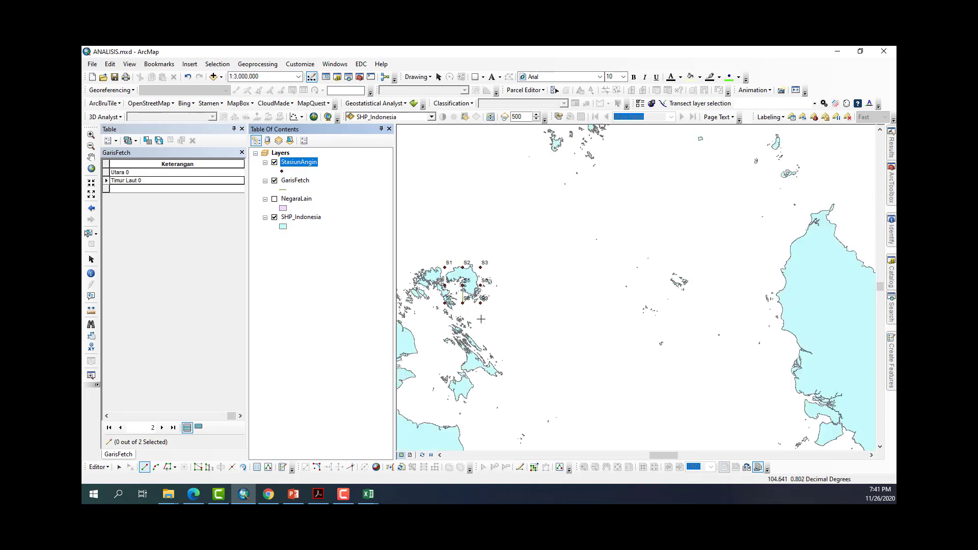
scroll(481, 319, "down", 1)
scroll(481, 319, "down", 1)
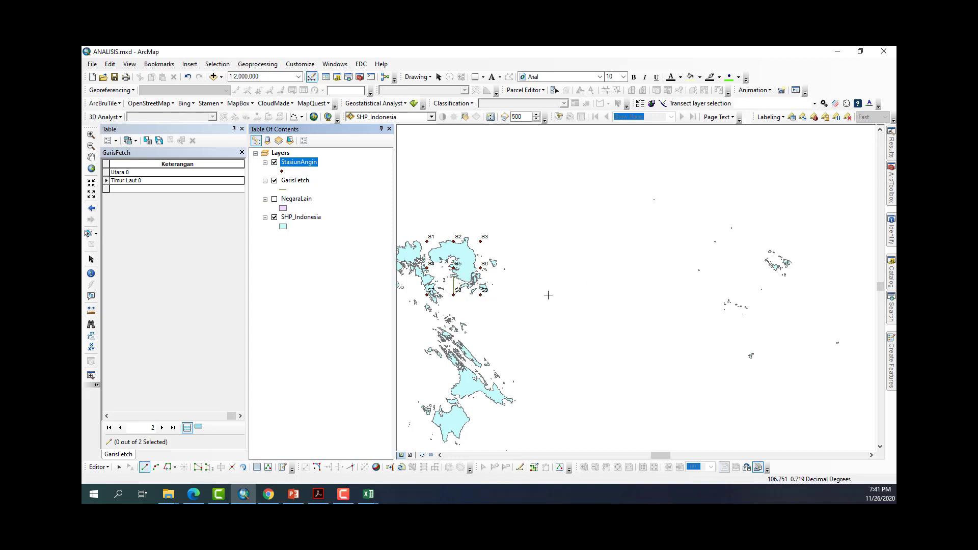
left_click(453, 295)
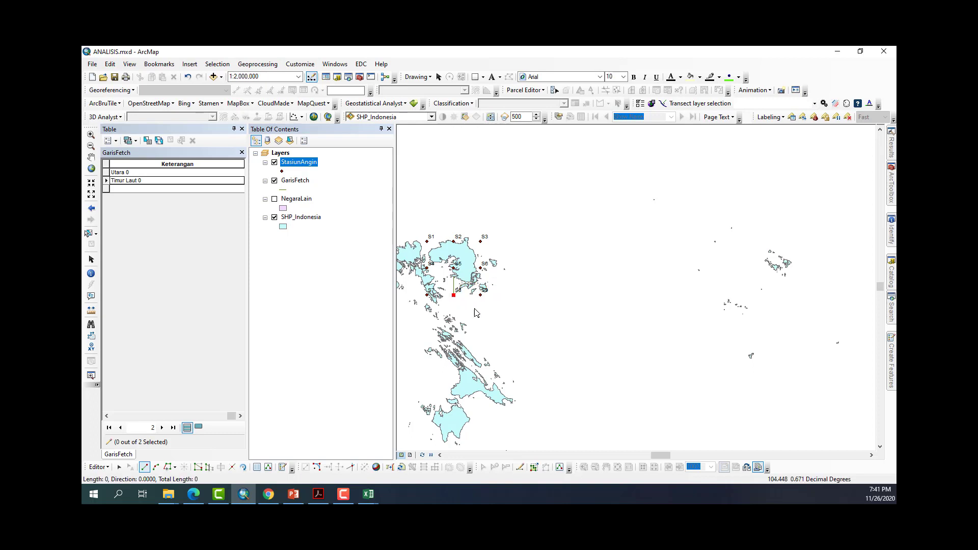
right_click(559, 286)
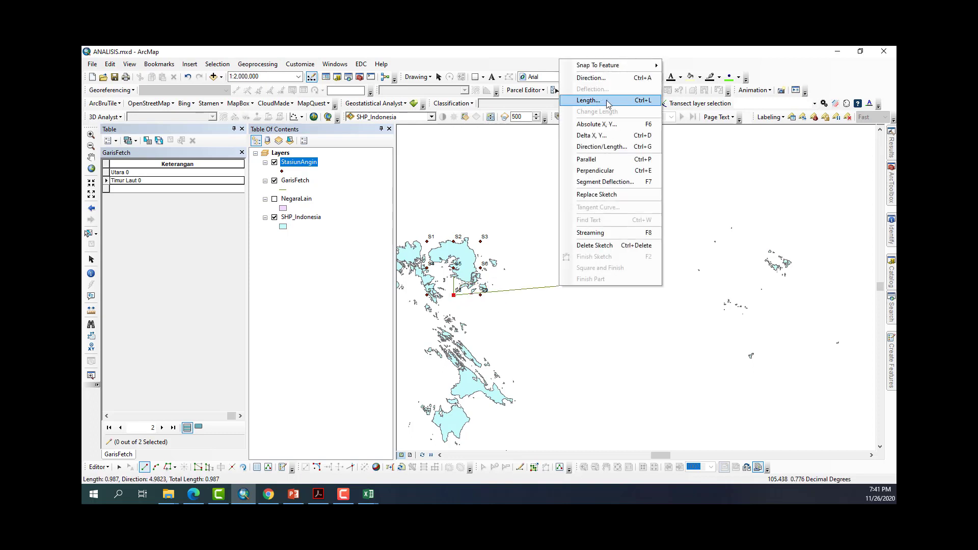
left_click(605, 81)
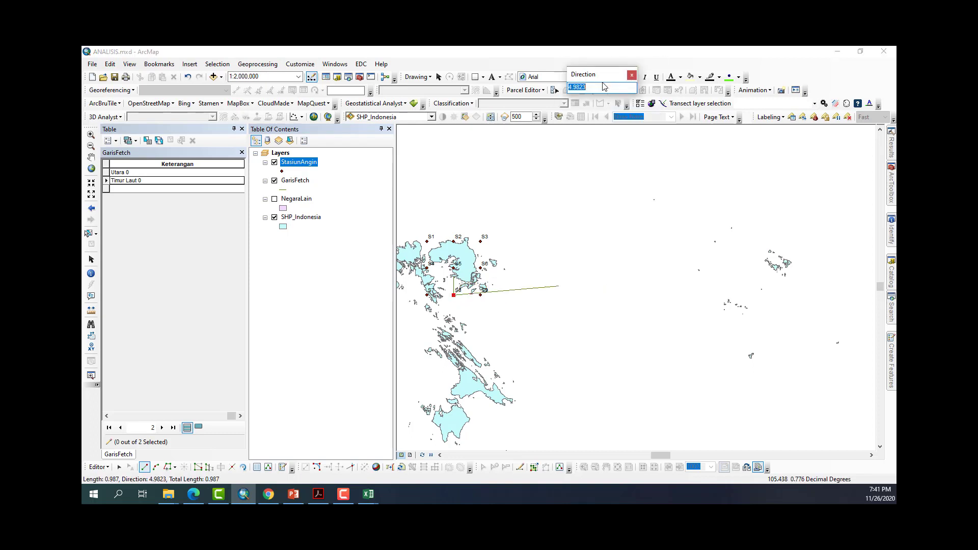
type("0")
key("Return")
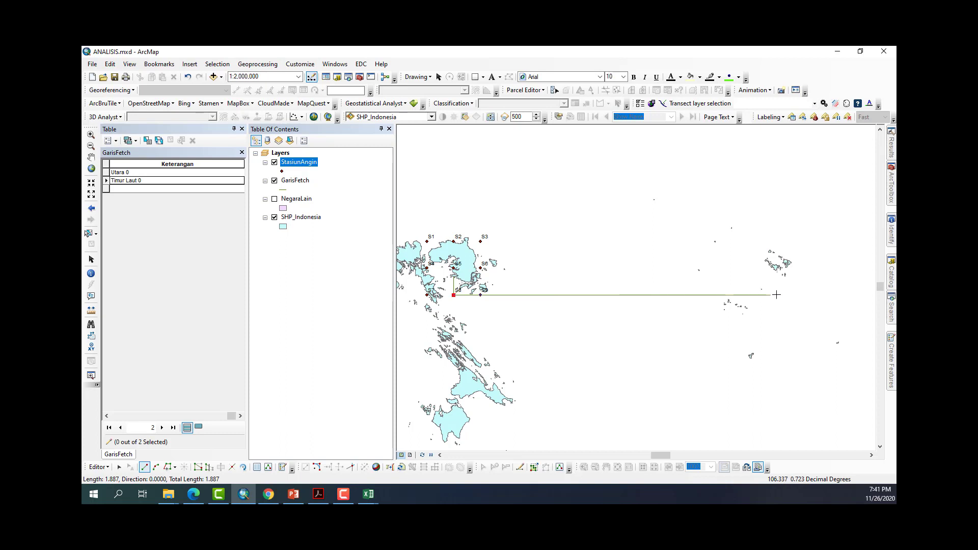
Step: End the 0-degree line at the SHP_Indonesia endpoint on the west coast of the large eastern island and finish the sketch
scroll(765, 292, "down", 2)
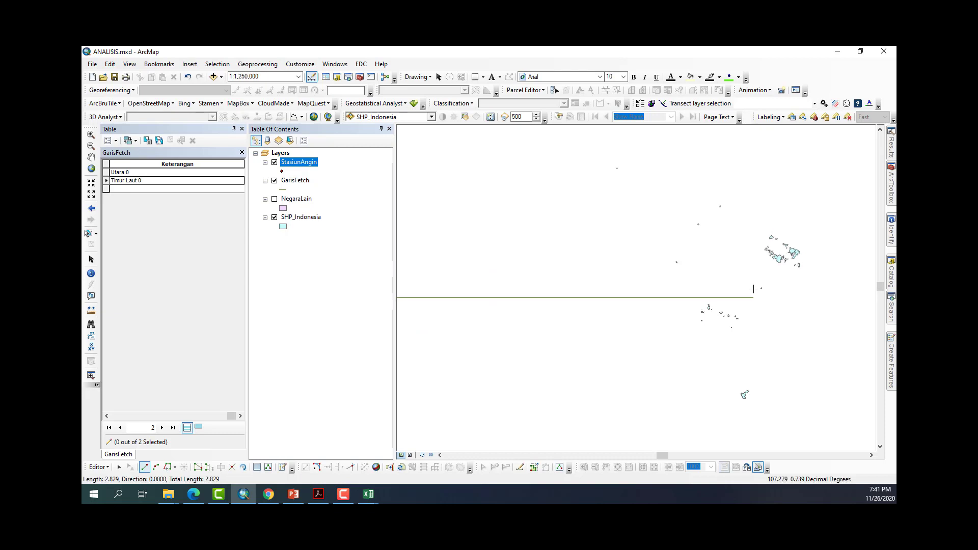
scroll(749, 285, "up", 4)
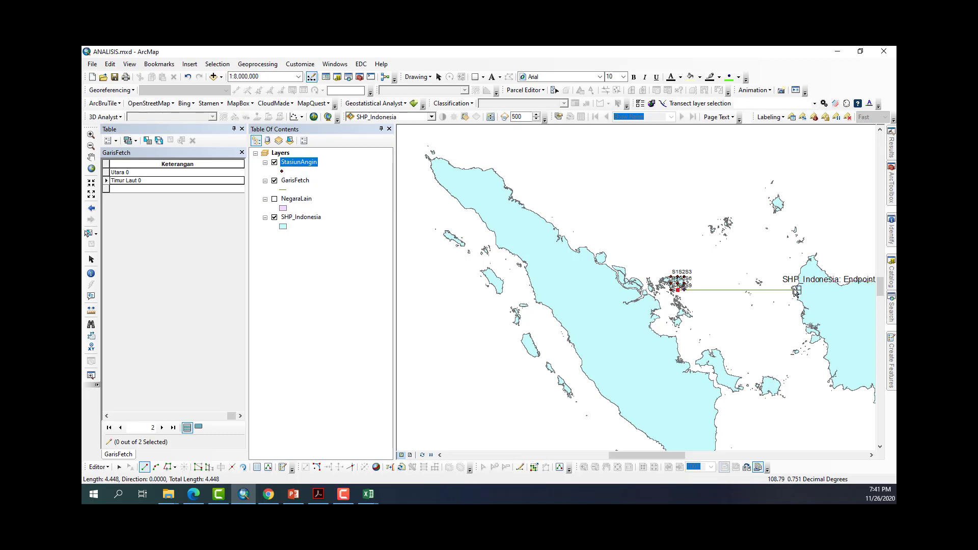
left_click(795, 291)
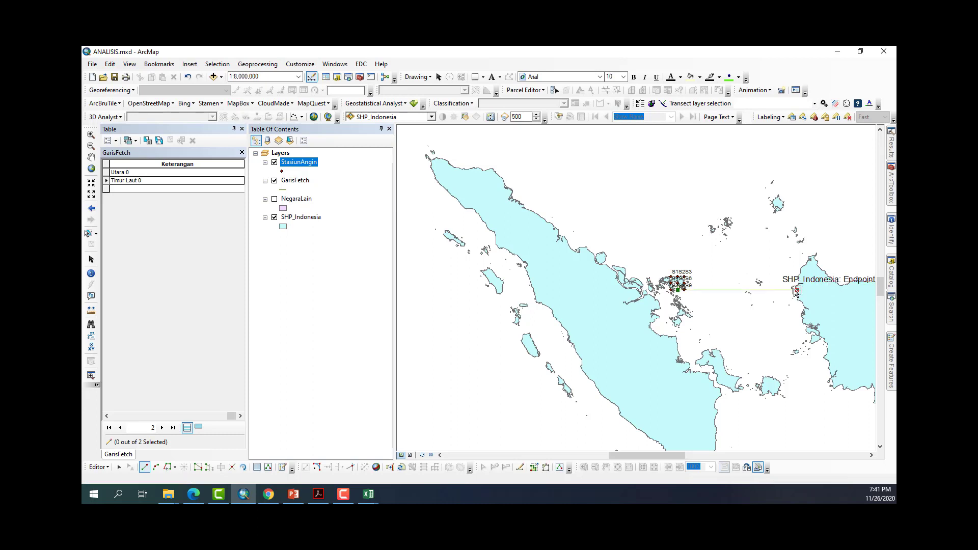
right_click(796, 291)
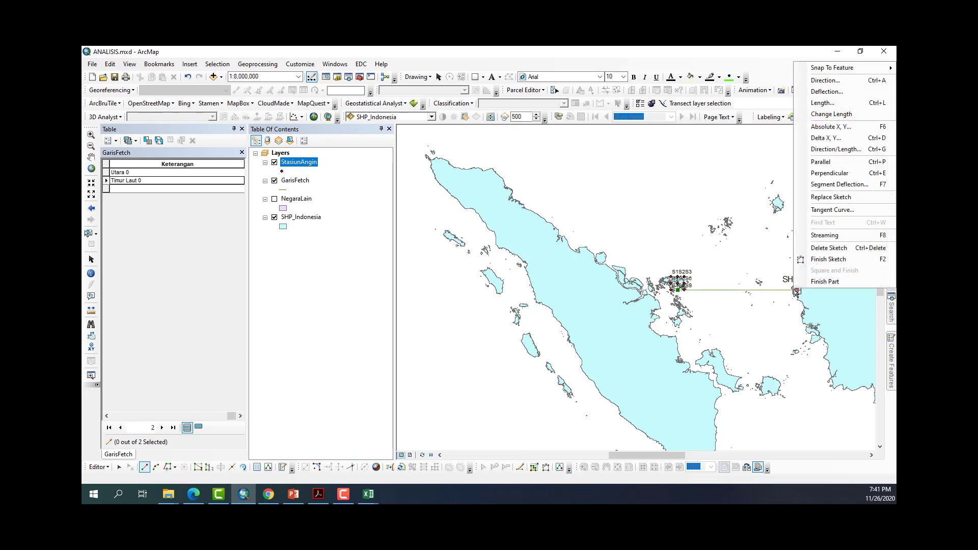
left_click(826, 258)
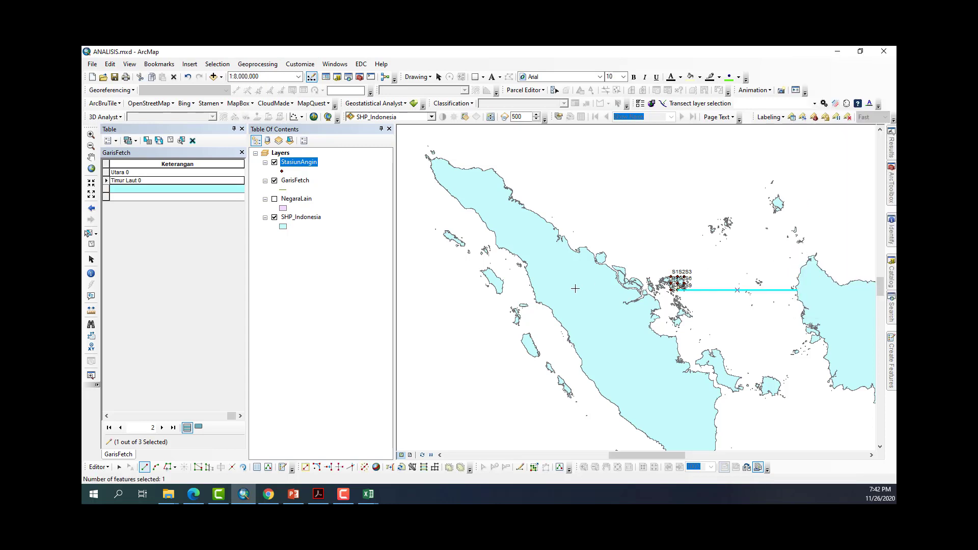
Step: Enter Timur 0 in the Keterangan field of the 0-degree fetch line and clear the selection
left_click(181, 189)
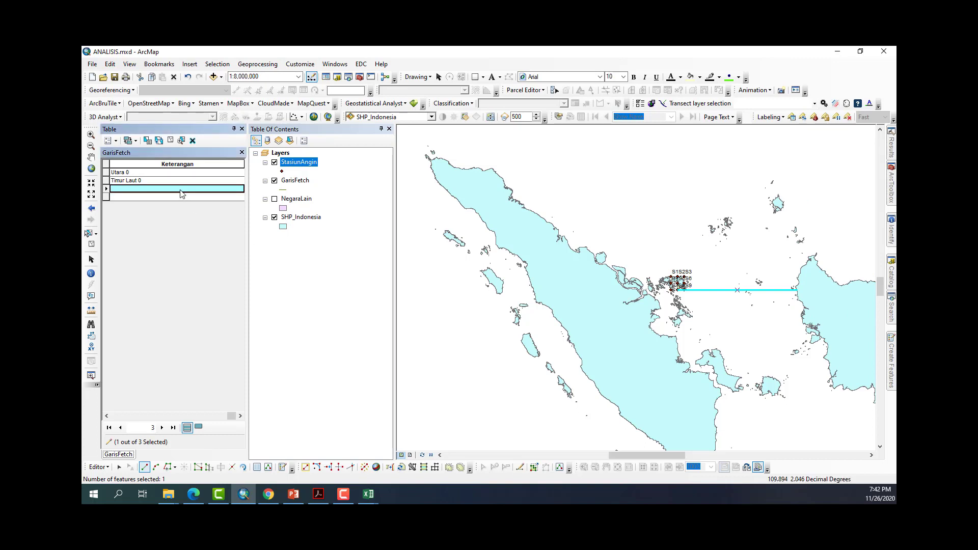
type("Timur 0")
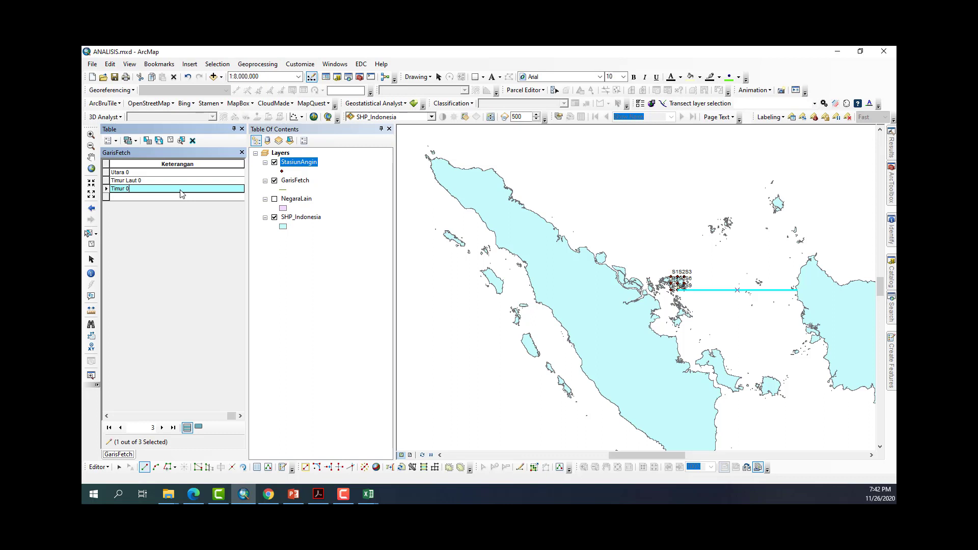
left_click(170, 137)
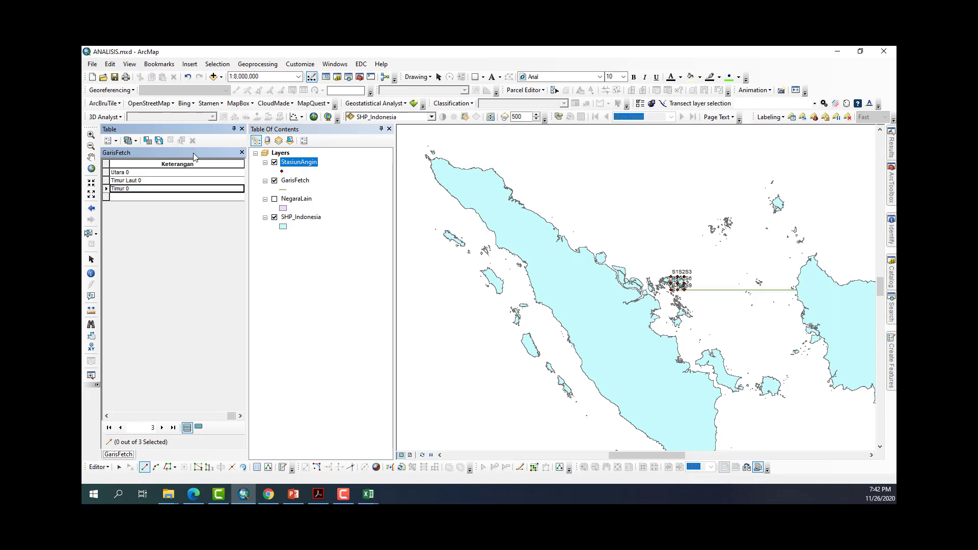
Step: Examine the sea southeast of station S8 for the first coast that a diagonal fetch line would reach
right_click(297, 163)
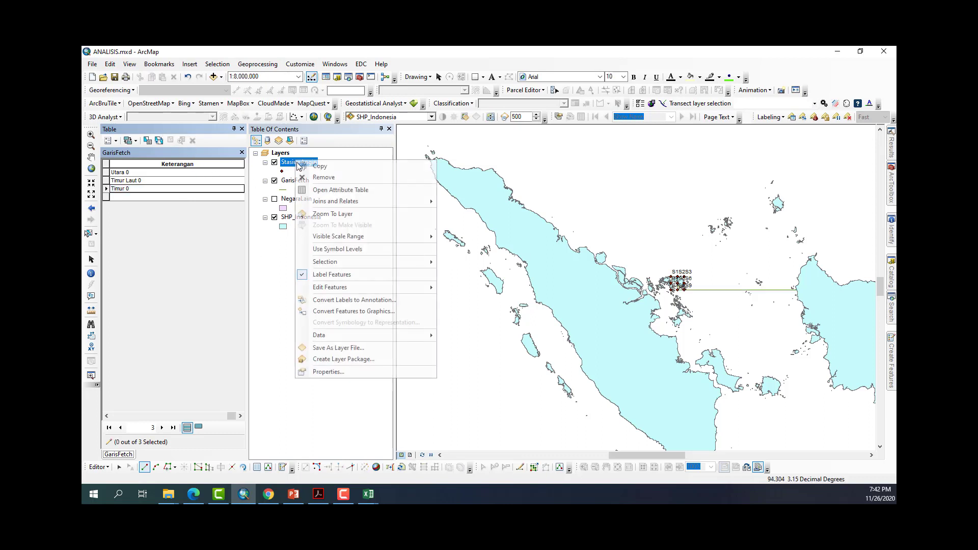
left_click(322, 214)
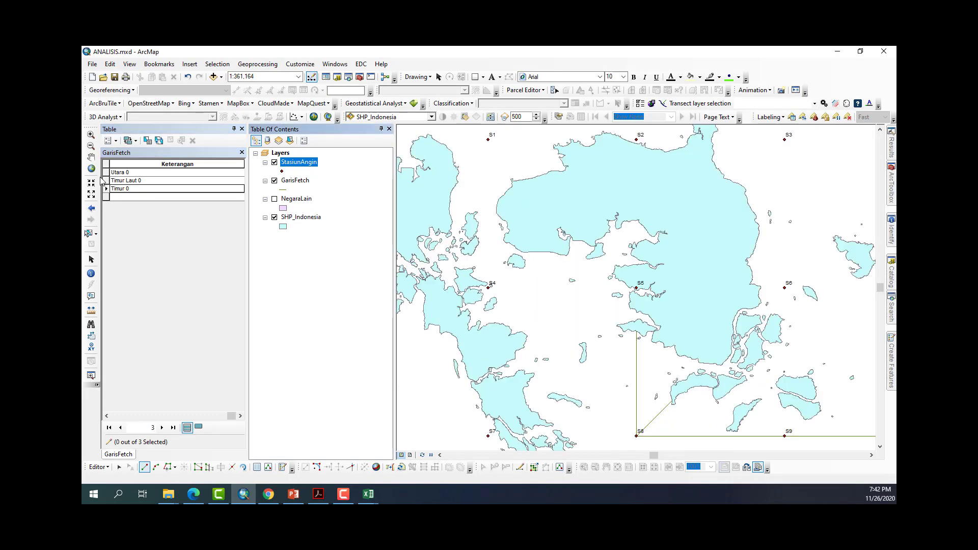
left_click(91, 157)
left_click_drag(617, 444, 559, 297)
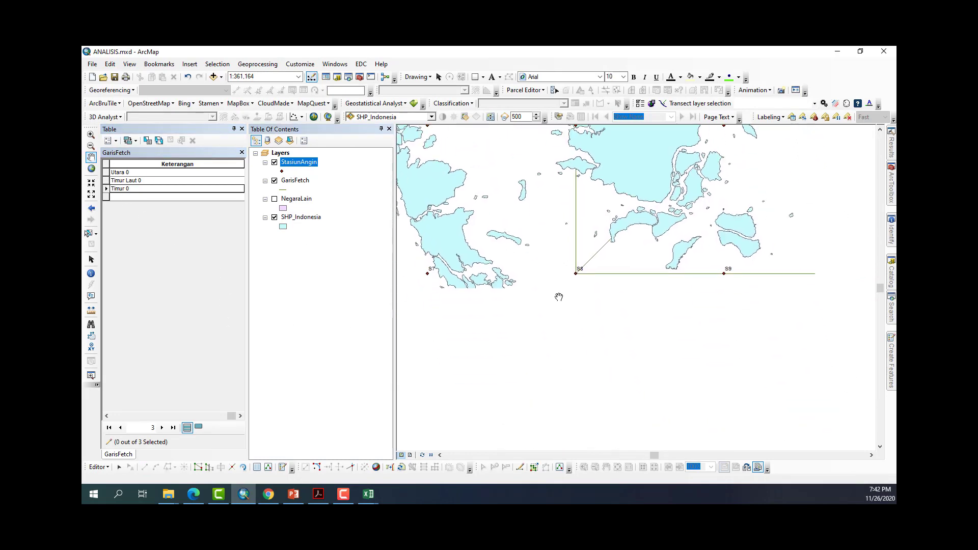
left_click_drag(622, 380, 567, 245)
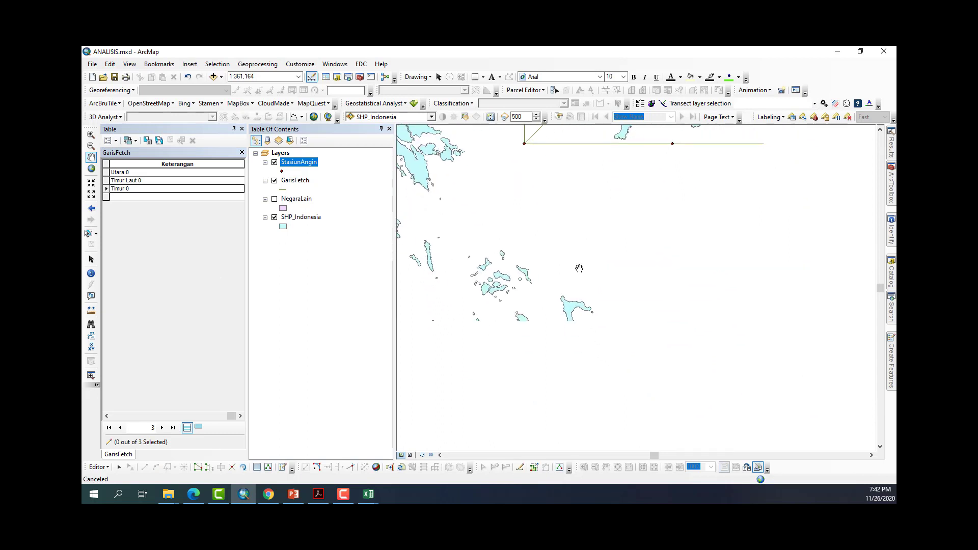
scroll(579, 268, "down", 4)
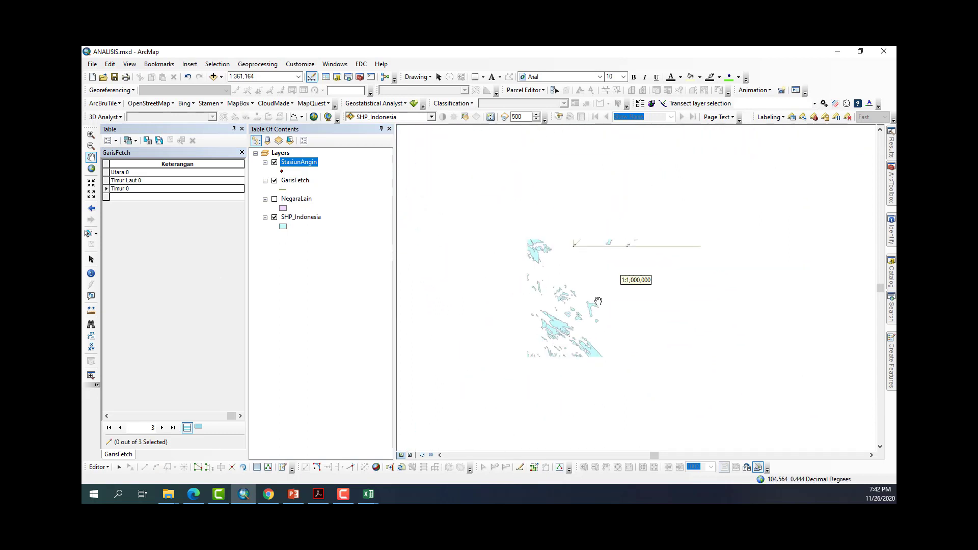
left_click_drag(602, 303, 543, 260)
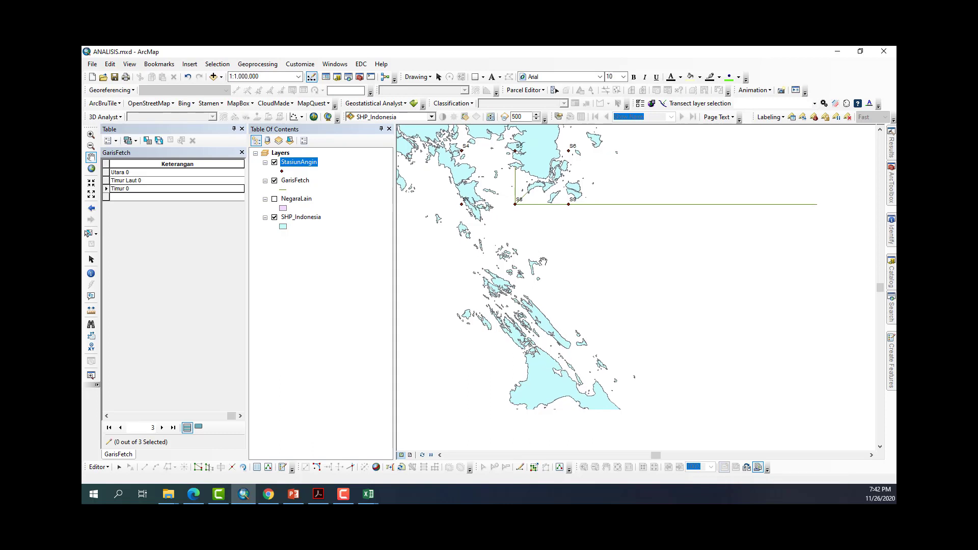
scroll(543, 262, "down", 2)
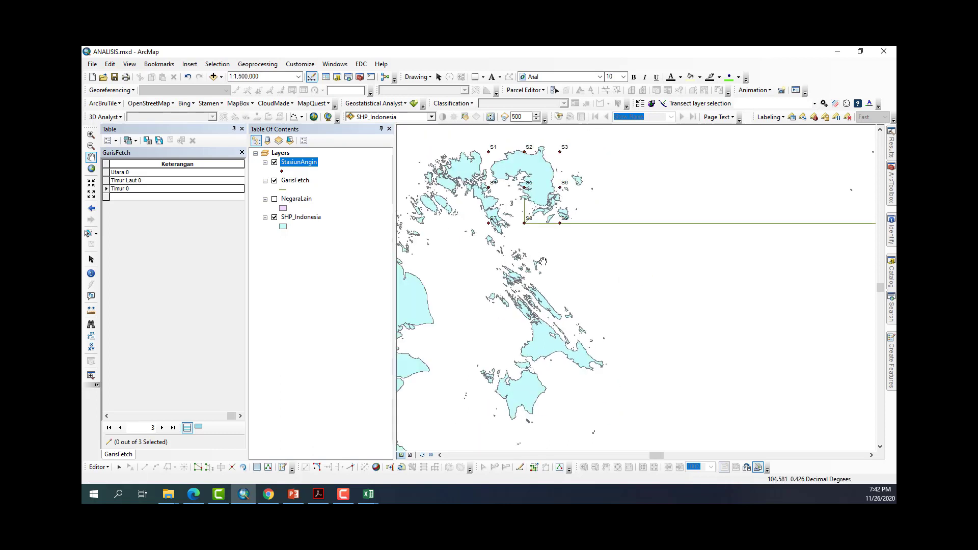
scroll(544, 261, "down", 1)
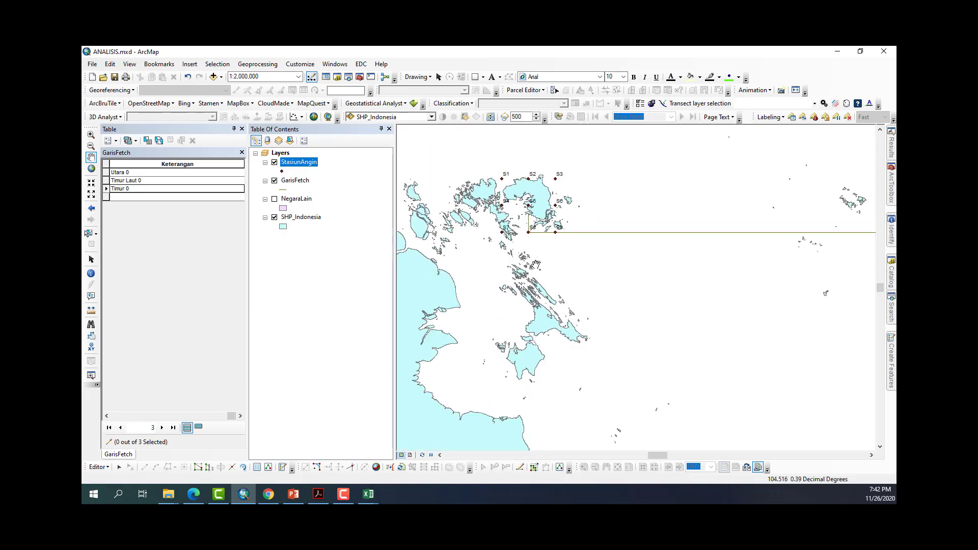
left_click_drag(540, 253, 528, 219)
scroll(527, 218, "down", 2)
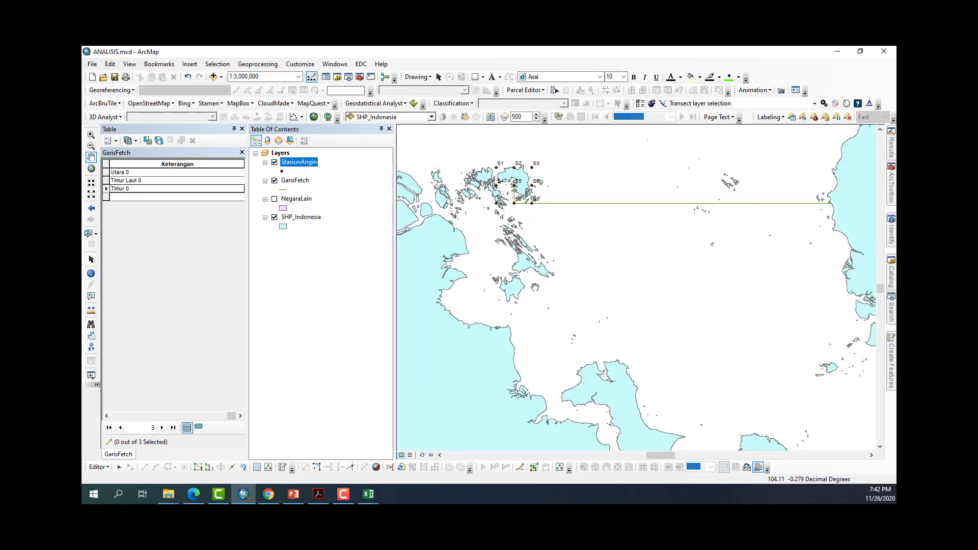
mouse_move(592, 324)
left_mouse_down()
mouse_move(525, 295)
mouse_move(604, 376)
mouse_move(578, 312)
left_mouse_up()
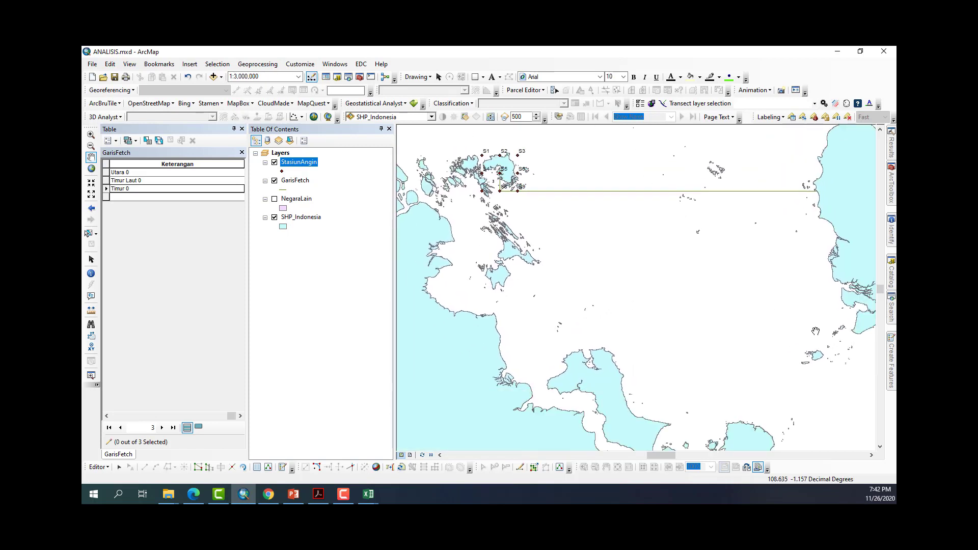
Step: Start another GarisFetch line at station S8 and constrain its direction to the southeast diagonal
left_click(283, 467)
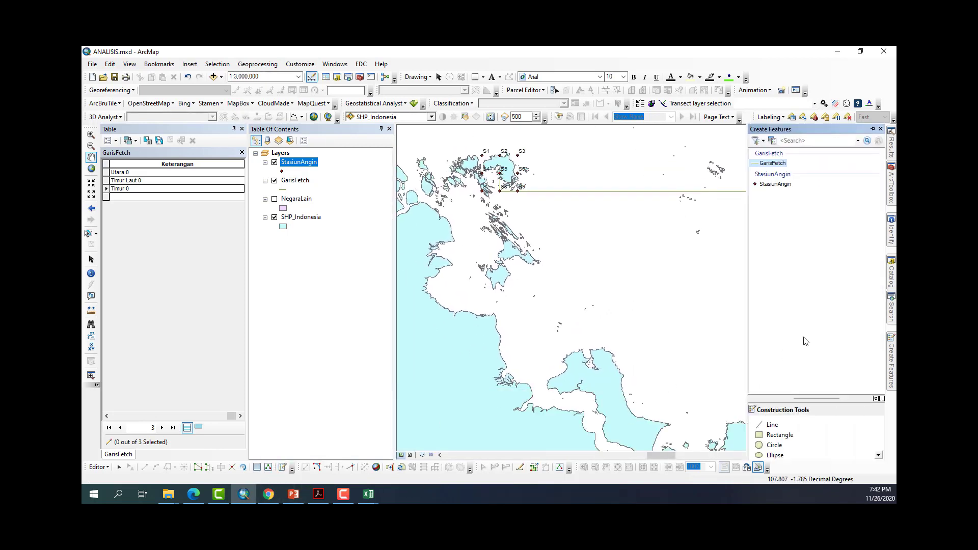
left_click(785, 164)
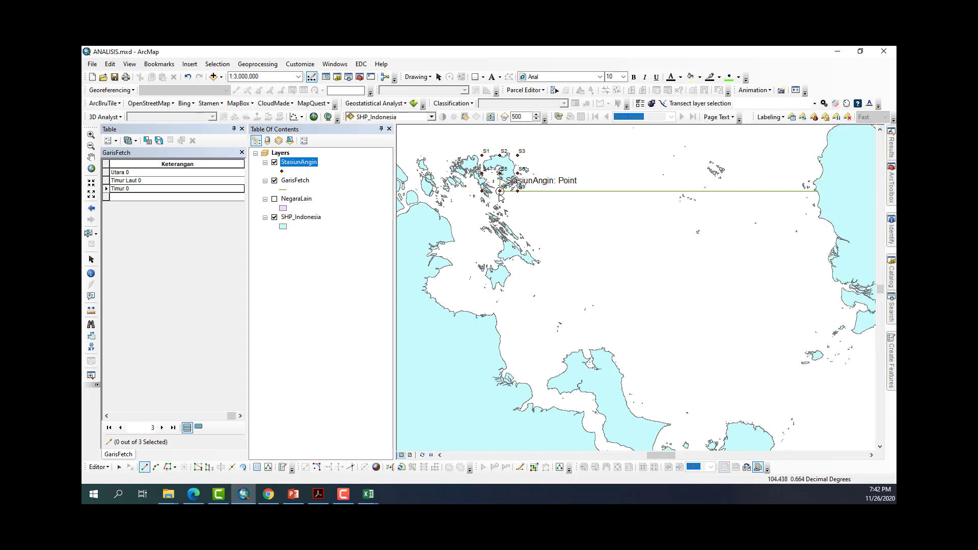
left_click(500, 192)
right_click(546, 228)
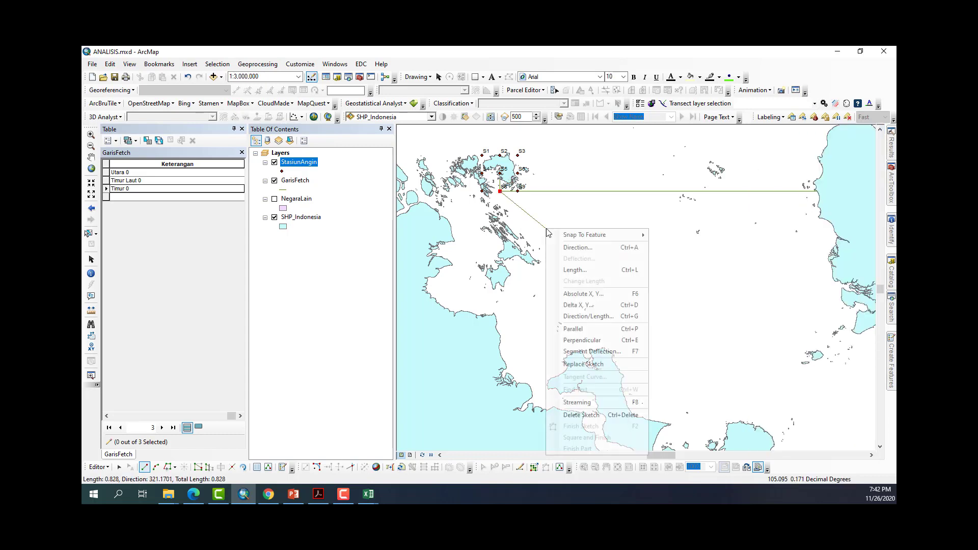
left_click(565, 249)
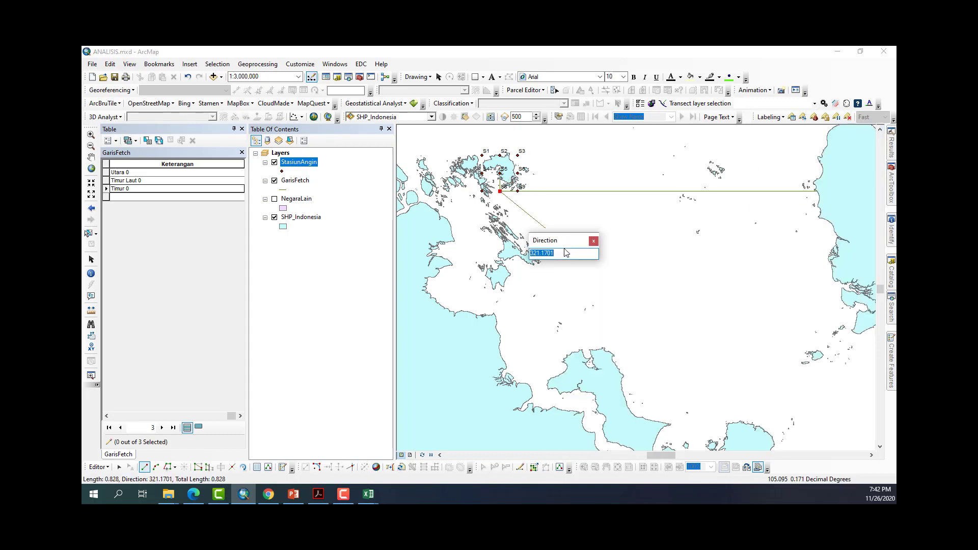
key("BackSpace")
key("Return")
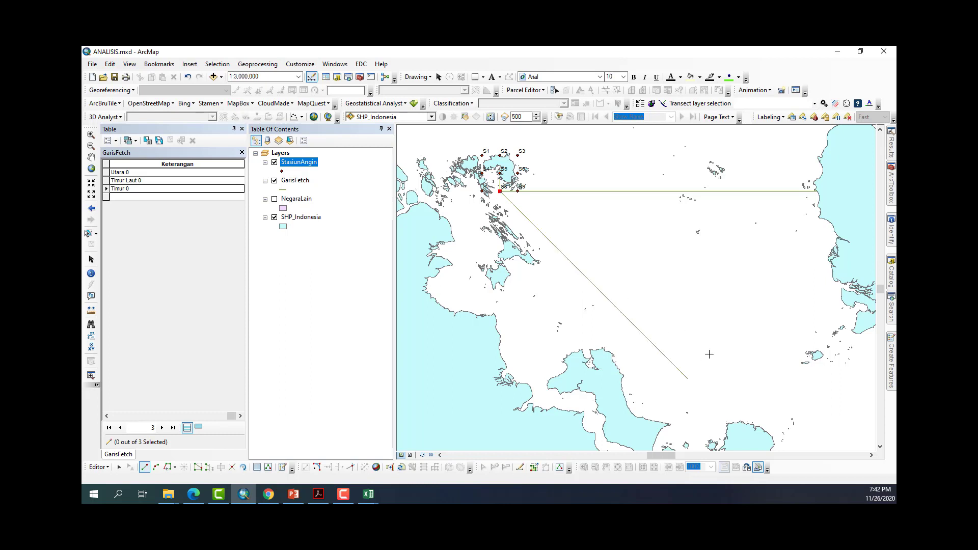
Step: End the southeast line at the SHP_Indonesia endpoint on the northwest coast of the island it meets and finish the sketch
double_click(731, 423)
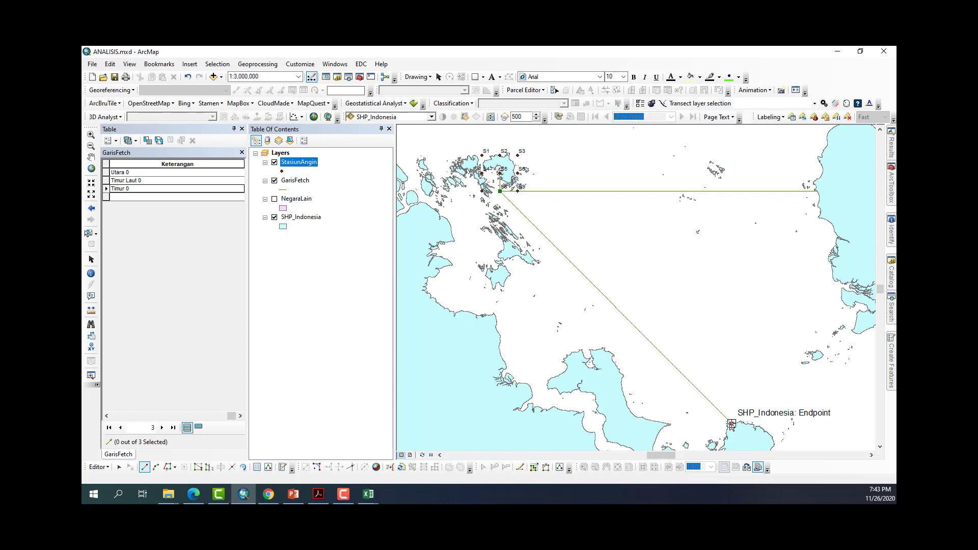
left_click(732, 424)
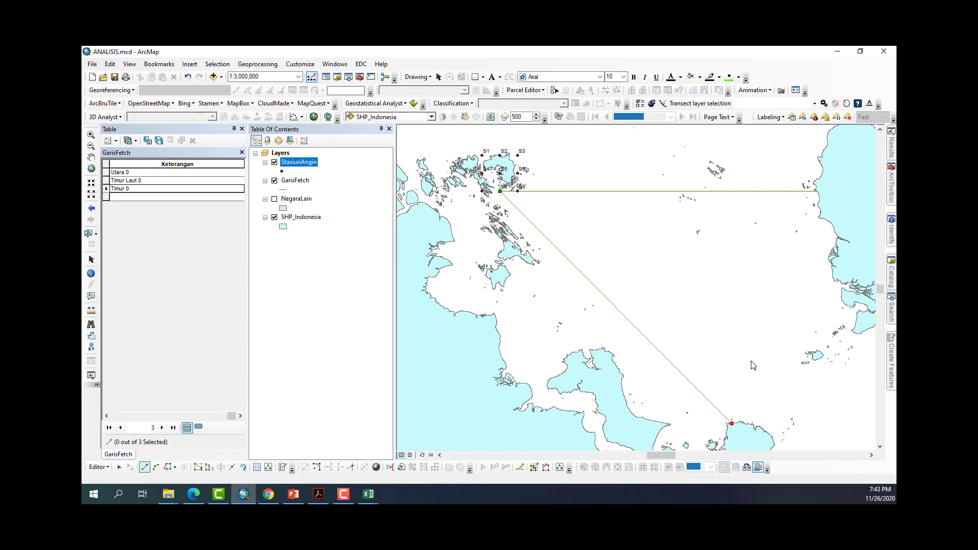
right_click(751, 365)
left_click(789, 331)
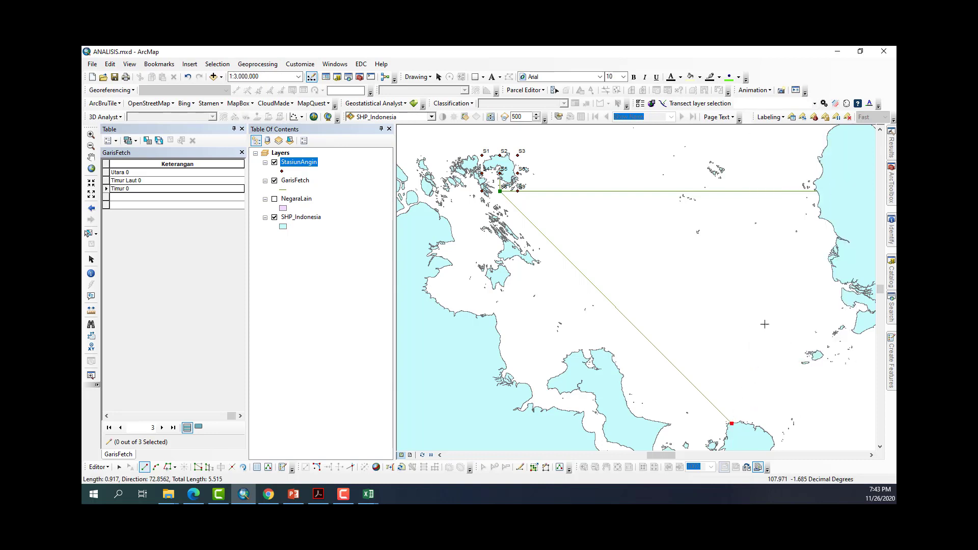
Step: Enter Tenggara 0 in the Keterangan field of the southeast fetch line and clear the selection
left_click(192, 198)
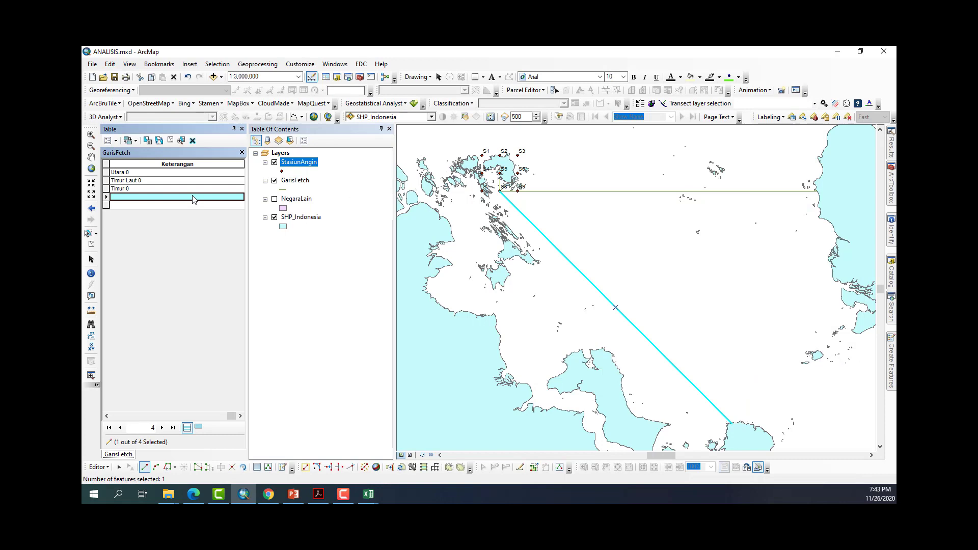
type("Tenggara 0")
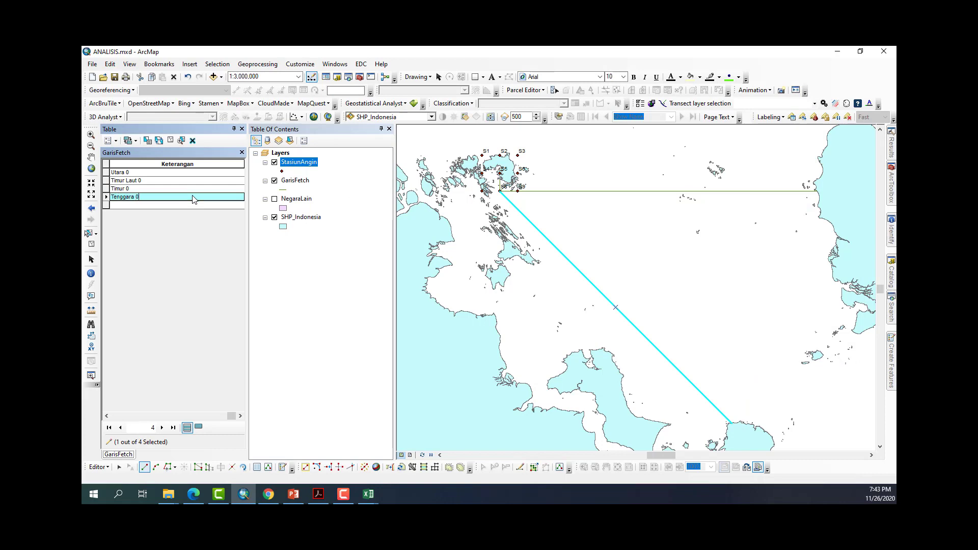
left_click(170, 141)
Step: Start another GarisFetch line at station S8 heading south and constrain its direction to 90 degrees
right_click(287, 162)
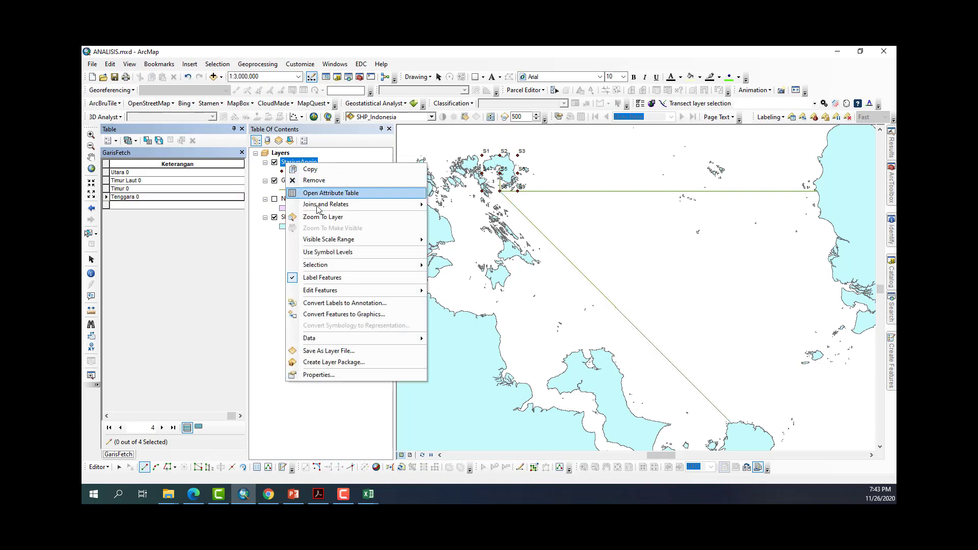
left_click(322, 217)
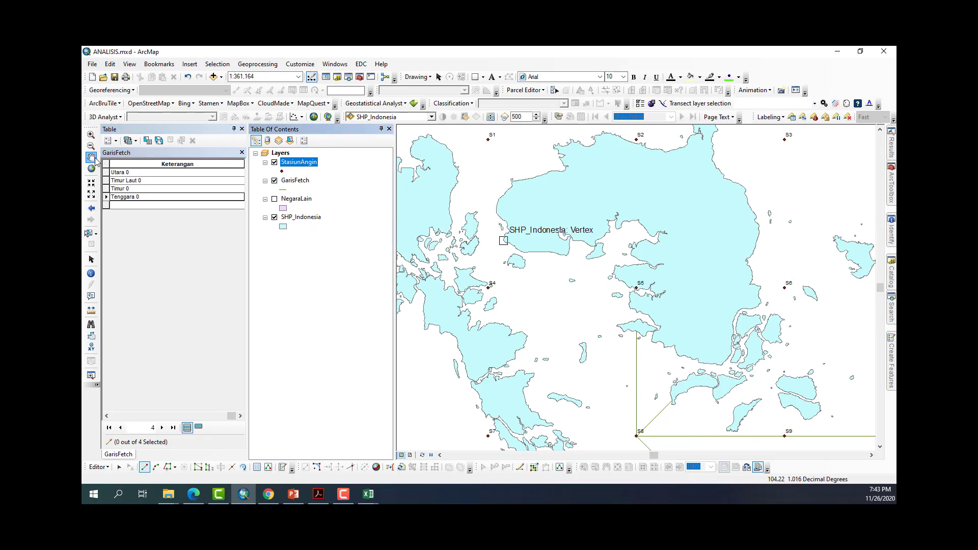
left_click(92, 158)
left_click_drag(662, 438, 679, 235)
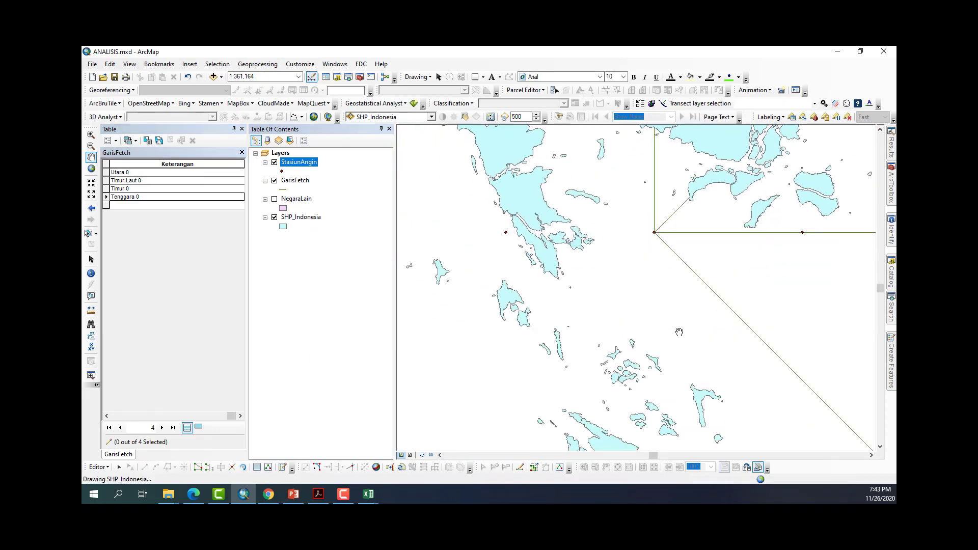
left_click_drag(679, 332, 653, 255)
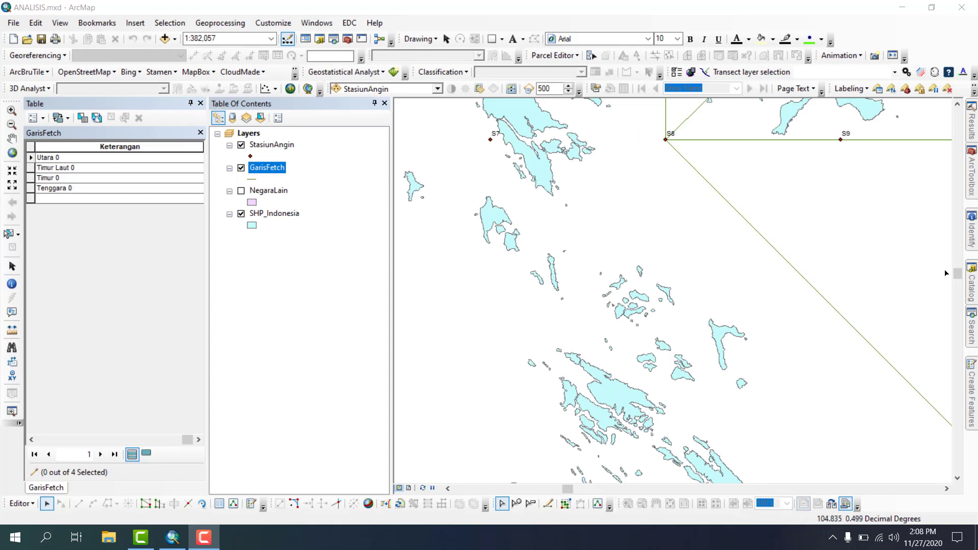
left_click(971, 384)
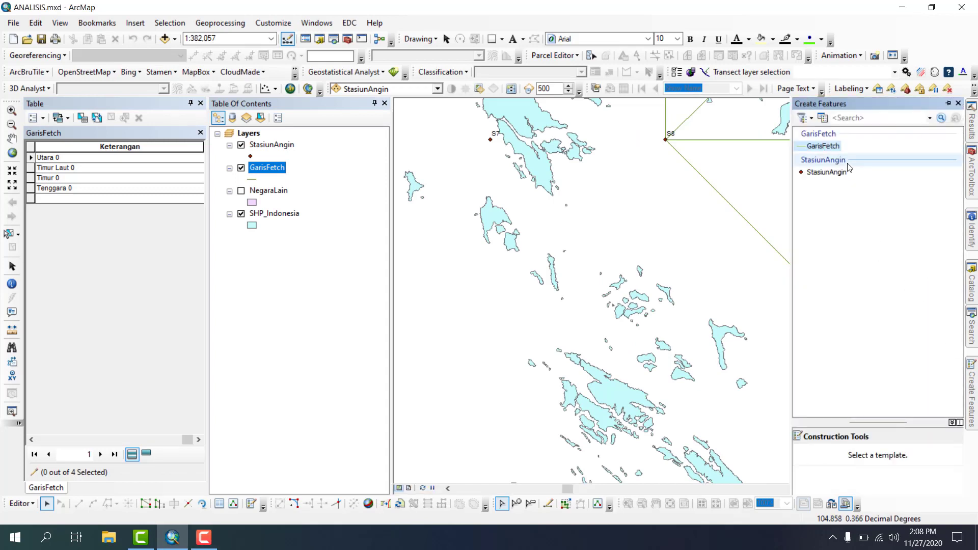
left_click(837, 150)
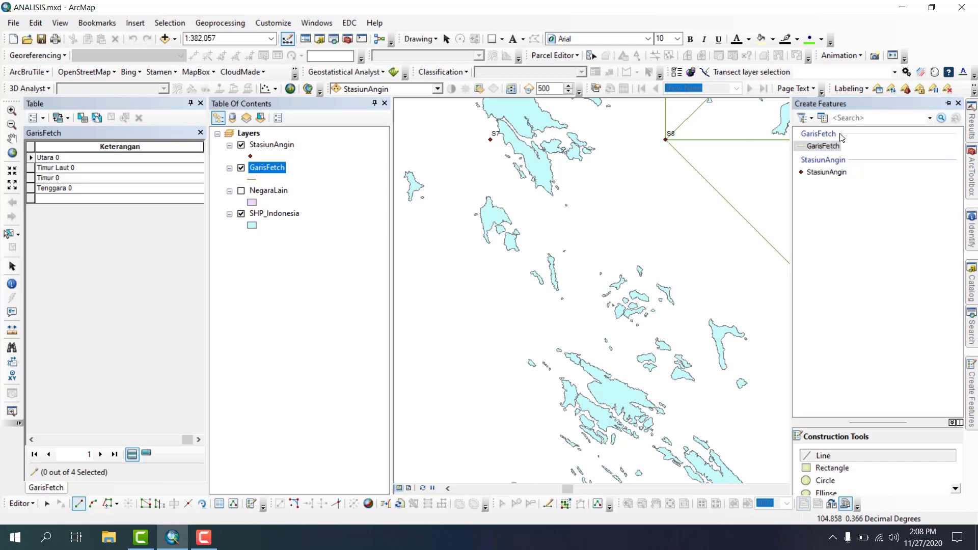
left_click(665, 140)
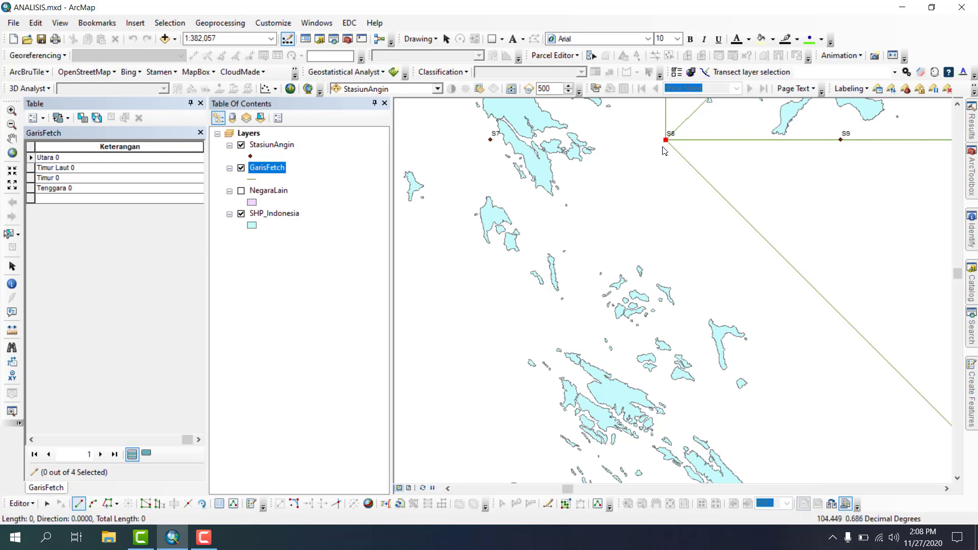
right_click(665, 200)
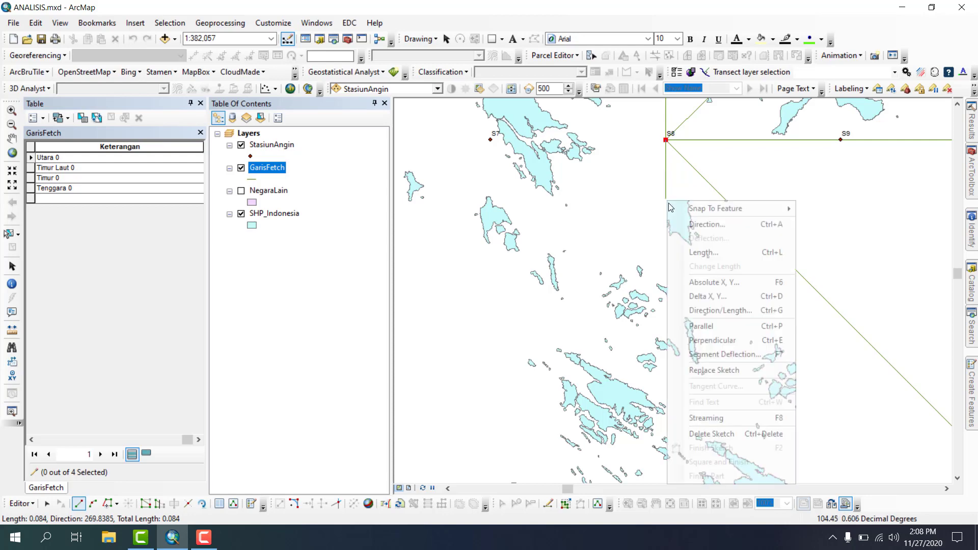
left_click(678, 221)
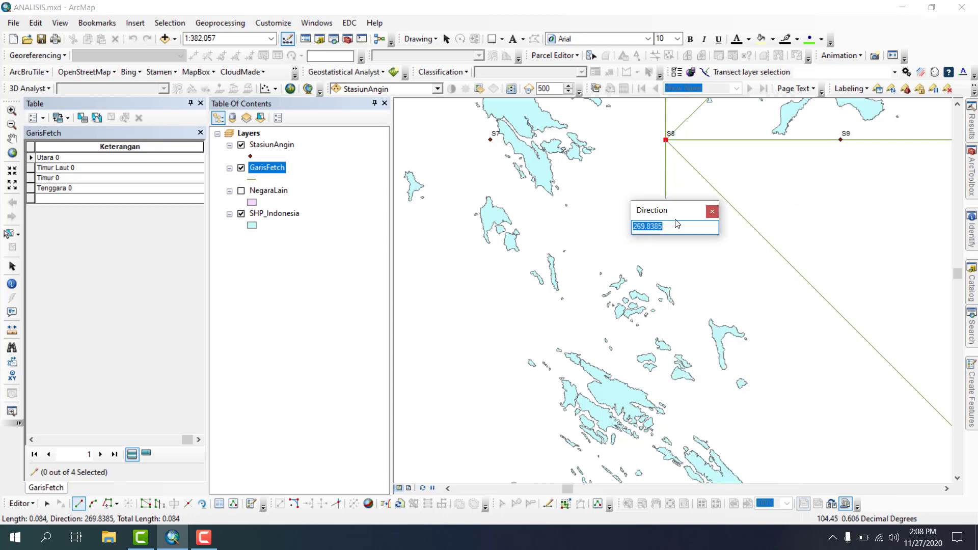
type("90")
key("Return")
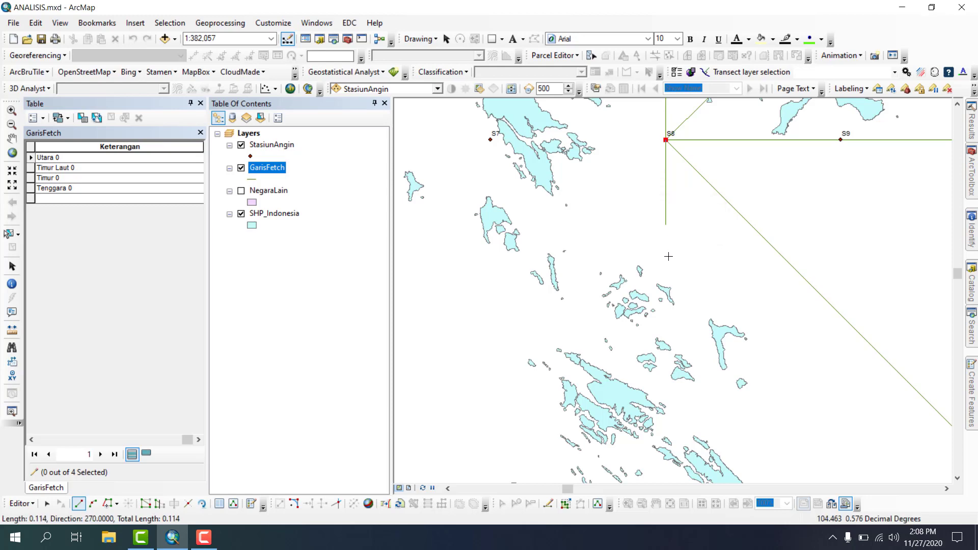
Step: End the southward line at the SHP_Indonesia endpoint on the small island directly south of S8 and finish the sketch
left_click(665, 287)
right_click(665, 287)
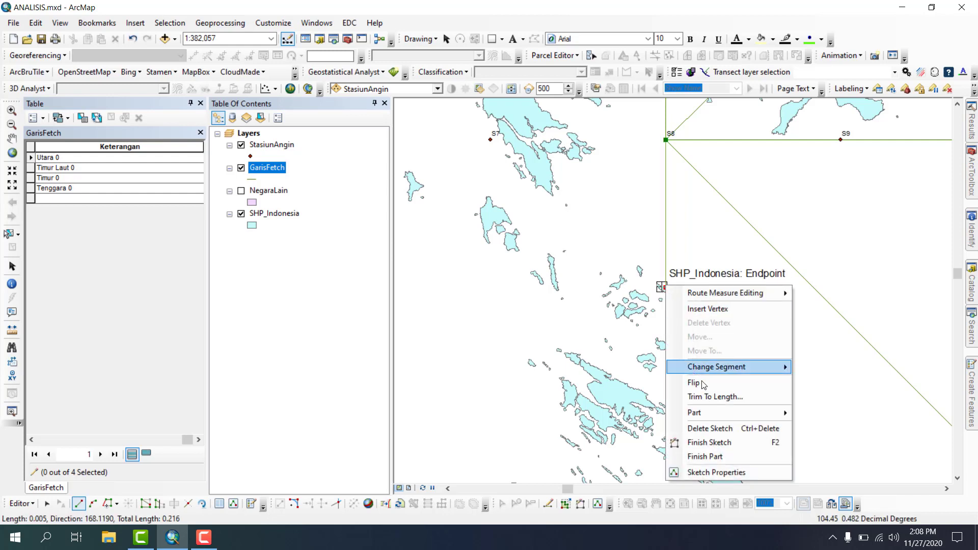
left_click(708, 443)
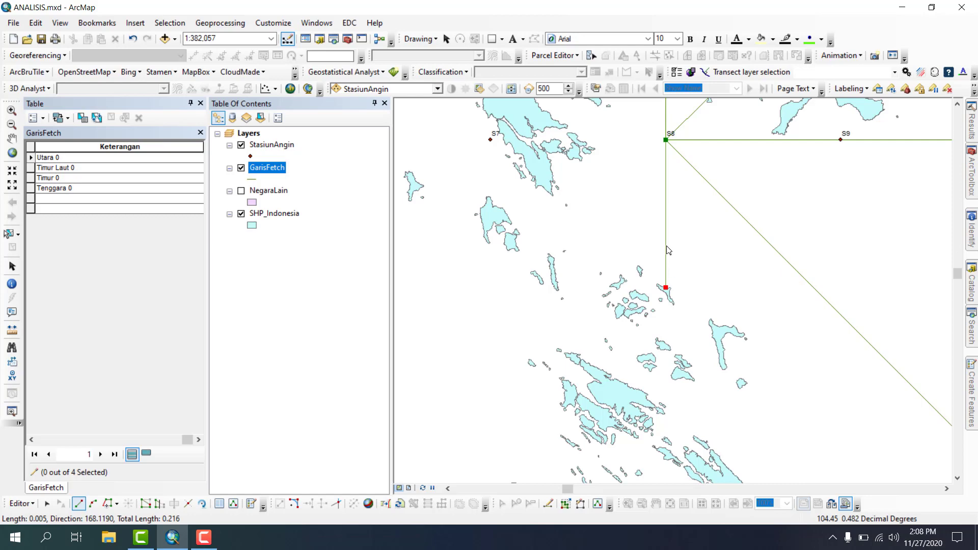
Step: Enter Selatan 0 in the Keterangan field of the southward fetch line
left_click(113, 199)
type("S")
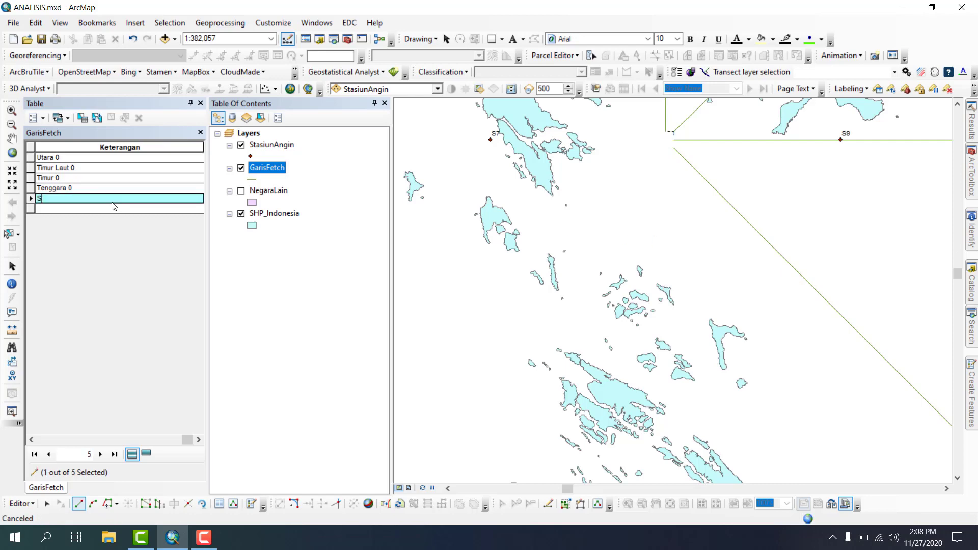
type("elatan 0")
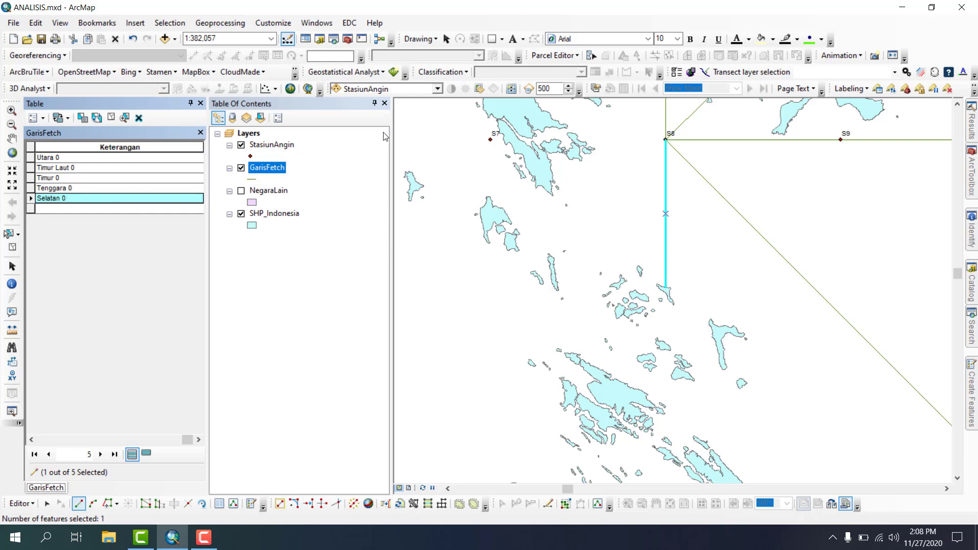
Step: Draw a southwest GarisFetch line from station S8 at direction 45 to the SHP_Indonesia endpoint on the narrow island's northern tip and finish the sketch
left_click(665, 140)
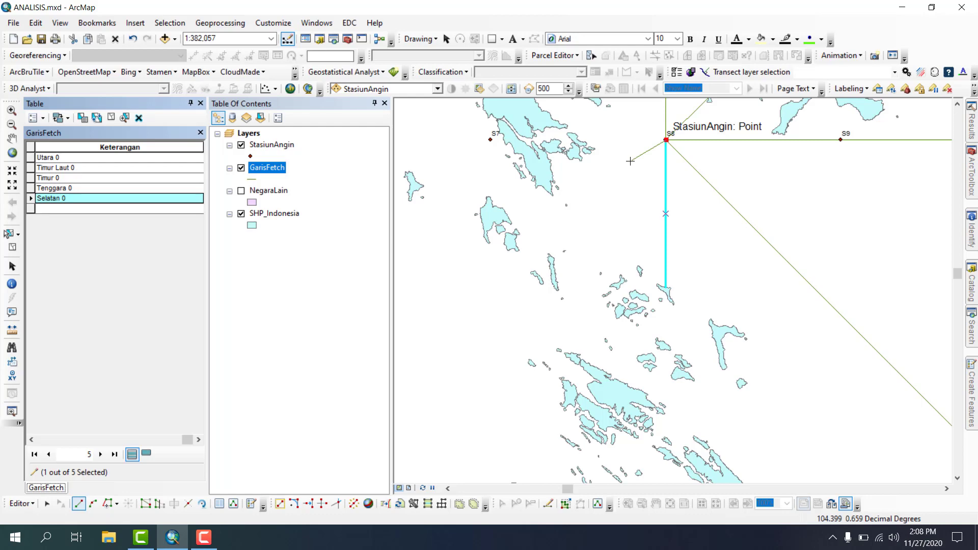
right_click(631, 161)
left_click(649, 186)
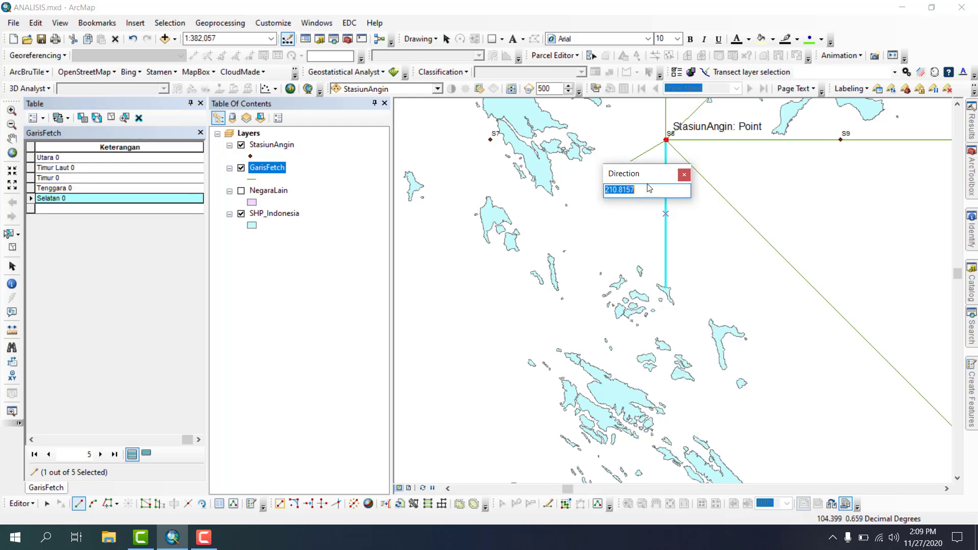
type("45")
key("Return")
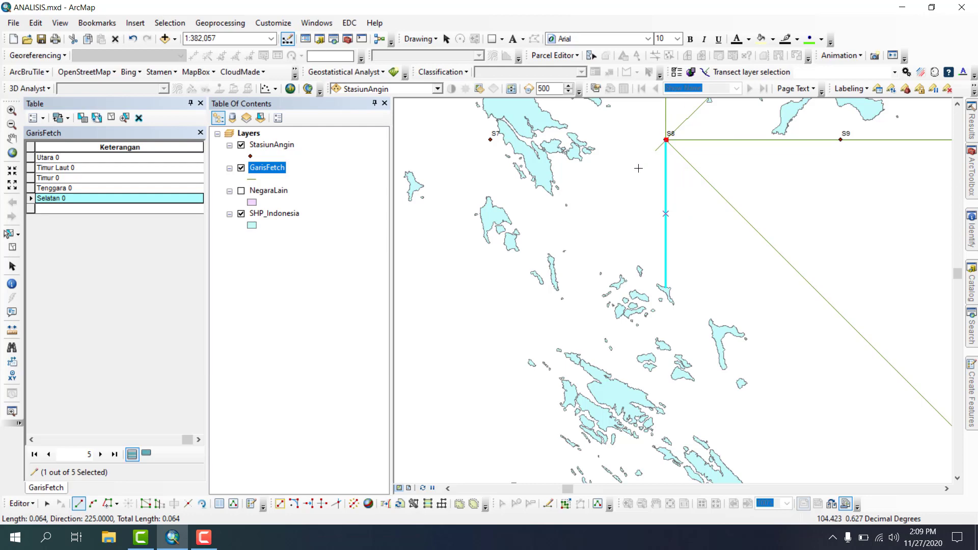
left_click(551, 255)
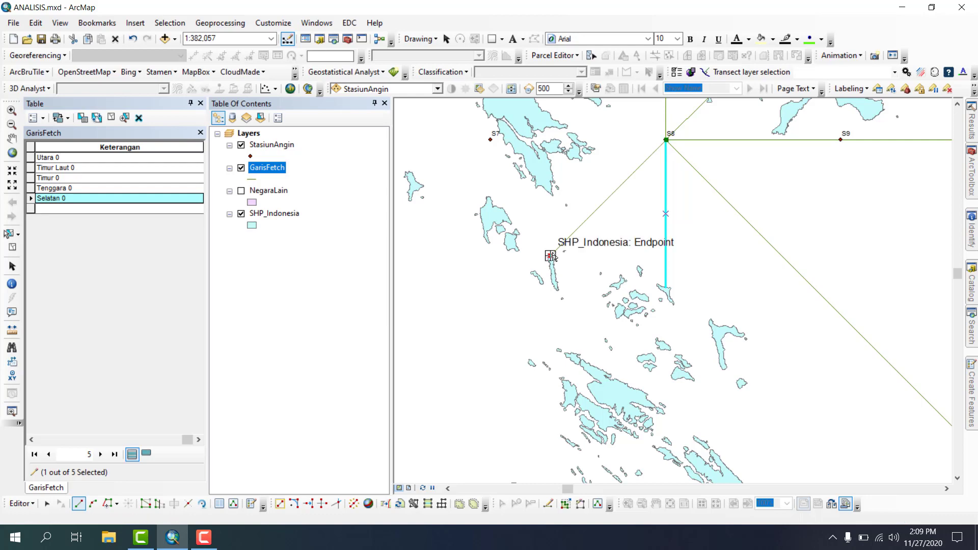
right_click(553, 257)
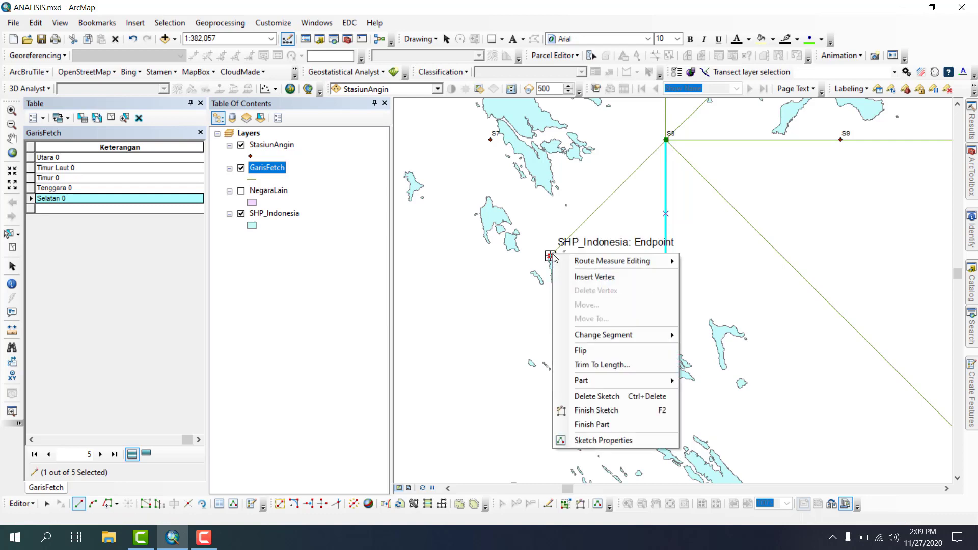
left_click(600, 410)
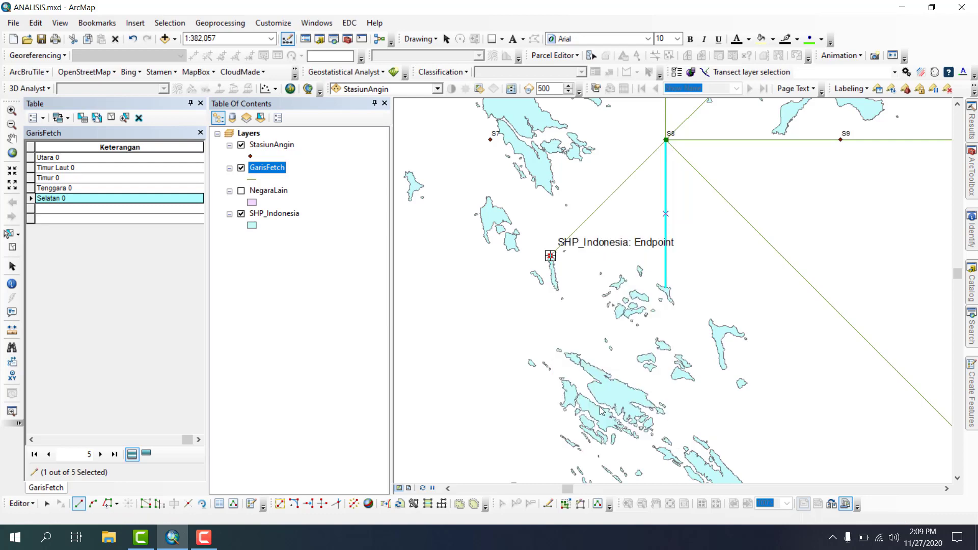
Step: Enter Barat Daya 0 in the Keterangan field of the southwest fetch line and clear the selection
left_click(75, 210)
type("B")
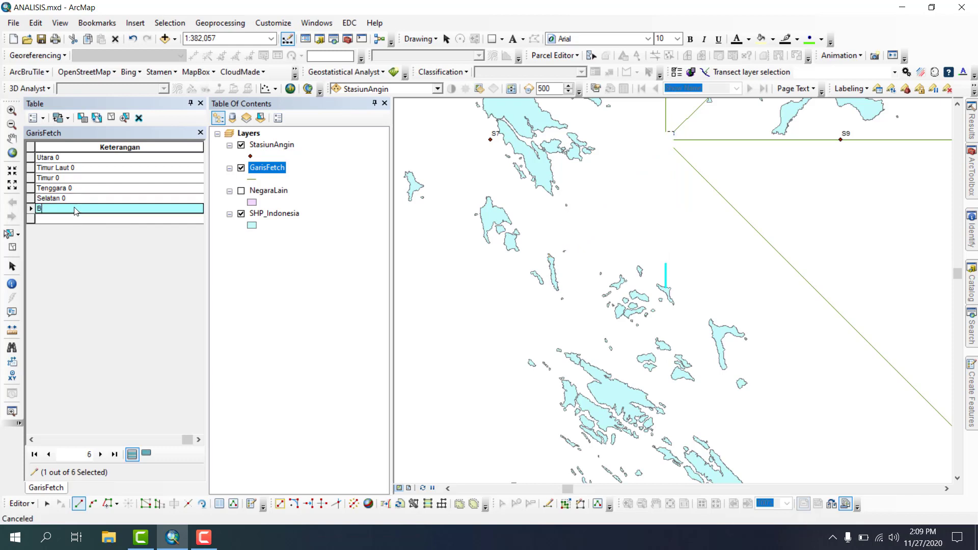
type("arat Daya 0")
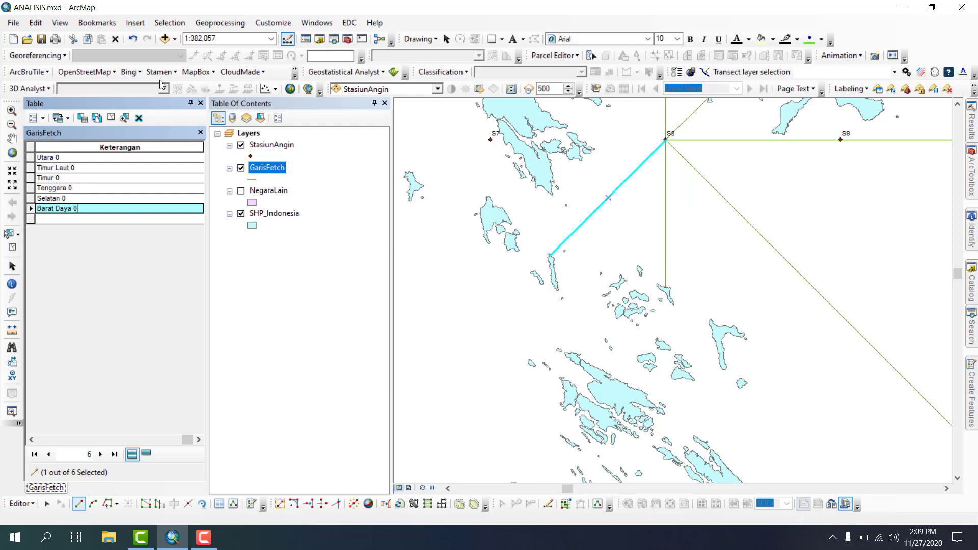
left_click(117, 117)
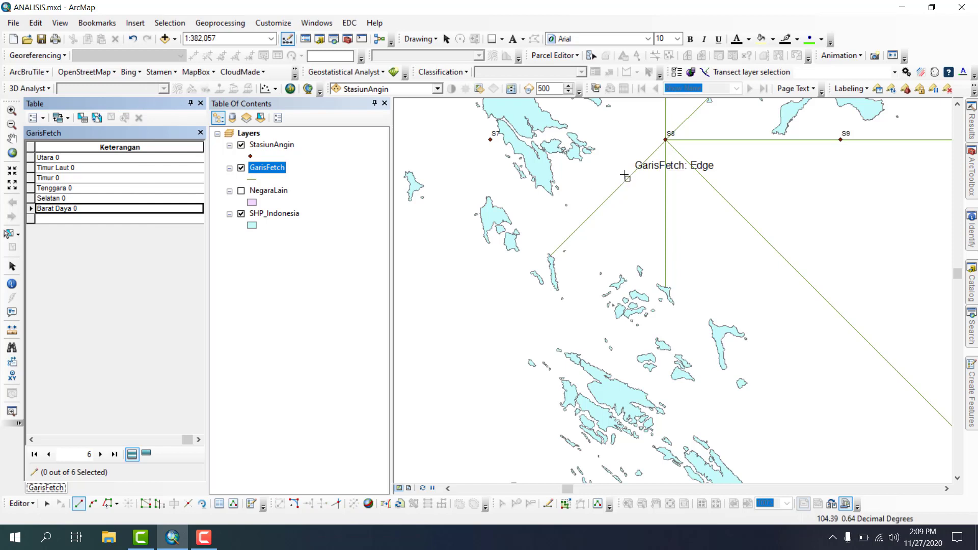
Step: Draw a westward GarisFetch line from station S8 at direction 180 to the coast of the small island east of S7 and finish the sketch
left_click(666, 144)
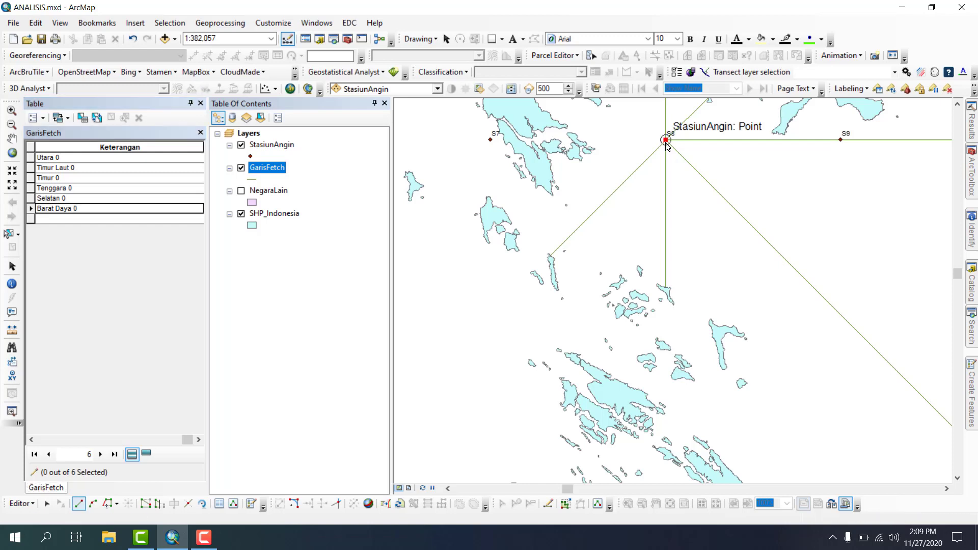
right_click(619, 148)
left_click(642, 172)
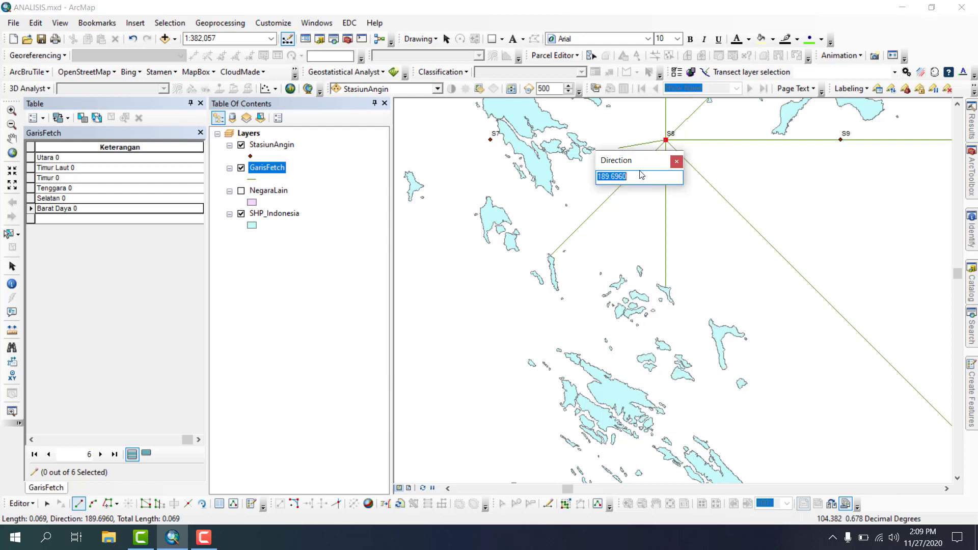
type("180")
key("Return")
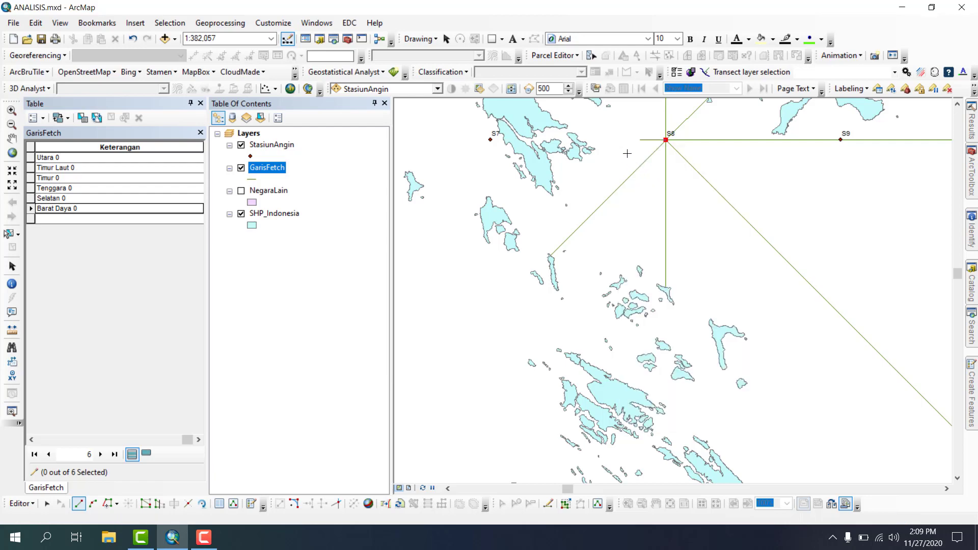
left_click(578, 140)
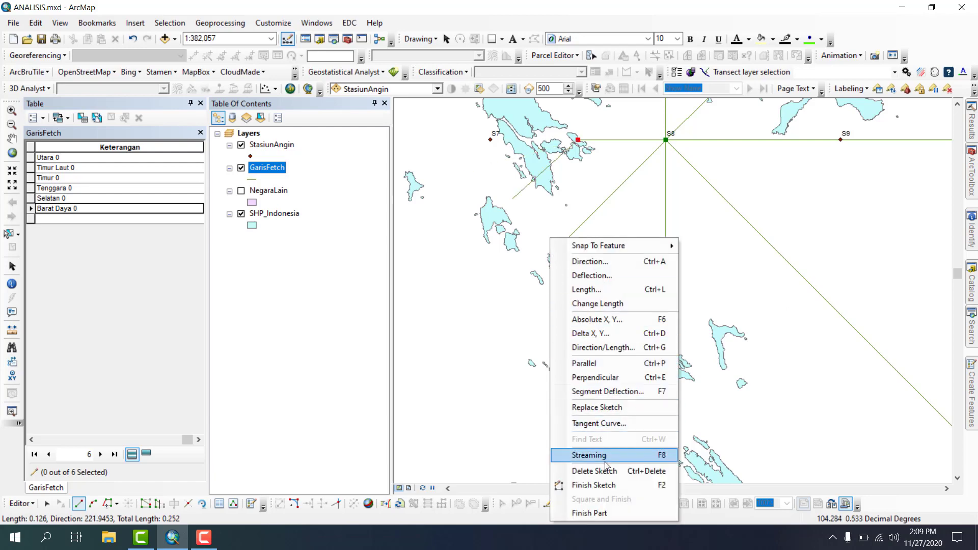
left_click(594, 485)
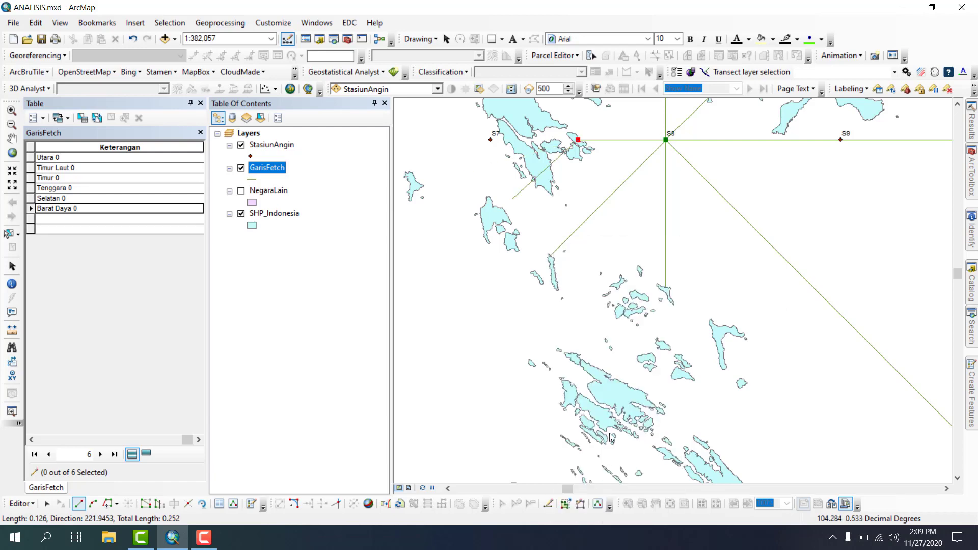
Step: Enter Barat 0 in the Keterangan field of the westward fetch line and clear the selection
left_click(113, 223)
type("B")
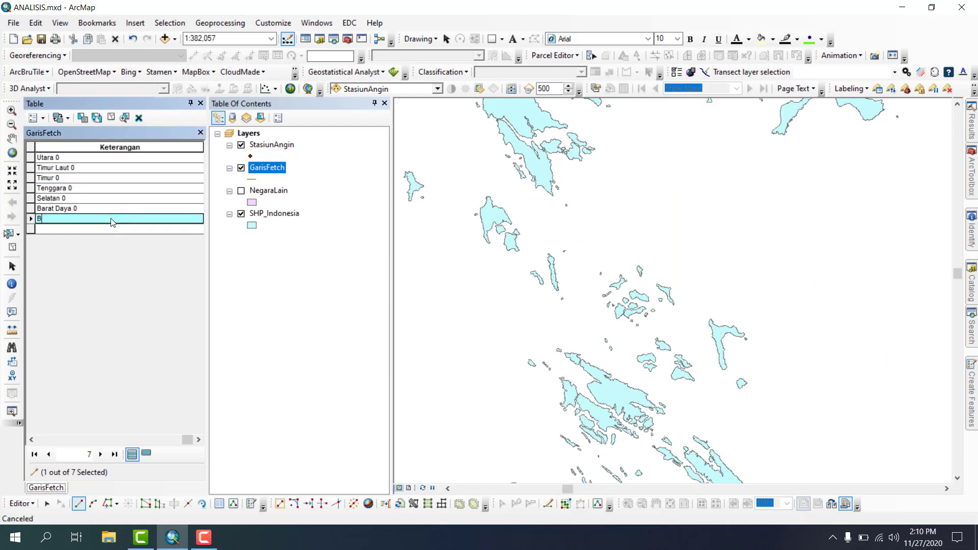
type("arat 0")
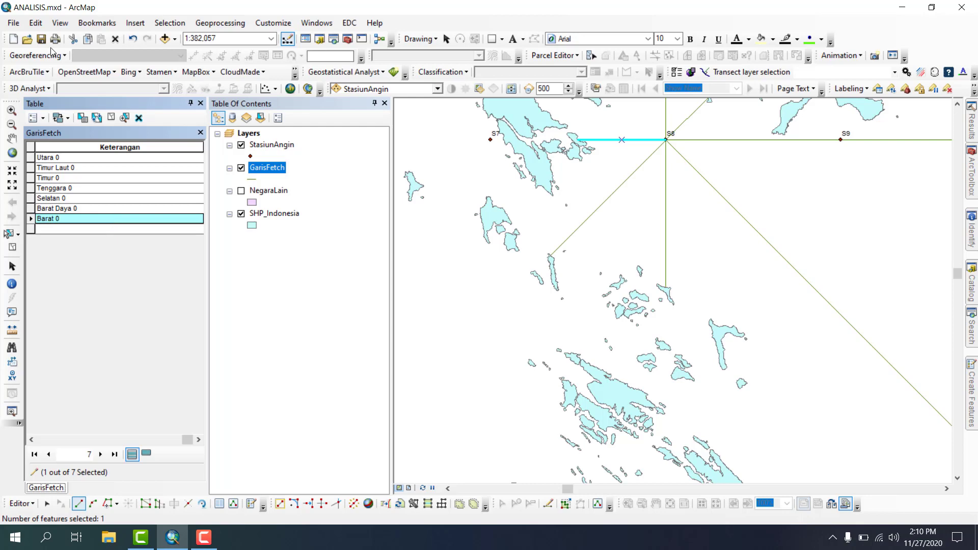
left_click(111, 117)
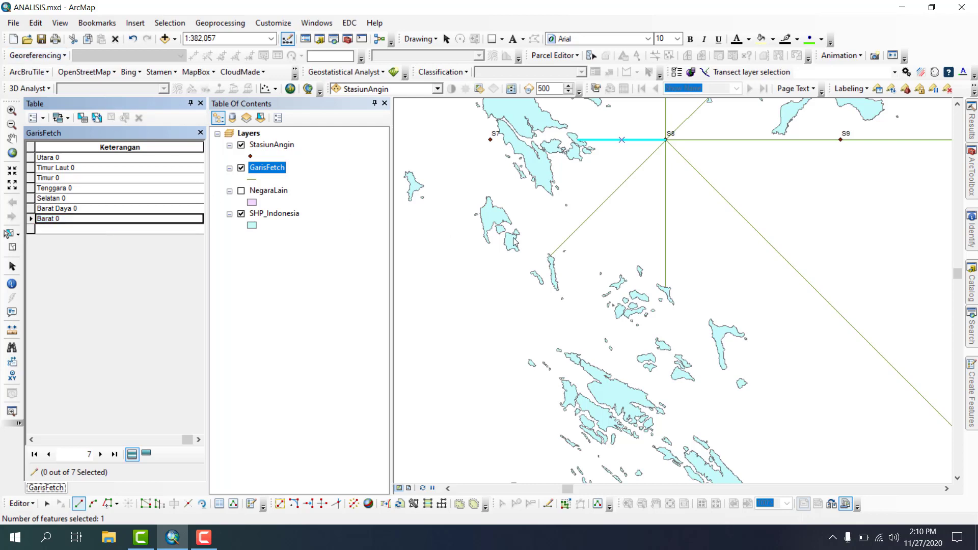
Step: Start a GarisFetch line at station S8 heading northwest with the Line construction tool and constrain its direction to 135 degrees
left_click(12, 139)
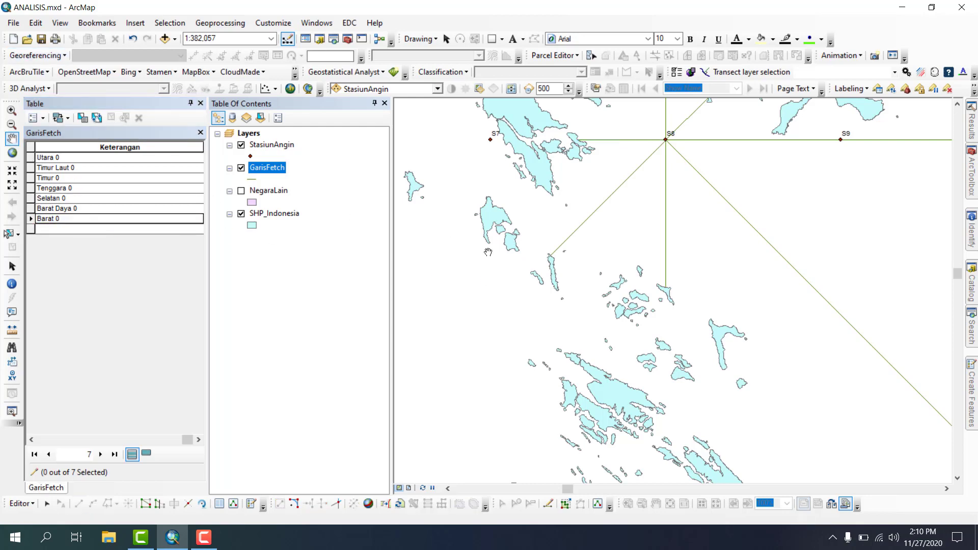
left_click_drag(556, 187, 622, 374)
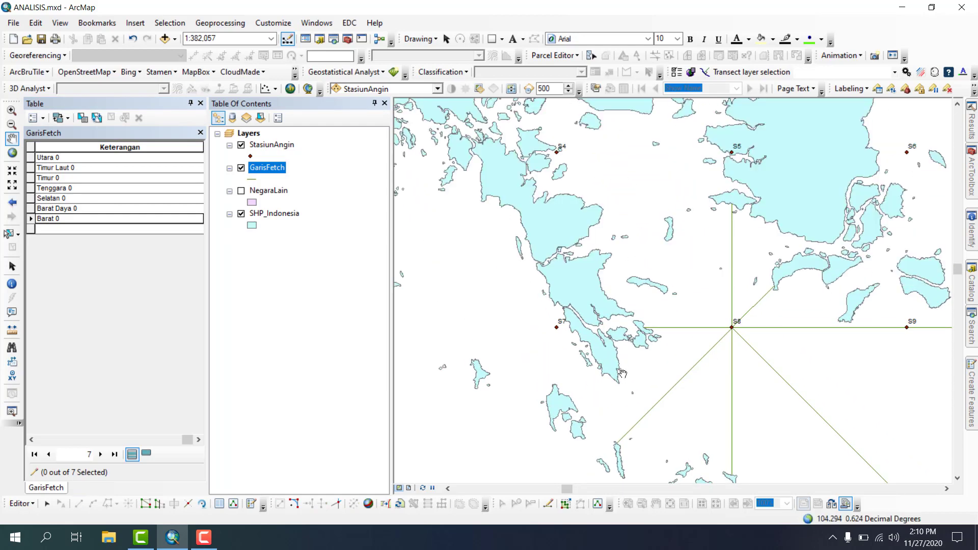
left_click(269, 504)
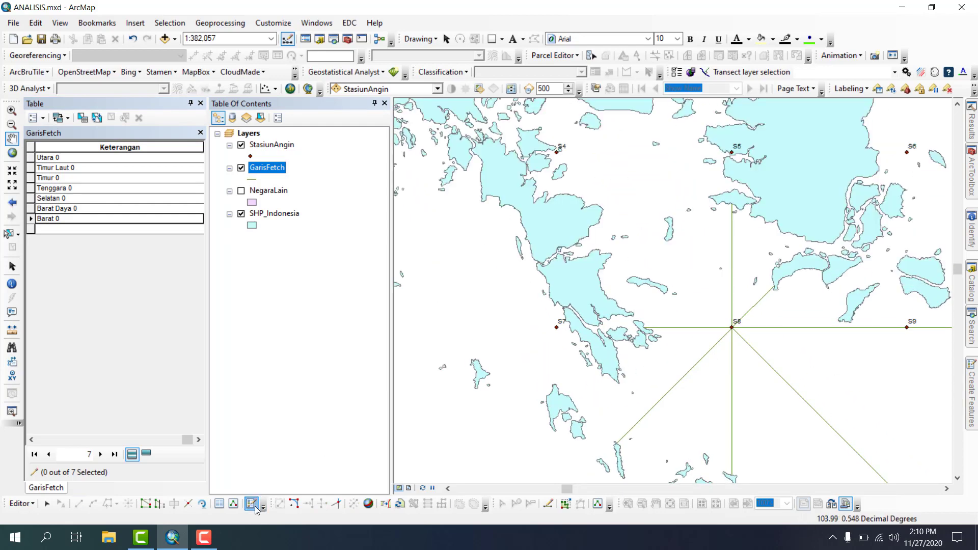
left_click(821, 454)
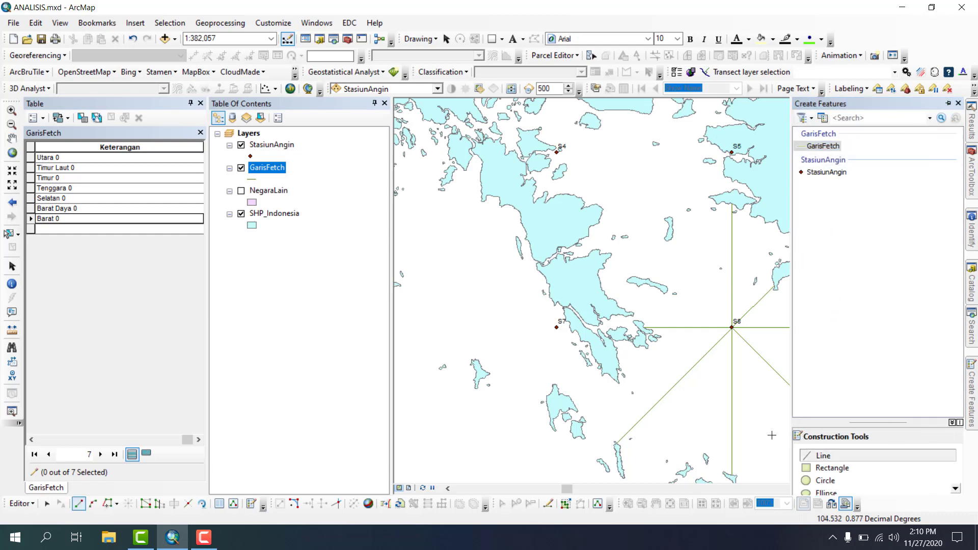
left_click(732, 327)
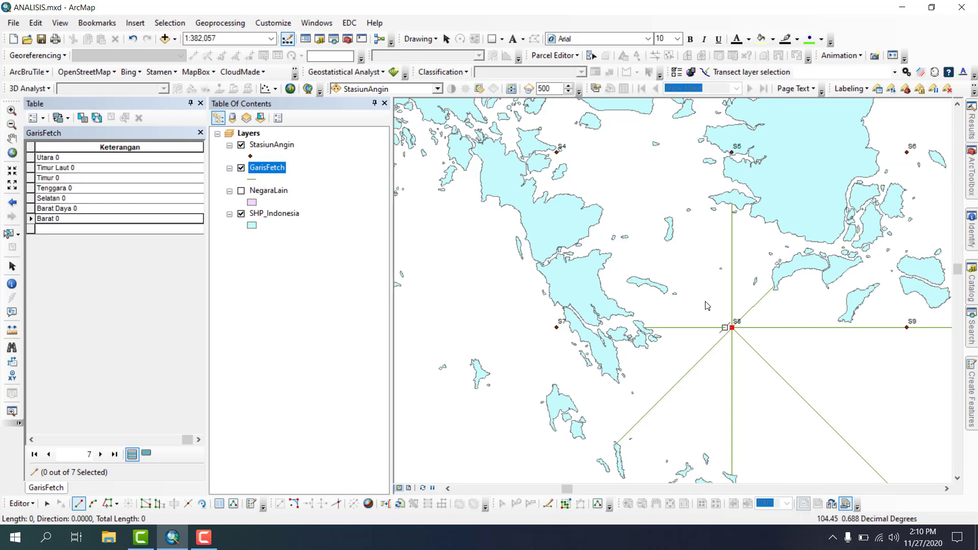
right_click(706, 306)
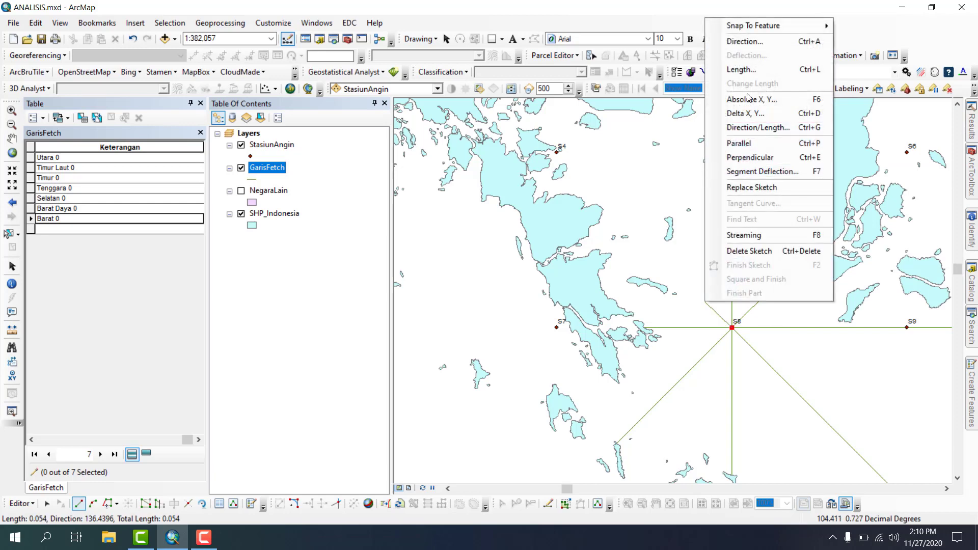
left_click(748, 46)
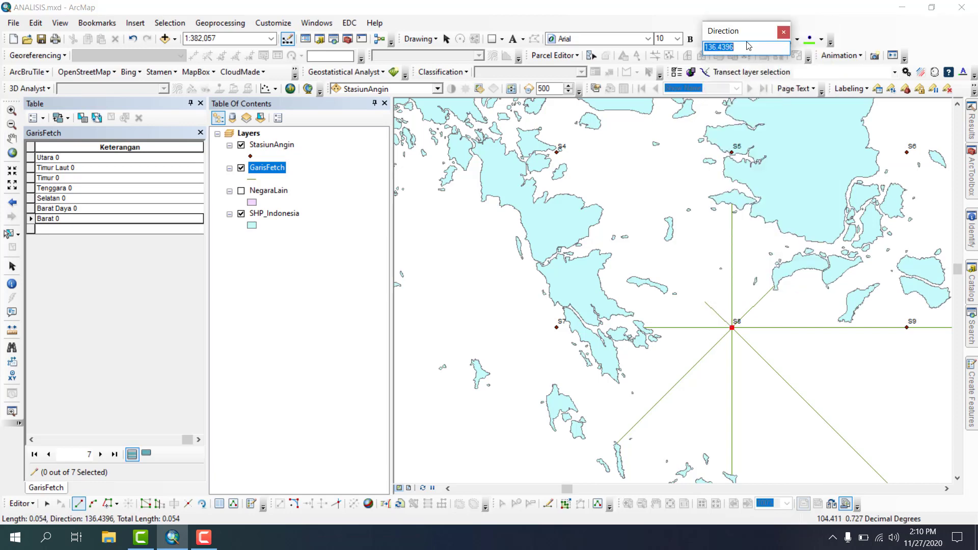
type("135")
key("Return")
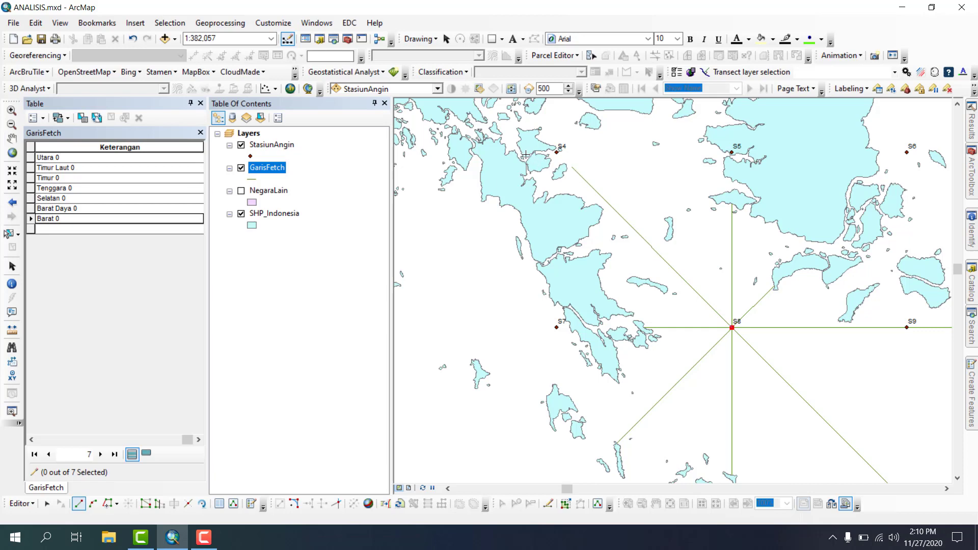
Step: Hide the StasiunAngin layer, end the northwest line on the coast just beyond station S4, and finish the sketch
double_click(557, 152)
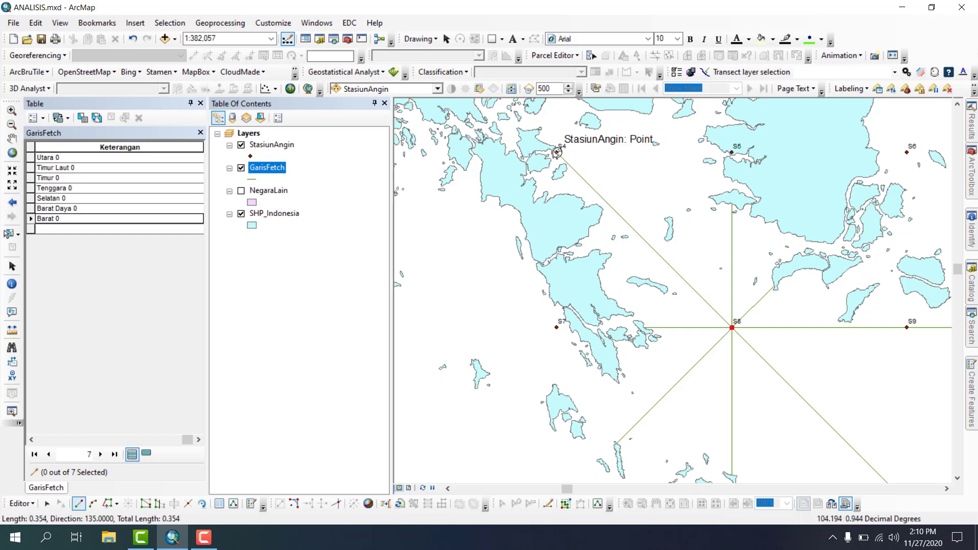
left_click(242, 146)
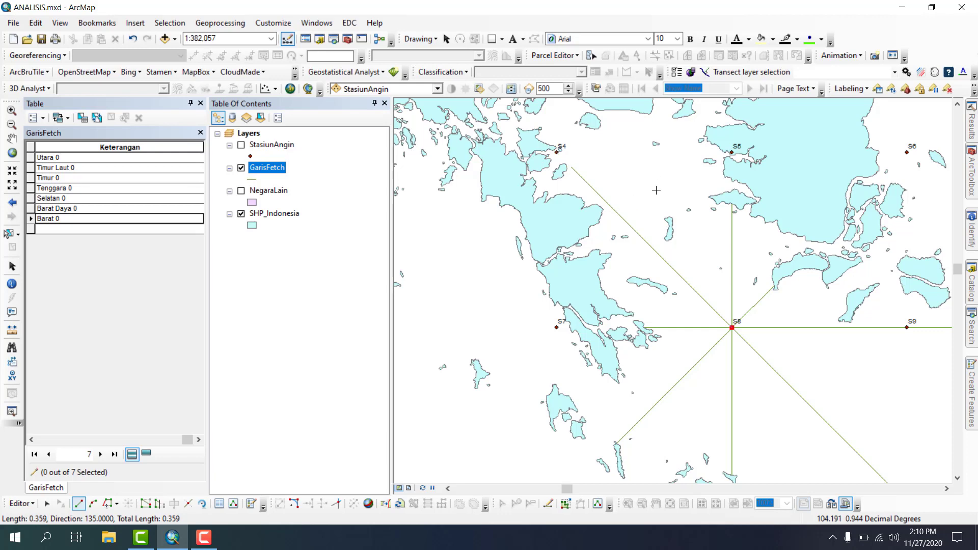
double_click(553, 154)
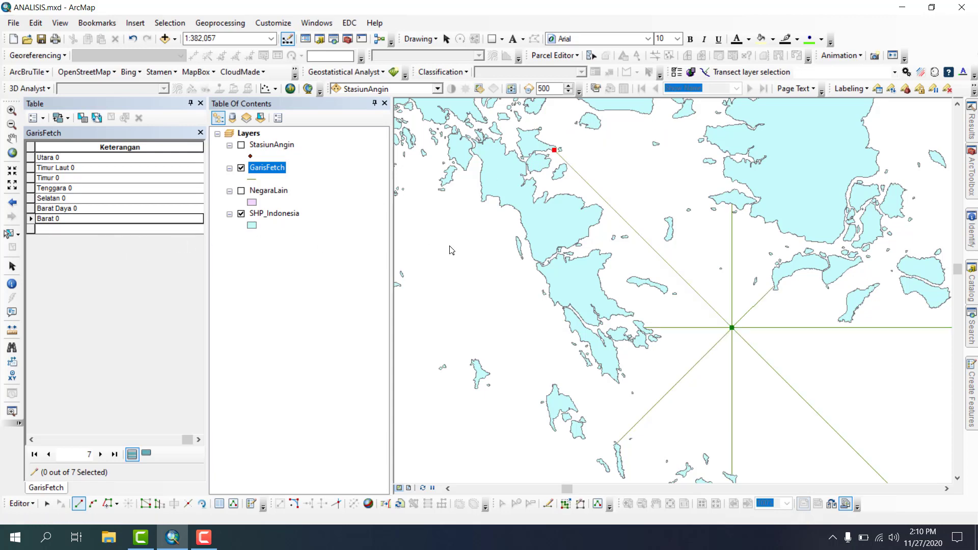
right_click(474, 294)
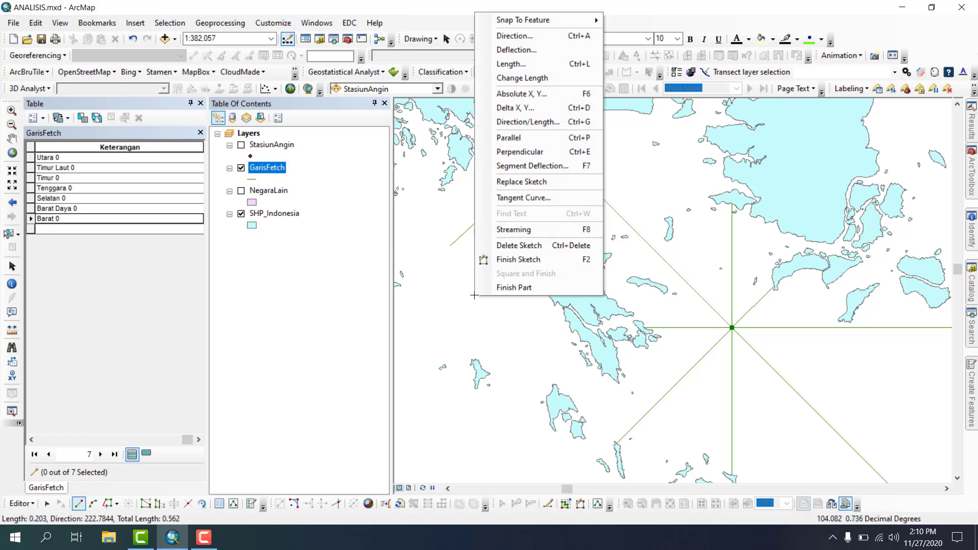
left_click(514, 259)
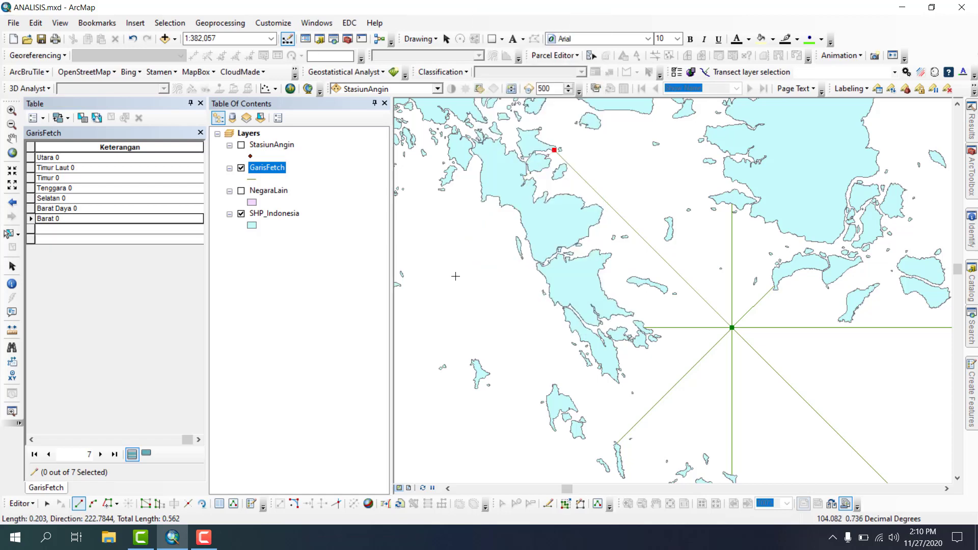
Step: Enter Barat Laut 0 in the Keterangan field of the northwest fetch line and clear the selection
left_click(113, 229)
type("B")
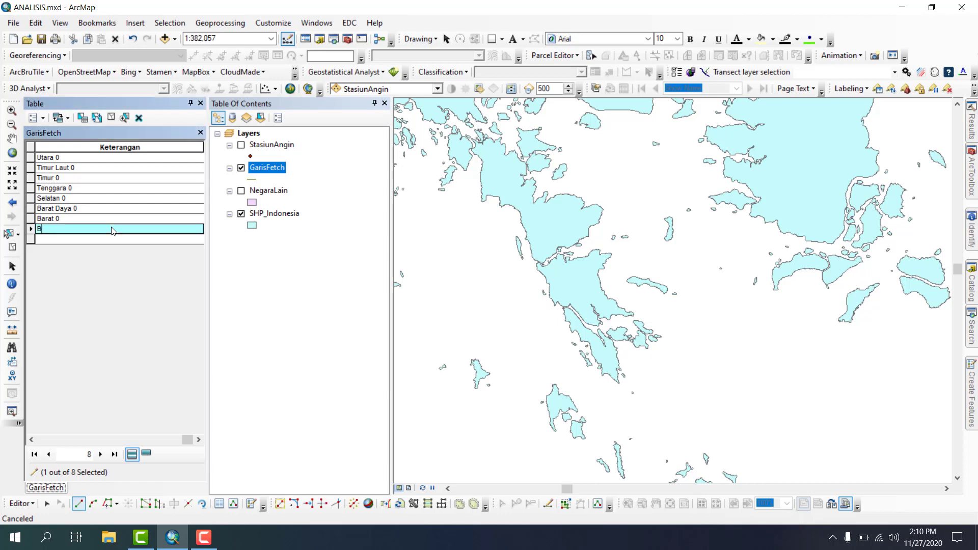
type("arat Laut 0")
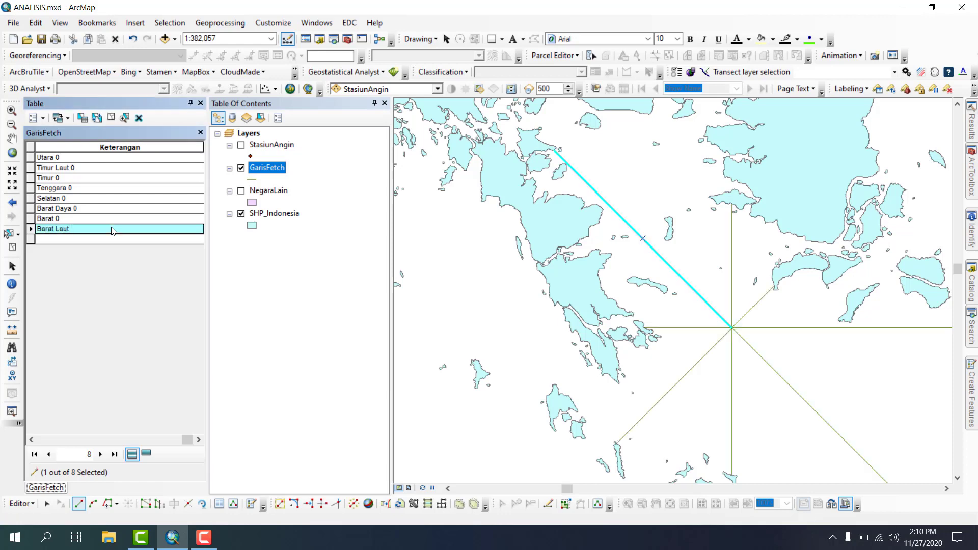
left_click(111, 117)
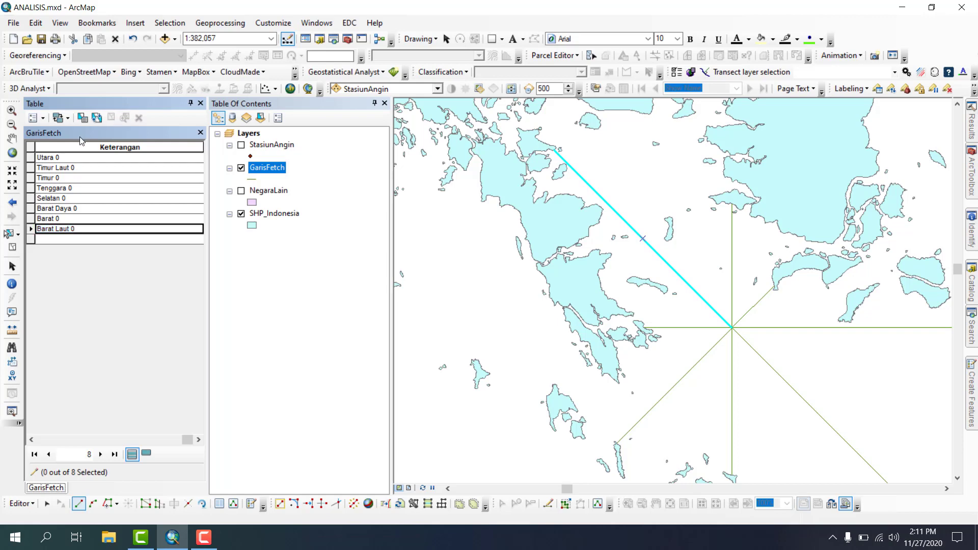
Step: End the edit session with the GarisFetch edits saved, and save the map document
left_click(26, 503)
left_click(60, 283)
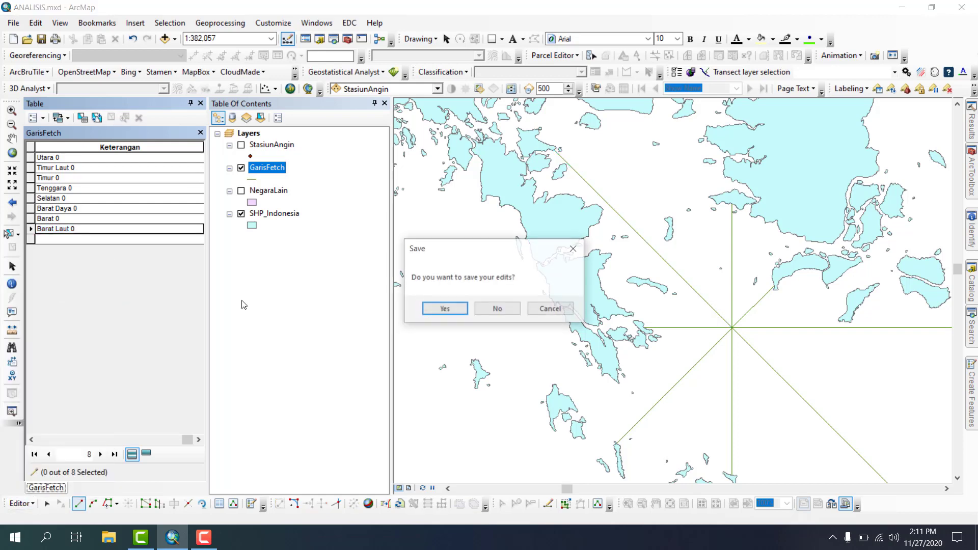
left_click(443, 308)
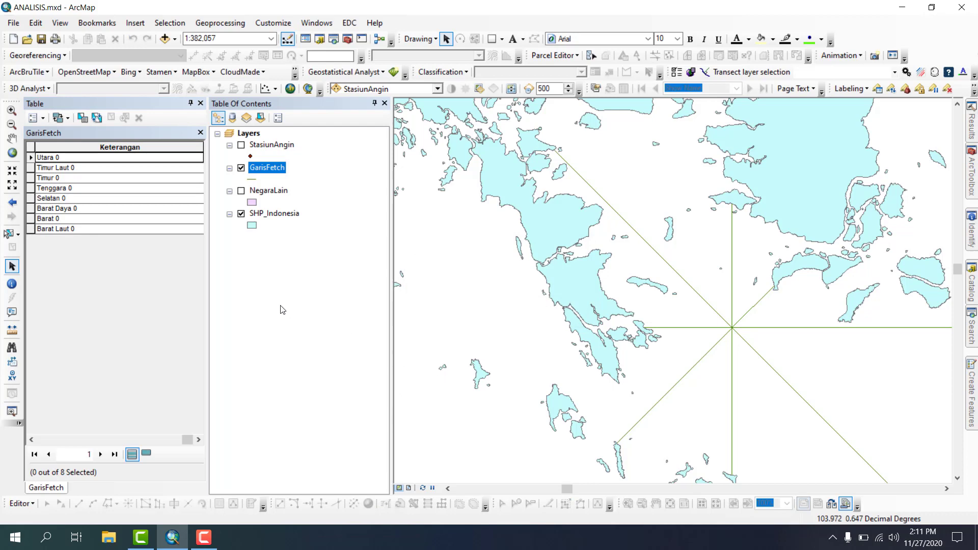
left_click(42, 39)
Step: Start a new edit session on the GarisFetch layer
left_click(11, 138)
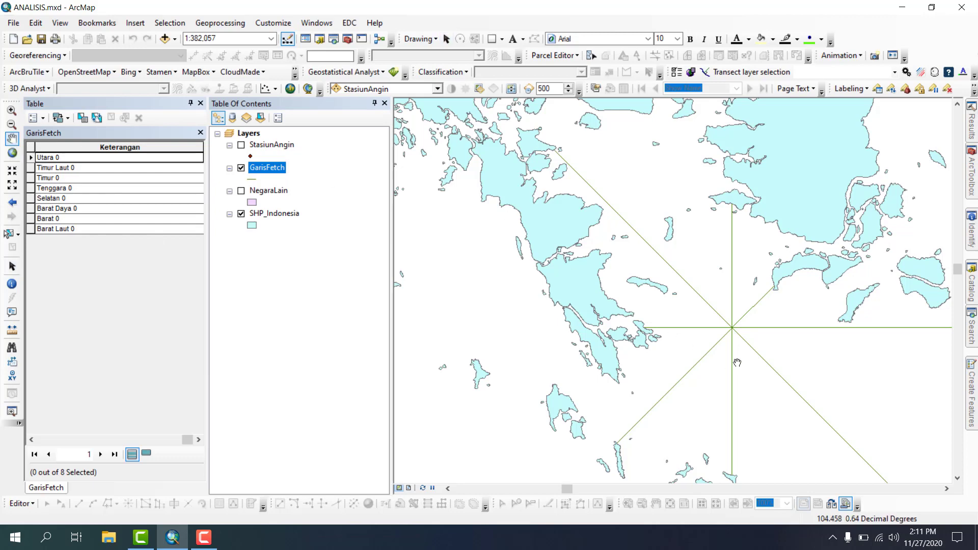
left_click_drag(731, 362, 606, 329)
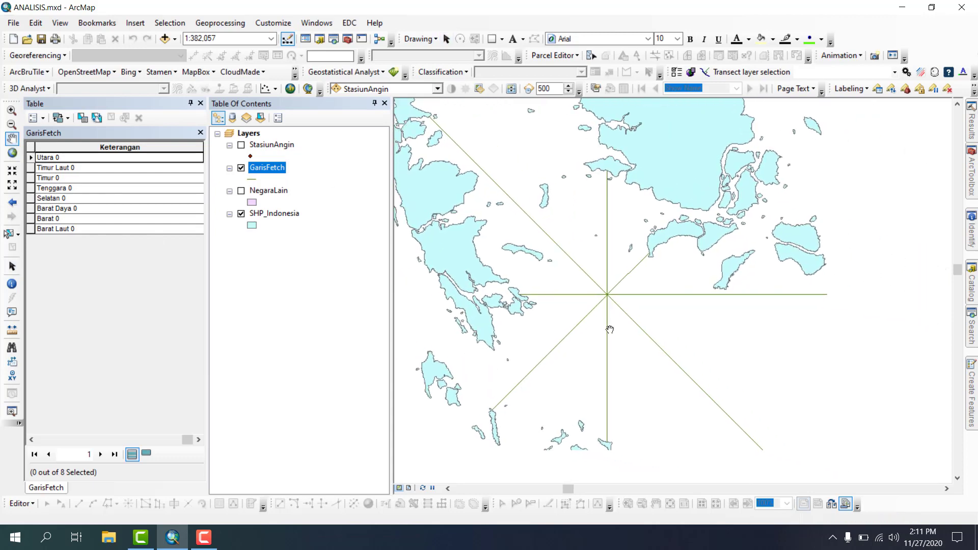
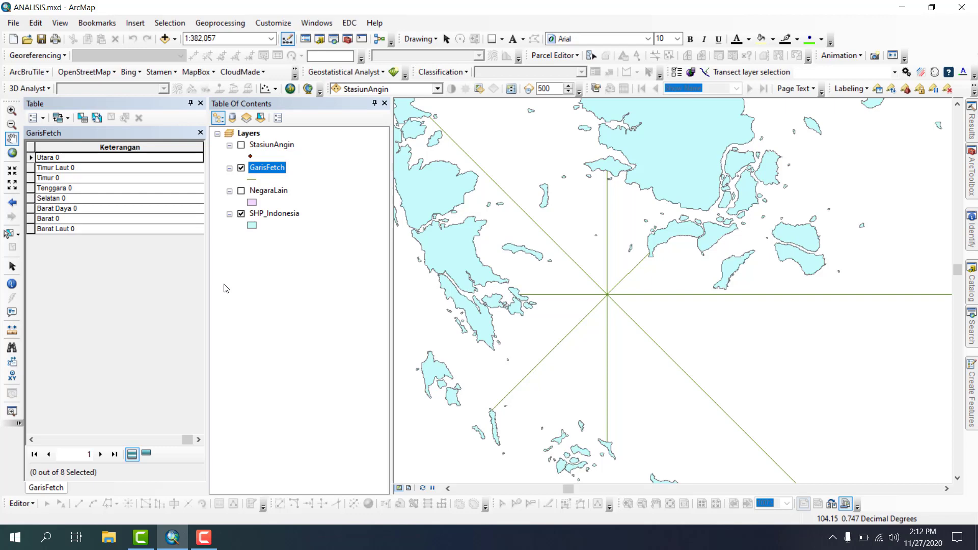
left_click(34, 503)
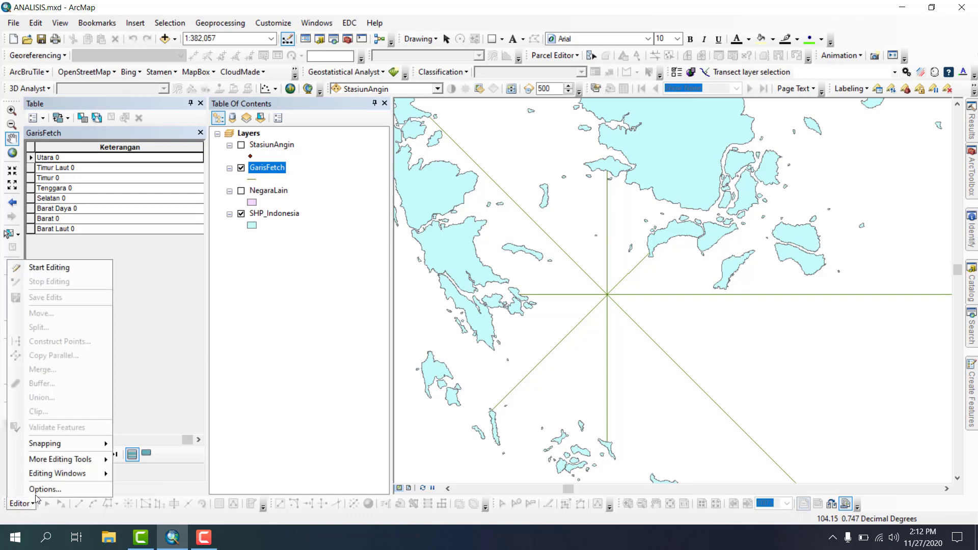
left_click(67, 269)
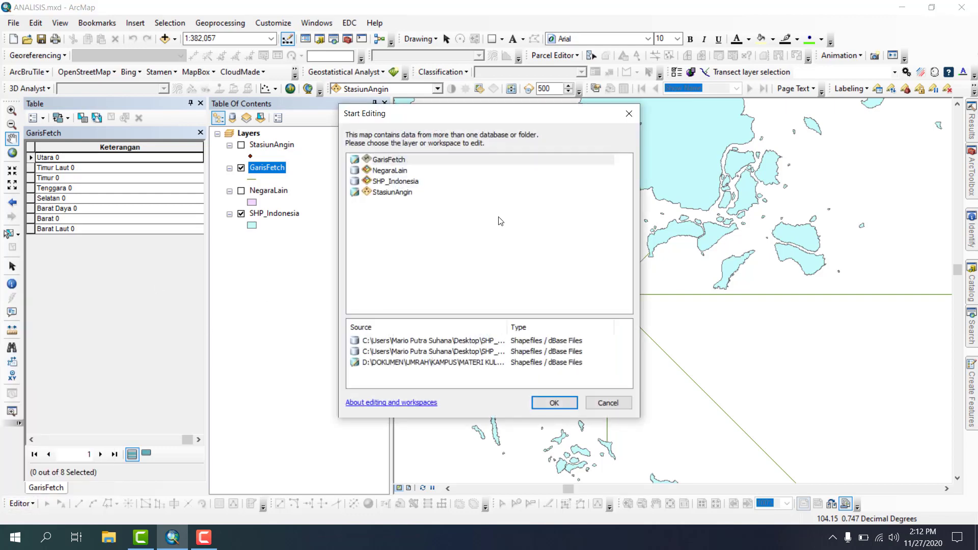
left_click(395, 166)
left_click(554, 403)
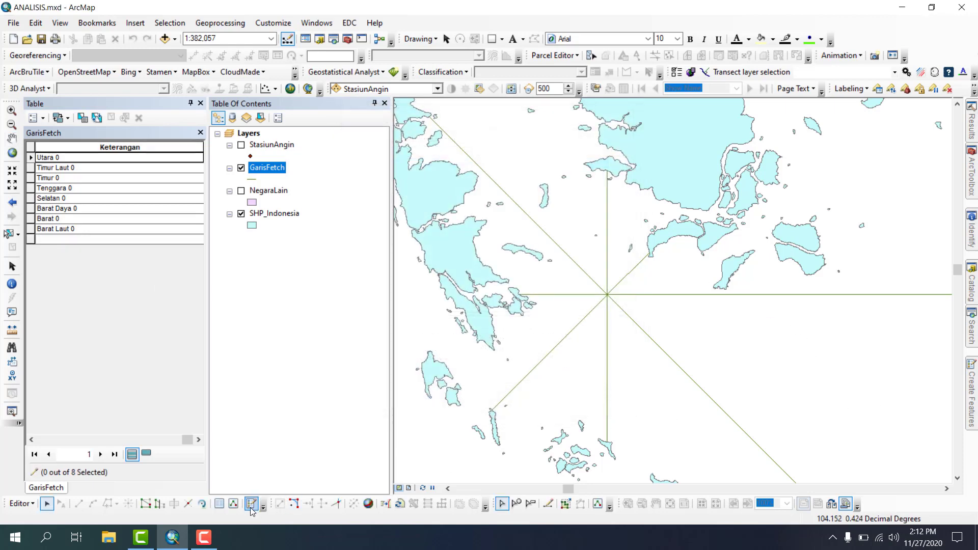
Step: Show the StasiunAngin layer and start a GarisFetch line at station S8 with the Line construction tool
left_click(818, 161)
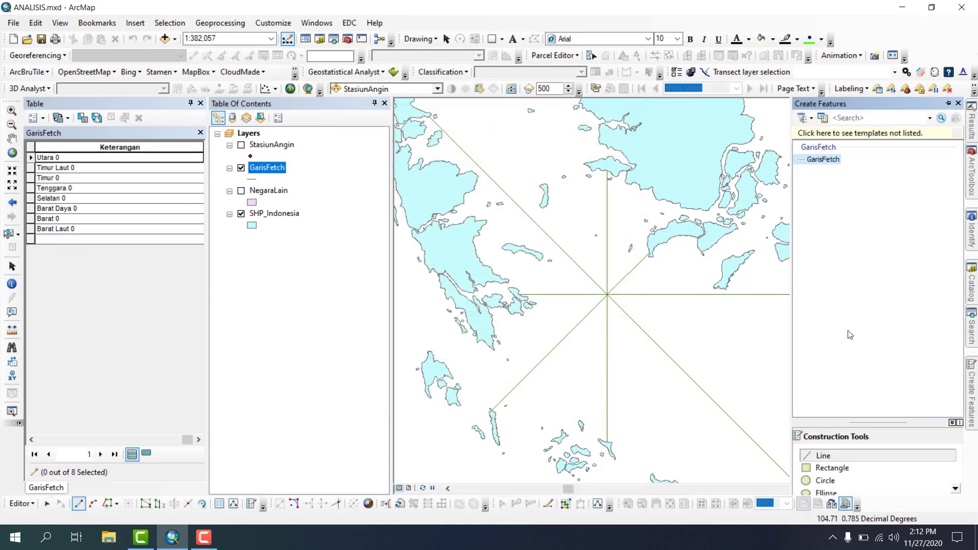
left_click(827, 459)
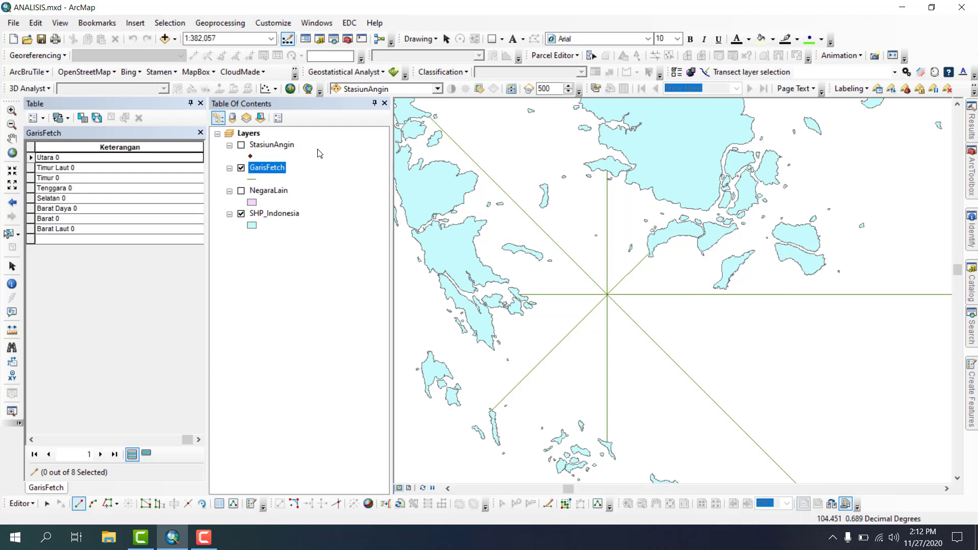
left_click(242, 146)
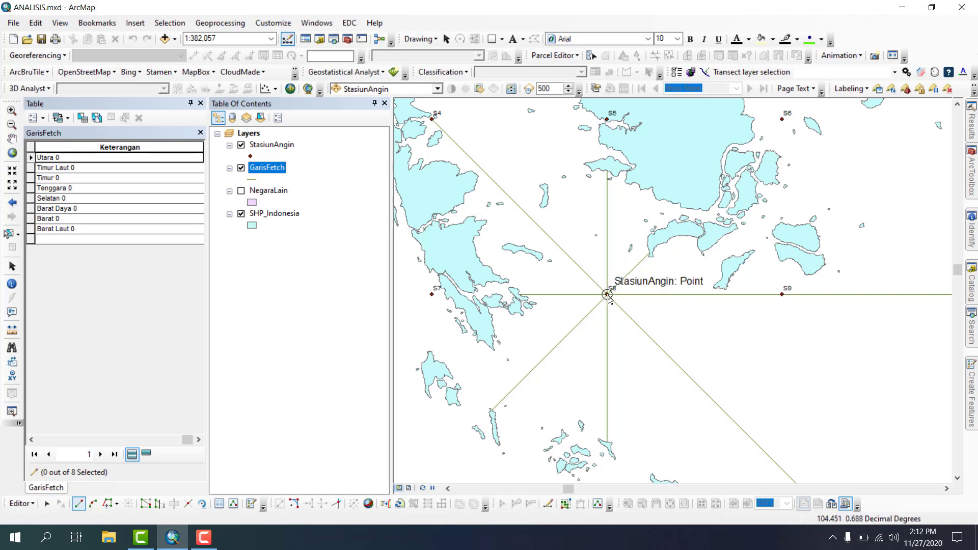
left_click(607, 295)
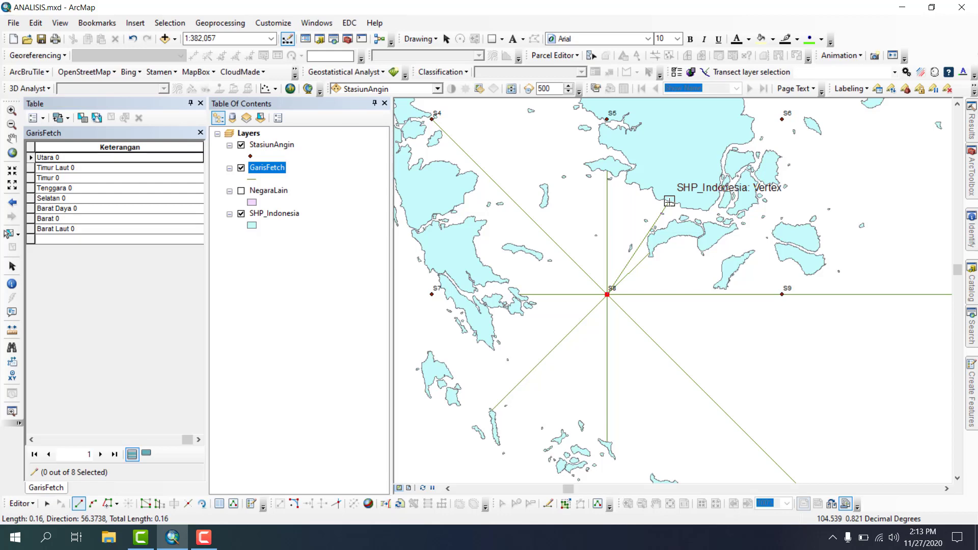
right_click(607, 176)
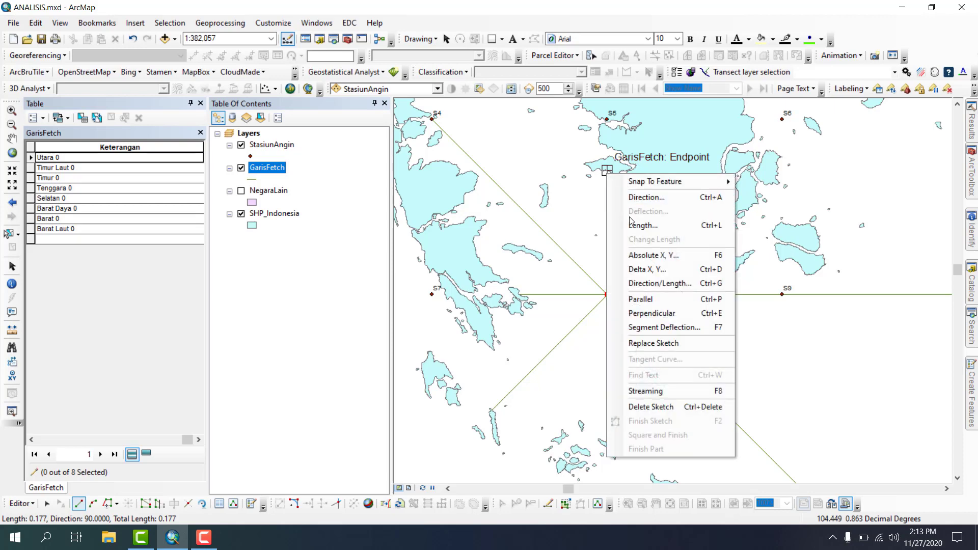
left_click(637, 198)
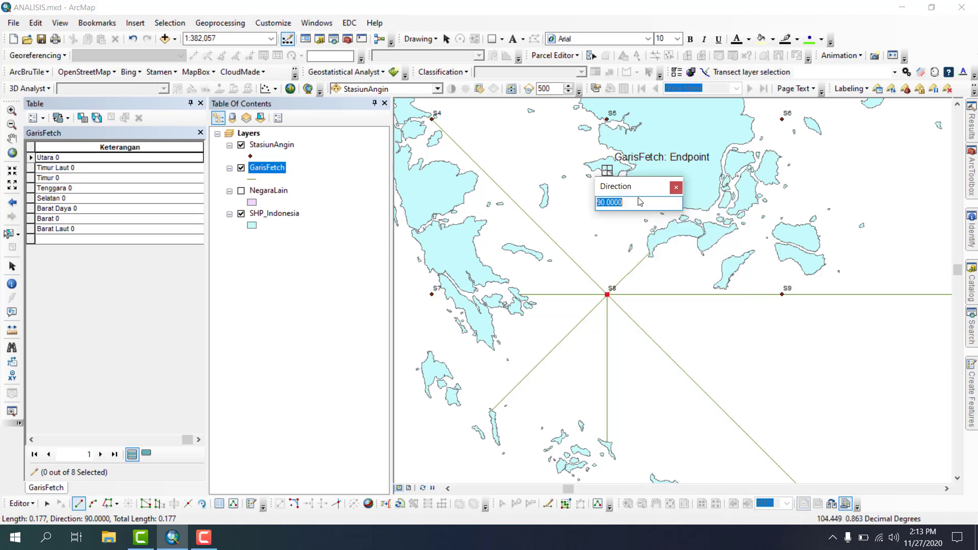
left_click(675, 191)
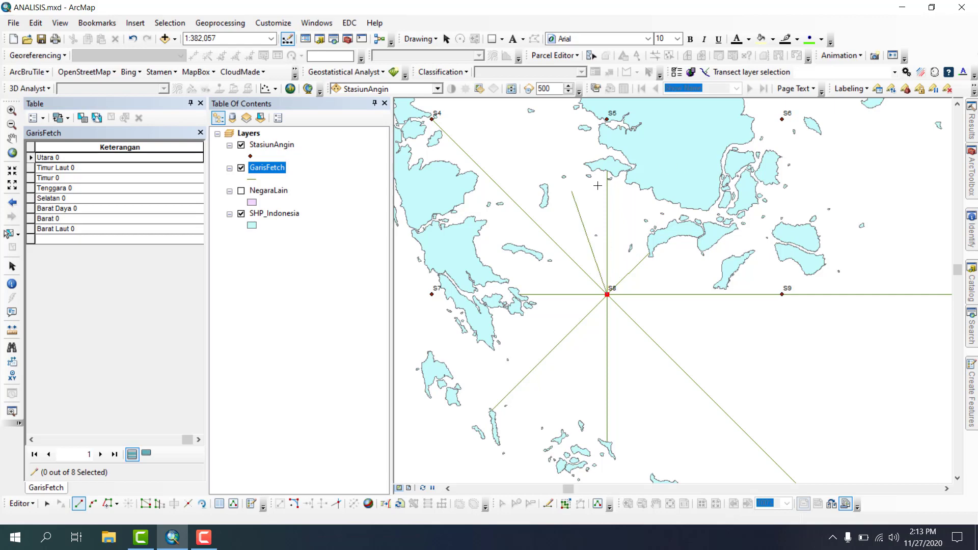
right_click(576, 194)
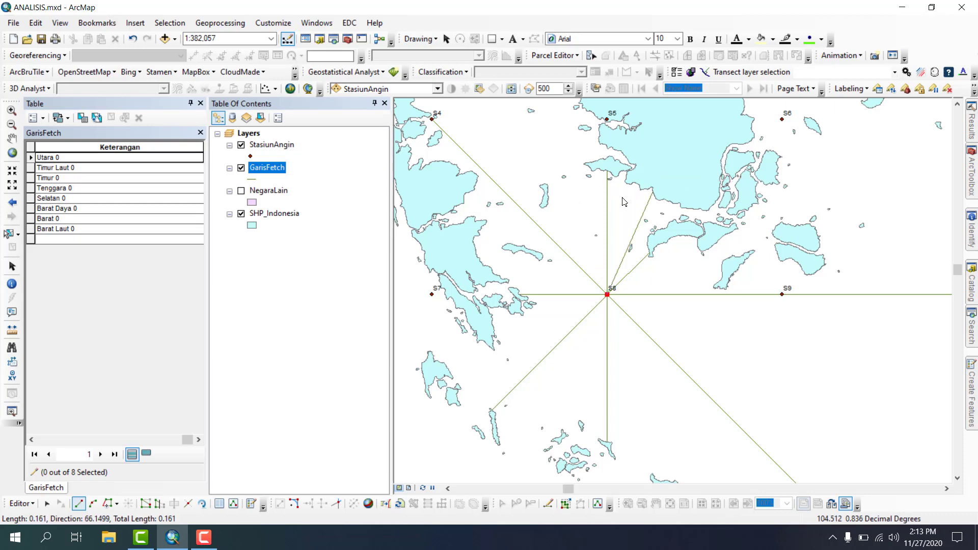
double_click(652, 196)
double_click(607, 175)
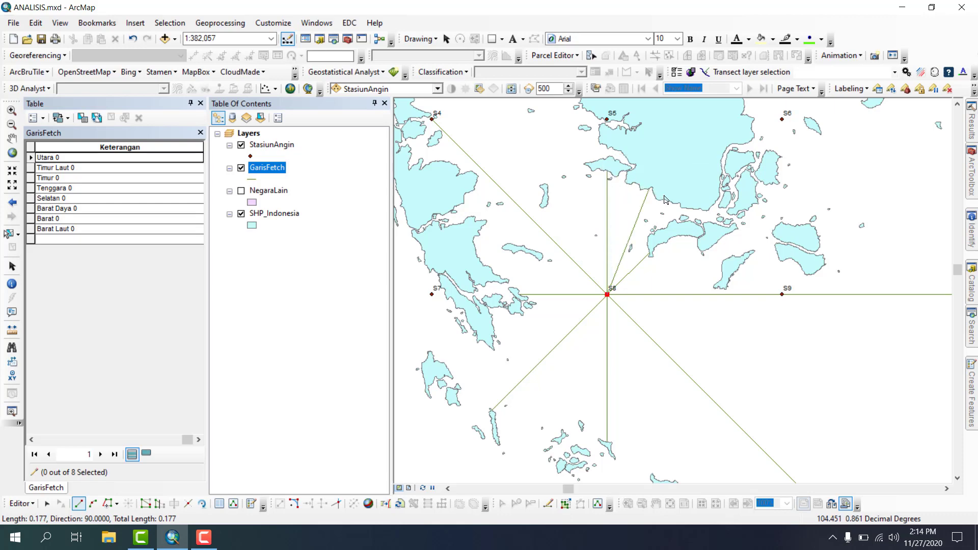
Step: Constrain the line from S8 to a direction of 85 degrees and finish it on the coast to the north
right_click(607, 173)
left_click(631, 195)
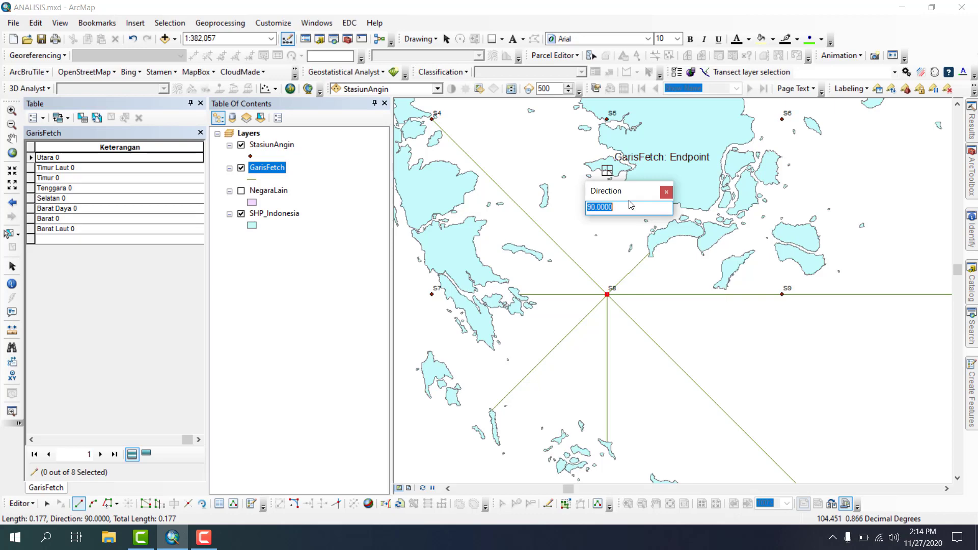
type("90")
key("Return")
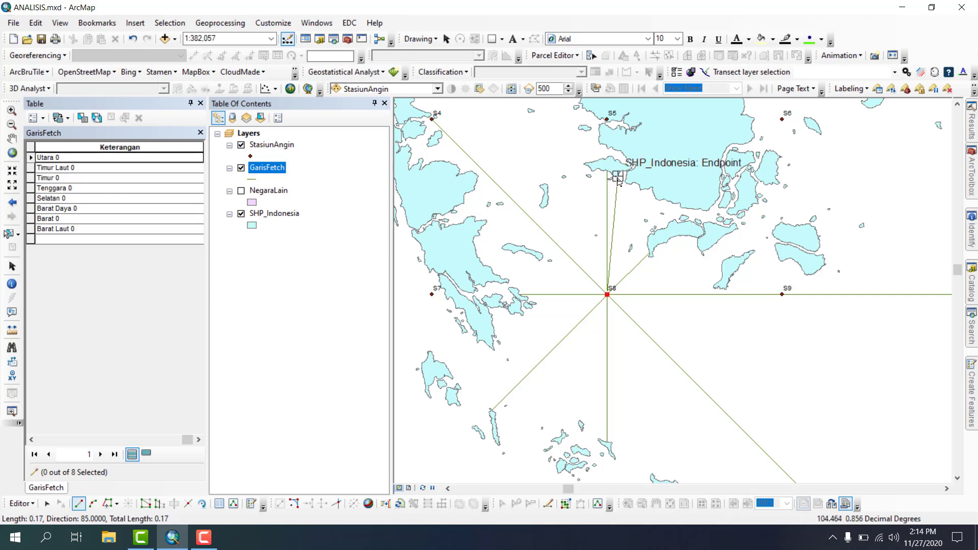
left_click(617, 177)
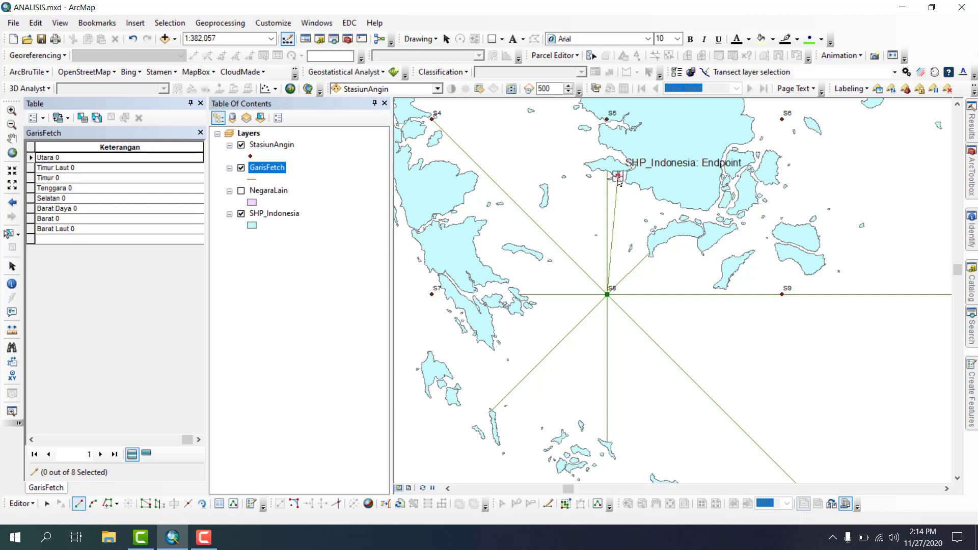
right_click(618, 178)
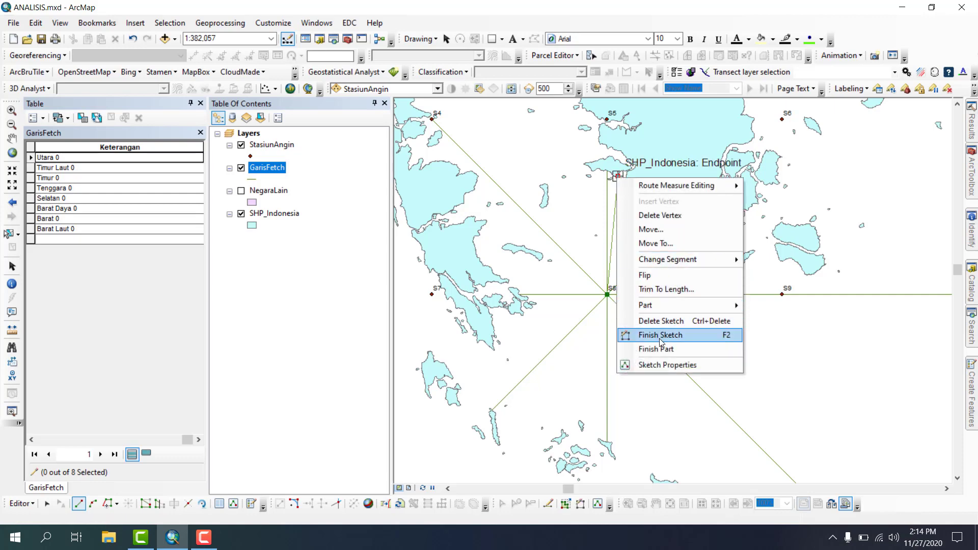
left_click(661, 338)
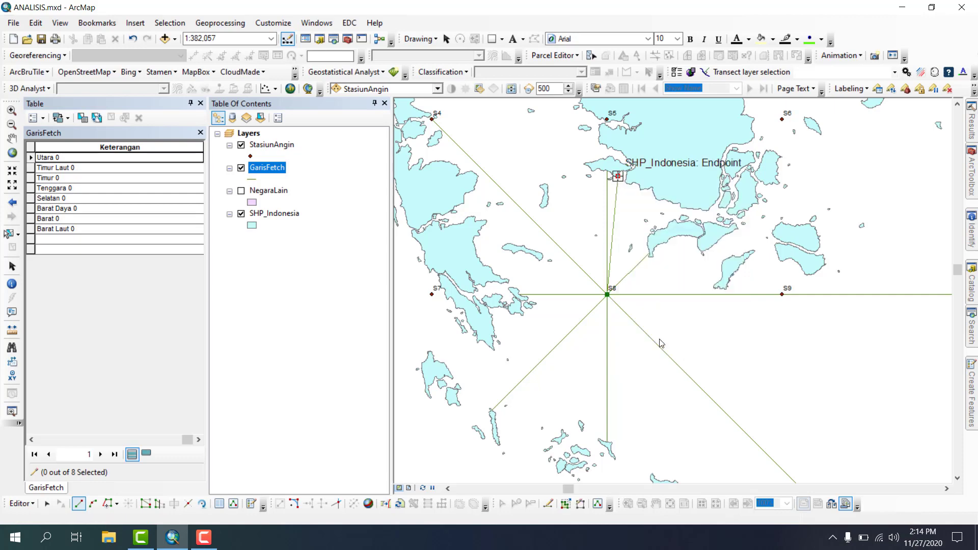
Step: Enter Utara 5 in the Keterangan field of the 85-degree fetch line and clear the selection
left_click(91, 241)
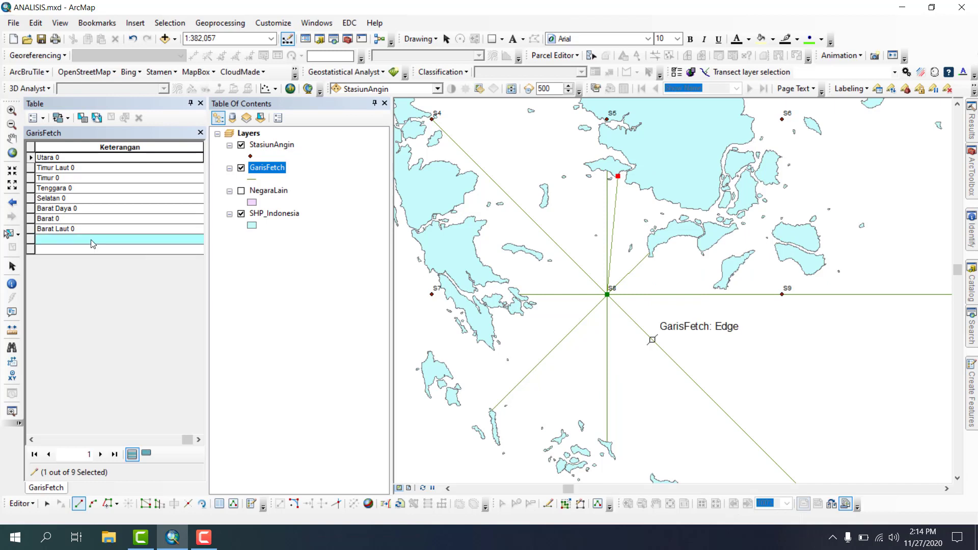
left_click(90, 241)
type("UU")
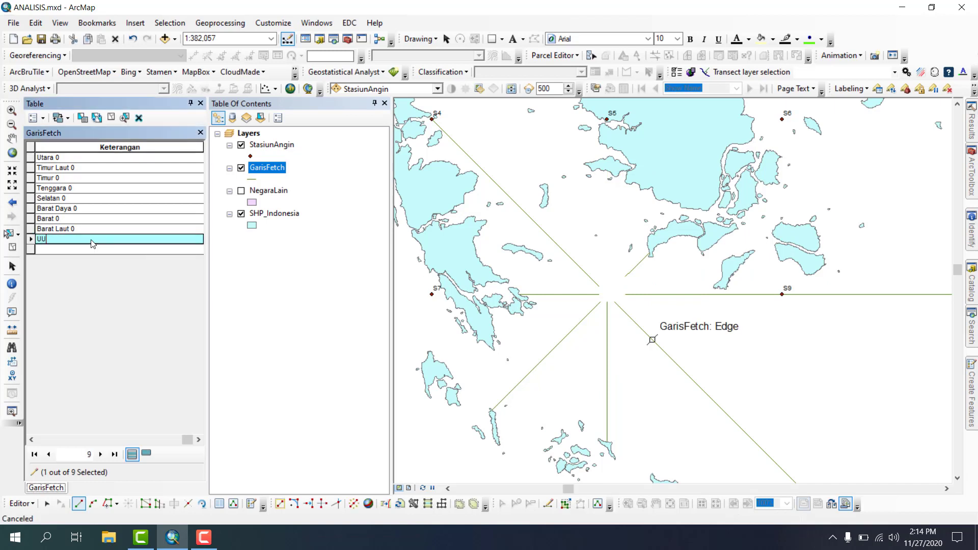
key("BackSpace")
type("tara 5")
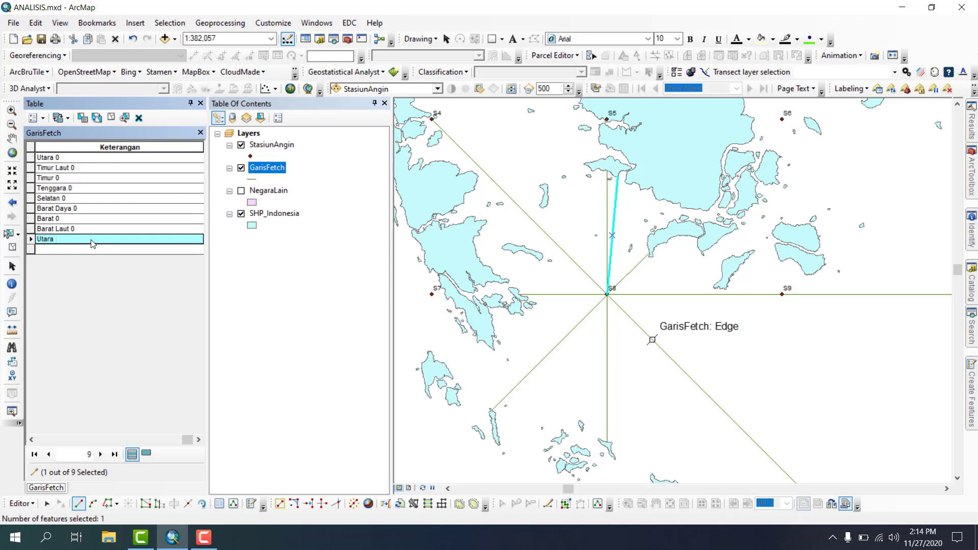
left_click(111, 117)
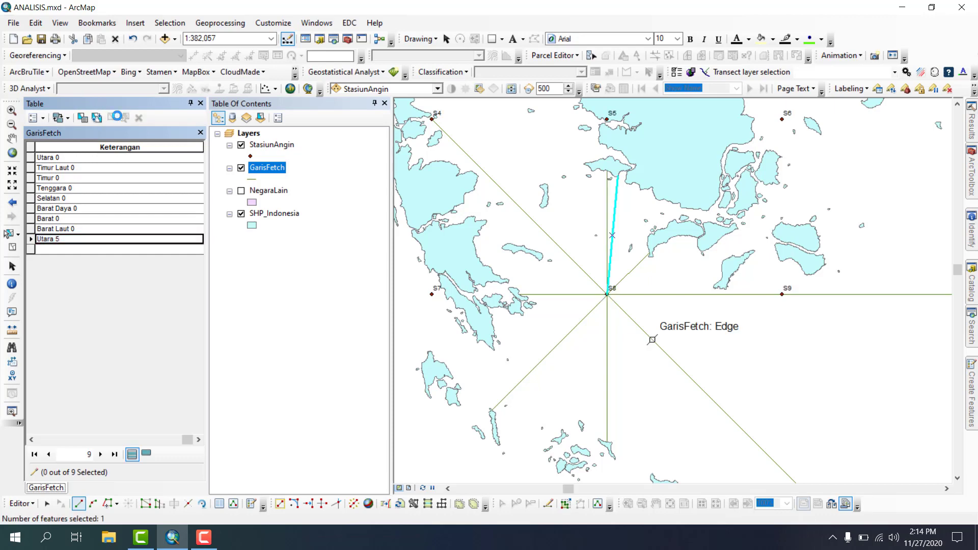
Step: Draw a GarisFetch line from station S8 at a direction of 80 degrees and finish it on the northern coast
left_click(608, 295)
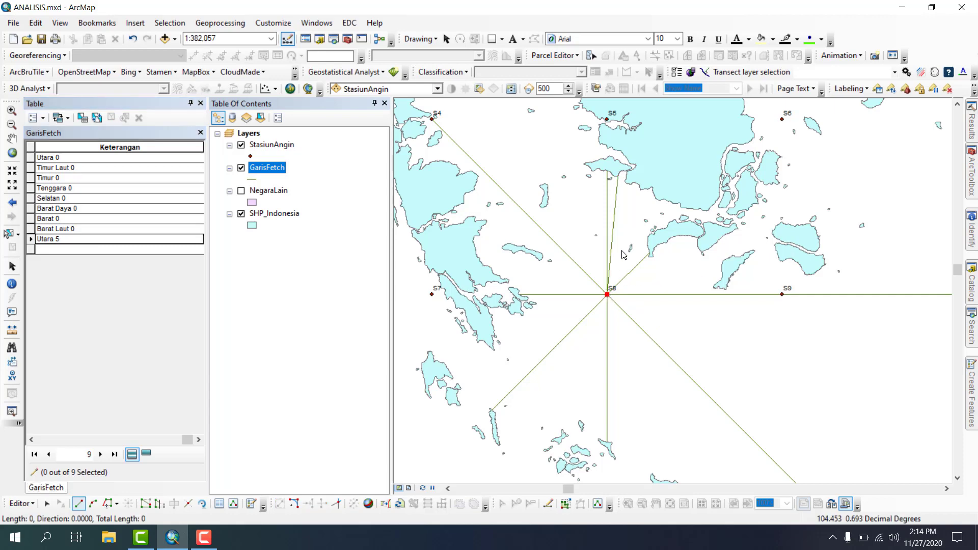
right_click(629, 218)
left_click(647, 245)
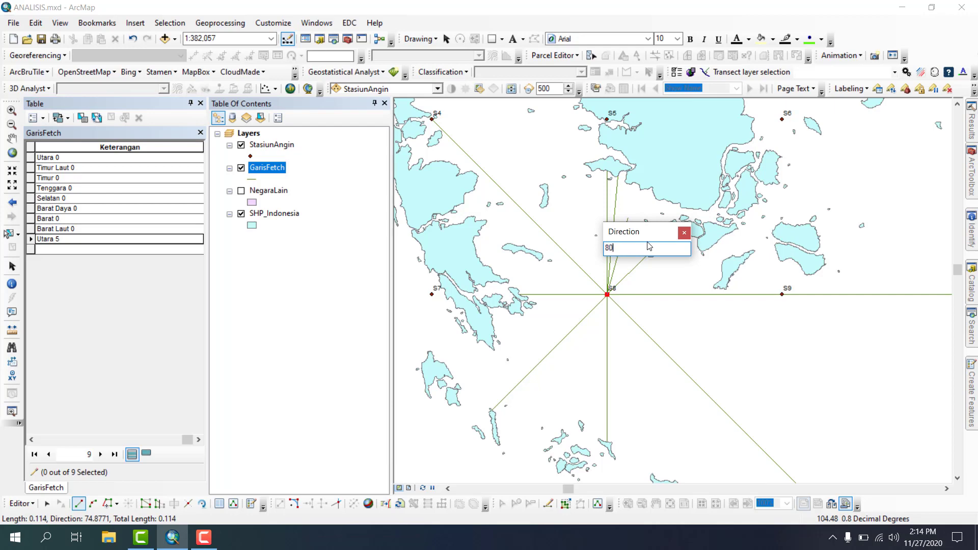
key("Return")
double_click(648, 245)
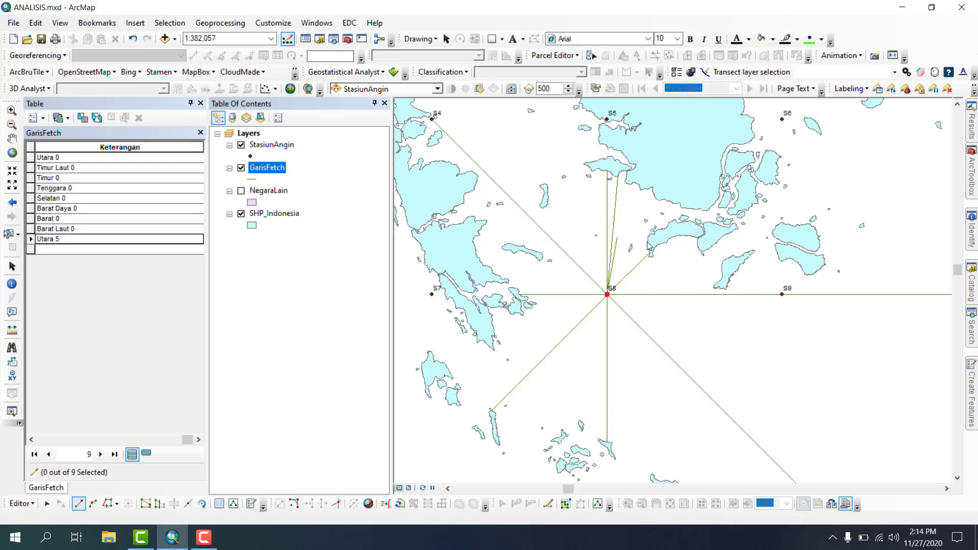
left_click(628, 185)
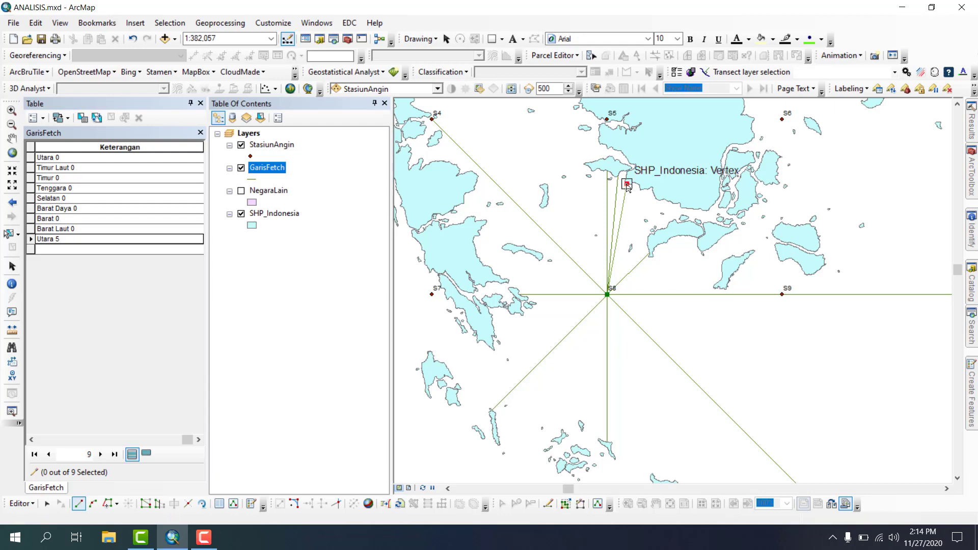
double_click(627, 184)
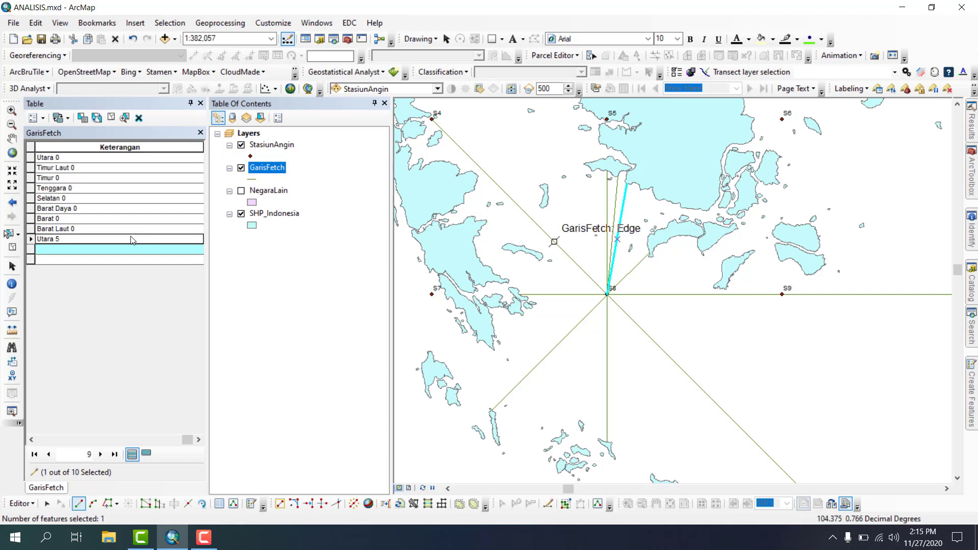
Step: Enter Utara 10 in the Keterangan field of the 80-degree fetch line
left_click(124, 250)
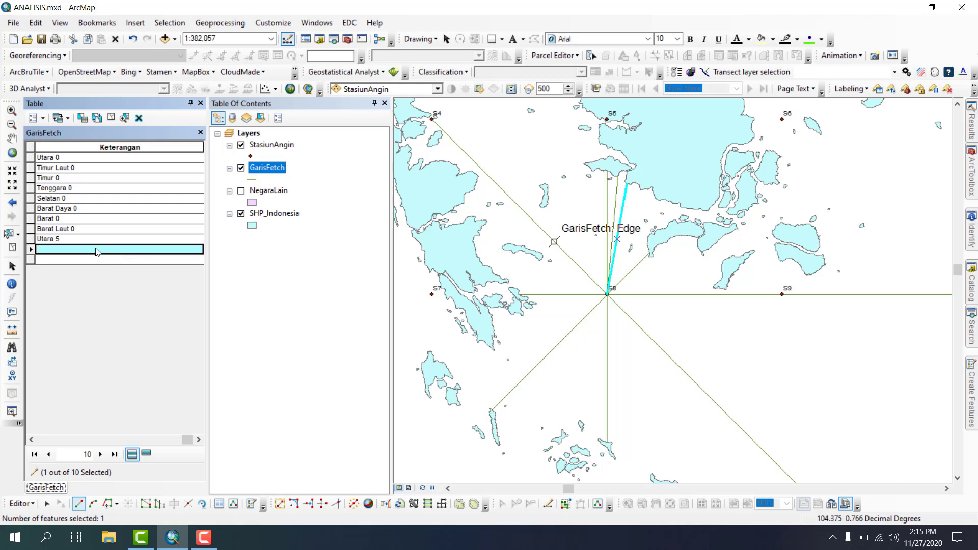
type("Utara 10")
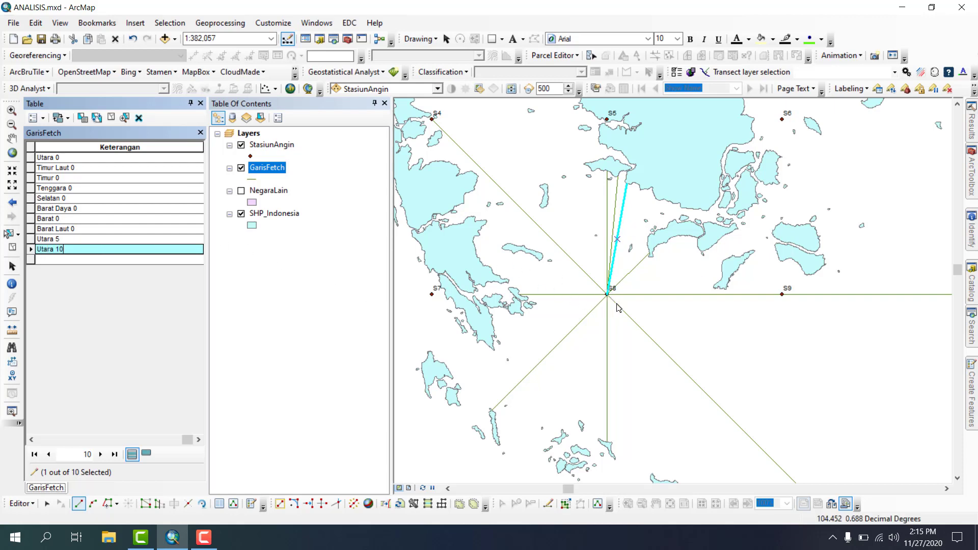
Step: Draw a GarisFetch line from station S8 at a direction of 75 degrees to the northern coast and enter Utara 15 in its Keterangan field
left_click(607, 295)
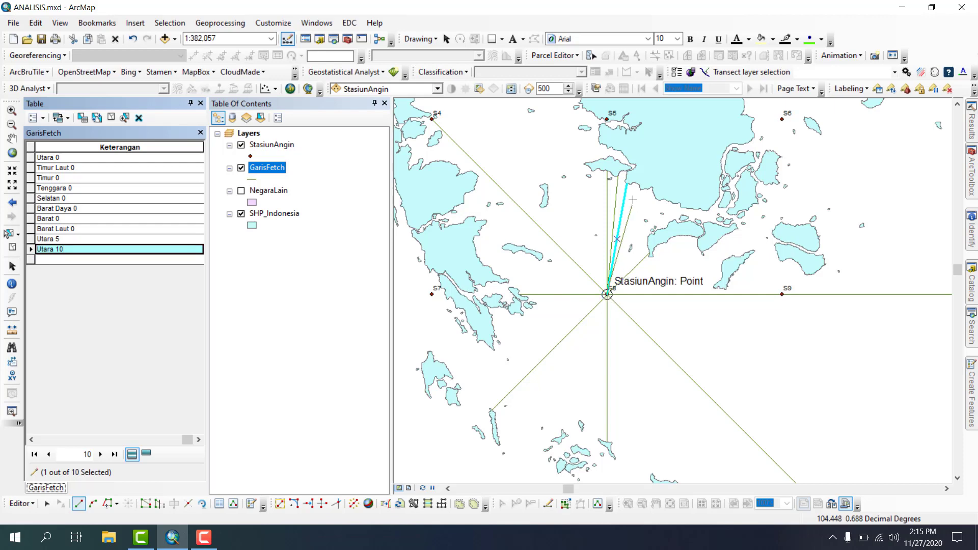
left_click(632, 201)
right_click(641, 212)
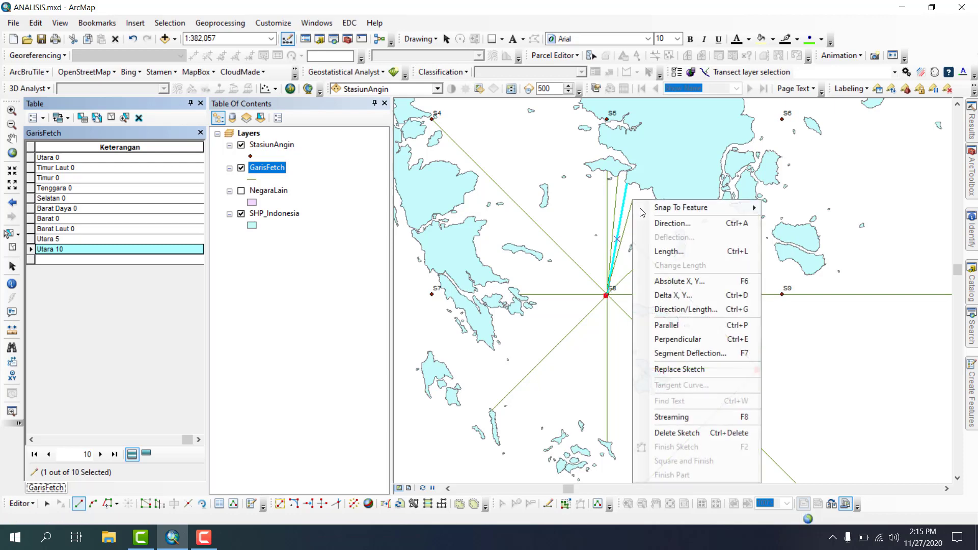
left_click(650, 222)
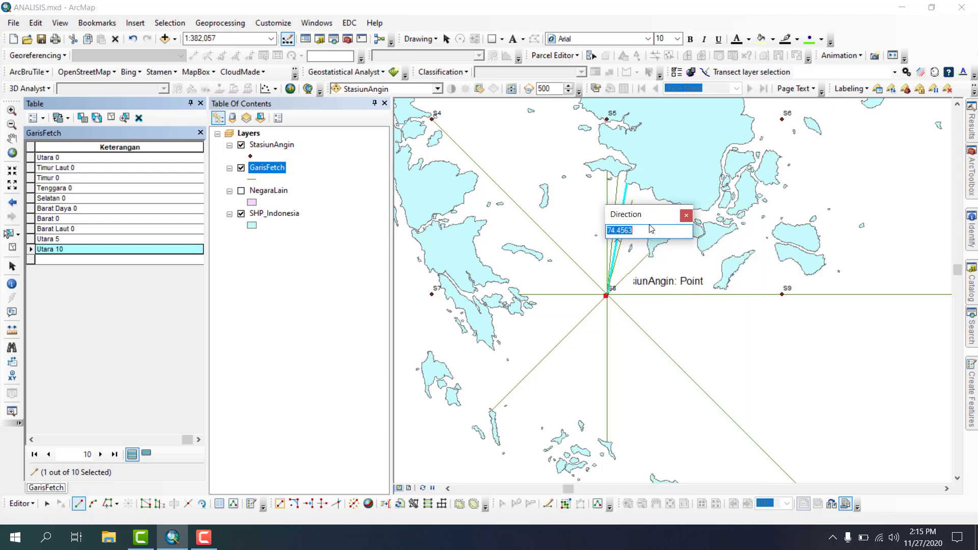
type("75")
key("Return")
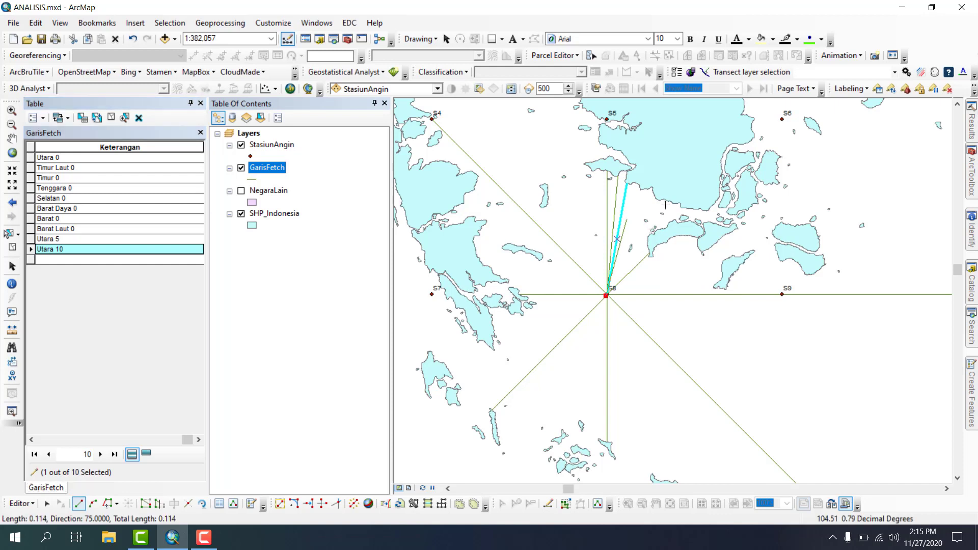
left_click(641, 188)
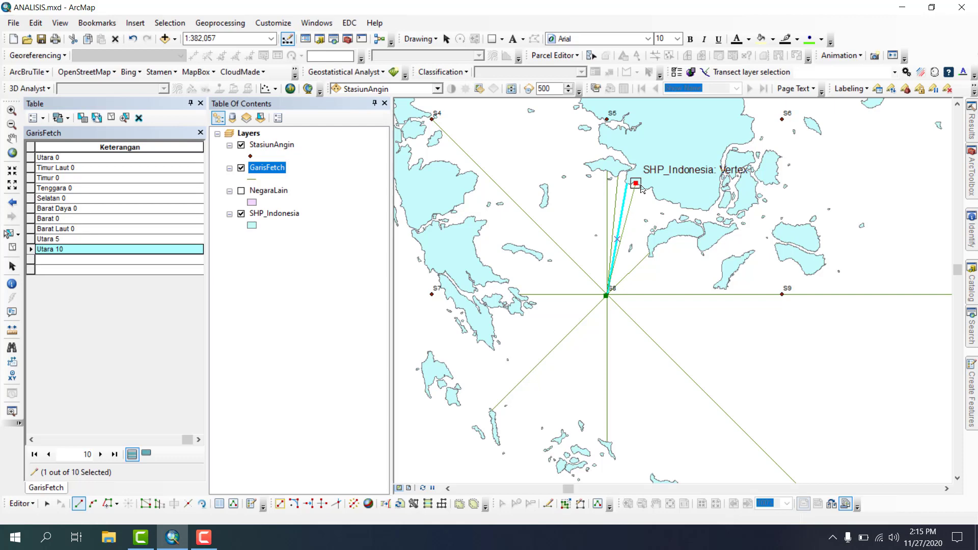
left_click(122, 263)
type("Utara 15")
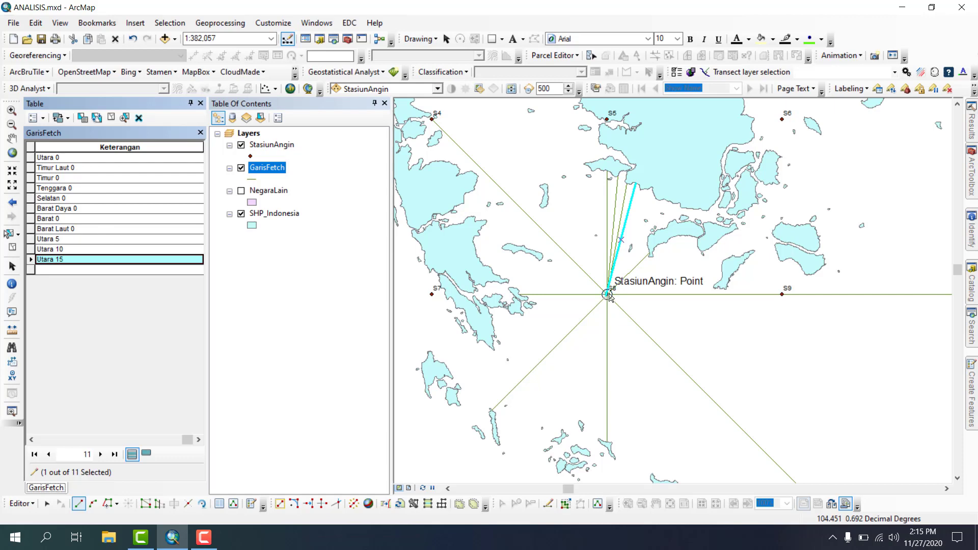
Step: Draw a GarisFetch line from station S8 at a direction of 70 degrees and finish it on the northern coast
right_click(647, 228)
left_click(665, 250)
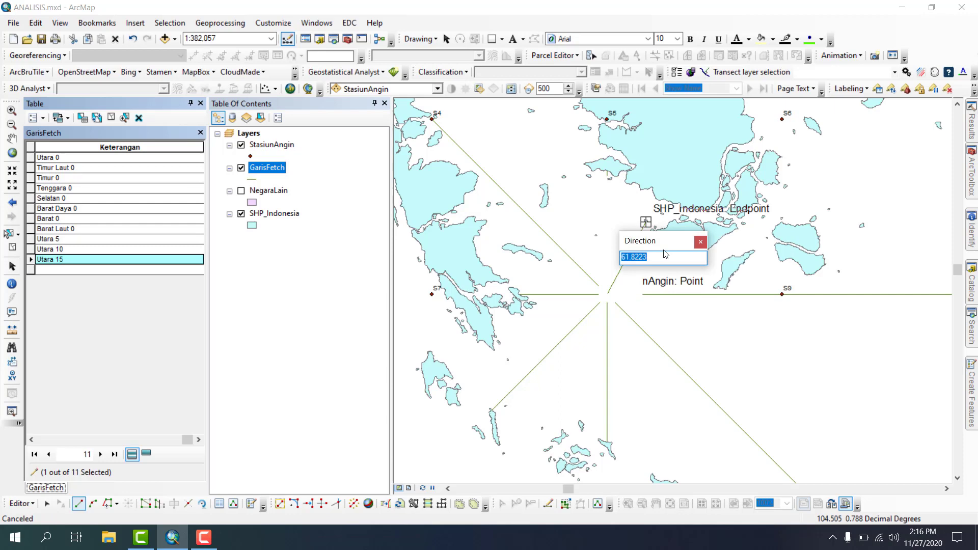
type("70")
key("Return")
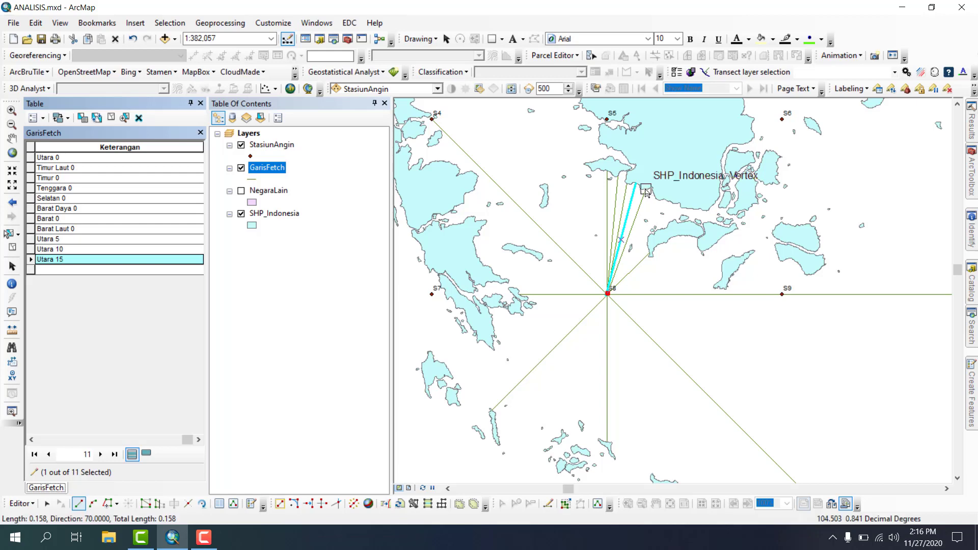
left_click(645, 190)
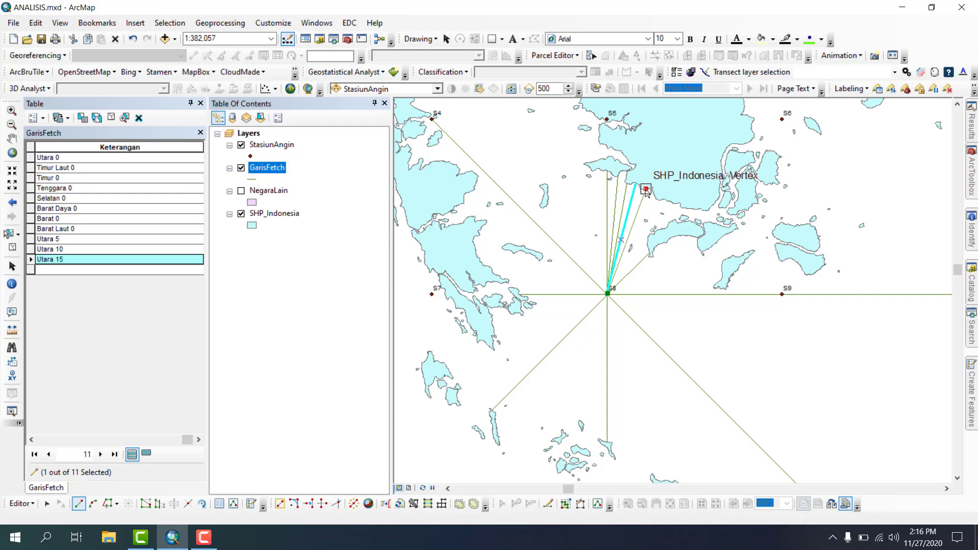
double_click(645, 191)
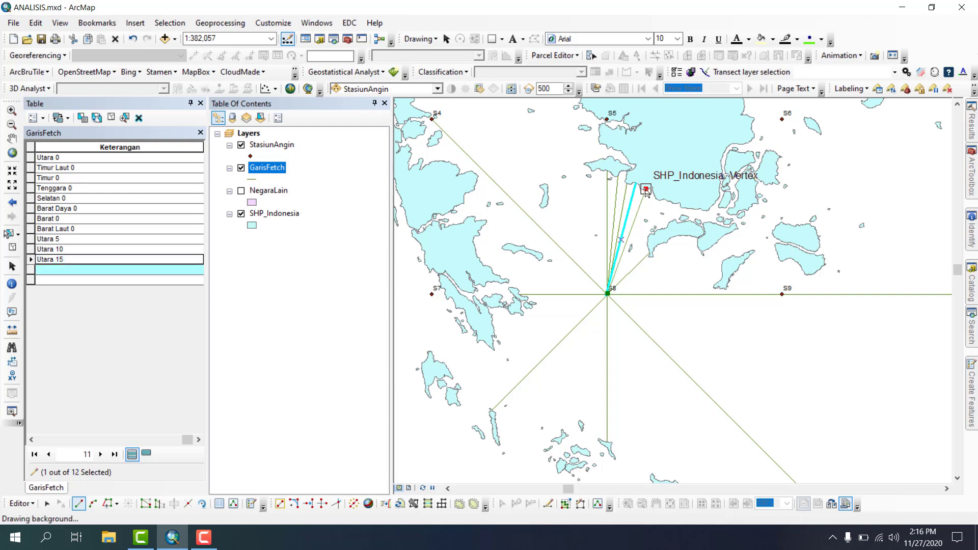
Step: Enter Utara 20 in the Keterangan field of the 70-degree fetch line and clear the selection
left_click(112, 271)
type("Utara 20")
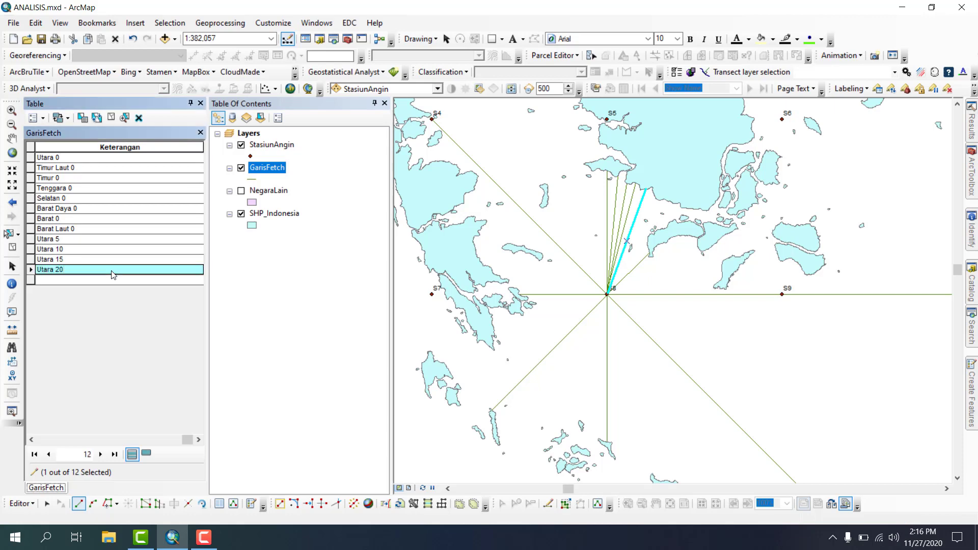
left_click(111, 118)
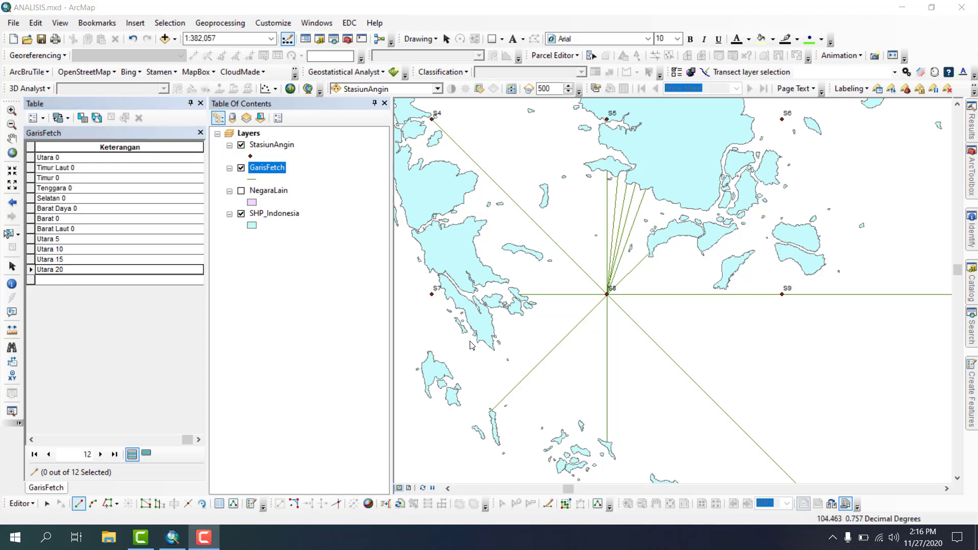
Step: Draw a GarisFetch line from station S8 at 95 degrees to the island coast on the north and enter Utara -5 in its Keterangan field
left_click(607, 296)
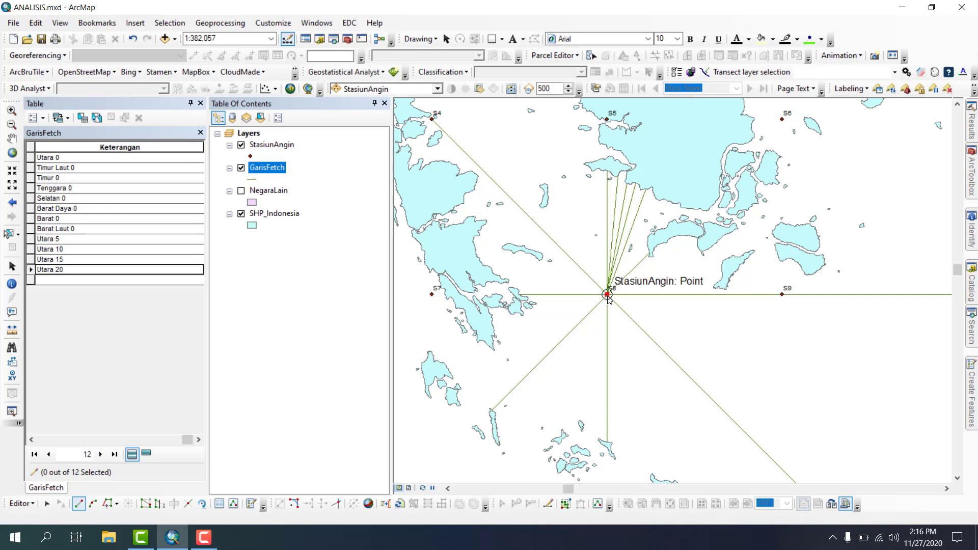
right_click(608, 196)
left_click(622, 217)
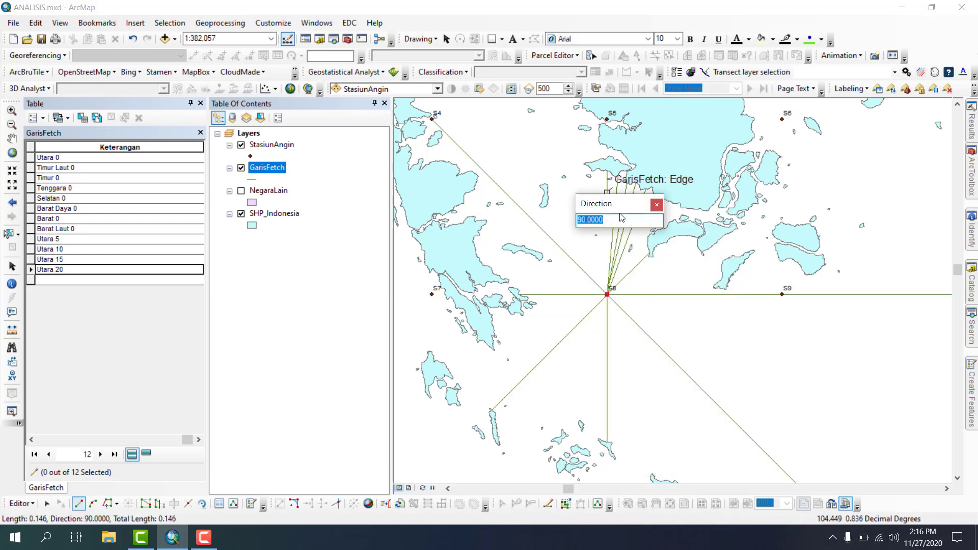
type("95")
key("Return")
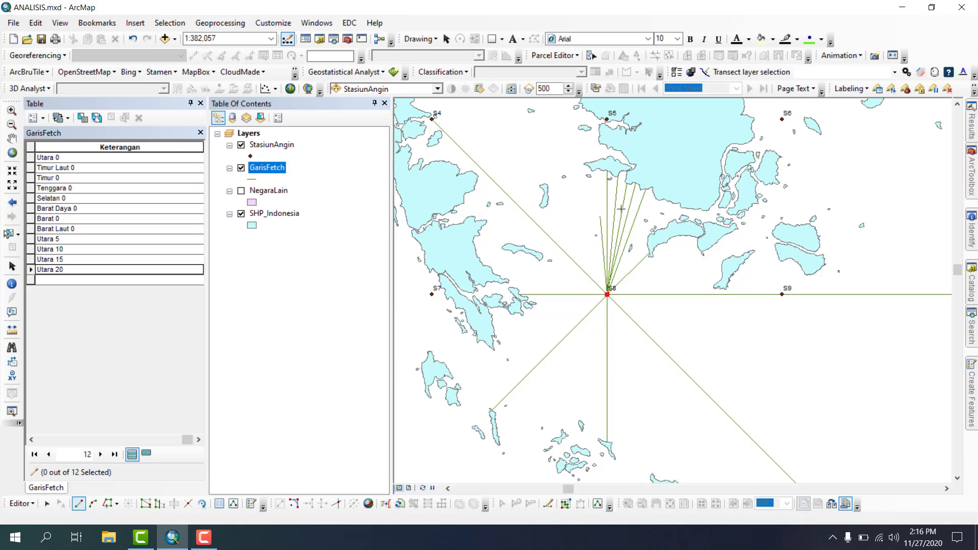
left_click(596, 169)
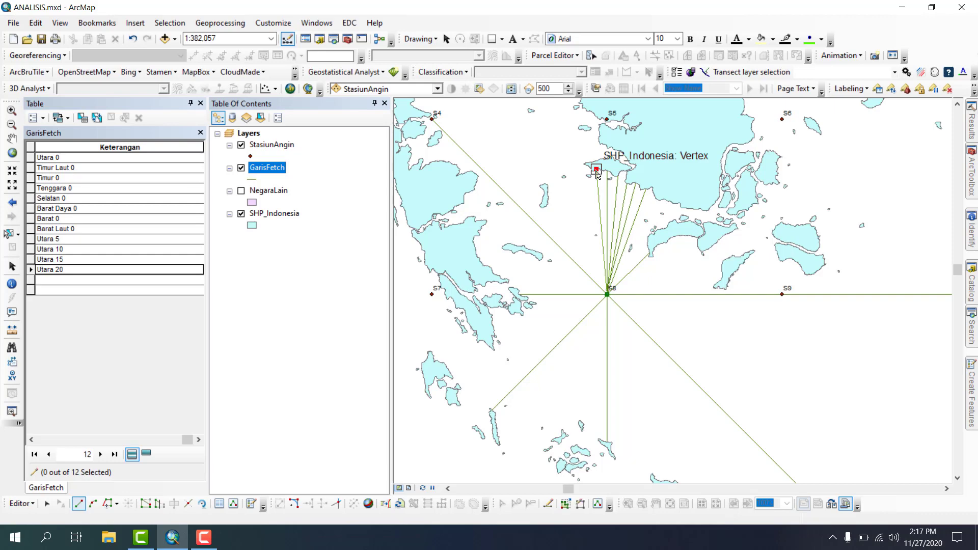
left_click(118, 281)
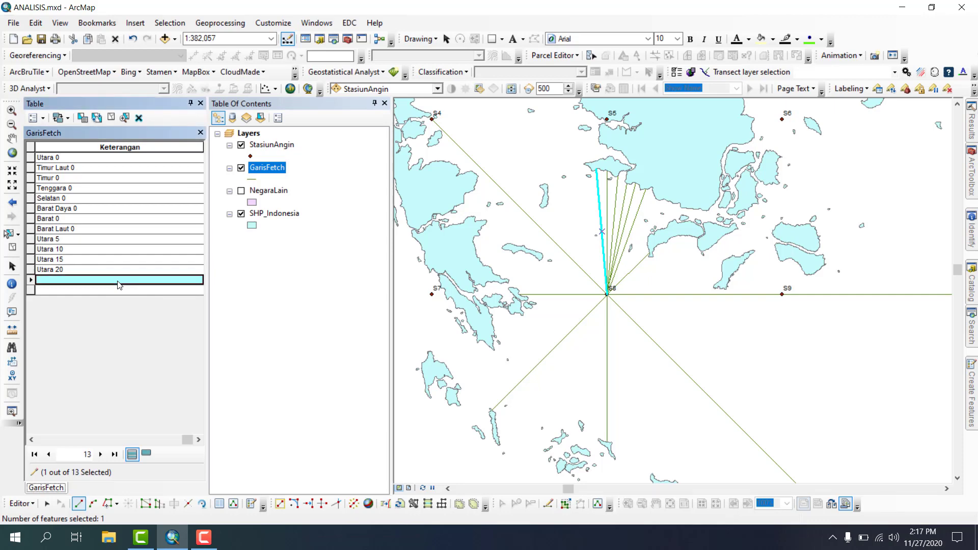
type("Utara -5")
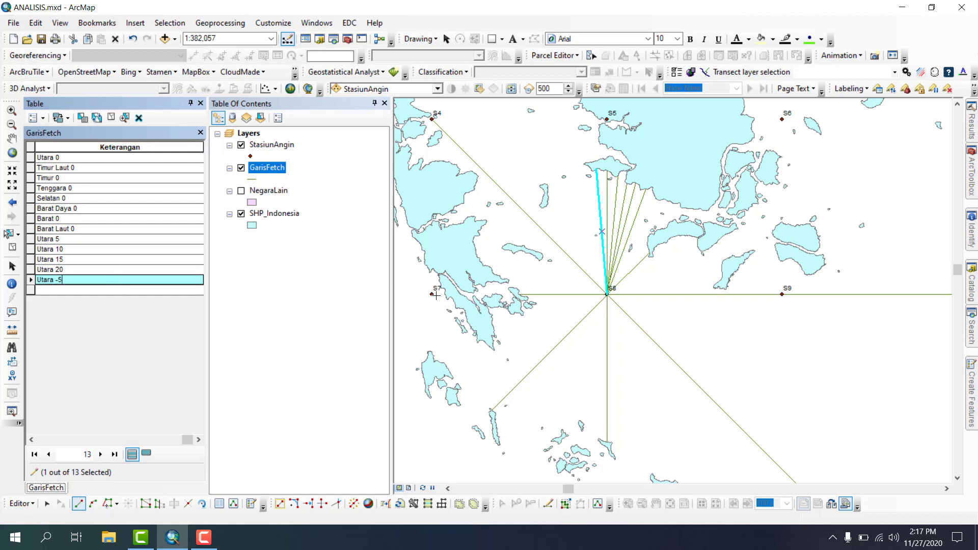
Step: Draw a GarisFetch line from station S8 at a direction of 100 degrees and finish it on the small islet north of the station
left_click(606, 295)
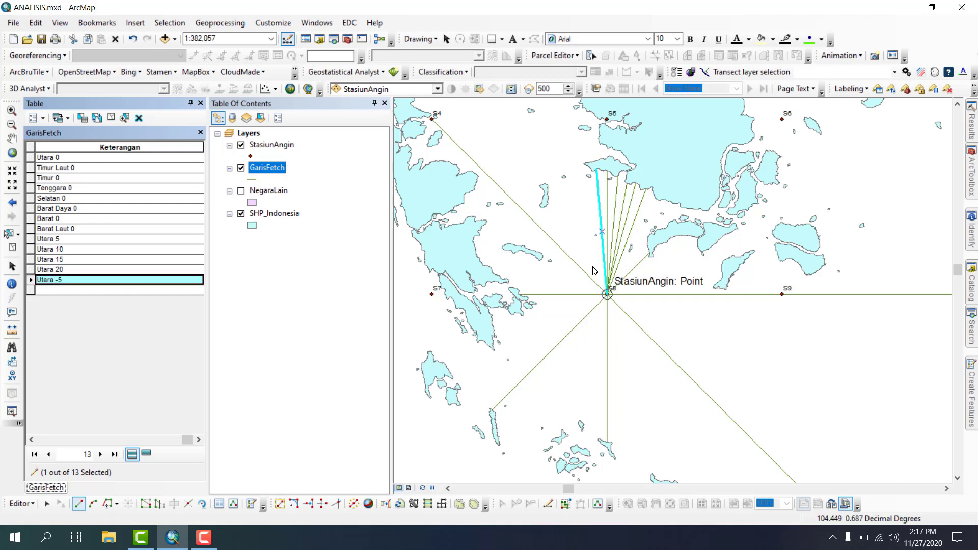
right_click(594, 237)
left_click(605, 263)
type("1")
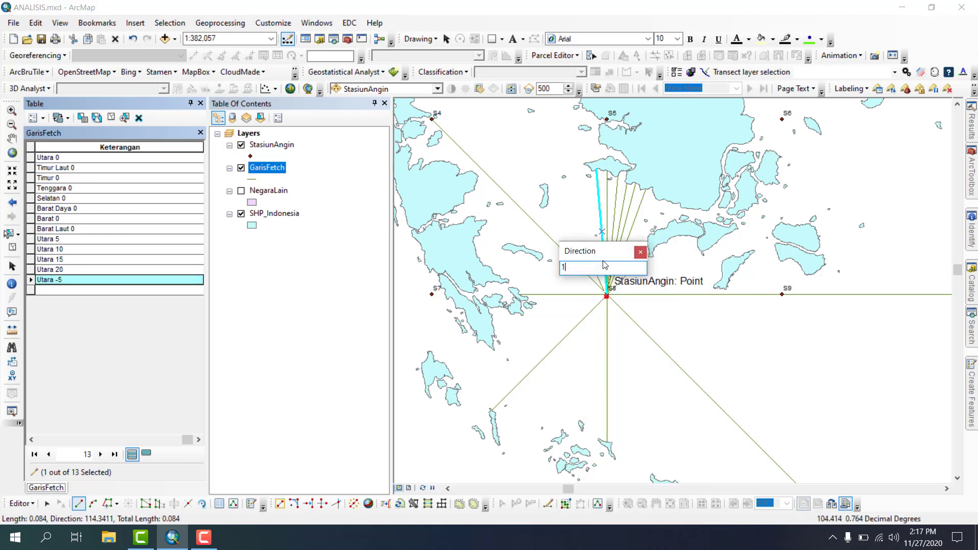
type("00")
key("Return")
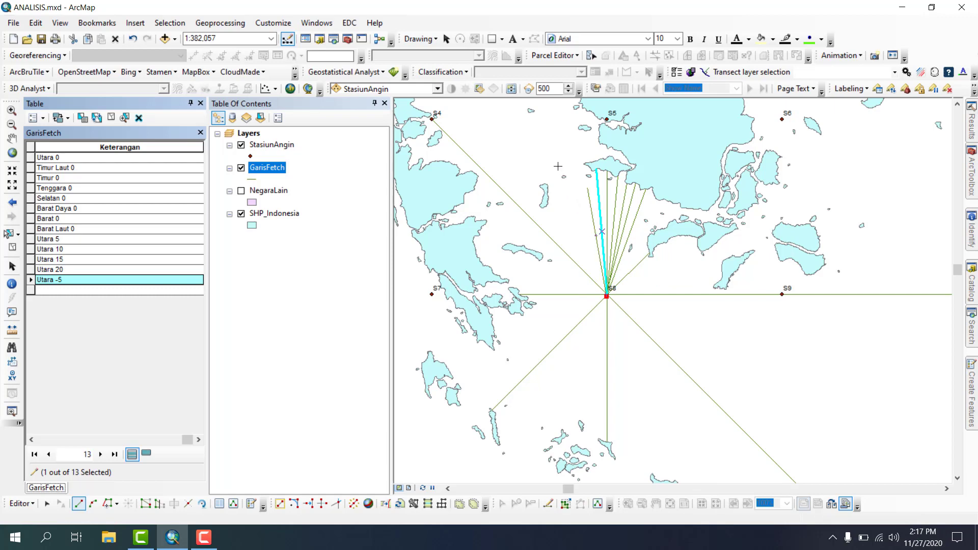
left_click(597, 237)
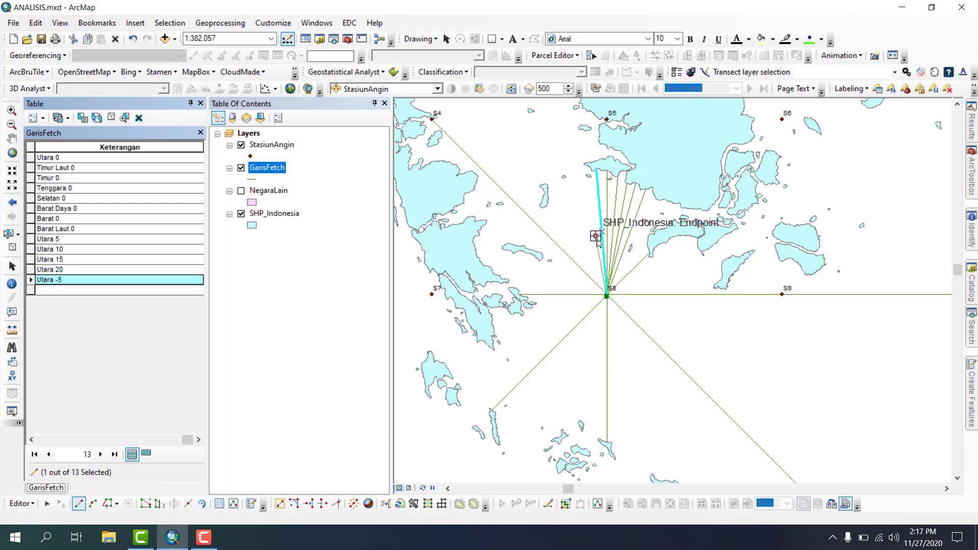
double_click(598, 239)
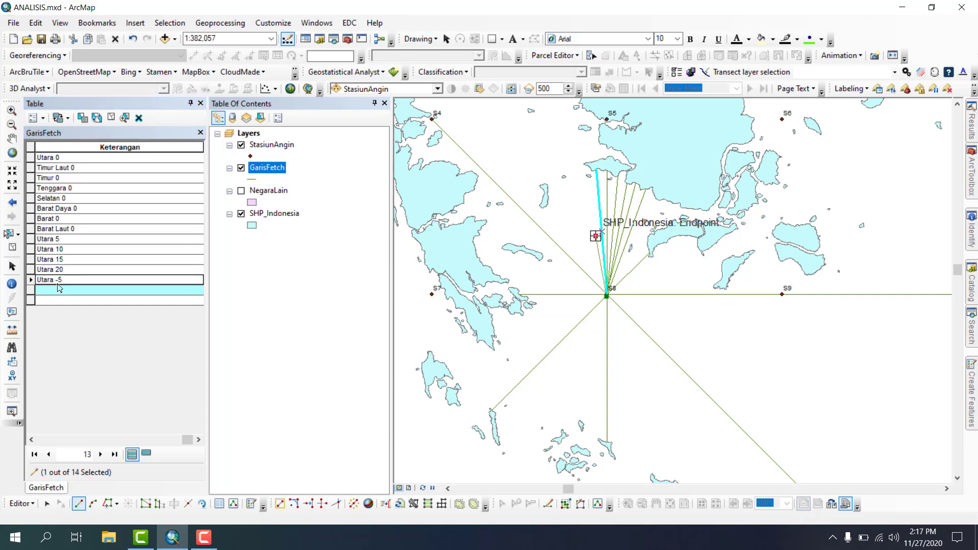
Step: Enter Utara -10 in the Keterangan field of the 100-degree fetch line
left_click(79, 294)
type("U")
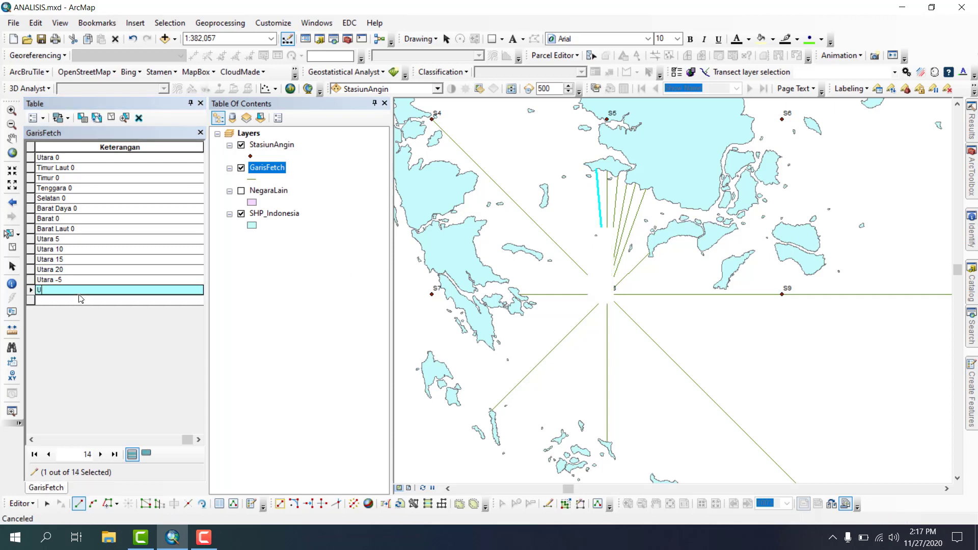
type("tara -10")
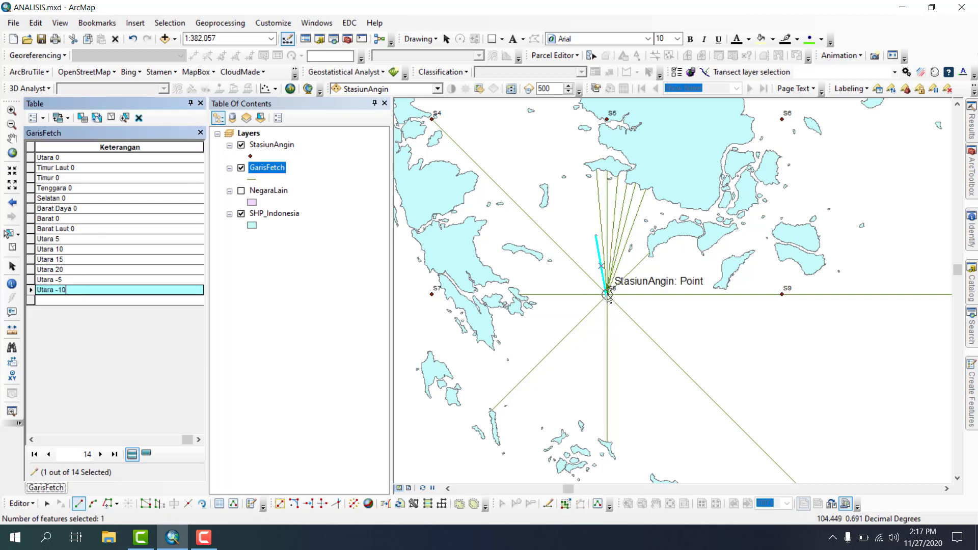
key("Return")
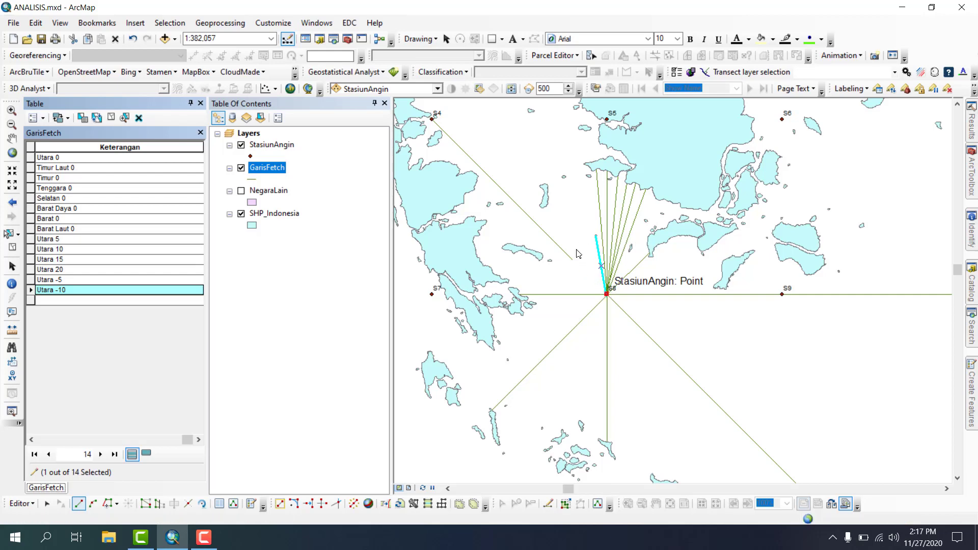
Step: Constrain the new line from S8 to a direction of 105 degrees and finish it on the large landmass coast northwest of S5
right_click(565, 238)
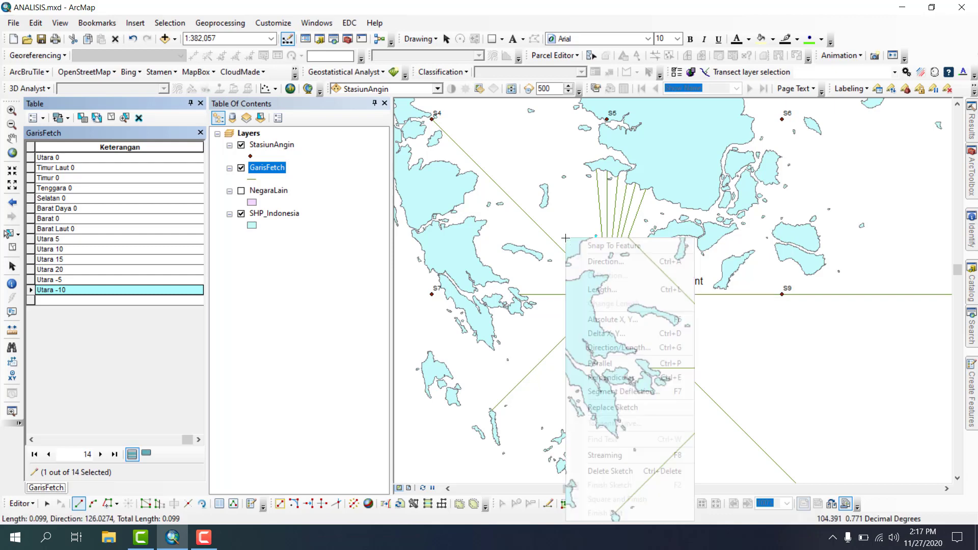
left_click(582, 257)
type("105")
key("Return")
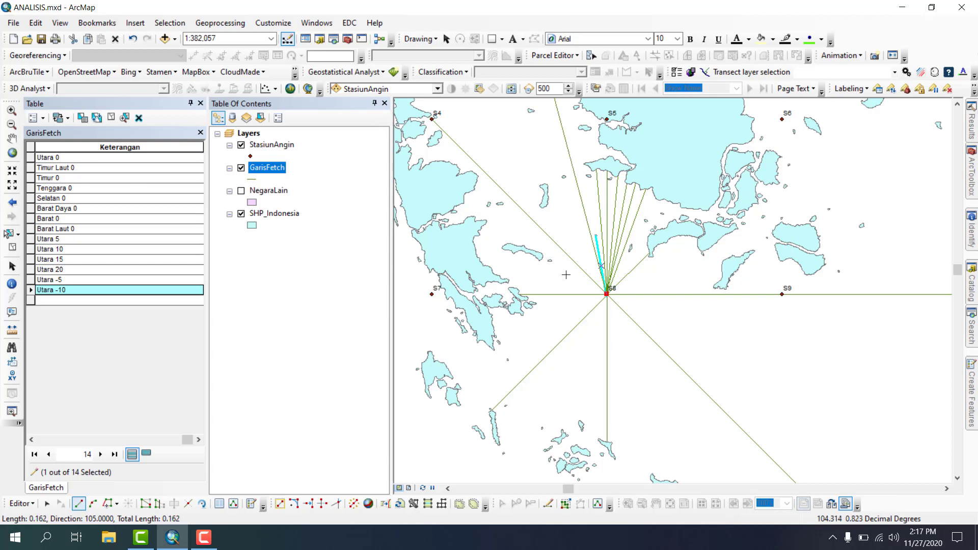
scroll(618, 345, "down", 2)
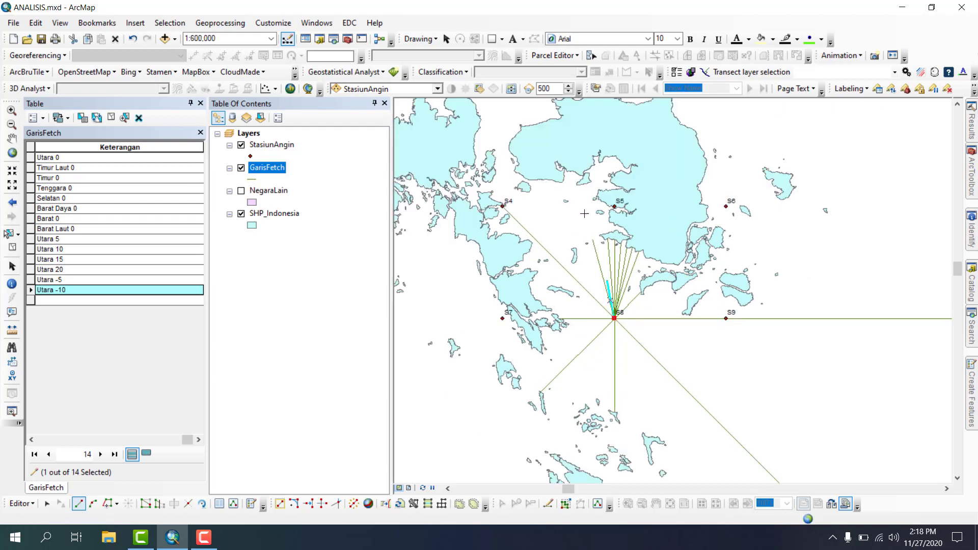
left_click(579, 187)
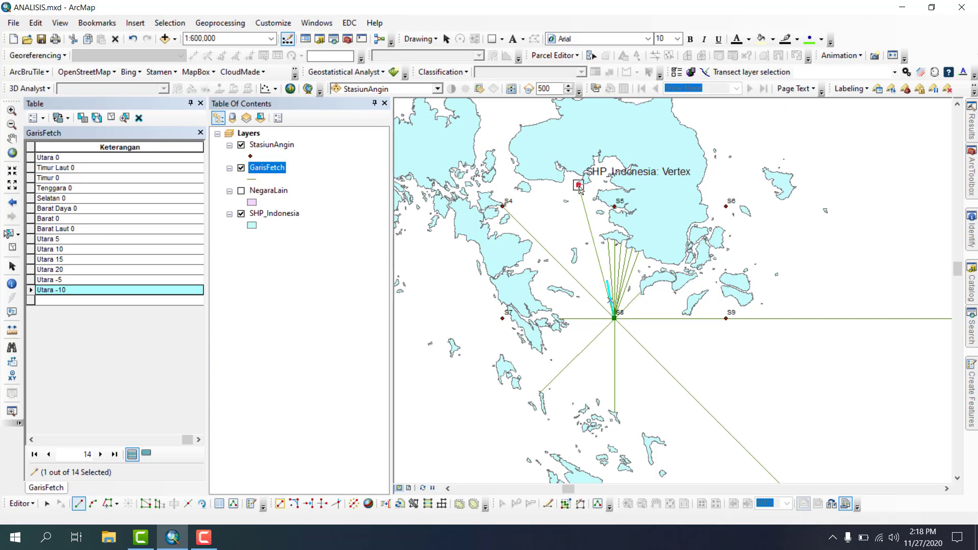
Step: Enter Utara -15 in the Keterangan field of the 105-degree fetch line and clear the selection
left_click(65, 301)
type("Utara")
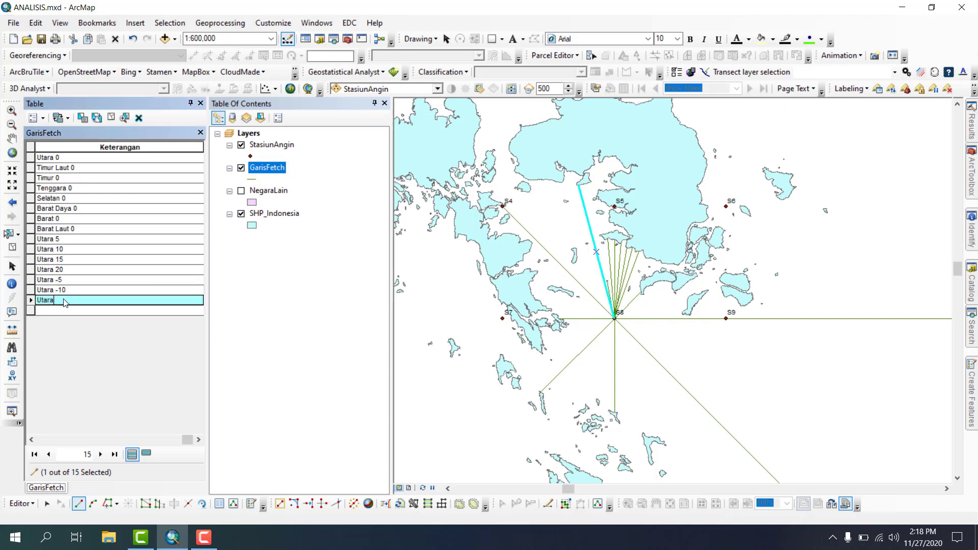
type(" -15")
left_click(111, 127)
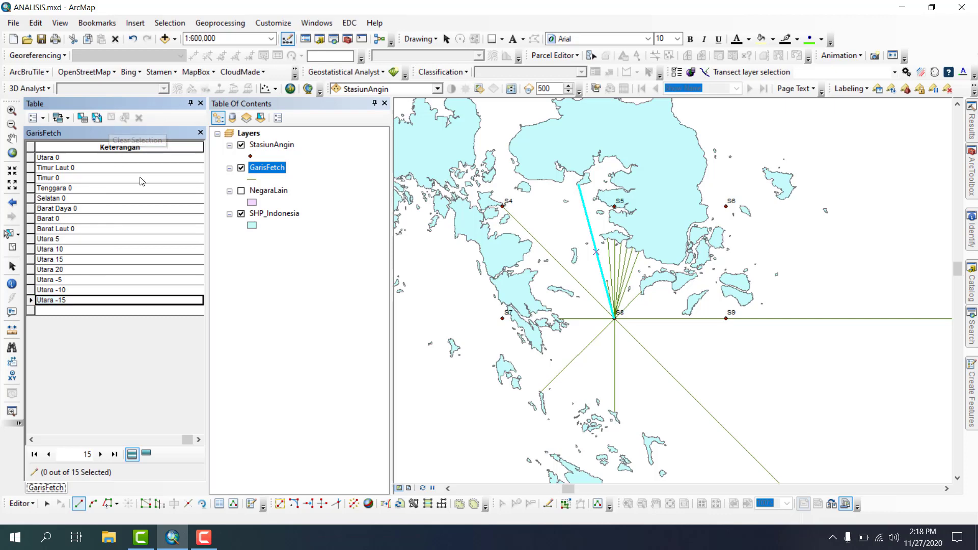
Step: Delete the Utara -5, Utara -10 and Utara -15 fetch lines from GarisFetch
left_click(12, 138)
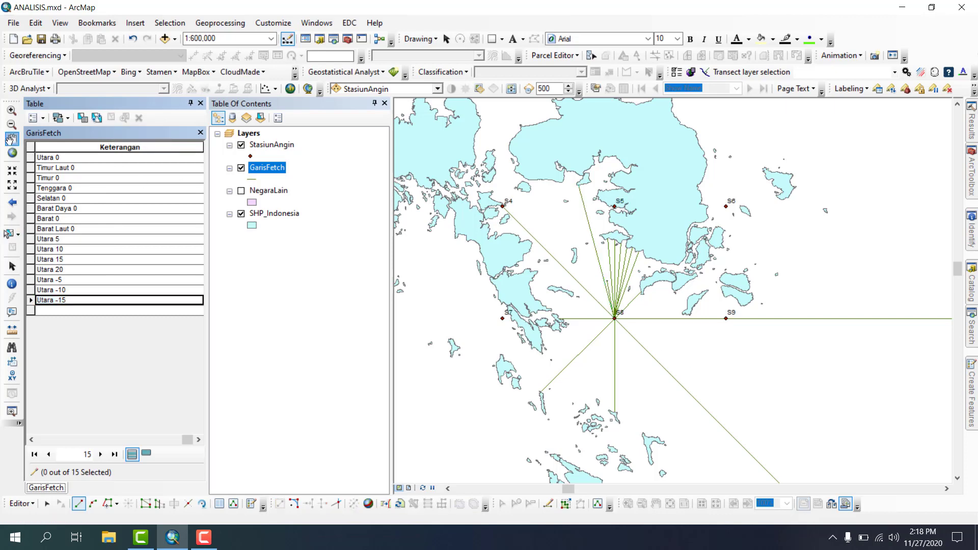
scroll(685, 328, "down", 5)
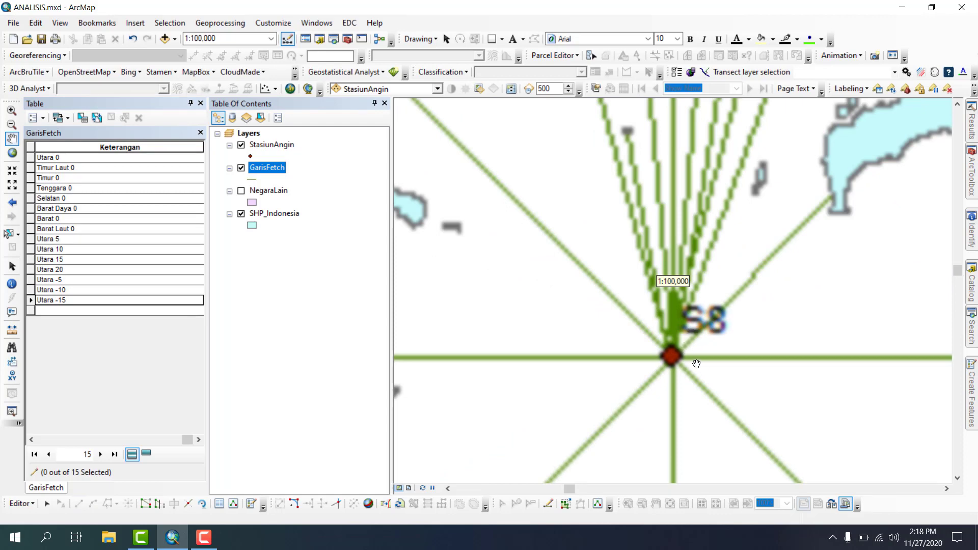
left_click_drag(689, 369, 654, 346)
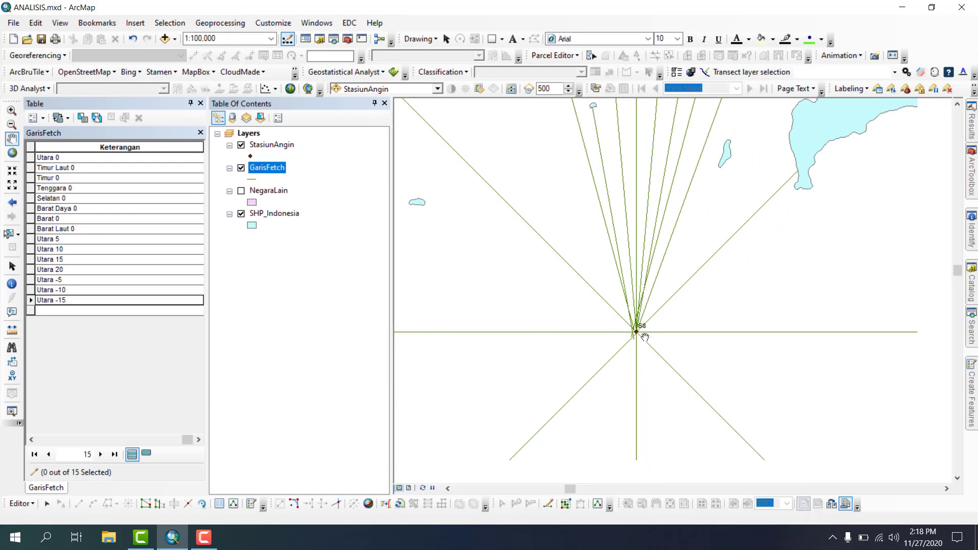
scroll(645, 337, "up", 5)
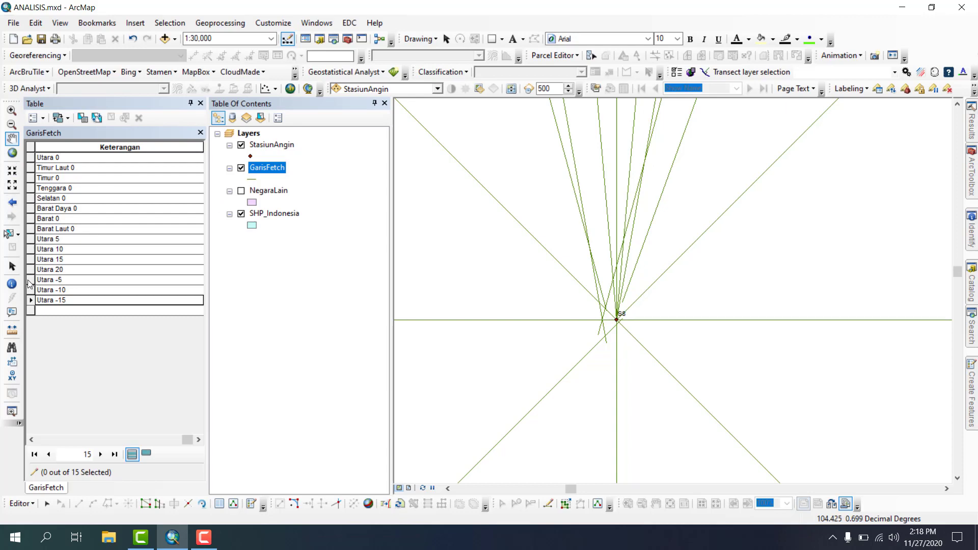
left_click(31, 300)
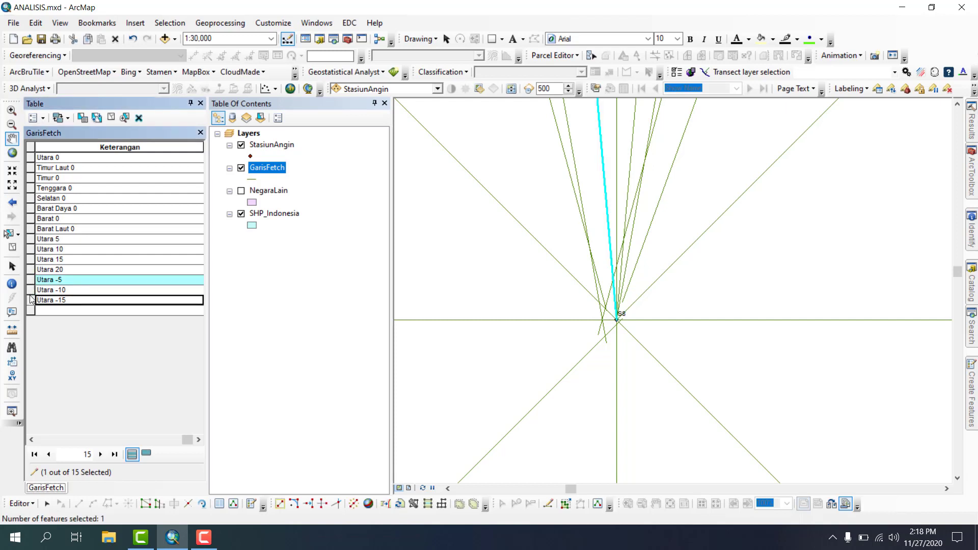
left_click_drag(31, 300, 31, 280)
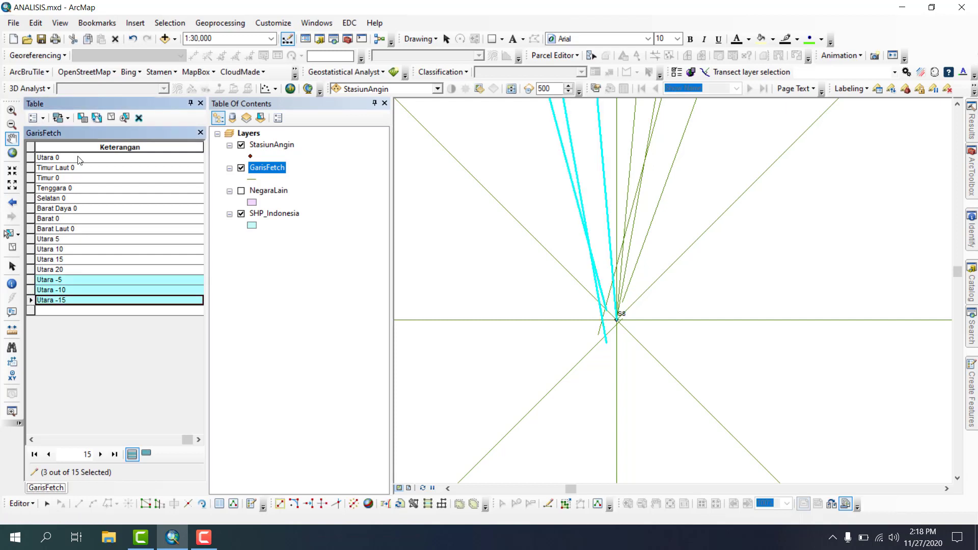
left_click(139, 118)
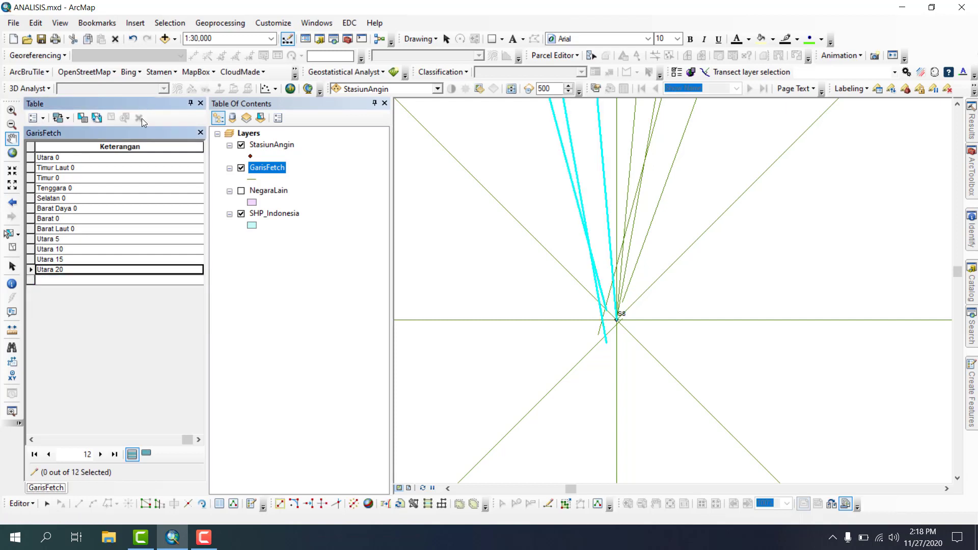
Step: Delete the Utara 5, Utara 10, Utara 15 and Utara 20 fetch lines from GarisFetch
left_click(30, 238)
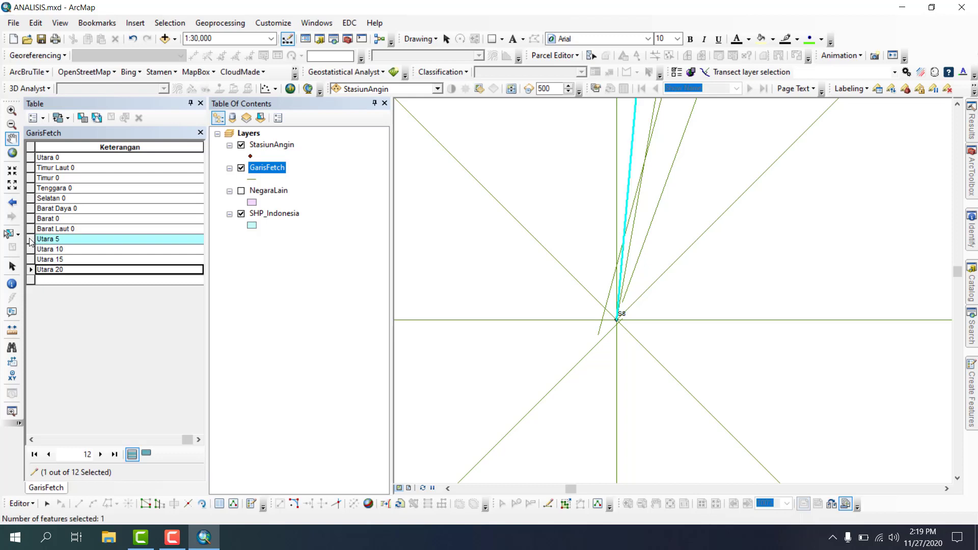
left_click(30, 269, "shift")
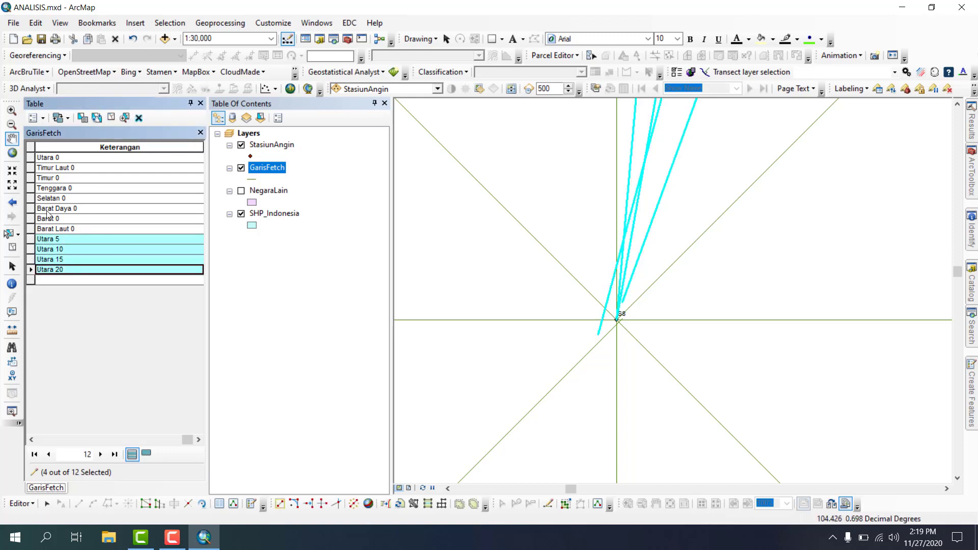
left_click(139, 120)
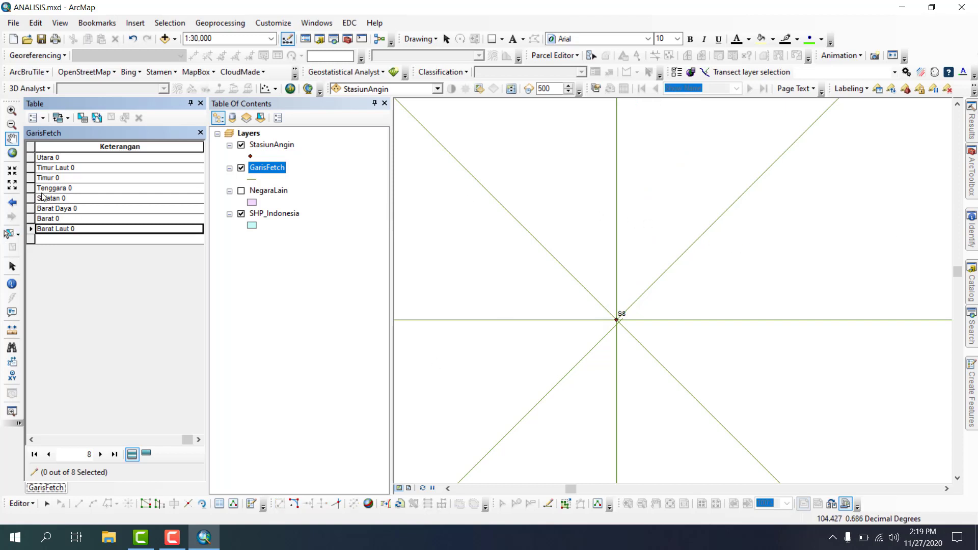
Step: Select the Barat Daya 0 fetch line southwest of S8 on the map and delete it
left_click(8, 234)
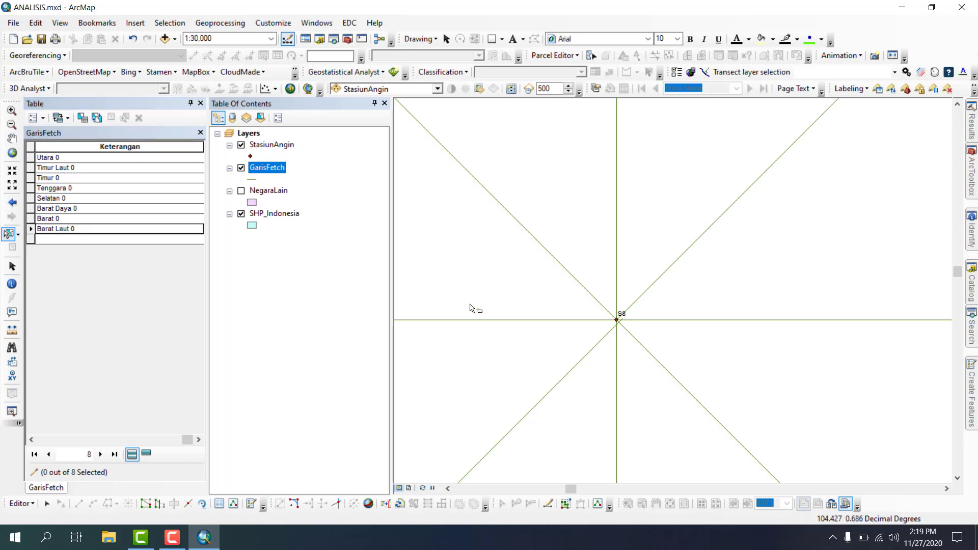
left_click(563, 383)
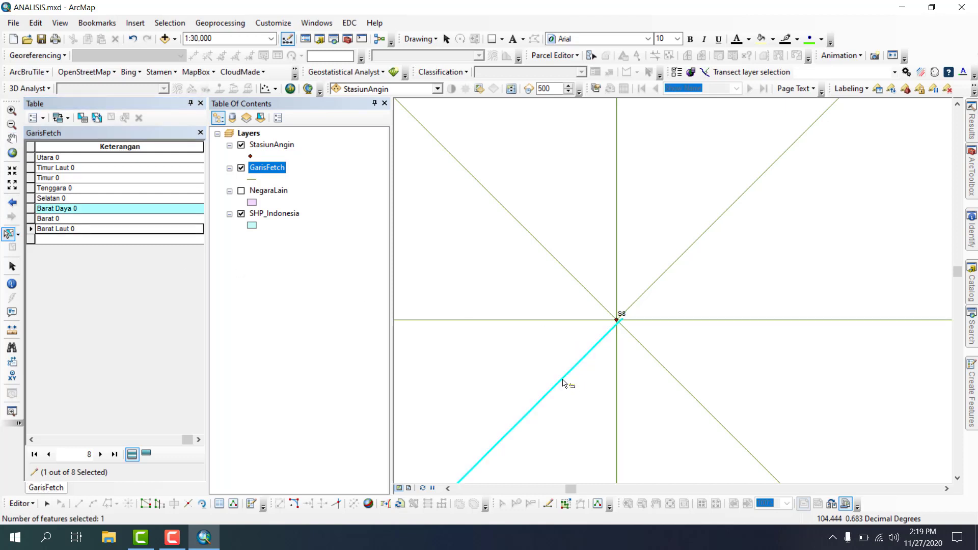
left_click(142, 119)
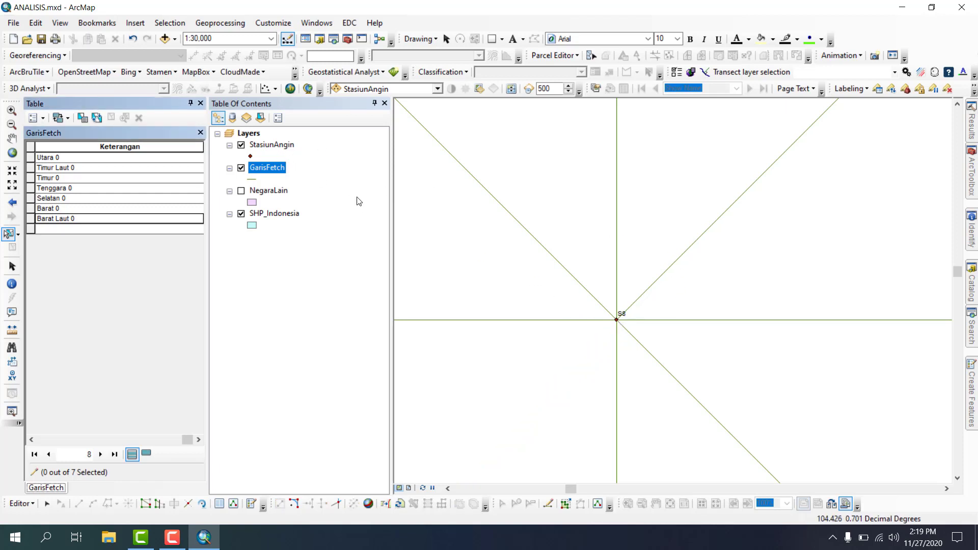
Step: Draw a direction-constrained GarisFetch line from station S8 southwest to the northern tip of the narrow island
right_click(290, 147)
left_click(326, 219)
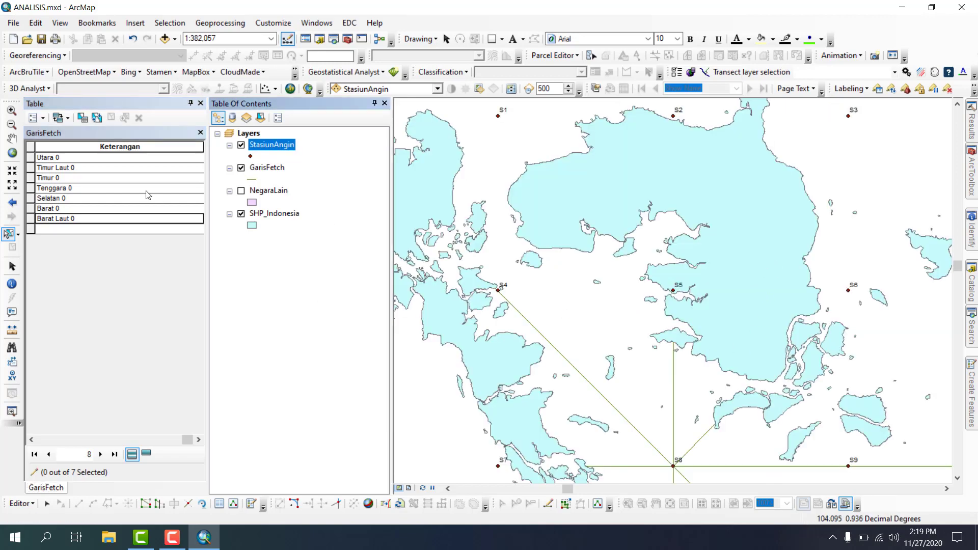
left_click(11, 138)
left_click_drag(663, 307, 628, 141)
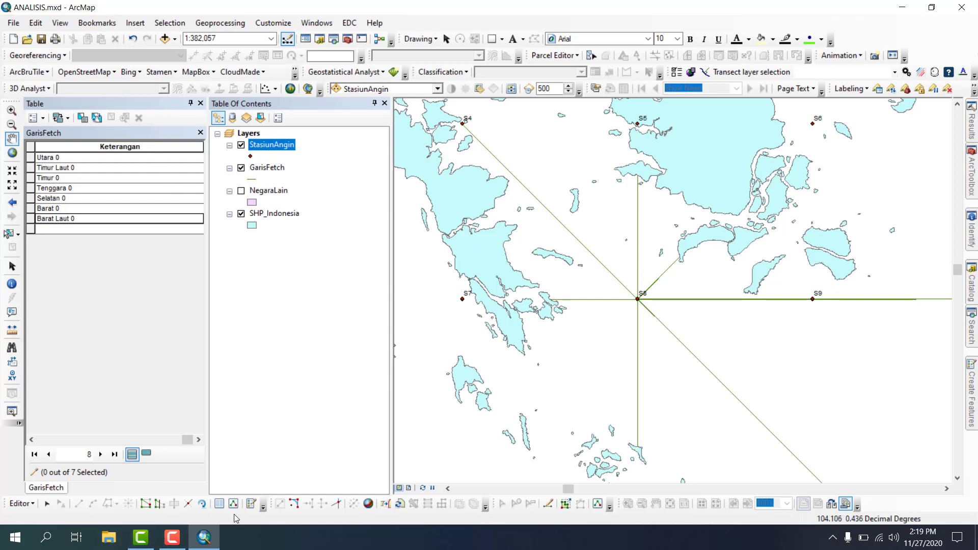
left_click(251, 504)
left_click(822, 146)
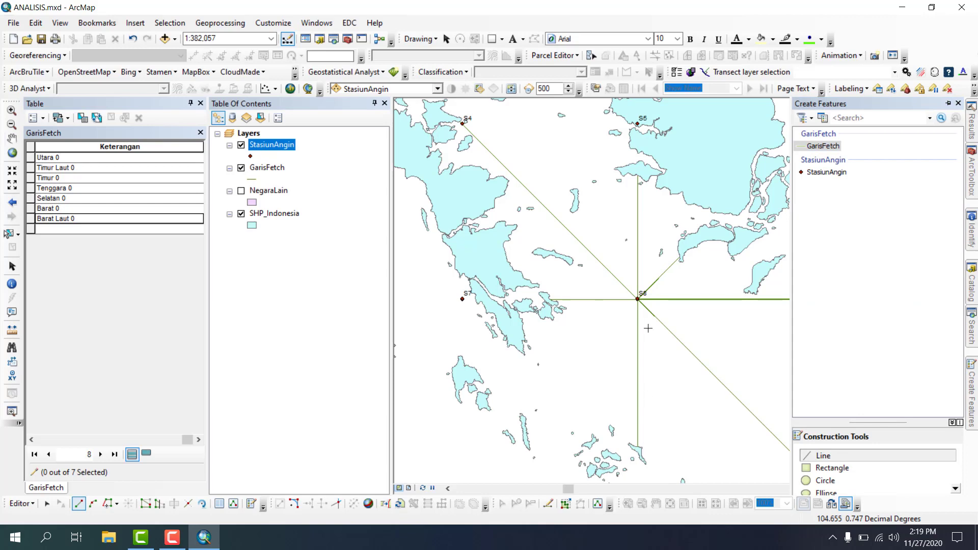
left_click(637, 300)
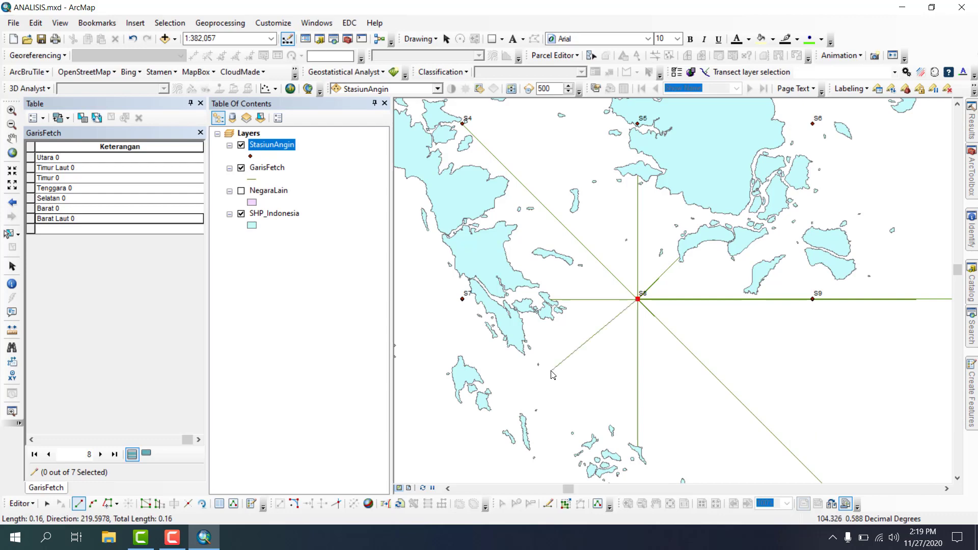
right_click(551, 370)
left_click(641, 118)
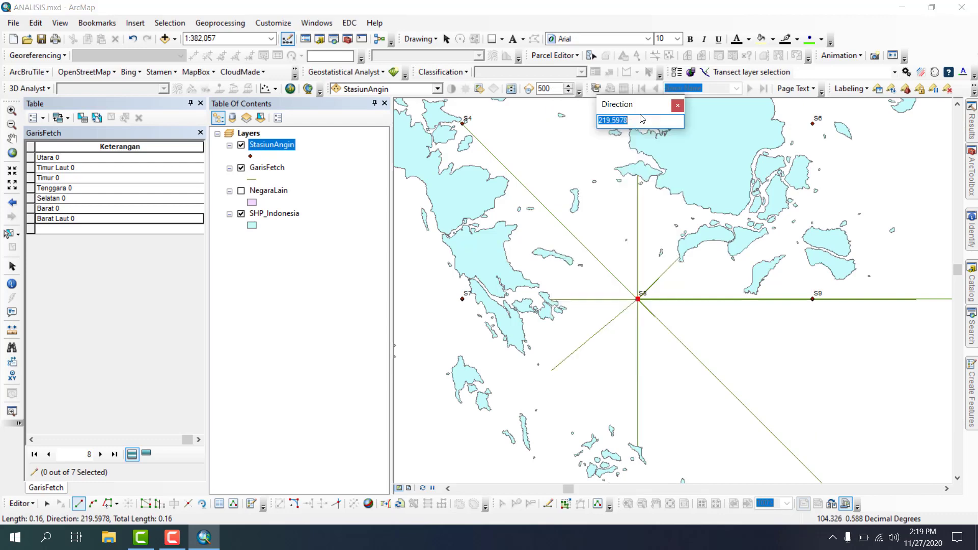
key("Return")
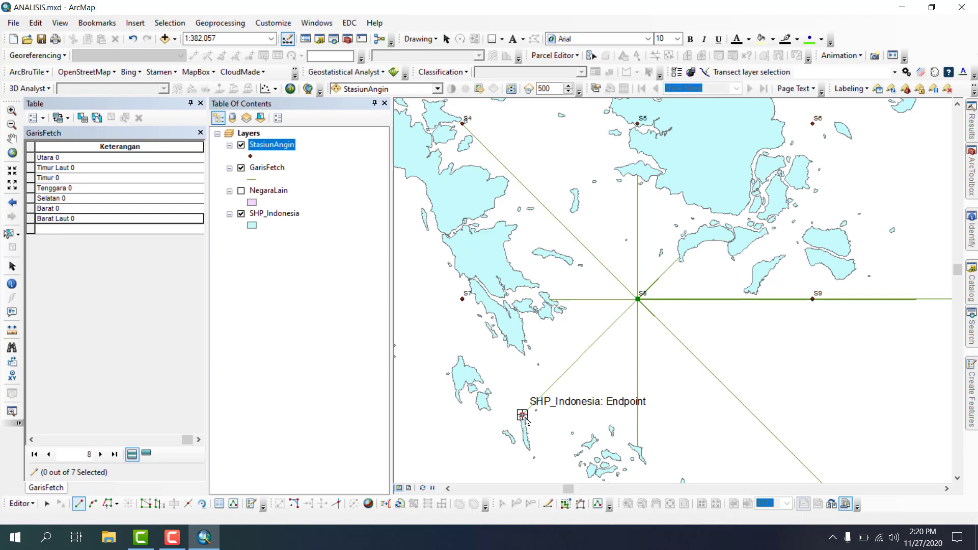
double_click(524, 416)
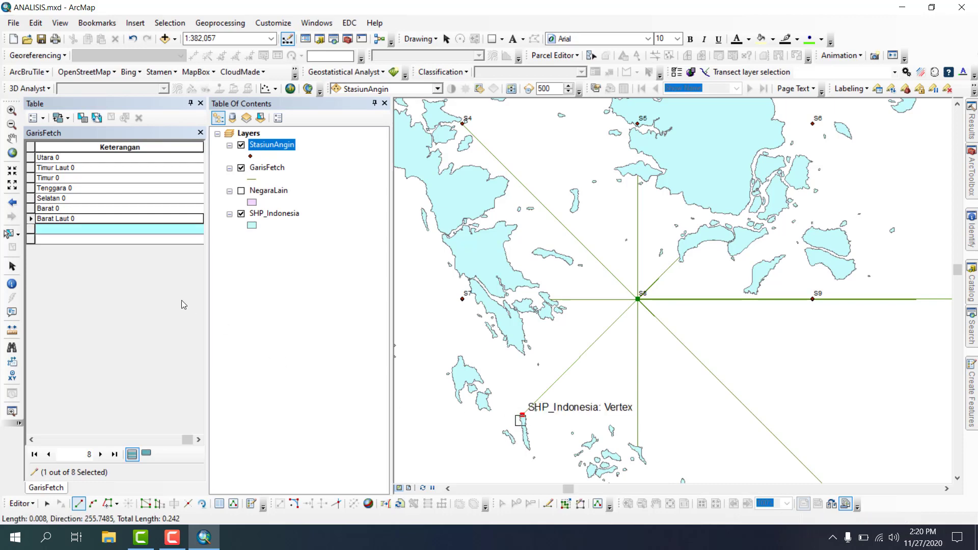
Step: Enter Barat Daya 0 in the Keterangan field of the new southwest fetch line and clear the selection
left_click(139, 233)
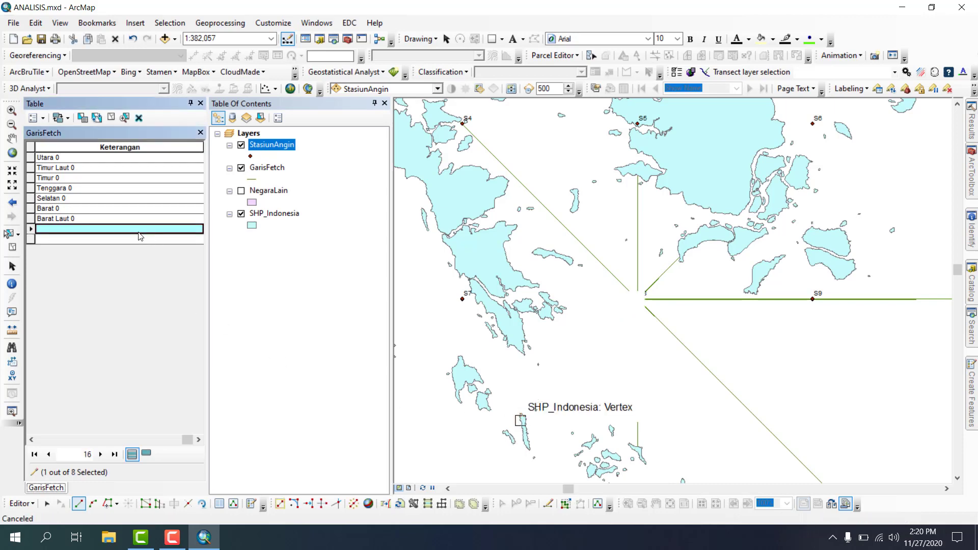
type("B")
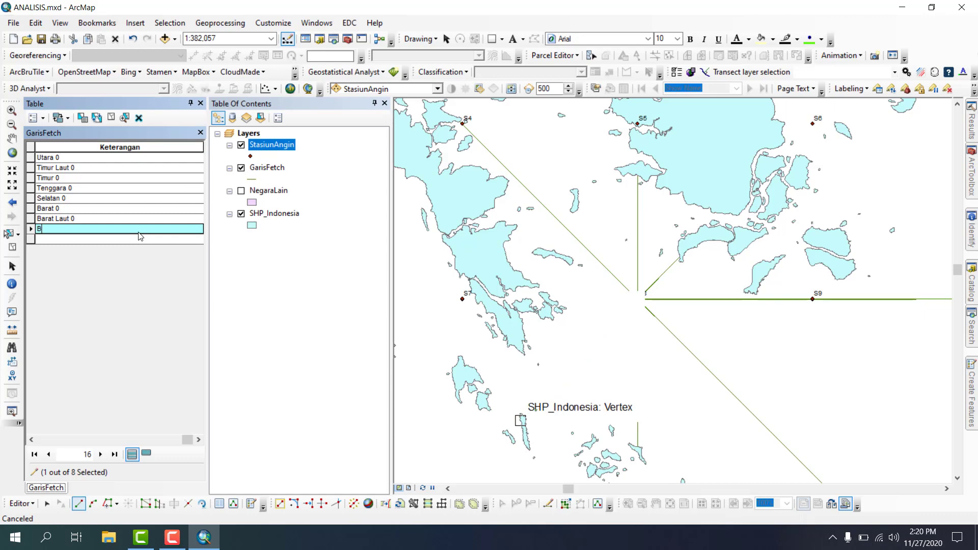
type("arat Daya 0")
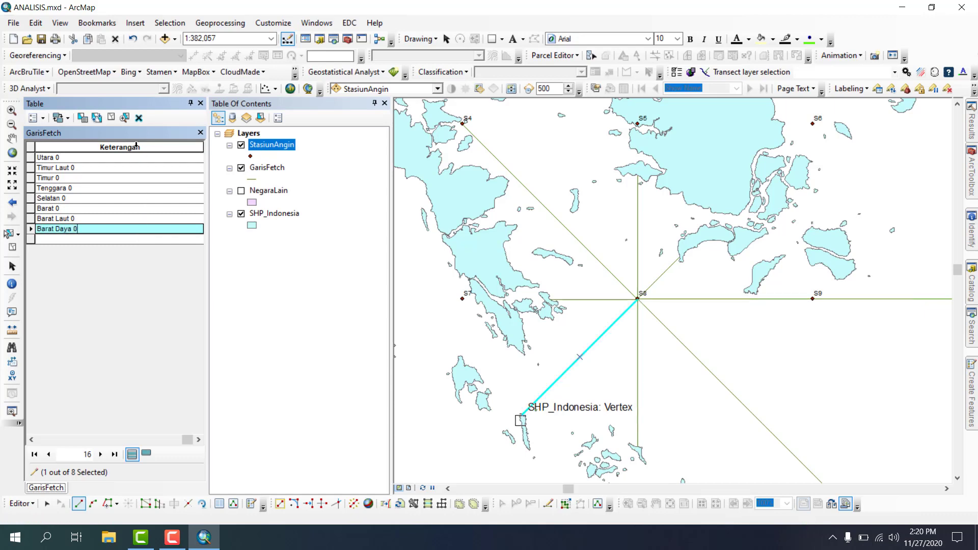
left_click(111, 117)
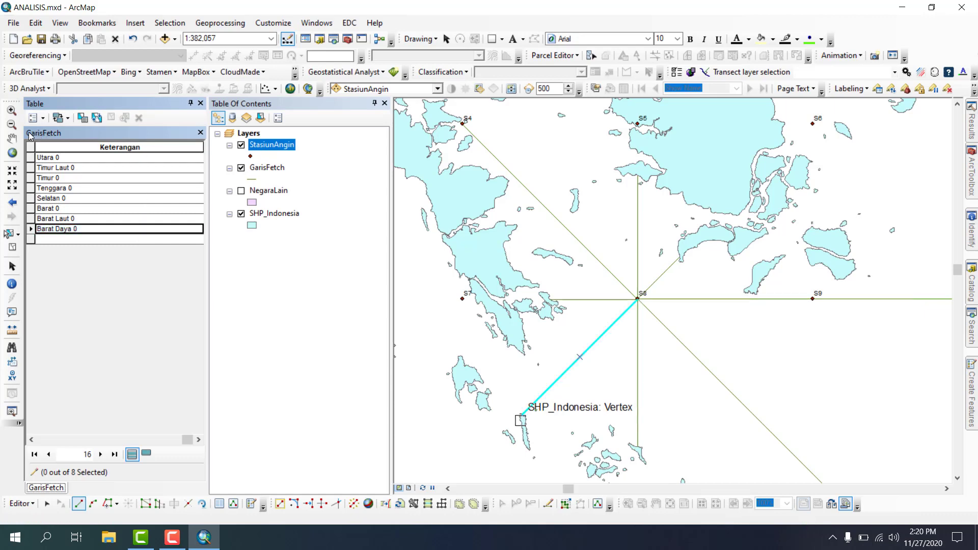
Step: Examine where the main fetch lines meet at station S8 and how they reach the surrounding coasts
left_click(9, 113)
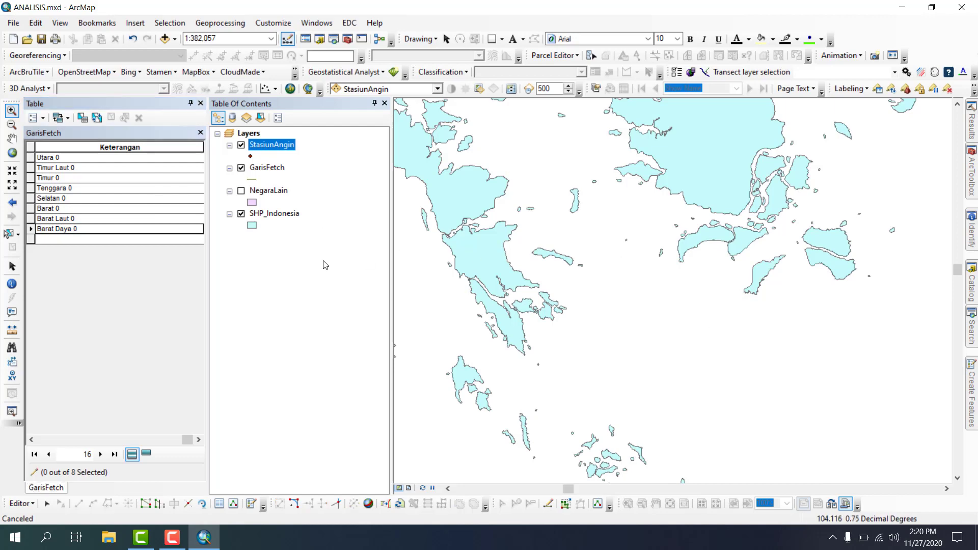
left_click_drag(615, 279, 712, 342)
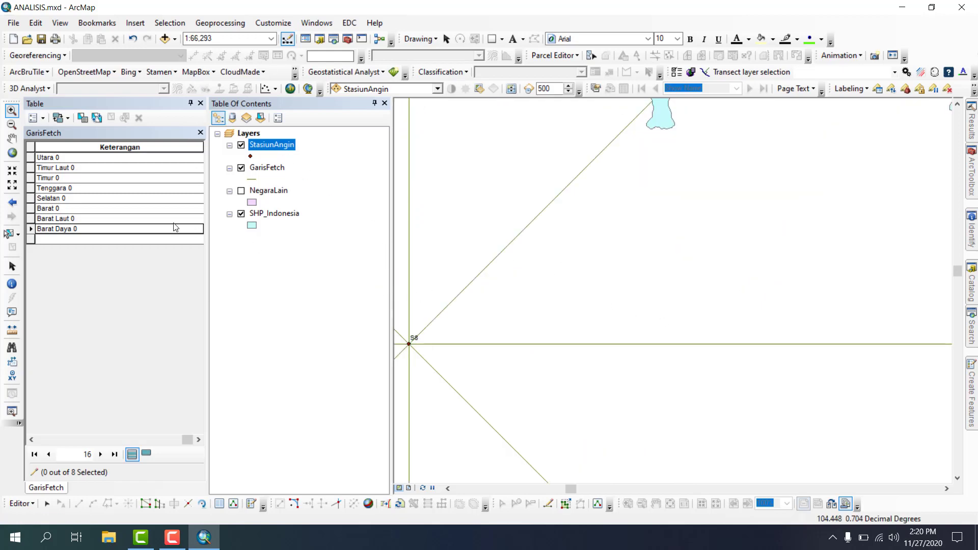
left_click(11, 137)
left_click_drag(413, 341, 700, 348)
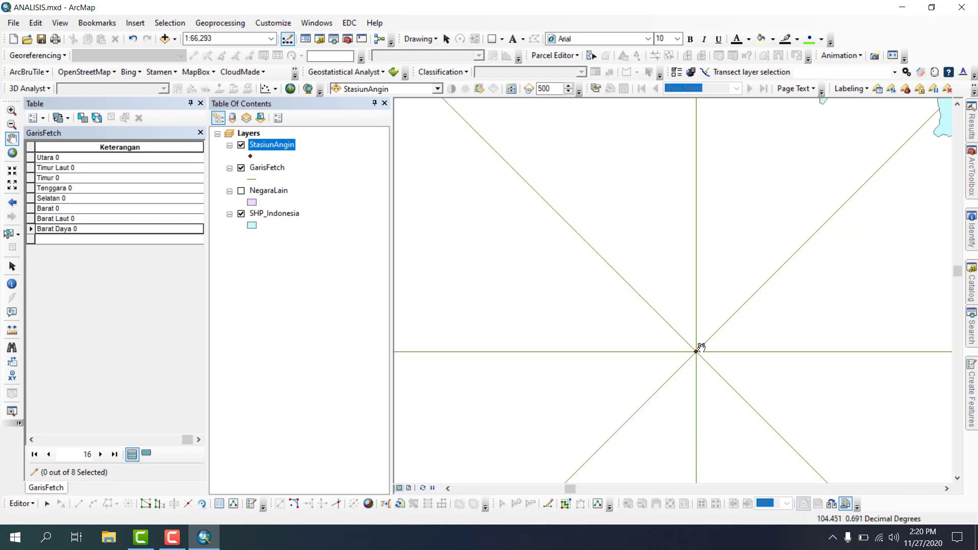
scroll(703, 347, "up", 3)
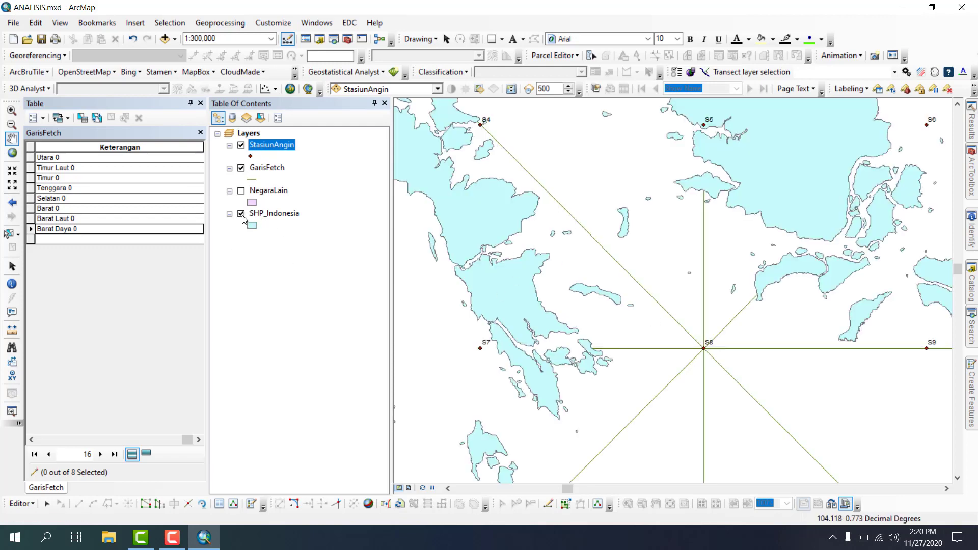
left_click_drag(639, 326, 595, 272)
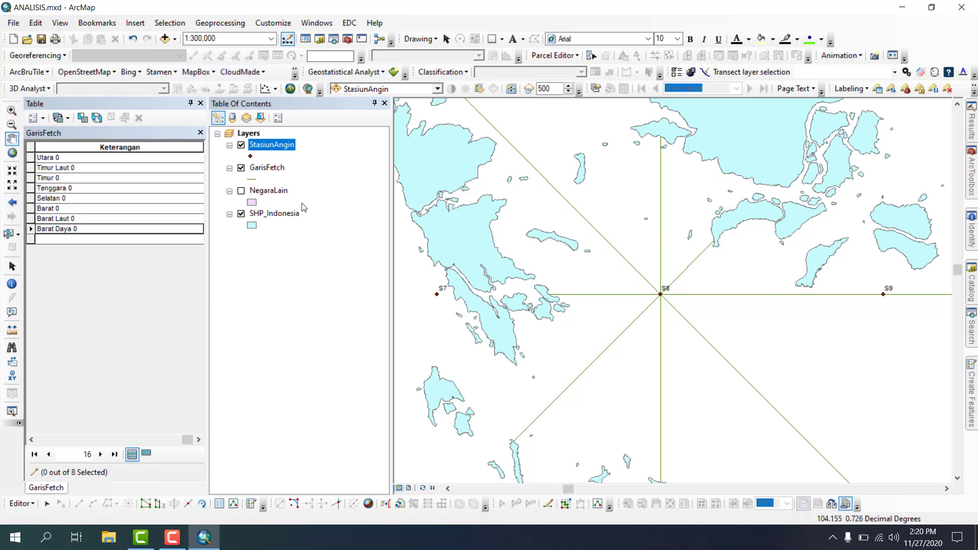
Step: Add the Basemap_Kepri layer from BASEMAP.gdb to the map and turn off the SHP_Indonesia layer
left_click(164, 38)
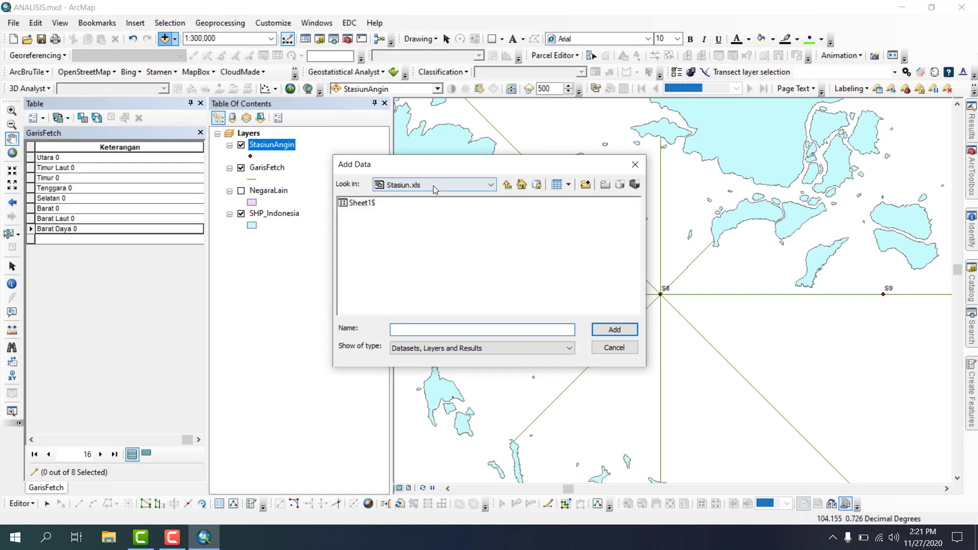
left_click(433, 185)
left_click(407, 248)
double_click(372, 224)
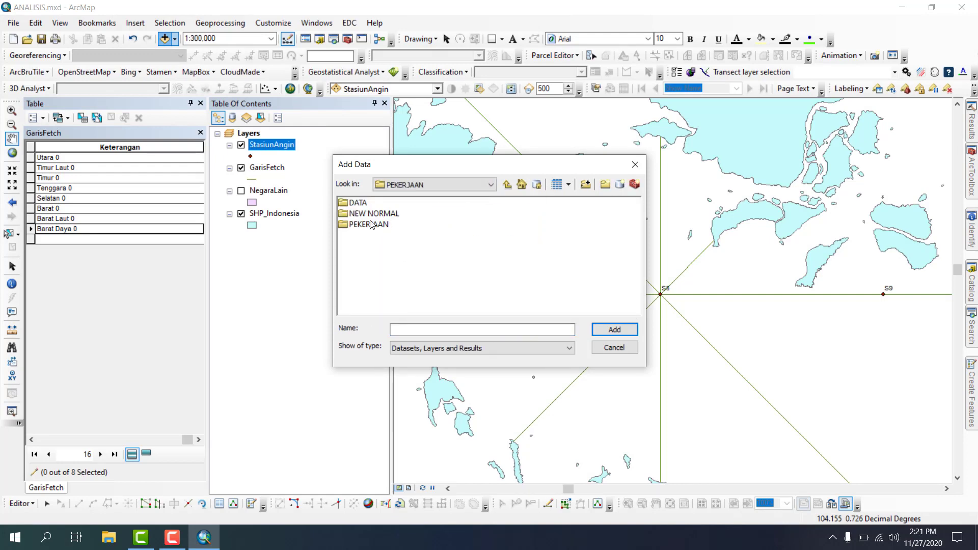
double_click(358, 203)
double_click(360, 216)
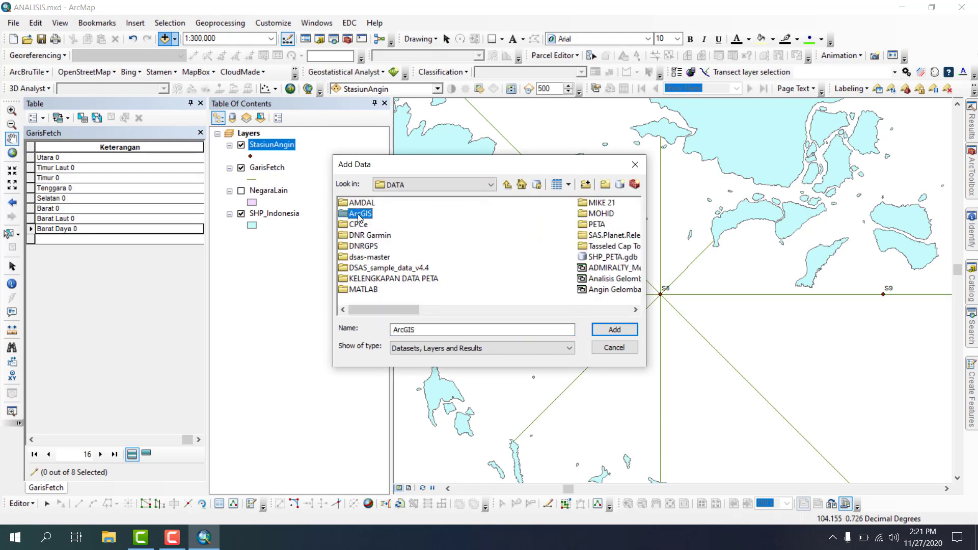
double_click(373, 290)
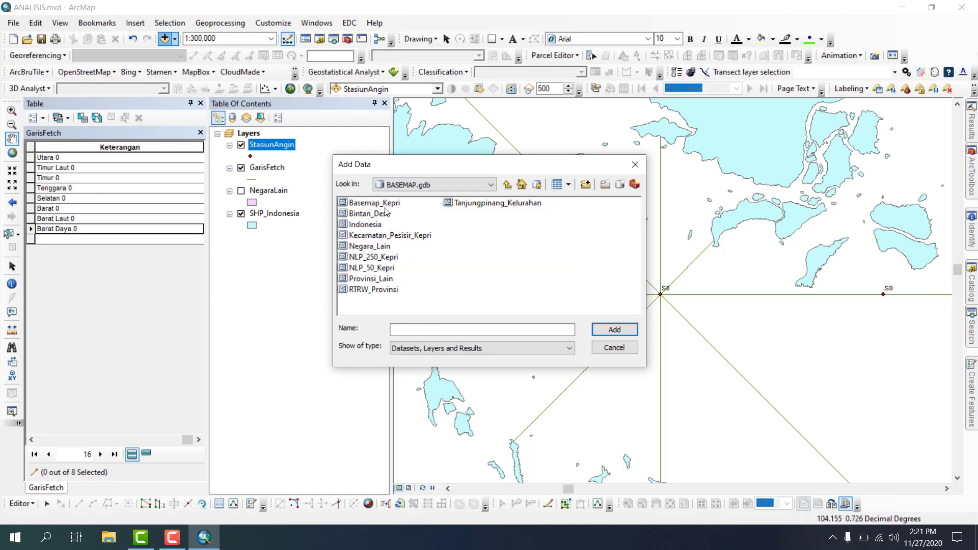
double_click(383, 204)
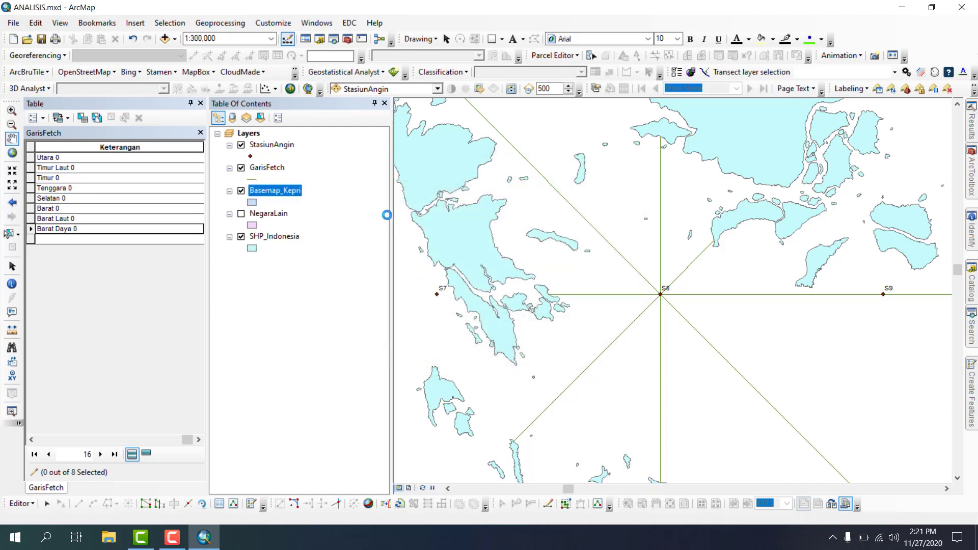
left_click(242, 236)
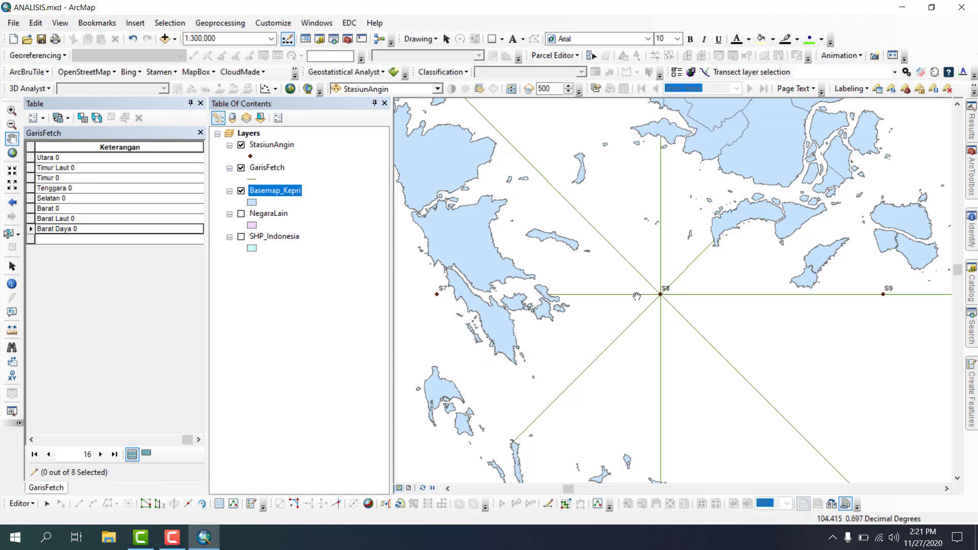
Step: Start a new GarisFetch line at station S8 using the Line construction tool
scroll(650, 304, "up", 2)
scroll(643, 316, "down", 2)
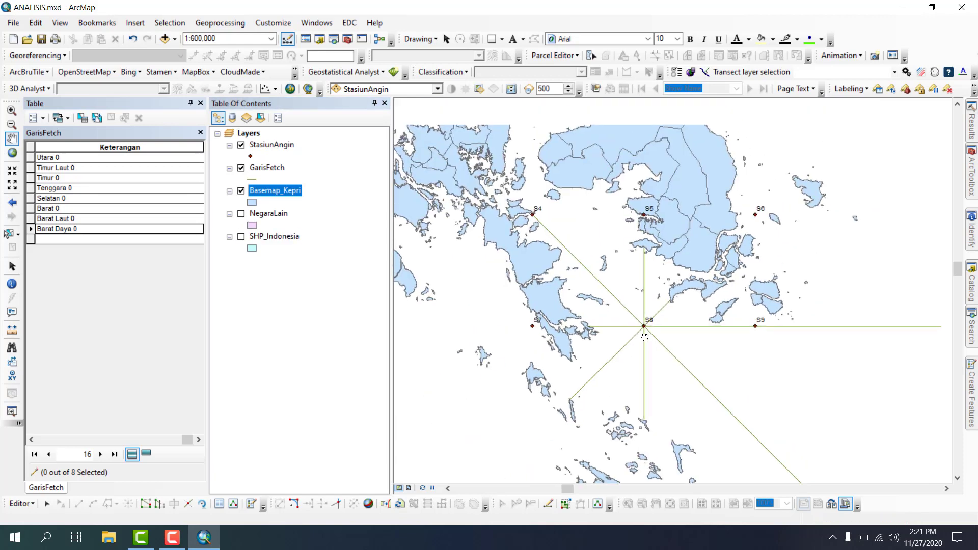
scroll(645, 338, "down", 1)
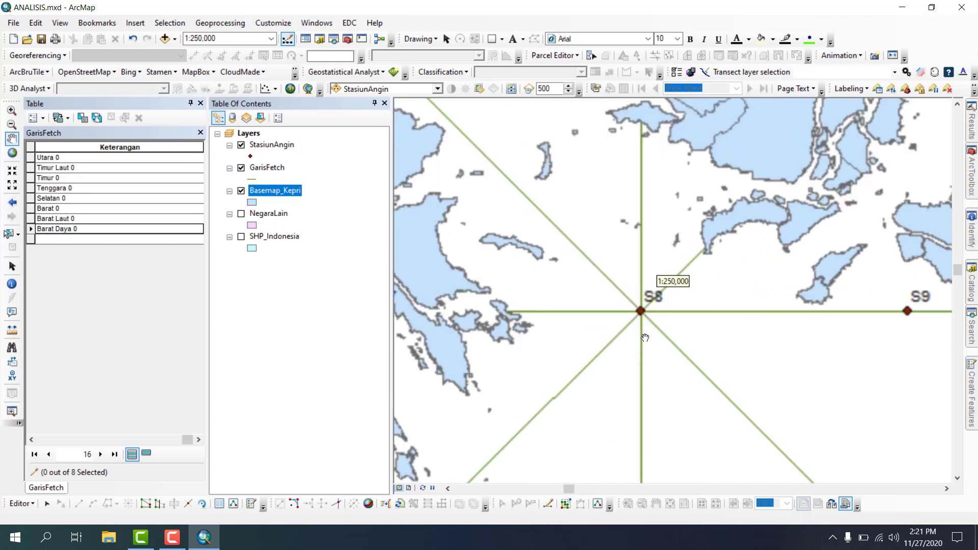
scroll(645, 338, "up", 1)
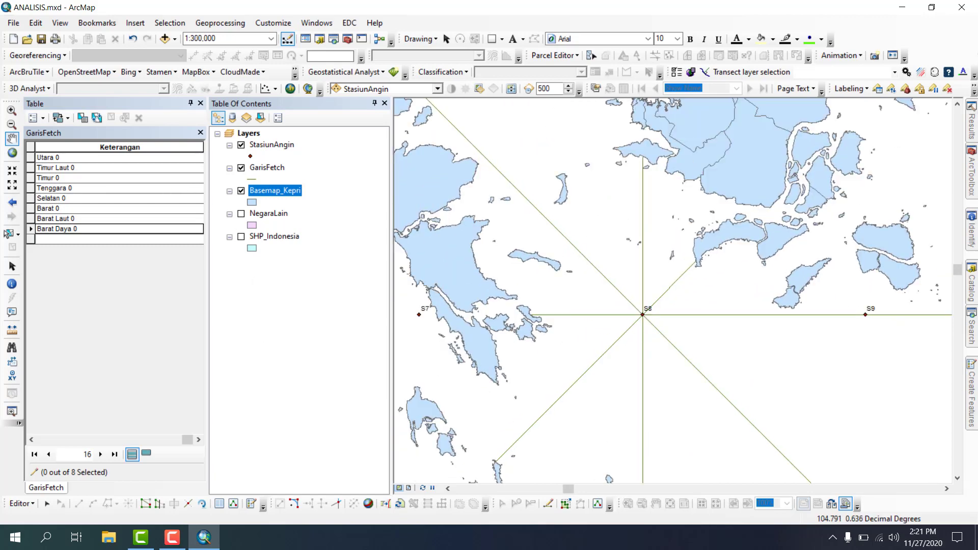
left_click(253, 505)
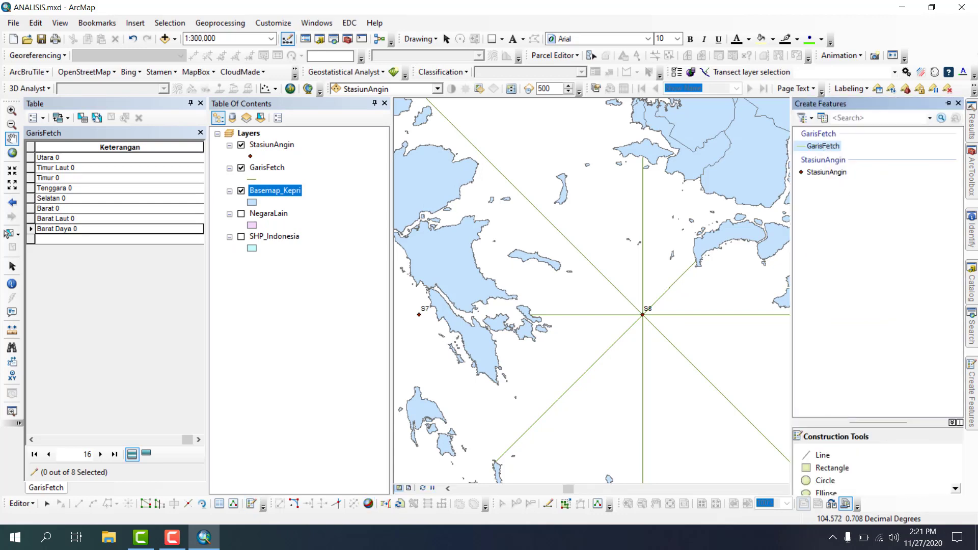
left_click(822, 146)
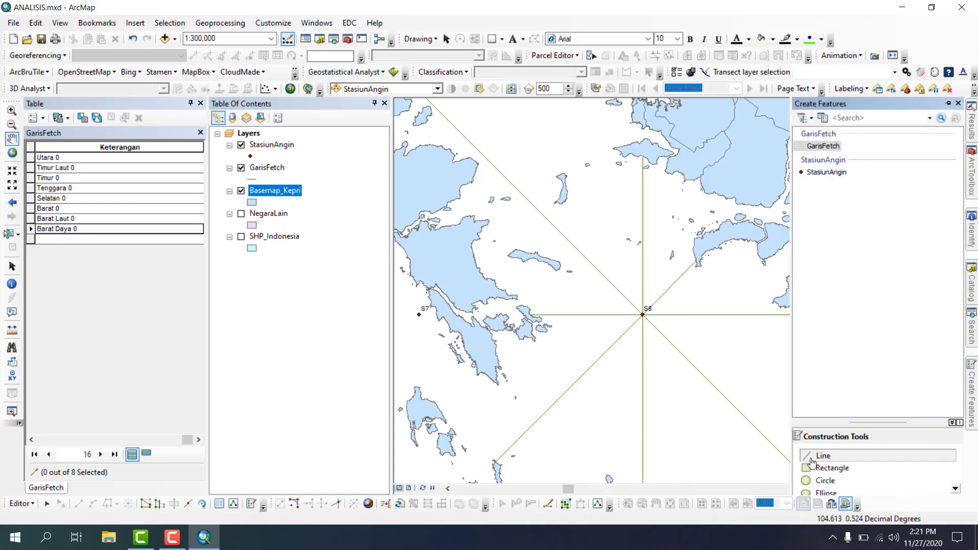
left_click(643, 315)
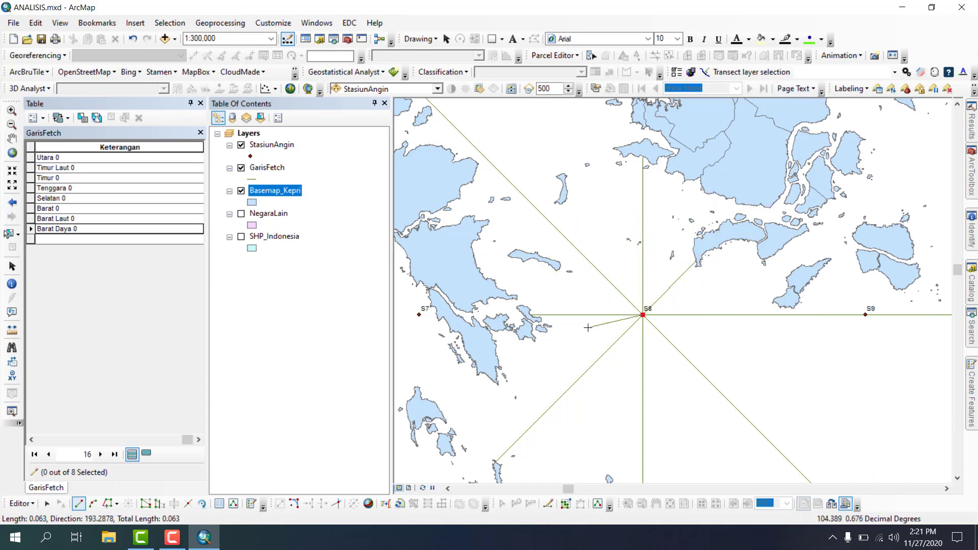
Step: Try constraining the new fetch line's direction to 95 degrees
right_click(666, 225)
left_click(692, 267)
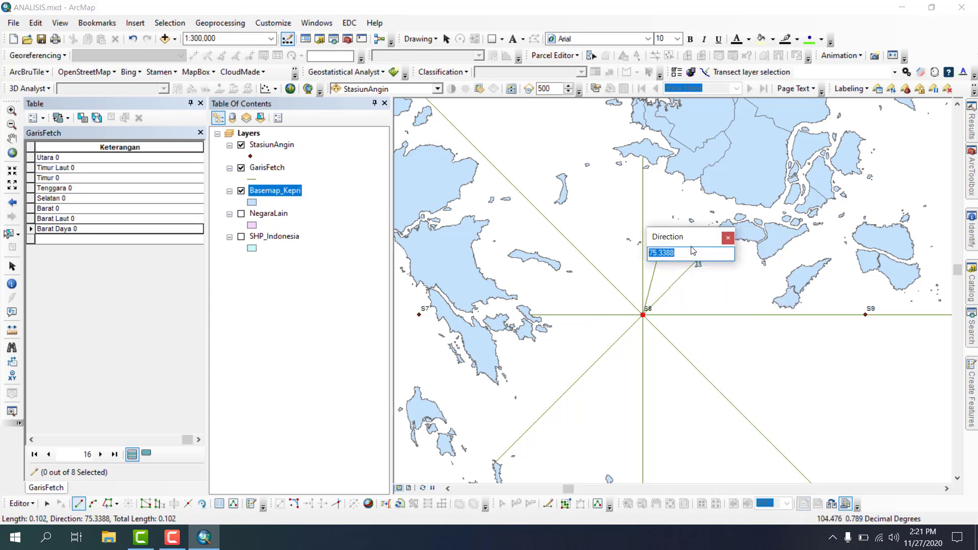
type("95")
key("Return")
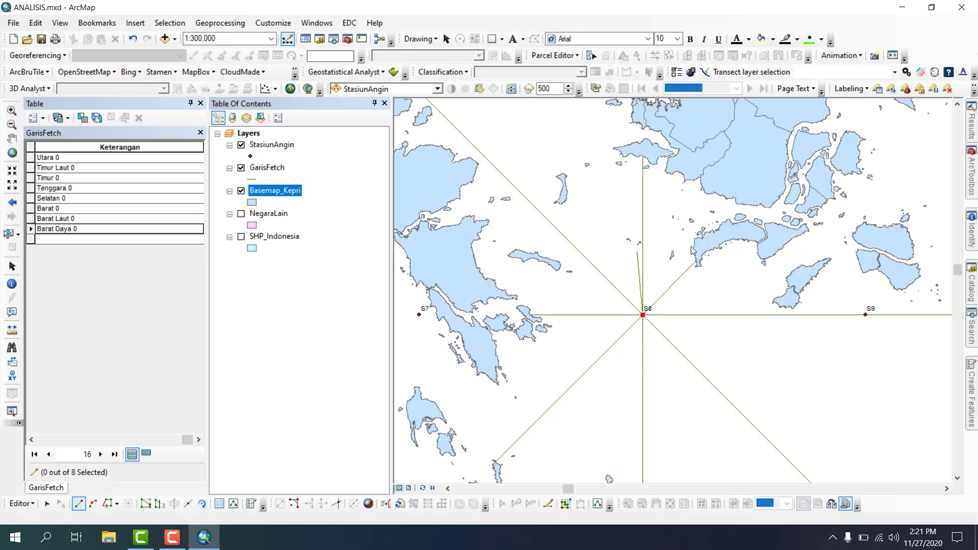
Step: Constrain the fetch line from S8 to direction 85, finish it at the northern coast, and enter Utara 5 in its Keterangan field
right_click(670, 237)
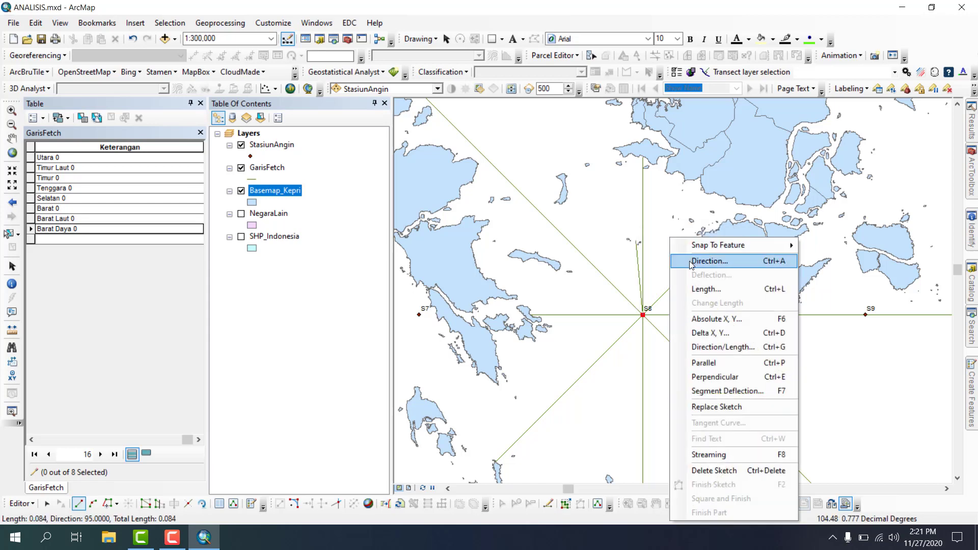
left_click(692, 266)
type("85")
key("Return")
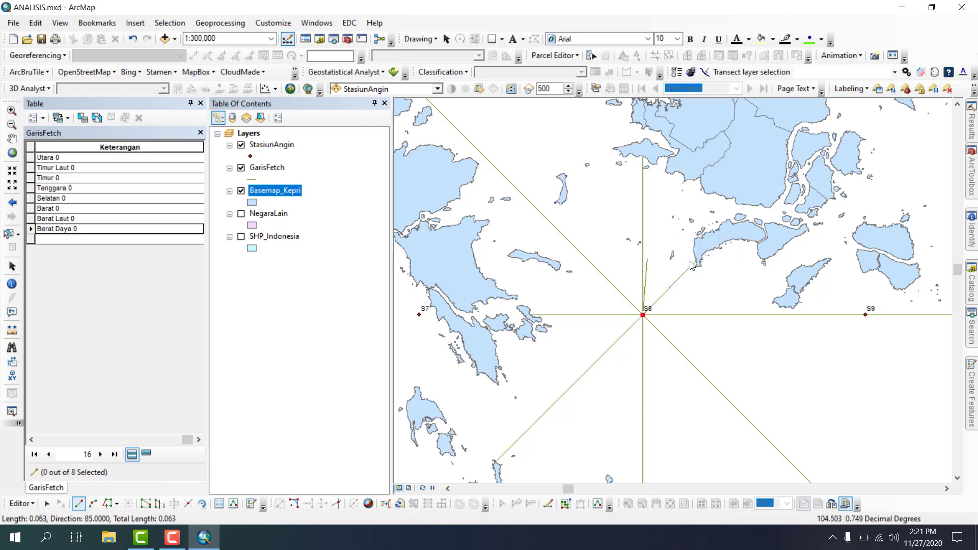
left_click(658, 168)
double_click(658, 168)
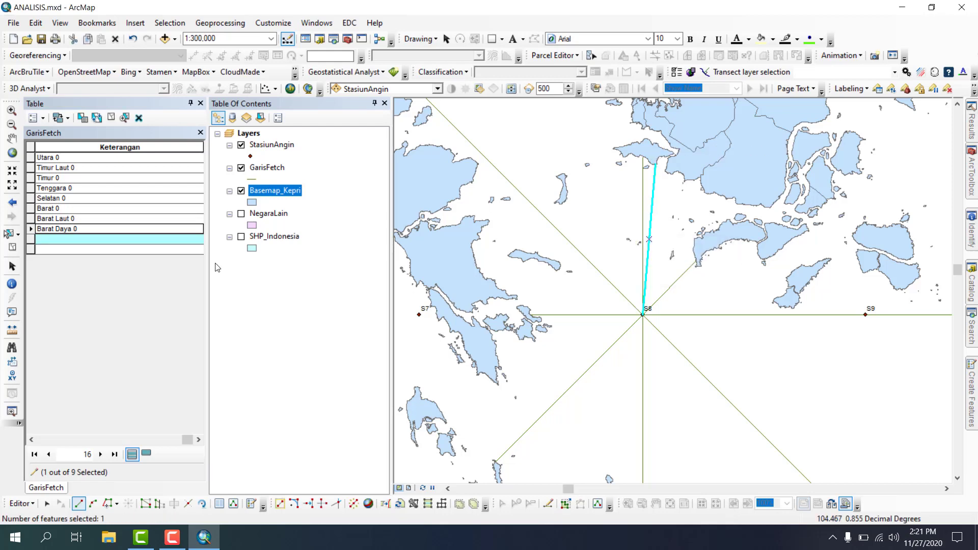
left_click(157, 239)
type("Utara 5")
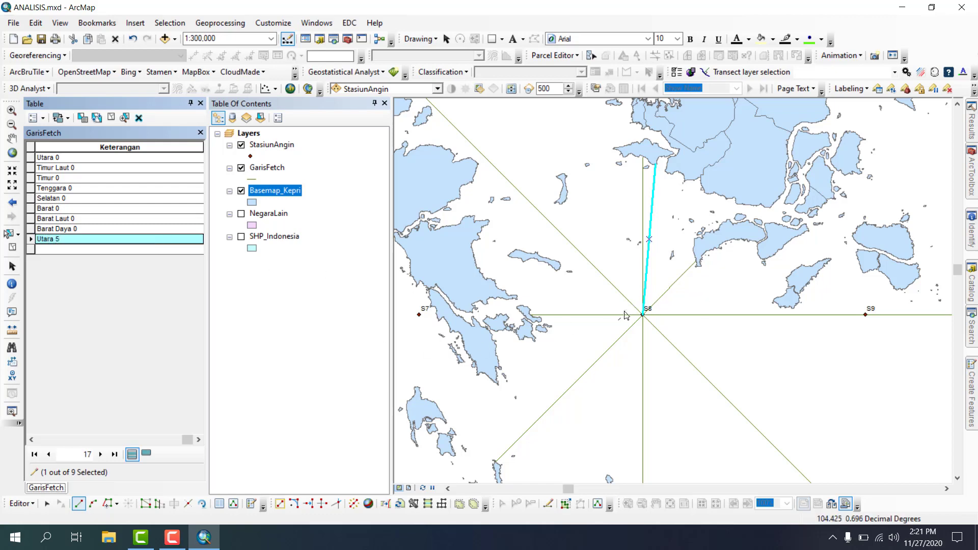
Step: Draw a GarisFetch line from station S8 at direction 80, ending on the Basemap_Kepri coast just east of the Utara 5 line
left_click(641, 314)
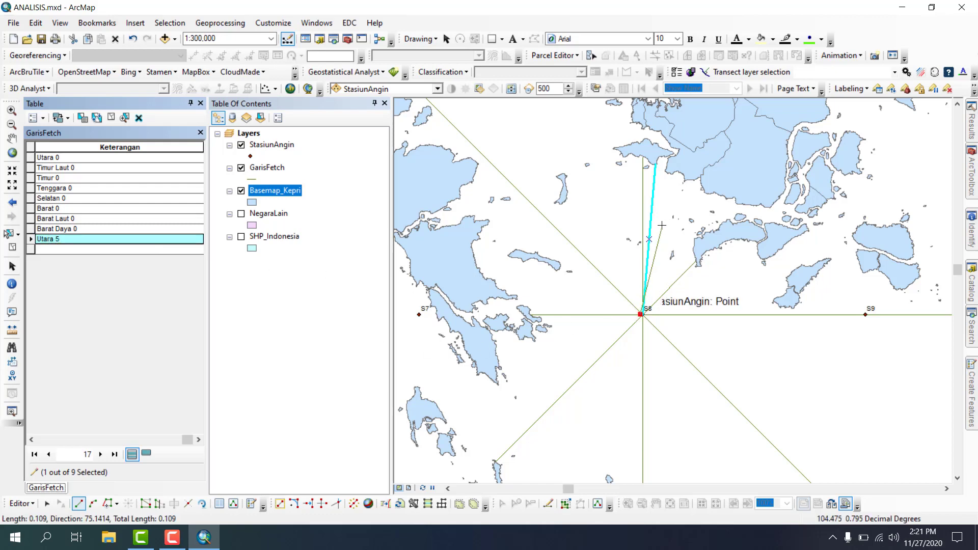
key("Escape")
left_click(643, 316)
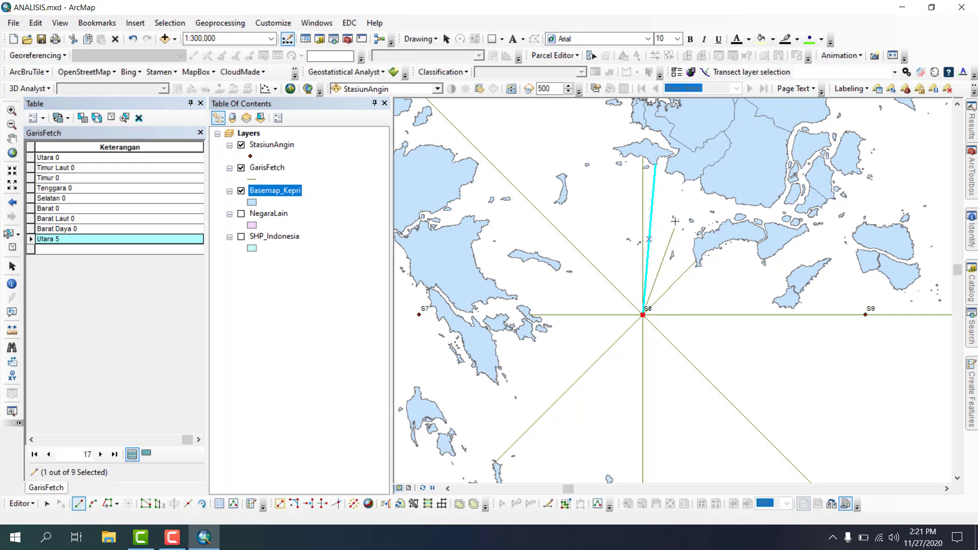
right_click(678, 223)
left_click(699, 244)
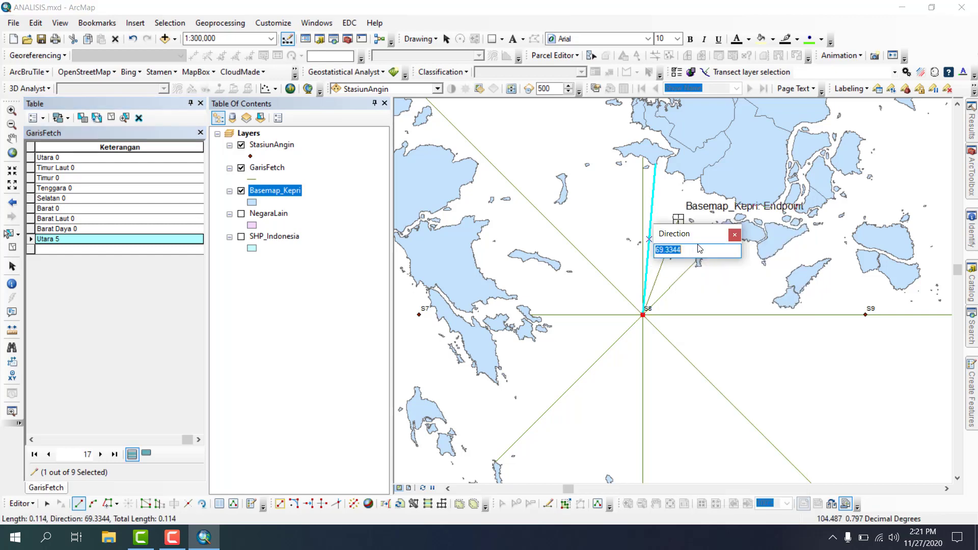
type("80")
key("Return")
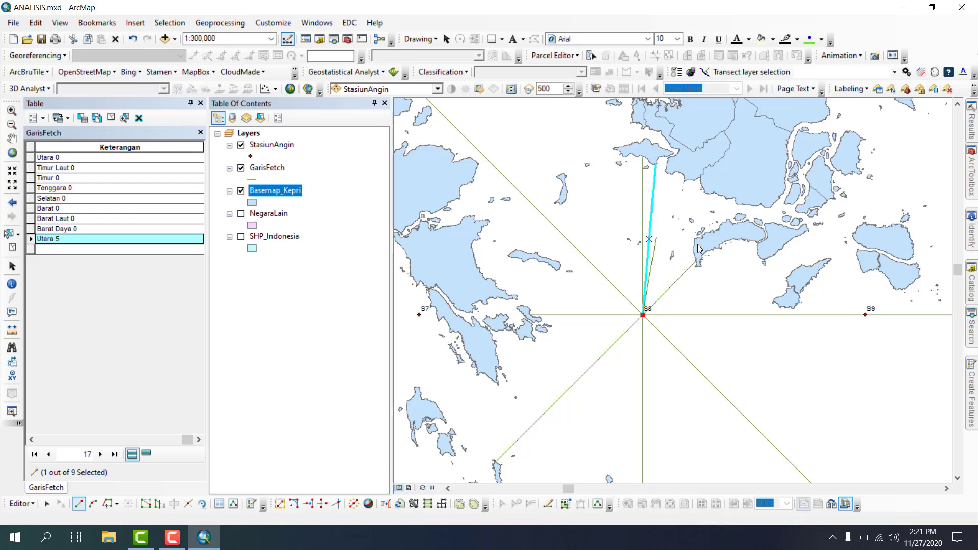
left_click(673, 182)
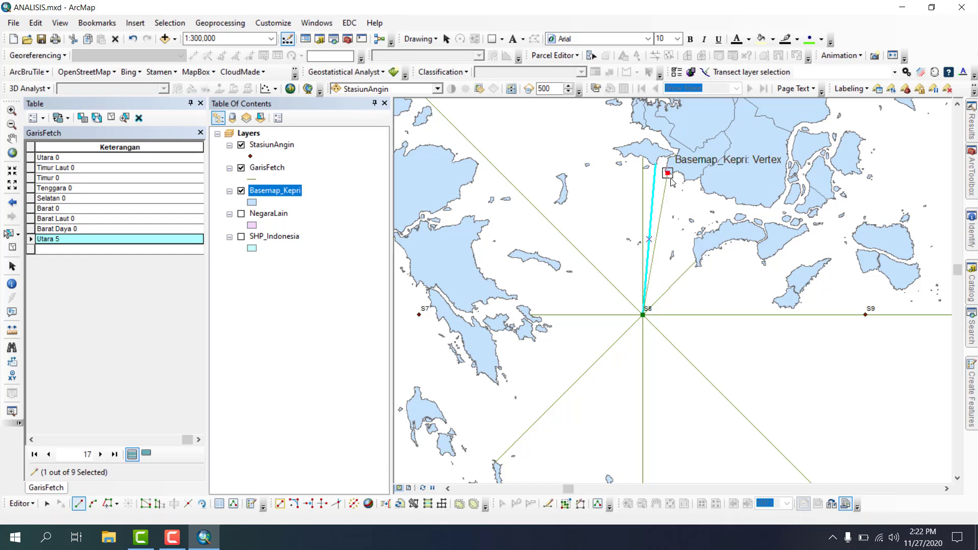
key("F2")
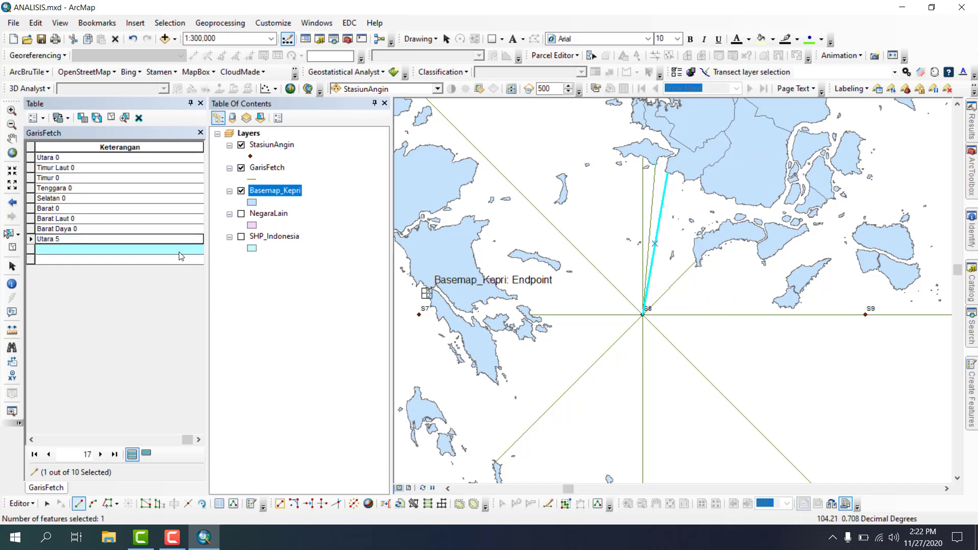
Step: Enter Utara 10 in the Keterangan field of the new fetch line
left_click(179, 251)
type("Utara 1")
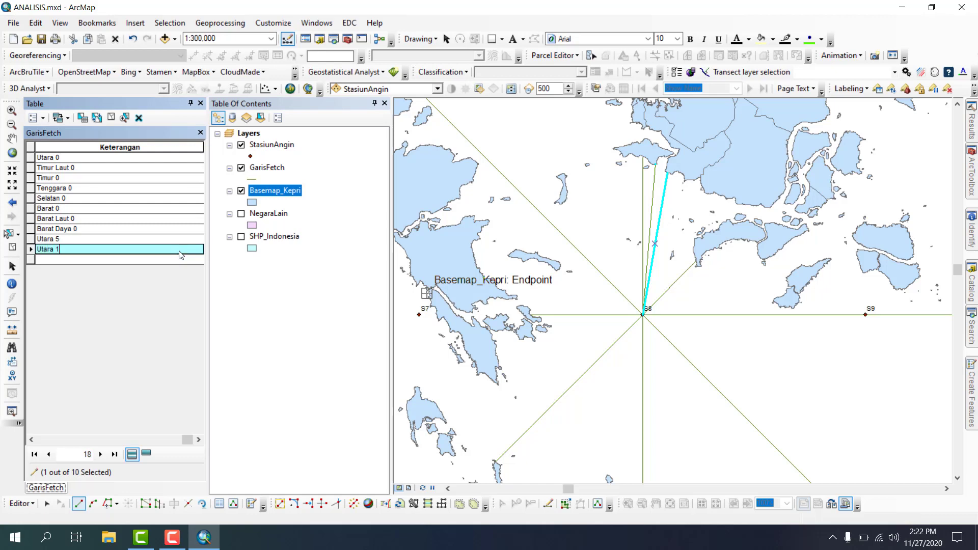
type("0")
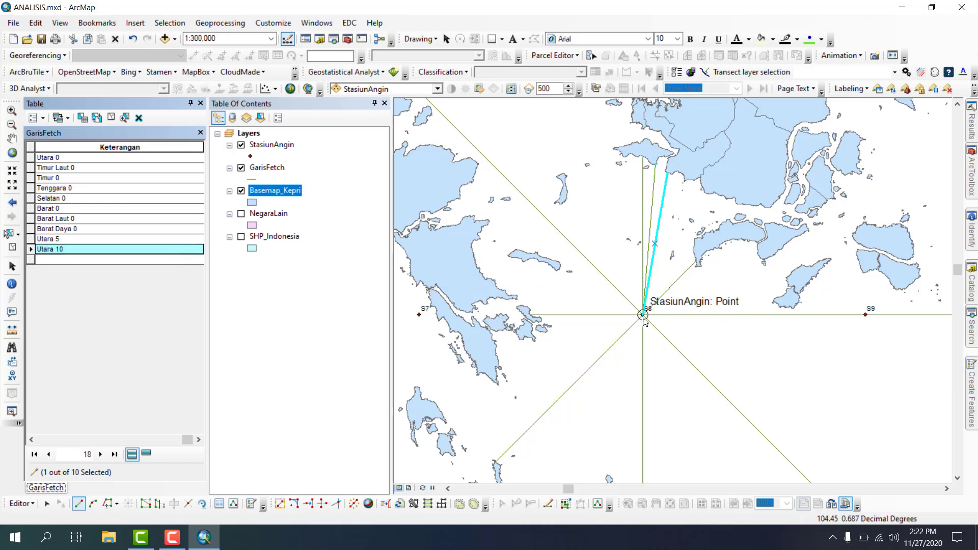
key("Return")
Step: Clear the feature selection and open the direction constraint for another GarisFetch line starting at station S8
key("ctrl+a")
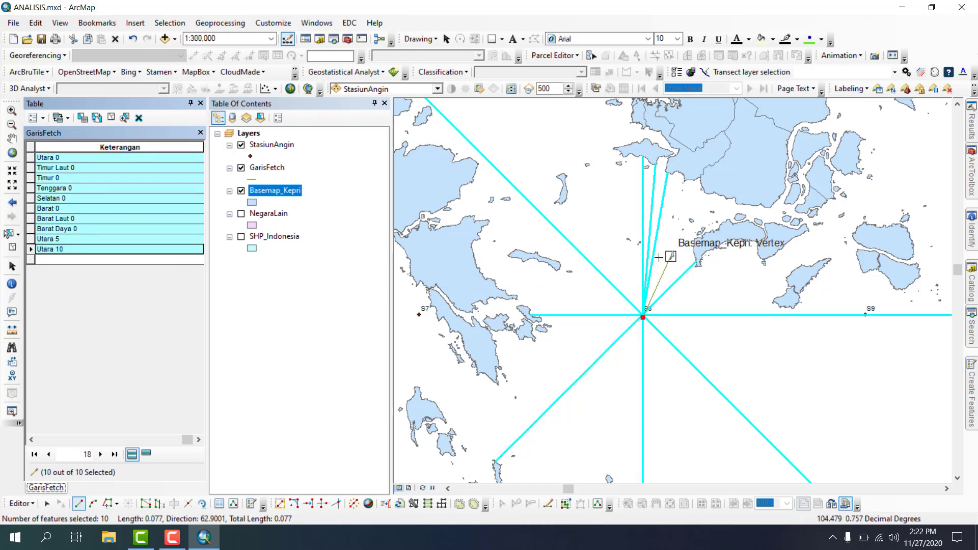
left_click(111, 118)
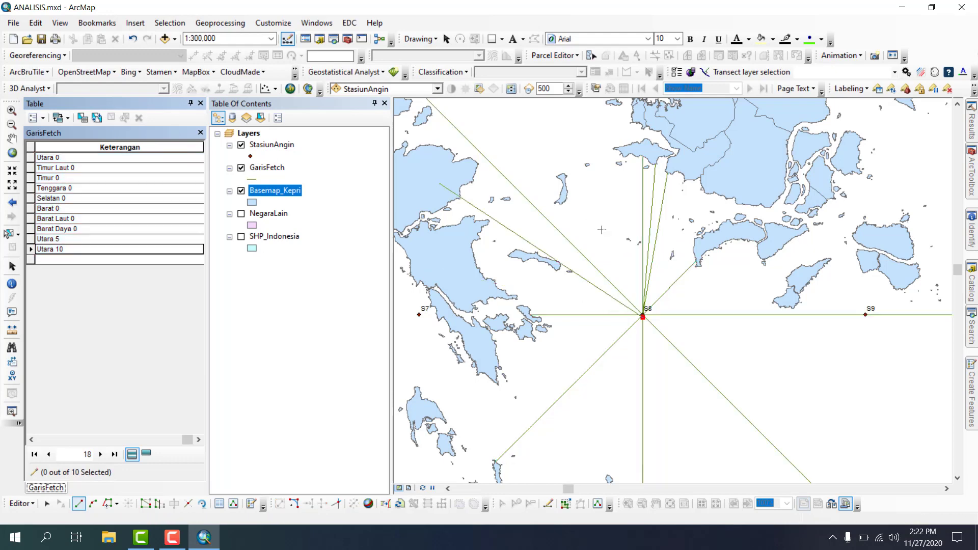
right_click(657, 261)
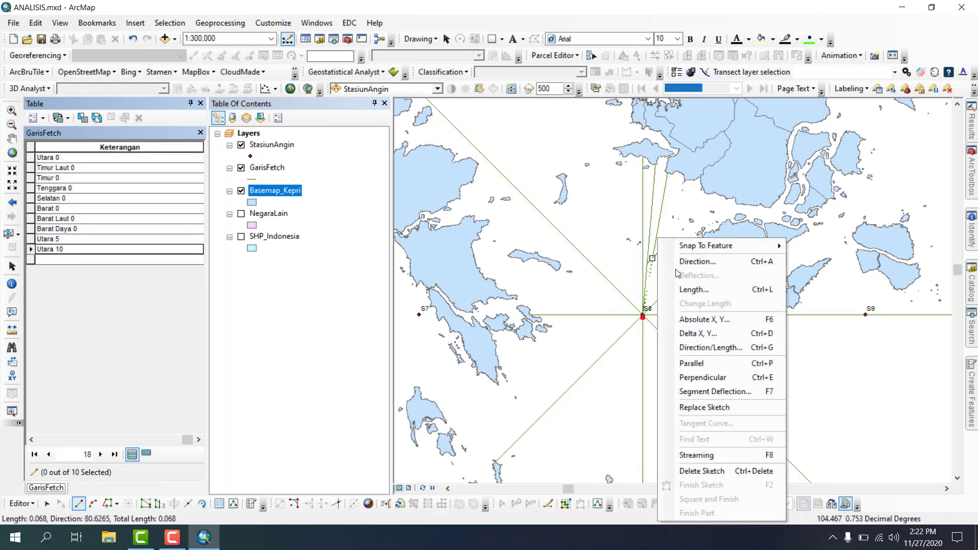
left_click(680, 262)
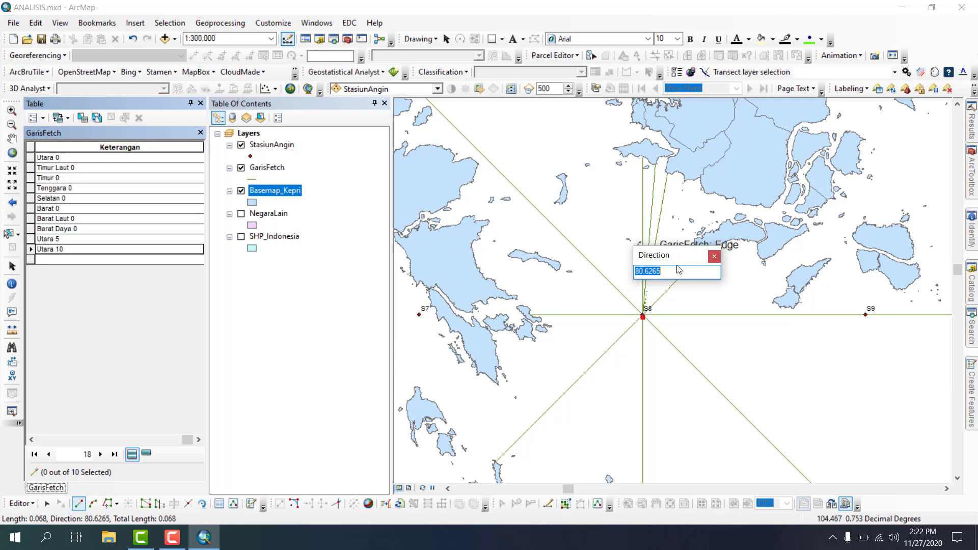
Step: Draw the fetch line at a direction of 75 degrees to the Basemap_Kepri coast and label it "Utara 15" in Keterangan
type("75")
key("Return")
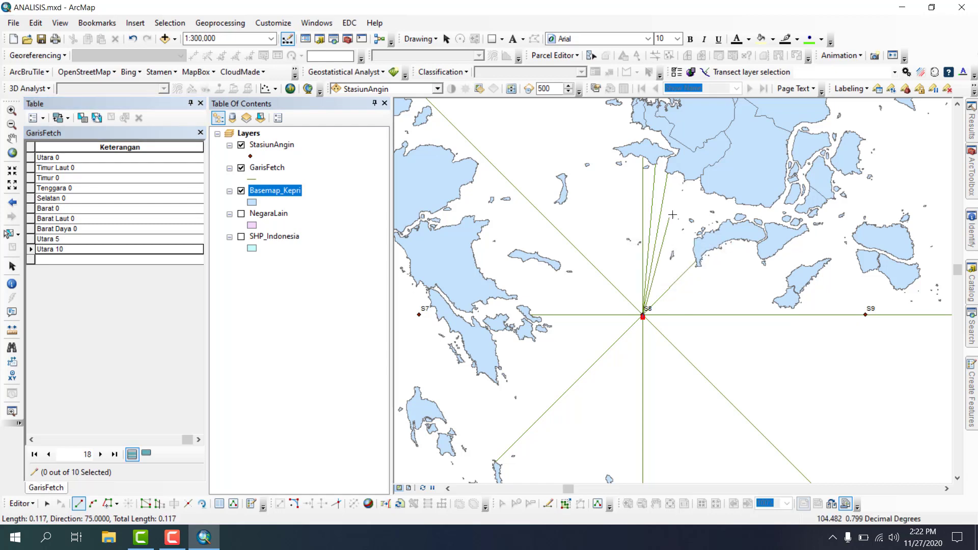
left_click(681, 179)
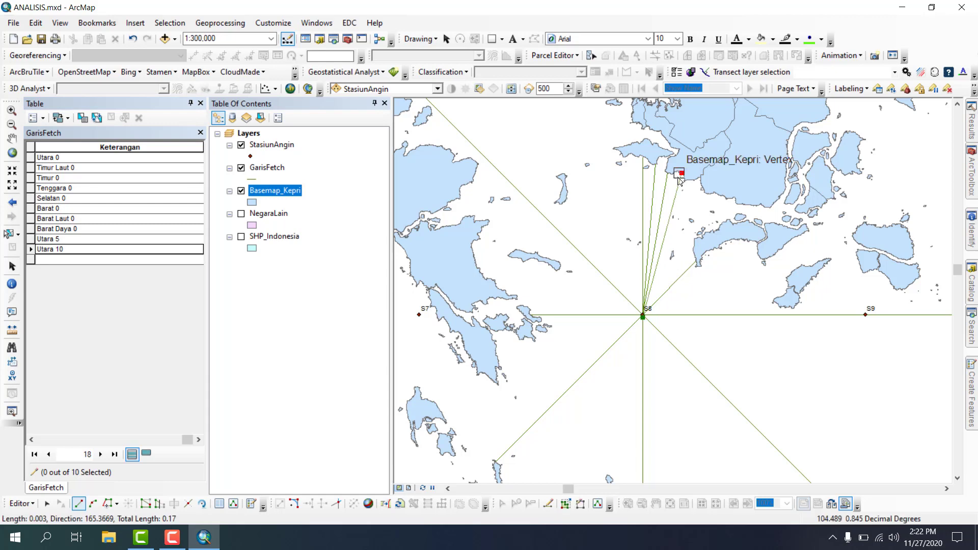
double_click(680, 179)
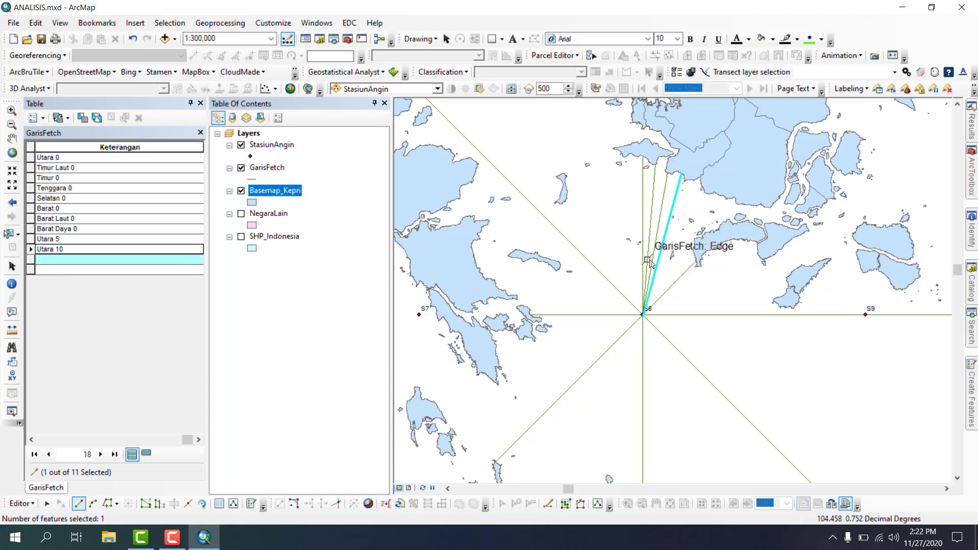
left_click(155, 258)
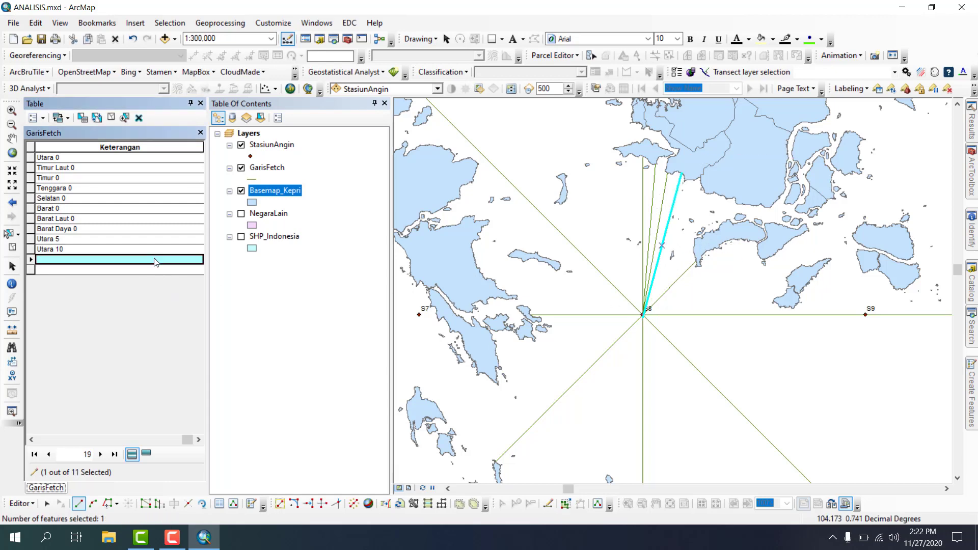
type("Utara 15")
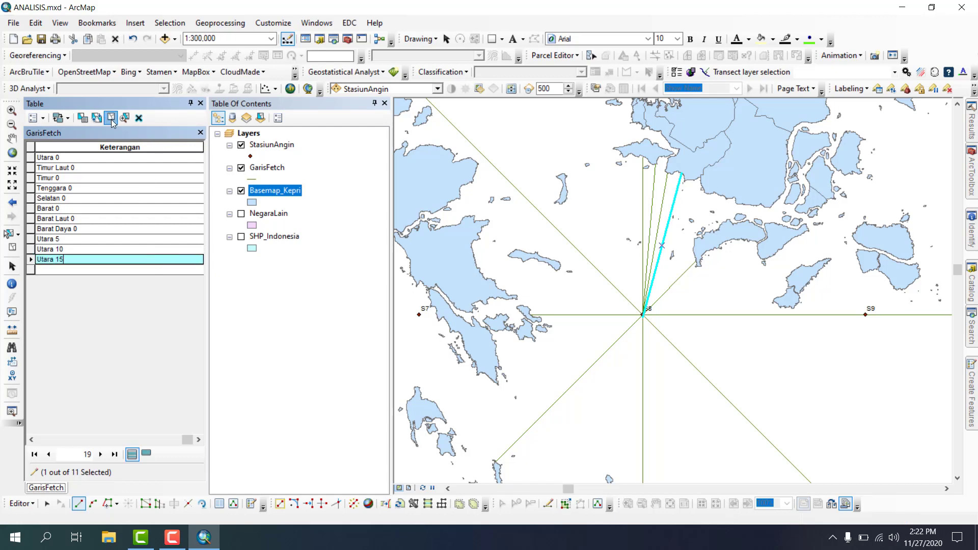
left_click(111, 119)
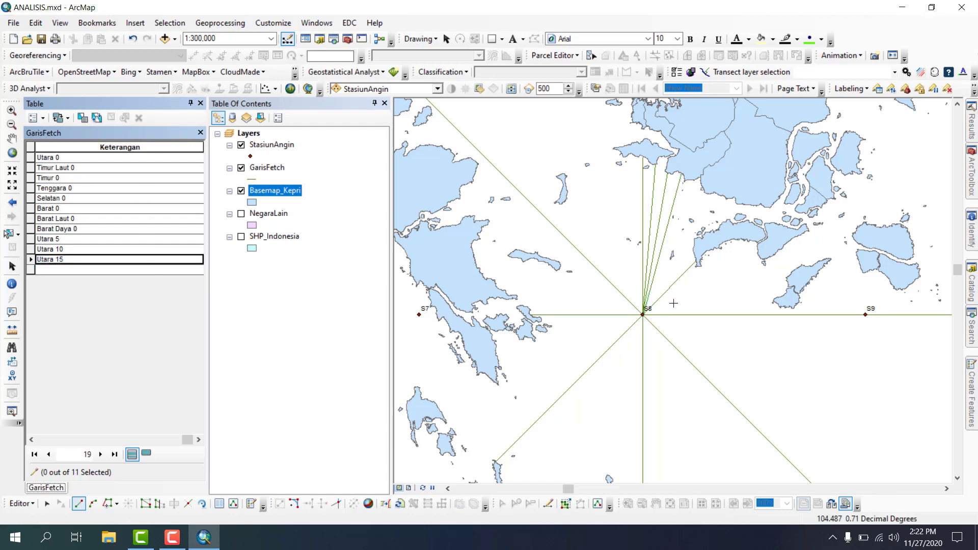
Step: Delete the "Utara 15" fetch line that starts off the S8 station point
scroll(650, 320, "up", 5)
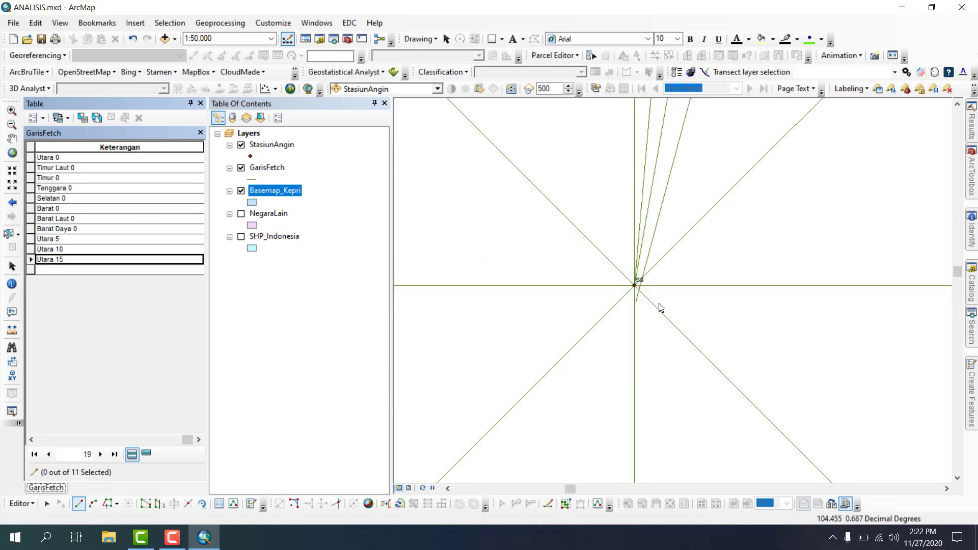
left_click(31, 260)
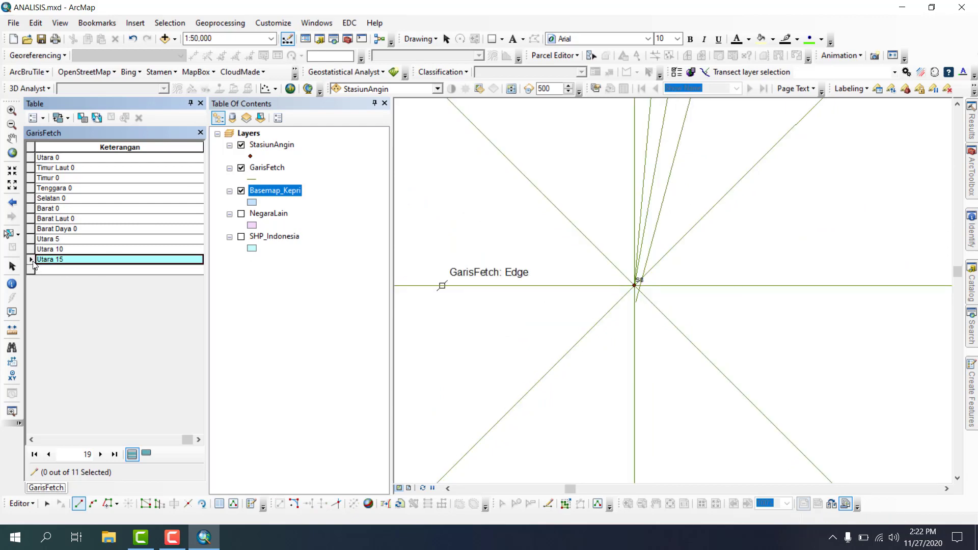
left_click(139, 118)
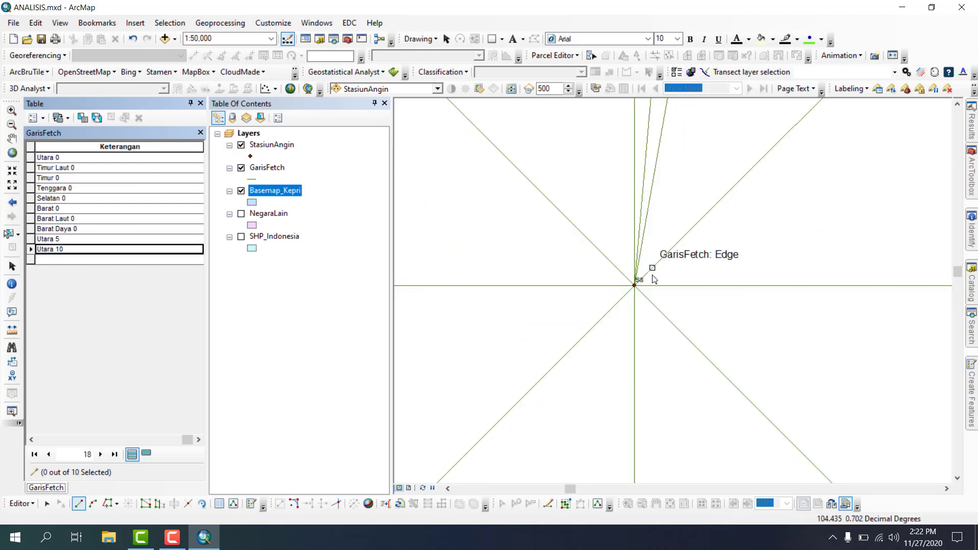
Step: Draw a GarisFetch line from station S8 at a direction of 75 degrees, ending at the Basemap_Kepri coastline to the north
left_click(635, 286)
right_click(689, 176)
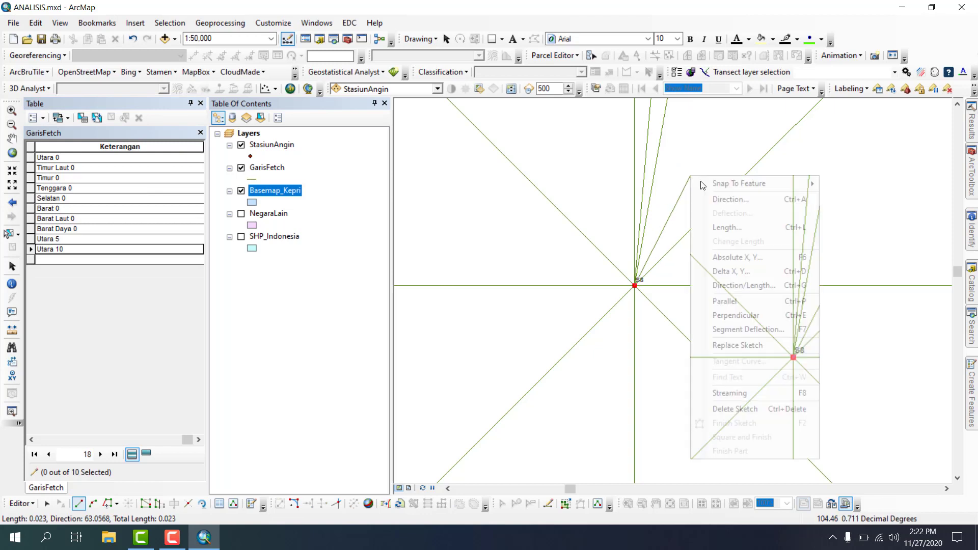
left_click(713, 193)
type("7")
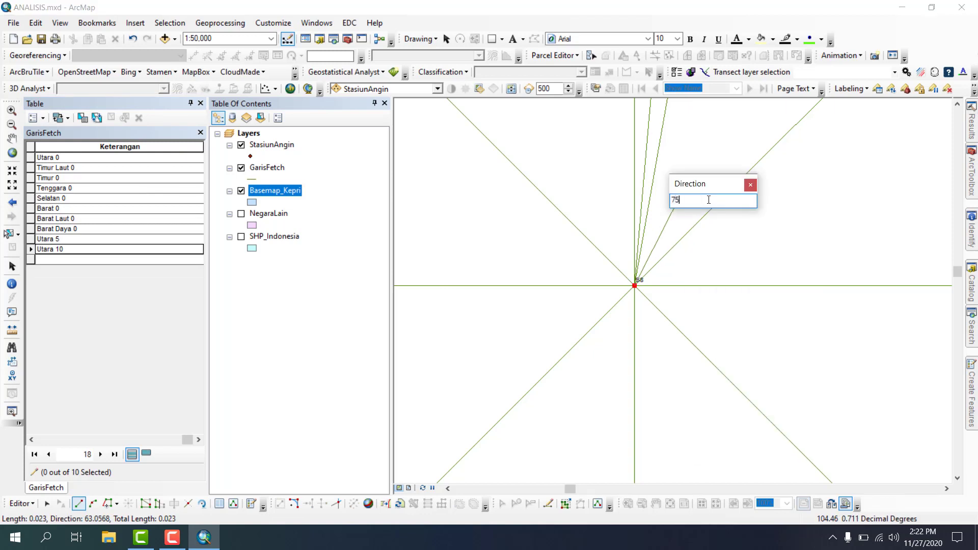
type("5")
key("Return")
scroll(673, 281, "down", 1)
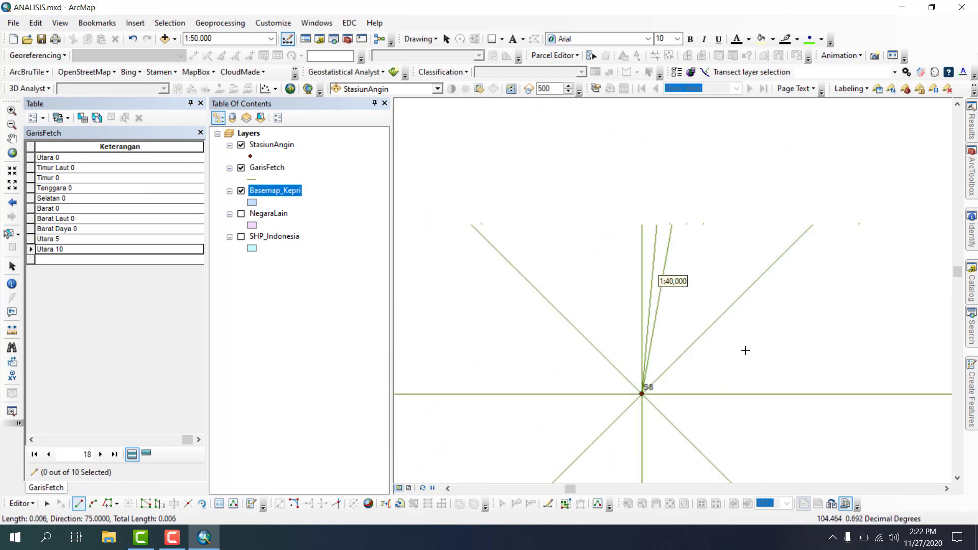
scroll(746, 350, "up", 2)
scroll(604, 351, "up", 3)
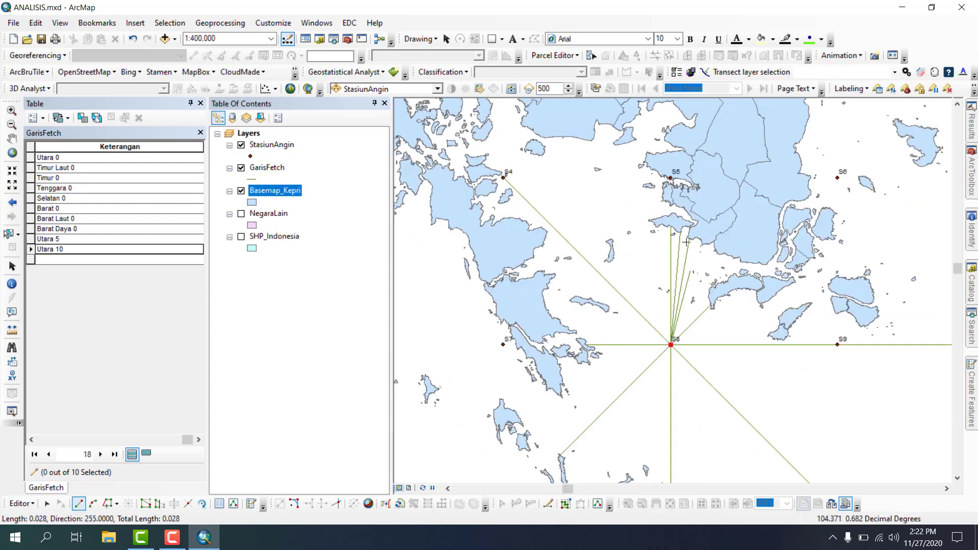
left_click(698, 242)
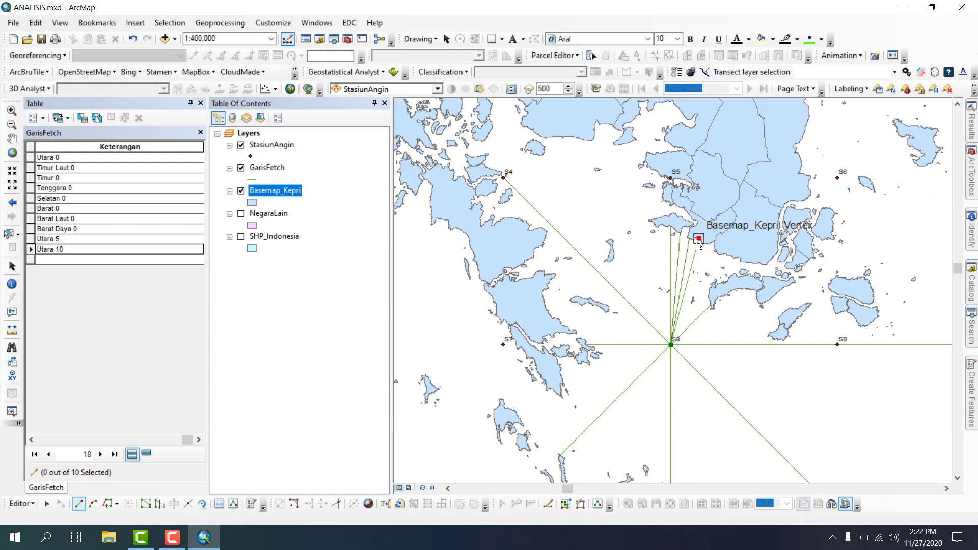
double_click(699, 243)
Step: Enter "Utara 15" as the Keterangan of the new fetch line and clear the selection
left_click(133, 264)
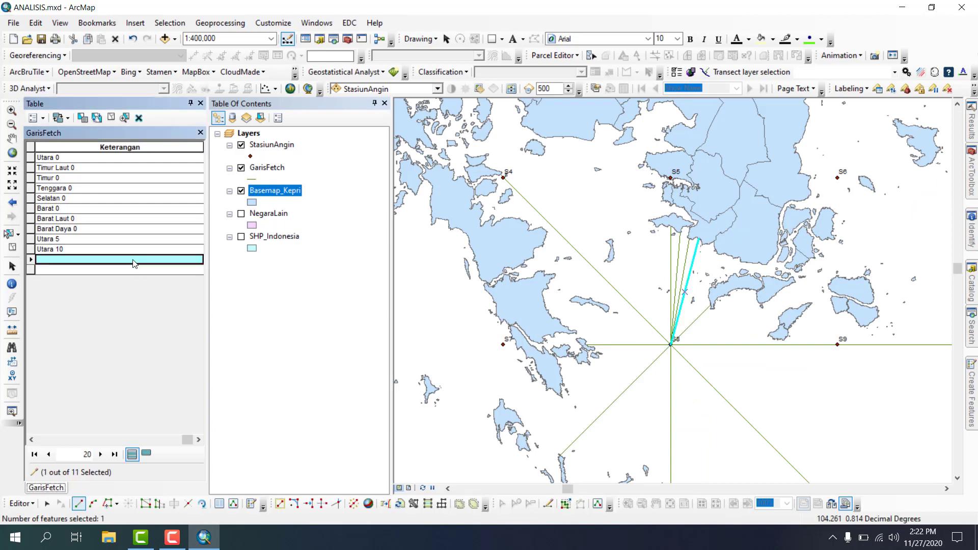
type("Utara 15")
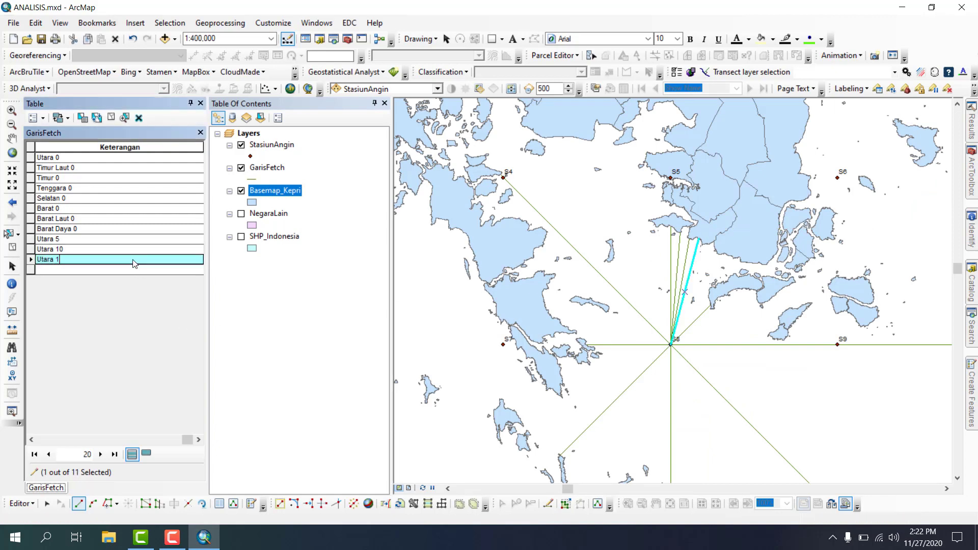
left_click(12, 247)
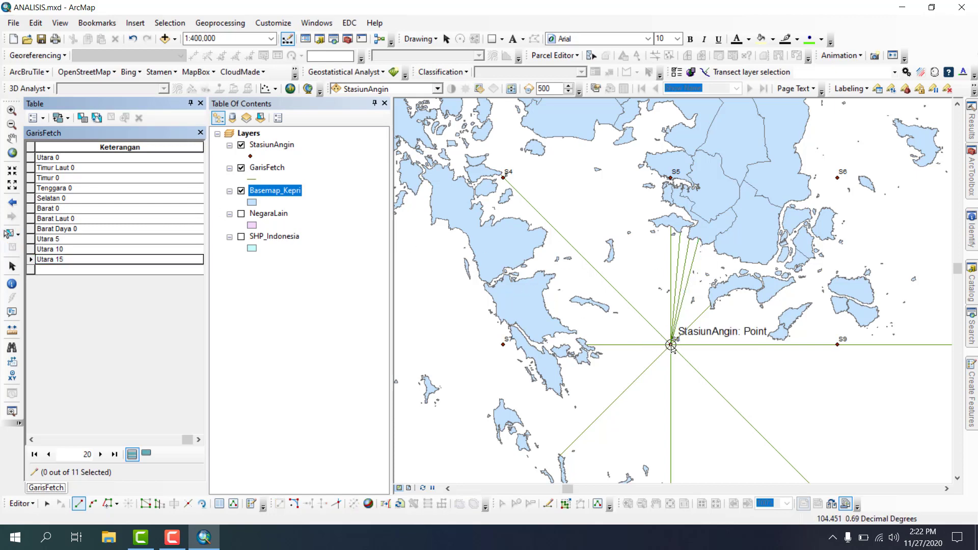
Step: Draw a GarisFetch line from station S8 at a direction of 70 degrees, ending at the Basemap_Kepri coastline
left_click(671, 344)
right_click(704, 286)
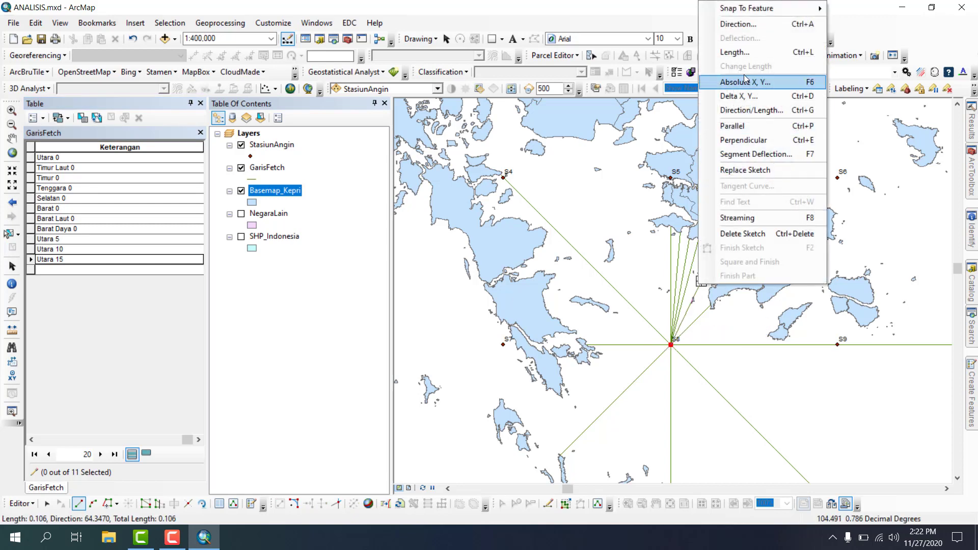
left_click(735, 25)
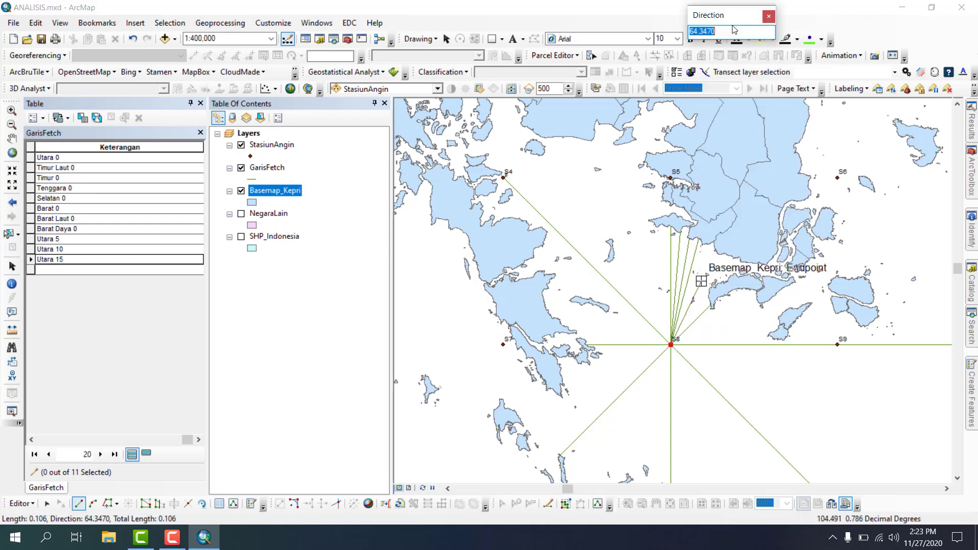
type("70")
key("Return")
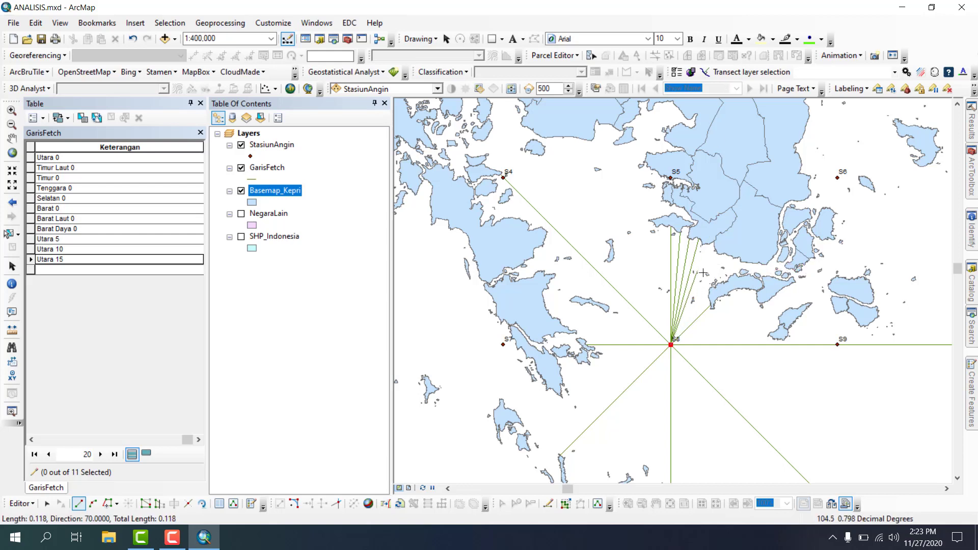
left_click(709, 245)
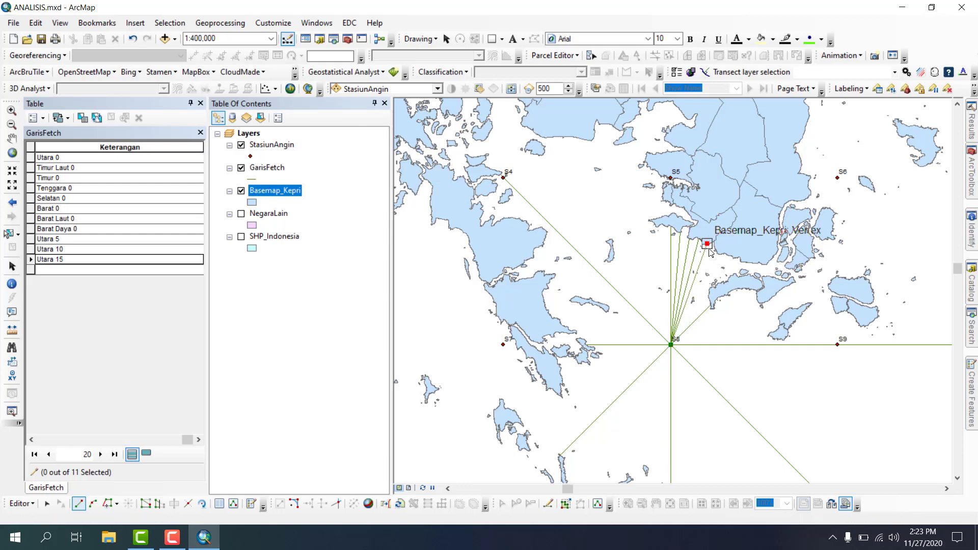
key("F2")
Step: Enter "Utara 20" as the Keterangan of the 70-degree fetch line and clear the selection
left_click(49, 270)
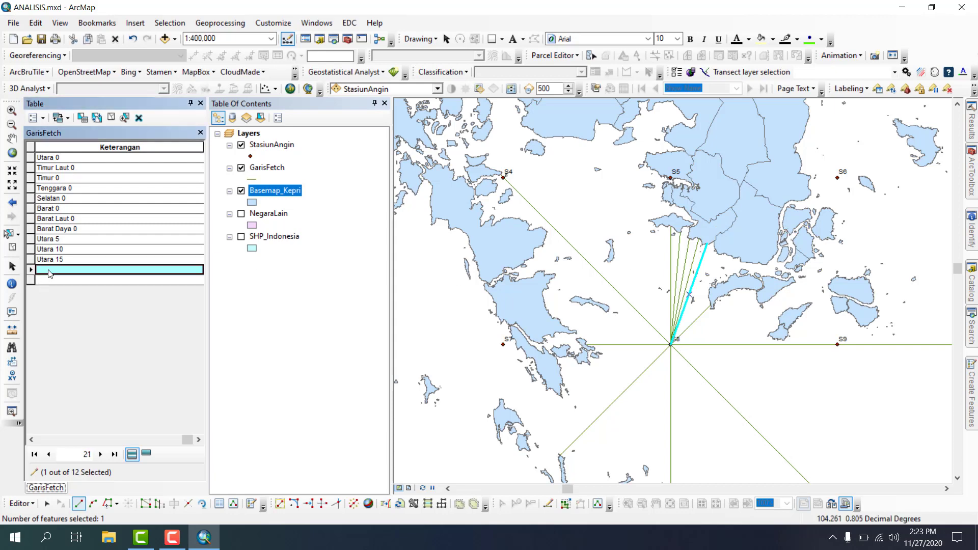
type("Utara 20")
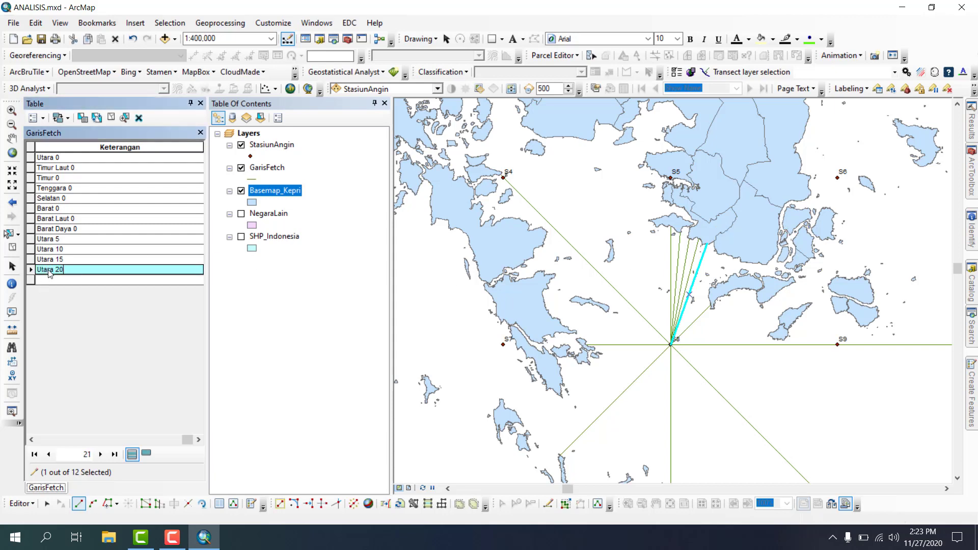
left_click(12, 248)
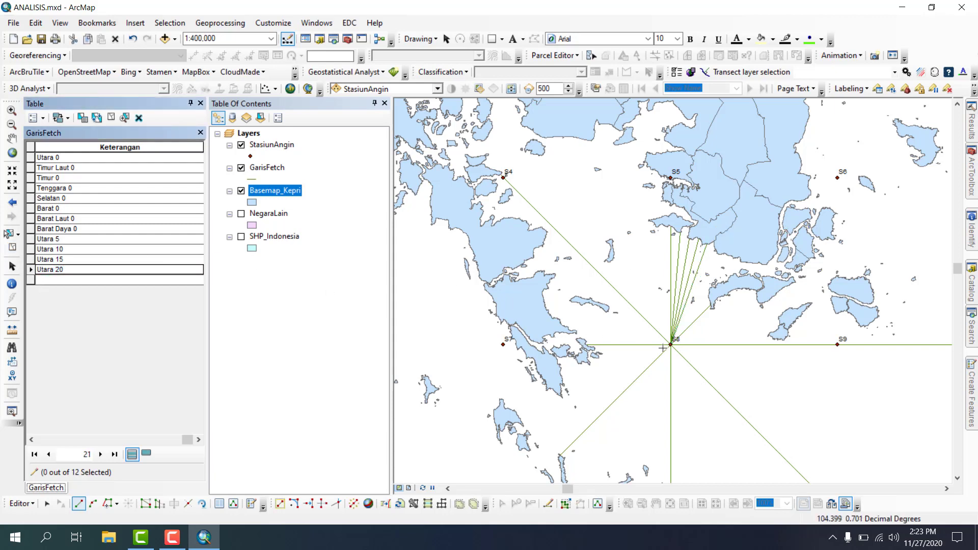
Step: Enlarge the symbol selector and change the StasiunAngin point symbol to Circle 1
scroll(706, 351, "down", 5)
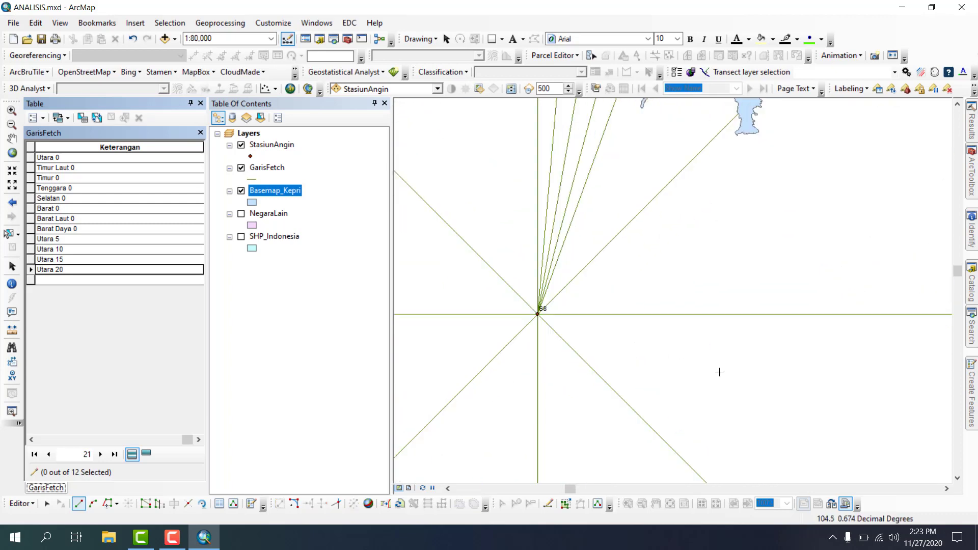
scroll(719, 372, "up", 3)
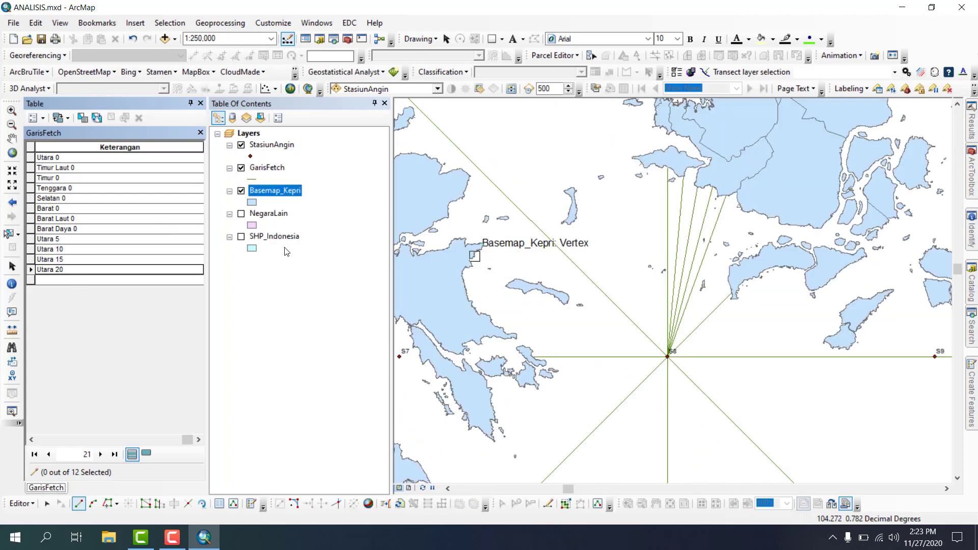
left_click(250, 157)
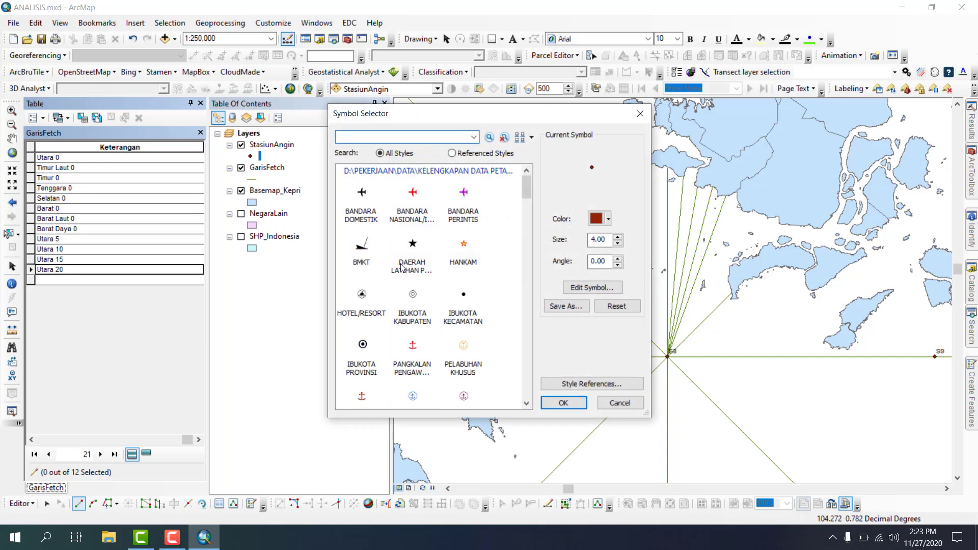
left_click_drag(653, 363, 864, 351)
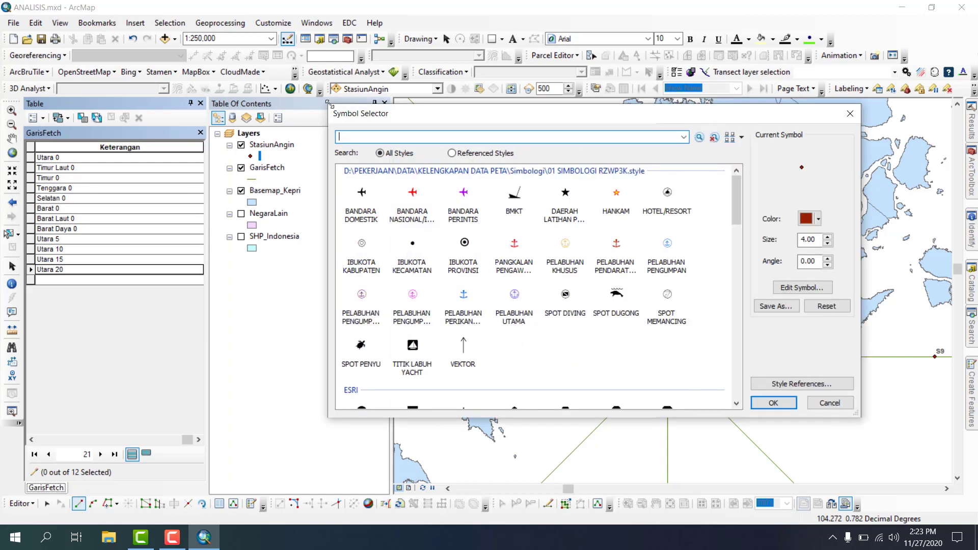
left_click_drag(328, 105, 193, 40)
double_click(224, 304)
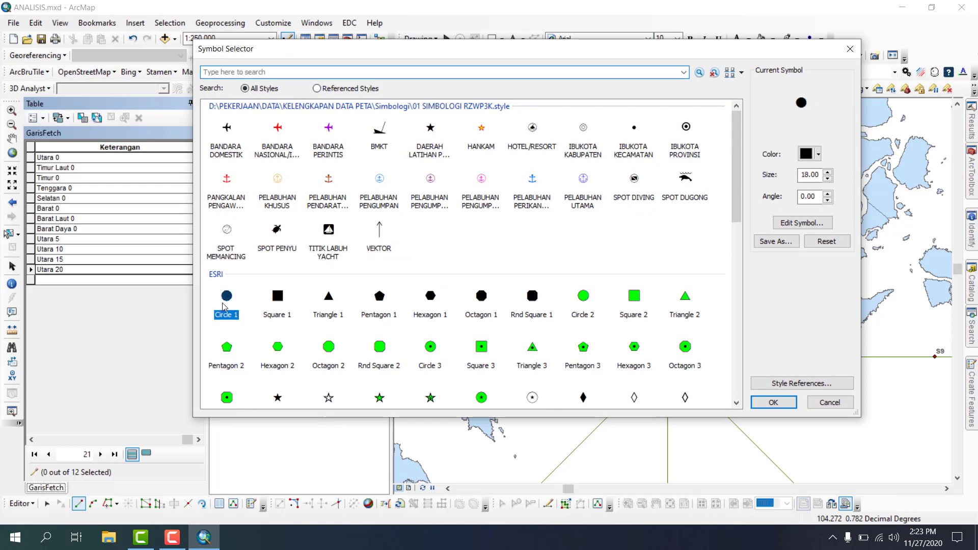
Step: Start a new GarisFetch line at the station S8 point
scroll(742, 336, "up", 2)
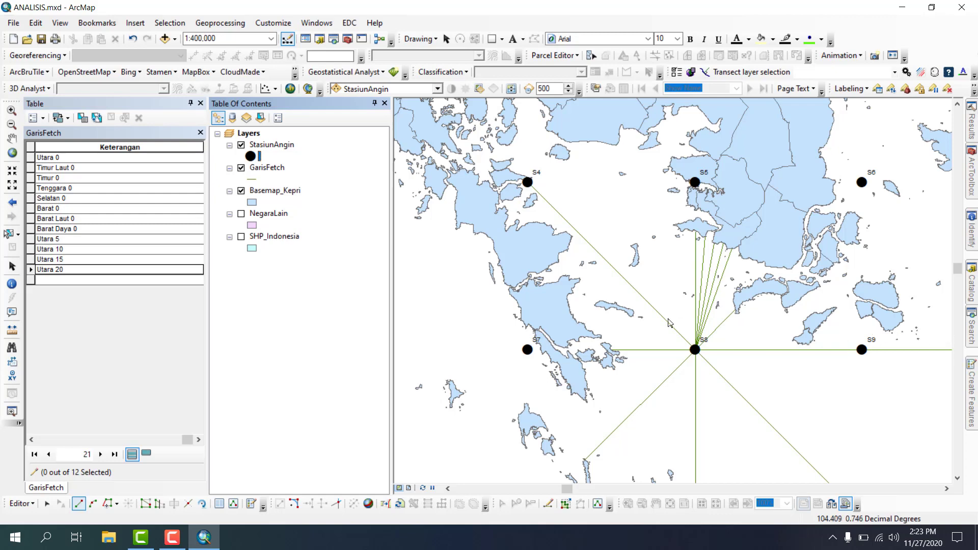
scroll(697, 355, "up", 5)
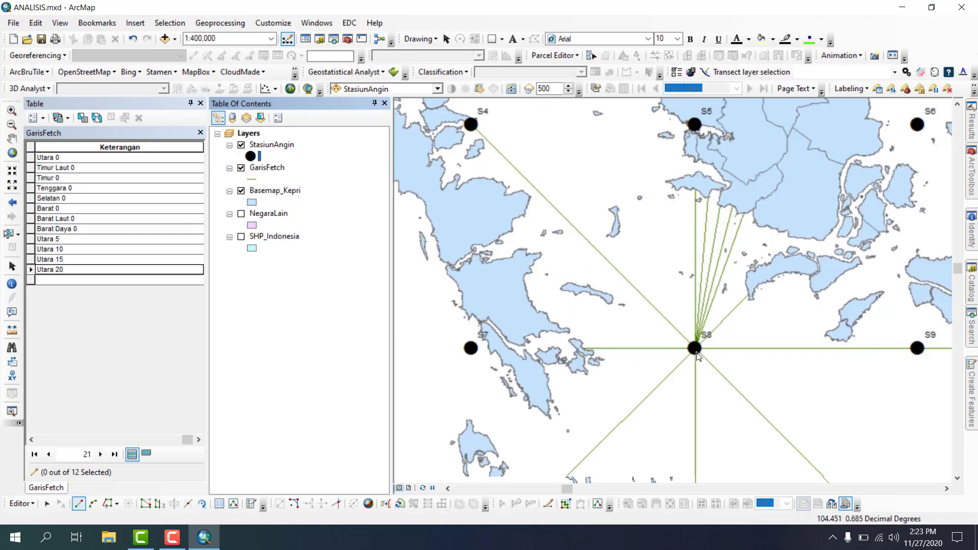
scroll(735, 376, "down", 2)
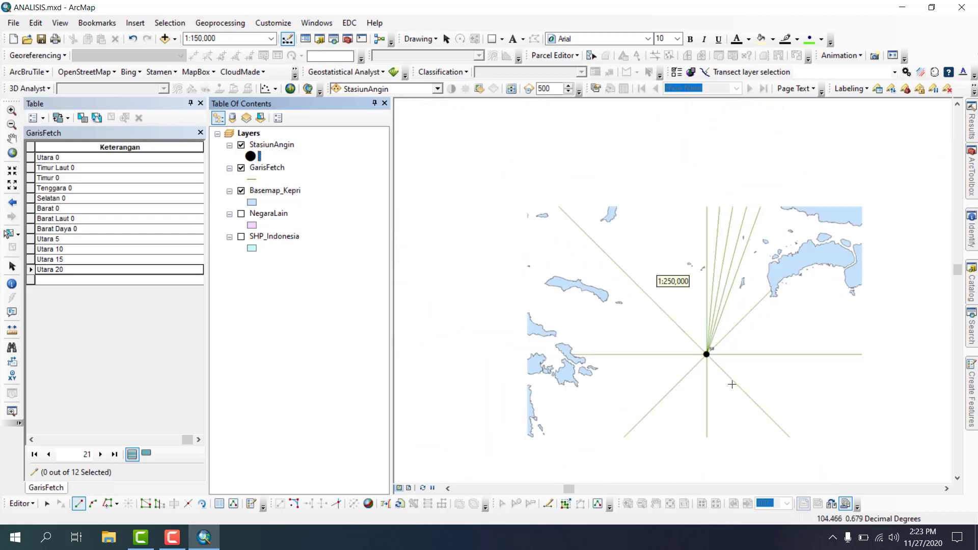
left_click(708, 357)
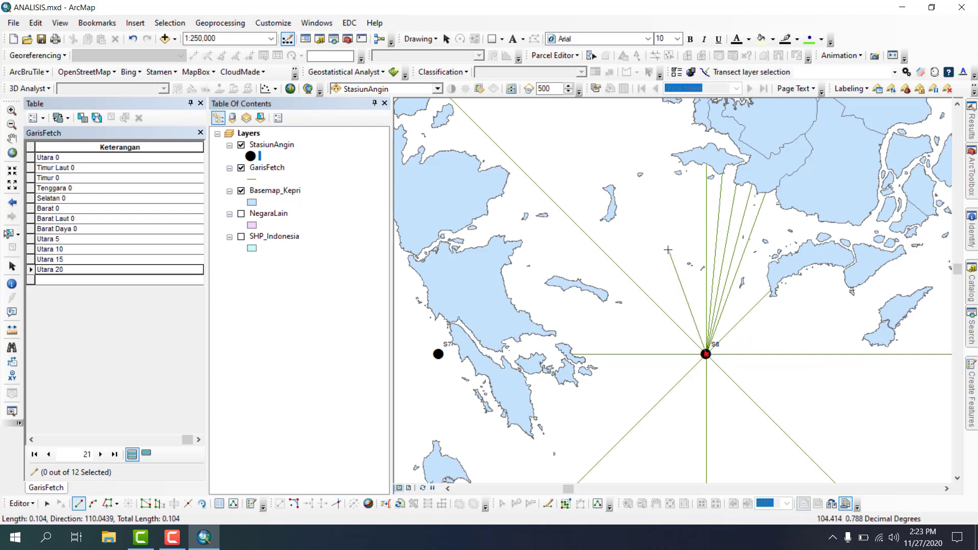
Step: Change the StasiunAngin point symbol to IBUKOTA KECAMATAN
left_click(252, 158)
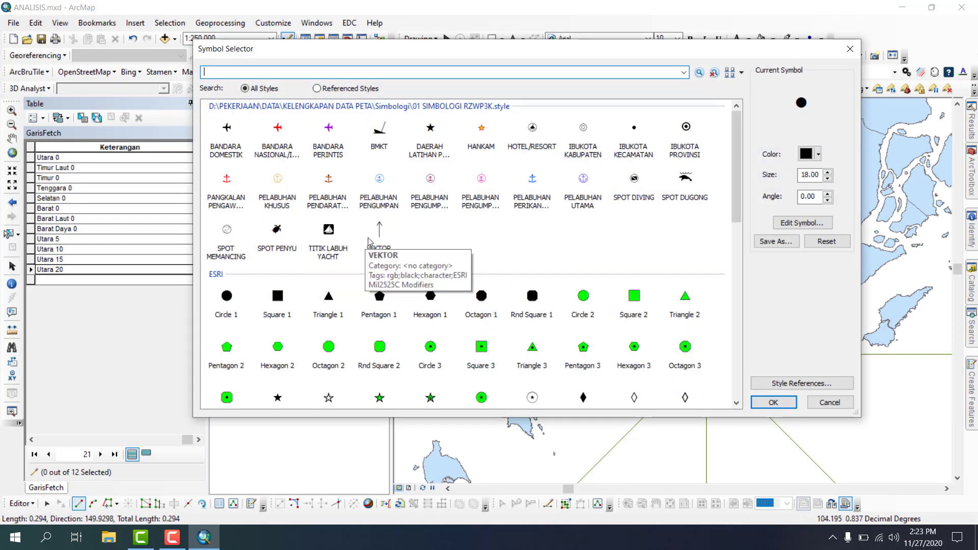
double_click(640, 139)
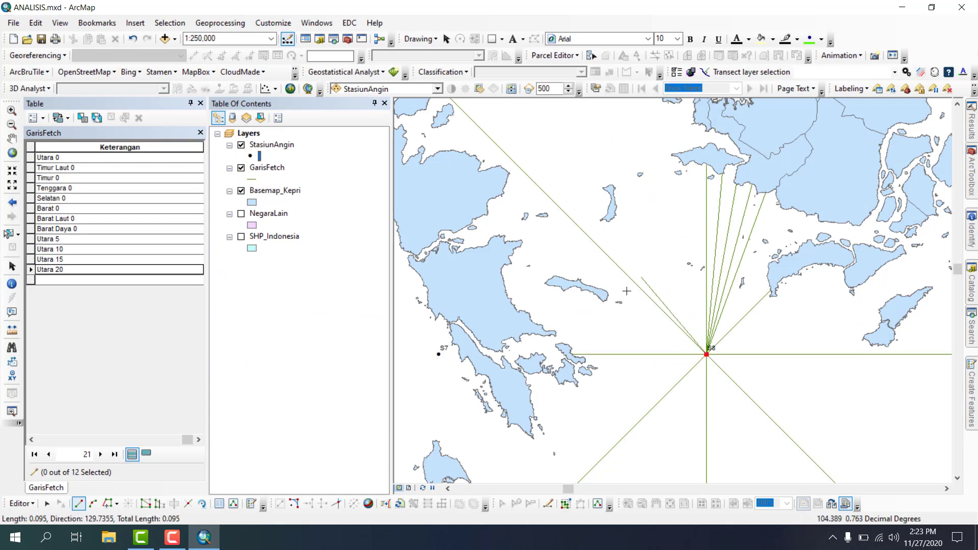
Step: Constrain the started fetch line from S8 to a direction of 95 degrees and finish it at the coast of the island to the north
right_click(681, 283)
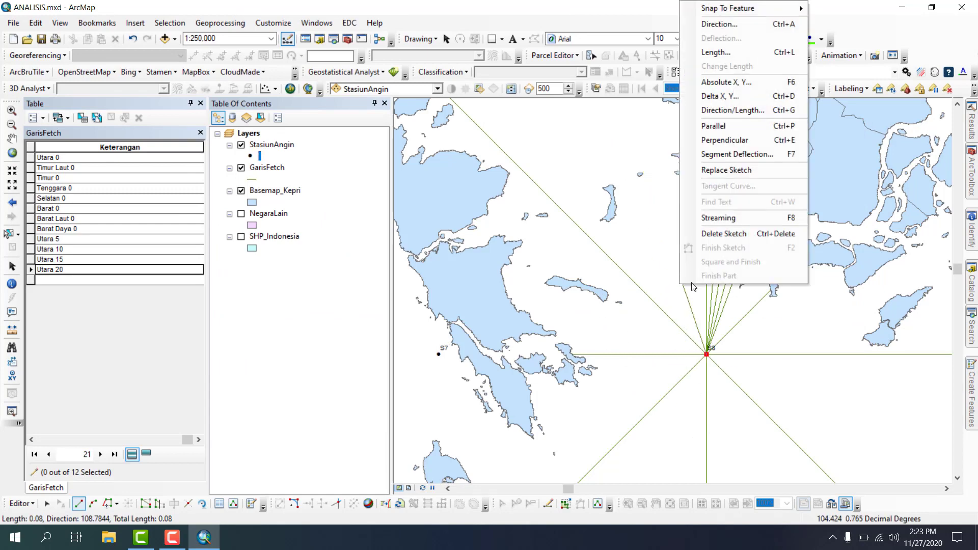
left_click(720, 25)
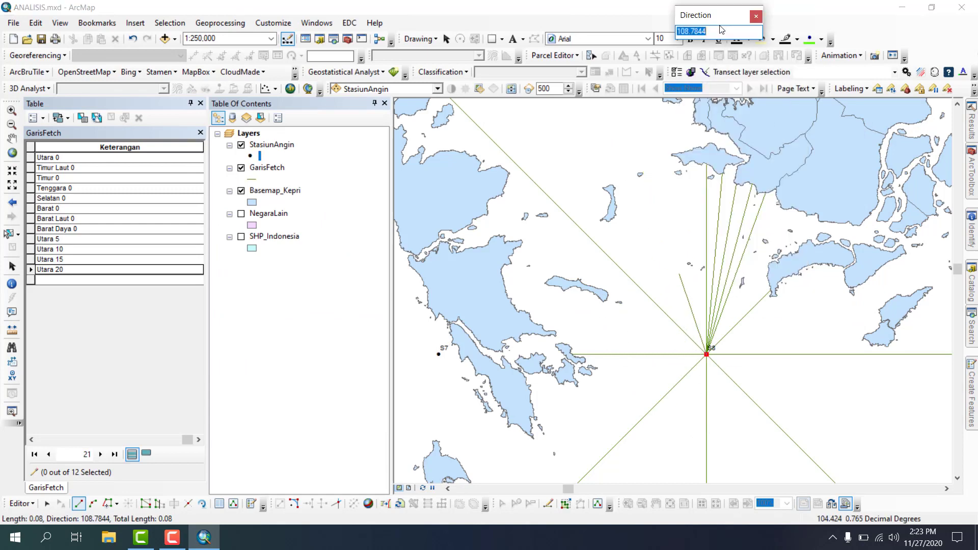
type("95")
key("Return")
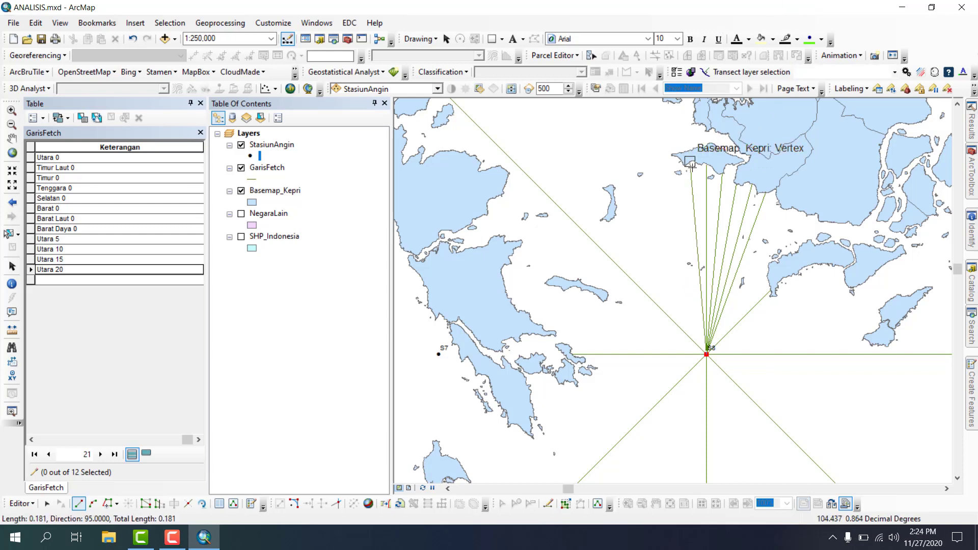
left_click(694, 172)
key("F2")
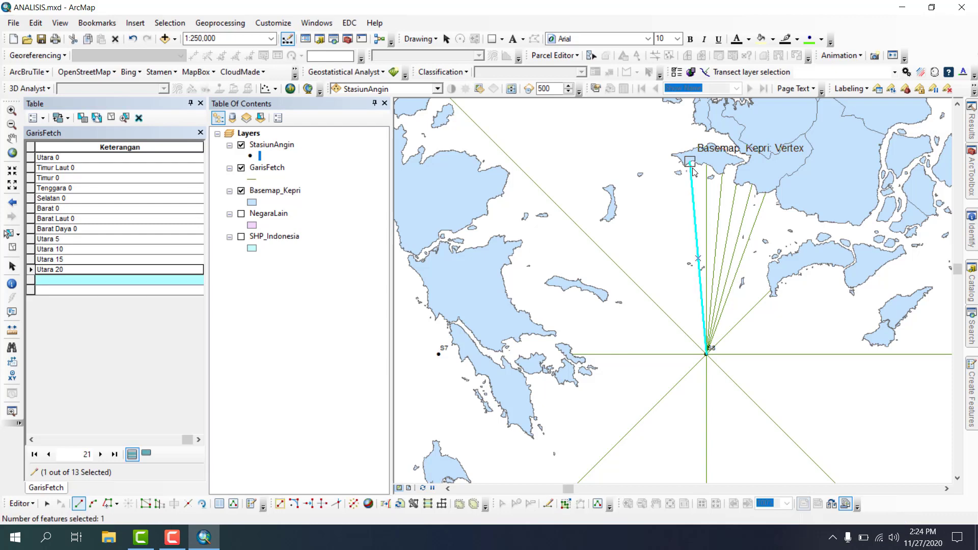
Step: Enter "Utara -5" as the Keterangan of the 95-degree fetch line and clear the selection
left_click(111, 282)
type("U")
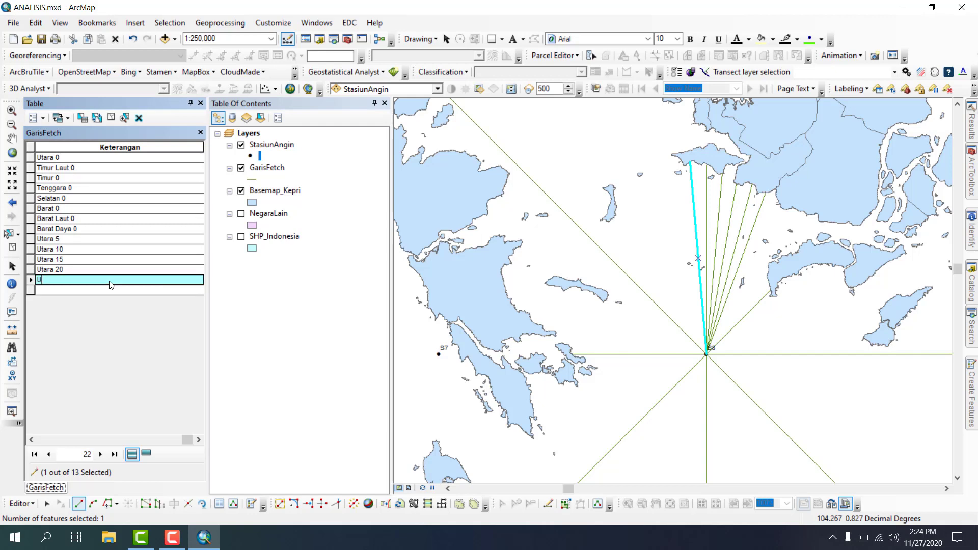
type("tara -5")
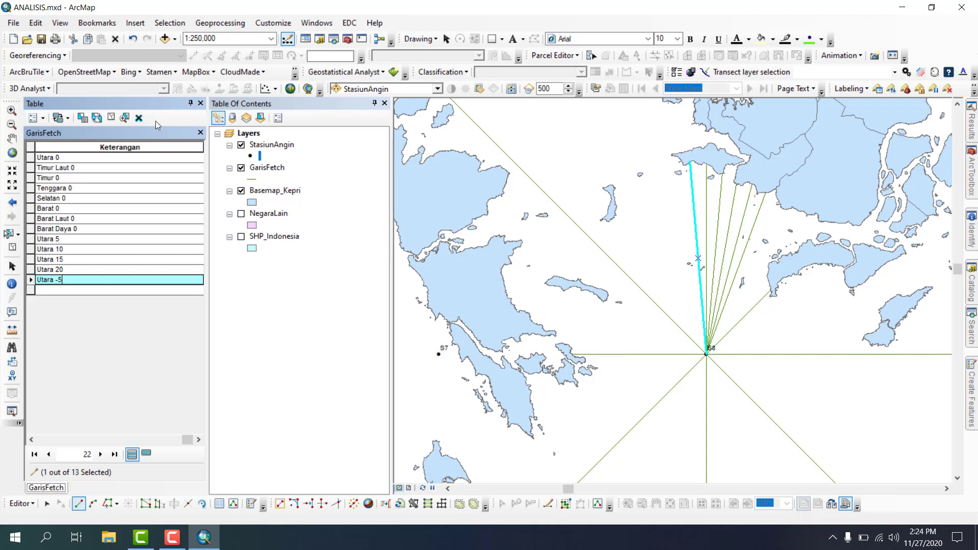
left_click(111, 118)
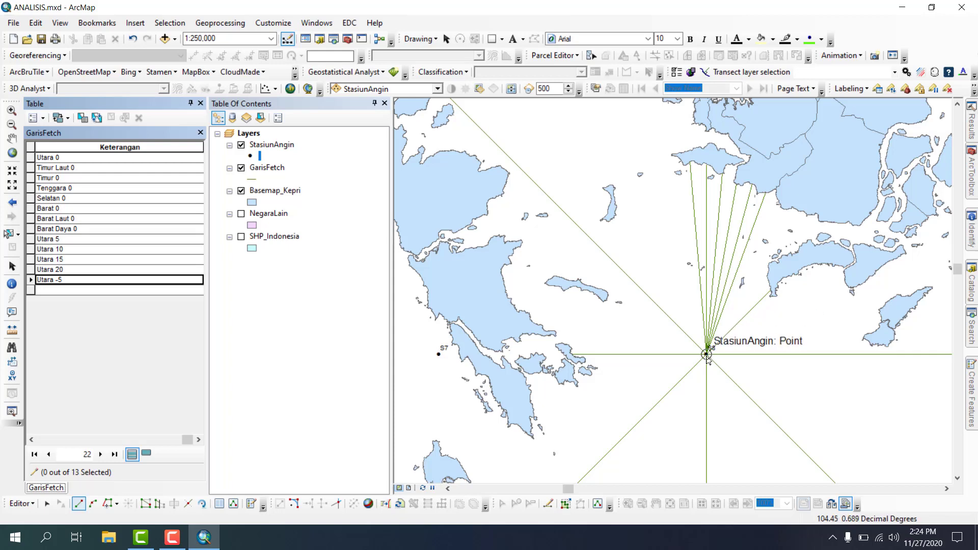
Step: Draw a GarisFetch line from S8 at a direction of 100 degrees, ending at the small islet's coastline vertex
left_click(707, 355)
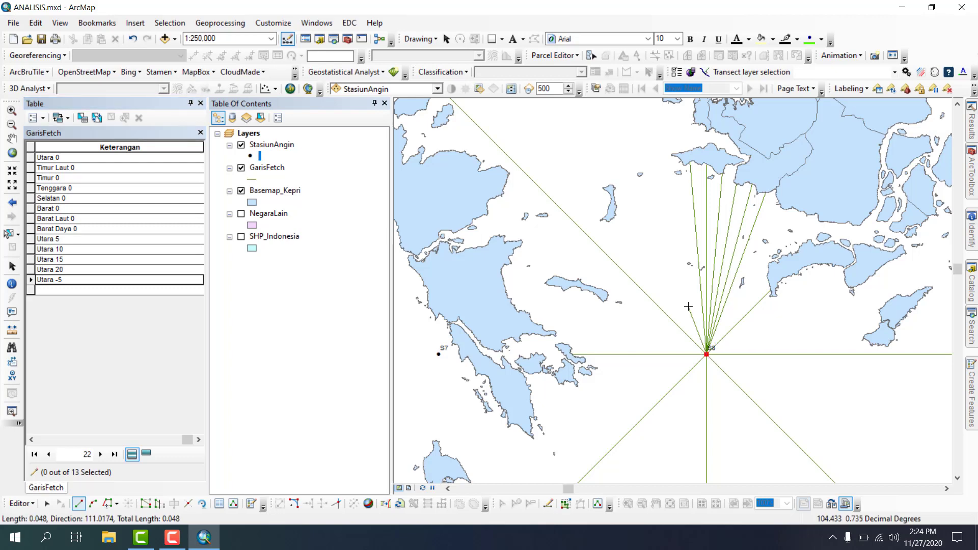
key("ctrl+a")
type("1")
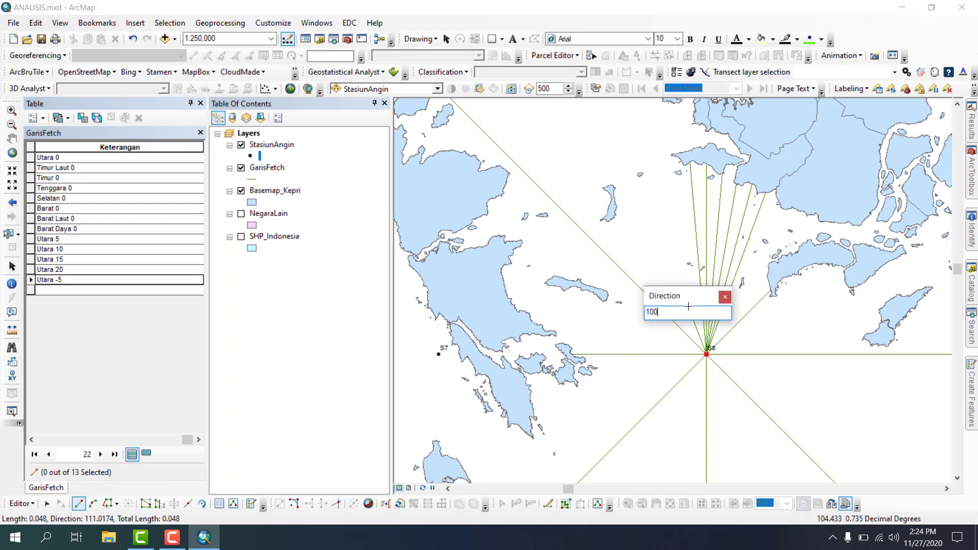
key("Return")
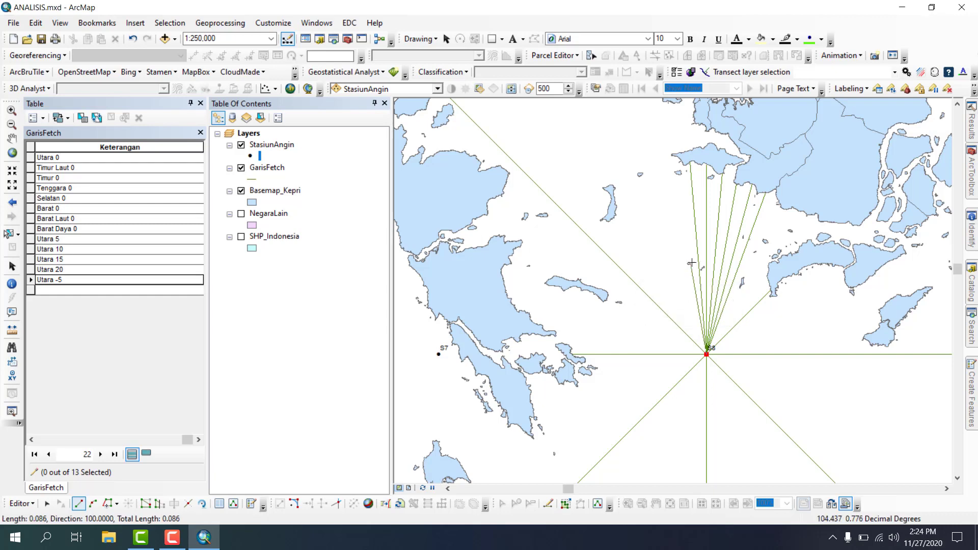
left_click(675, 178)
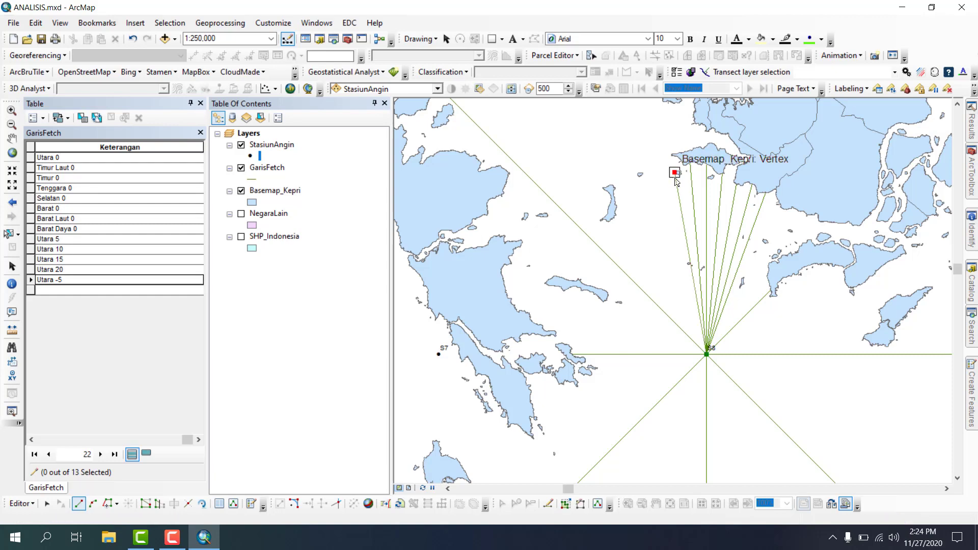
key("F2")
Step: Enter "Utara -10" as the Keterangan of the 100-degree fetch line and clear the selection
left_click(126, 291)
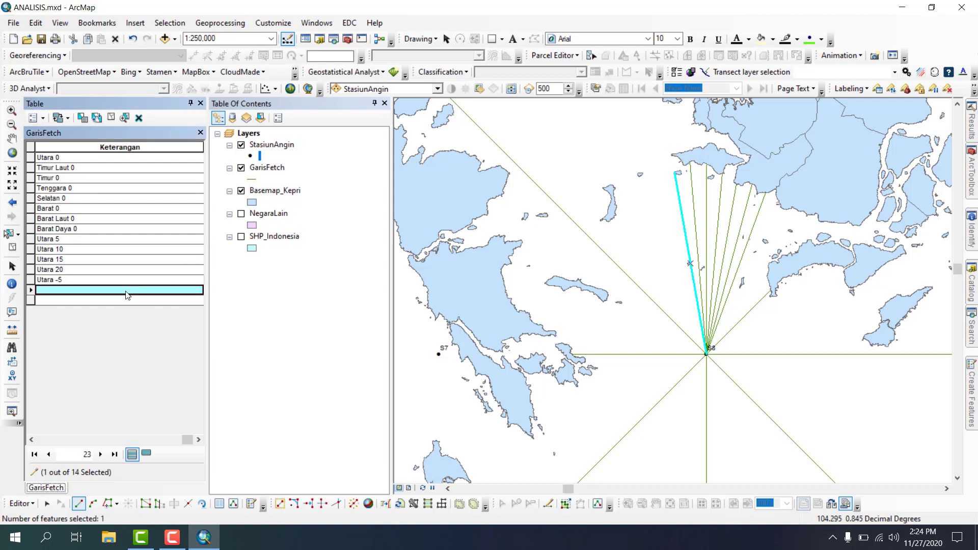
type("Utara -10")
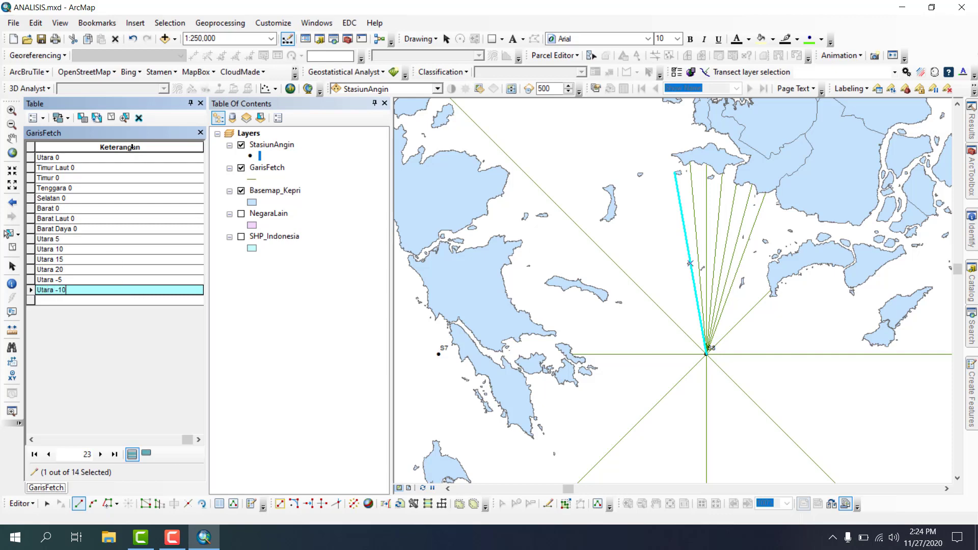
left_click(112, 118)
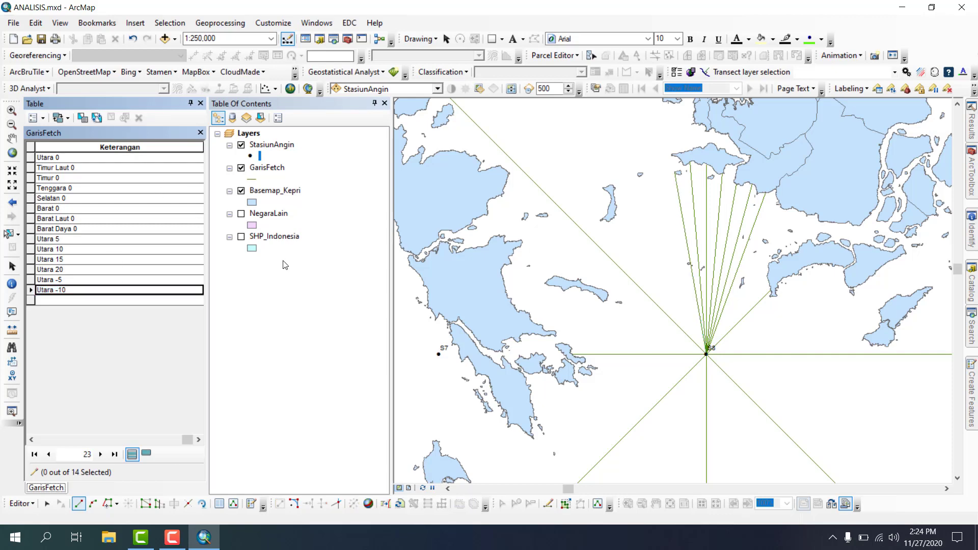
Step: Draw a GarisFetch line from S8 at a direction of 105 degrees, ending at the large northern island's coast northwest of S5
left_click(706, 355)
right_click(666, 283)
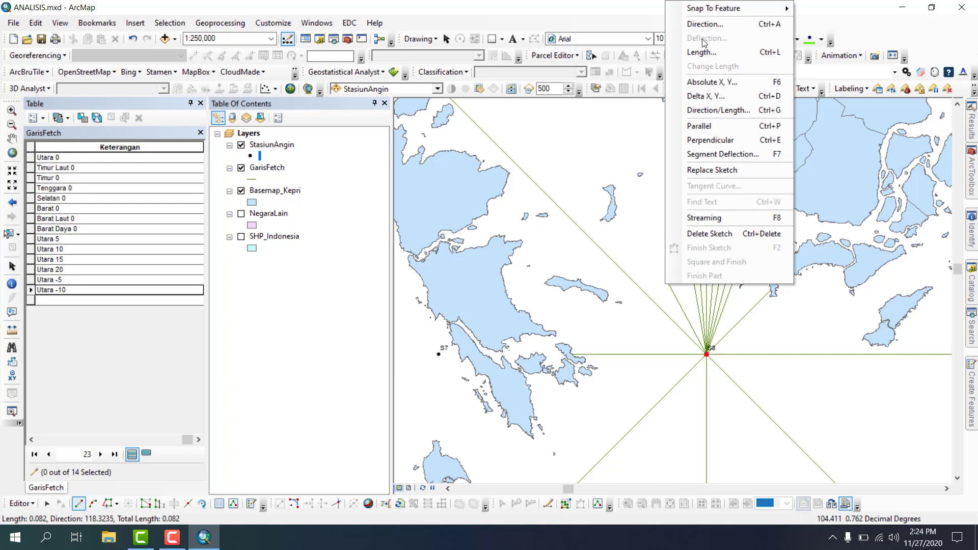
left_click(769, 28)
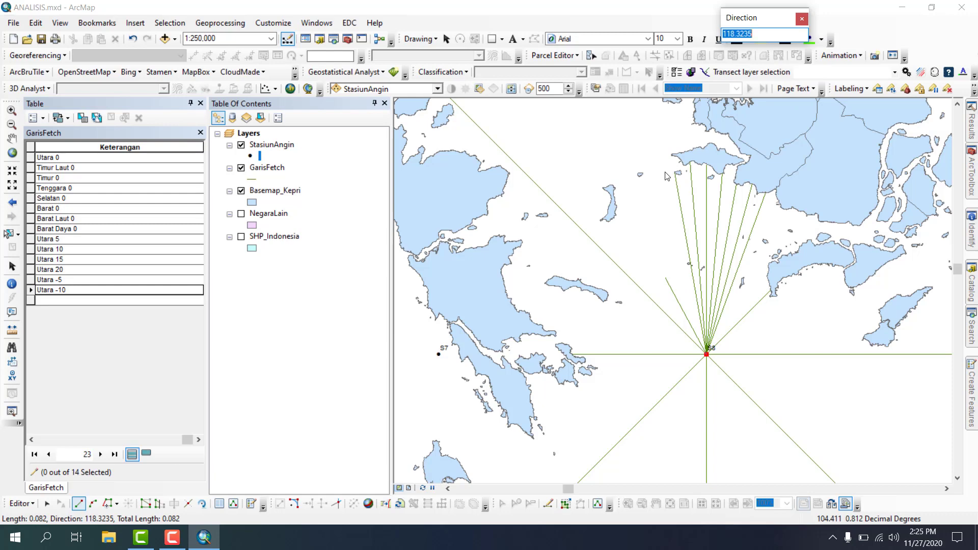
type("105")
key("Return")
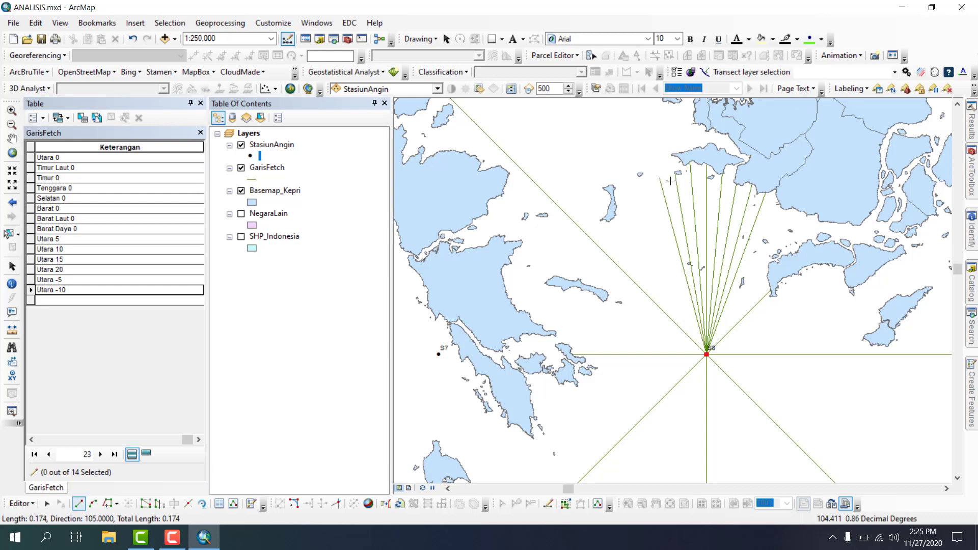
scroll(693, 301, "down", 4)
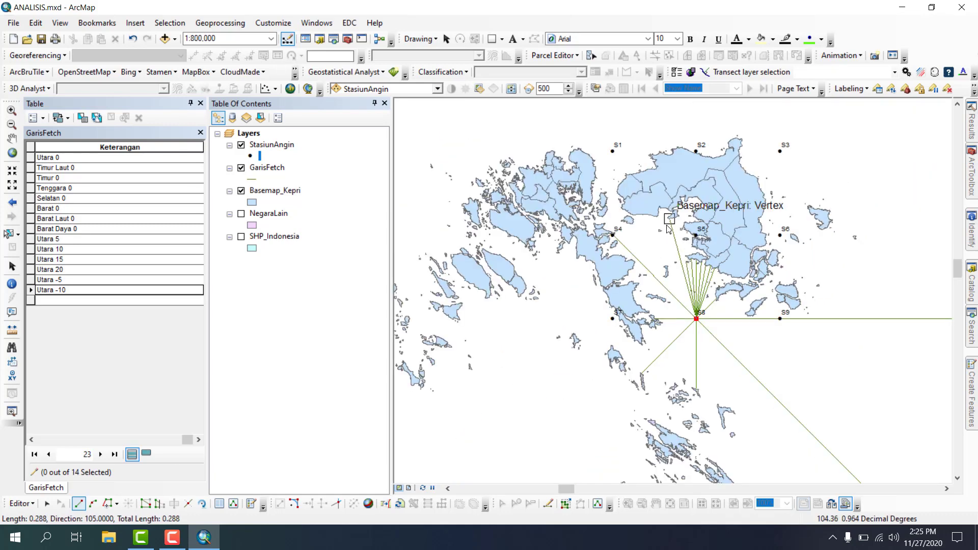
key("F2")
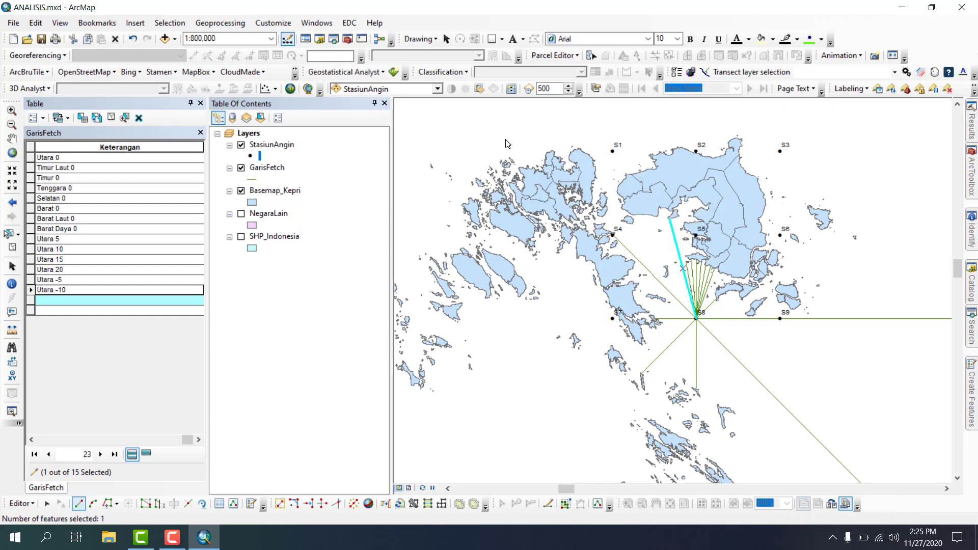
Step: Enter "Utara -15" as the Keterangan of the 105-degree fetch line and clear the selection
left_click(112, 300)
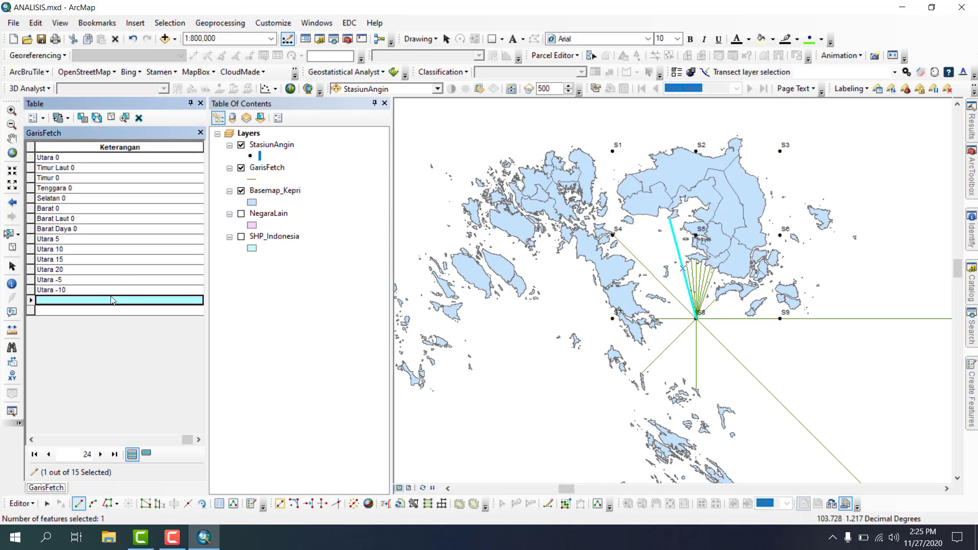
type("Utara -1")
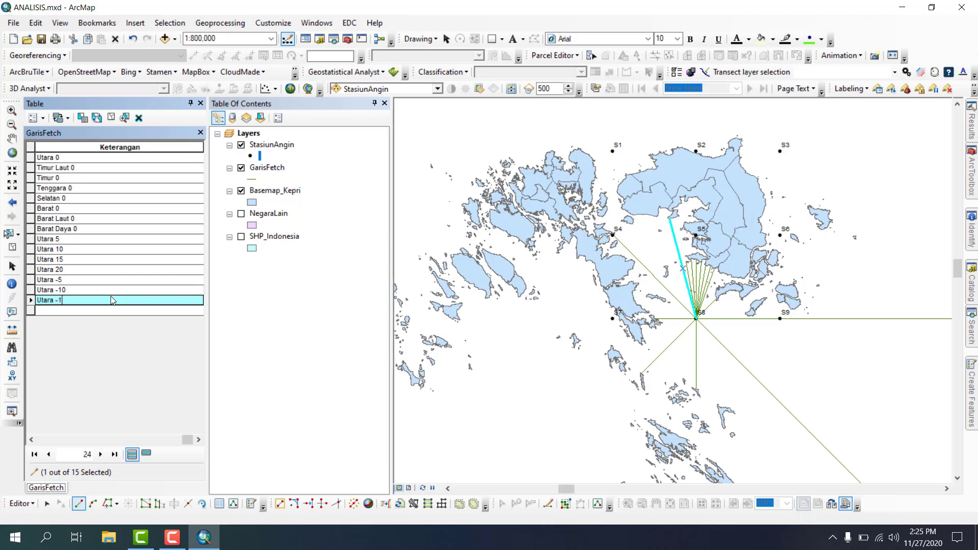
type("5")
left_click(111, 118)
Step: Draw a GarisFetch line from S8 at a direction of 110 degrees, ending at the small islet north-northwest of the station
scroll(750, 301, "down", 2)
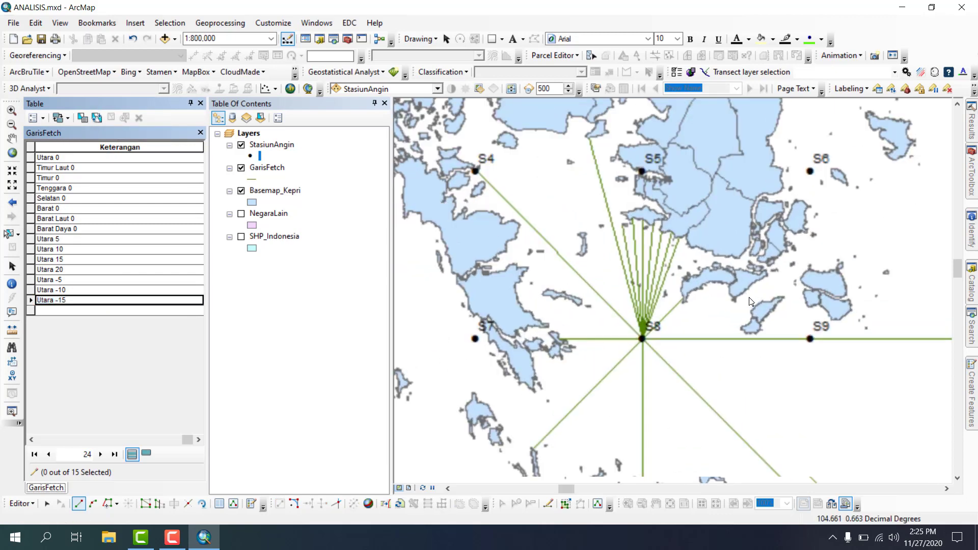
scroll(750, 300, "down", 3)
scroll(740, 344, "up", 1)
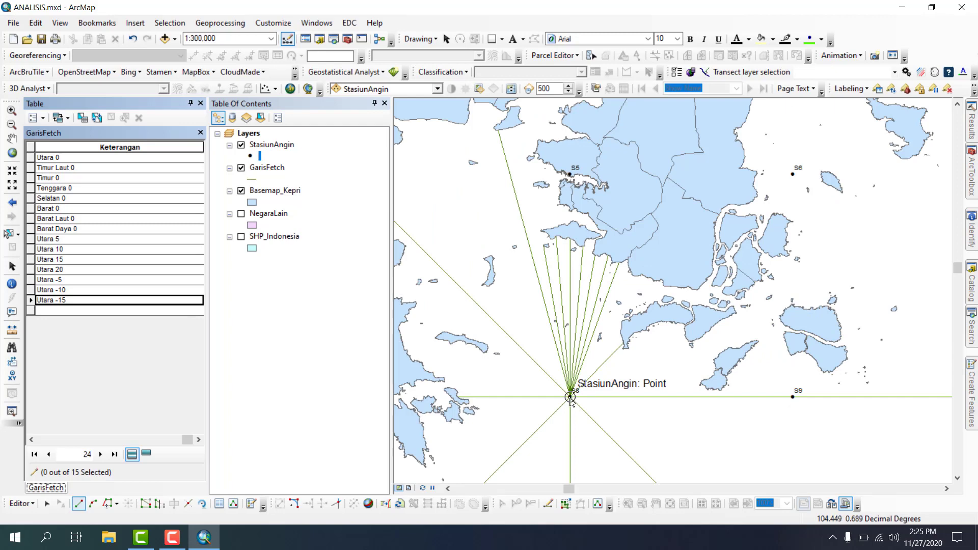
left_click(570, 398)
right_click(513, 284)
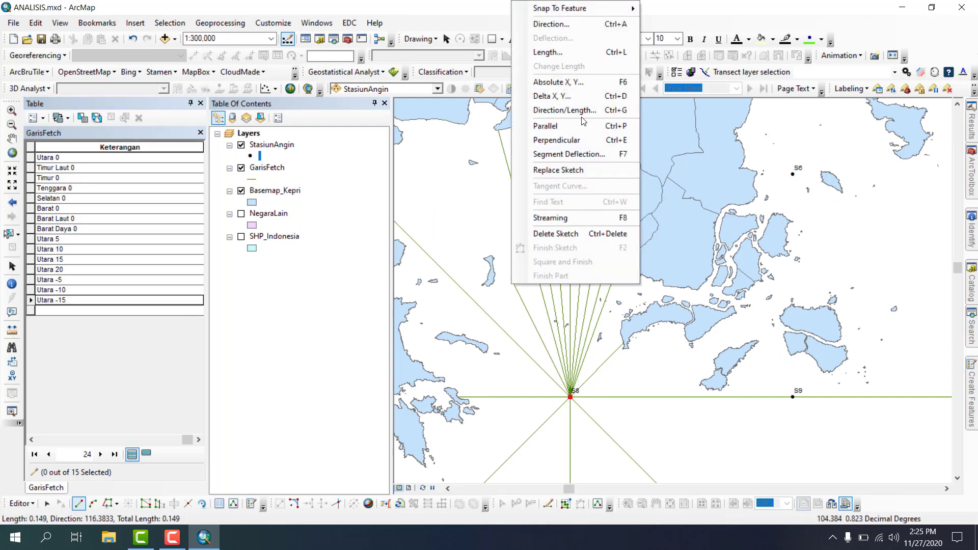
left_click(567, 27)
type("110")
key("Return")
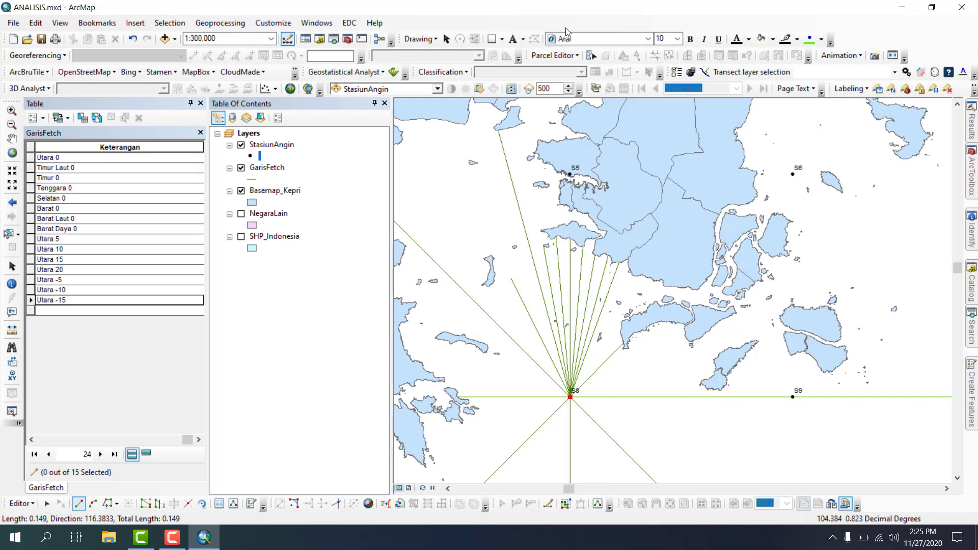
double_click(519, 256)
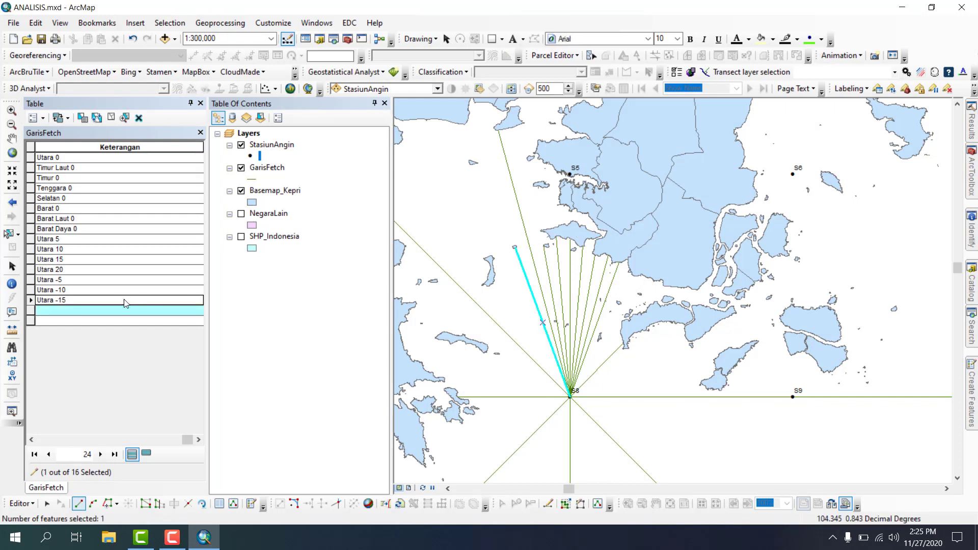
Step: Enter "Utara -20" as the Keterangan of the 110-degree fetch line and clear the selection
left_click(112, 317)
type("Utara -20")
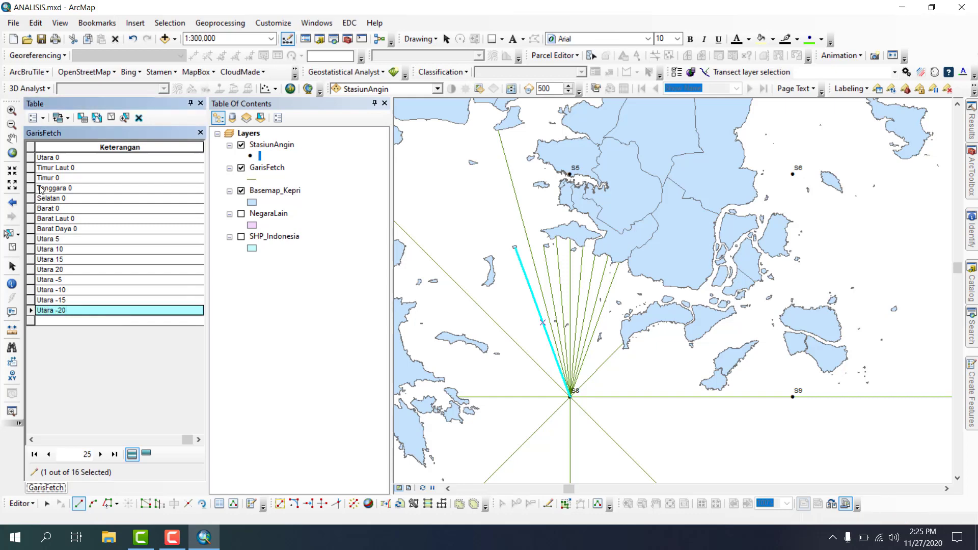
left_click(111, 118)
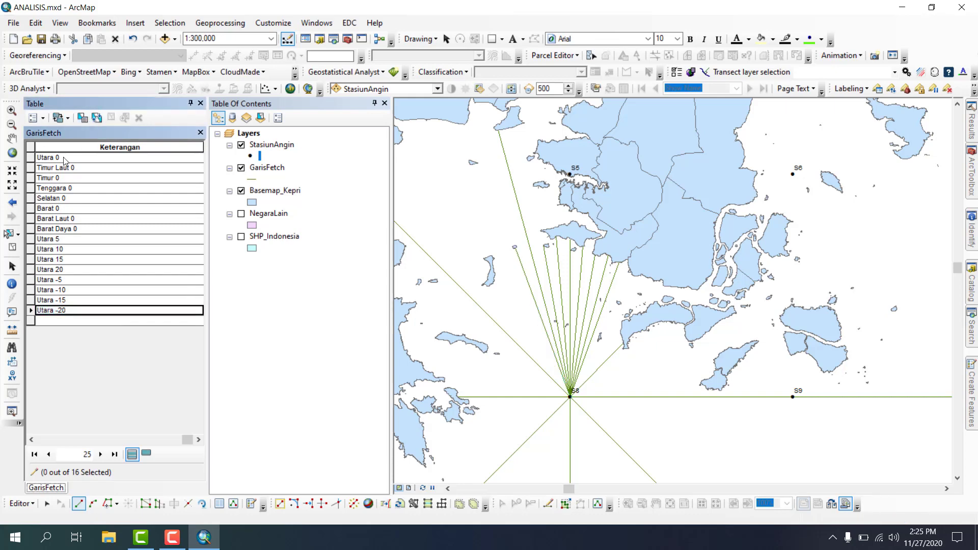
Step: Save the GarisFetch edits and stop the editing session
left_click(22, 501)
left_click(50, 298)
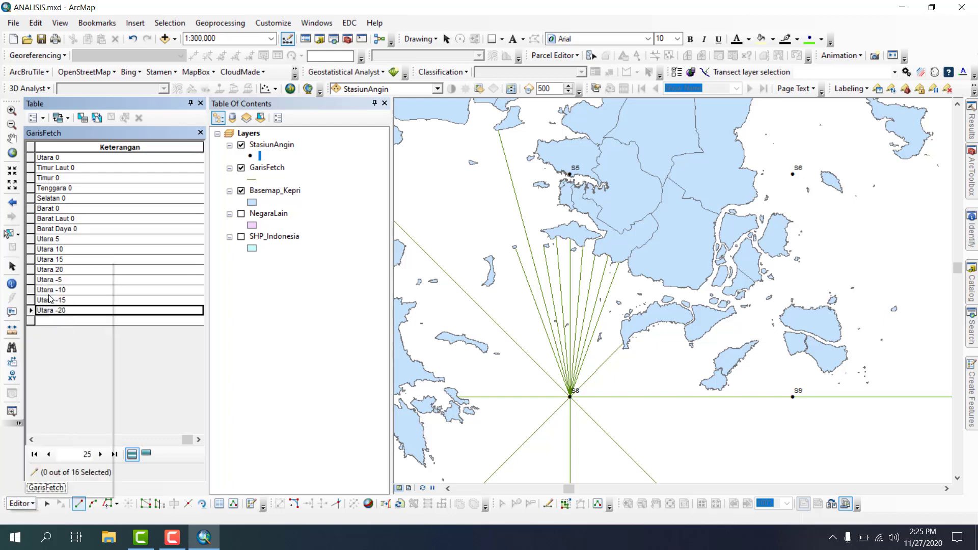
left_click(22, 504)
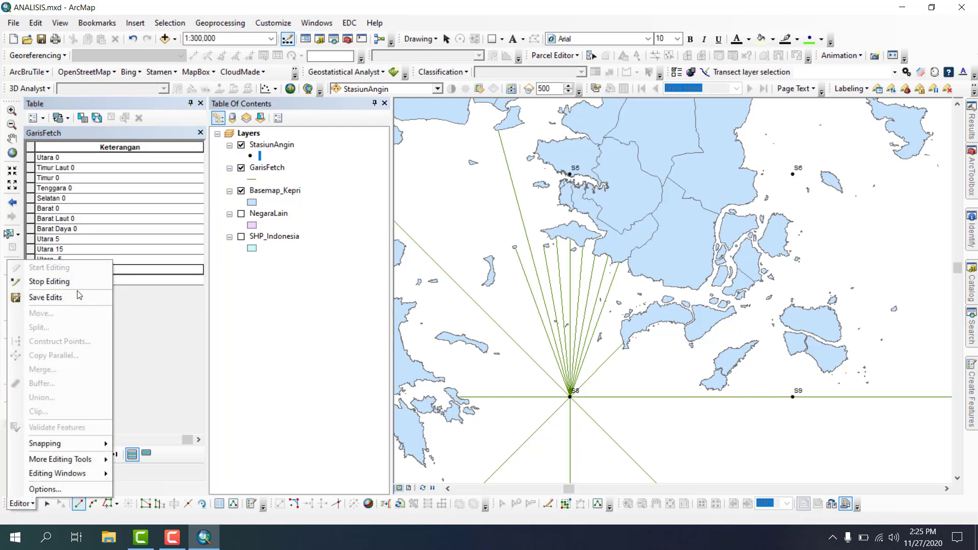
left_click(61, 282)
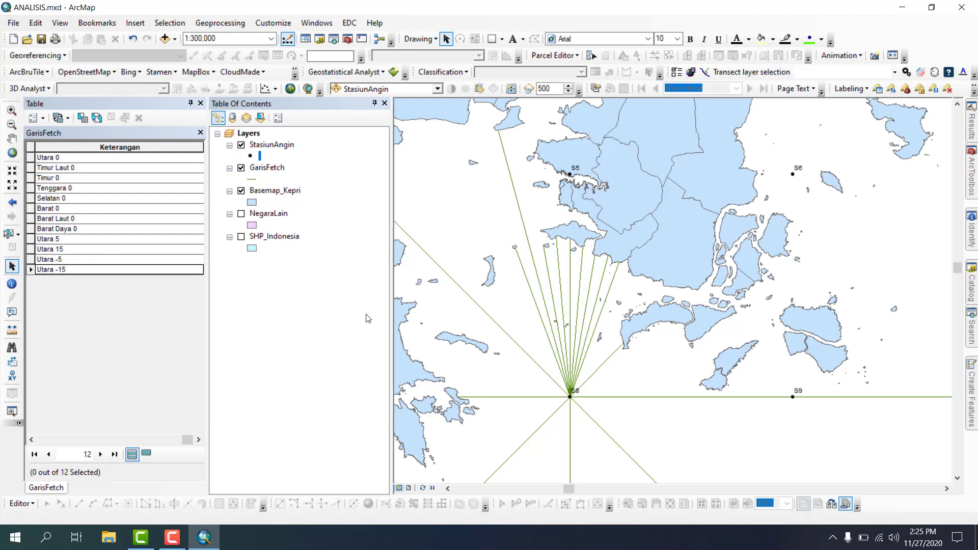
left_click(9, 141)
left_click_drag(466, 341, 589, 303)
scroll(622, 325, "down", 1)
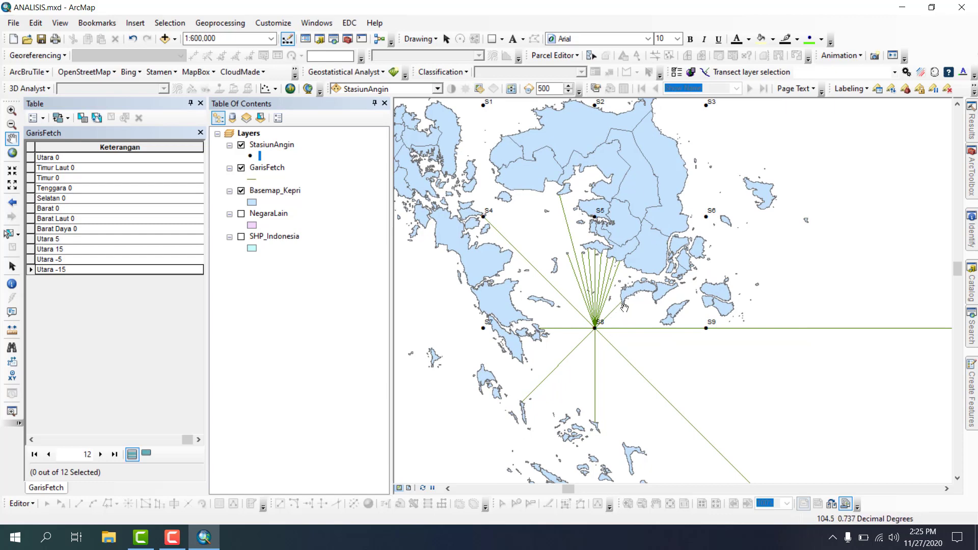
scroll(622, 309, "up", 1)
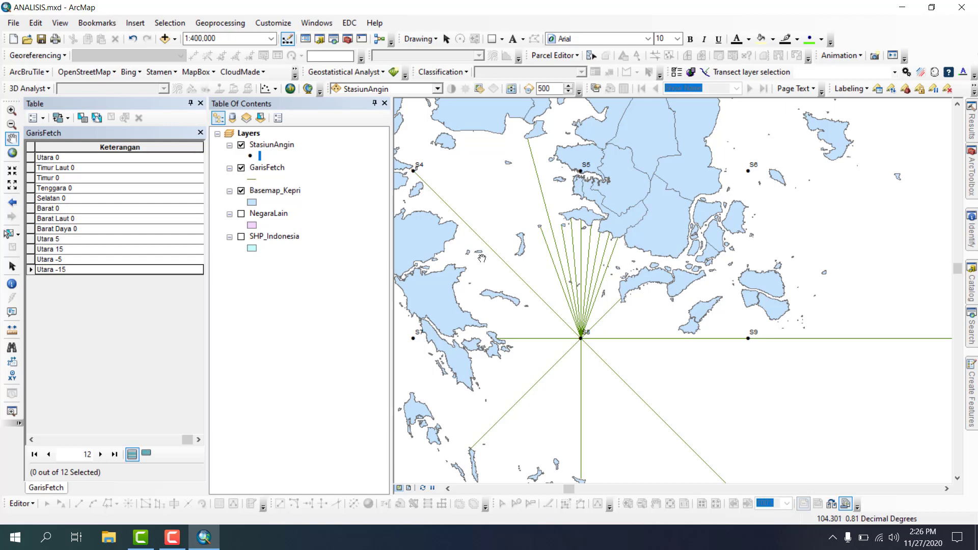
left_click_drag(492, 321, 468, 269)
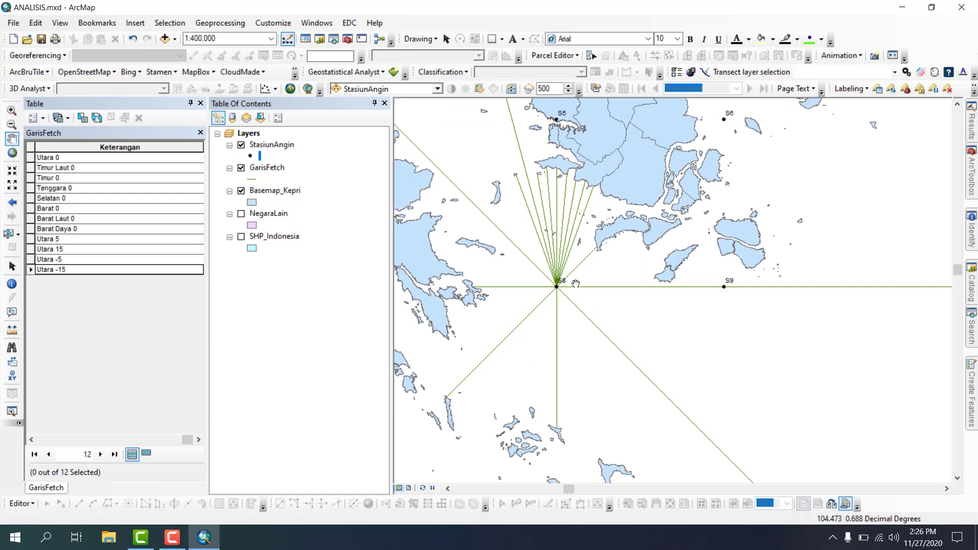
scroll(602, 243, "down", 2)
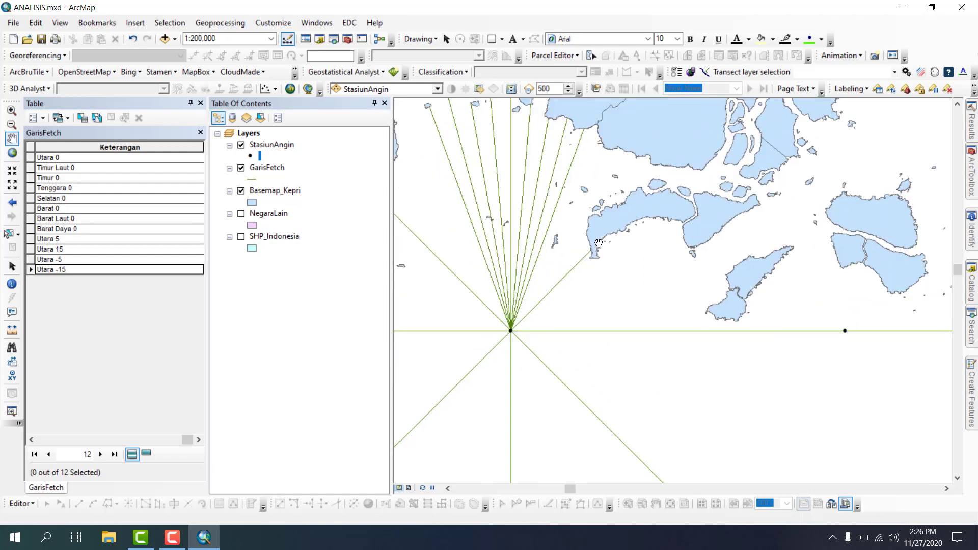
Step: Examine the fetch lines radiating from S8 and the coastlines of the surrounding Kepri islands
left_click_drag(602, 243, 620, 299)
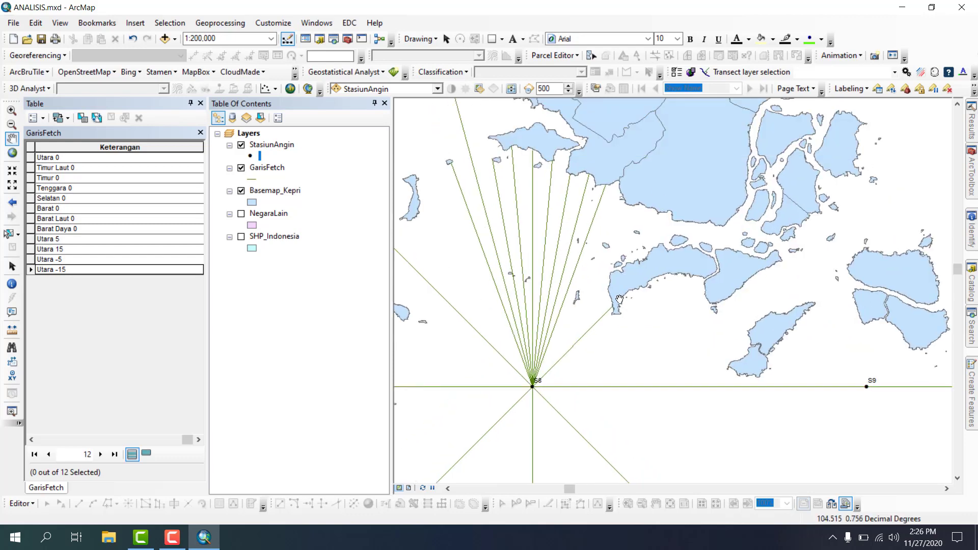
scroll(653, 291, "up", 1)
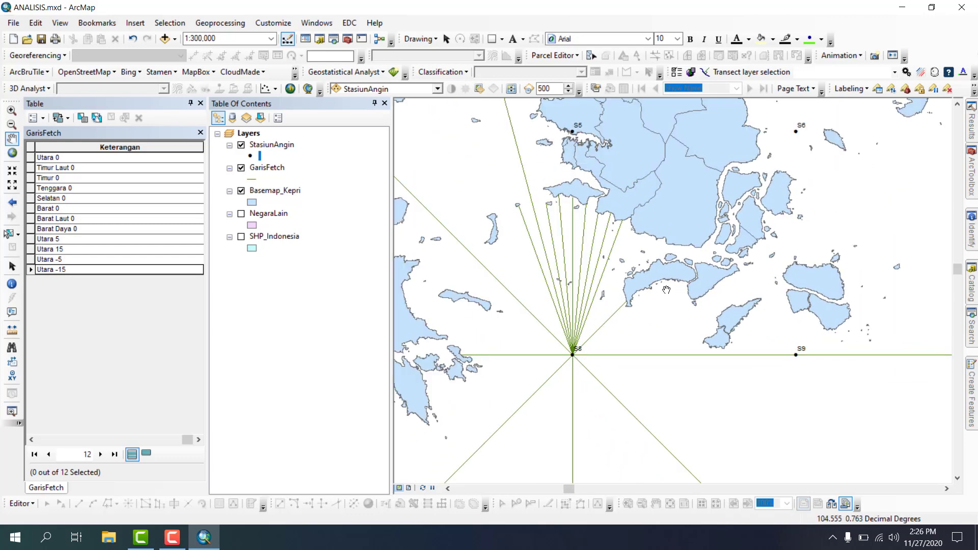
left_click_drag(624, 296, 703, 258)
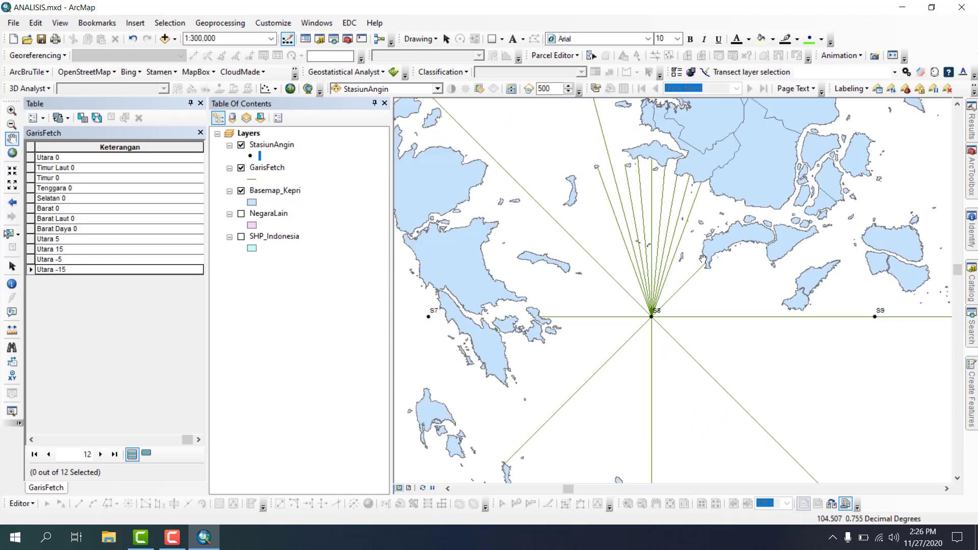
scroll(652, 273, "down", 1)
left_click_drag(672, 279, 600, 314)
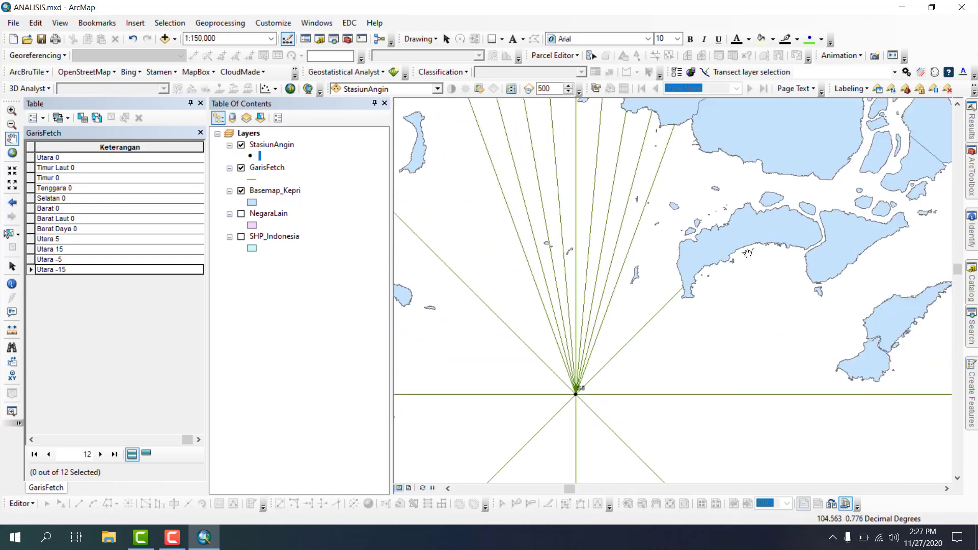
scroll(581, 269, "up", 2)
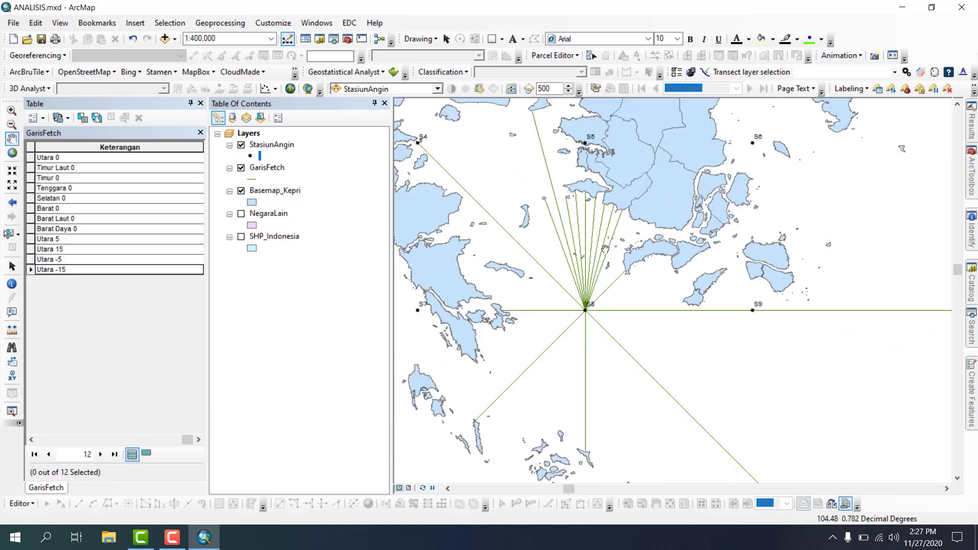
left_click_drag(598, 254, 658, 293)
left_click_drag(613, 221, 633, 320)
left_click_drag(671, 269, 671, 330)
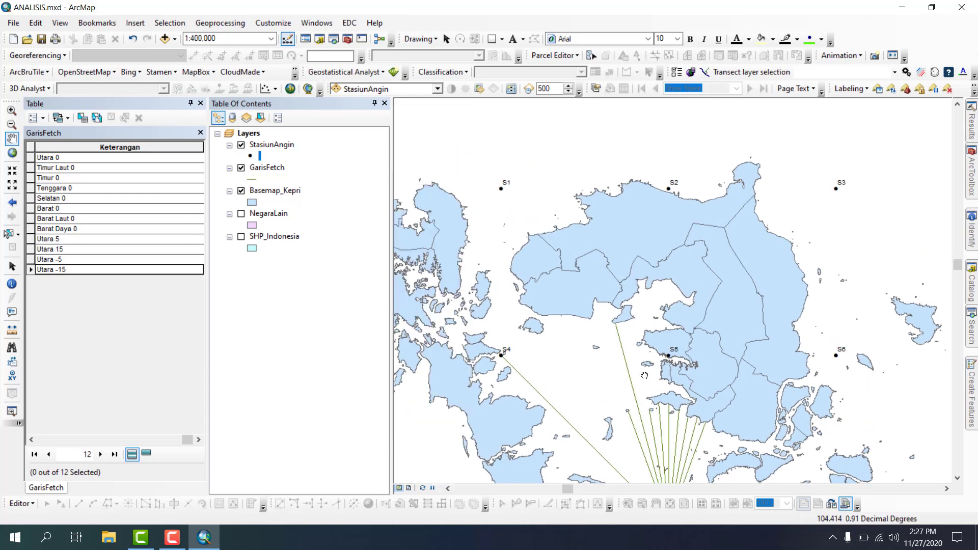
scroll(671, 330, "up", 2)
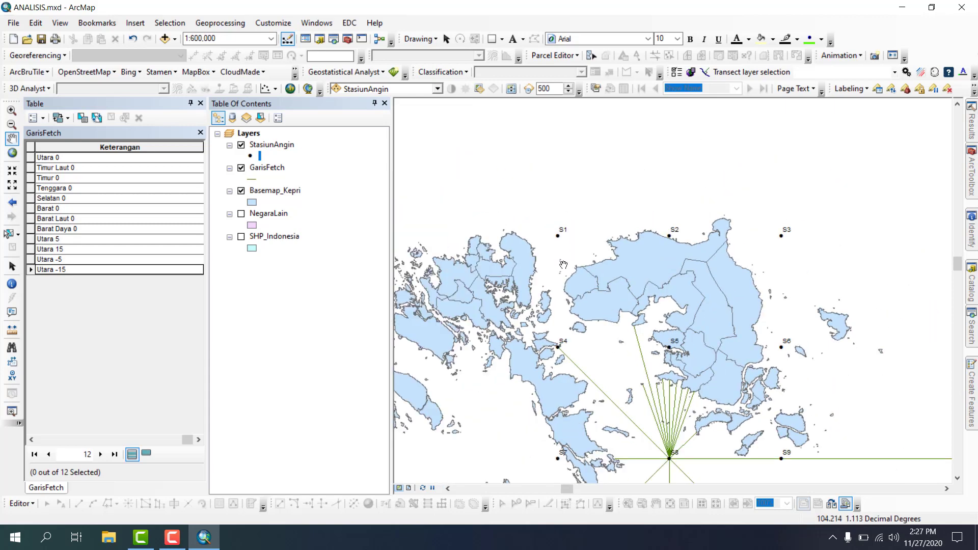
left_click_drag(672, 479, 634, 274)
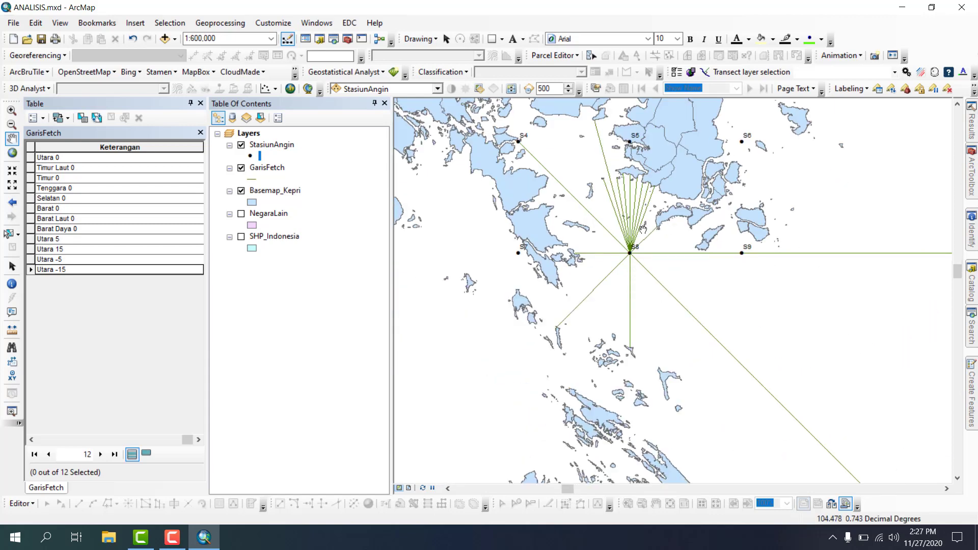
scroll(658, 219, "down", 1)
scroll(658, 219, "down", 3)
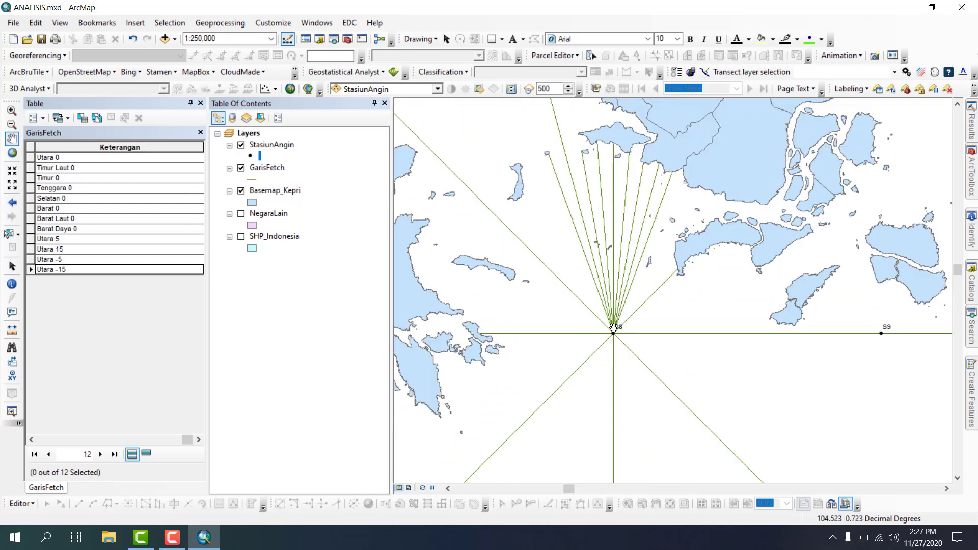
Step: Start an editing session on the GarisFetch layer and choose its template for drawing new lines
left_click(21, 504)
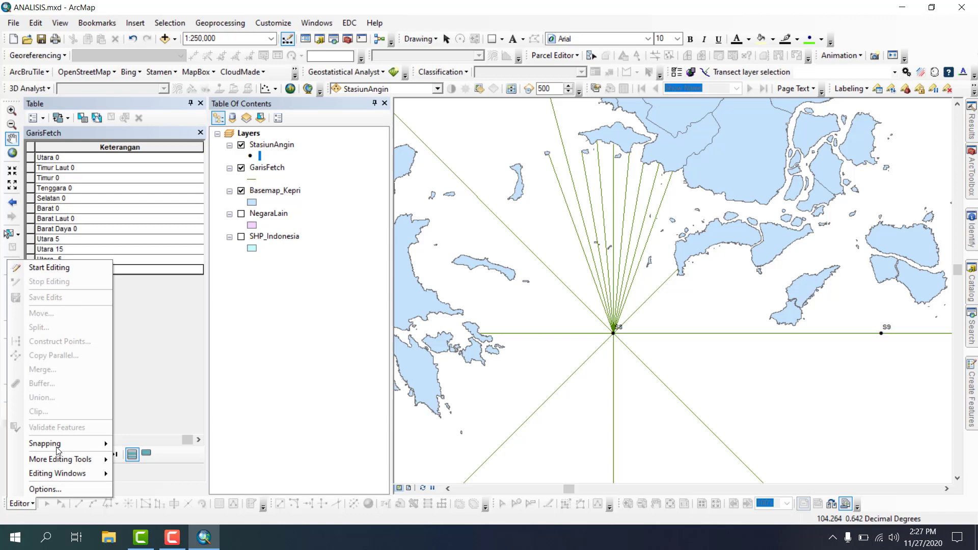
left_click(93, 268)
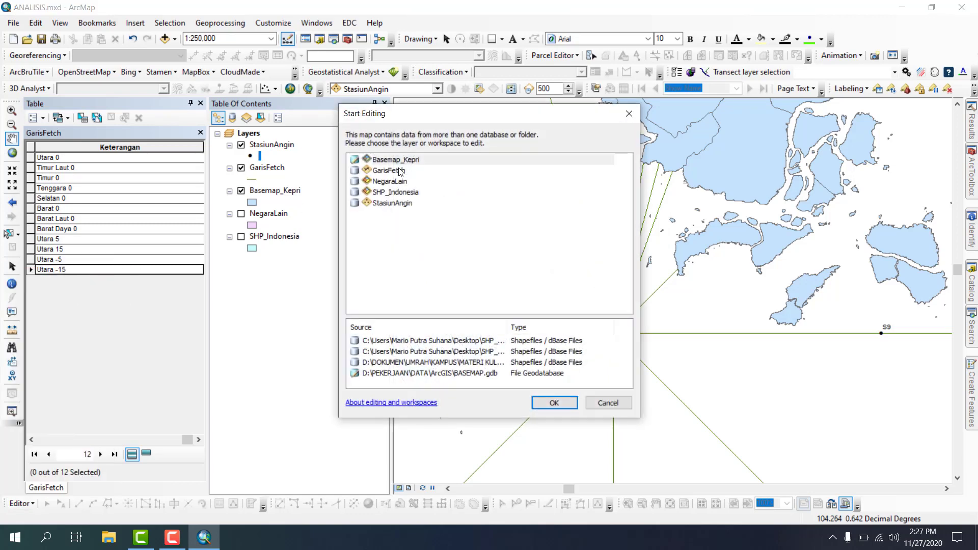
left_click(400, 171)
double_click(401, 172)
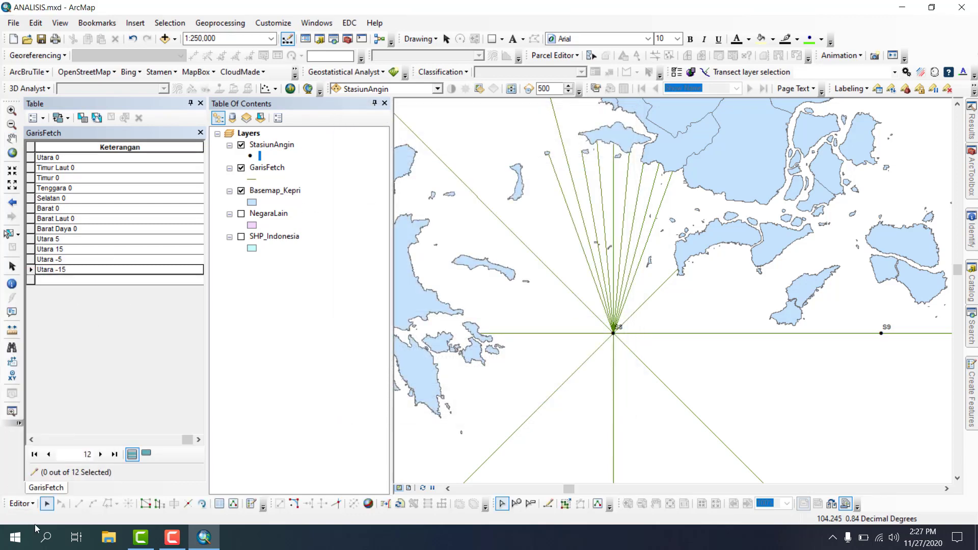
left_click(251, 504)
left_click(823, 145)
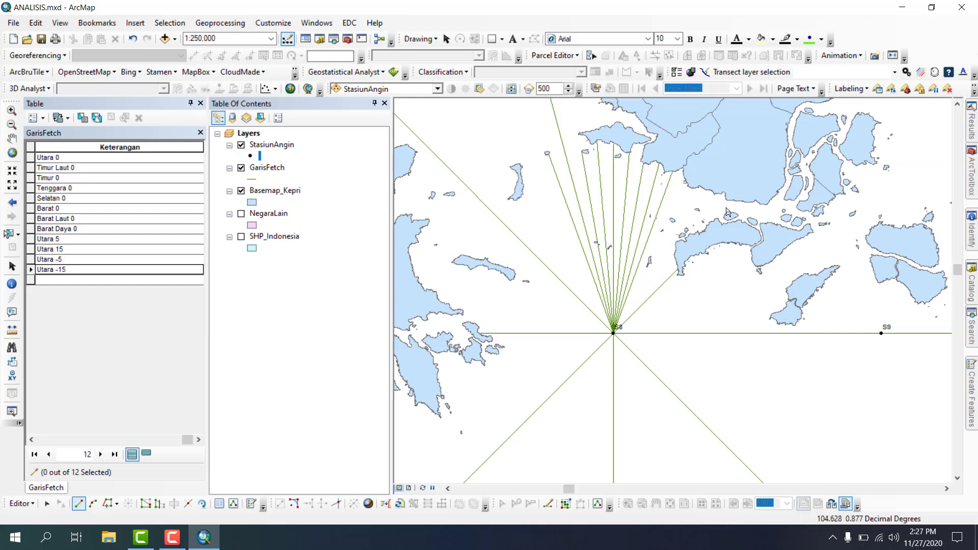
Step: Draw a GarisFetch line from S8 at a direction of 40 degrees, ending at the southwest tip of the island to the northeast
left_click(615, 337)
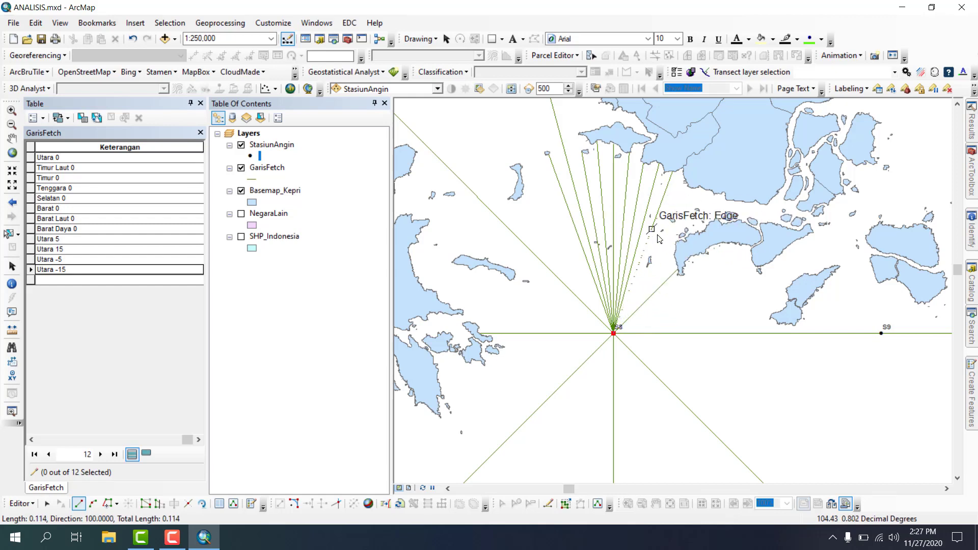
right_click(677, 278)
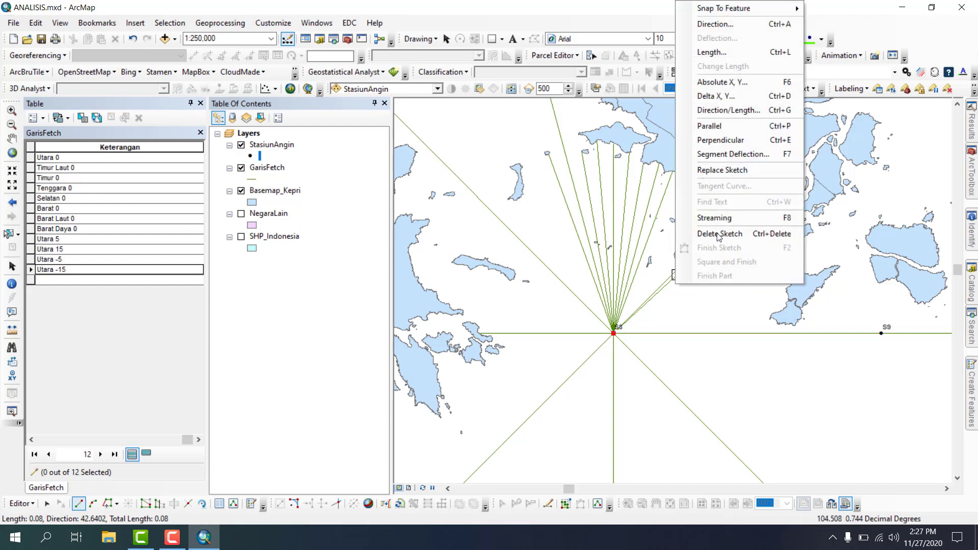
left_click(714, 22)
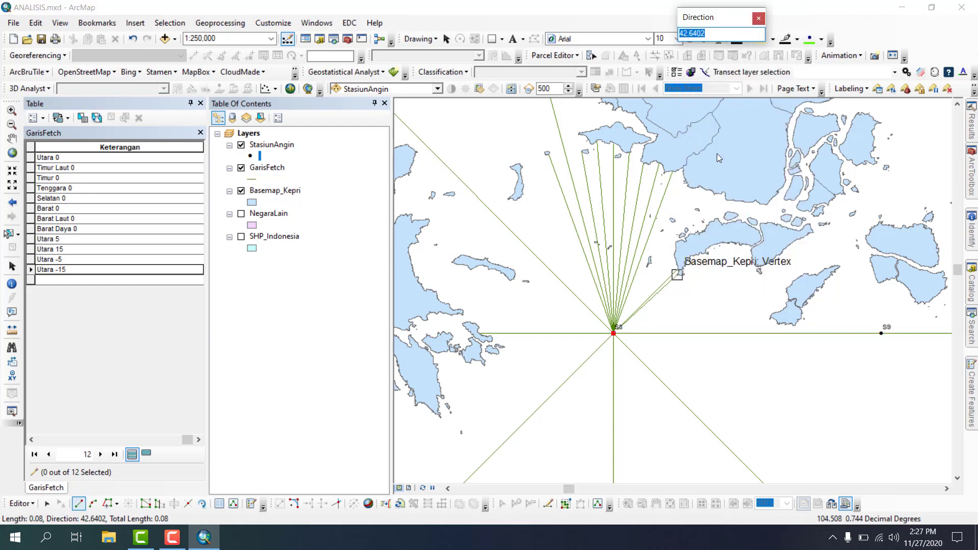
type("40")
key("Return")
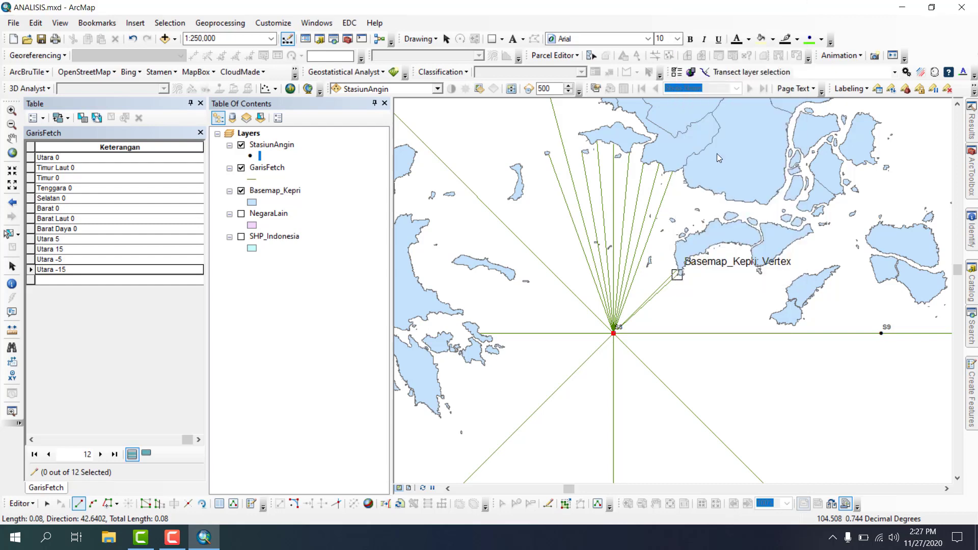
left_click(687, 289)
key("F2")
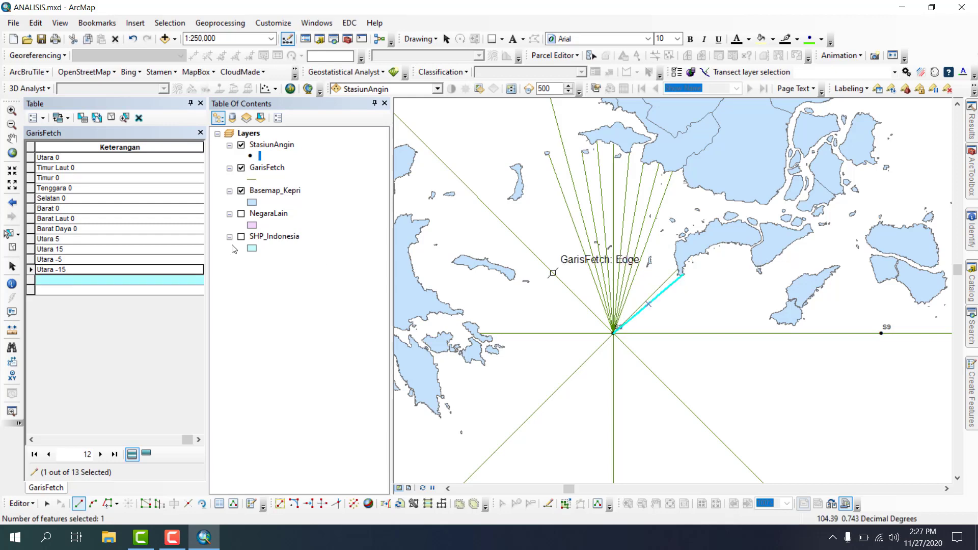
Step: Enter "Timur Laut 5" as the Keterangan of the 40-degree fetch line and clear the selection
left_click(153, 280)
type("Tim")
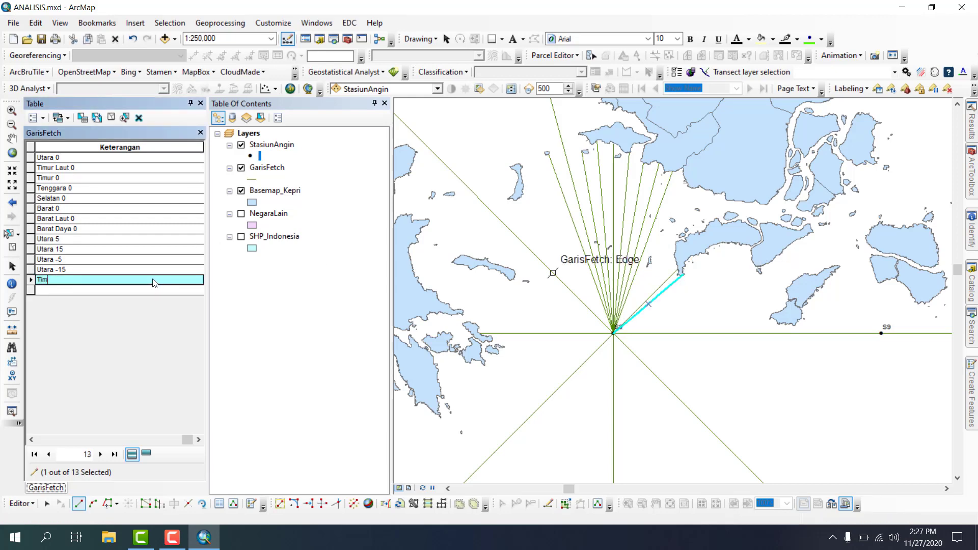
type("ur Laut 5")
left_click(112, 123)
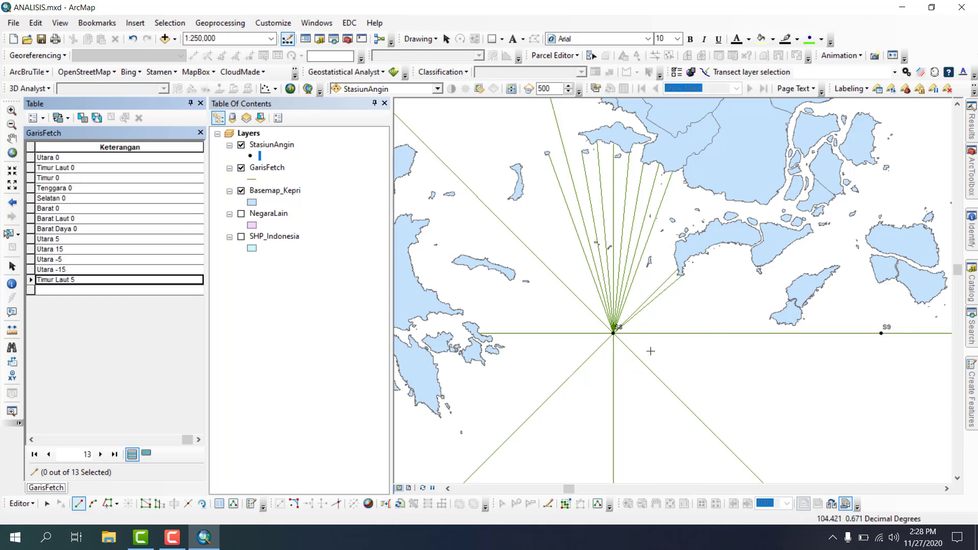
Step: Draw a GarisFetch line from S8 at a direction of 35 degrees, ending on the south coast of the island to the northeast
left_click(615, 334)
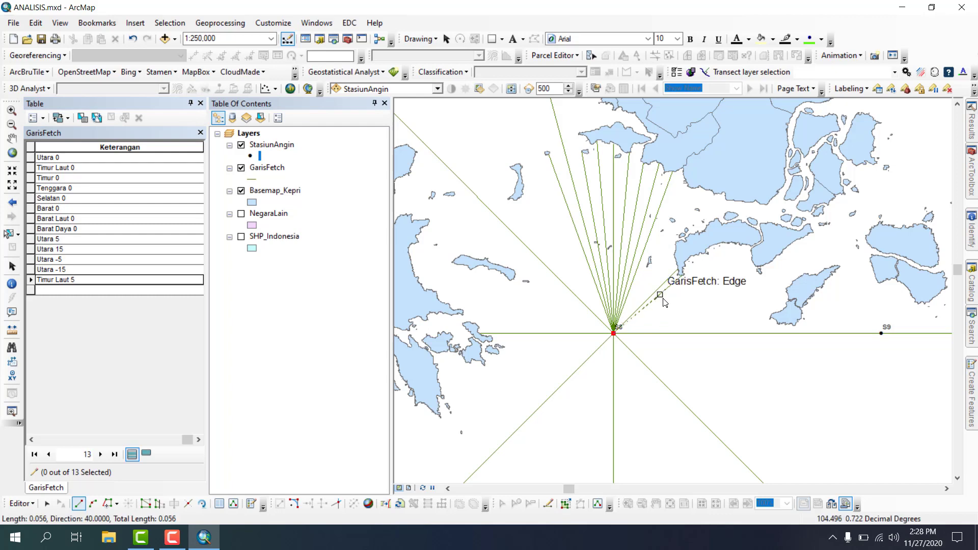
key("ctrl+a")
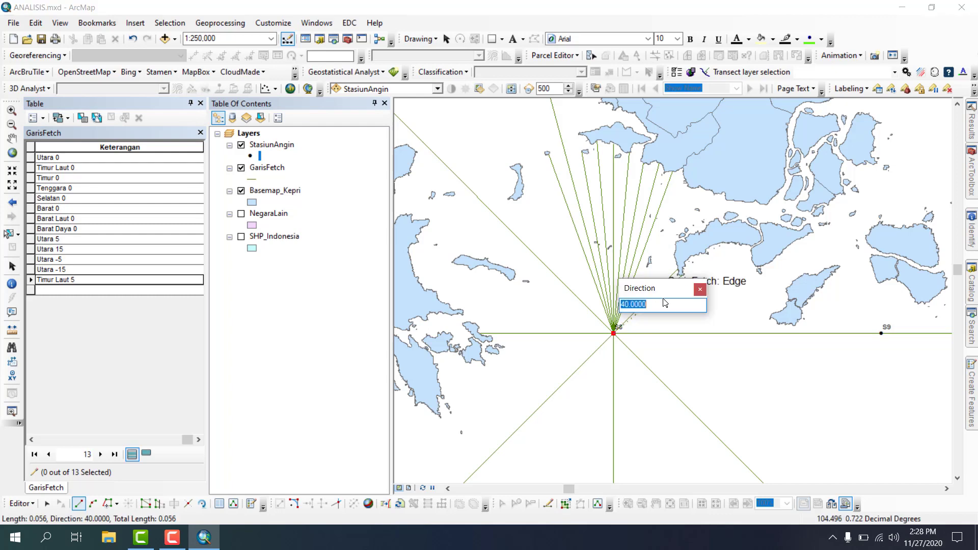
type("35")
key("Return")
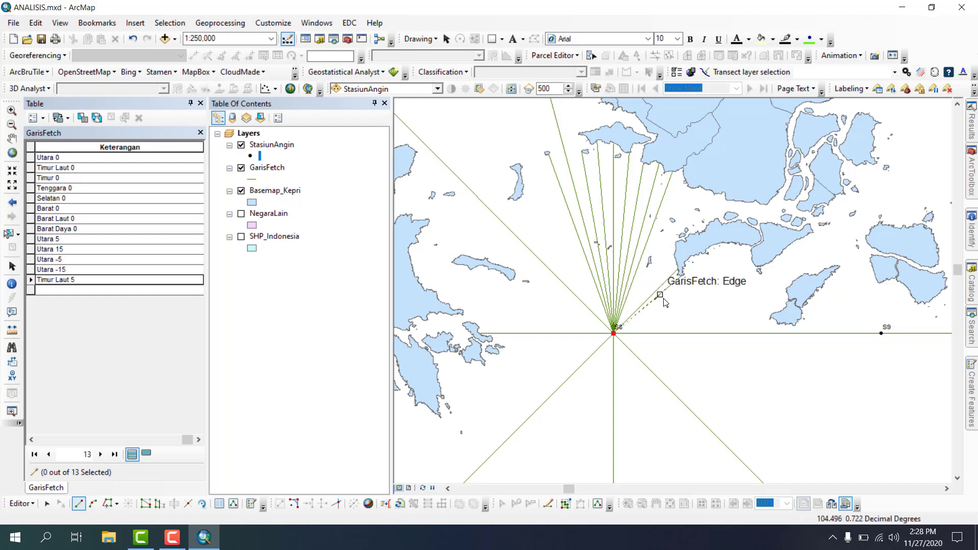
left_click(741, 255)
key("F2")
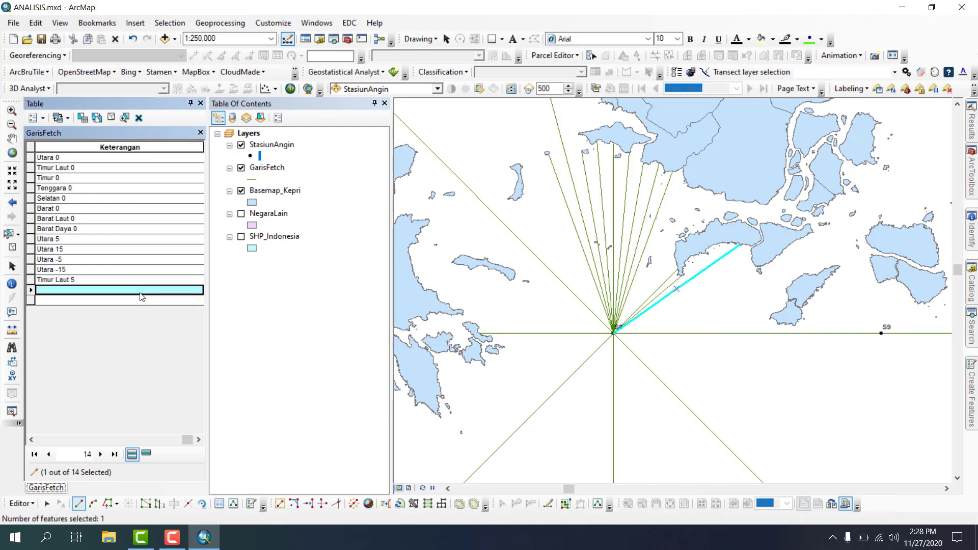
Step: Enter "Timur Laut 10" as the Keterangan of the 35-degree fetch line and clear the selection
type("Timur L")
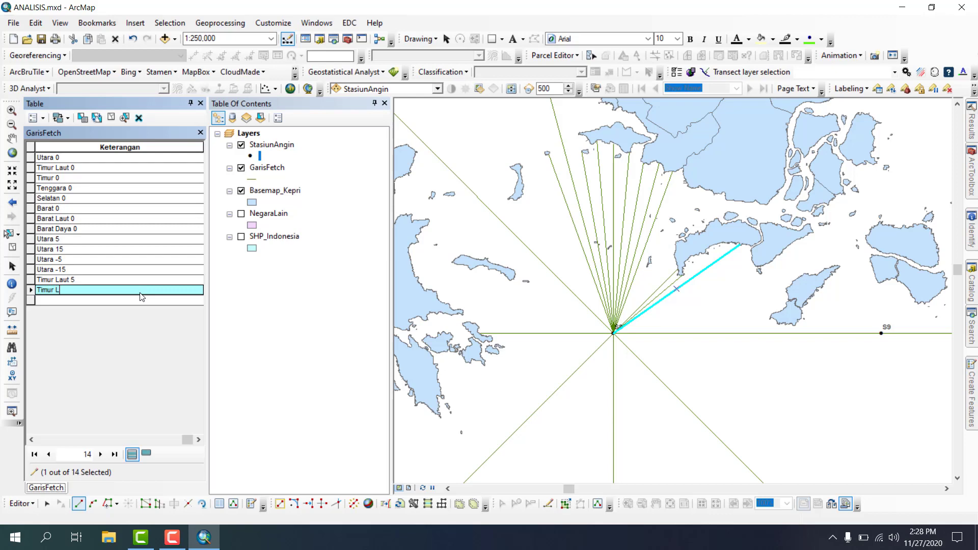
type("aut 10")
left_click(614, 335)
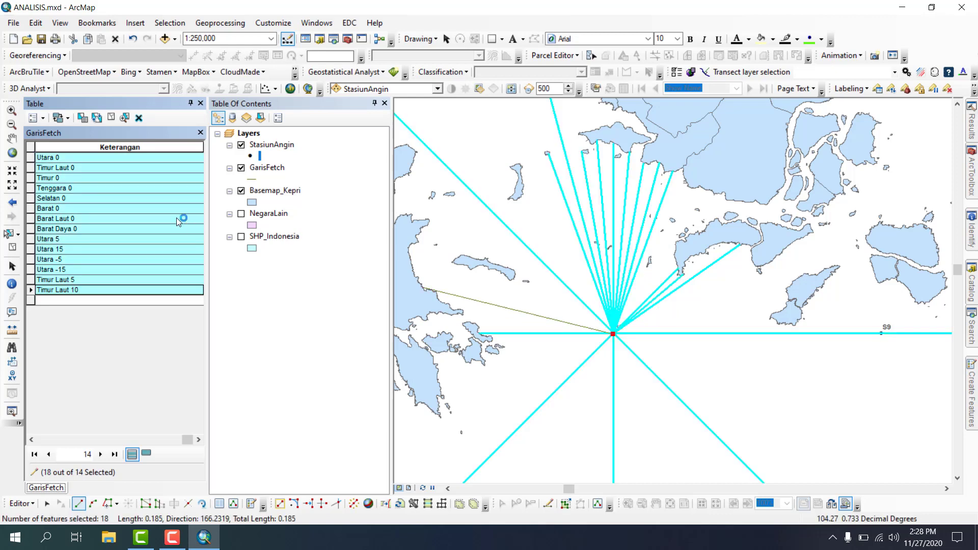
left_click(111, 119)
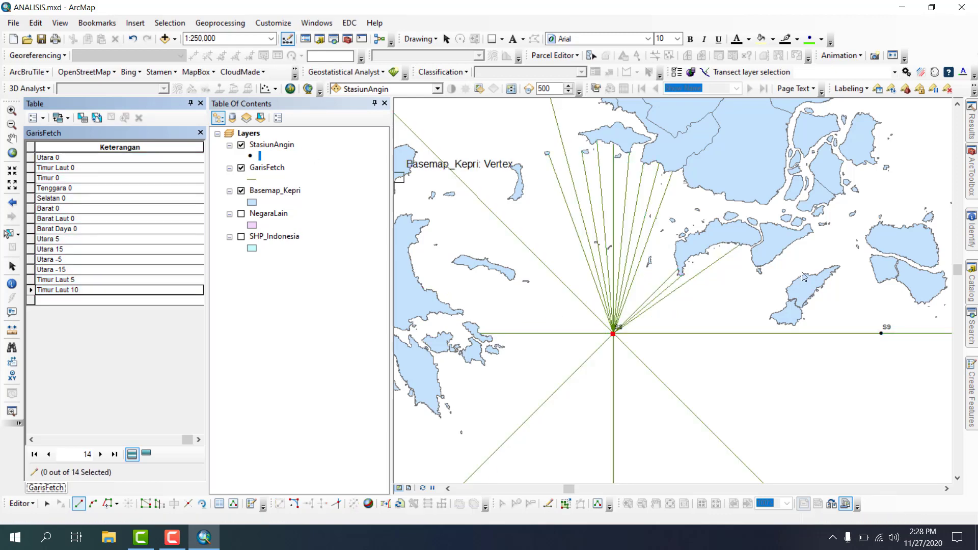
Step: Draw a GarisFetch line from S8 at a direction of 30 degrees, ending on the west coast of the second island to the northeast
right_click(707, 304)
left_click(750, 50)
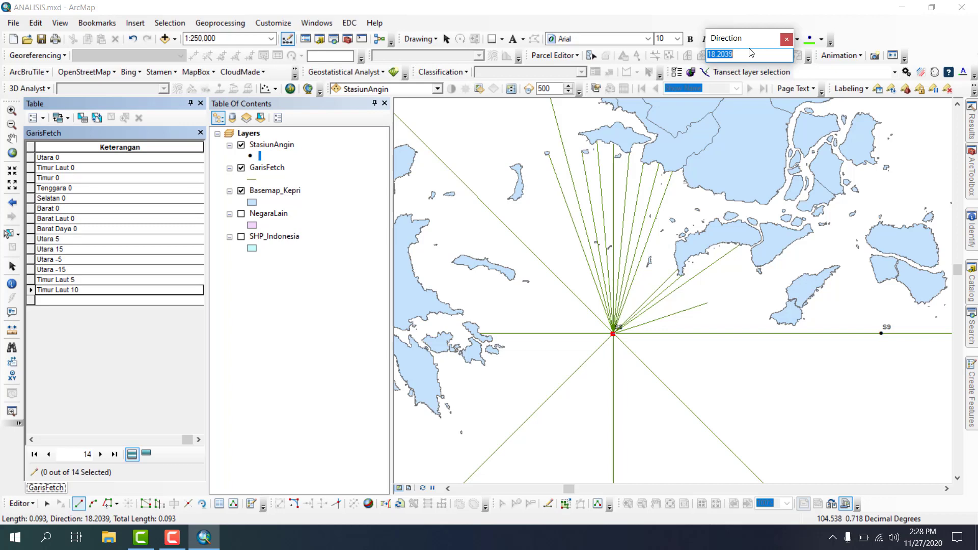
type("30")
key("Return")
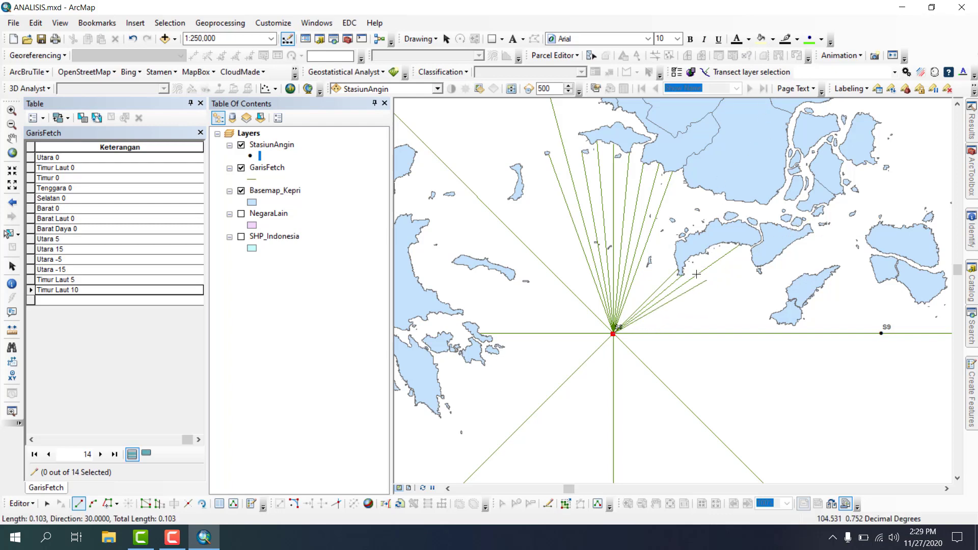
left_click(749, 261)
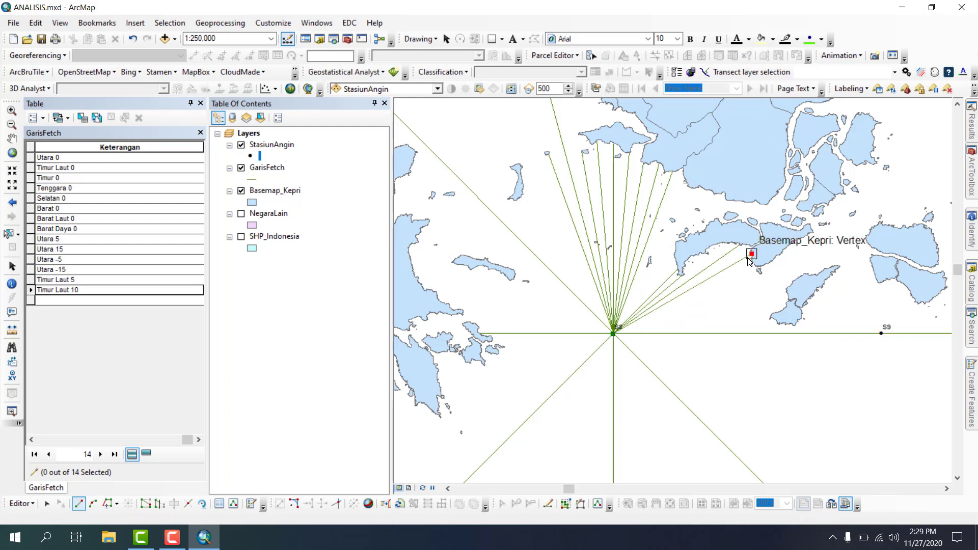
left_click(749, 261)
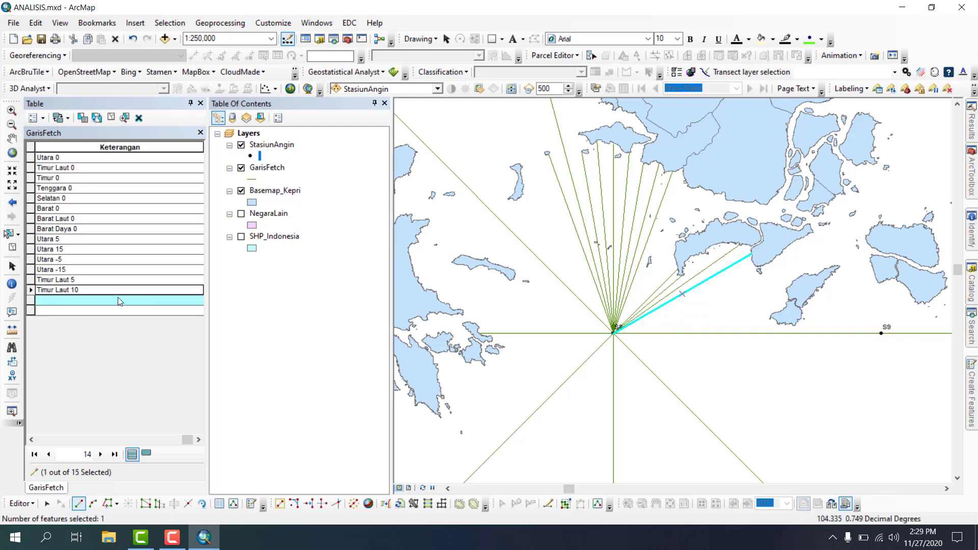
Step: Enter "Timur Laut 15" as the Keterangan of the 30-degree fetch line and clear the selection
left_click(118, 299)
type("Timur L")
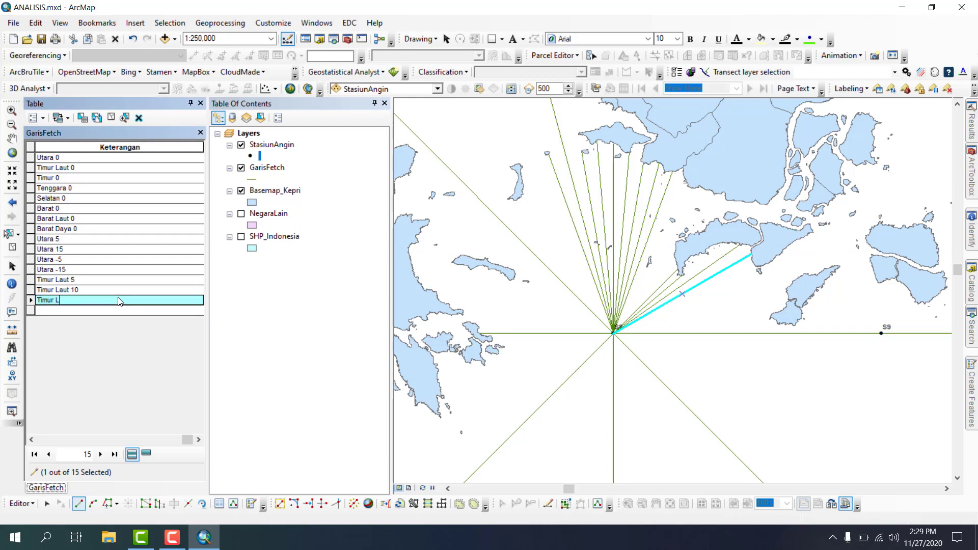
type("aut 15")
left_click(111, 118)
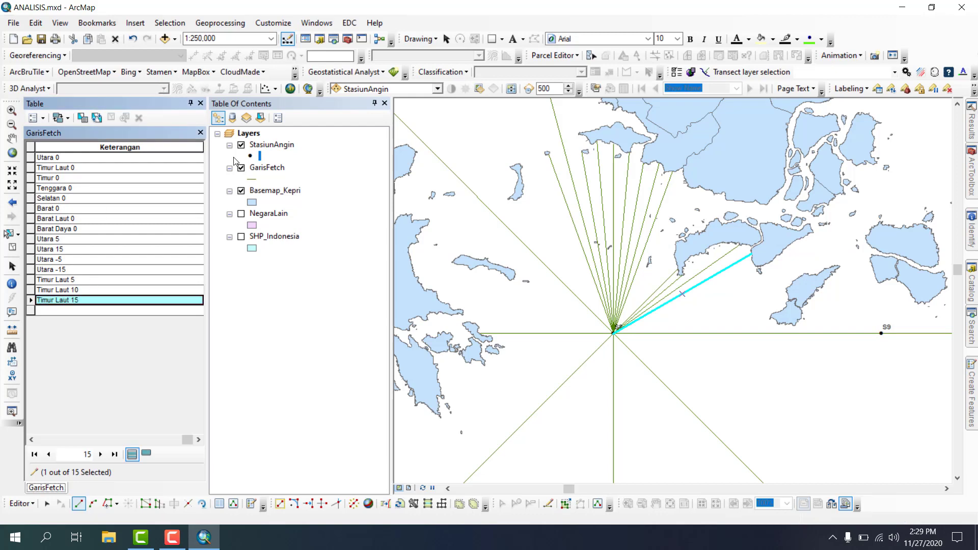
Step: Draw a GarisFetch line from S8 at a direction of 25 degrees, ending on the southwest coast of the second island to the northeast
left_click(614, 335)
key("ctrl+a")
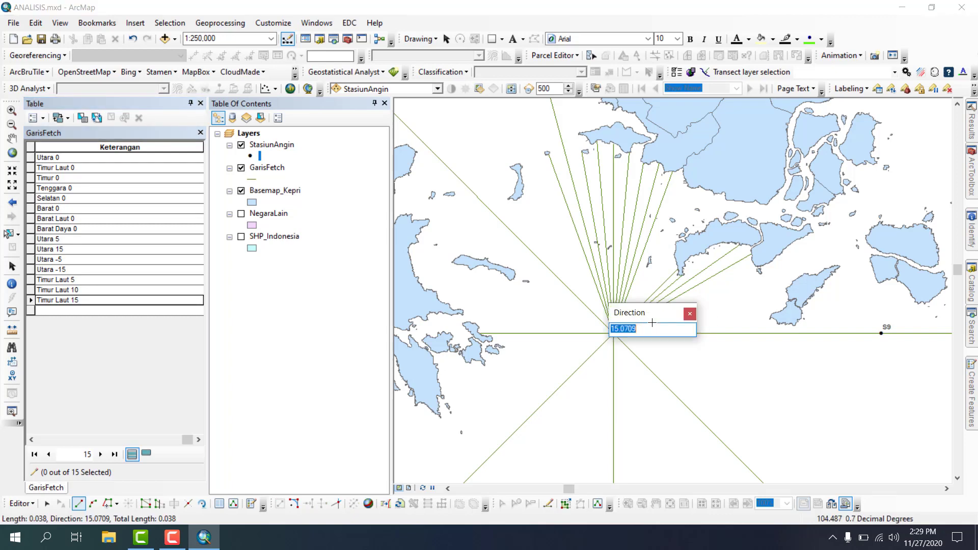
type("15")
key("Return")
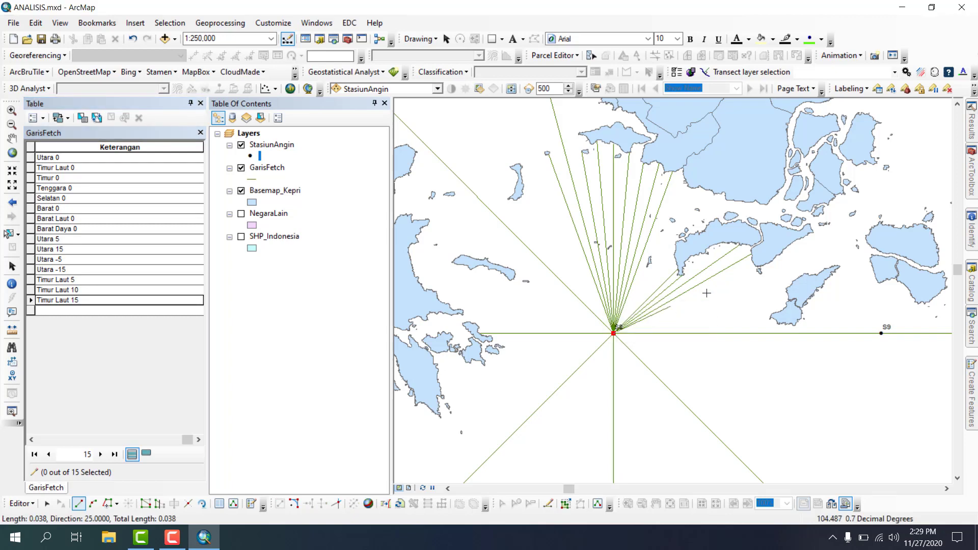
left_click(755, 270)
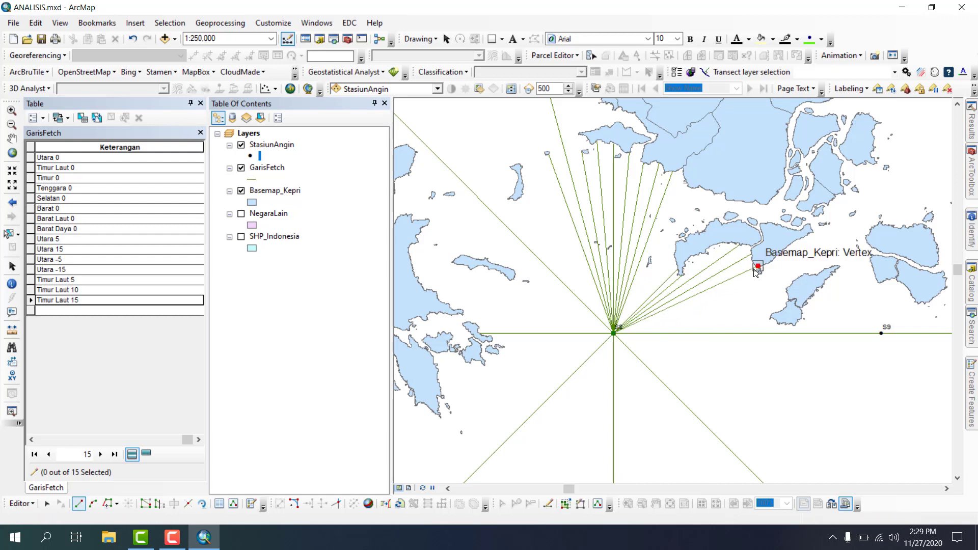
left_click(755, 270)
Step: Enter "Timur Laut 20" as the Keterangan of the 25-degree fetch line and clear the selection
left_click(131, 312)
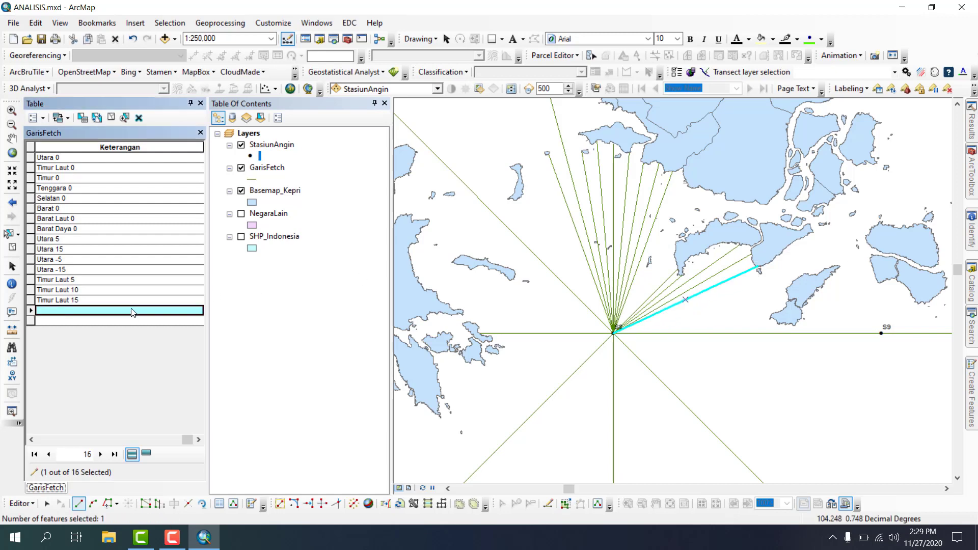
type("Timu")
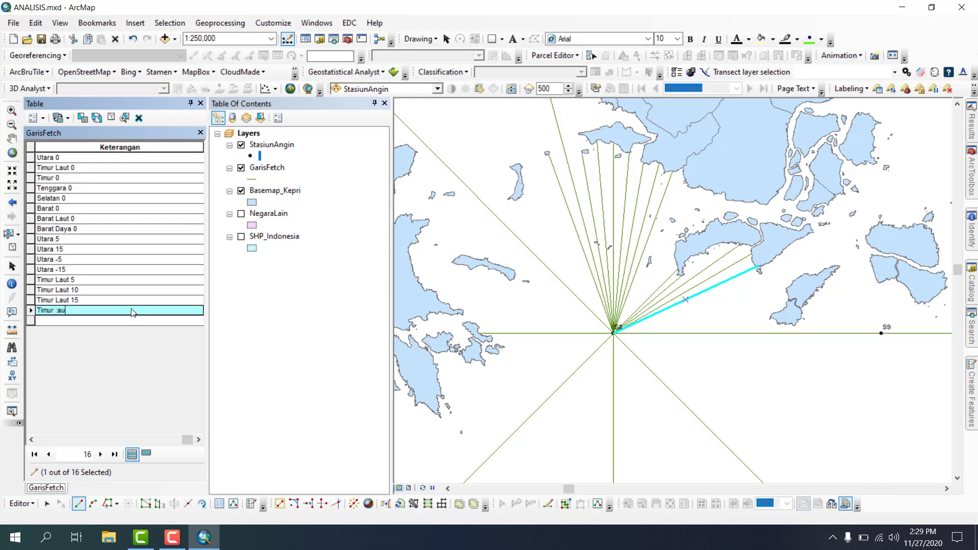
type("r Laut")
left_click(112, 118)
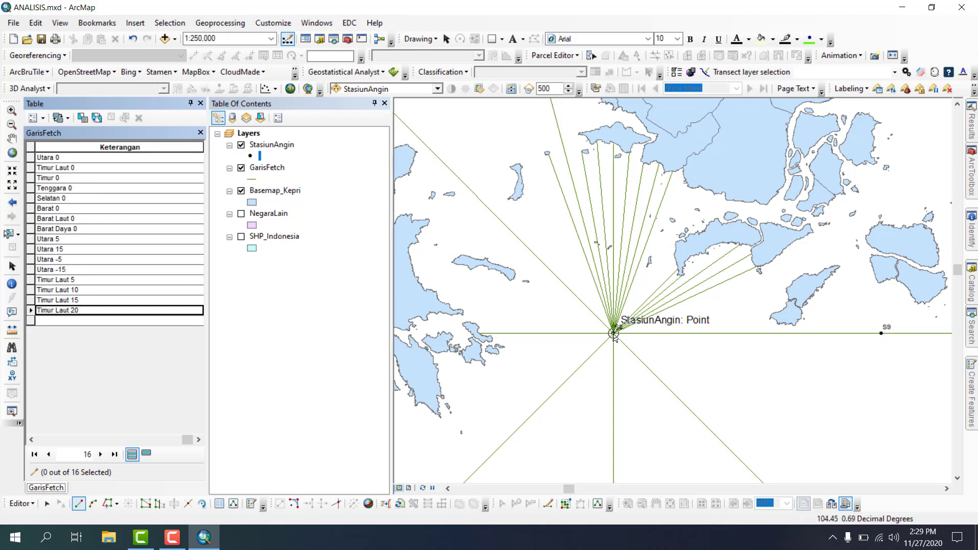
Step: Draw a GarisFetch line from S8 at a direction of 50 degrees, ending on the west coast of the nearest large island to the northeast
left_click(614, 335)
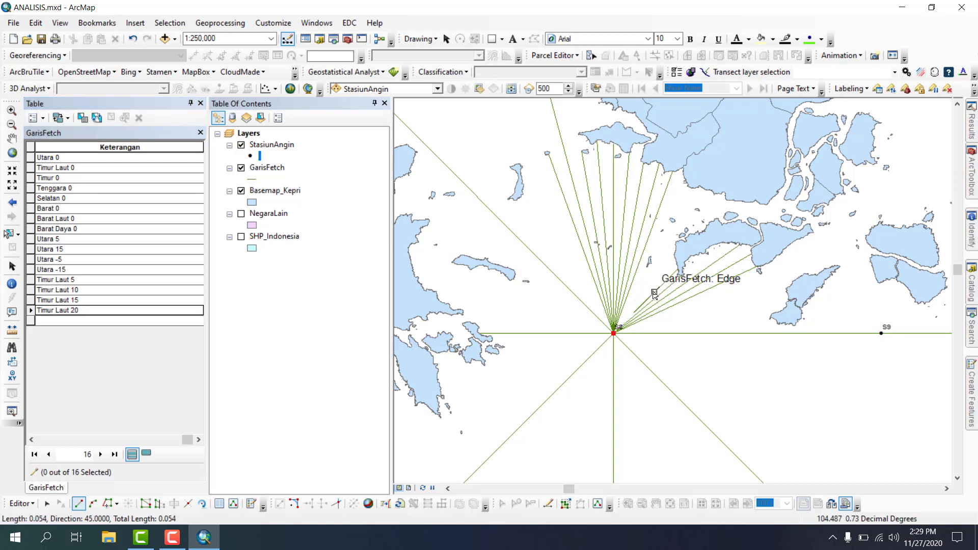
key("ctrl+a")
type("5")
key("Return")
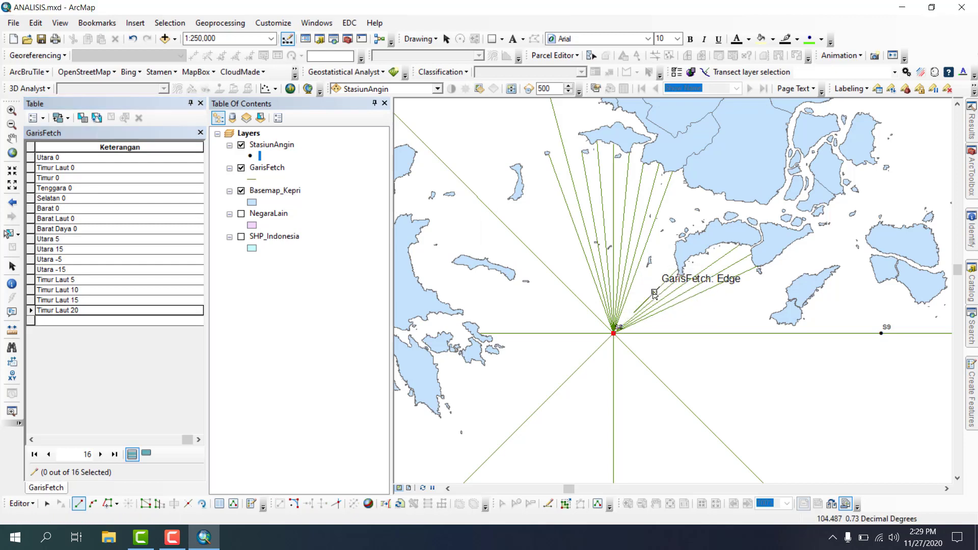
double_click(674, 265)
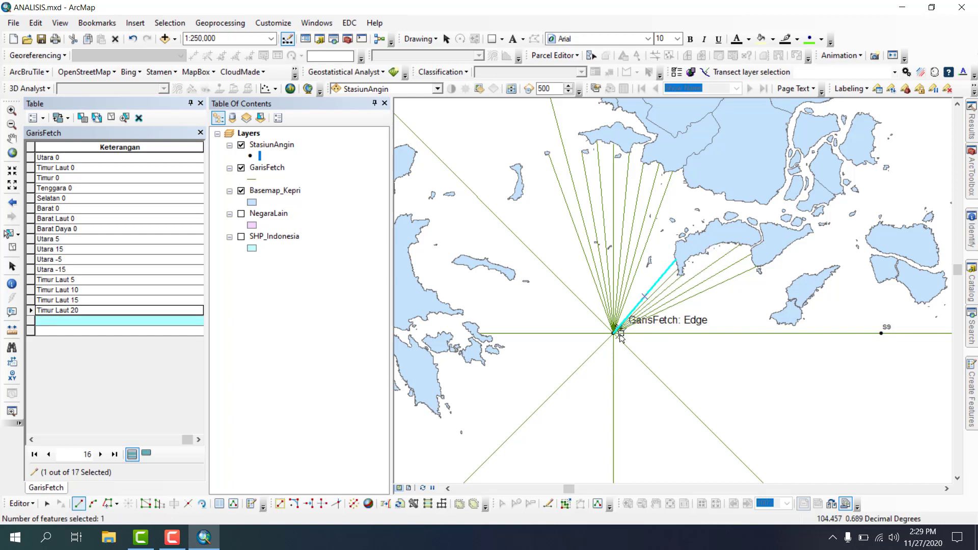
Step: Enter "Timur Laut -5" as the Keterangan of the 50-degree fetch line
left_click(142, 322)
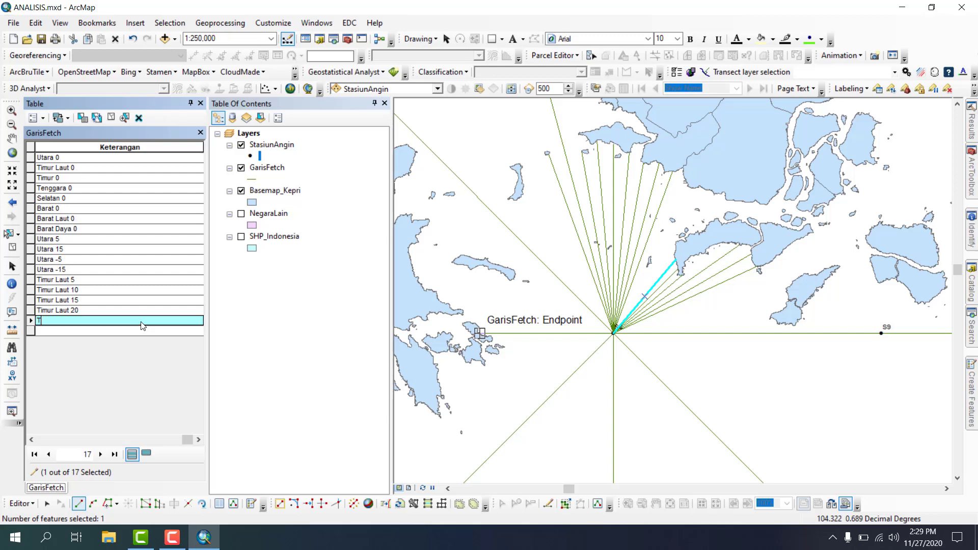
type("Timur Laut")
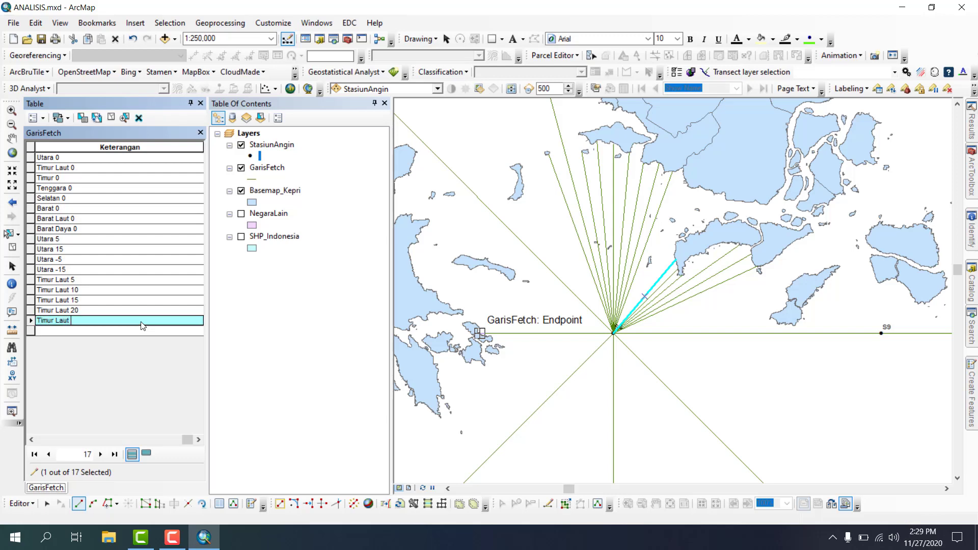
type(" -5")
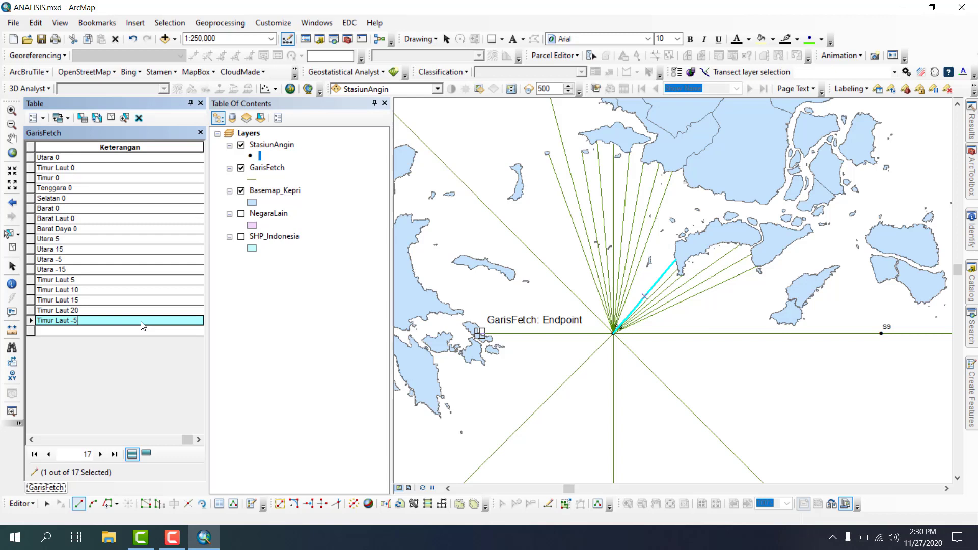
left_click(614, 334)
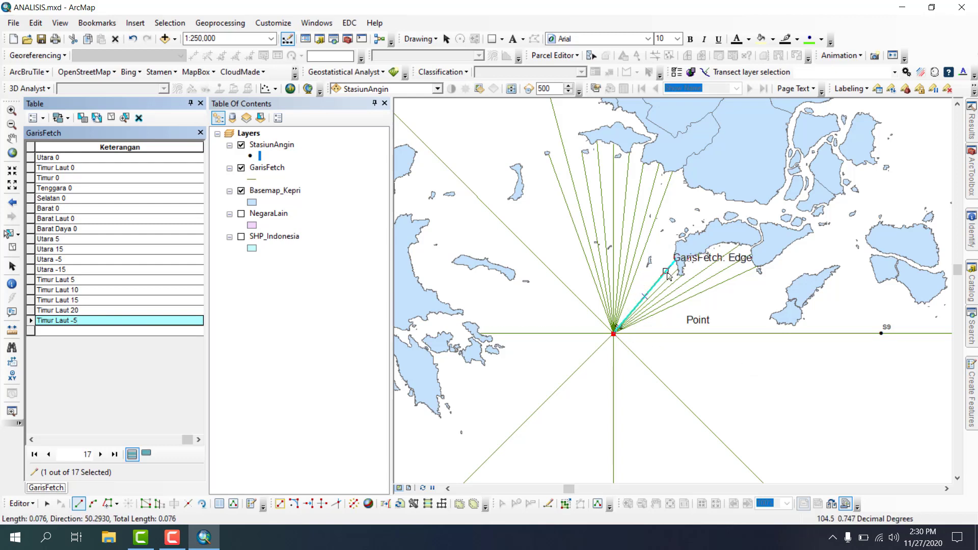
key("ctrl+a")
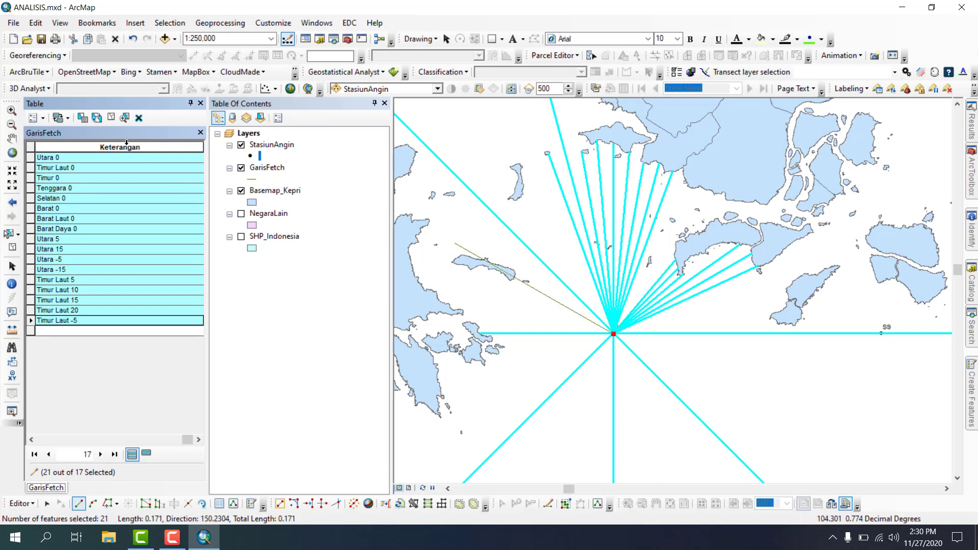
left_click(111, 117)
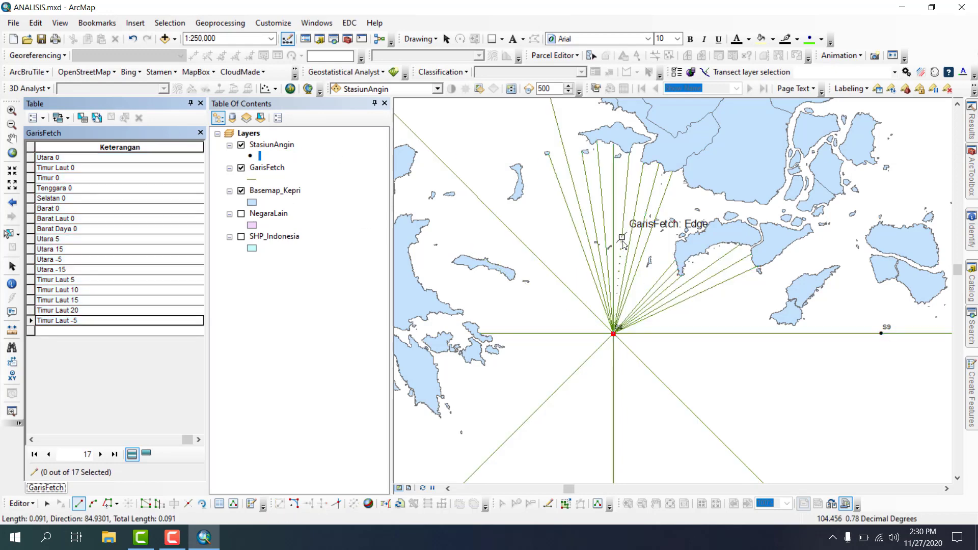
key("ctrl+a")
right_click(660, 284)
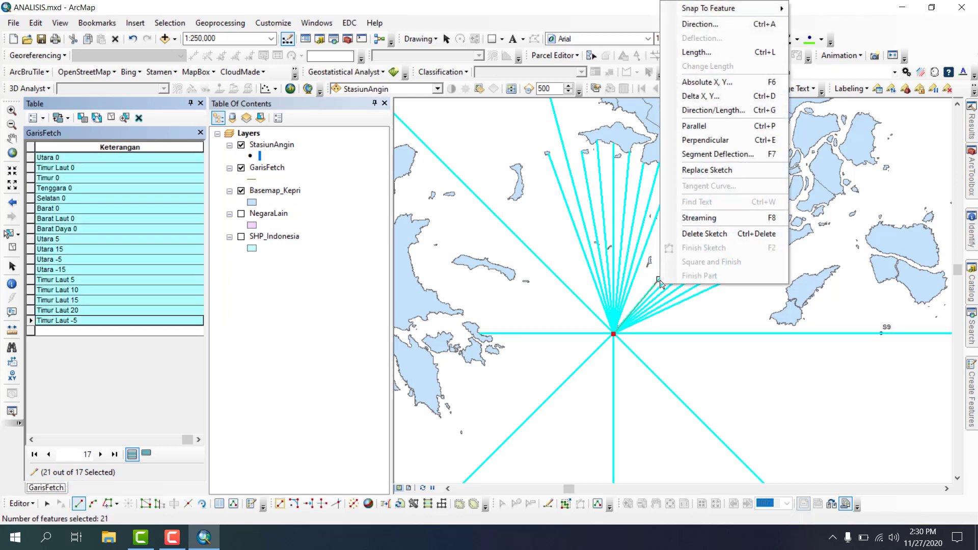
key("Escape")
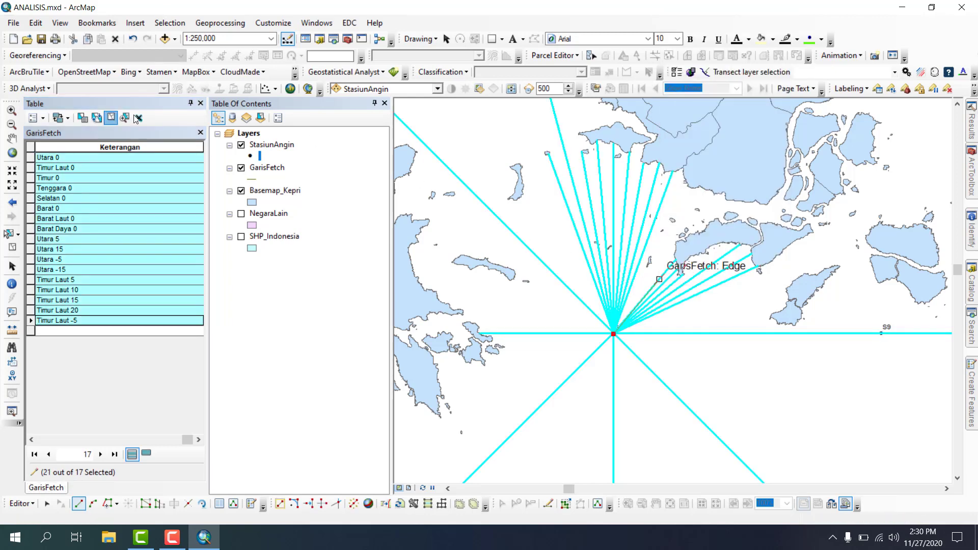
left_click(111, 118)
Step: Draw a GarisFetch line from S8 at a direction of 55 degrees, ending on the northwest coast of the nearest large island to the northeast
left_click(614, 333)
right_click(647, 283)
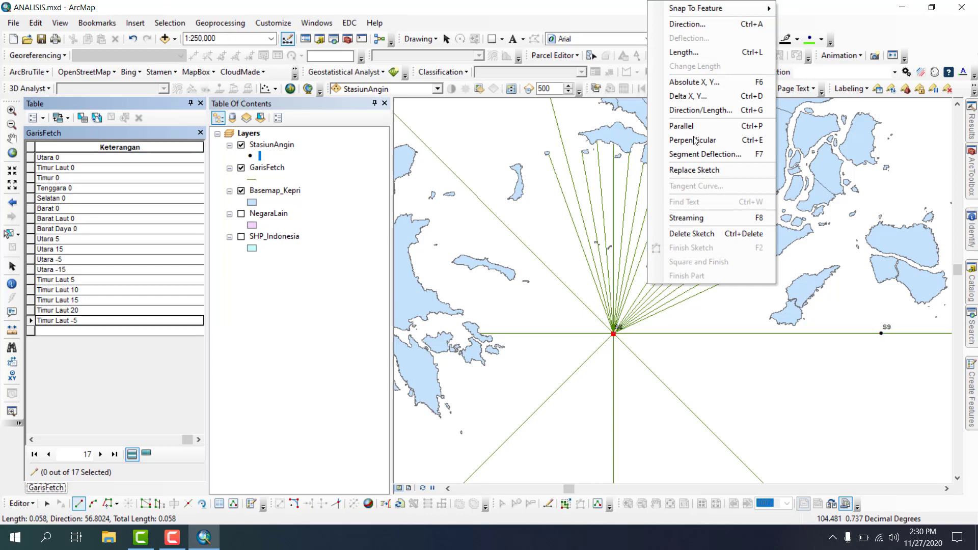
left_click(725, 26)
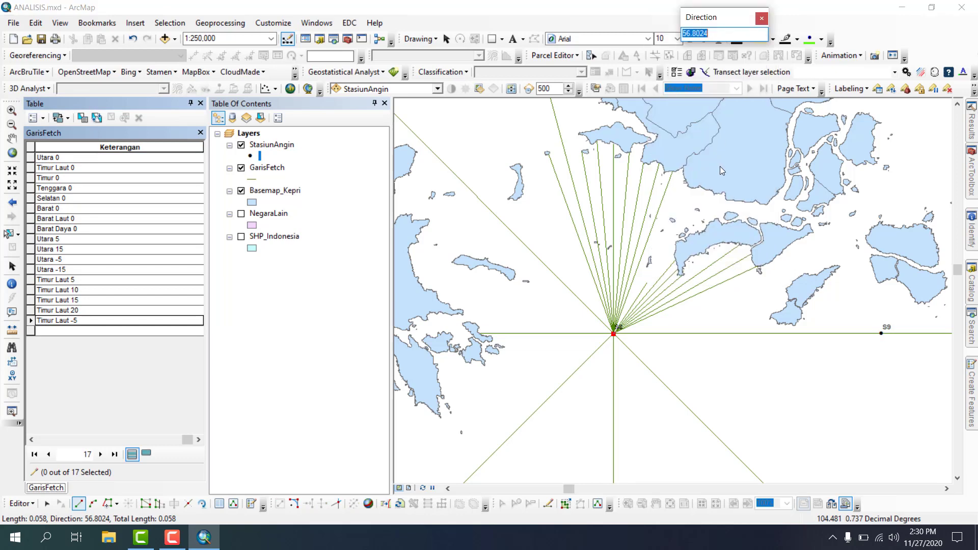
type("55")
key("Return")
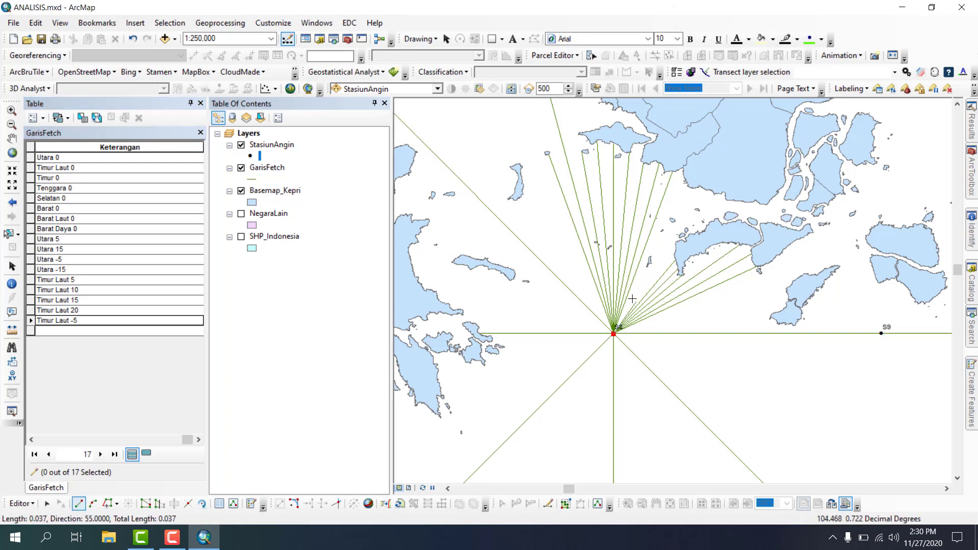
left_click(674, 250)
key("F2")
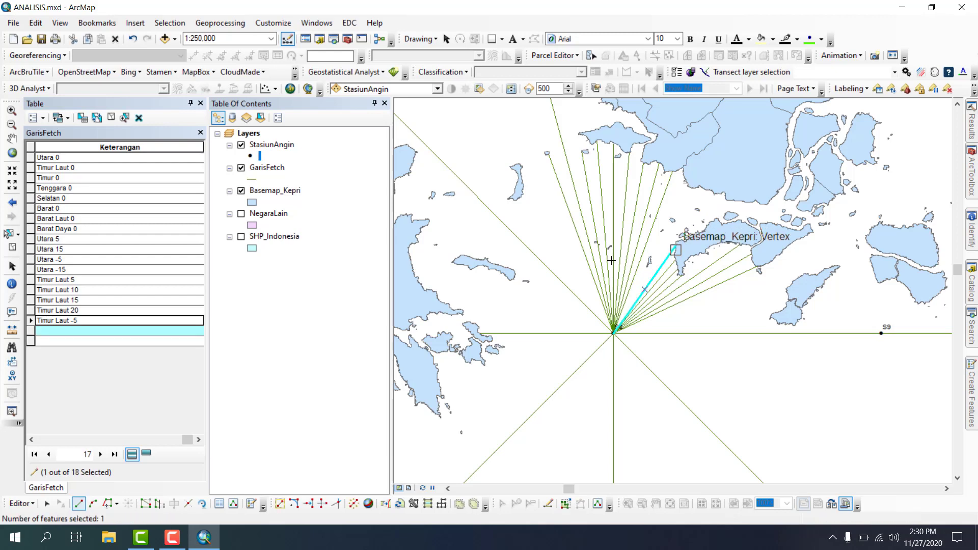
Step: Enter "Timur Laut -10" as the Keterangan of the 55-degree fetch line and clear the selection
left_click(88, 332)
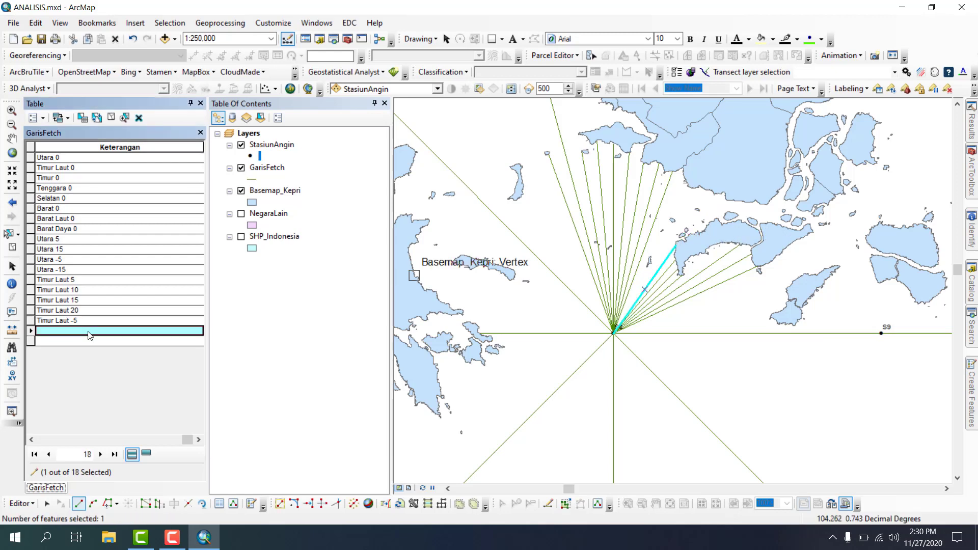
type("Timur Laut -10")
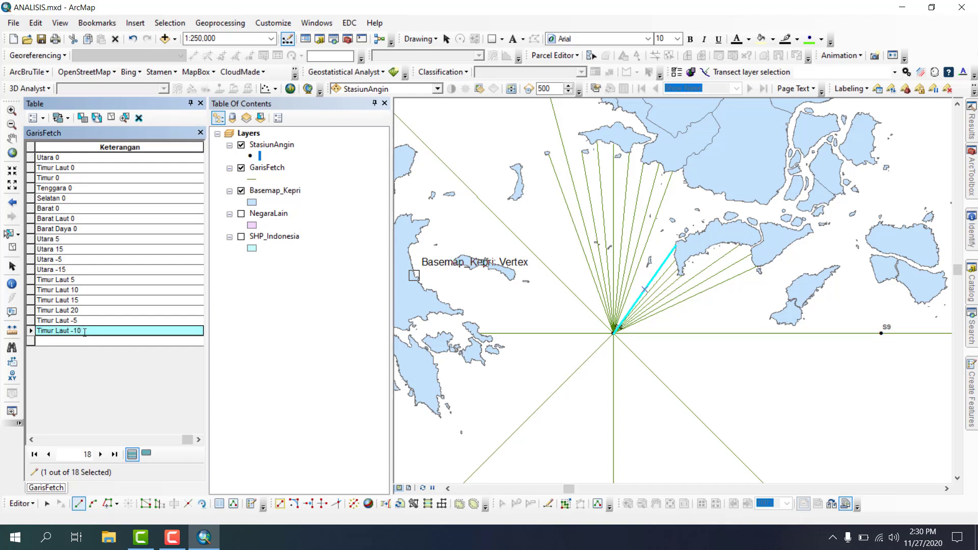
left_click(111, 119)
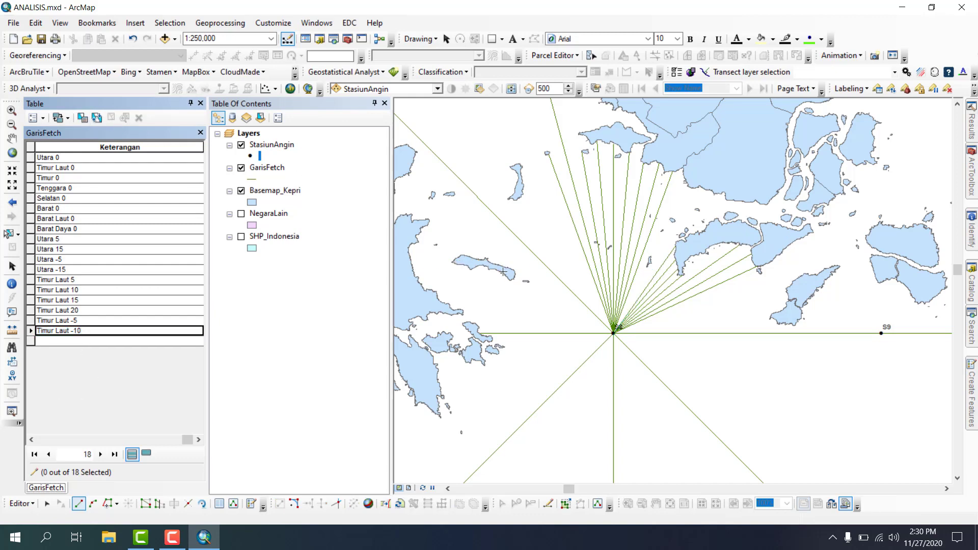
Step: Draw a GarisFetch line from S8 at a direction of 60 degrees, ending on the south coast of the big northern island
left_click(614, 336)
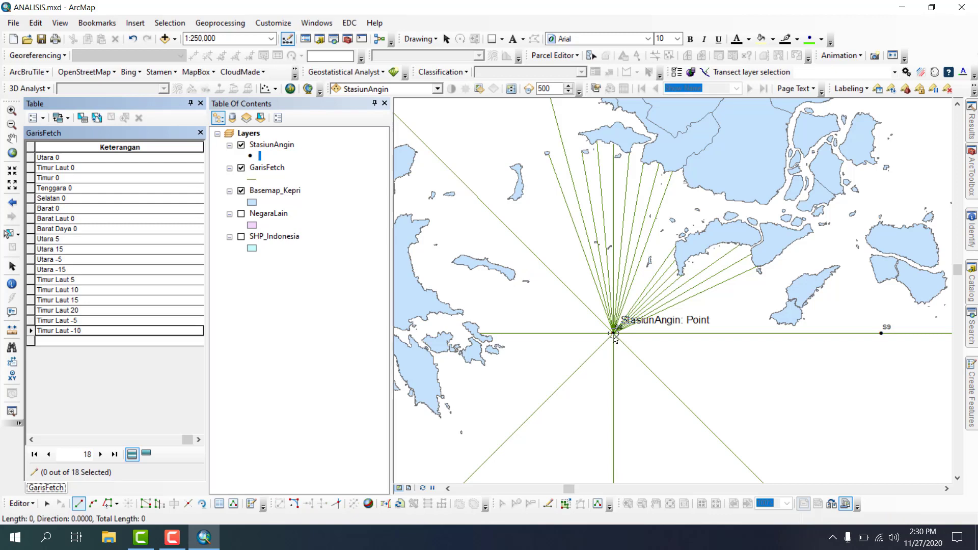
key("ctrl+a")
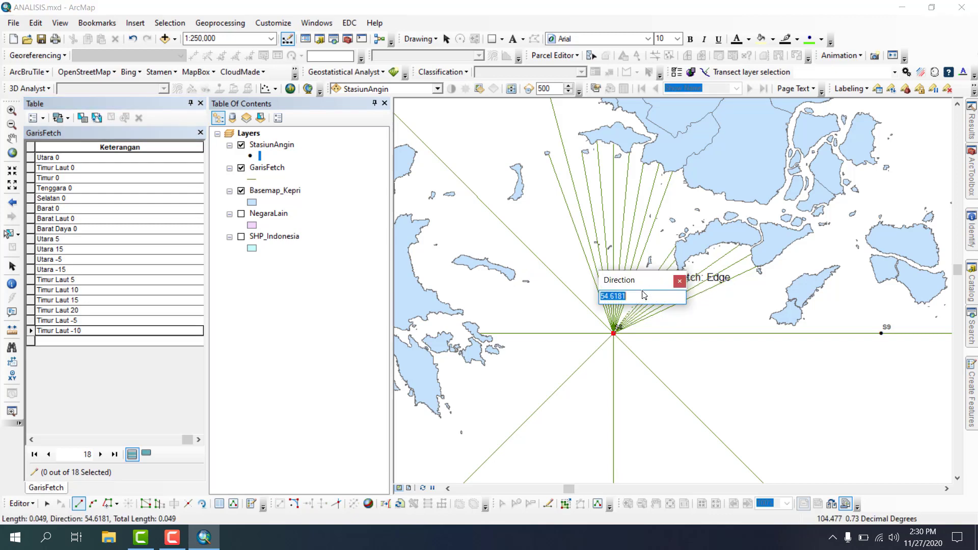
type("60")
key("Return")
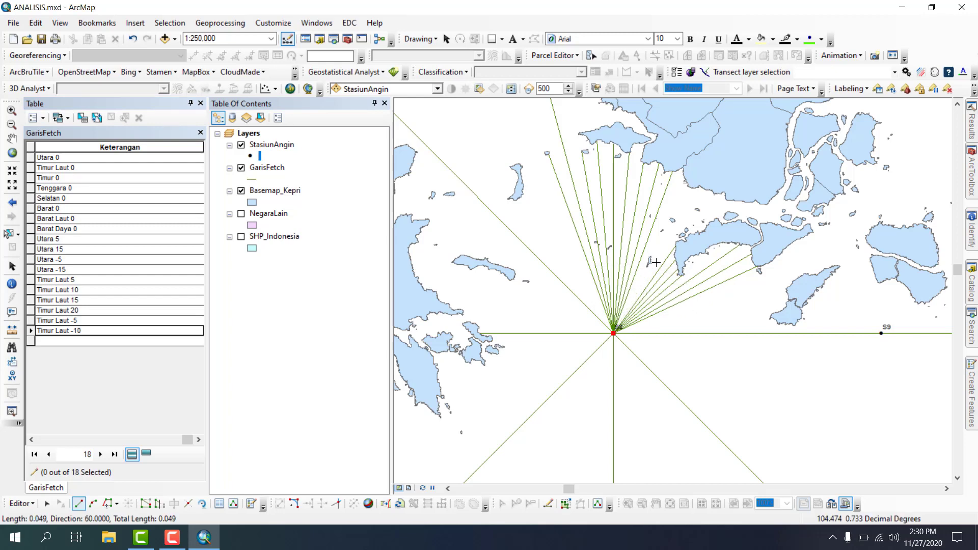
double_click(697, 195)
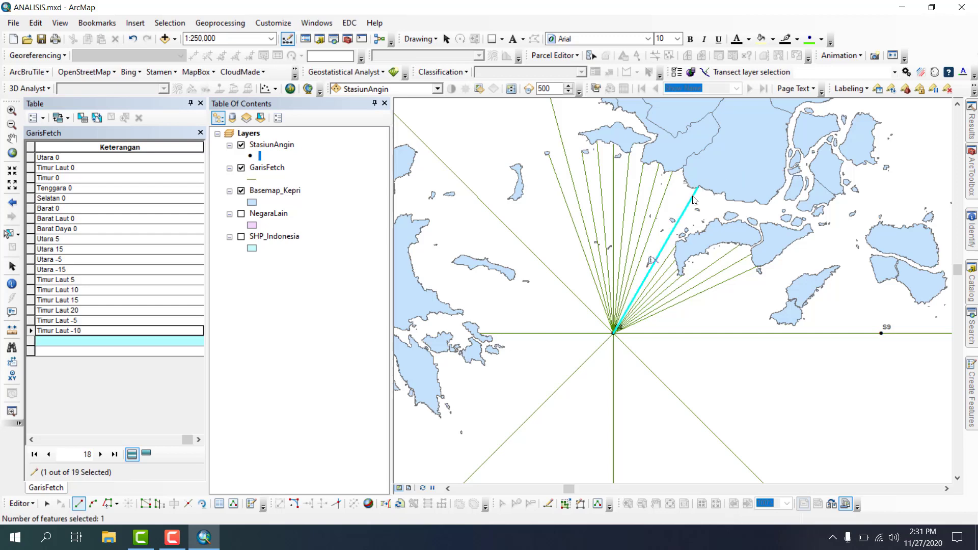
Step: Enter "Timur Laut -15" as the Keterangan of the 60-degree fetch line and clear the selection
left_click(114, 342)
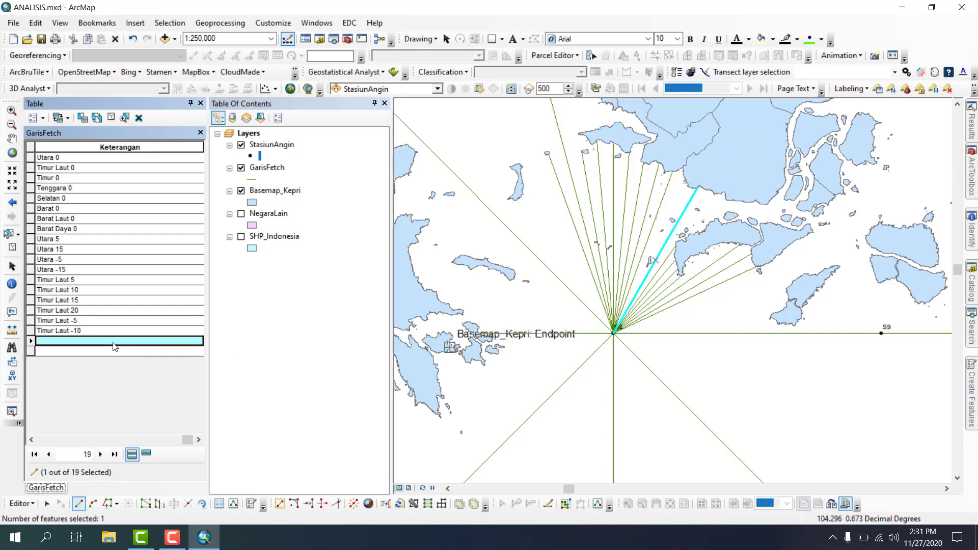
type("Timur Laut -15")
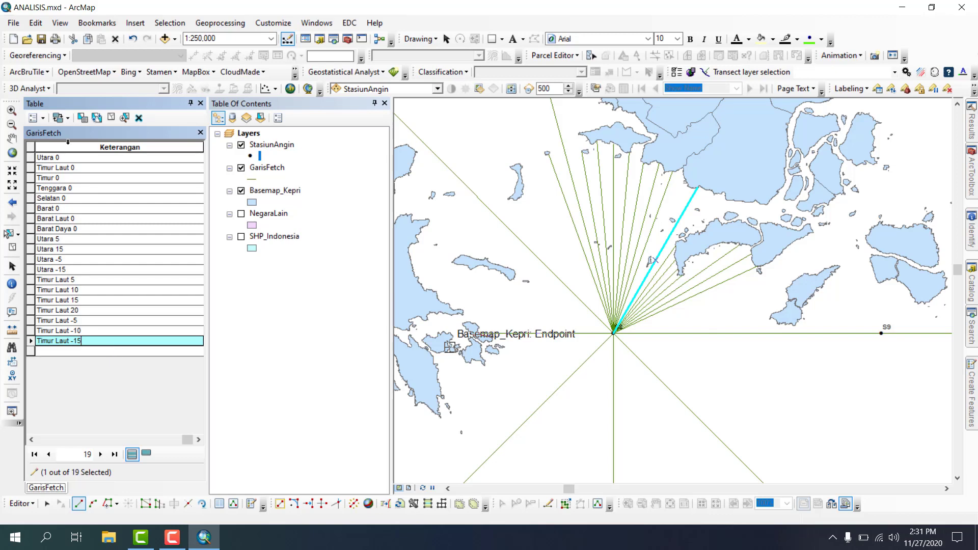
left_click(111, 118)
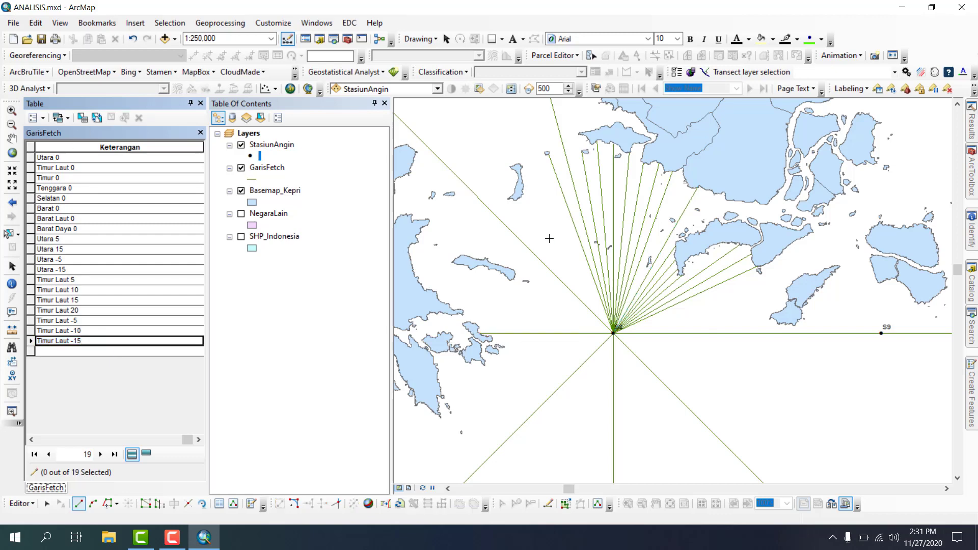
Step: Draw a GarisFetch line from S8 at a direction of 65 degrees, ending on the small islet north-northeast of the station
left_click(616, 333)
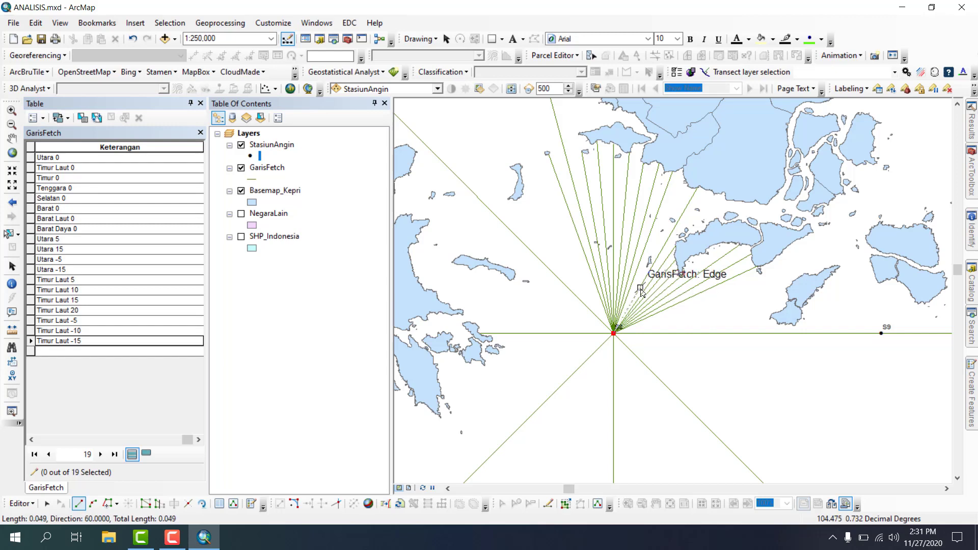
key("ctrl+a")
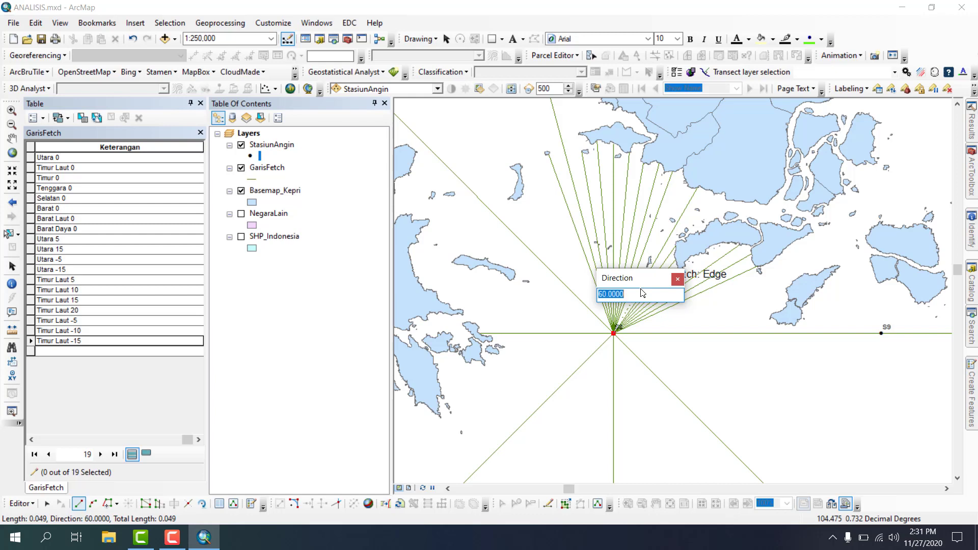
type("65")
key("Return")
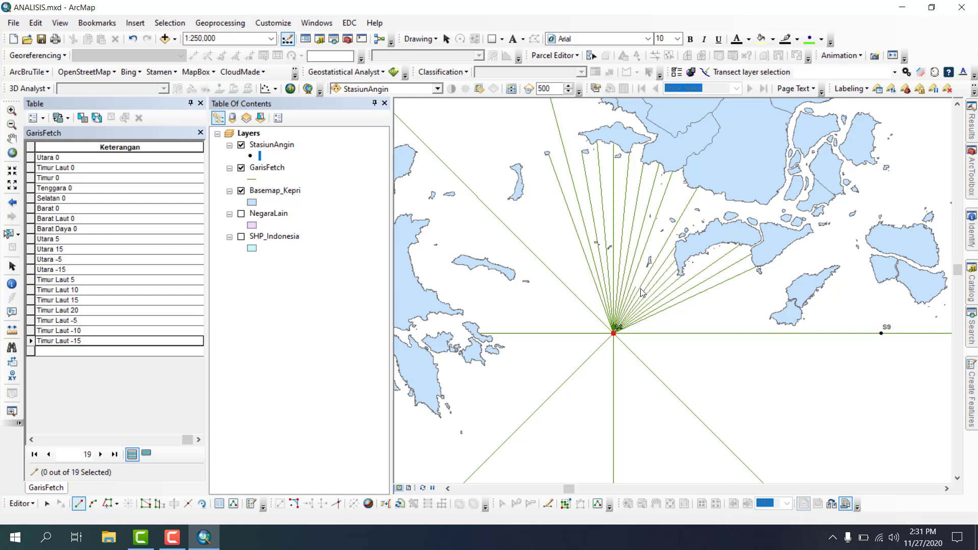
double_click(648, 261)
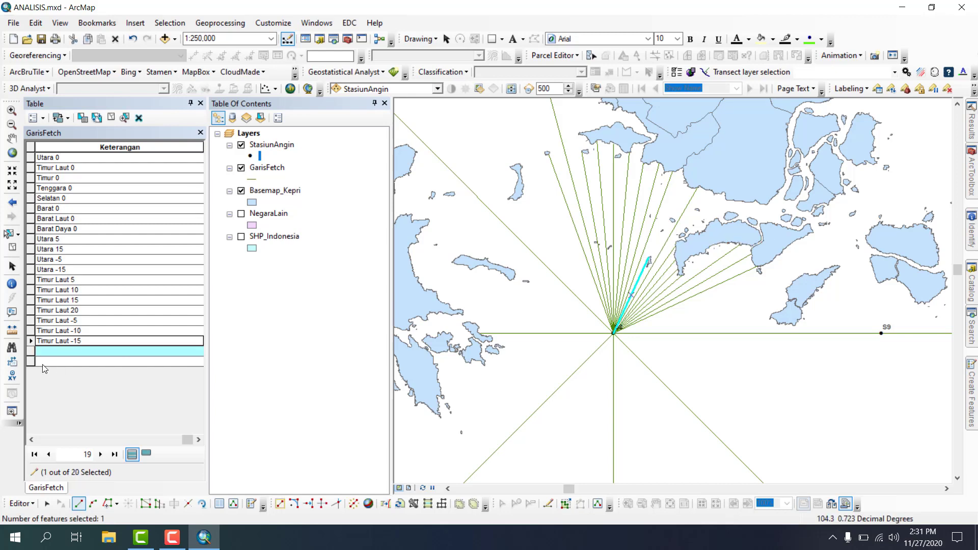
Step: Enter "Timur Laut -20" as the Keterangan of the 65-degree fetch line, clear the selection and save the edits
left_click(52, 341)
left_click(57, 351)
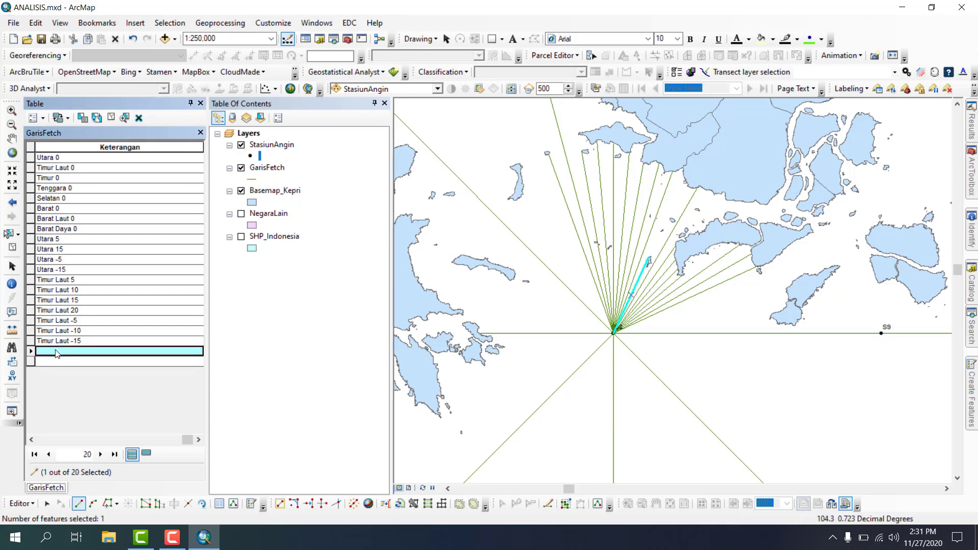
type("Timur La")
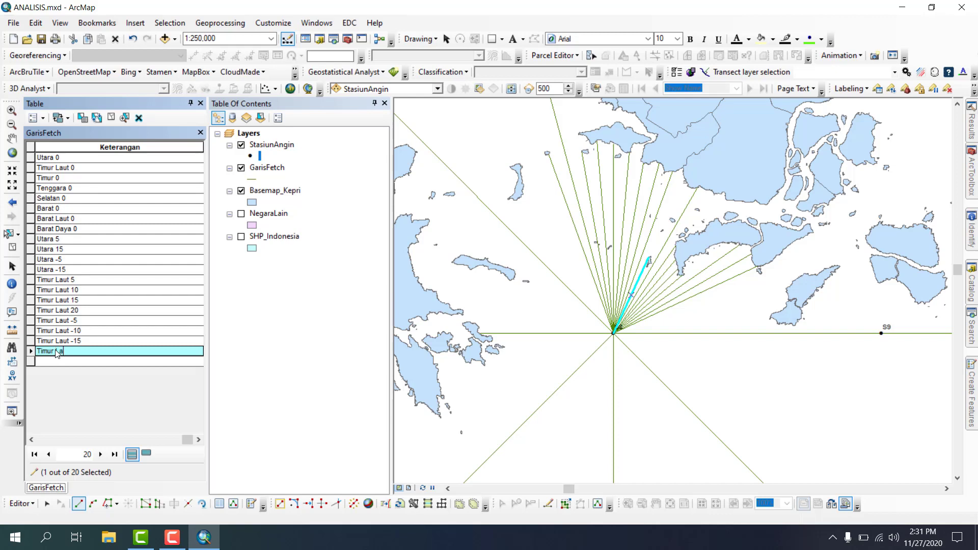
type("ut -20")
left_click(111, 118)
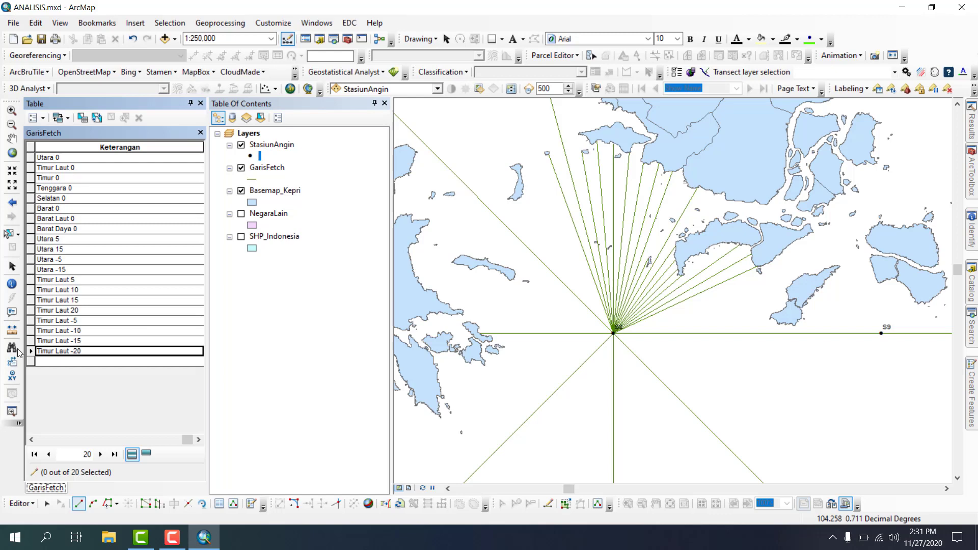
left_click(21, 503)
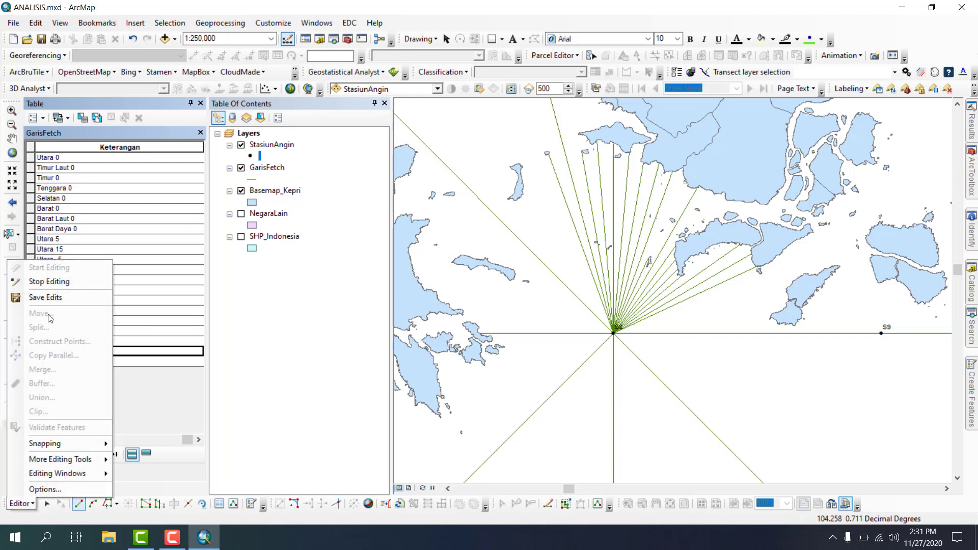
left_click(51, 298)
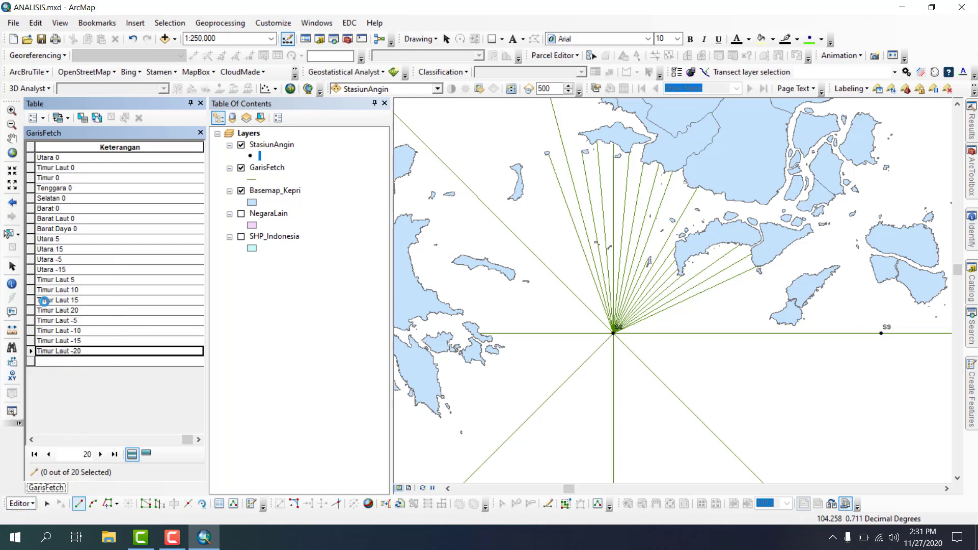
Step: Highlight the Timur Laut 0, 5, 15, -5 and -15 records to check their lines on the map, then clear the selection
left_click(32, 167)
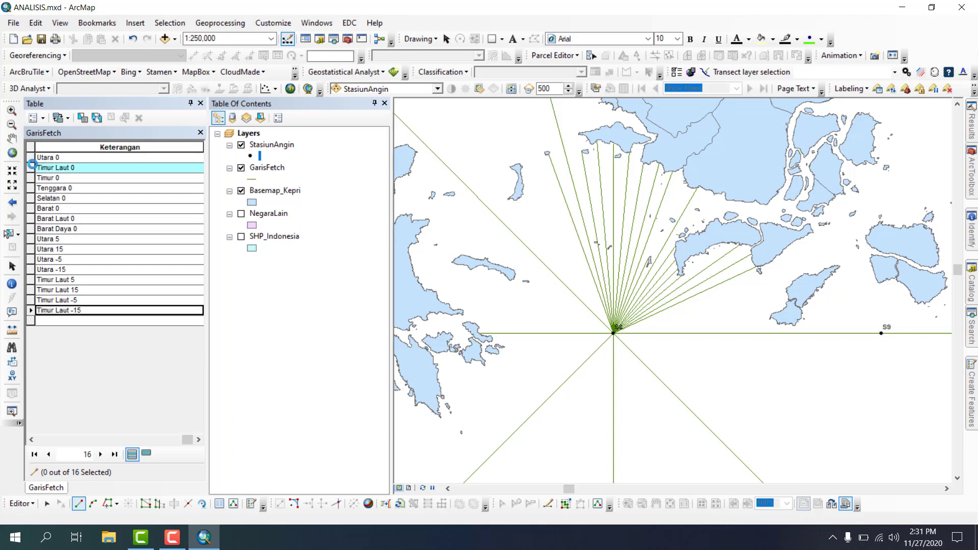
left_click(30, 280, "ctrl")
left_click(31, 290, "ctrl")
left_click(31, 300, "ctrl")
left_click(31, 310, "ctrl")
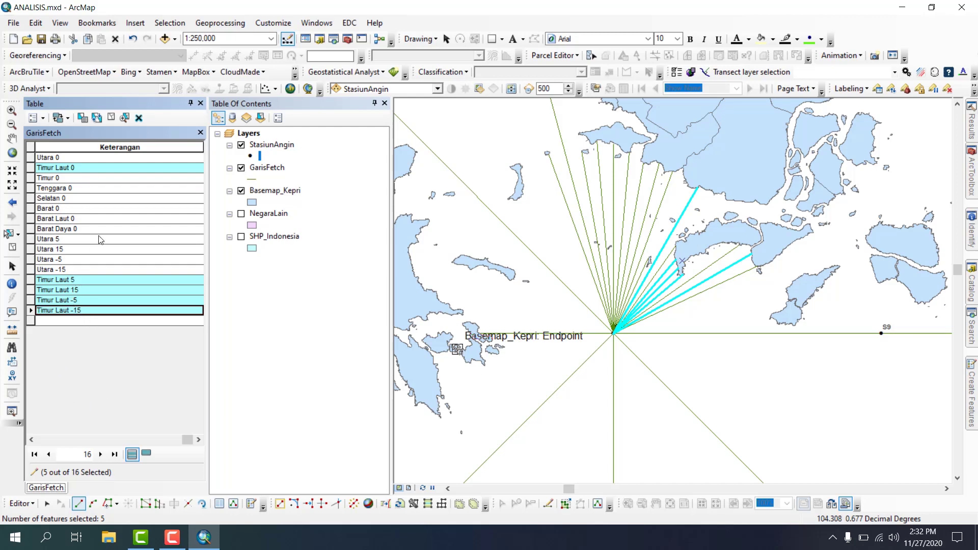
left_click(111, 117)
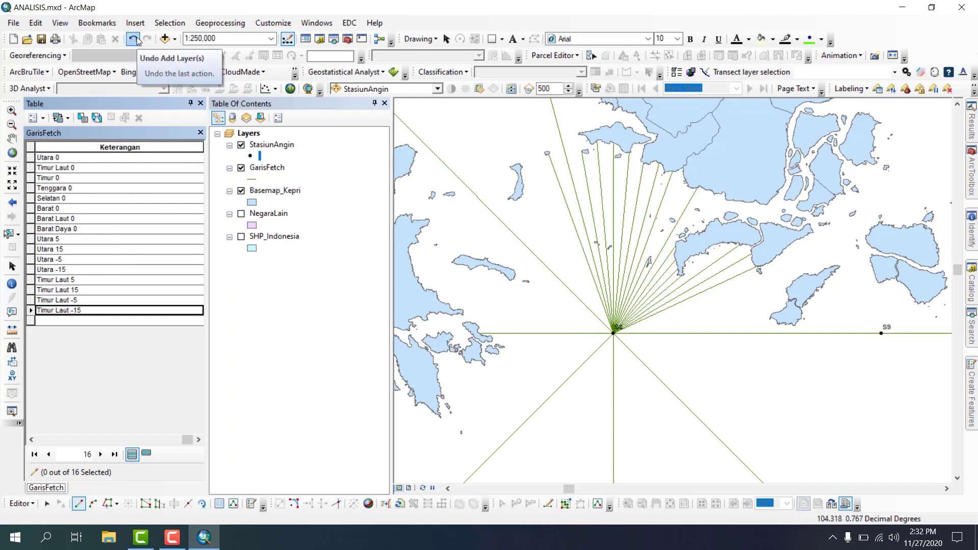
Step: Check the Timur Laut 5 and Timur Laut 15 records on the map and stop editing GarisFetch
left_click(29, 281)
left_click(31, 290)
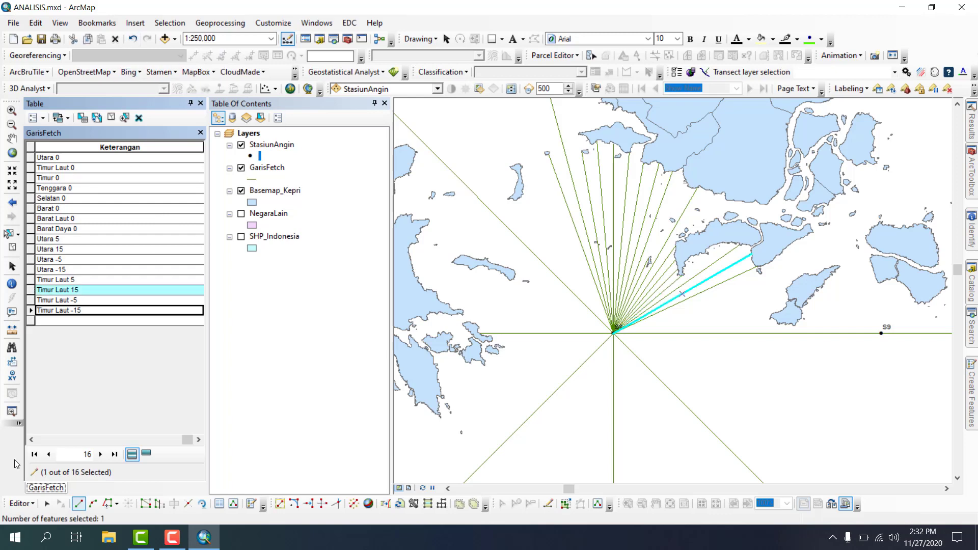
left_click(21, 504)
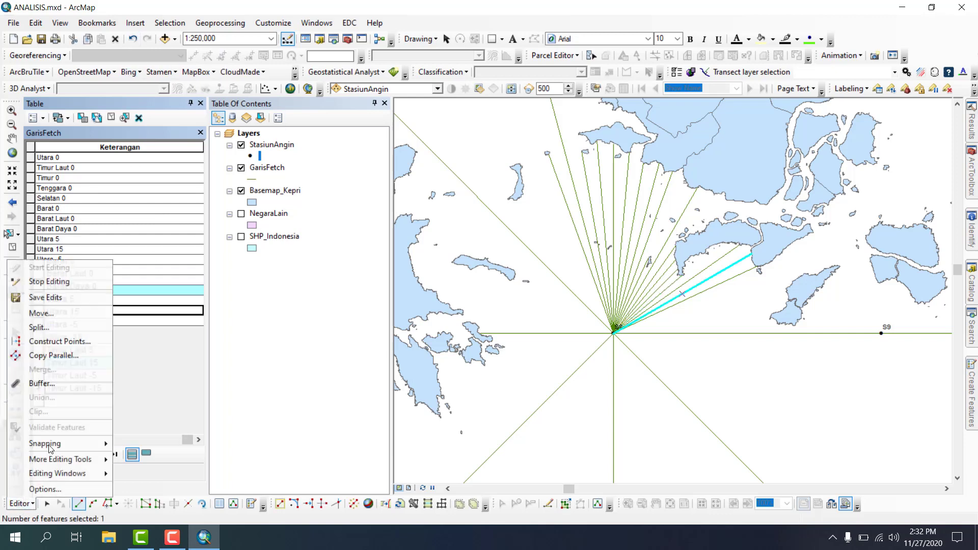
left_click(52, 280)
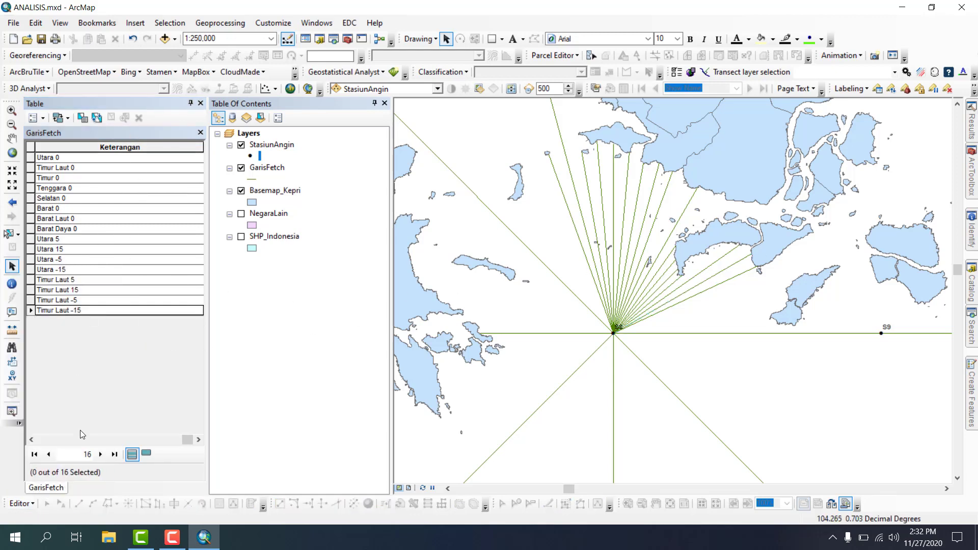
left_click(135, 455)
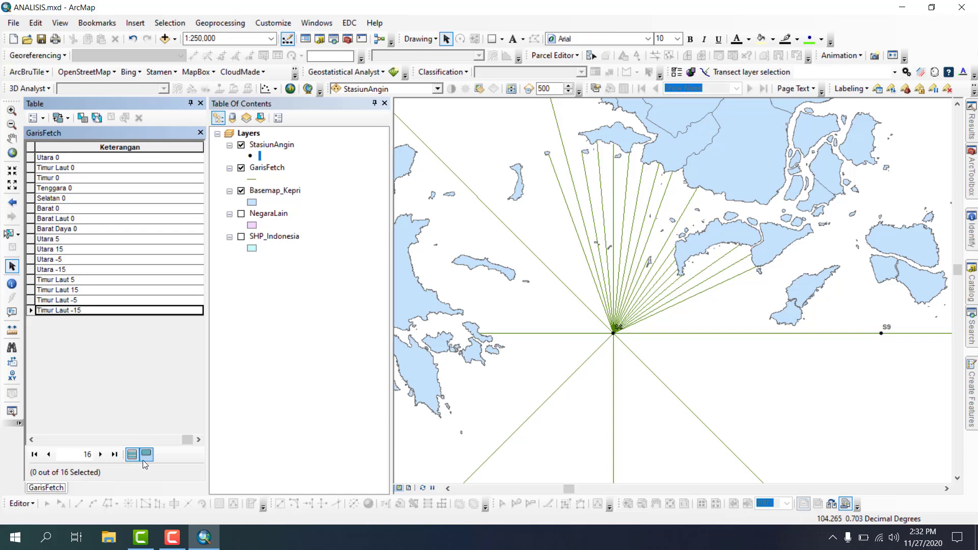
Step: Select the northeast fetch lines one at a time to check which attribute record belongs to each
left_click(31, 280)
left_click(31, 290)
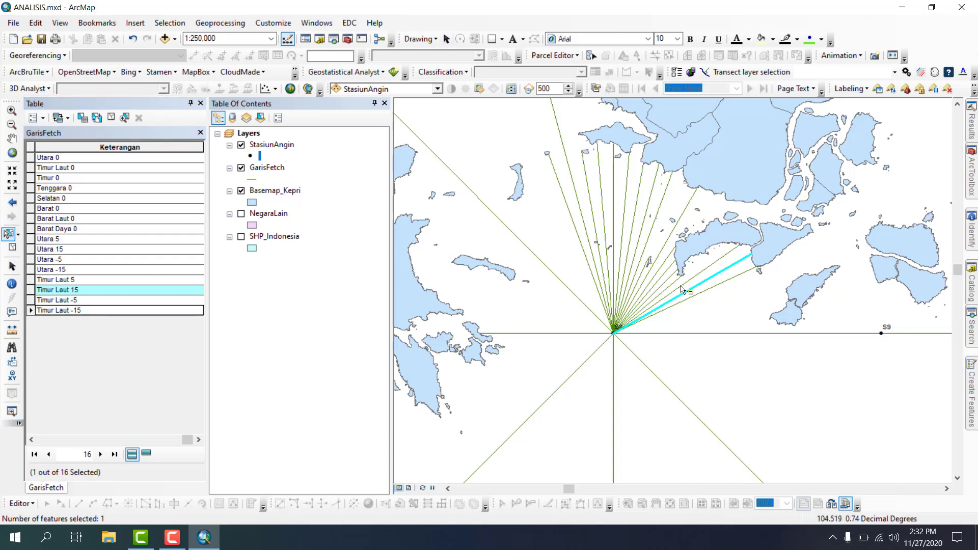
scroll(724, 278, "up", 2)
scroll(724, 278, "up", 1)
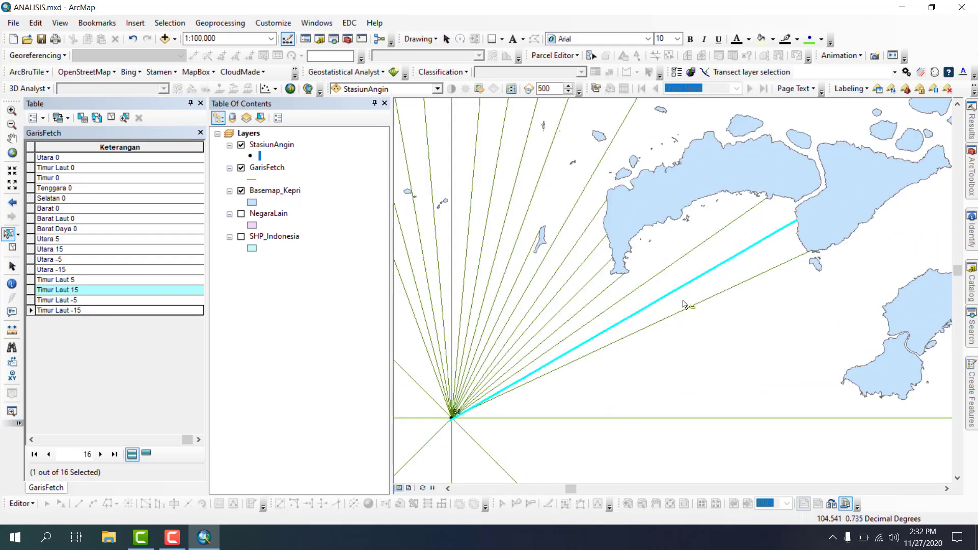
left_click(30, 168)
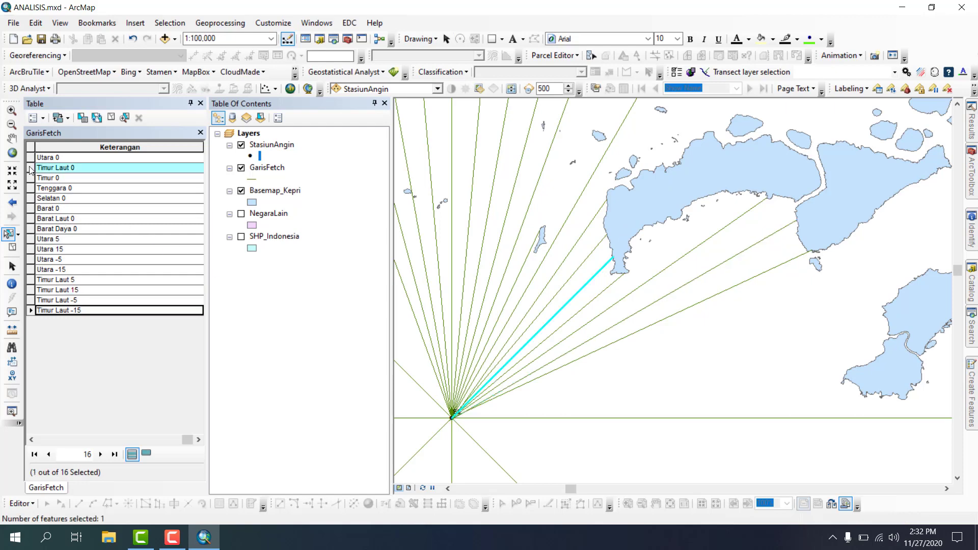
left_click(594, 300)
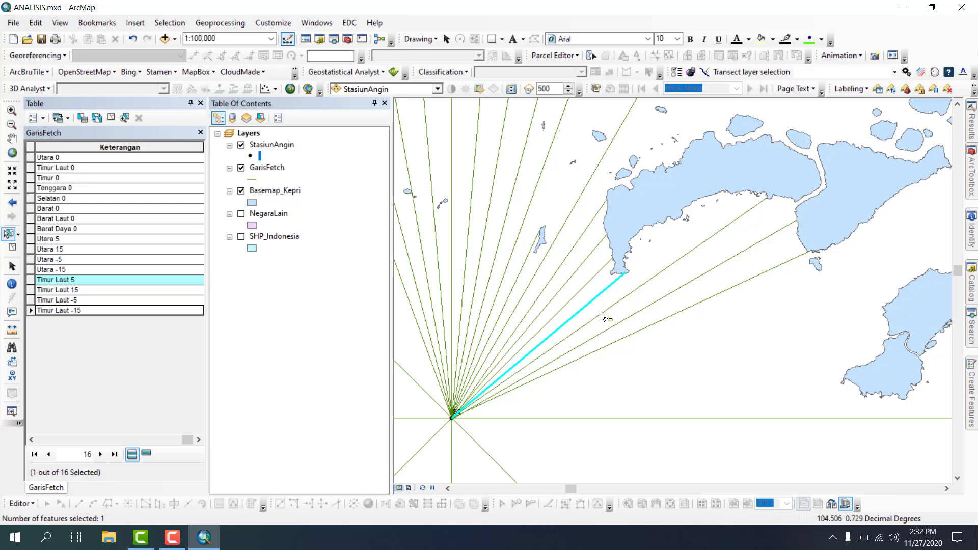
left_click(602, 314)
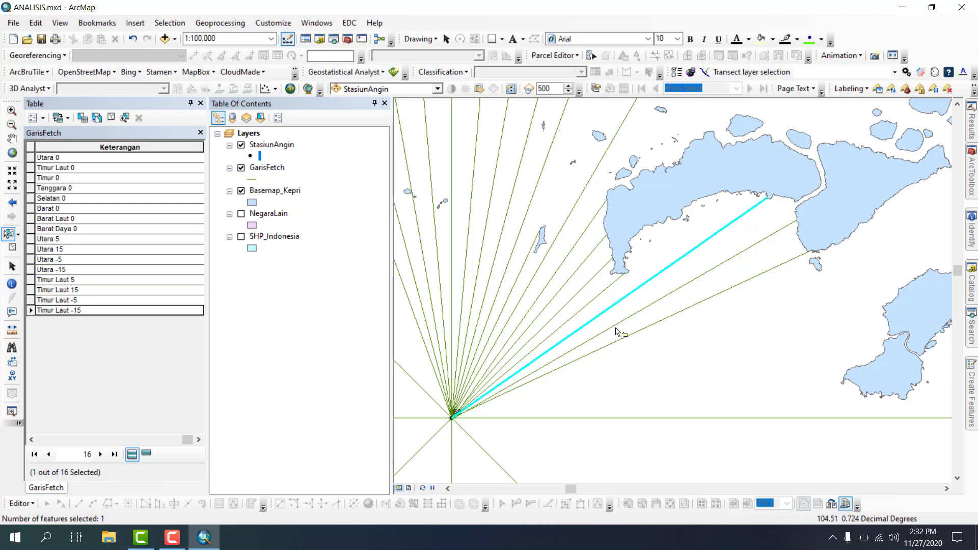
left_click(613, 334)
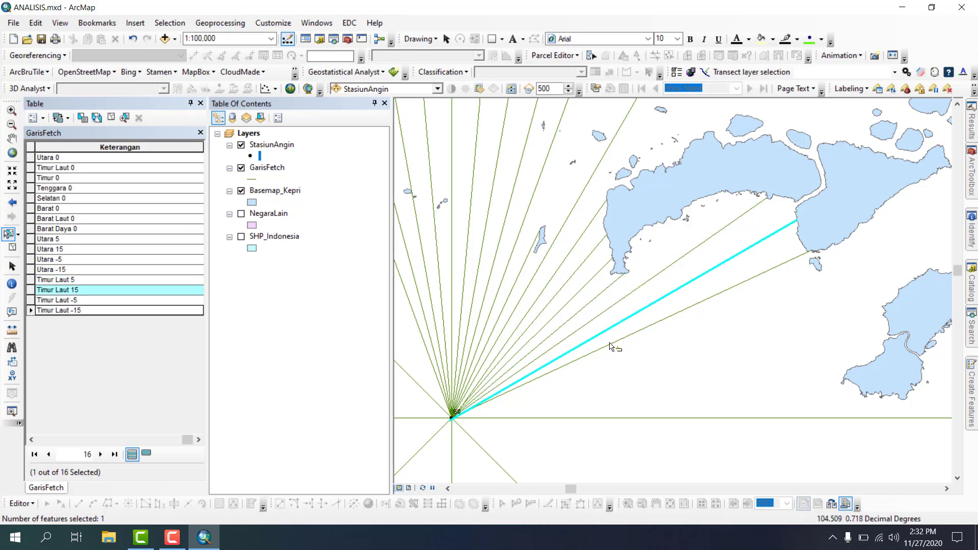
left_click(611, 348)
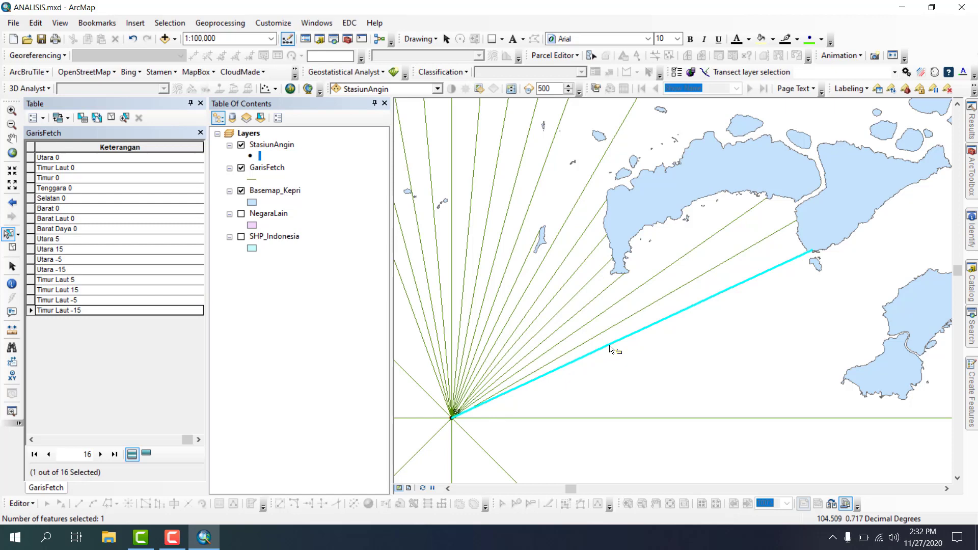
Step: Close and reopen the GarisFetch attribute table, show its Keterangan column and clear the selection
left_click(200, 104)
right_click(81, 170)
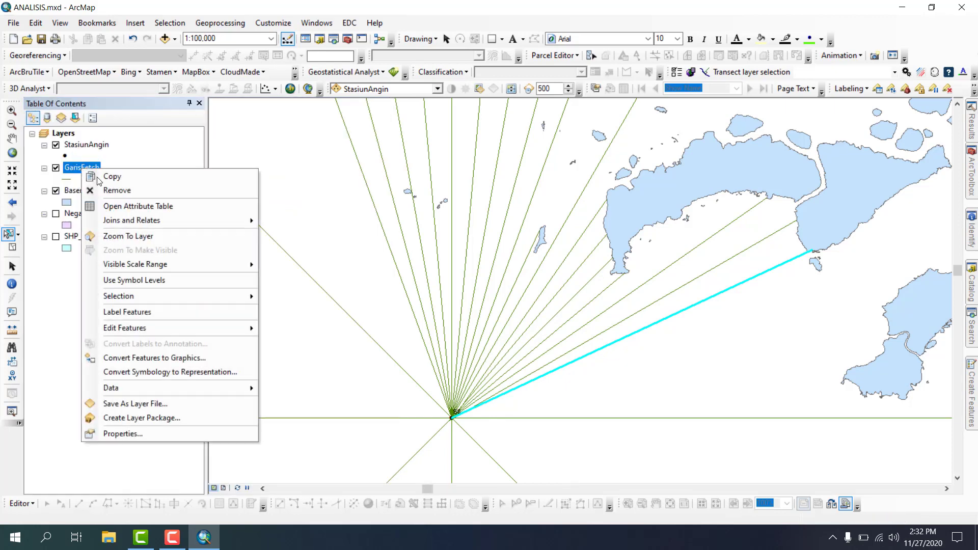
left_click(116, 206)
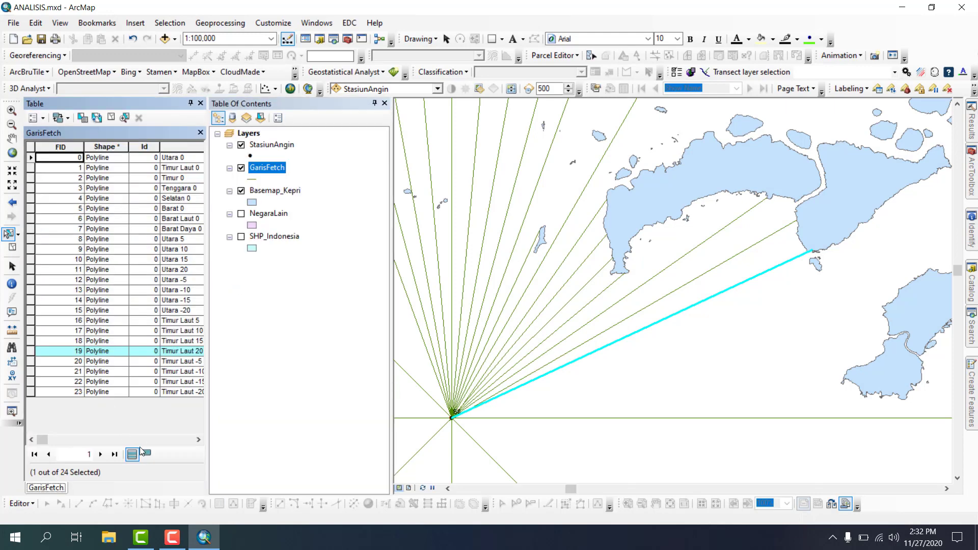
left_click(198, 439)
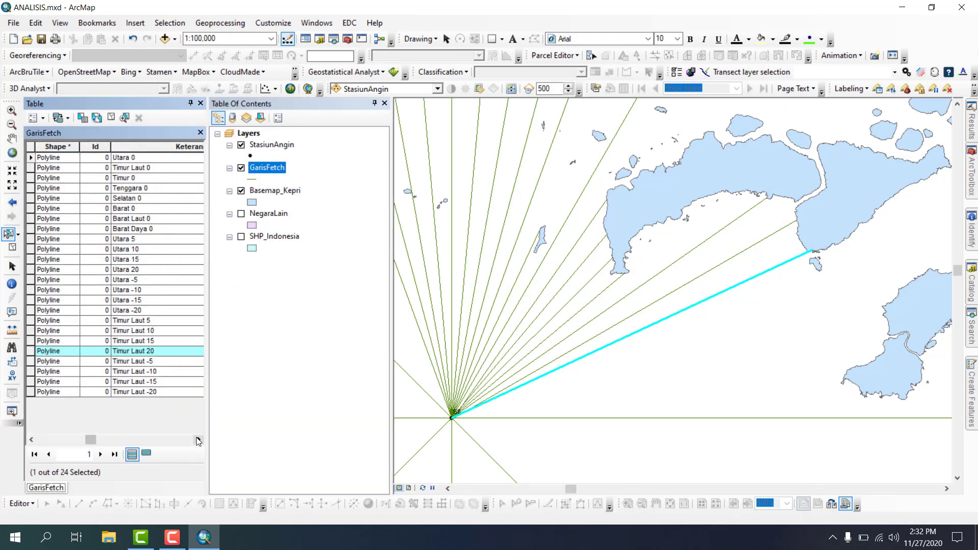
left_click(198, 439)
left_click(198, 439)
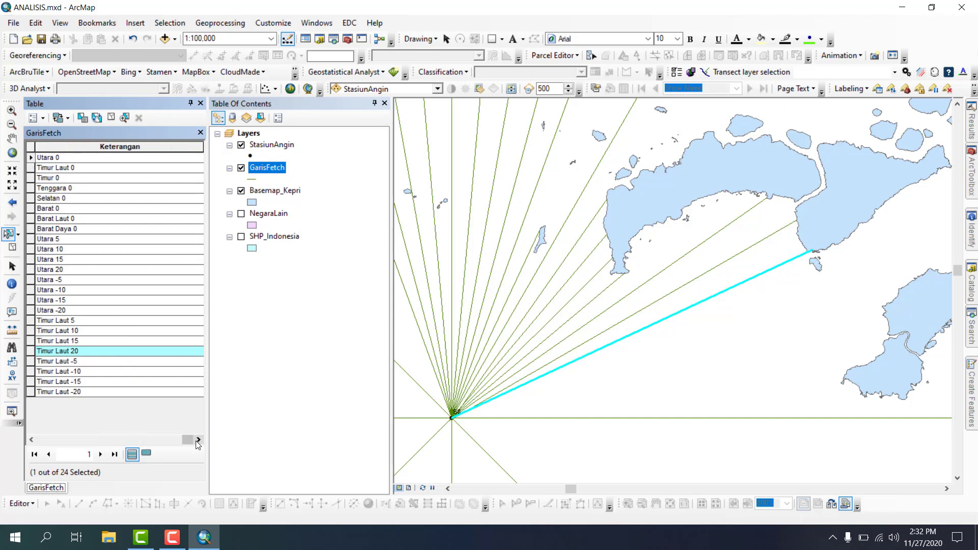
left_click(113, 117)
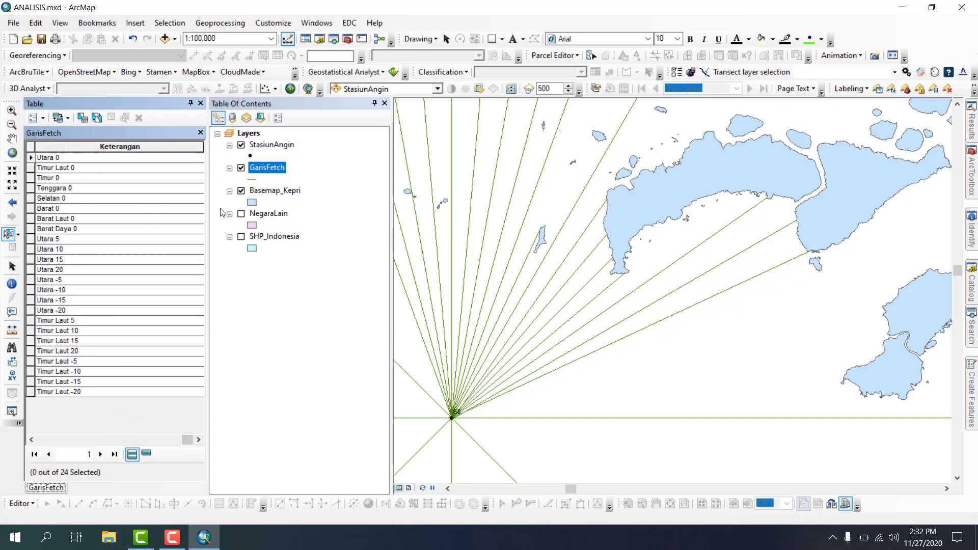
Step: Inspect the fetch line origins around S8 and select the steeper line that misses the station to identify its record
scroll(489, 432, "down", 3)
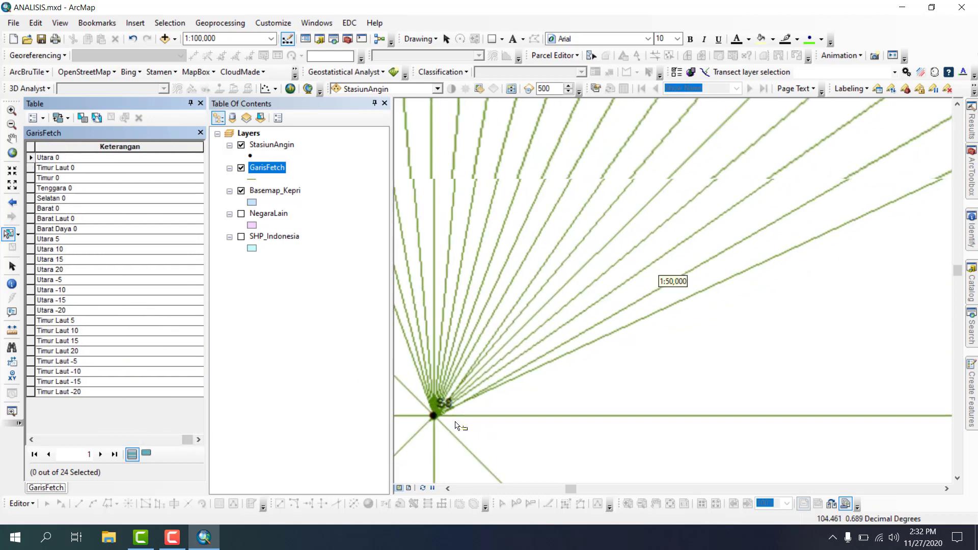
scroll(428, 432, "down", 3)
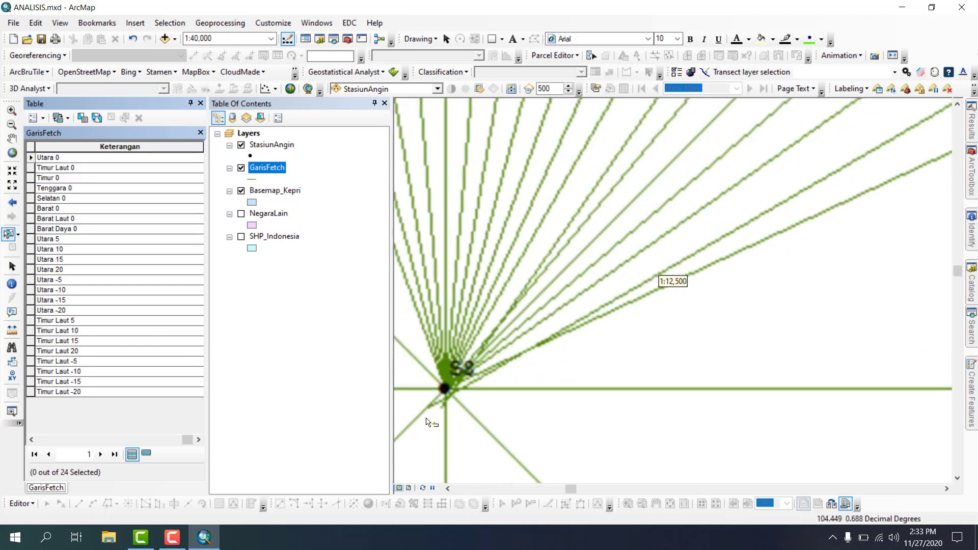
scroll(441, 407, "down", 2)
scroll(442, 406, "down", 1)
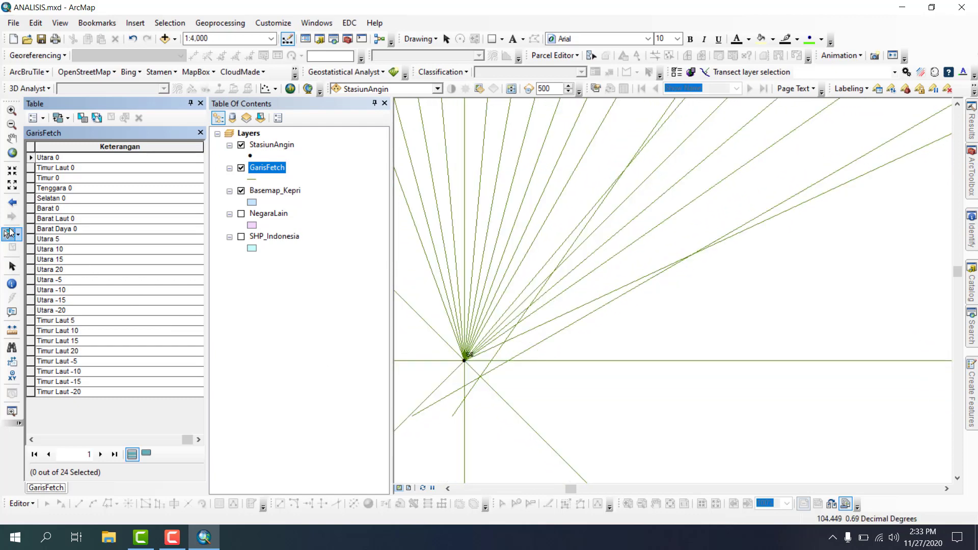
left_click(496, 359)
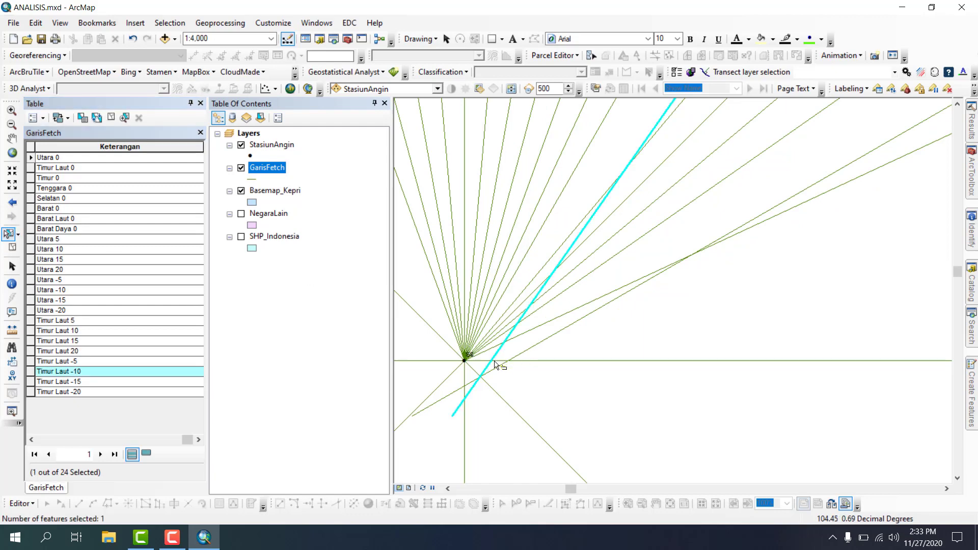
Step: Start editing GarisFetch and delete the Timur Laut 15 line that misses S8
left_click(492, 375)
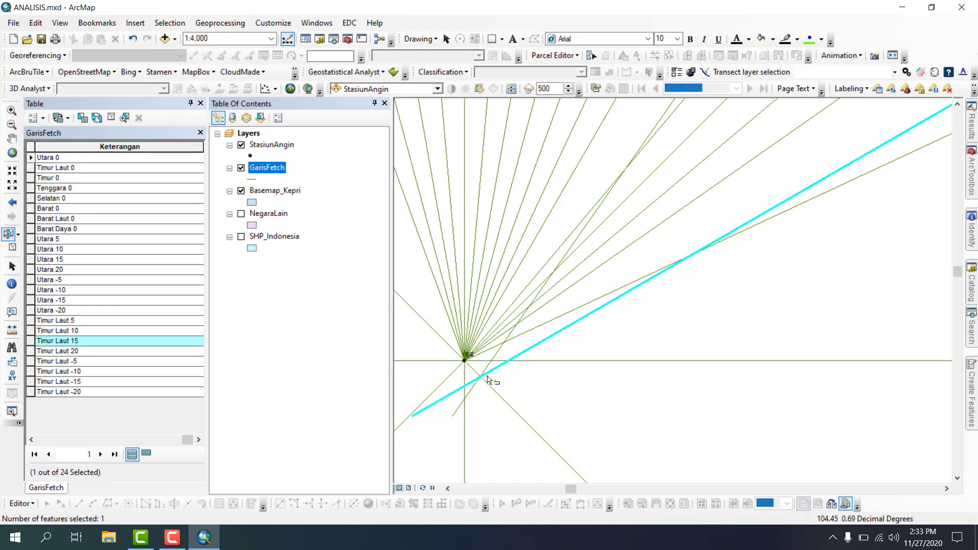
left_click(21, 503)
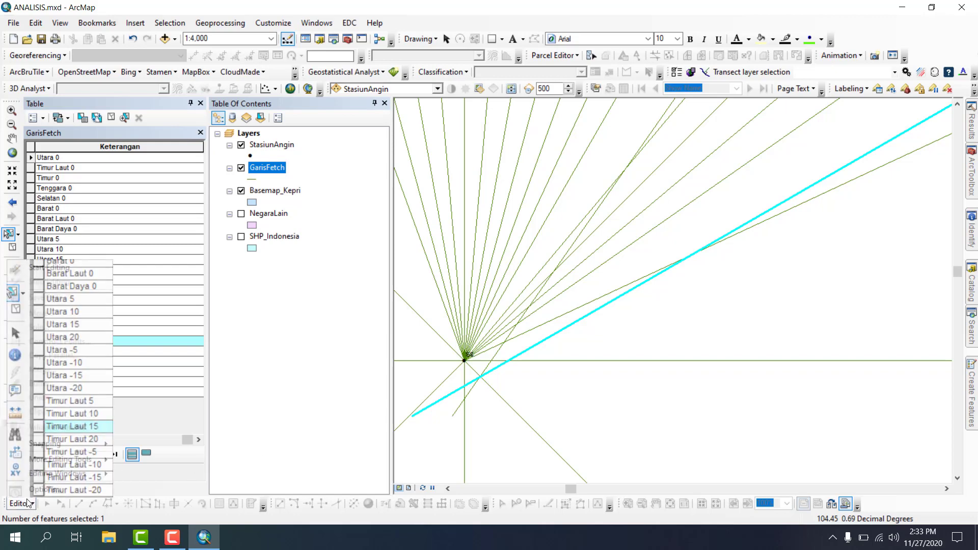
left_click(48, 267)
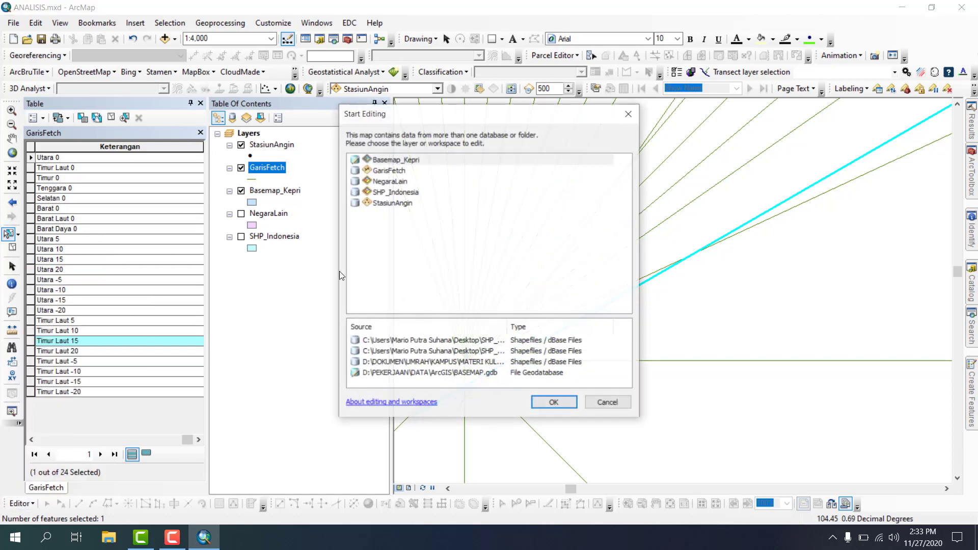
double_click(395, 170)
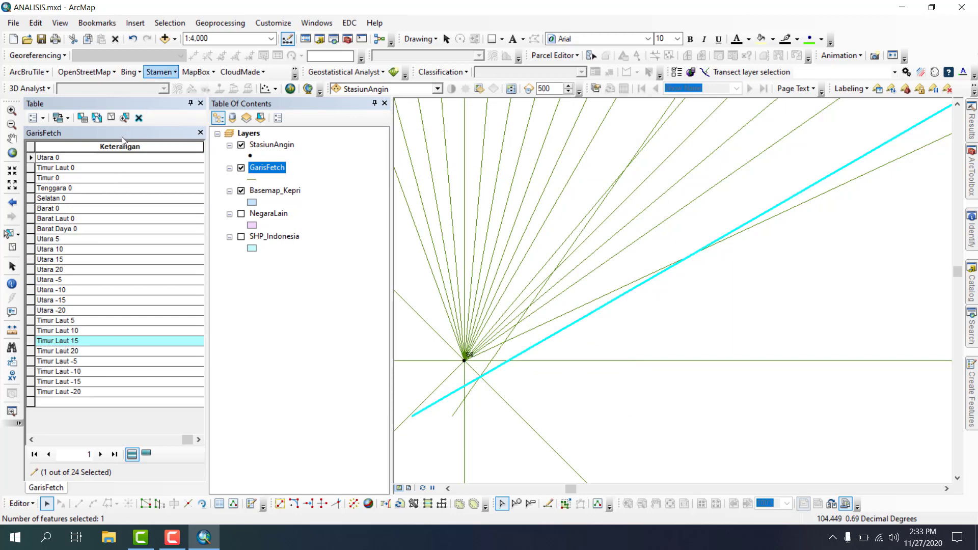
left_click(138, 122)
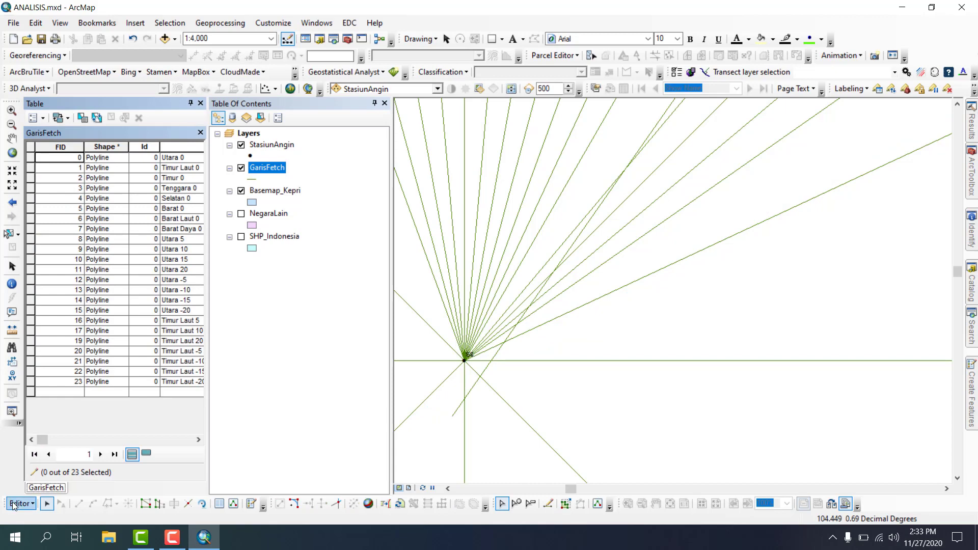
scroll(803, 425, "up", 3)
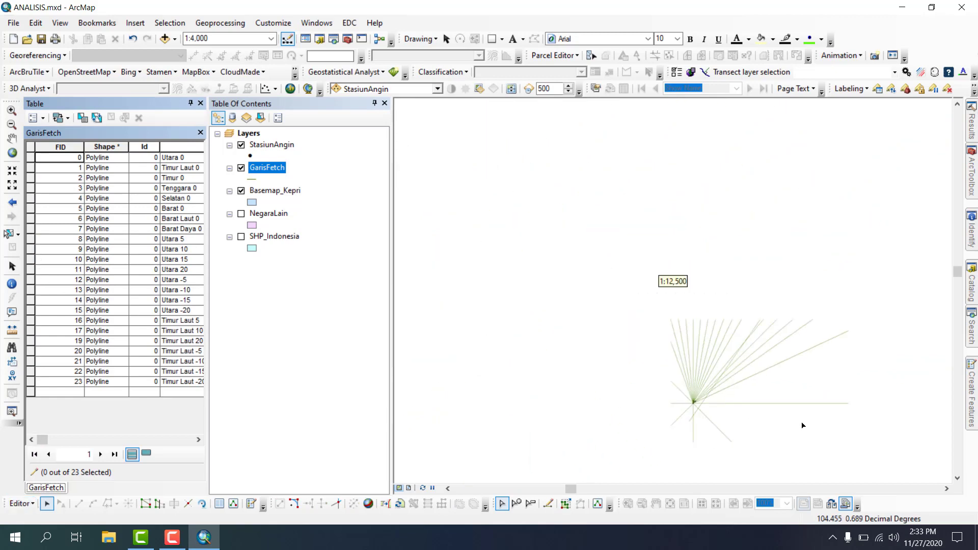
scroll(489, 350, "up", 3)
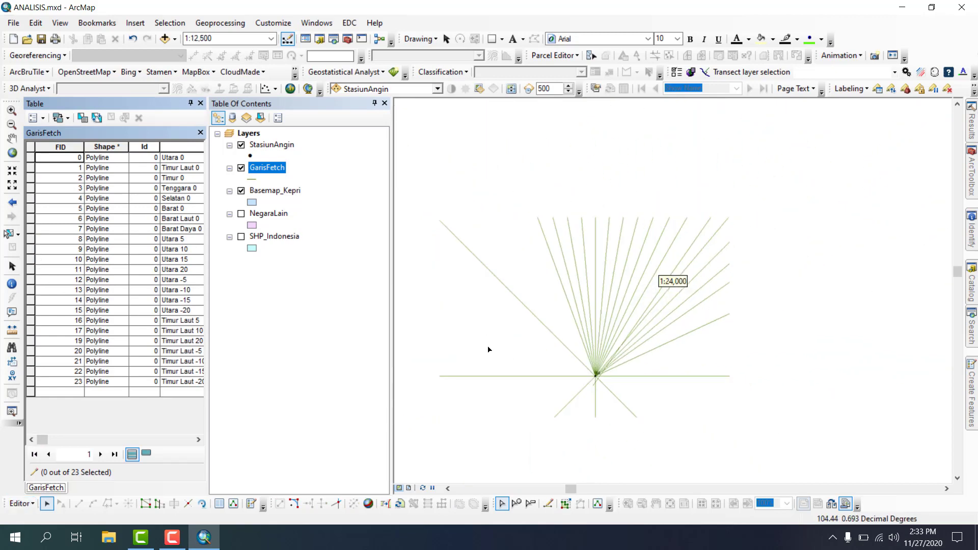
Step: Draw a direction-constrained GarisFetch line from S8 to the island coast, 15 degrees clockwise from northeast, replacing the deleted Timur Laut 15 line
scroll(505, 350, "up", 2)
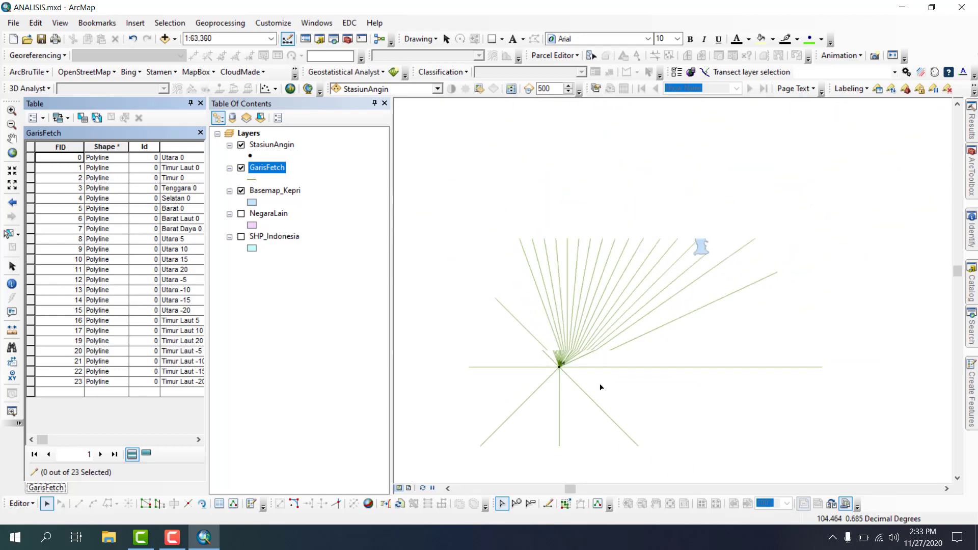
scroll(602, 385, "up", 2)
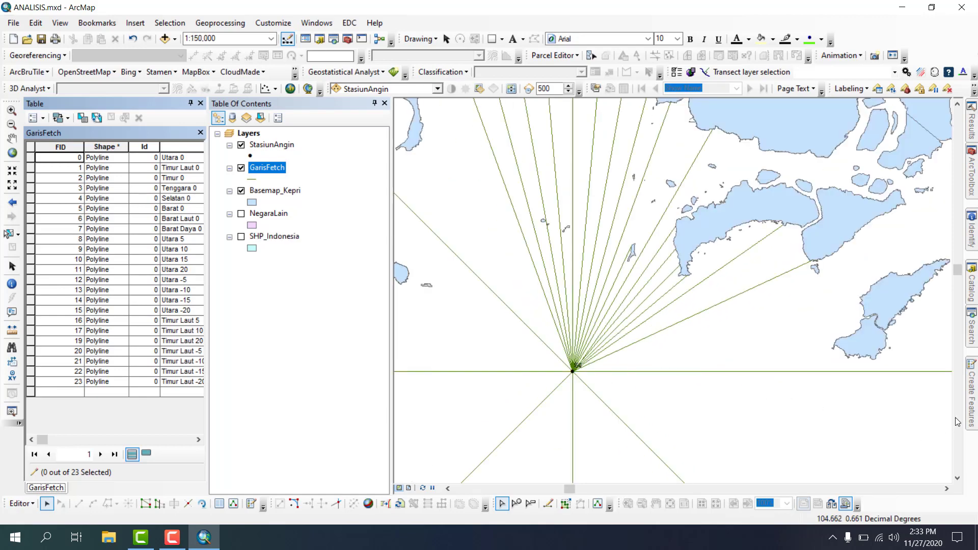
left_click(251, 507)
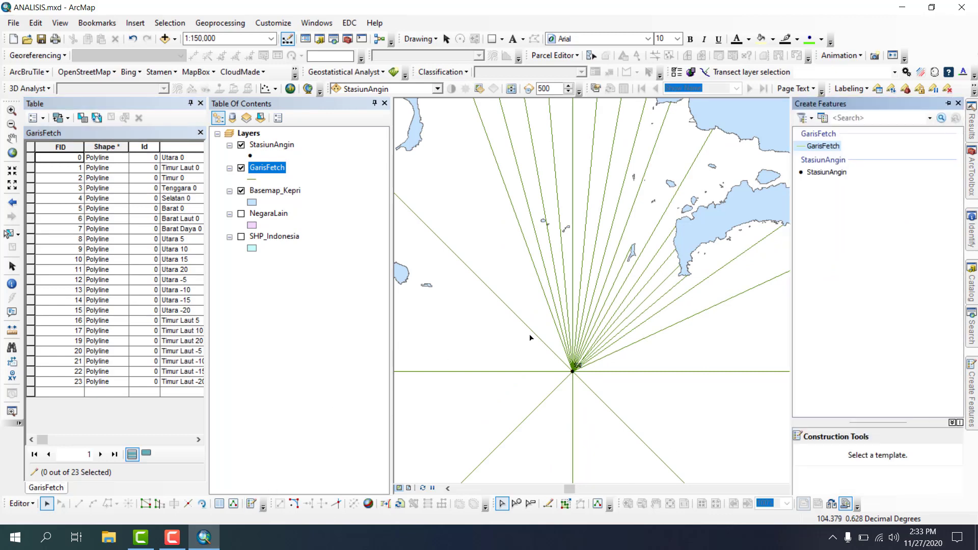
left_click(831, 147)
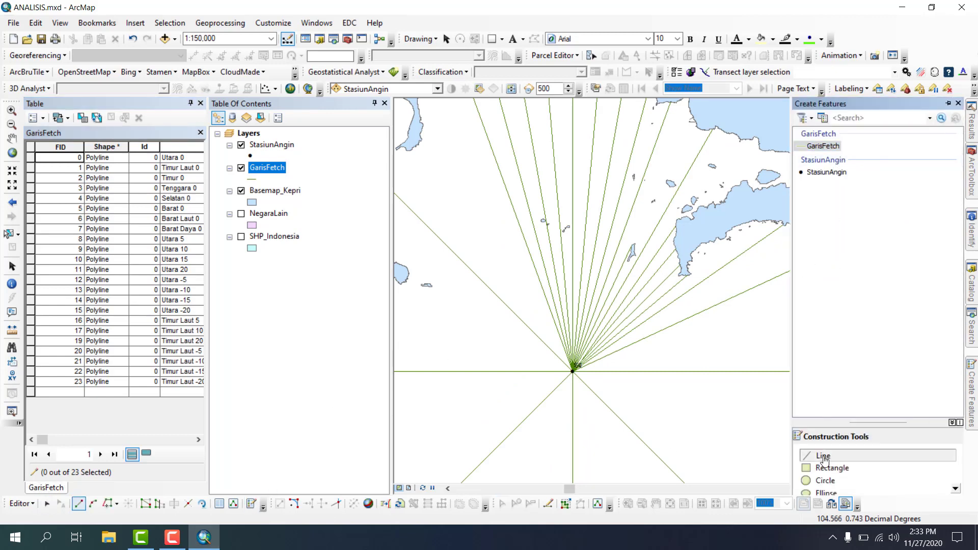
left_click(573, 372)
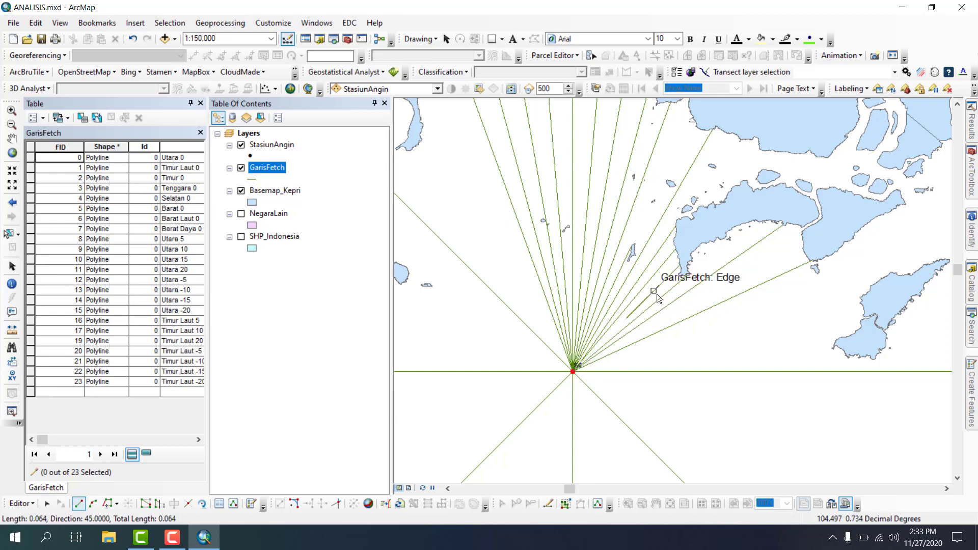
key("ctrl+a")
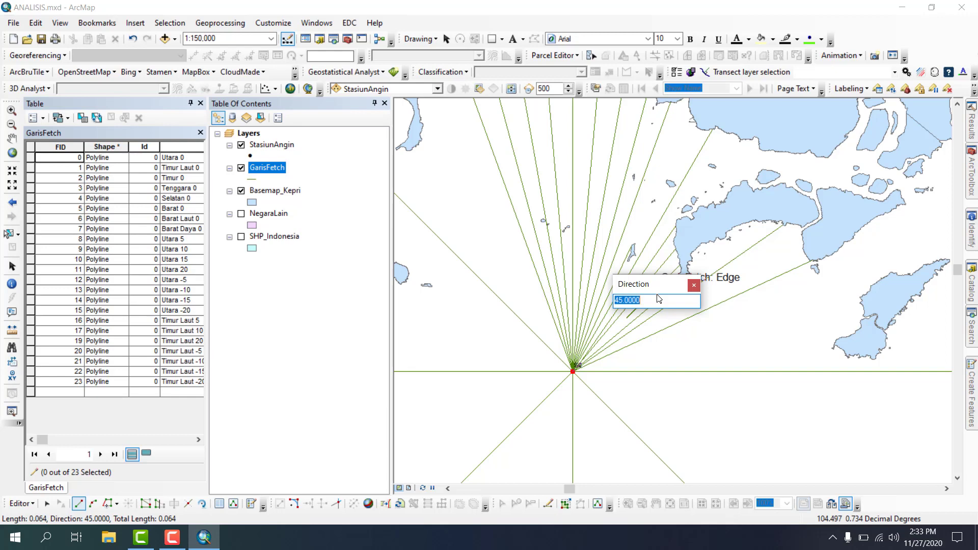
type("45")
key("Return")
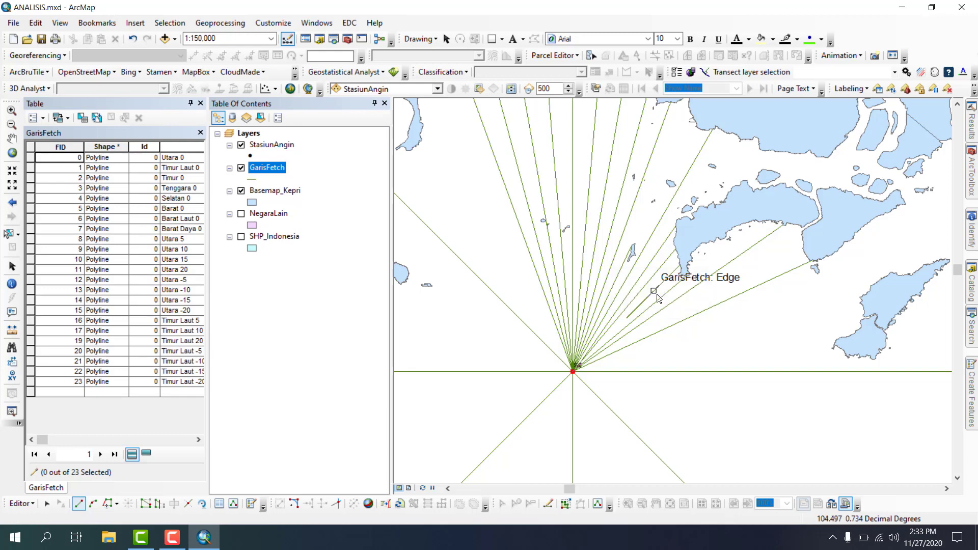
double_click(744, 271)
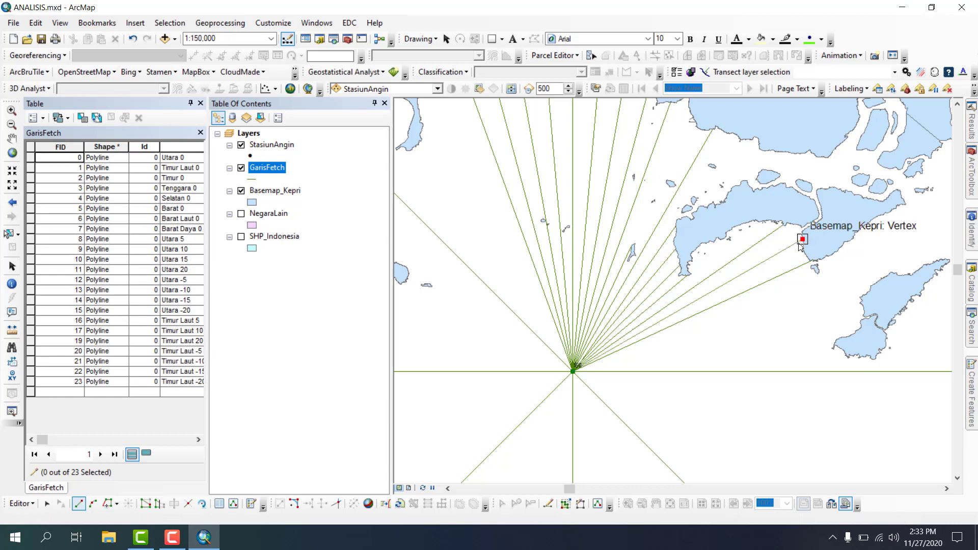
double_click(801, 239)
Step: Label the new line "Timur Laut 15" in its Keterangan field and clear the selection
left_click(171, 392)
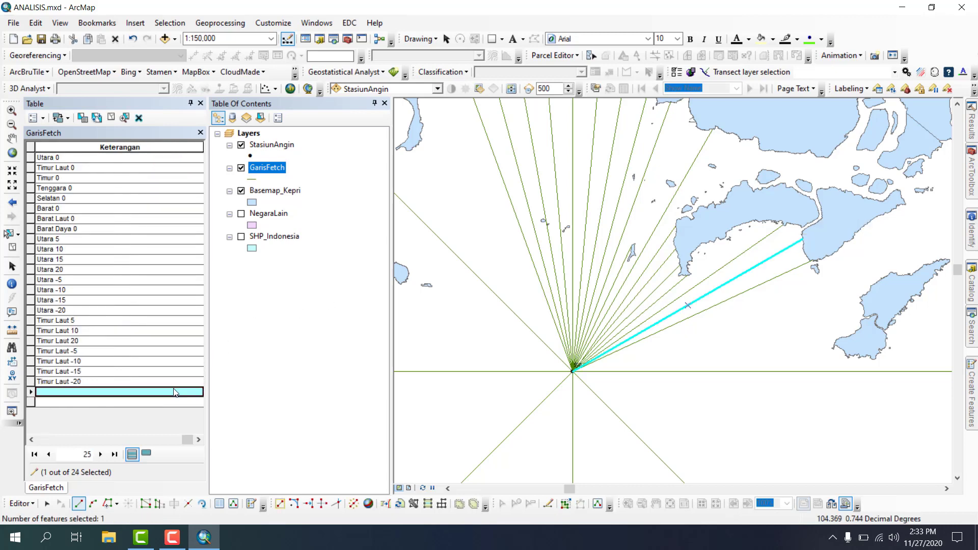
type("Timur Laut 15")
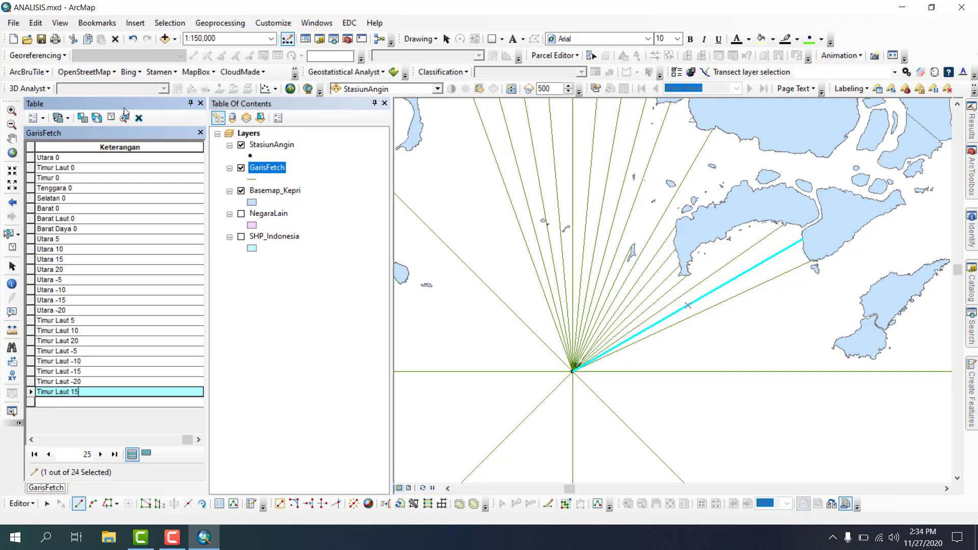
left_click(112, 117)
Step: Inspect the line origins at S8 and delete the remaining Timur Laut -10 line that misses the station
left_click(10, 140)
scroll(623, 240, "down", 5)
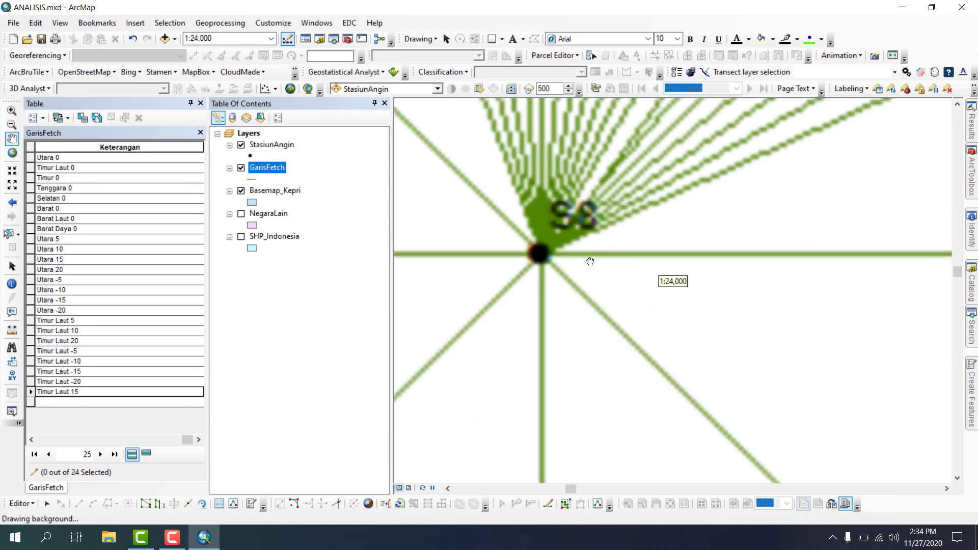
scroll(567, 239, "down", 8)
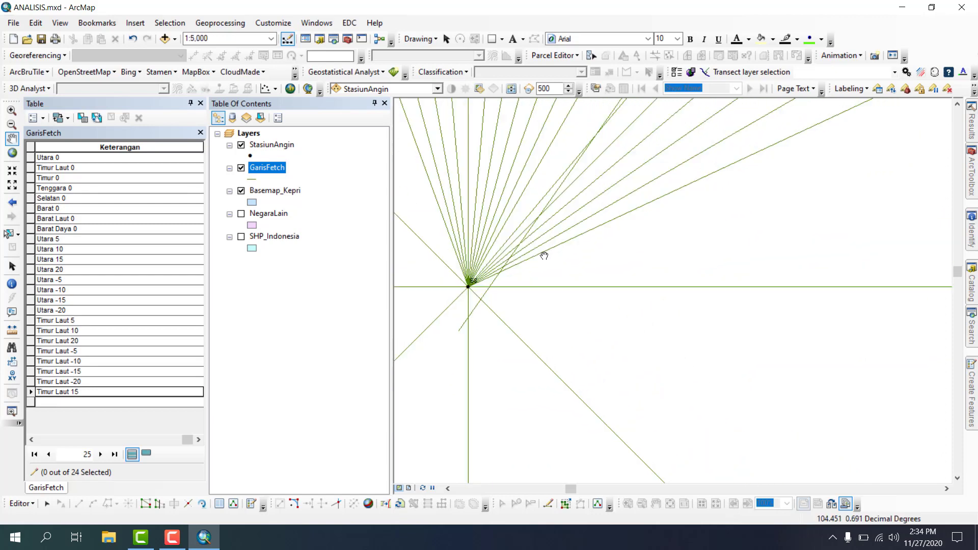
left_click(9, 233)
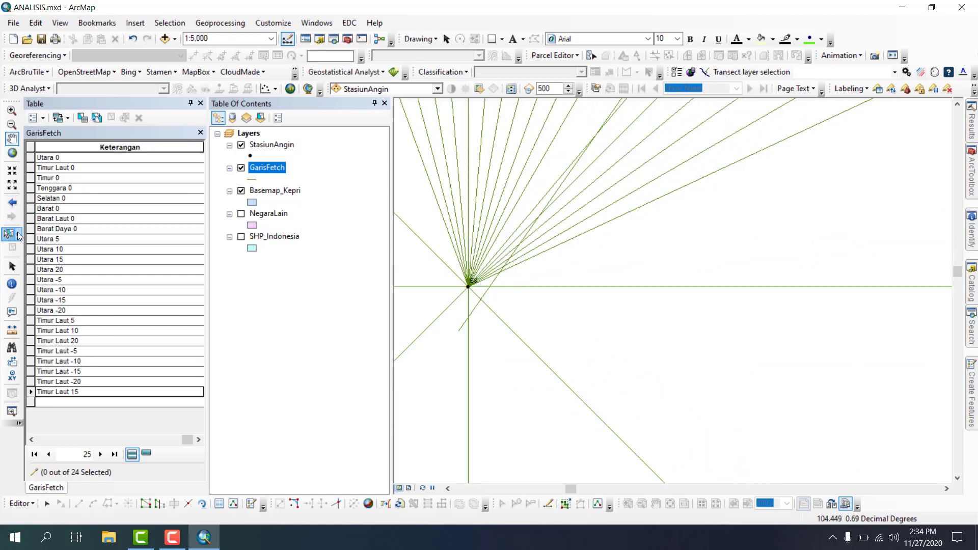
left_click(486, 294)
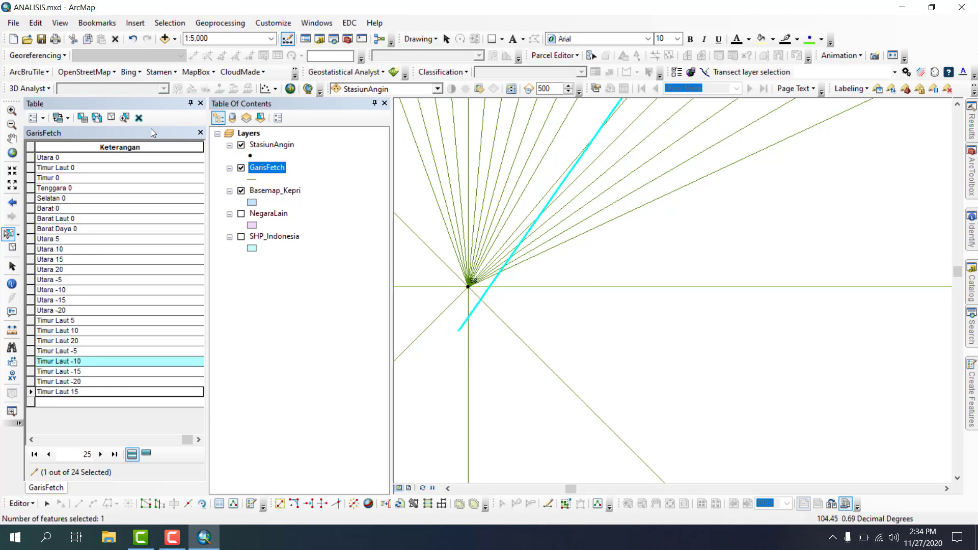
left_click(138, 118)
Step: Draw a replacement GarisFetch line from S8 at a direction of 55 degrees, ending at the island coast to the northeast
scroll(618, 308, "down", 3)
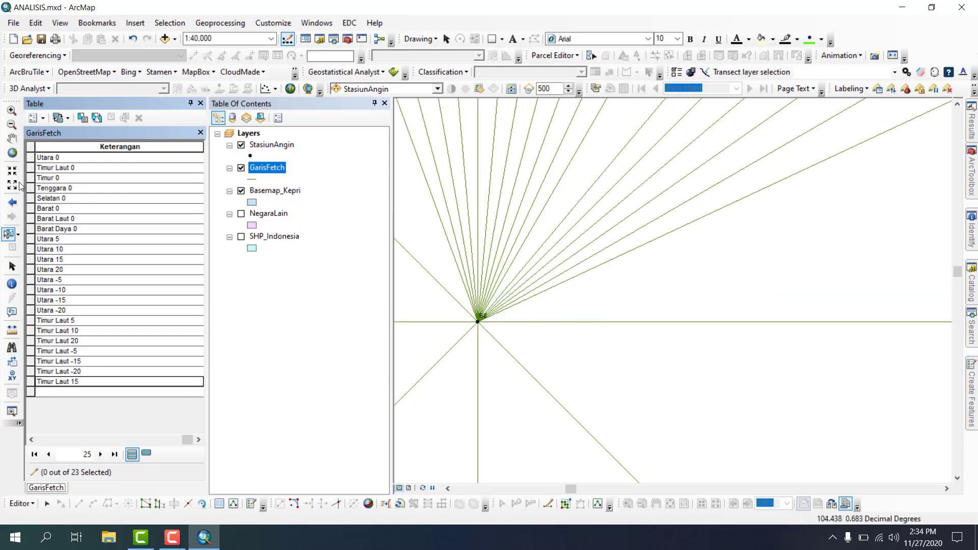
left_click(250, 504)
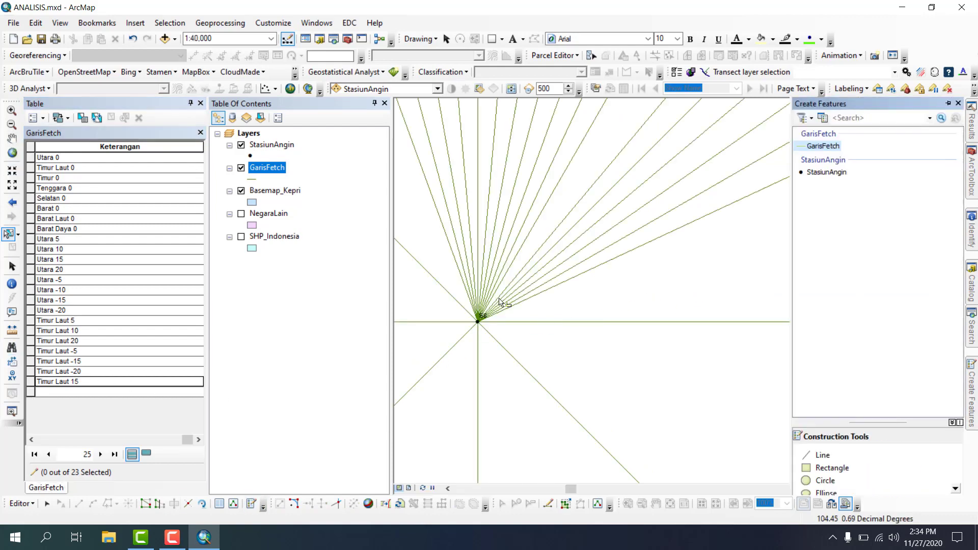
left_click(824, 147)
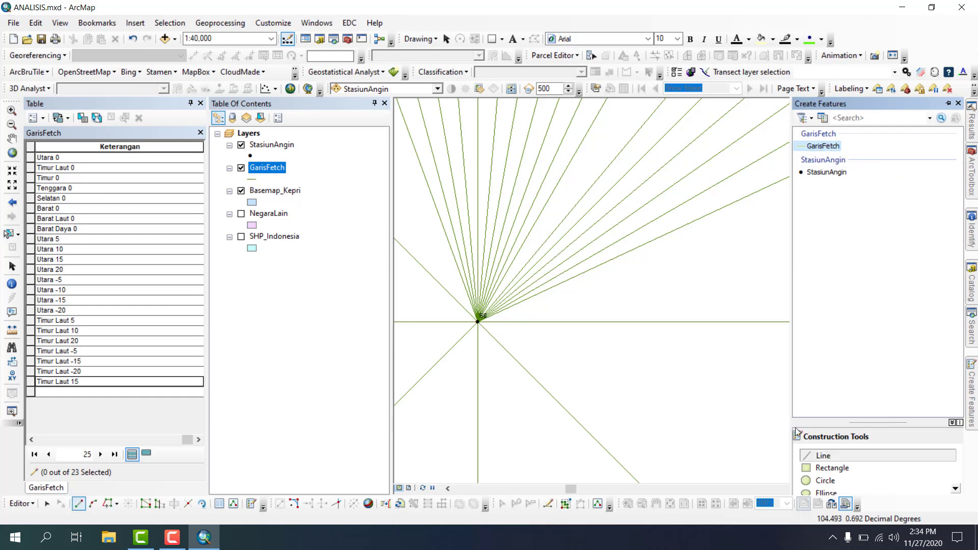
left_click(478, 322)
right_click(512, 270)
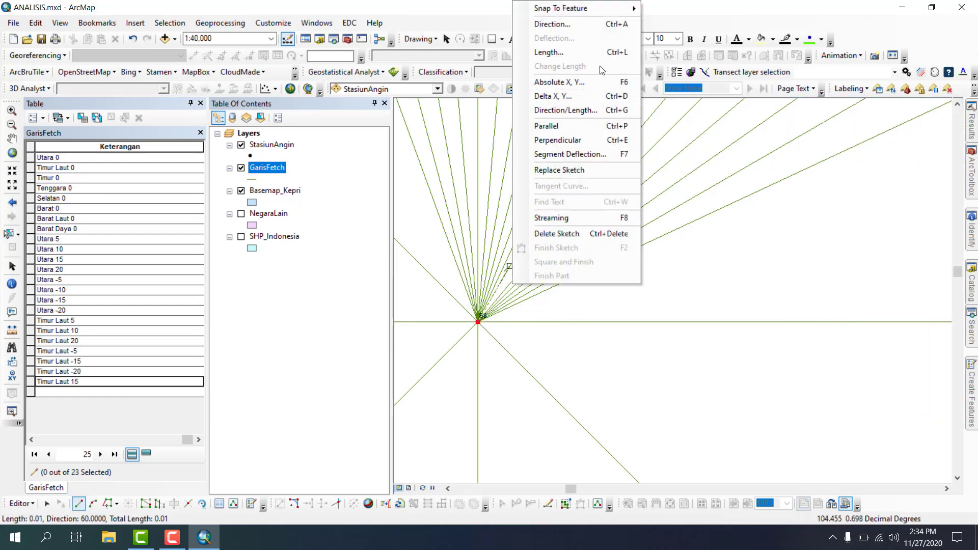
left_click(570, 22)
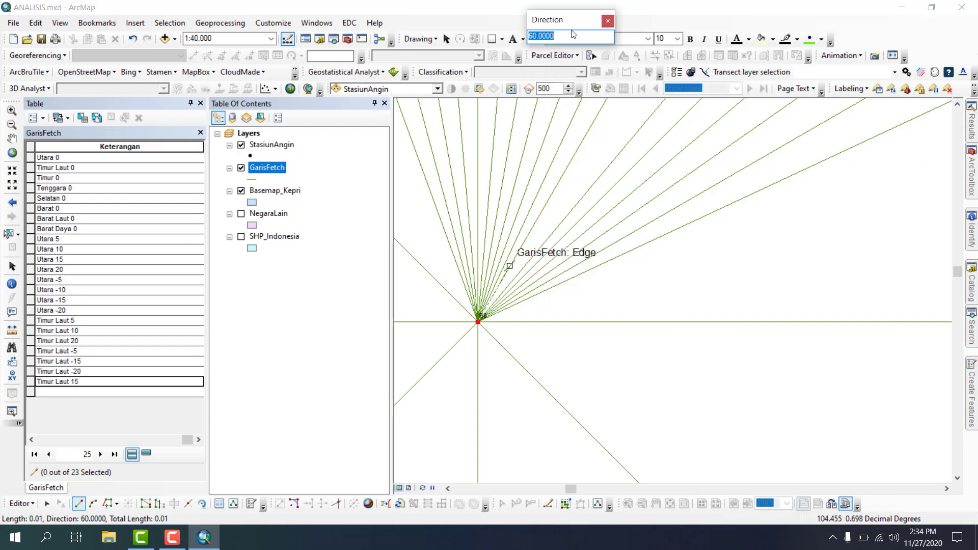
type("55")
key("Return")
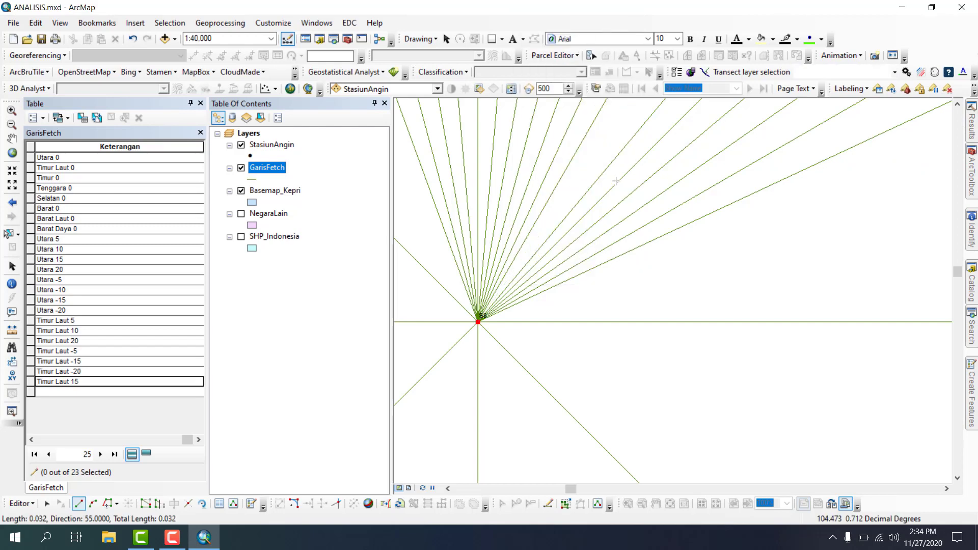
scroll(636, 442, "down", 2)
scroll(636, 443, "up", 5)
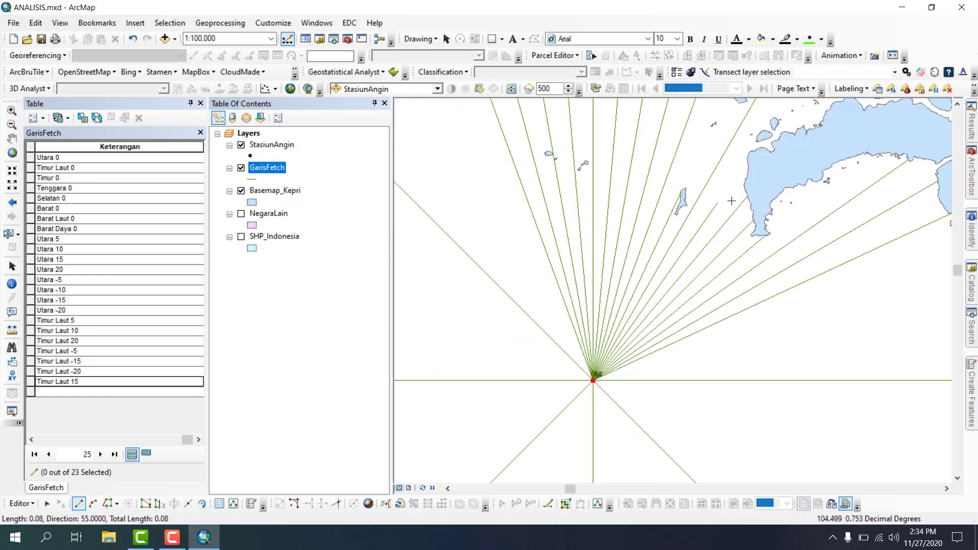
double_click(745, 167)
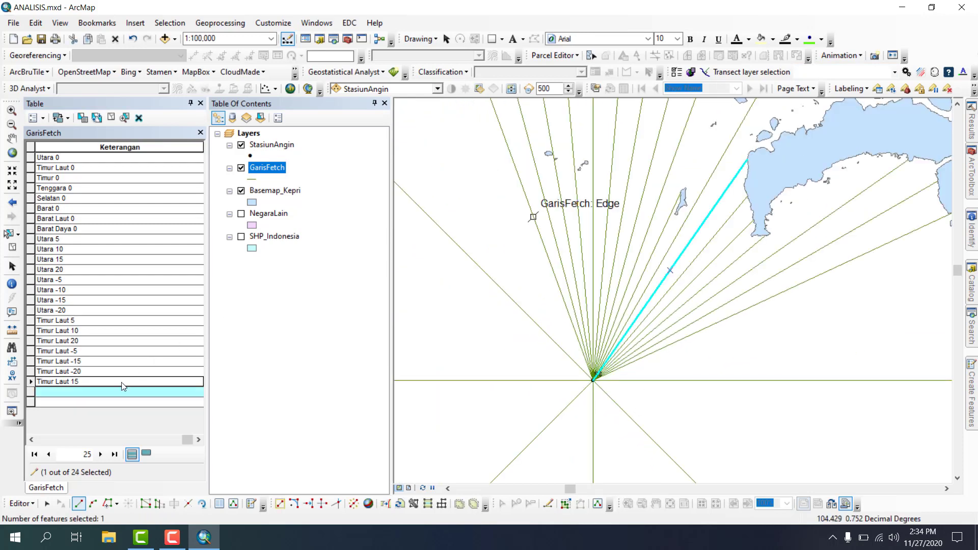
Step: Enter "Timur Laut -10" as the Keterangan of the new 55-degree line and clear the selection
left_click(88, 393)
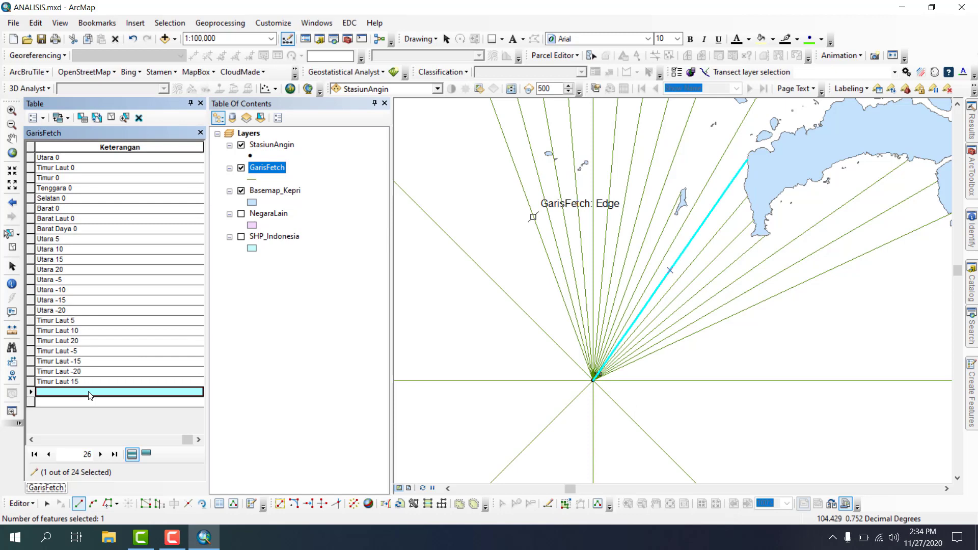
type("Timur Laut -10")
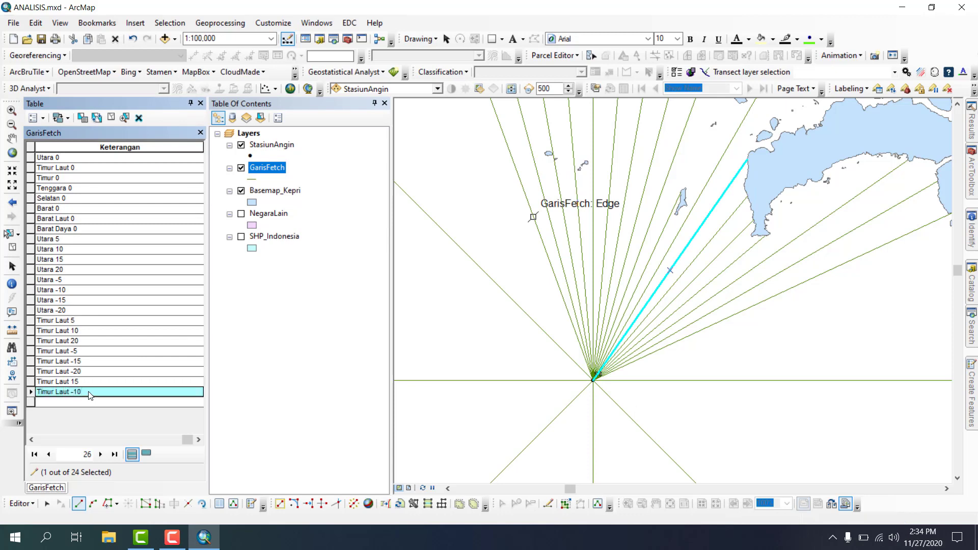
left_click(111, 118)
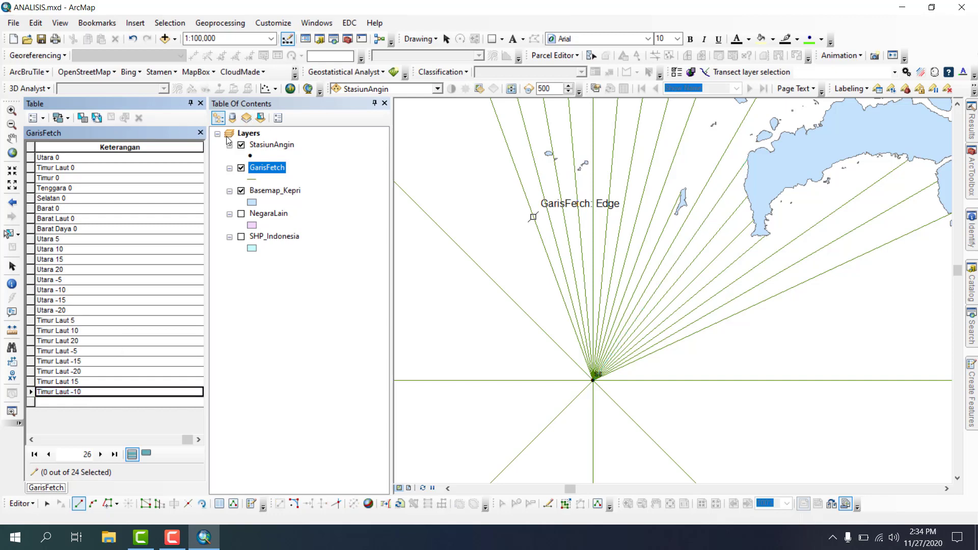
Step: View the full GarisFetch layer and examine closely whether every fetch line starts at S8
right_click(256, 166)
left_click(290, 234)
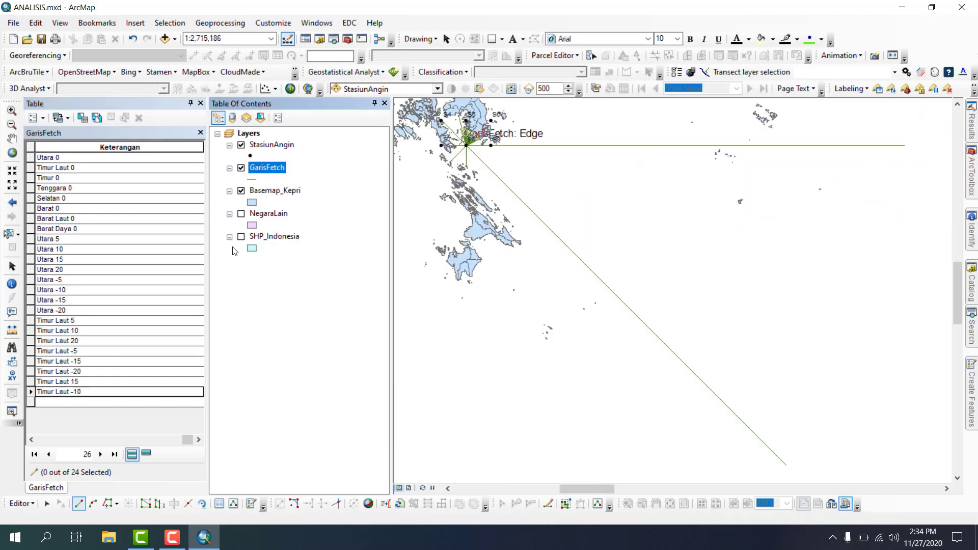
left_click(11, 111)
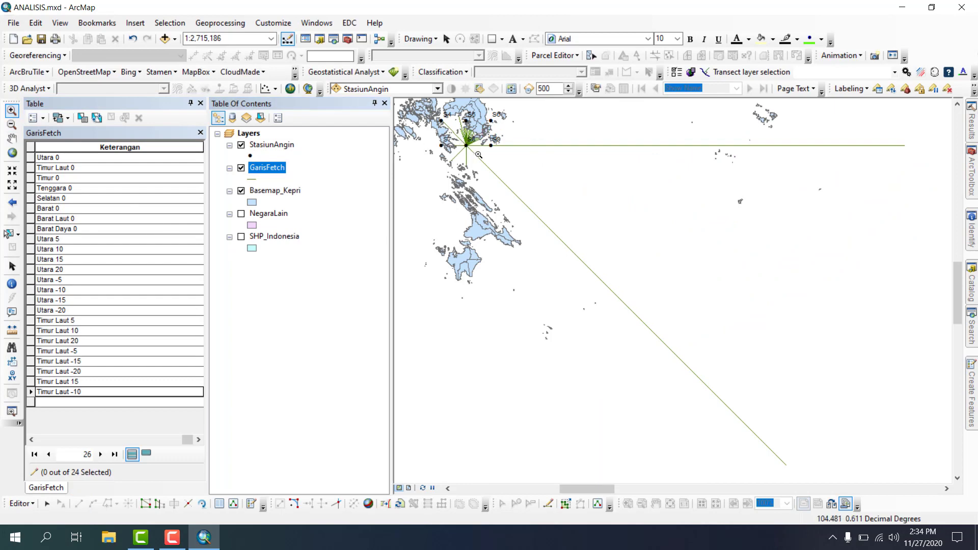
left_click_drag(459, 138, 484, 158)
left_click_drag(581, 264, 623, 290)
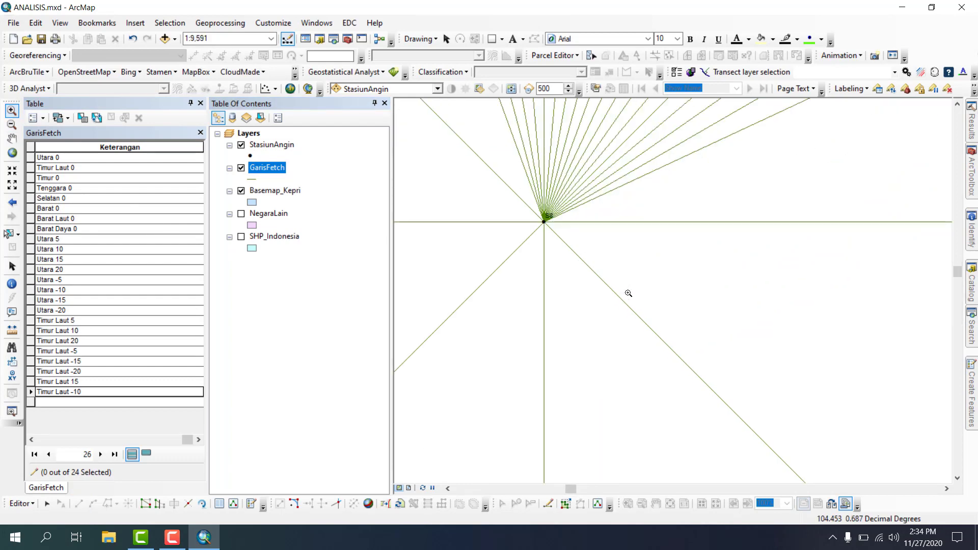
left_click_drag(519, 205, 574, 241)
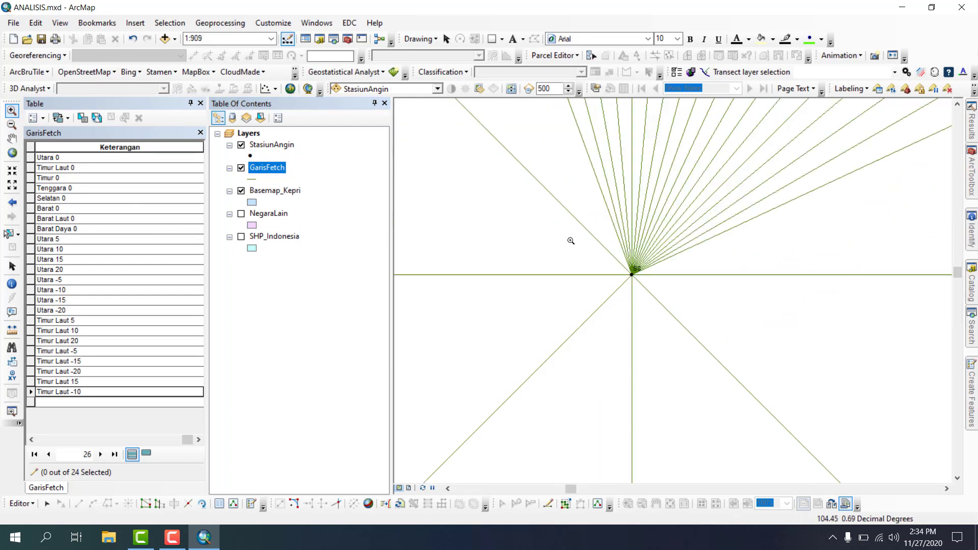
Step: Show the full StasiunAngin layer extent and save the GarisFetch edits
right_click(273, 146)
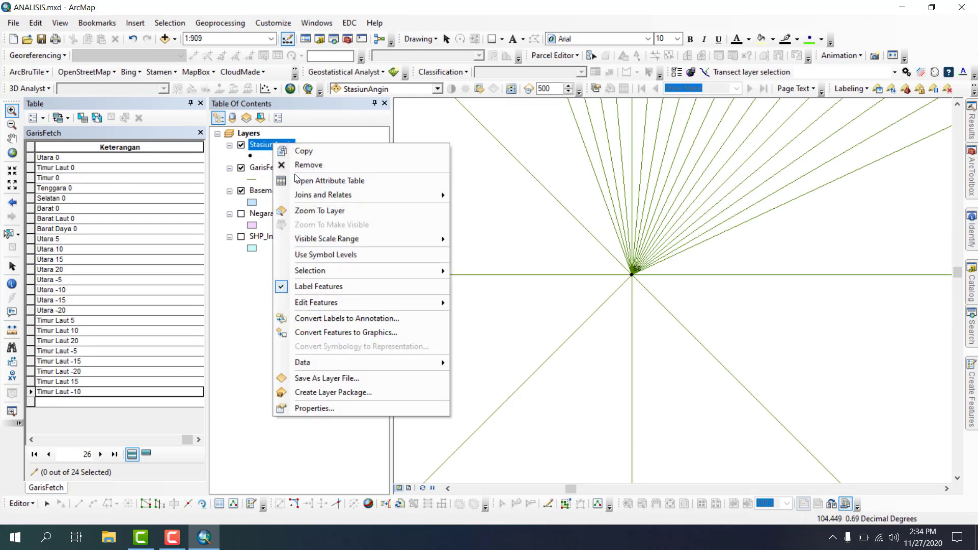
left_click(305, 209)
left_click(31, 507)
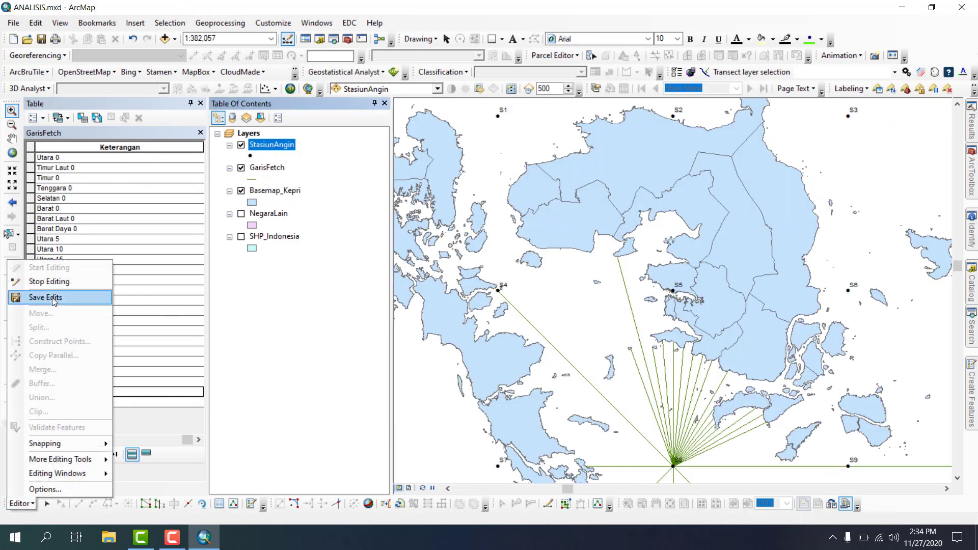
left_click(49, 298)
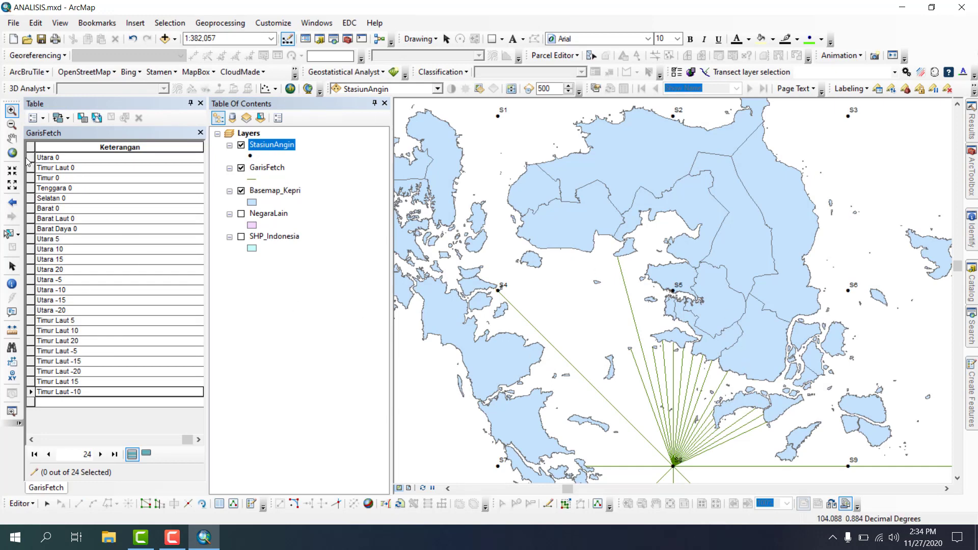
Step: Review the fetch lines around S8 on the map and dismiss the low-battery notice
left_click(11, 138)
left_click_drag(717, 453, 699, 296)
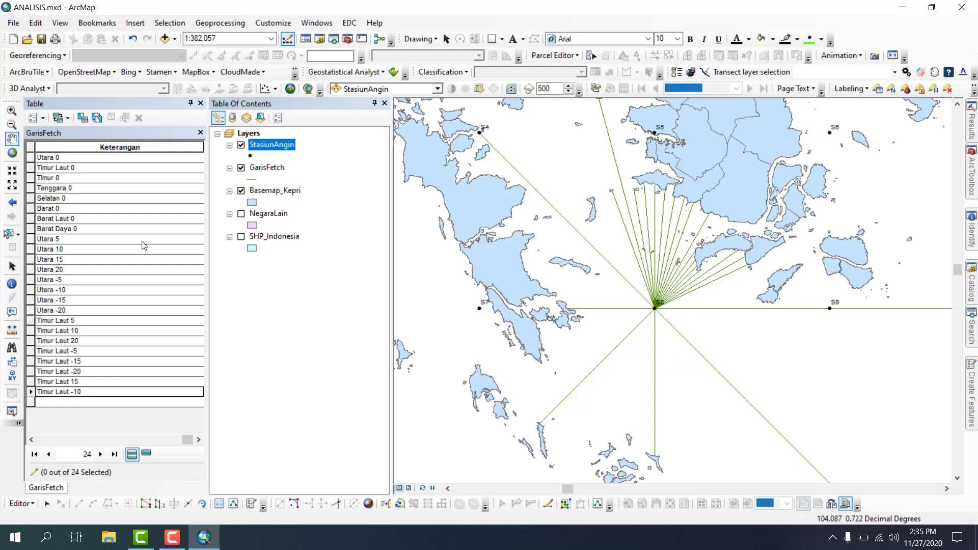
scroll(688, 306, "up", 3)
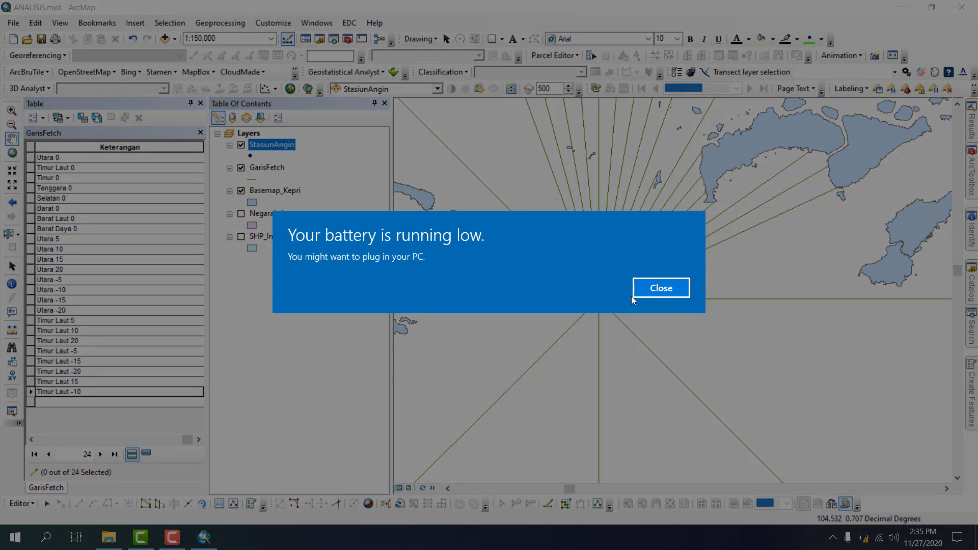
left_click(632, 296)
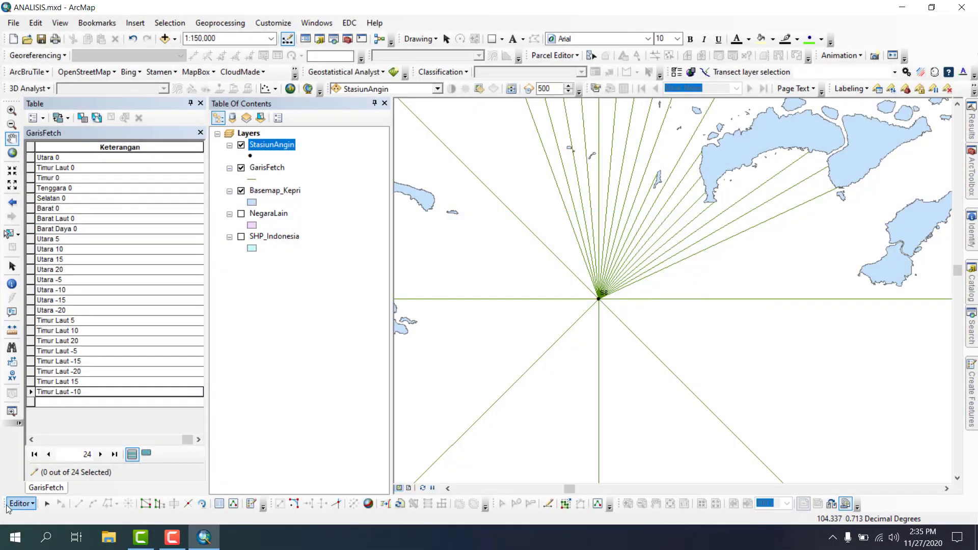
Step: Start a new GarisFetch line at station S8 and constrain its direction to 355 degrees
left_click(251, 506)
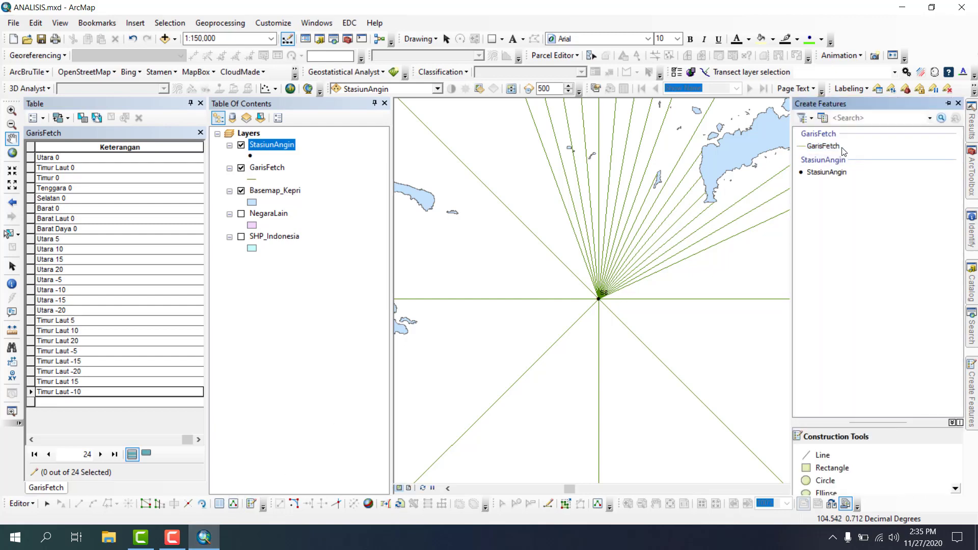
double_click(838, 149)
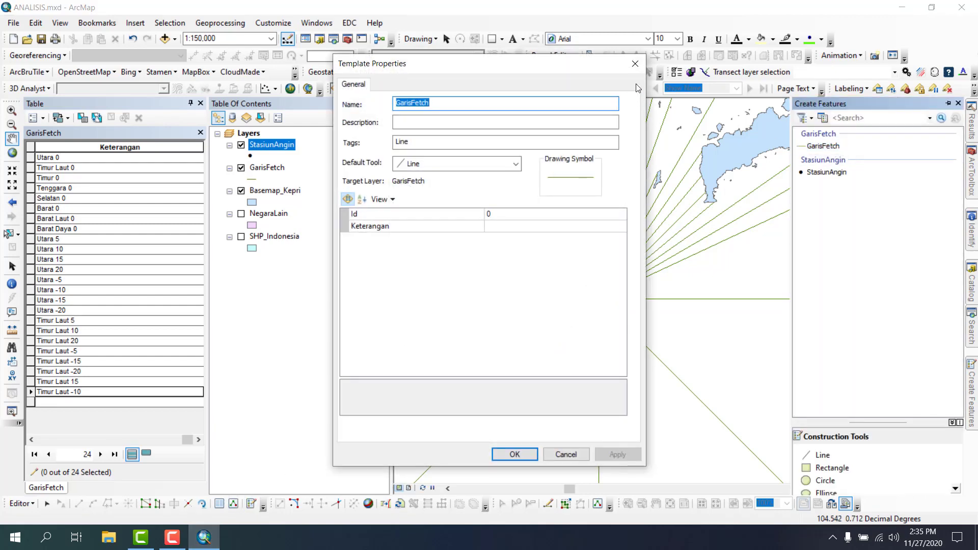
left_click(639, 72)
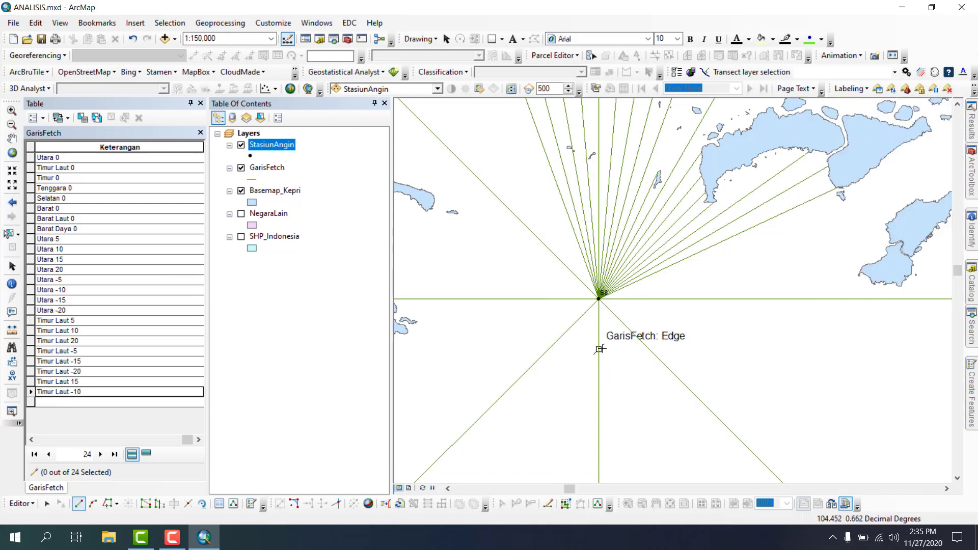
left_click(599, 299)
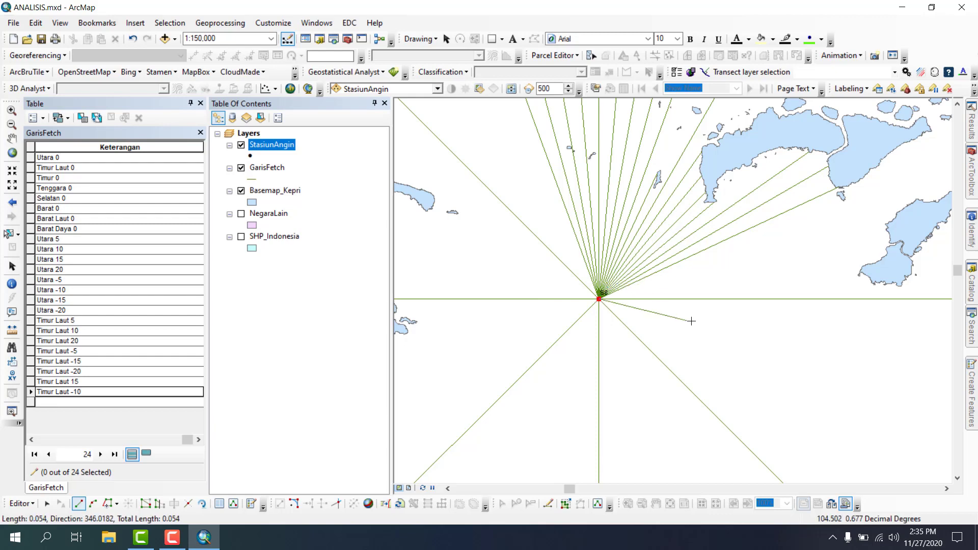
key("ctrl+a")
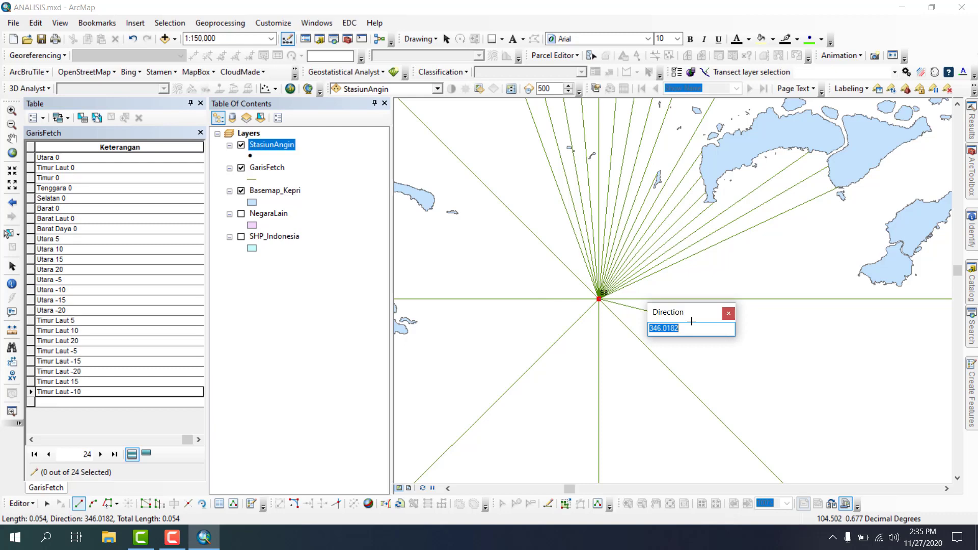
type("355")
key("Return")
scroll(524, 268, "down", 5)
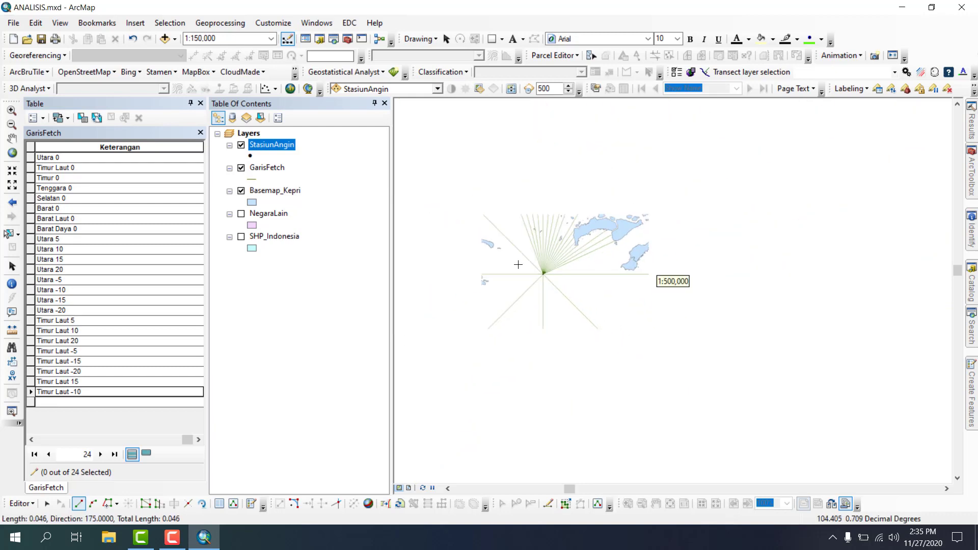
scroll(581, 278, "down", 5)
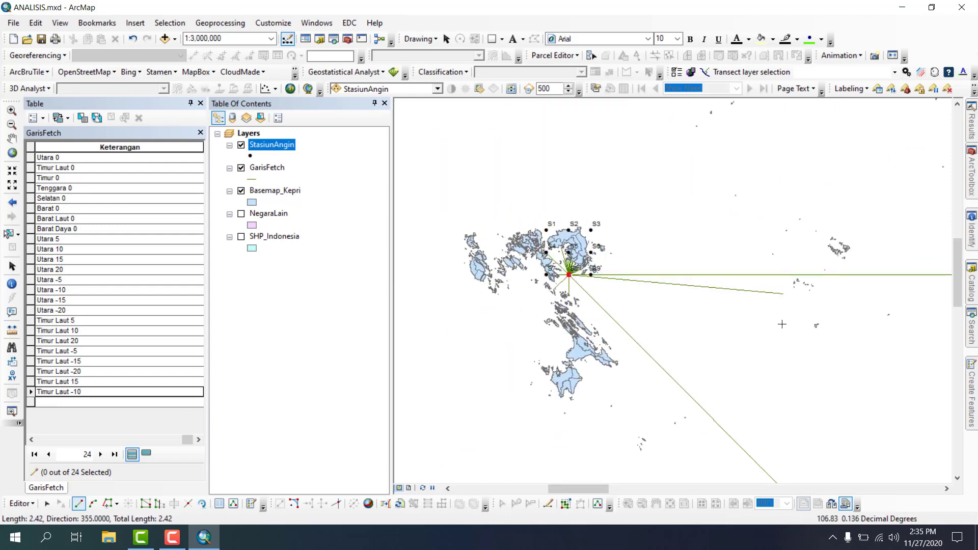
scroll(659, 294, "down", 4)
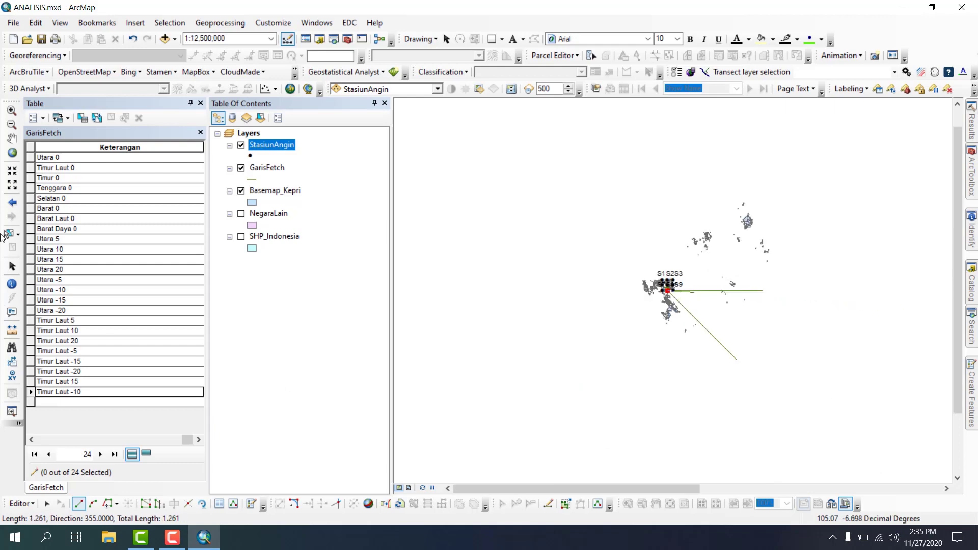
Step: Bring the open sea east of S8 into view and constrain the unfinished line's direction to -5 degrees
left_click(12, 138)
left_click_drag(568, 296, 319, 279)
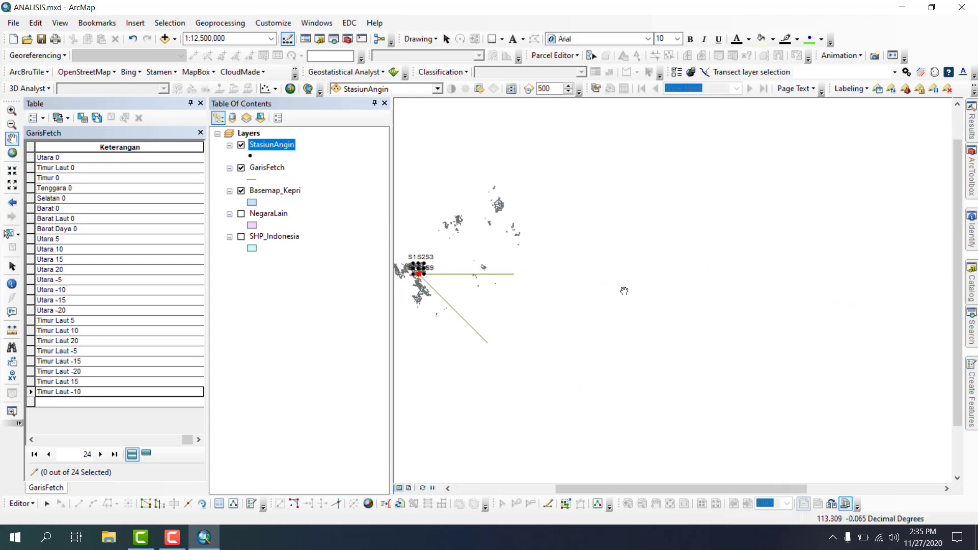
left_click(249, 503)
left_click(419, 274)
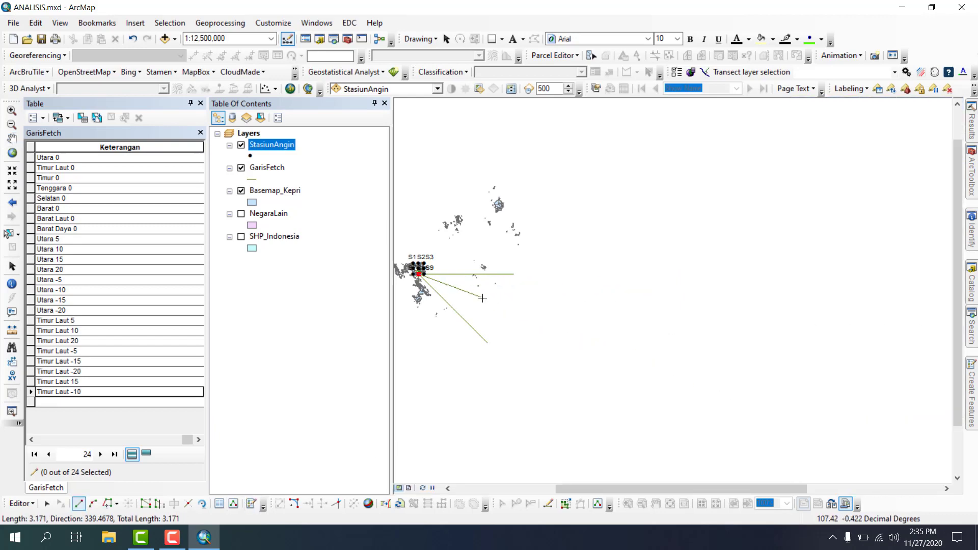
key("ctrl+a")
type("355")
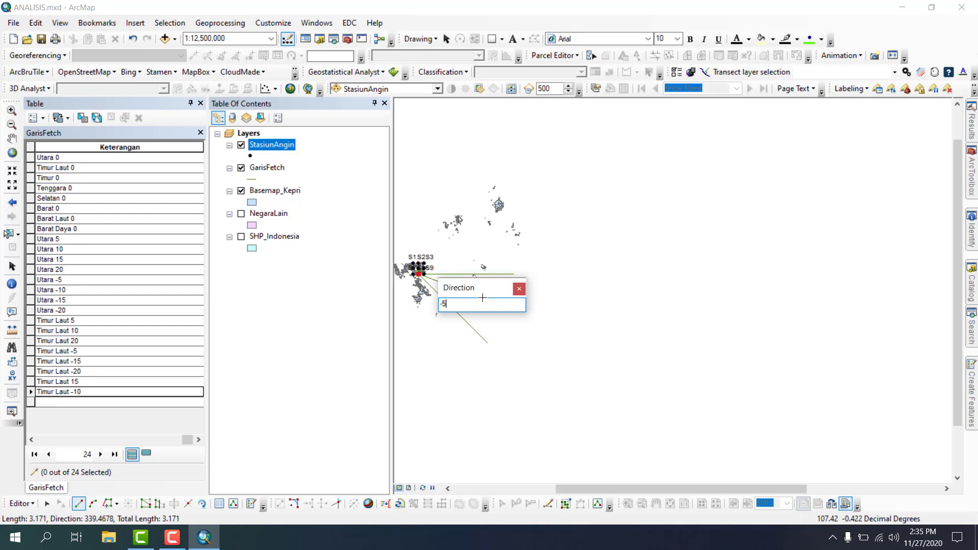
key("Return")
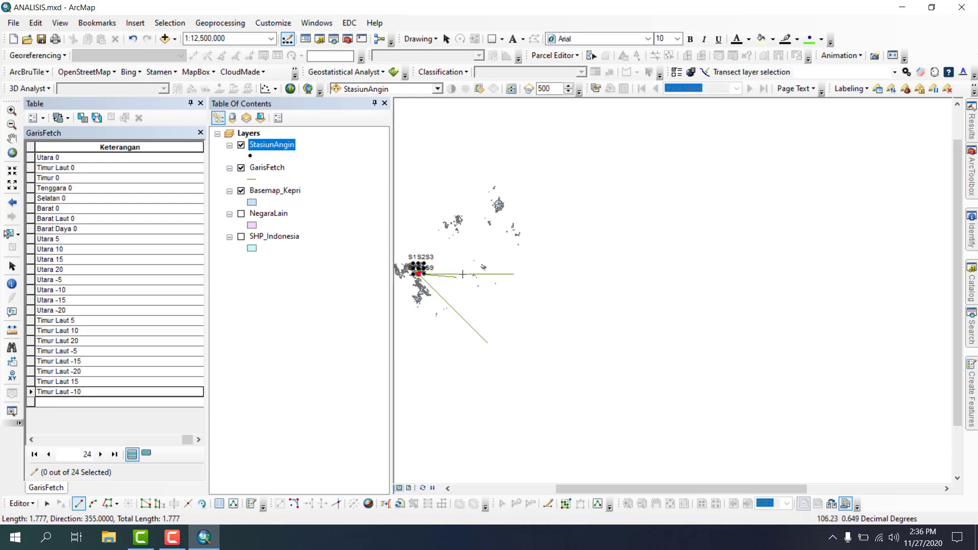
Step: Show the SHP_Indonesia layer and finish the fetch line where it meets the eastern coastline
left_click(245, 236)
left_click(242, 237)
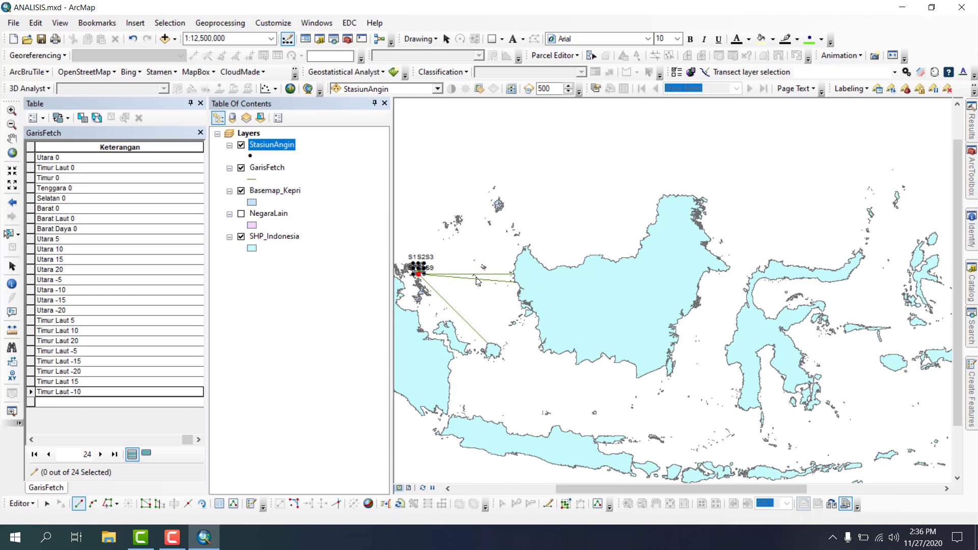
left_click(513, 284)
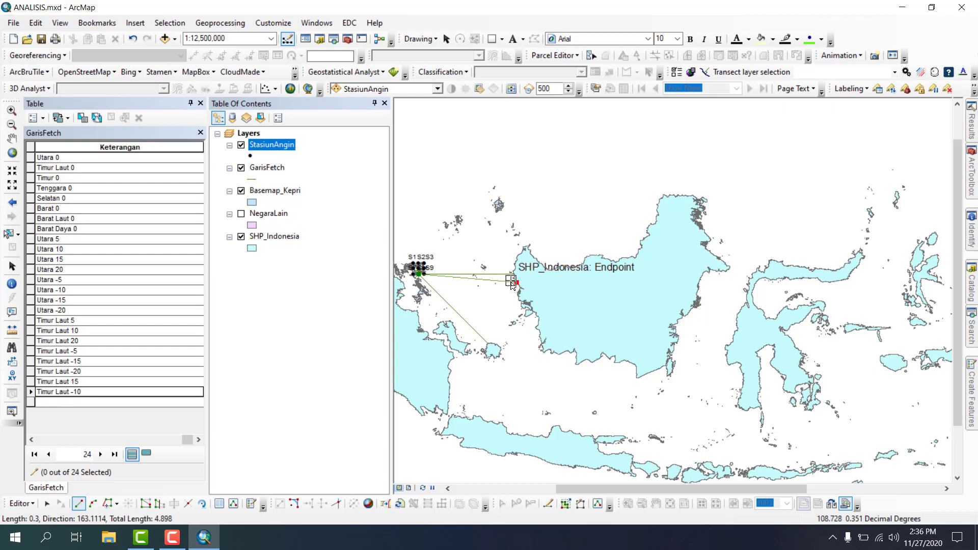
double_click(513, 283)
Step: Enter "Timur 5" as the Keterangan of the new fetch line and clear the selection
left_click(123, 404)
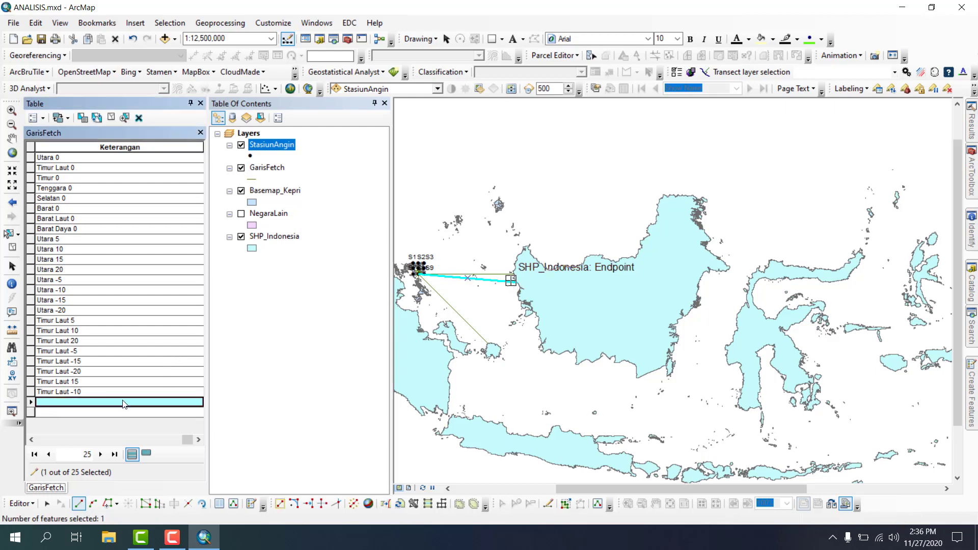
type("Tim")
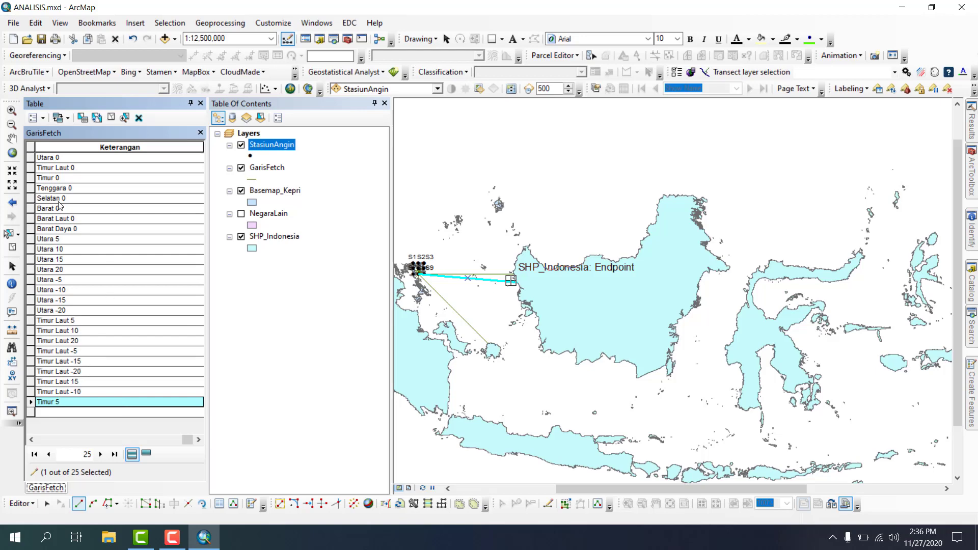
type("ur 5")
left_click(111, 117)
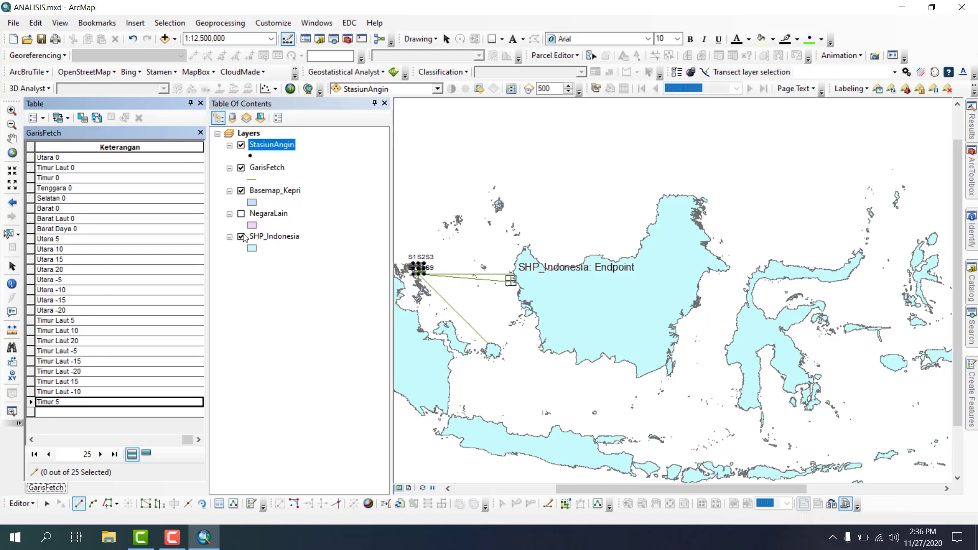
Step: Start another GarisFetch line at station S8 and constrain its direction to 350 degrees
right_click(265, 151)
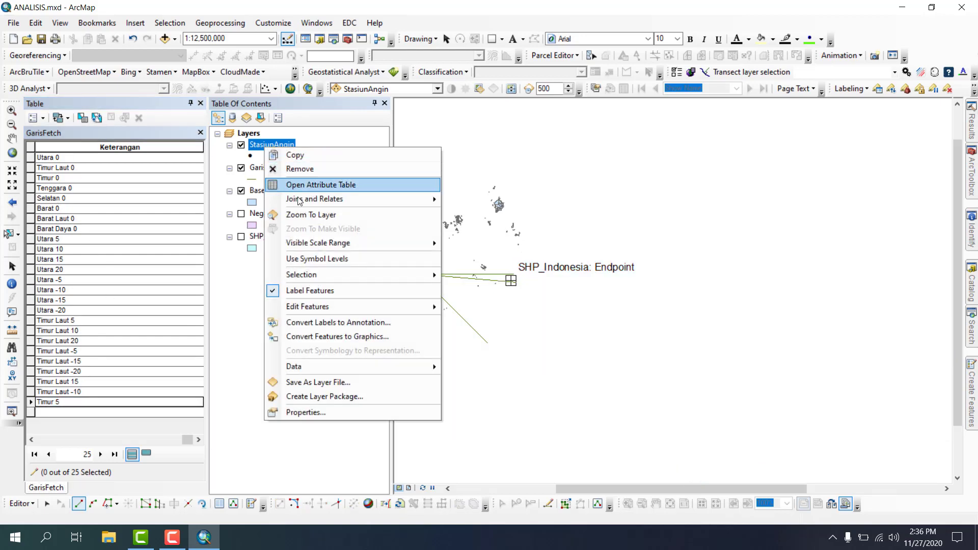
left_click(298, 215)
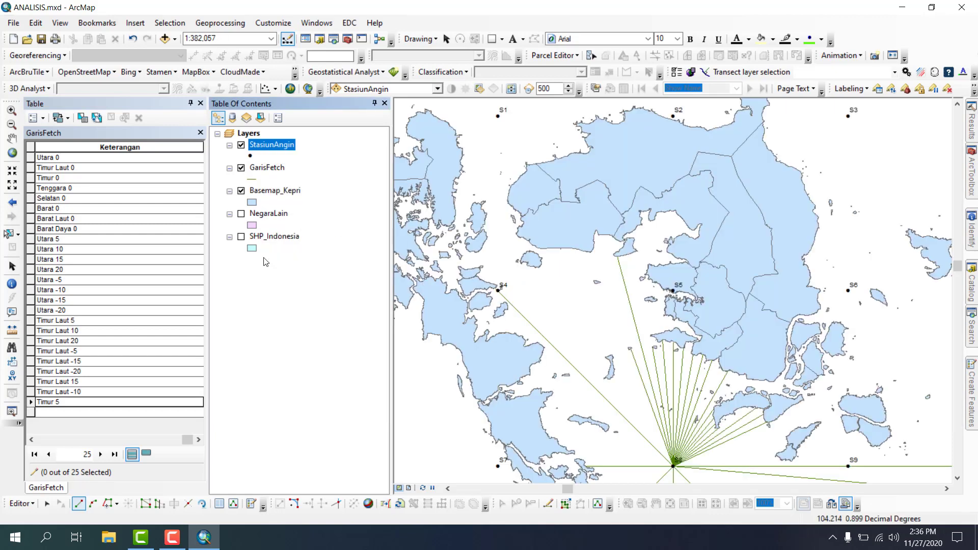
left_click(12, 138)
left_click_drag(634, 407, 566, 172)
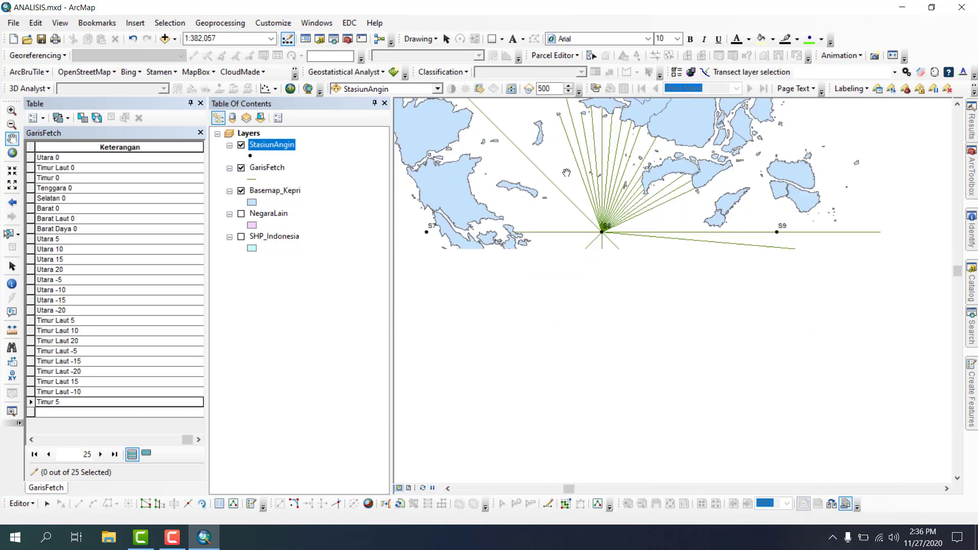
left_click_drag(668, 305, 581, 242)
scroll(516, 239, "down", 1)
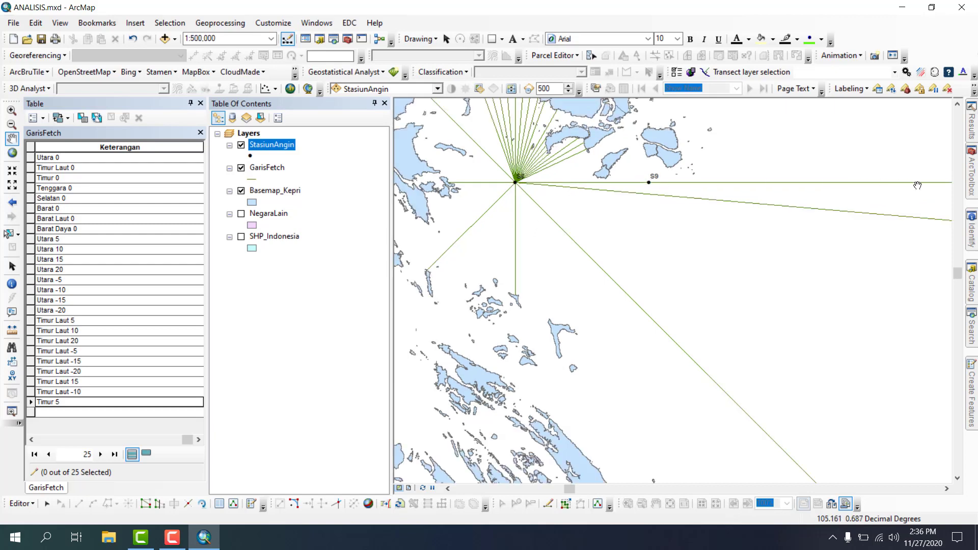
left_click(252, 504)
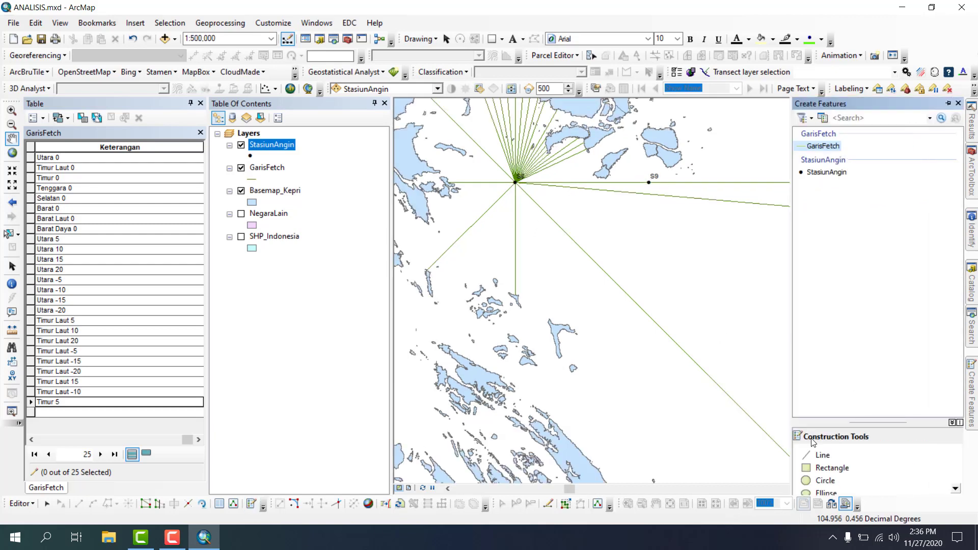
left_click(814, 456)
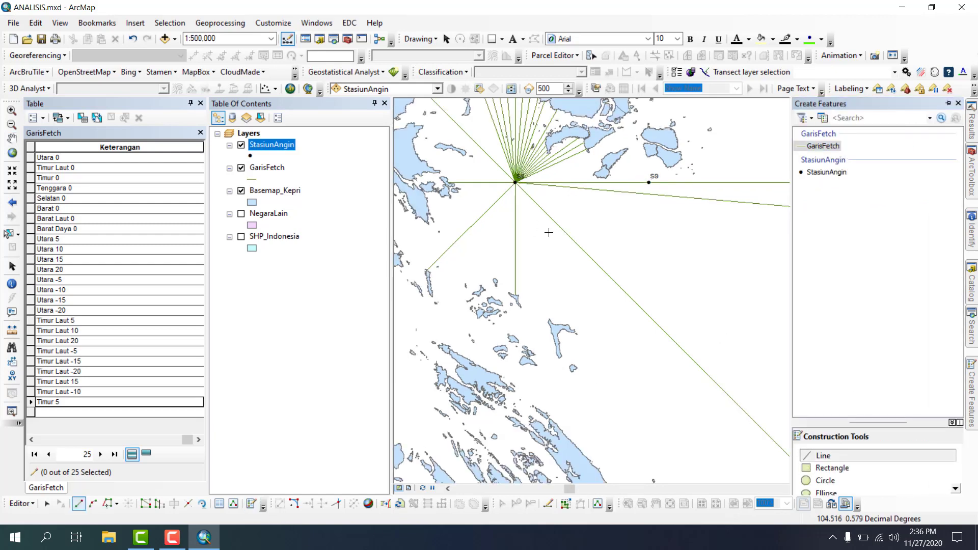
left_click(517, 181)
key("ctrl+a")
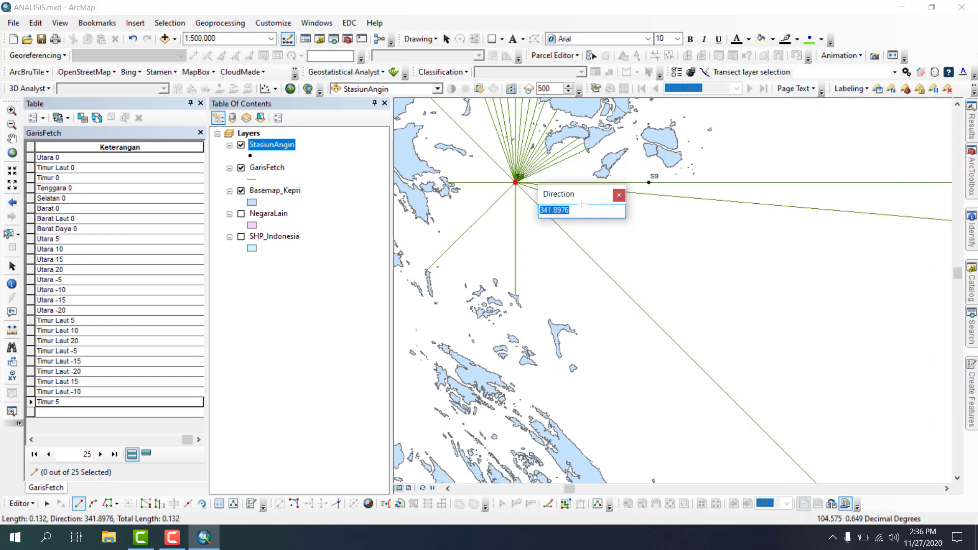
key("Return")
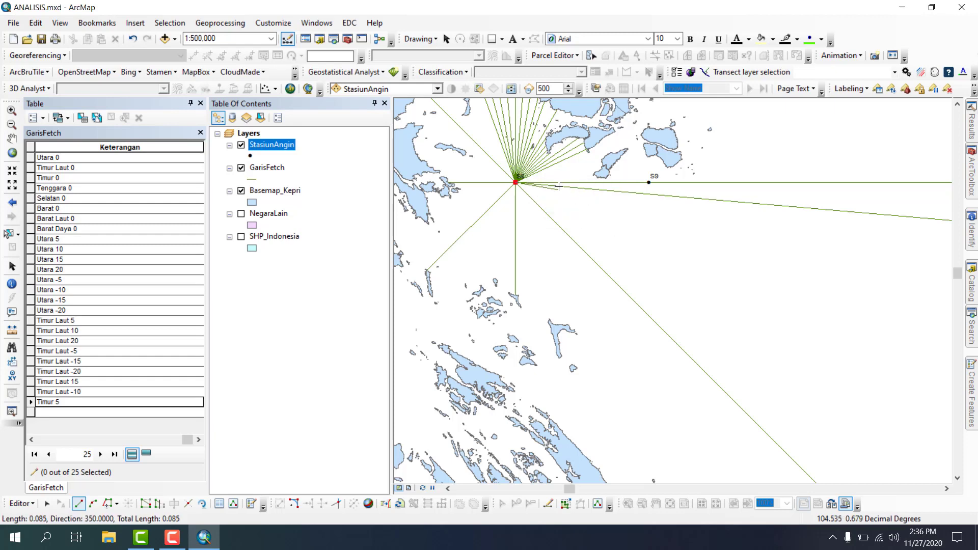
Step: Check the line's start at S8, show SHP_Indonesia and finish the line at the eastern coastline
scroll(556, 188, "up", 8)
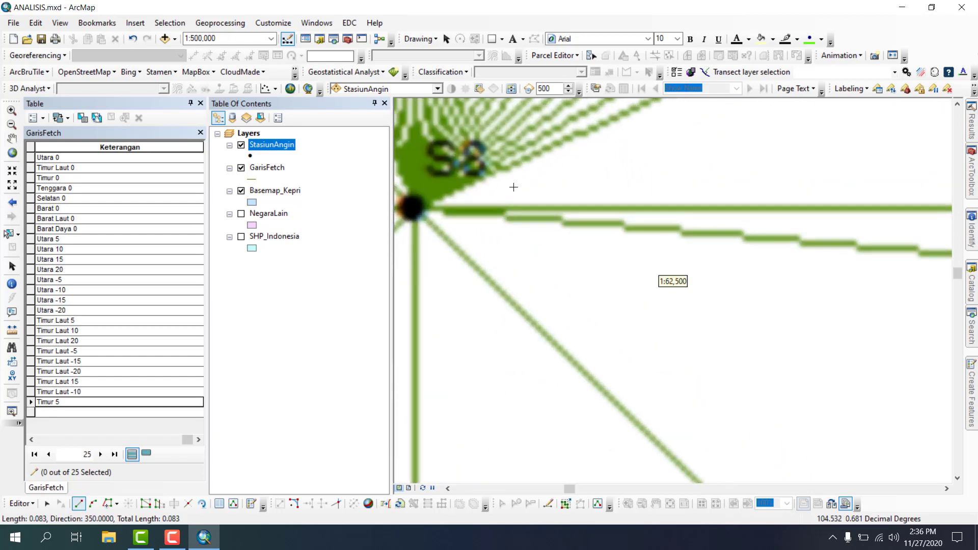
scroll(407, 194, "up", 3)
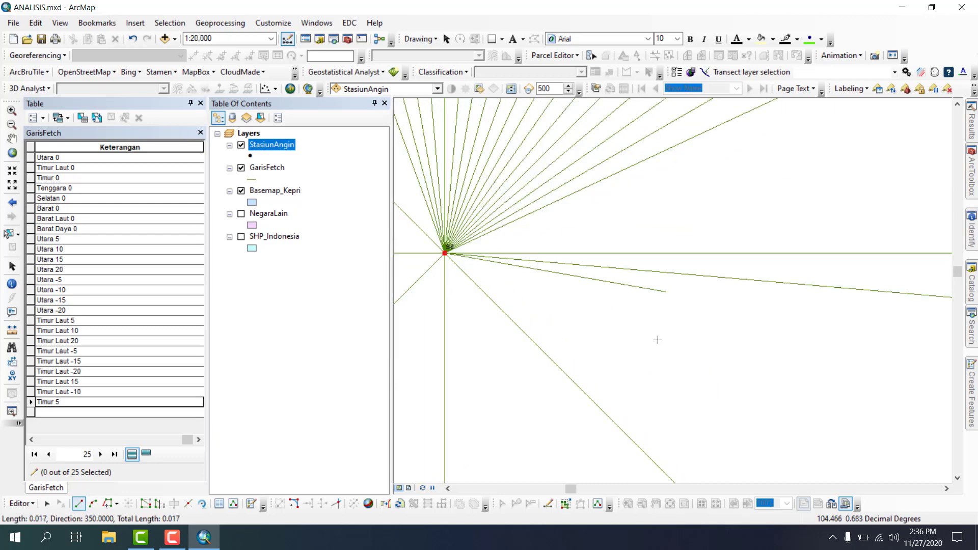
scroll(658, 340, "down", 3)
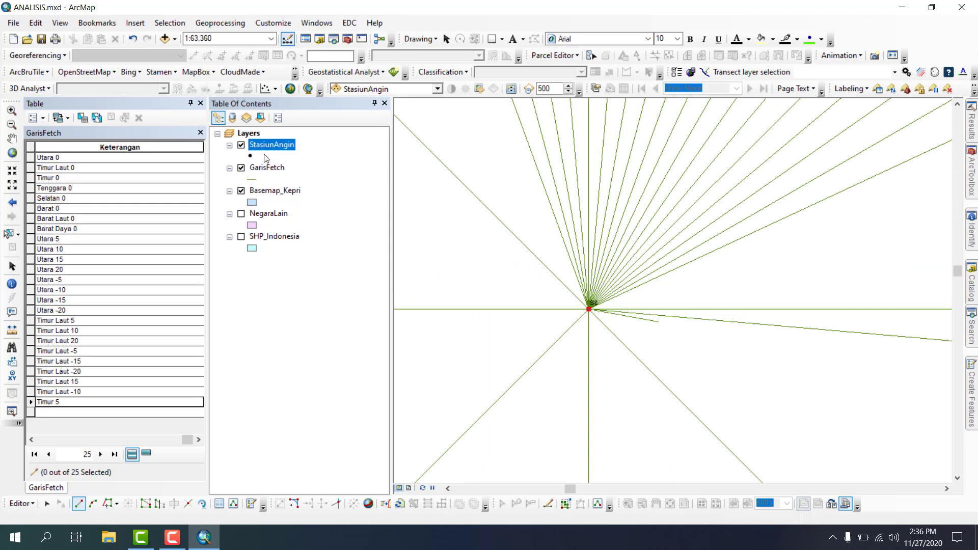
right_click(270, 170)
left_click(285, 234)
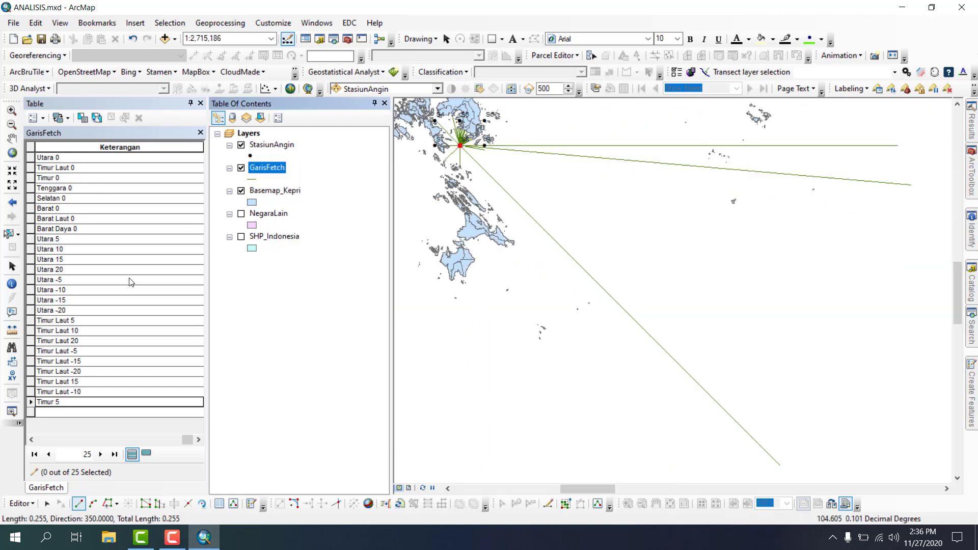
left_click(241, 237)
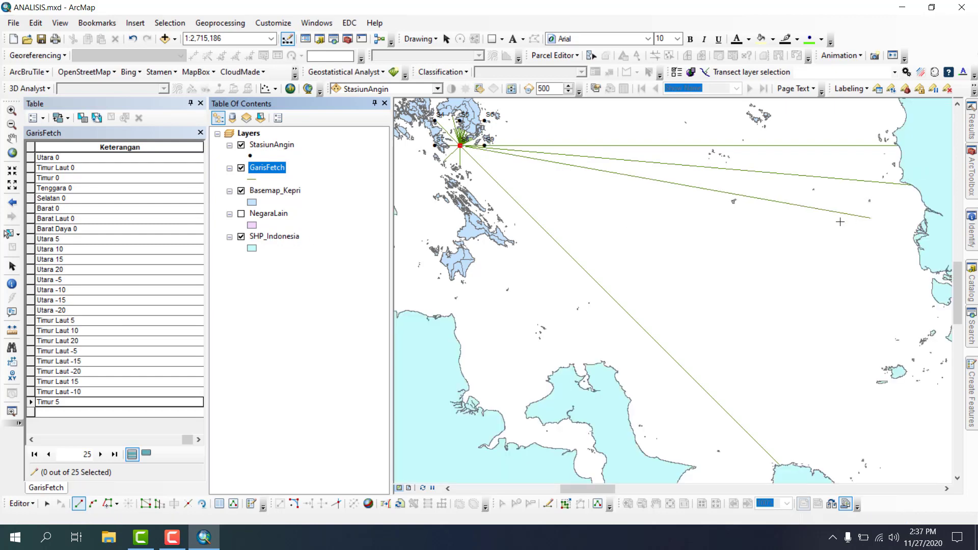
double_click(917, 228)
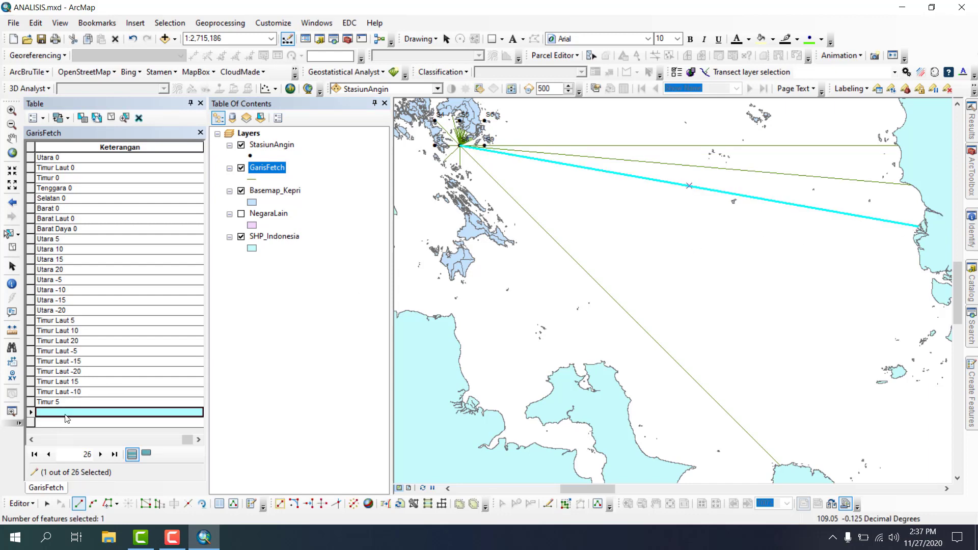
Step: Enter "Timur 10" as the new line's Keterangan, hide SHP_Indonesia and clear the selection
type("Timur 10")
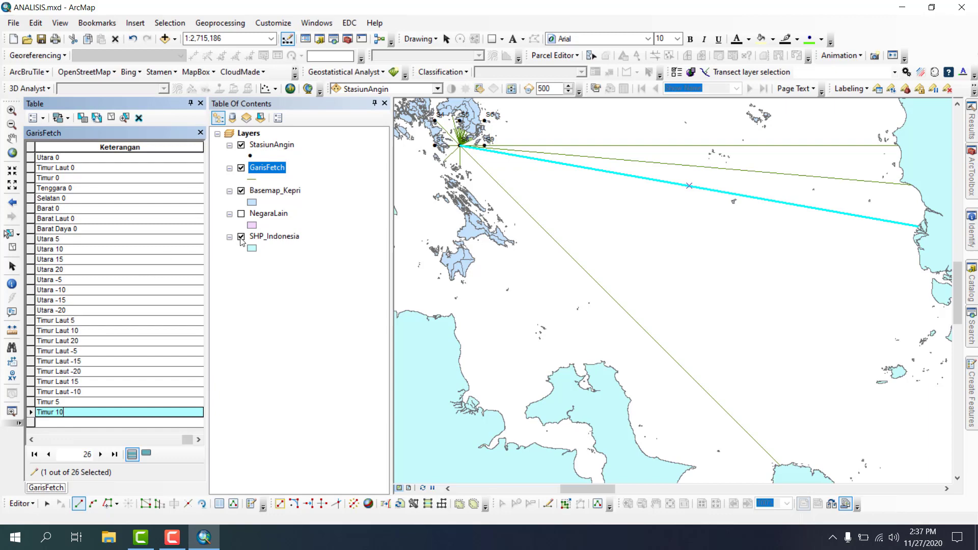
left_click(242, 238)
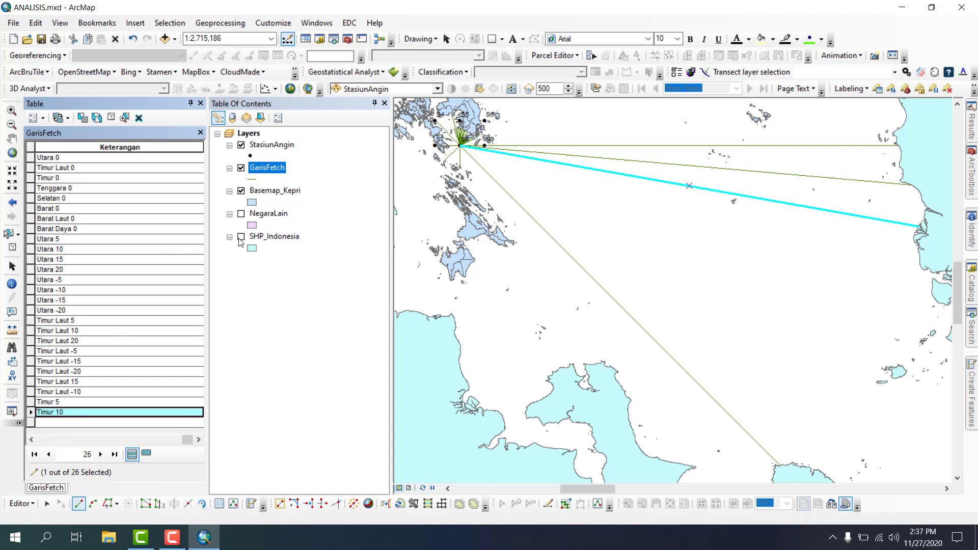
left_click(111, 118)
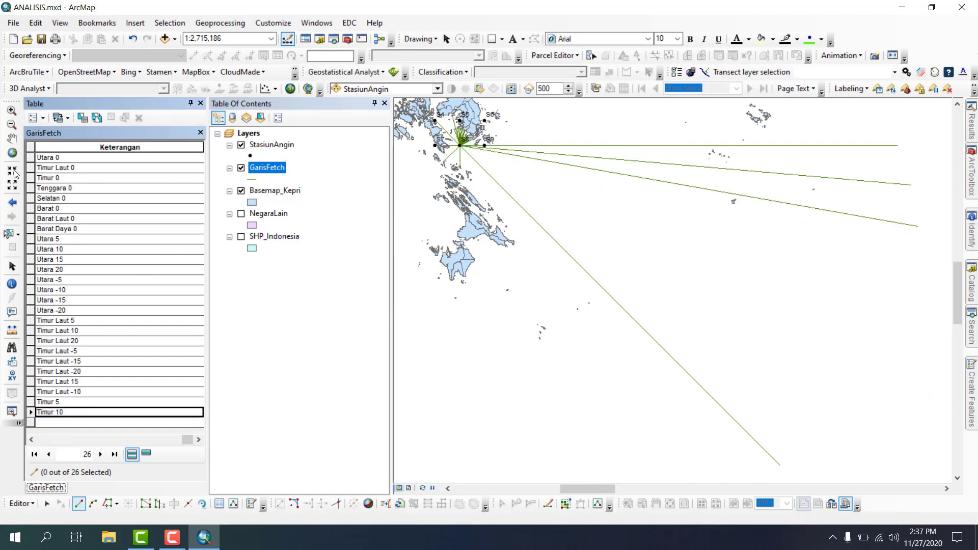
left_click(11, 110)
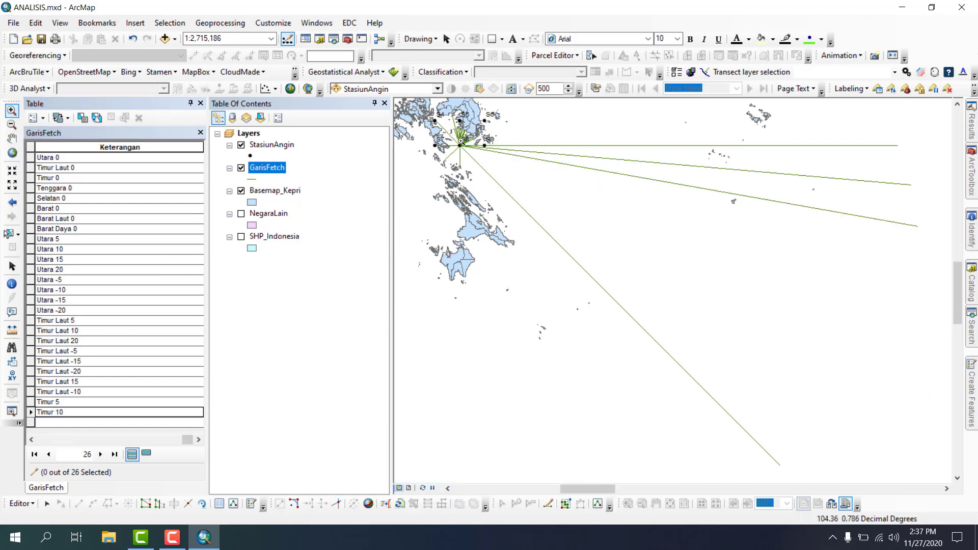
Step: Start a new GarisFetch line at station S8 and constrain its direction to -15 degrees
left_click_drag(452, 136, 479, 154)
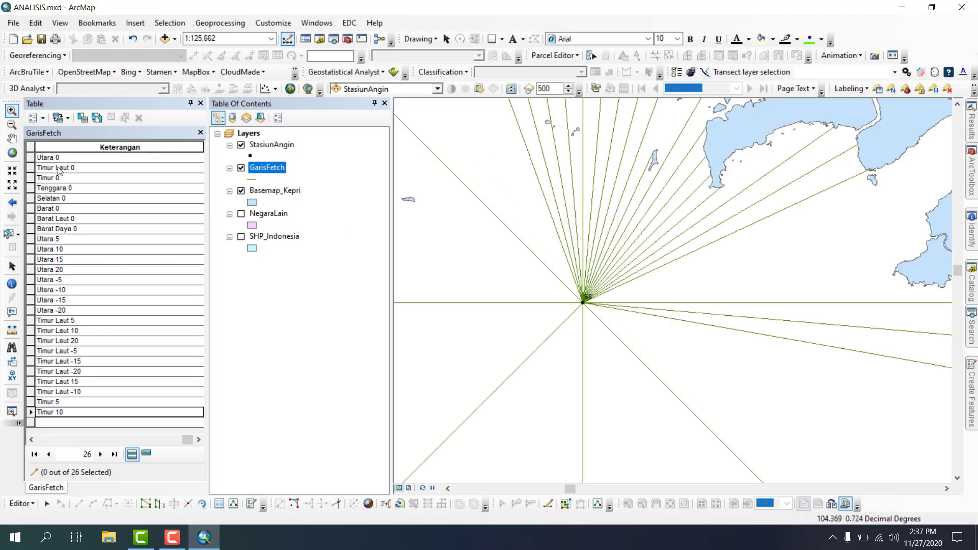
left_click(251, 504)
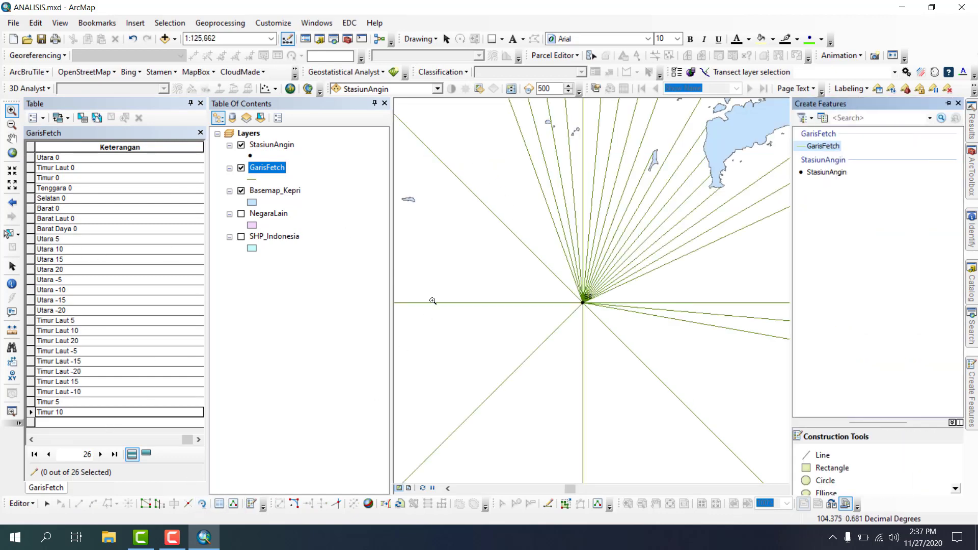
left_click(822, 145)
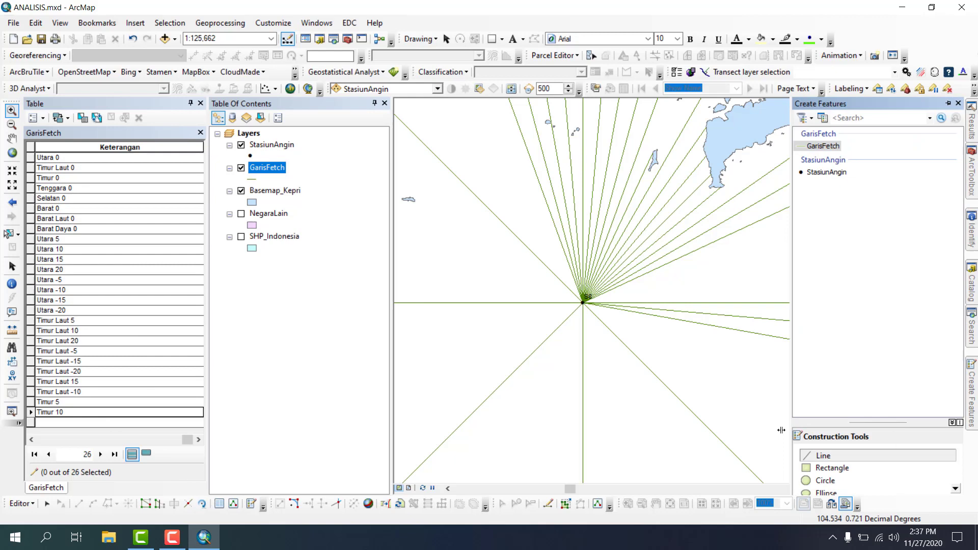
left_click(584, 307)
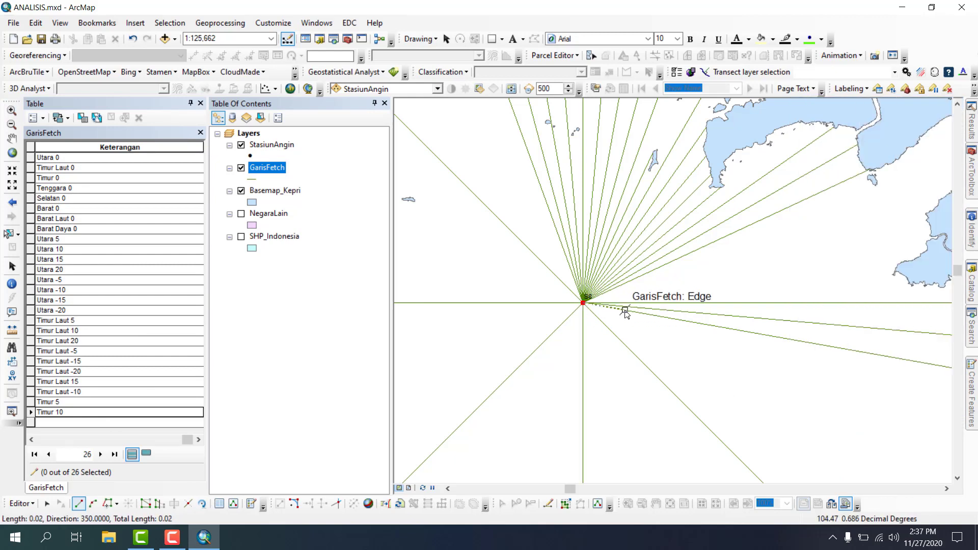
key("ctrl+a")
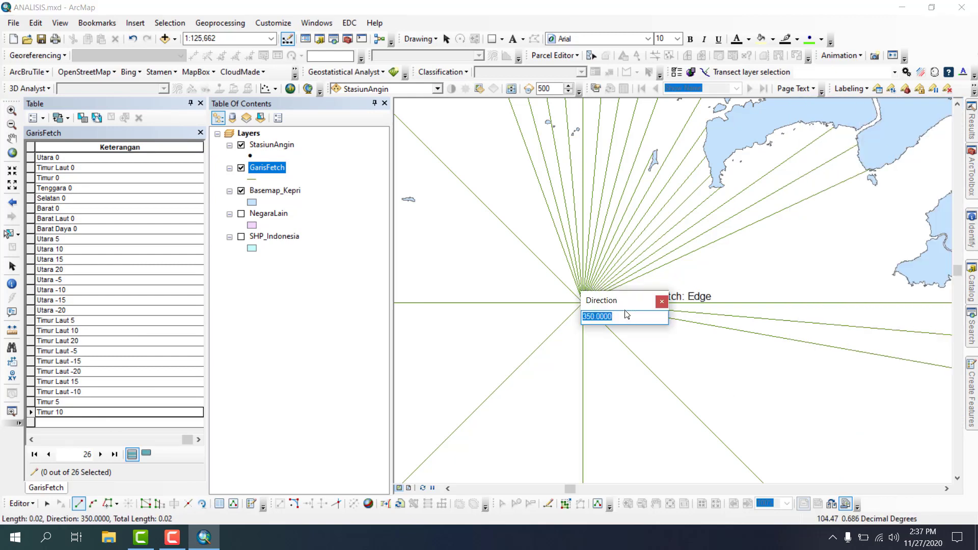
type("-15")
key("Return")
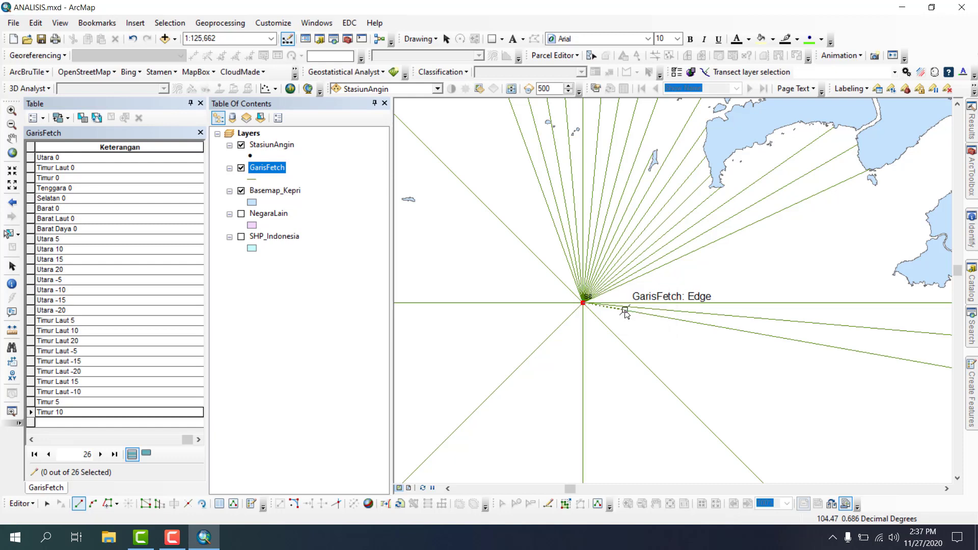
Step: Check the line's direction constraint, show SHP_Indonesia and finish the -15 degree line at the eastern coastline
double_click(503, 259)
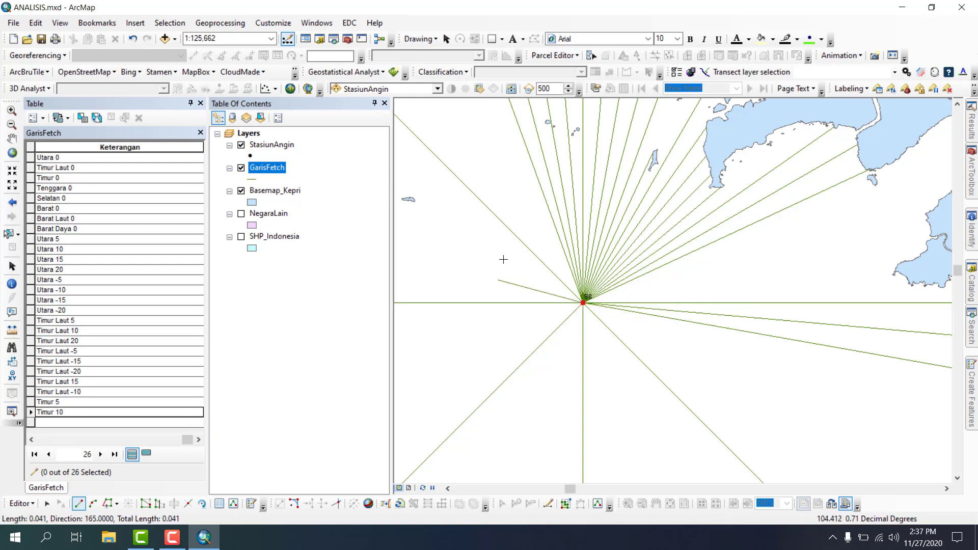
scroll(503, 260, "up", 3)
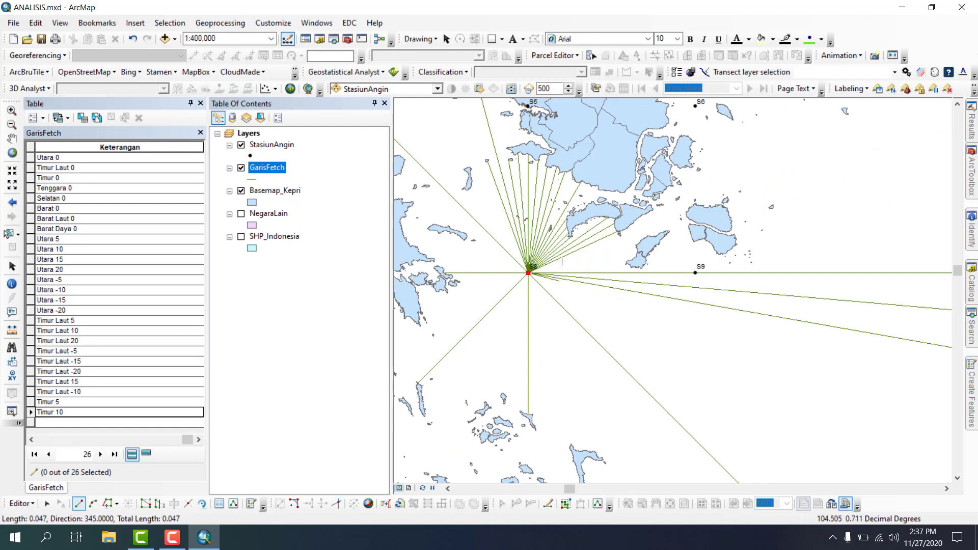
scroll(496, 280, "down", 3)
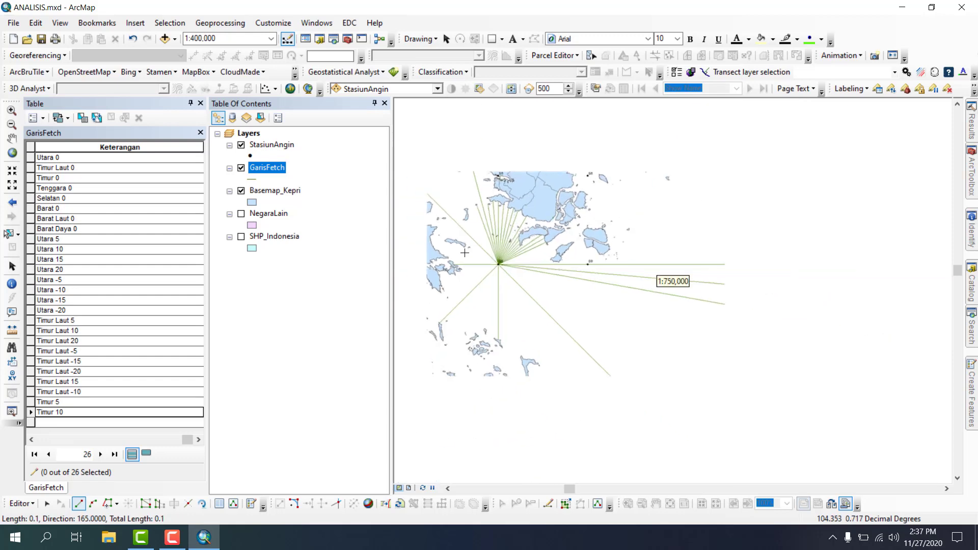
scroll(472, 251, "down", 3)
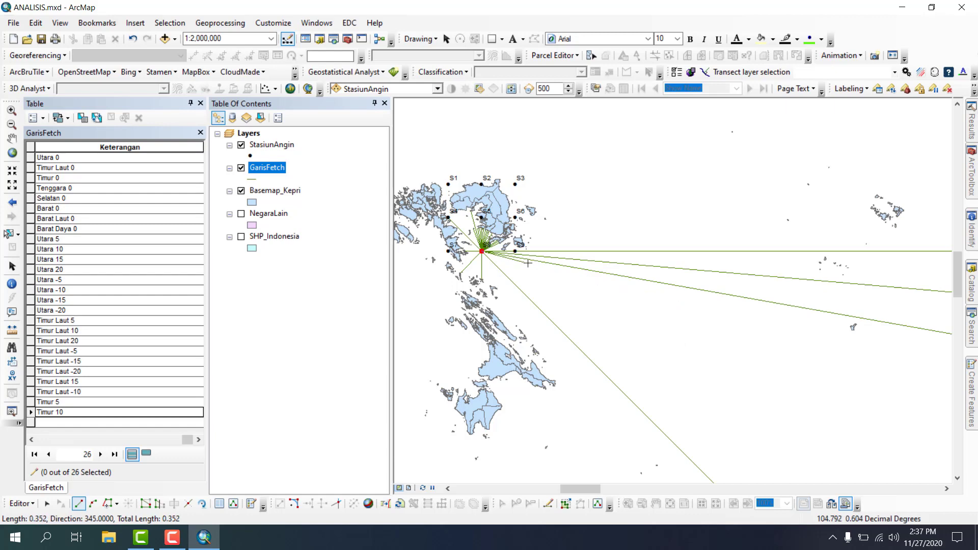
scroll(527, 262, "down", 1)
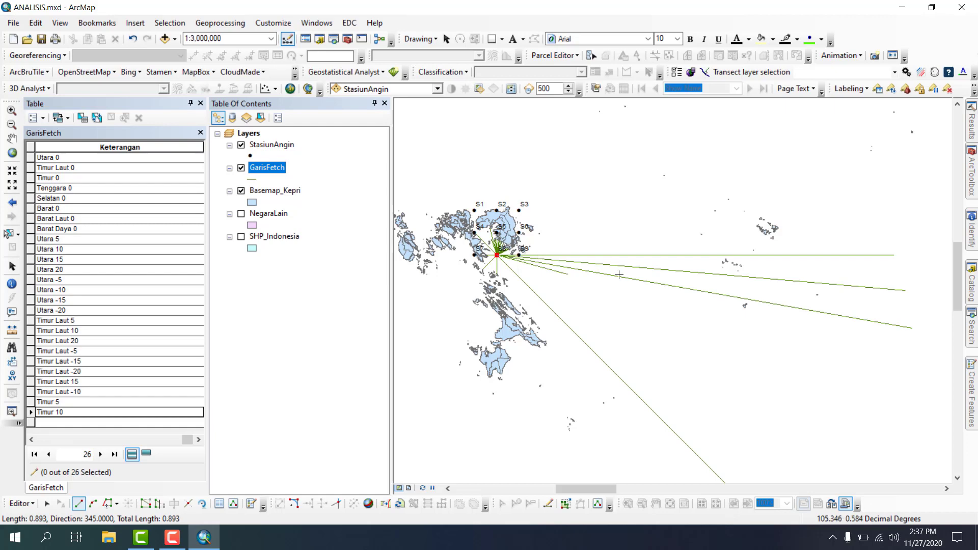
right_click(750, 326)
left_click(811, 71)
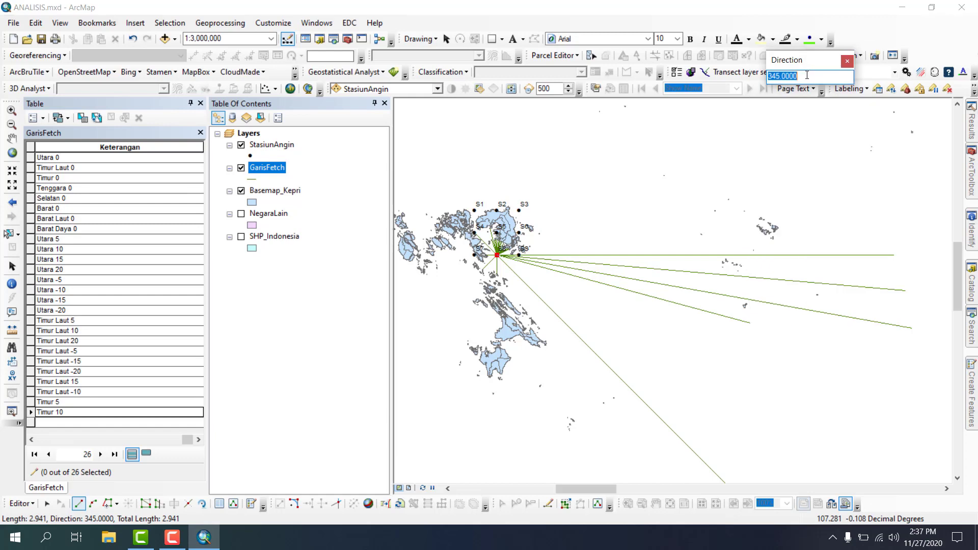
left_click(849, 66)
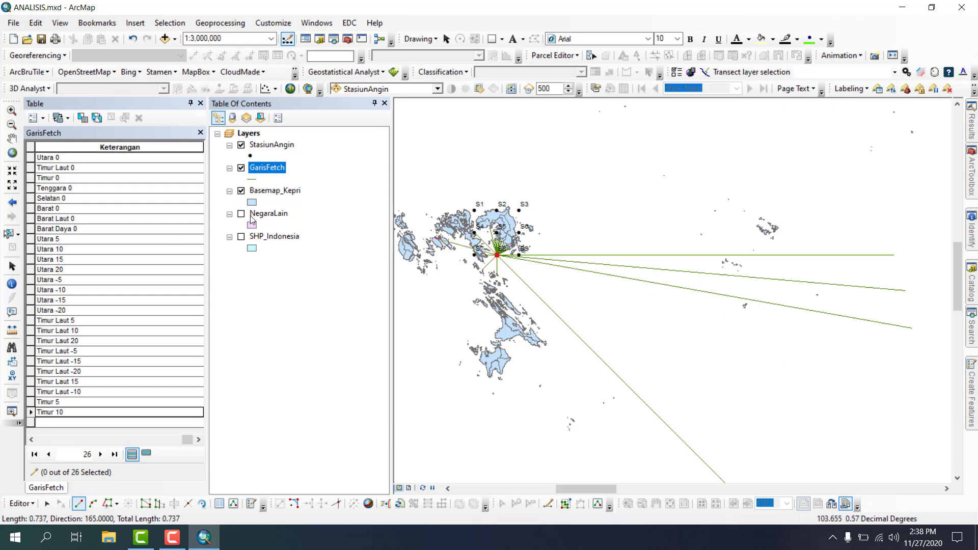
left_click(241, 235)
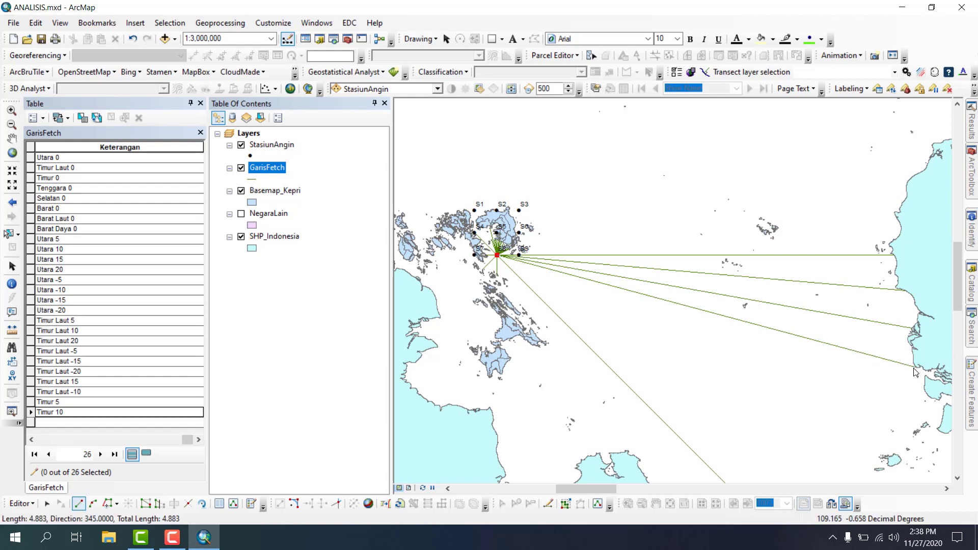
double_click(915, 369)
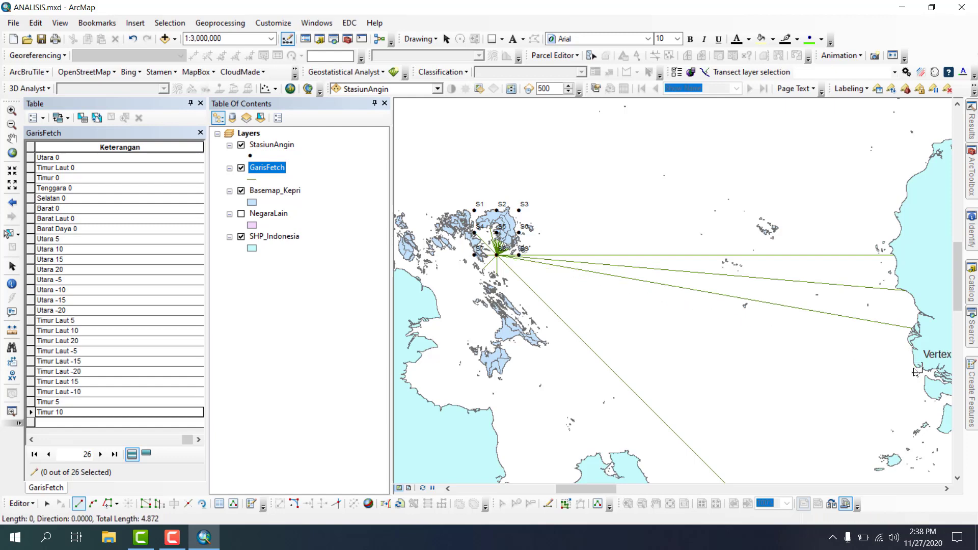
Step: Enter "Timur 15" as the new line's Keterangan, hide SHP_Indonesia and clear the selection
left_click(114, 418)
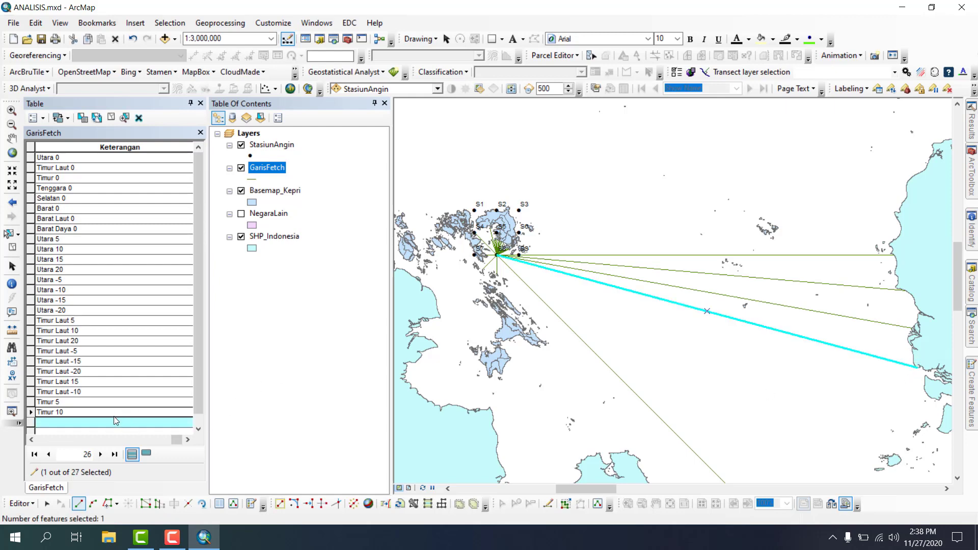
left_click(114, 421)
type("Timur 15")
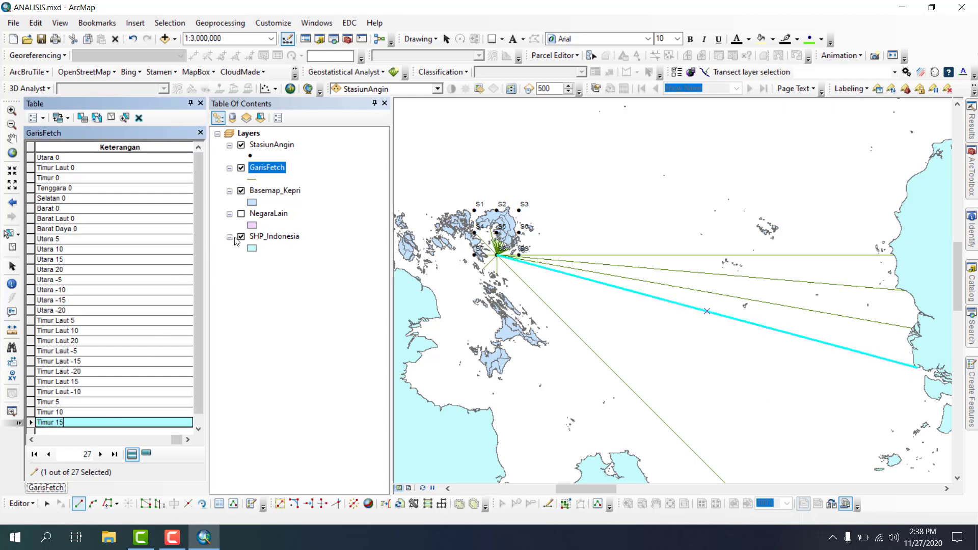
scroll(500, 260, "up", 5)
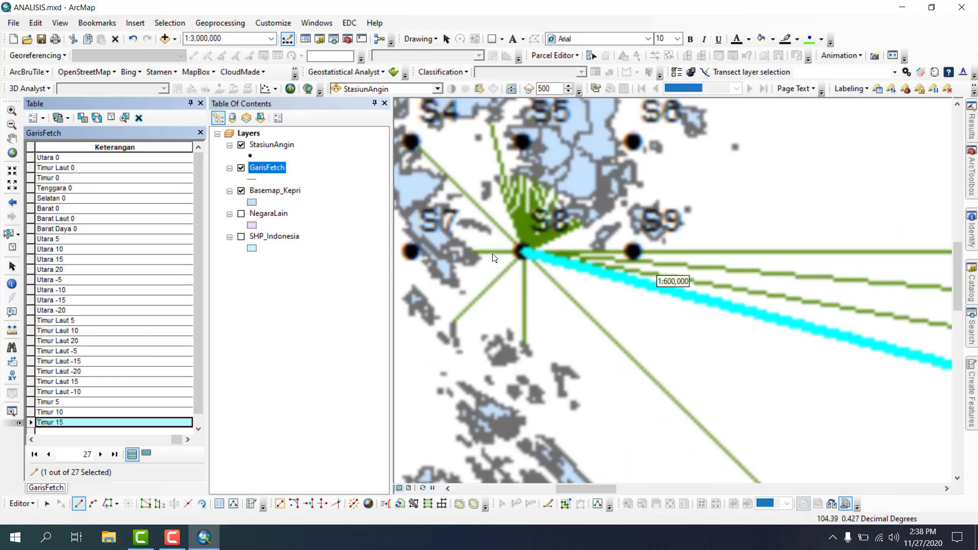
left_click(111, 117)
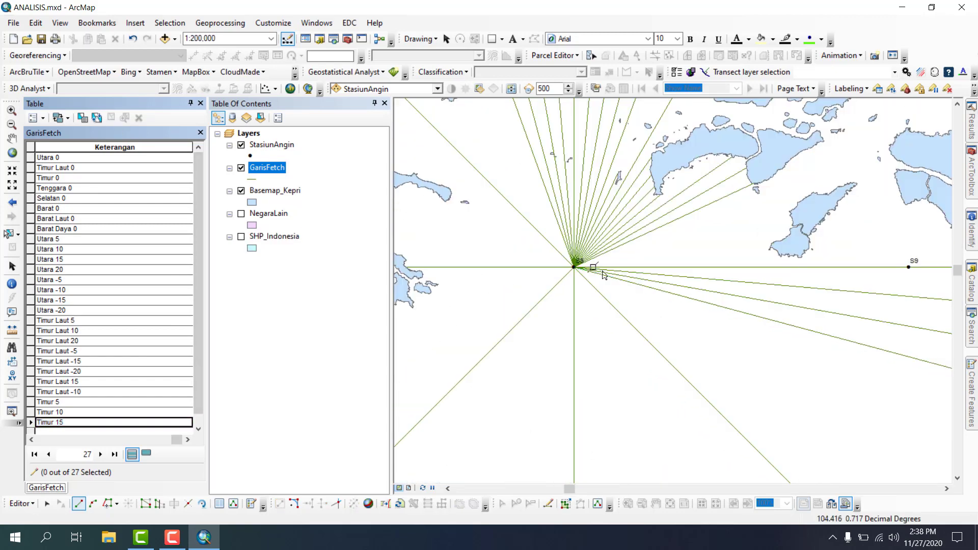
Step: Start another GarisFetch line at station S8 and constrain its direction to 340 degrees
left_click(575, 266)
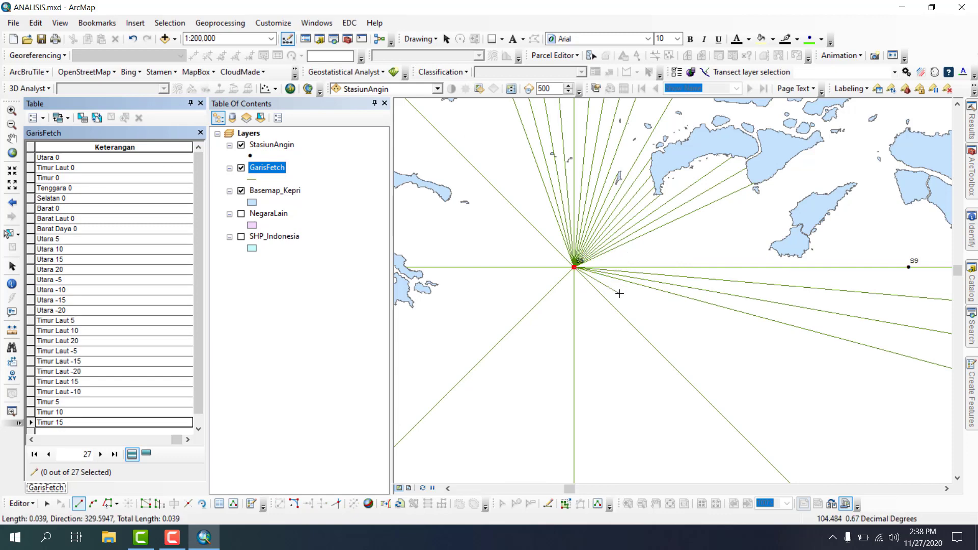
key("ctrl+a")
type("0")
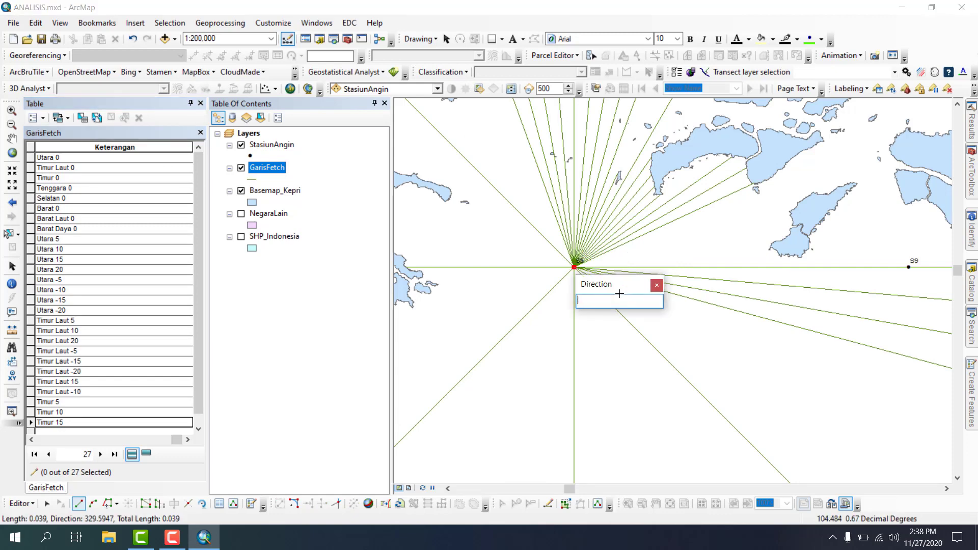
key("Return")
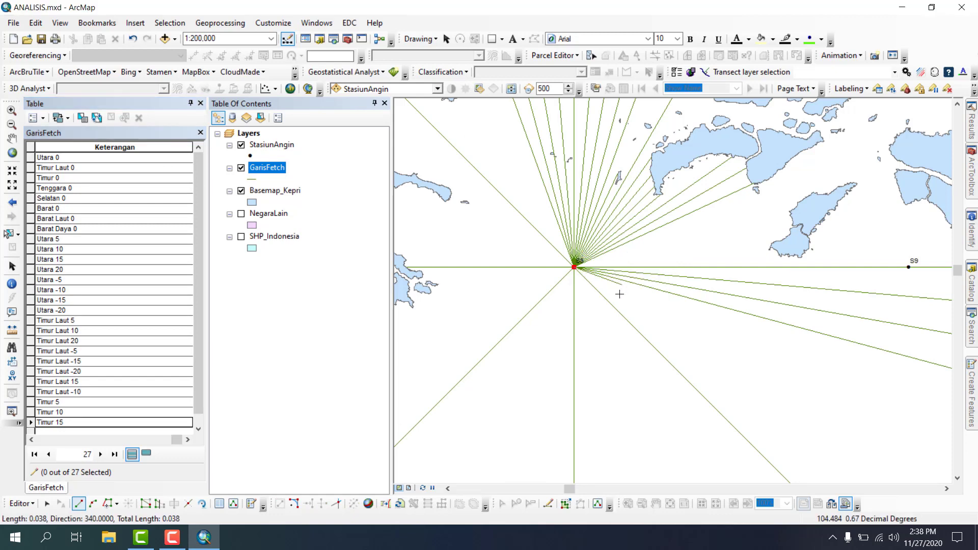
Step: Show SHP_Indonesia and finish the 340-degree line at the eastern coastline
scroll(531, 248, "down", 2)
scroll(531, 248, "down", 2)
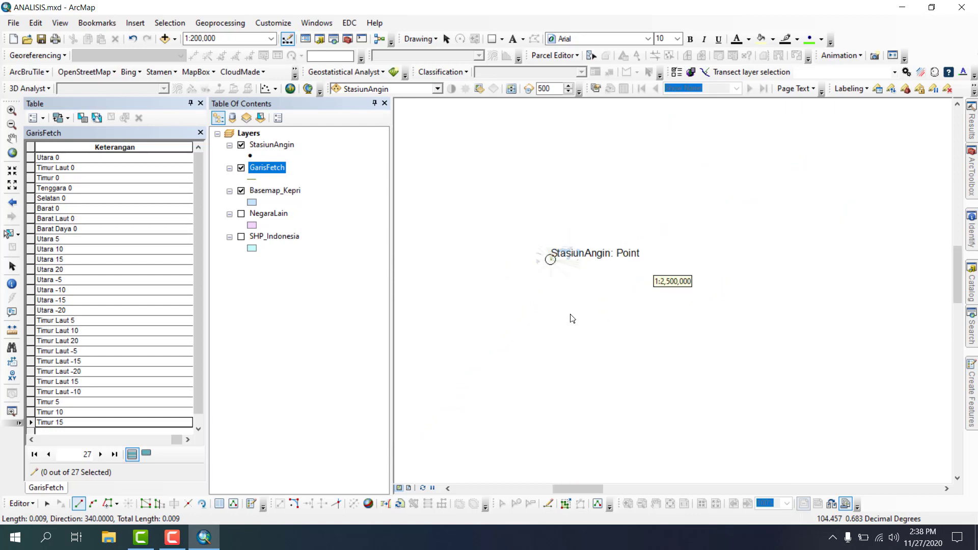
scroll(543, 226, "down", 3)
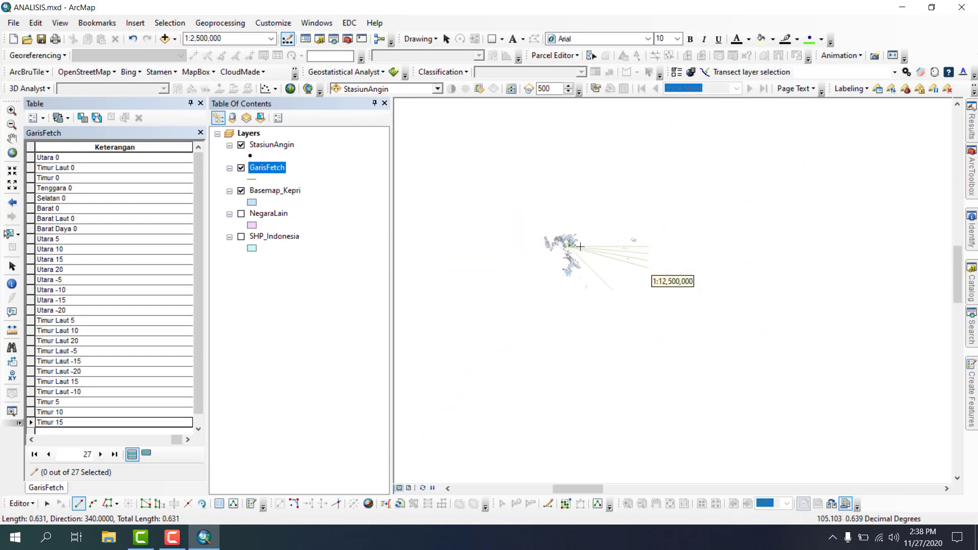
left_click(241, 237)
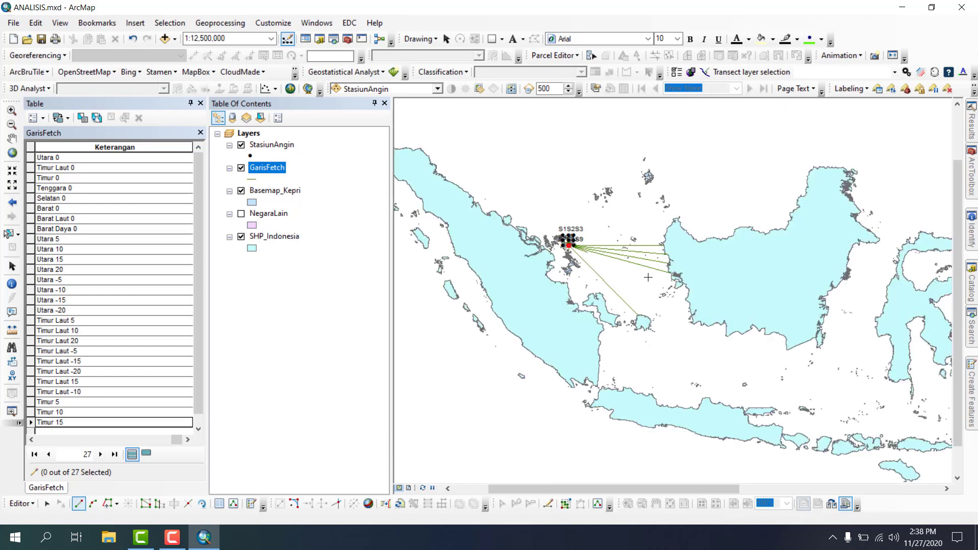
left_click(675, 287)
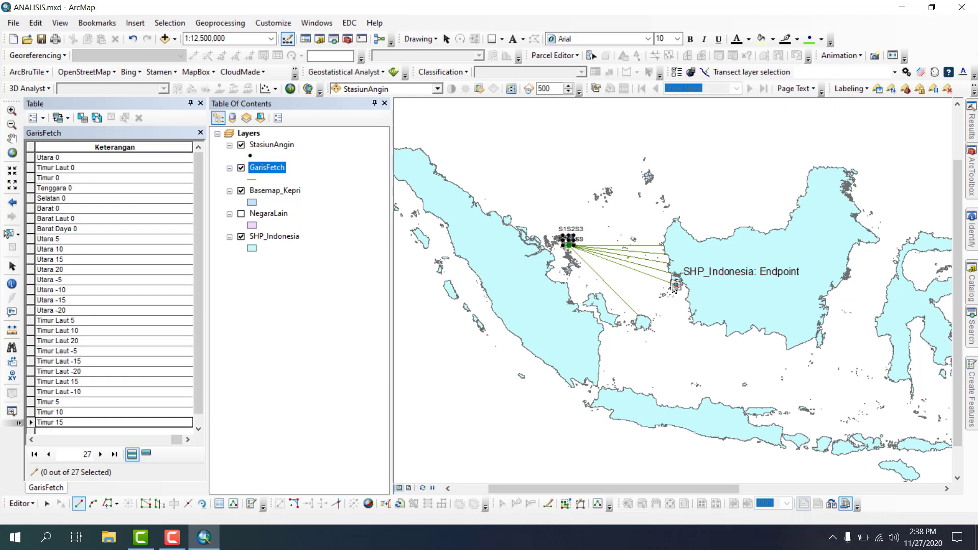
key("F2")
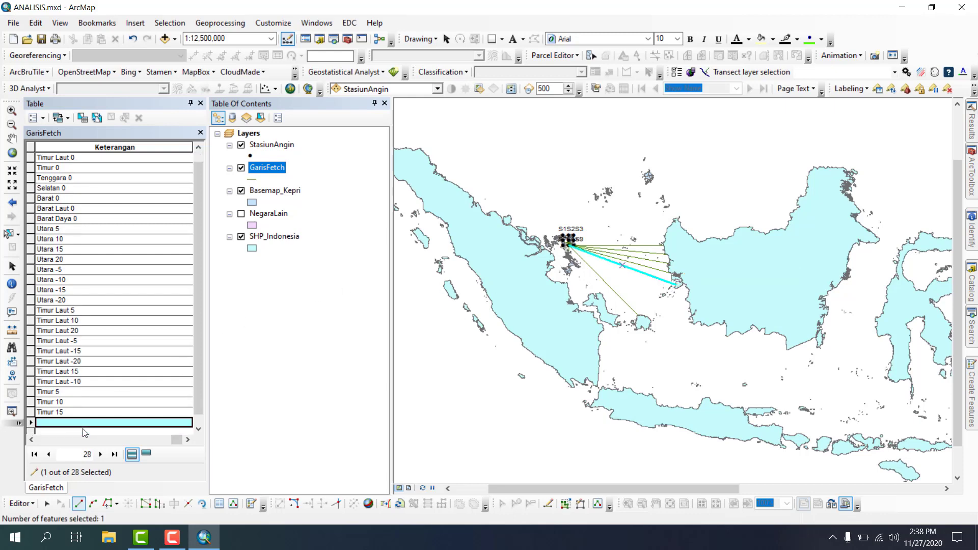
Step: Enter "Timur 20" as the new line's Keterangan, clear the selection and hide SHP_Indonesia
left_click(83, 429)
type("Timur 20")
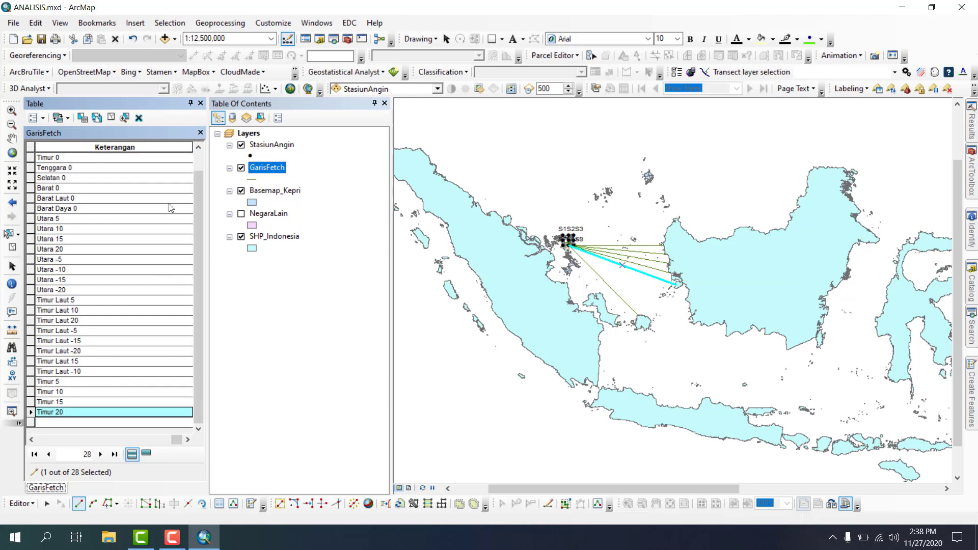
left_click(112, 118)
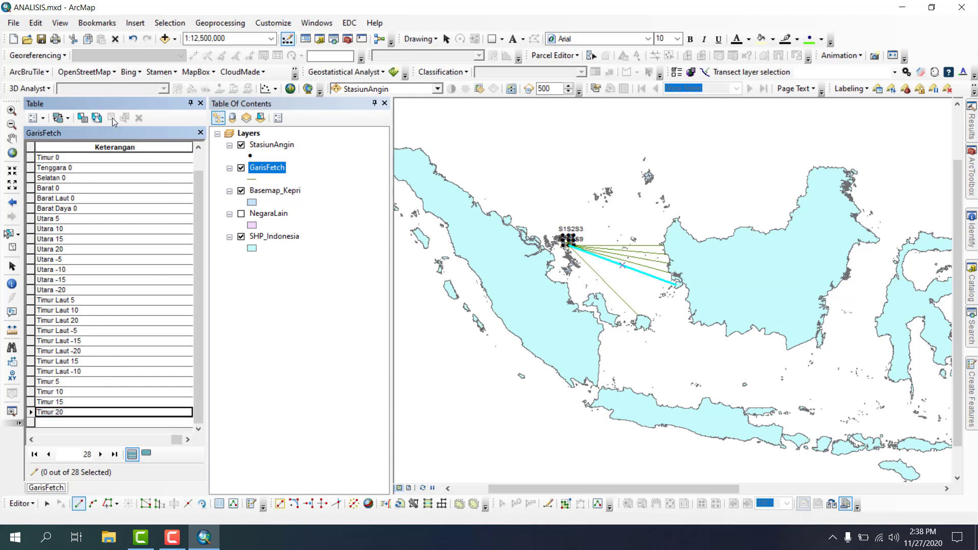
left_click(241, 237)
Step: Zoom to the StasiunAngin layer and examine the fetch lines around station S8 and their eastward extent
left_click(258, 145, "ctrl")
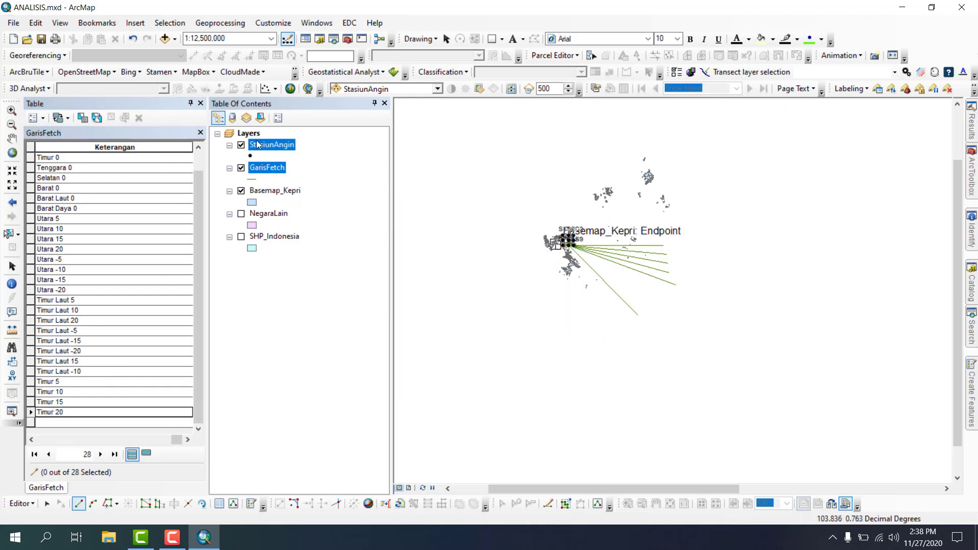
right_click(258, 145)
left_click(326, 207)
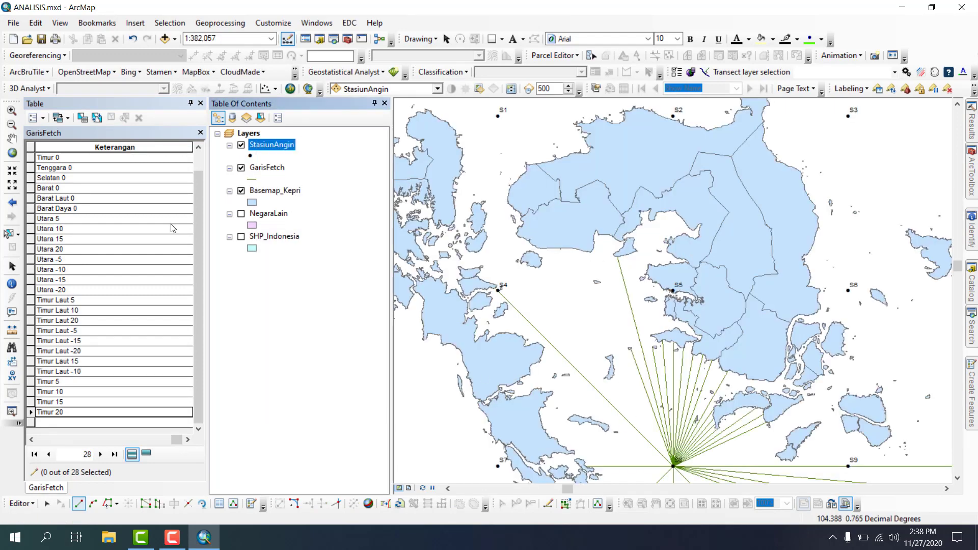
left_click(12, 138)
left_click_drag(686, 466, 666, 302)
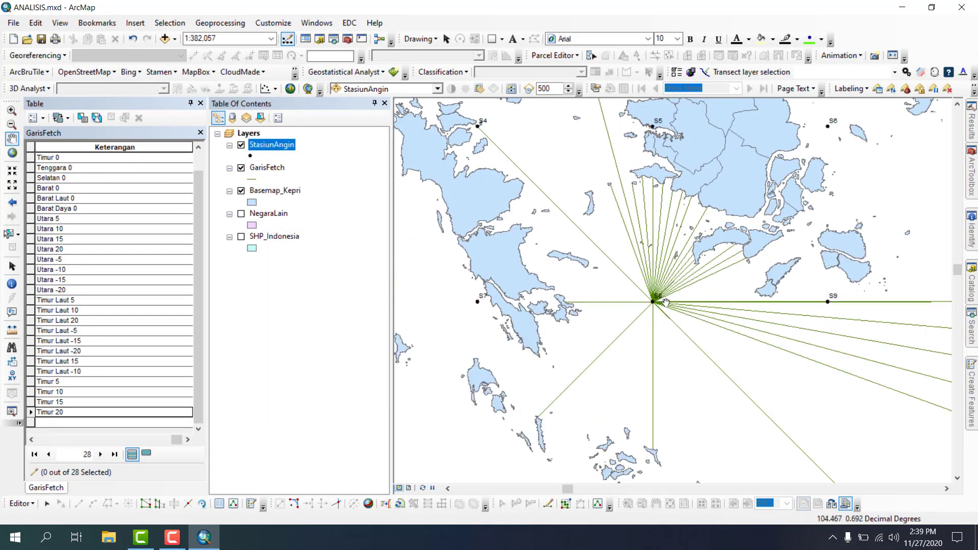
scroll(666, 302, "up", 5)
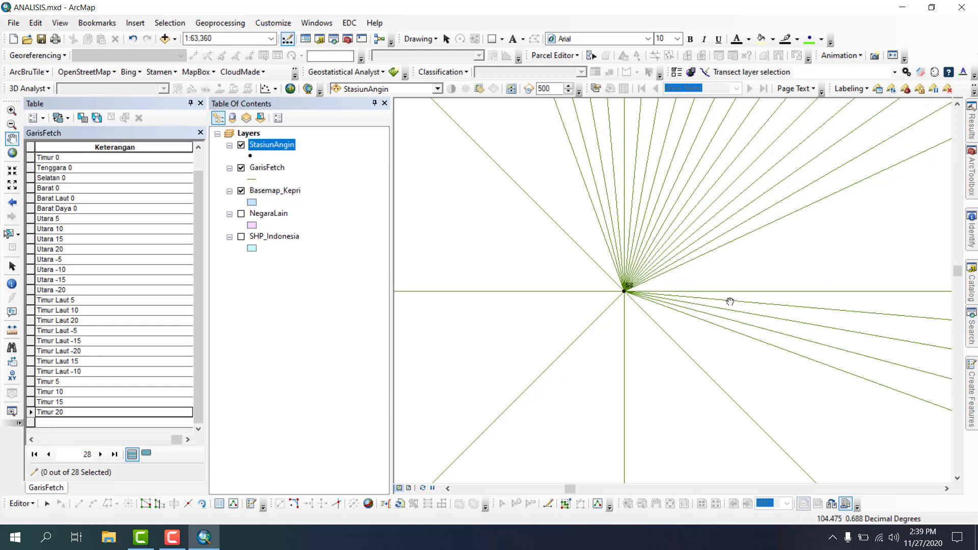
left_click_drag(729, 301, 629, 316)
scroll(626, 316, "down", 6)
scroll(634, 295, "down", 2)
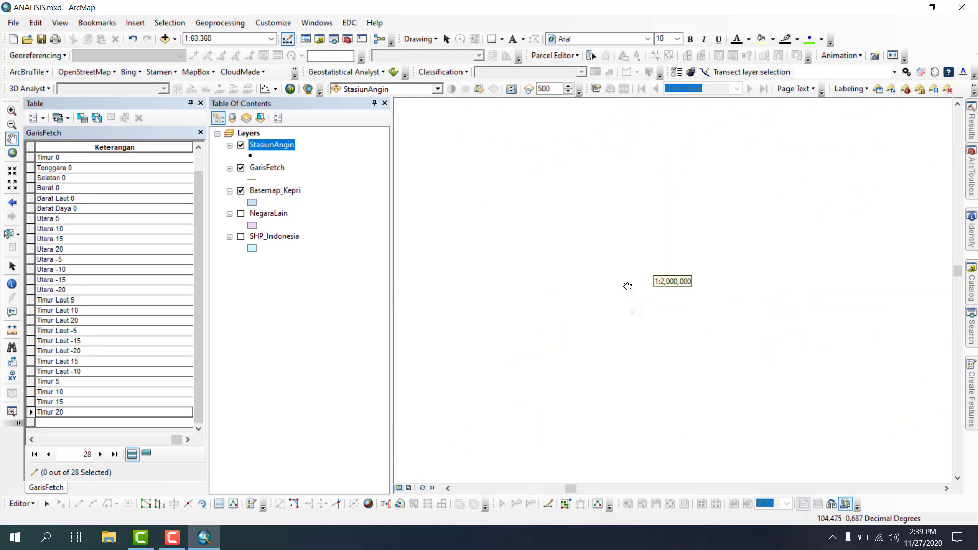
scroll(625, 270, "down", 3)
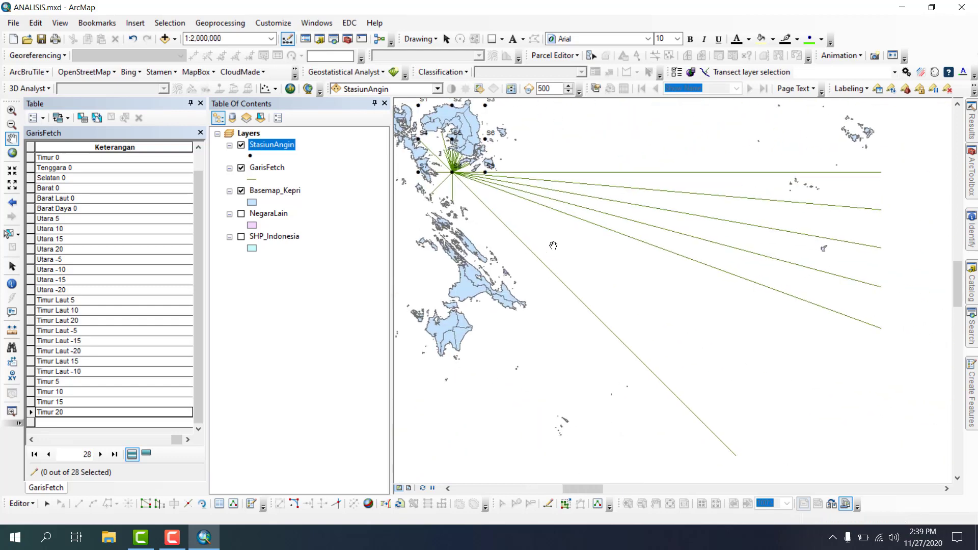
Step: Zoom to the GarisFetch layer to examine the full eastward extent, and return to the StasiunAngin layer centred on station S8
right_click(274, 169)
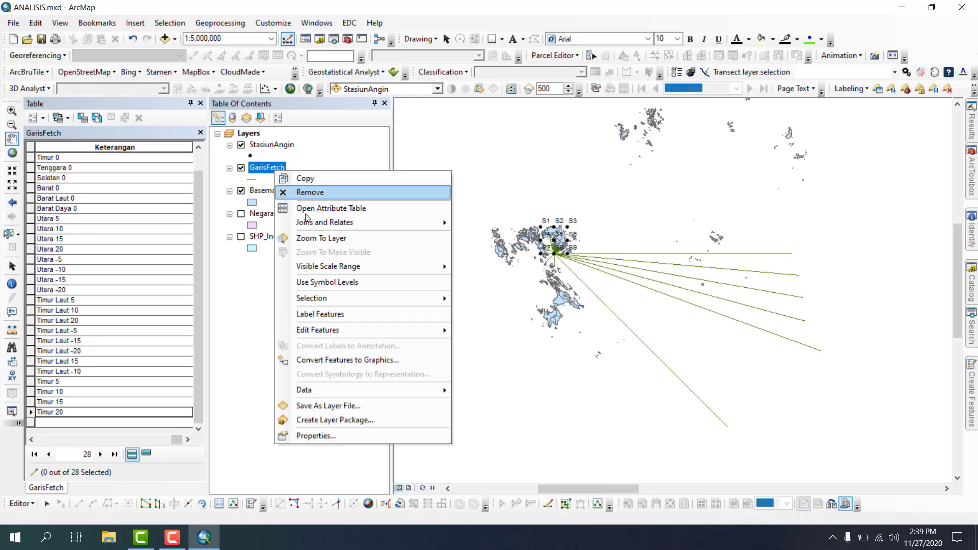
left_click(312, 237)
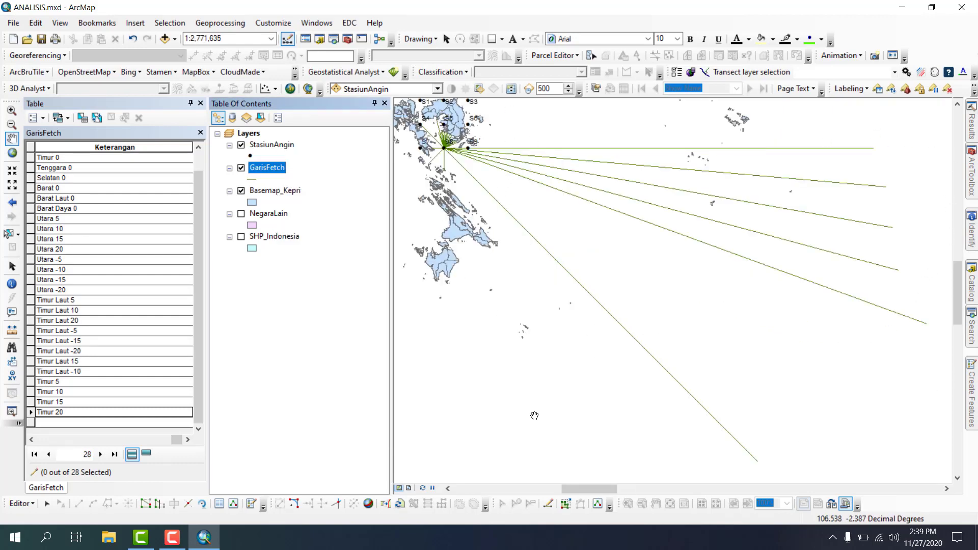
left_click_drag(455, 176, 493, 238)
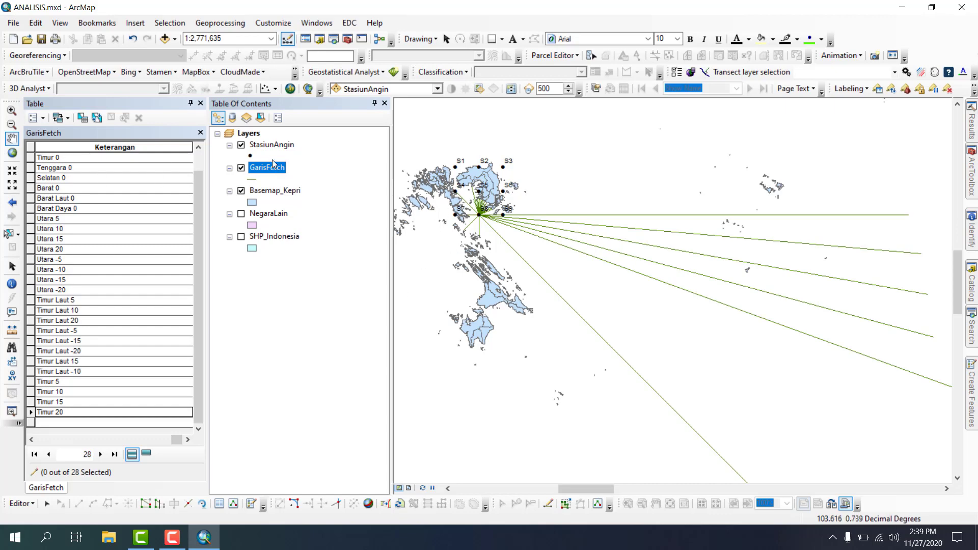
right_click(271, 146)
left_click(309, 214)
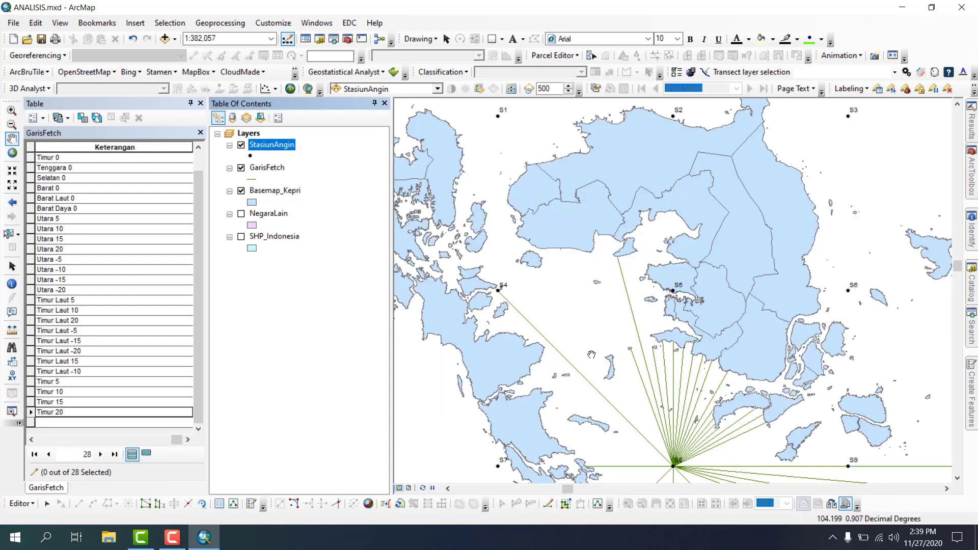
left_click_drag(609, 422, 563, 164)
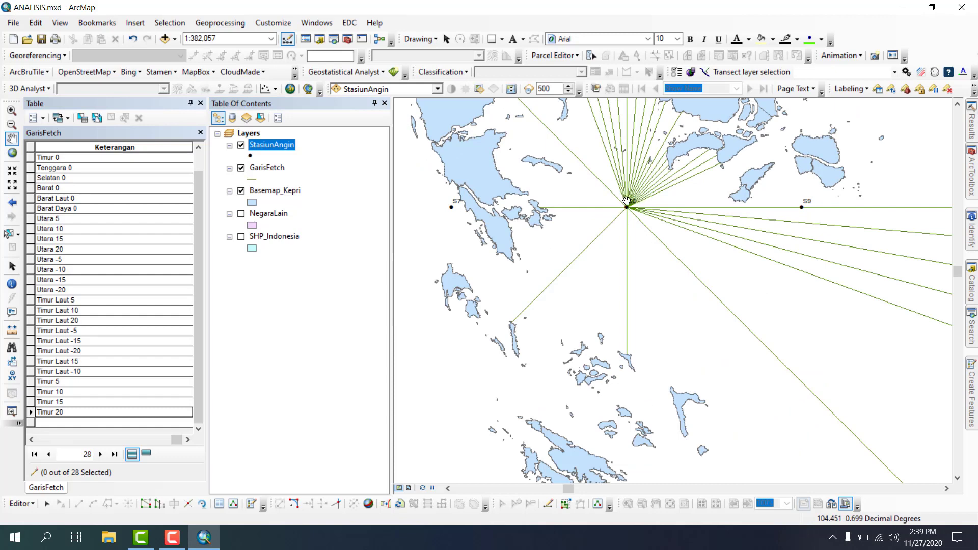
left_click_drag(627, 202, 603, 314)
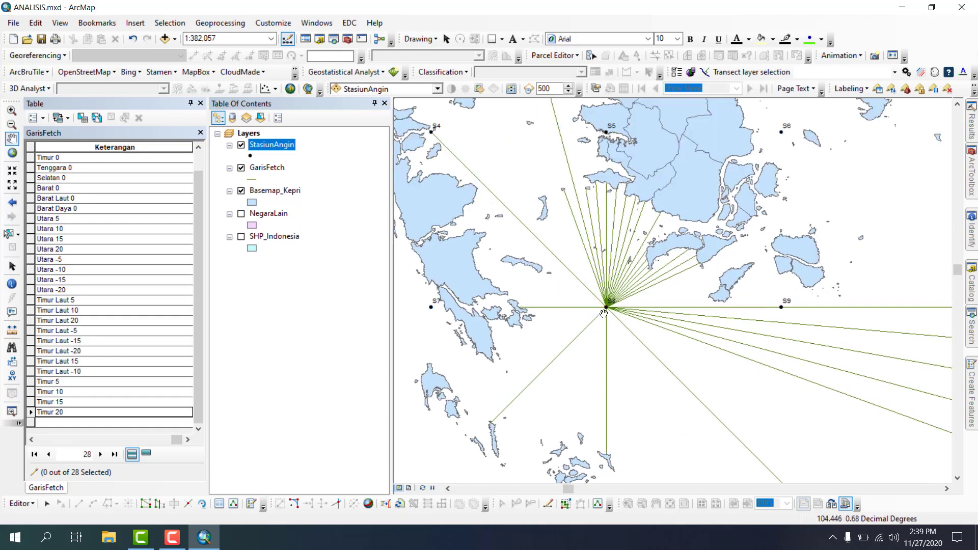
scroll(636, 298, "up", 1)
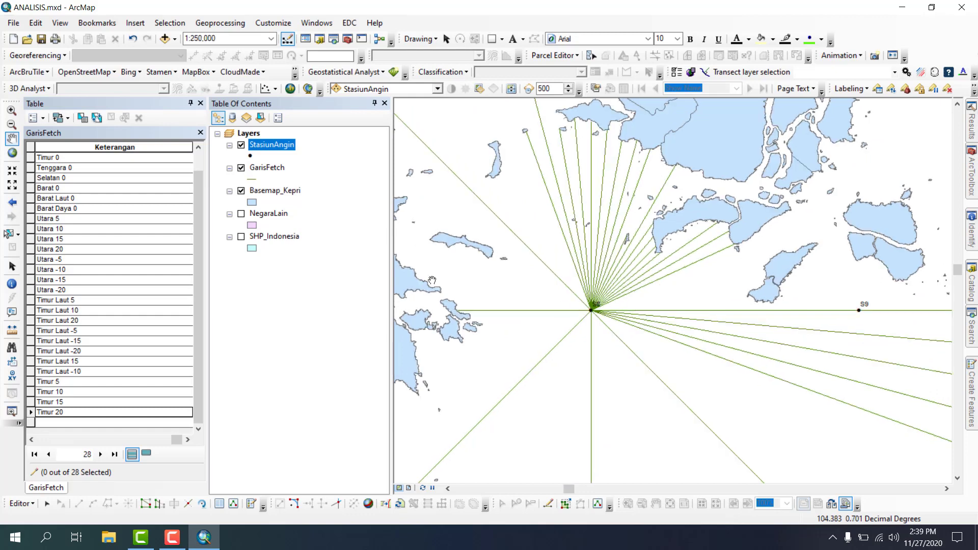
Step: Draw a GarisFetch line from station S8 at a direction of 5 degrees, ending at the coast of the first island to the east
left_click(250, 504)
left_click(815, 455)
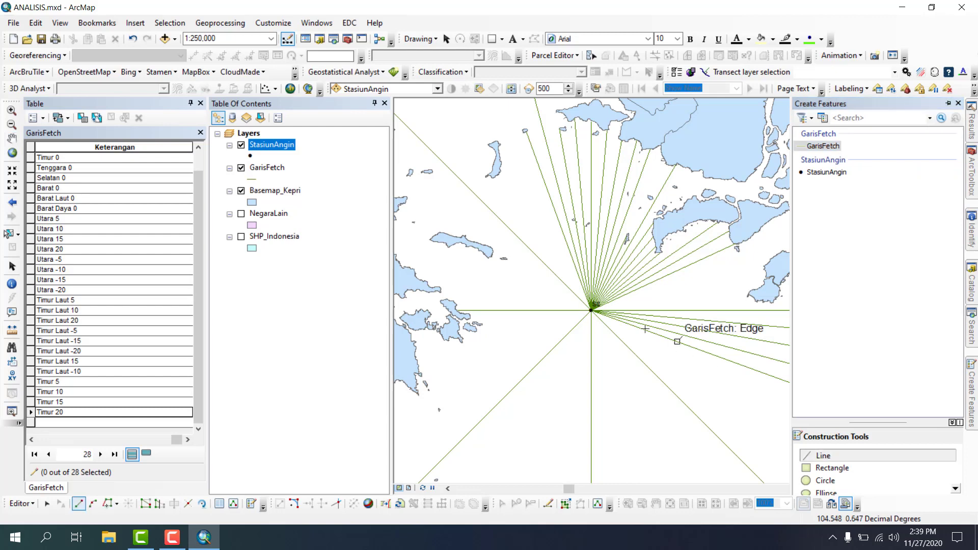
left_click(591, 310)
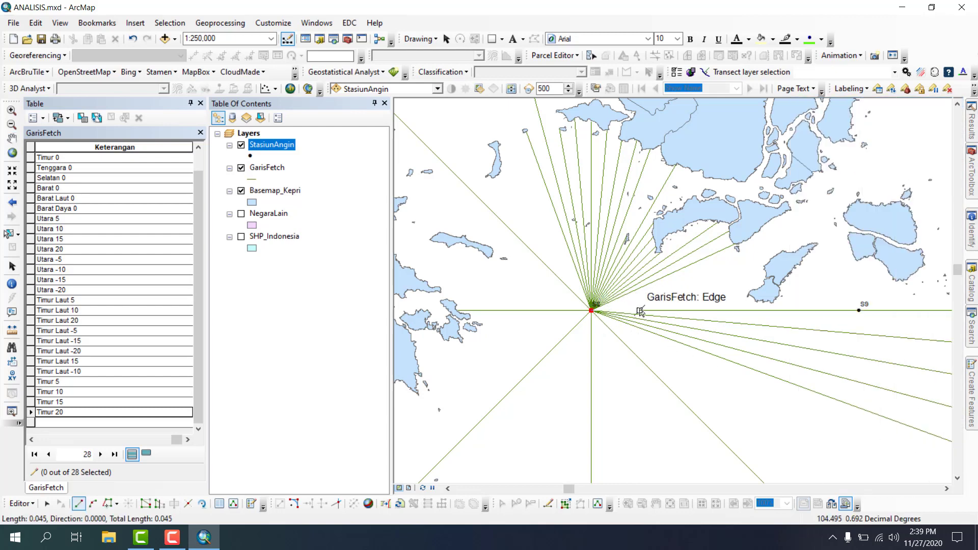
key("ctrl+a")
type("5")
key("Return")
left_click(748, 300)
key("F2")
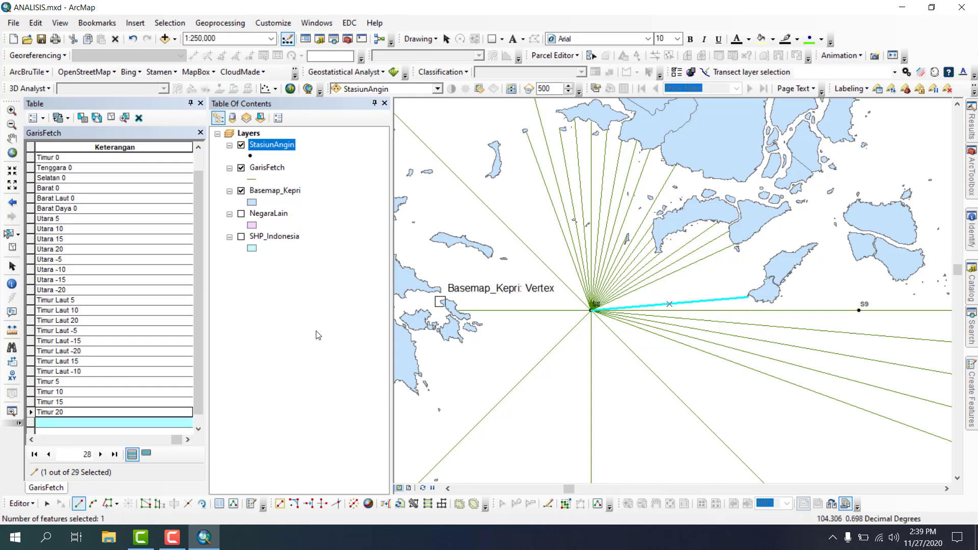
Step: Enter "Timur -5" as the new line's Keterangan and clear the selection
left_click(153, 426)
type("Timur -5")
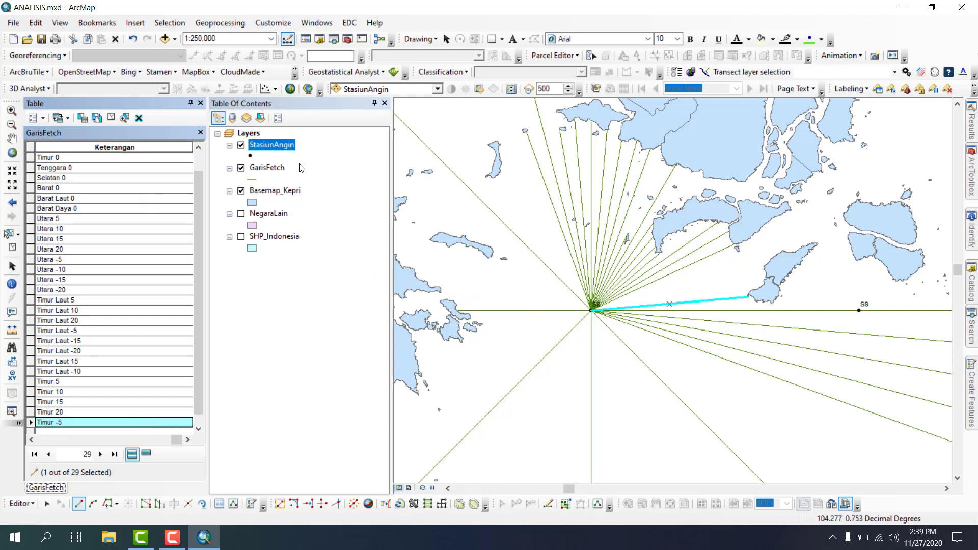
left_click(111, 118)
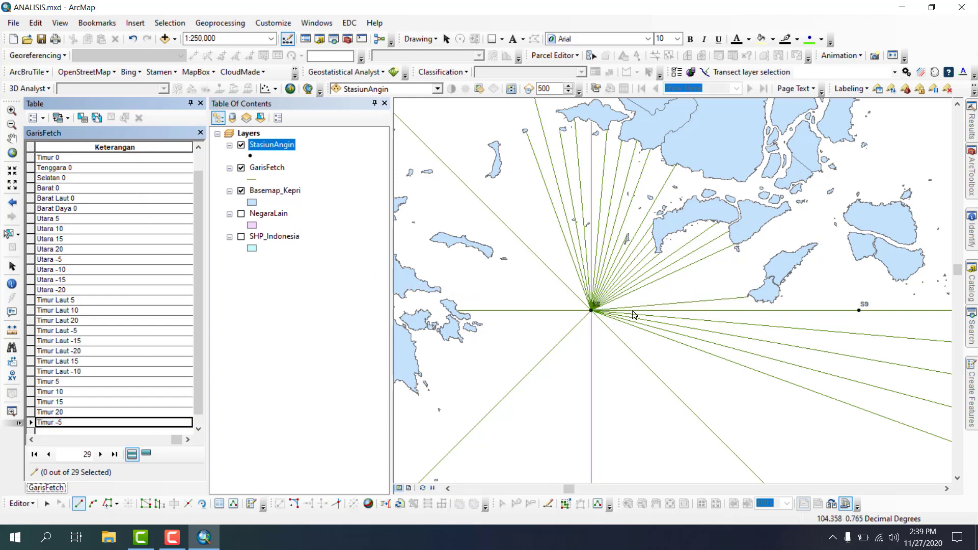
Step: Draw a GarisFetch line from station S8 at a direction of 10 degrees, ending at the western coast of the nearest eastern island
left_click(591, 311)
key("ctrl+a")
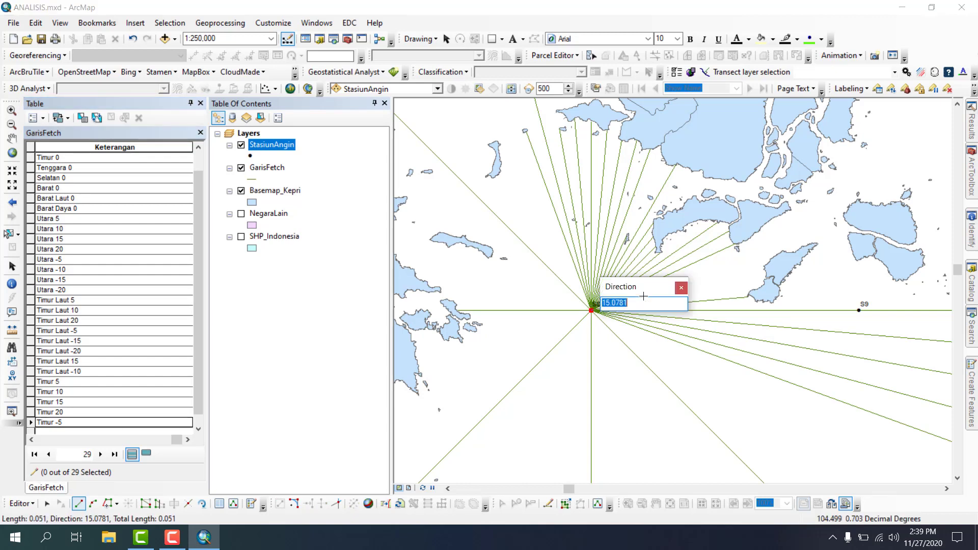
type("10")
key("Return")
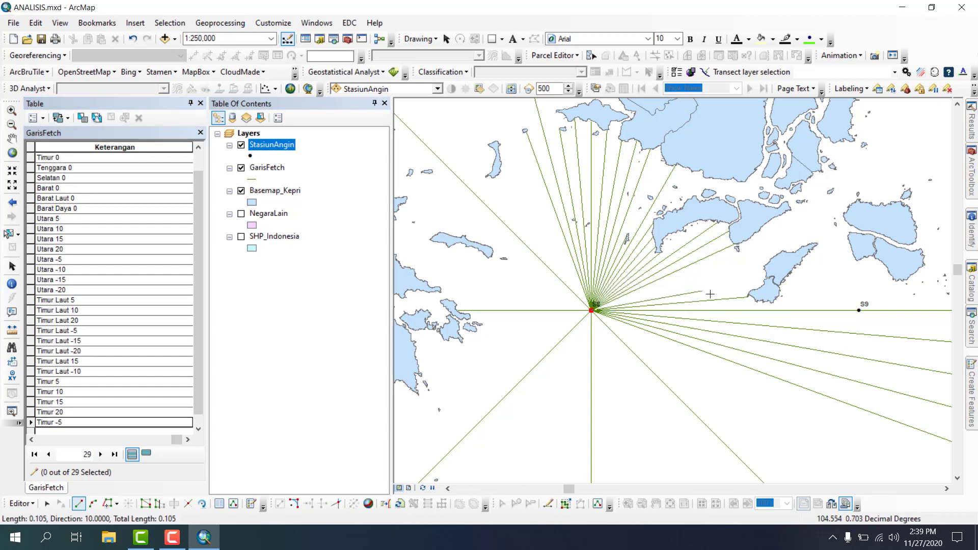
double_click(765, 279)
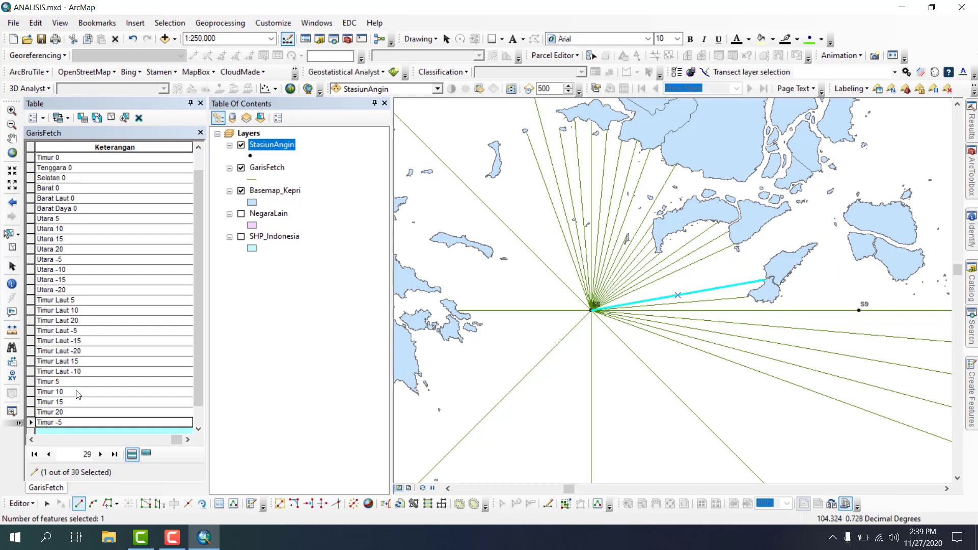
Step: Enter "Timur -10" as the new line's Keterangan and clear the selection
scroll(95, 407, "down", 2)
left_click(86, 416)
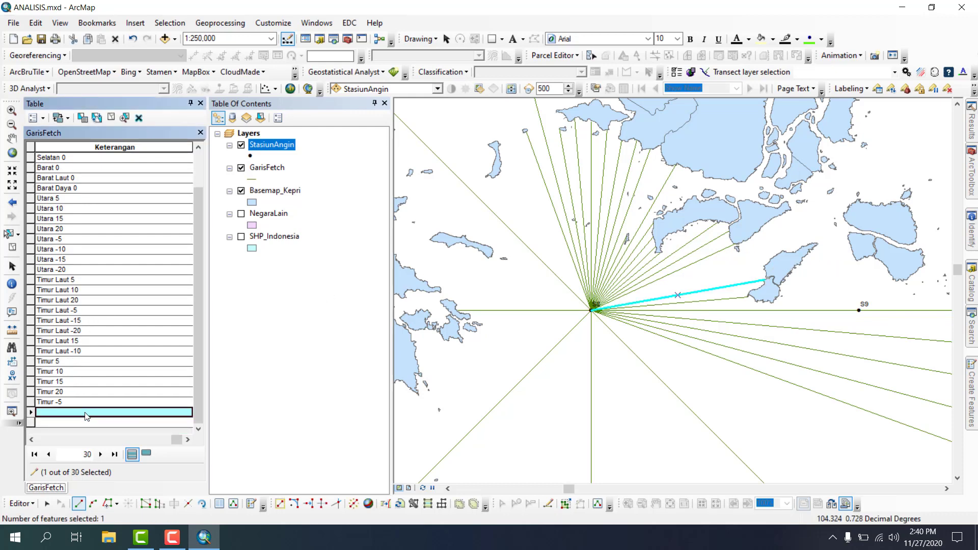
type("Timur -10")
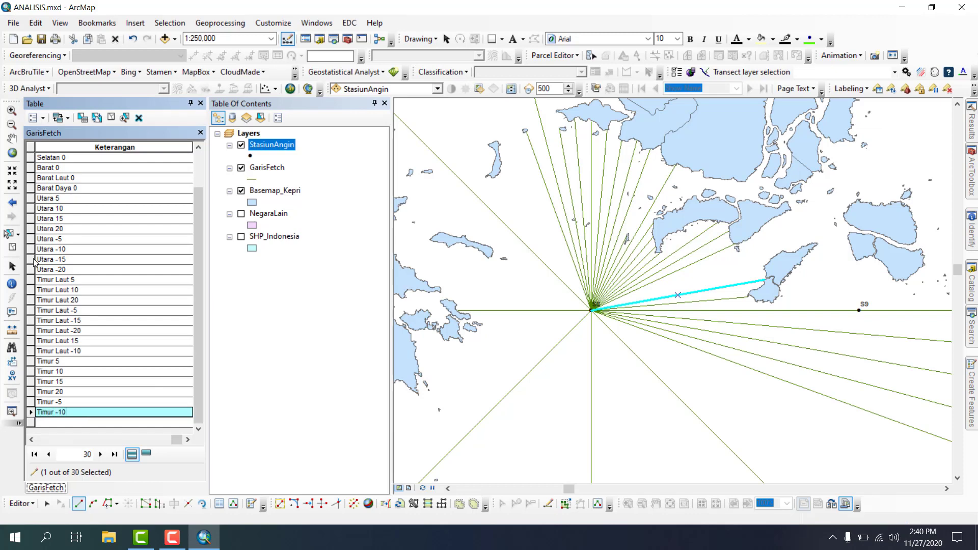
left_click(114, 117)
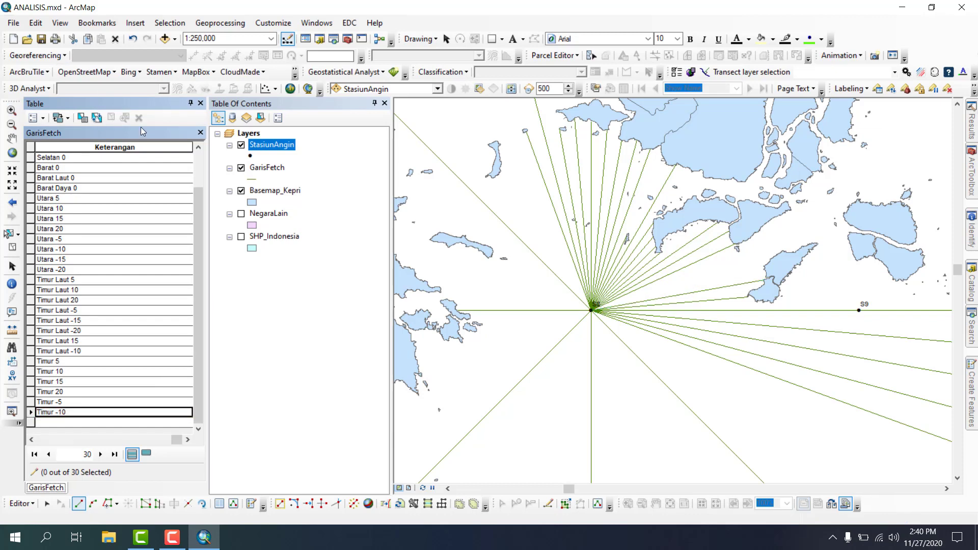
Step: Draw a GarisFetch line from station S8 at a direction of 15 degrees, ending at the same island's coastline
left_click(591, 312)
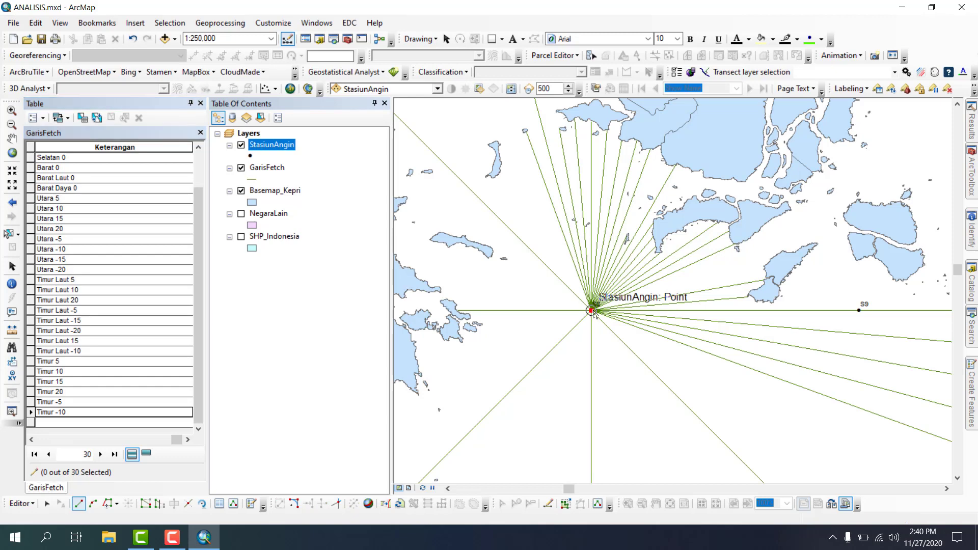
key("ctrl+a")
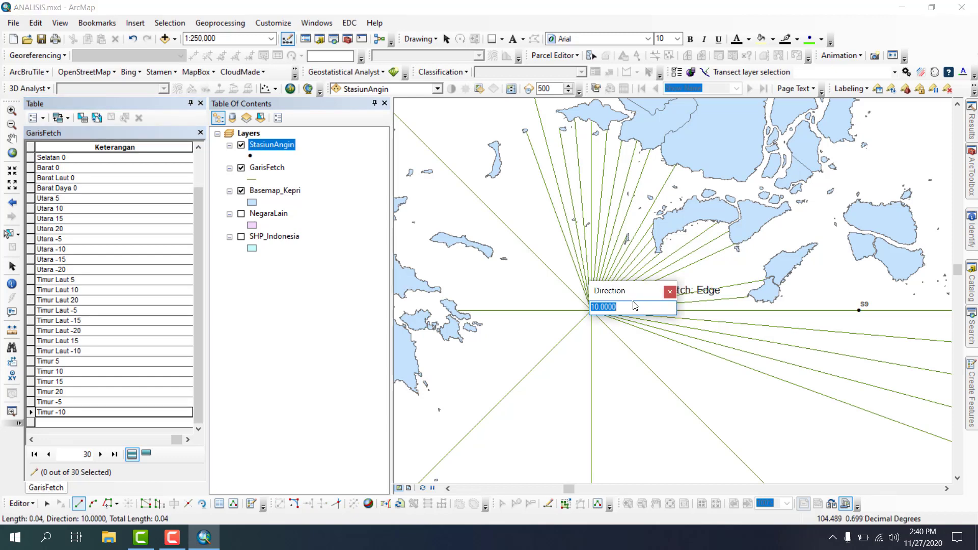
type("15")
key("Return")
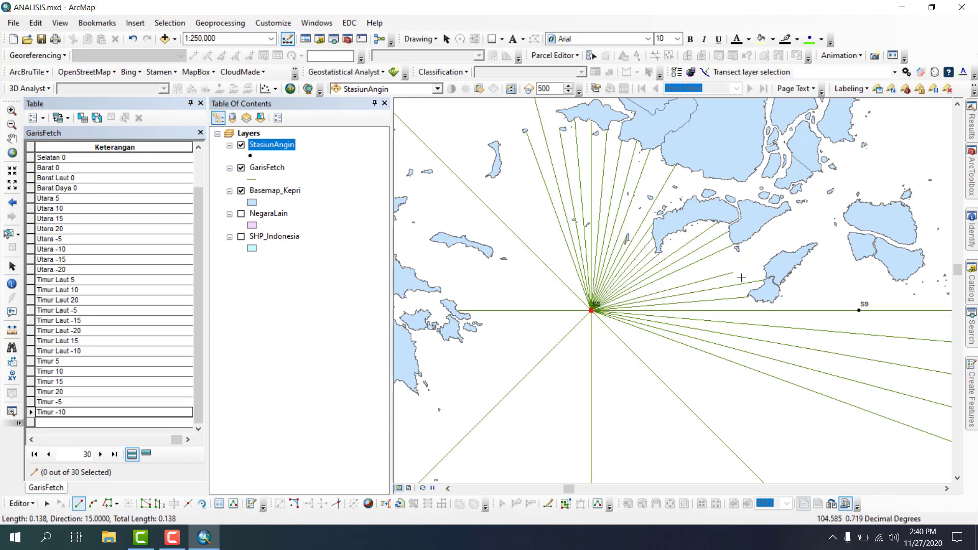
left_click(768, 265)
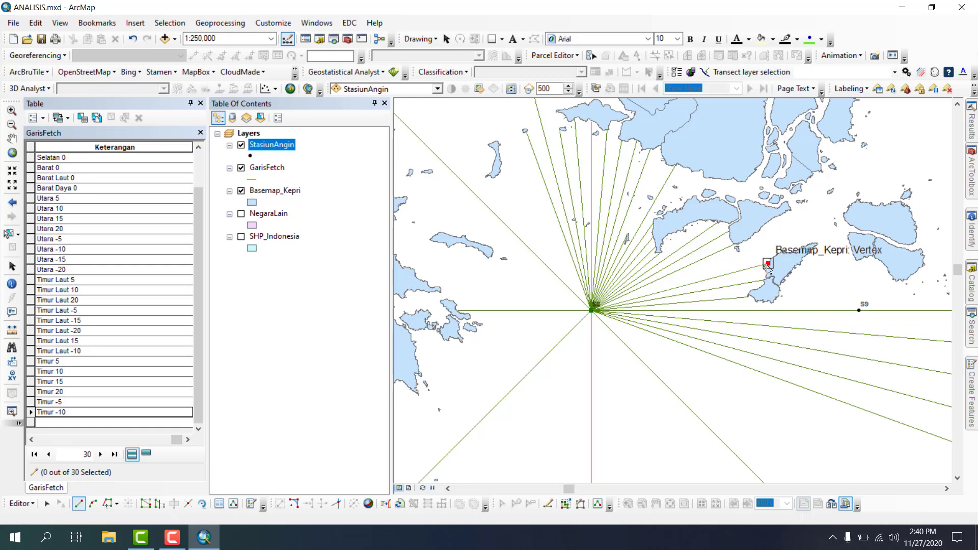
key("F2")
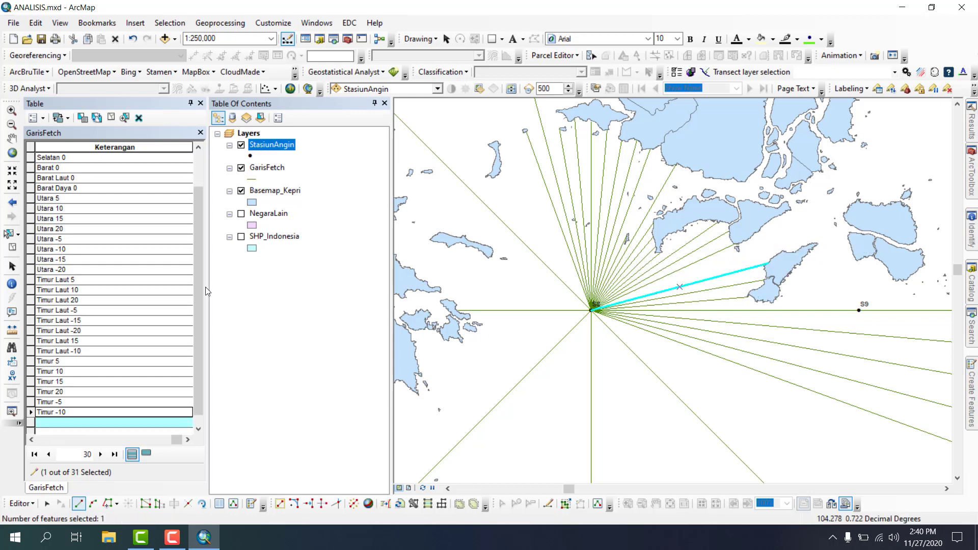
Step: Enter "Timur -15" as the new line's Keterangan and clear the selection
left_click(90, 423)
type("Timur -15")
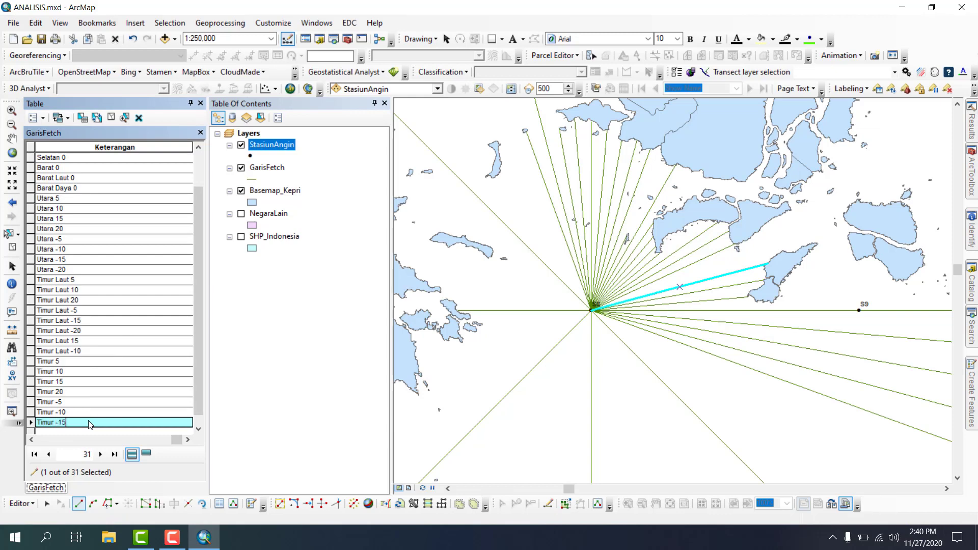
left_click(108, 122)
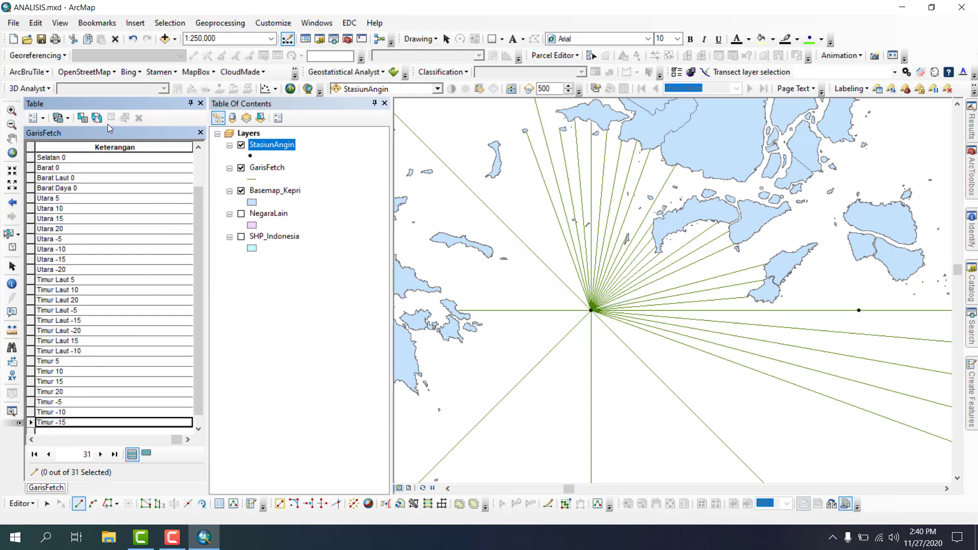
Step: Draw a GarisFetch line from station S8 at a direction of 20 degrees, ending at the coast of the farther island to the northeast
left_click(593, 315)
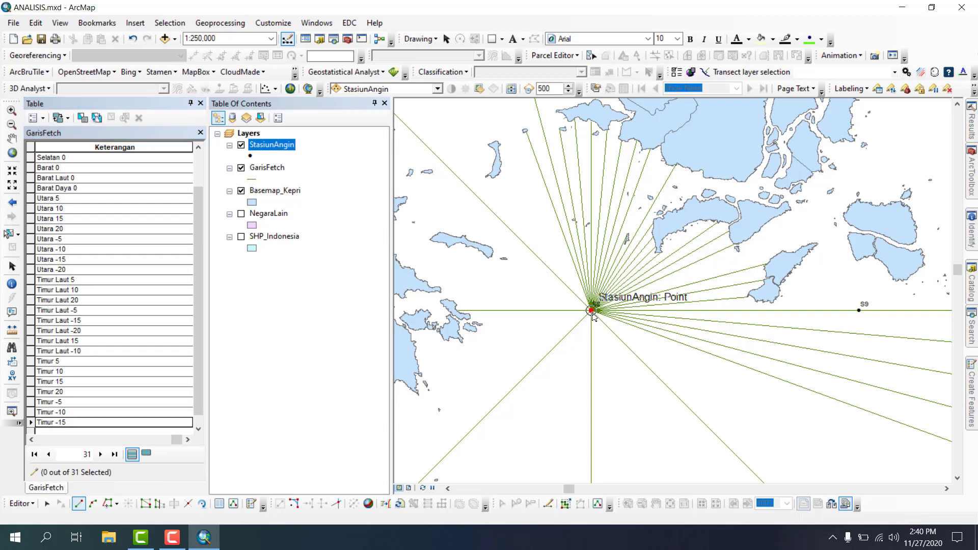
key("ctrl+a")
type("20")
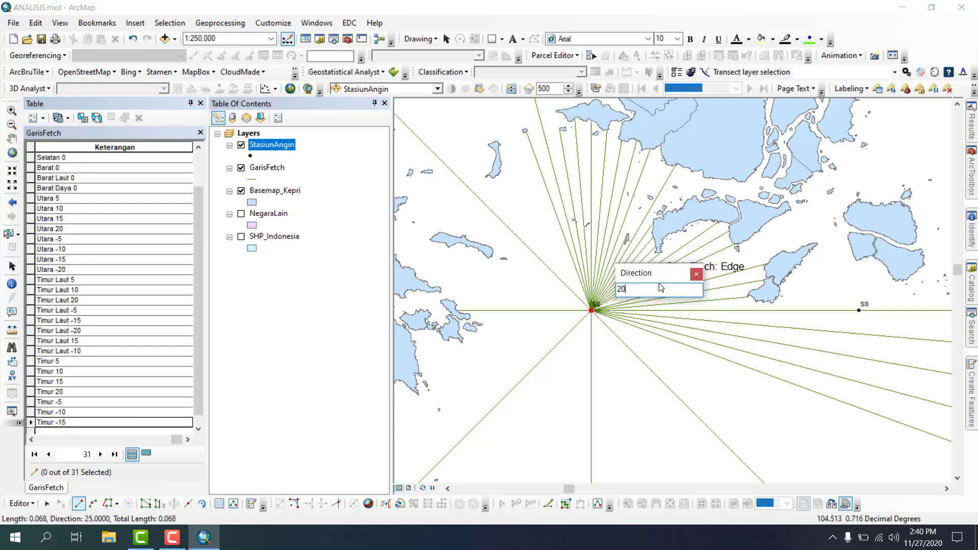
key("Return")
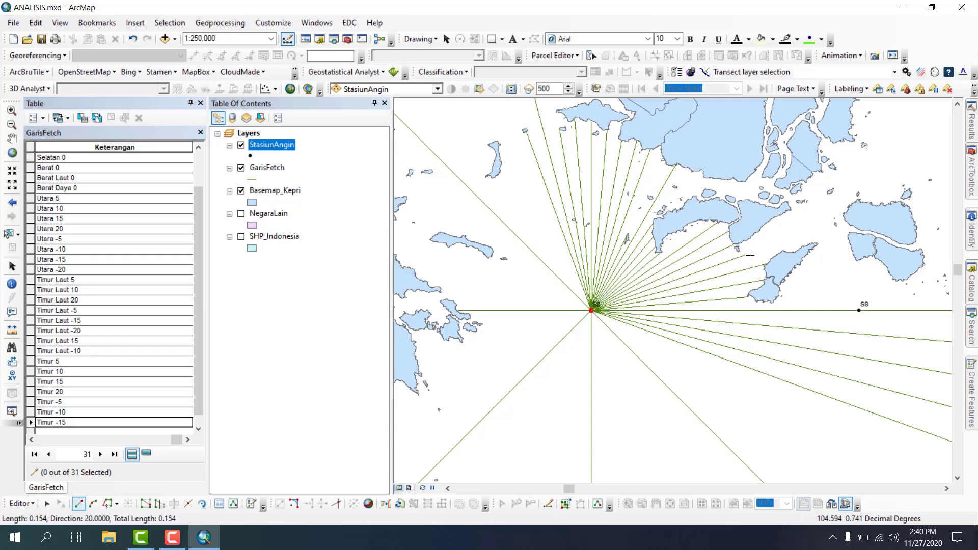
left_click(843, 224)
key("F2")
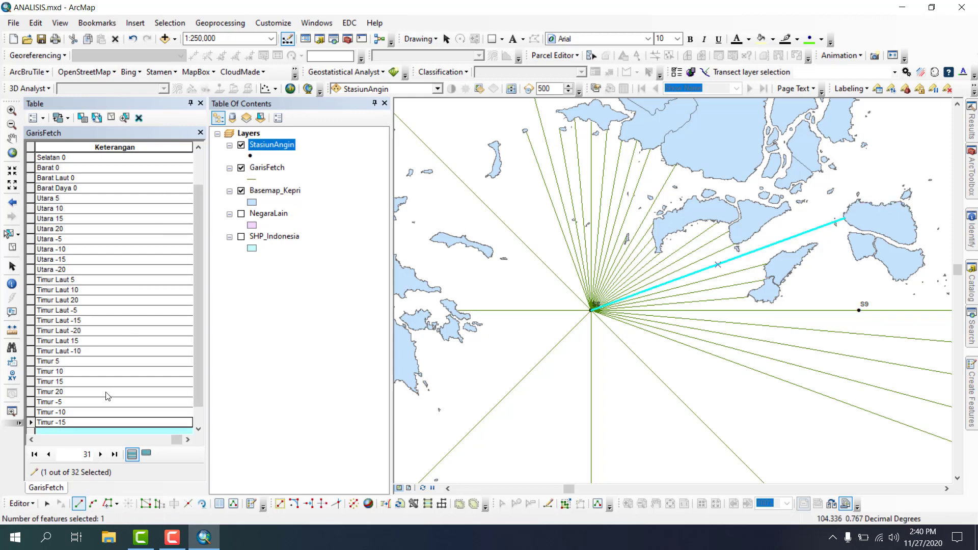
Step: Enter "Timur -20" as the new line's Keterangan, clear the selection and save the edits
scroll(107, 393, "down", 1)
left_click(101, 413)
type("Timur -20")
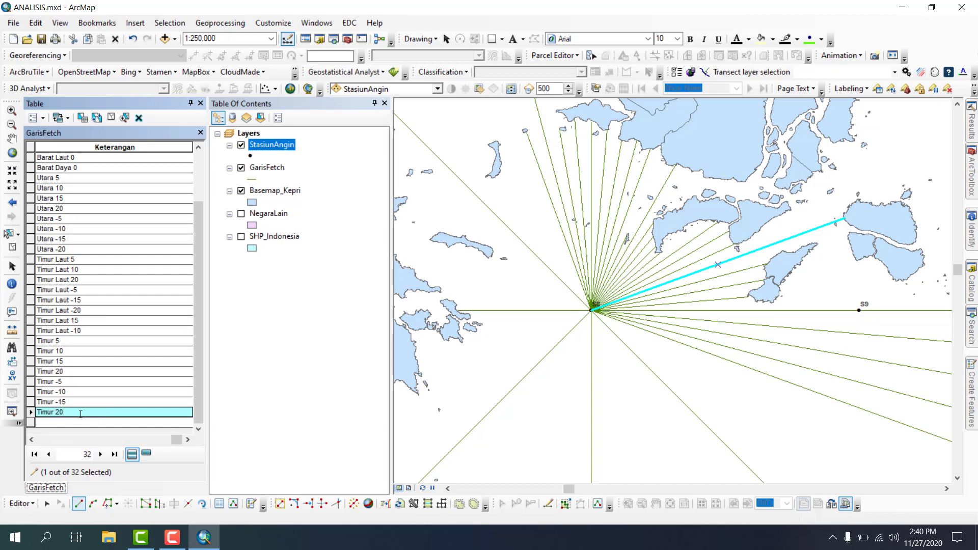
left_click(112, 118)
left_click(22, 503)
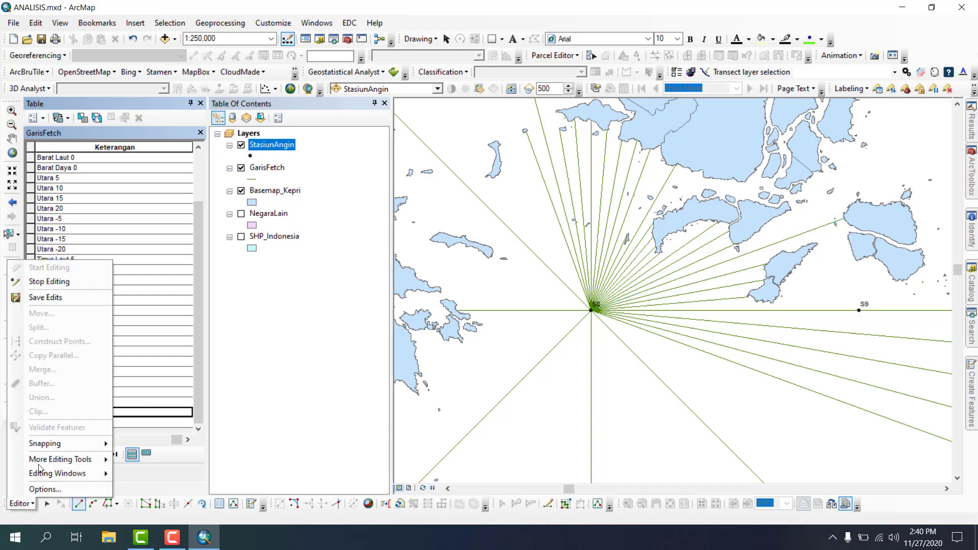
left_click(41, 298)
Step: Examine closely where the fetch lines meet at station S8, and zoom back to the StasiunAngin layer
scroll(653, 321, "up", 5)
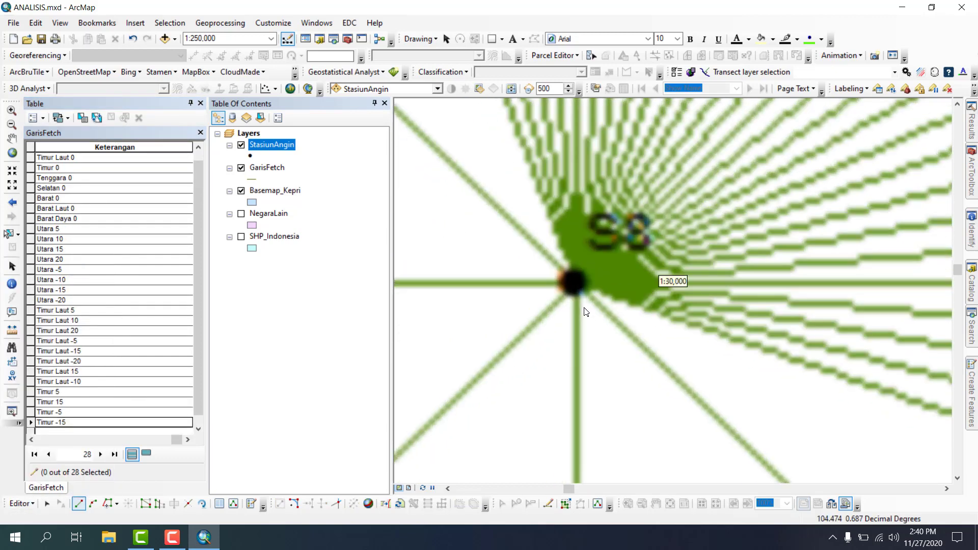
scroll(583, 286, "up", 4)
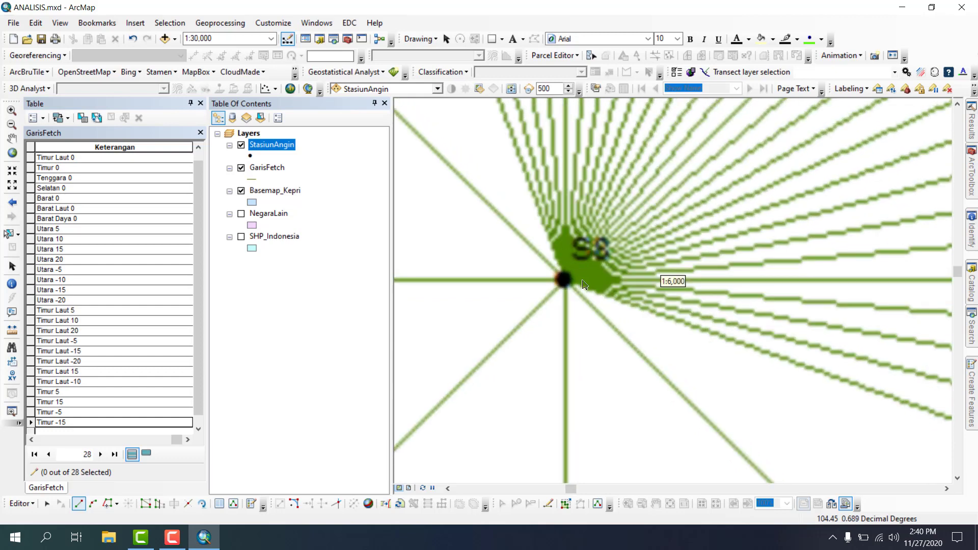
scroll(584, 285, "down", 4)
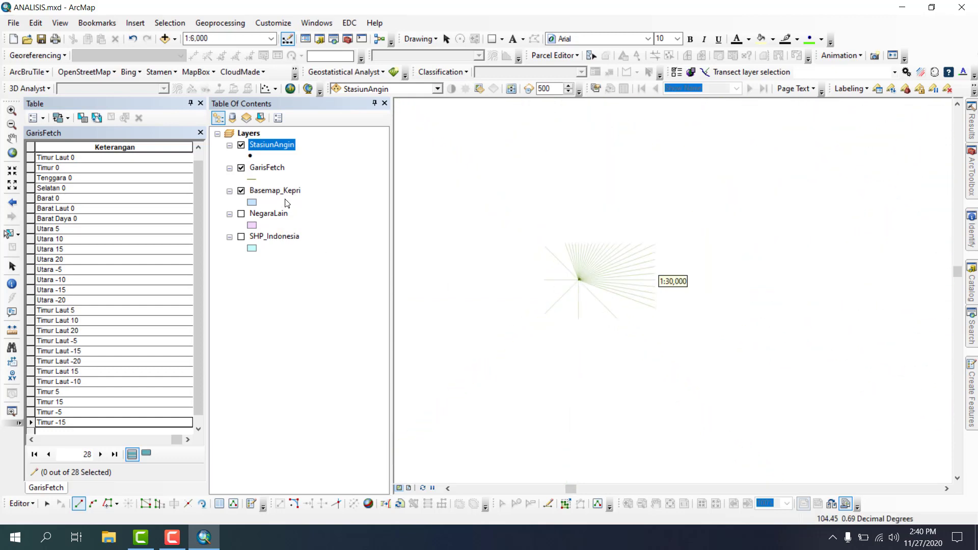
right_click(279, 150)
left_click(321, 214)
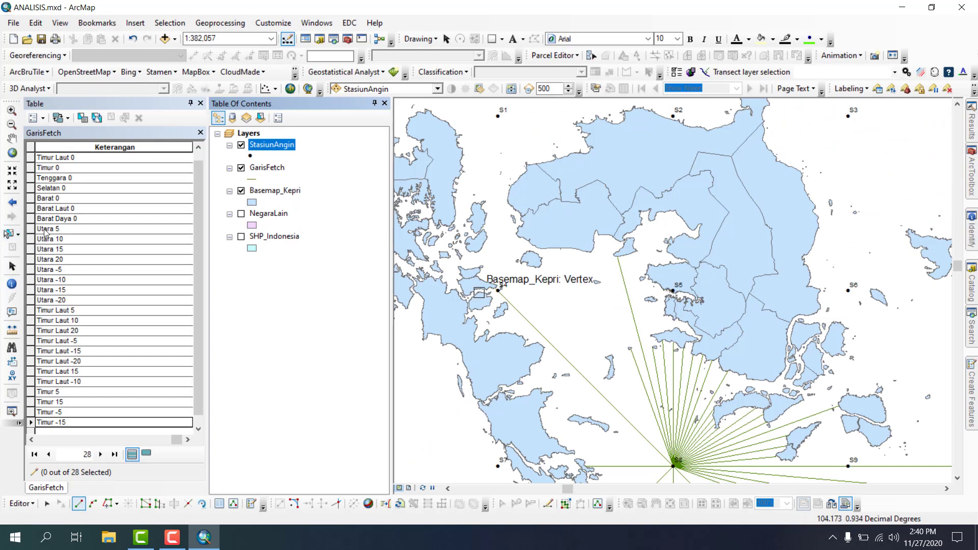
Step: Start a GarisFetch line from station S8 and lock its direction to 310 degrees
left_click(12, 138)
left_click_drag(737, 452, 670, 292)
left_click_drag(712, 351, 632, 243)
left_click_drag(672, 293, 573, 290)
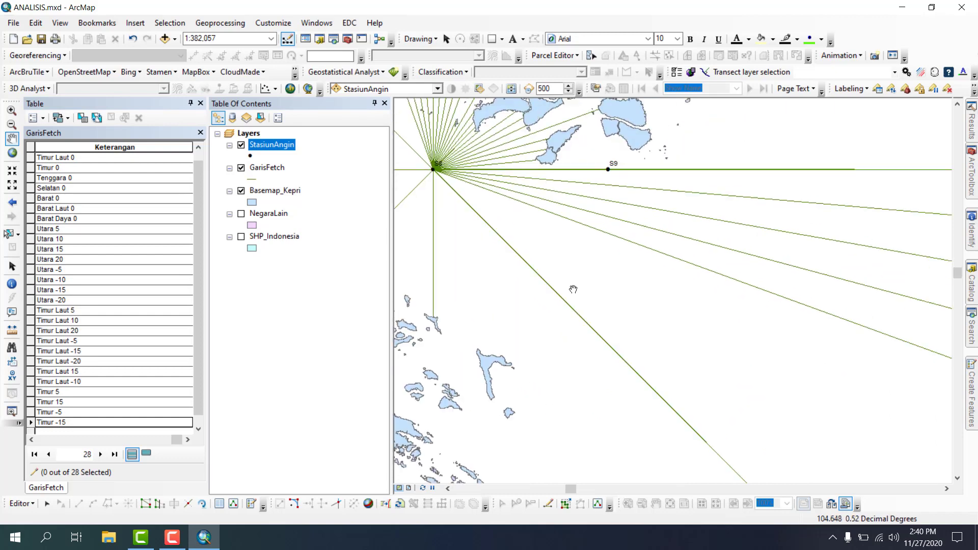
scroll(546, 151, "up", 5)
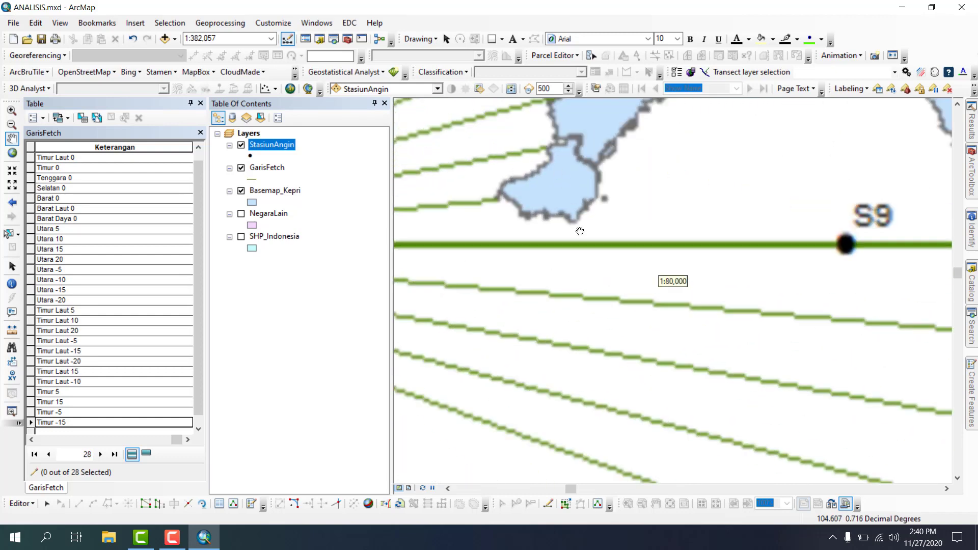
scroll(580, 232, "down", 6)
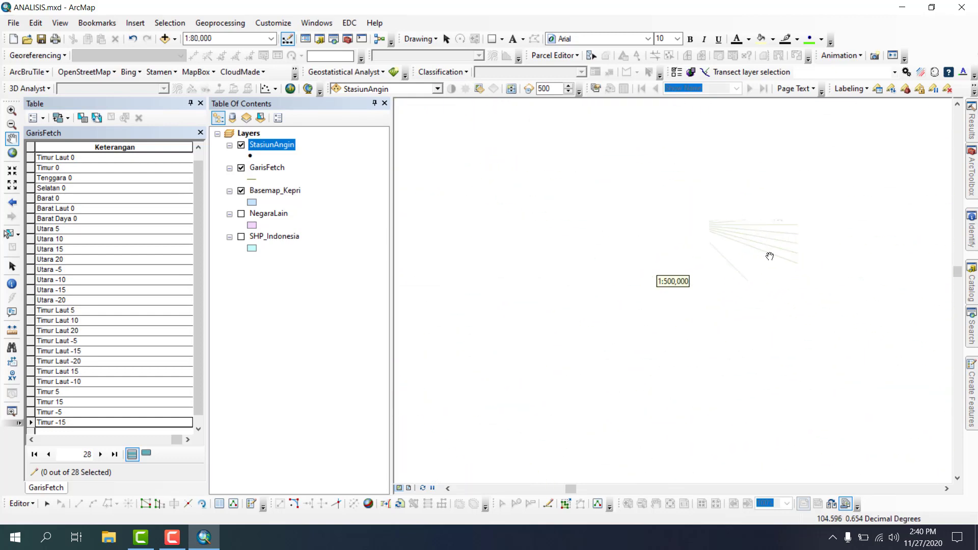
left_click_drag(717, 271, 628, 190)
scroll(638, 236, "down", 3)
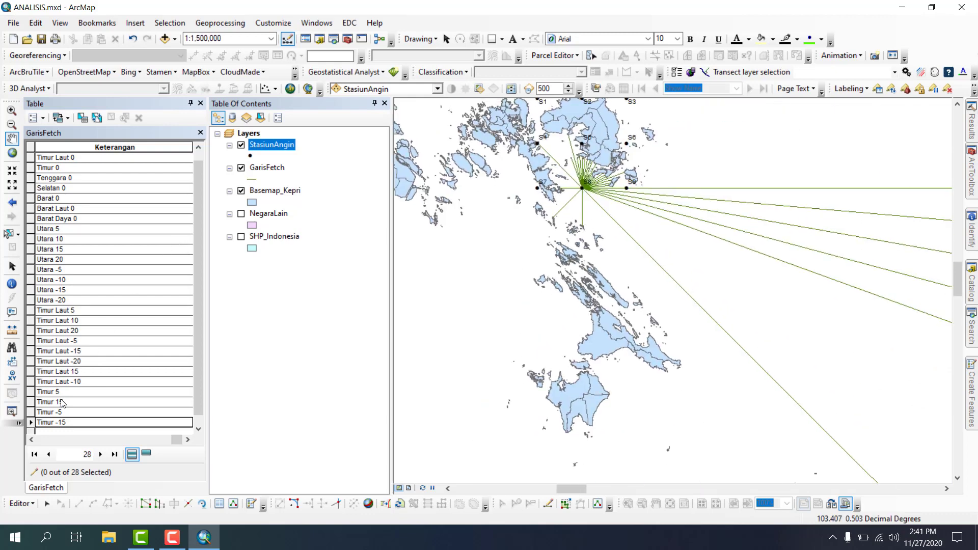
left_click(250, 504)
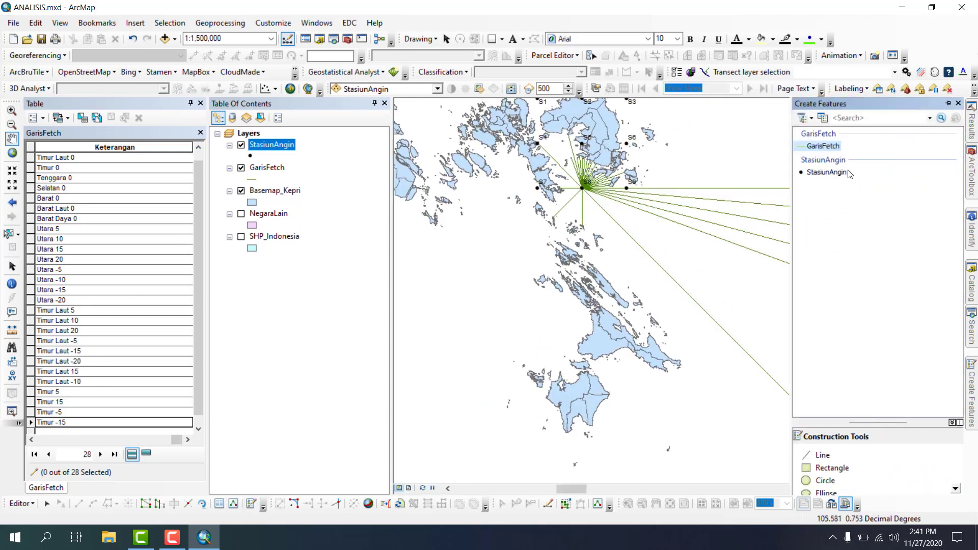
left_click(824, 146)
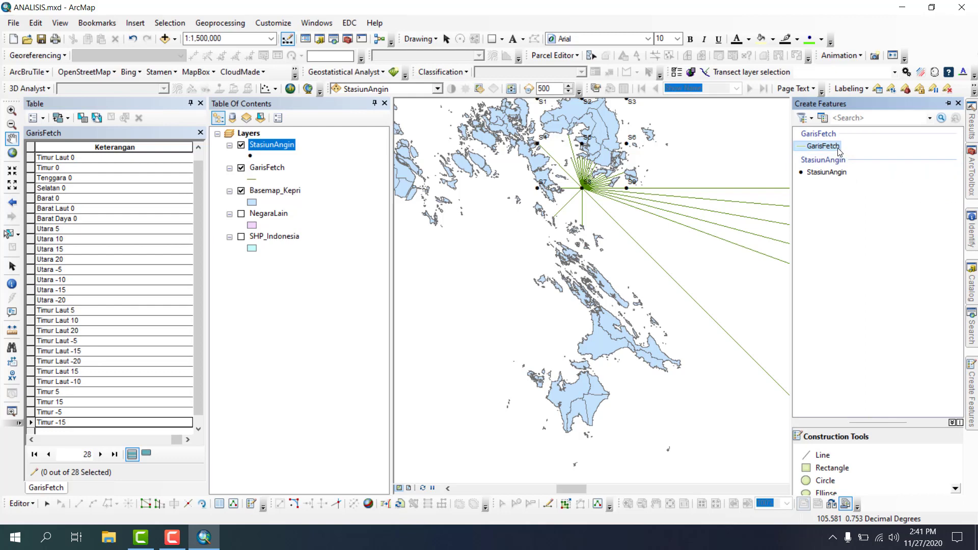
left_click(584, 193)
key("ctrl+a")
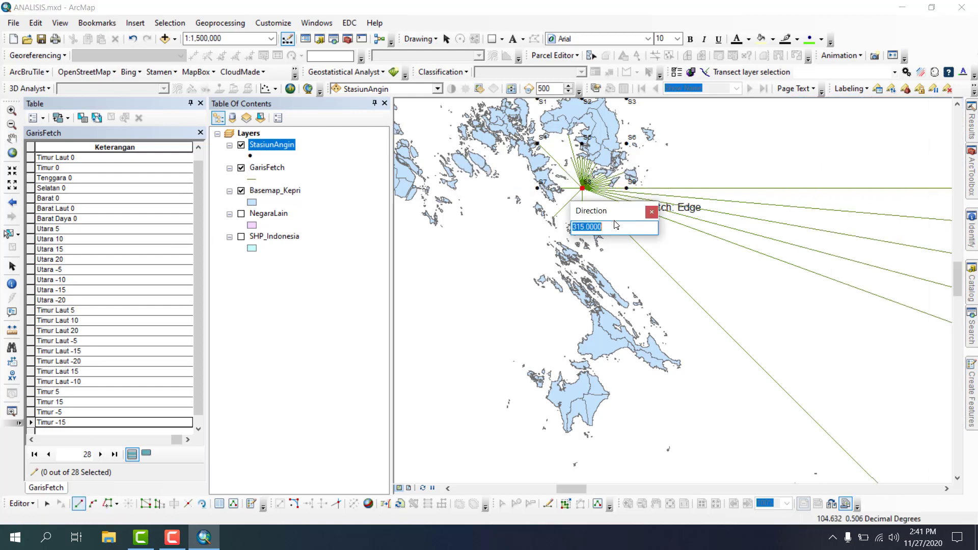
left_click(653, 212)
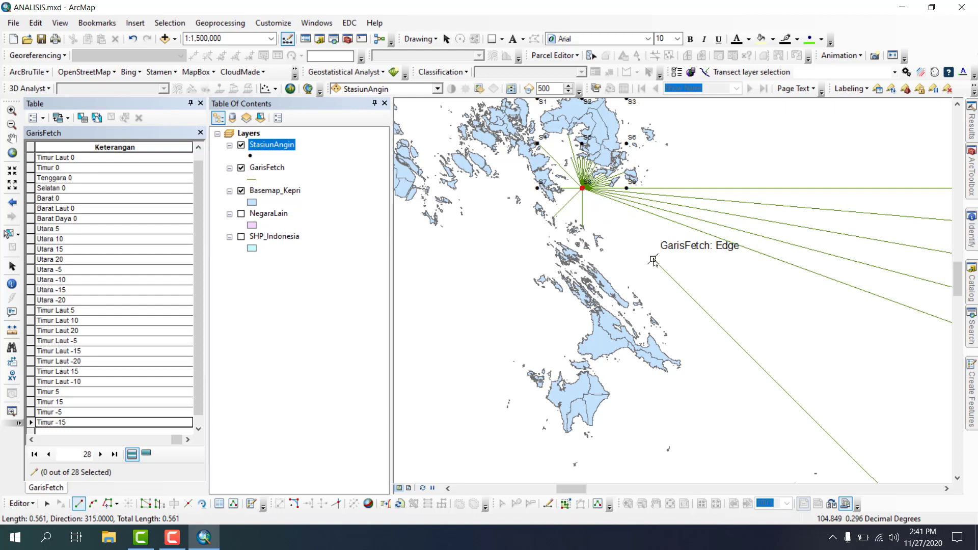
key("ctrl+a")
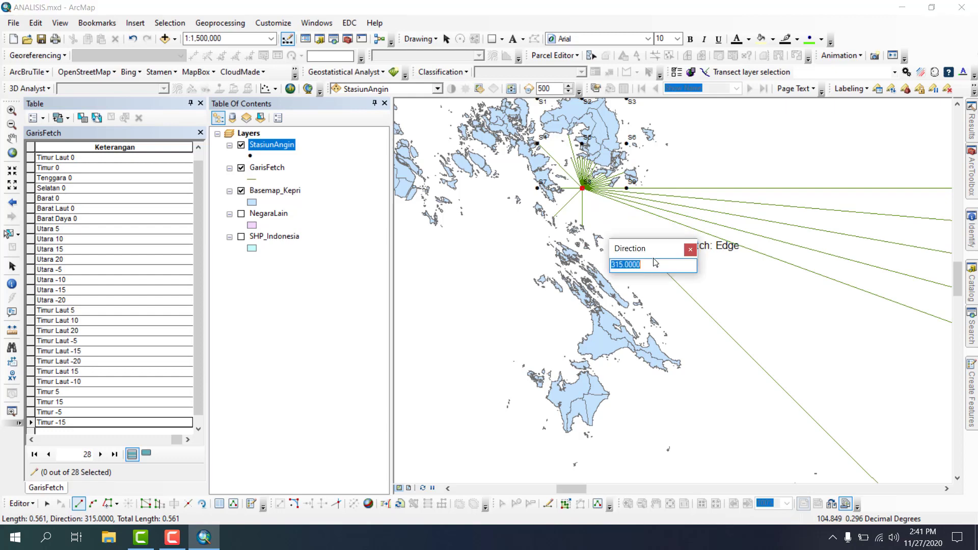
left_click(694, 251)
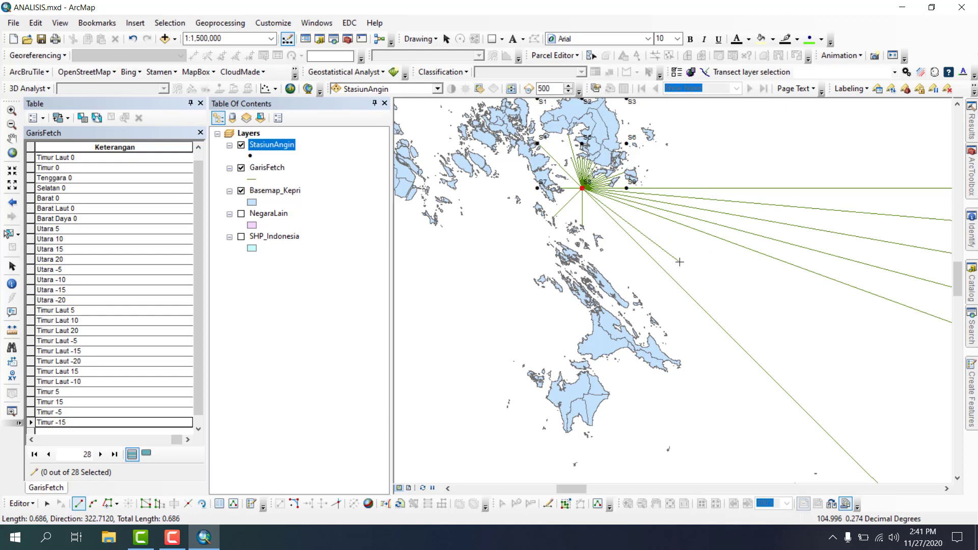
key("ctrl+a")
type("320")
key("Return")
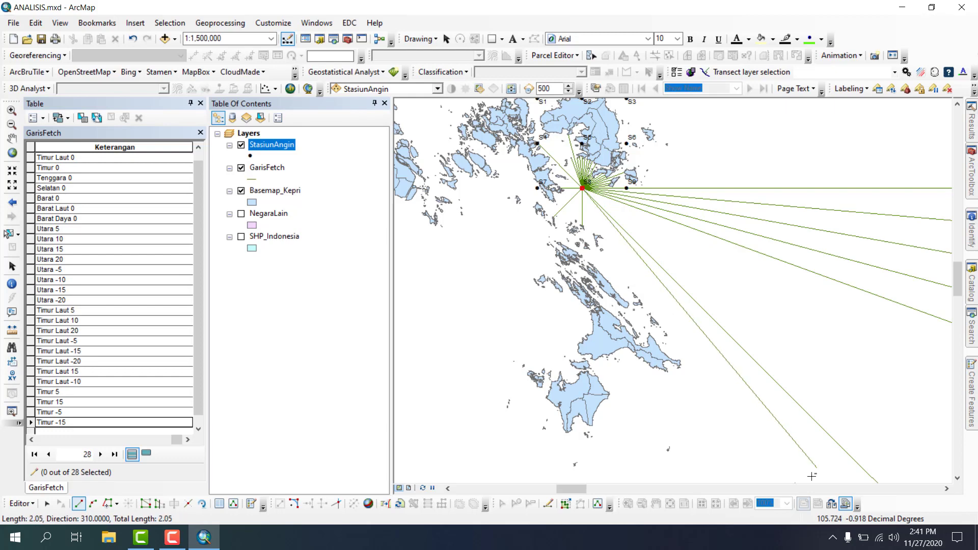
Step: Show the SHP_Indonesia layer and finish the 310-degree line at the small islands just west of the southeastern island
scroll(586, 245, "up", 5)
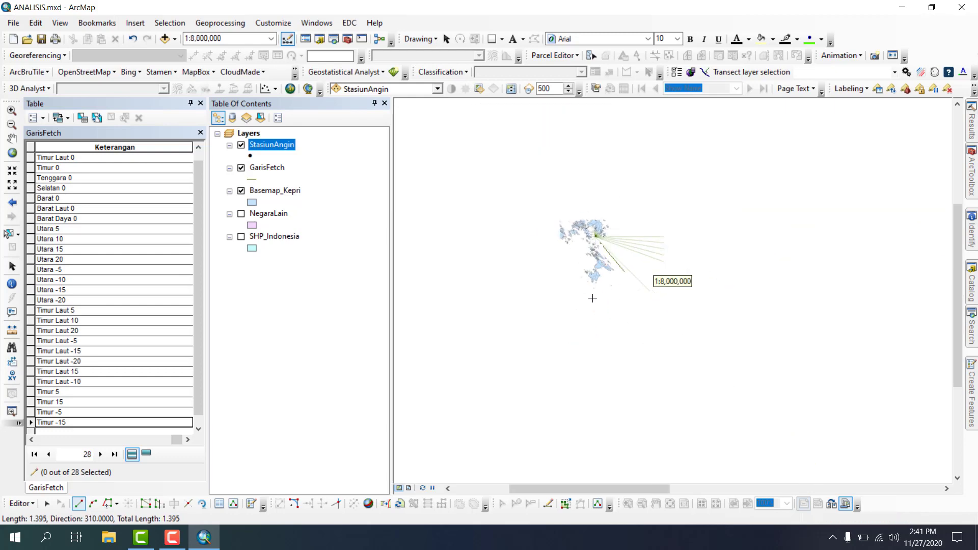
left_click(241, 237)
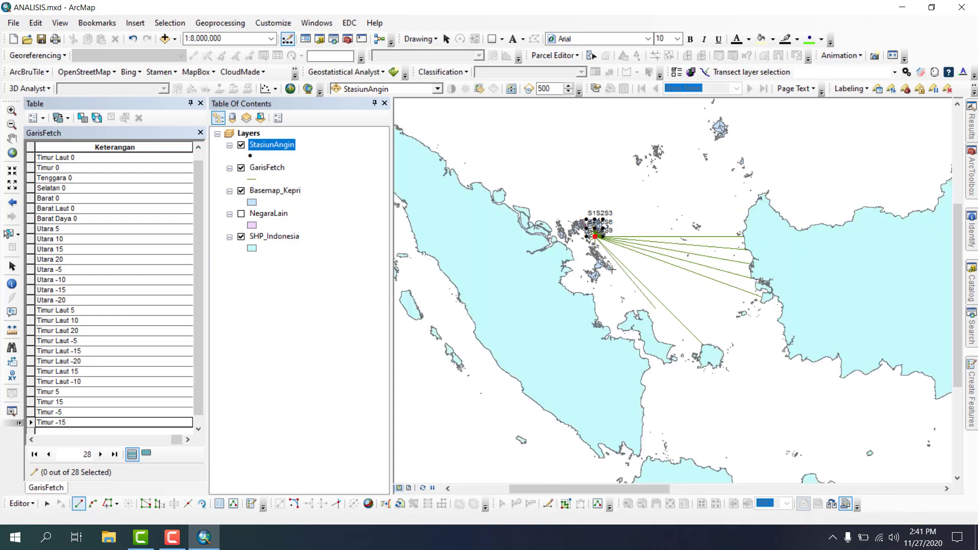
left_click(695, 353)
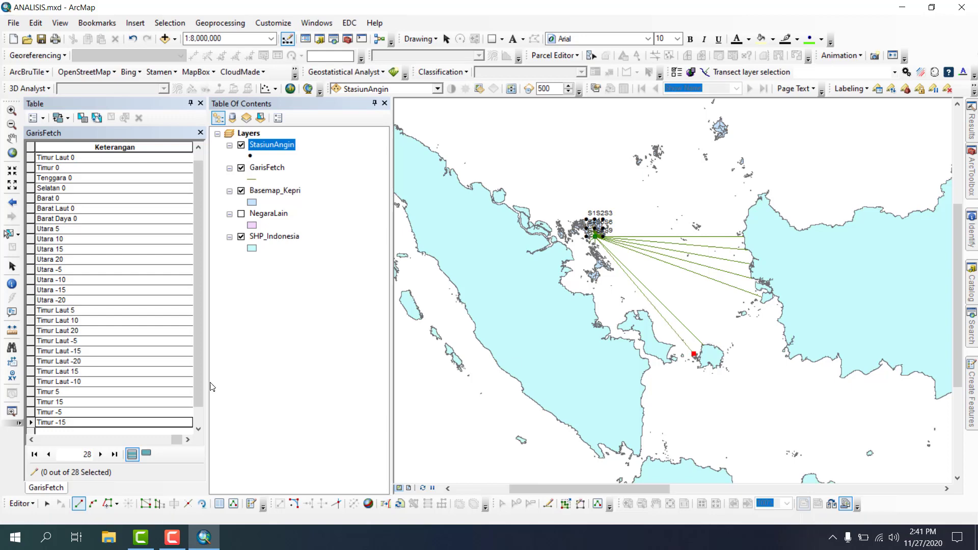
key("F2")
Step: Enter "Tenggara 5" as the new line's Keterangan, clear the selection and hide the SHP_Indonesia layer
left_click(81, 416)
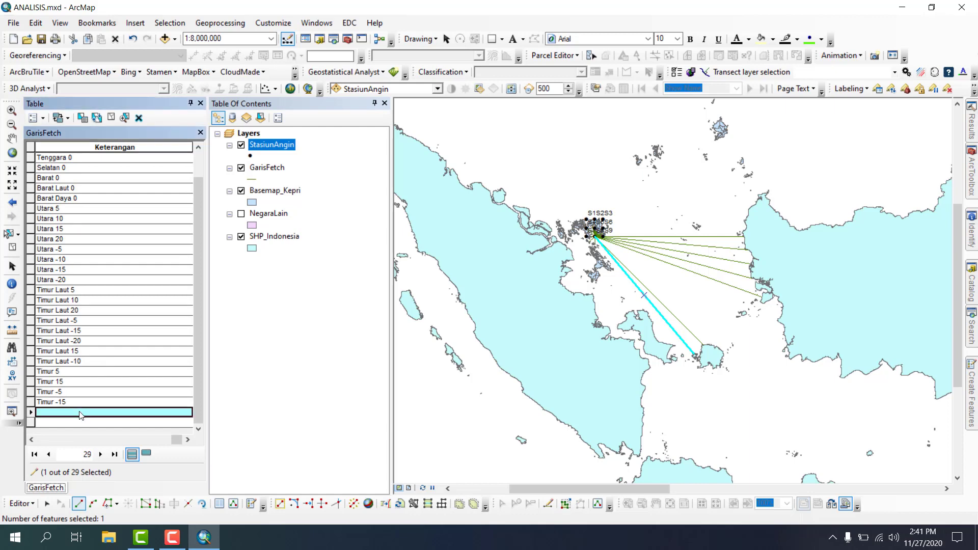
type("Tenggara 5")
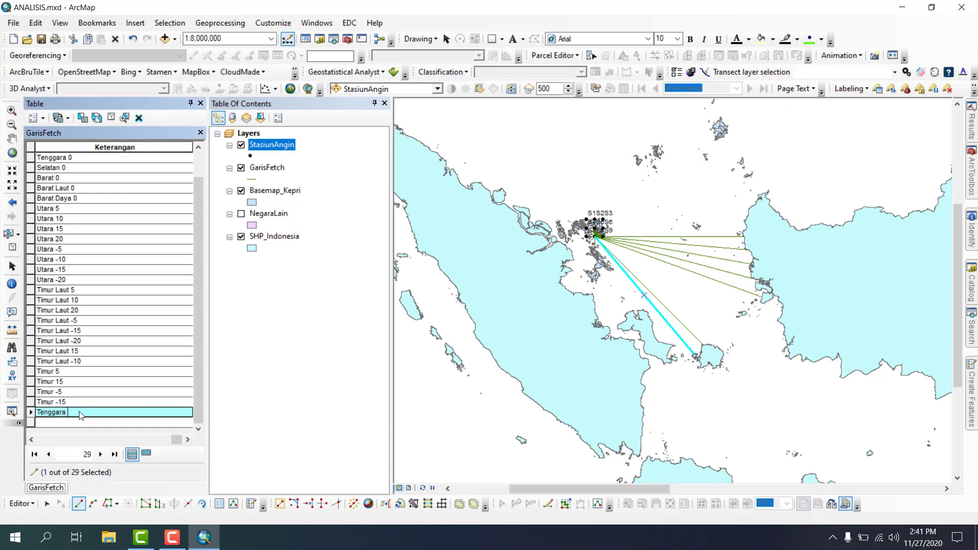
left_click(112, 117)
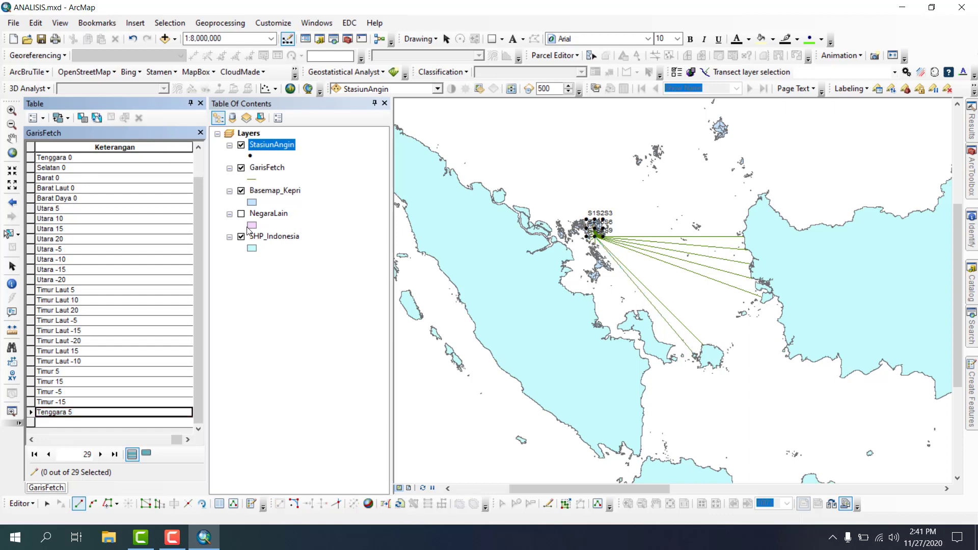
left_click(242, 237)
Step: Draw a GarisFetch line from station S8 at a direction of 305 degrees, ending on the SHP_Indonesia coastline to the southeast
right_click(261, 146)
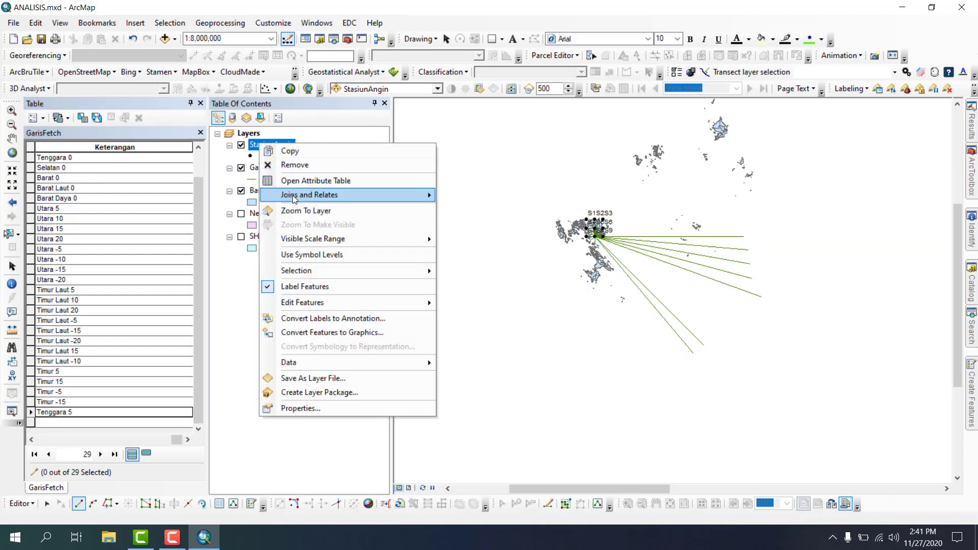
left_click(348, 228)
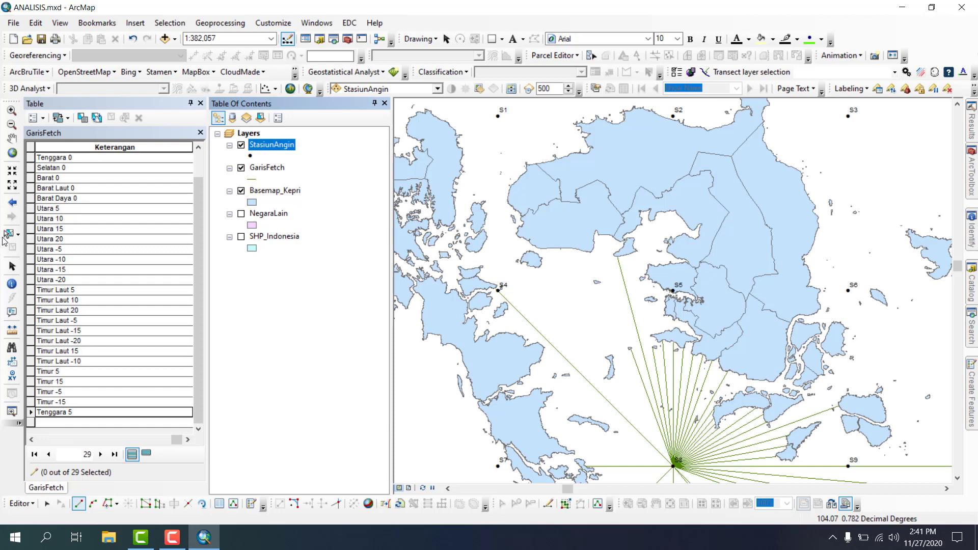
left_click(12, 137)
scroll(629, 307, "up", 5)
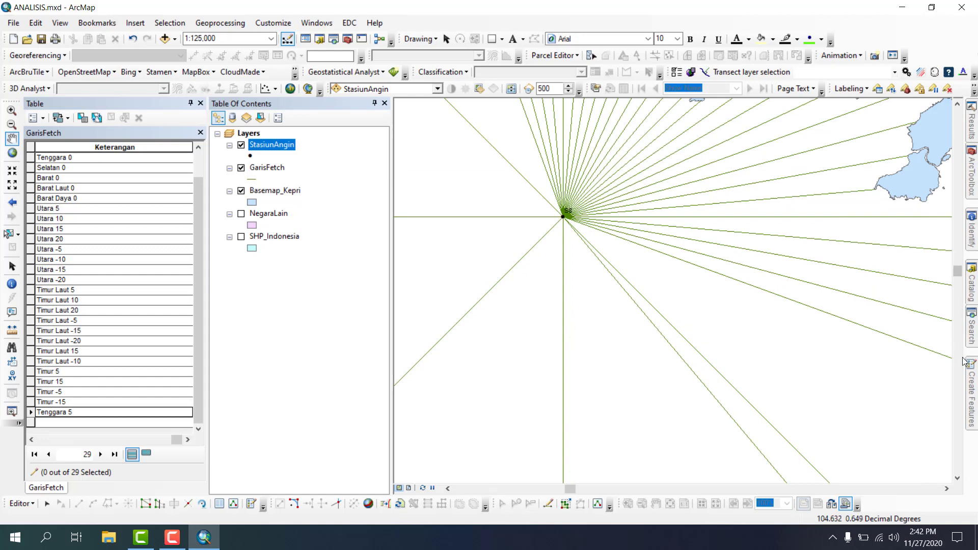
mouse_move(964, 362)
left_click(822, 145)
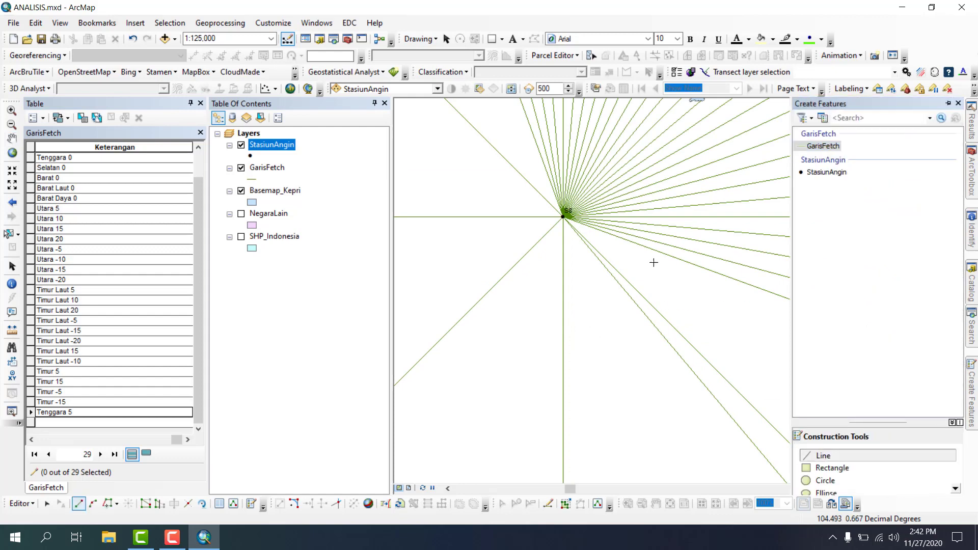
left_click(565, 217)
key("ctrl+a")
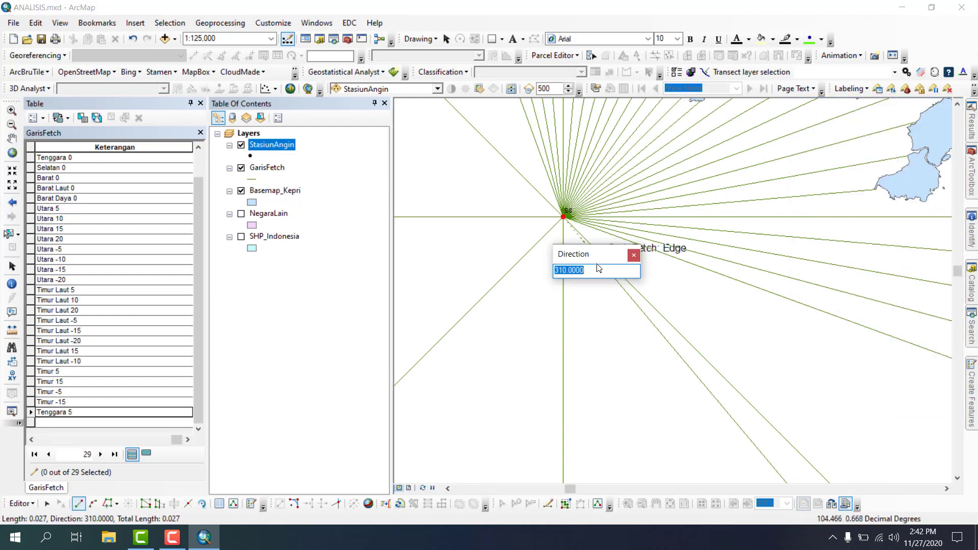
key("Return")
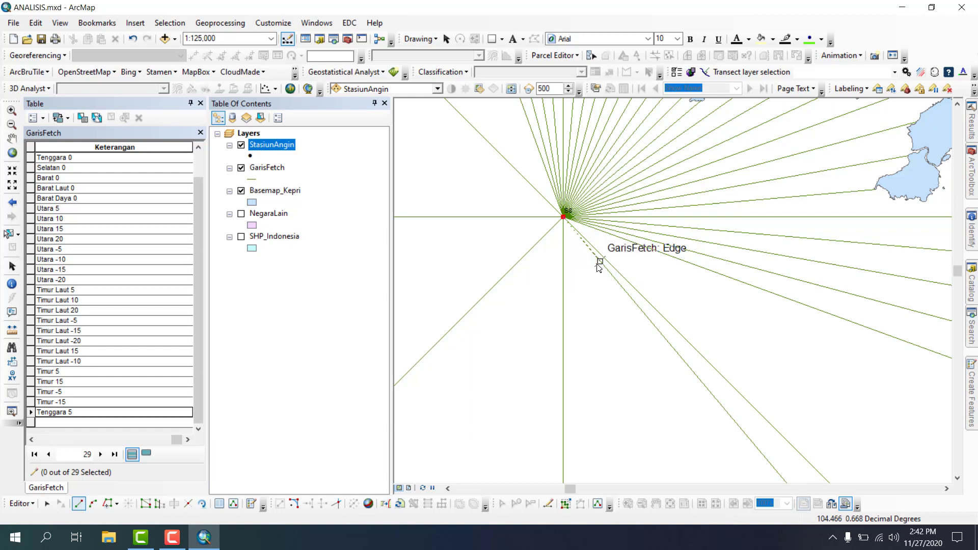
scroll(529, 216, "down", 5)
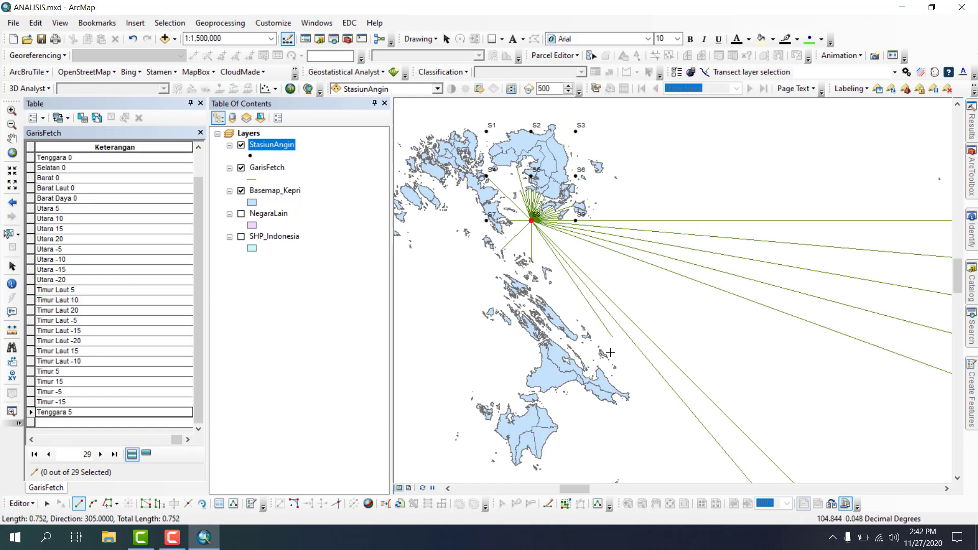
scroll(414, 179, "down", 3)
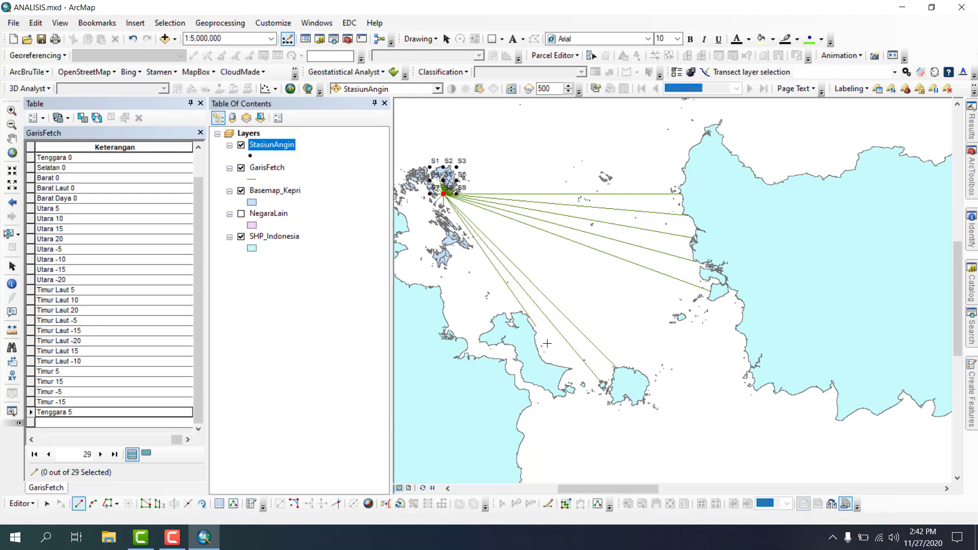
double_click(564, 366)
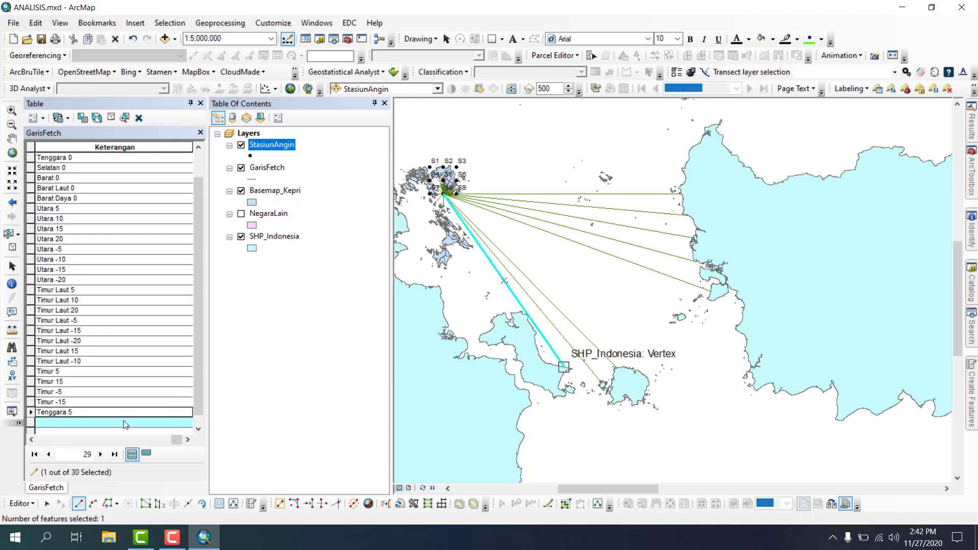
Step: Enter "Tenggara 10" as the new line's Keterangan and clear the selection
left_click(125, 423)
type("Tenggara 10")
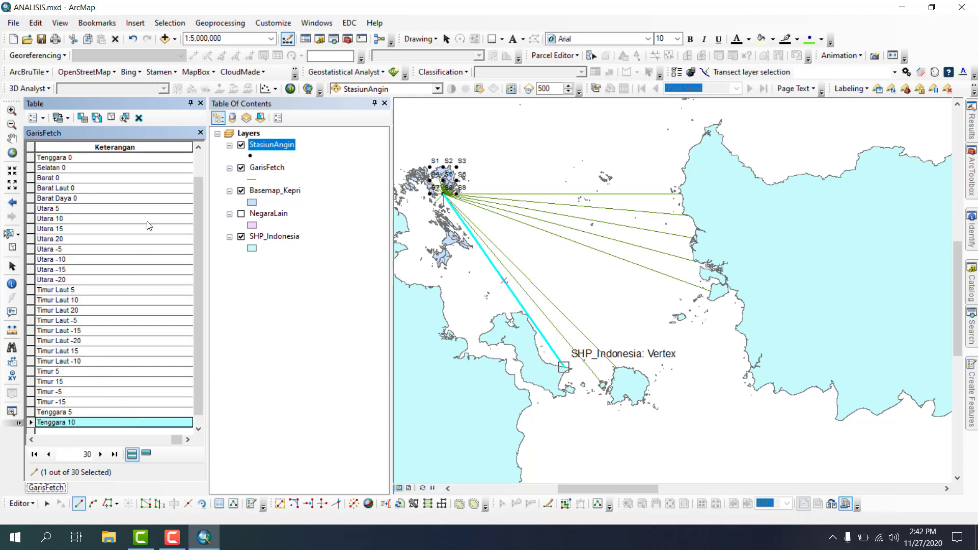
left_click(114, 117)
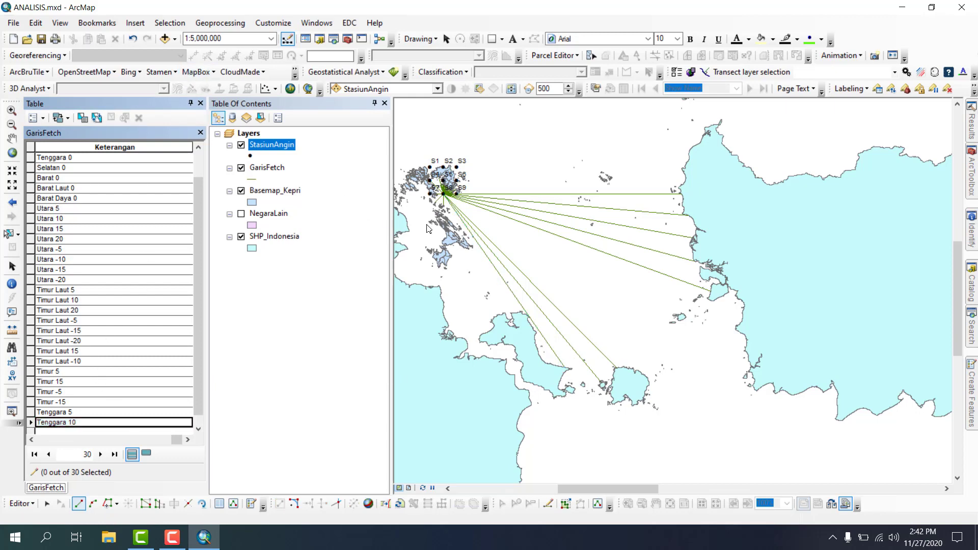
Step: Draw a GarisFetch line from station S8 at a direction of 300 degrees, ending at the Basemap_Kepri islet north of the southern island's eastern tip
scroll(440, 204, "up", 5)
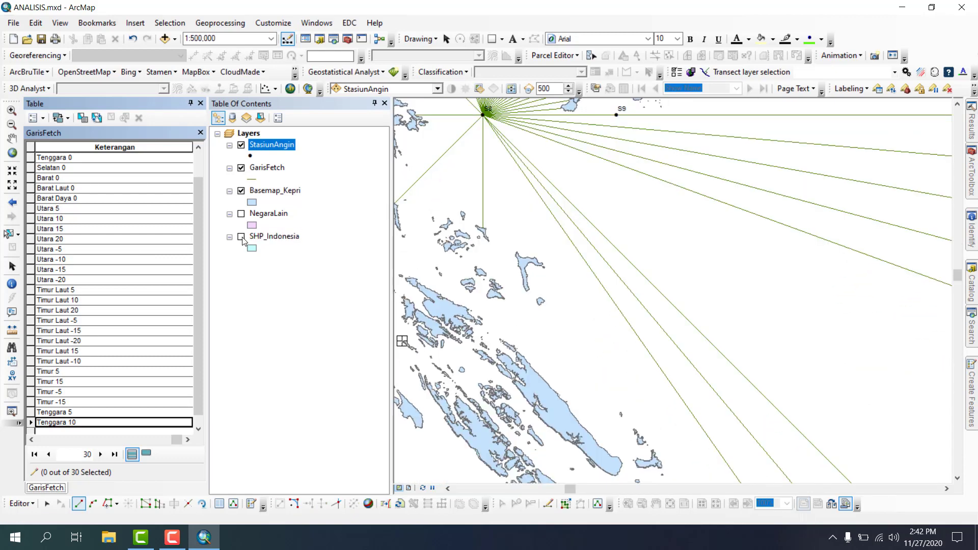
left_click(483, 117)
key("ctrl+a")
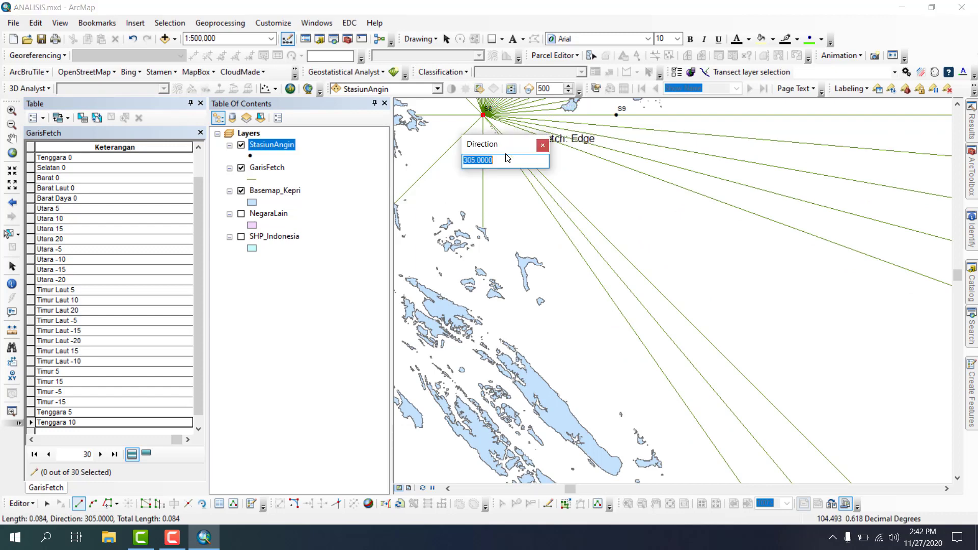
type("300")
key("Return")
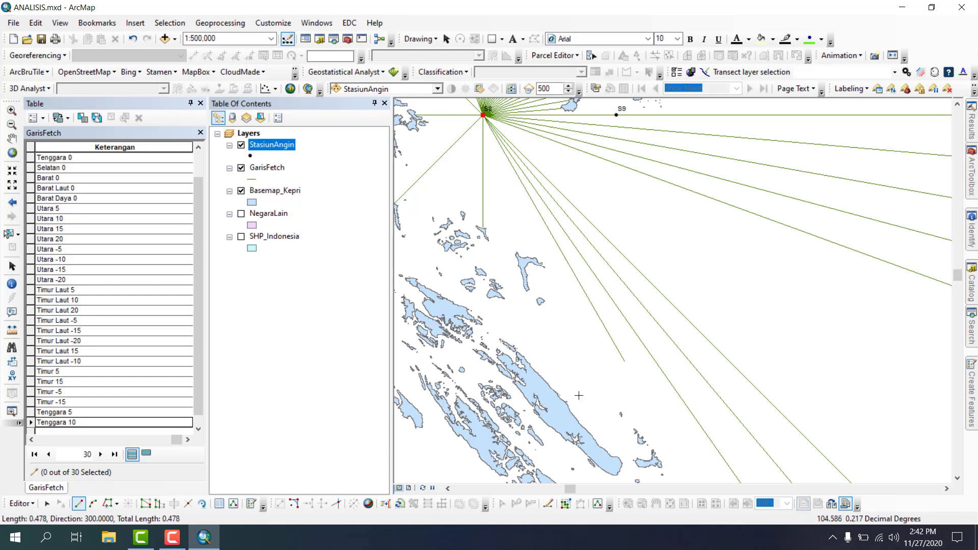
scroll(549, 276, "up", 3)
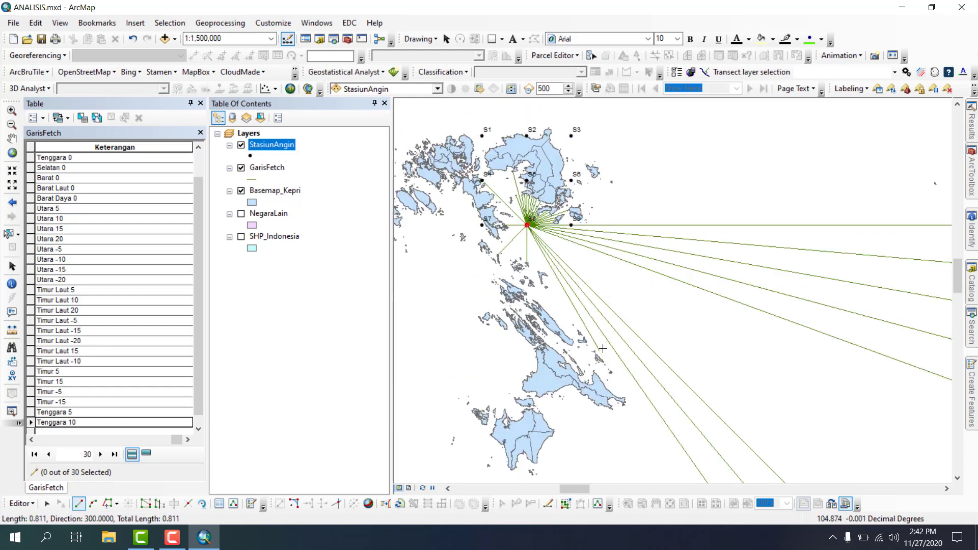
double_click(611, 372)
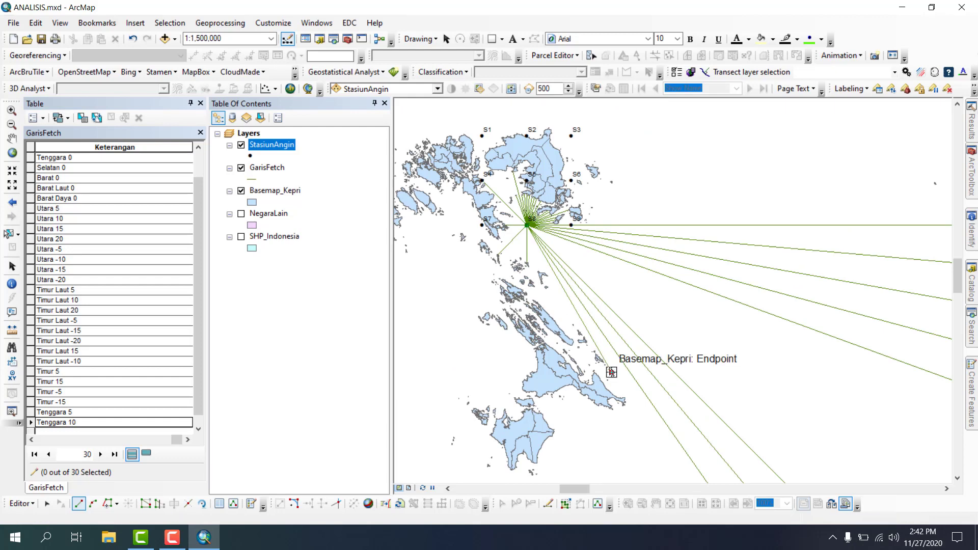
Step: Enter "Tenggara 15" as the Keterangan of the newly drawn 300-degree line
scroll(145, 357, "down", 1)
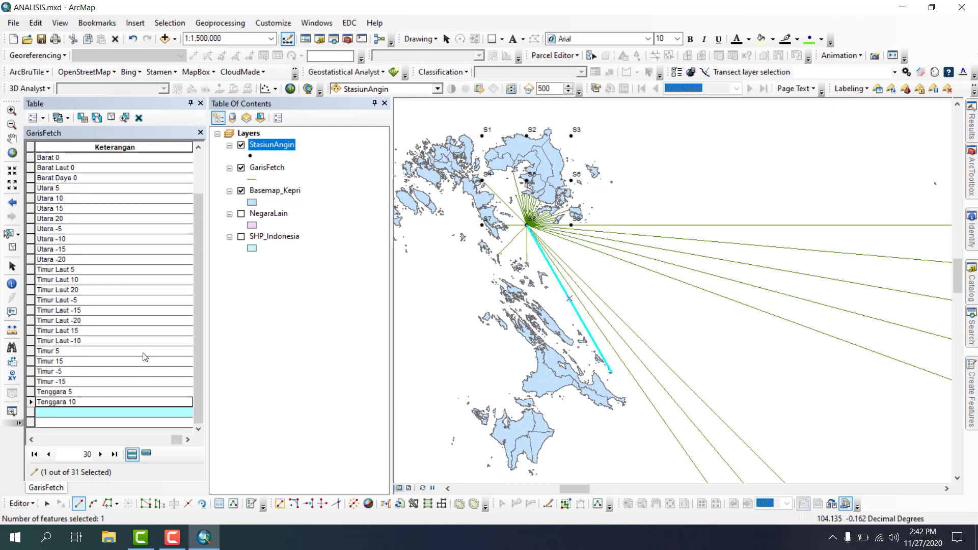
left_click(115, 412)
type("Teng")
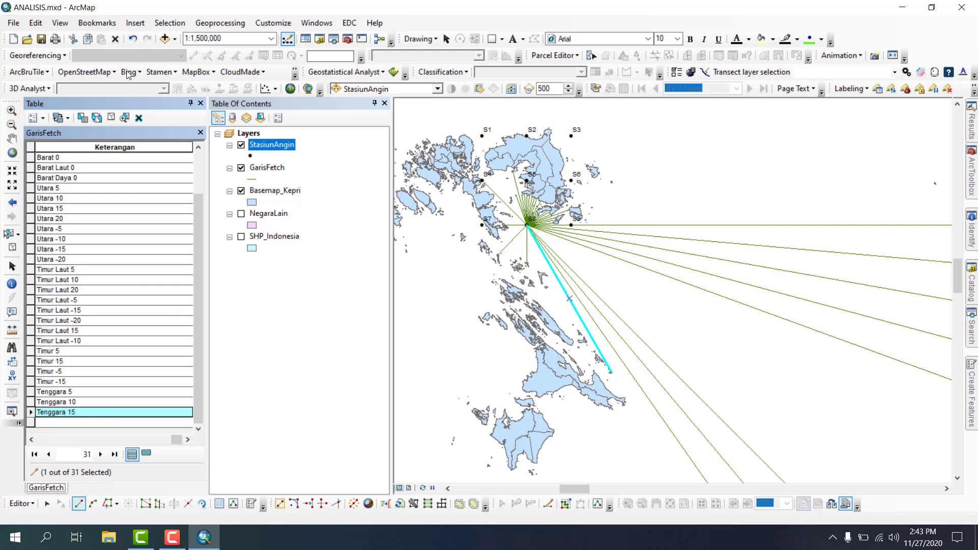
Step: Complete the Keterangan entry "Tenggara 15" and clear the selected line
type("gara 15")
left_click(111, 117)
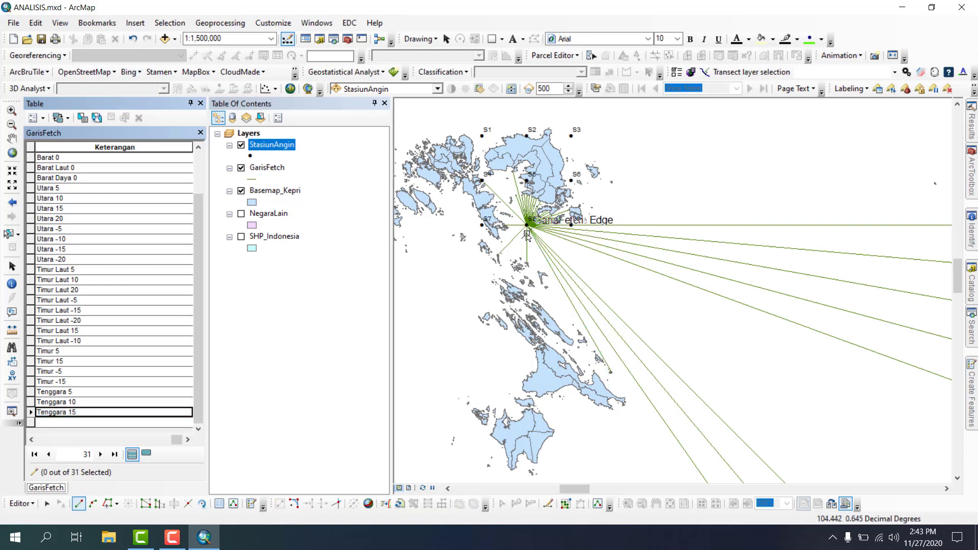
Step: Draw a GarisFetch line from station S8 at a direction of 295 degrees, ending at the Basemap_Kepri islet to the south-southeast
scroll(529, 227, "up", 10)
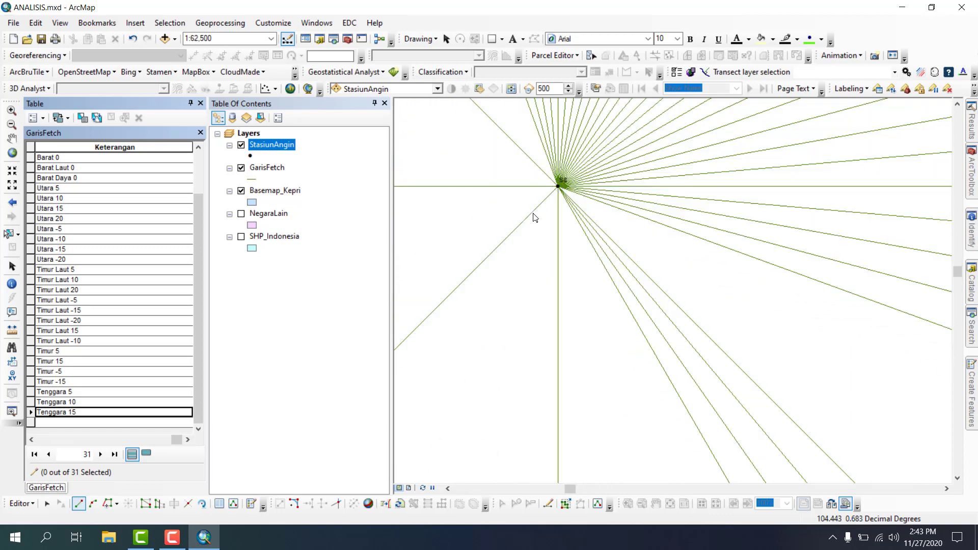
left_click(558, 187)
key("ctrl+a")
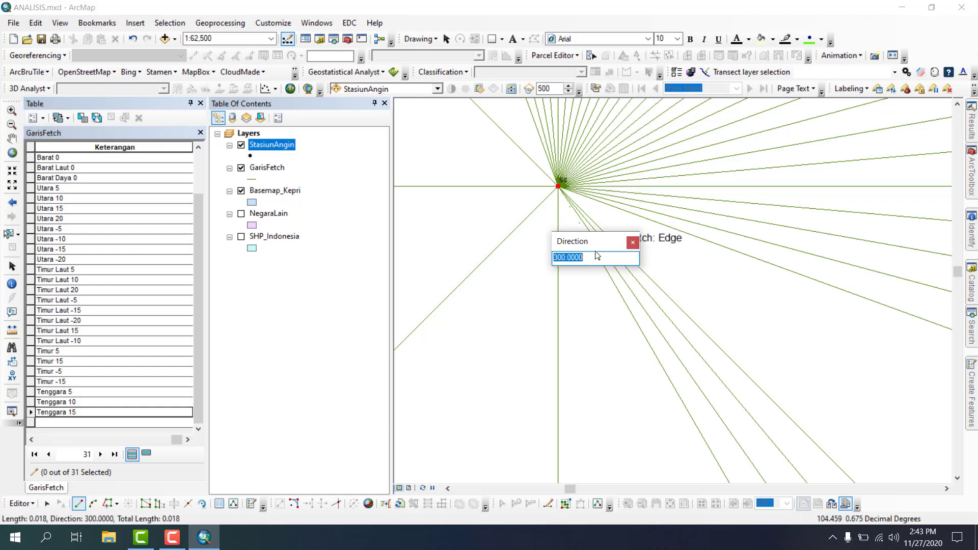
type("295")
key("Return")
scroll(525, 187, "up", 5)
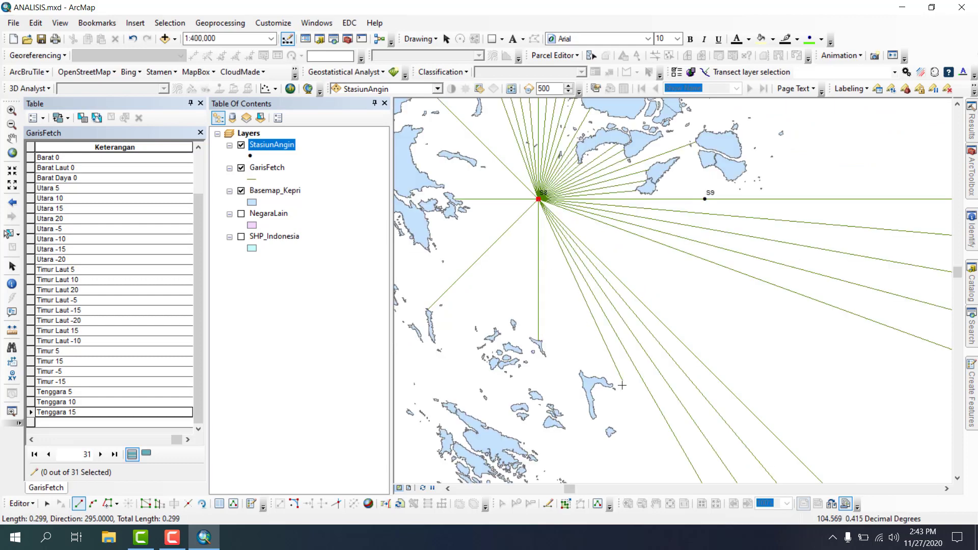
scroll(490, 209, "up", 4)
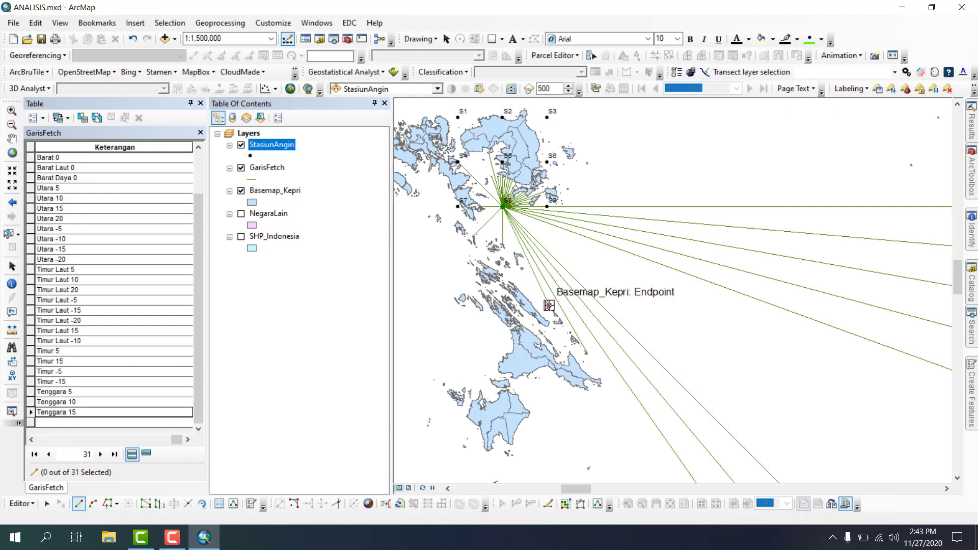
double_click(549, 305)
Step: Enter "Tenggara 20" as the new 295-degree line's Keterangan and clear the selection
left_click(57, 424)
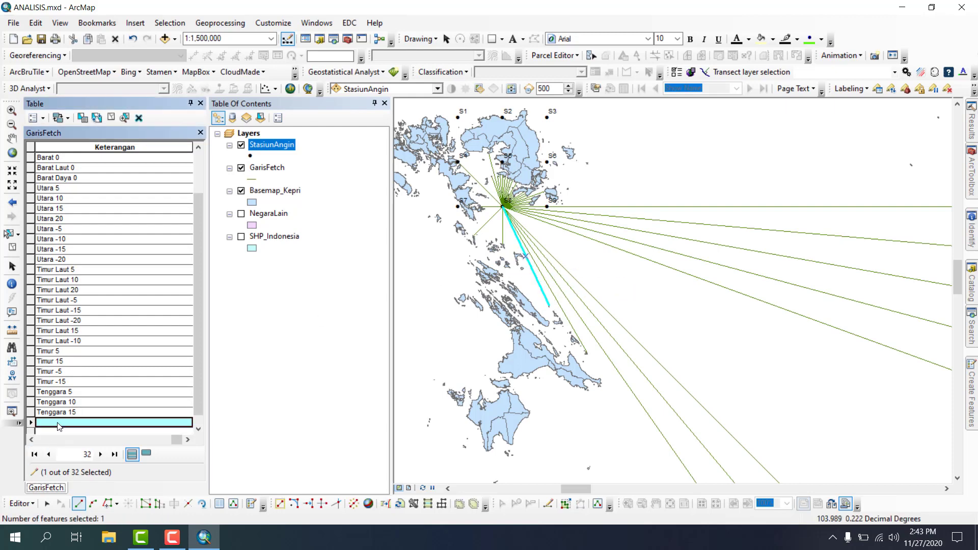
type("Tenggara 20")
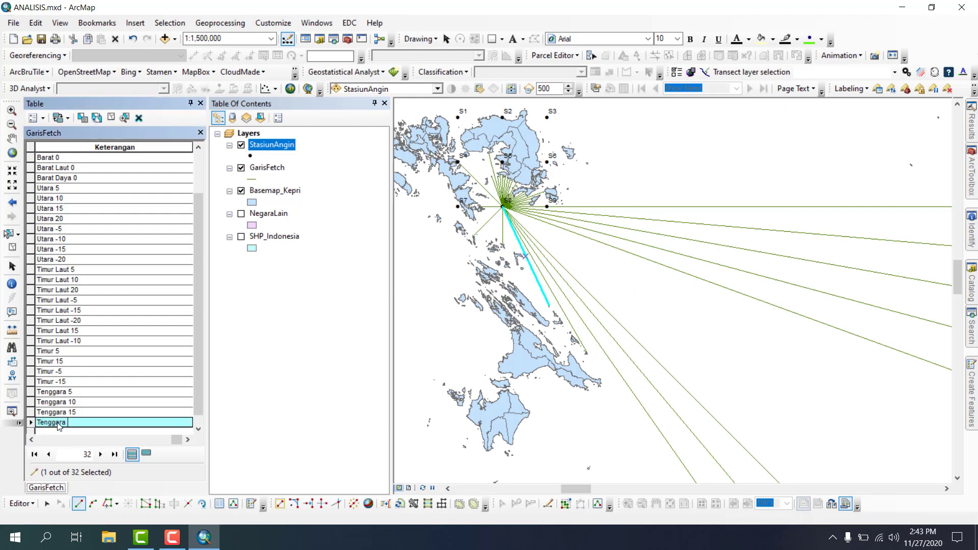
left_click(112, 118)
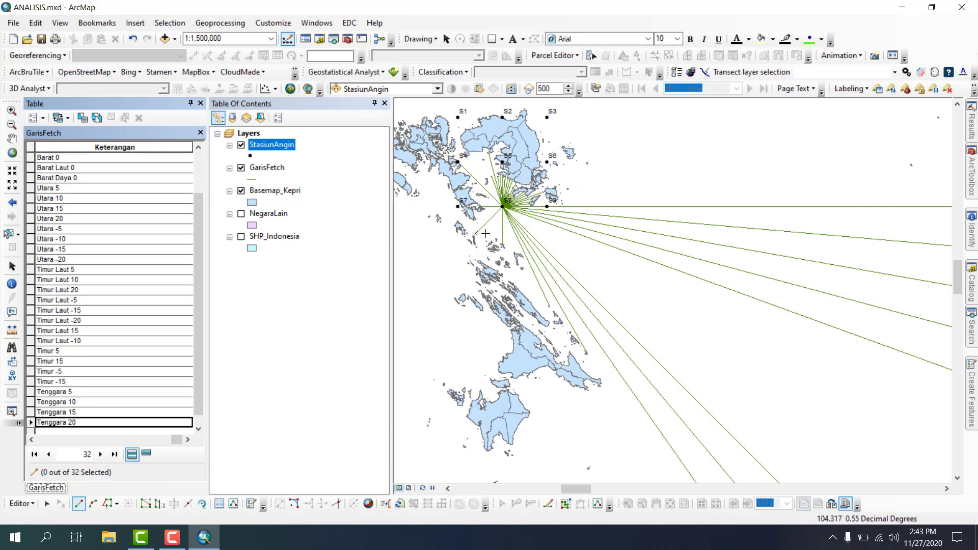
Step: Start a GarisFetch line at station S8 and constrain its direction to 320 degrees
scroll(492, 205, "up", 3)
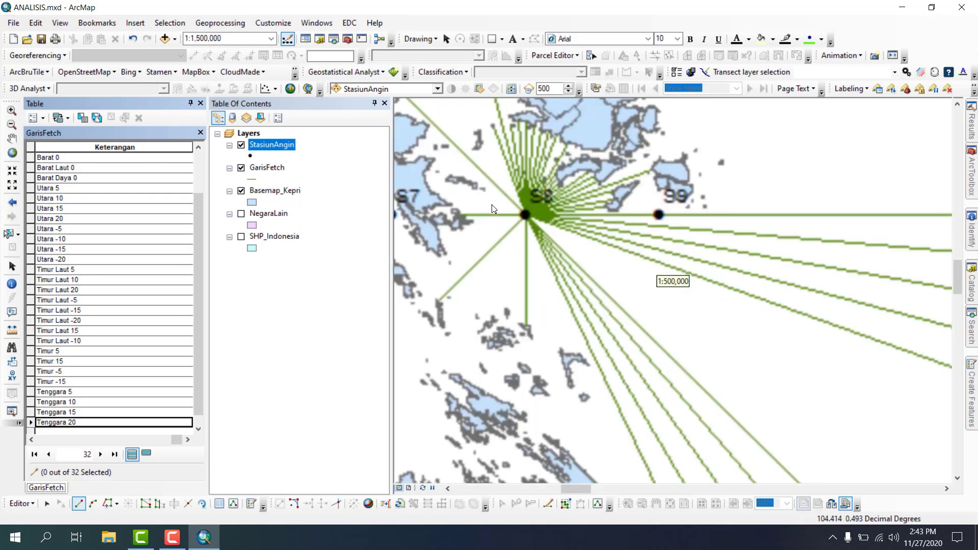
scroll(492, 209, "up", 5)
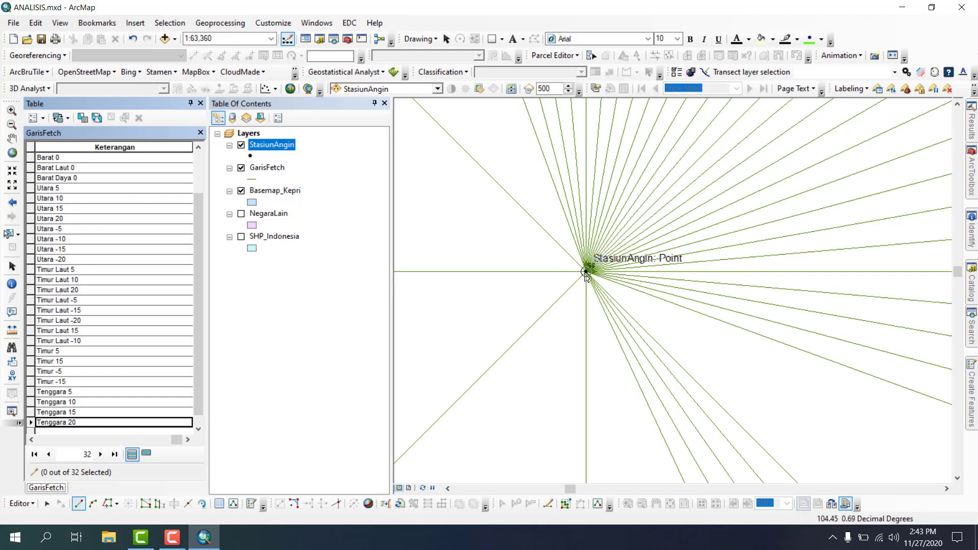
left_click(588, 276)
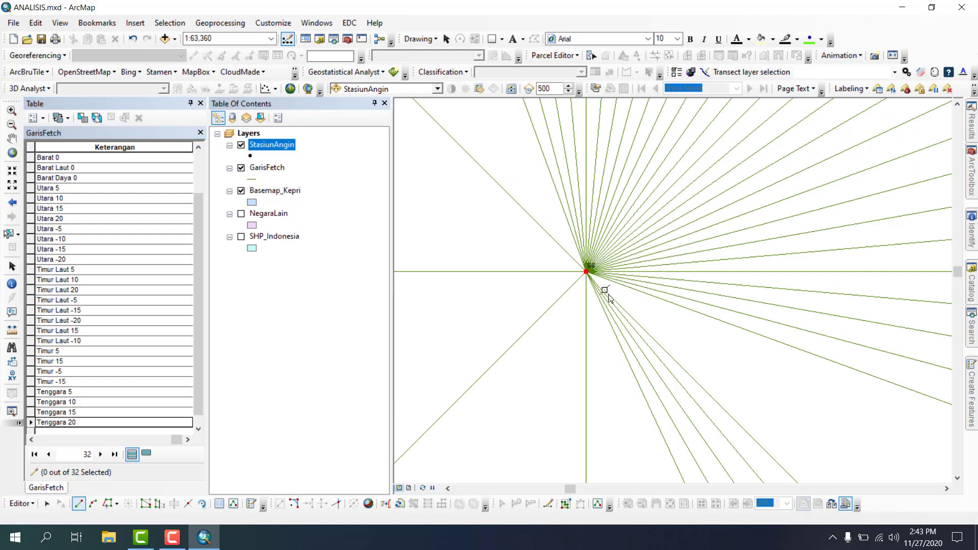
key("ctrl+a")
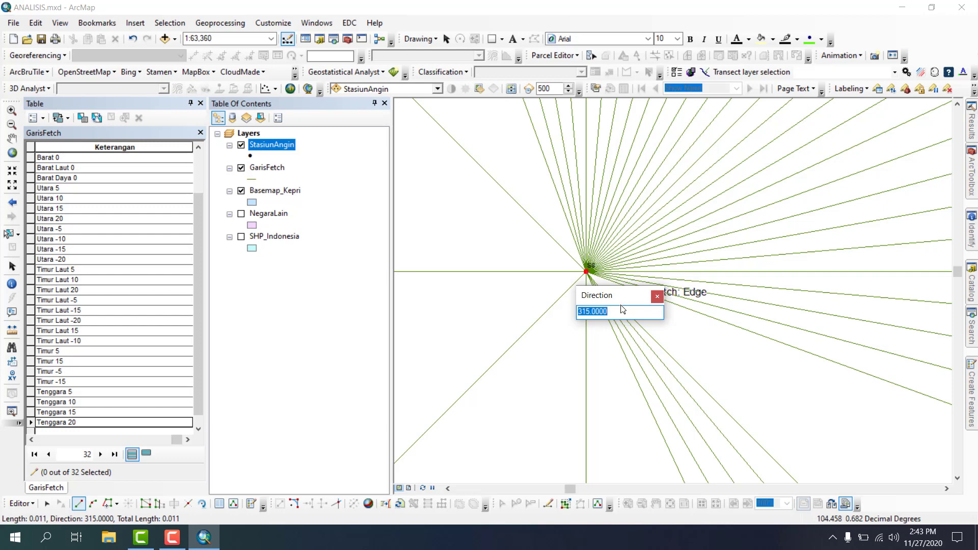
type("315")
key("Return")
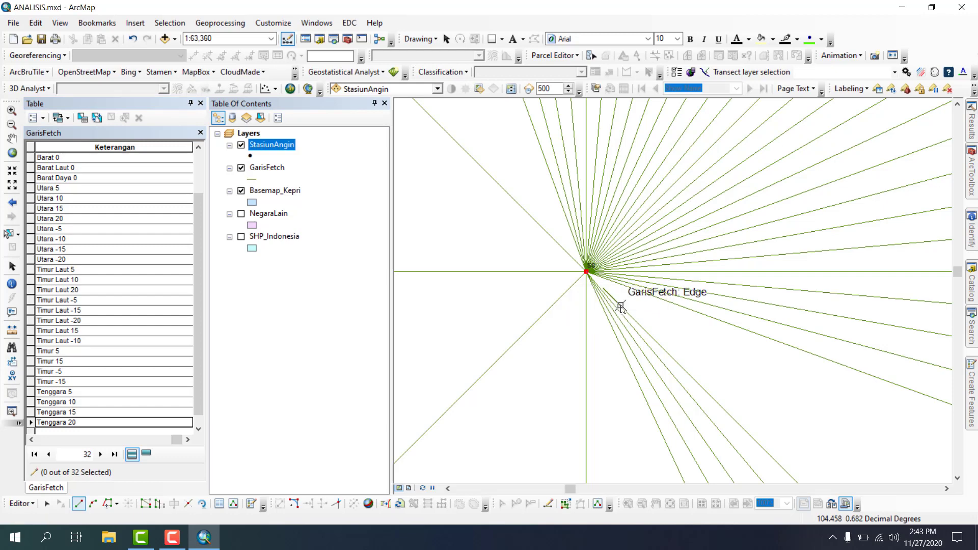
Step: Show the SHP_Indonesia layer and finish the 320-degree line on the coast of the small island northeast of Java
scroll(629, 300, "down", 5)
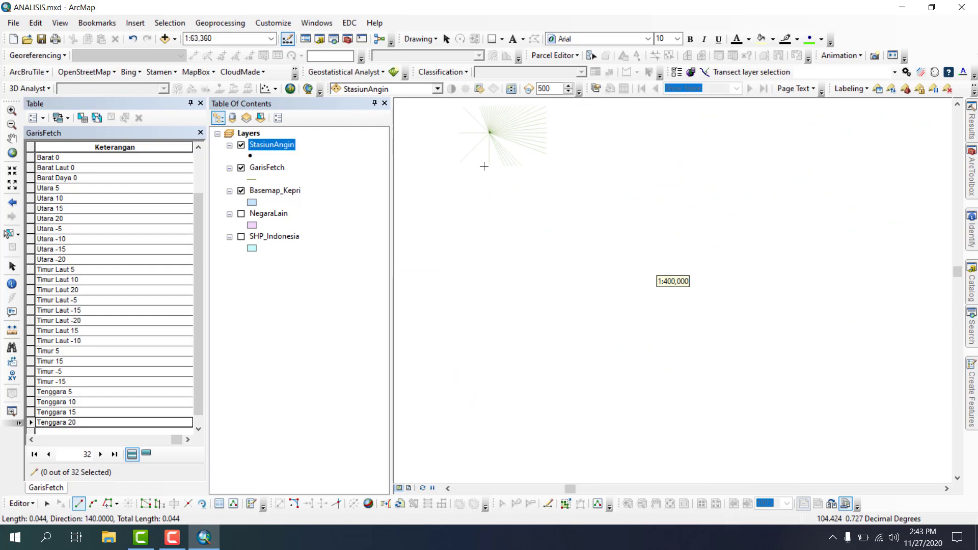
scroll(507, 175, "down", 5)
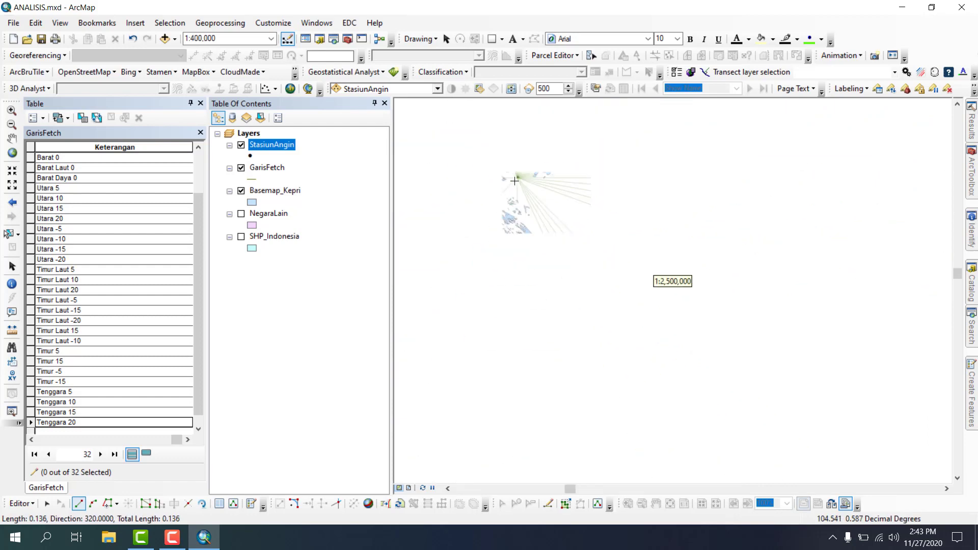
scroll(524, 206, "down", 7)
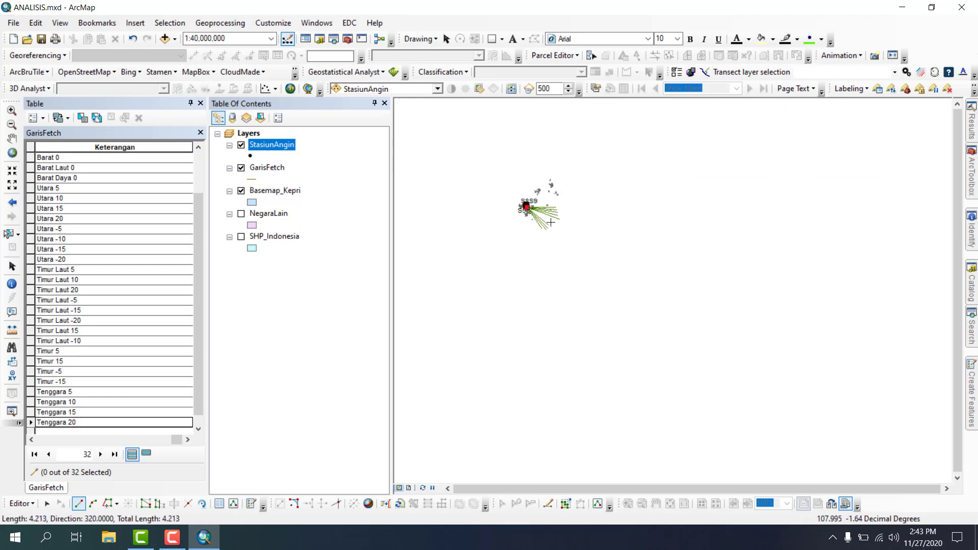
scroll(550, 221, "up", 3)
scroll(550, 222, "up", 1)
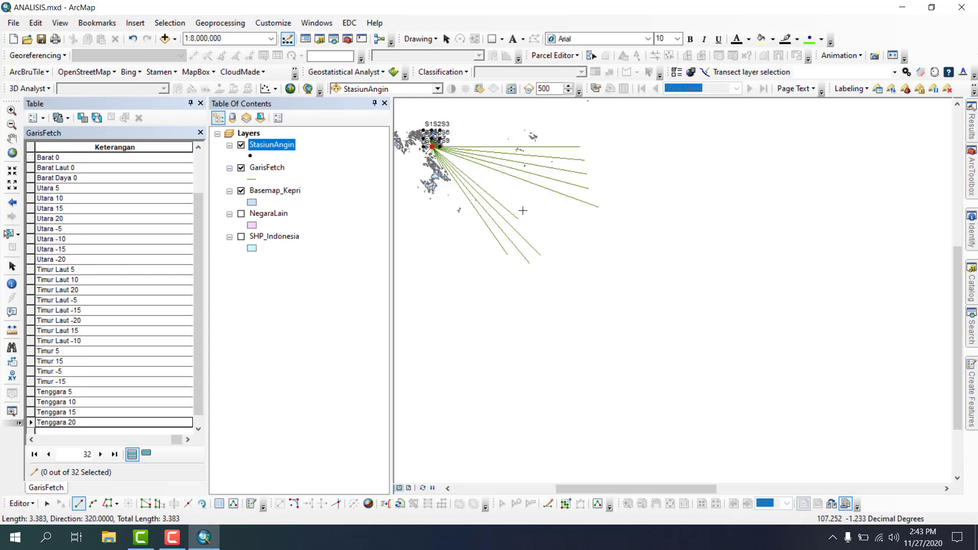
left_click(241, 236)
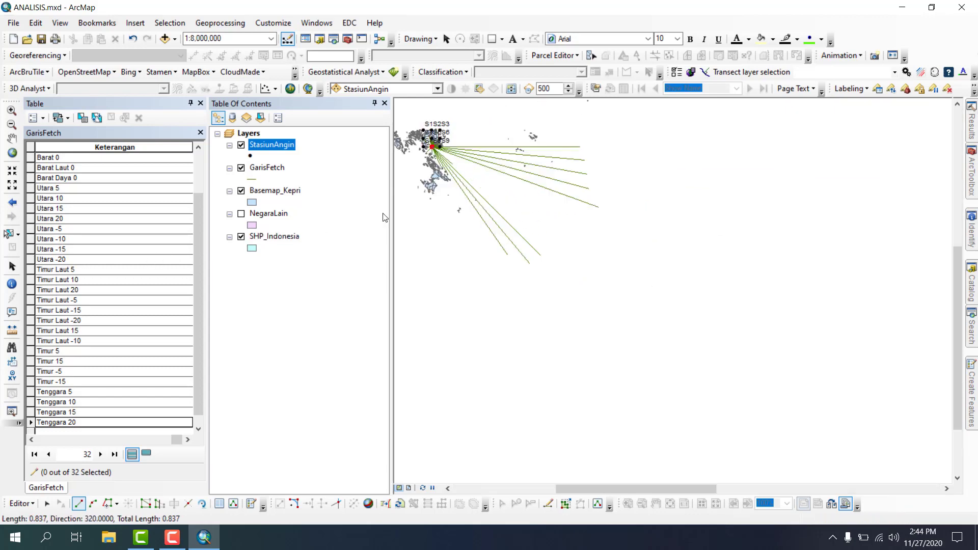
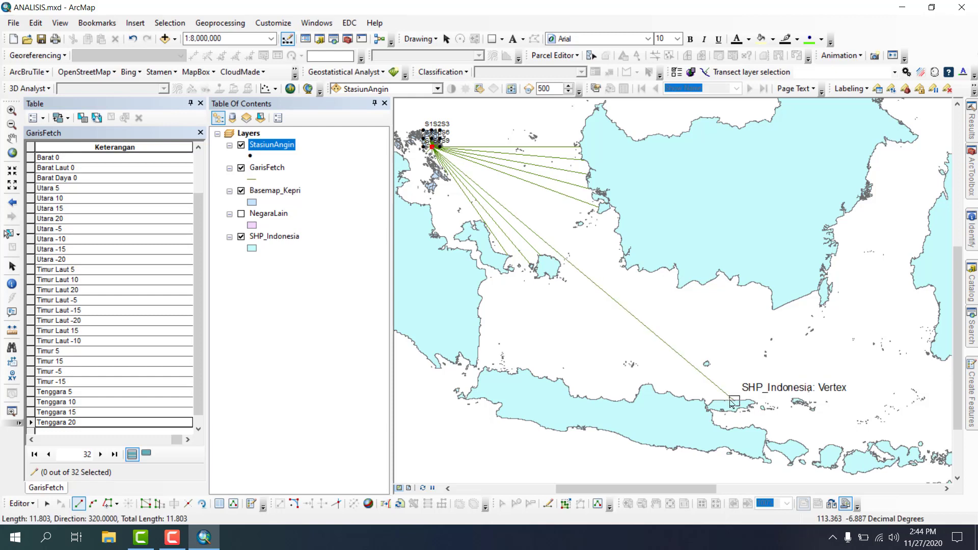
left_click(733, 402)
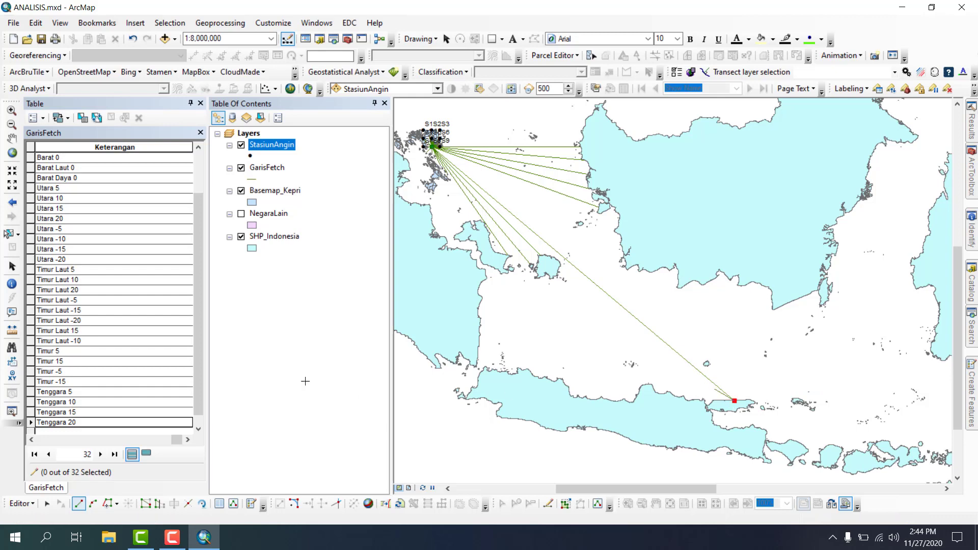
key("F2")
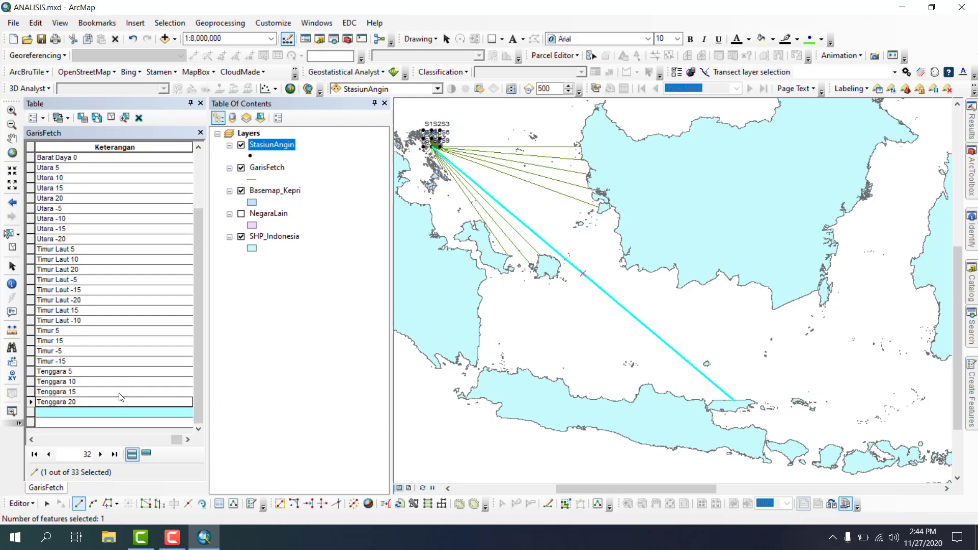
Step: Enter "Tenggara -5" as the new 320-degree line's Keterangan and clear the selection
scroll(148, 402, "down", 1)
left_click(108, 414)
type("Tenggara -5")
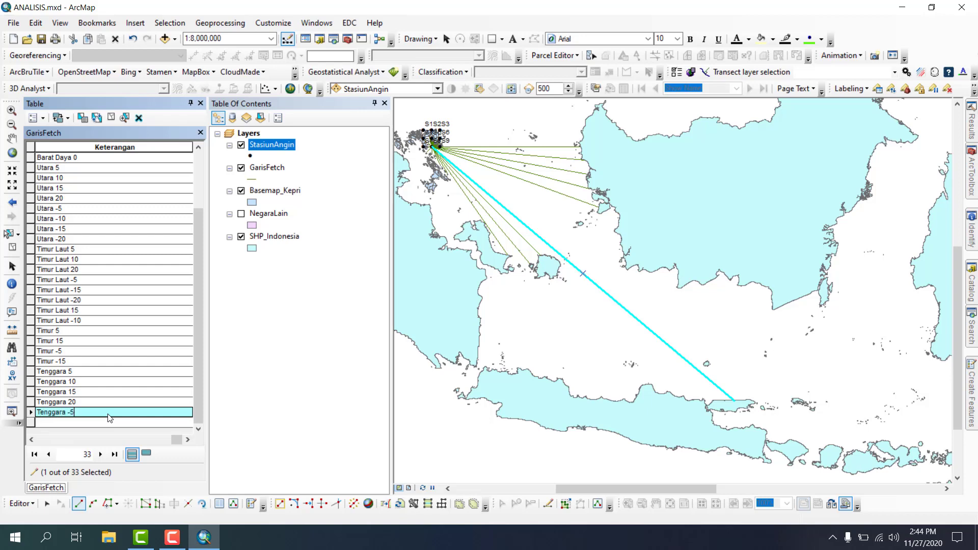
left_click(112, 119)
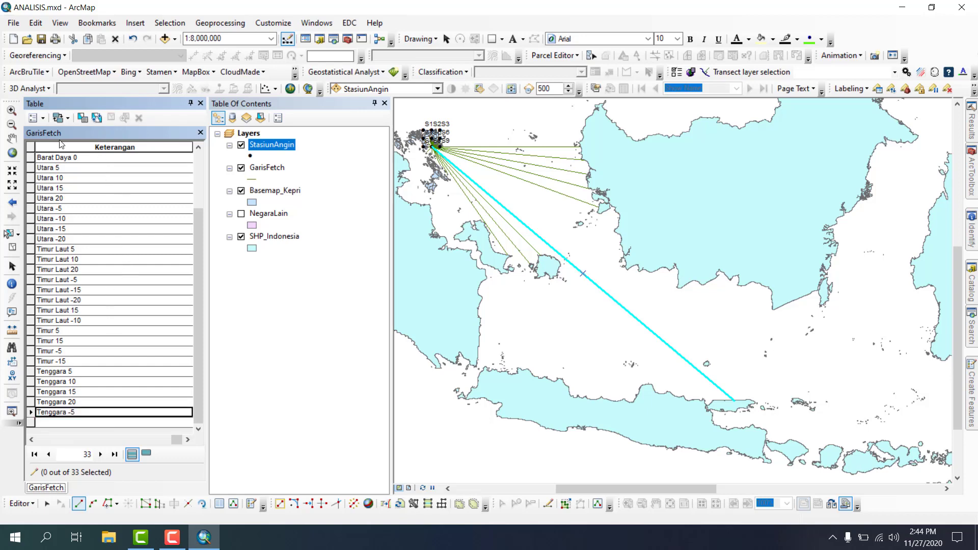
Step: Hide the SHP_Indonesia layer and zoom the map to the StasiunAngin layer
left_click(241, 236)
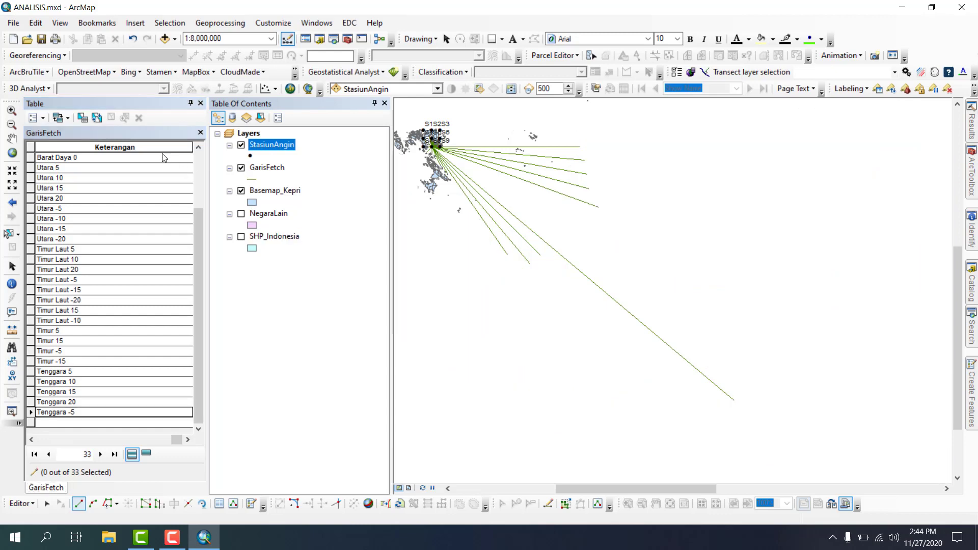
right_click(253, 144)
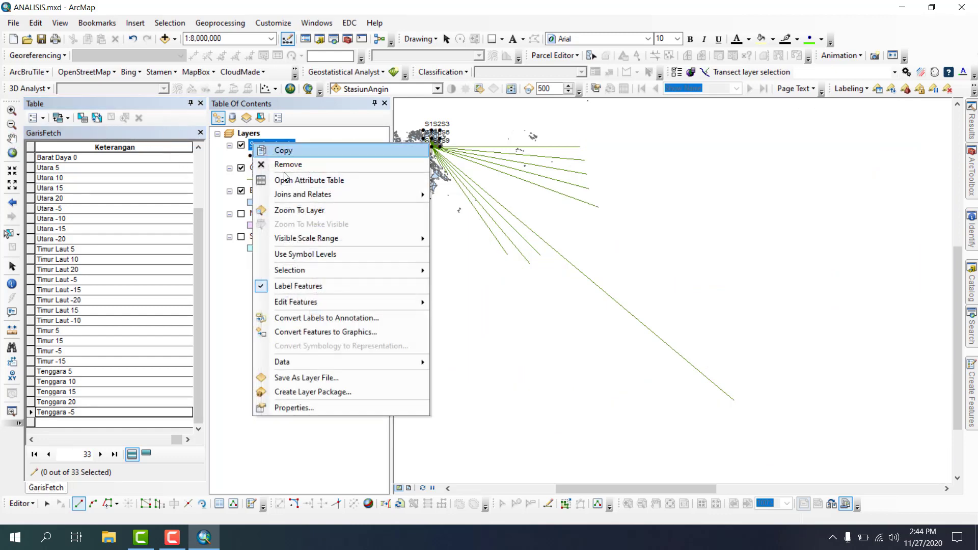
left_click(278, 209)
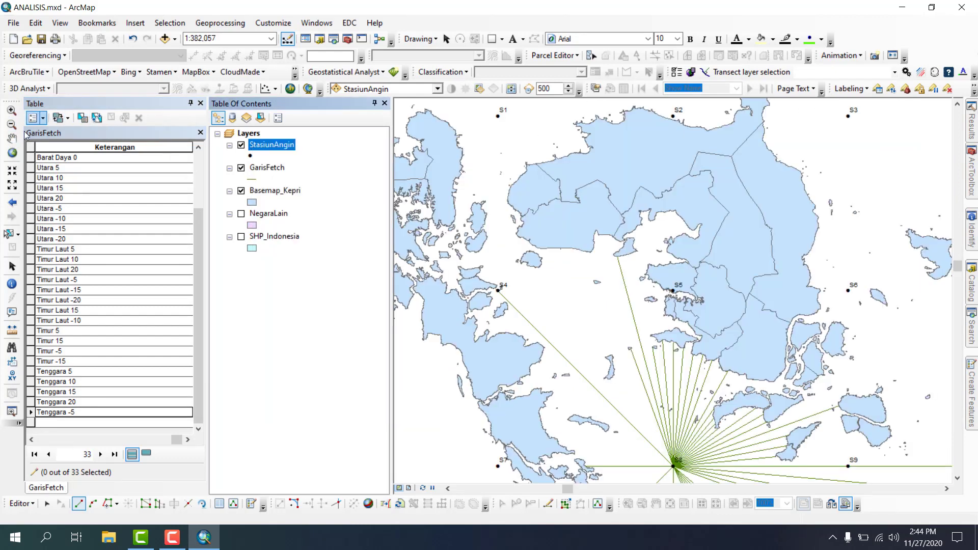
left_click(616, 431)
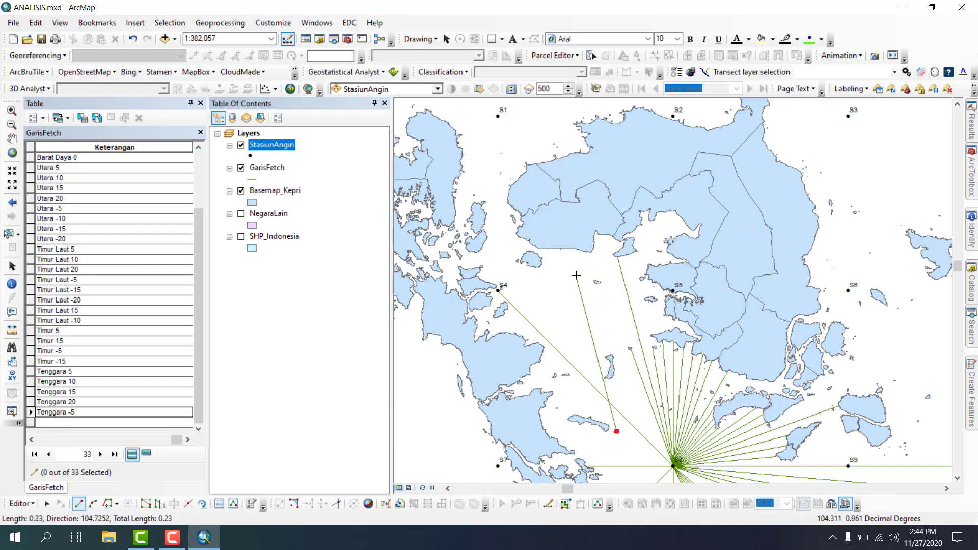
key("ctrl+z")
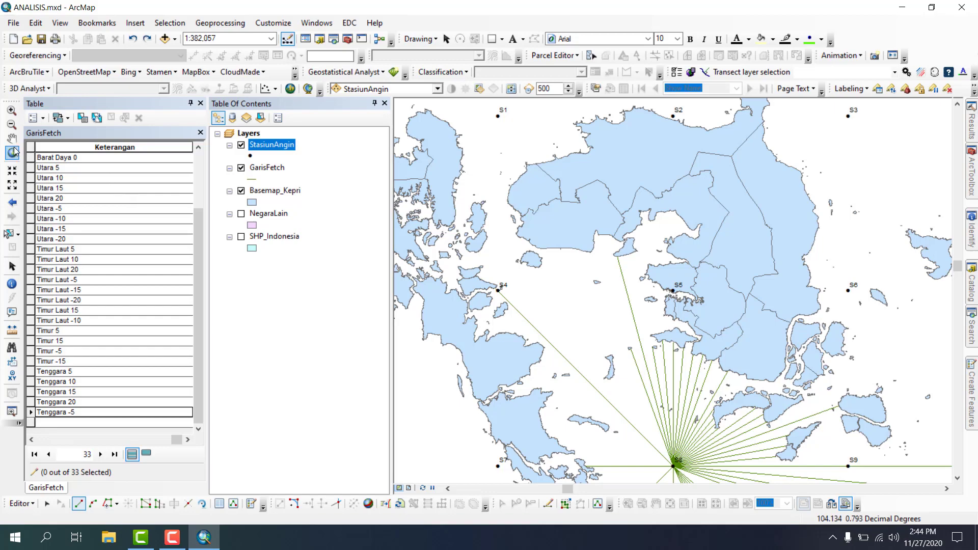
Step: Start a new GarisFetch line at station S8 and constrain its direction to 325 degrees
left_click(13, 142)
left_click_drag(694, 467, 620, 247)
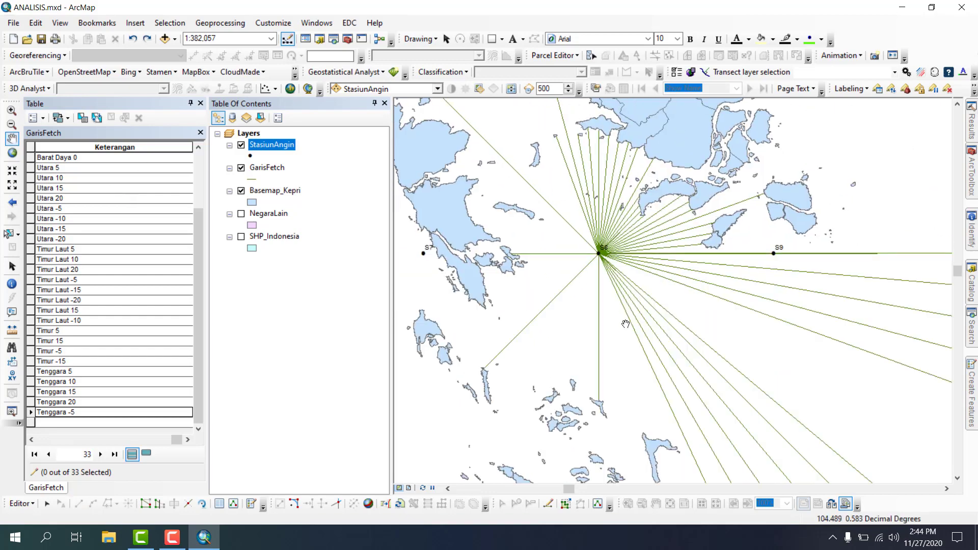
scroll(620, 248, "up", 4)
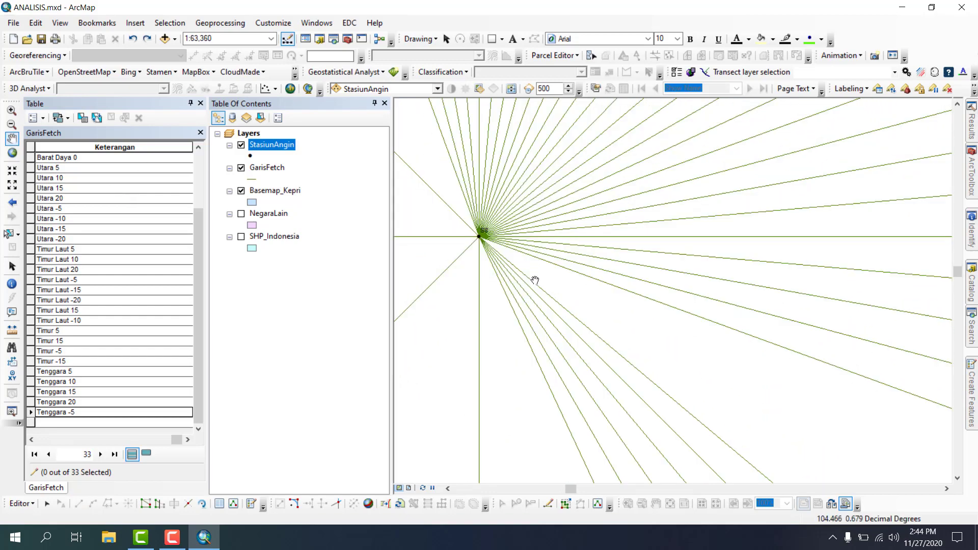
left_click(251, 504)
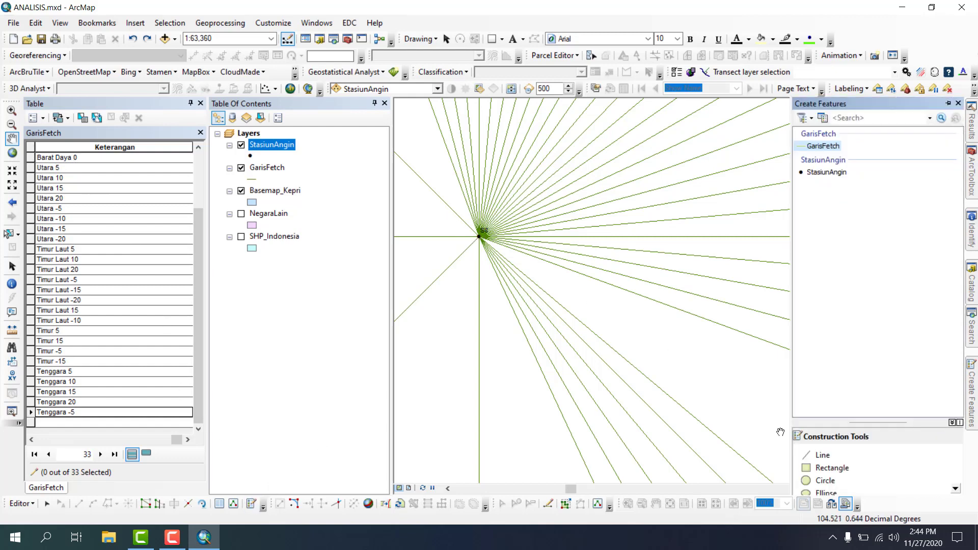
left_click(479, 236)
key("ctrl+a")
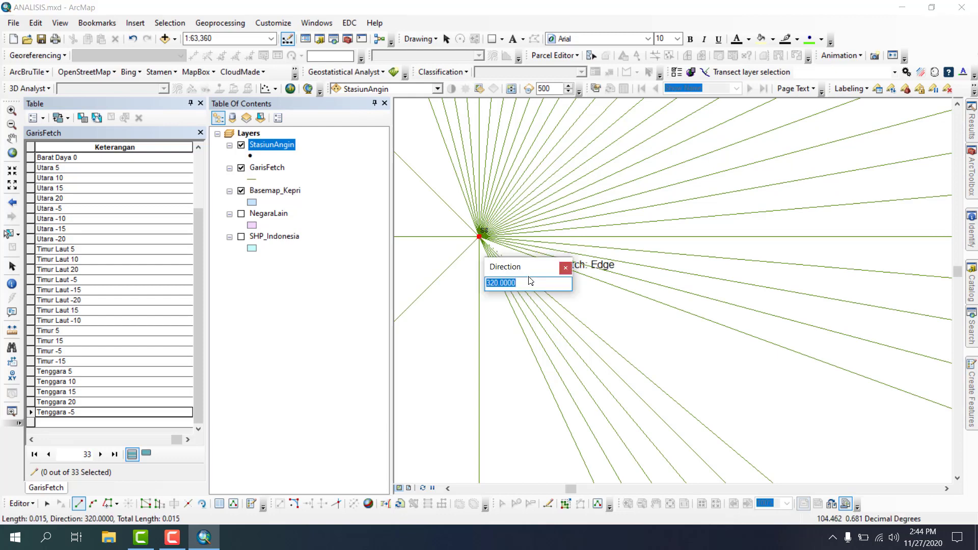
type("325")
key("Return")
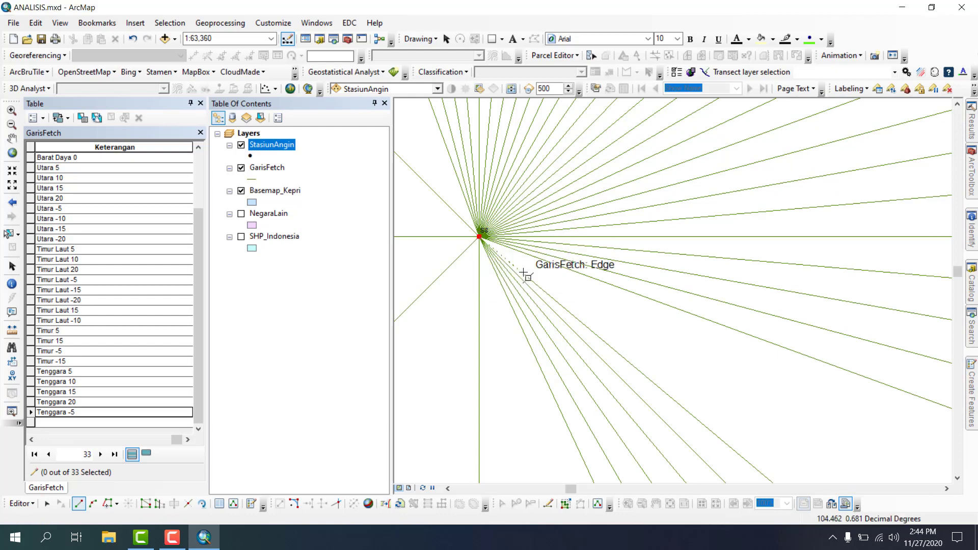
Step: Show the SHP_Indonesia layer and finish the 325-degree line at the small island east of the 320-degree line's endpoint
scroll(518, 209, "down", 5)
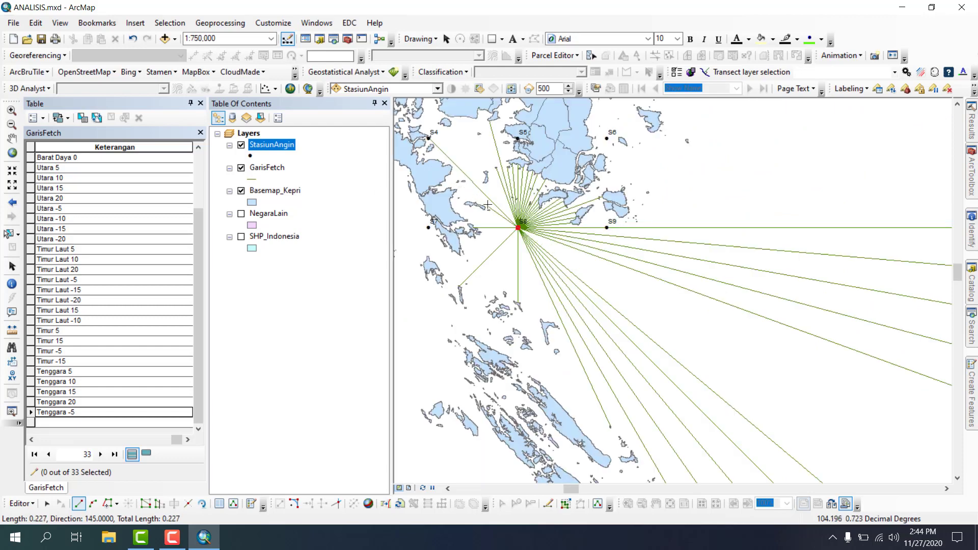
scroll(479, 209, "down", 2)
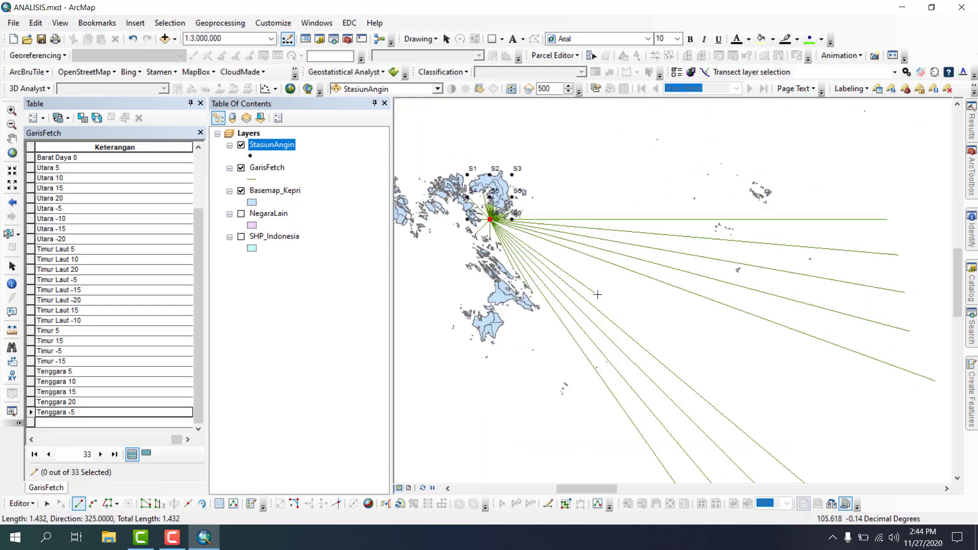
scroll(574, 254, "down", 3)
scroll(489, 210, "down", 2)
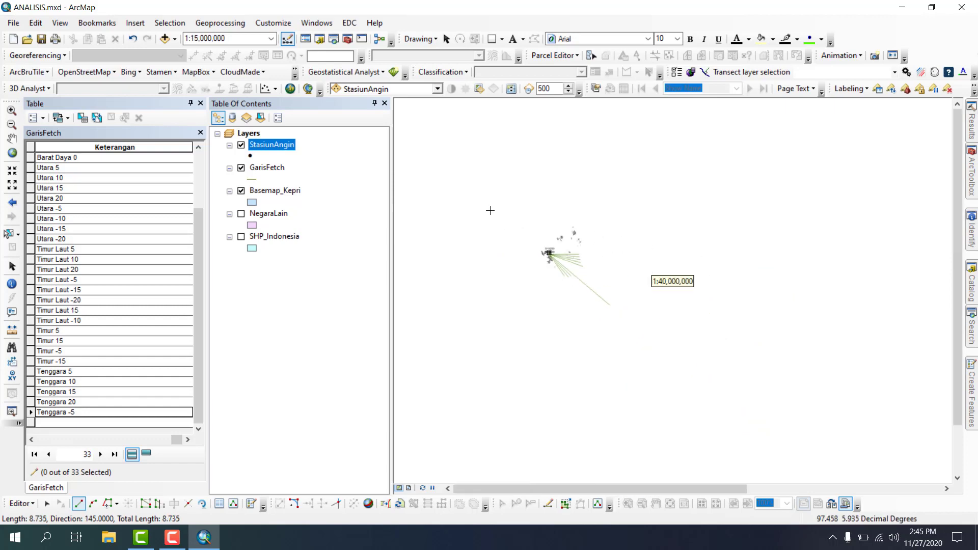
scroll(583, 258, "up", 2)
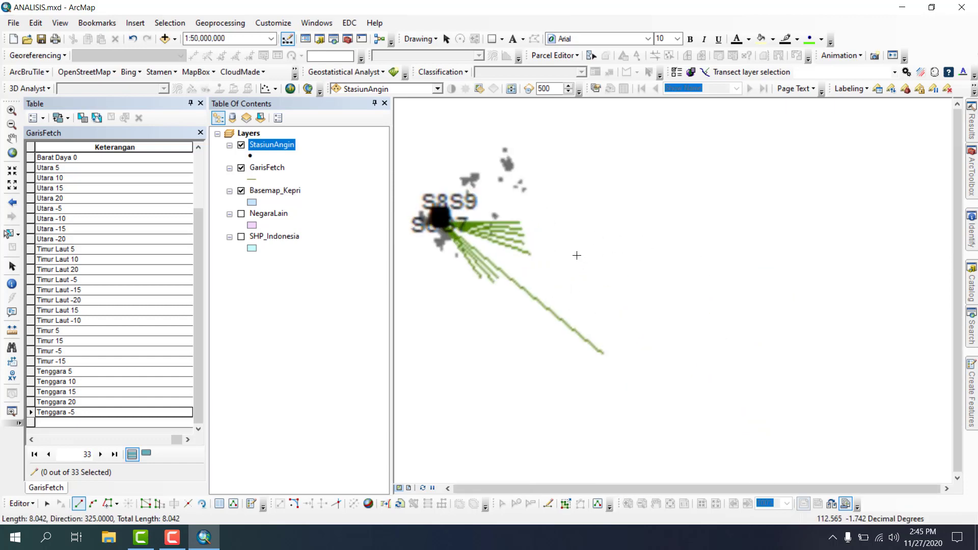
scroll(479, 266, "up", 1)
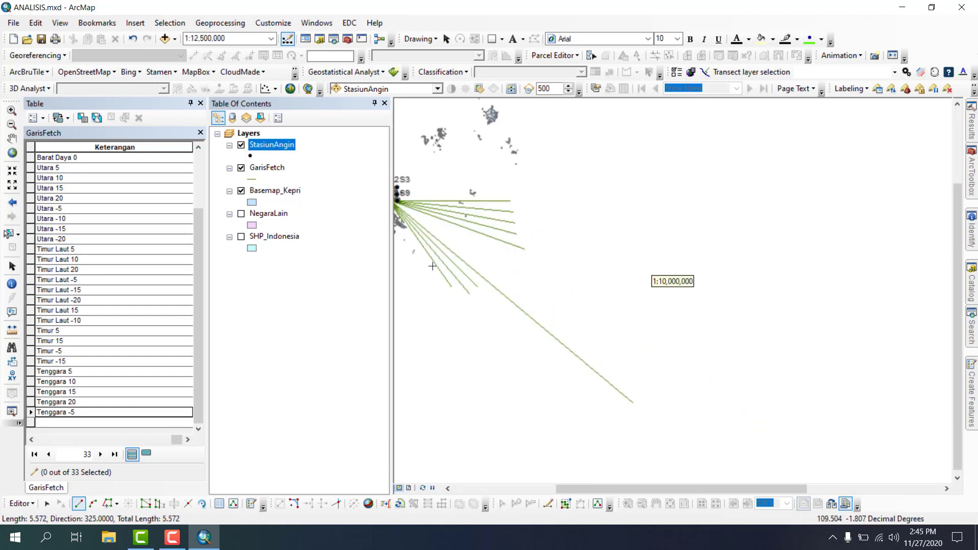
left_click(241, 238)
left_click(241, 237)
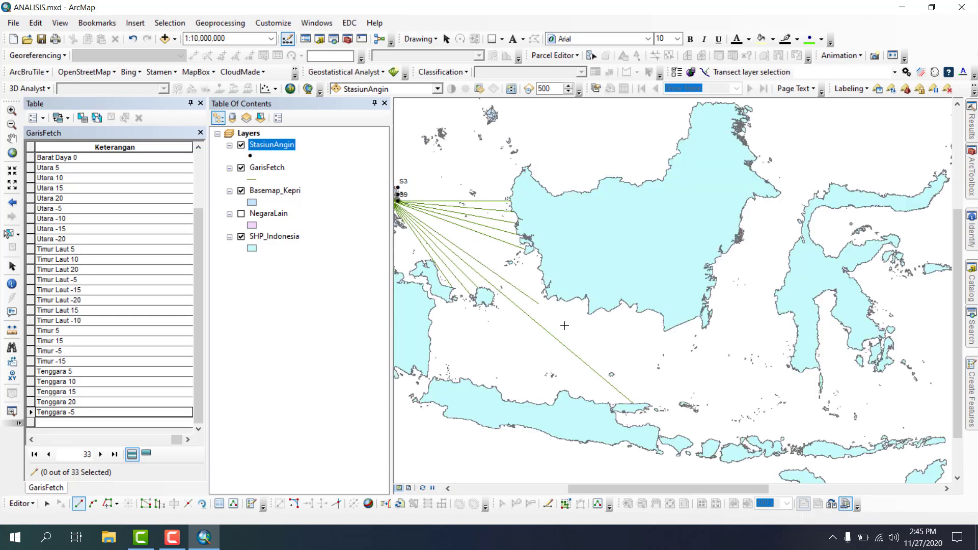
double_click(680, 404)
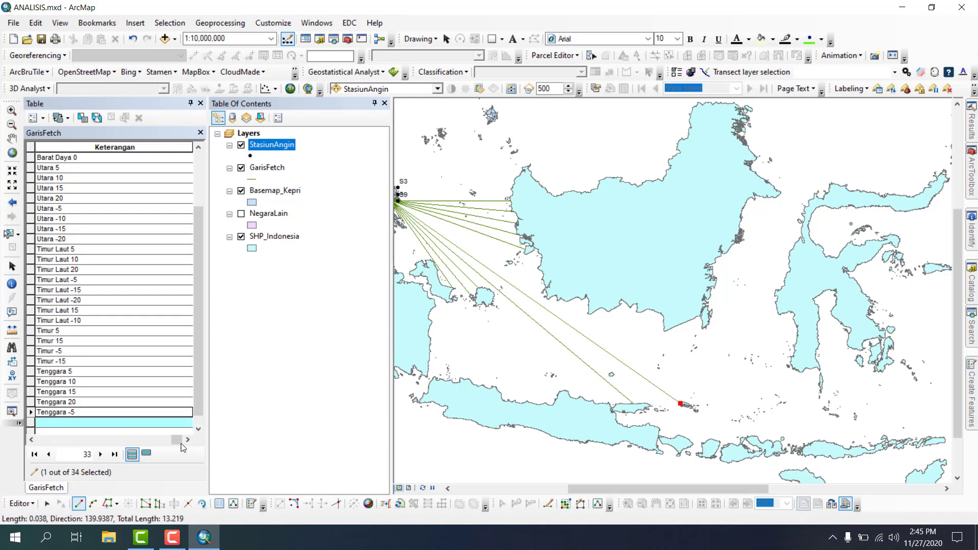
Step: Open the empty Keterangan cell of the new 325-degree line in the GarisFetch table
left_click(146, 428)
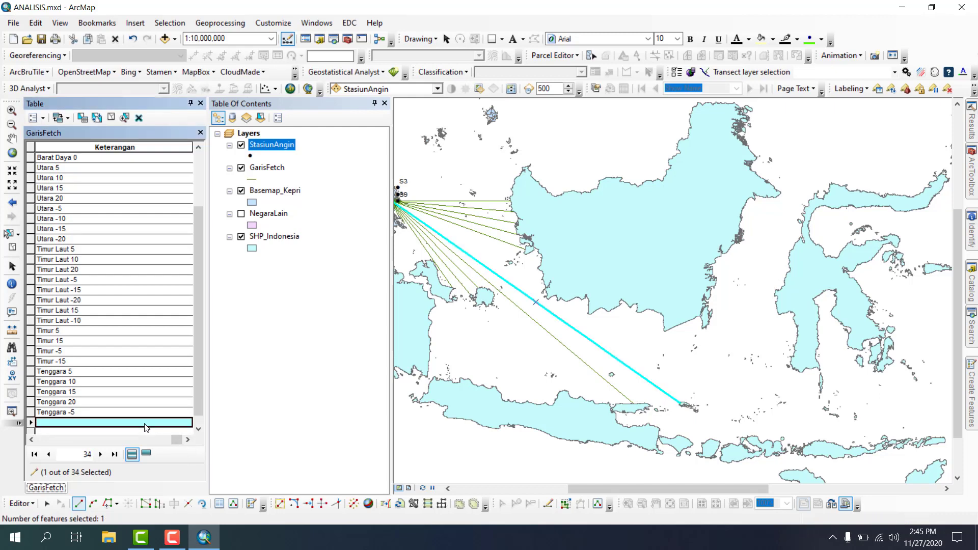
Step: Set the Keterangan of the selected fetch line to Tenggara -10 and clear the selection
type("Tenggara -10")
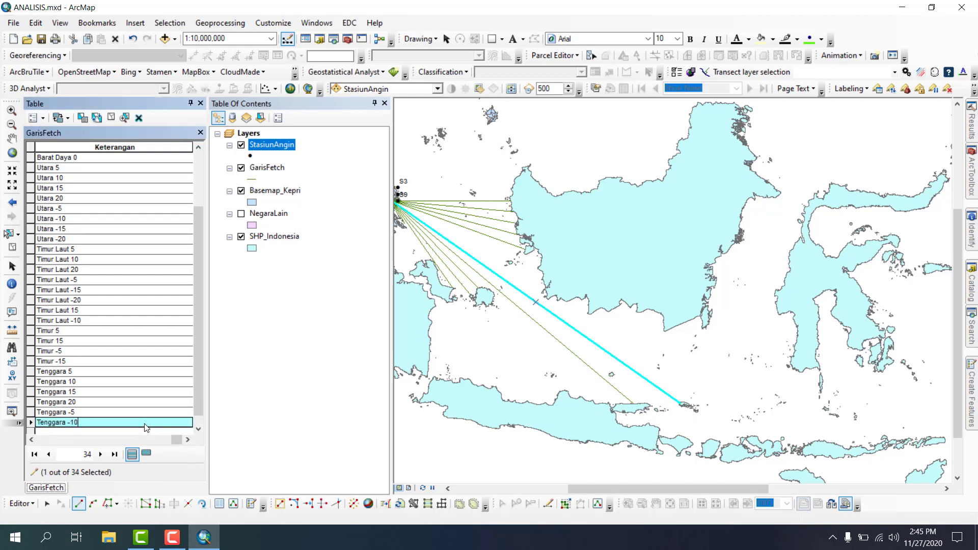
key("Return")
left_click(112, 120)
Step: Hide the SHP_Indonesia layer and start a GarisFetch line at station S8 with its direction fixed at 330
right_click(268, 148)
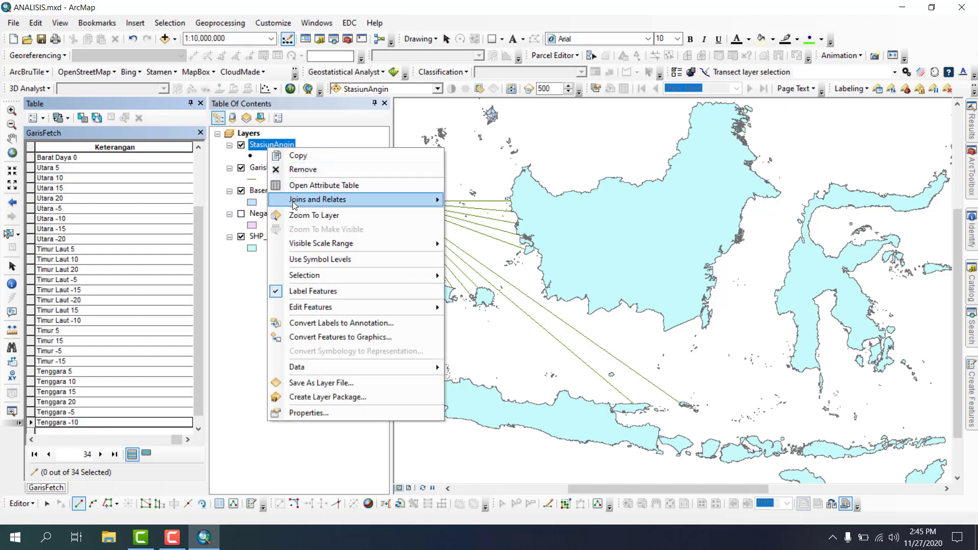
left_click(310, 215)
left_click(241, 237)
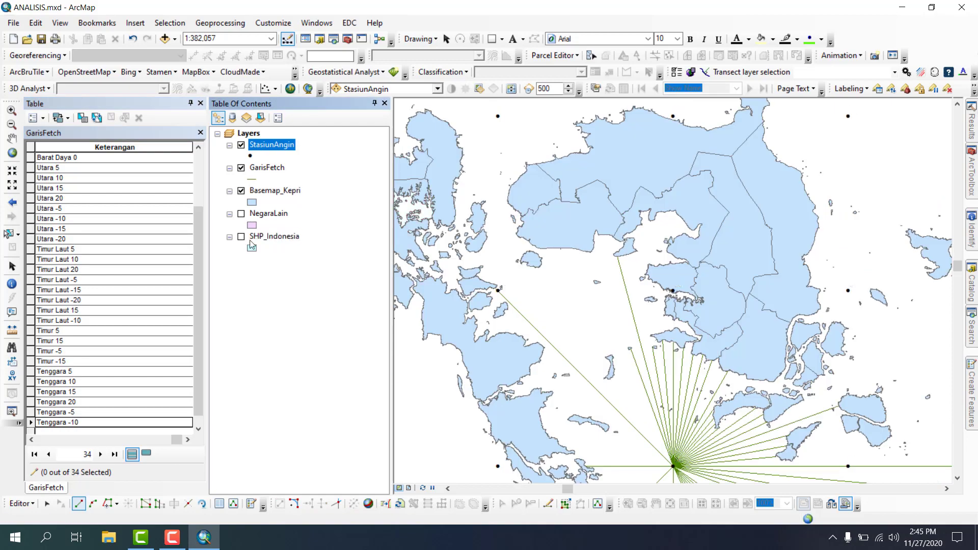
scroll(534, 287, "up", 3)
scroll(589, 389, "down", 5)
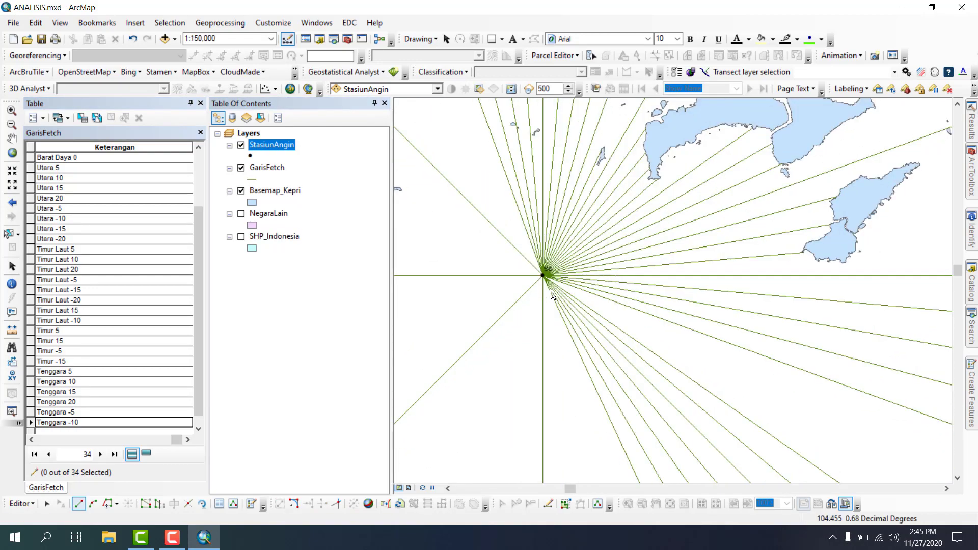
left_click(544, 276)
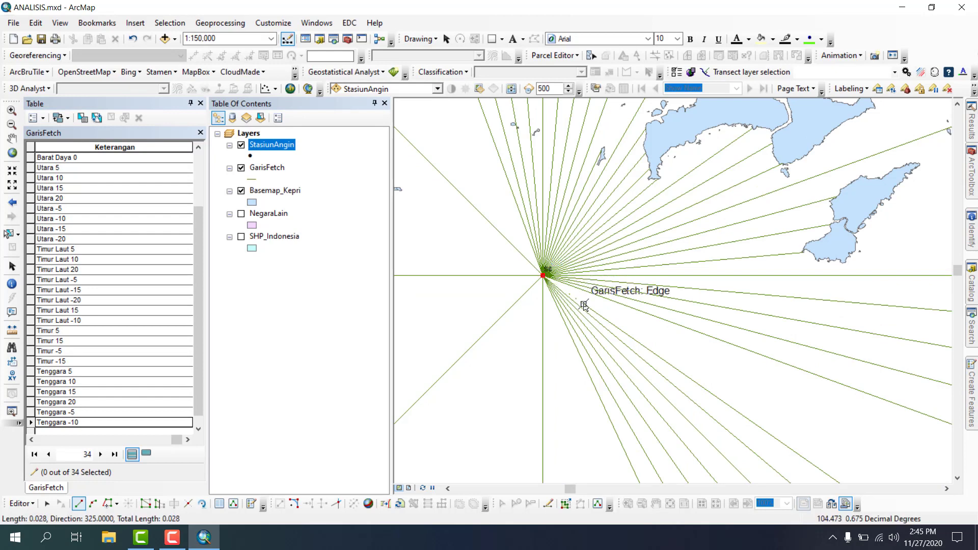
key("ctrl+a")
type("3")
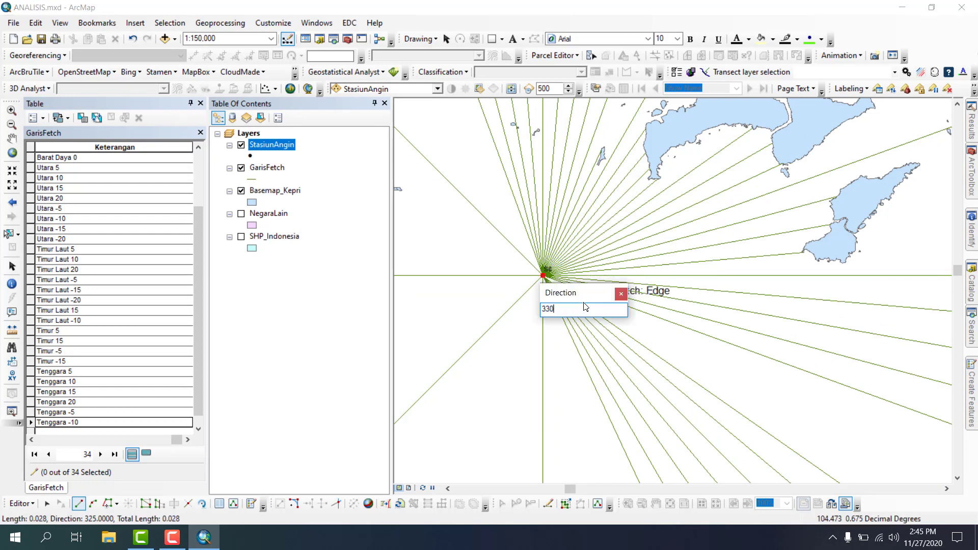
key("Return")
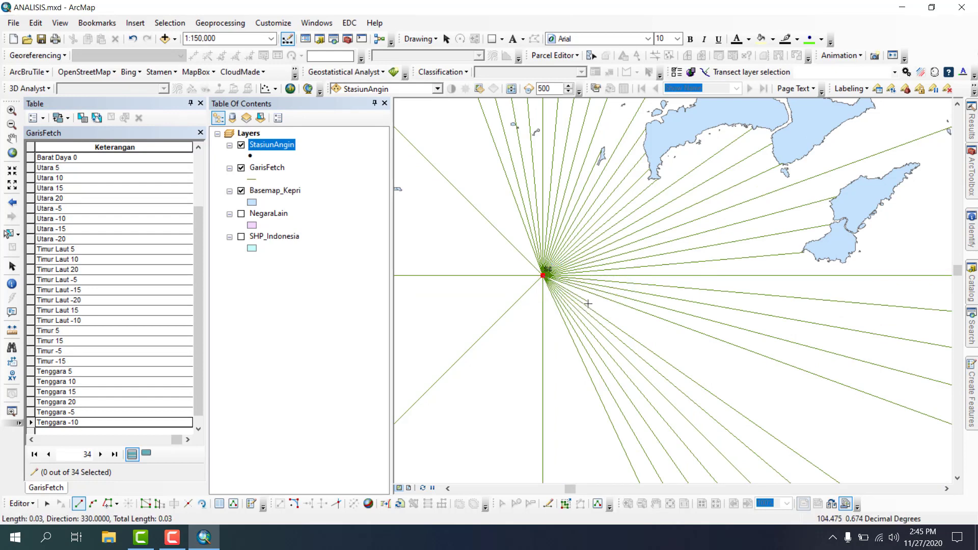
Step: Show the SHP_Indonesia layer and finish the 330-degree fetch line on the southwestern coast of Borneo
scroll(507, 224, "down", 5)
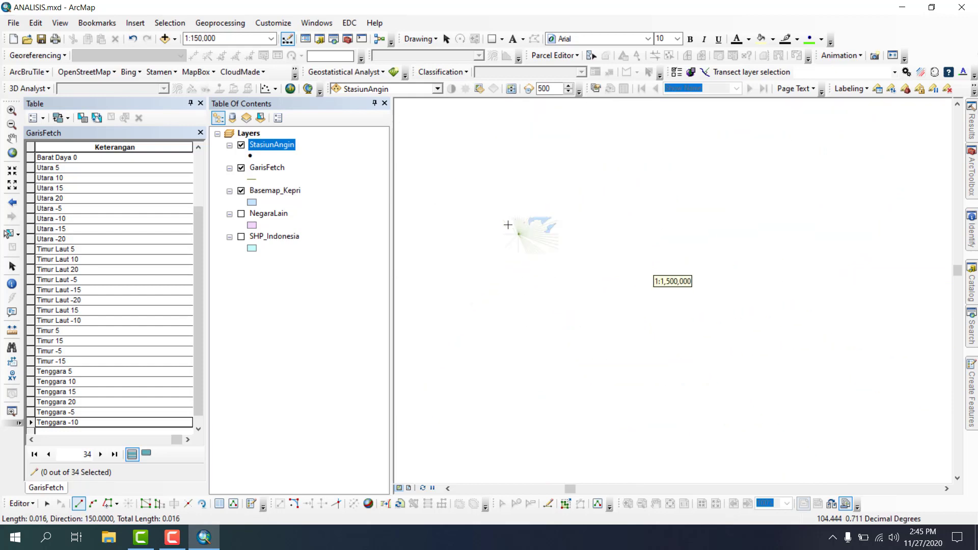
scroll(484, 206, "down", 3)
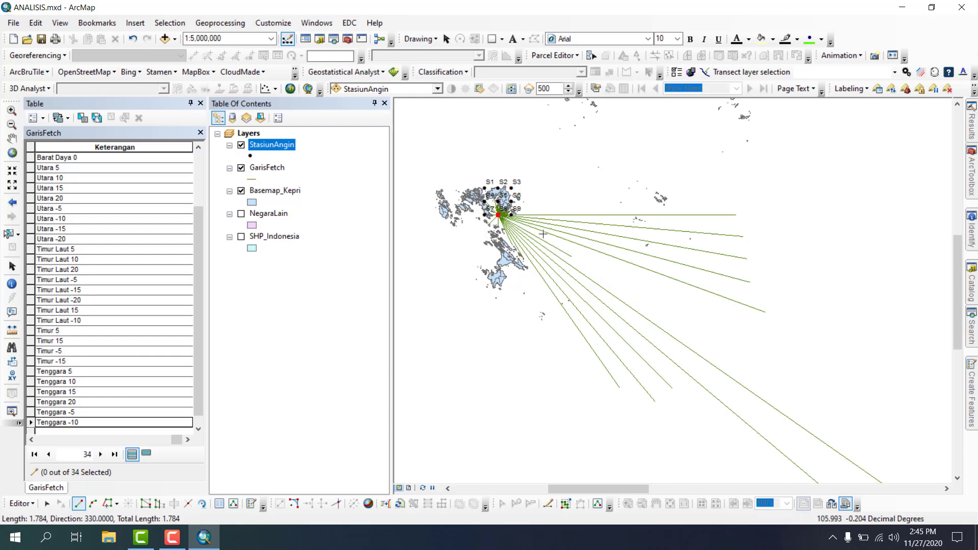
scroll(477, 180, "down", 3)
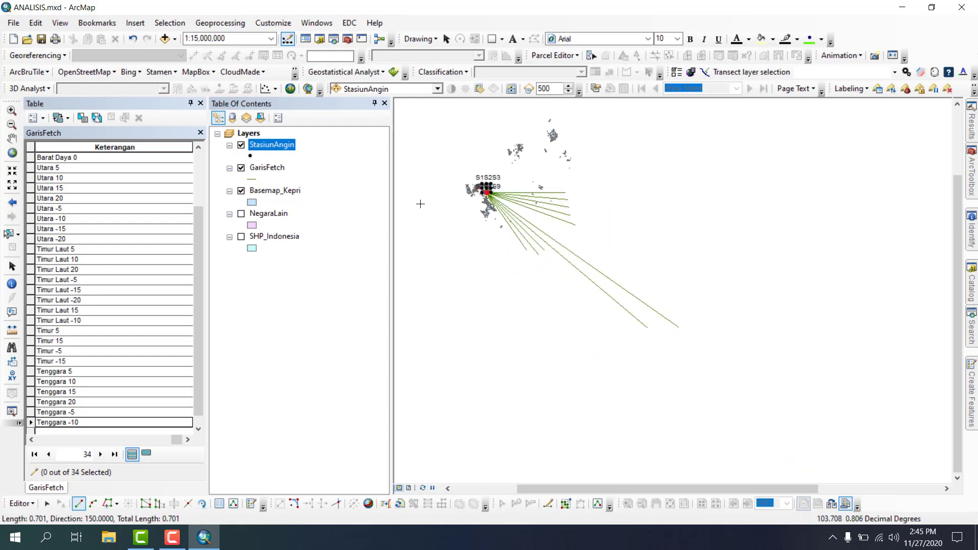
left_click(241, 236)
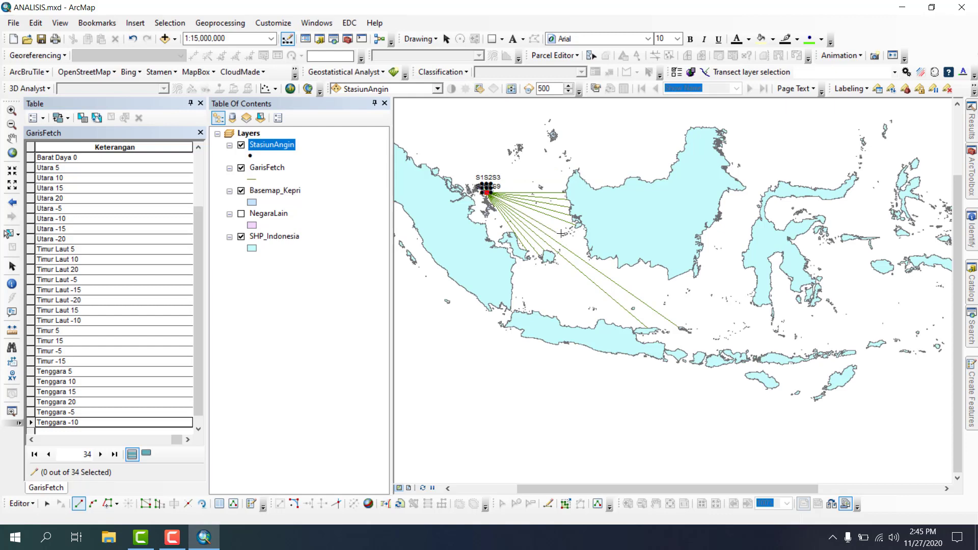
double_click(588, 253)
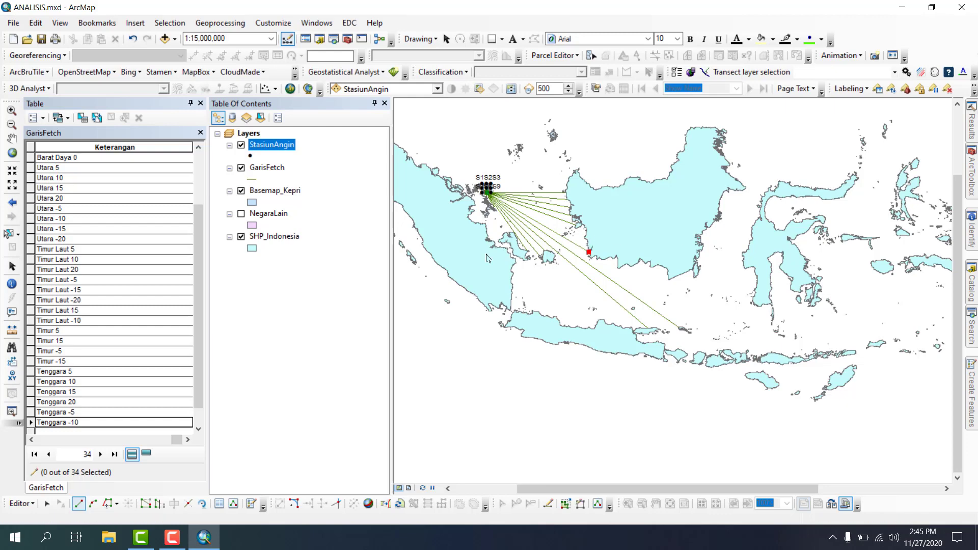
Step: Enter Tenggara -15 as the Keterangan of the new fetch line and clear the selection
left_click(127, 432)
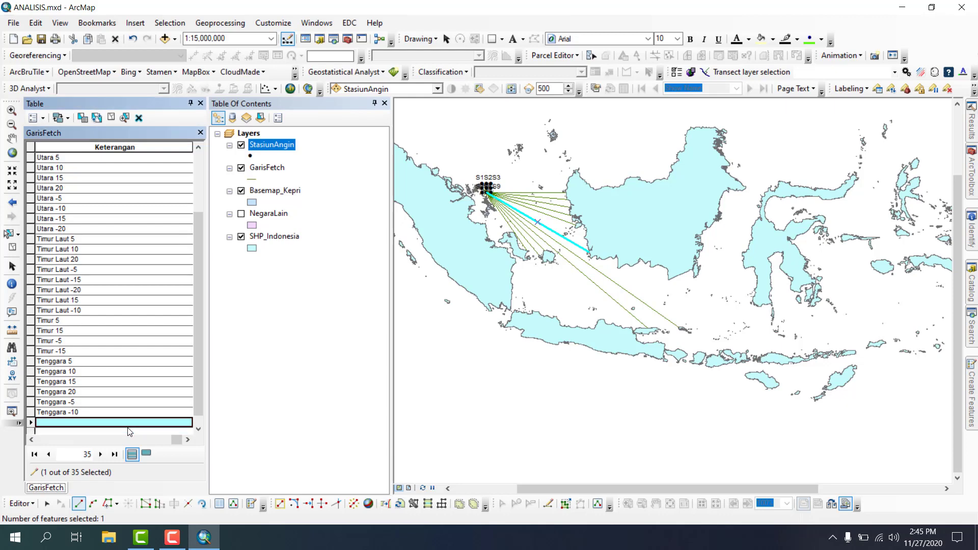
type("Teng")
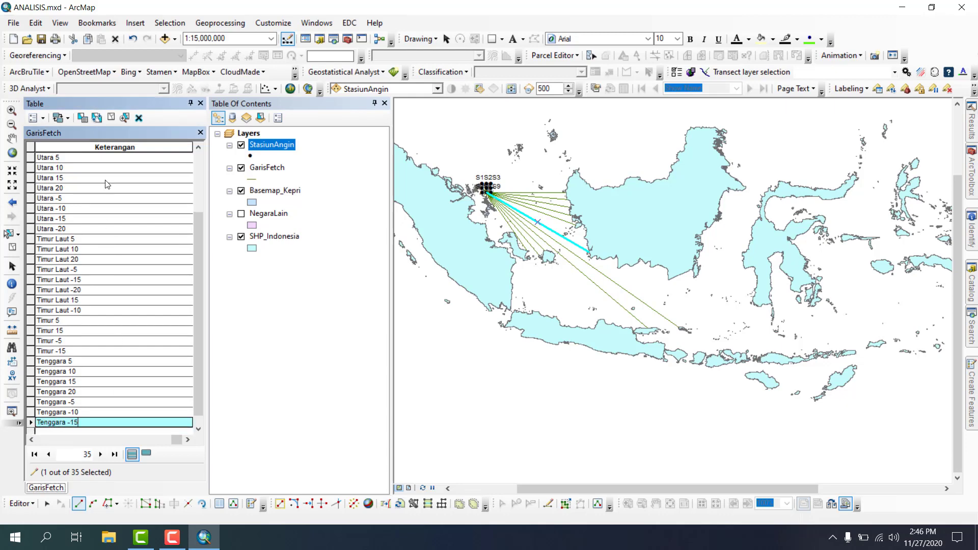
type("gara -15")
left_click(111, 117)
Step: Hide the SHP_Indonesia layer and start another GarisFetch line at station S8 with its direction fixed at 335
left_click(241, 236)
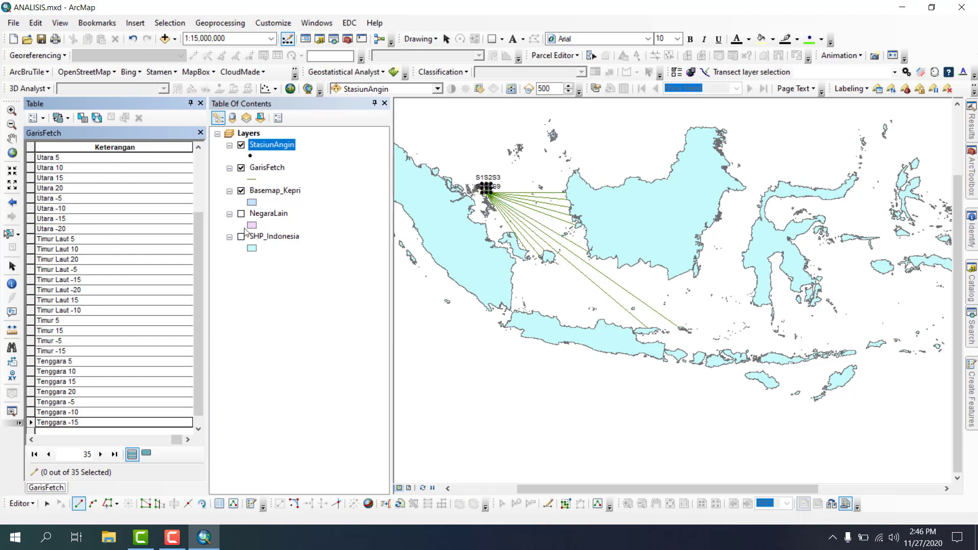
right_click(271, 145)
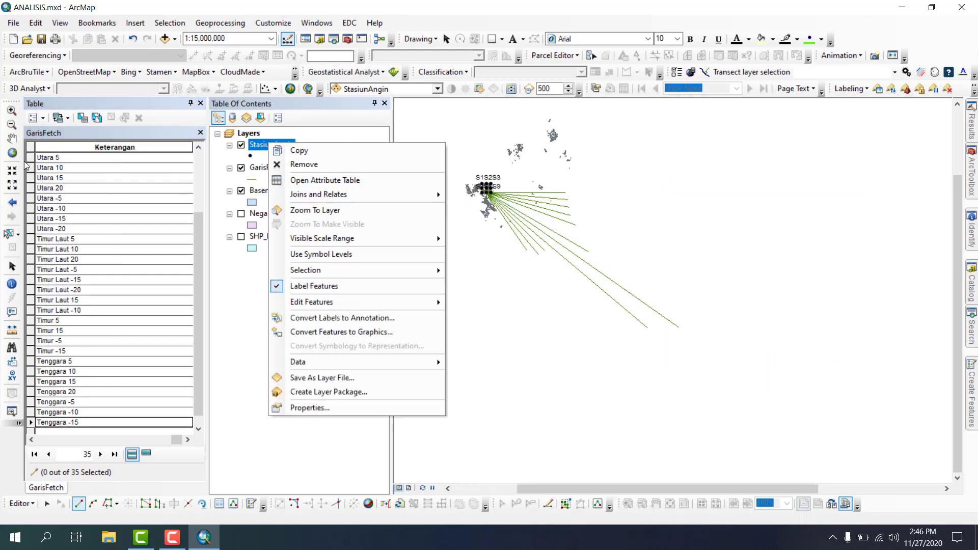
left_click(315, 210)
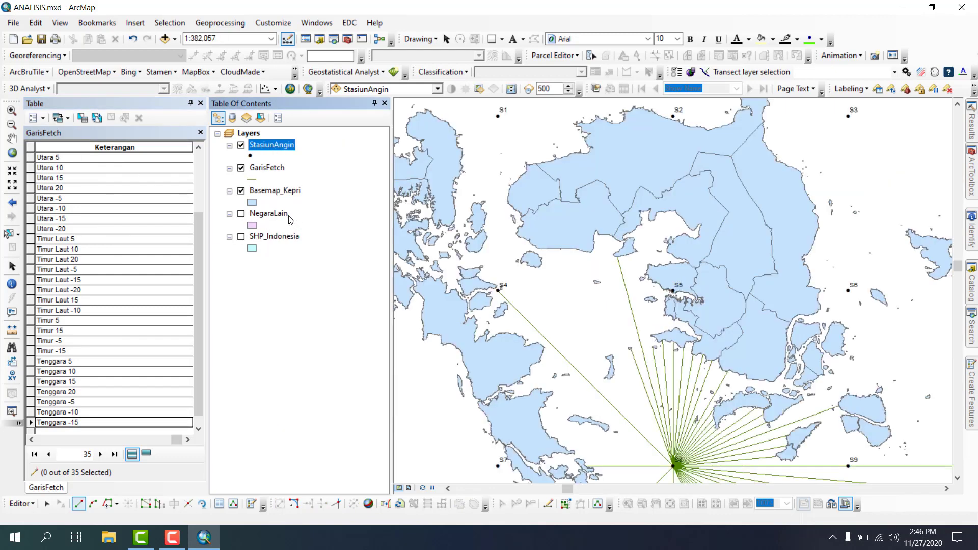
left_click(12, 138)
left_click_drag(654, 451, 571, 197)
scroll(571, 198, "up", 1)
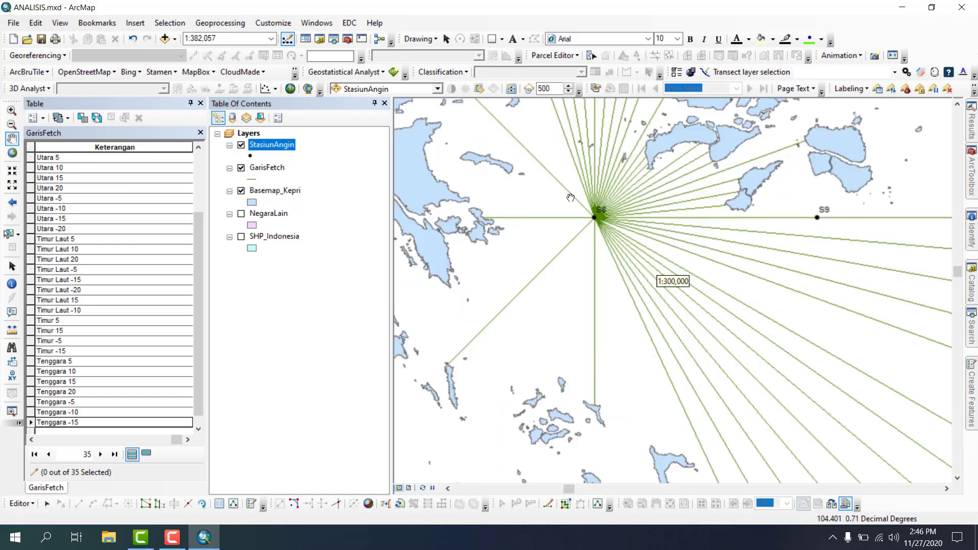
scroll(570, 197, "up", 5)
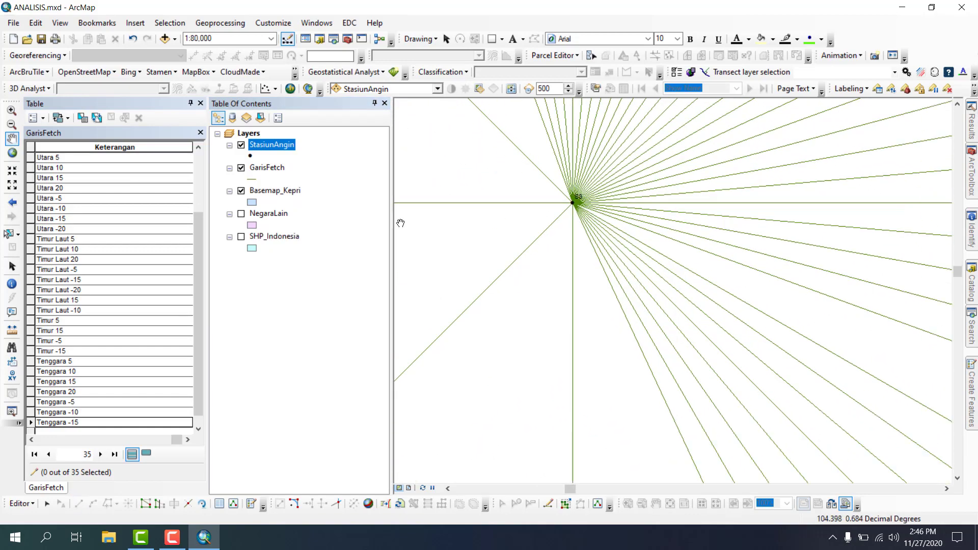
left_click(251, 503)
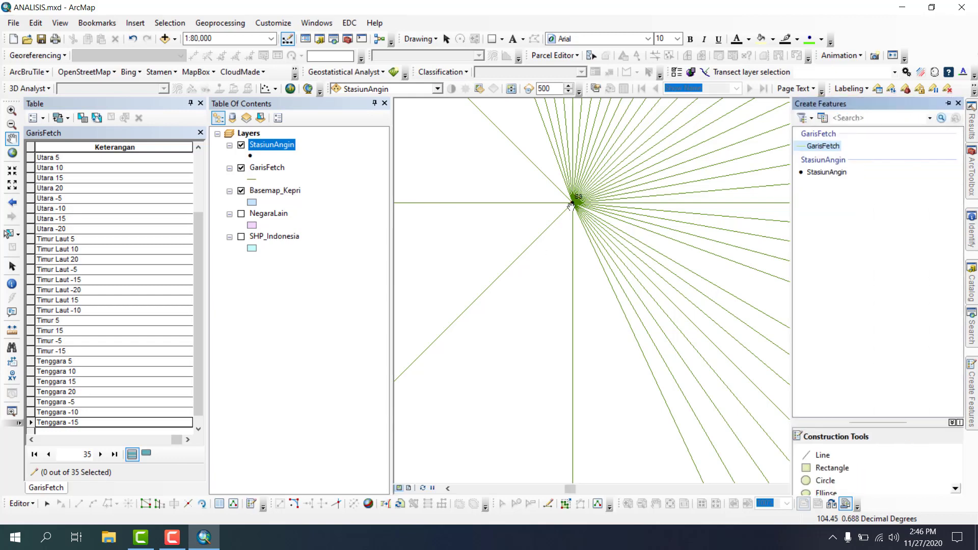
left_click(822, 456)
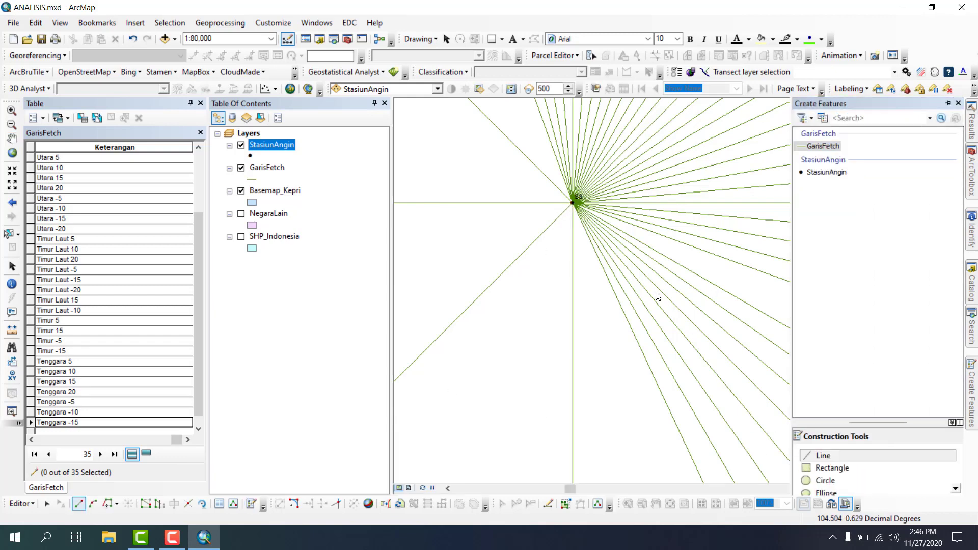
left_click(572, 204)
key("ctrl+a")
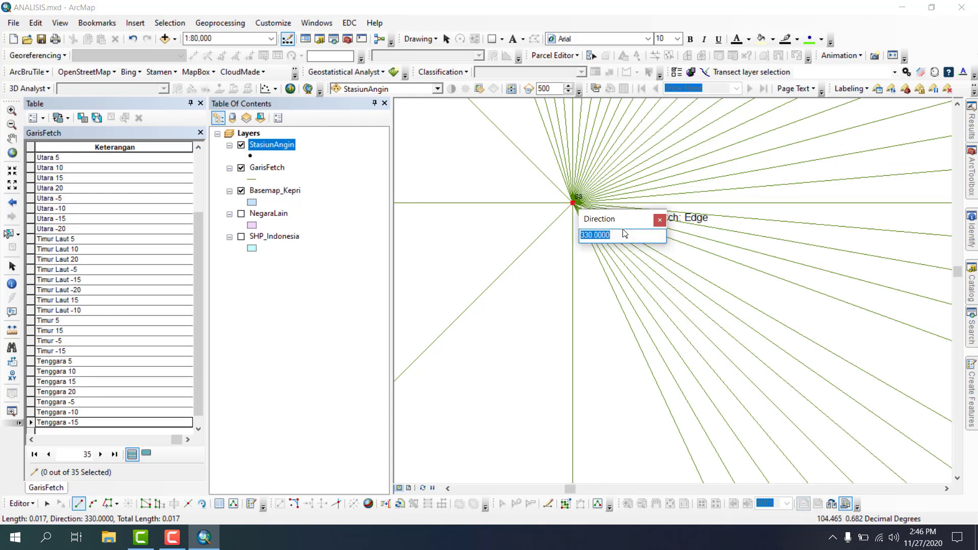
type("335")
key("Return")
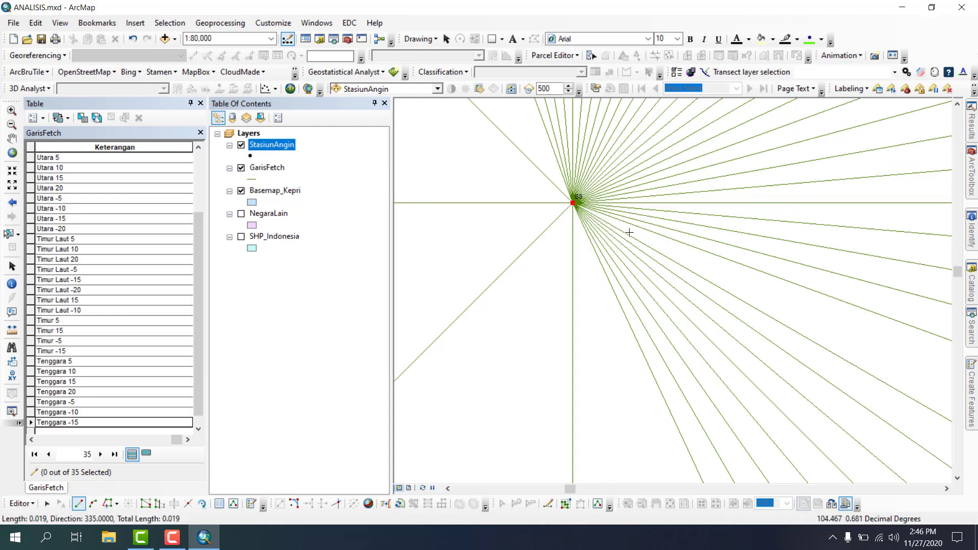
Step: Show the SHP_Indonesia layer and finish the 335-degree fetch line on the west coast of Borneo
scroll(632, 237, "up", 5)
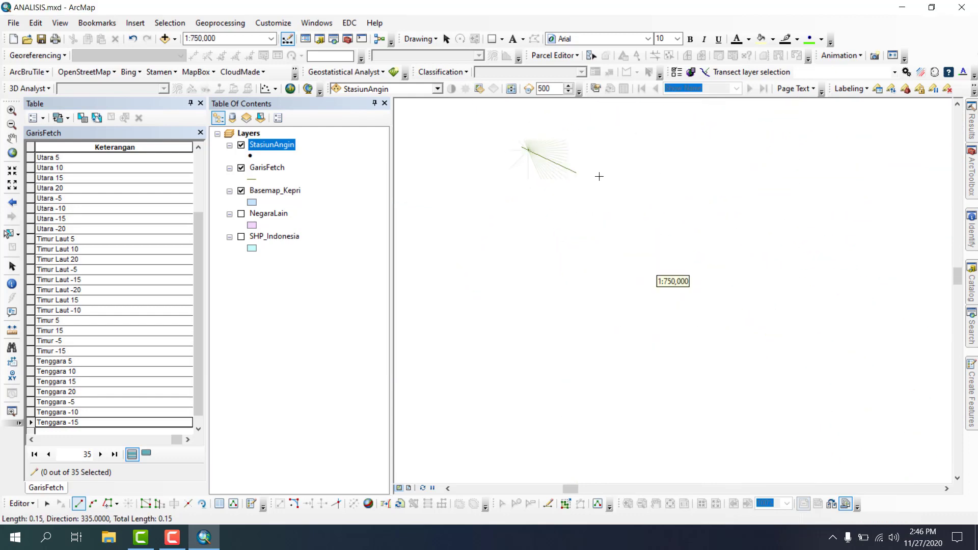
scroll(673, 212, "up", 3)
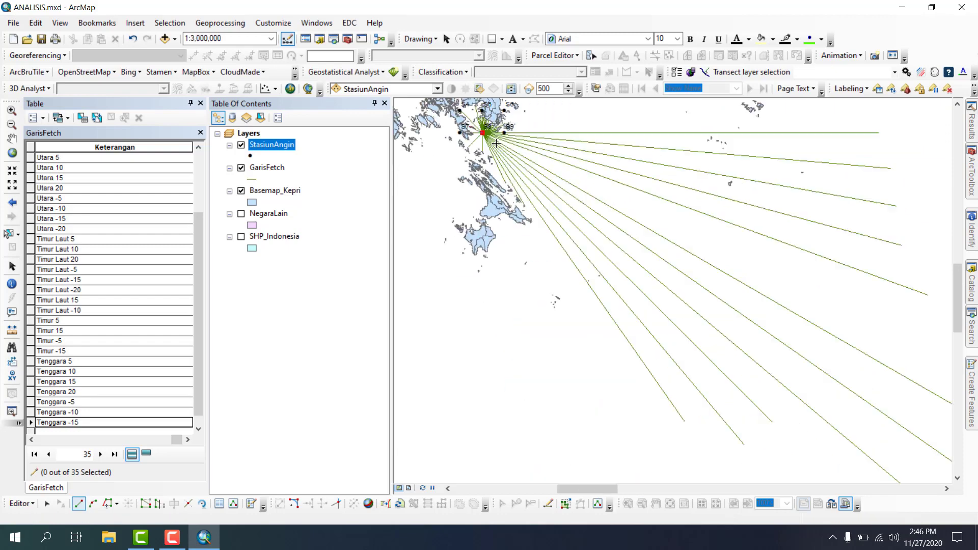
scroll(512, 147, "up", 2)
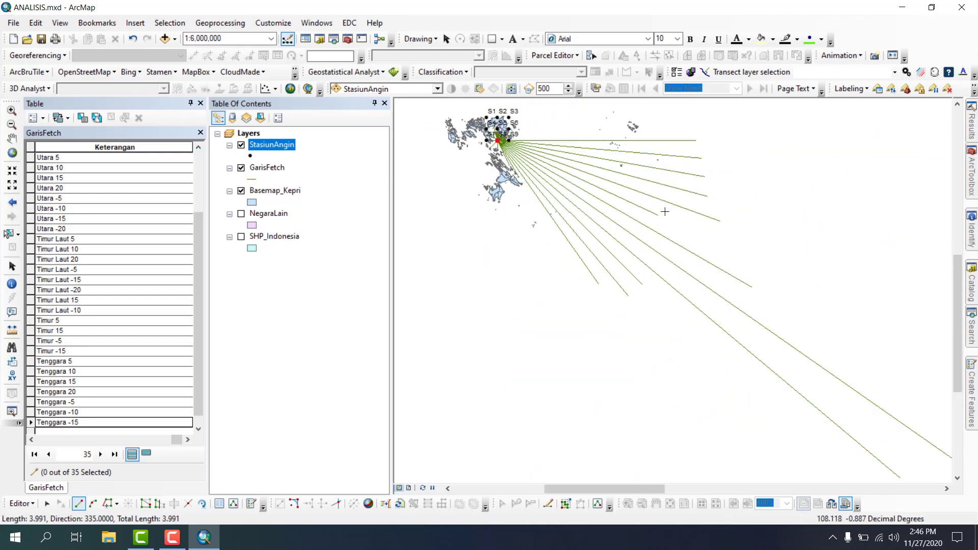
left_click(241, 237)
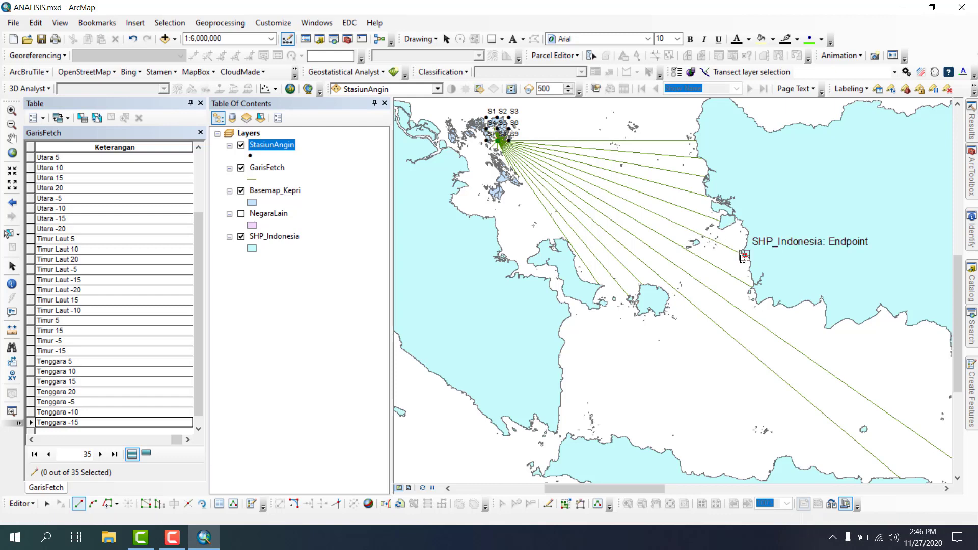
double_click(744, 257)
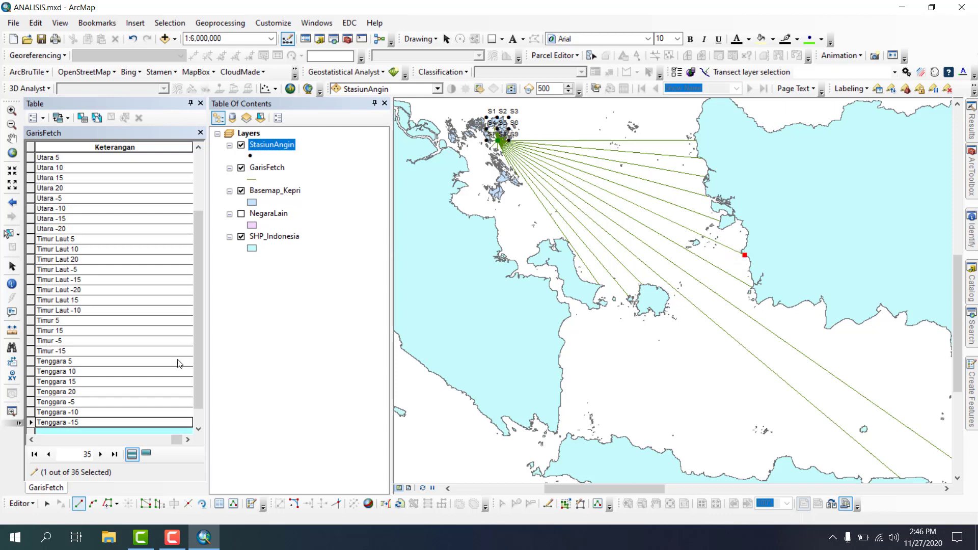
Step: Enter Tenggara -20 as the Keterangan of the new fetch line and clear the selection
left_click(125, 413)
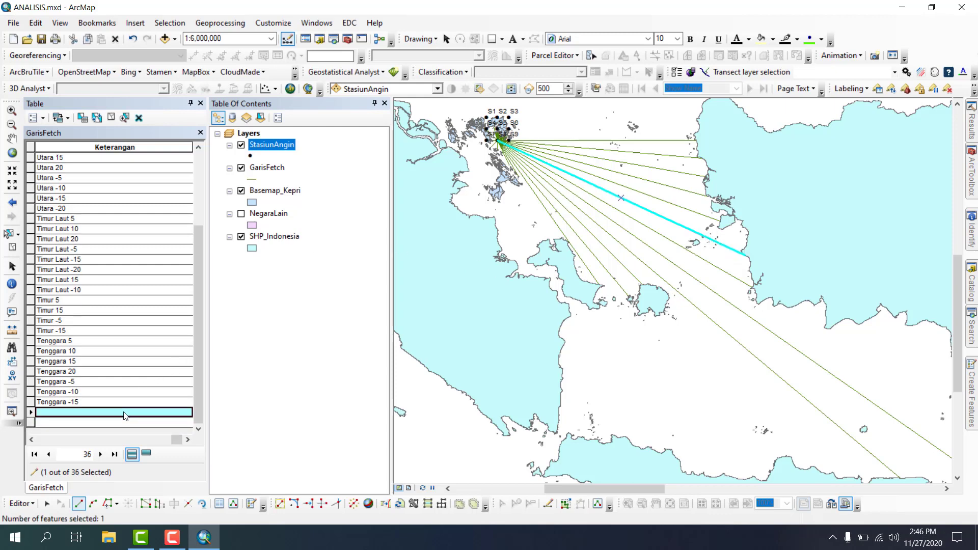
type("Tenggara -20")
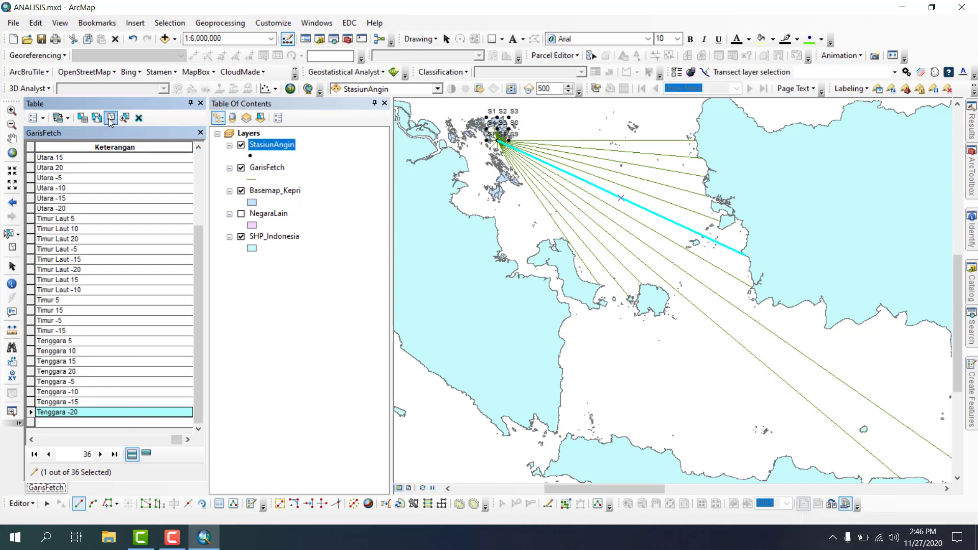
left_click(110, 119)
Step: Hide the SHP_Indonesia layer and bring the sea area south of station S8 into view
left_click(241, 237)
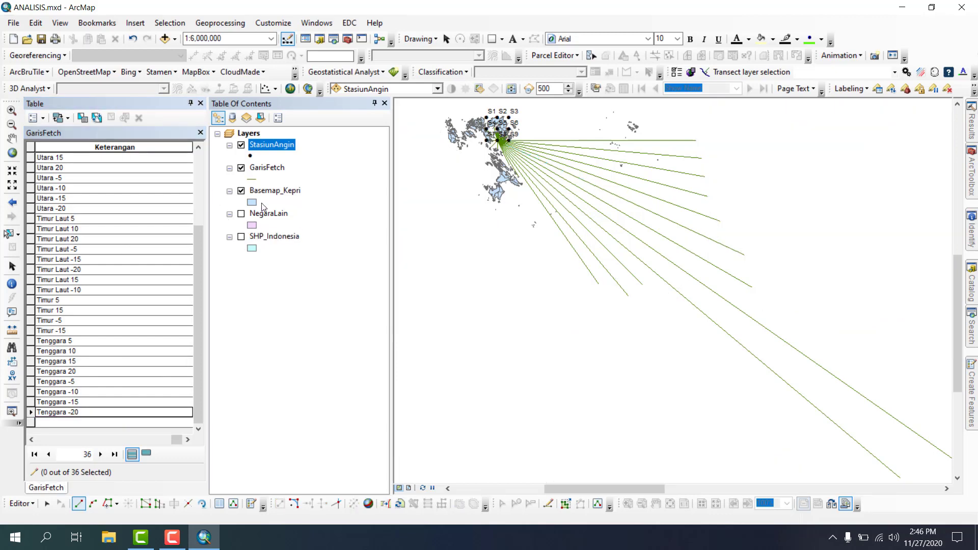
right_click(274, 151)
left_click(306, 217)
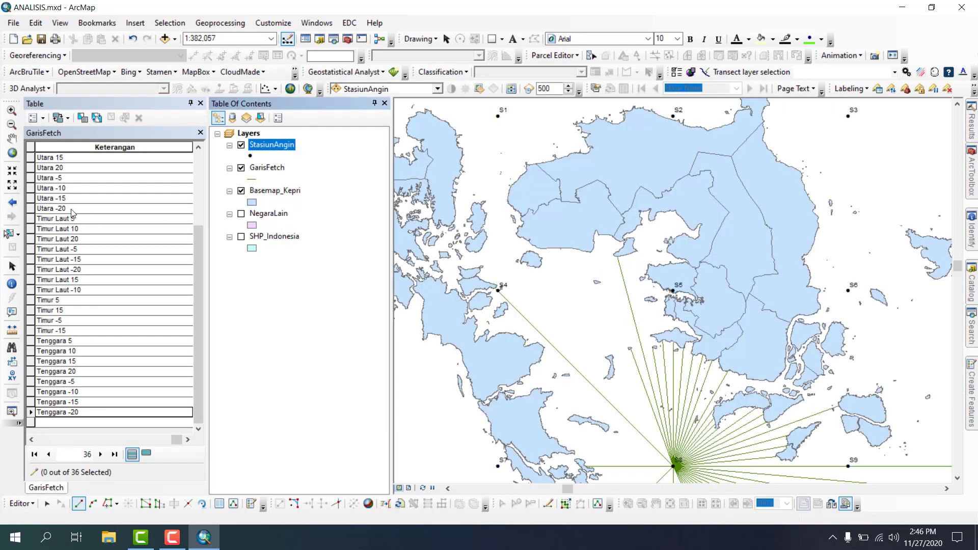
left_click(11, 138)
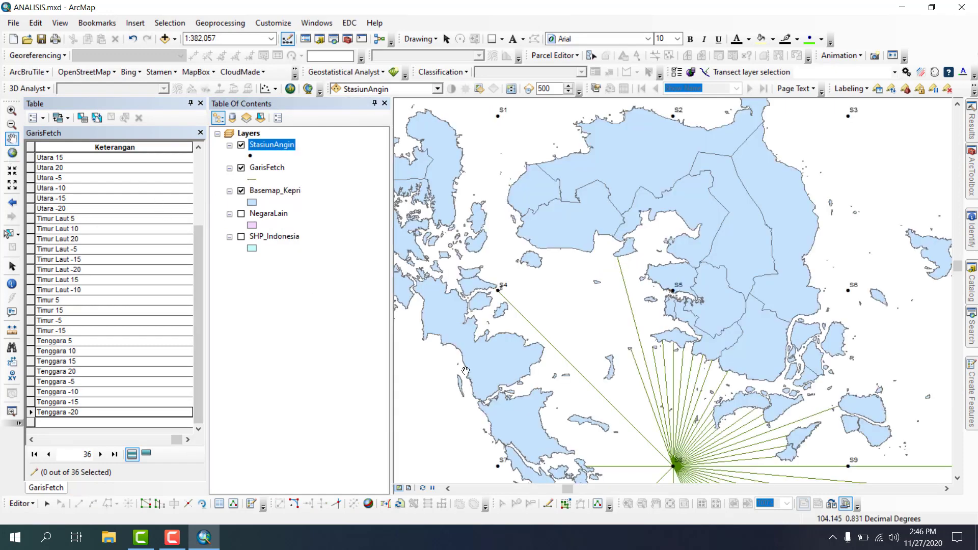
left_click_drag(547, 389, 560, 178)
scroll(628, 238, "down", 3)
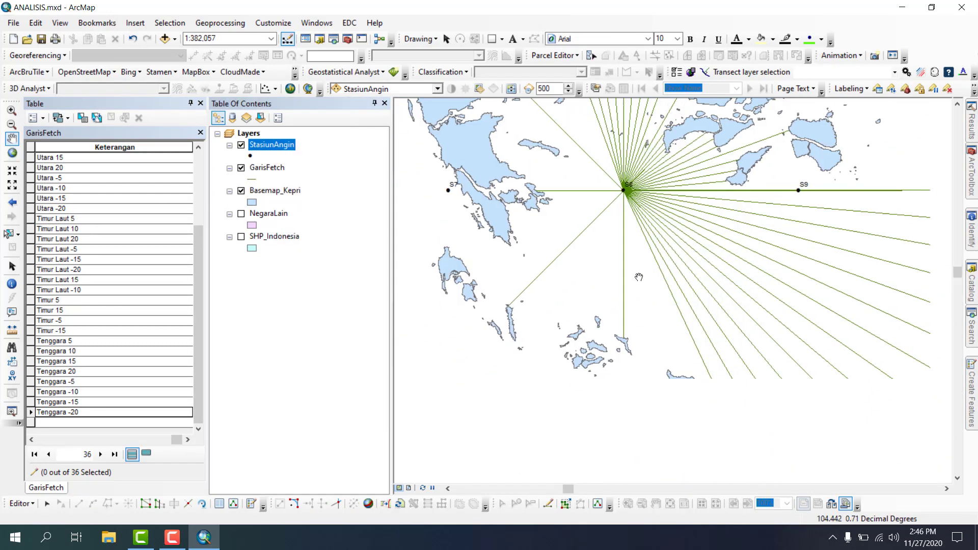
scroll(627, 232, "down", 2)
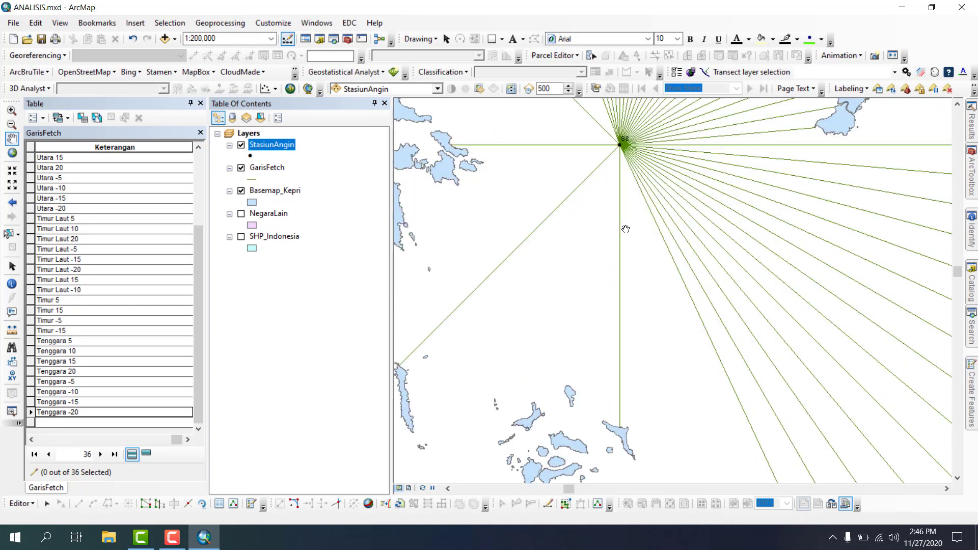
scroll(624, 225, "down", 1)
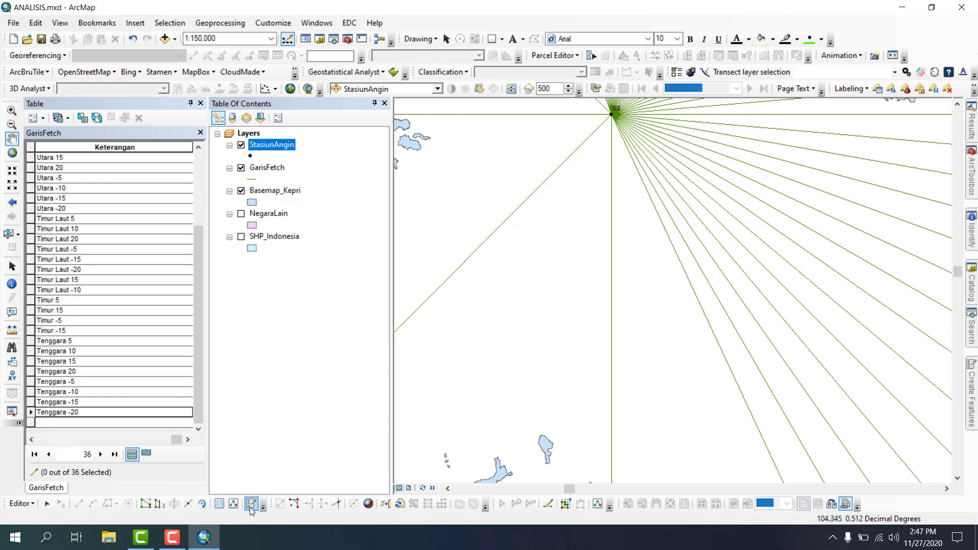
Step: Save the fetch line edits, end the edit session and close the GarisFetch attribute table
left_click(20, 503)
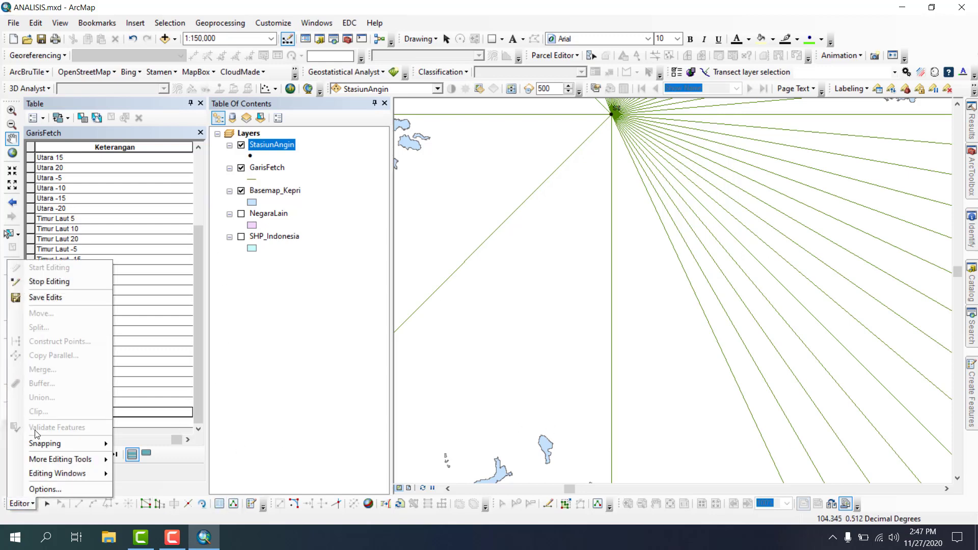
left_click(45, 297)
scroll(92, 339, "down", 1)
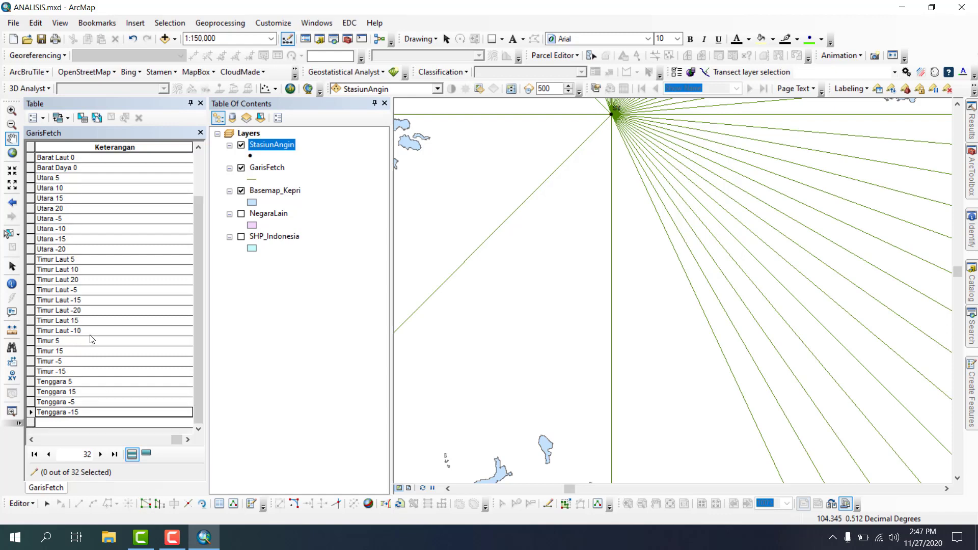
left_click(20, 503)
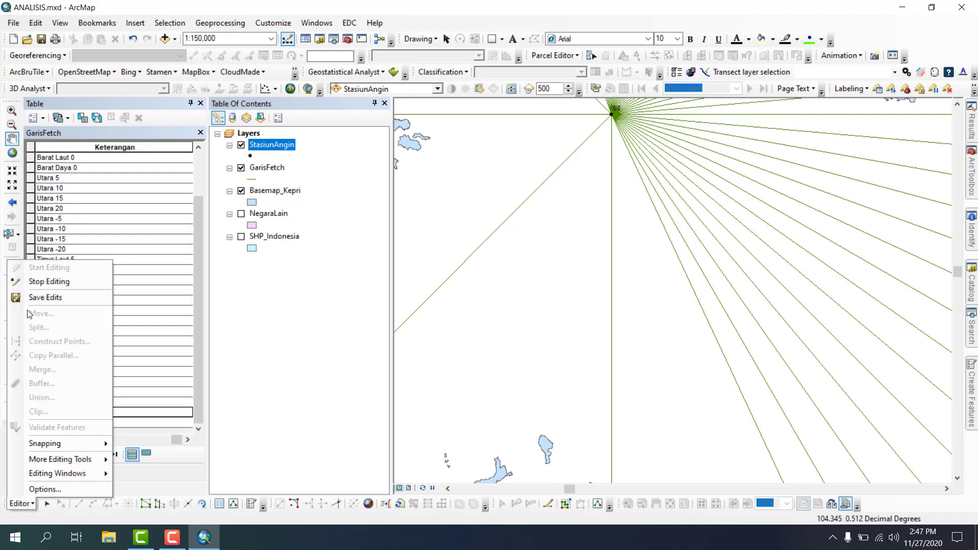
left_click(33, 281)
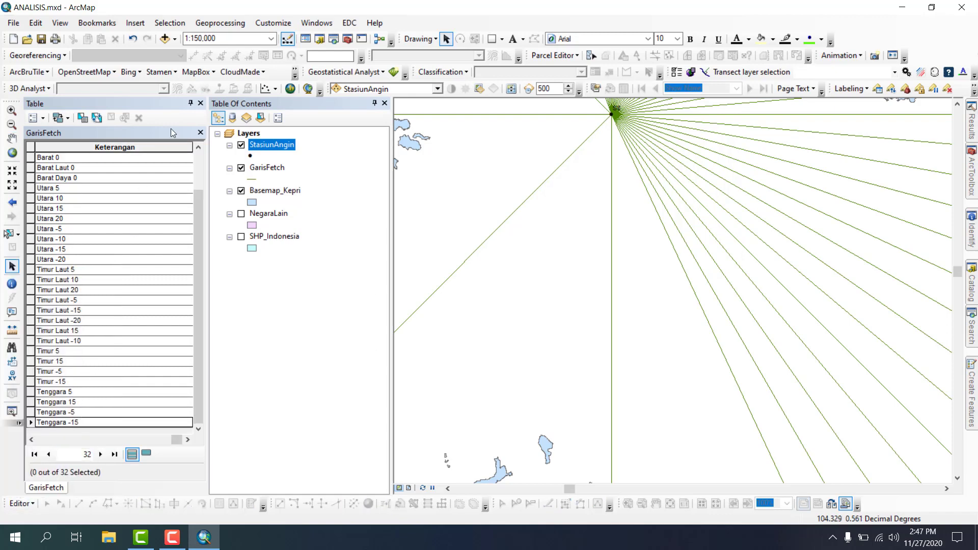
left_click(200, 103)
right_click(74, 146)
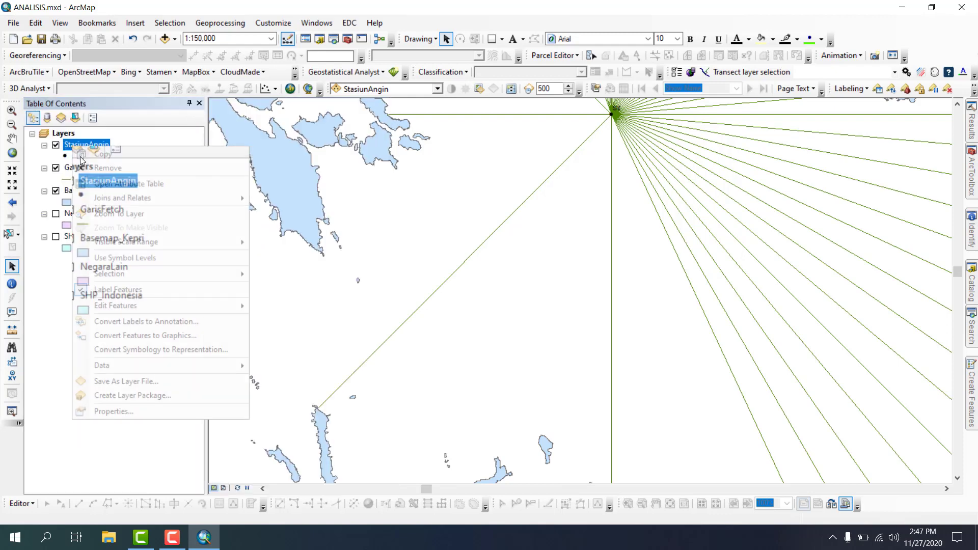
left_click(106, 186)
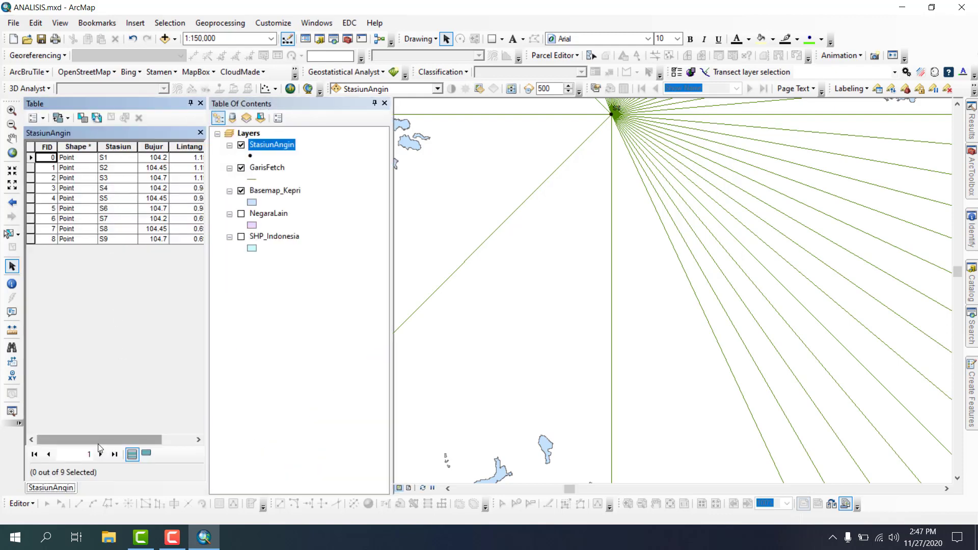
left_click(200, 103)
Step: Open the GarisFetch attribute table and show the Keterangan values of its last records
right_click(75, 169)
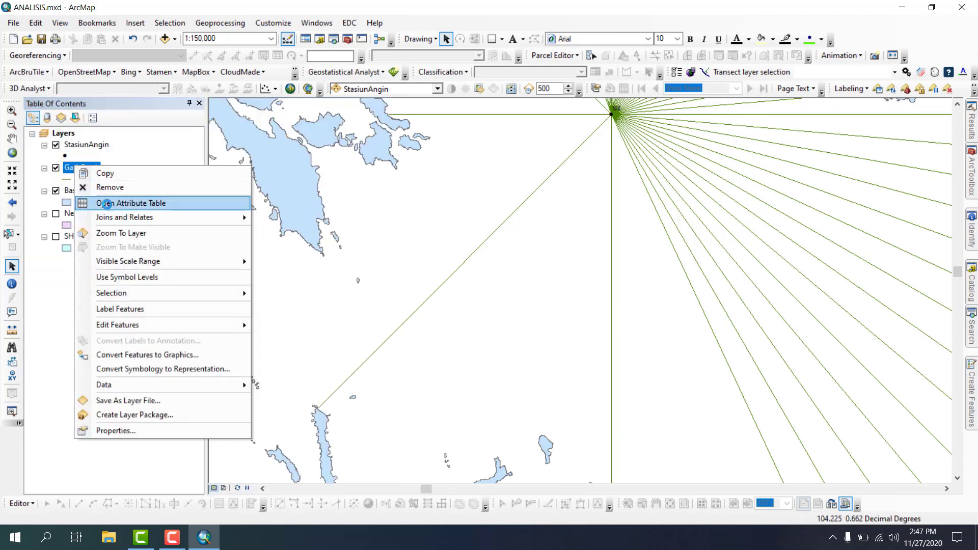
left_click(107, 207)
scroll(160, 406, "down", 5)
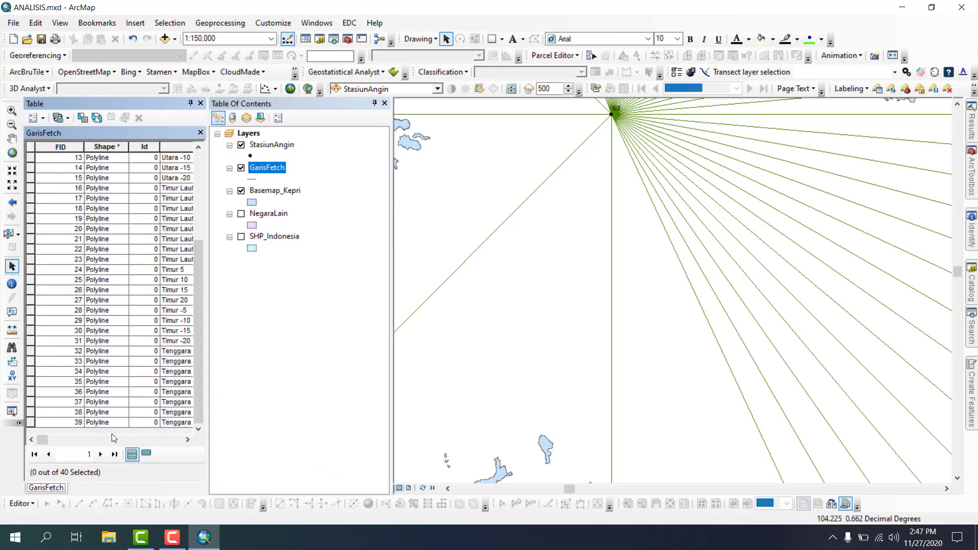
left_click_drag(44, 442, 138, 441)
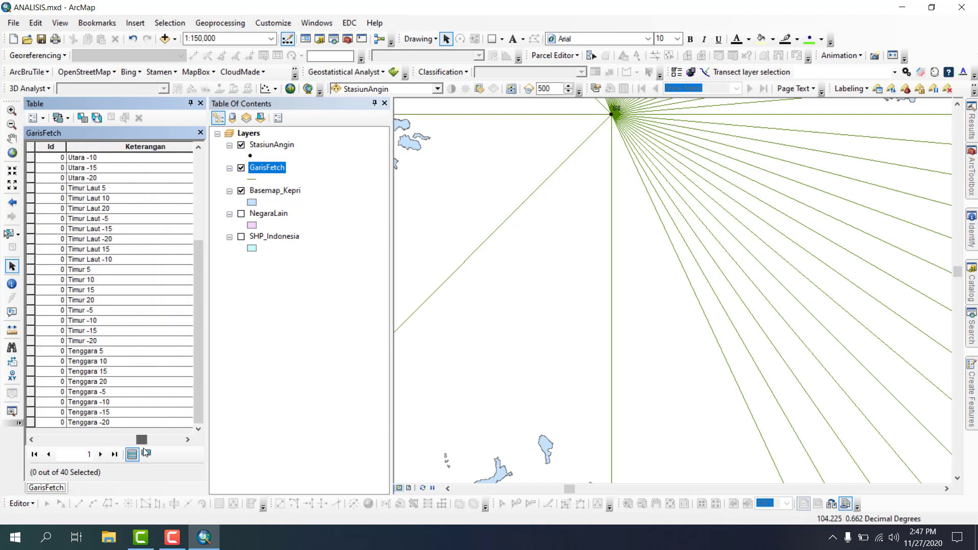
left_click(188, 441)
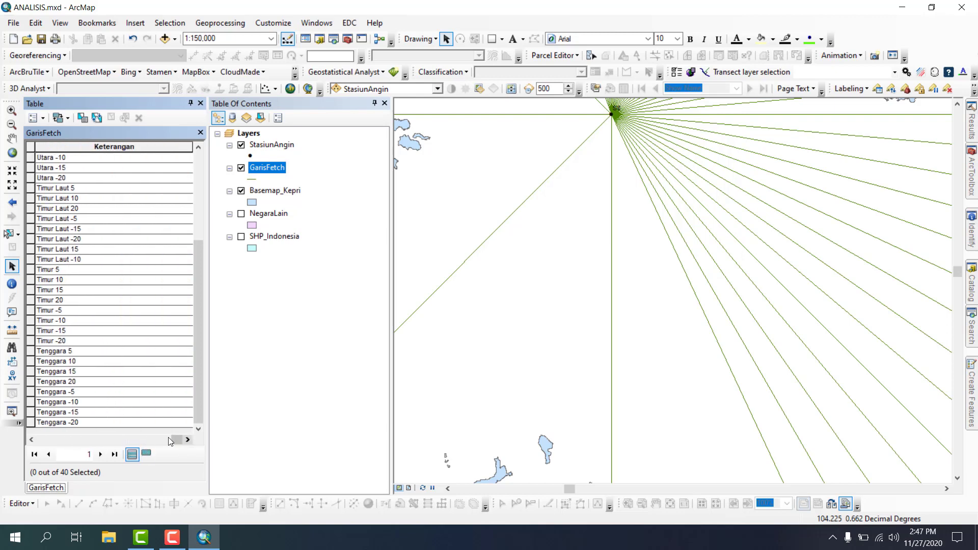
Step: Start an edit session on the GarisFetch layer and choose the GarisFetch template for new lines
left_click(27, 503)
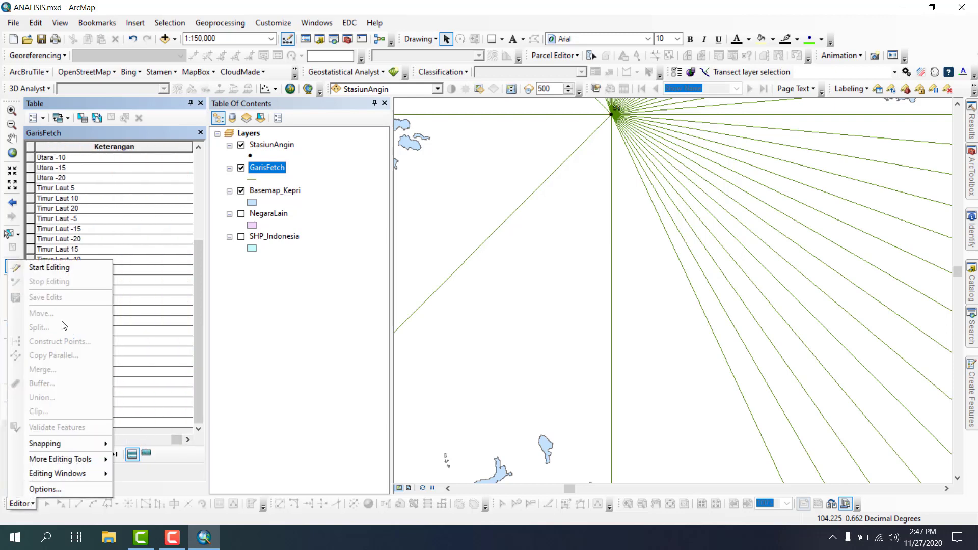
left_click(65, 267)
double_click(401, 173)
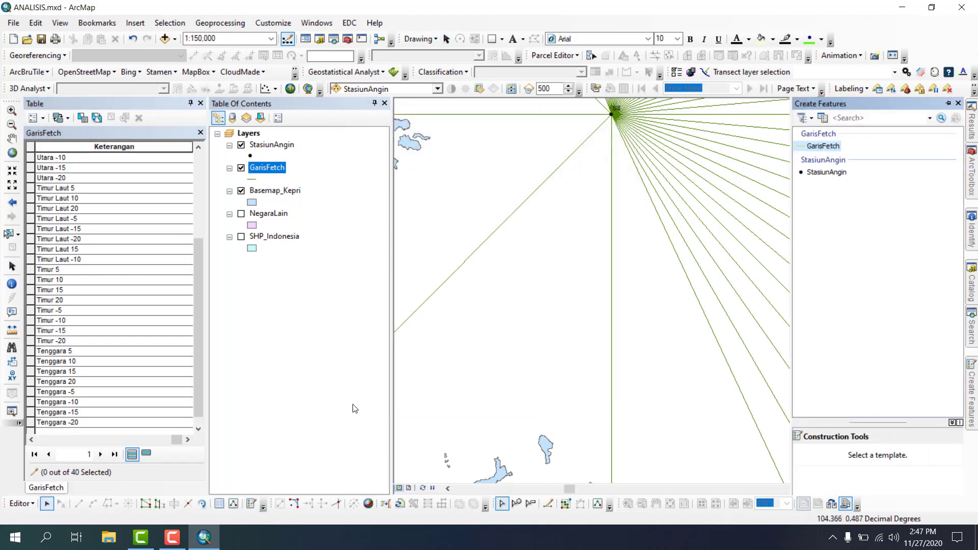
left_click(835, 146)
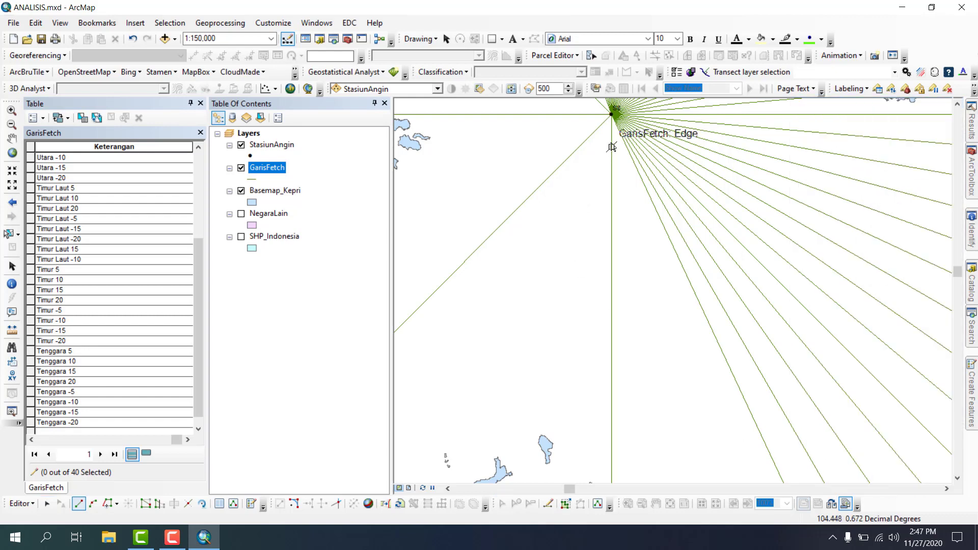
Step: Draw a fetch line from station S8 with direction 265, ending at a Basemap_Kepri endpoint on the islands to the south
left_click(612, 115)
key("ctrl+a")
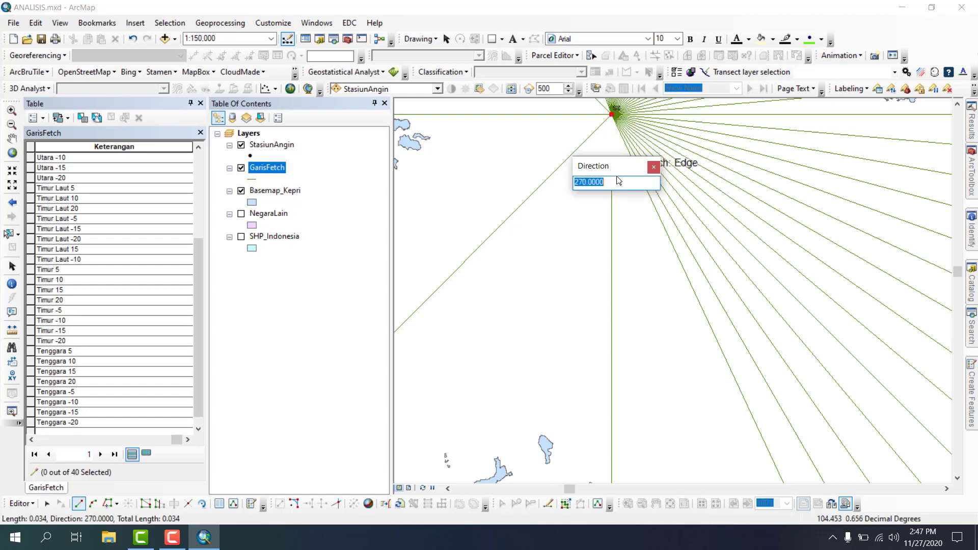
type("180")
key("Return")
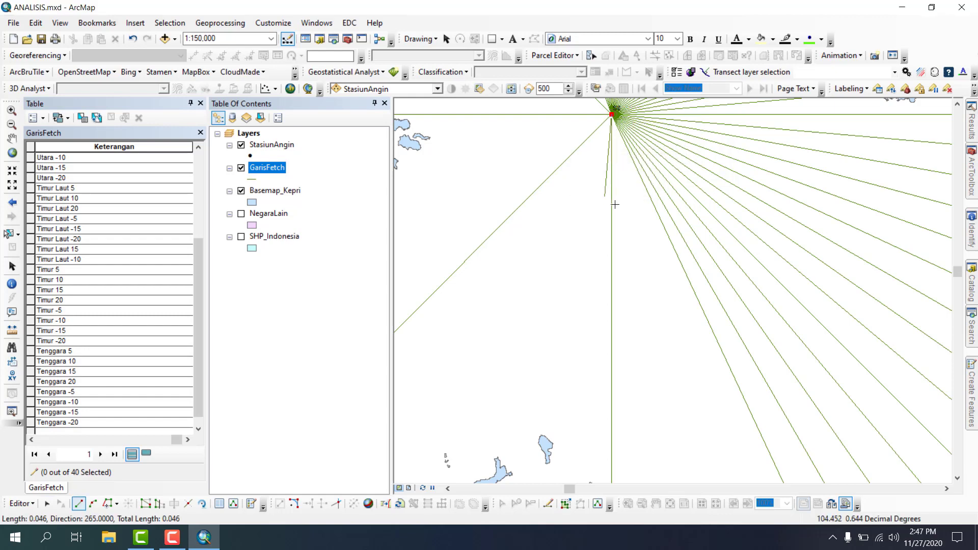
scroll(561, 252, "down", 3)
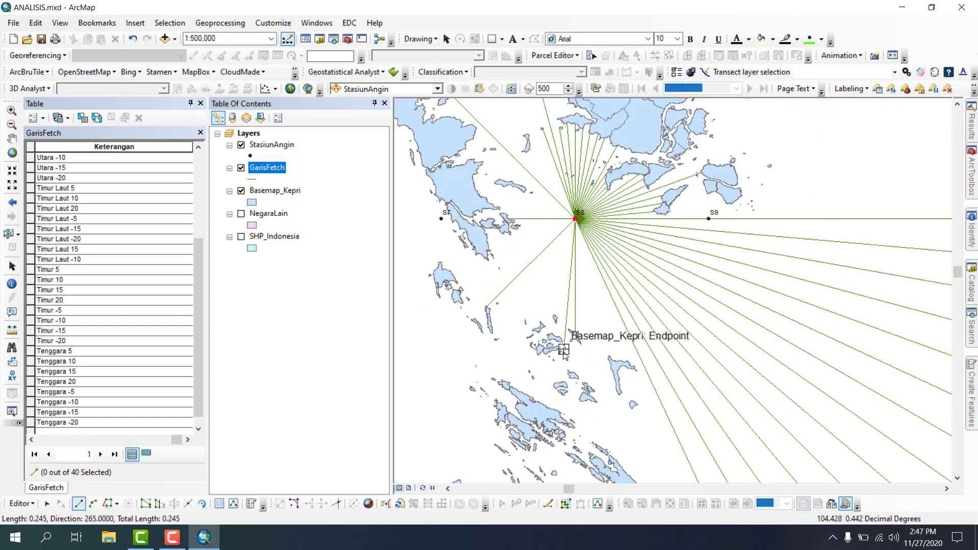
left_click(564, 349)
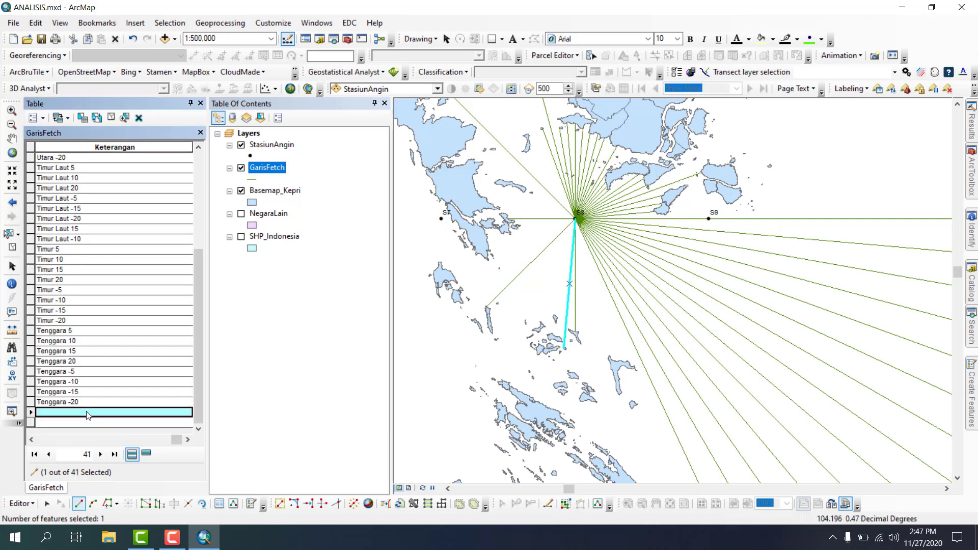
Step: Enter Selatan 5 as the Keterangan of the new fetch line and clear the selection
left_click(87, 411)
type("Selatan 5")
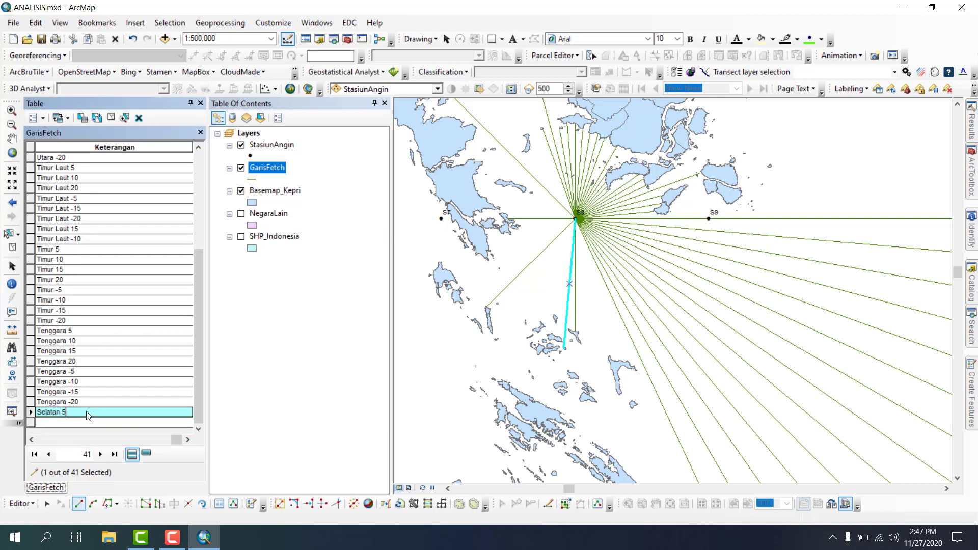
left_click(111, 117)
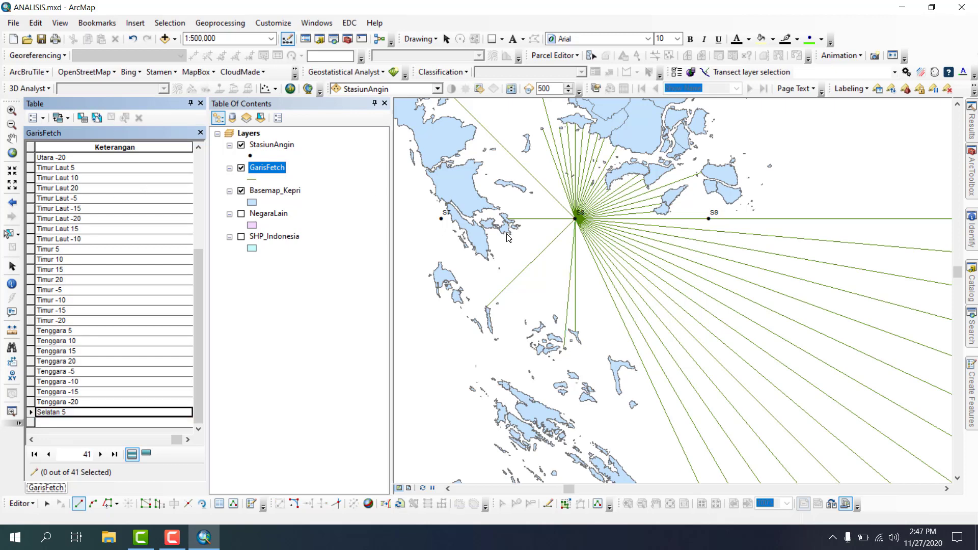
Step: Draw a fetch line from station S8 with direction 260, ending at a Basemap_Kepri endpoint on the southern islands
left_click(576, 220)
key("ctrl+a")
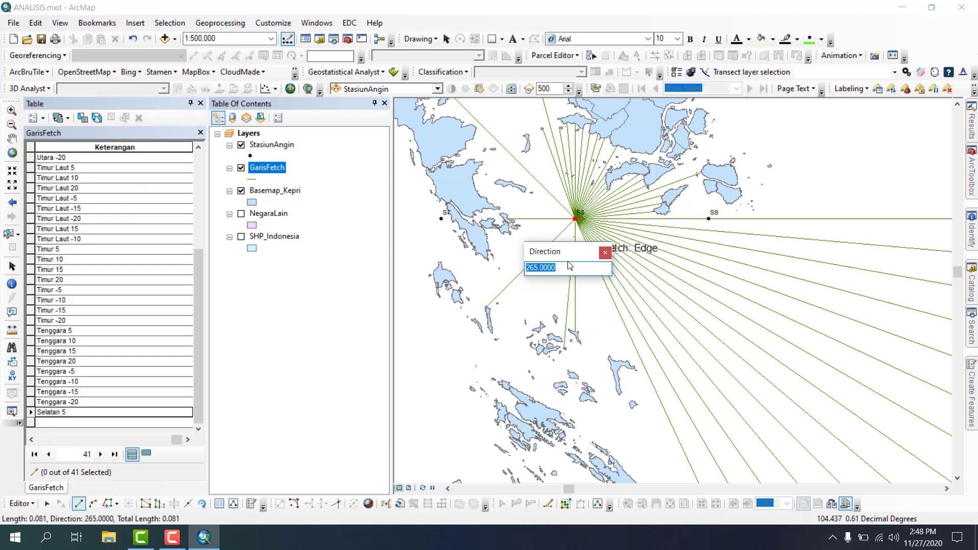
type("260")
key("Return")
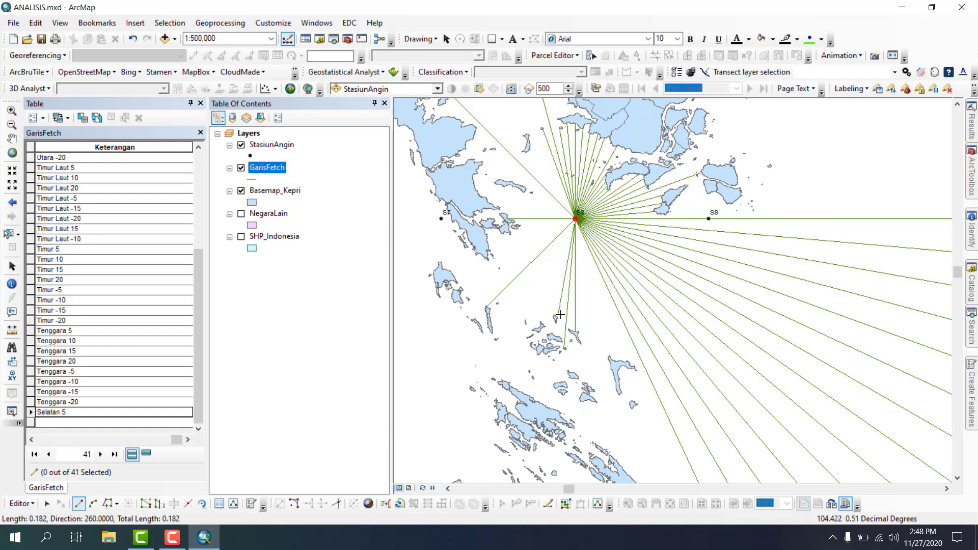
double_click(555, 337)
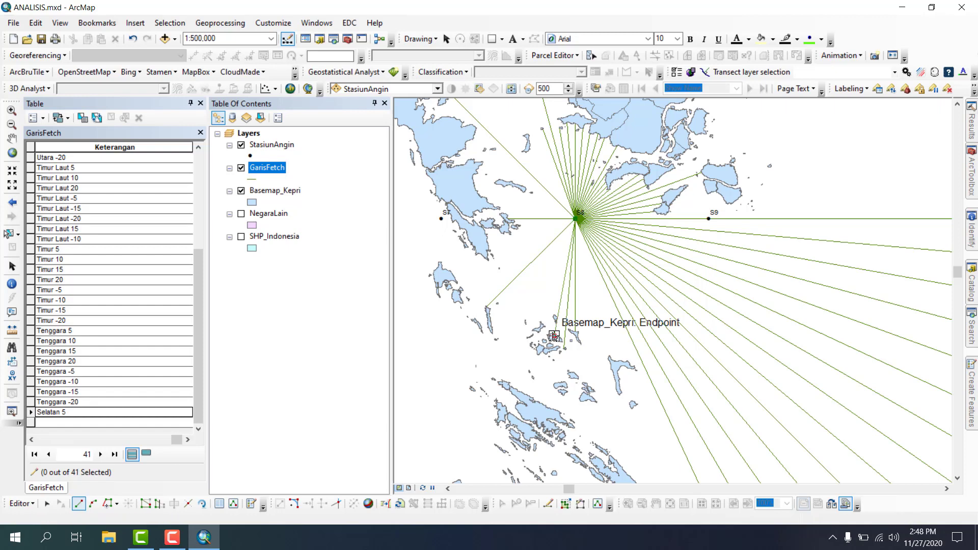
Step: Enter Selatan 10 as the Keterangan of the new fetch line and clear the selection
left_click(64, 423)
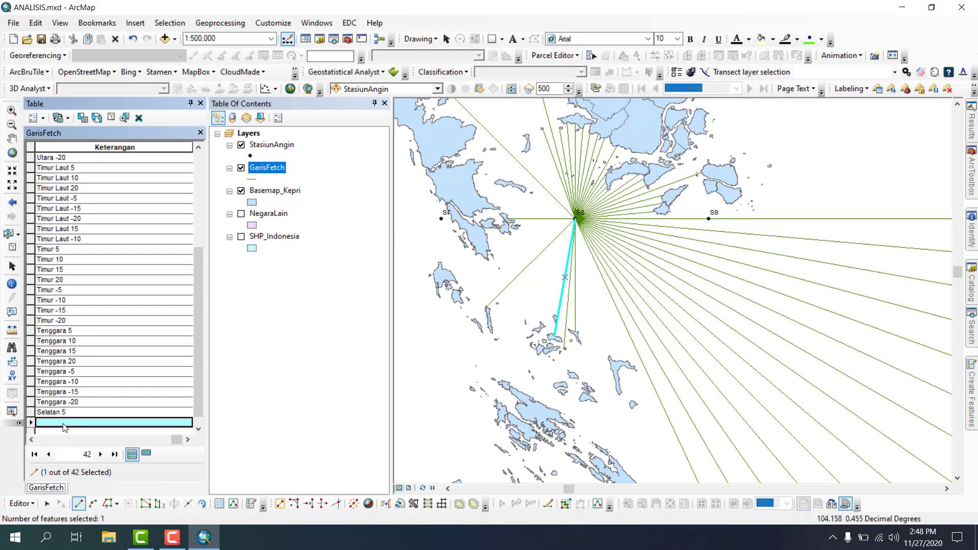
type("Selatan 10")
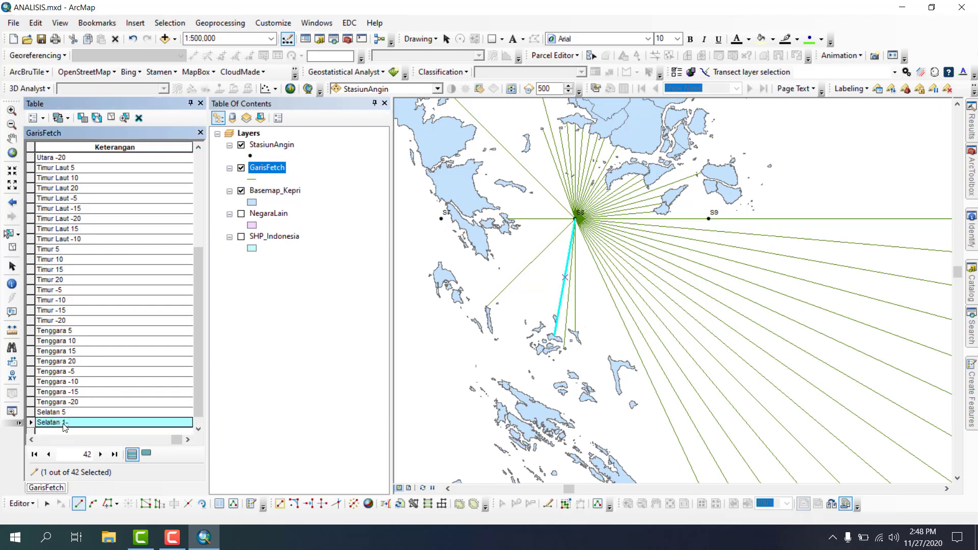
left_click(125, 118)
Step: Draw a fetch line from station S8 with direction 255, ending on the coast of the small round island to the south
scroll(576, 218, "down", 4)
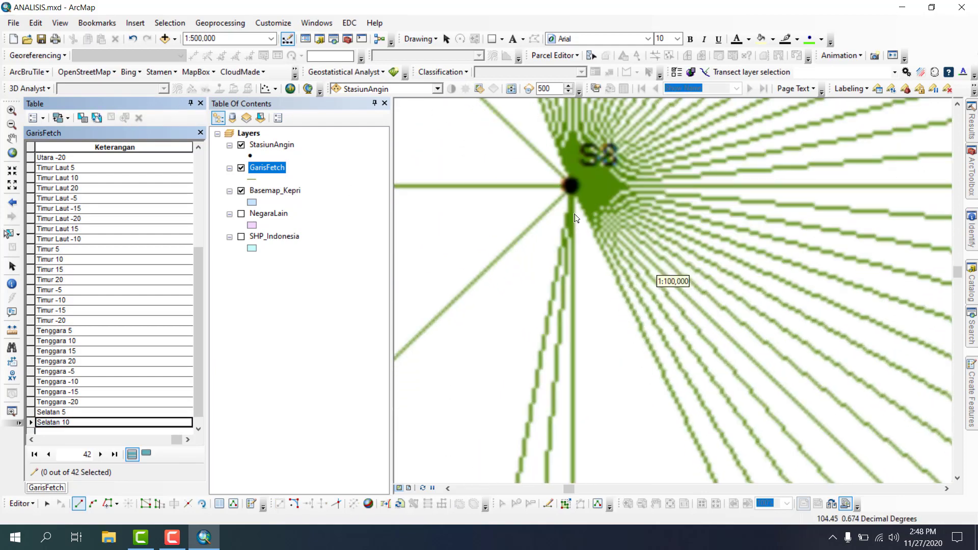
scroll(576, 218, "down", 2)
scroll(587, 209, "down", 4)
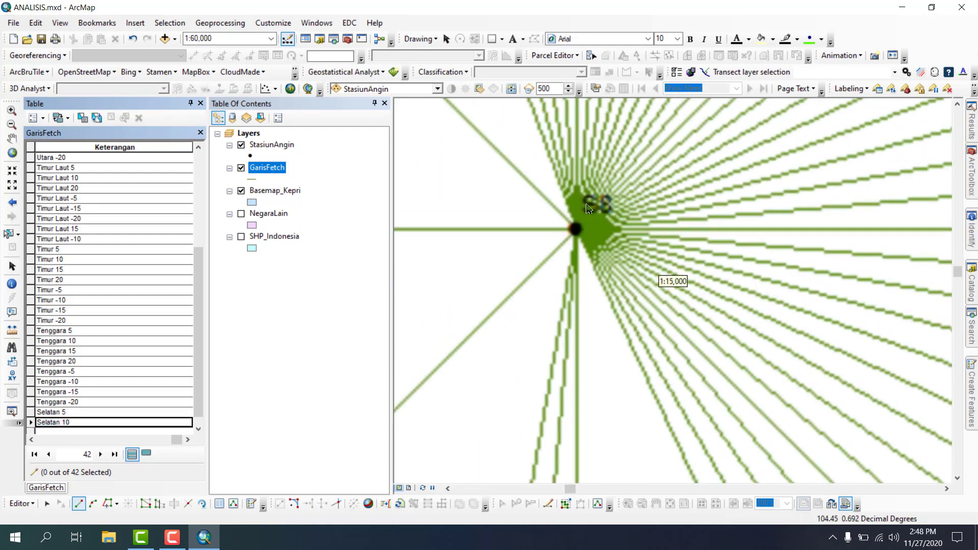
scroll(586, 229, "down", 4)
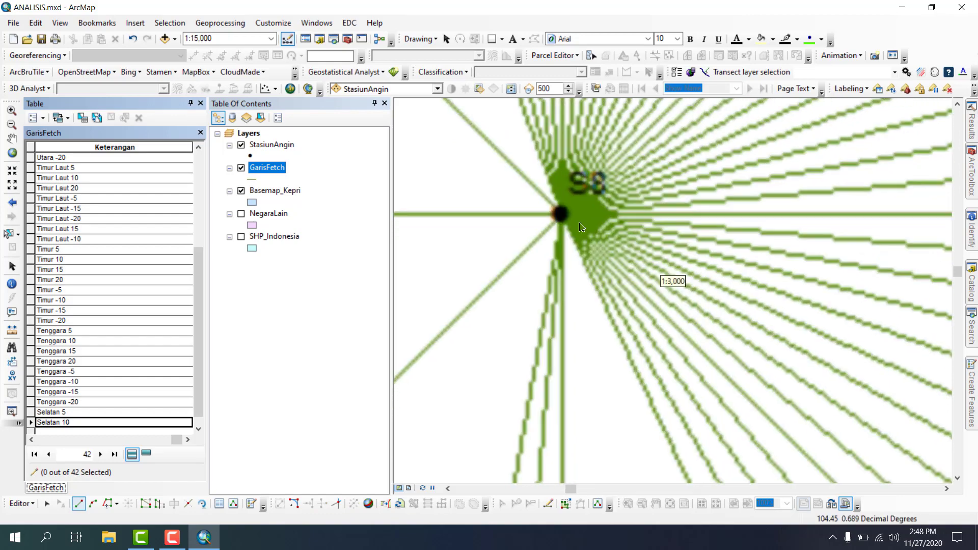
scroll(602, 184, "up", 3)
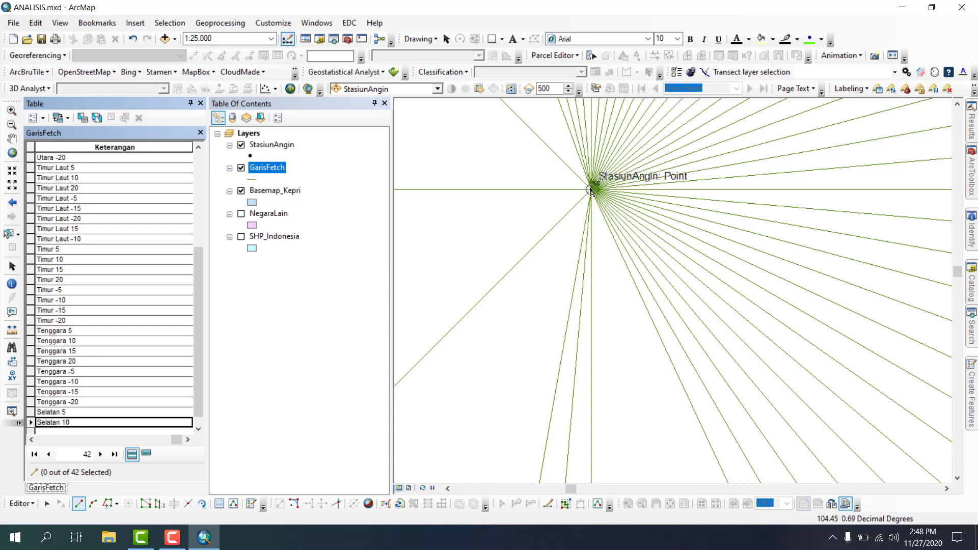
left_click(592, 192)
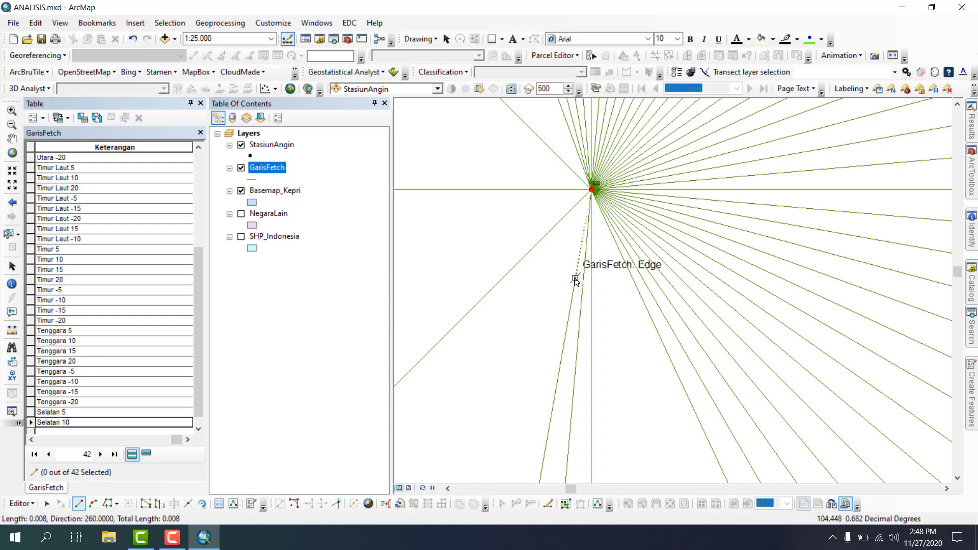
key("ctrl+a")
type("255")
key("Return")
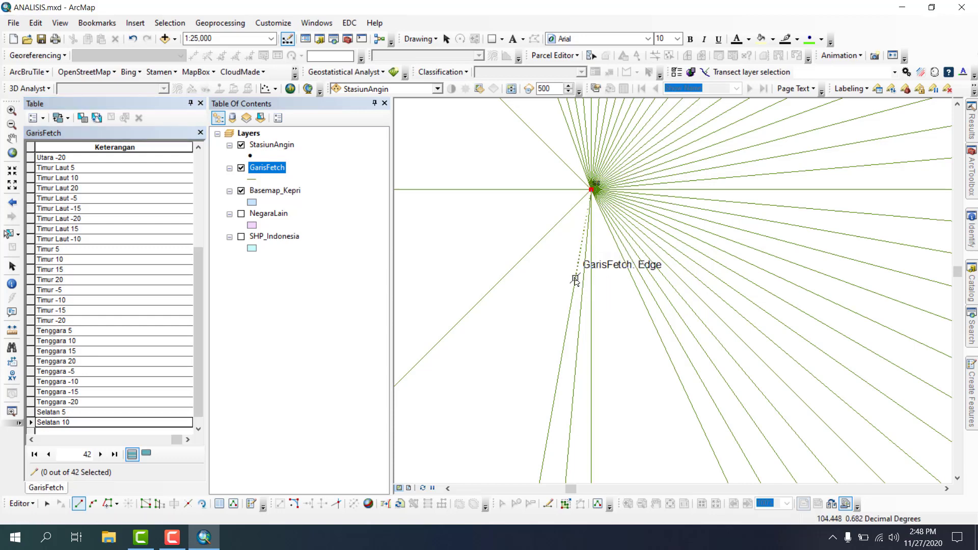
scroll(564, 256, "down", 3)
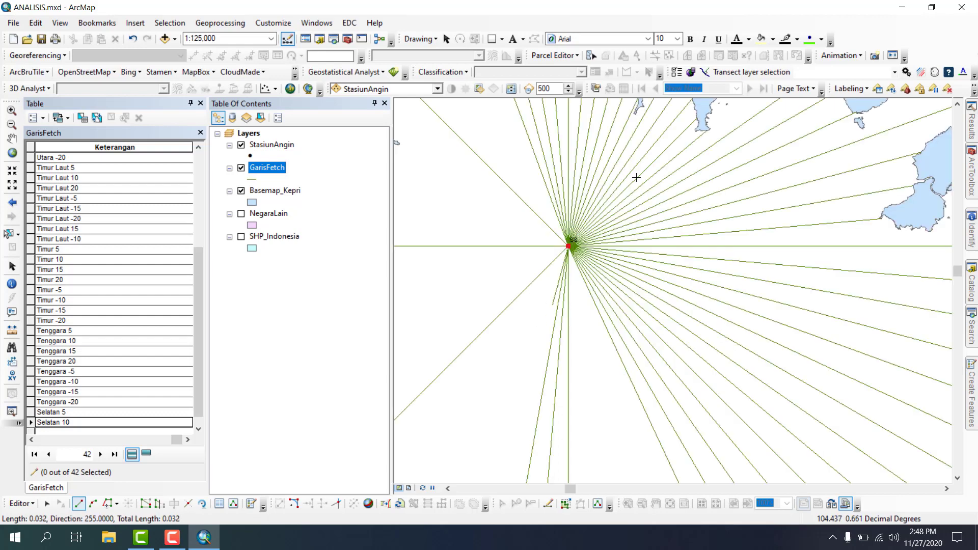
scroll(705, 103, "down", 3)
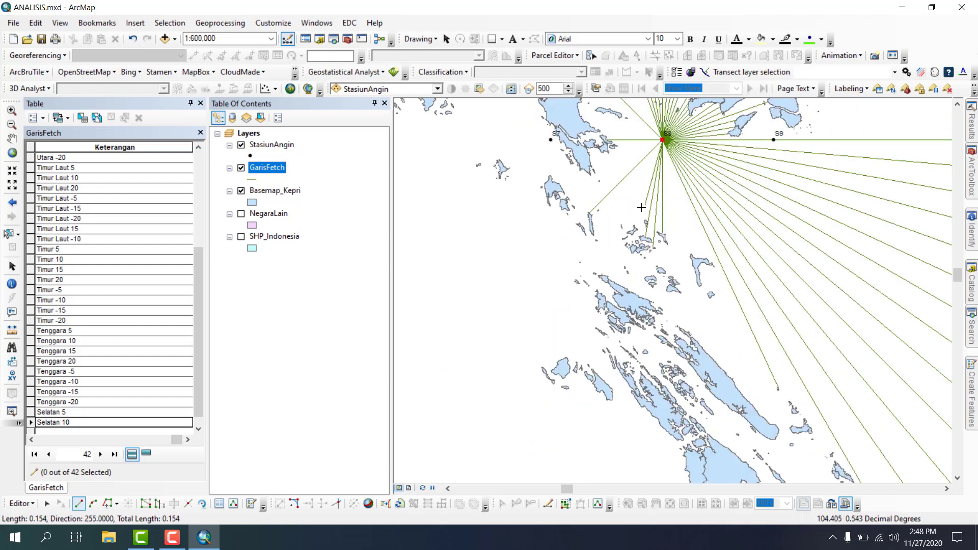
scroll(634, 220, "up", 3)
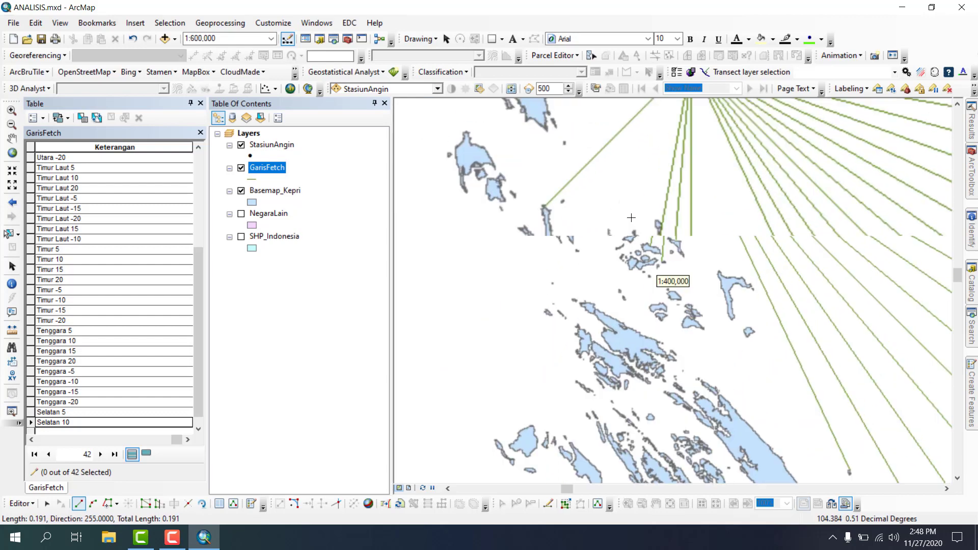
scroll(678, 240, "up", 1)
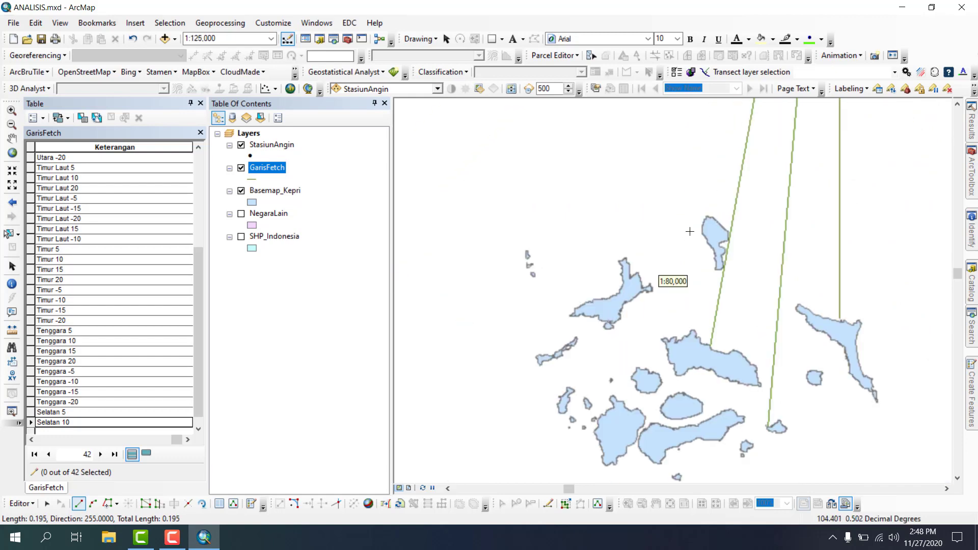
scroll(693, 241, "down", 1)
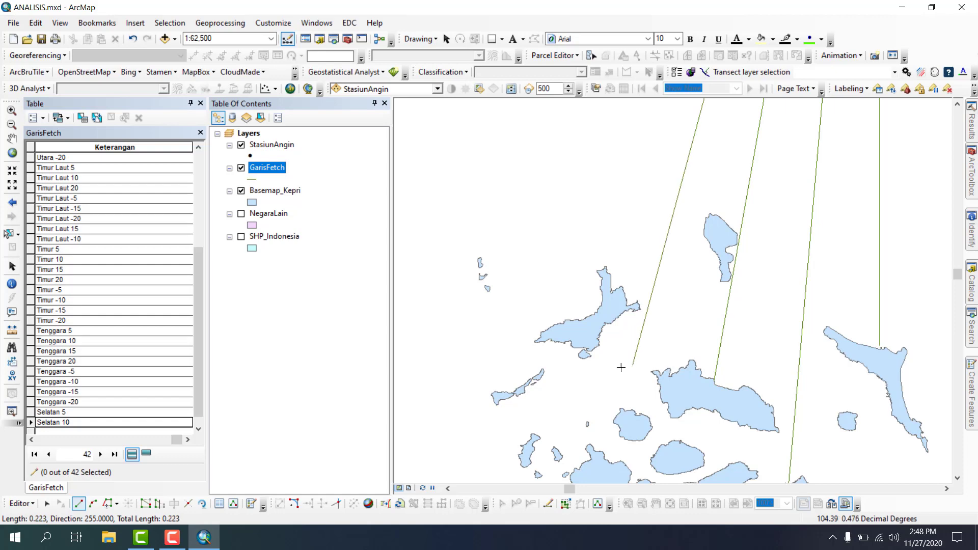
double_click(622, 408)
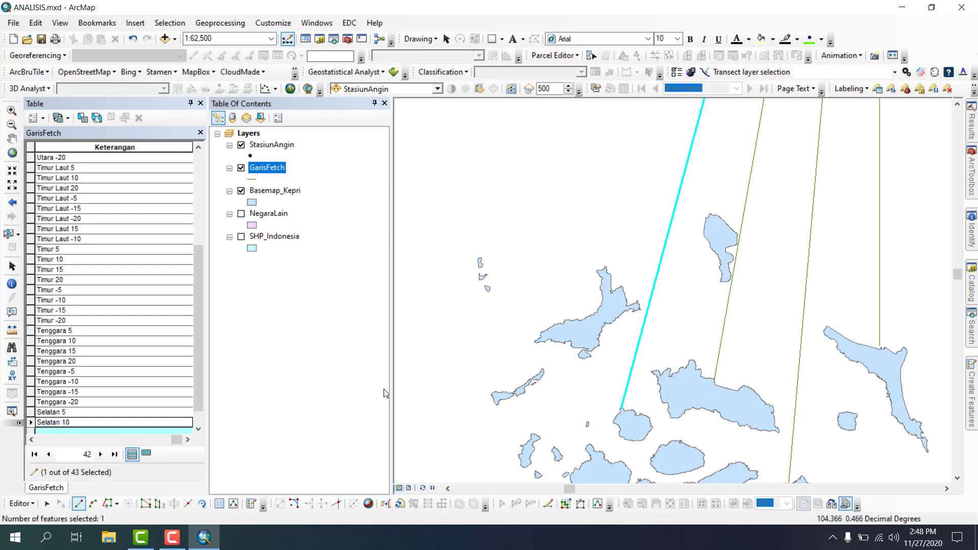
Step: Enter Selatan 15 as the Keterangan of the new fetch line and clear the selection
left_click(82, 411)
type("Selatan 15")
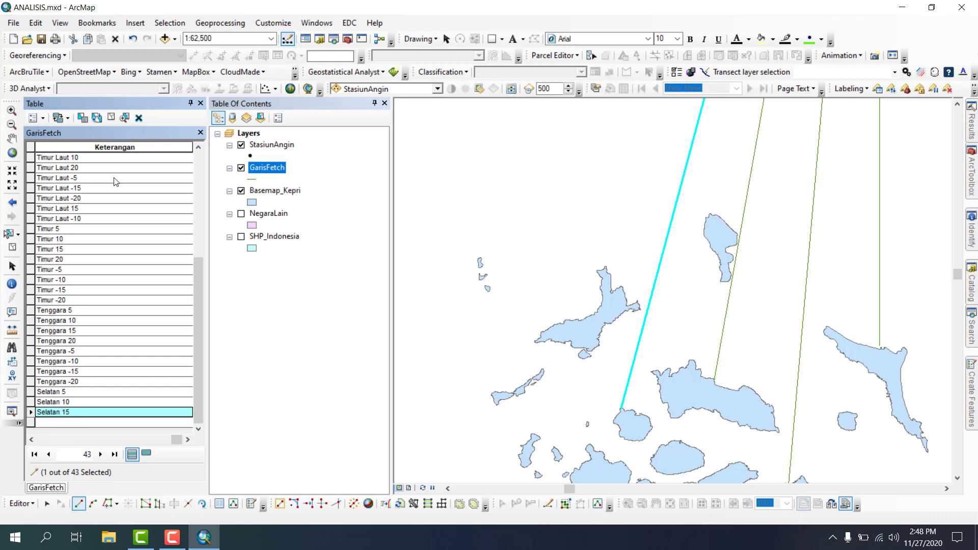
left_click(111, 118)
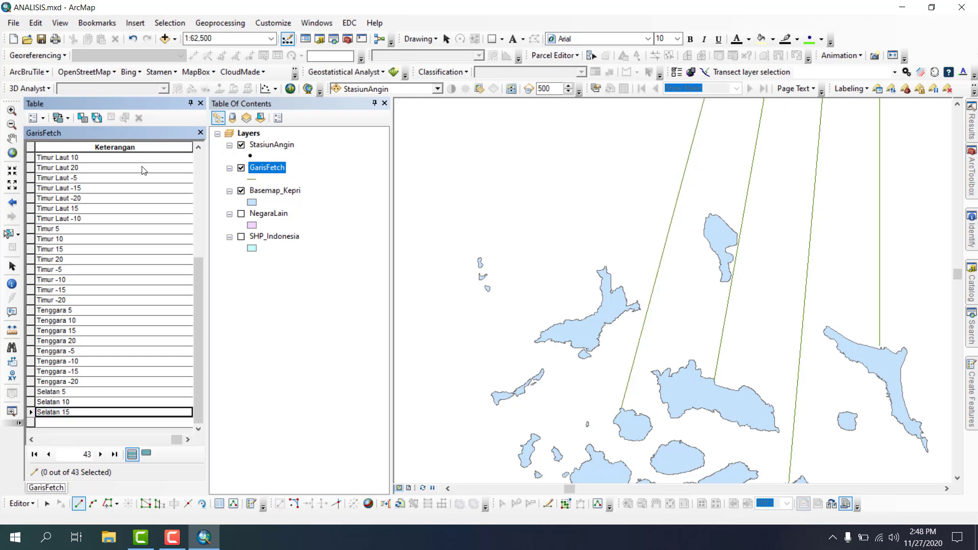
Step: Draw a fetch line from station S8 with direction 250, ending at a Basemap_Kepri endpoint on the southern islands
right_click(287, 149)
left_click(319, 212)
scroll(562, 220, "down", 2)
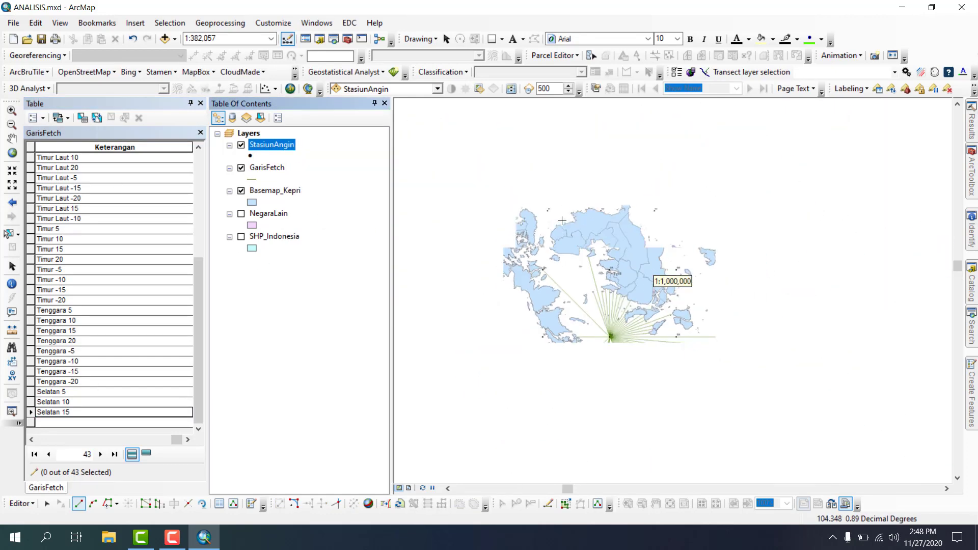
scroll(576, 270, "up", 8)
scroll(566, 262, "down", 8)
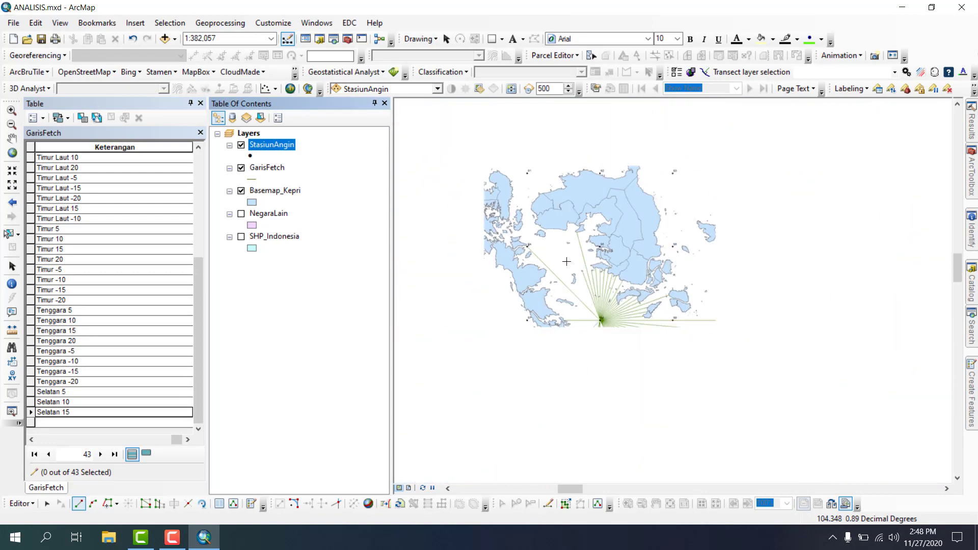
scroll(571, 269, "up", 4)
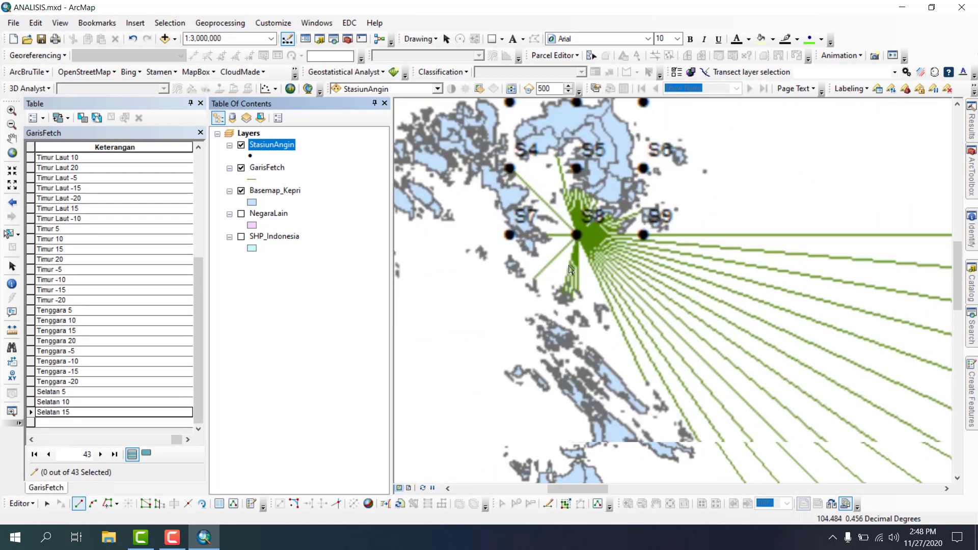
scroll(570, 269, "up", 4)
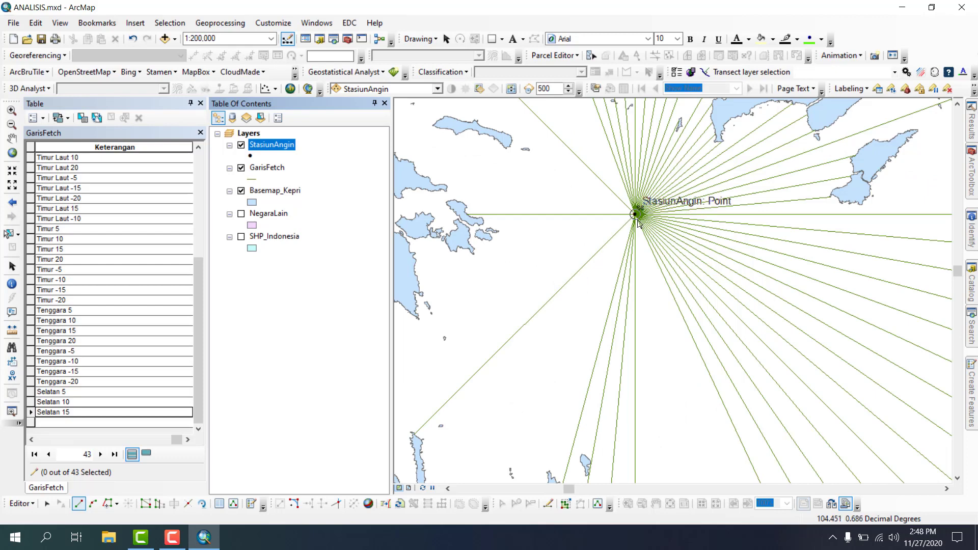
left_click(635, 215)
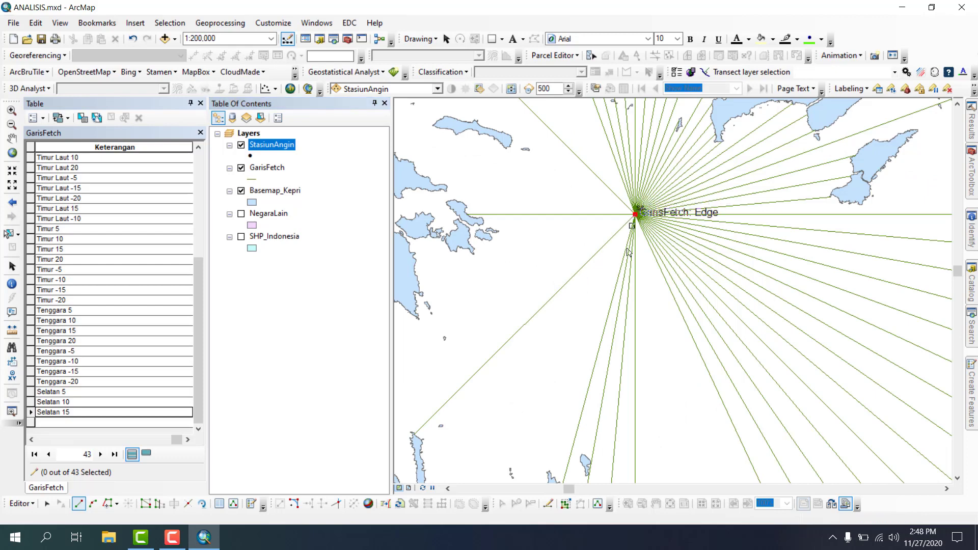
key("ctrl+a")
type("2")
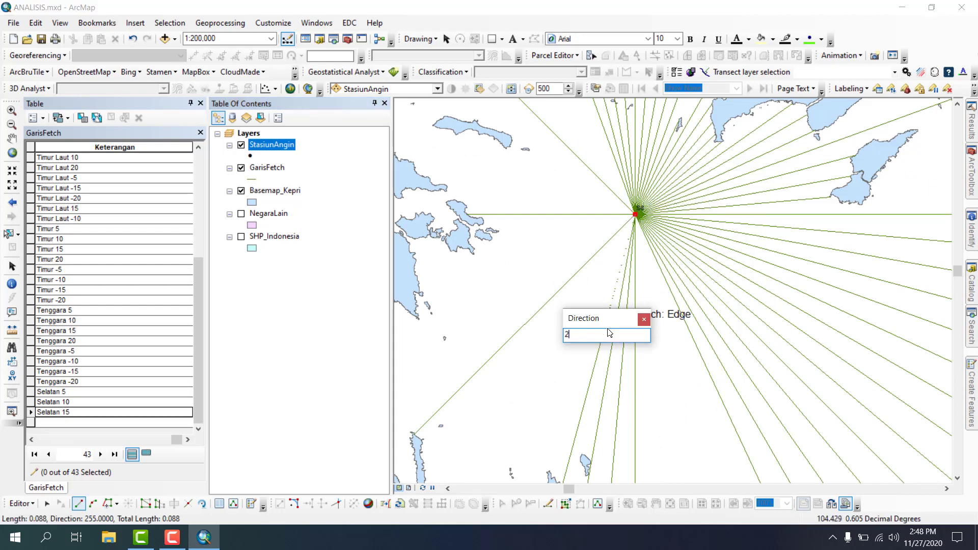
type("50")
key("Return")
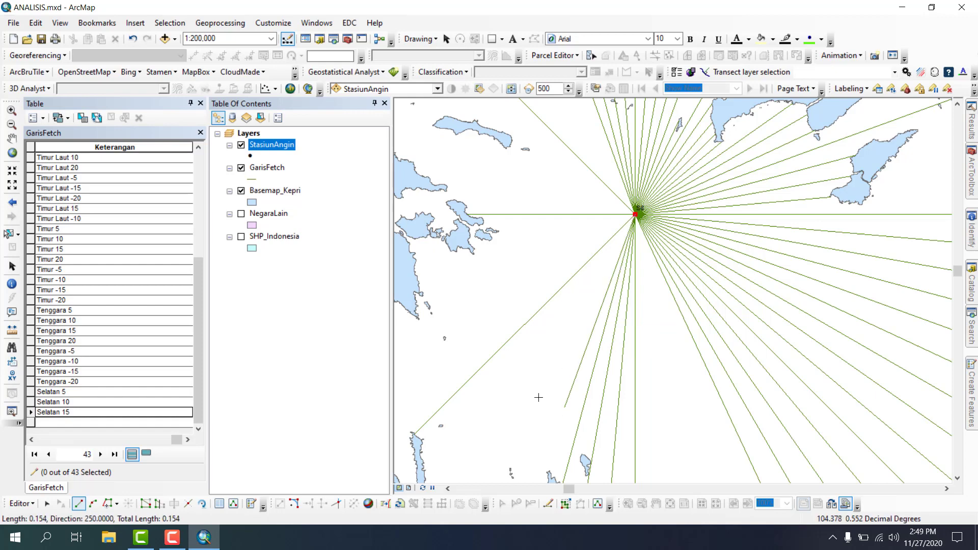
scroll(570, 349, "up", 3)
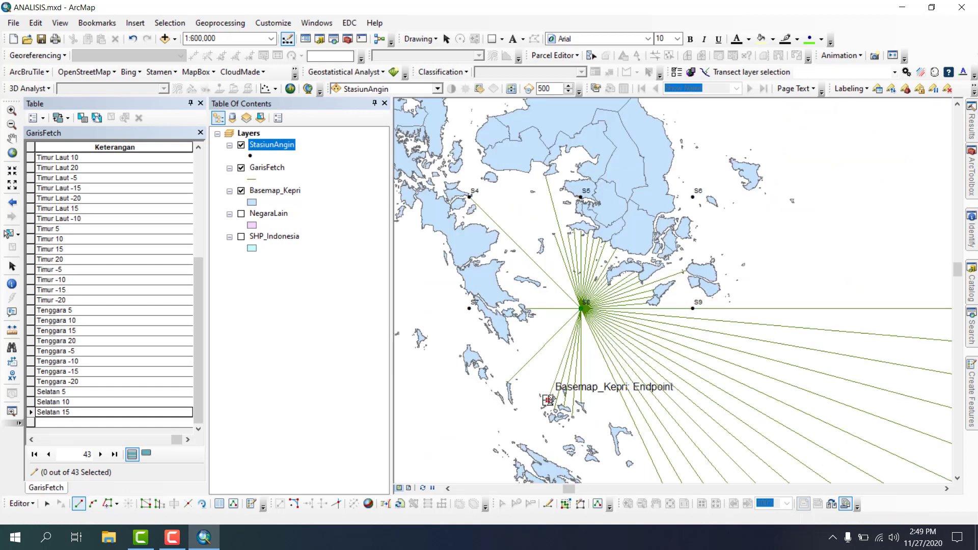
double_click(548, 400)
Step: Enter Selatan 20 as the Keterangan of the new fetch line and clear the selection
left_click(118, 423)
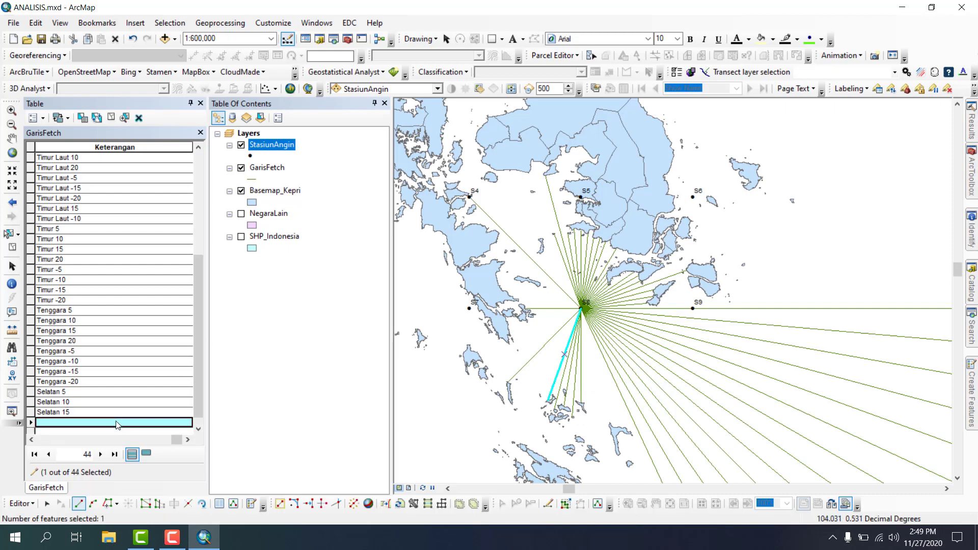
type("Selatan 20")
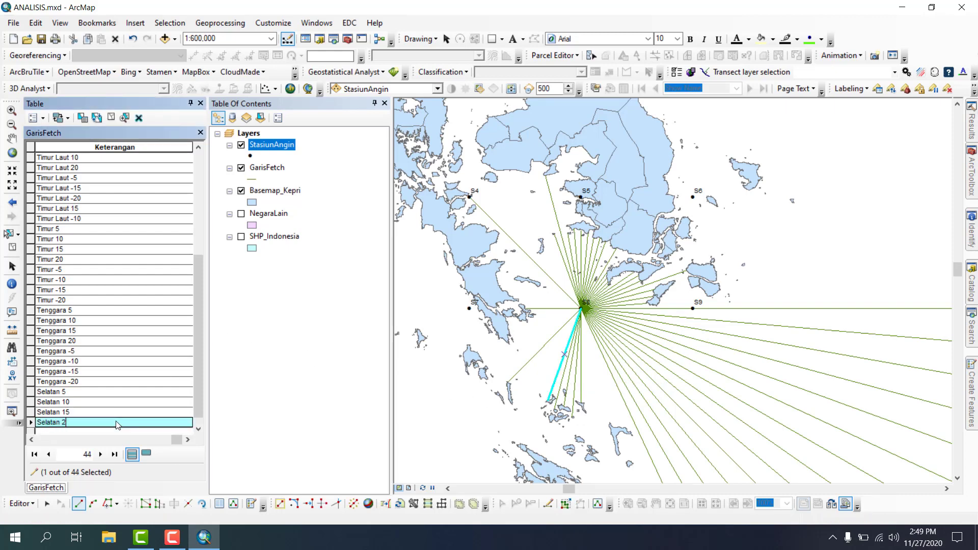
left_click(111, 118)
Step: Draw a fetch line from station S8 with direction 275, ending on the first island coast it meets to the south
scroll(532, 274, "down", 3)
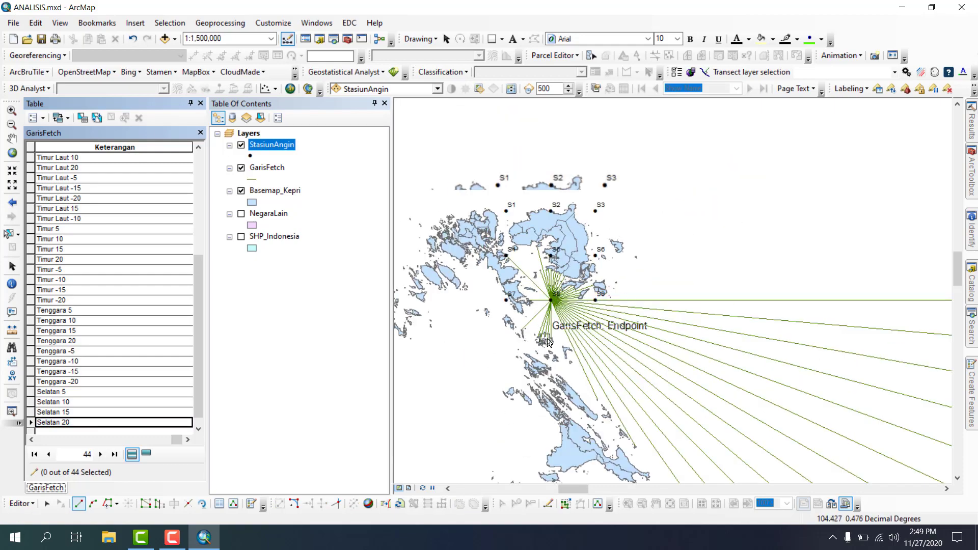
scroll(553, 336, "up", 5)
scroll(562, 314, "down", 2)
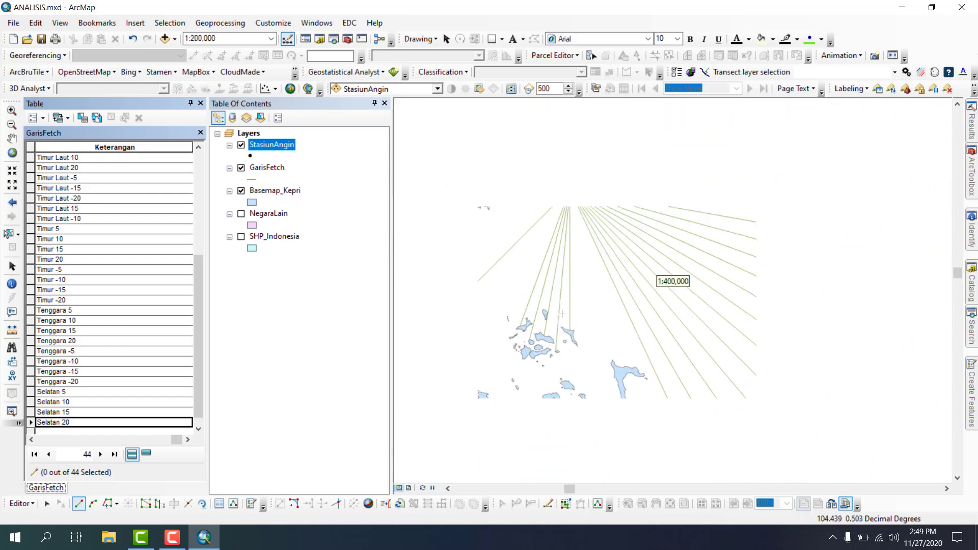
left_click(569, 189)
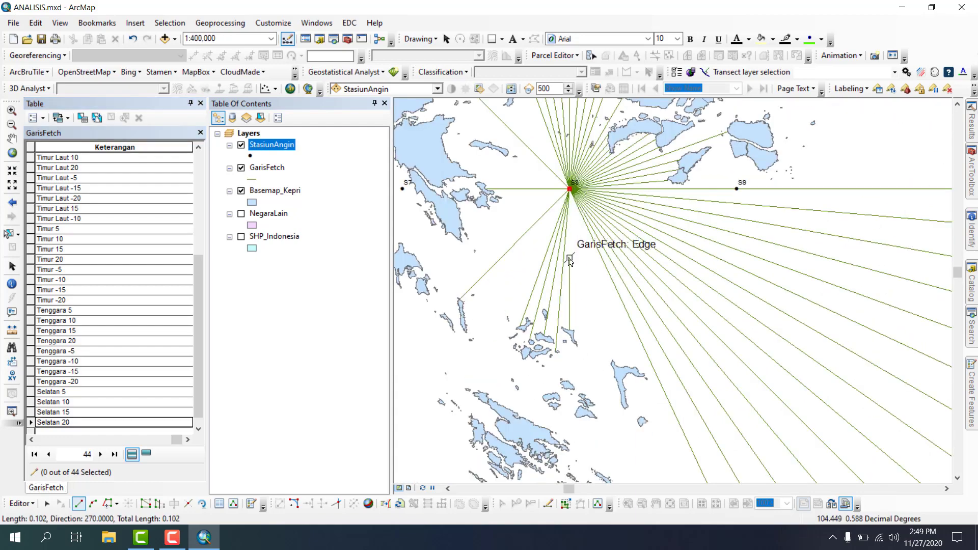
key("ctrl+a")
type("2")
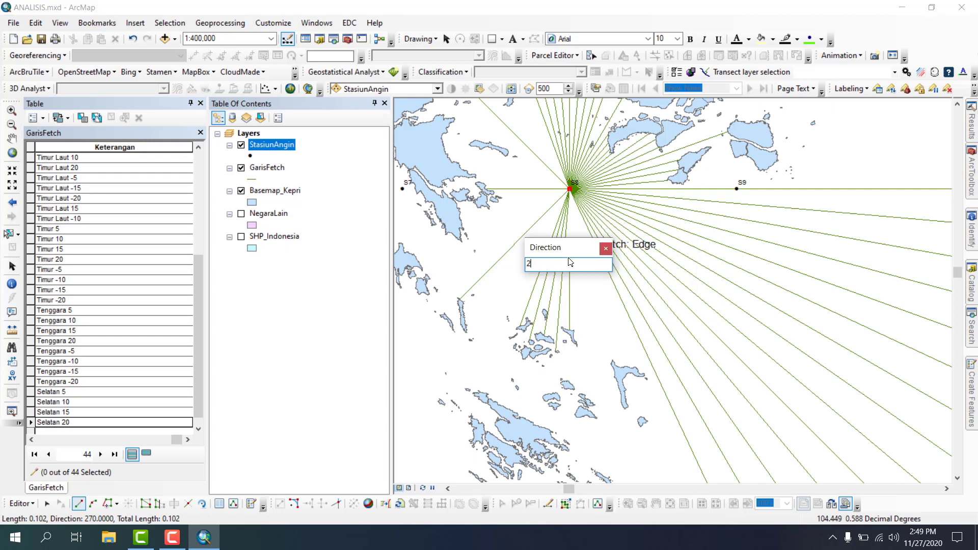
type("75")
key("Return")
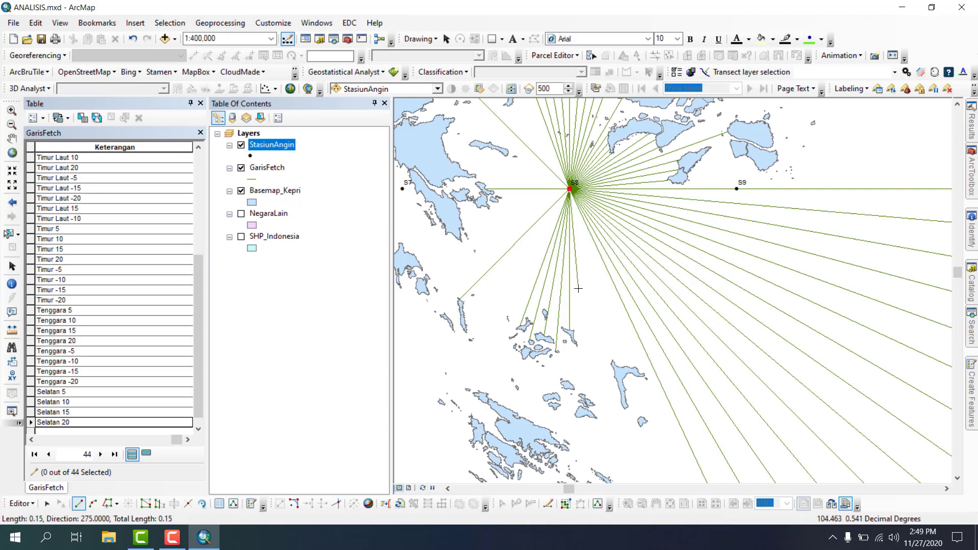
left_click(588, 398)
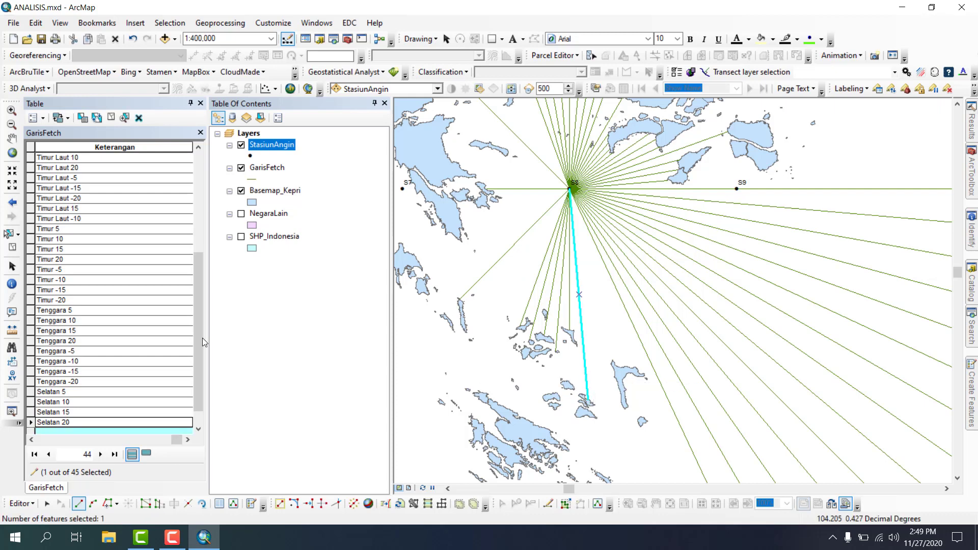
Step: Enter Selatan -5 as the Keterangan of the new fetch line and clear the selection
scroll(139, 404, "down", 1)
left_click(107, 415)
type("Selatan -5")
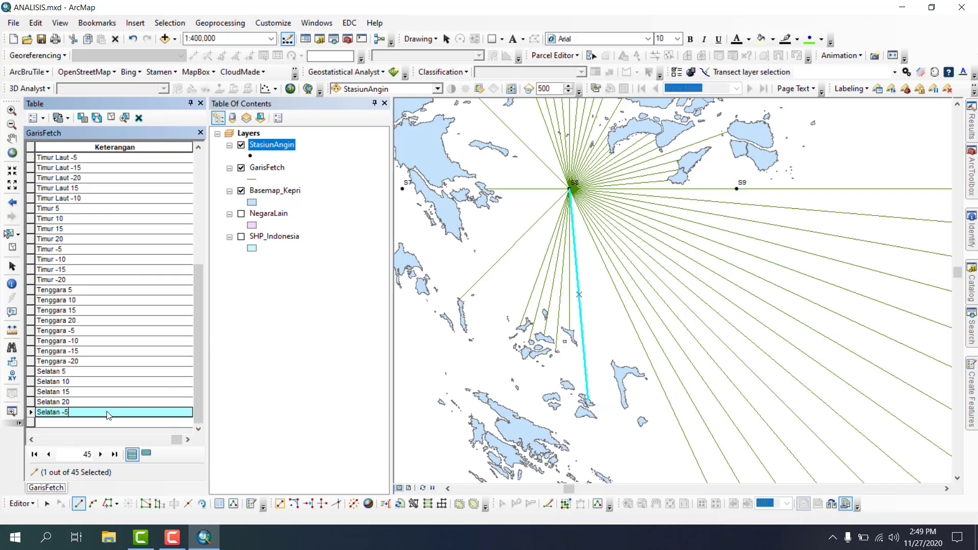
key("Return")
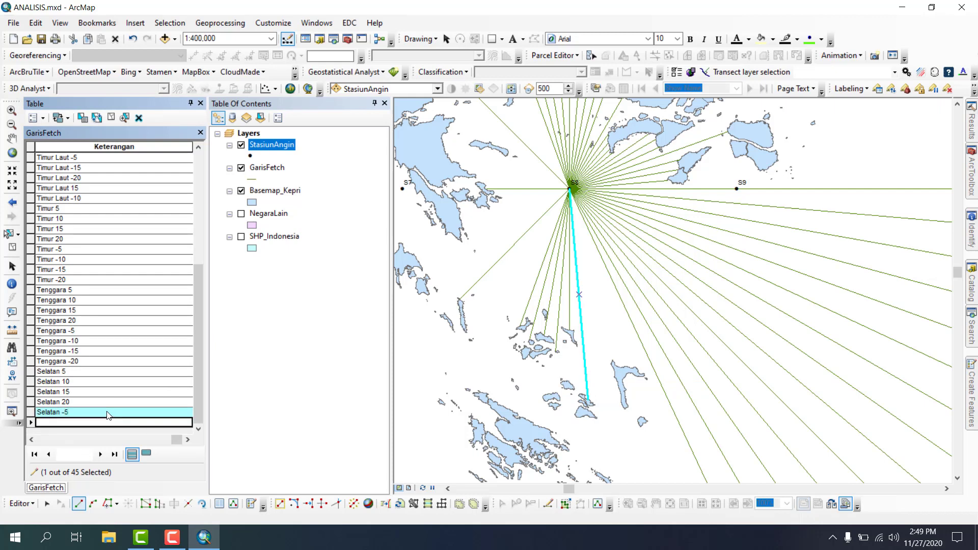
left_click(111, 118)
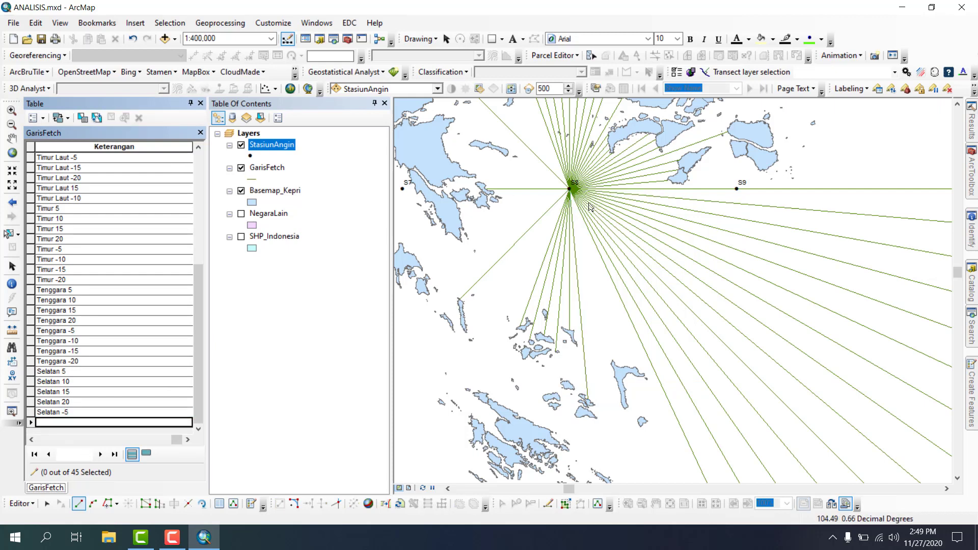
Step: Draw a fetch line from station S8 with direction 280, ending at a Basemap_Kepri vertex on the long southern island
left_click(571, 190)
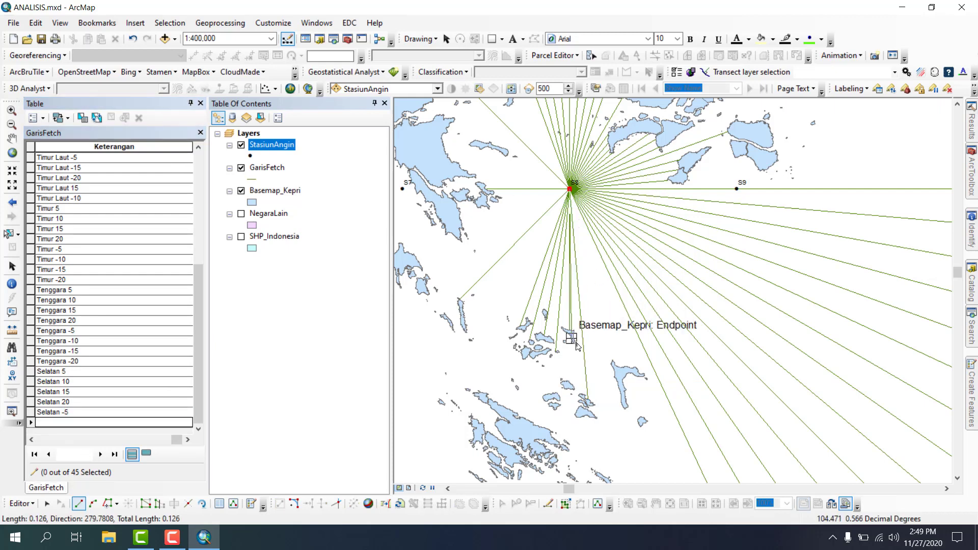
key("ctrl+a")
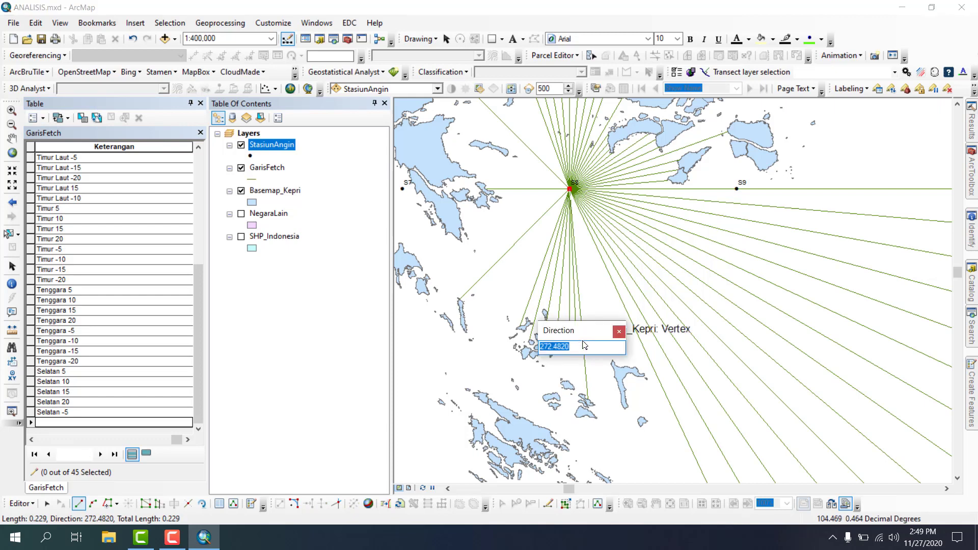
left_click(618, 332)
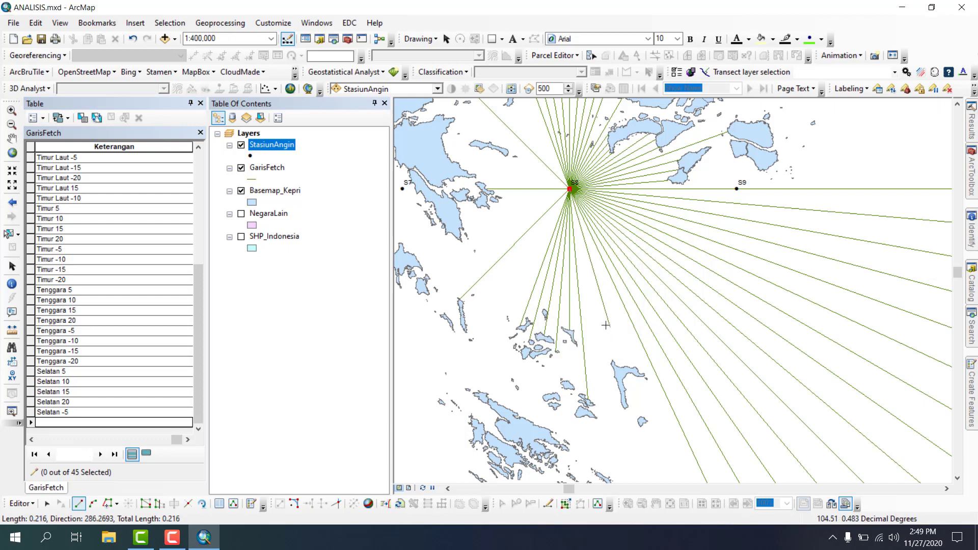
key("ctrl+a")
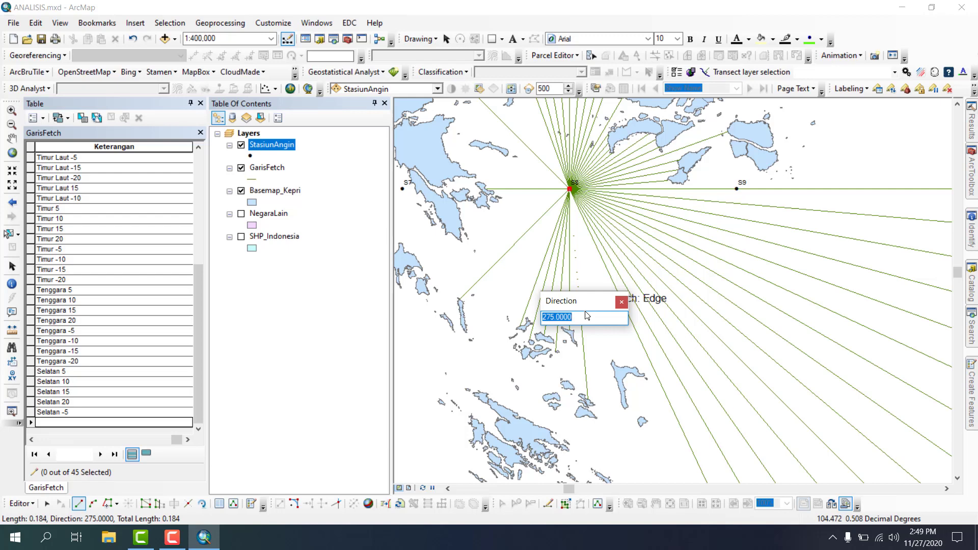
type("280")
key("Return")
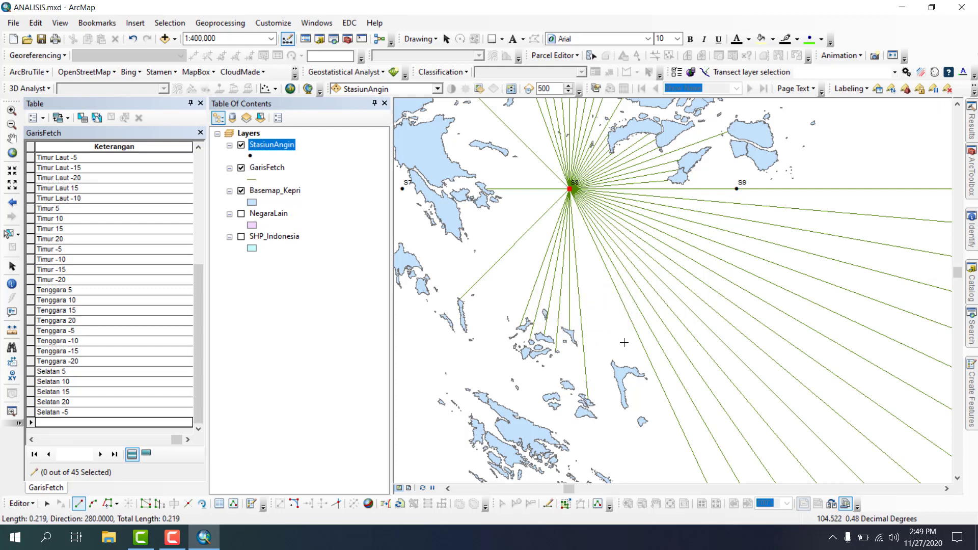
scroll(618, 393, "up", 3)
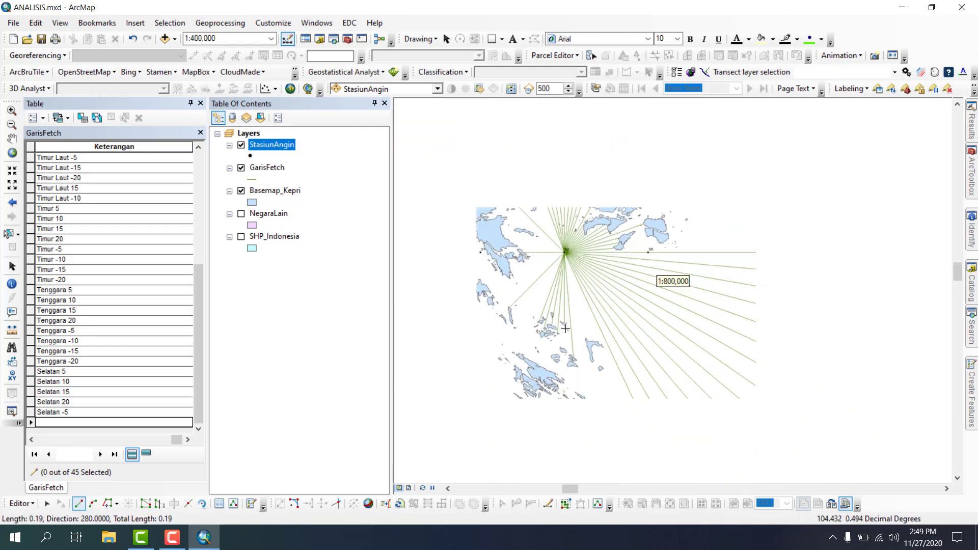
left_click(590, 404)
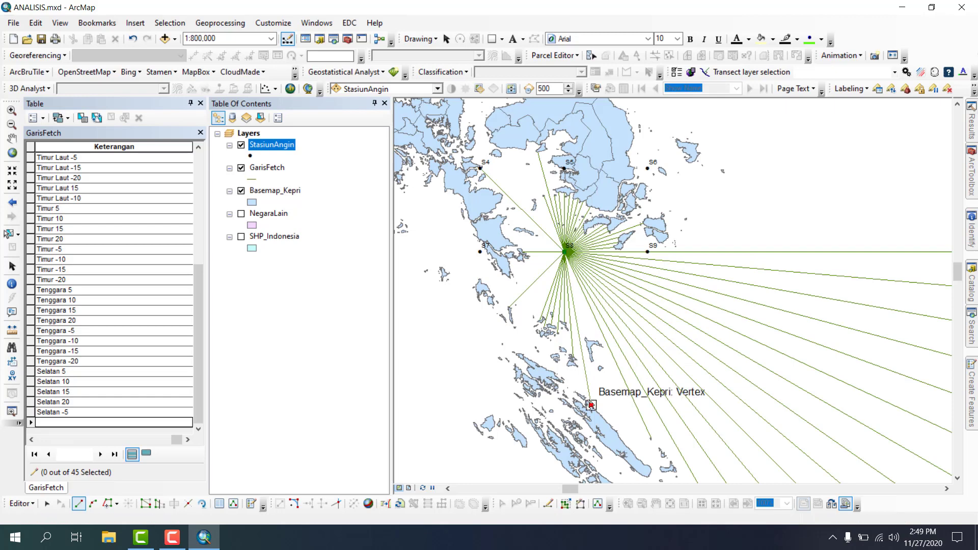
double_click(591, 404)
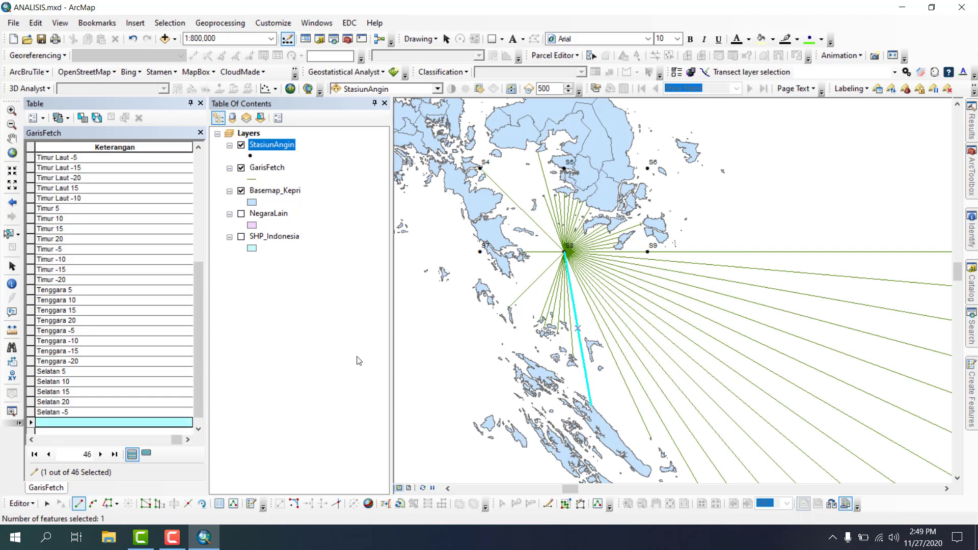
Step: Enter Selatan -10 as the Keterangan of the new fetch line and clear the selection
left_click(80, 424)
type("Selatan -10")
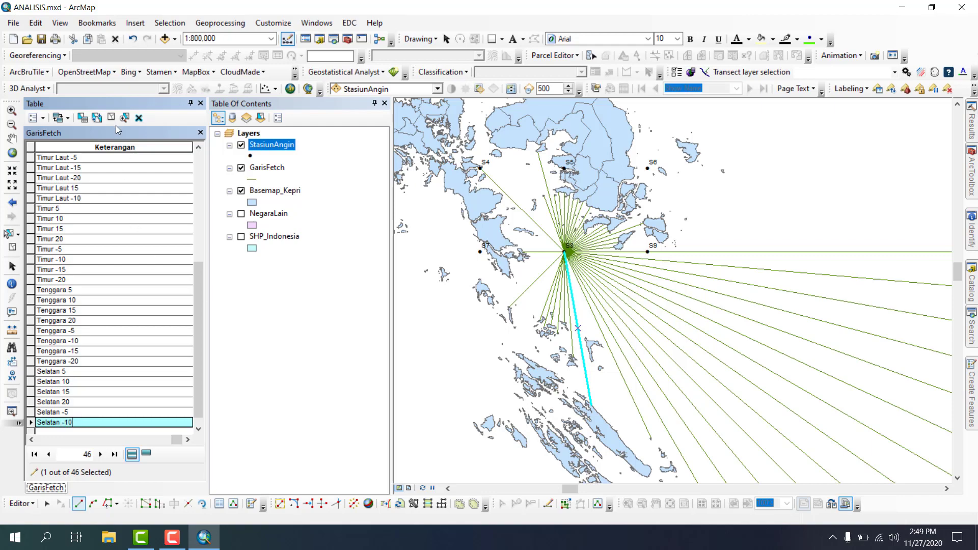
left_click(113, 121)
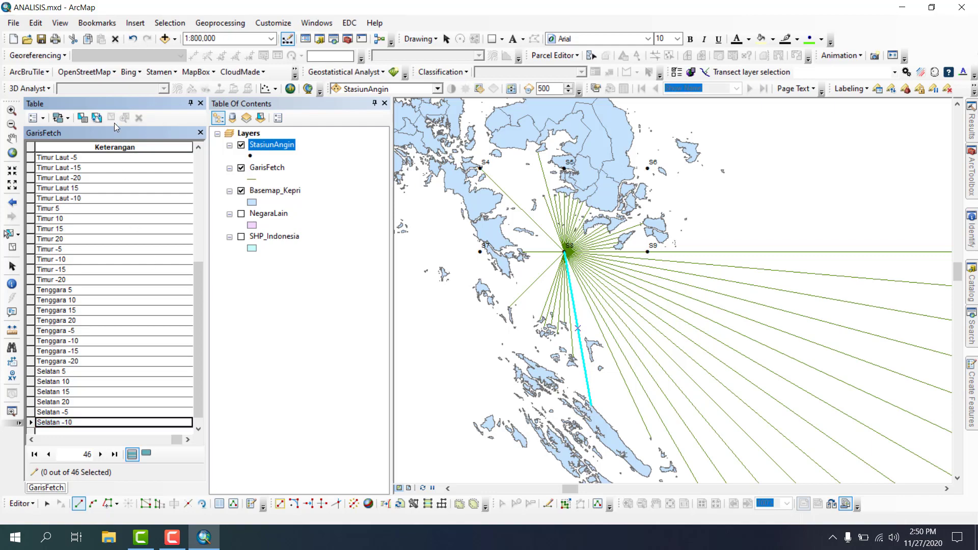
Step: Draw a fetch line from station S8 with direction 285, ending at a Basemap_Kepri endpoint on the first island it meets
scroll(573, 249, "up", 5)
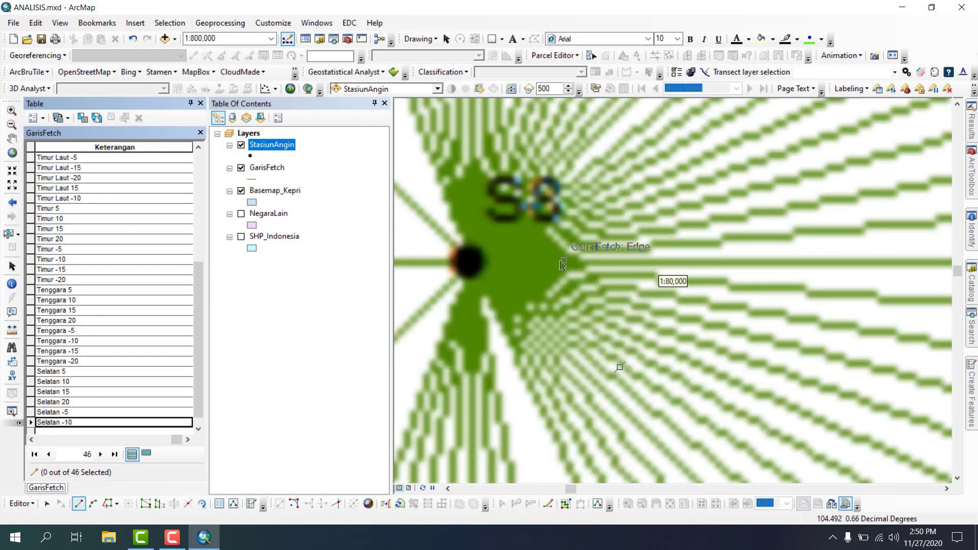
left_click(478, 272)
key("ctrl+a")
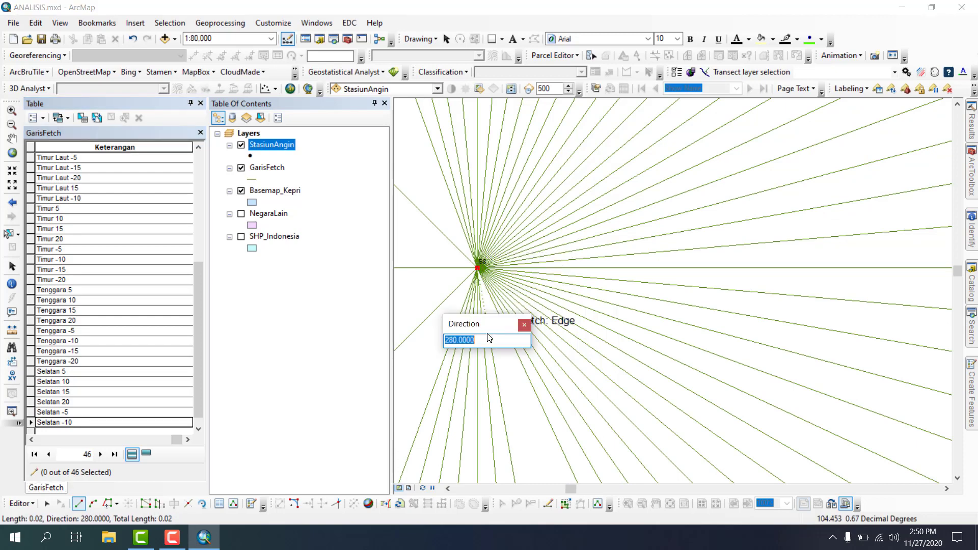
type("285")
key("Return")
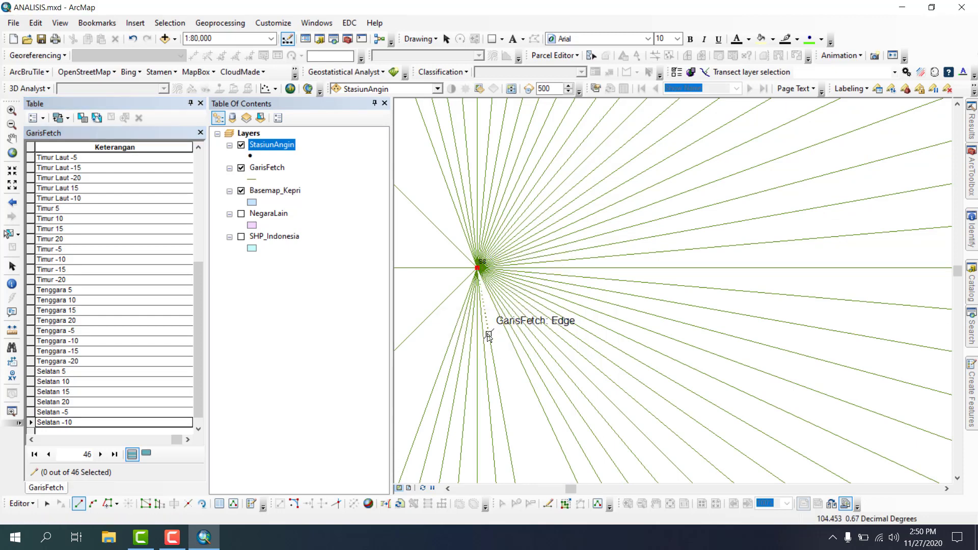
scroll(499, 294, "up", 2)
scroll(498, 294, "up", 2)
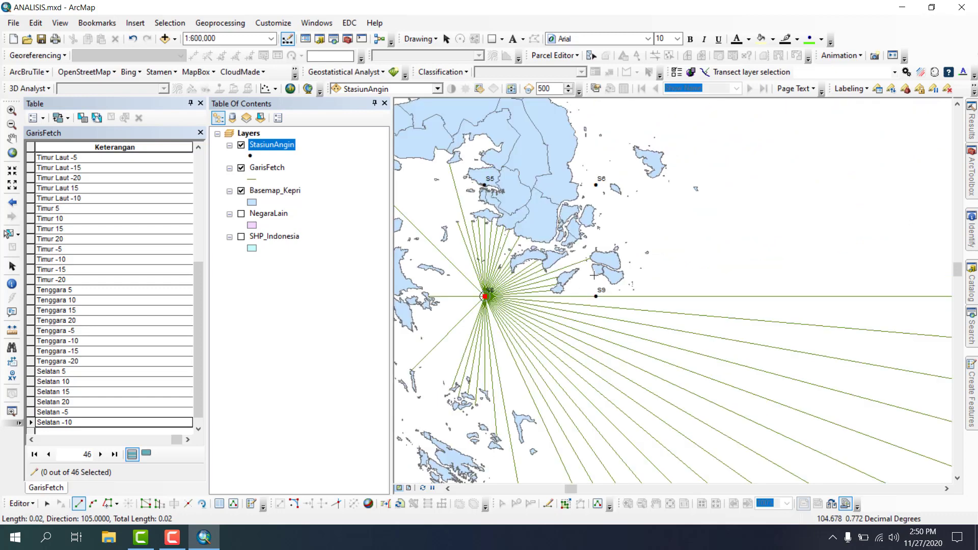
scroll(630, 305, "up", 1)
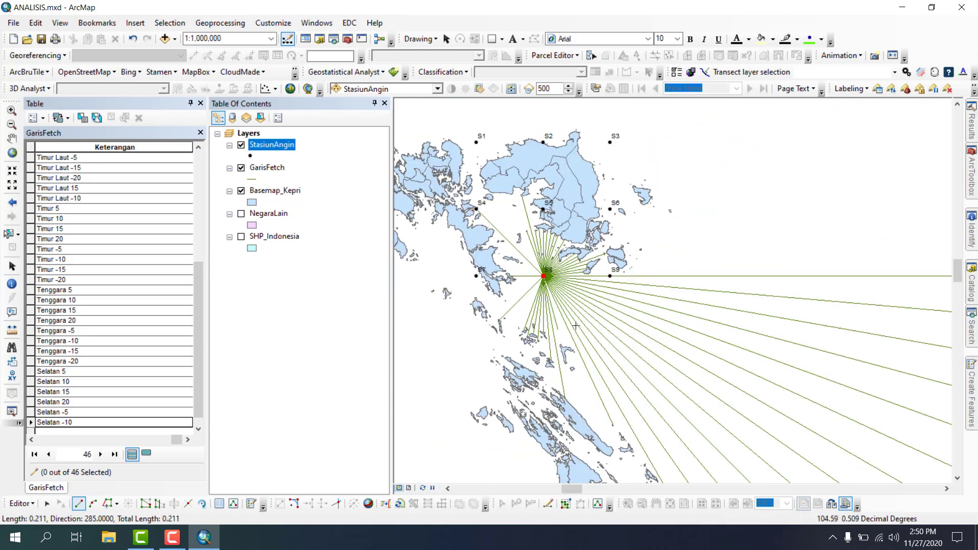
double_click(562, 348)
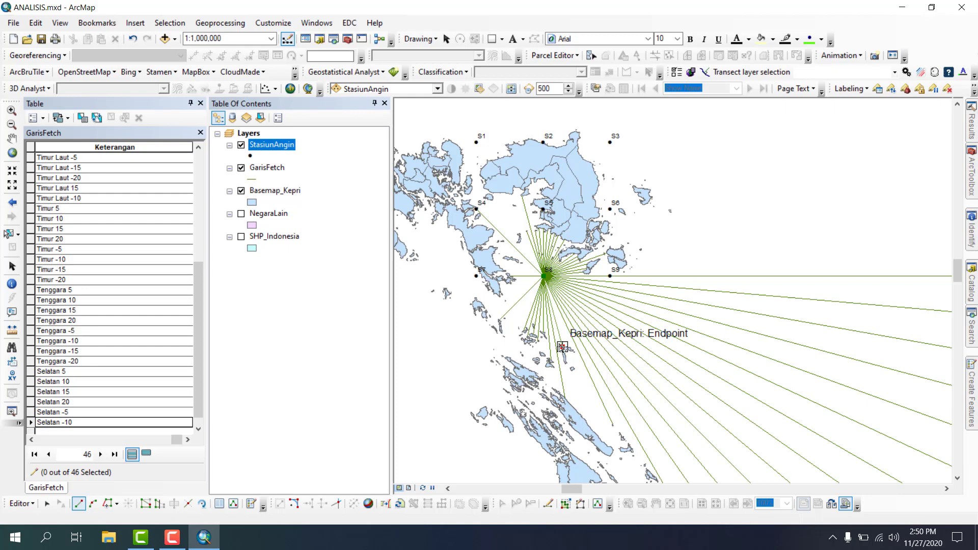
Step: Enter Selatan -15 as the Keterangan of the new fetch line and clear the selection
left_click(102, 414)
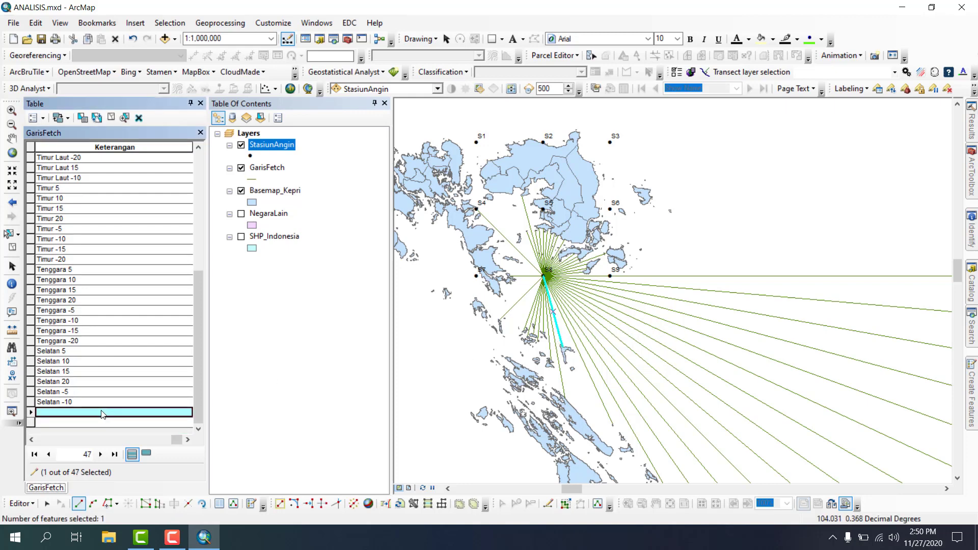
type("Selatan -15")
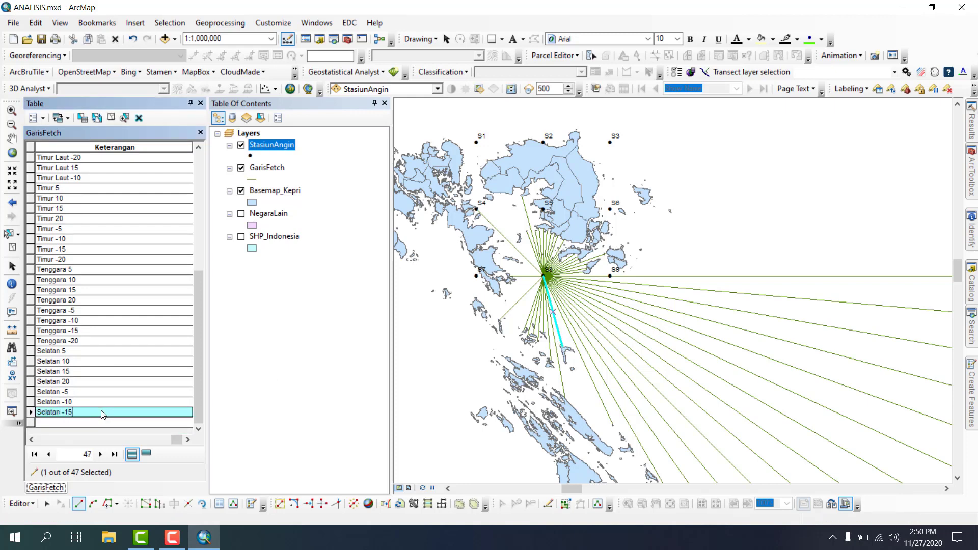
left_click(112, 118)
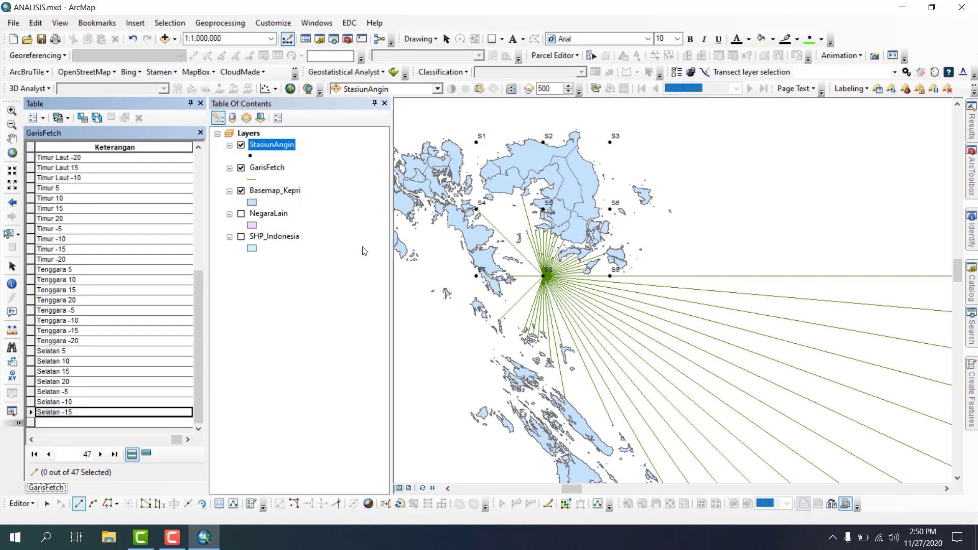
Step: Draw a fetch line from station S8 with direction 290, ending on the north coast of the first island it meets
scroll(543, 275, "up", 5)
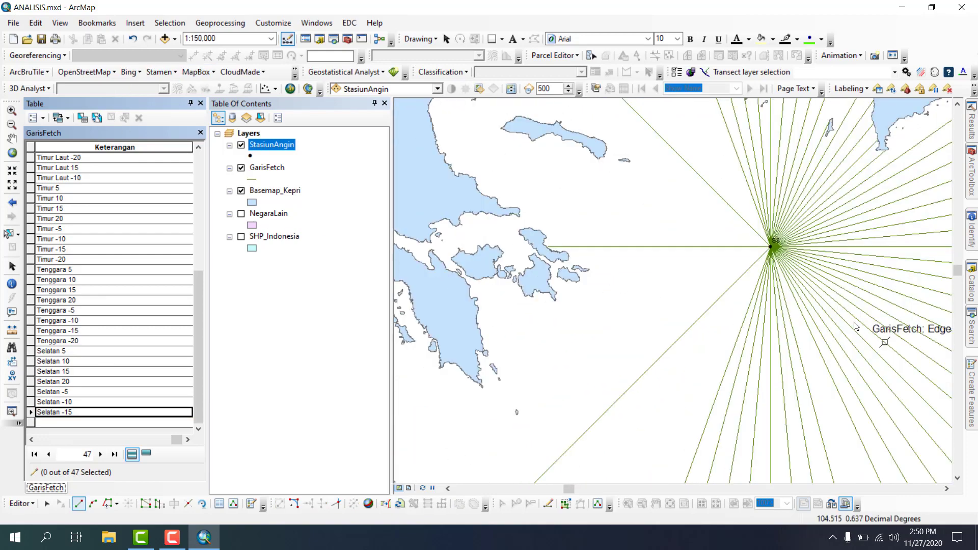
left_click(772, 252)
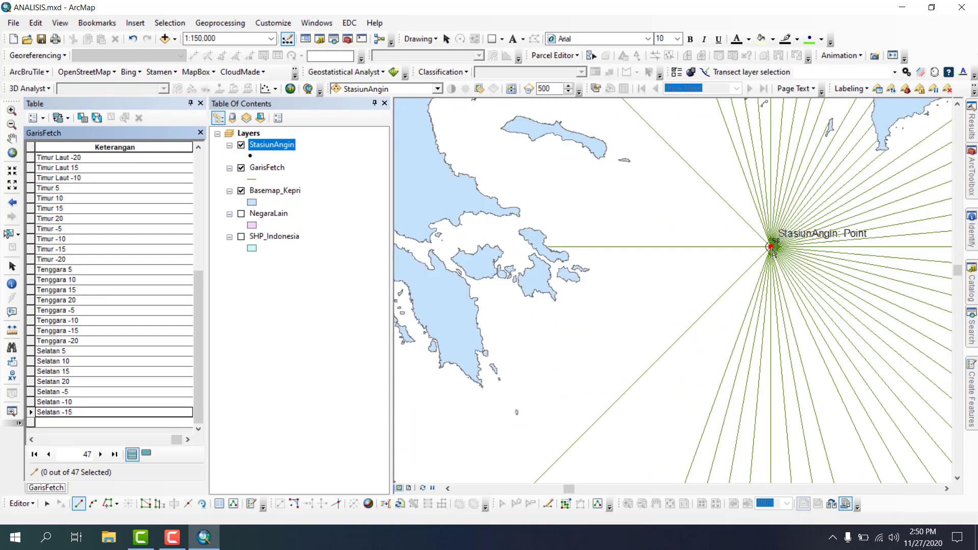
key("ctrl+a")
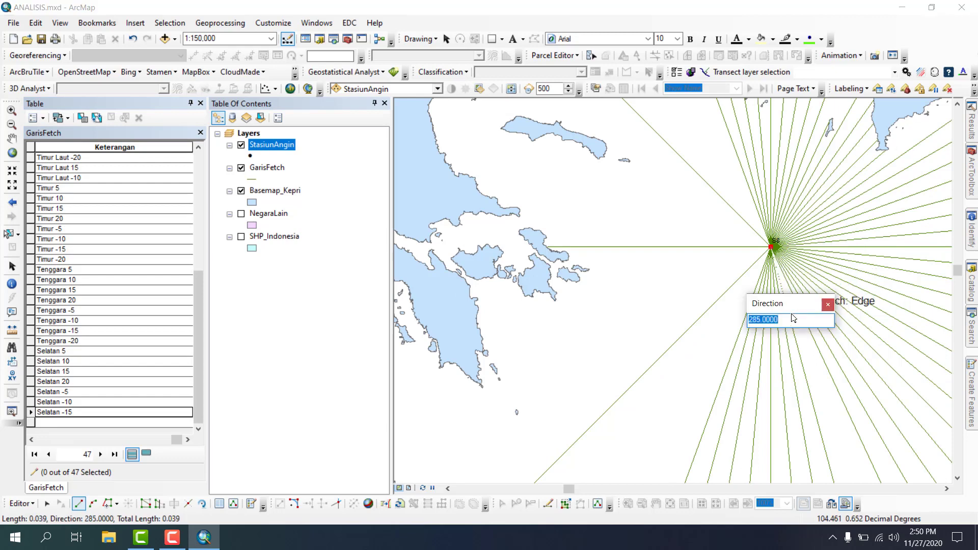
type("290")
key("Return")
scroll(617, 234, "up", 3)
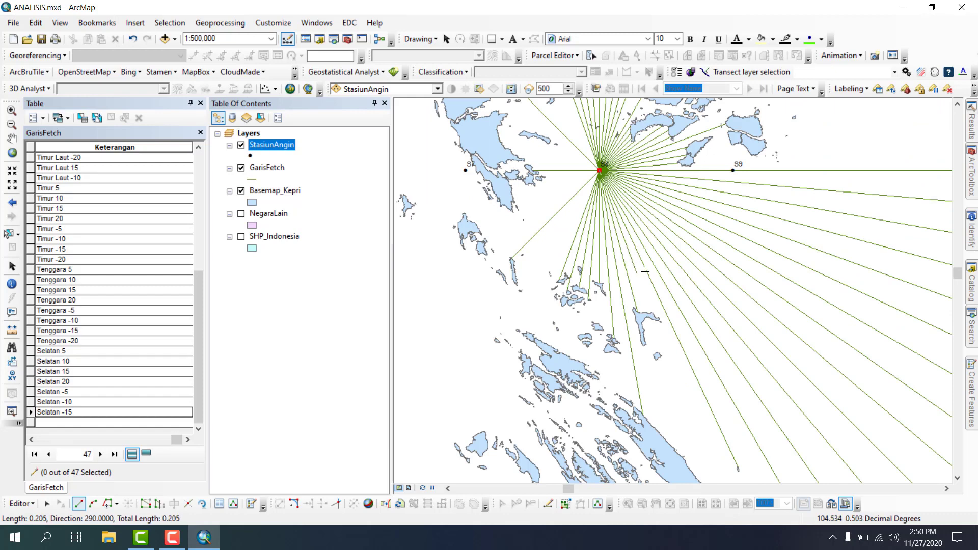
double_click(661, 309)
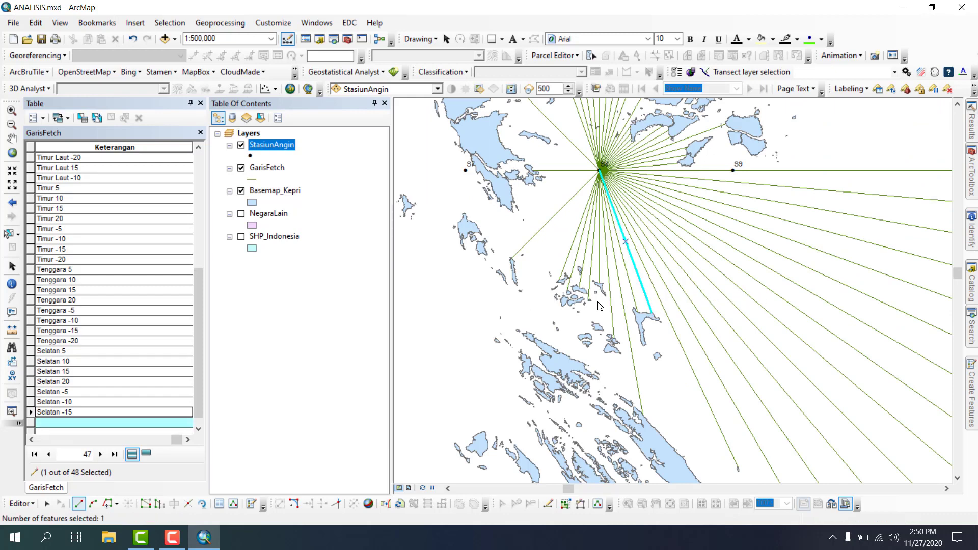
Step: Enter Selatan -20 as the Keterangan of the new fetch line and clear the selection
left_click(98, 427)
type("Selatan -20")
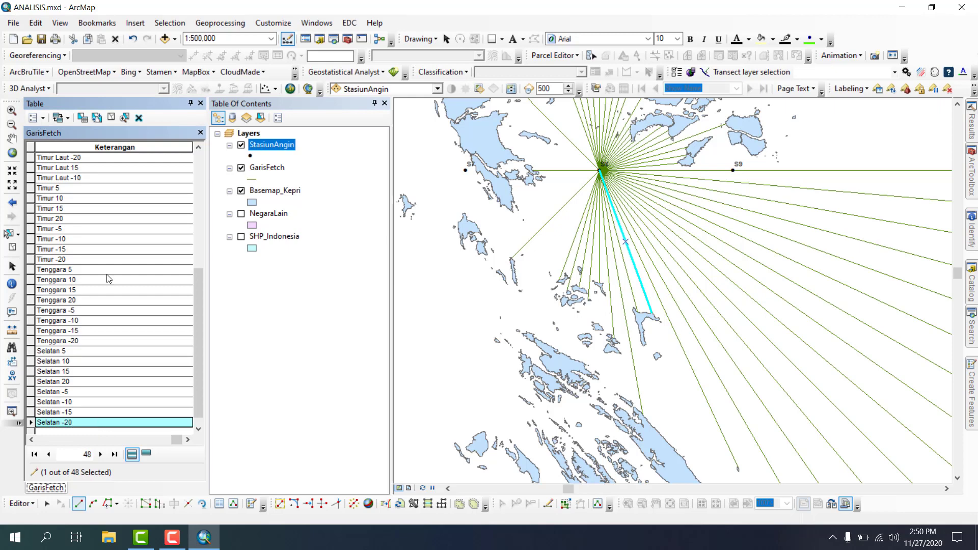
left_click(111, 118)
Step: Stop the editing session and save the fetch line edits
scroll(769, 239, "down", 2)
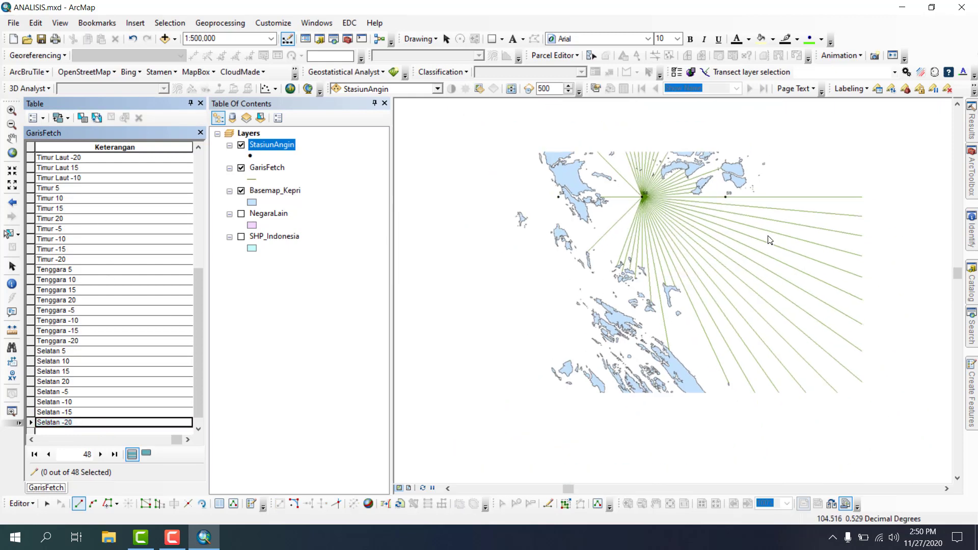
left_click(21, 504)
left_click(51, 281)
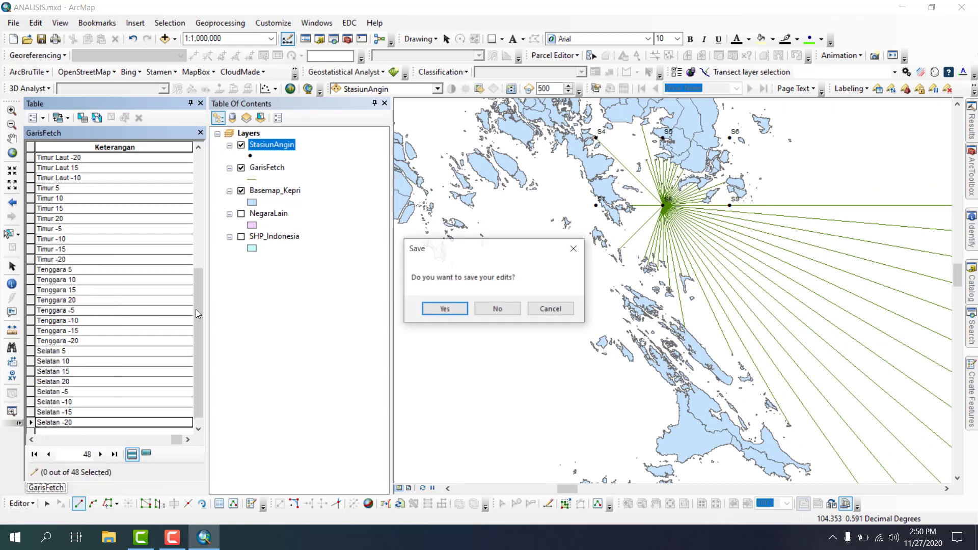
left_click(440, 311)
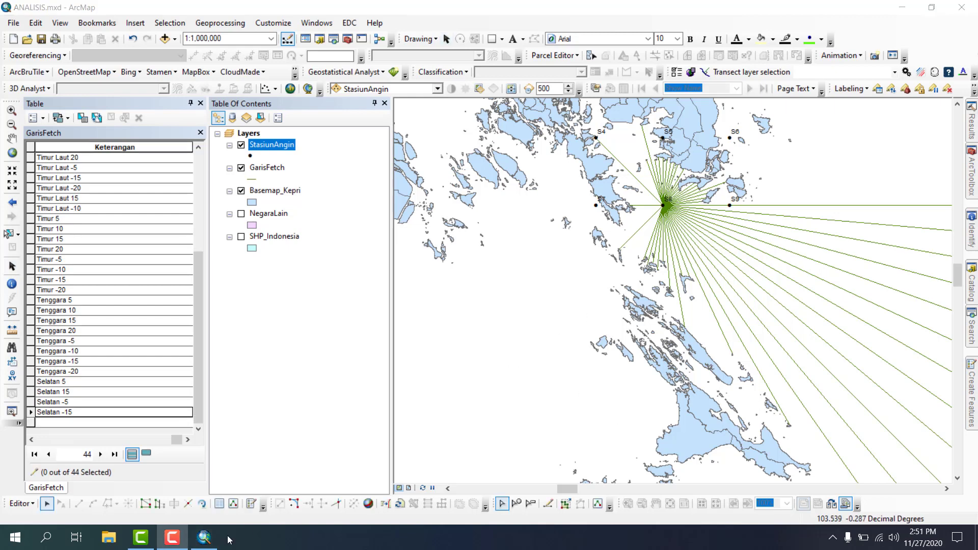
Step: Choose the GarisFetch feature template with the Line construction tool for drawing around station S8
left_click(250, 507)
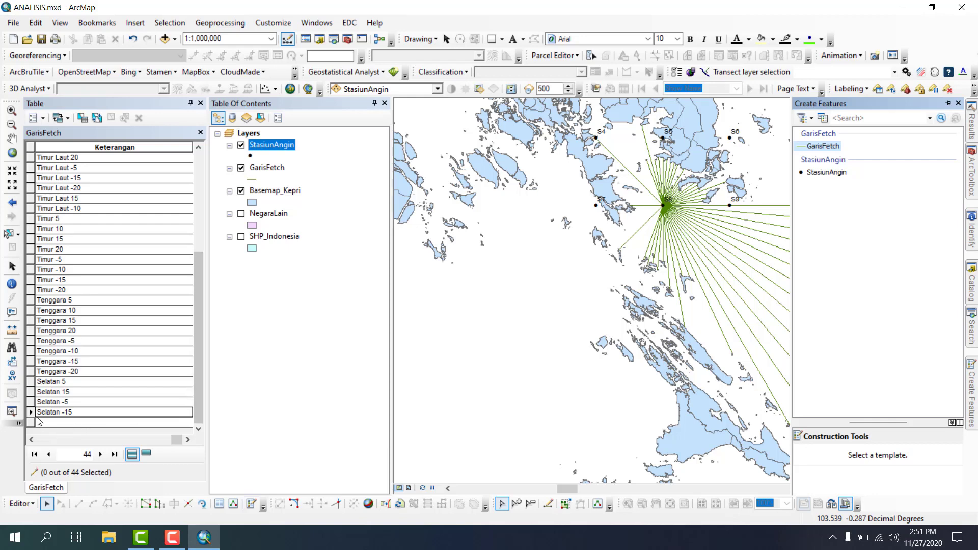
left_click(815, 148)
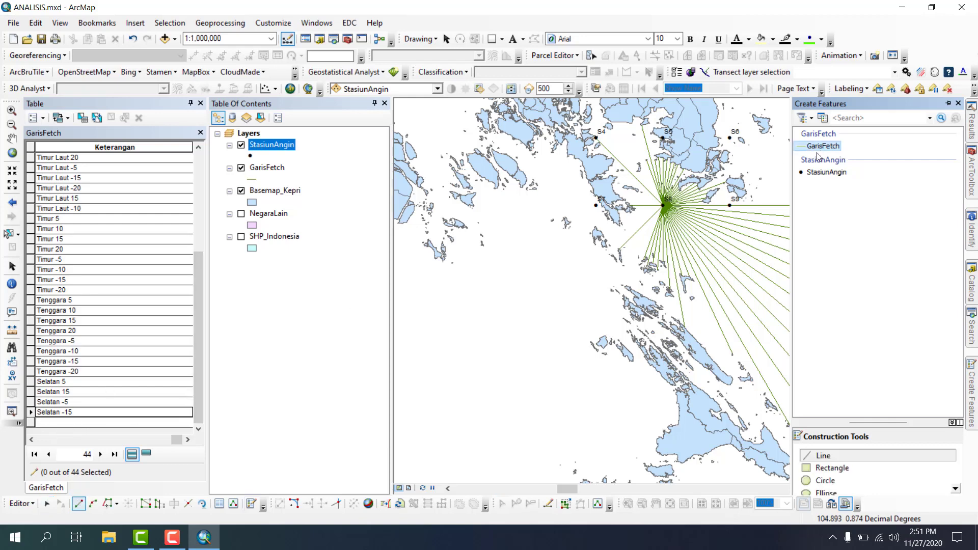
scroll(697, 218, "up", 2)
scroll(697, 218, "up", 1)
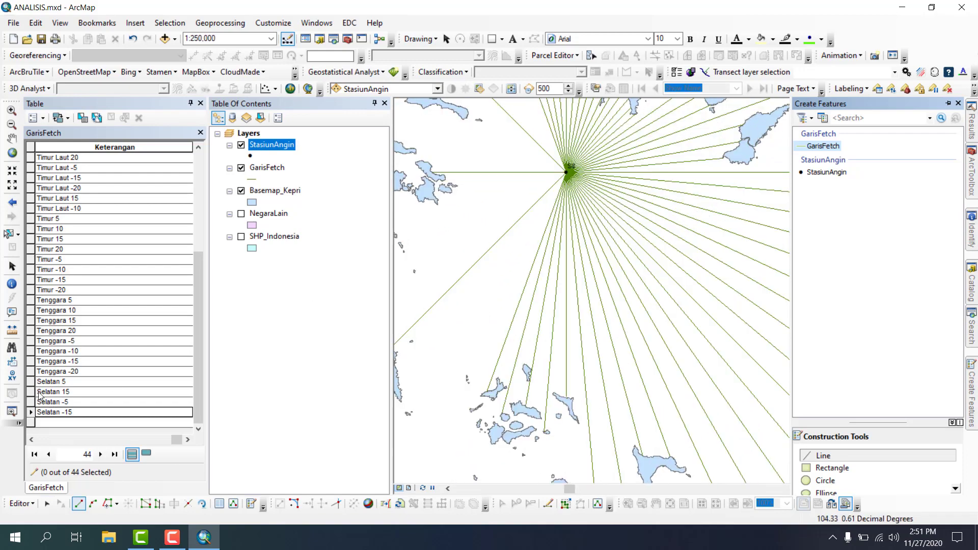
Step: Close and reopen the GarisFetch attribute table, and show its last Selatan records
scroll(36, 390, "up", 6)
scroll(41, 395, "down", 5)
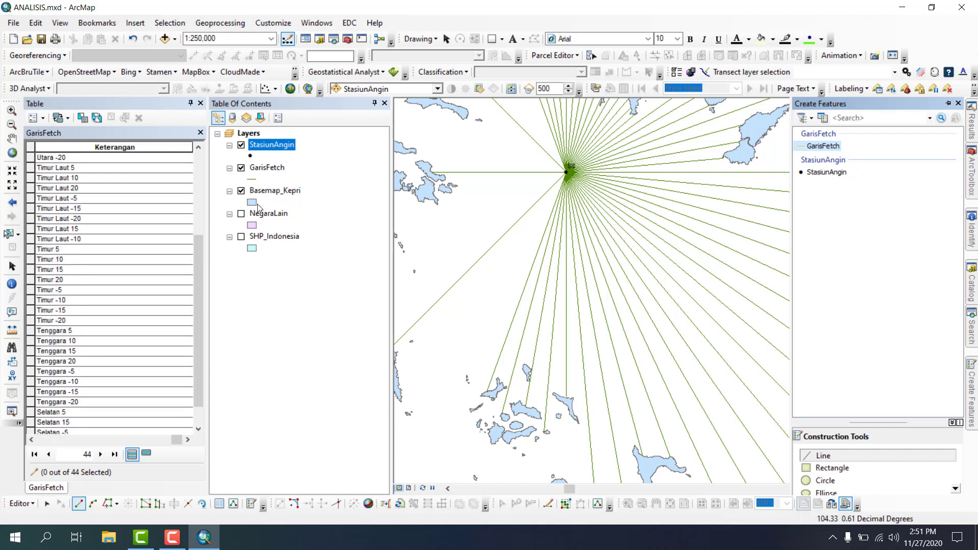
left_click(200, 103)
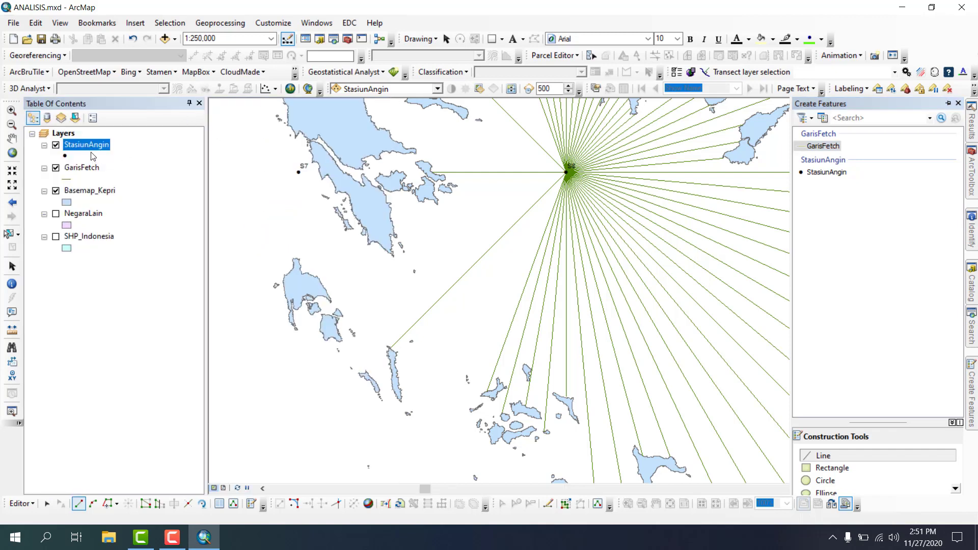
right_click(84, 167)
left_click(121, 204)
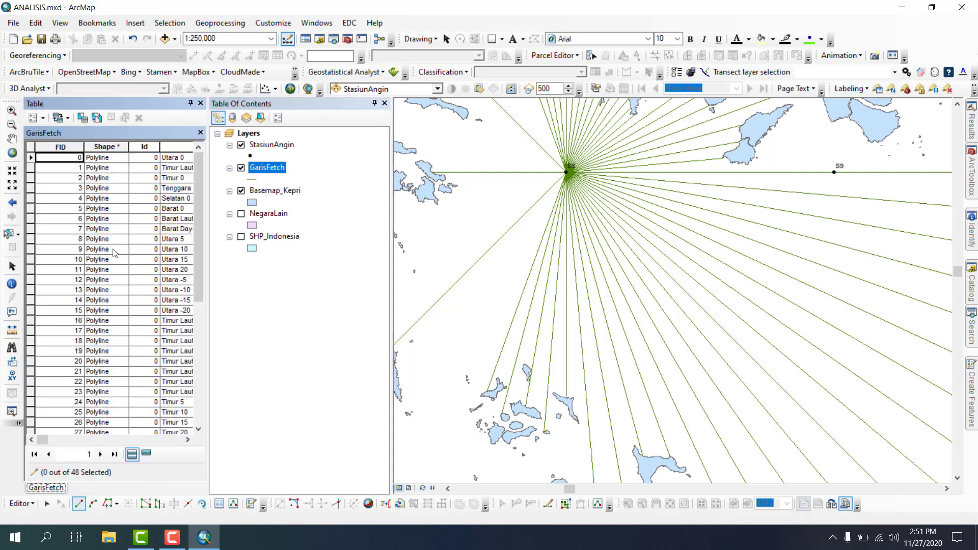
scroll(122, 272, "down", 7)
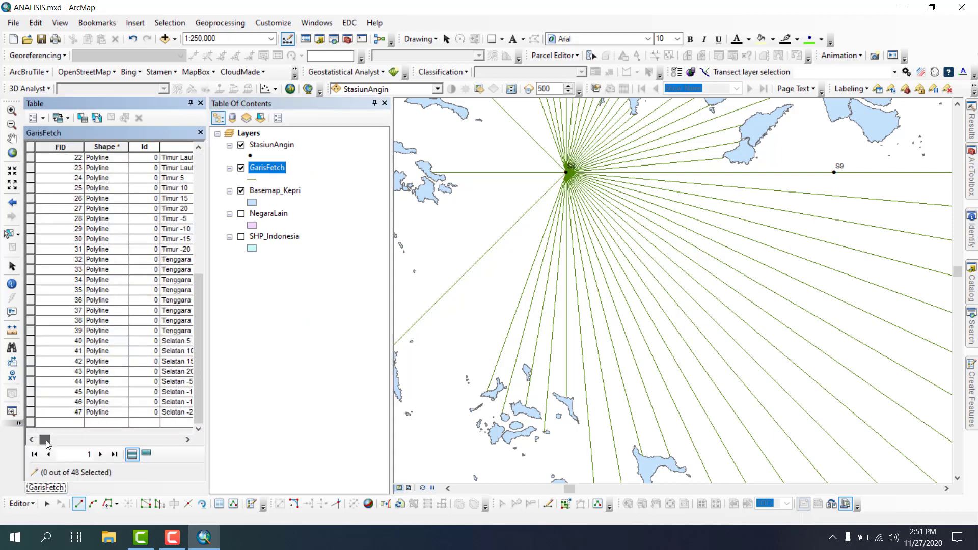
Step: Start a new fetch line at station S8 and fix its direction at 220 degrees
left_click_drag(43, 439, 86, 450)
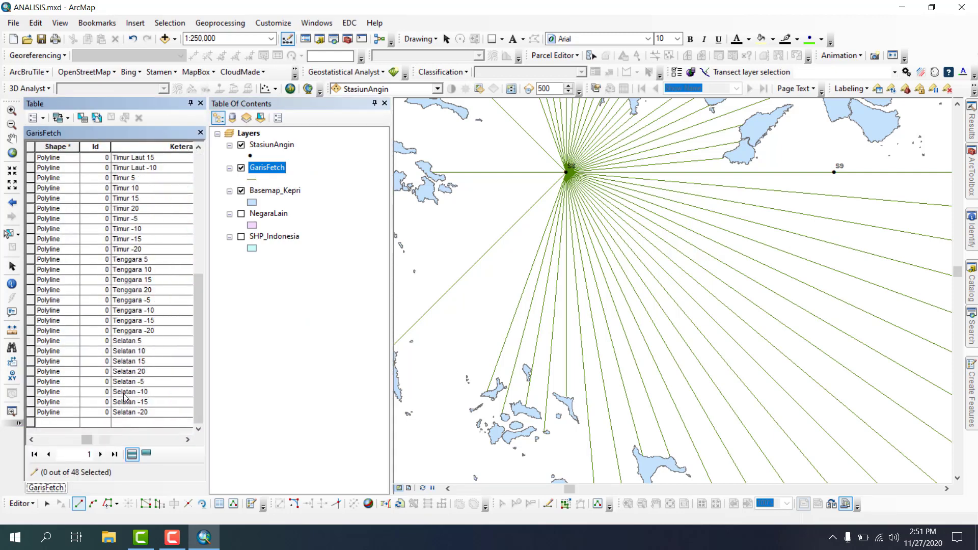
left_click(185, 437)
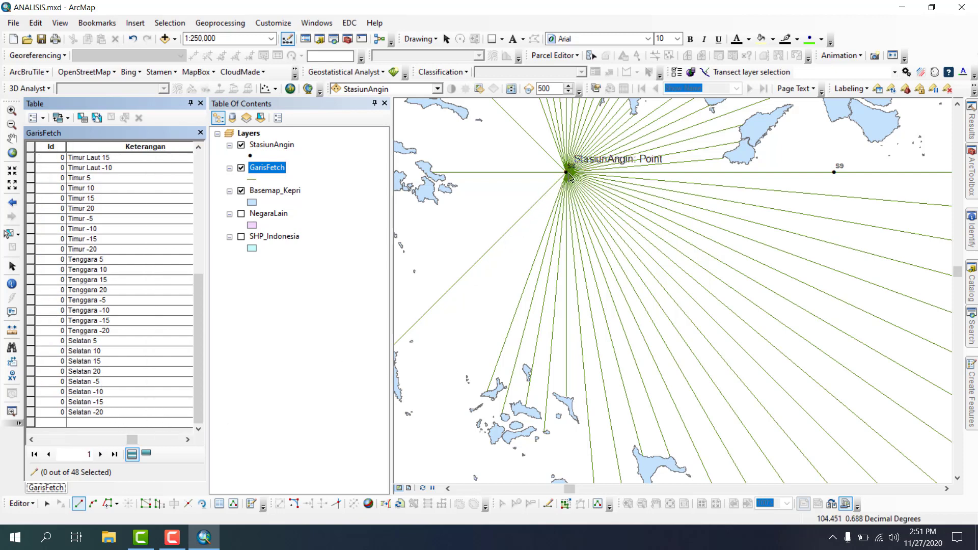
scroll(763, 224, "down", 2)
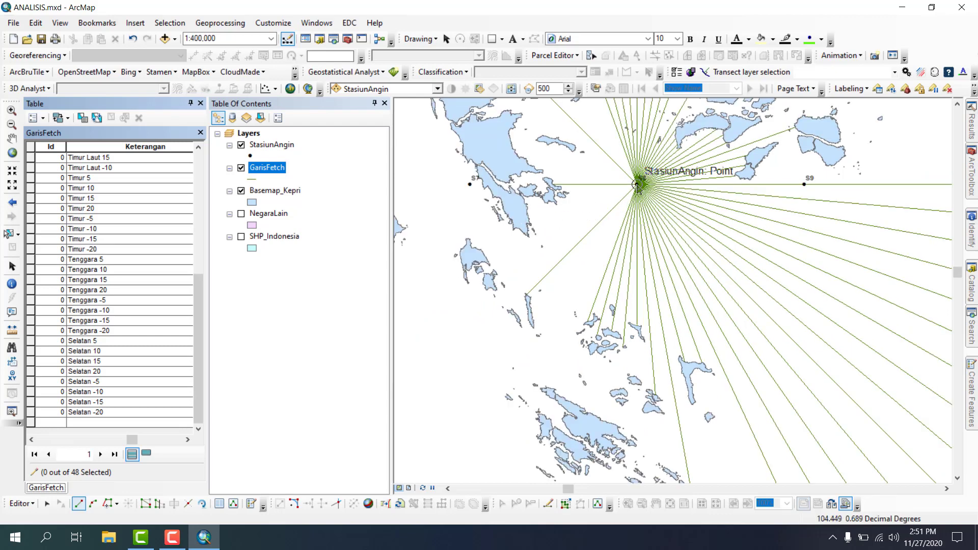
left_click(638, 186)
key("ctrl+a")
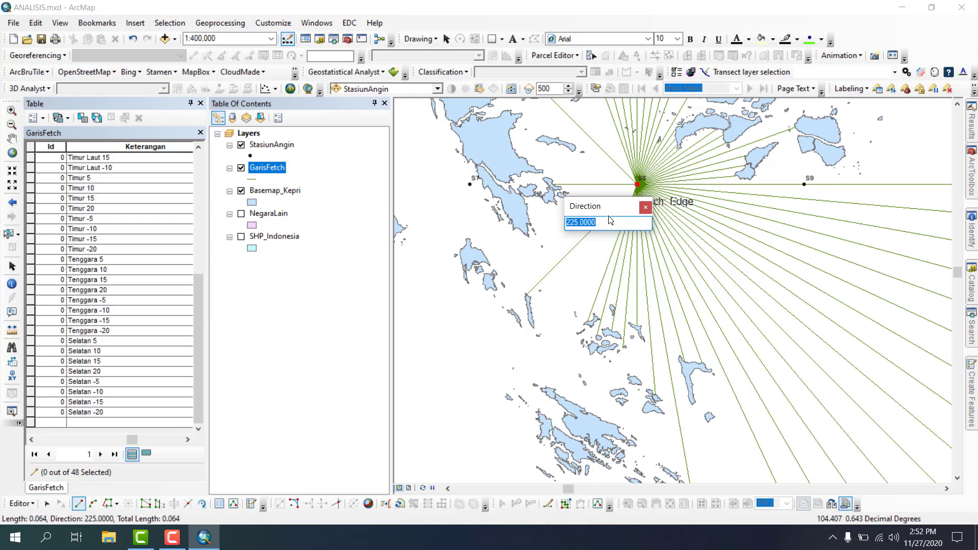
type("220")
key("Return")
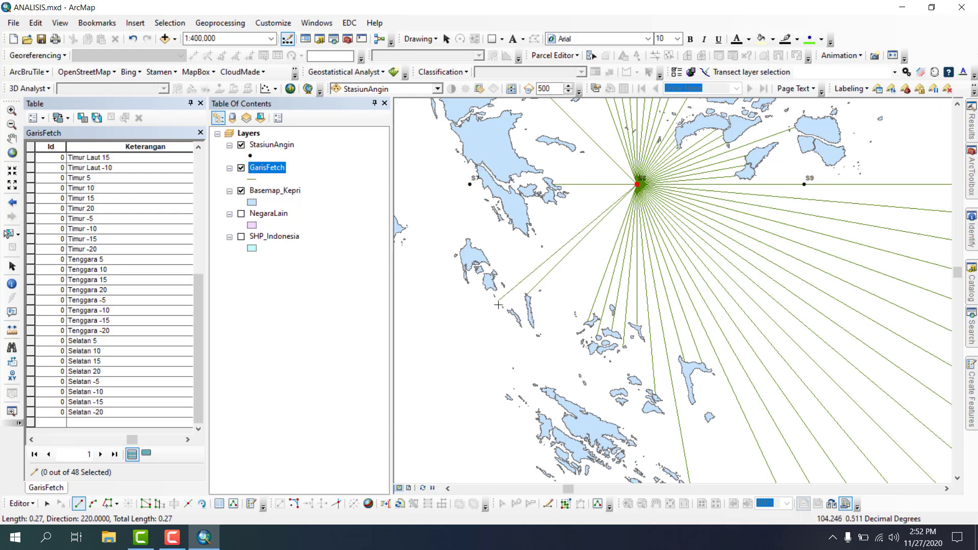
Step: Show the SHP_Indonesia layer and finish the 220-degree fetch line on its coastline southwest of S8
scroll(540, 273, "up", 3)
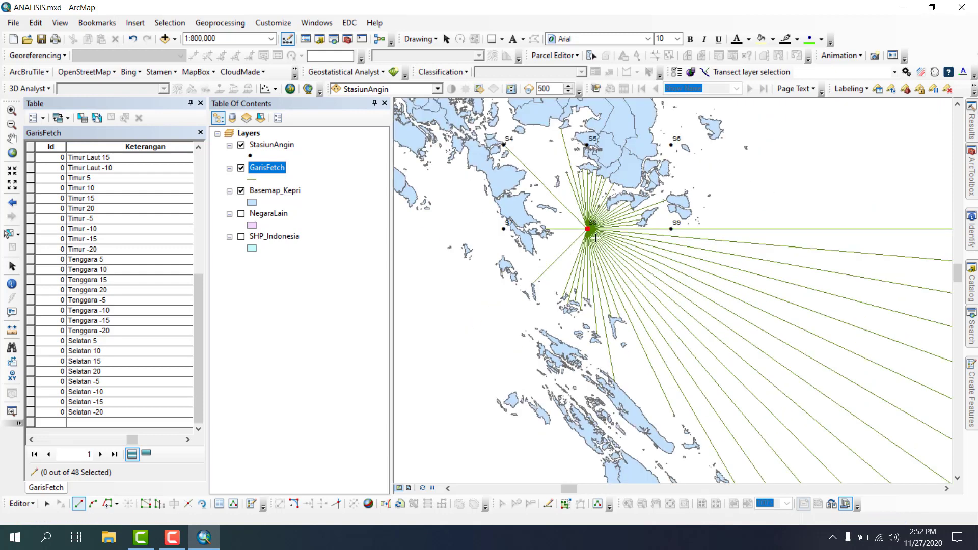
scroll(627, 224, "up", 5)
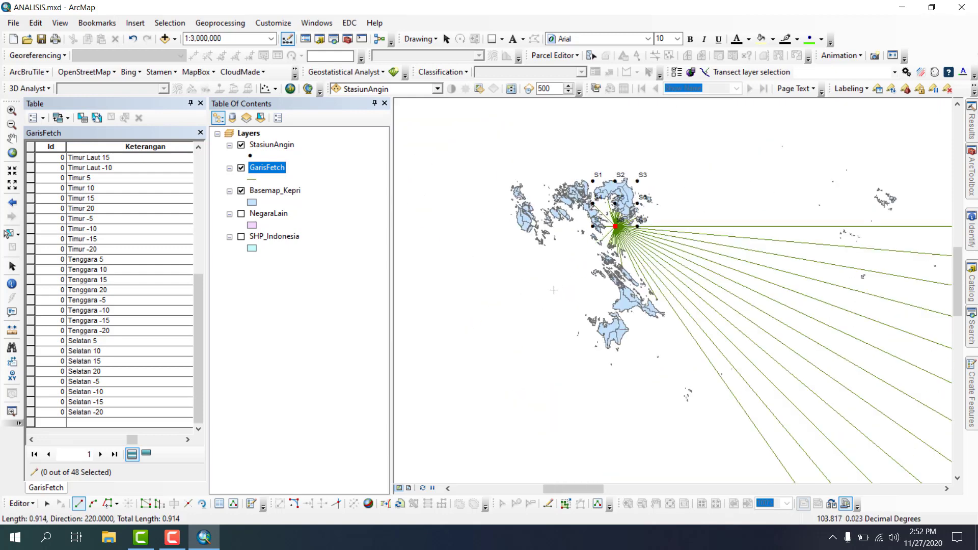
left_click(241, 236)
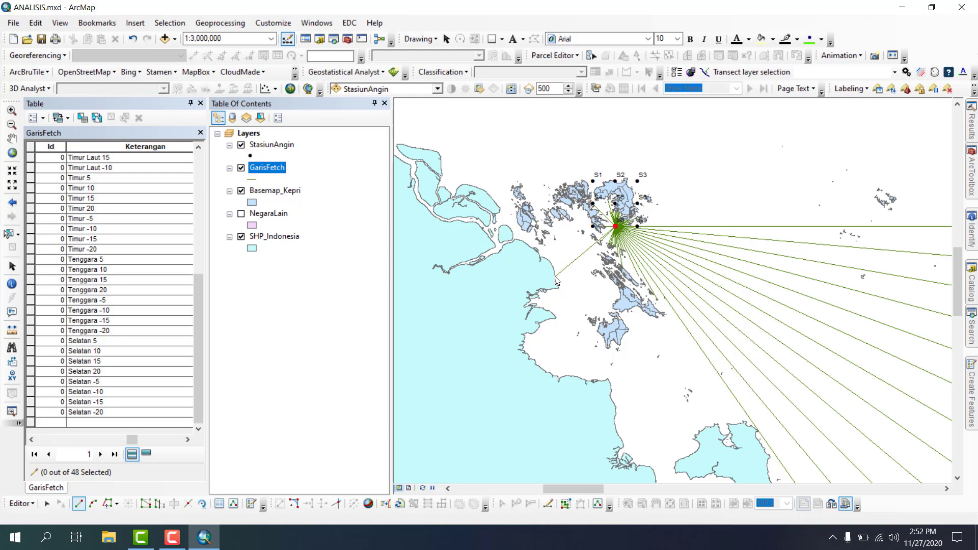
double_click(556, 280)
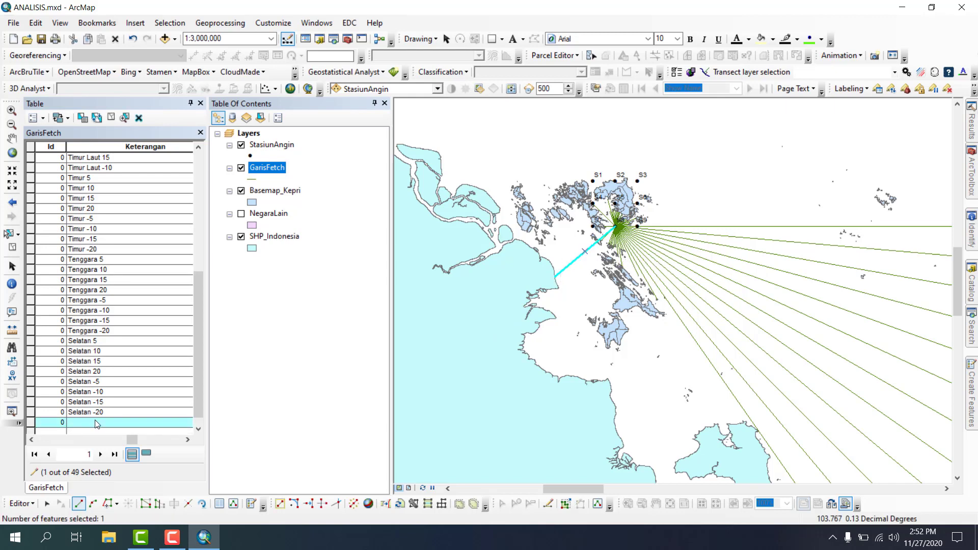
Step: Enter Barat Daya 5 as the Keterangan of the new fetch line and clear the selection
left_click(97, 423)
type("Barat Daya 5")
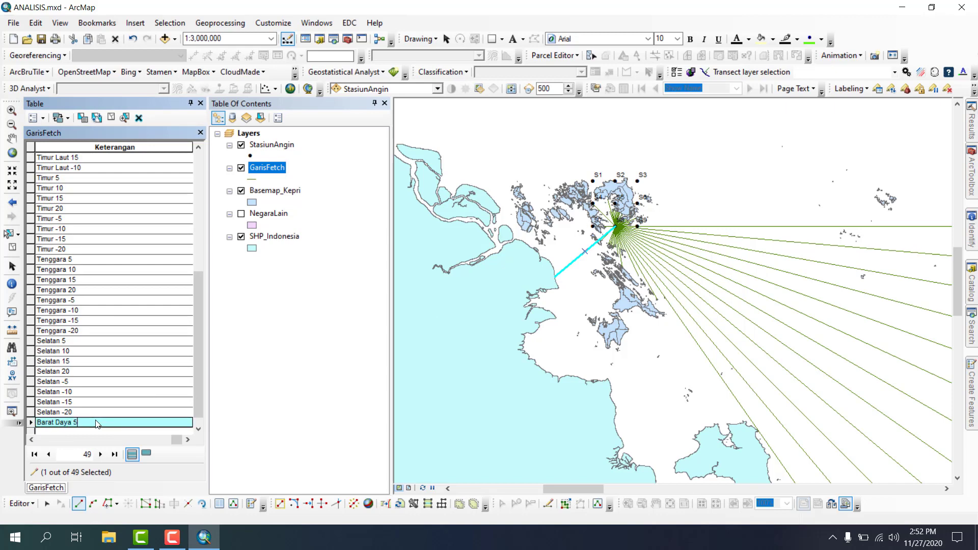
left_click(111, 118)
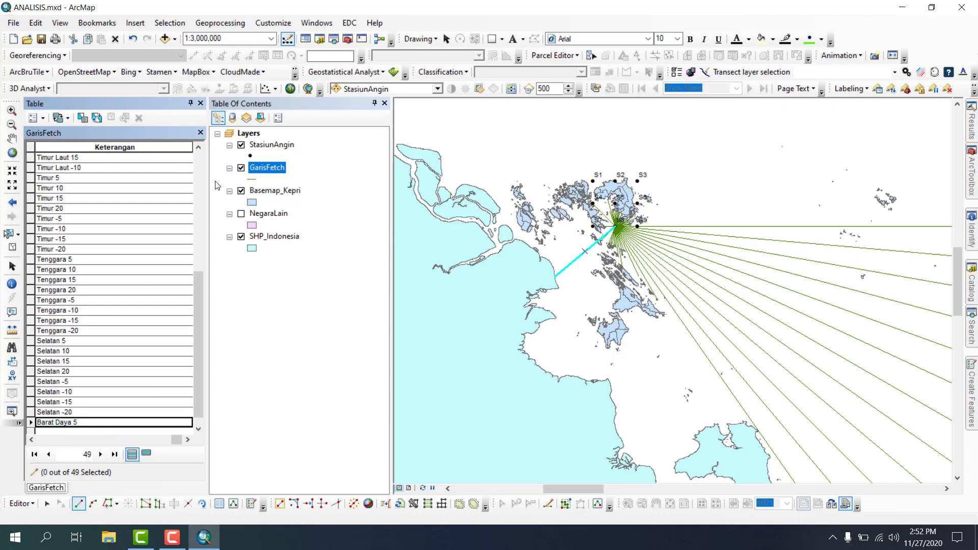
Step: Hide the SHP_Indonesia layer and start another fetch line at station S8
left_click(243, 240)
scroll(590, 236, "down", 5)
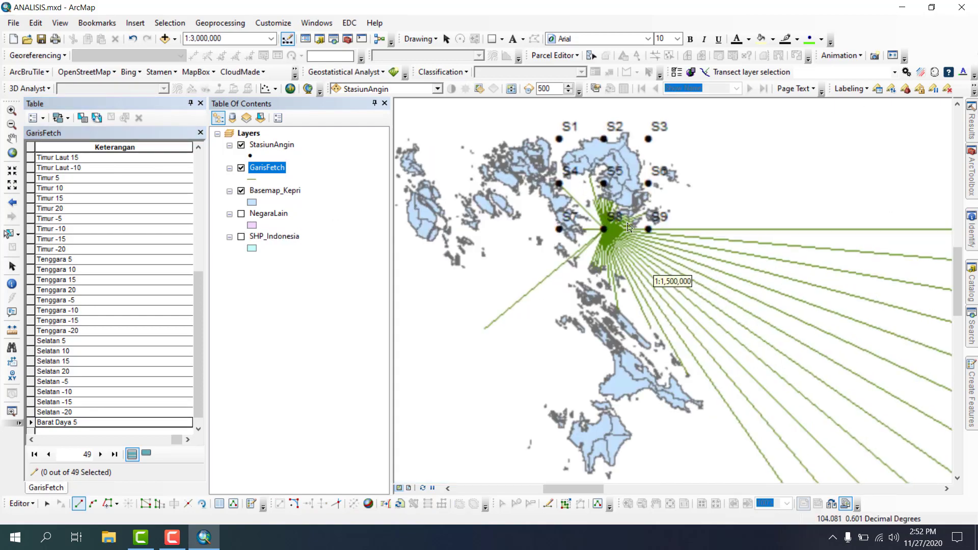
scroll(590, 236, "down", 3)
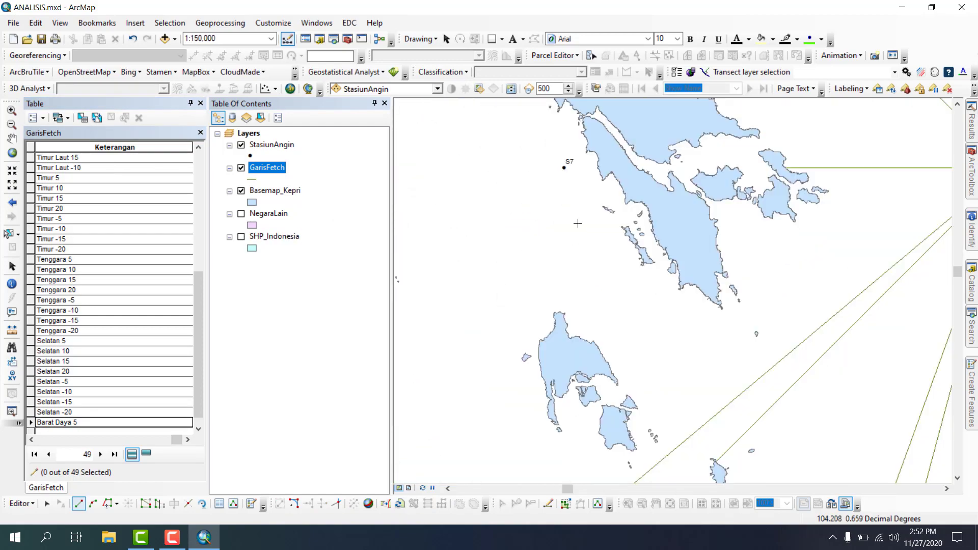
scroll(575, 222, "up", 1)
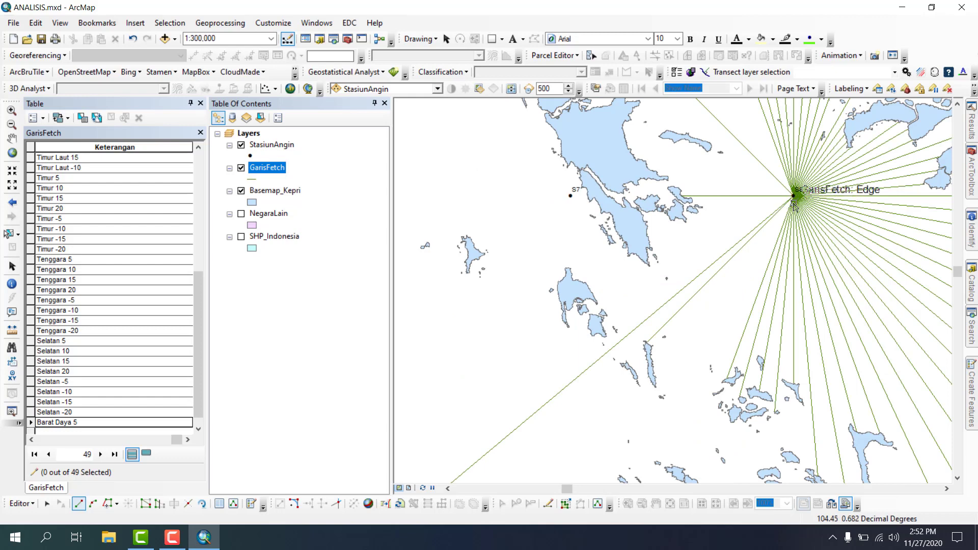
left_click(796, 199)
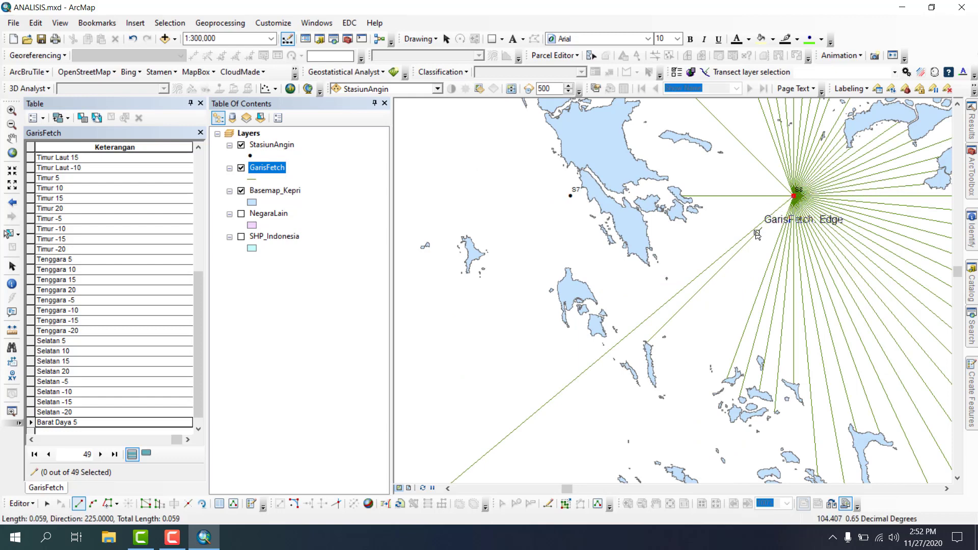
key("ctrl+a")
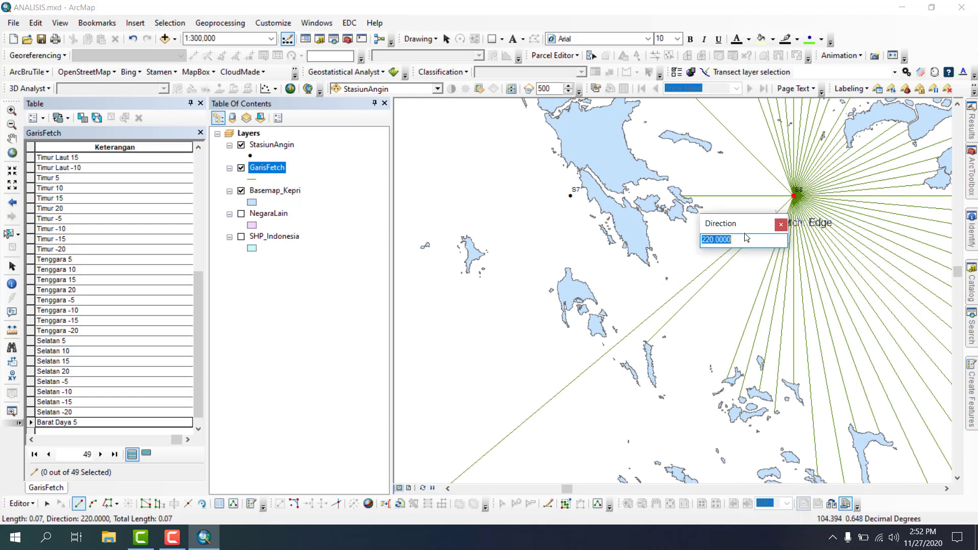
type("225")
key("Return")
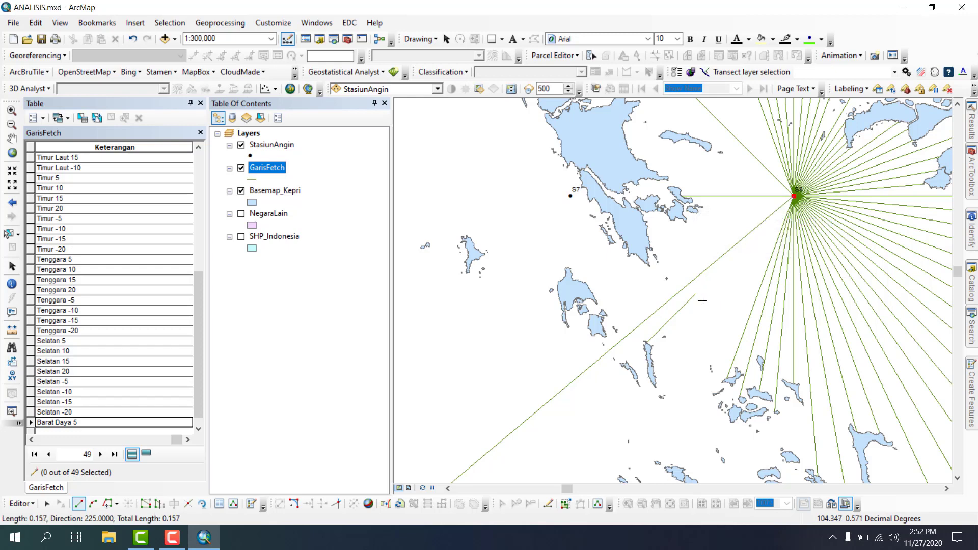
Step: Fix the fetch line's direction at 215 degrees and finish it on the island coast southwest of S8
key("ctrl+a")
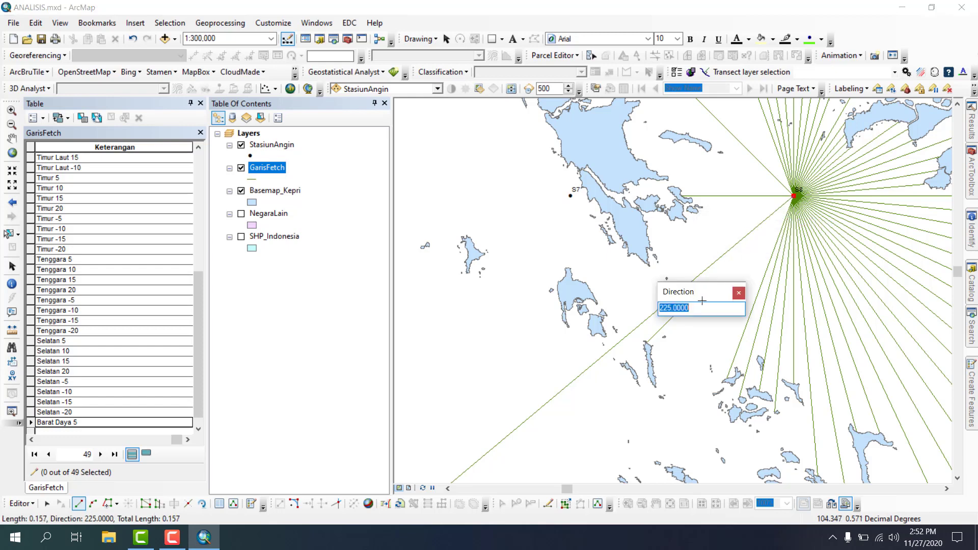
type("215")
key("Return")
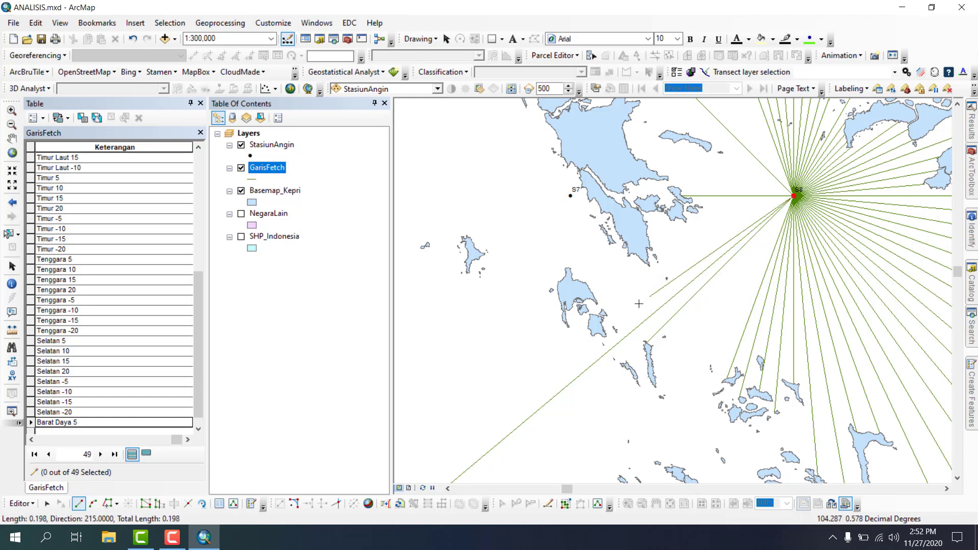
double_click(604, 329)
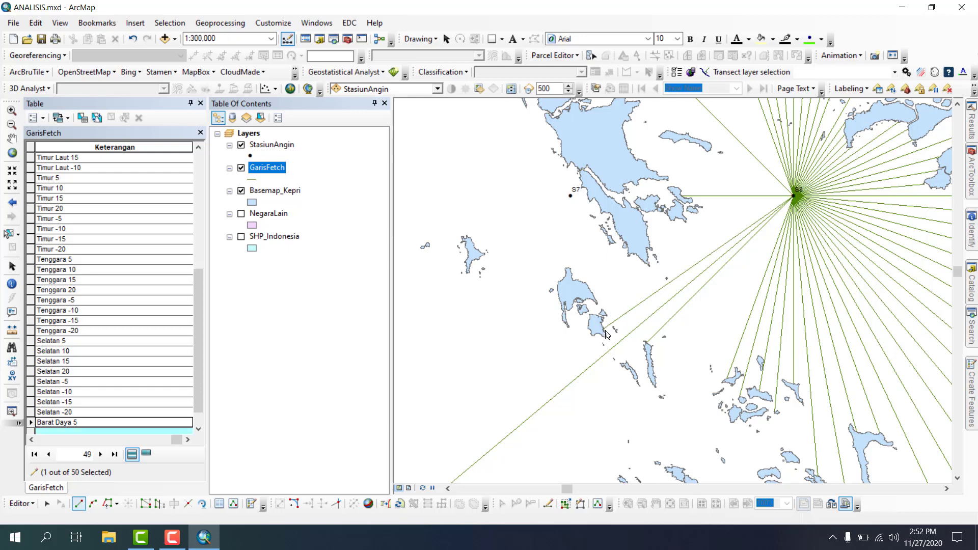
Step: Enter Barat Daya 10 as the Keterangan of the new fetch line and clear the selection
scroll(121, 409, "down", 1)
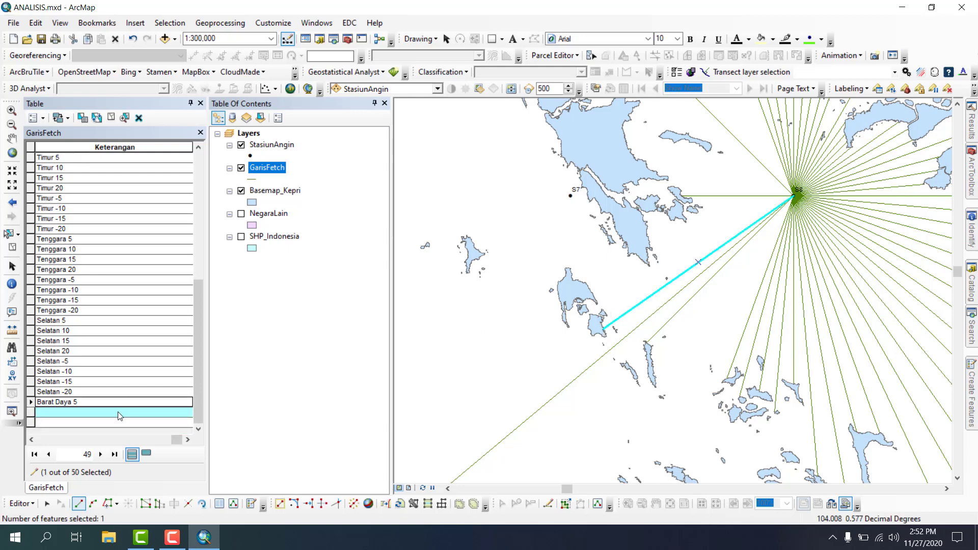
left_click(118, 416)
type("Barat Daya 10")
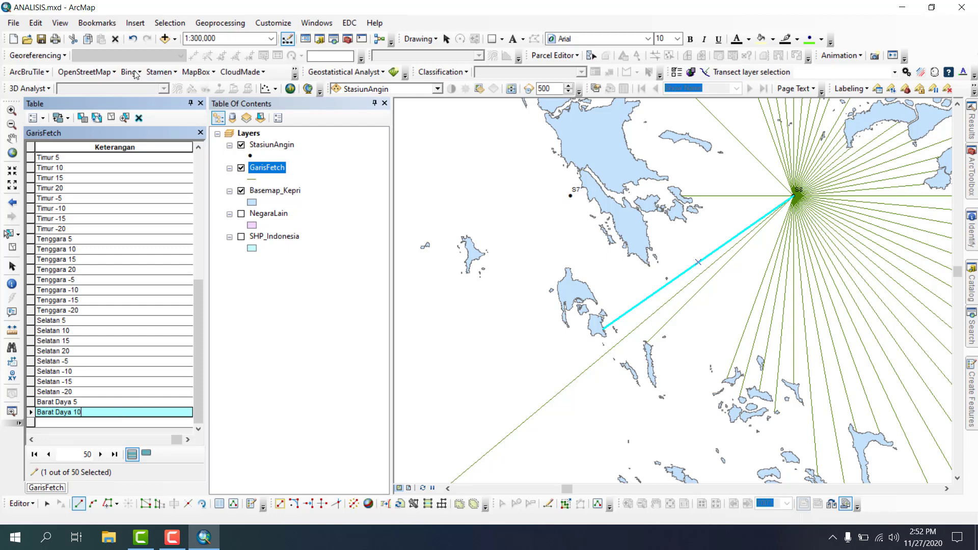
left_click(111, 118)
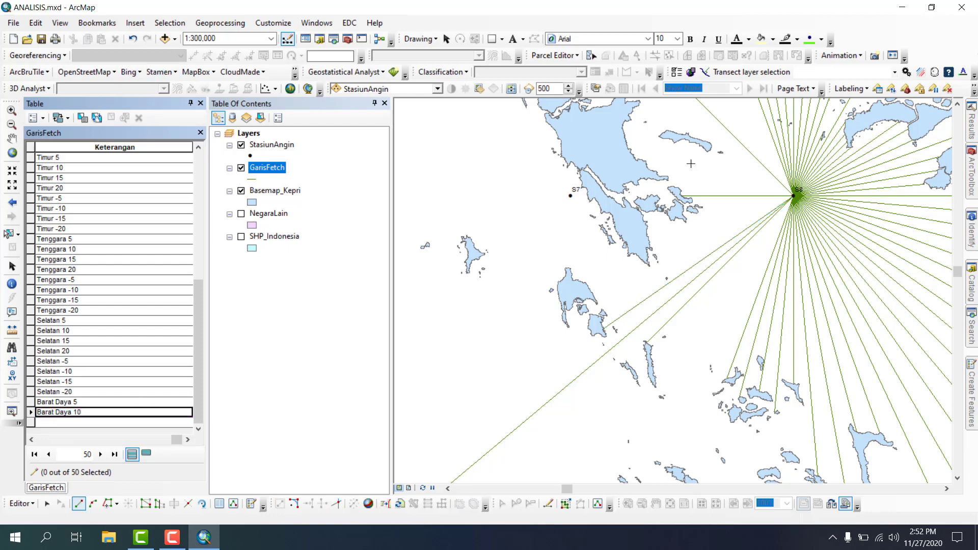
Step: Draw a fetch line from station S8 at 210 degrees, ending on the Basemap_Kepri island coast to the southwest
left_click(796, 197)
key("ctrl+a")
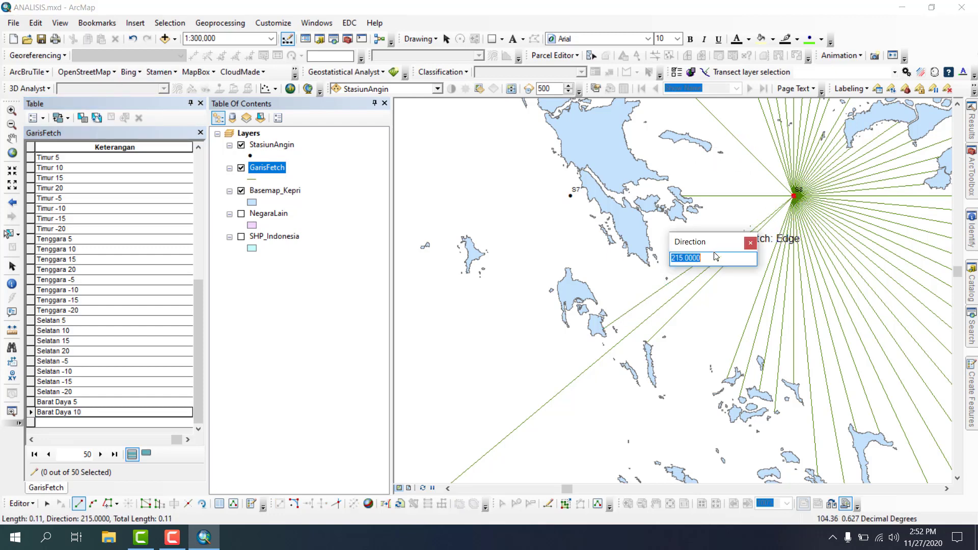
type("210")
key("Return")
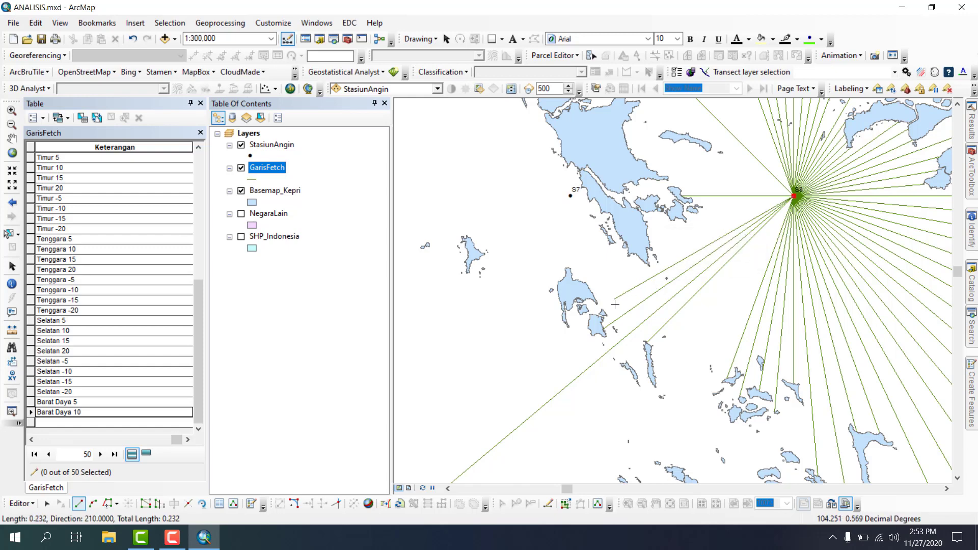
double_click(573, 329)
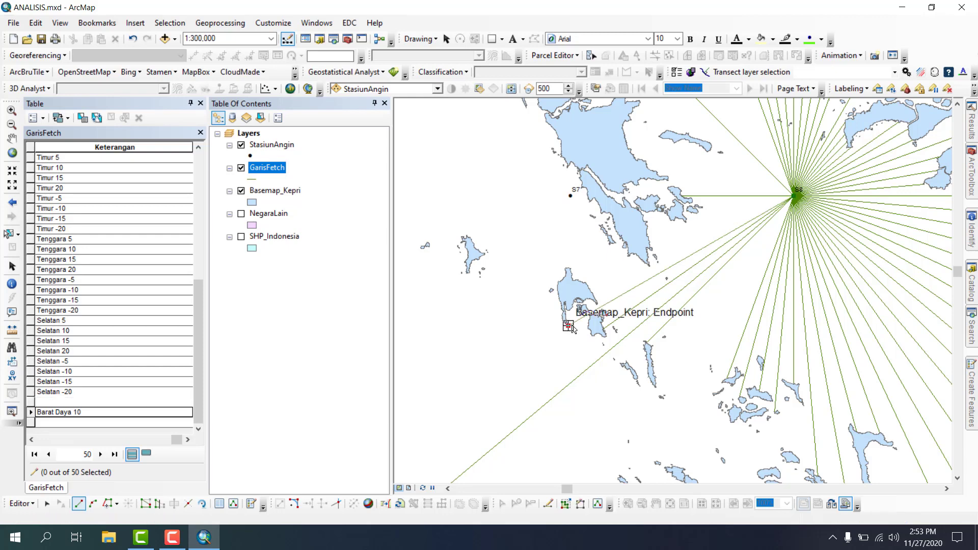
Step: Enter Barat Daya 15 as the Keterangan of the new fetch line and clear the selection
left_click(125, 425)
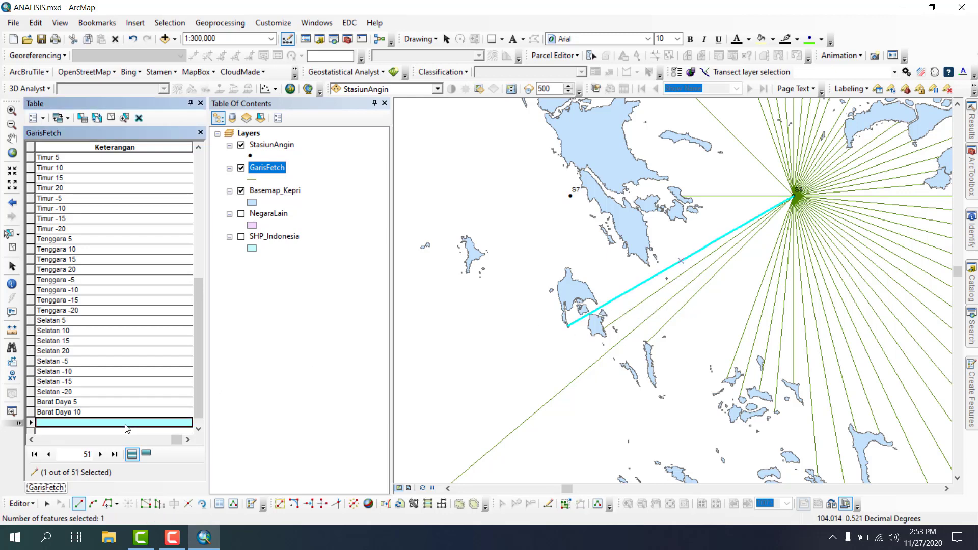
type("Barat Daya 15")
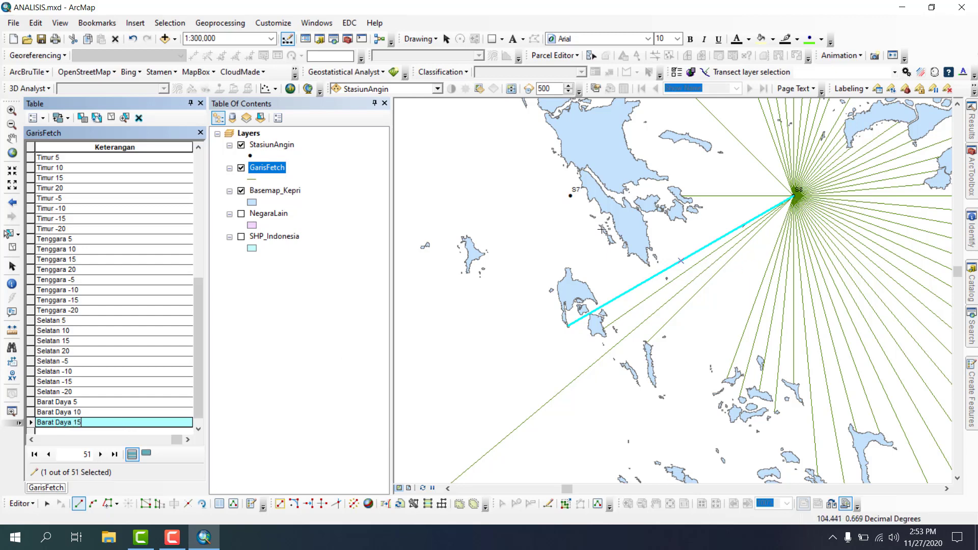
left_click(111, 119)
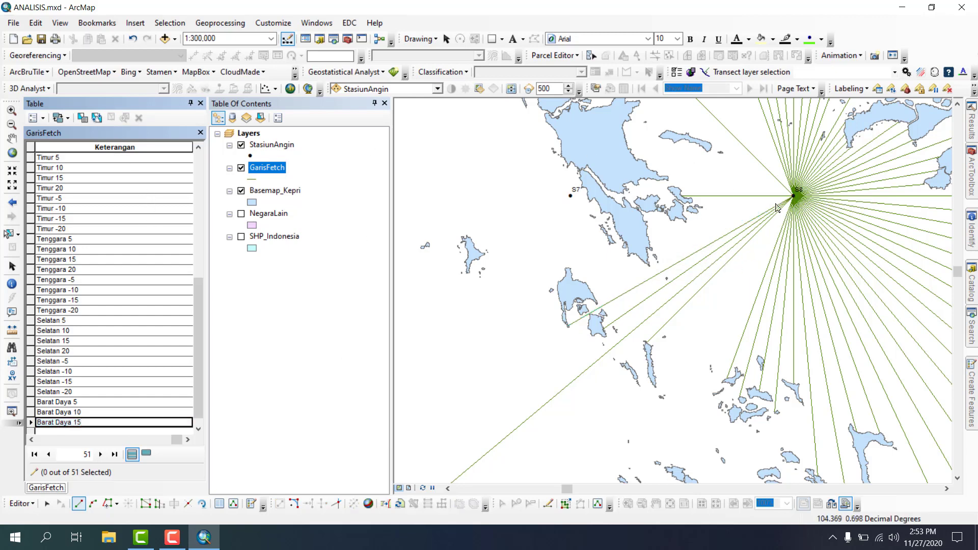
Step: Draw a fetch line from station S8 at 205 degrees, ending at the southern tip of the elongated island southeast of S7
left_click(793, 197)
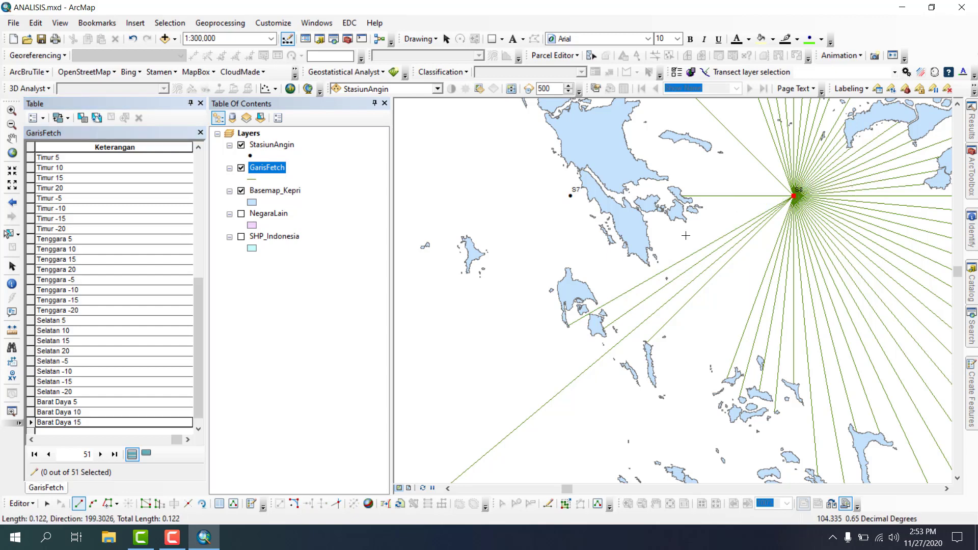
key("ctrl+a")
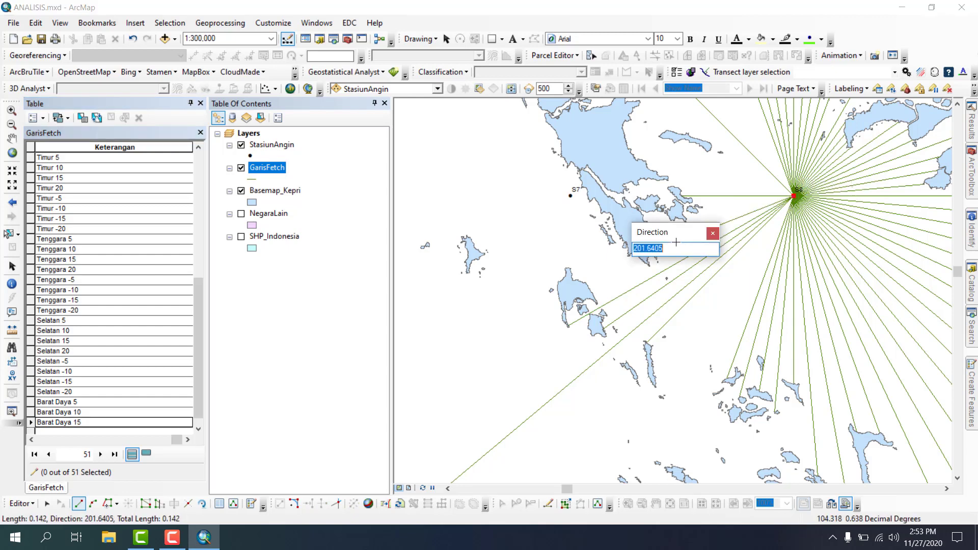
type("205")
key("Return")
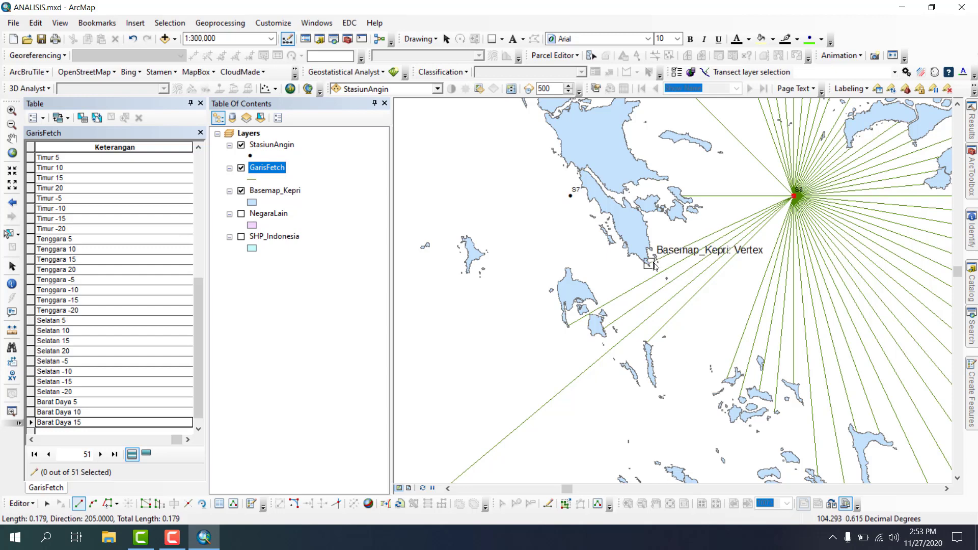
double_click(649, 262)
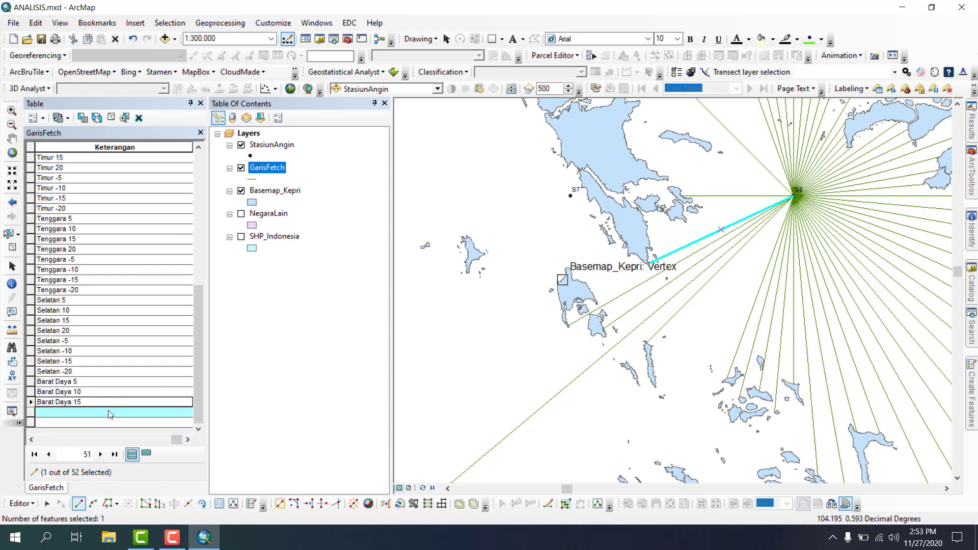
Step: Enter Barat Daya 20 as the Keterangan of the new fetch line and clear the selection
left_click(108, 412)
type("Barat Daya 20")
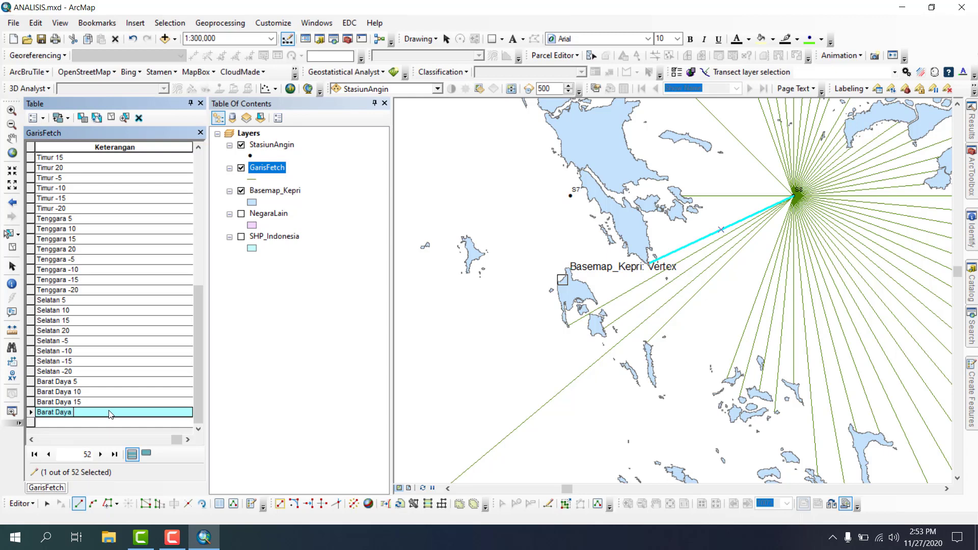
left_click(111, 117)
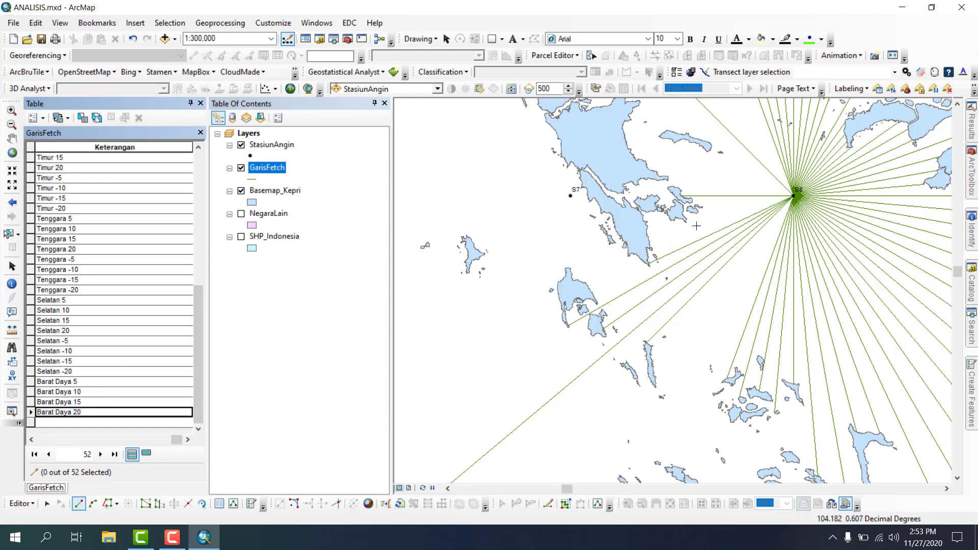
Step: Draw a fetch line from station S8 at 230 degrees, ending on the narrow elongated Basemap_Kepri island to the southwest
left_click(795, 198)
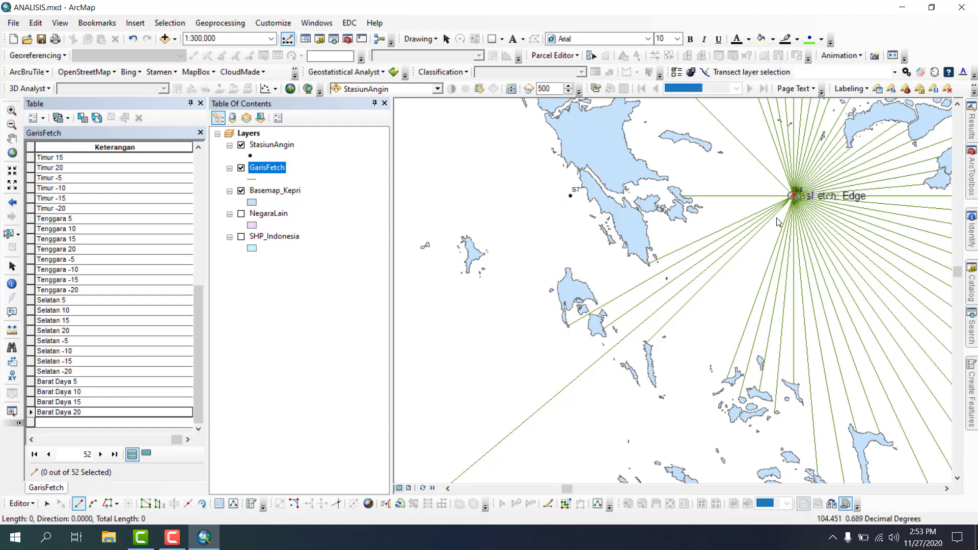
key("ctrl+a")
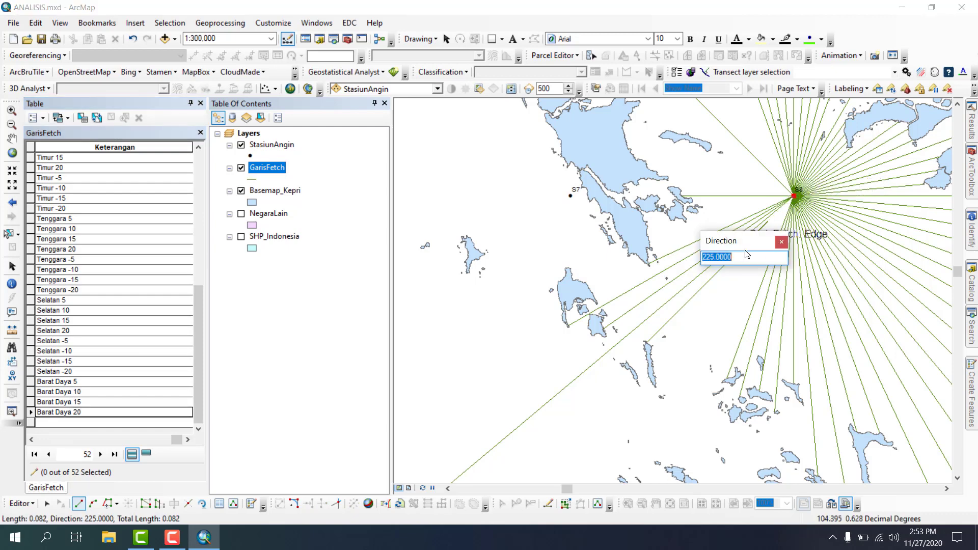
type("230")
key("Return")
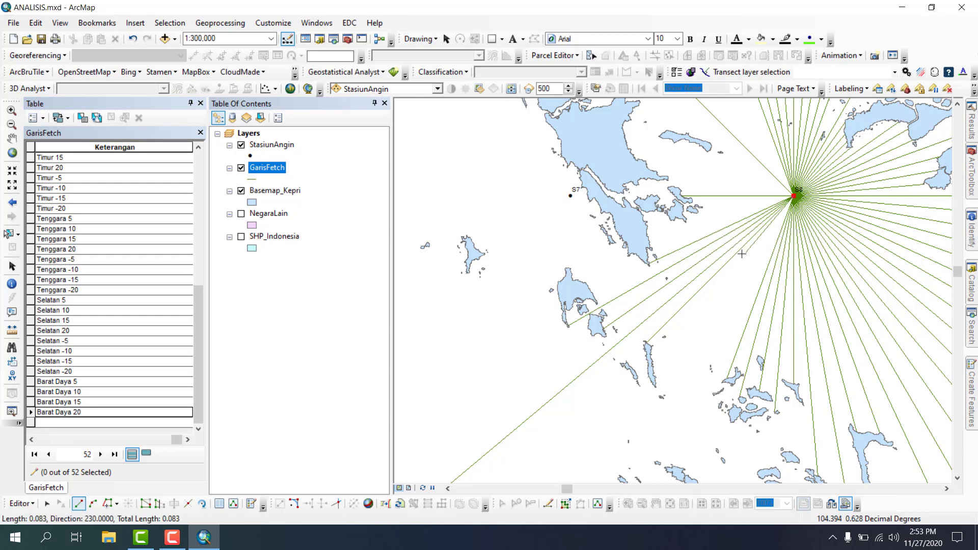
double_click(667, 372)
Step: Enter Barat Daya -5 as the Keterangan of the new fetch line and clear the selection
left_click(93, 424)
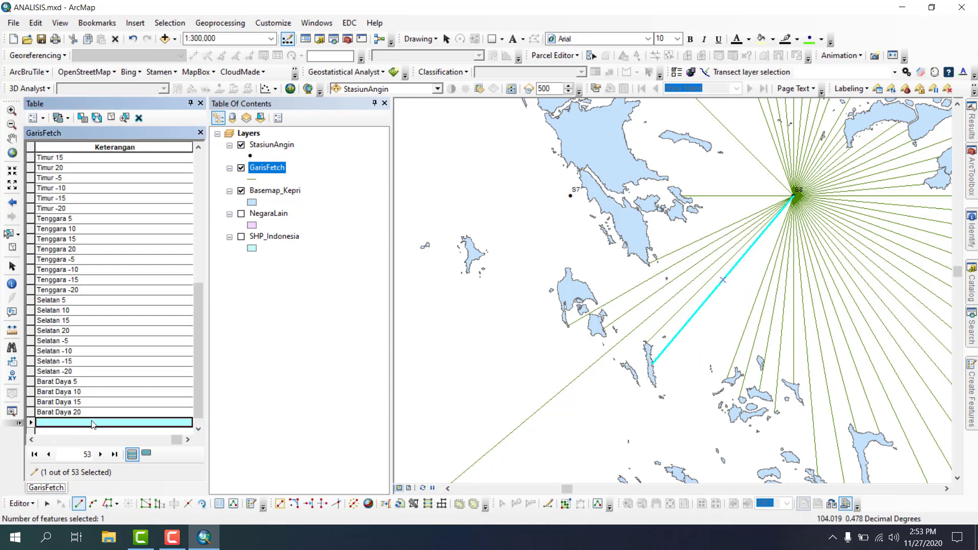
type("Barat Daya -5")
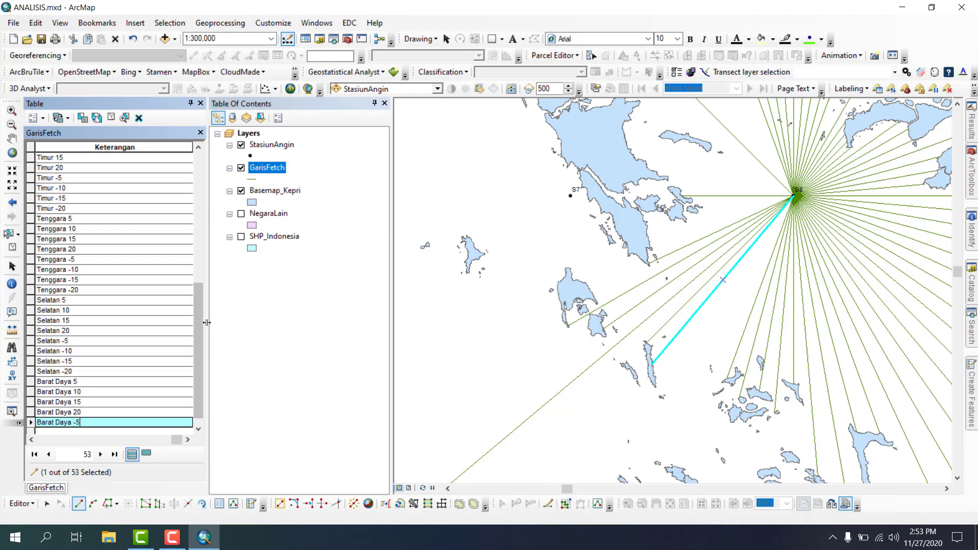
key("Return")
left_click(112, 119)
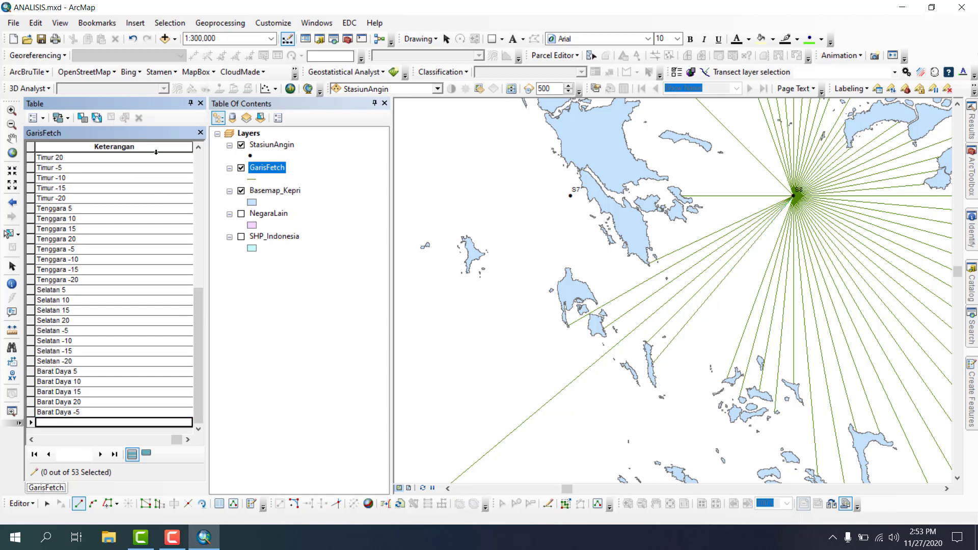
Step: Draw a fetch line from station S8 at 235 degrees, showing the SHP_Indonesia layer and ending the line on its coast
left_click(795, 199)
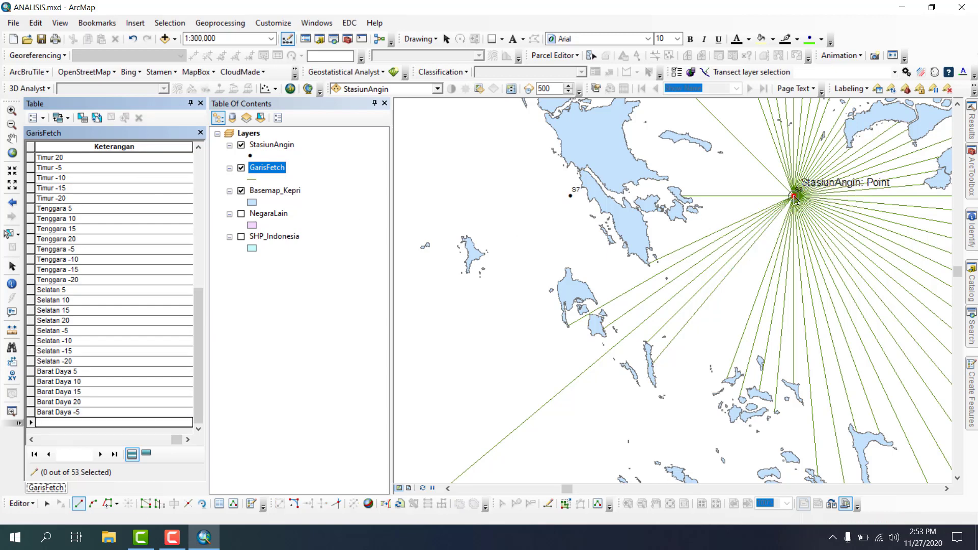
key("ctrl+a")
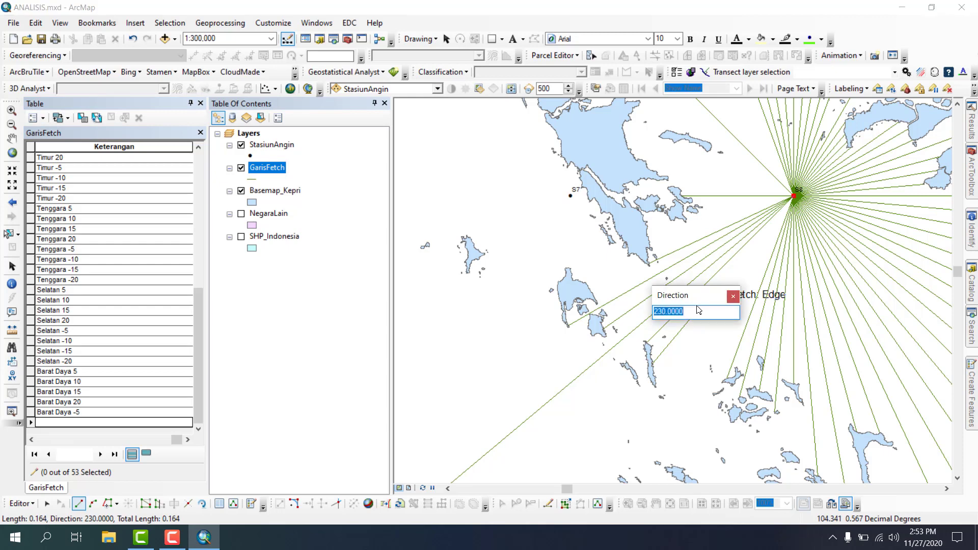
type("235")
key("Return")
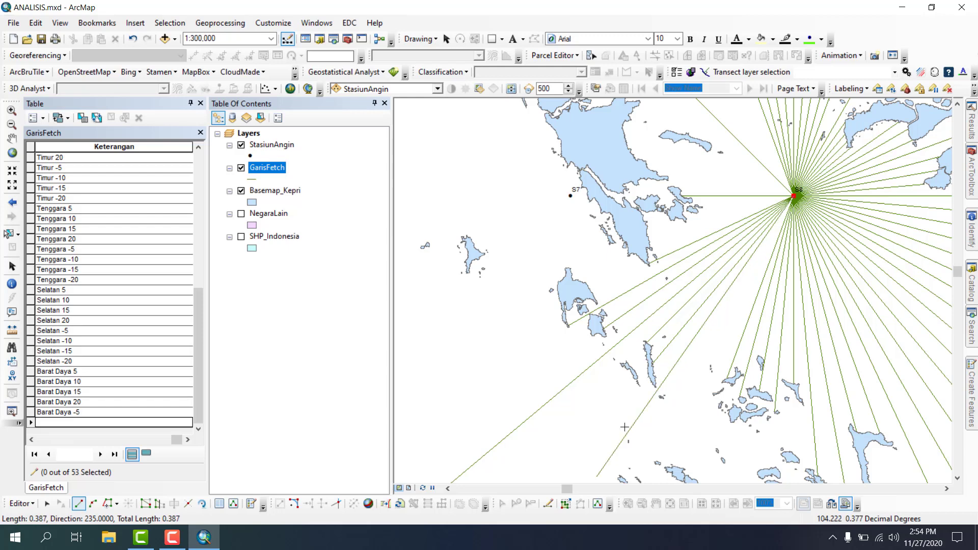
scroll(740, 233, "down", 5)
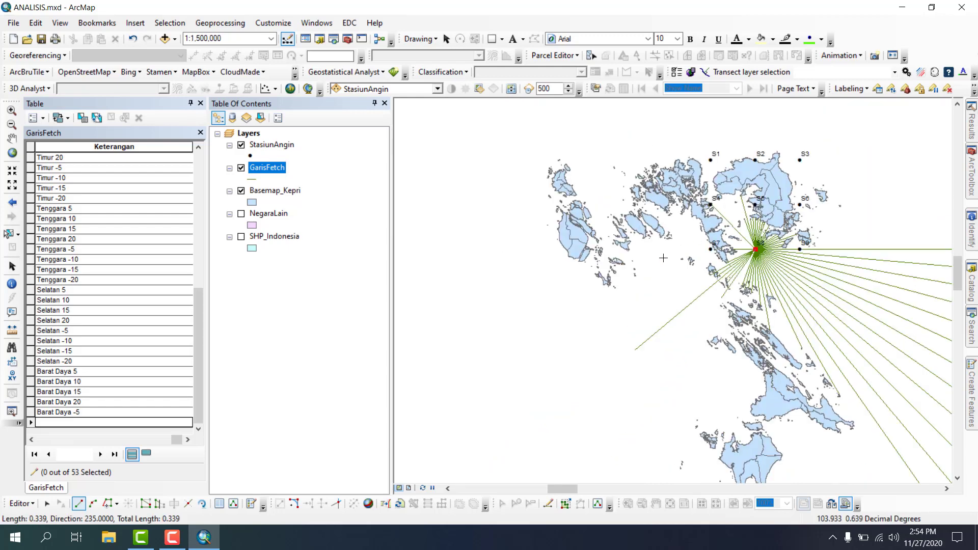
left_click(241, 237)
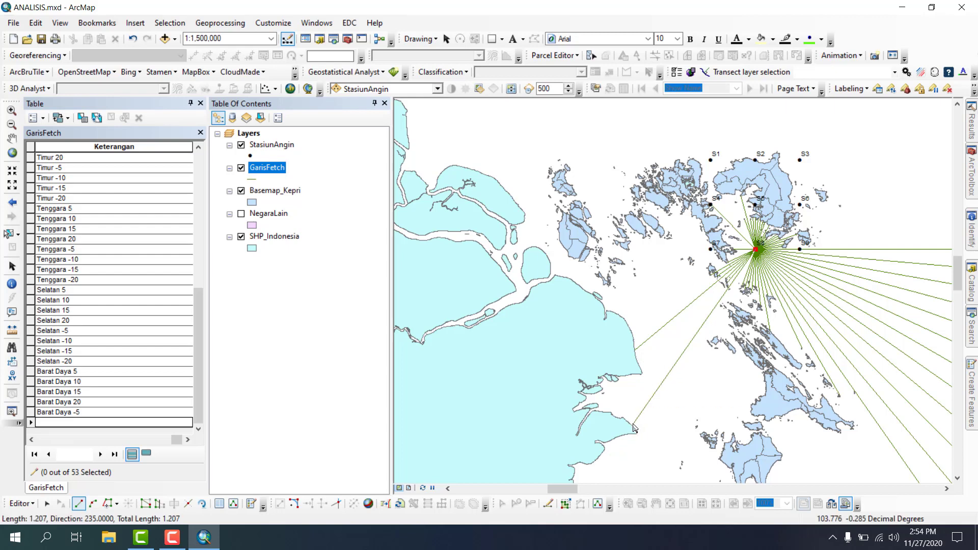
double_click(632, 426)
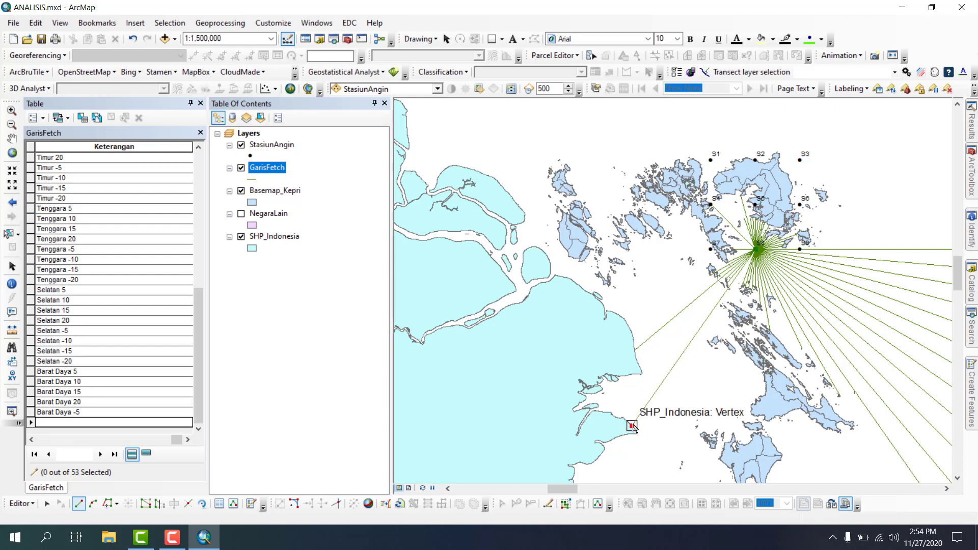
Step: Enter Barat Daya -10 as the Keterangan of the new fetch line and clear the selection
left_click(128, 423)
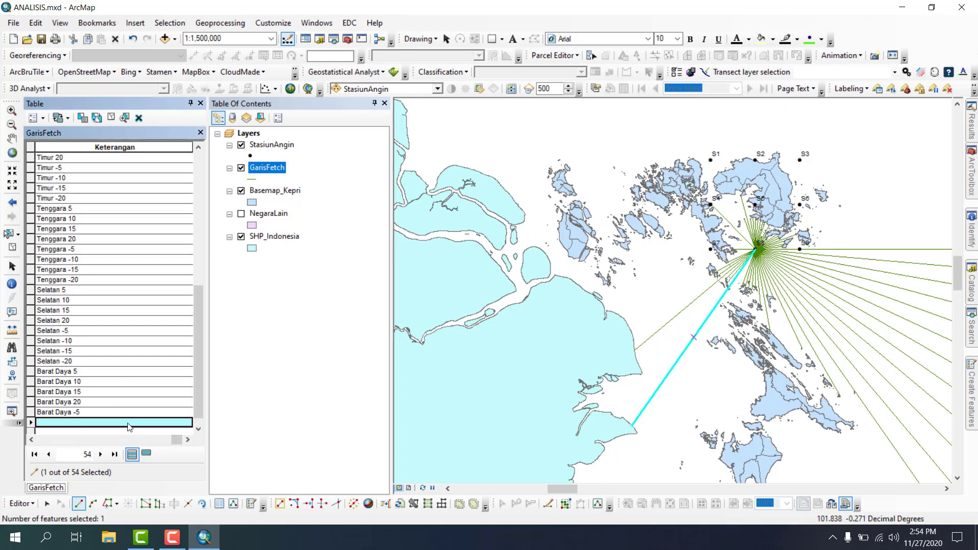
type("Barat Daya -10")
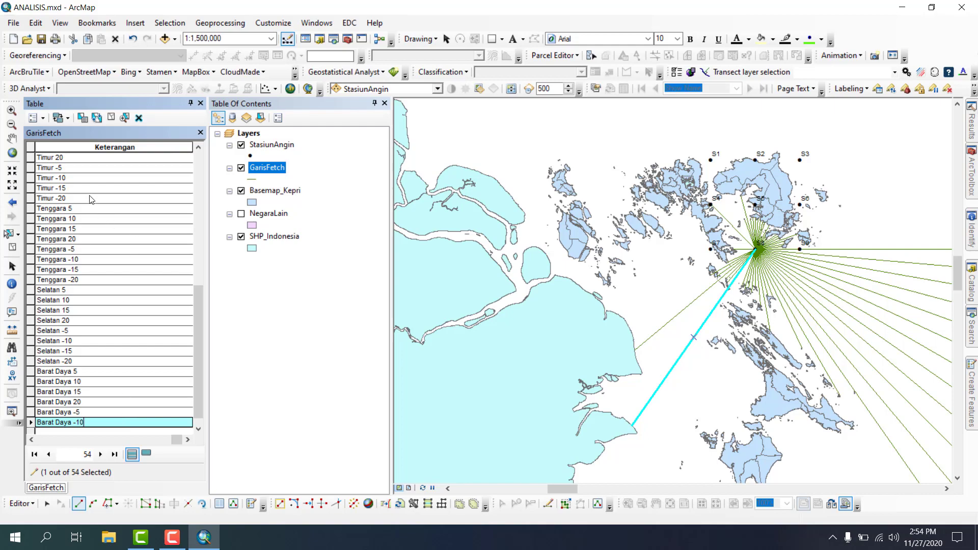
left_click(111, 118)
Step: Hide the SHP_Indonesia layer and start a fetch line from station S8 with its direction fixed at 240 degrees
left_click(242, 237)
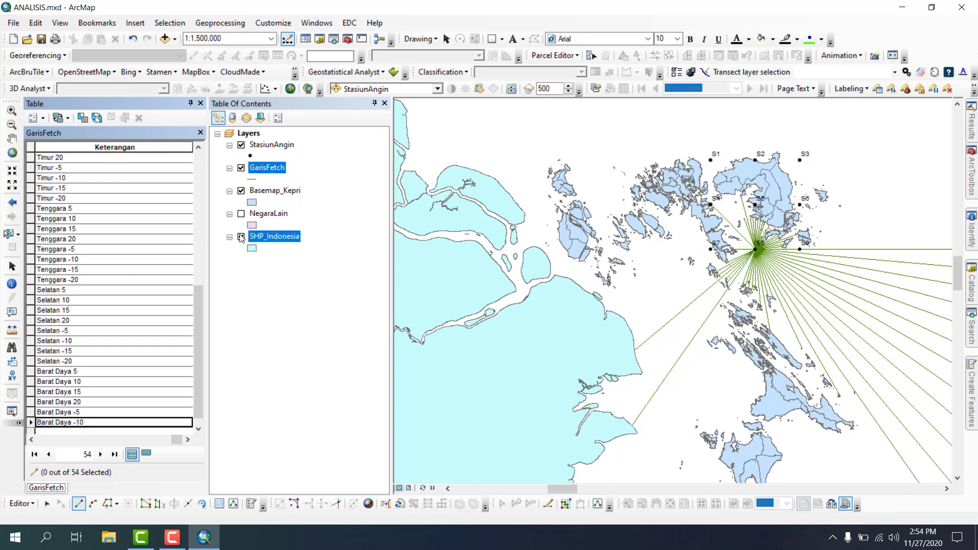
left_click(242, 237)
scroll(769, 255, "up", 5)
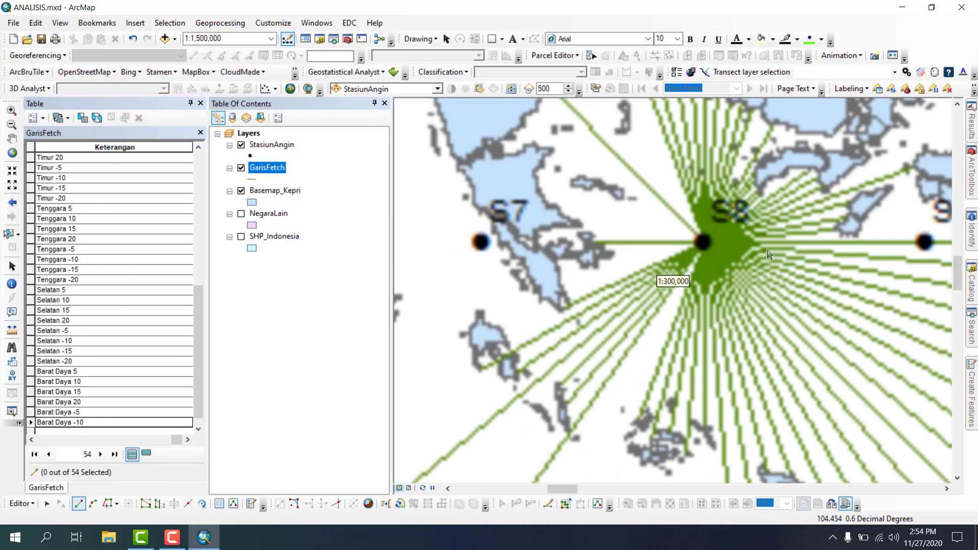
scroll(756, 272, "up", 3)
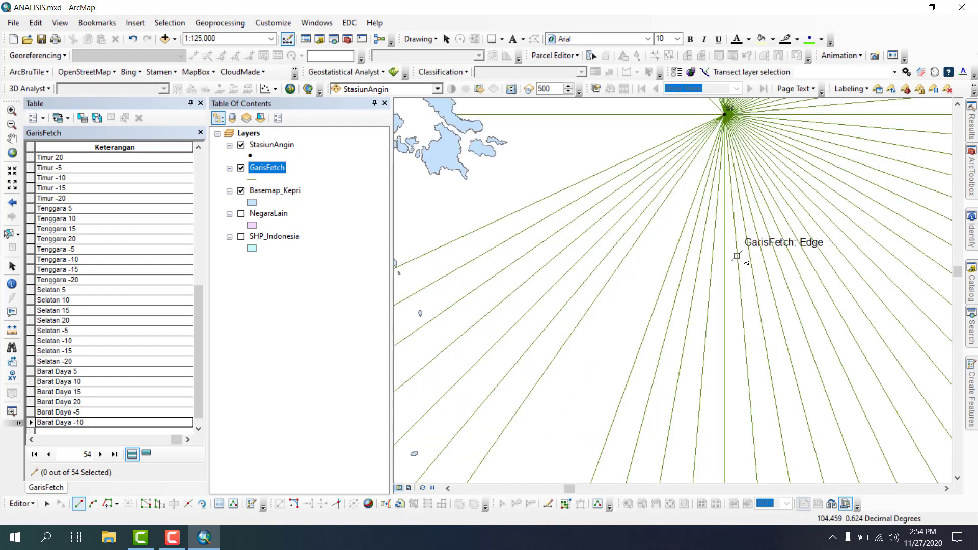
left_click(726, 117)
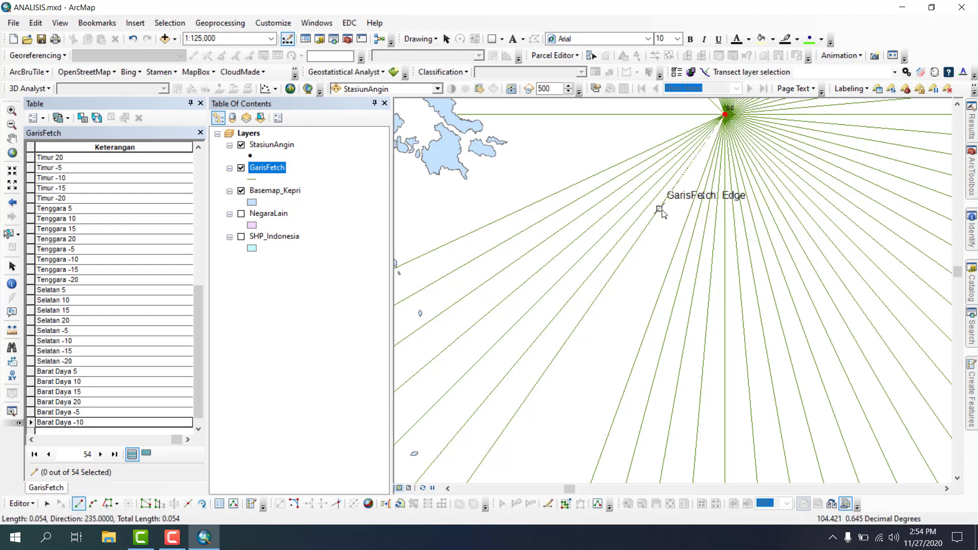
key("ctrl+a")
left_click(699, 202)
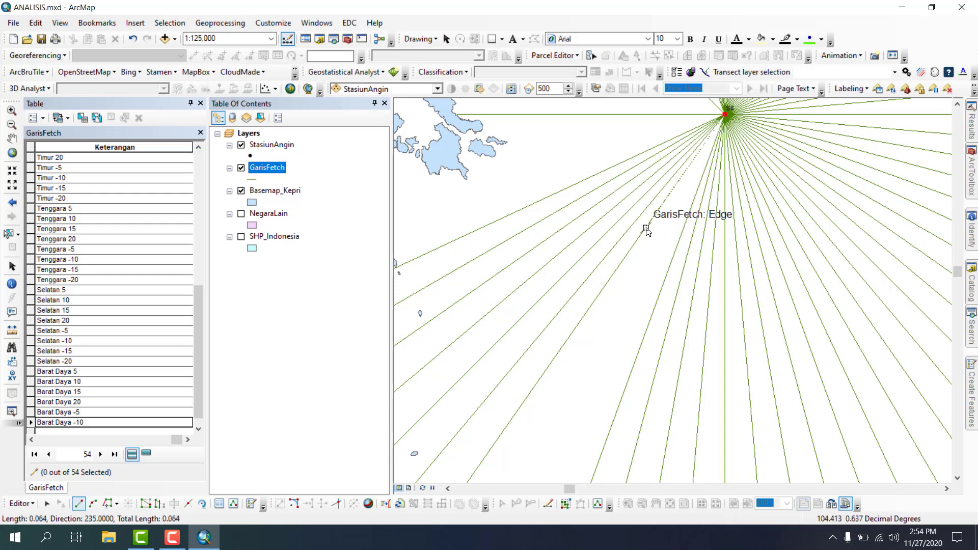
key("ctrl+a")
type("240")
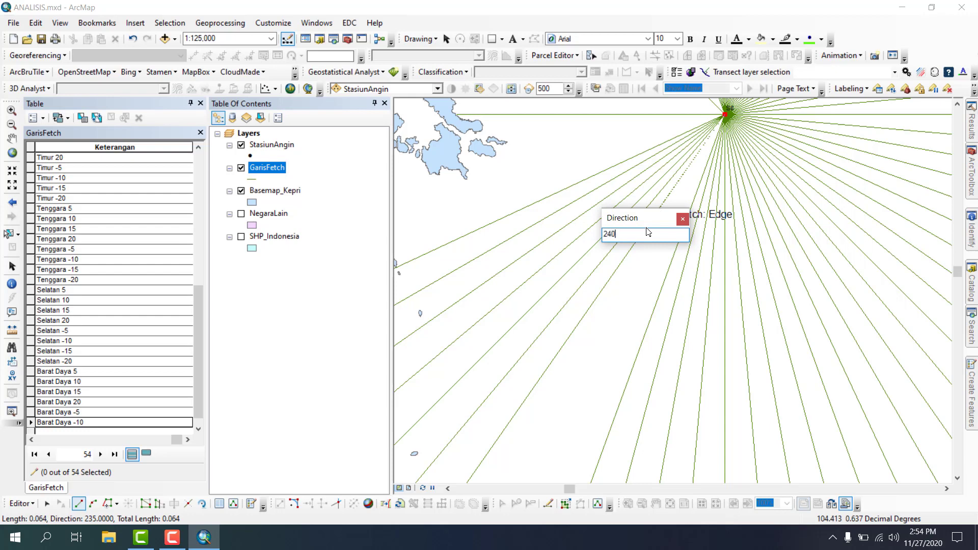
key("Return")
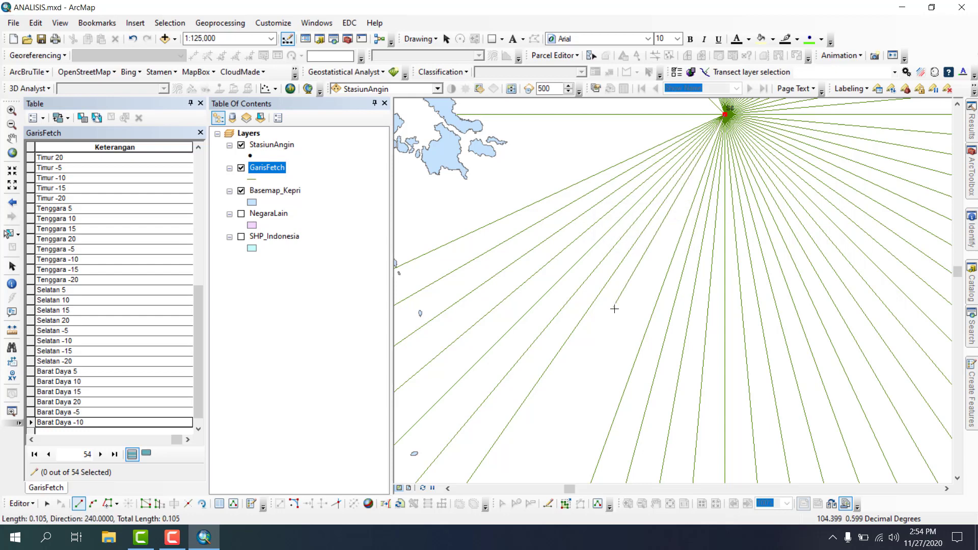
Step: Show the SHP_Indonesia layer and finish the 240-degree fetch line at its coast southwest of S8
scroll(759, 157, "up", 2)
scroll(764, 150, "up", 2)
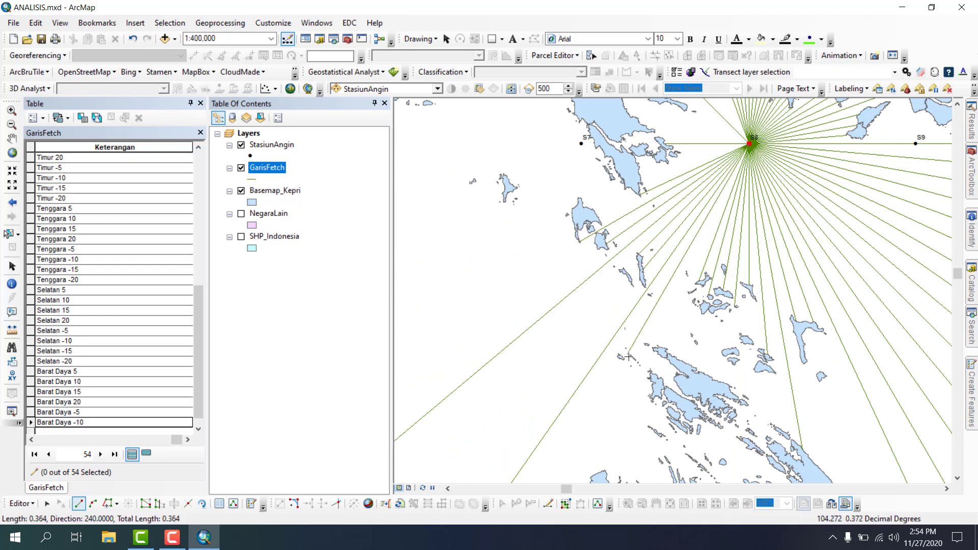
scroll(664, 279, "up", 4)
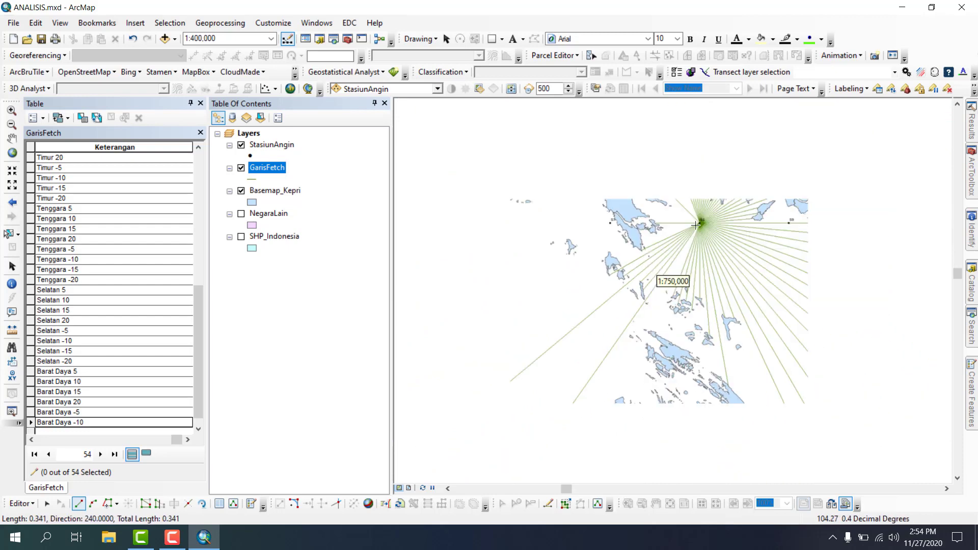
scroll(546, 197, "up", 3)
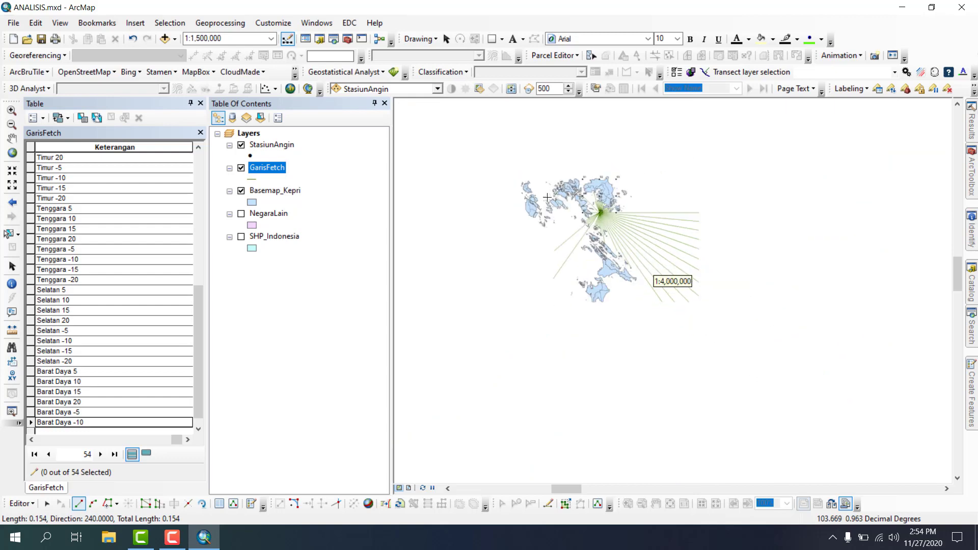
left_click(241, 236)
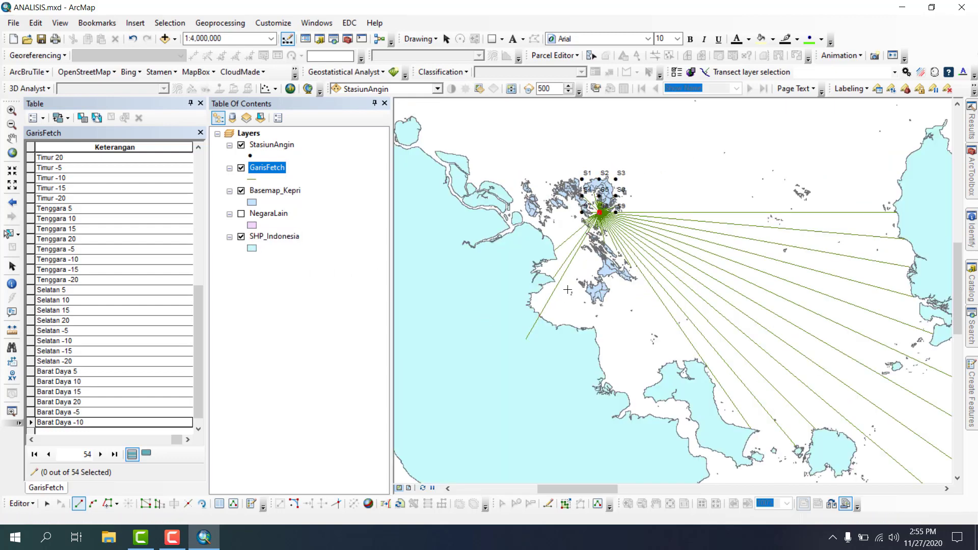
left_click(541, 318)
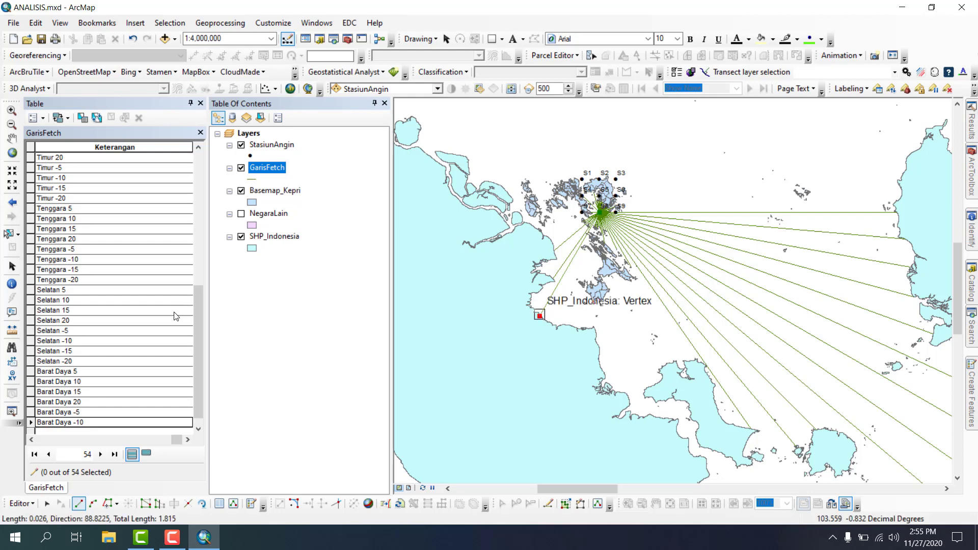
key("F2")
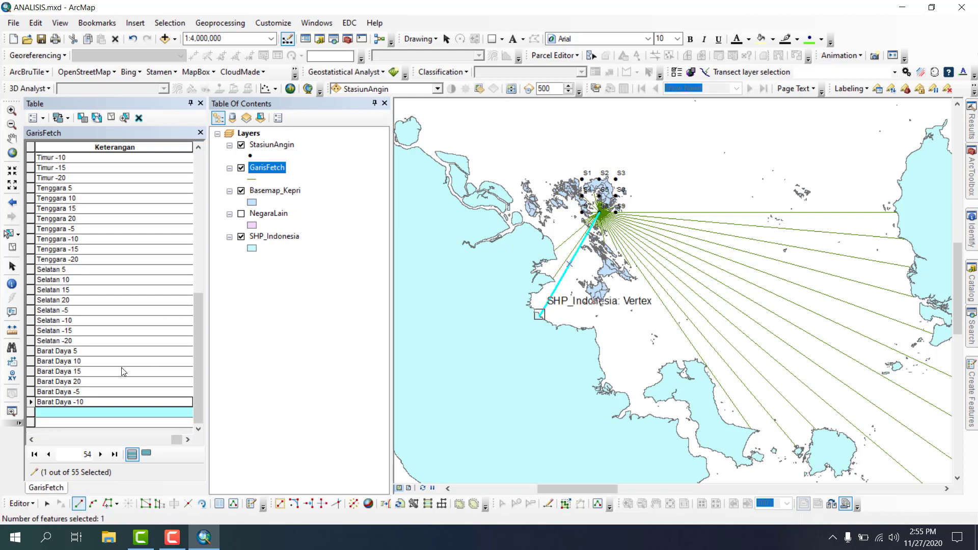
Step: Enter Barat Daya -15 as the Keterangan of the new fetch line and clear the selection
left_click(93, 414)
type("Barat Daya -15")
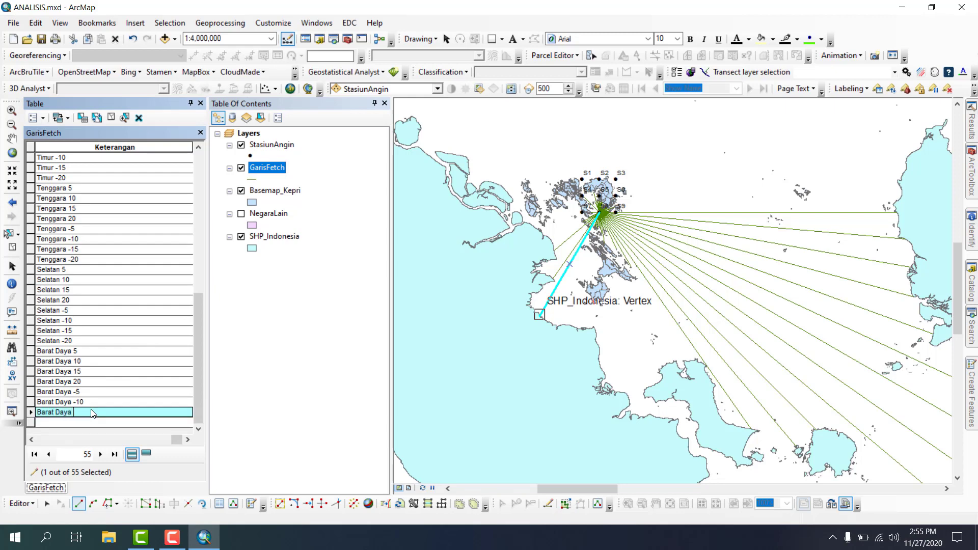
left_click(111, 118)
Step: Hide the SHP_Indonesia layer and start a fetch line from station S8 with its direction fixed at 245 degrees
left_click(242, 237)
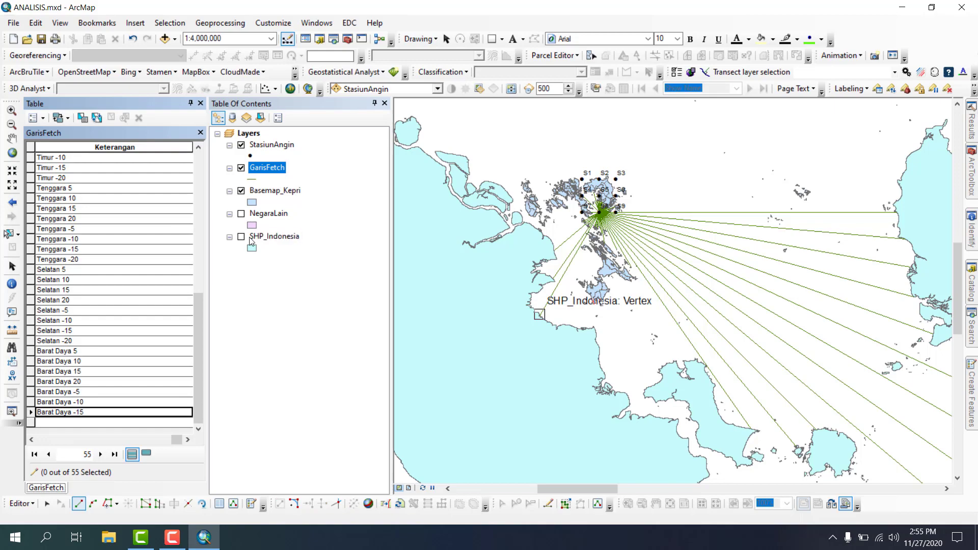
scroll(598, 228, "down", 5)
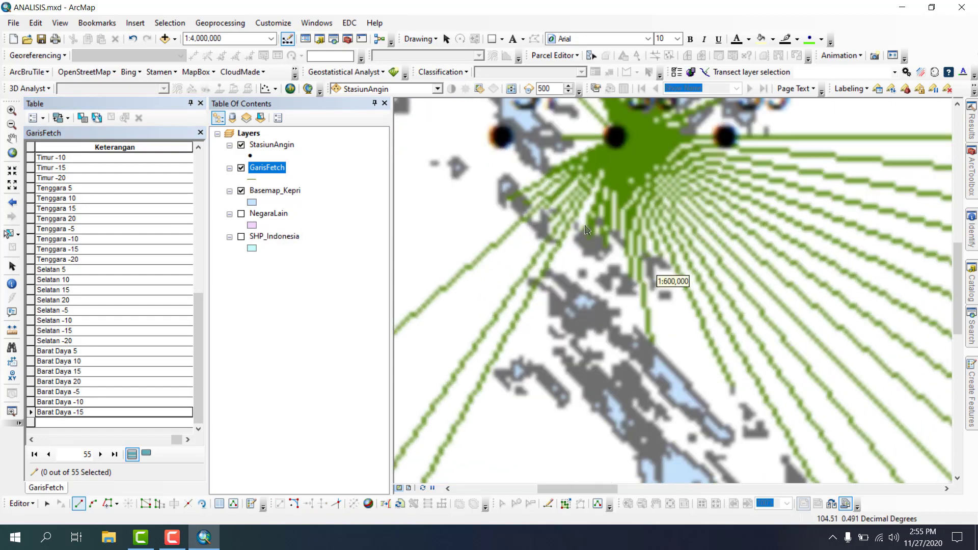
scroll(618, 184, "down", 2)
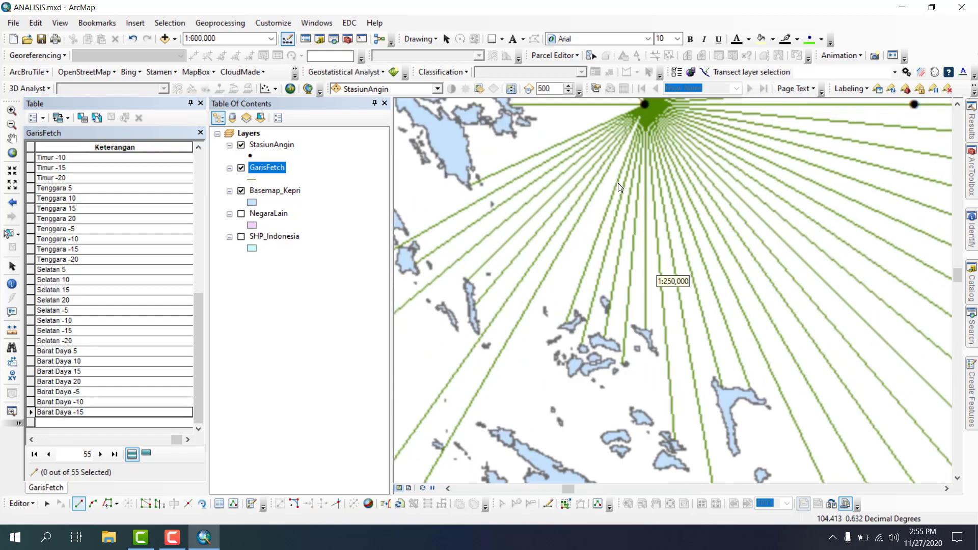
scroll(698, 197, "up", 3)
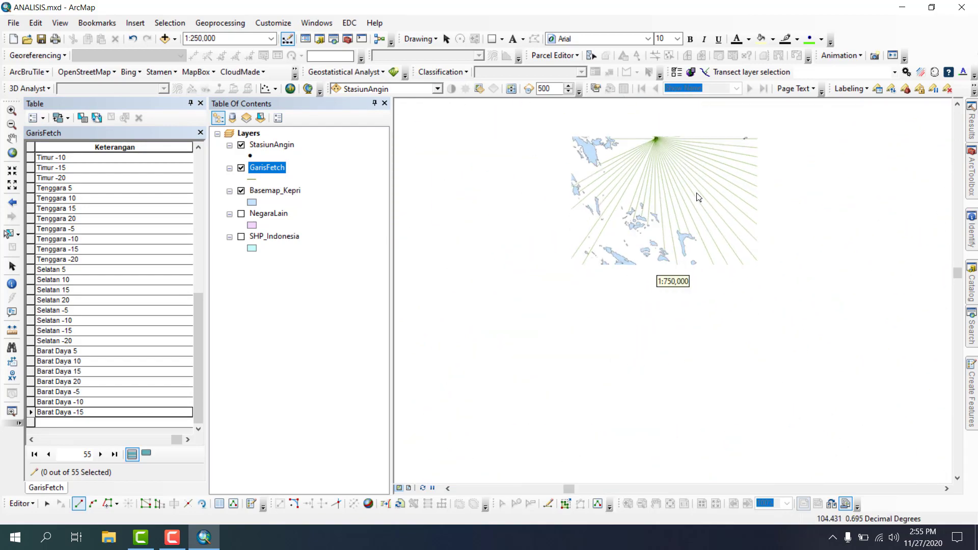
scroll(657, 136, "down", 5)
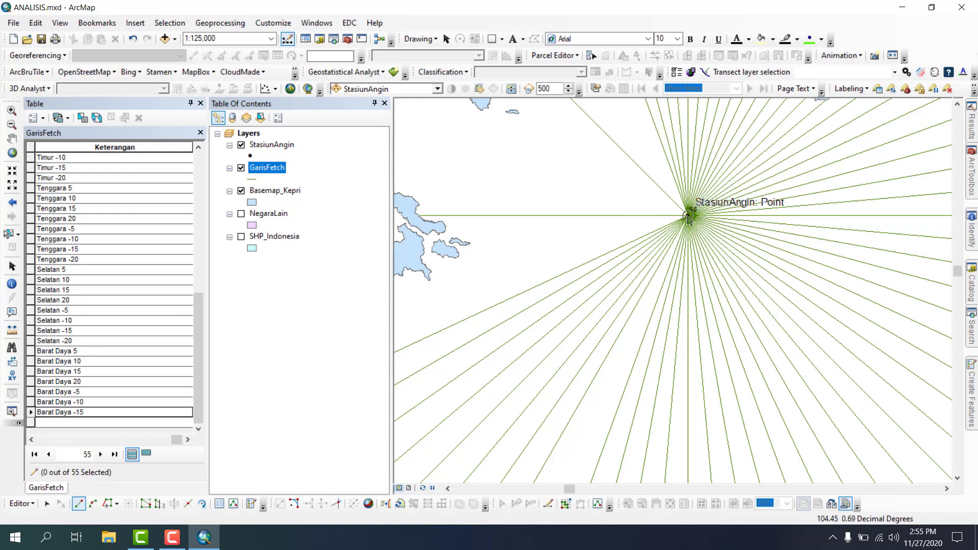
left_click(688, 217)
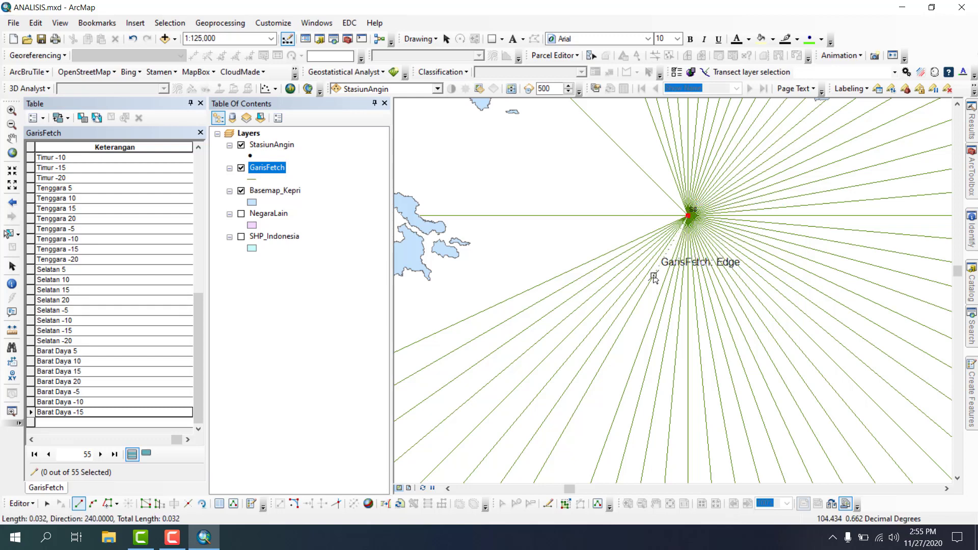
key("ctrl+a")
type("2")
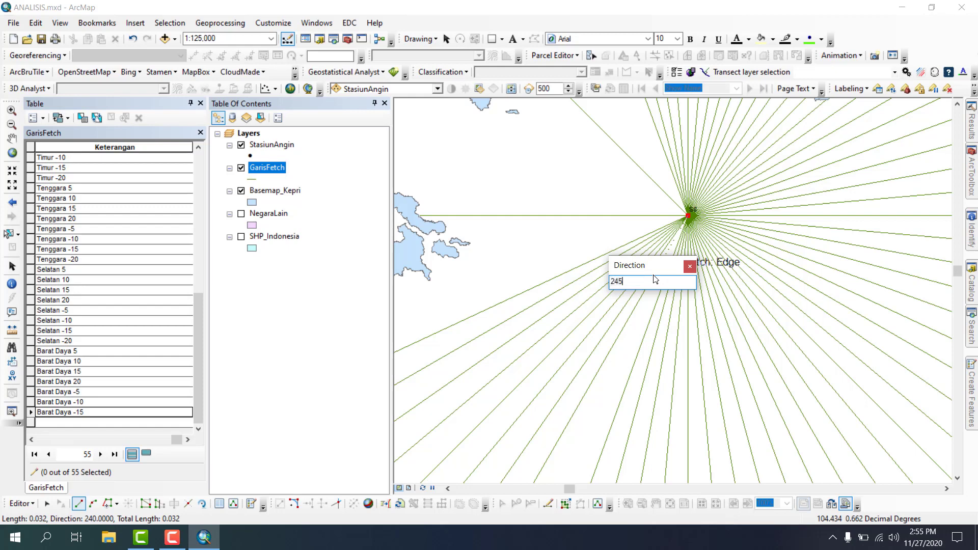
type("45")
key("Return")
Step: Finish the 245-degree fetch line at the Basemap_Kepri island southwest of S8, and enter Barat Daya -20 as its Keterangan
scroll(750, 163, "up", 5)
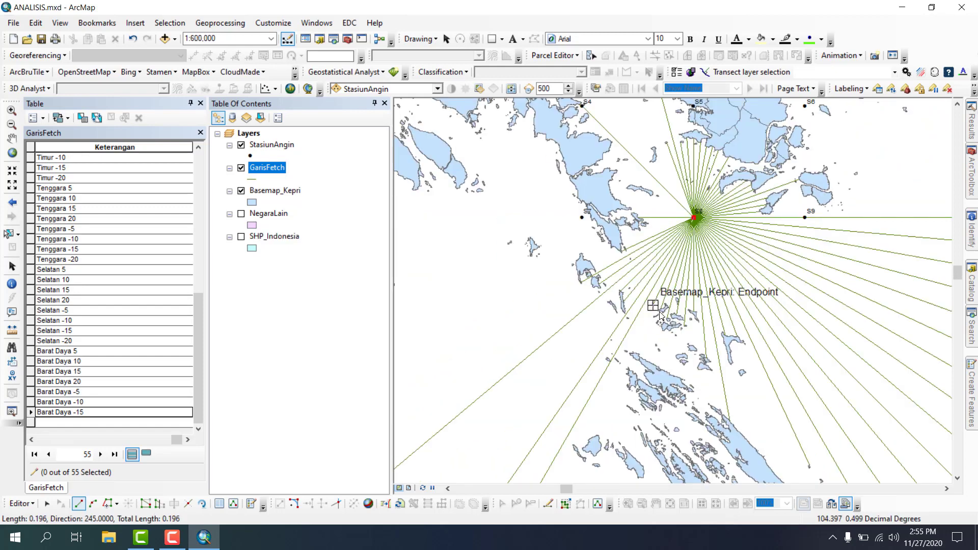
double_click(661, 315)
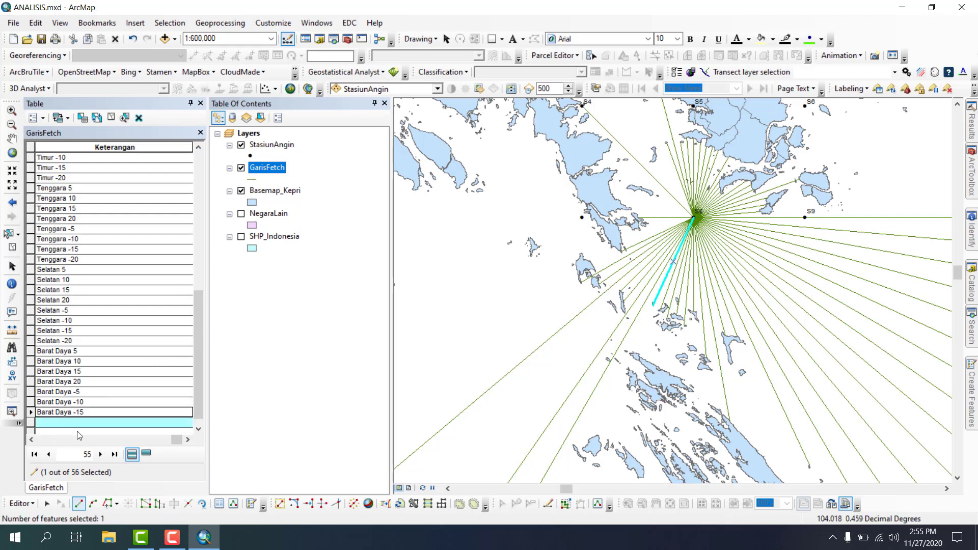
left_click(81, 423)
type("Barat Daya -20")
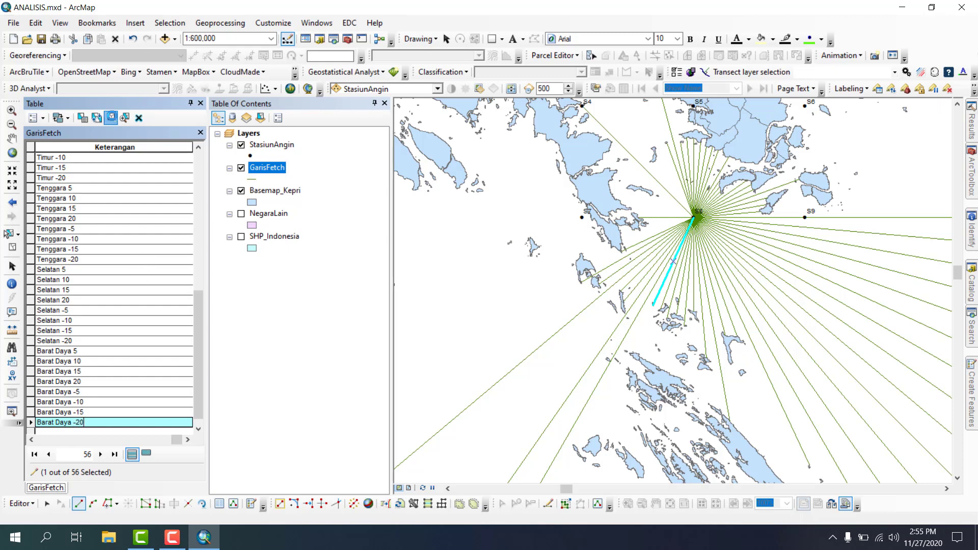
left_click(111, 117)
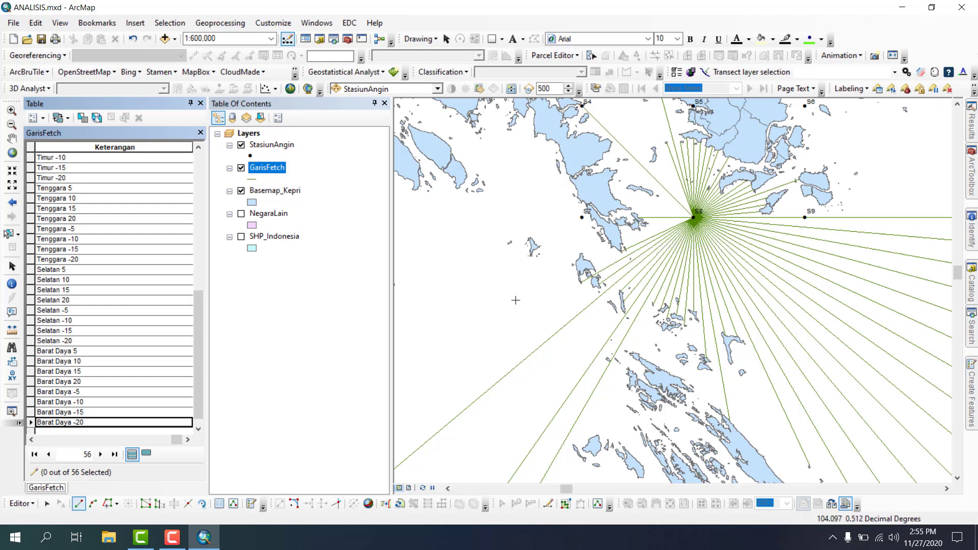
Step: Save the fetch line edits and stop the editing session
left_click(20, 504)
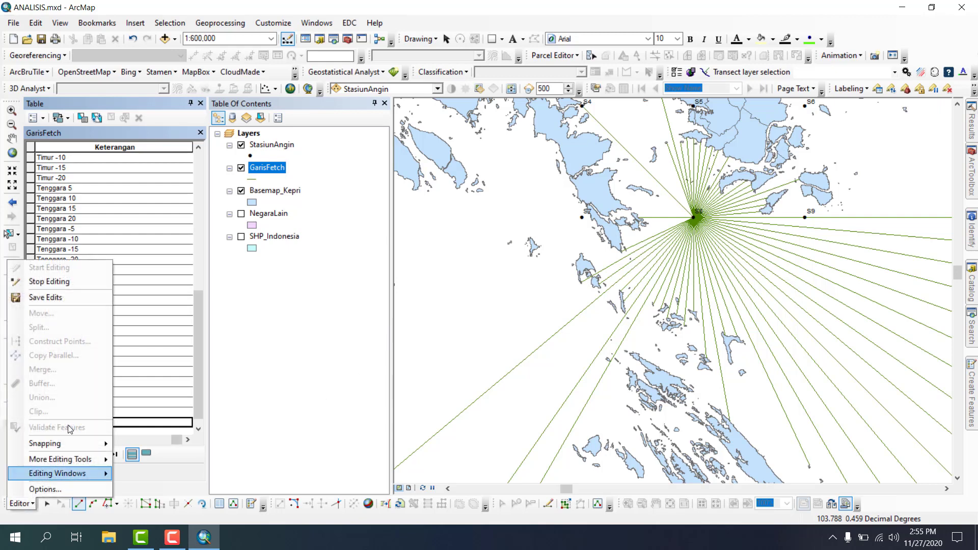
left_click(81, 300)
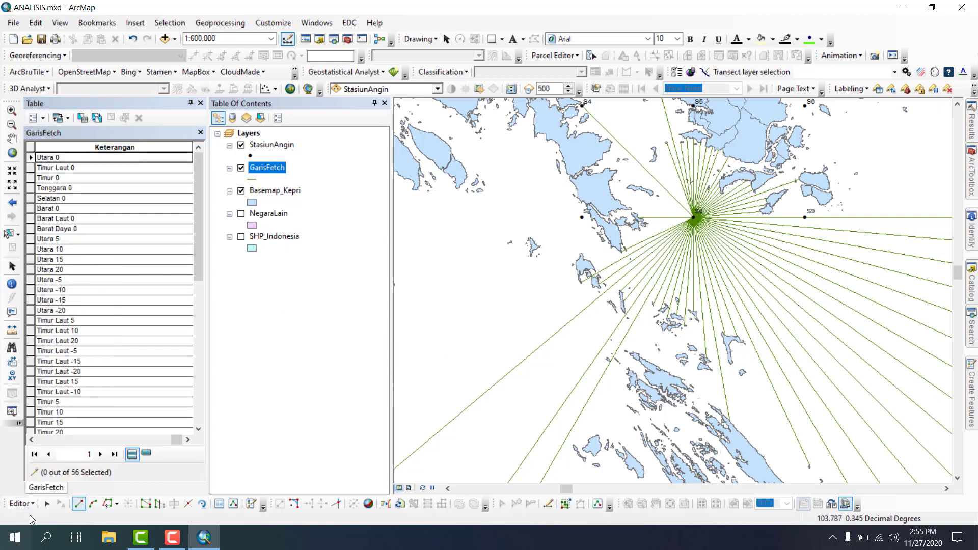
left_click(20, 503)
left_click(44, 343)
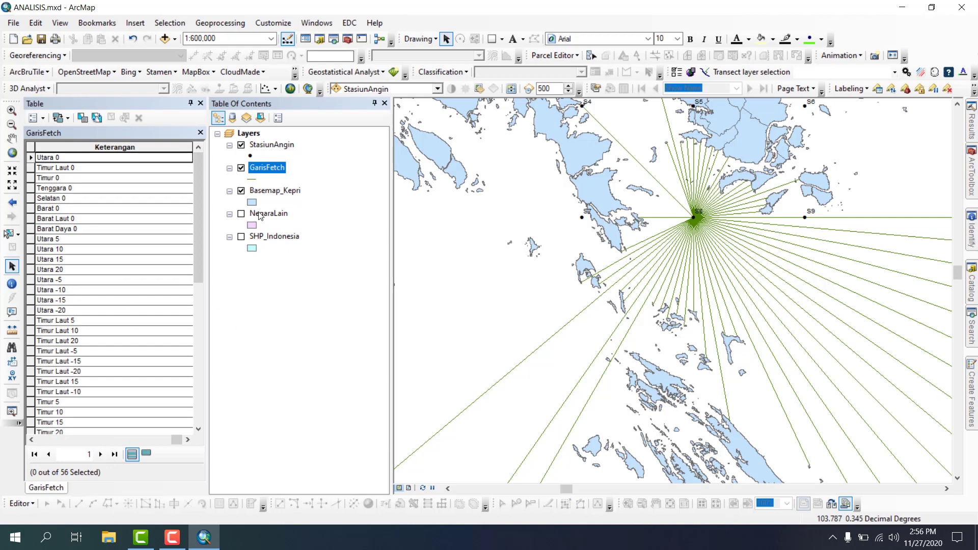
Step: Close and reopen the GarisFetch attribute table, bringing the Keterangan values of its last records into view
left_click(201, 104)
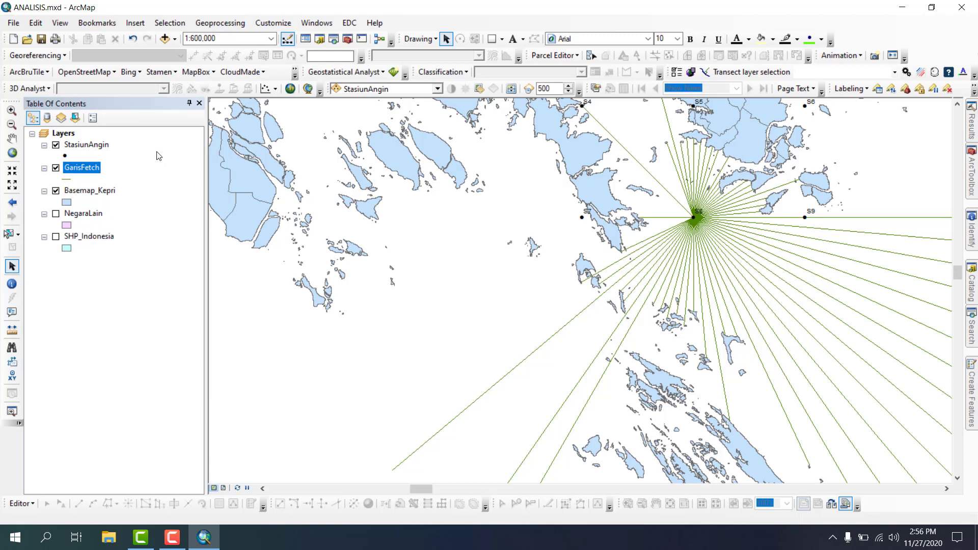
right_click(82, 166)
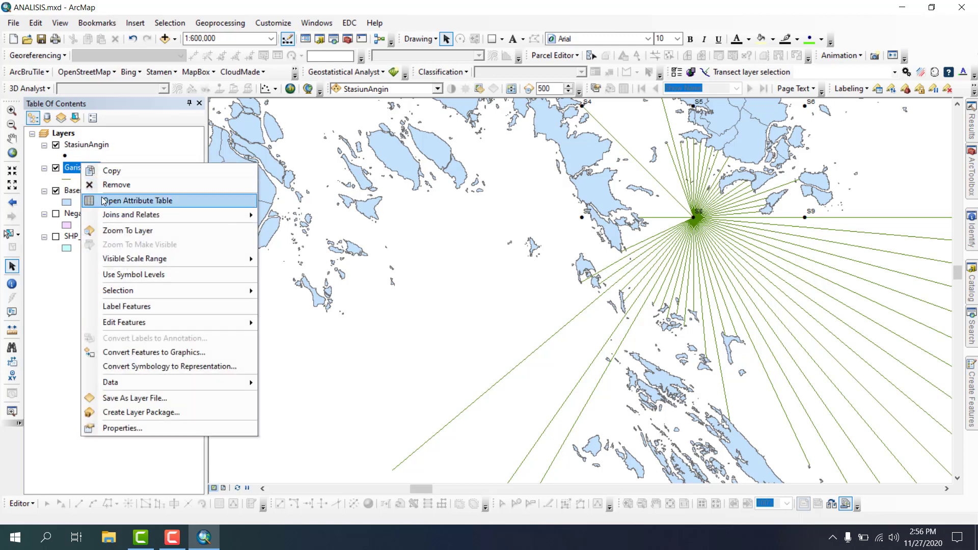
left_click(125, 199)
scroll(126, 391, "down", 10)
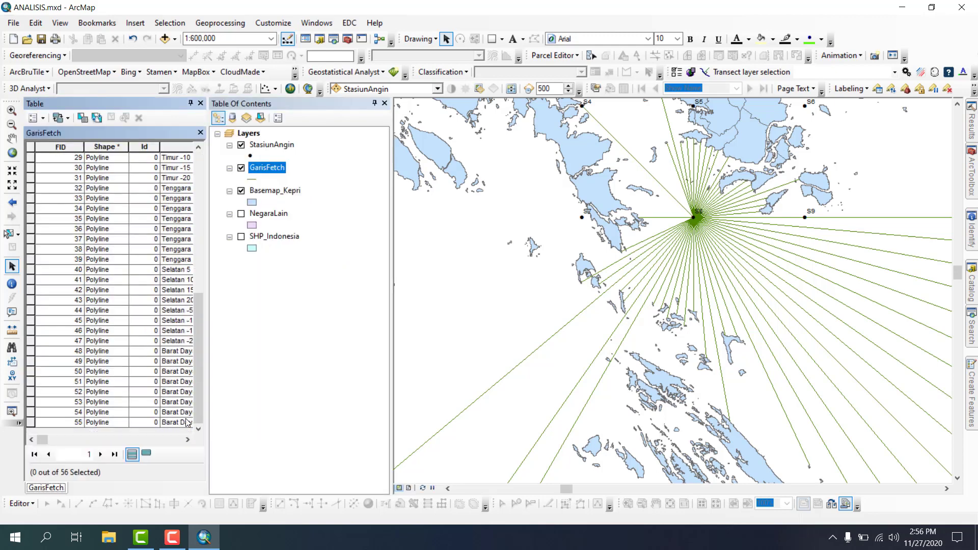
left_click(188, 440)
left_click(188, 440)
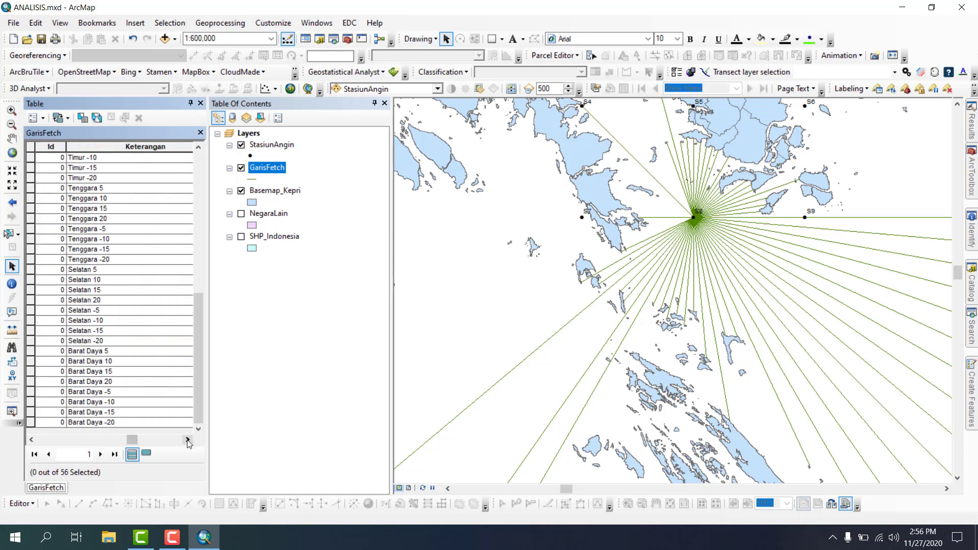
left_click(187, 440)
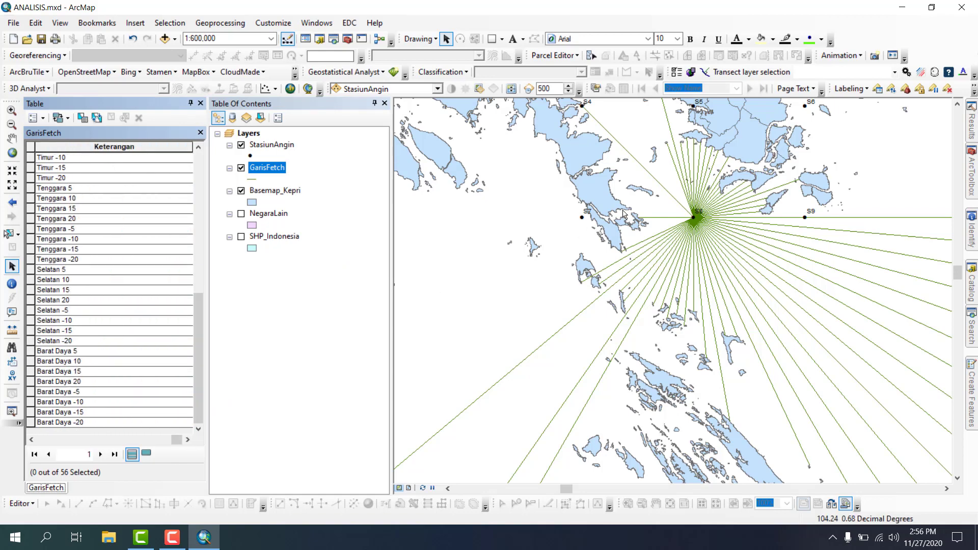
Step: Start a new editing session and activate the GarisFetch feature template for drawing lines west of station S8
scroll(715, 206, "up", 5)
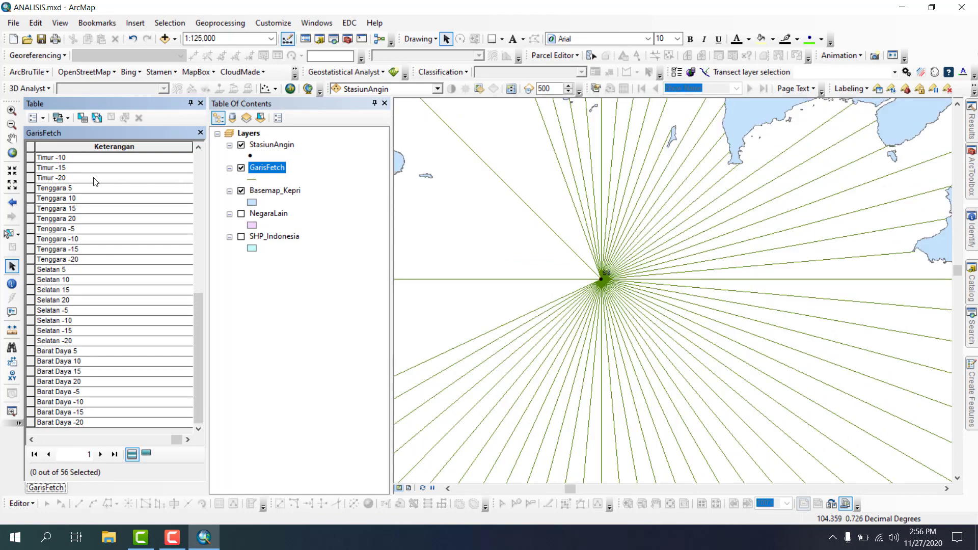
left_click(12, 138)
left_click_drag(593, 333, 853, 304)
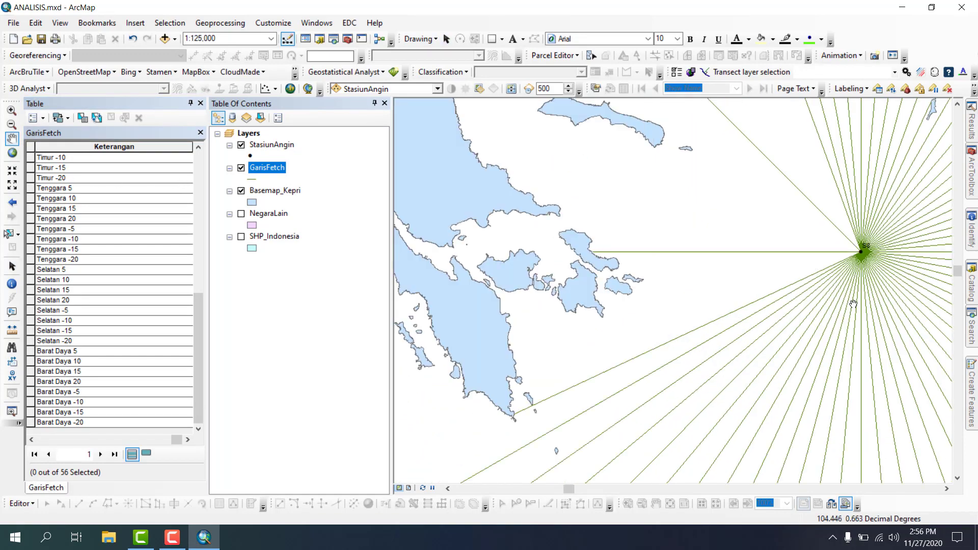
left_click(20, 503)
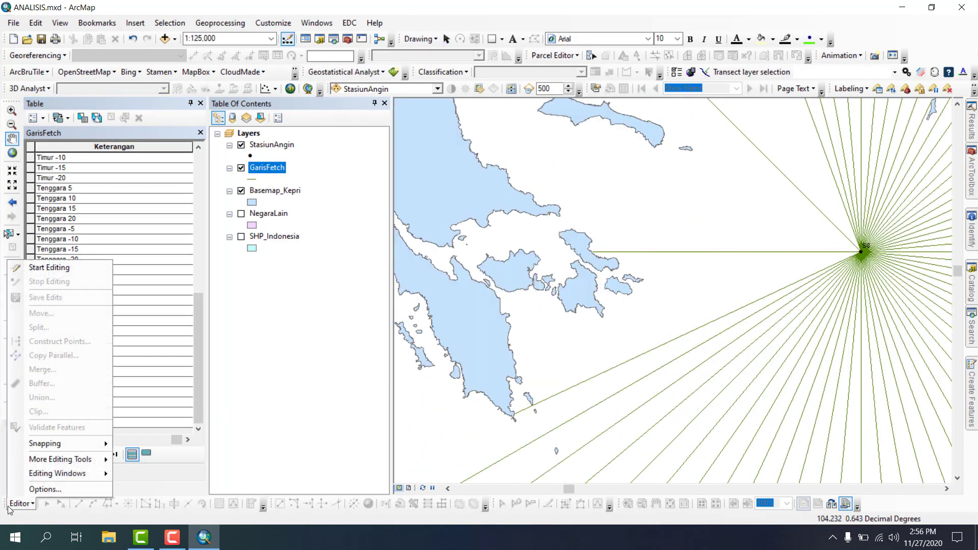
left_click(67, 271)
double_click(403, 175)
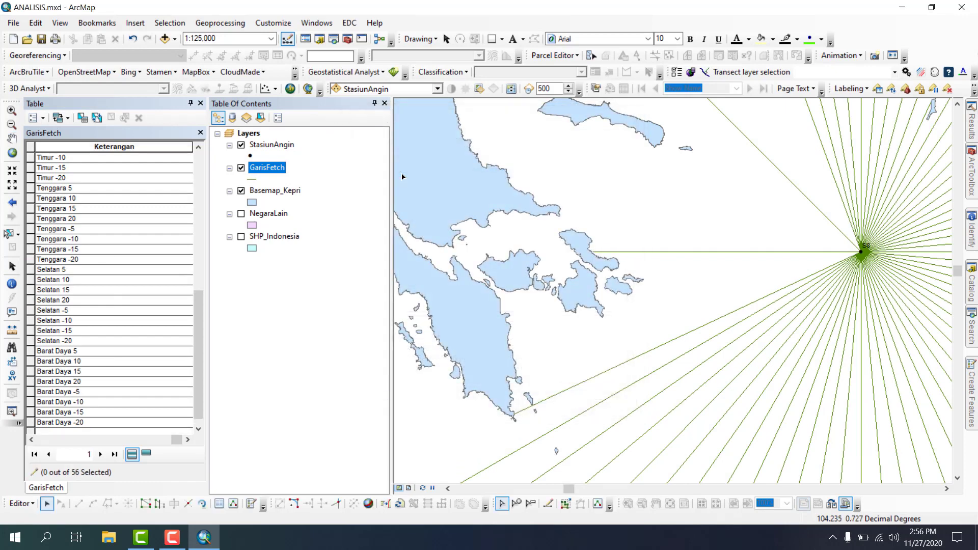
left_click(251, 503)
left_click(823, 146)
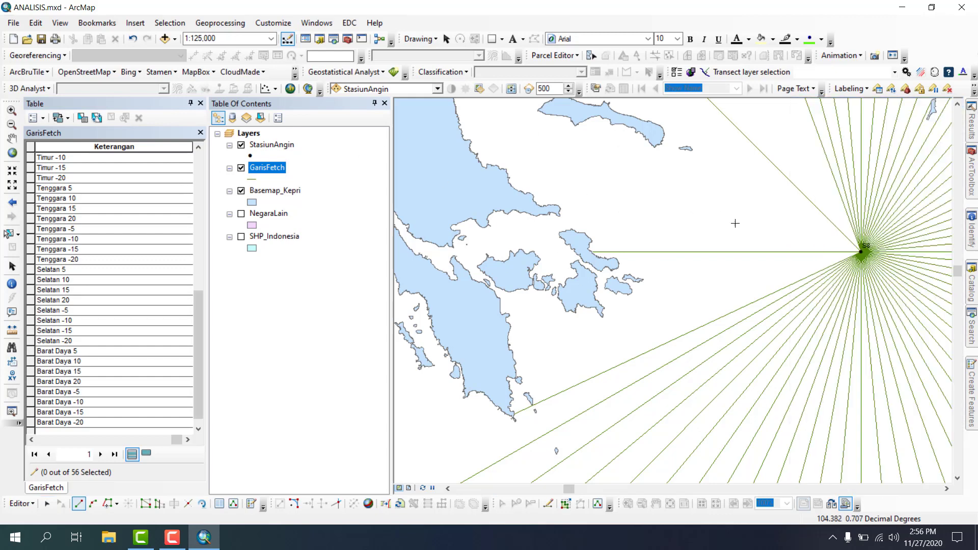
Step: Draw a fetch line from station S8 at a direction of 175 degrees, ending at the Basemap_Kepri coast to the west
left_click(861, 255)
key("ctrl+a")
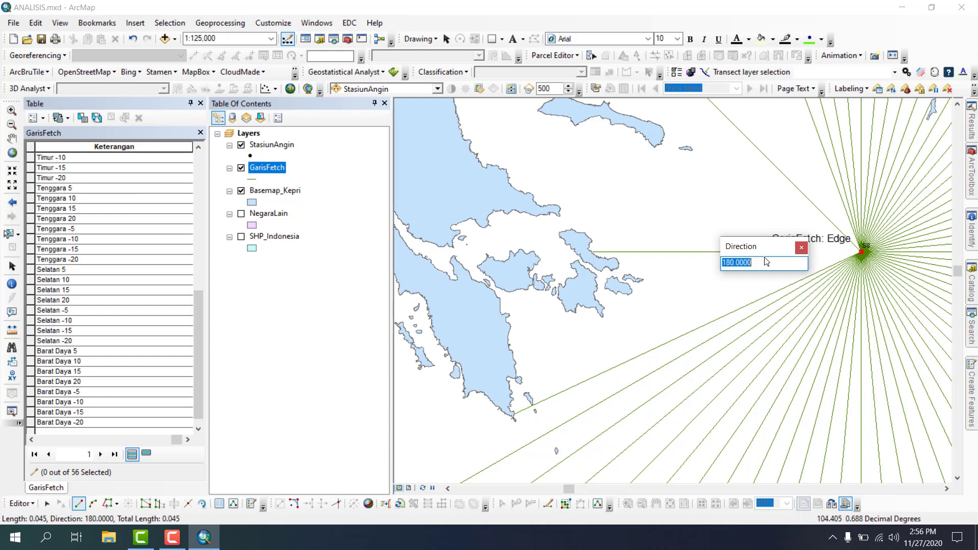
type("175")
key("Return")
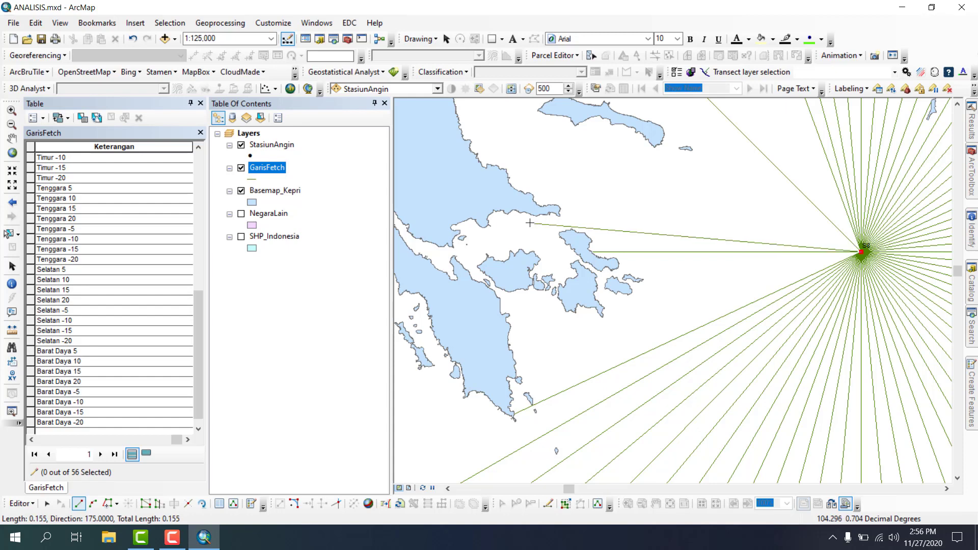
left_click(491, 221)
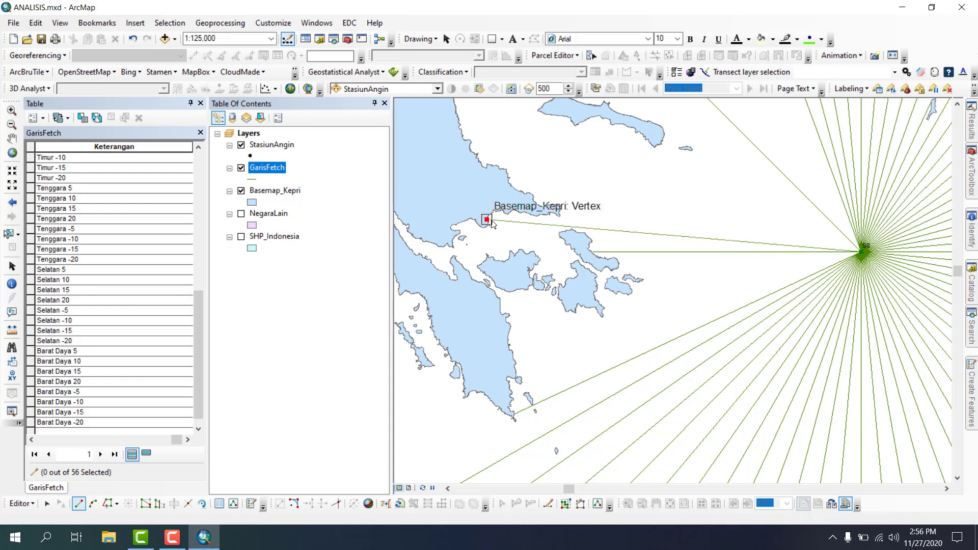
key("F2")
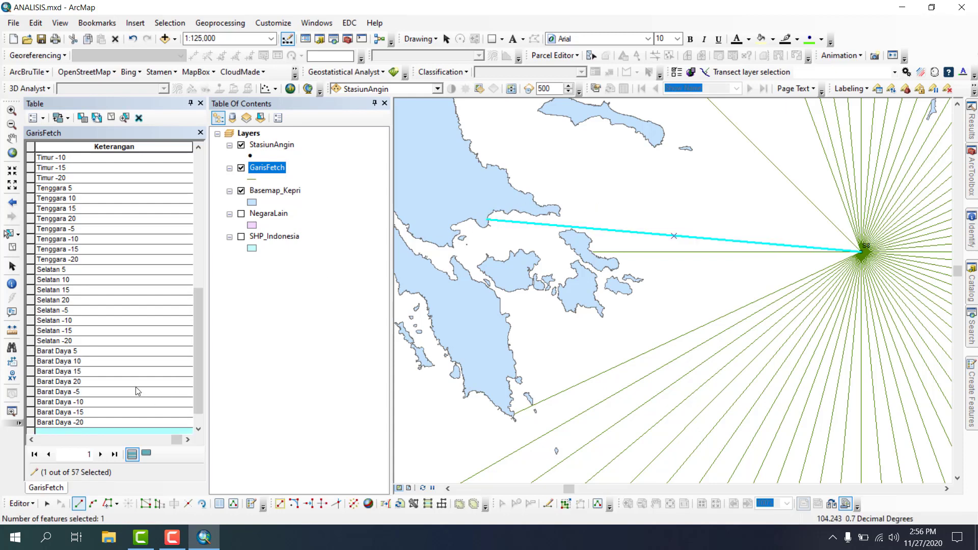
Step: Enter Barat 5 as the Keterangan of the new fetch line and clear the selection
scroll(137, 391, "down", 1)
left_click(99, 417)
type("Barat 5")
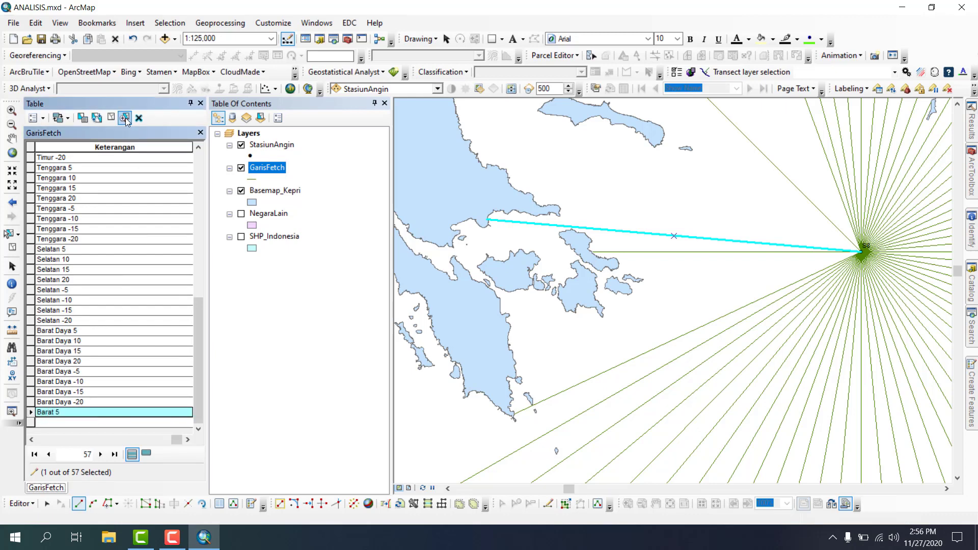
left_click(138, 119)
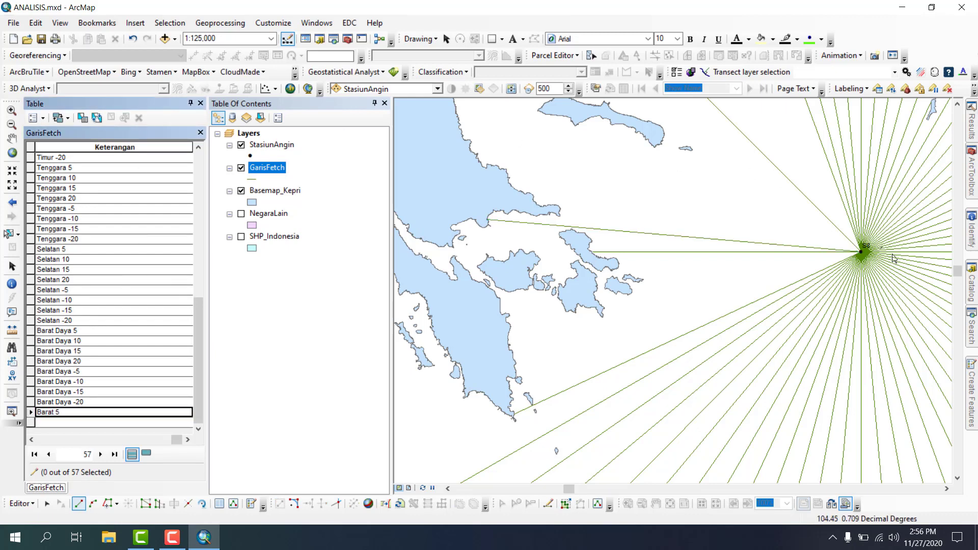
Step: Draw a 170-degree fetch line from station S8 to the Basemap_Kepri coast and enter Barat 10 as its Keterangan
left_click(862, 256)
key("ctrl+a")
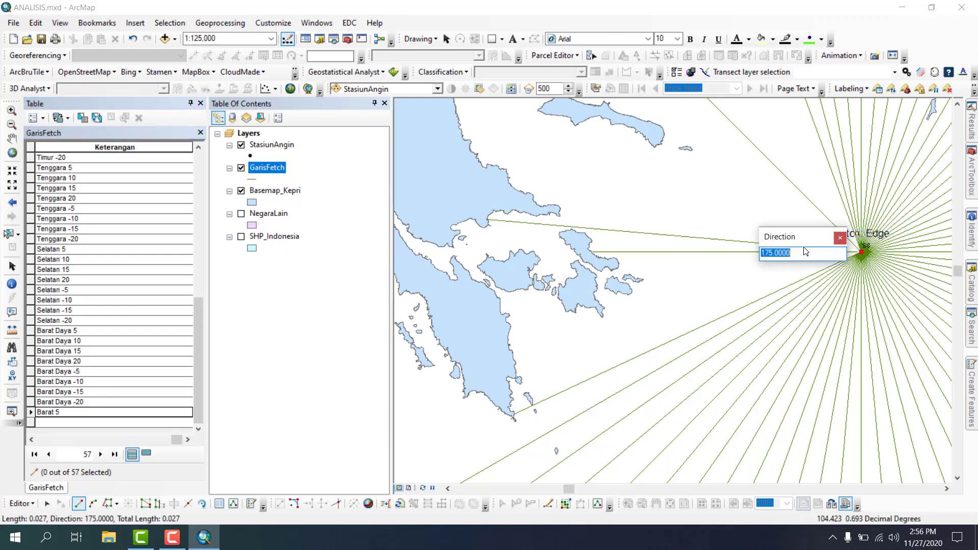
type("180")
key("Return")
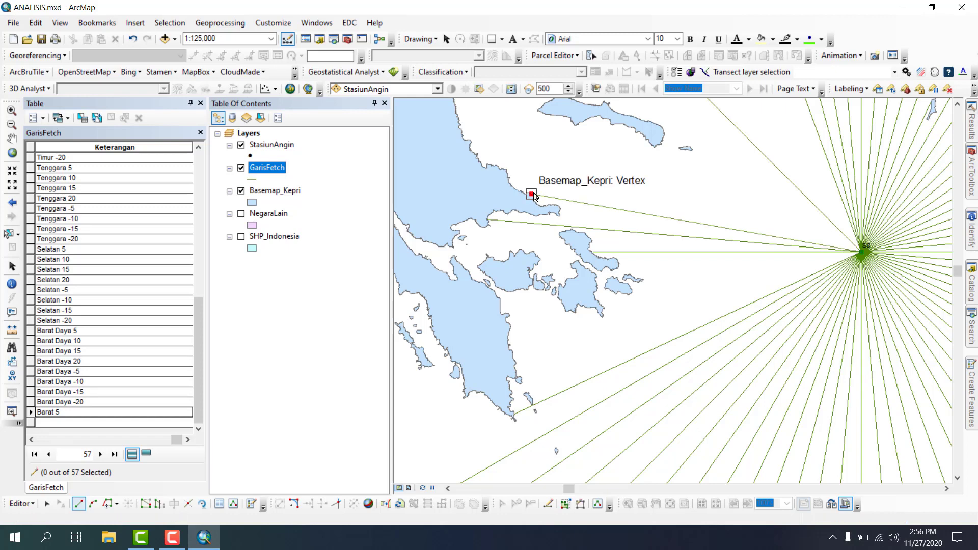
double_click(533, 196)
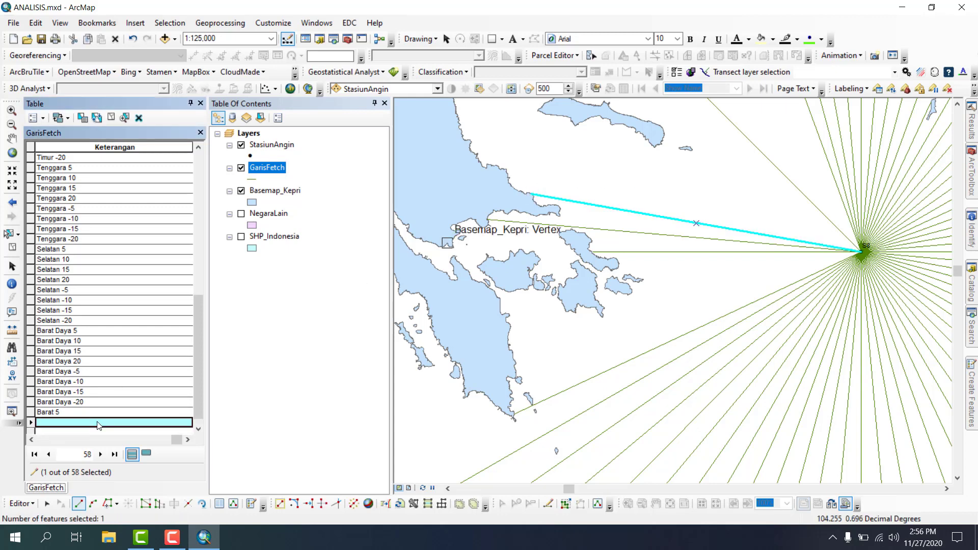
type("Barat 10")
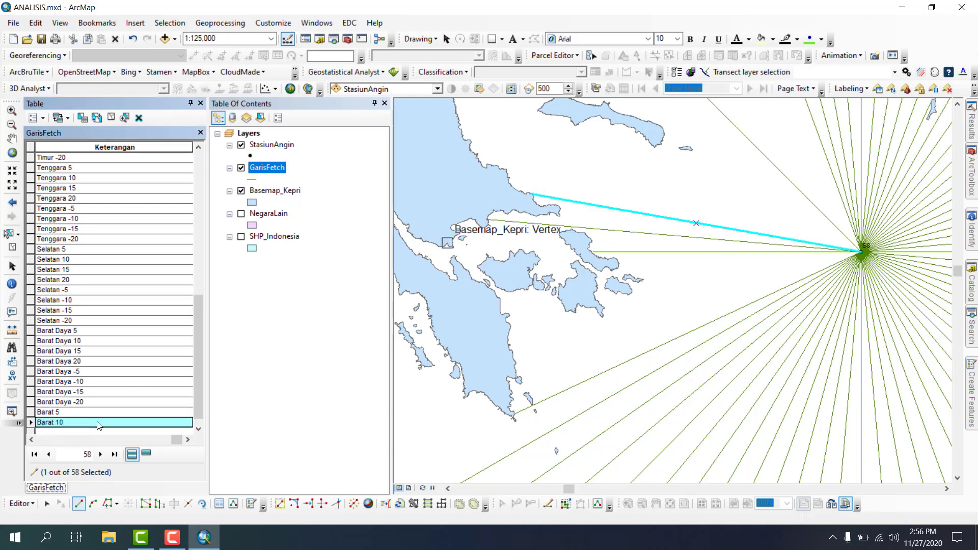
left_click(111, 117)
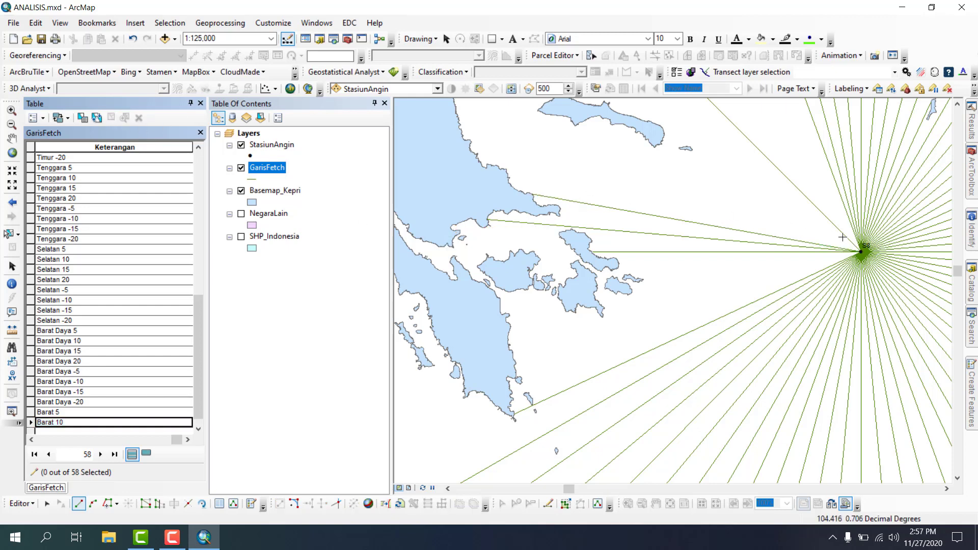
Step: Draw a 165-degree fetch line from station S8 to the Basemap_Kepri coast, enter Barat 15 as its Keterangan and clear the selection
left_click(861, 255)
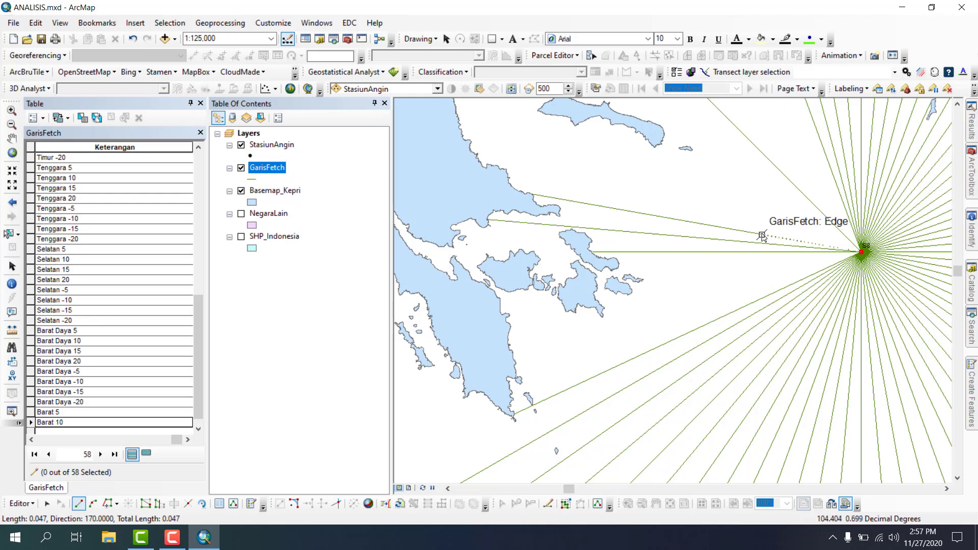
key("ctrl+a")
type("165")
key("Return")
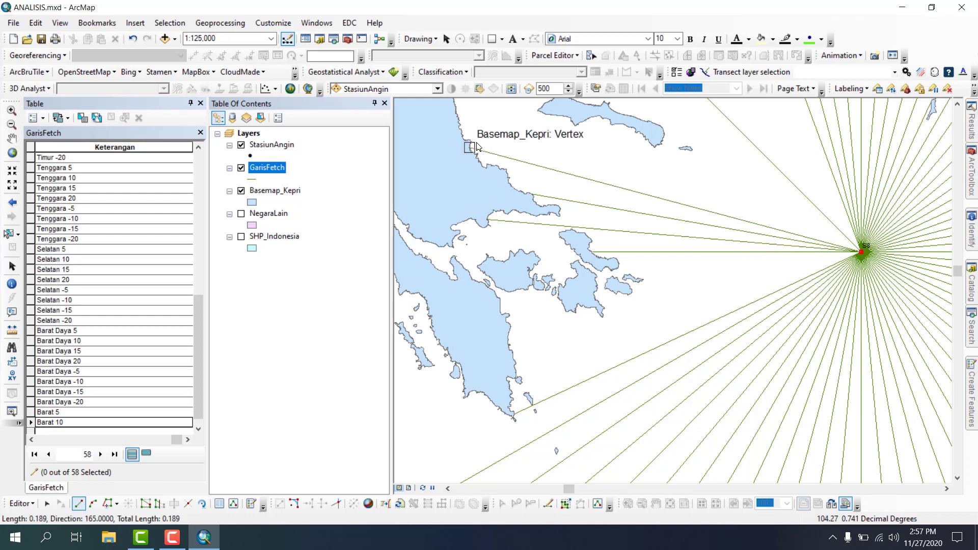
double_click(477, 147)
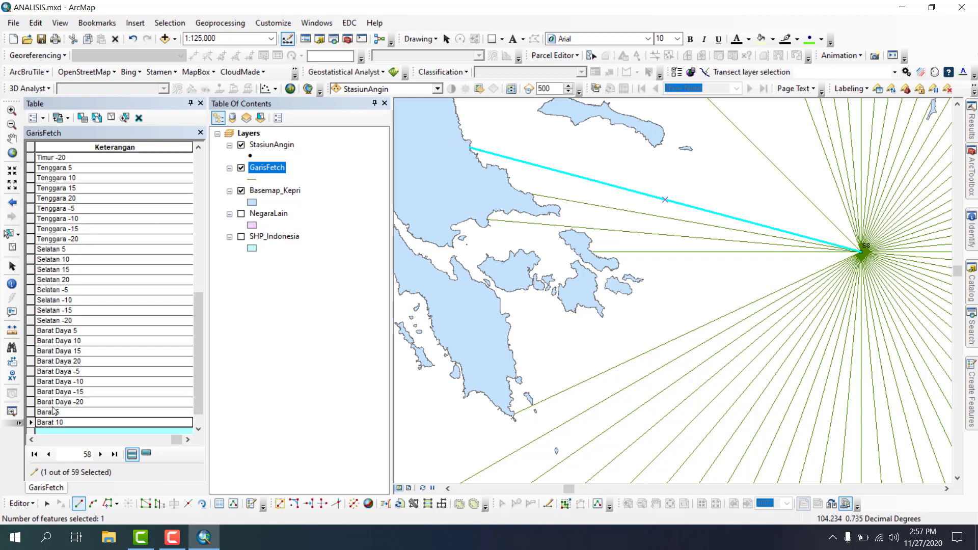
scroll(60, 409, "down", 1)
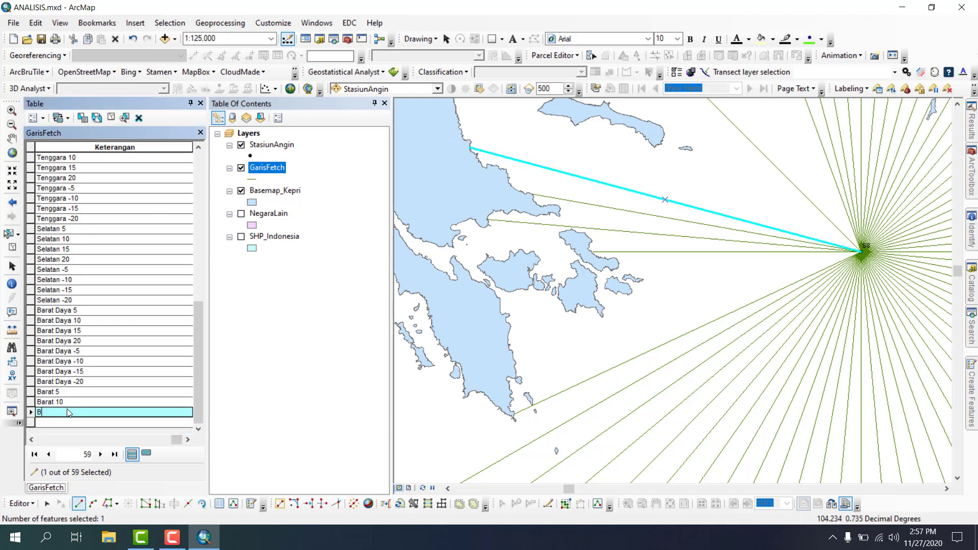
type("Barat 15")
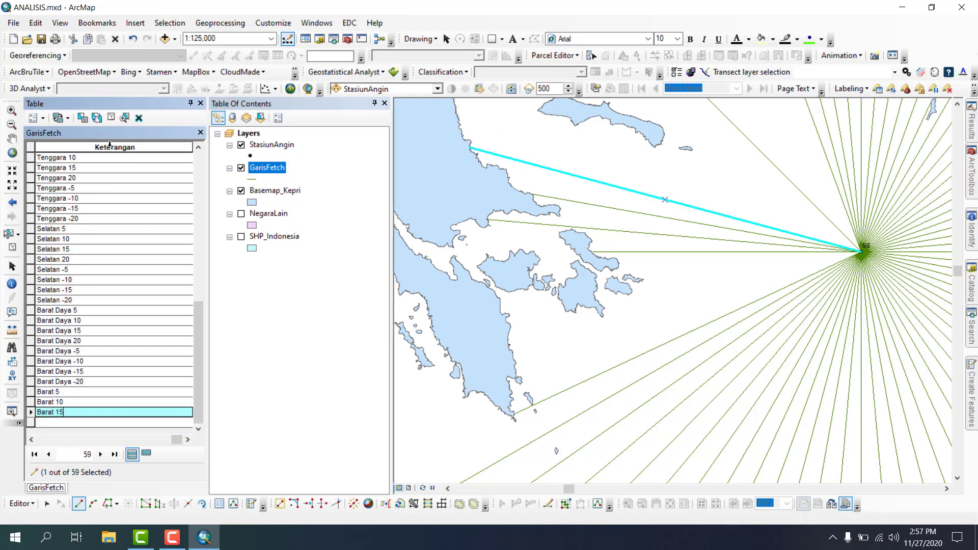
left_click(110, 119)
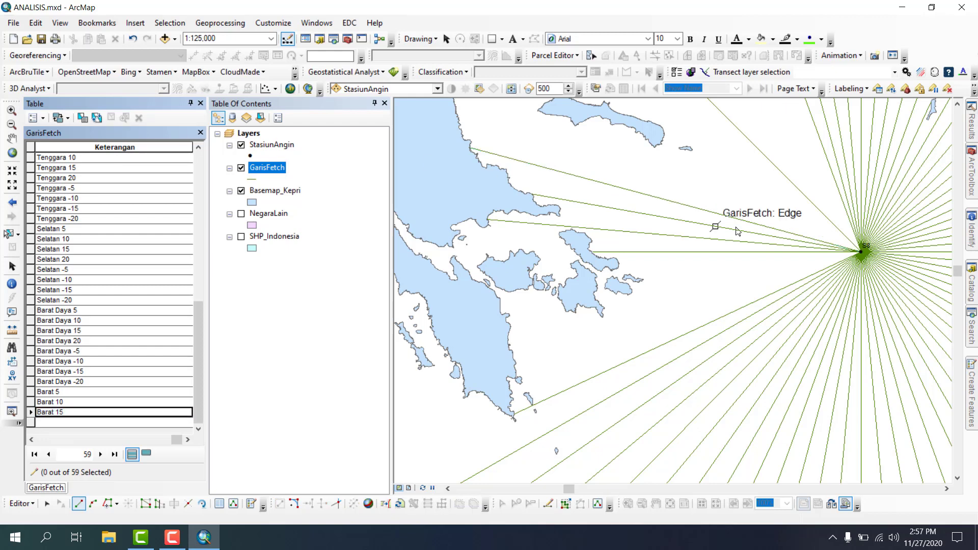
Step: Draw a fetch line from station S8 at a direction of 160 degrees, ending at the Basemap_Kepri coast to the northwest
left_click(862, 254)
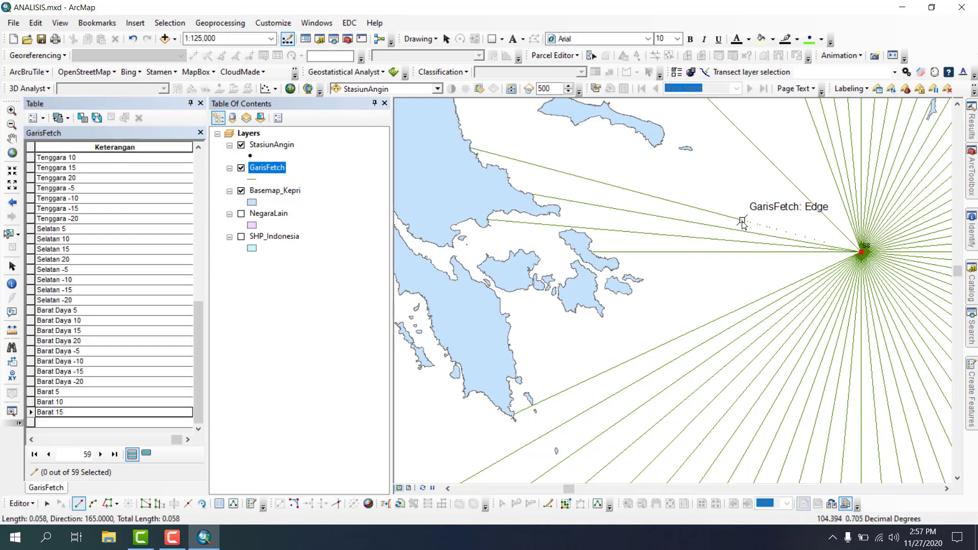
key("ctrl+a")
type("16")
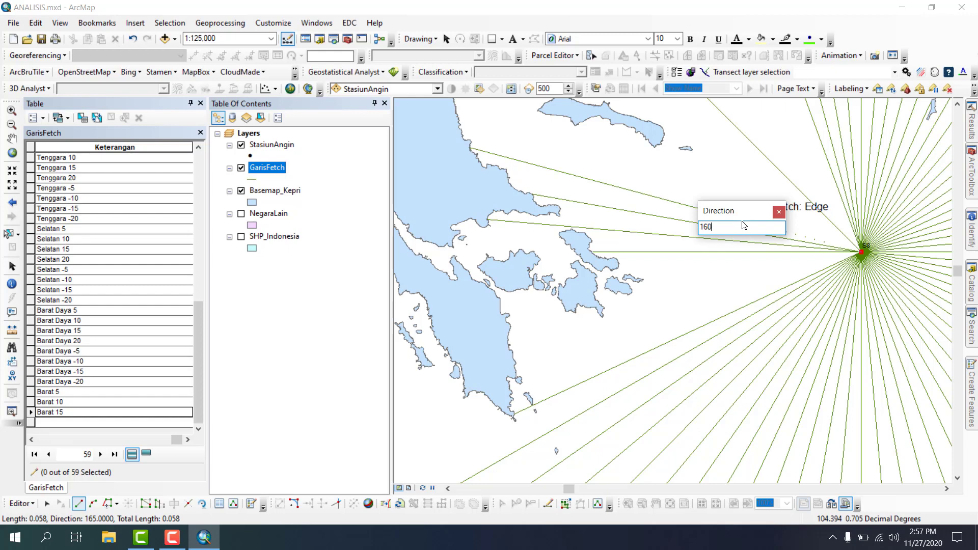
type("0")
key("Return")
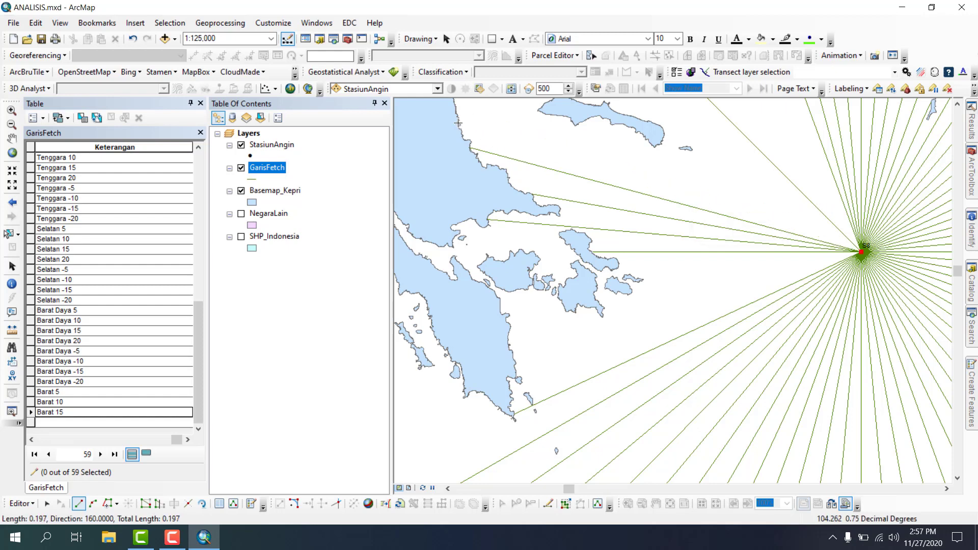
double_click(455, 106)
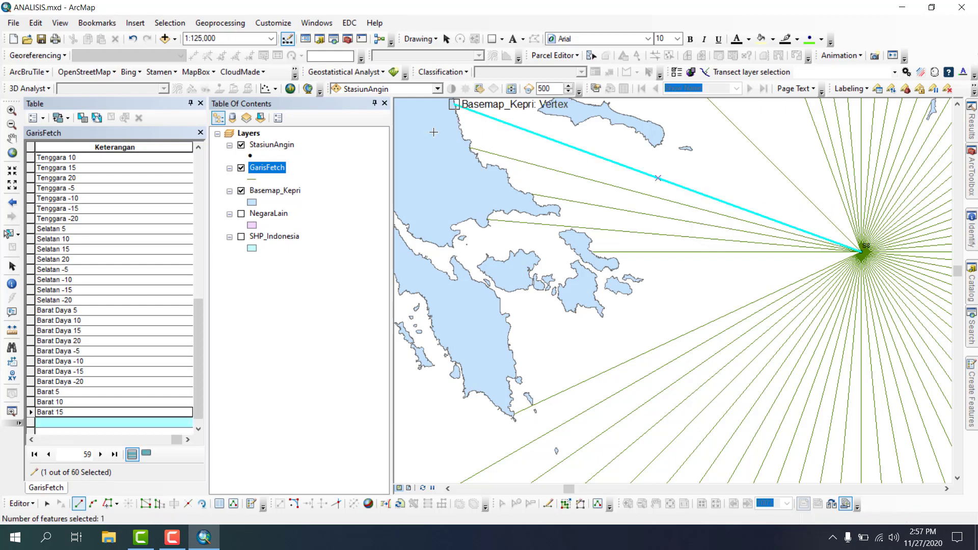
Step: Enter Barat 20 as the Keterangan of the new fetch line and clear the selection
left_click(80, 421)
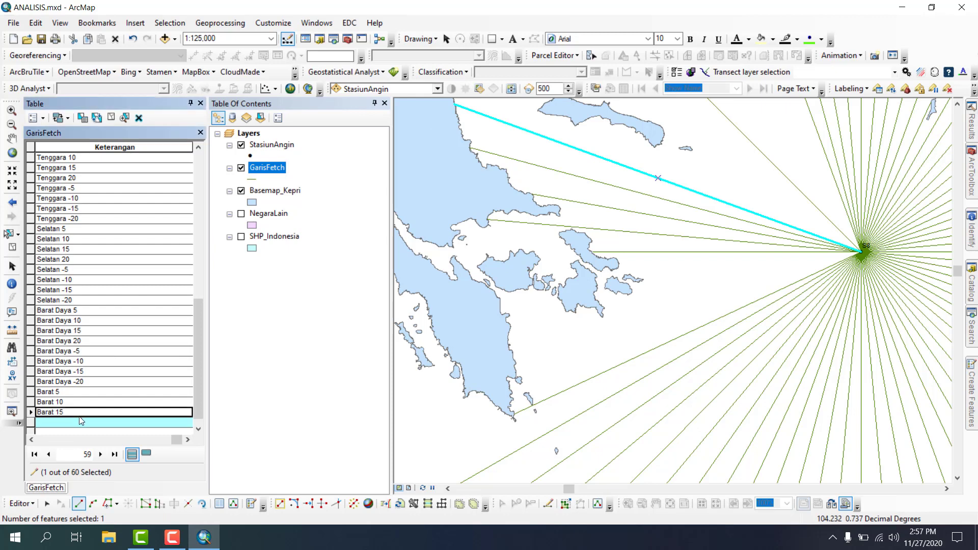
left_click(85, 424)
type("Barat 20")
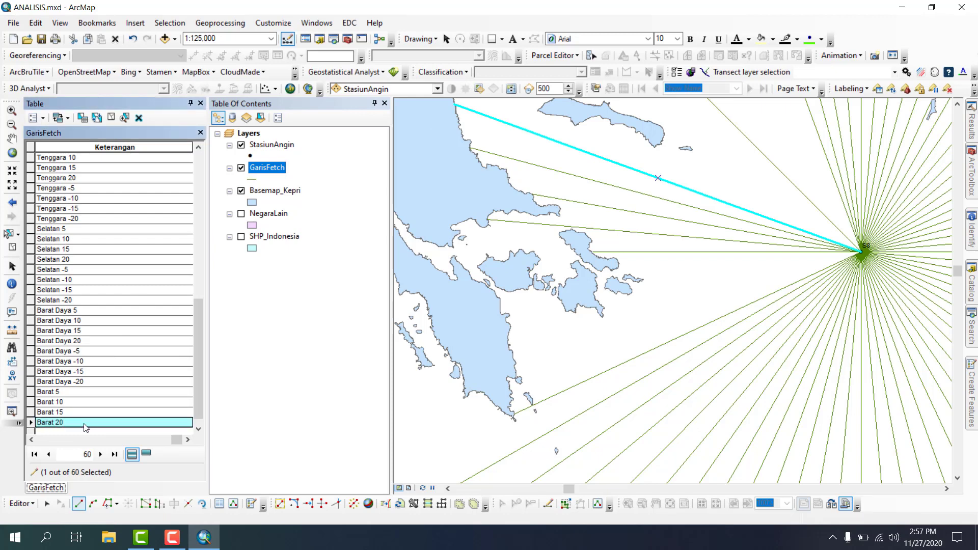
key("Return")
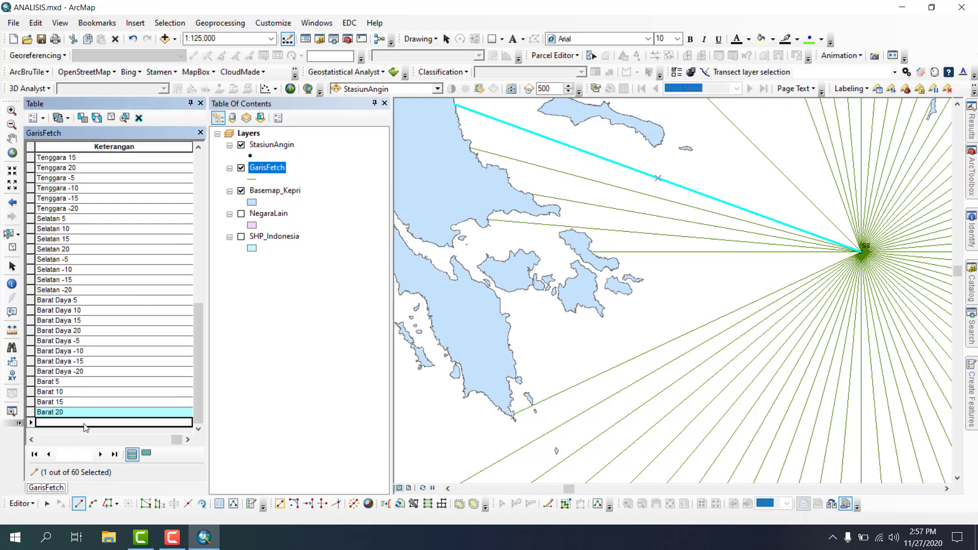
left_click(115, 119)
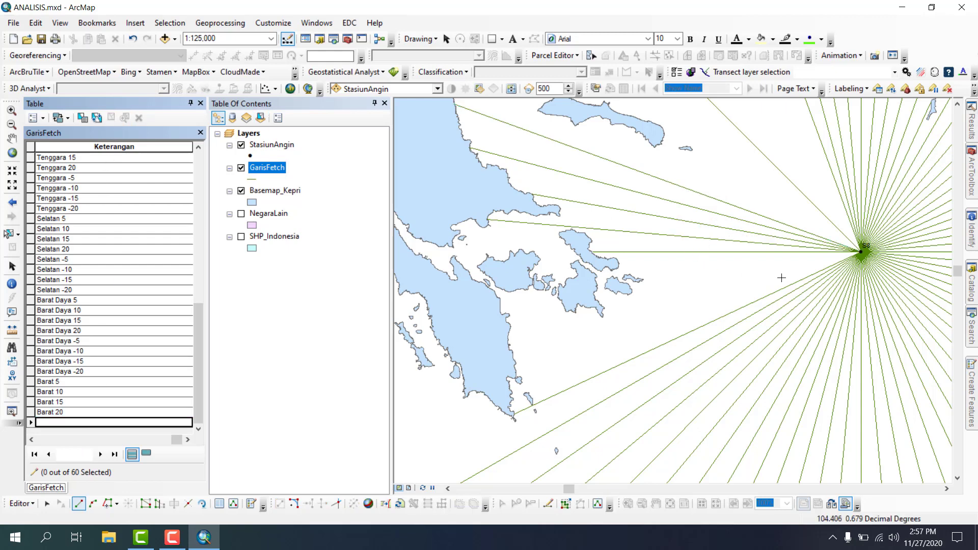
Step: Draw a fetch line from station S8 at a direction of 185 degrees, ending at the Basemap_Kepri island coast to the west
left_click(861, 252)
key("ctrl+a")
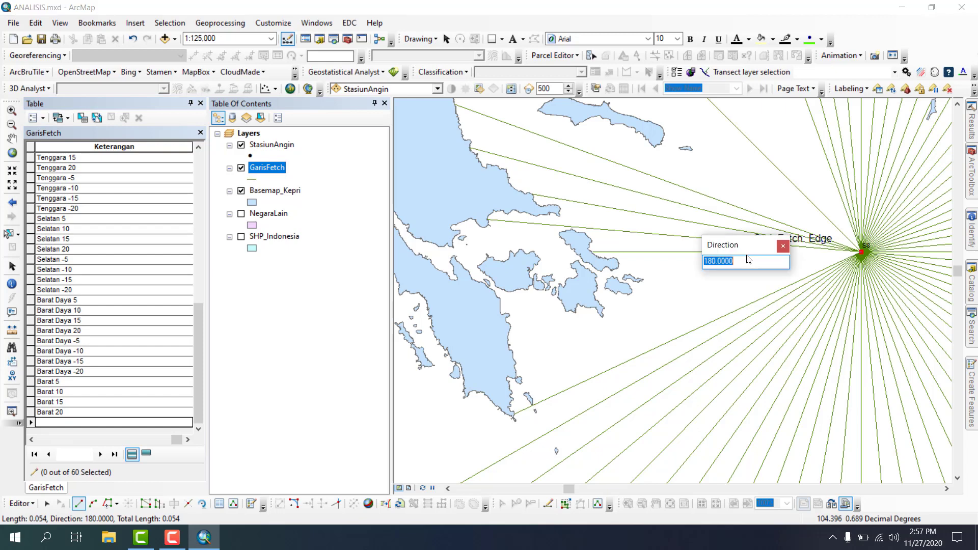
type("180")
key("Return")
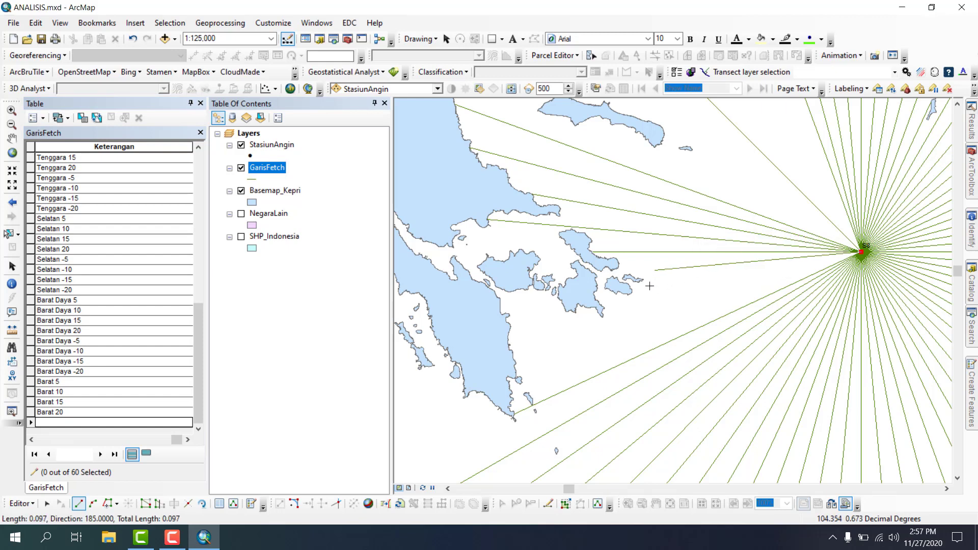
double_click(602, 278)
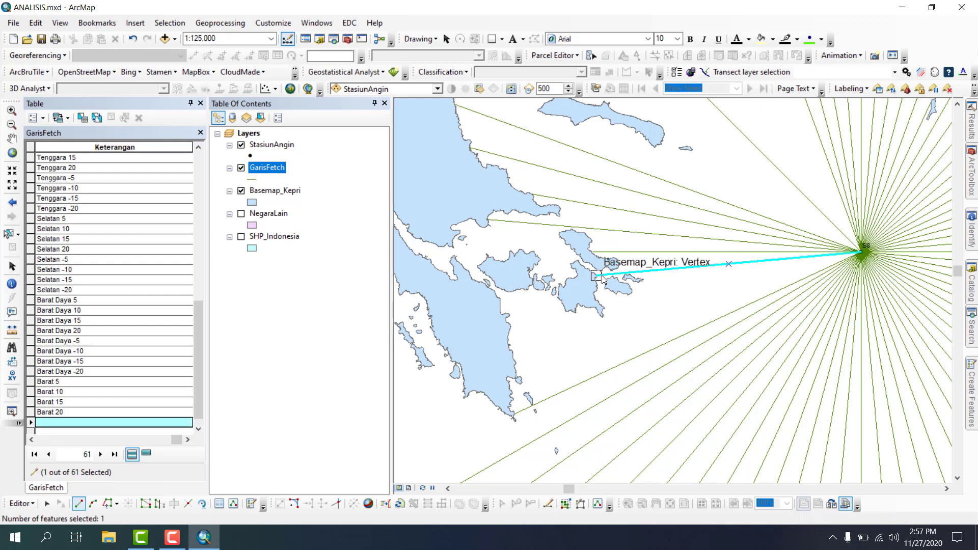
Step: Enter Barat -5 as the Keterangan of the new fetch line and clear the selection
left_click(93, 424)
type("Barat -5")
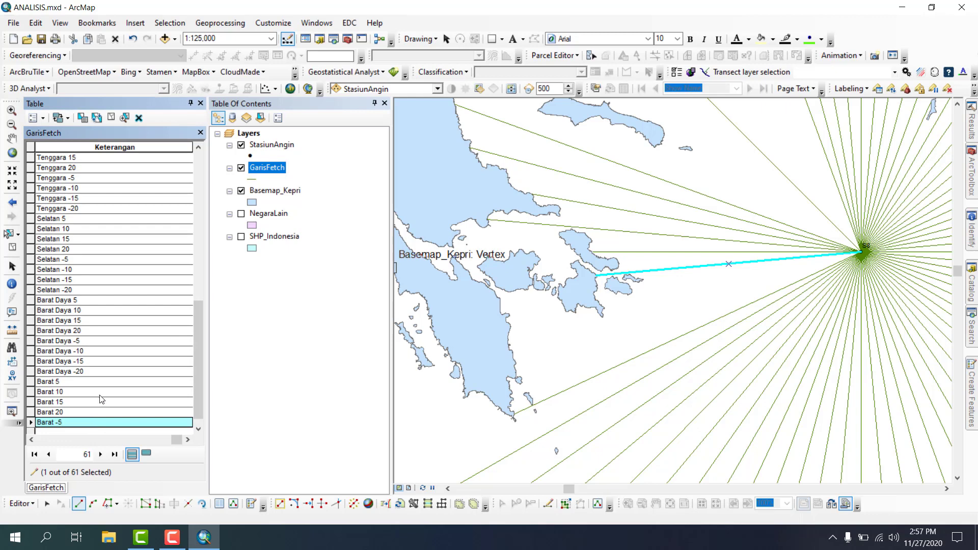
scroll(100, 398, "down", 1)
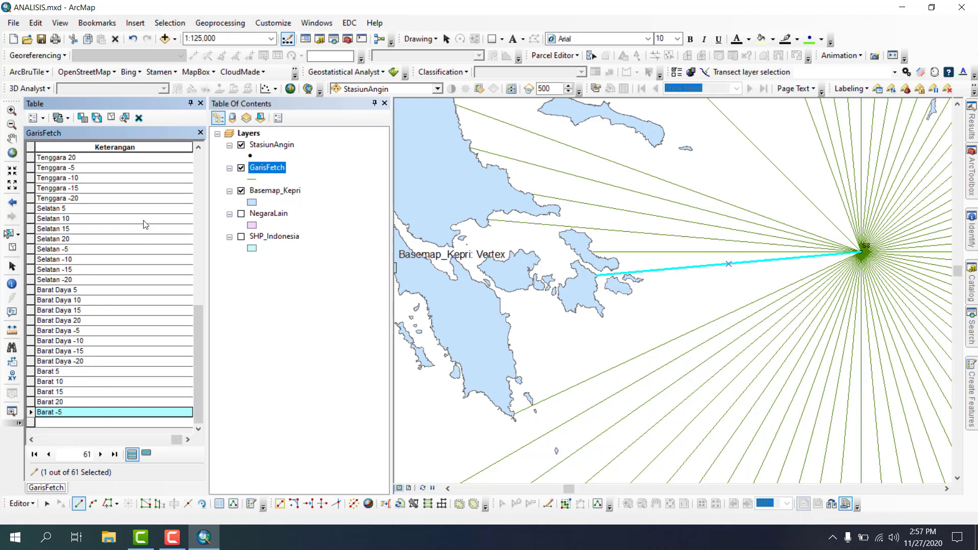
left_click(111, 119)
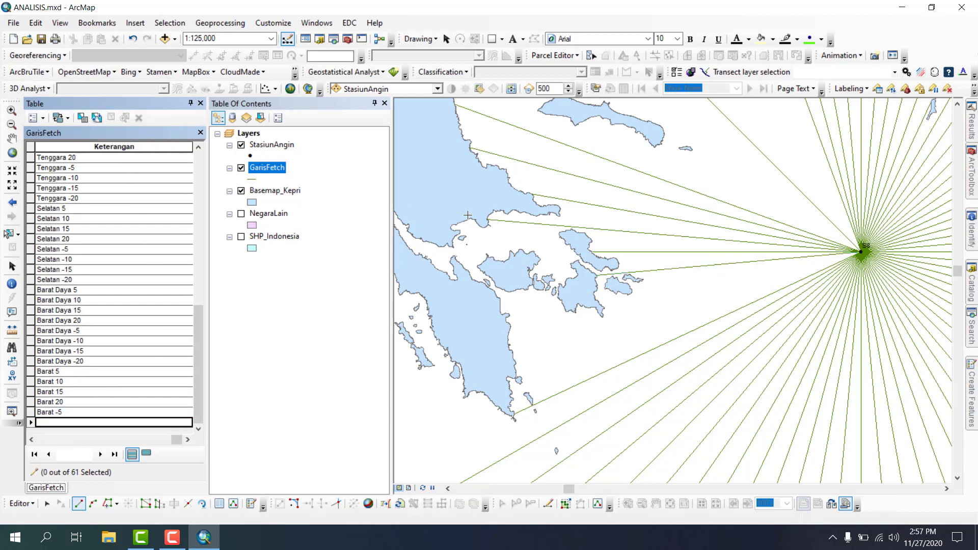
Step: Draw a fetch line from station S8 at a direction of 190 degrees, ending at the small Basemap_Kepri island to the west
left_click(861, 252)
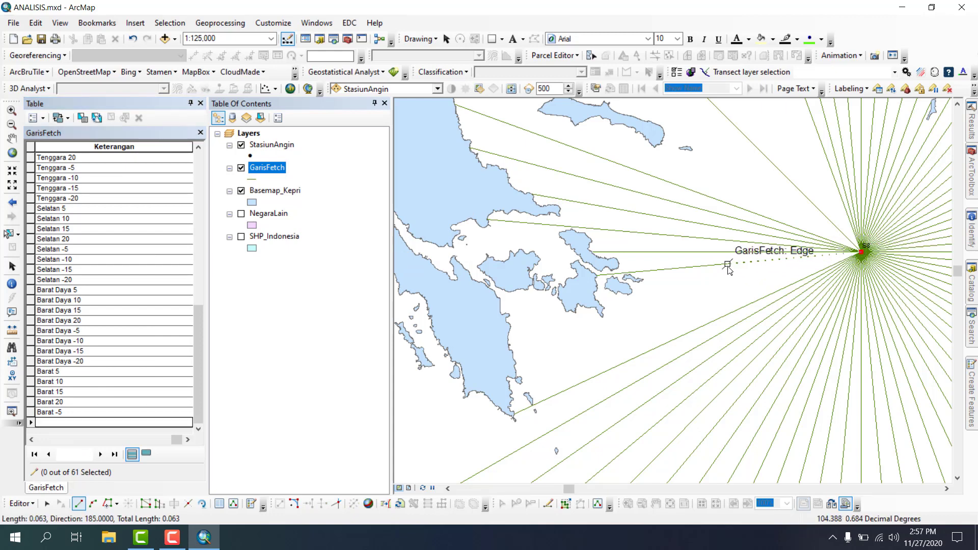
key("ctrl+a")
type("185")
key("Return")
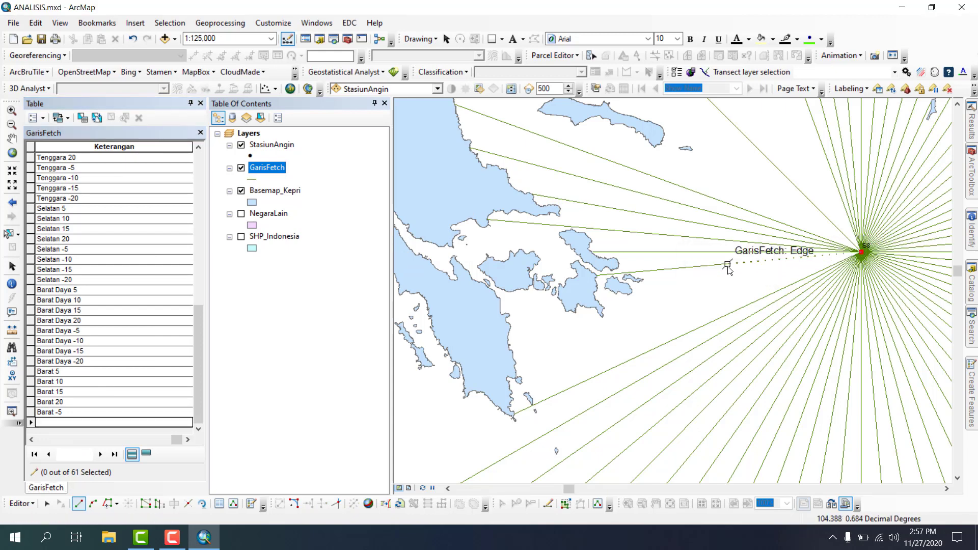
left_click(639, 301)
key("F2")
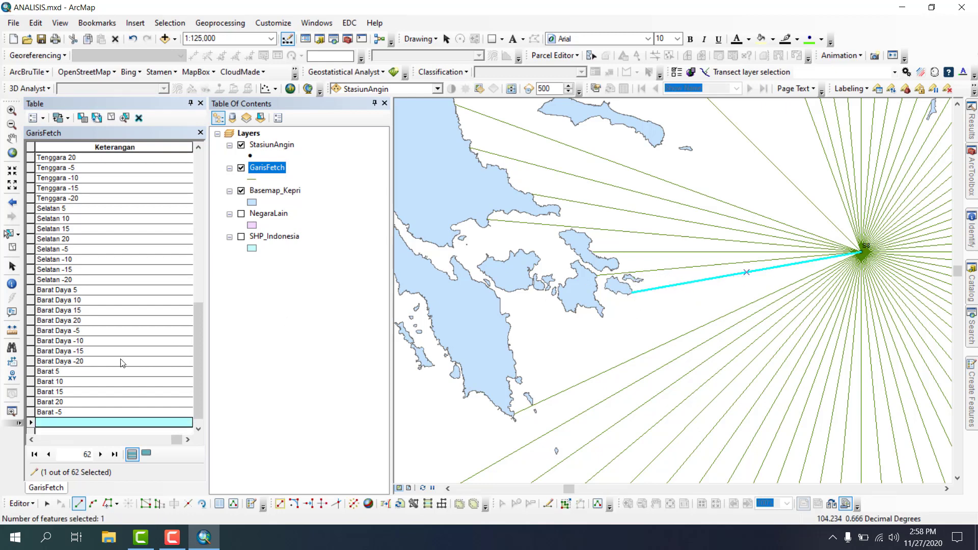
Step: Enter Barat -10 as the Keterangan of the new fetch line and clear the selection
left_click(75, 423)
type("Barat -10")
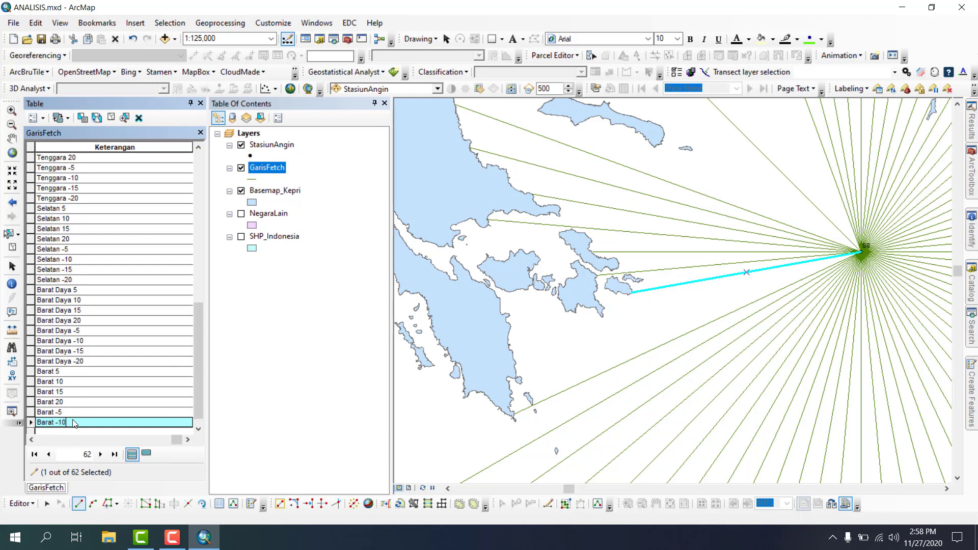
key("Return")
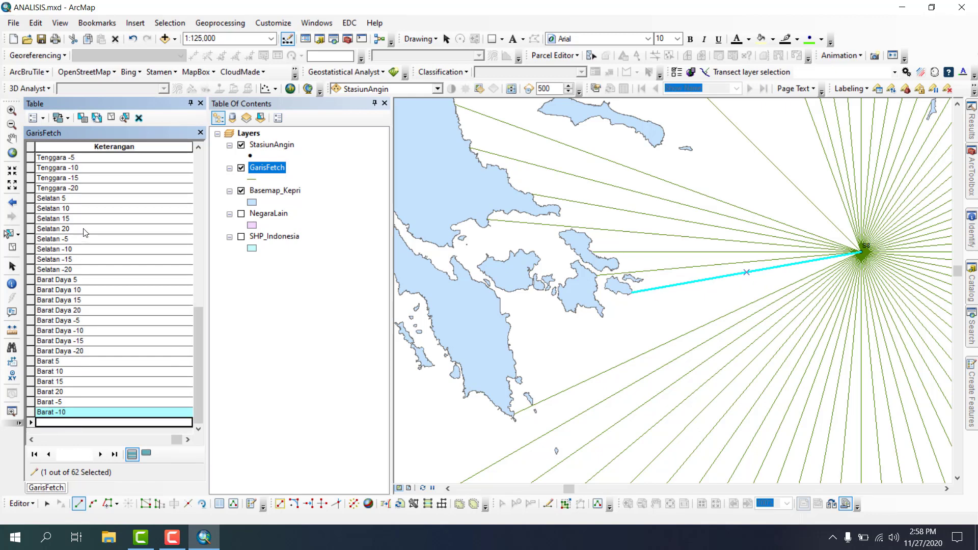
left_click(111, 117)
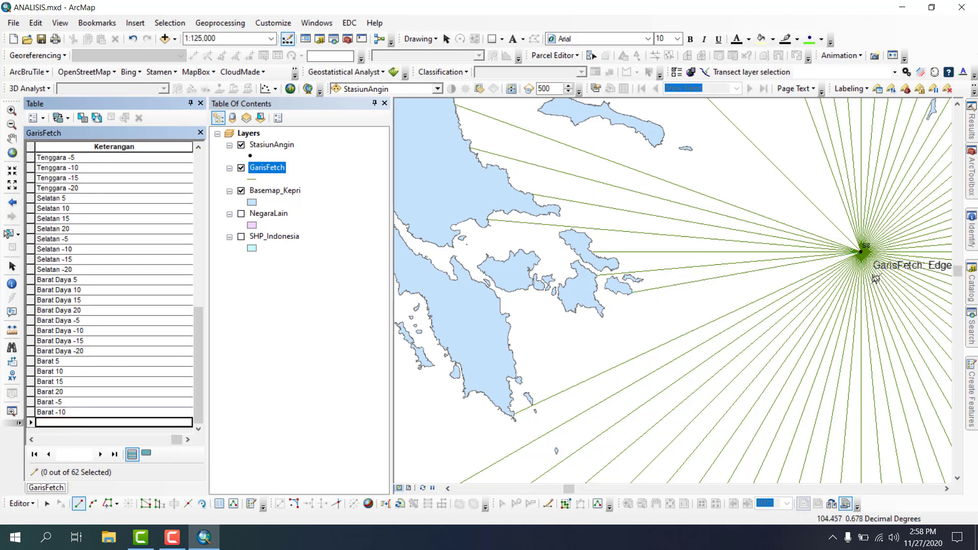
Step: Draw a 195-degree fetch line from station S8 to the Basemap_Kepri coast, enter Barat -15 as its Keterangan and clear the selection
left_click(861, 255)
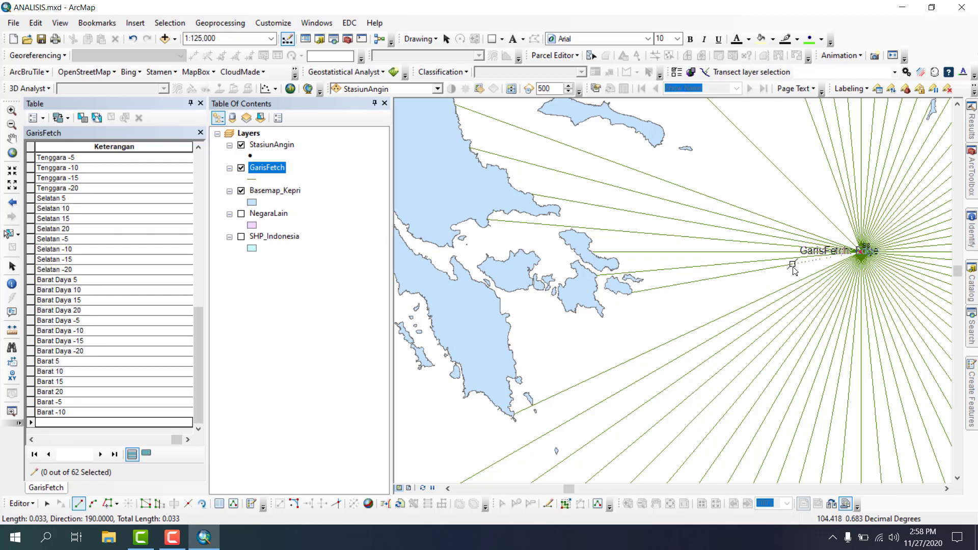
key("ctrl+a")
type("195")
key("Return")
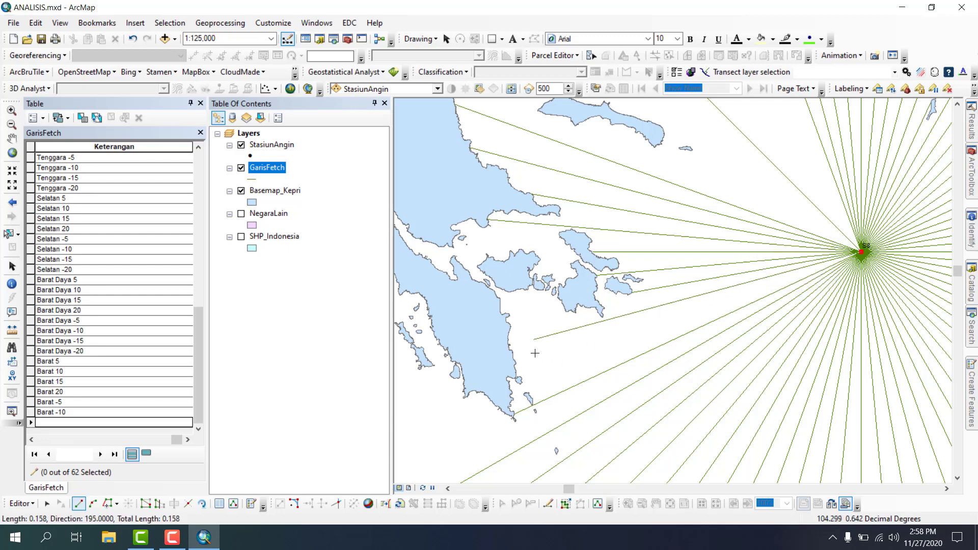
left_click(513, 350)
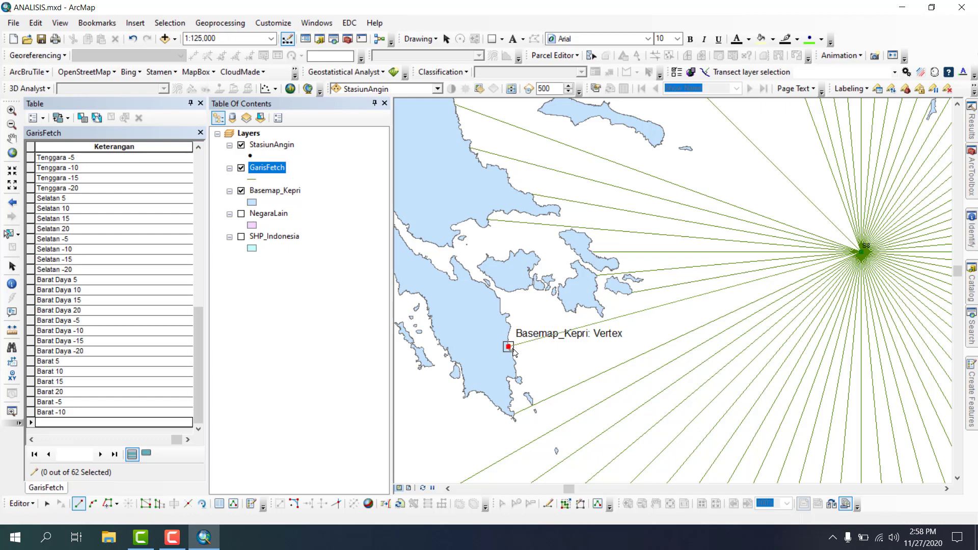
left_click(105, 423)
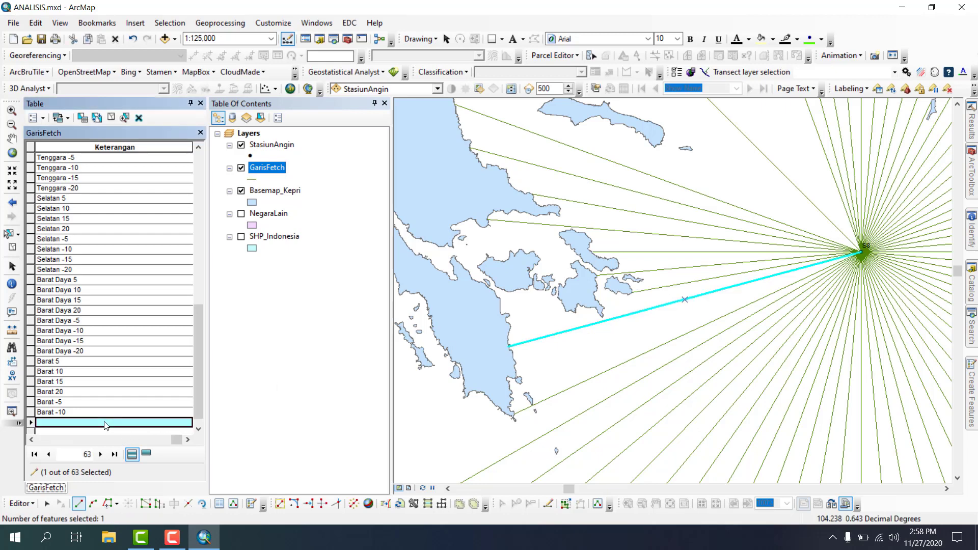
type("Barat -15")
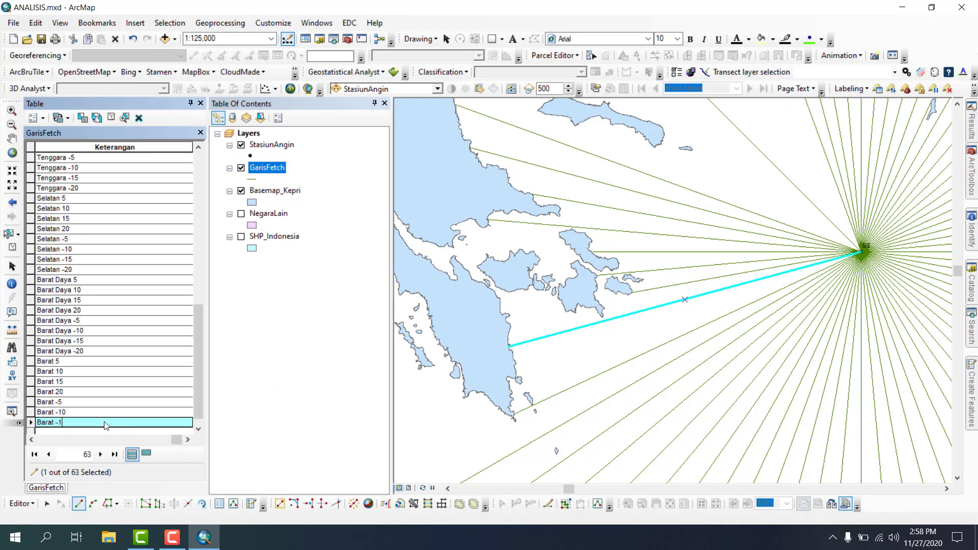
left_click(111, 118)
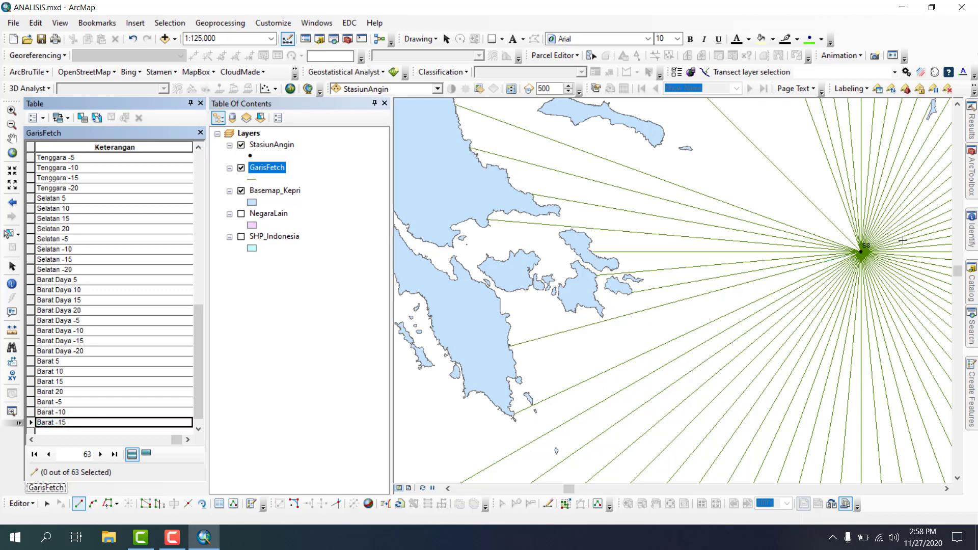
Step: Draw a fetch line from station S8 at a direction of 200 degrees, ending at the Basemap_Kepri coast to the west-southwest
left_click(861, 253)
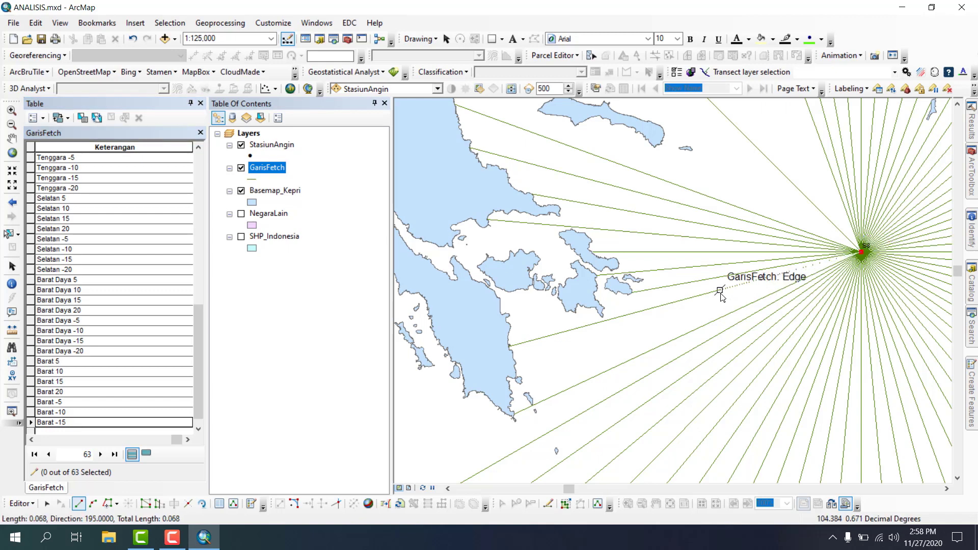
key("ctrl+a")
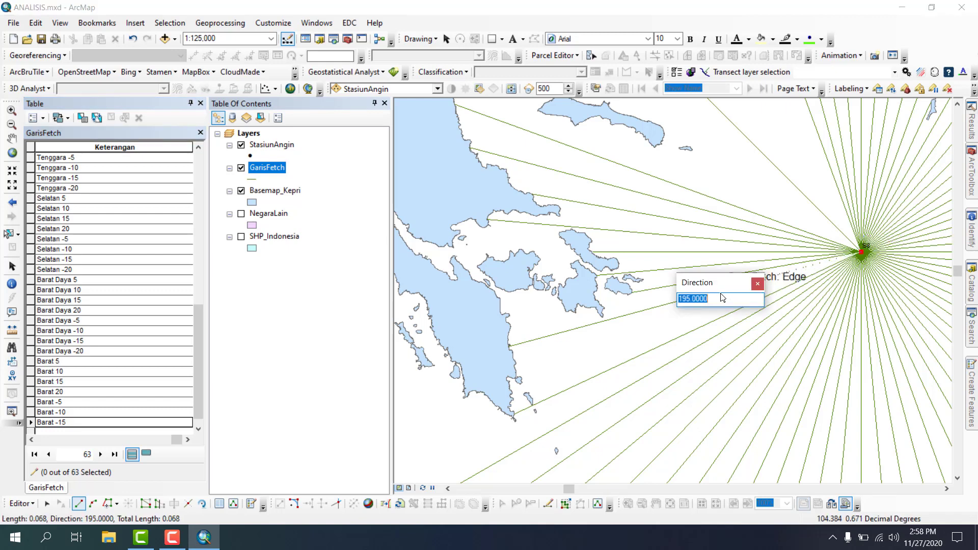
type("200")
key("Return")
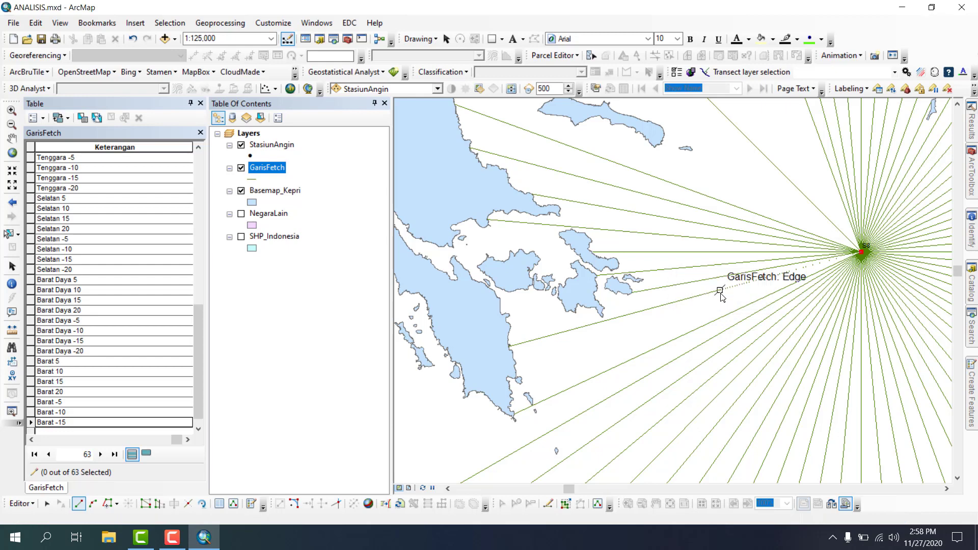
double_click(528, 384)
Step: Enter Barat -20 as the Keterangan of the new fetch line and clear the selection
scroll(127, 418, "down", 1)
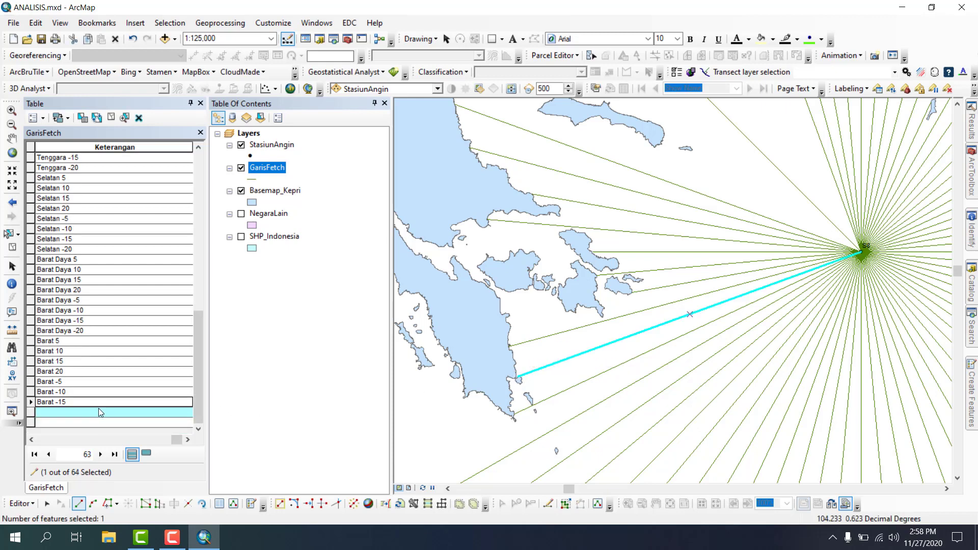
left_click(95, 413)
type("Barat")
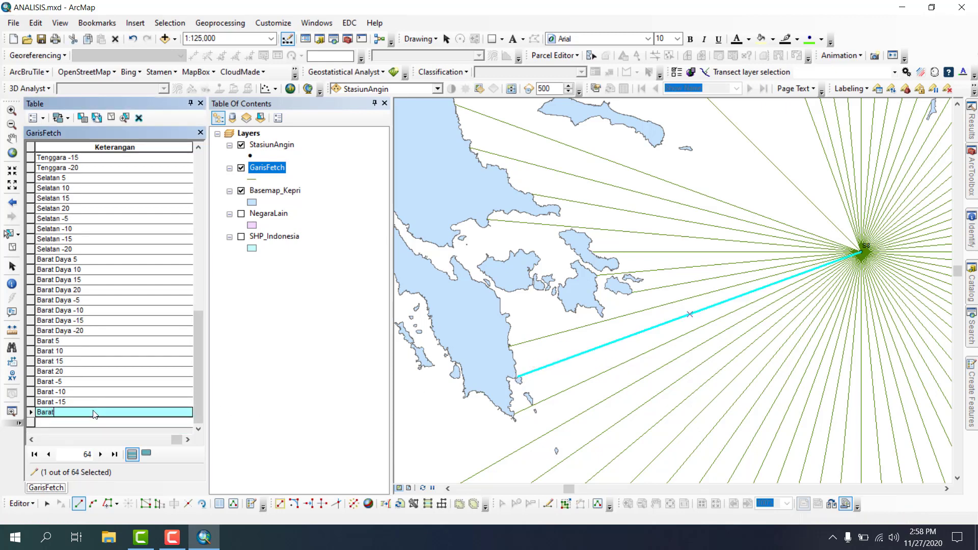
type(" -20")
left_click(114, 118)
Step: Draw a fetch line from station S8 at a direction of 130 degrees, ending at the Basemap_Kepri island northwest of it, just above station S4
left_click(12, 138)
left_click_drag(601, 266, 633, 368)
scroll(652, 282, "down", 1)
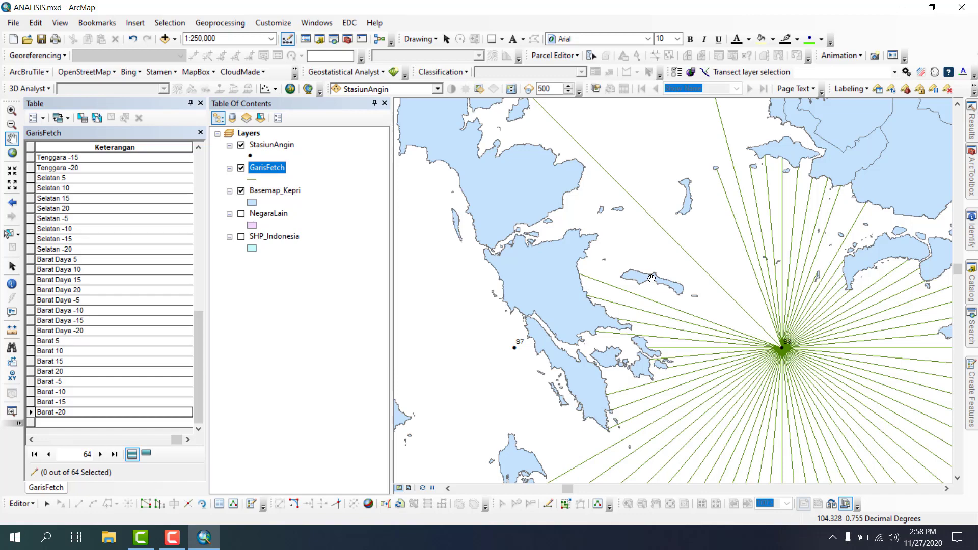
scroll(746, 329, "down", 4)
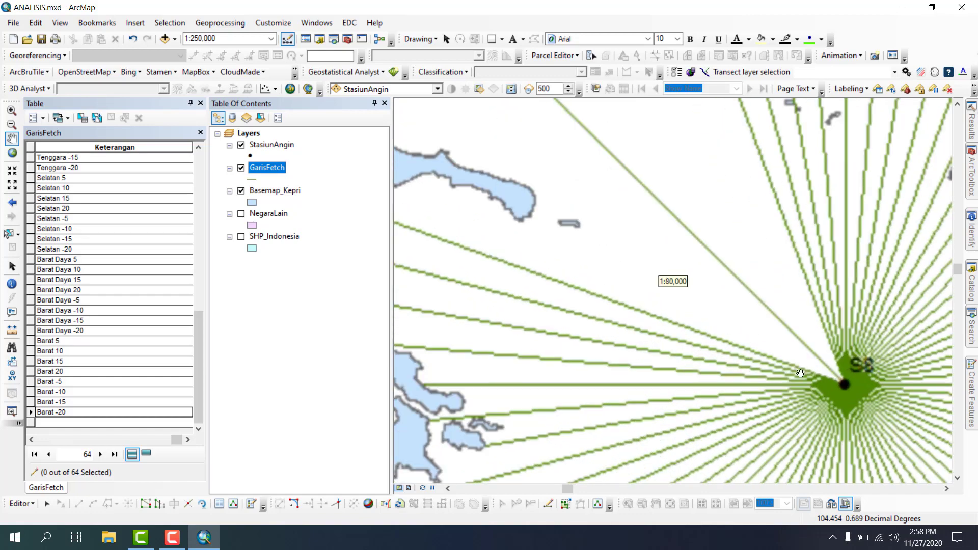
left_click_drag(806, 379, 654, 345)
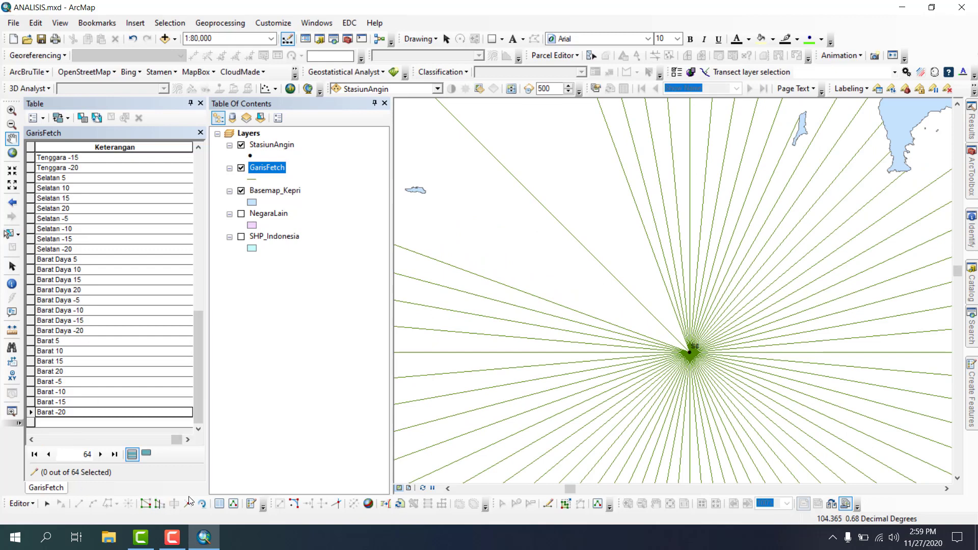
left_click(235, 504)
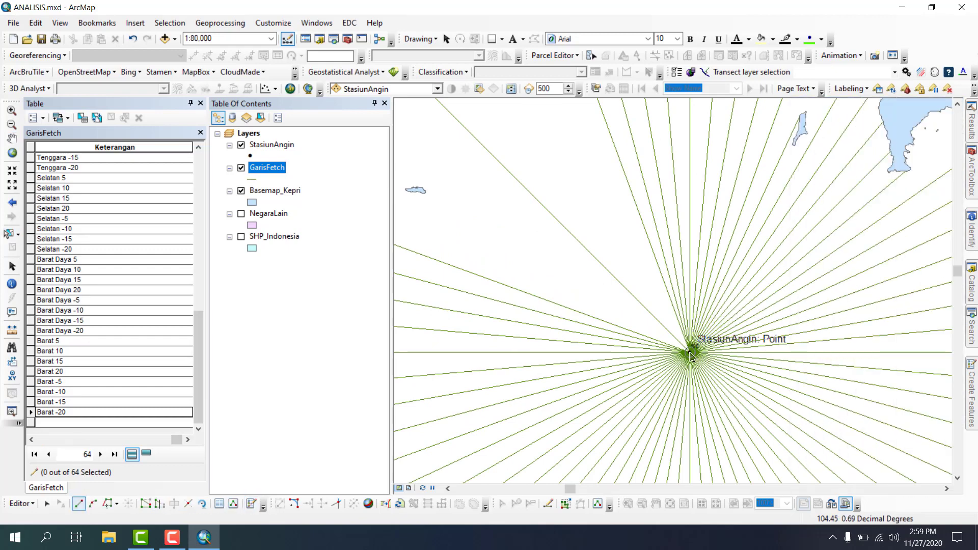
left_click(690, 354)
key("ctrl+a")
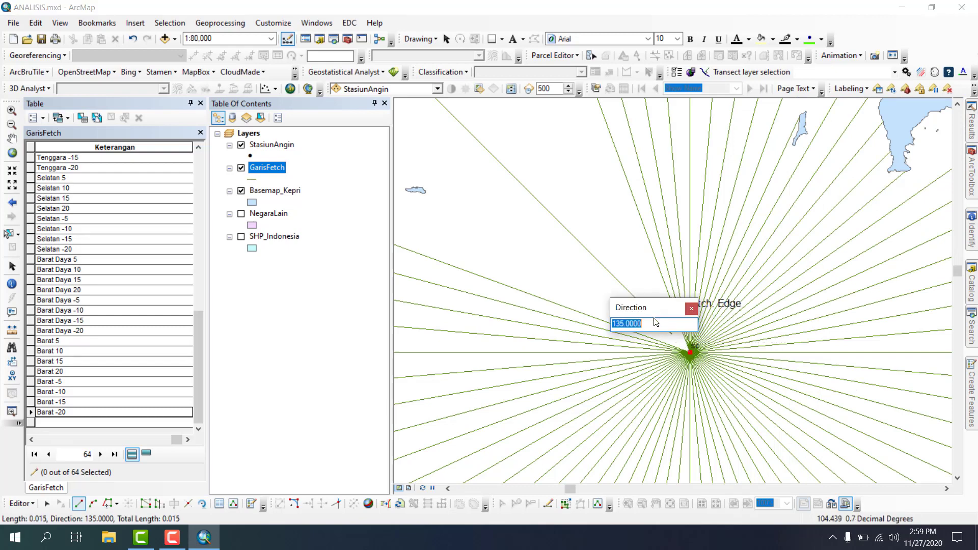
type("130")
key("Return")
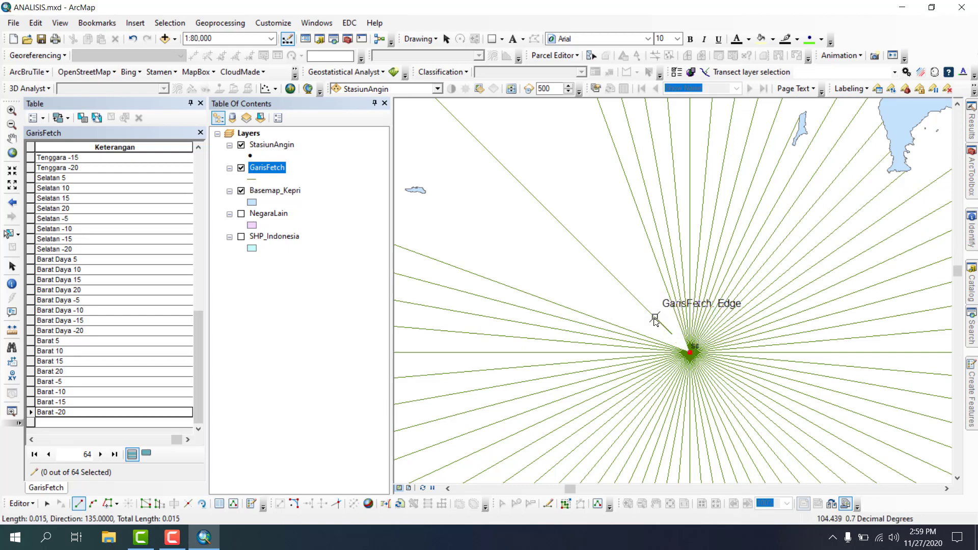
scroll(744, 417, "up", 3)
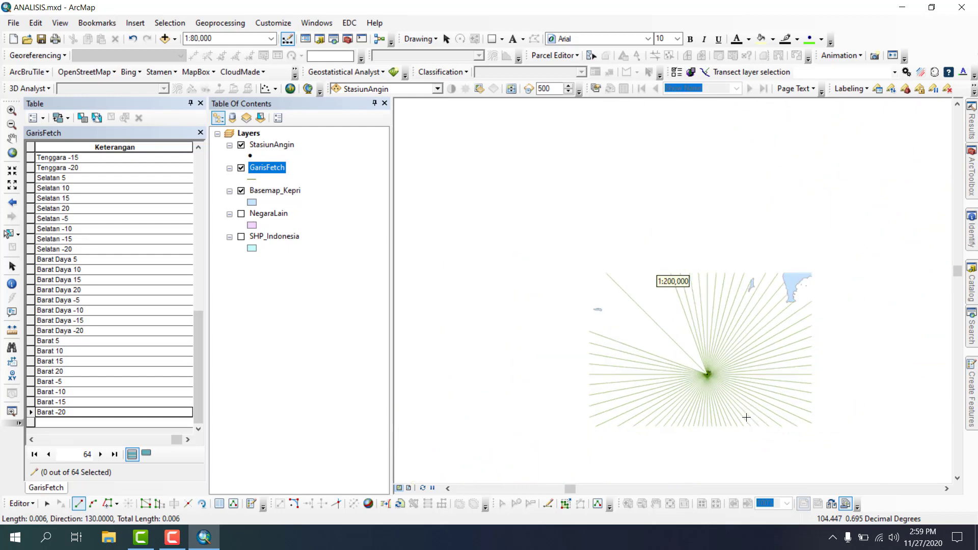
scroll(680, 343, "up", 3)
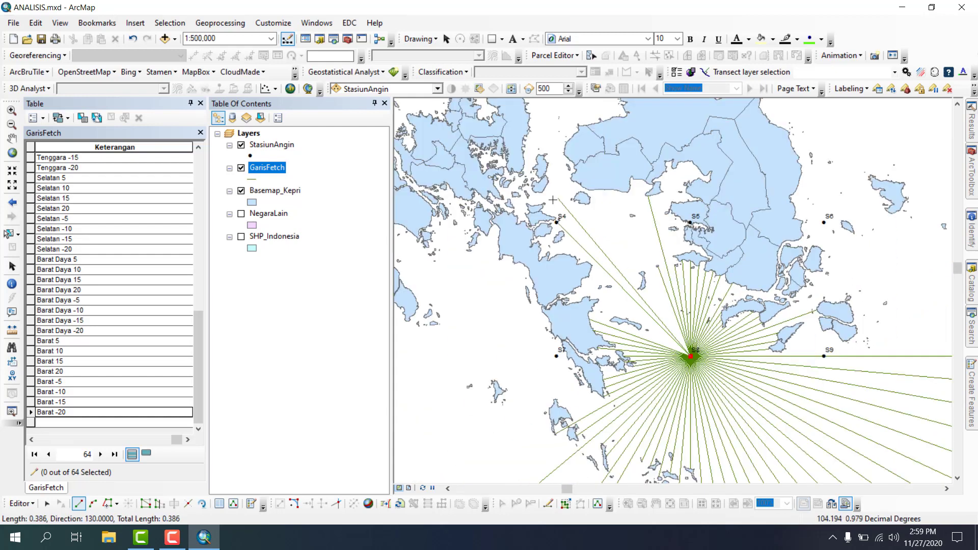
left_click(546, 193)
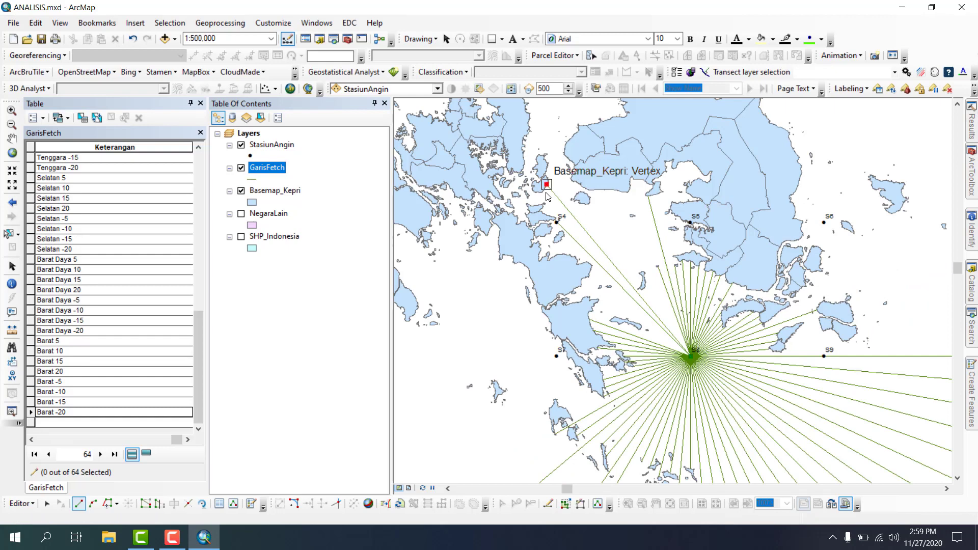
double_click(547, 192)
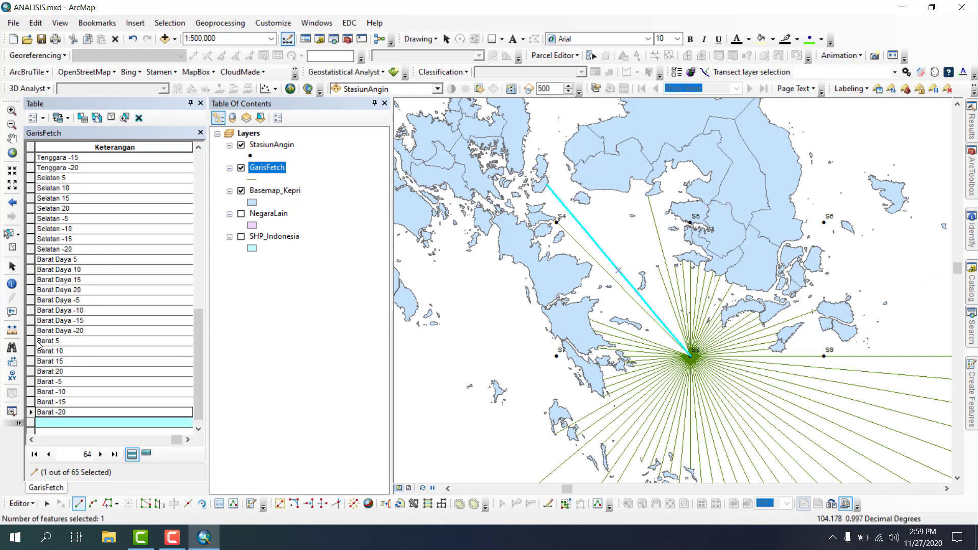
Step: Enter Barat Laut 5 as the Keterangan of the new fetch line and clear the selection
left_click(80, 413)
type("Barat Laut 5")
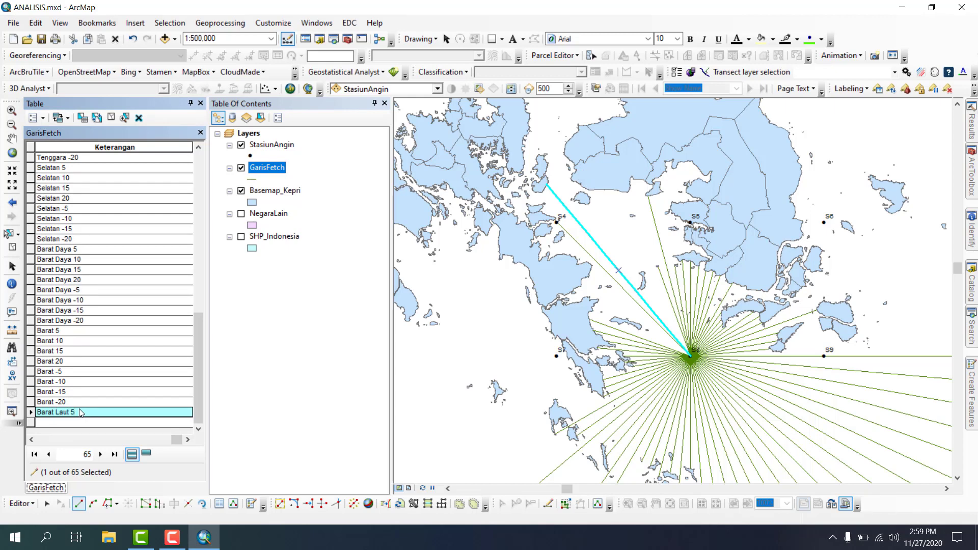
key("Return")
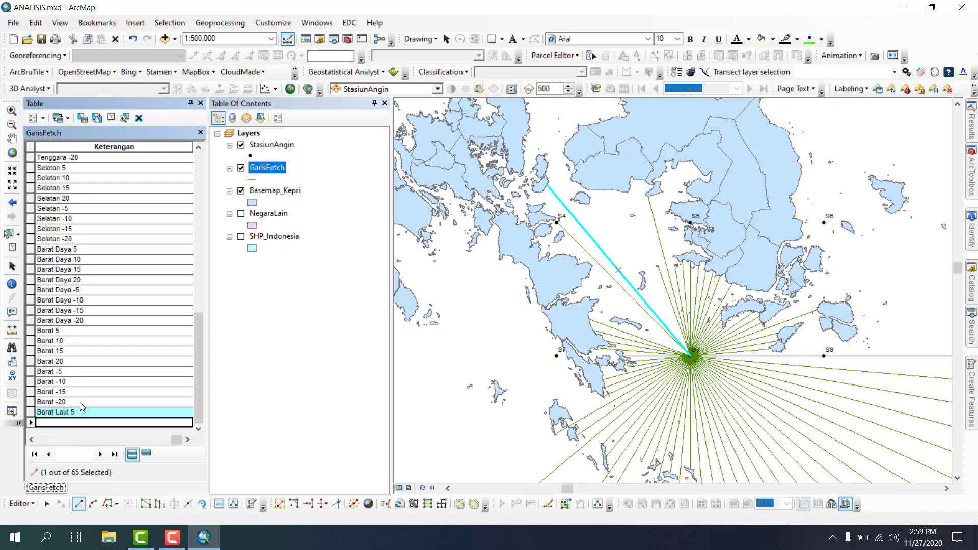
left_click(111, 118)
Step: Draw a fetch line from station S8 at a direction of 125 degrees, ending at the southern tip of the narrow island to the northwest
scroll(661, 388, "up", 5)
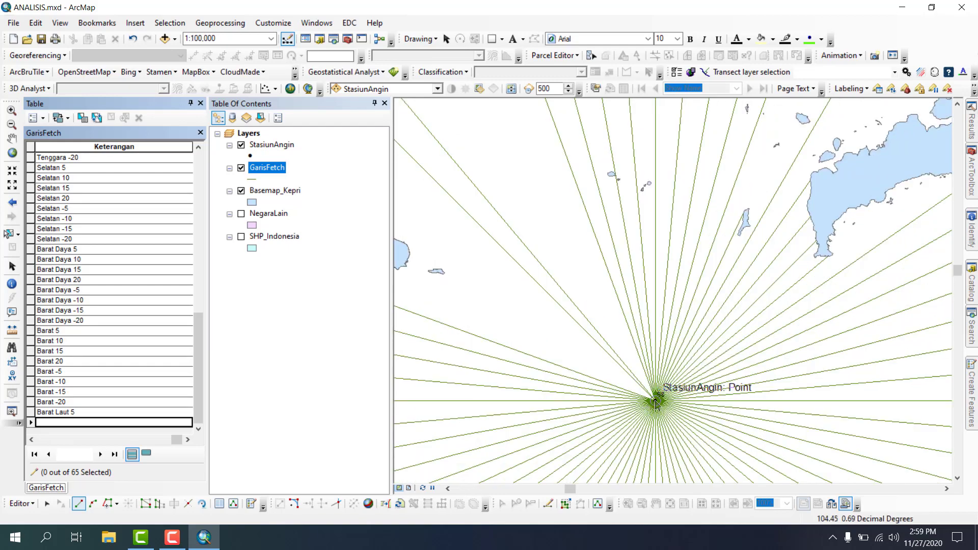
left_click(657, 405)
key("ctrl+a")
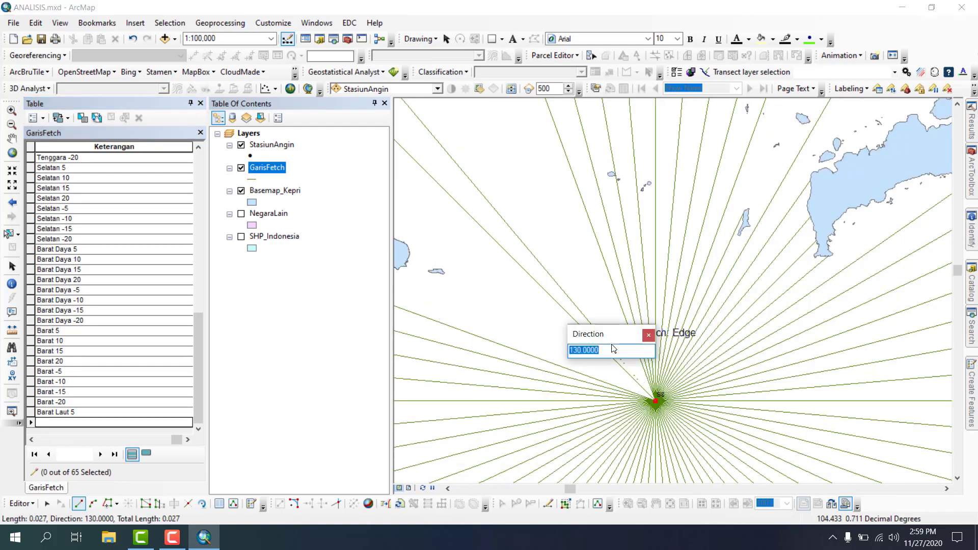
type("125")
key("Return")
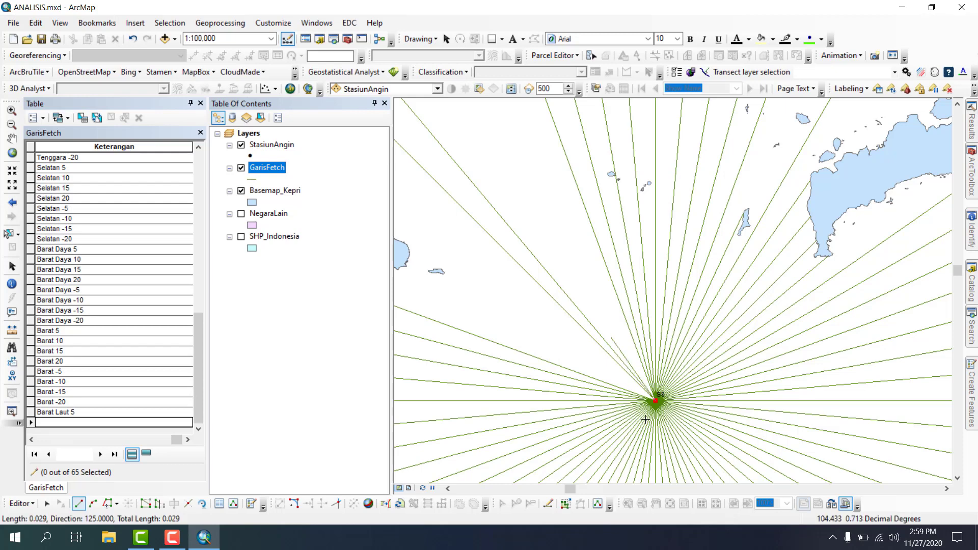
scroll(682, 467, "down", 3)
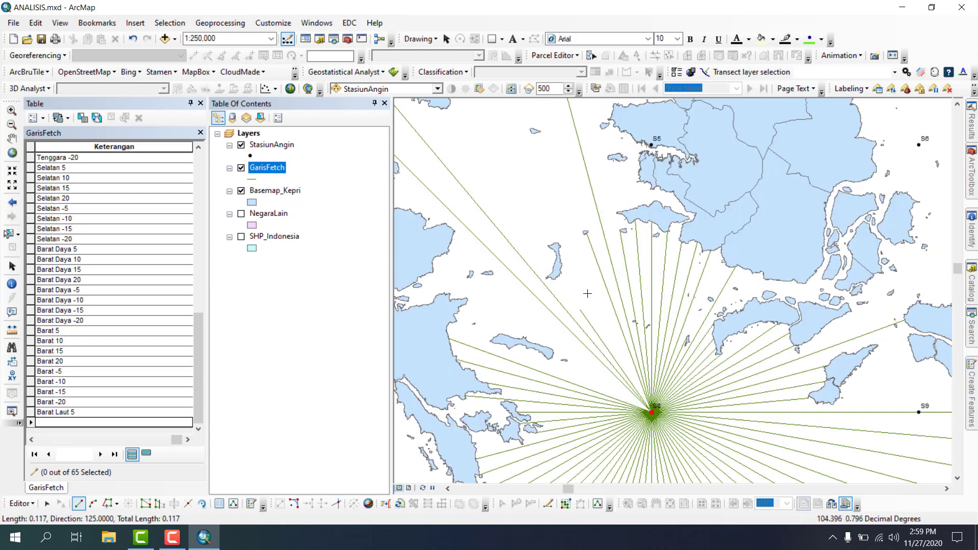
double_click(558, 277)
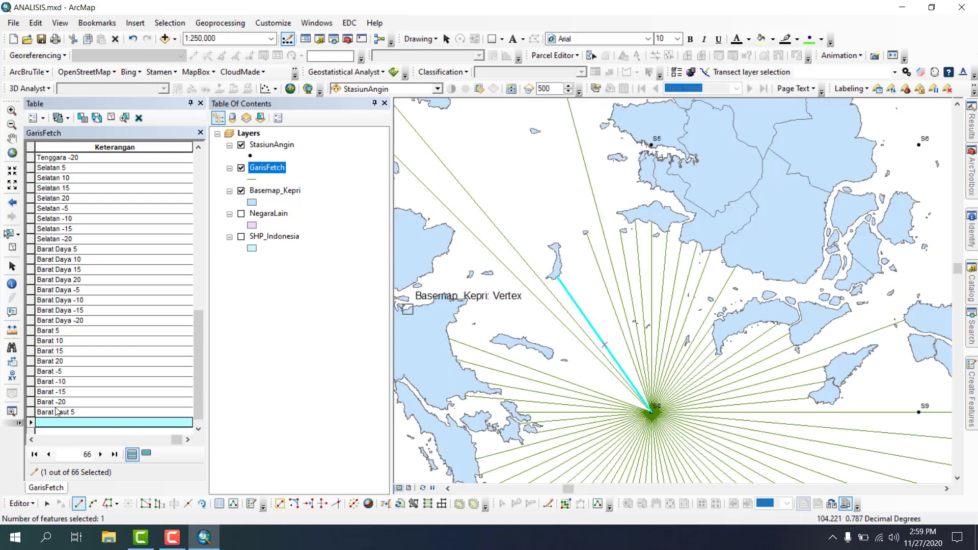
Step: Enter Barat Laut 10 as the Keterangan of the new fetch line and clear the selection
left_click(61, 425)
type("Barat Laut 10")
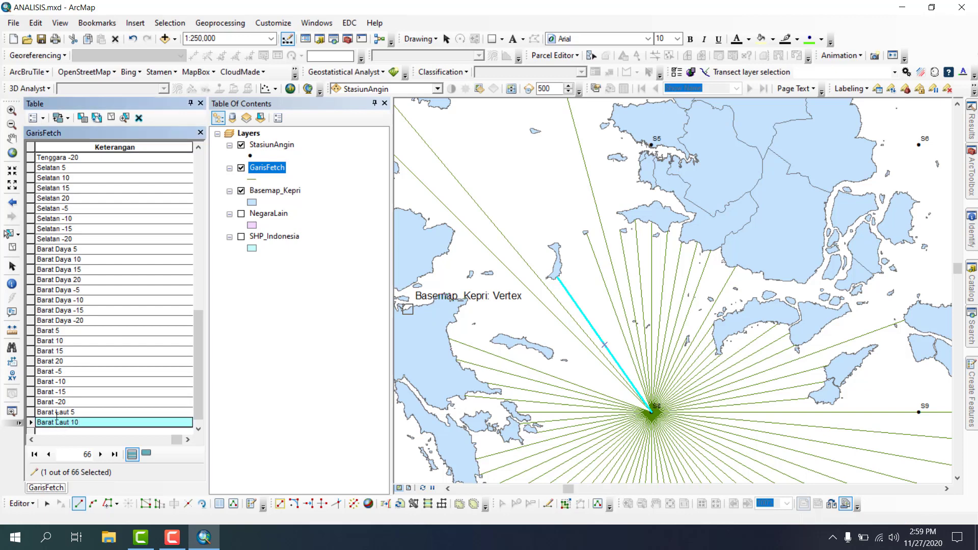
key("Return")
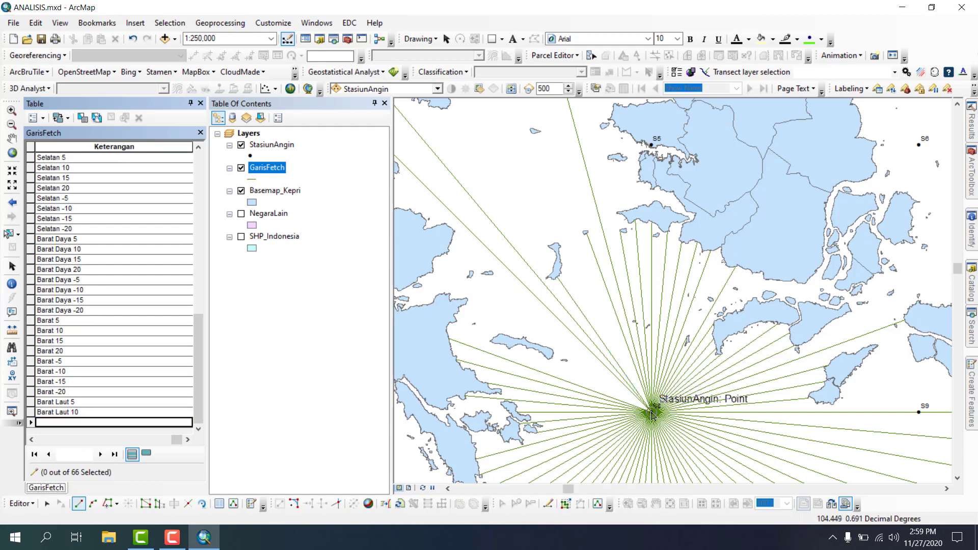
Step: Draw a fetch line from station S8 at a direction of 120 degrees, ending at the northern part of the narrow island to the northwest
scroll(651, 412, "up", 3)
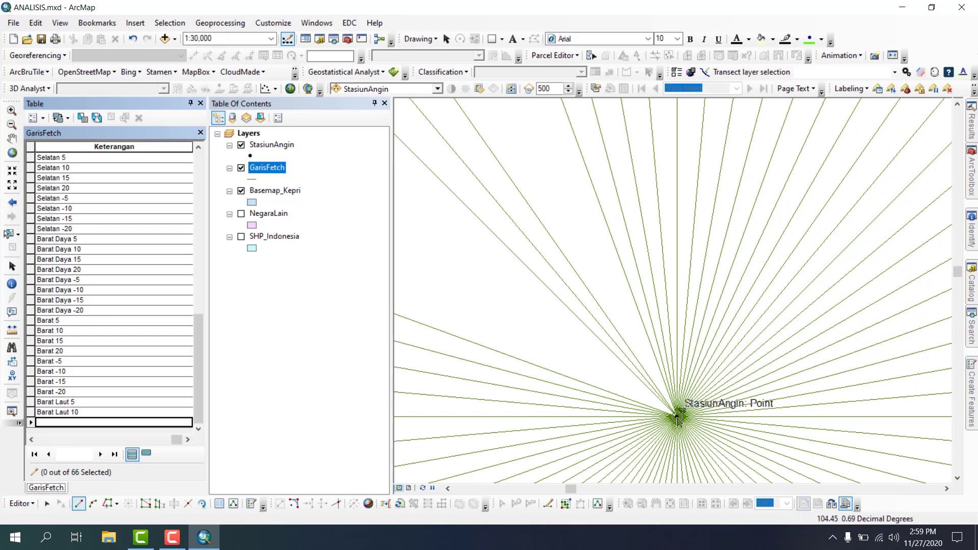
left_click(677, 418)
key("ctrl+a")
type("1")
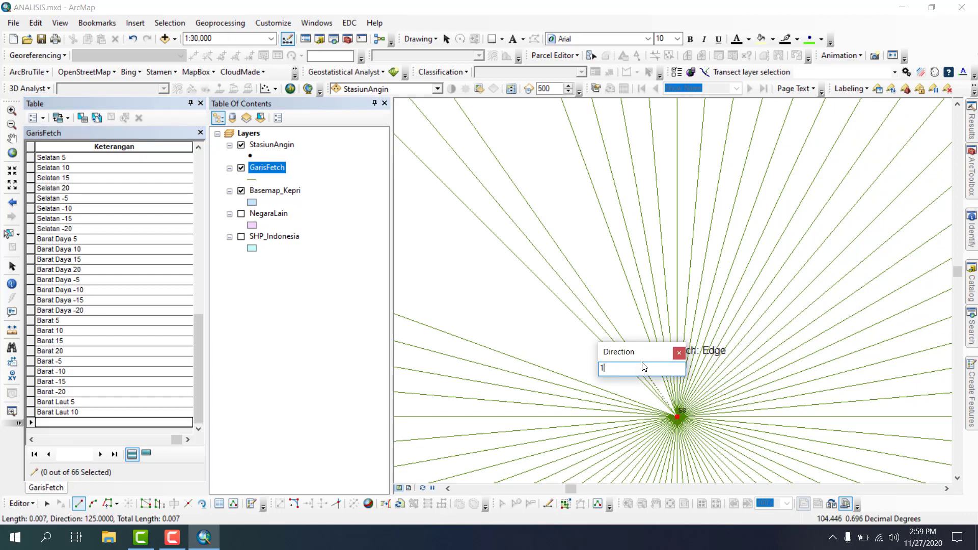
type("20")
key("Return")
scroll(738, 448, "down", 3)
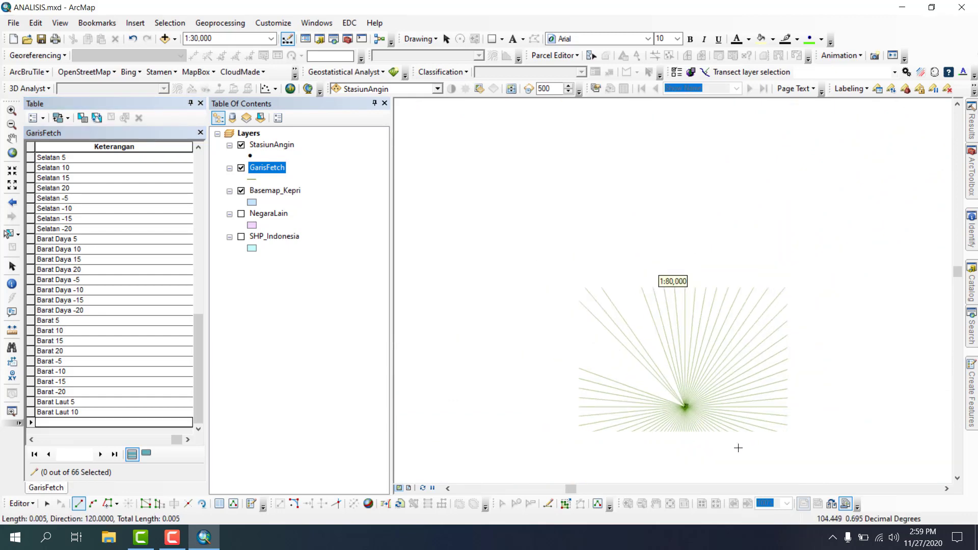
scroll(734, 444, "down", 4)
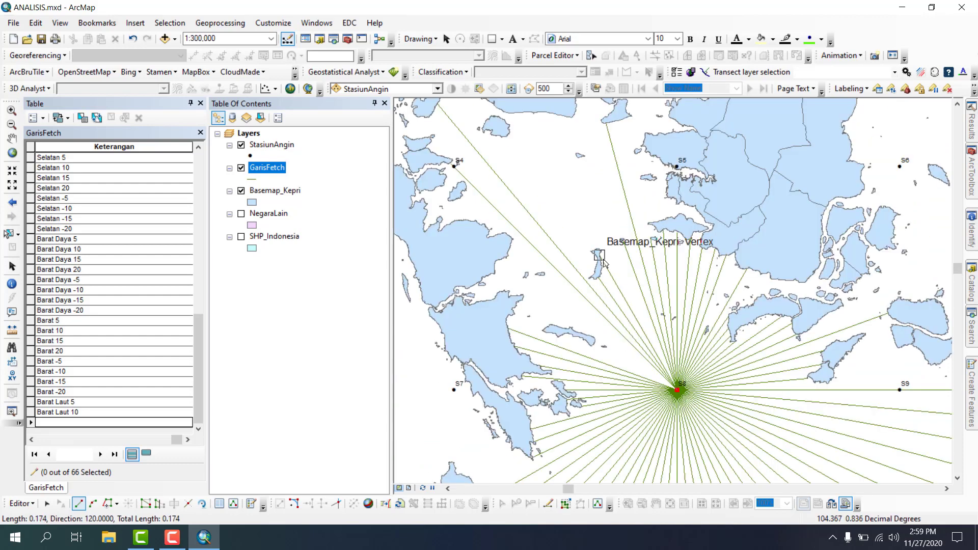
double_click(603, 261)
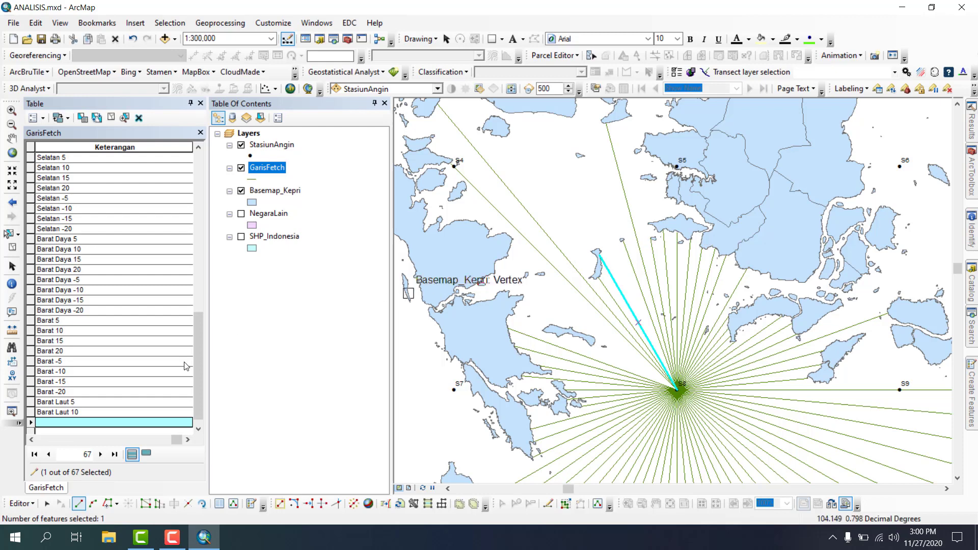
Step: Enter Barat Laut 15 as the Keterangan of the new fetch line and clear the selection
left_click(98, 422)
type("Barat Laut 15")
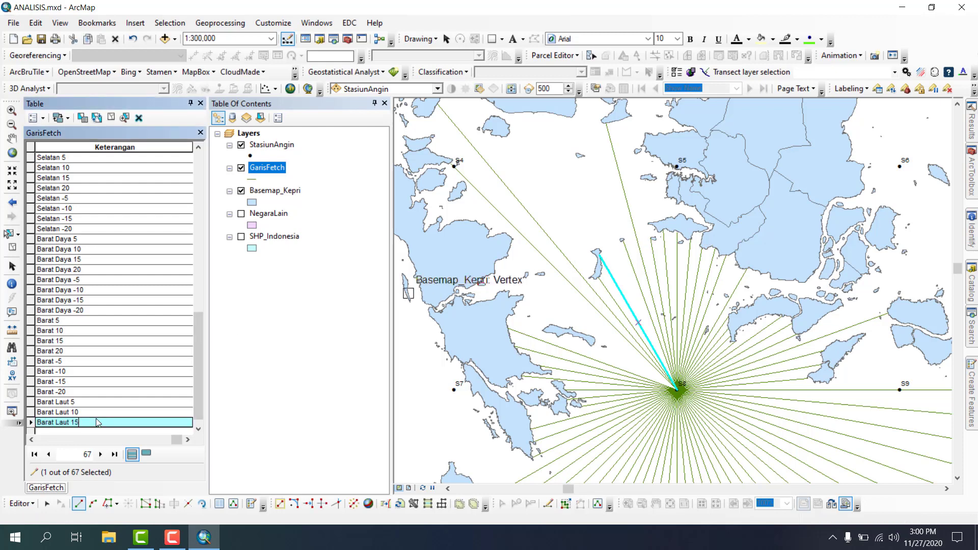
key("Return")
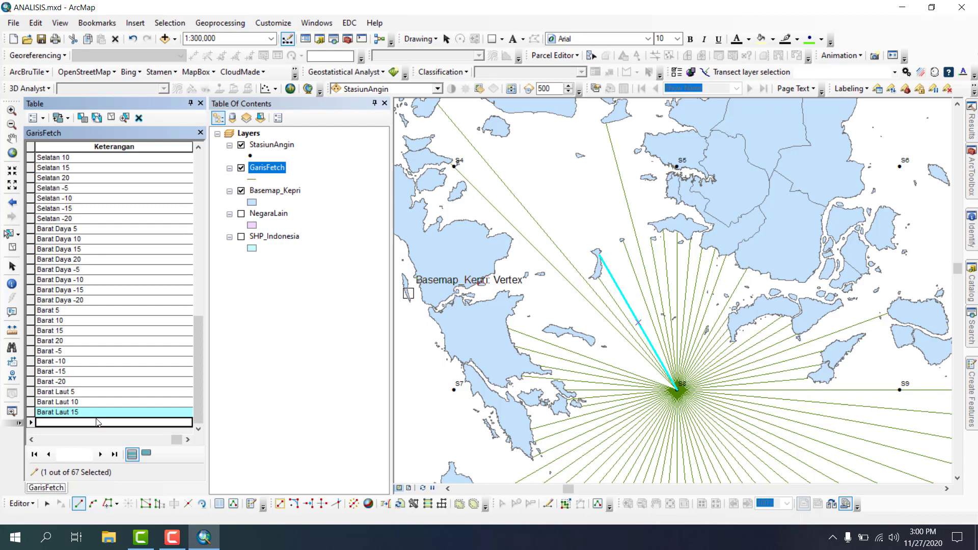
left_click(111, 118)
Step: Draw a fetch line from station S8 at a direction of 115 degrees, ending on the south coast of the large island to the north-northwest
scroll(678, 387, "up", 5)
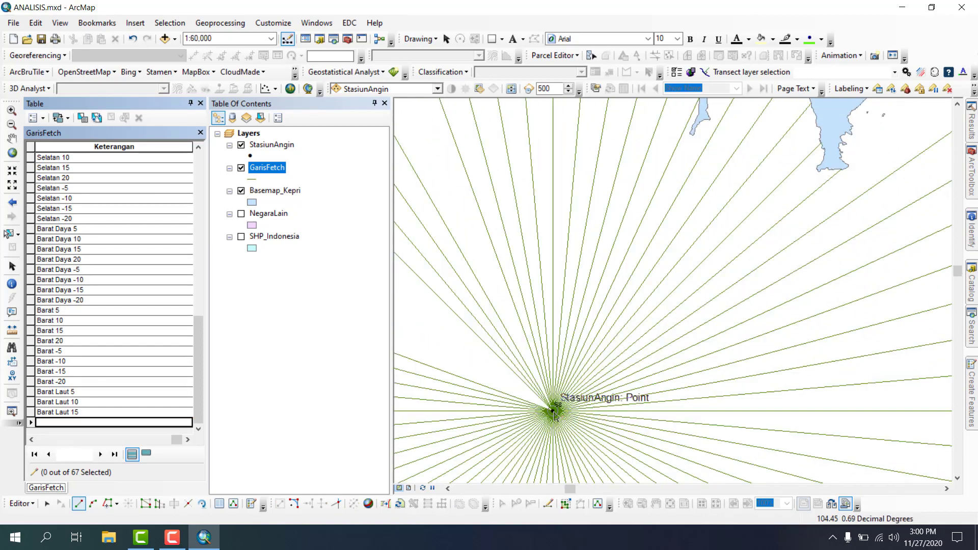
left_click(554, 412)
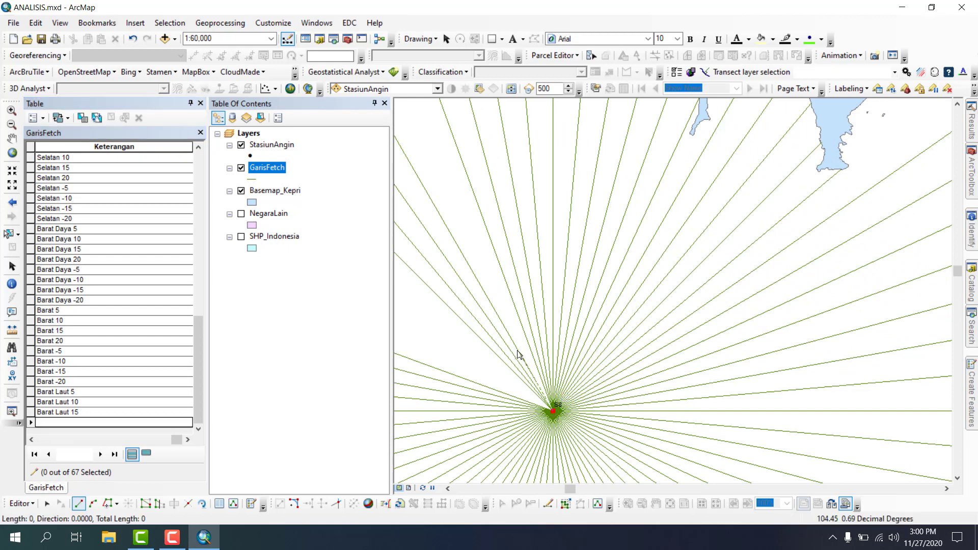
key("ctrl+a")
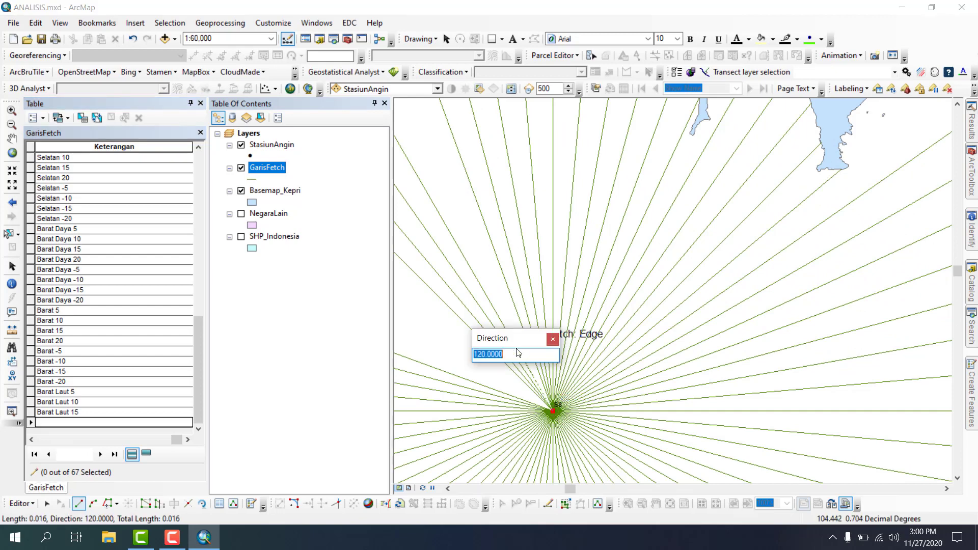
type("115")
key("Return")
scroll(608, 423, "down", 2)
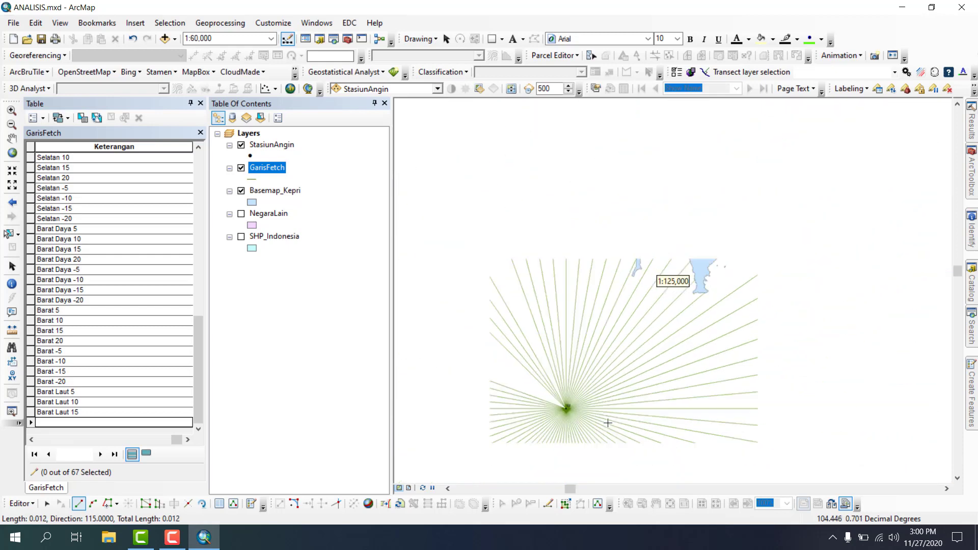
scroll(608, 423, "down", 4)
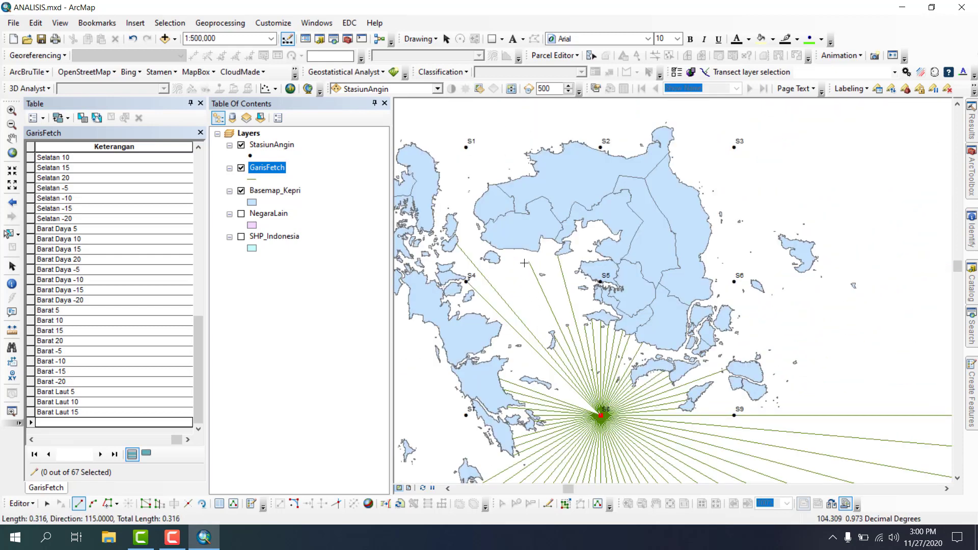
double_click(524, 263)
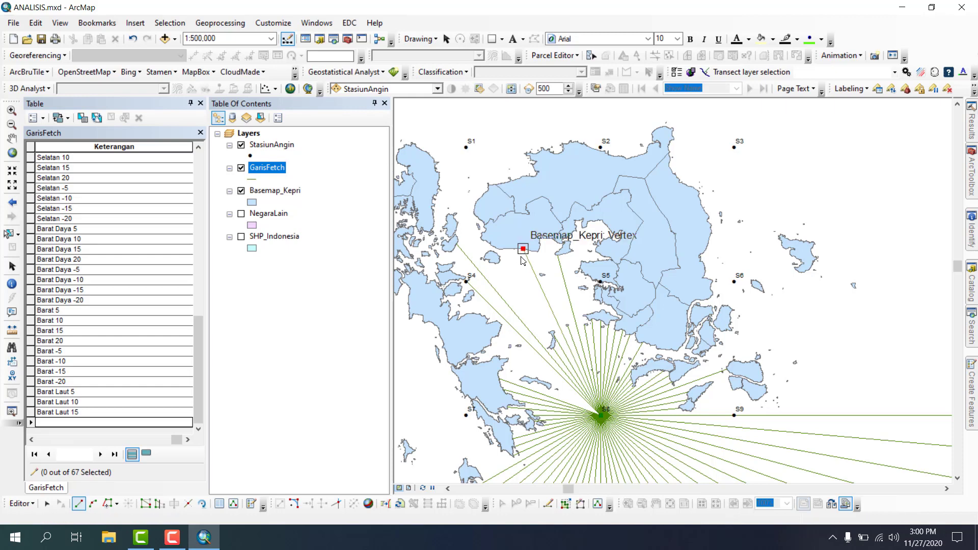
Step: Enter Barat Laut 20 as the Keterangan of the new fetch line and clear the selection
left_click(53, 420)
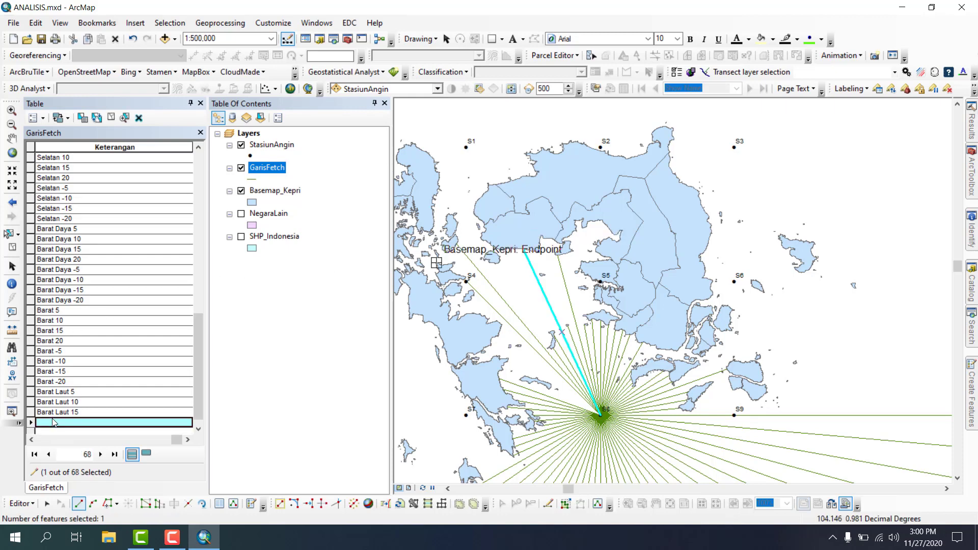
type("Barat La")
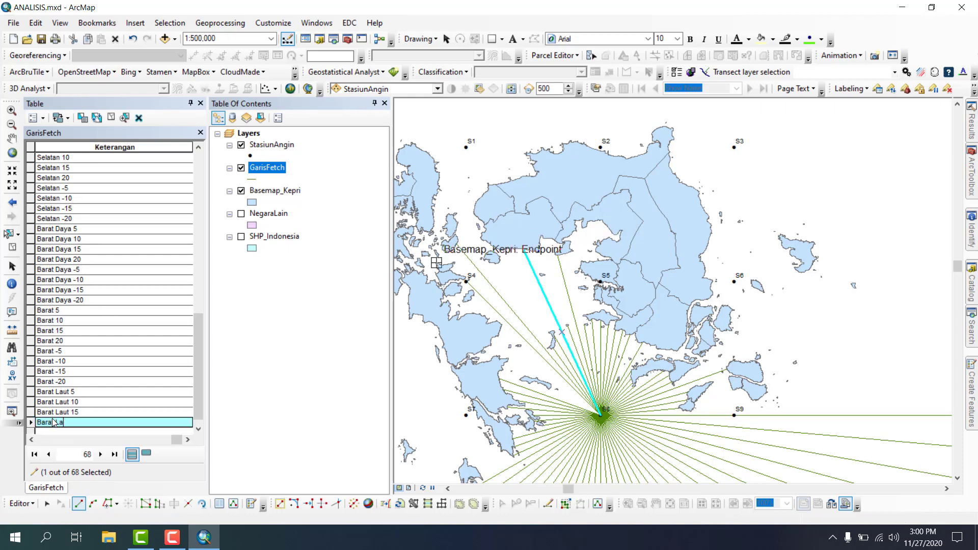
type("ut 20")
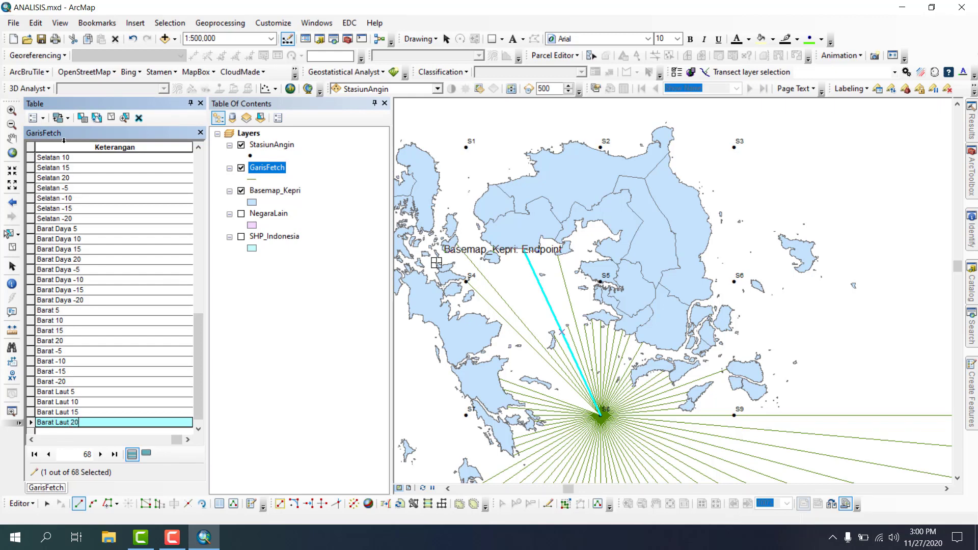
left_click(111, 118)
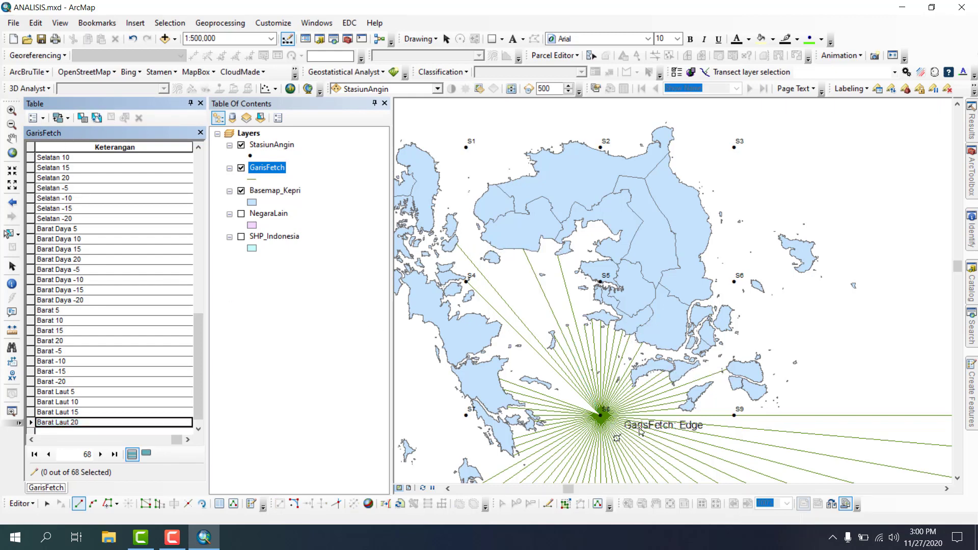
Step: Draw a fetch line from station S8 at a direction of 140 degrees, ending at the tiny islet west of the narrow island
scroll(677, 408, "up", 3)
scroll(690, 408, "down", 3)
scroll(535, 444, "down", 5)
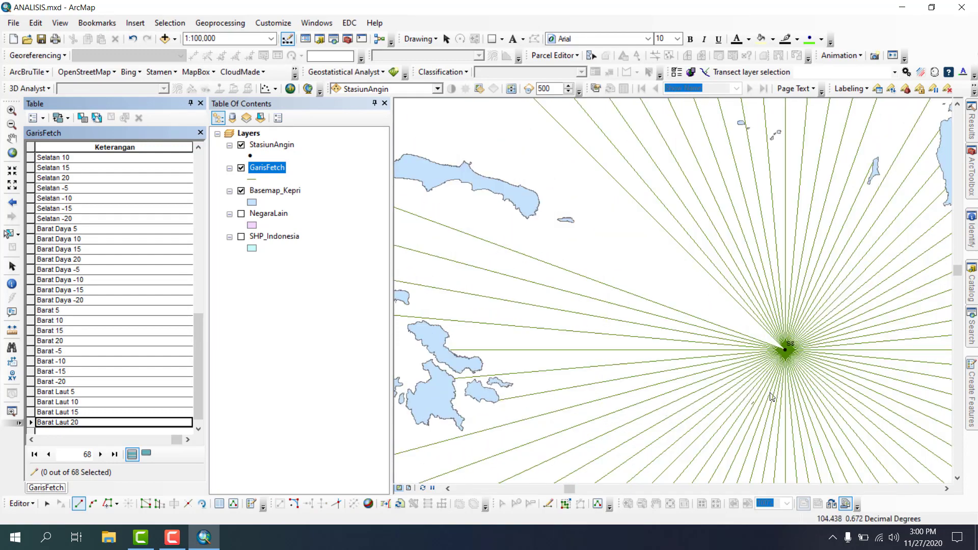
left_click(786, 352)
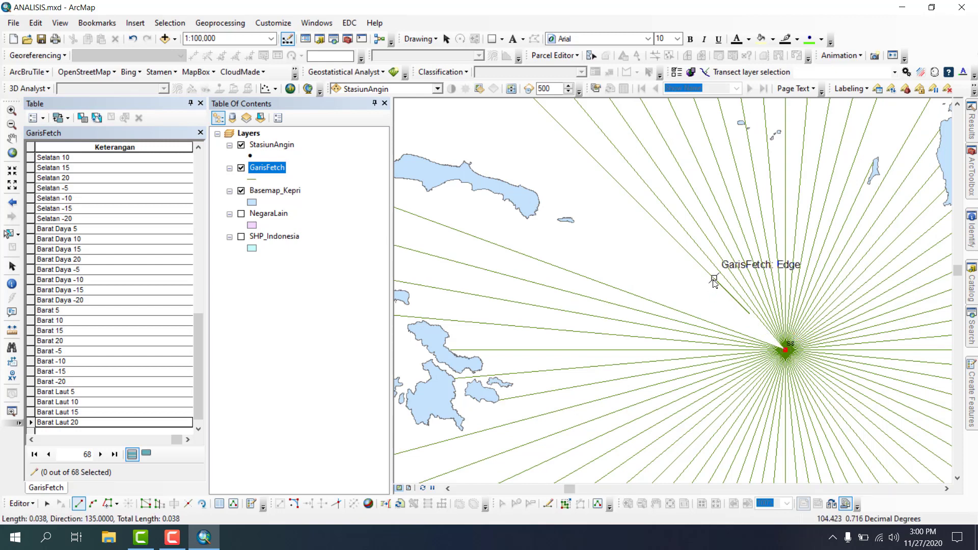
key("ctrl+a")
type("140")
key("Return")
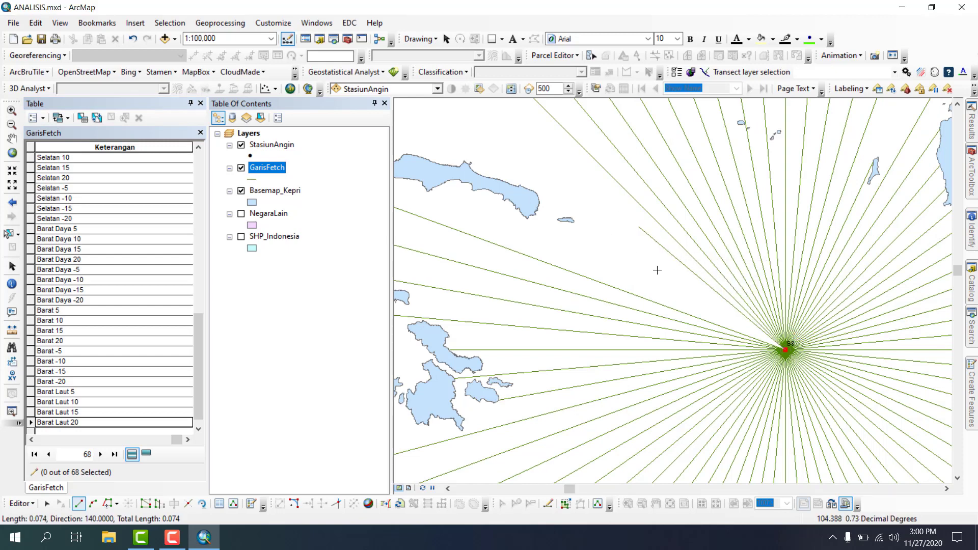
scroll(713, 318, "down", 3)
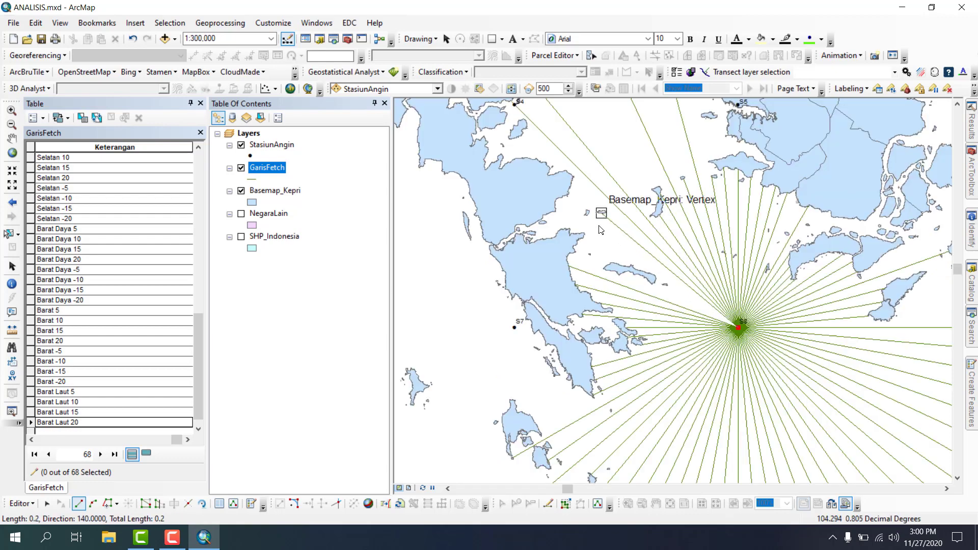
double_click(601, 229)
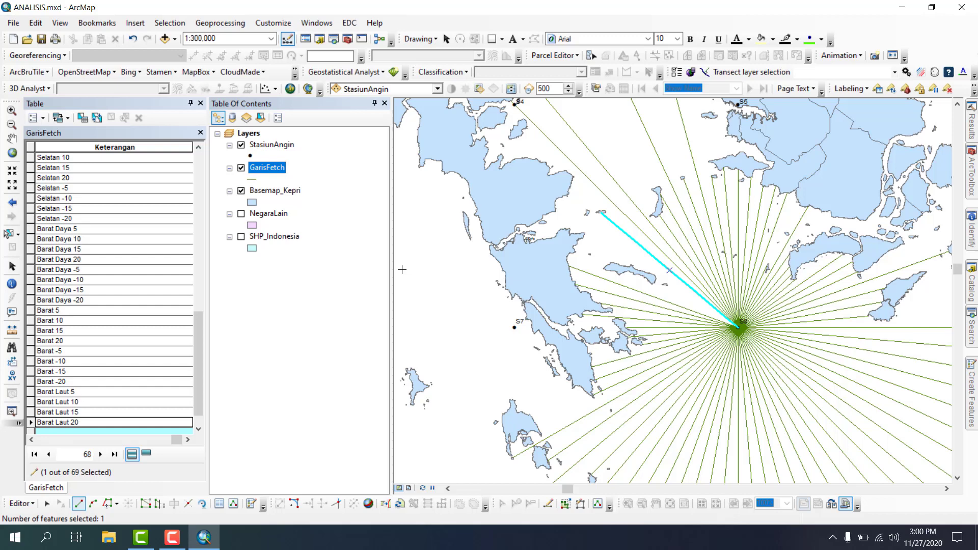
Step: Enter Barat Laut -5 as the Keterangan of the new fetch line and clear the selection
left_click(72, 420)
type("Barat Laut -5")
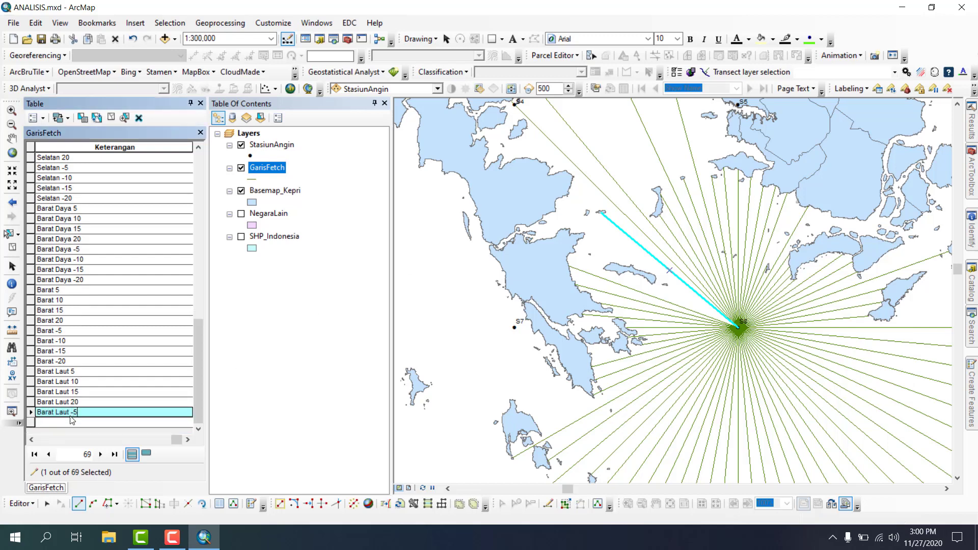
left_click(108, 120)
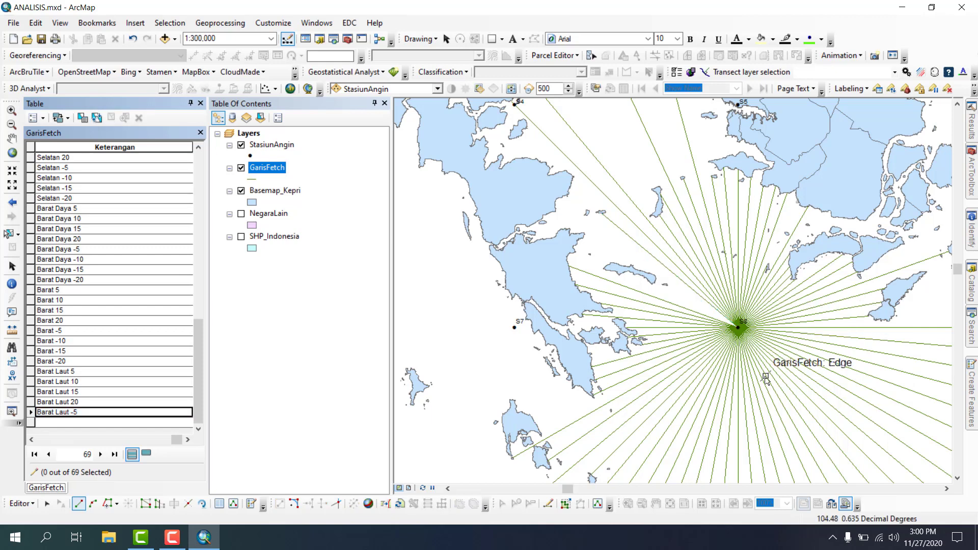
Step: Draw a fetch line from station S8 at a direction of 145 degrees, ending on the east coast of the large island to the northwest
left_click(739, 327)
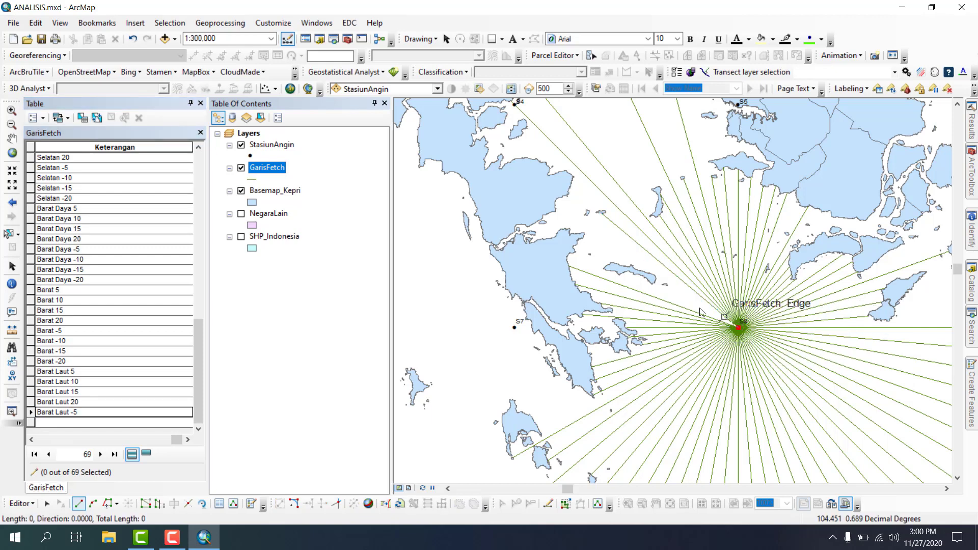
key("ctrl+a")
type("140")
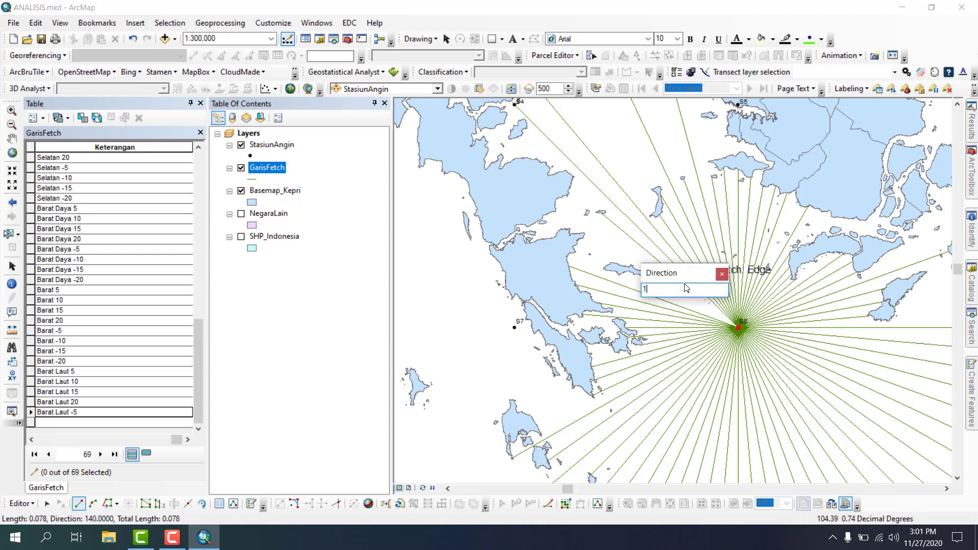
key("Return")
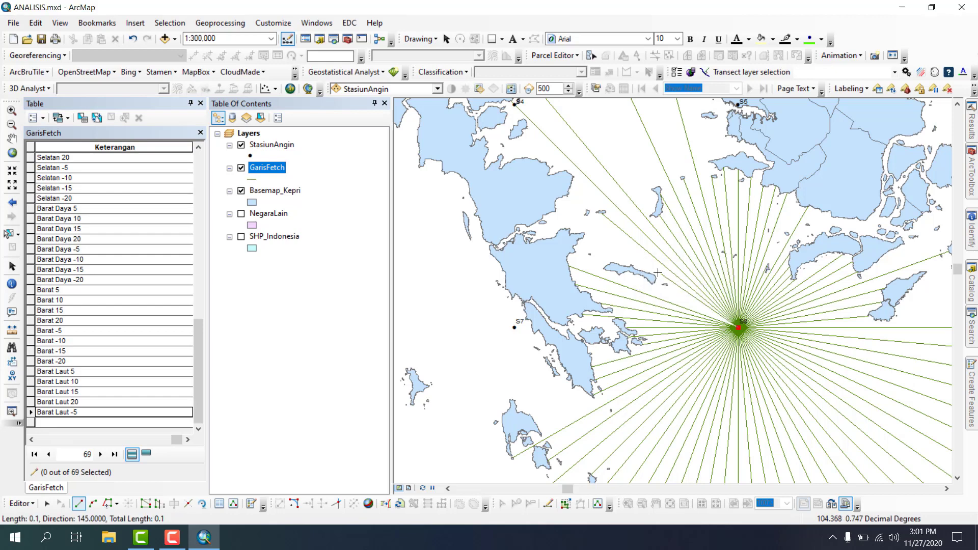
double_click(552, 219)
Step: Enter Barat Laut -10 as the Keterangan of the new fetch line and clear the selection
left_click(94, 423)
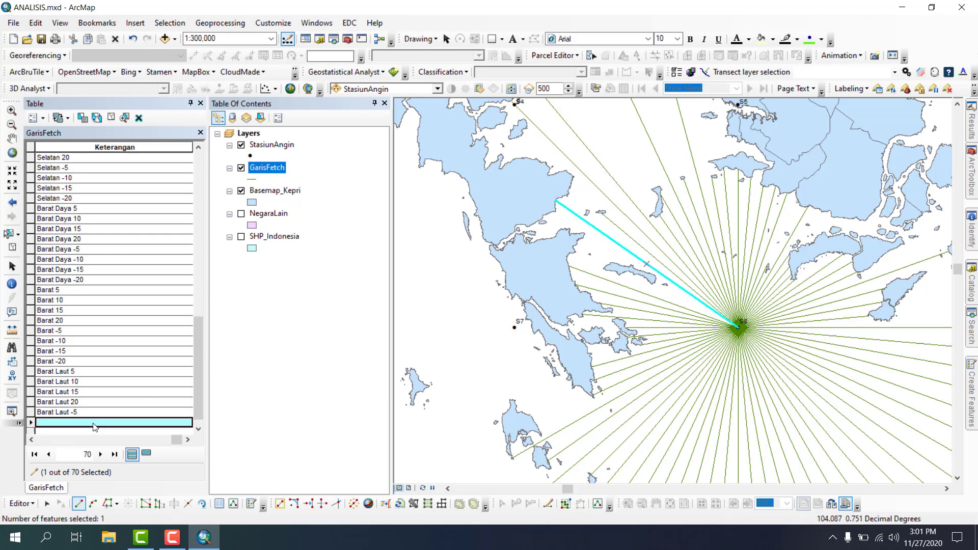
type("Barat Laut -10")
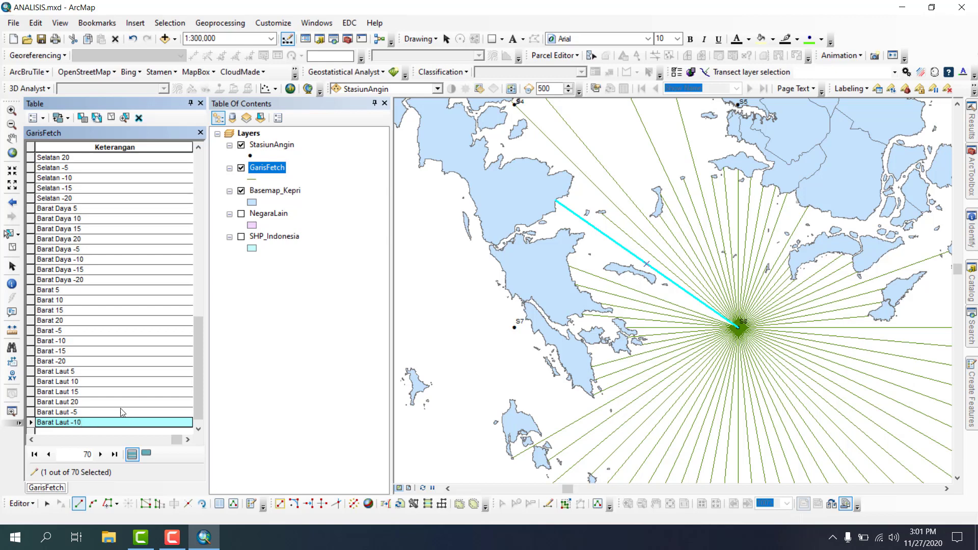
left_click(111, 117)
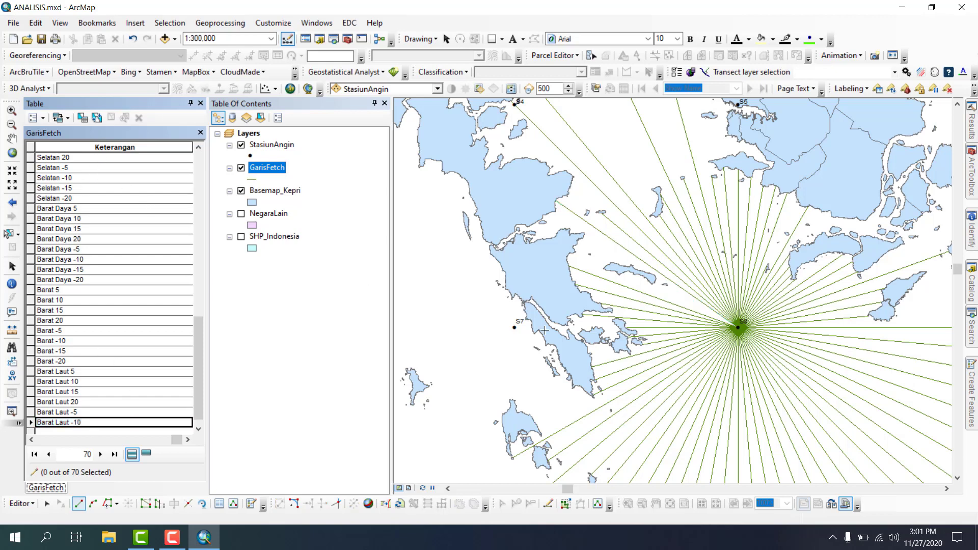
Step: Draw a fetch line from station S8 at a direction of 150 degrees, ending at the tiny islet off the elongated island's eastern tip
left_click(739, 327)
key("ctrl+a")
type("1")
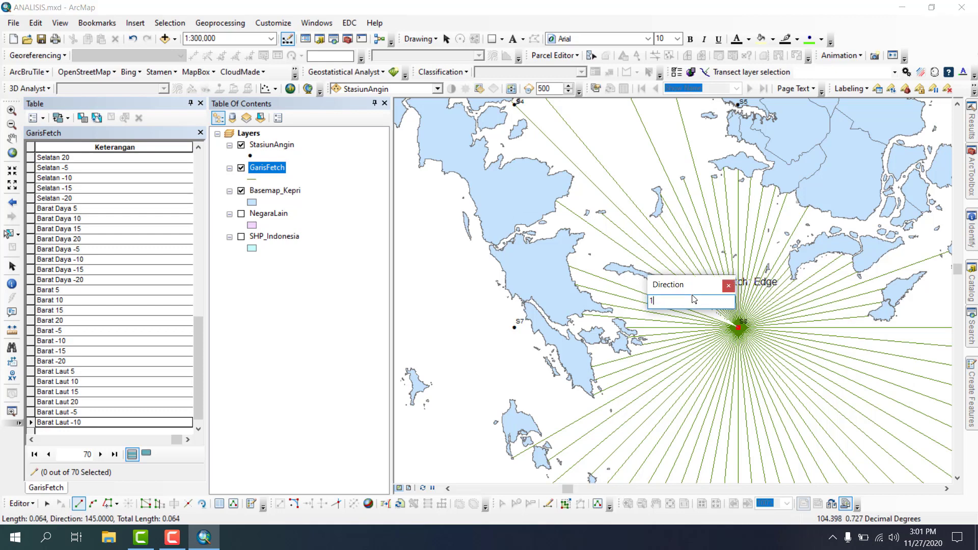
key("Return")
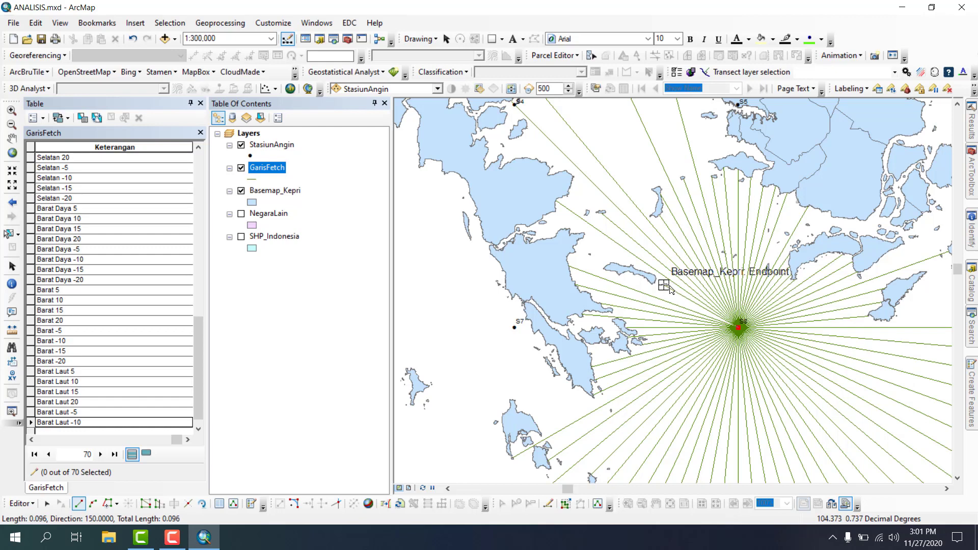
double_click(664, 284)
Step: Enter Barat Laut -15 as the Keterangan of the new fetch line and clear the selection
left_click(100, 430)
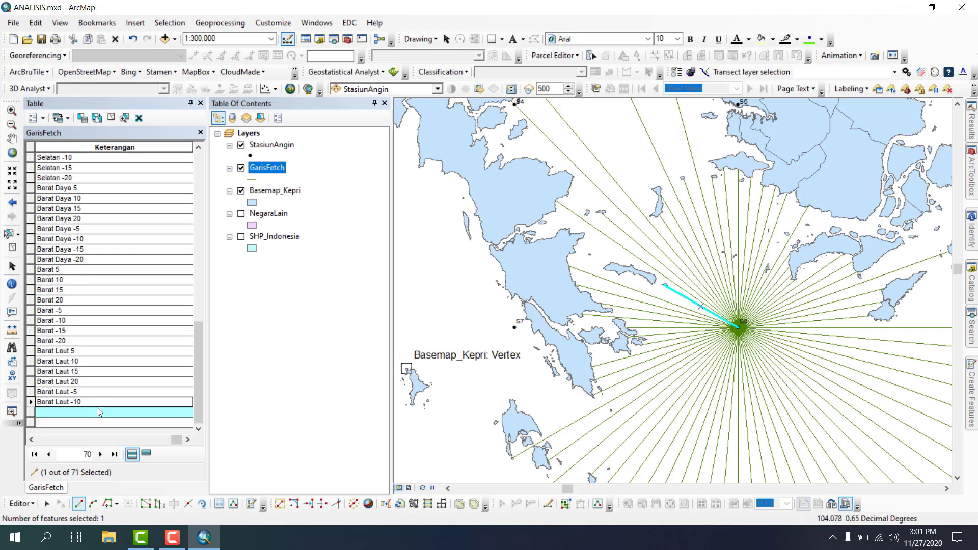
type("Barat Laut -15")
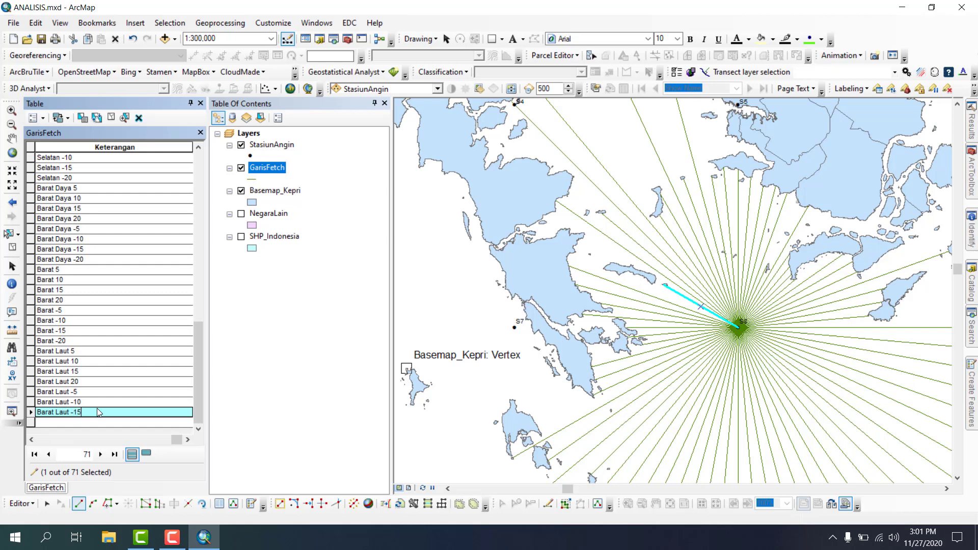
key("Return")
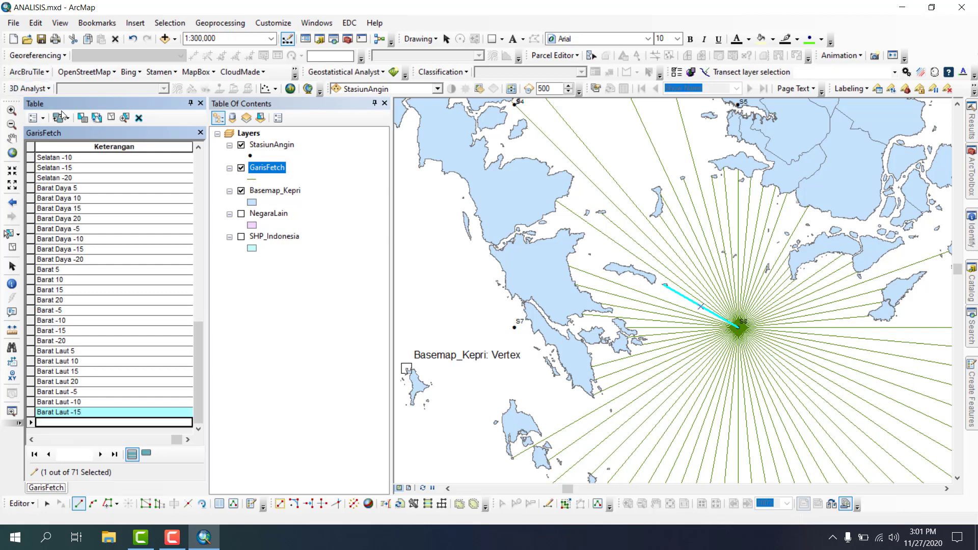
left_click(111, 117)
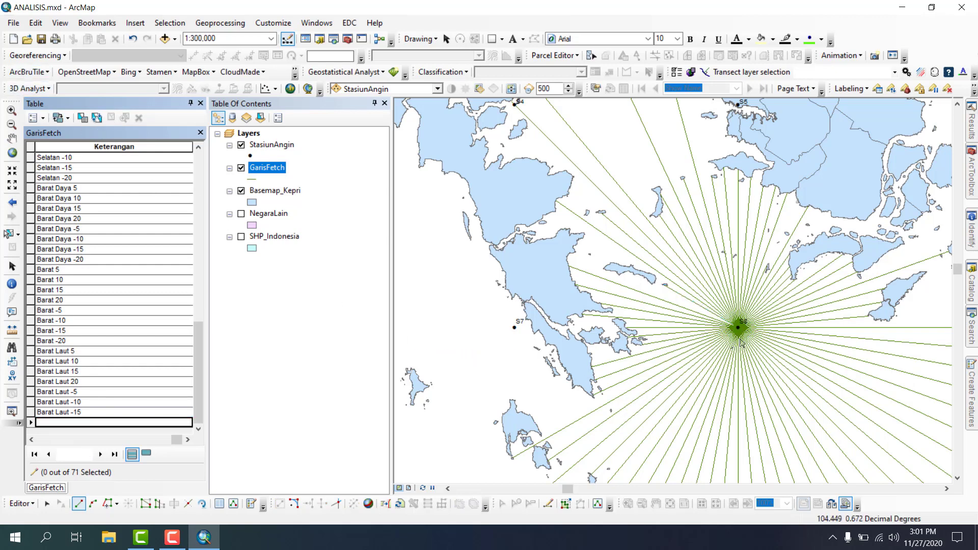
Step: Draw a fetch line from station S8 at a direction of 155 degrees, ending on the elongated island to the west-northwest
scroll(736, 331, "down", 5)
scroll(721, 329, "down", 4)
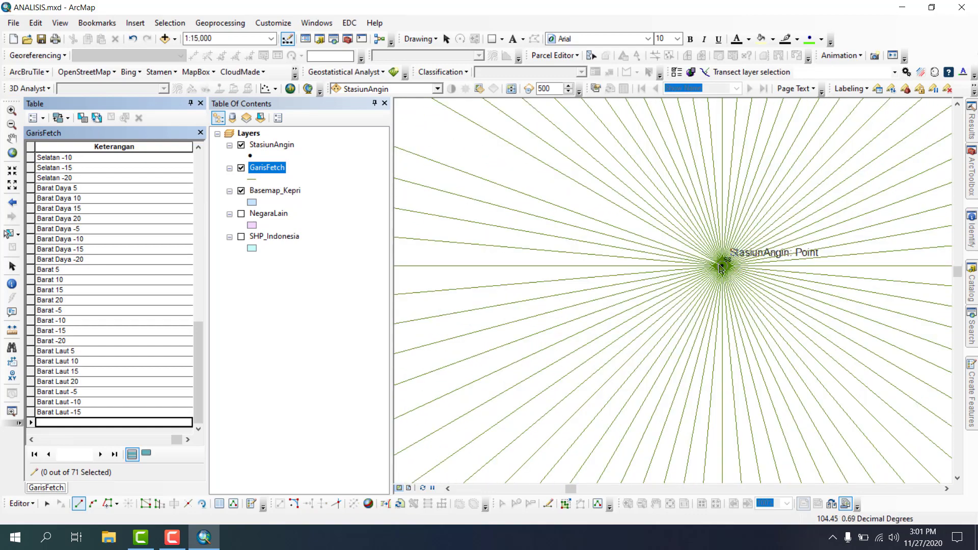
left_click(723, 267)
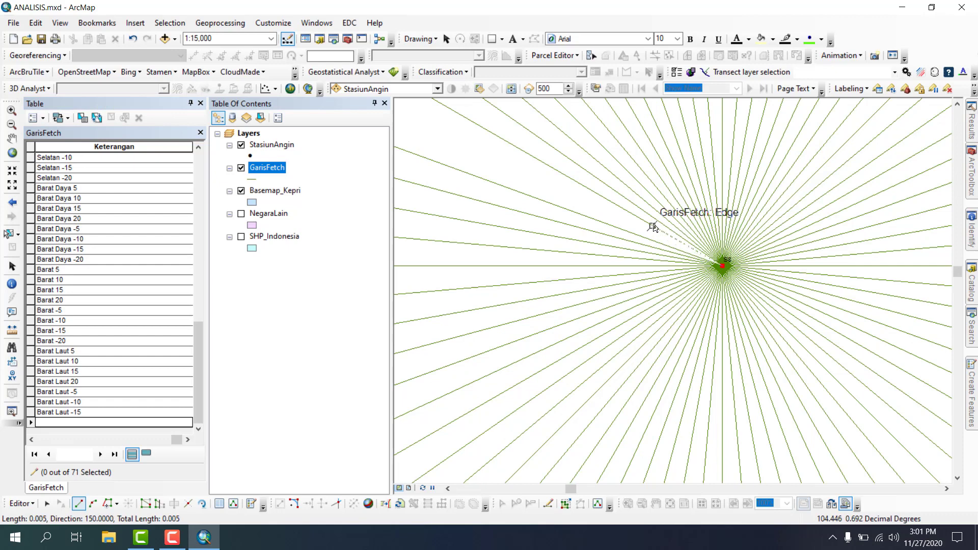
key("ctrl+a")
type("155")
key("Return")
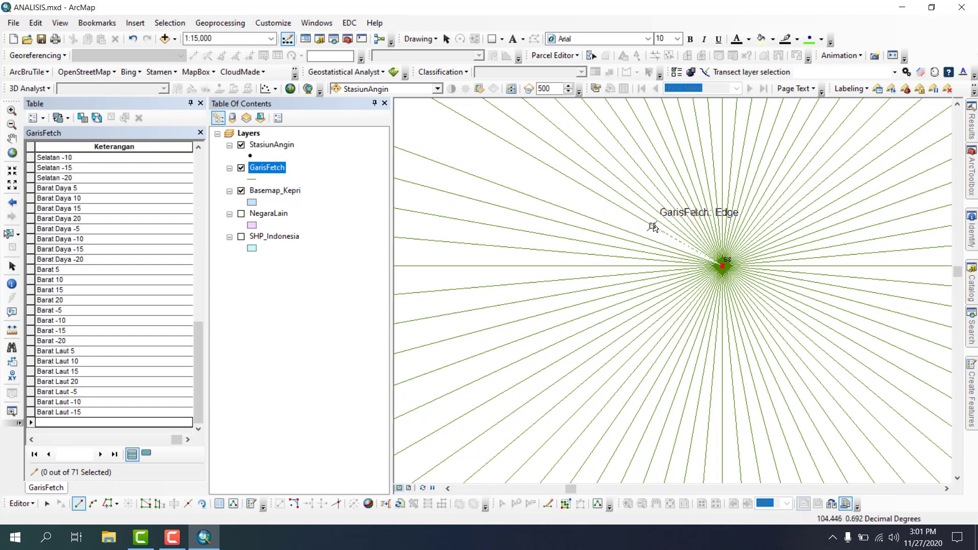
scroll(756, 301, "up", 3)
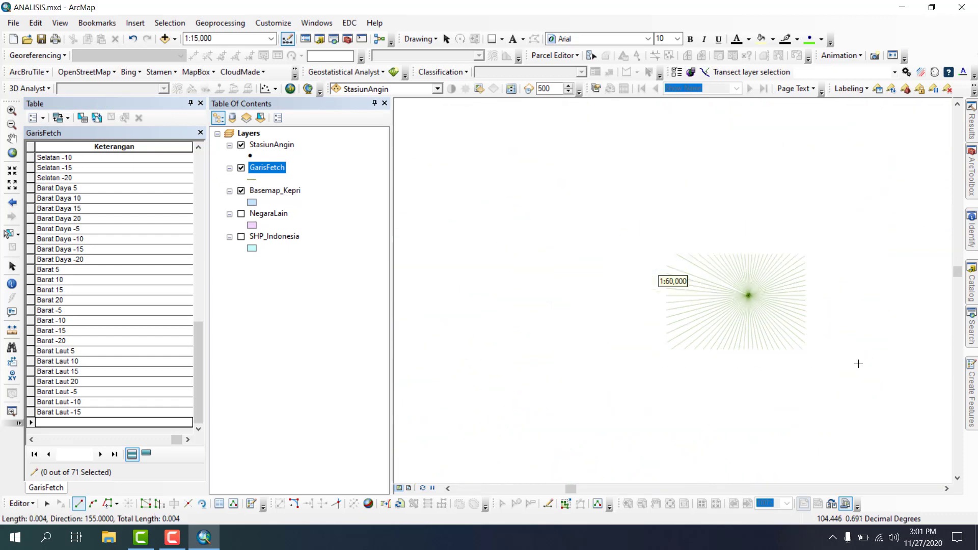
scroll(830, 421, "up", 4)
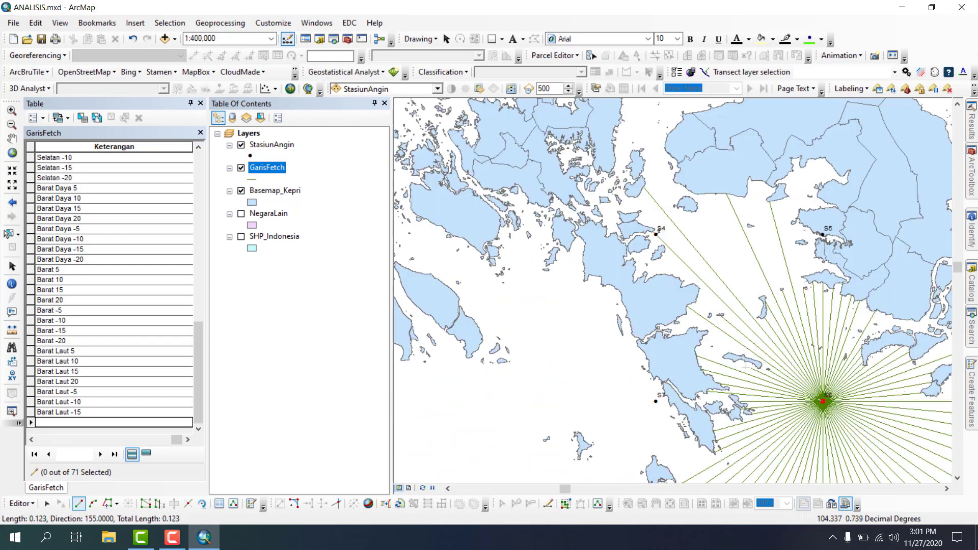
double_click(741, 366)
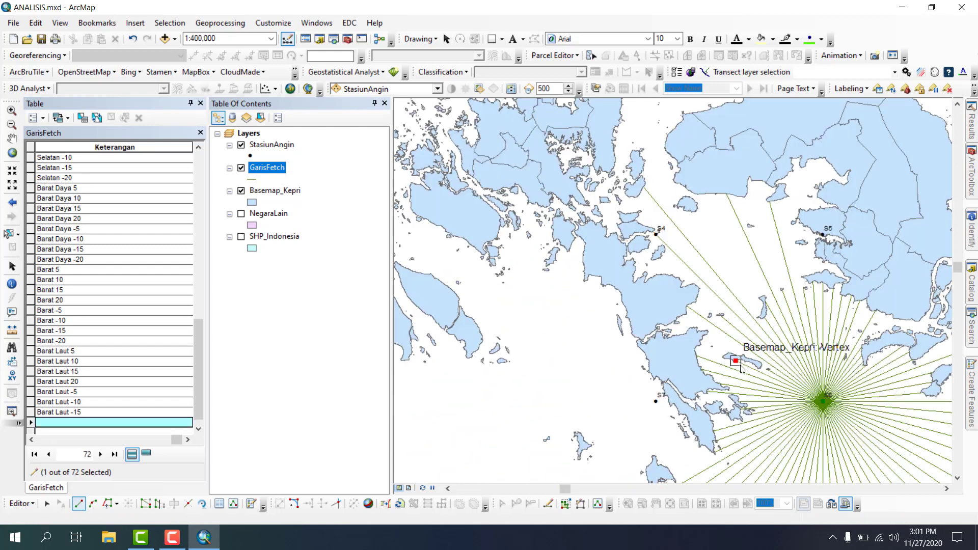
Step: Enter Barat Laut -20 as the Keterangan of the new fetch line and clear the selection
left_click(82, 426)
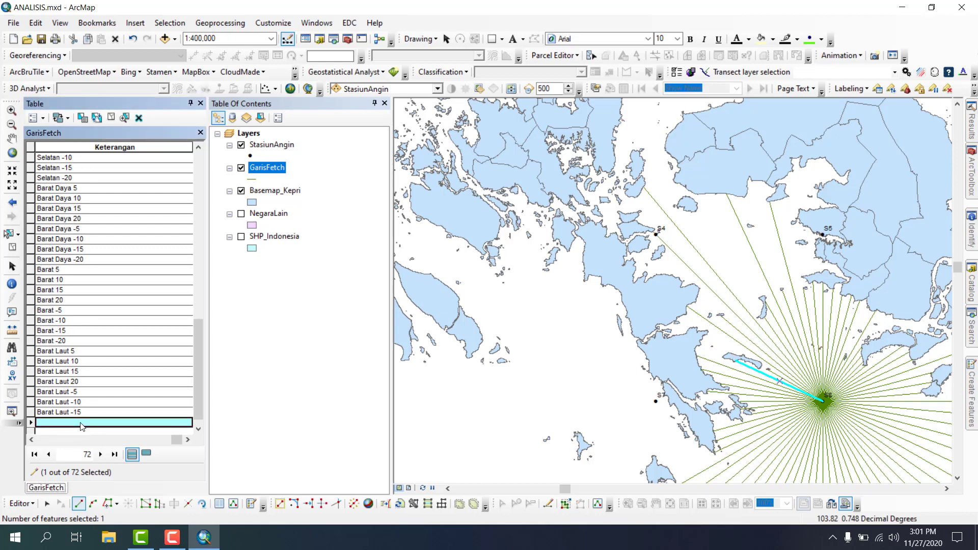
type("Barat Laut -20")
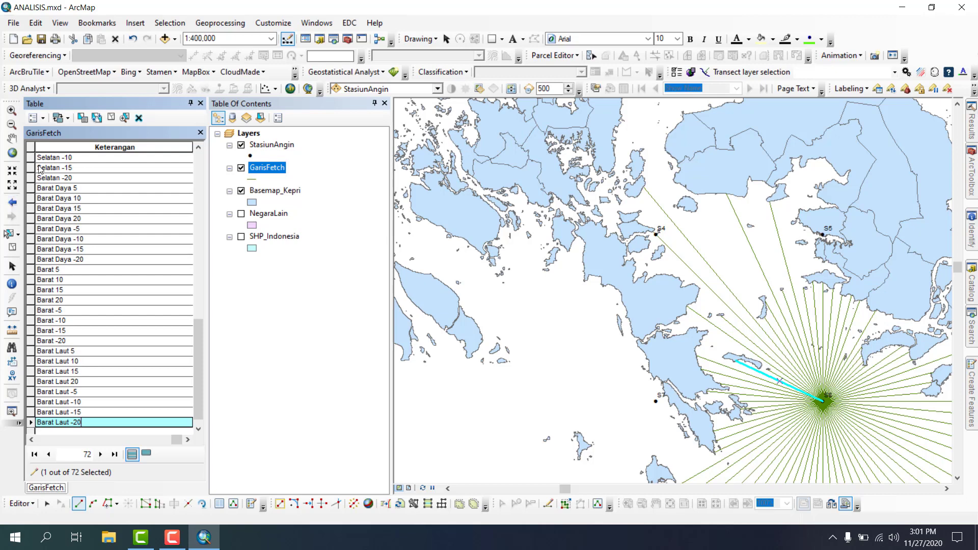
left_click(108, 118)
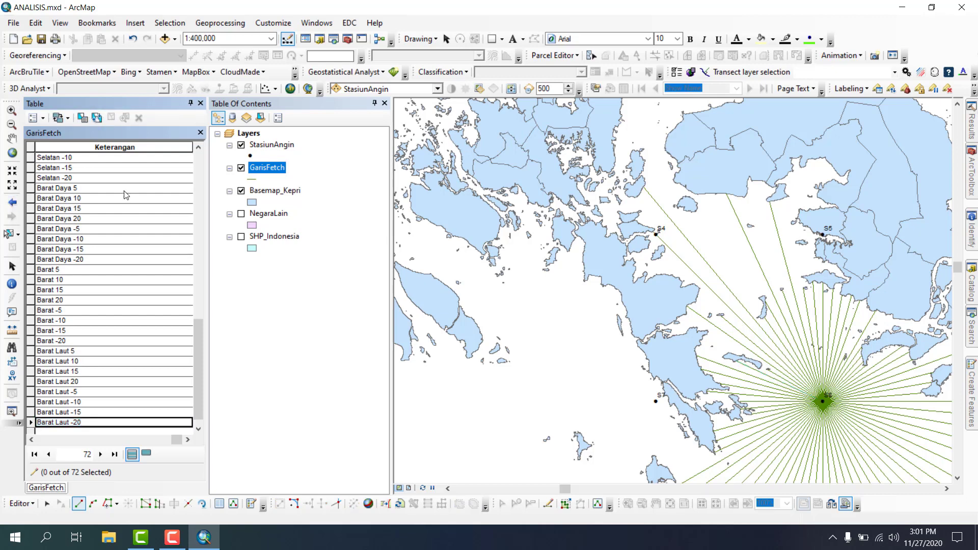
Step: Stop editing with the GarisFetch edits saved and close the attribute table
left_click(33, 503)
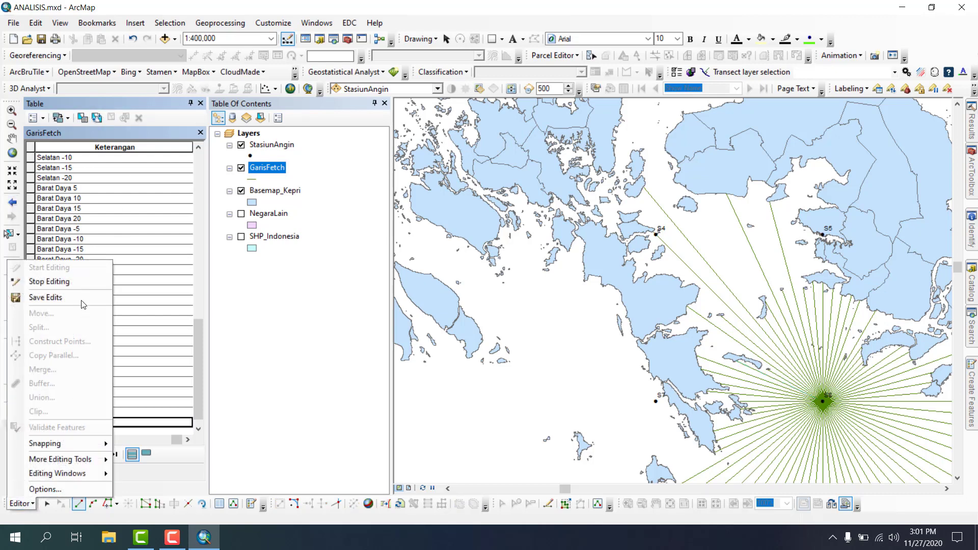
left_click(78, 281)
left_click(445, 308)
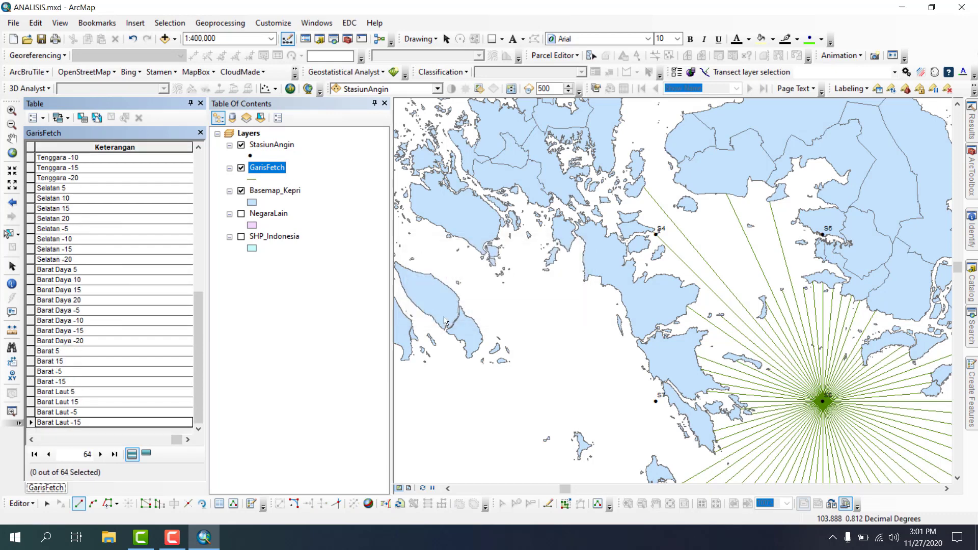
left_click(200, 104)
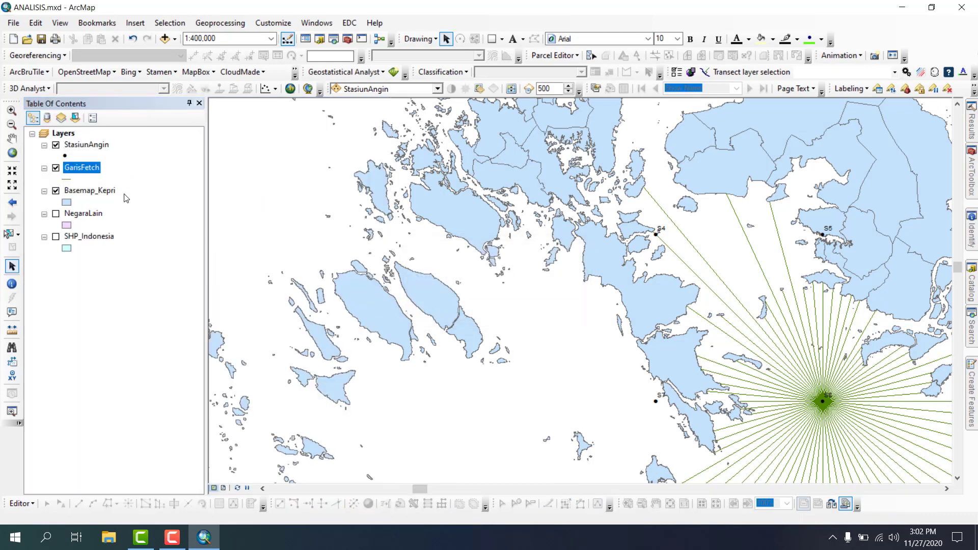
Step: Examine the full extent of the GarisFetch lines on the map and the records in their attribute table
right_click(93, 169)
left_click(140, 235)
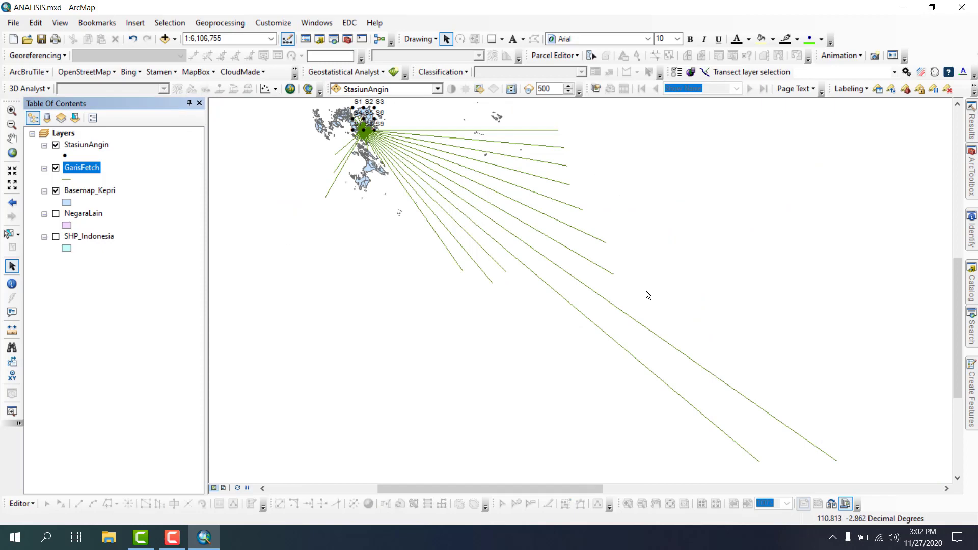
right_click(76, 168)
left_click(131, 205)
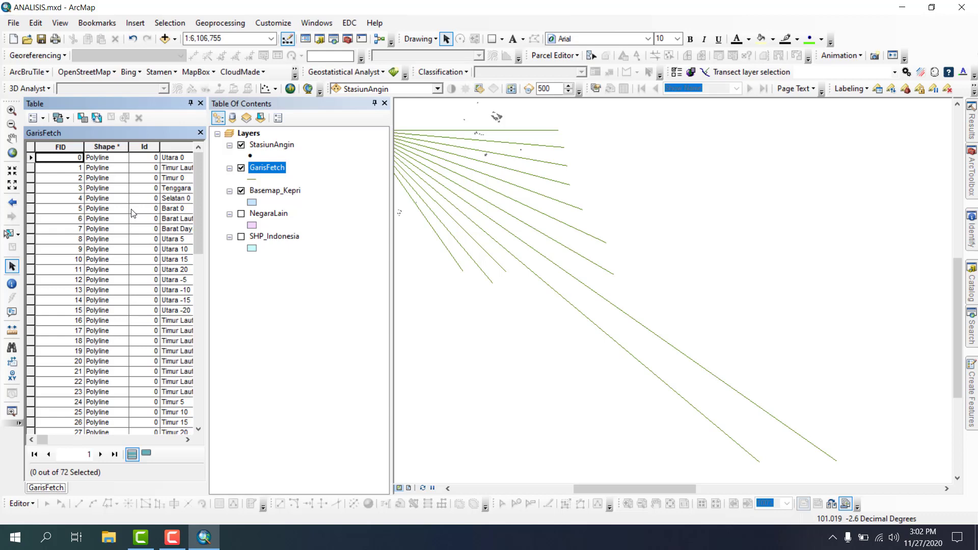
mouse_move(51, 441)
left_mouse_down()
mouse_move(192, 432)
mouse_move(44, 439)
left_mouse_up()
left_click(200, 103)
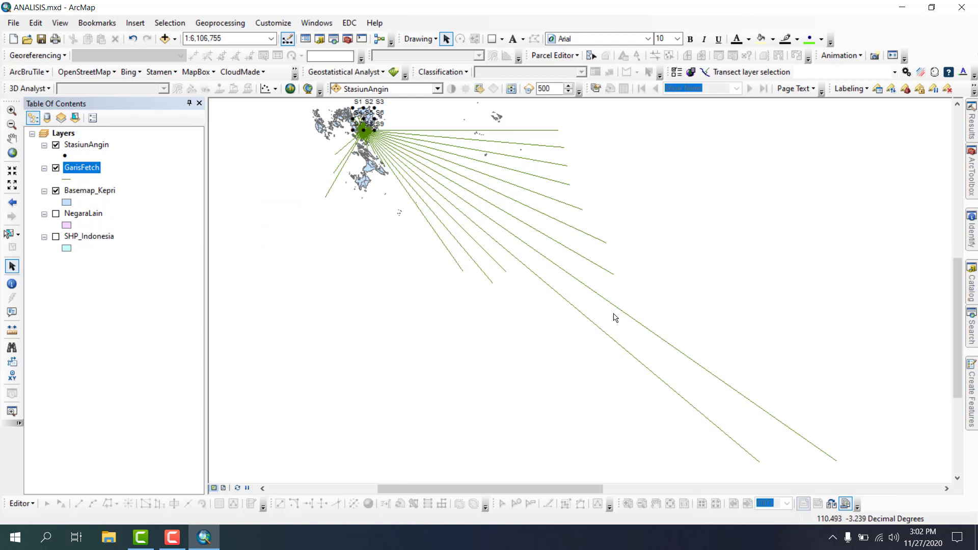
Step: Reopen the GarisFetch attribute table and zoom the map to the StasiunAngin layer, centring it around station S8
left_click(20, 504)
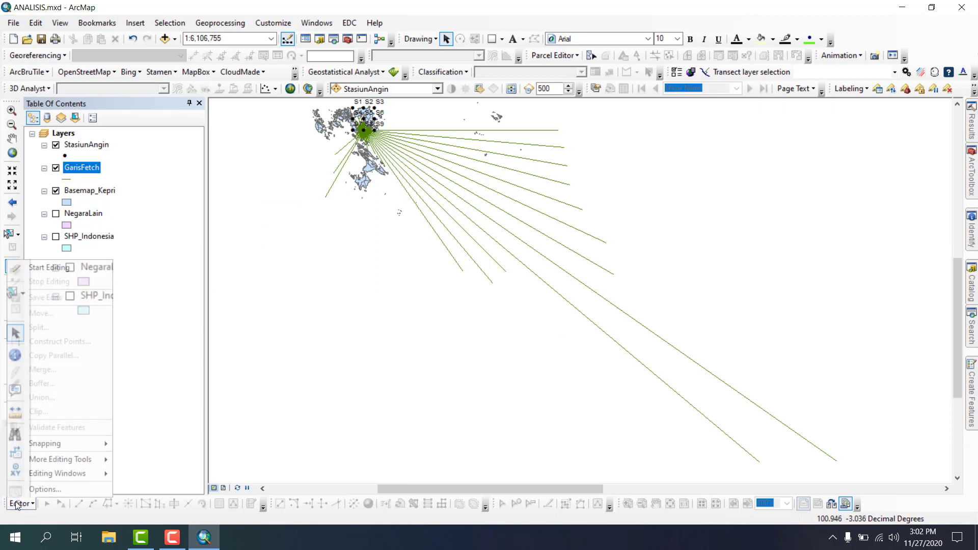
left_click(92, 172)
right_click(81, 167)
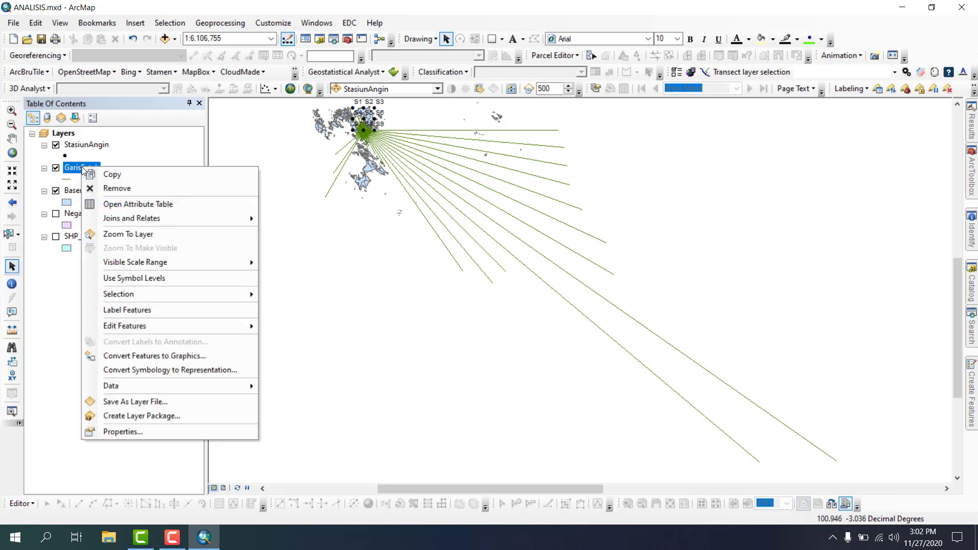
left_click(113, 205)
right_click(272, 147)
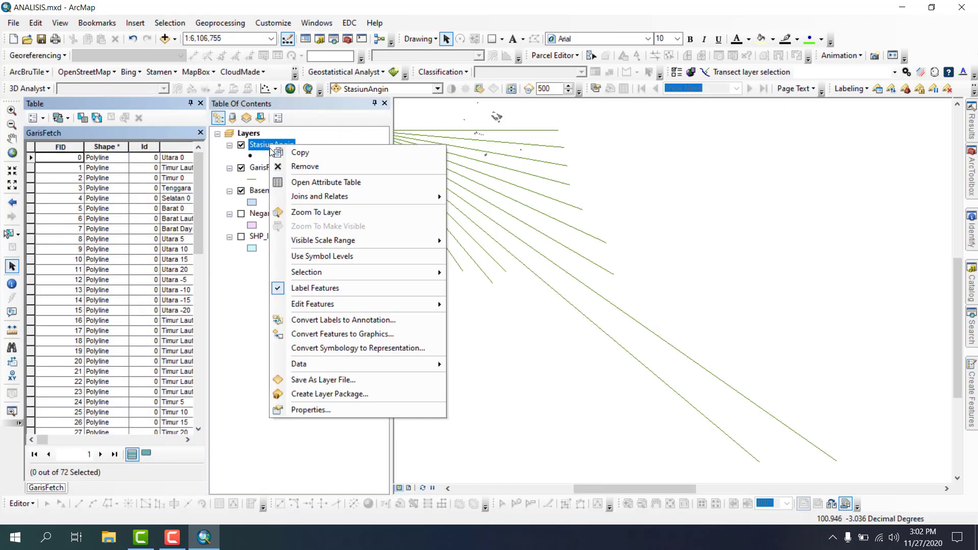
left_click(309, 211)
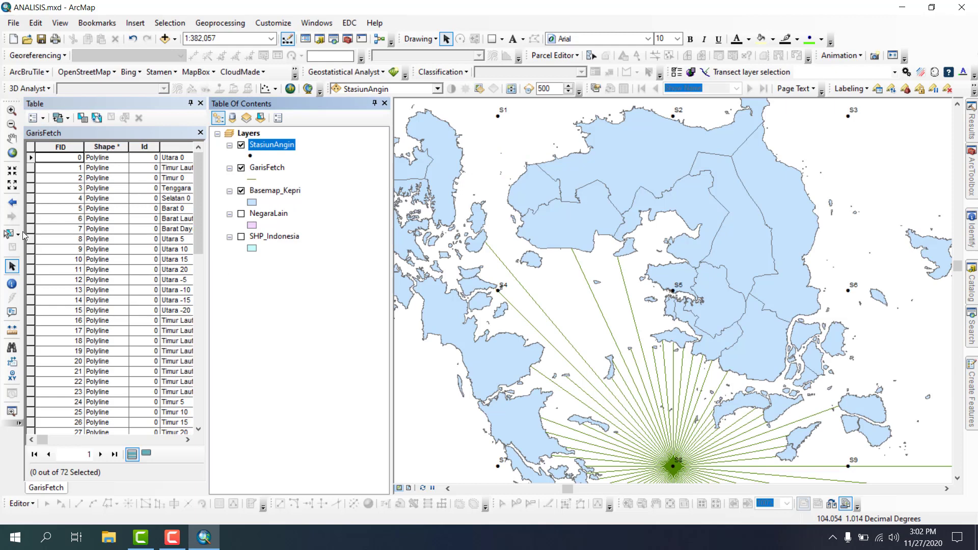
left_click(12, 138)
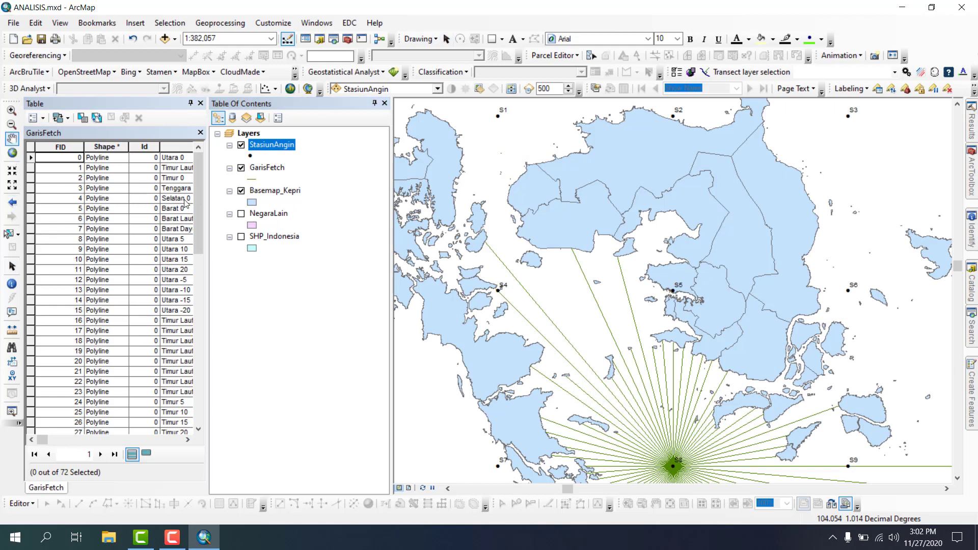
left_click_drag(683, 466, 672, 330)
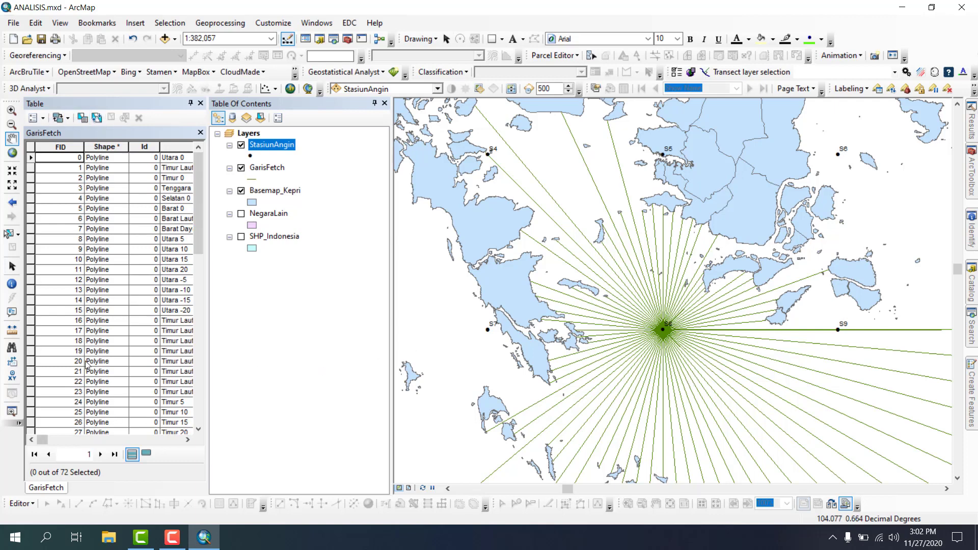
Step: Add a Float field named Panjang to the GarisFetch attribute table
left_click(29, 125)
left_click(56, 209)
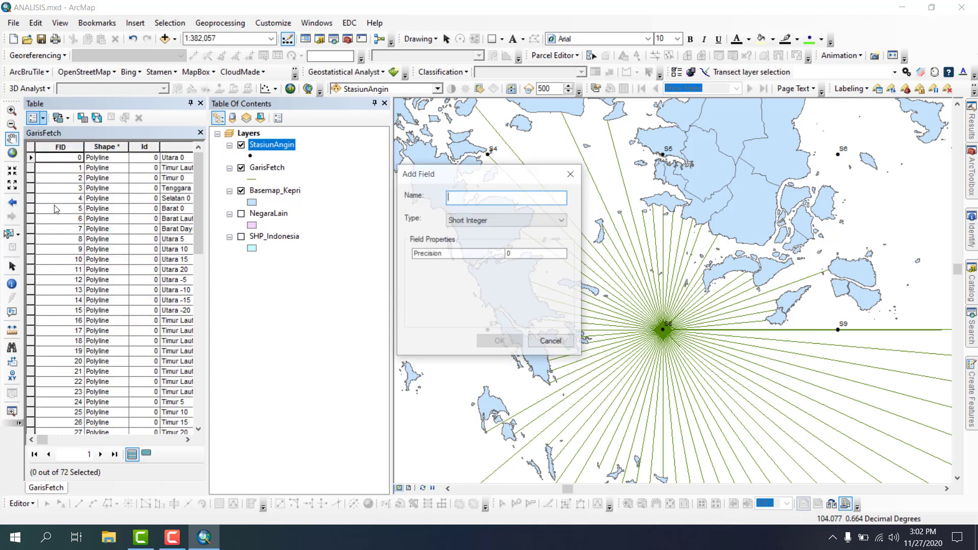
type("Panjang")
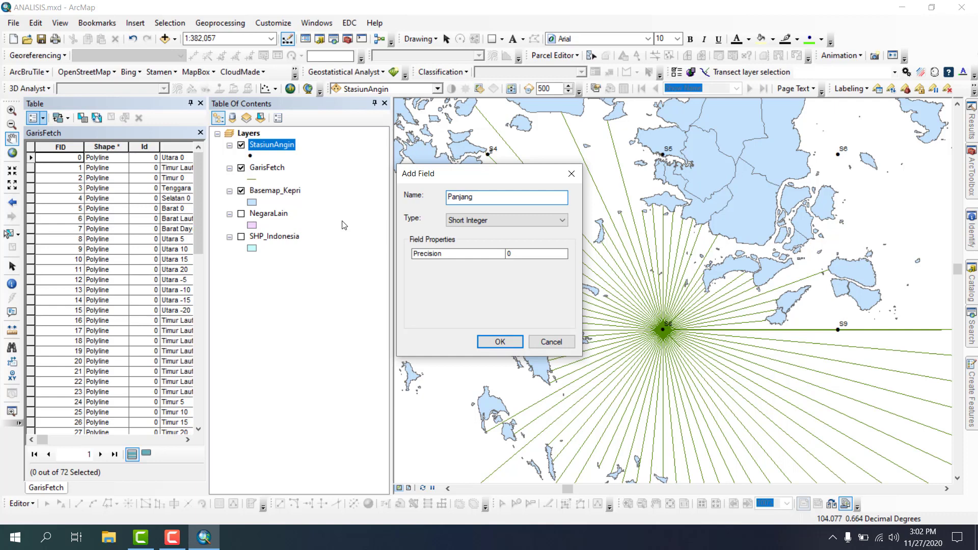
key("Tab")
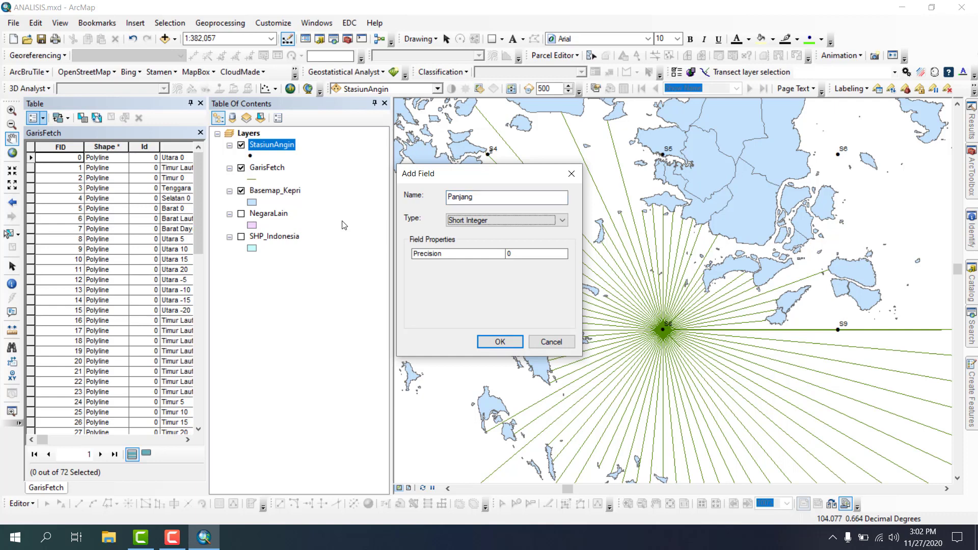
key("Down")
key("Down")
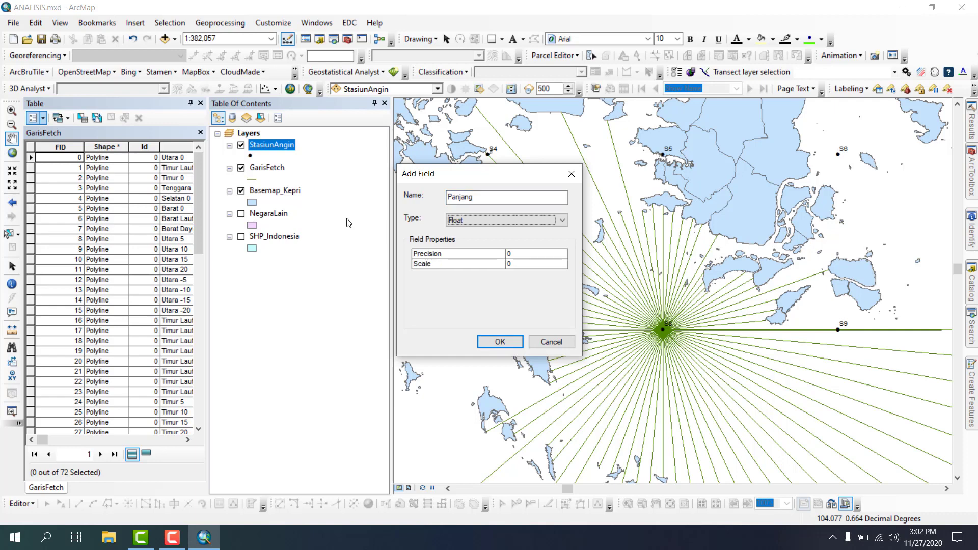
left_click(488, 341)
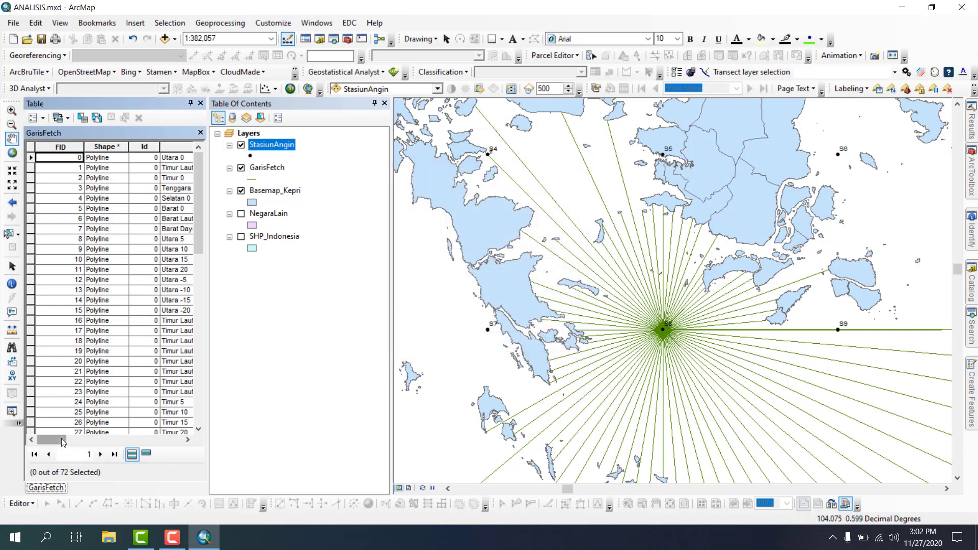
Step: Open Calculate Geometry for the Panjang field
left_click_drag(61, 439, 183, 441)
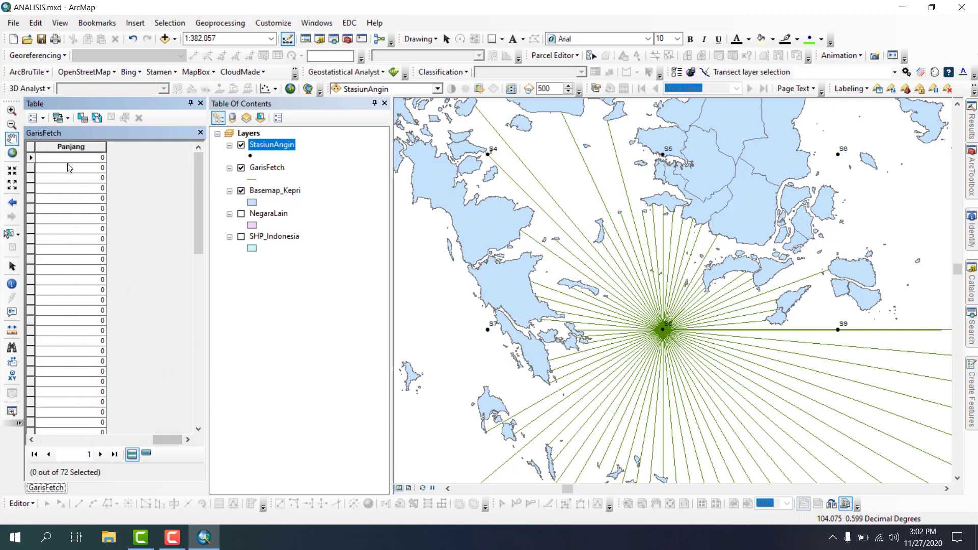
left_click(71, 148)
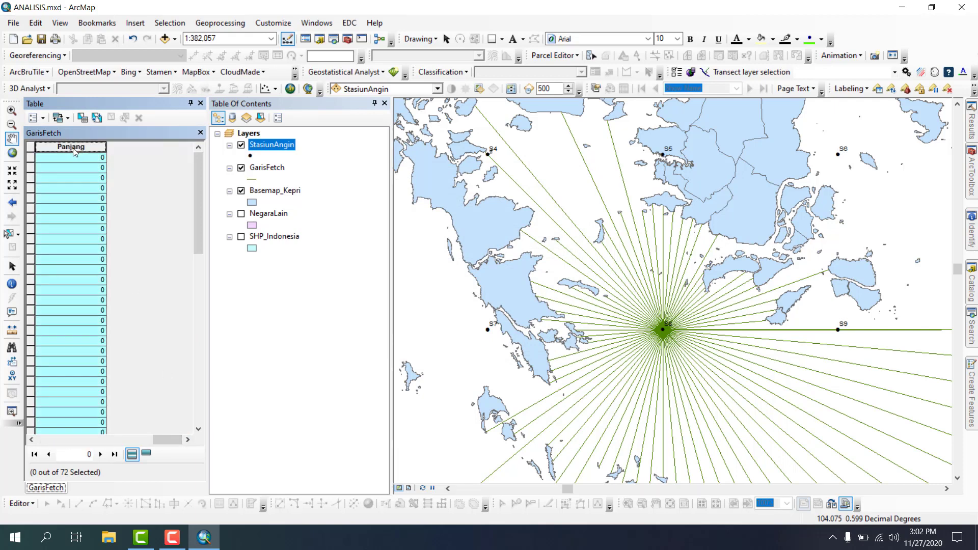
right_click(74, 151)
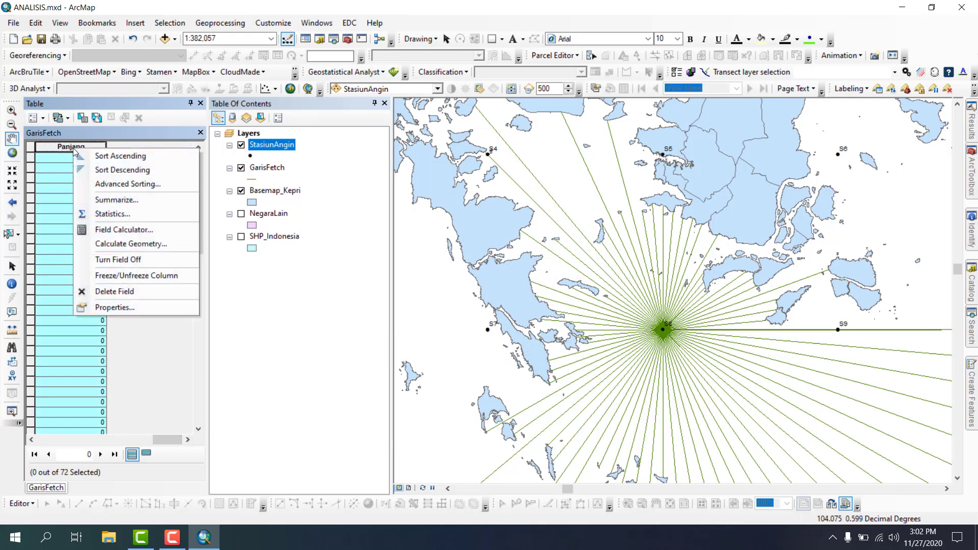
left_click(133, 245)
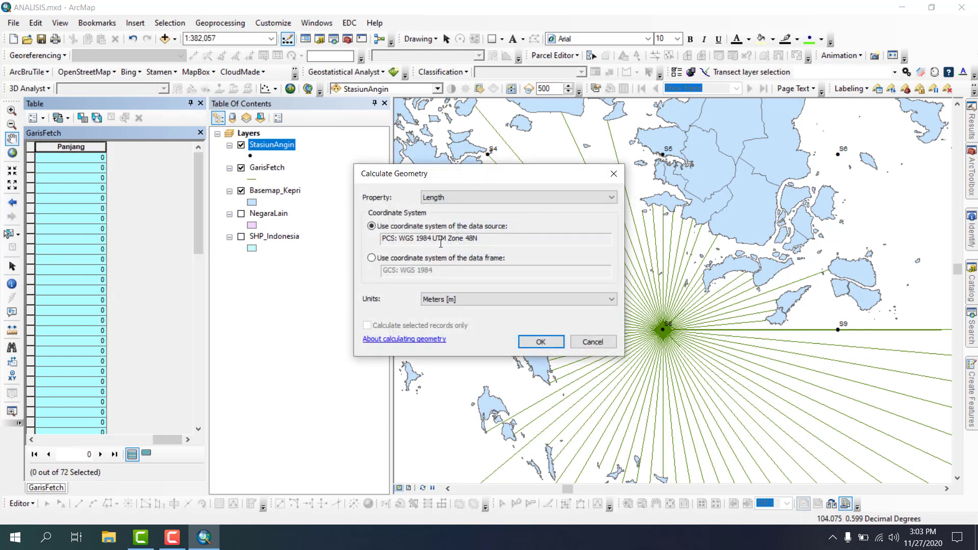
Step: Review the property, data source coordinate system and available length units for the geometry calculation
left_click_drag(437, 239, 470, 237)
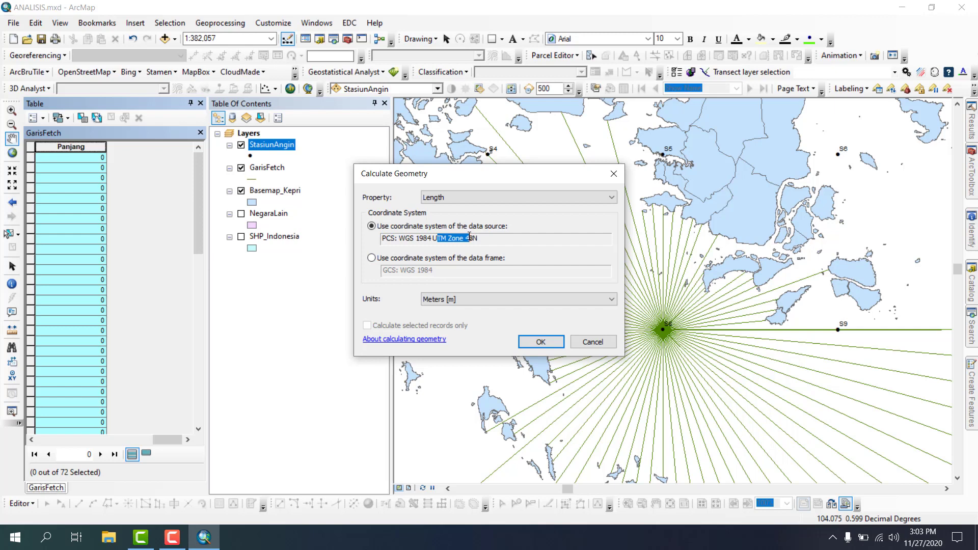
left_click(455, 197)
left_click(454, 197)
left_click(462, 299)
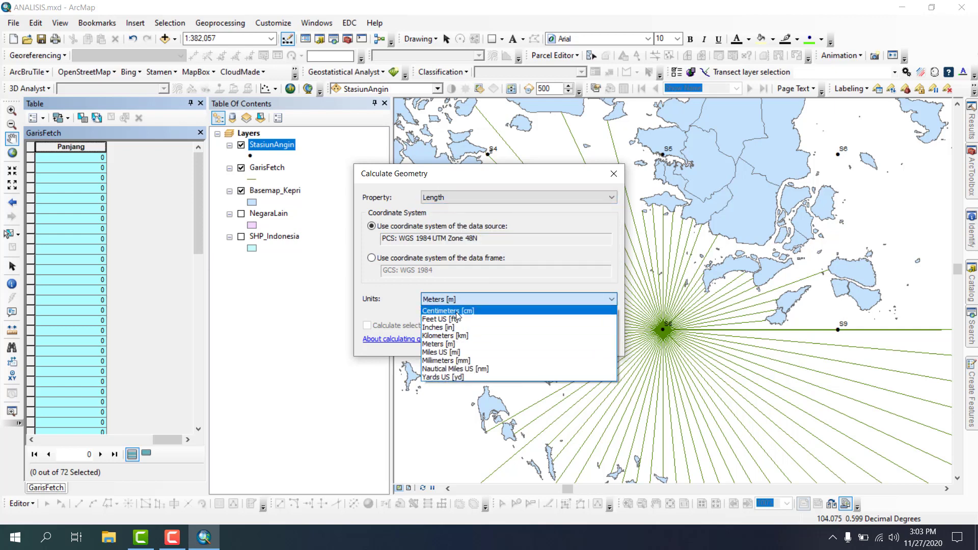
left_click(479, 301)
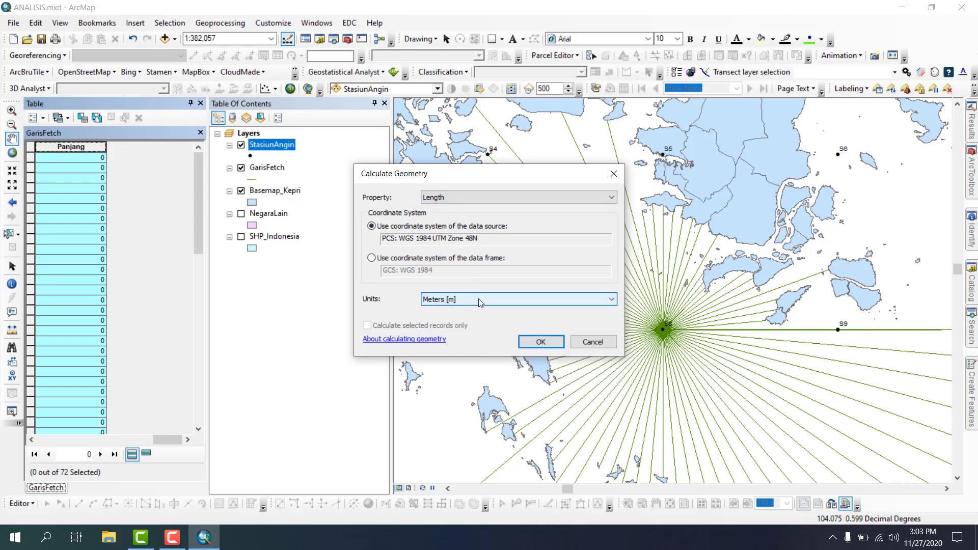
left_click_drag(479, 238, 386, 252)
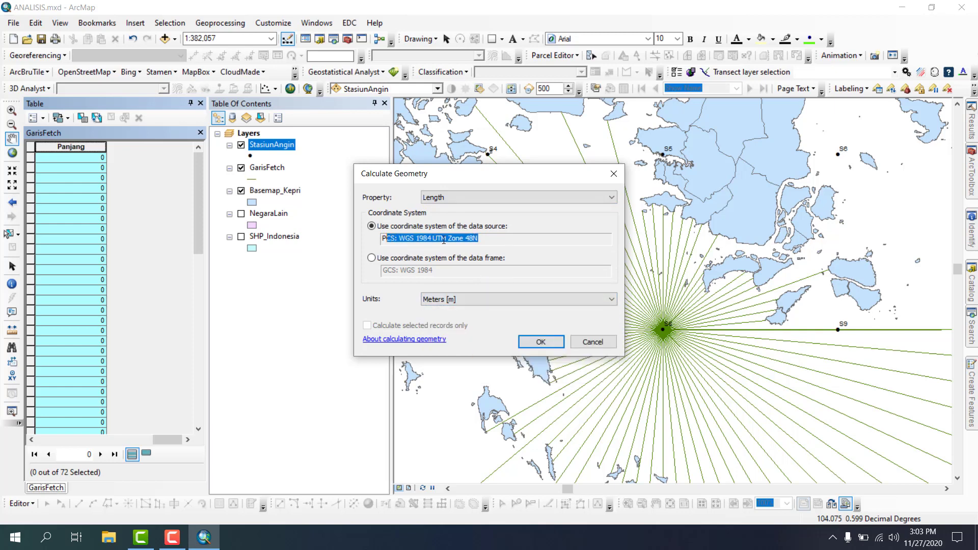
left_click_drag(478, 238, 404, 244)
left_click(440, 298)
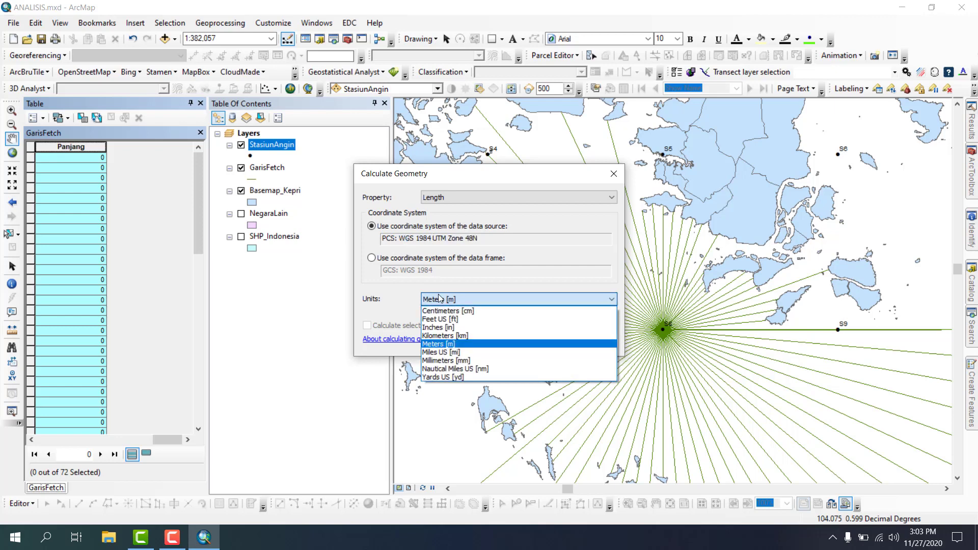
left_click(440, 298)
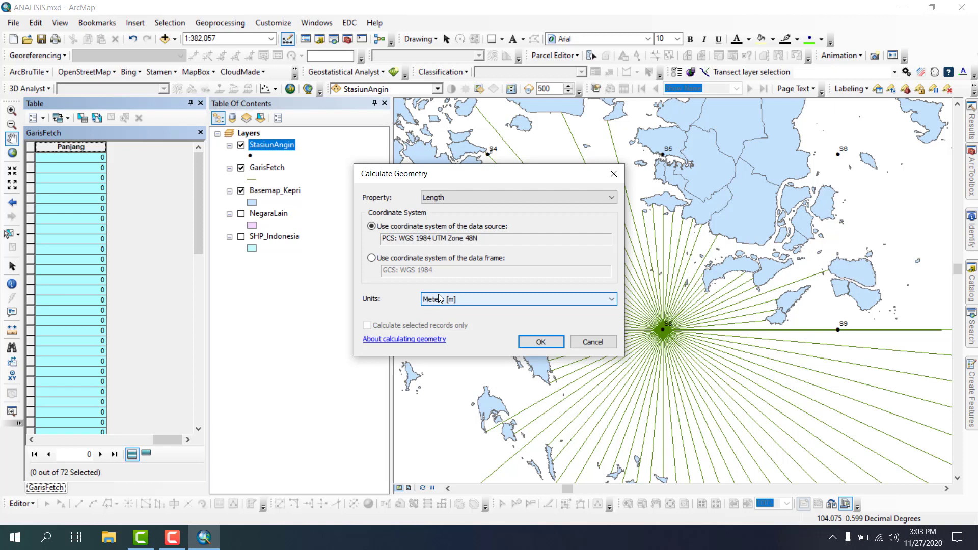
Step: Calculate Panjang as each line's Length in Meters, using the data source's coordinate system, WGS 1984 UTM Zone 48N
left_click(440, 298)
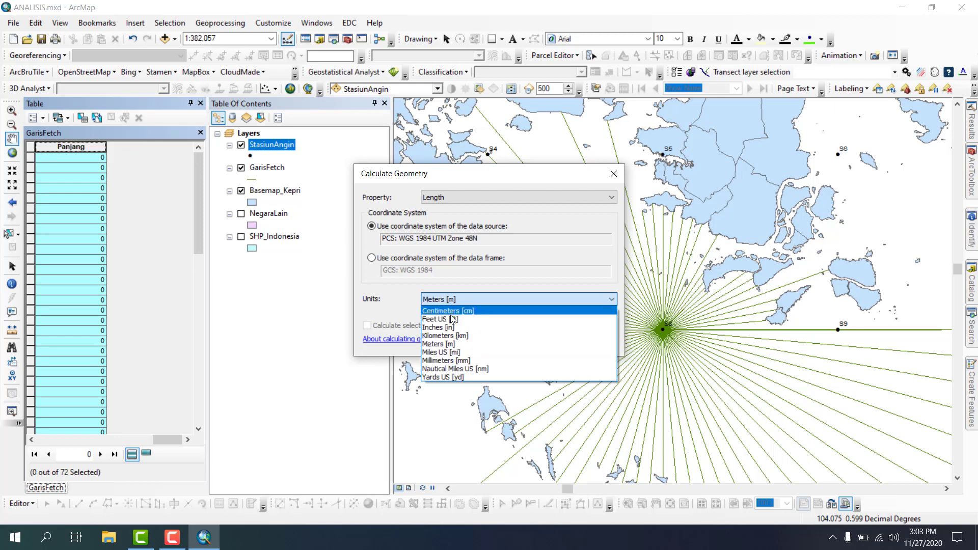
left_click(443, 345)
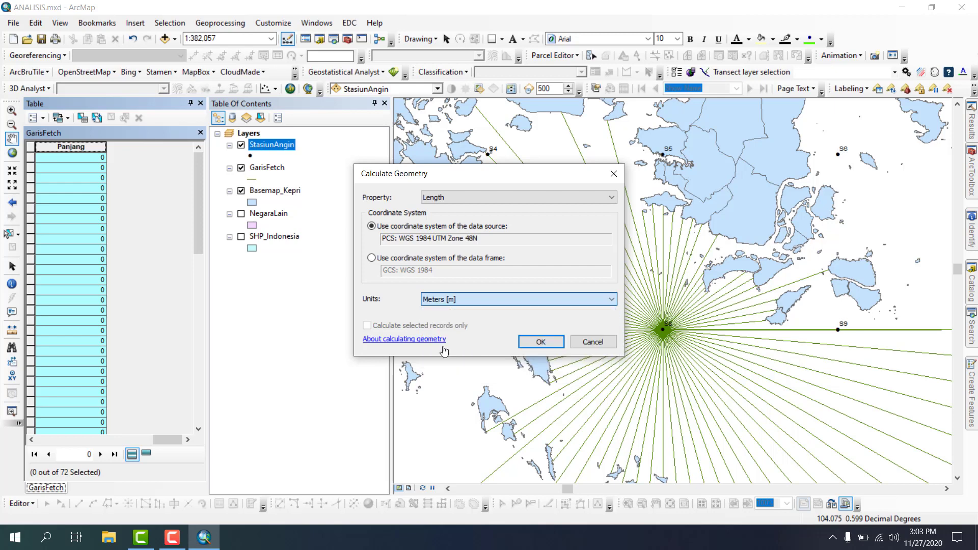
left_click(541, 342)
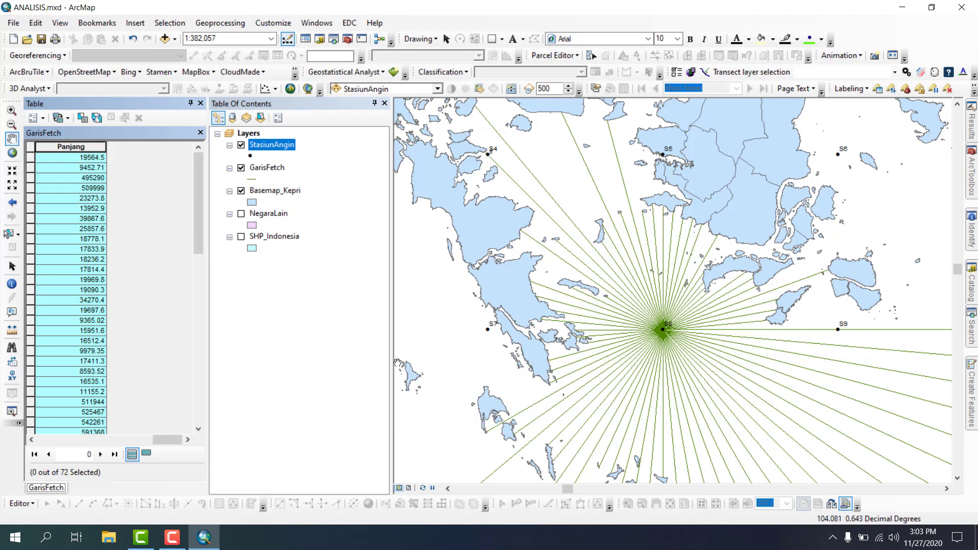
Step: Check the number format settings in the properties of the Panjang field
right_click(86, 151)
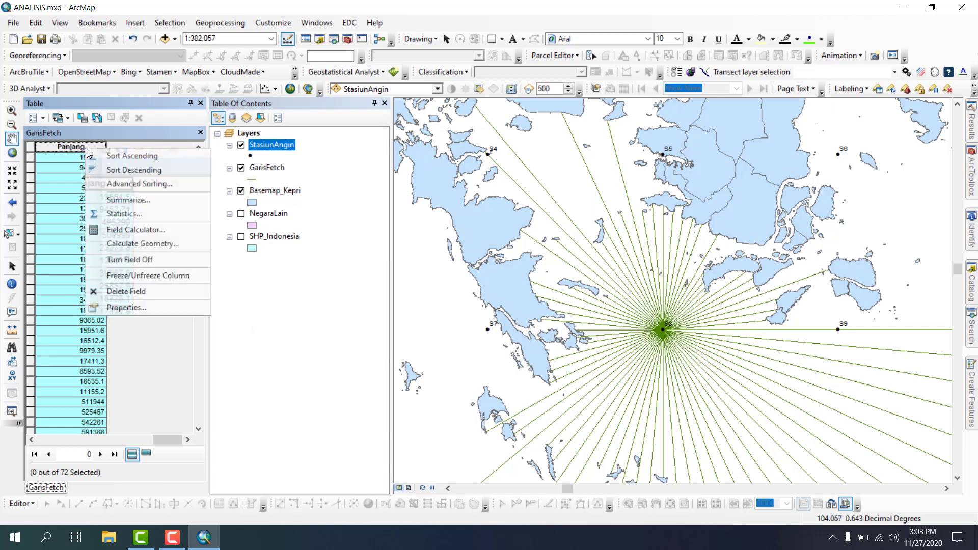
left_click(131, 307)
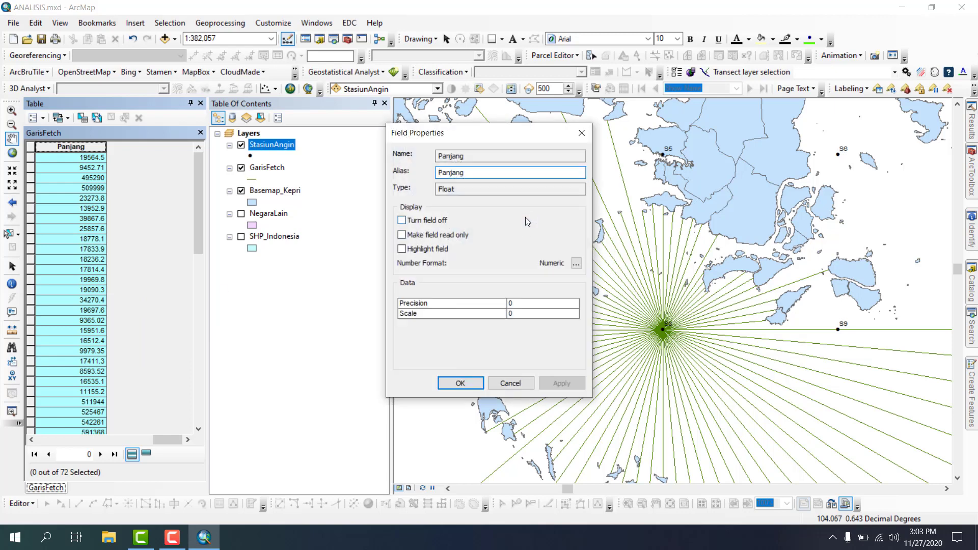
left_click(577, 262)
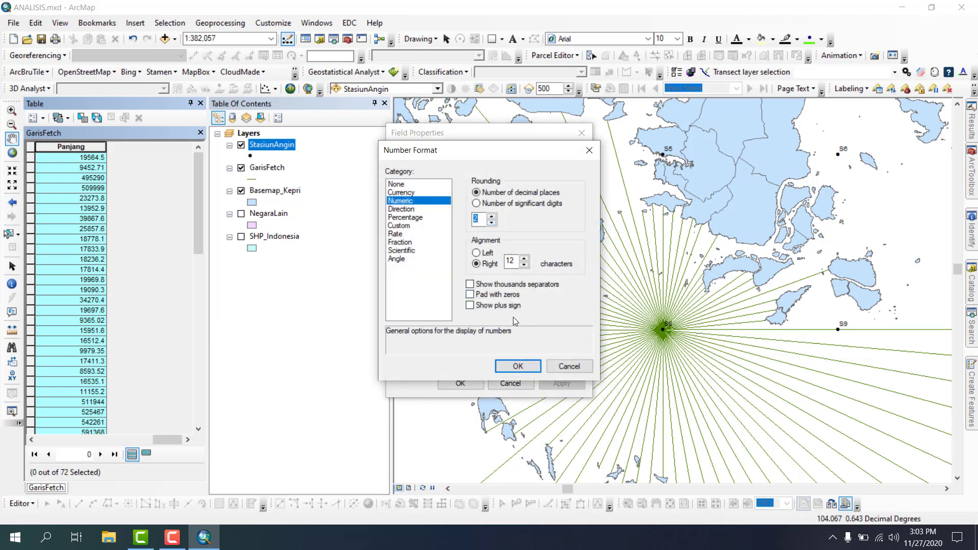
left_click(517, 366)
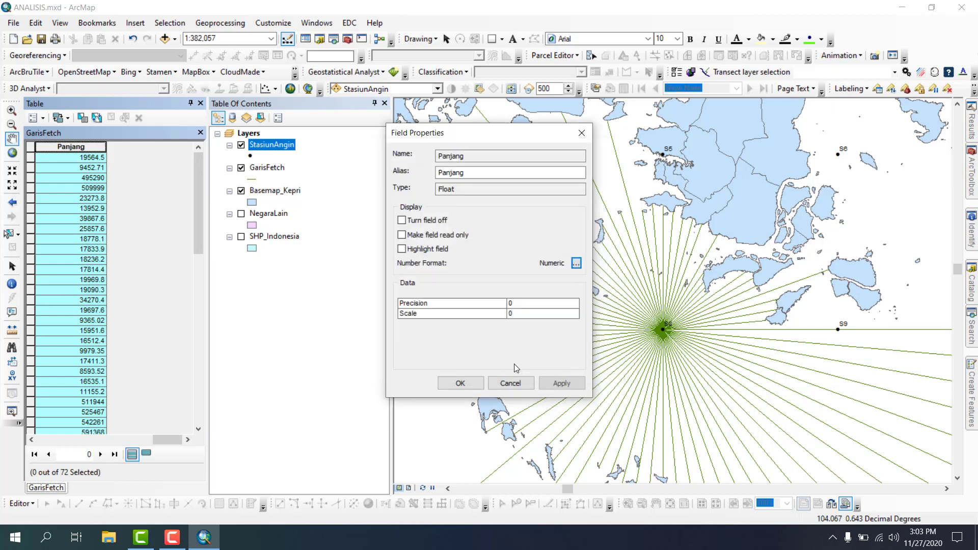
left_click(461, 384)
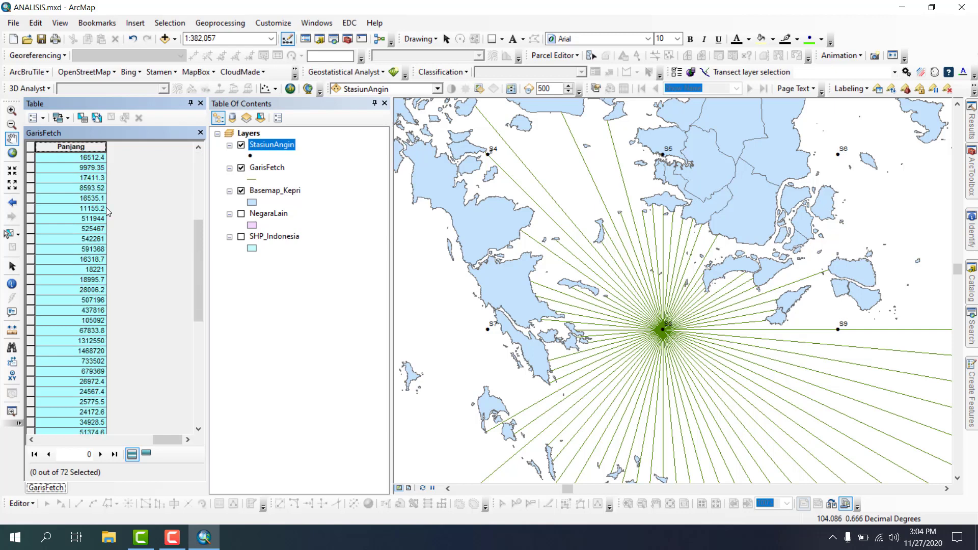
Step: Export the GarisFetch attribute table as a text file named DataFetch.txt without adding it to the map, and close the table
left_click(32, 439)
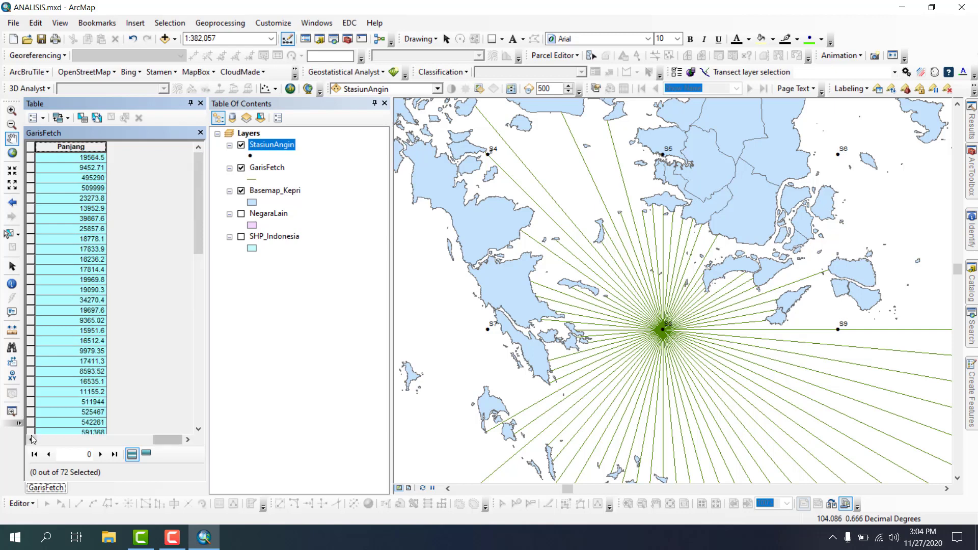
left_click(187, 439)
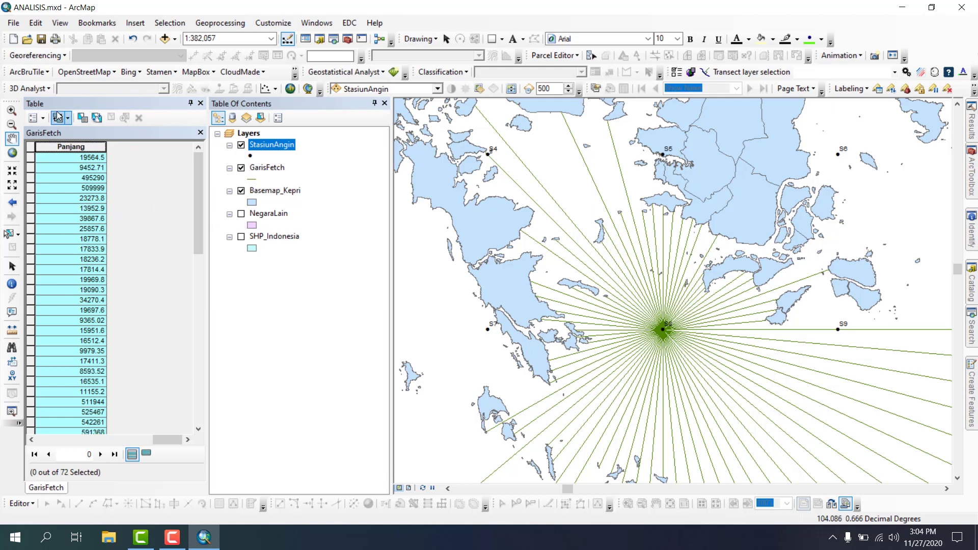
left_click(36, 118)
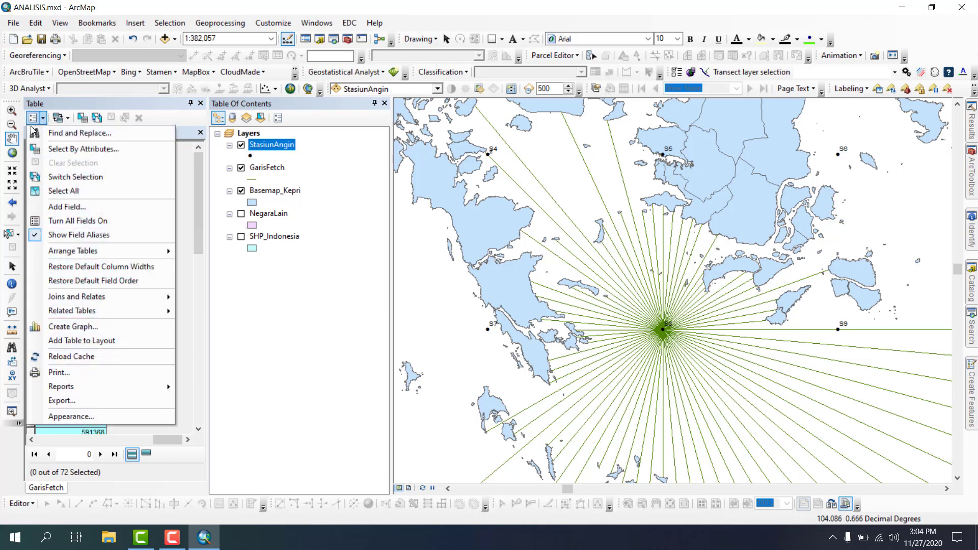
left_click(75, 400)
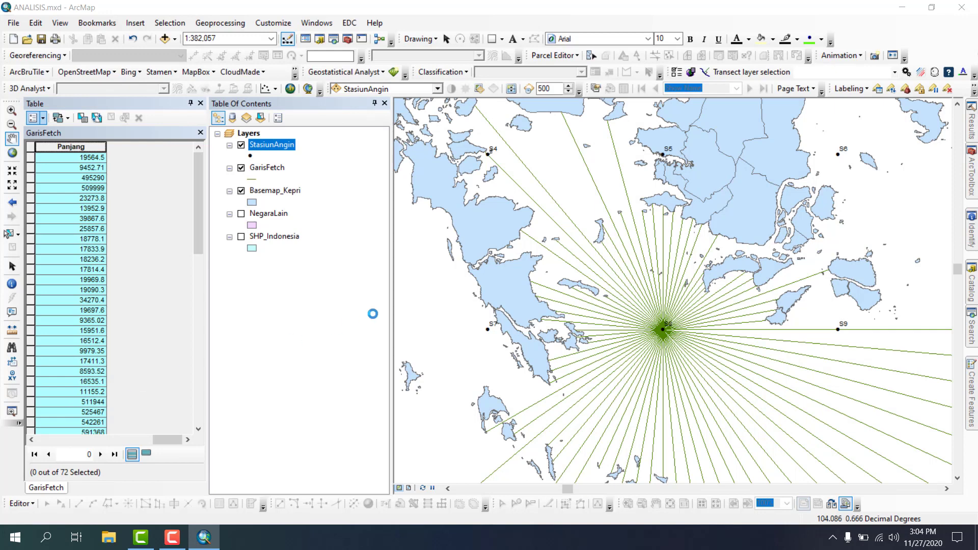
left_click(597, 289)
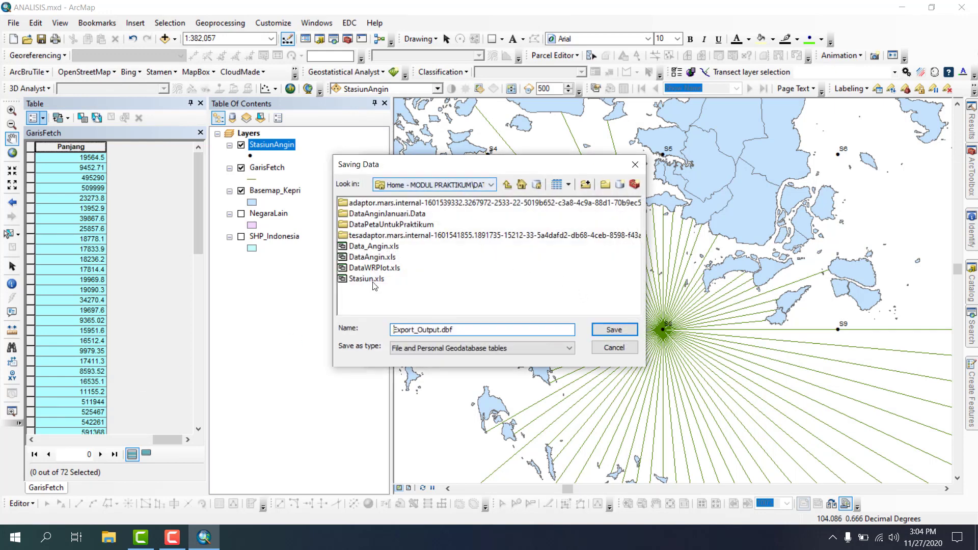
double_click(460, 334)
type("D")
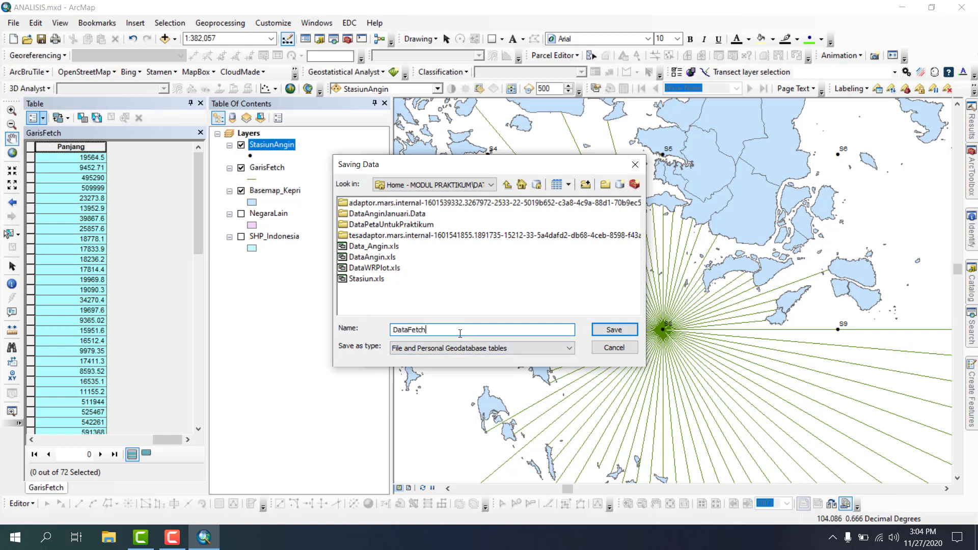
type("ataFetch")
left_click(457, 349)
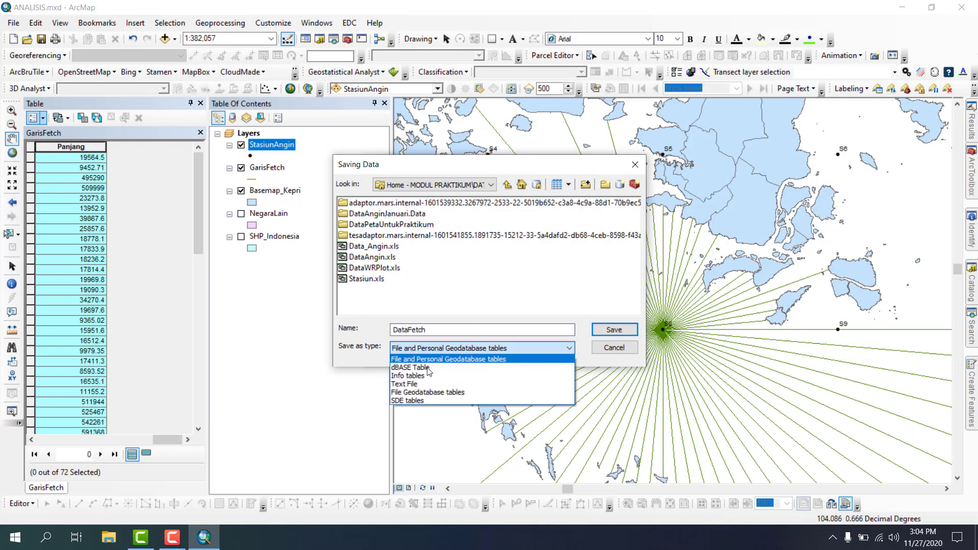
left_click(419, 384)
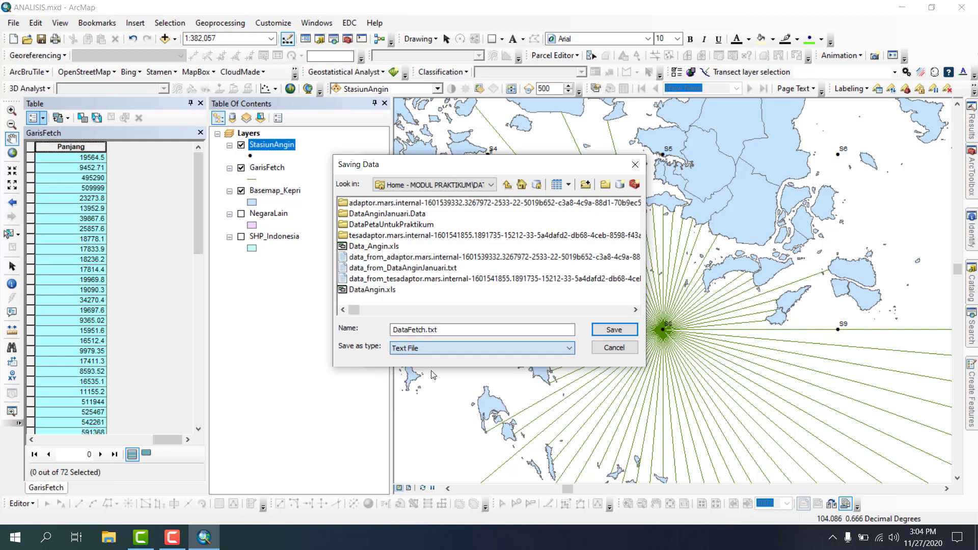
left_click(615, 331)
left_click(526, 354)
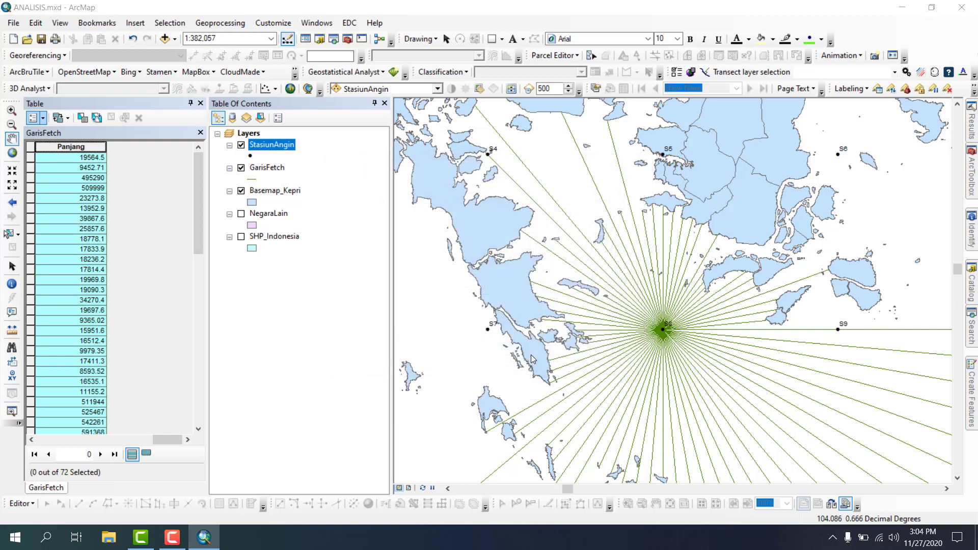
left_click(575, 314)
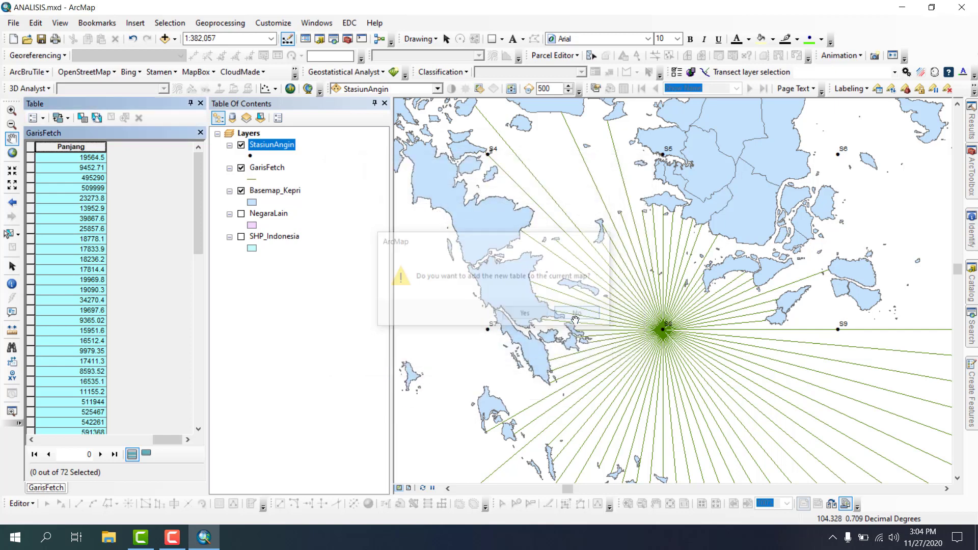
left_click(200, 103)
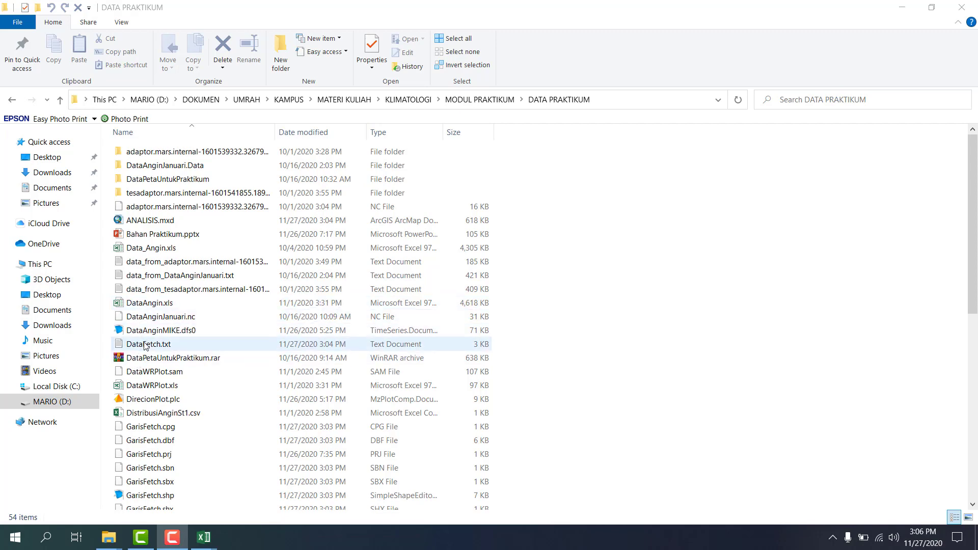
Step: Review the exported fetch records in DataFetch.txt from the DATA PRAKTIKUM folder, and close the file
double_click(136, 345)
scroll(345, 155, "down", 15)
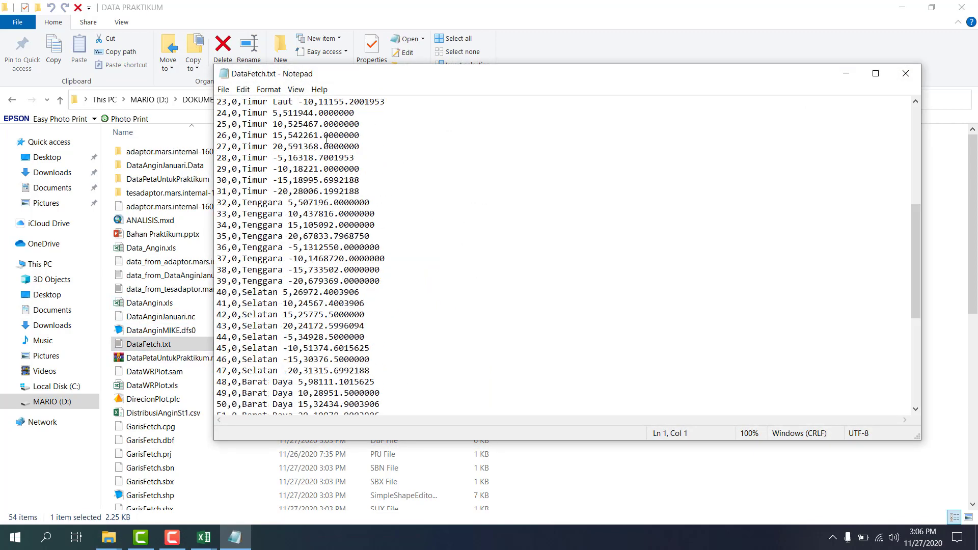
left_click(906, 73)
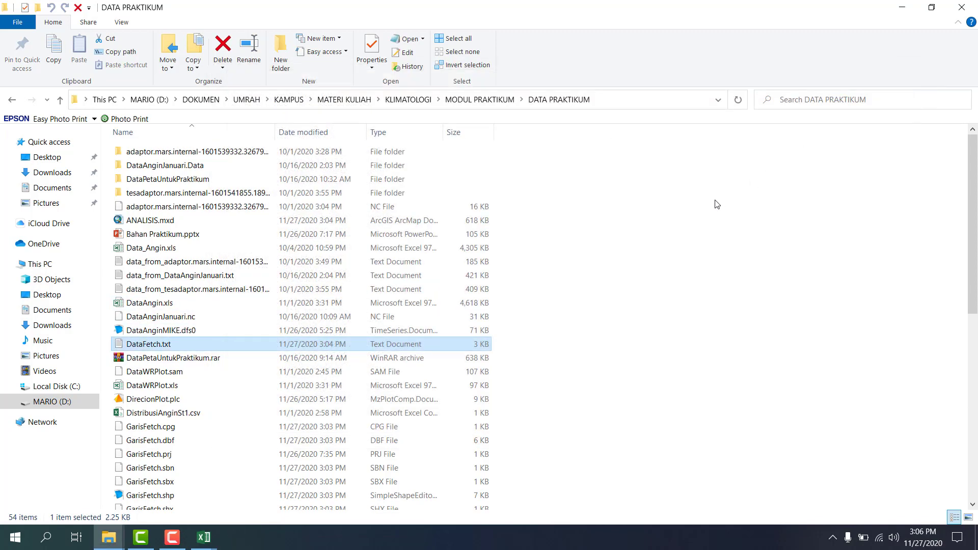
Step: Create a new Excel worksheet named Analisis Data Fetch in the DATA PRAKTIKUM folder and open it
right_click(633, 230)
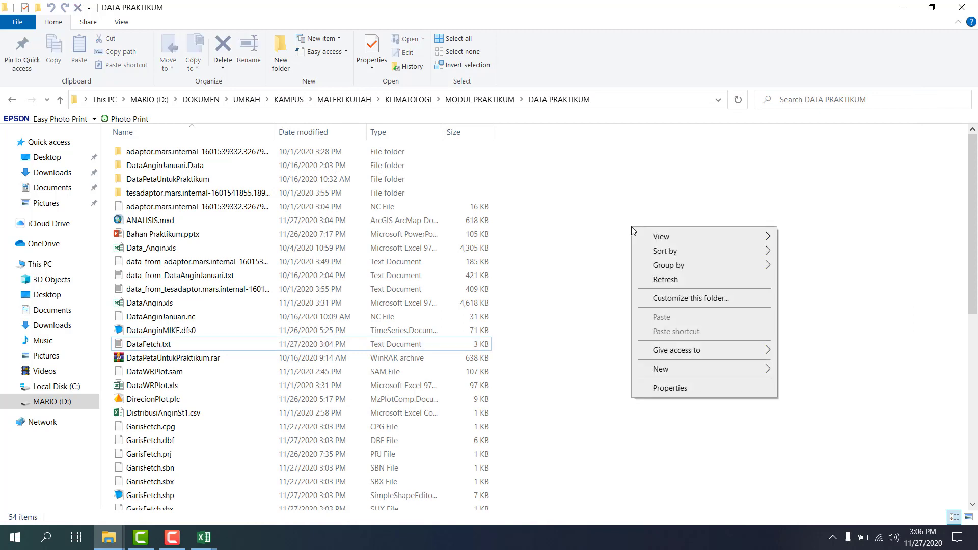
mouse_move(678, 369)
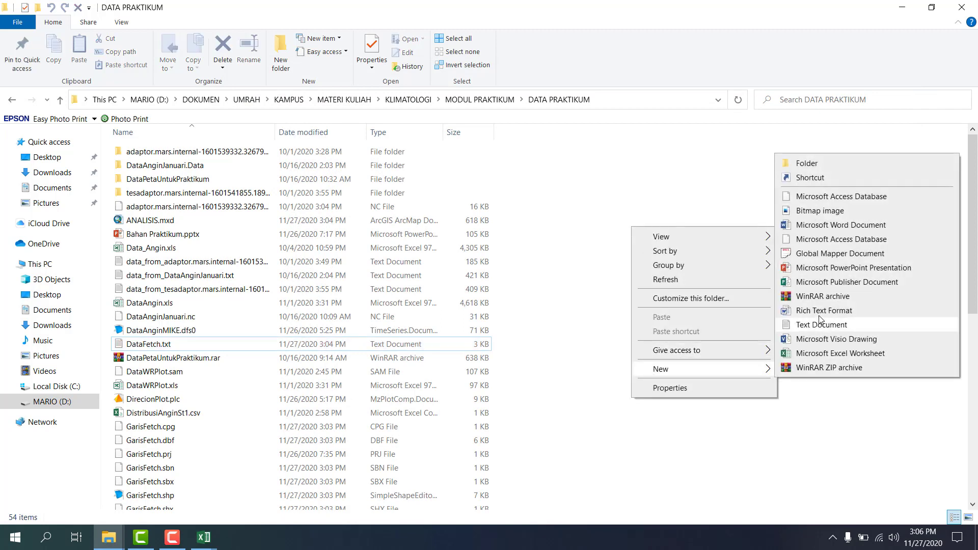
left_click(805, 357)
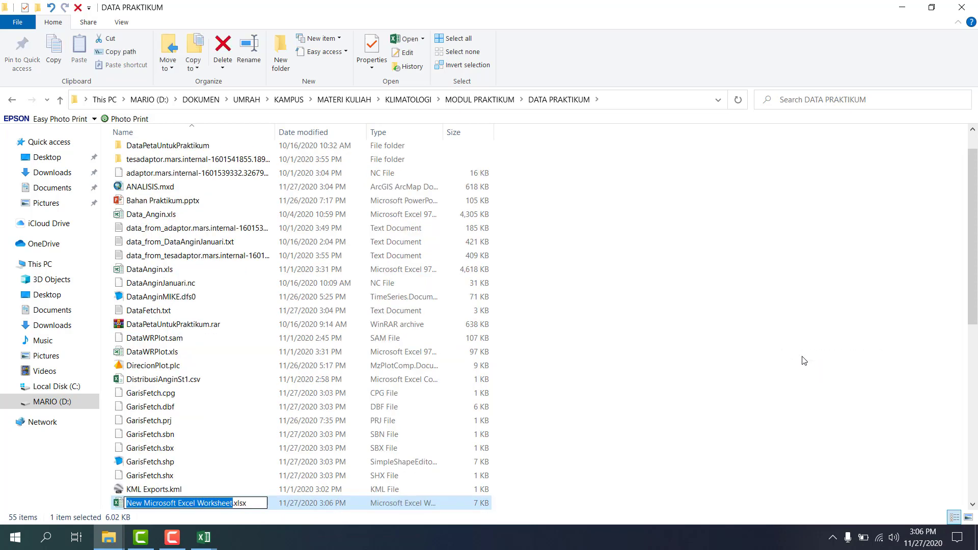
type("Analisis Da")
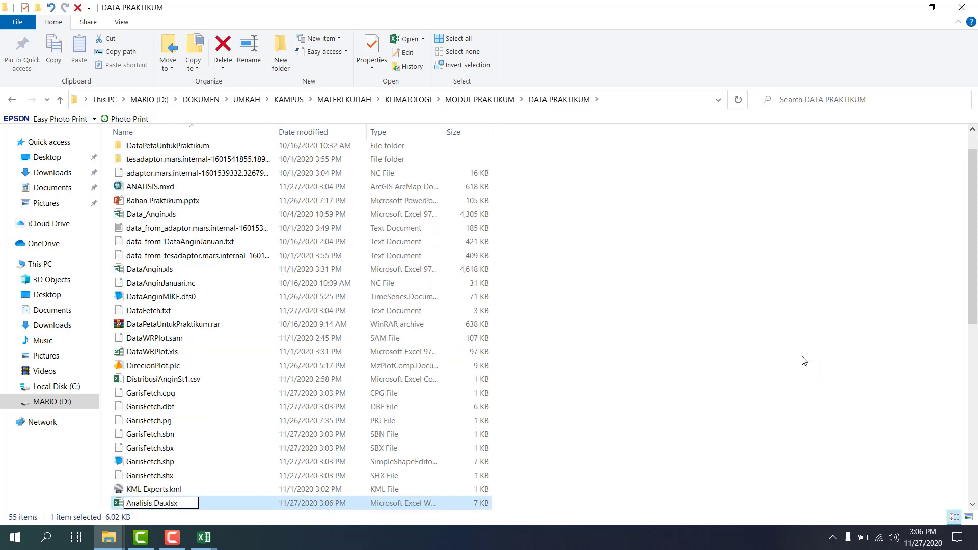
type("ta Fetch")
key("Return")
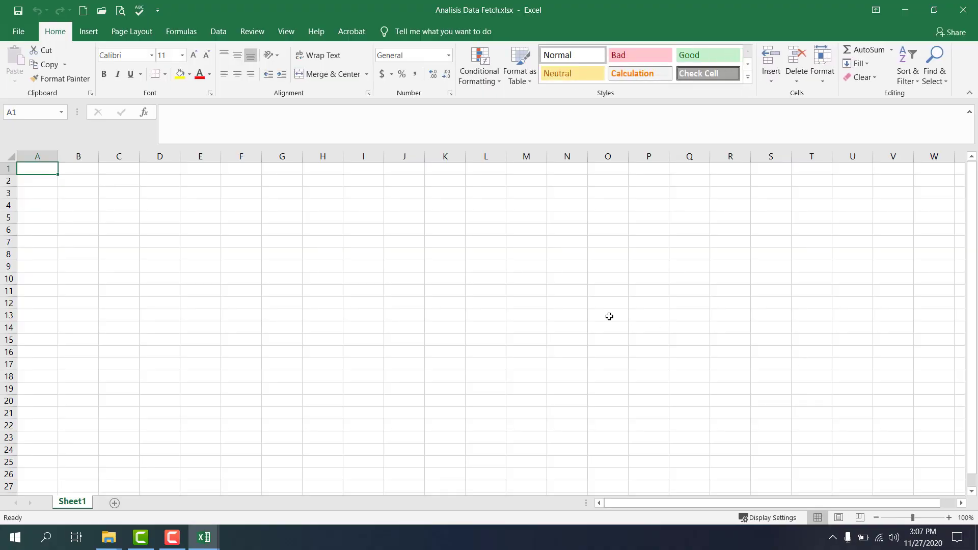
Step: Middle-align all cells of the empty sheet vertically and reduce their font size to 10
left_click(10, 155)
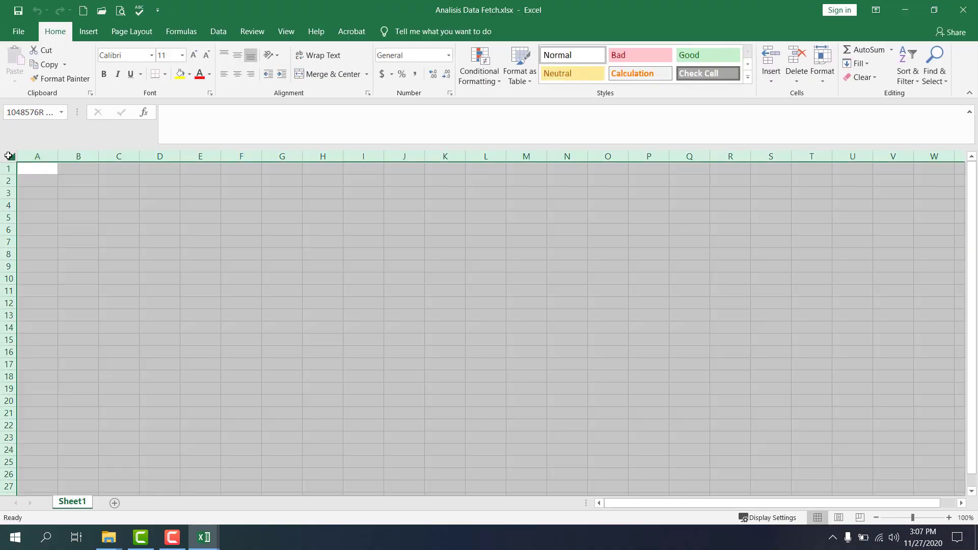
left_click(237, 55)
left_click(206, 54)
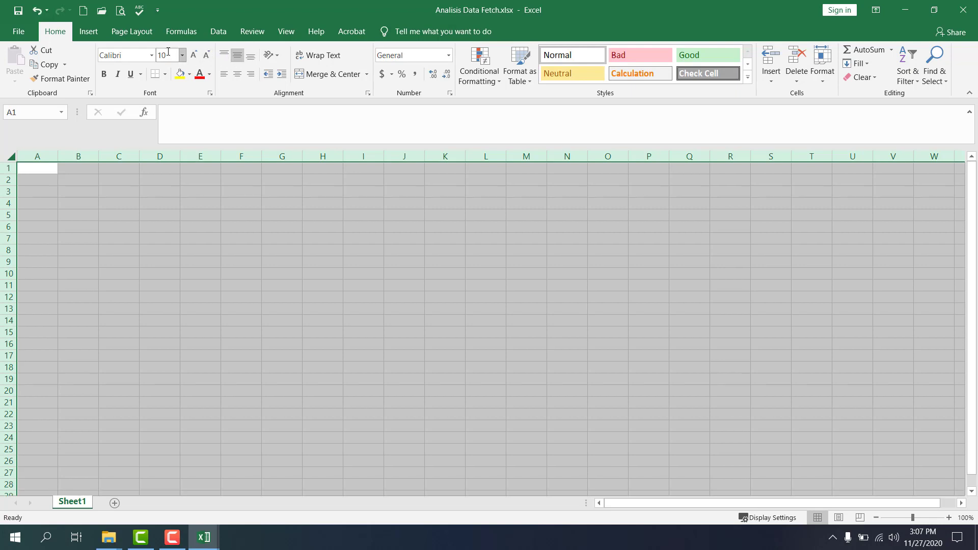
left_click(164, 55)
Step: Try Times New Roman as the font for all cells of the sheet
left_click(138, 51)
type("Times New Ro")
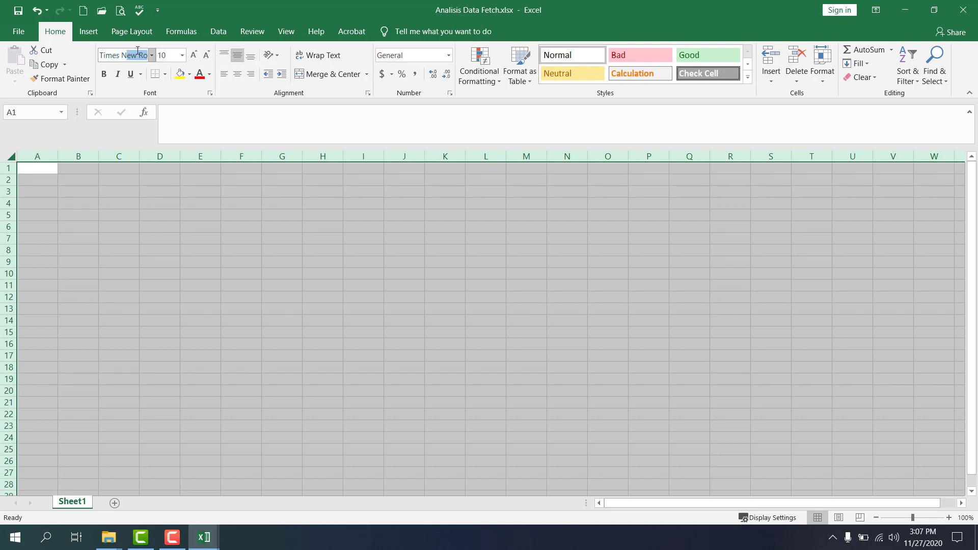
key("Return")
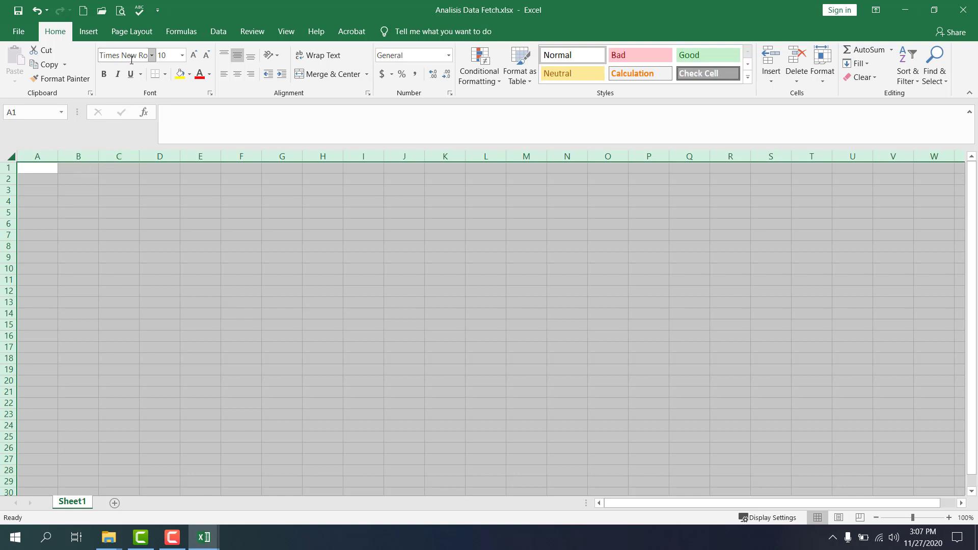
Step: Set the font of all cells in the sheet to Arial
left_click(132, 59)
type("Arial")
left_click(185, 192)
Step: Open DataFetch.txt from the DATA PRAKTIKUM folder in Excel
mouse_move(121, 539)
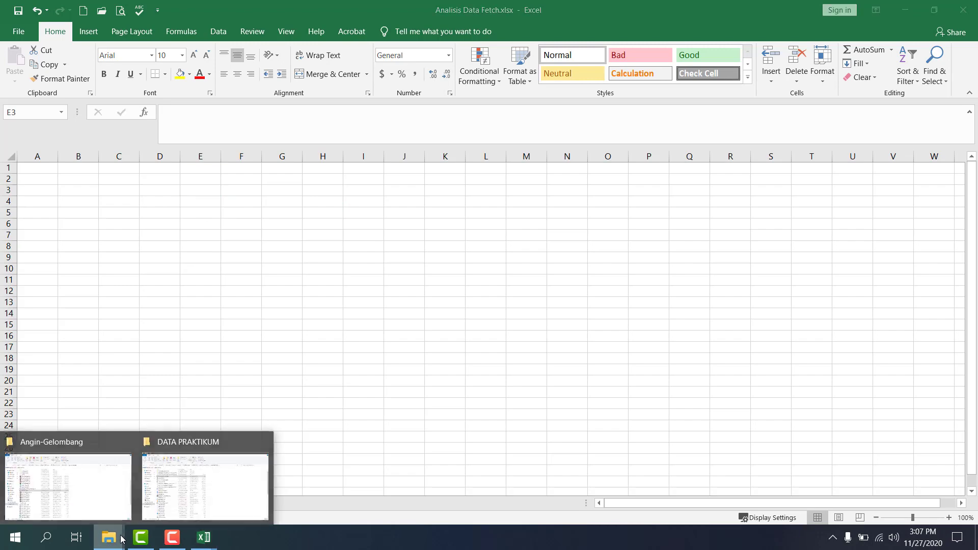
left_click(198, 484)
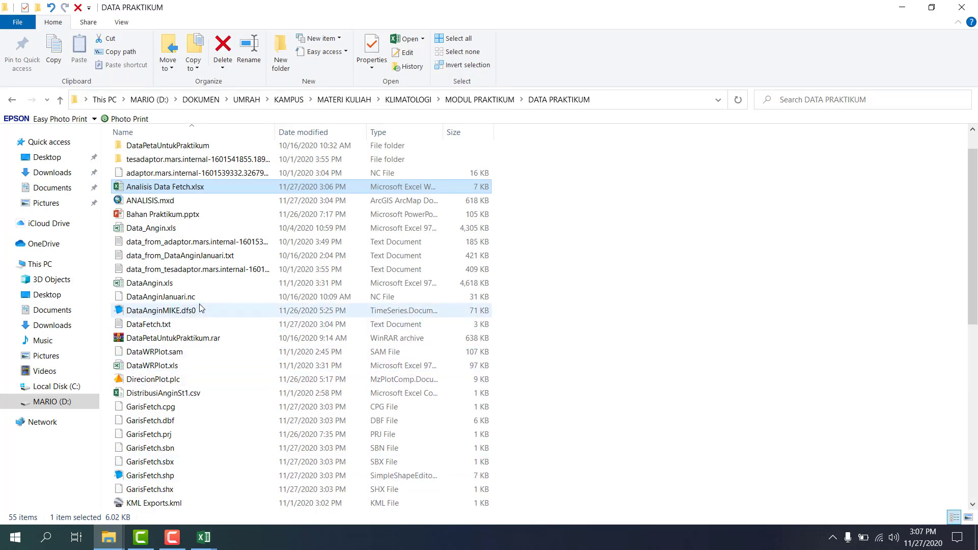
left_click(155, 326)
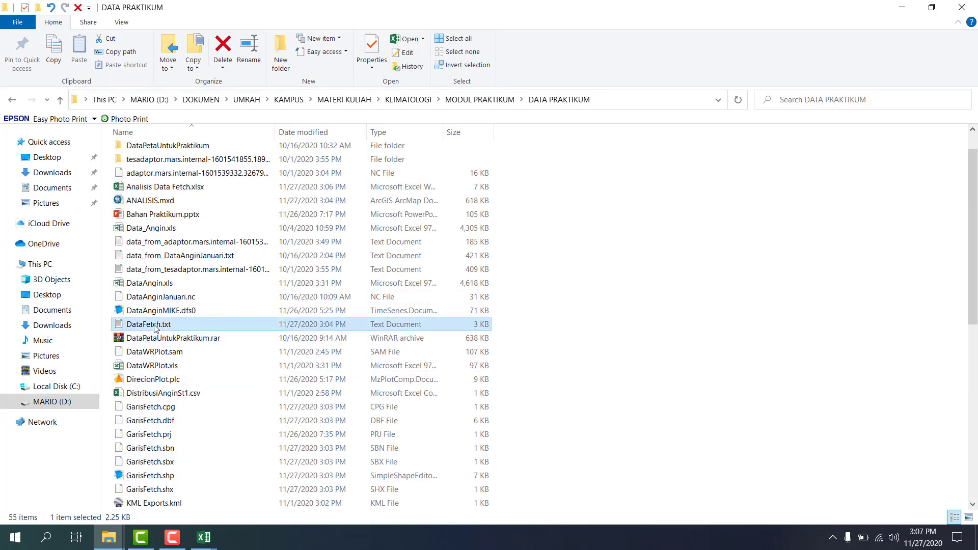
left_click_drag(147, 327, 363, 353)
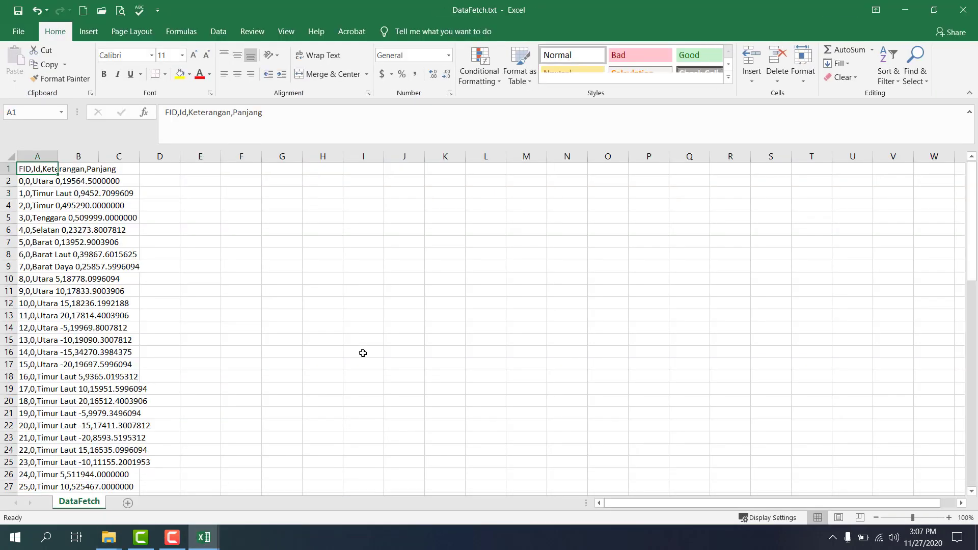
left_click(101, 232)
left_click(54, 336)
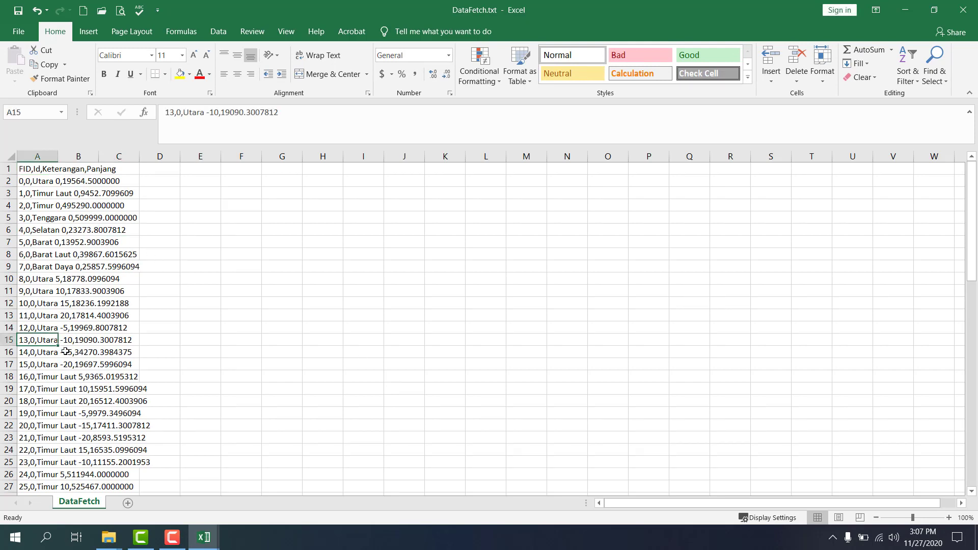
left_click_drag(86, 222, 87, 230)
left_click(95, 328)
left_click(79, 195)
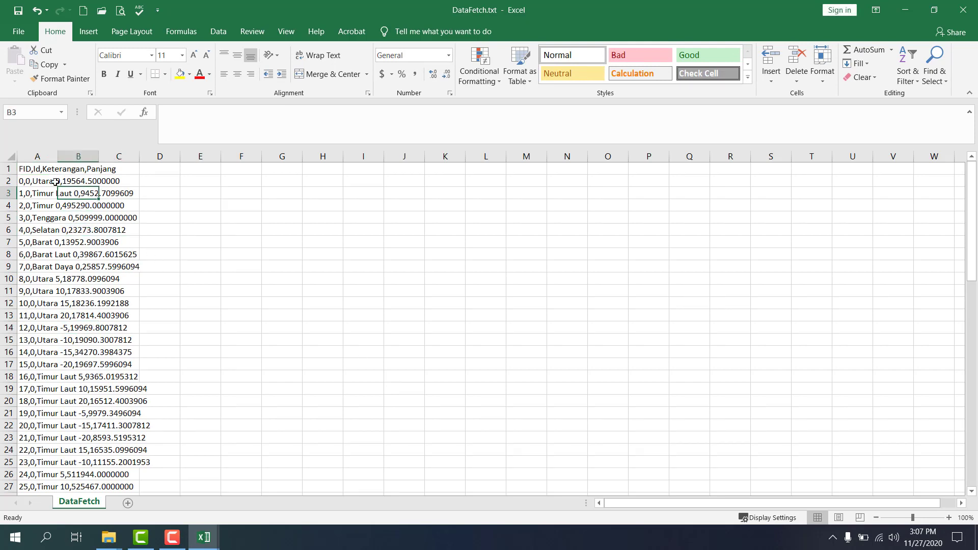
Step: Split the text in column A into separate columns using Text to Columns, delimited with comma as a delimiter
left_click(38, 156)
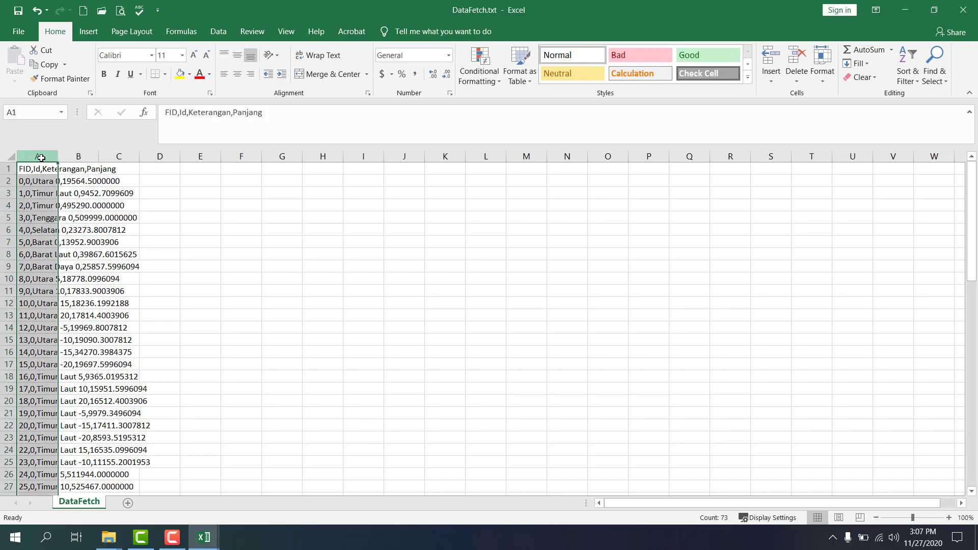
left_click(218, 32)
left_click(475, 64)
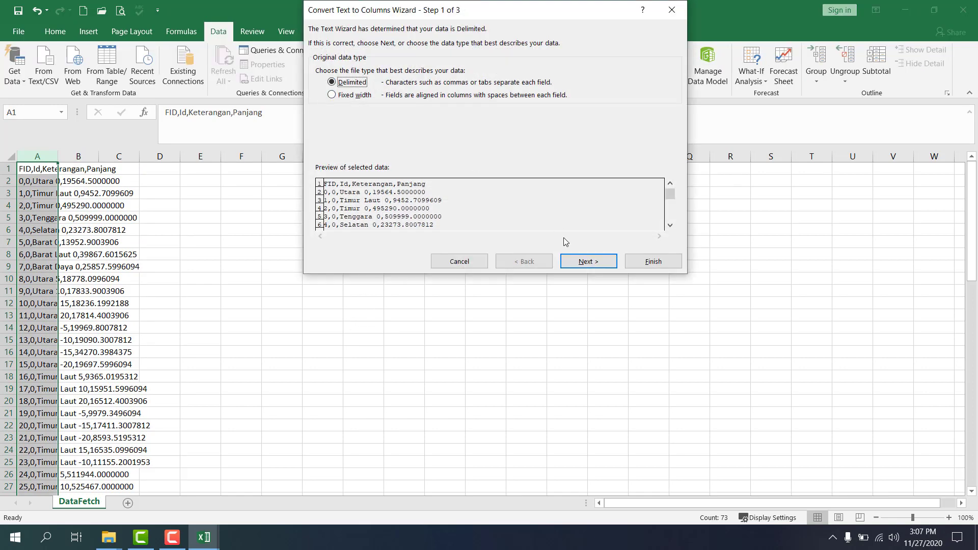
left_click(582, 265)
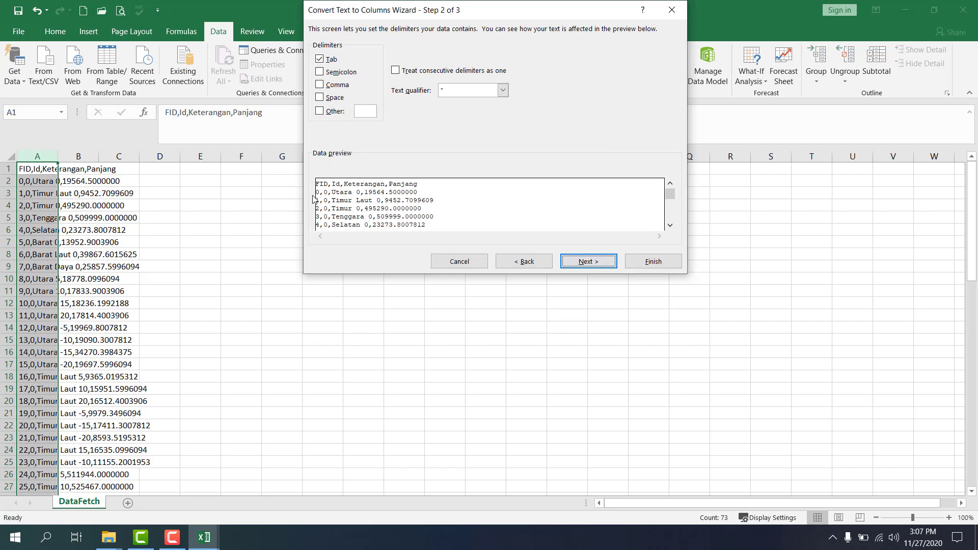
left_click(338, 85)
left_click(586, 262)
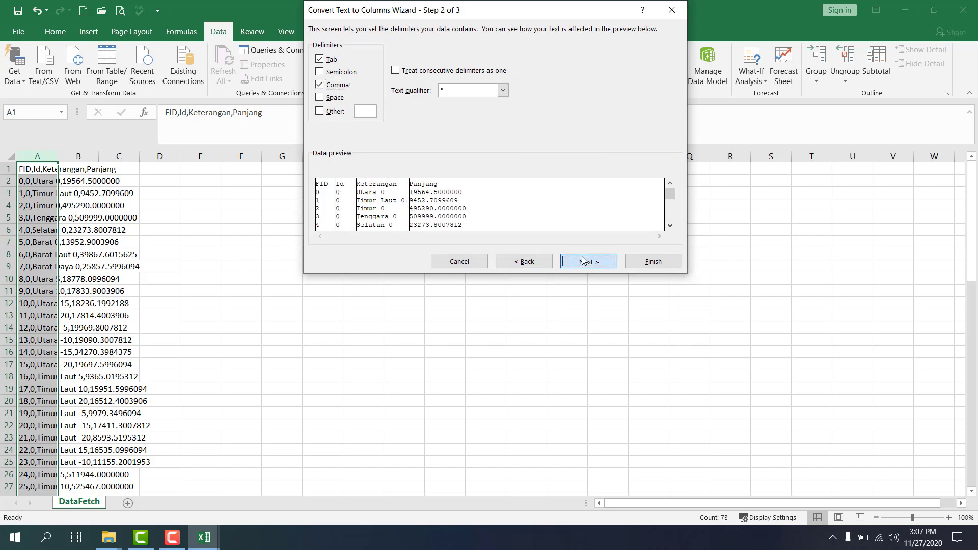
left_click(652, 262)
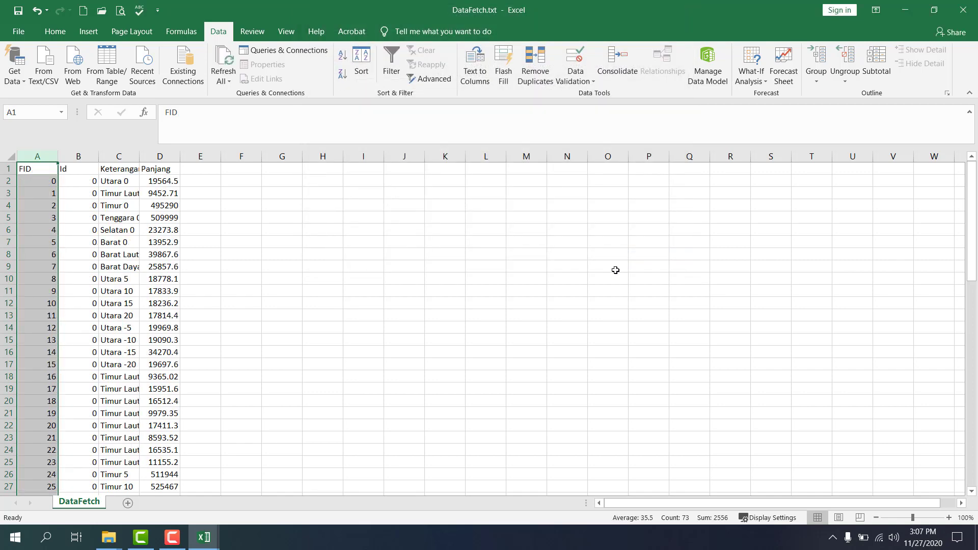
left_click(357, 286)
Step: AutoFit the column widths across the entire DataFetch sheet
left_click(10, 156)
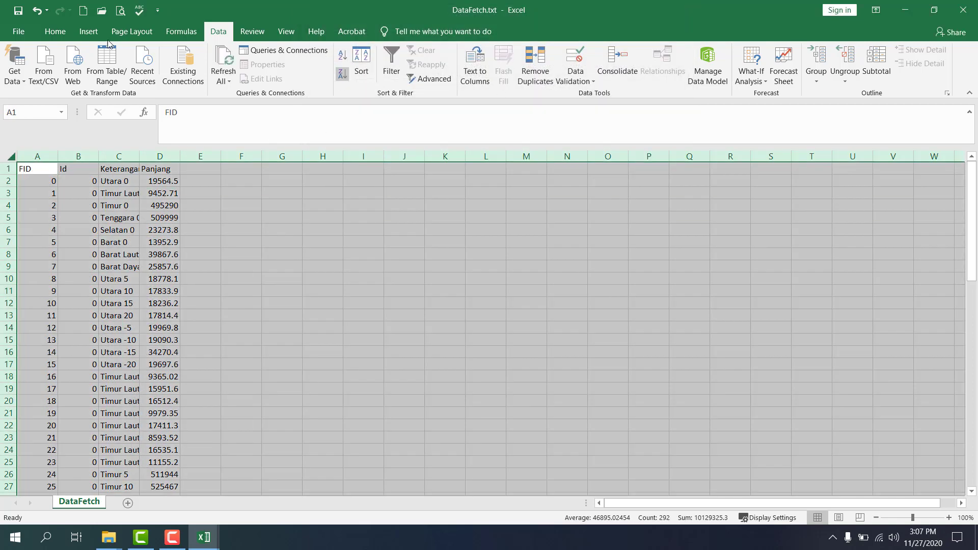
left_click(55, 31)
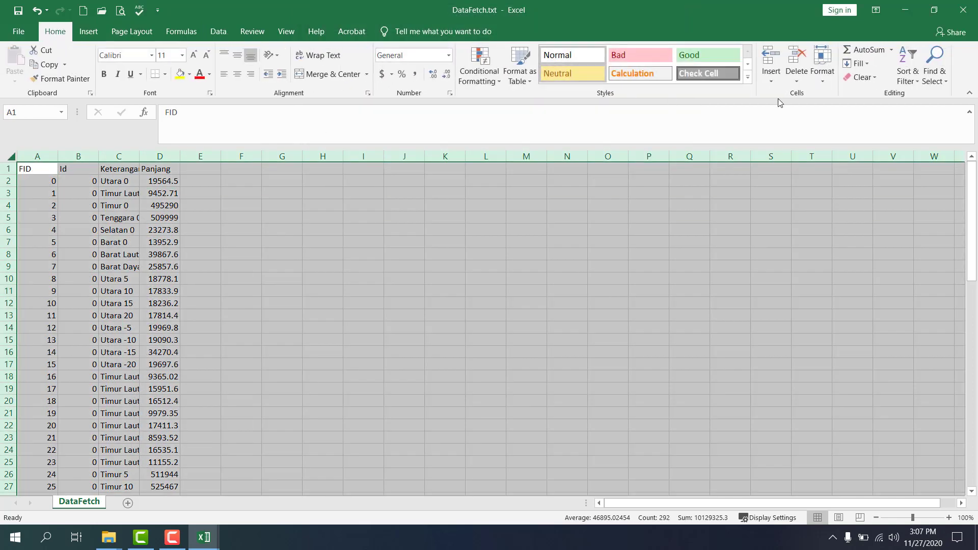
left_click(832, 60)
left_click(841, 159)
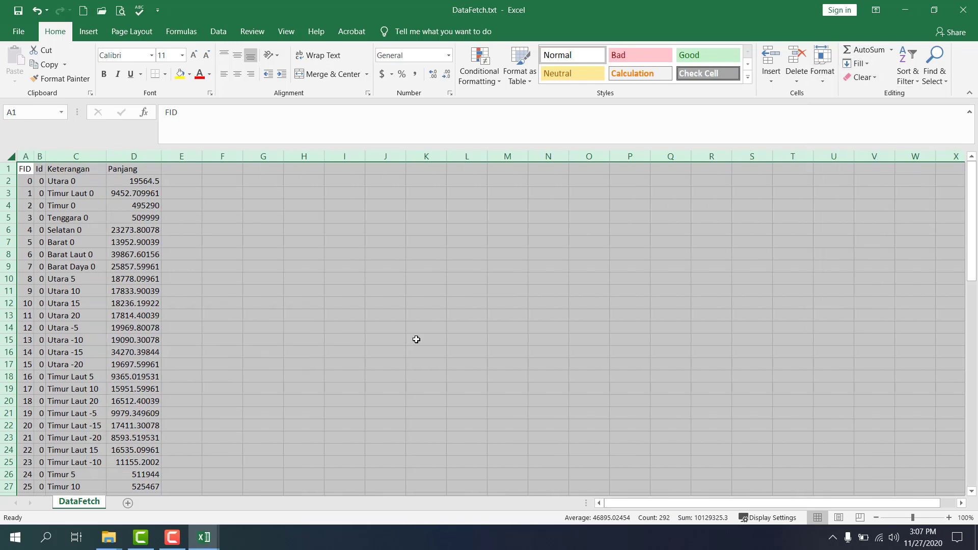
right_click(315, 299)
key("Escape")
left_click(173, 205)
Step: Format the Panjang values in D2:D73 to show two decimal places
left_click(151, 185)
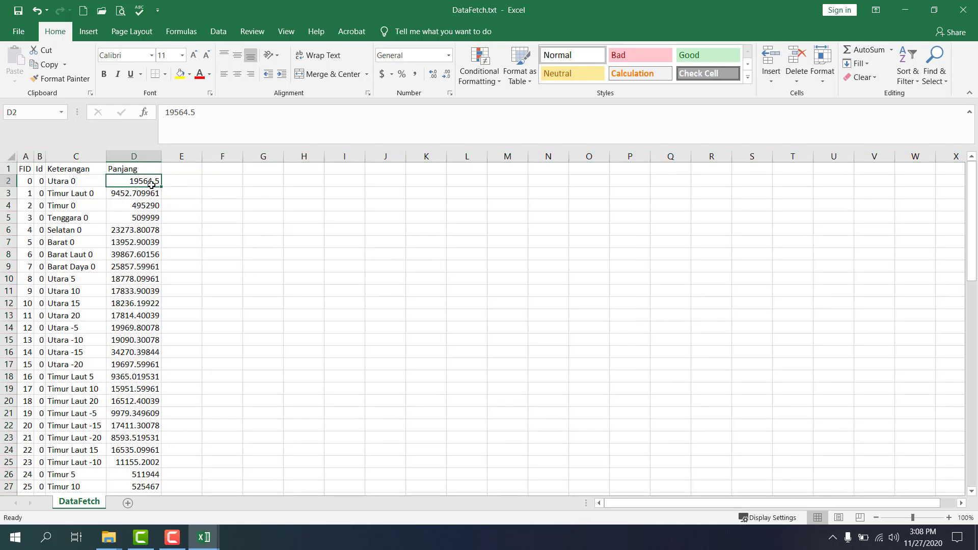
key("ctrl+shift+Down")
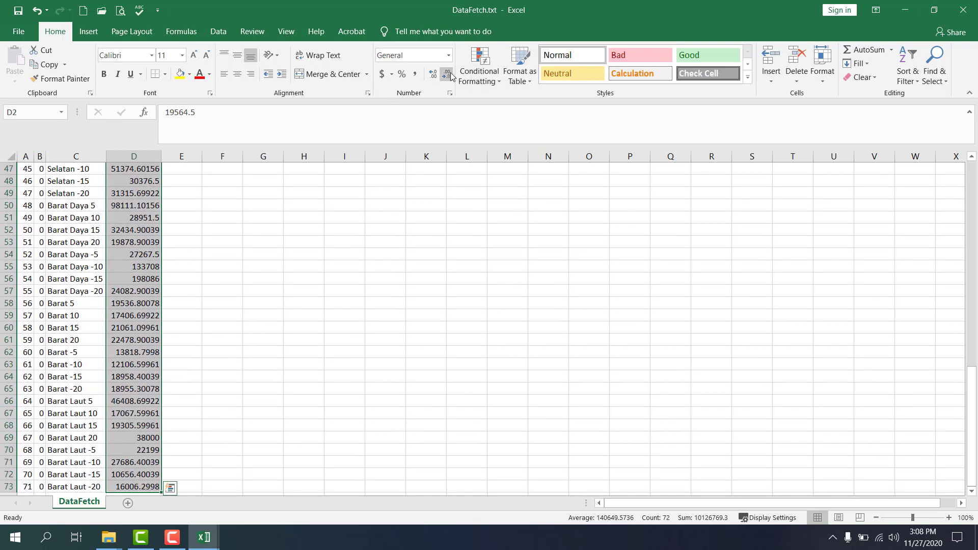
left_click(449, 75)
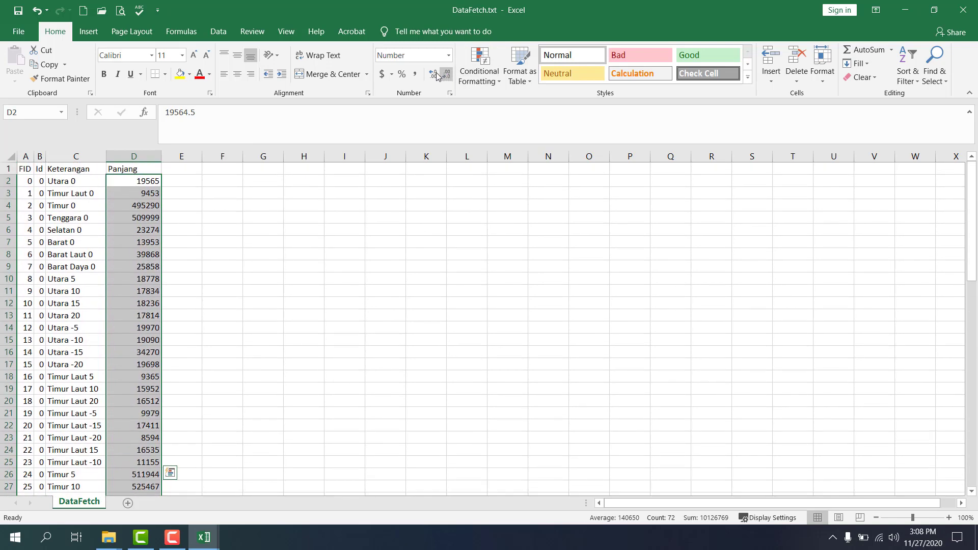
left_click(436, 76)
left_click(436, 75)
left_click(299, 246)
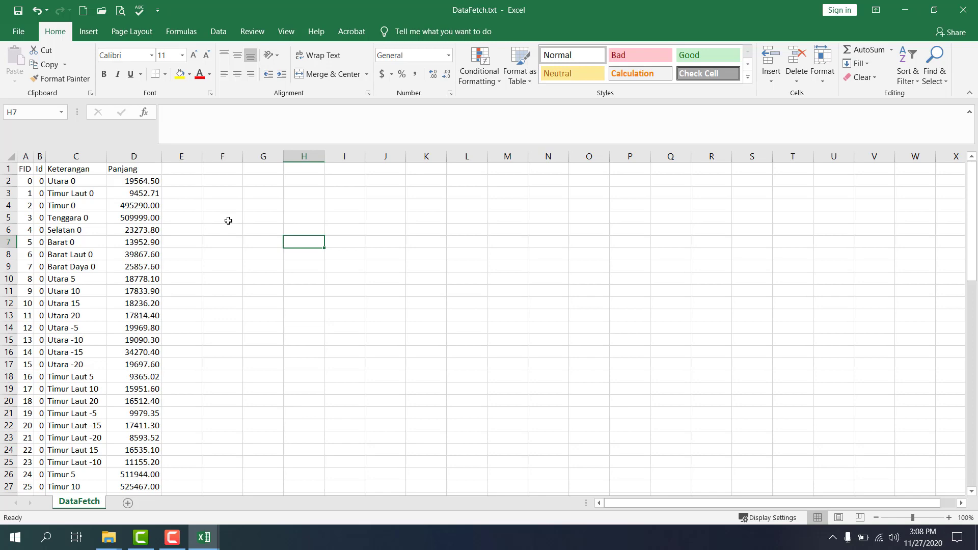
Step: Copy the Keterangan and Panjang columns with their headers, C1:D73
left_click(91, 177)
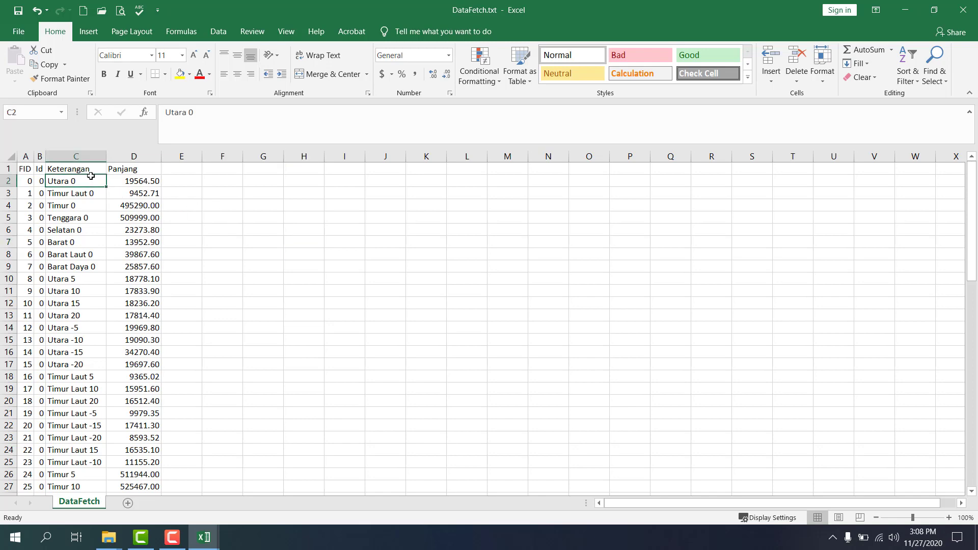
key("Up")
key("shift+Right")
key("ctrl+shift+Down")
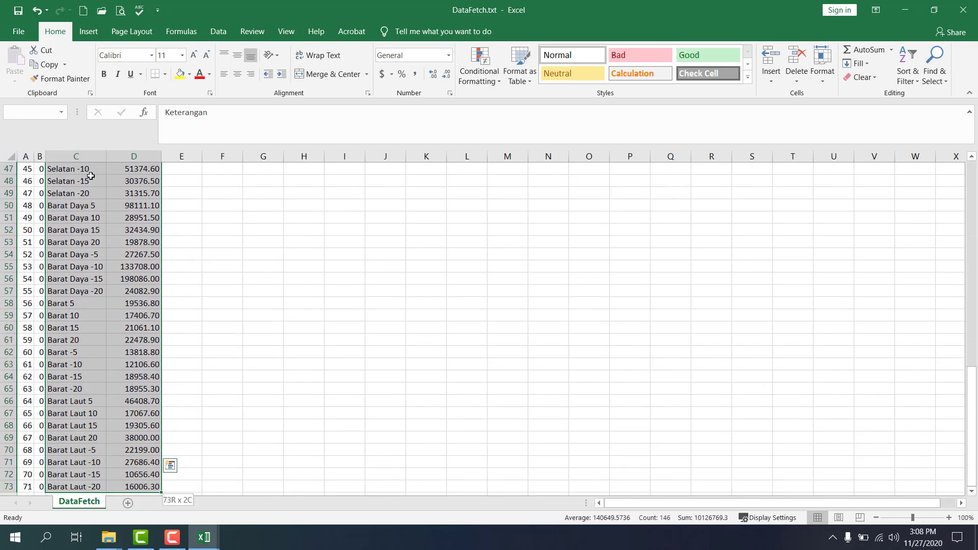
key("ctrl+c")
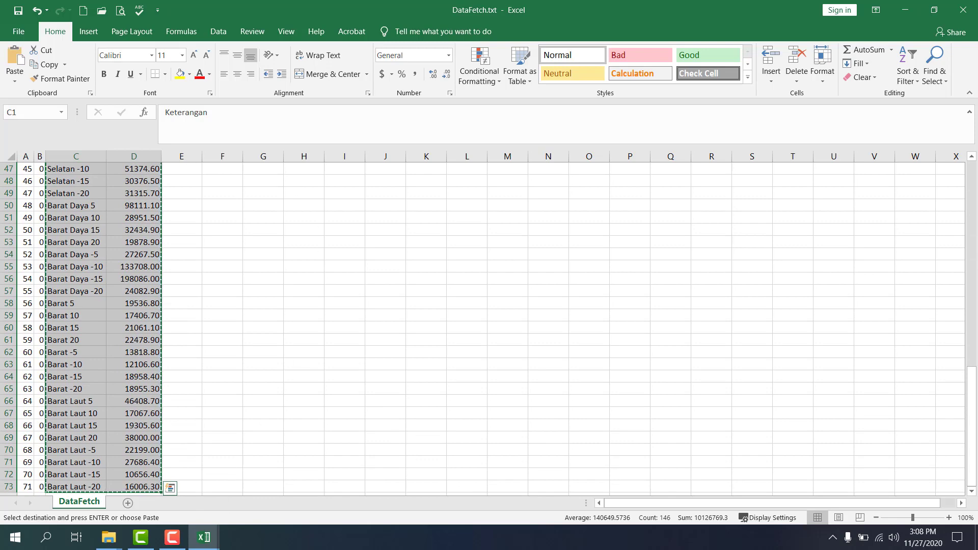
Step: Switch to the Analisis Data Fetch.xlsx workbook and paste the copied data as values starting at cell A1
left_click(204, 538)
left_click(326, 506)
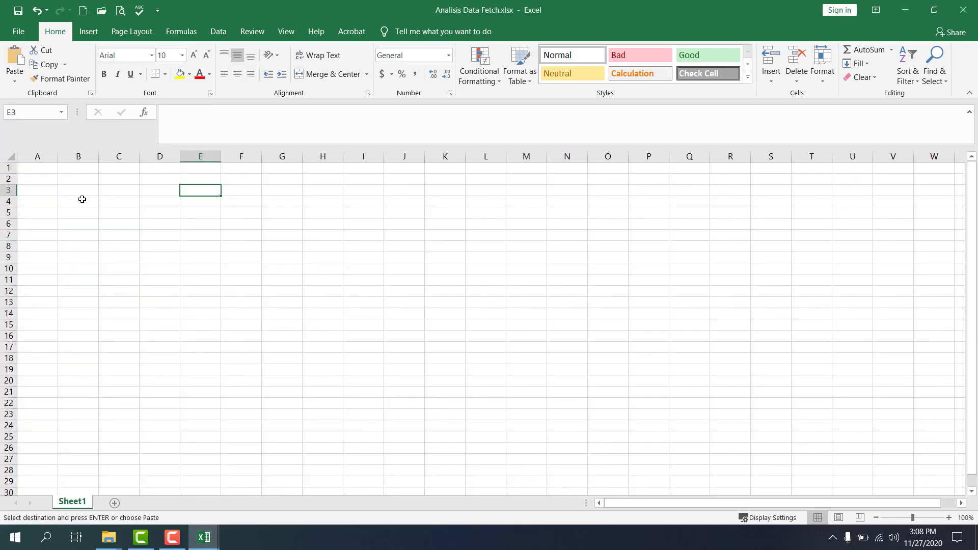
right_click(47, 168)
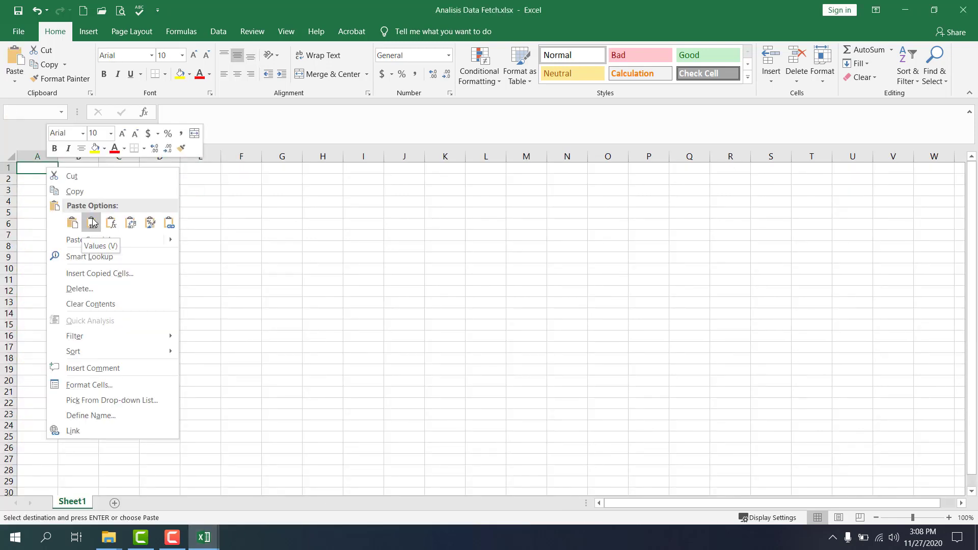
left_click(92, 222)
Step: AutoFit all column widths on Sheet1 of Analisis Data Fetch.xlsx
left_click(10, 155)
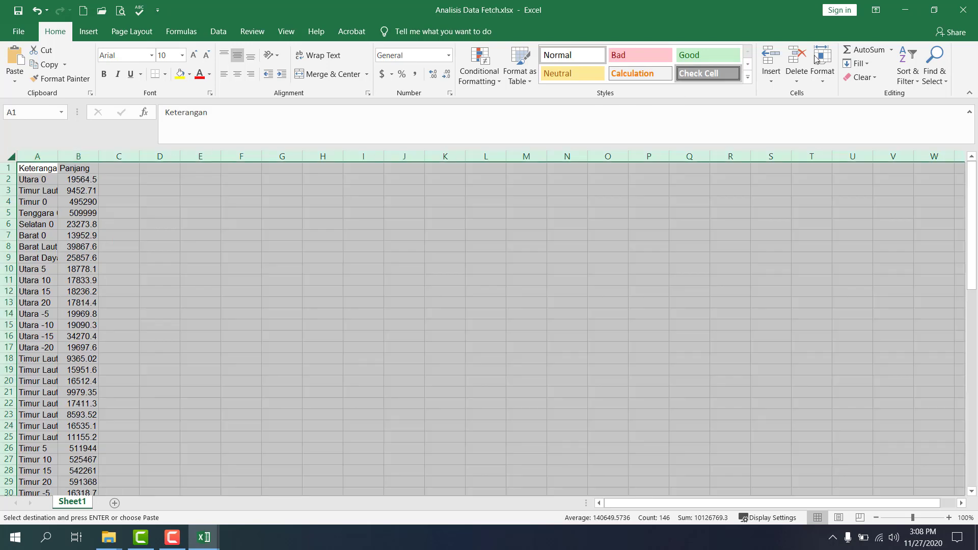
left_click(824, 77)
left_click(861, 156)
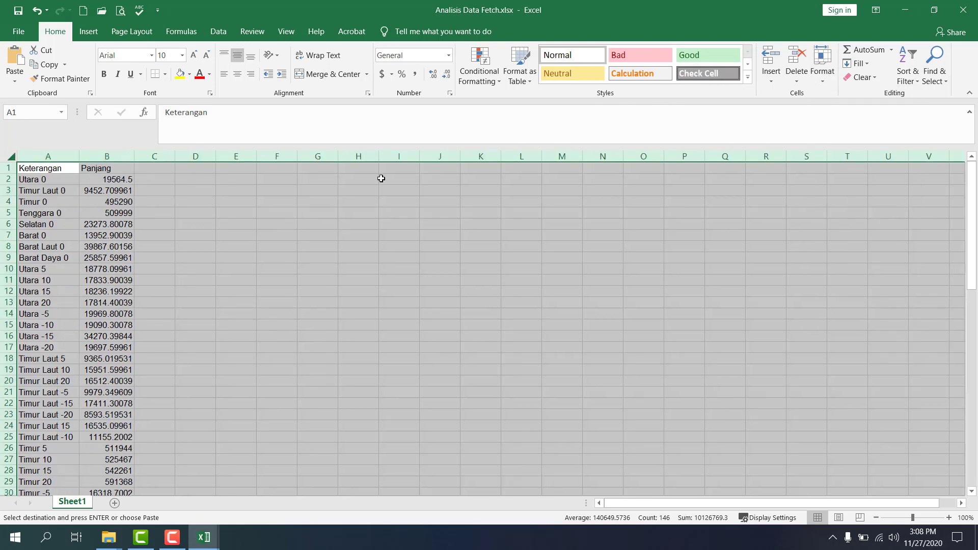
Step: Format the pasted Panjang values in column B, from B2 down, with two decimal places
left_click(122, 179)
key("ctrl+shift+Down")
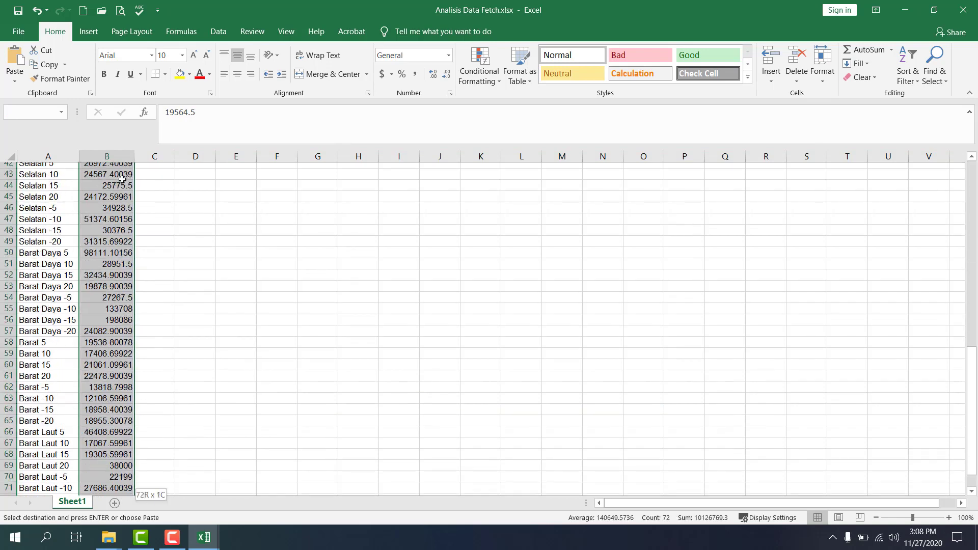
left_click(433, 75)
left_click(448, 74)
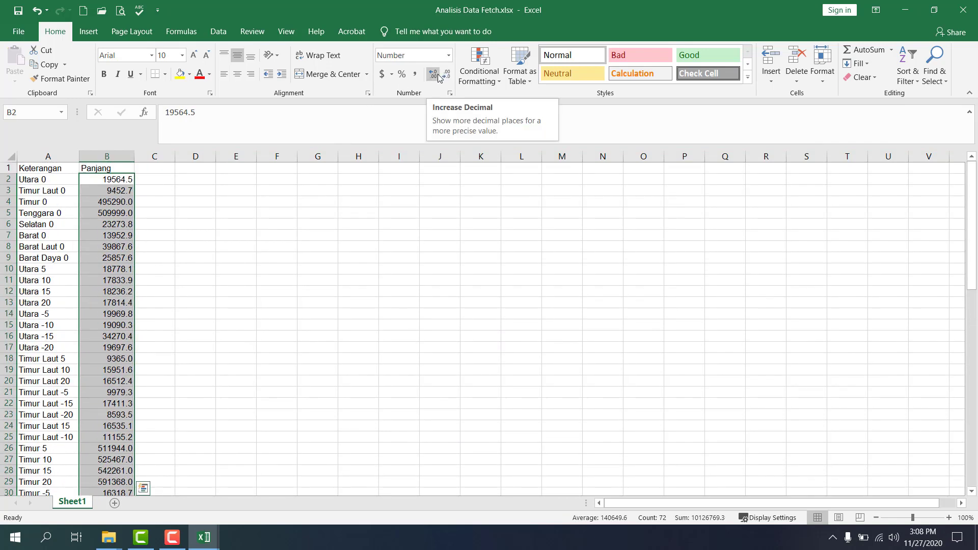
left_click(432, 75)
left_click(315, 224)
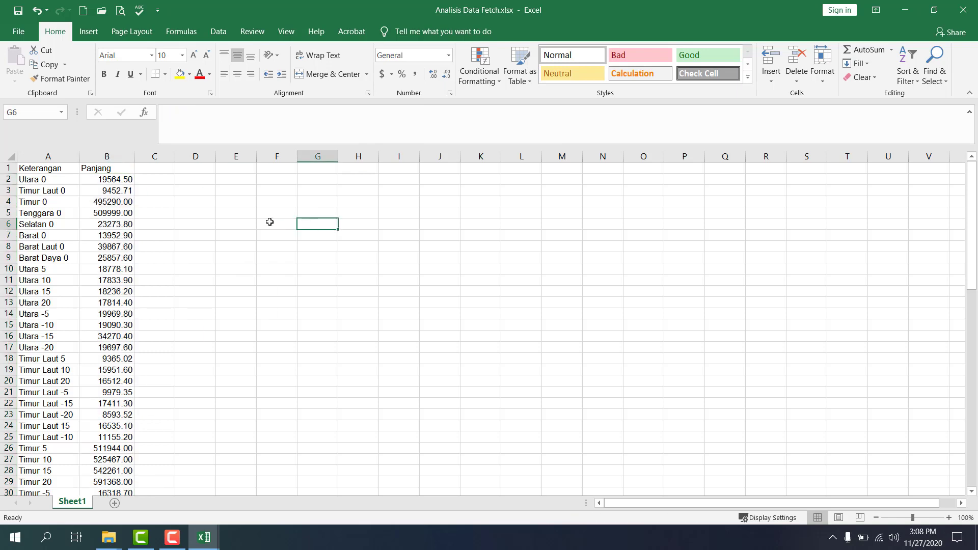
Step: Switch to the DataFetch.txt workbook and close it without saving its changes
key("alt+Tab")
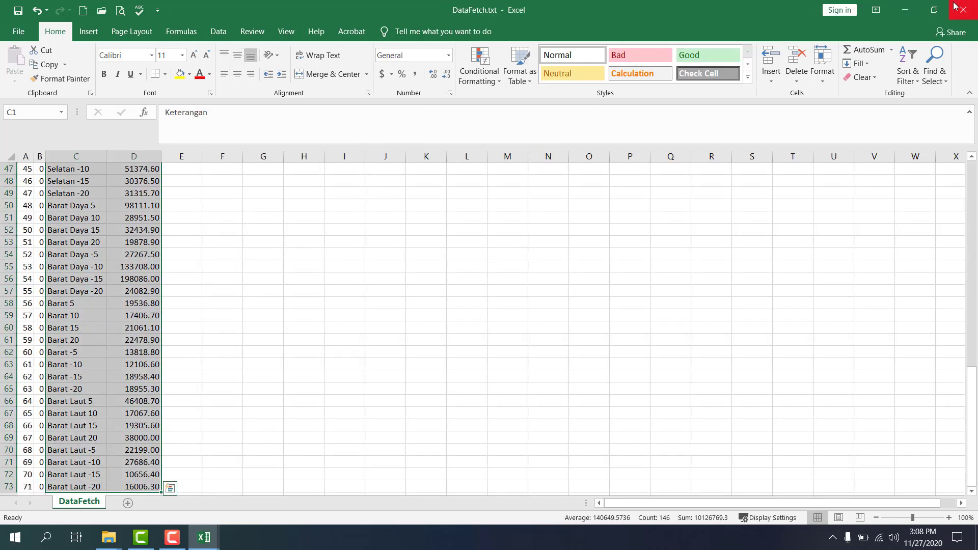
left_click(958, 6)
left_click(485, 282)
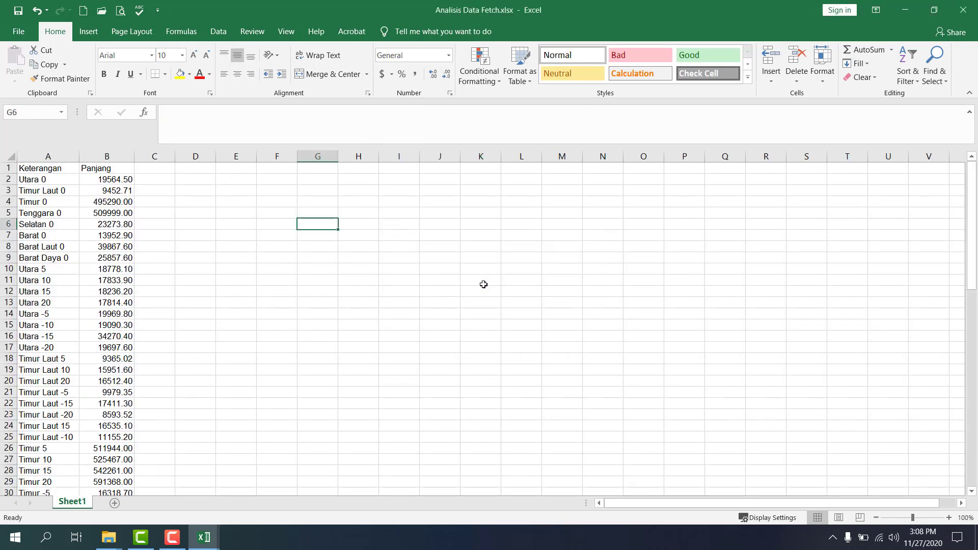
left_click(262, 255)
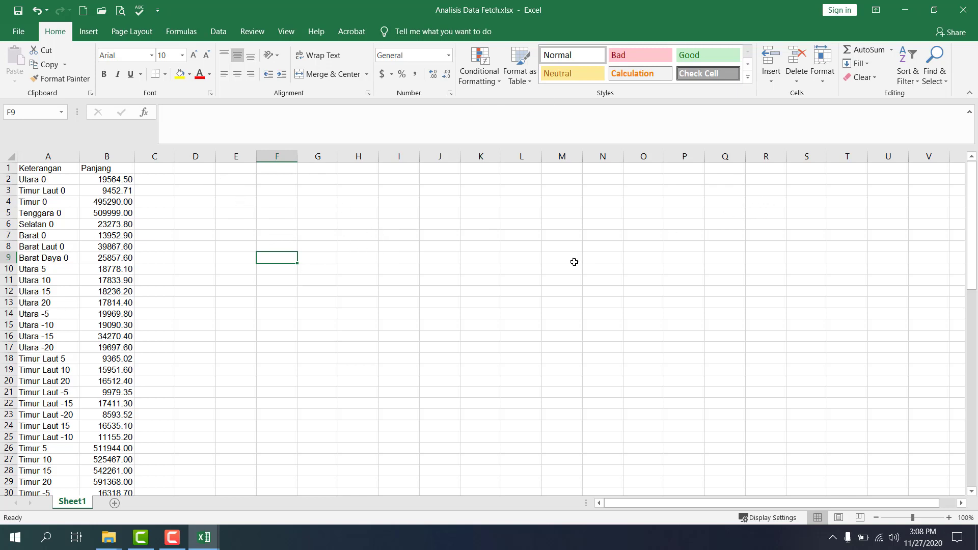
left_click_drag(243, 186, 566, 325)
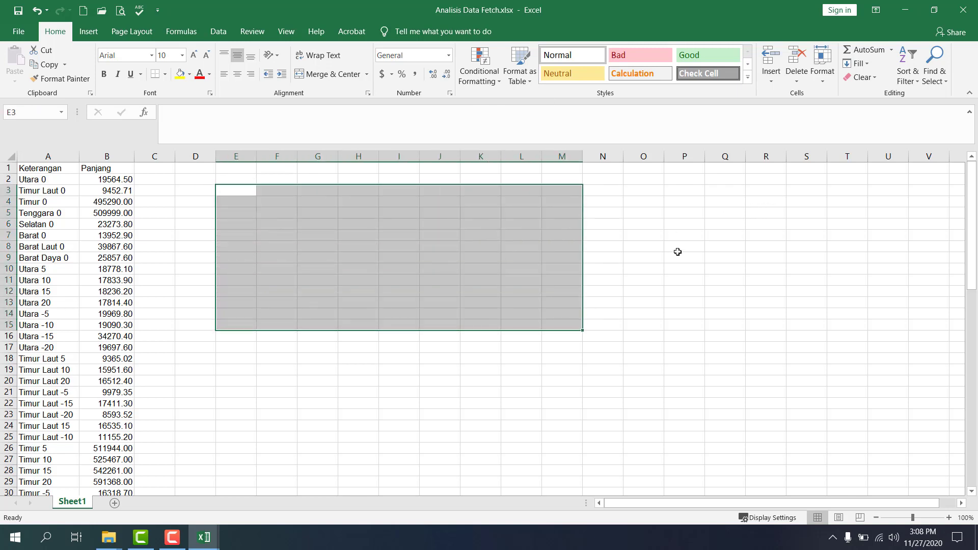
left_click(678, 250)
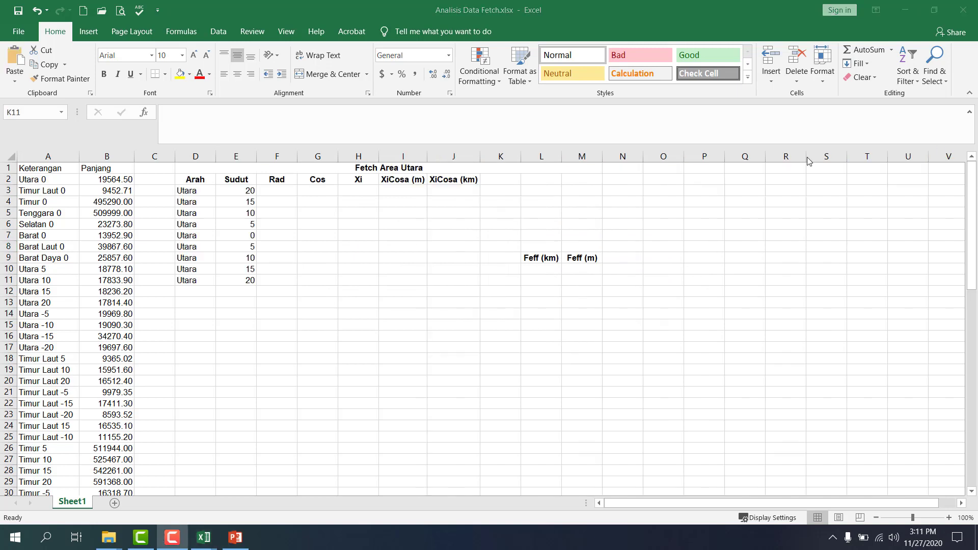
Step: Copy the Fetch Area Utara table in D1:M11 and paste a duplicate starting at cell D14
left_click(358, 333)
left_click_drag(202, 170, 438, 279)
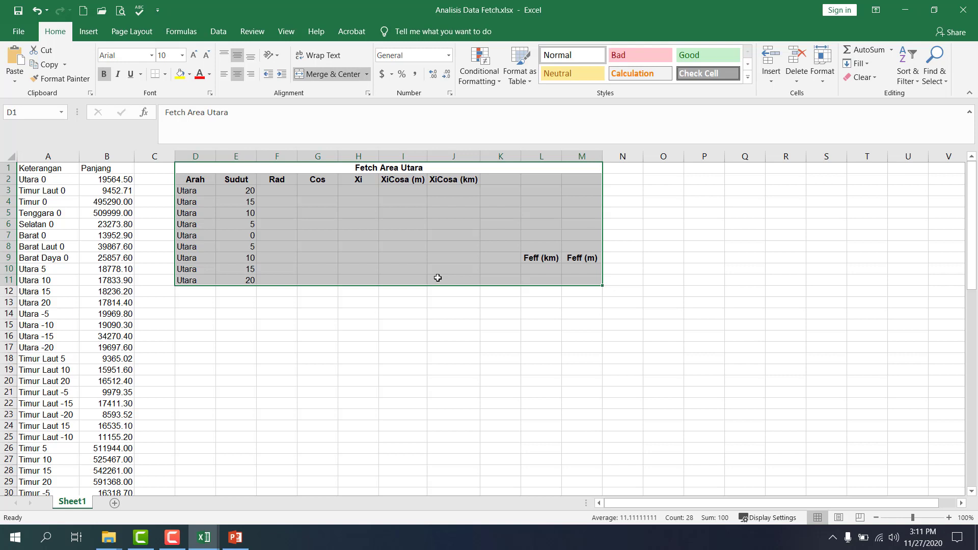
key("ctrl+c")
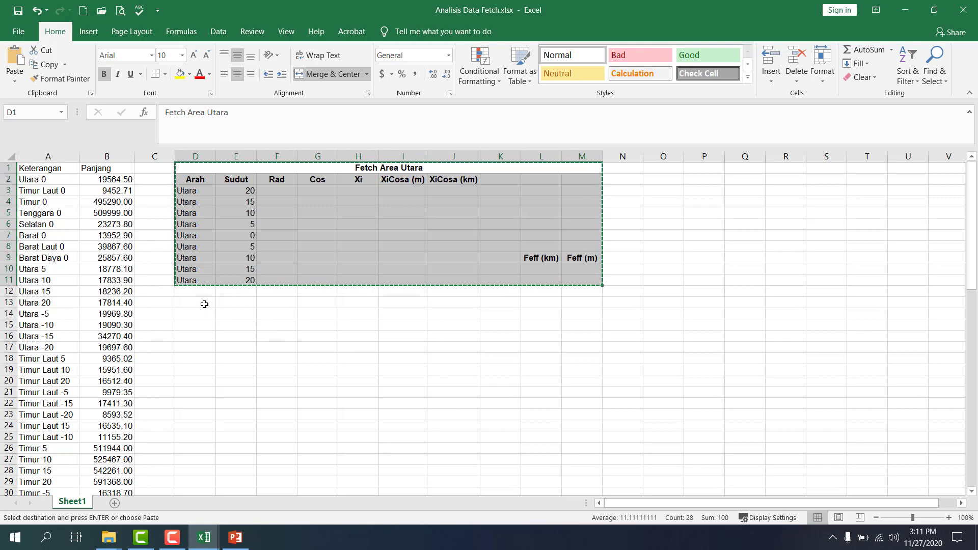
left_click(206, 315)
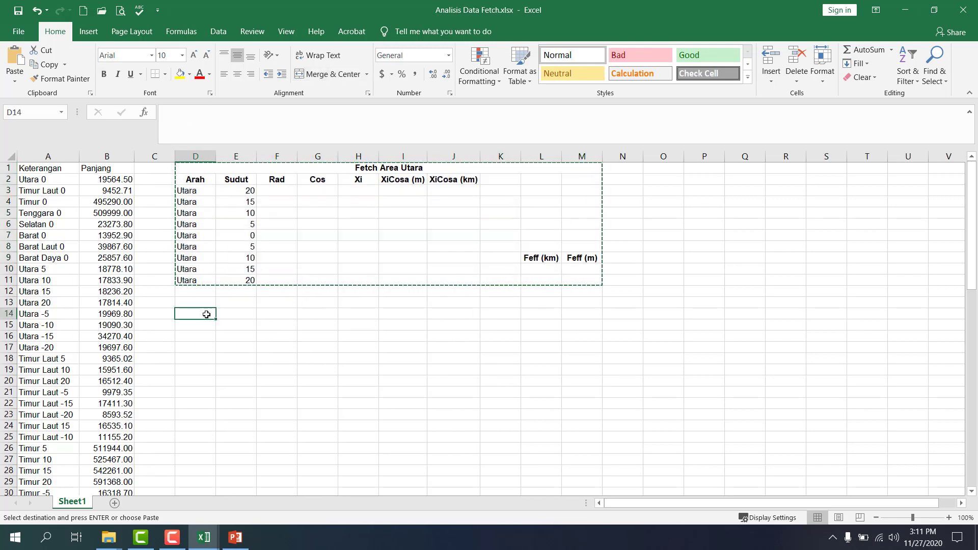
key("ctrl+v")
scroll(220, 326, "down", 3)
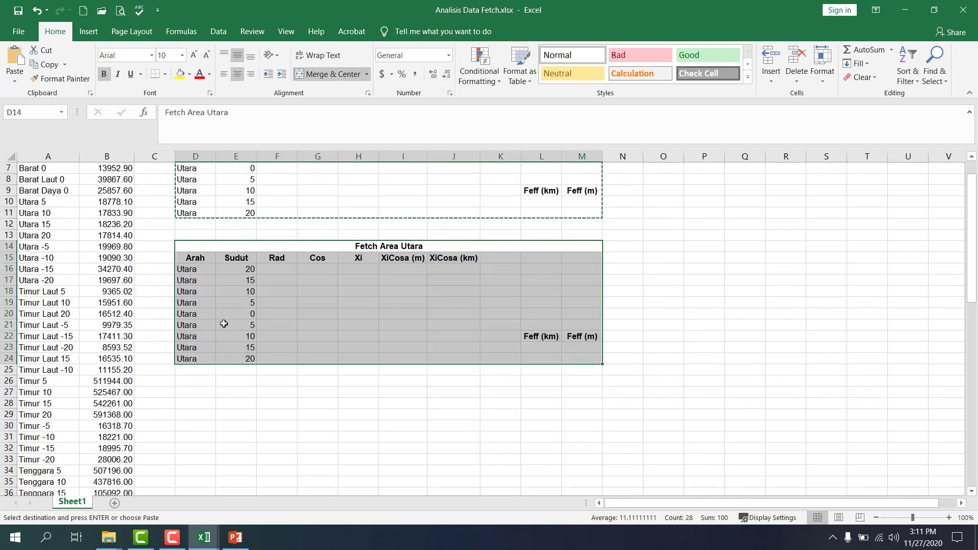
Step: Paste two more copies of the Fetch Area Utara table starting at cells D27 and D40
left_click(209, 359)
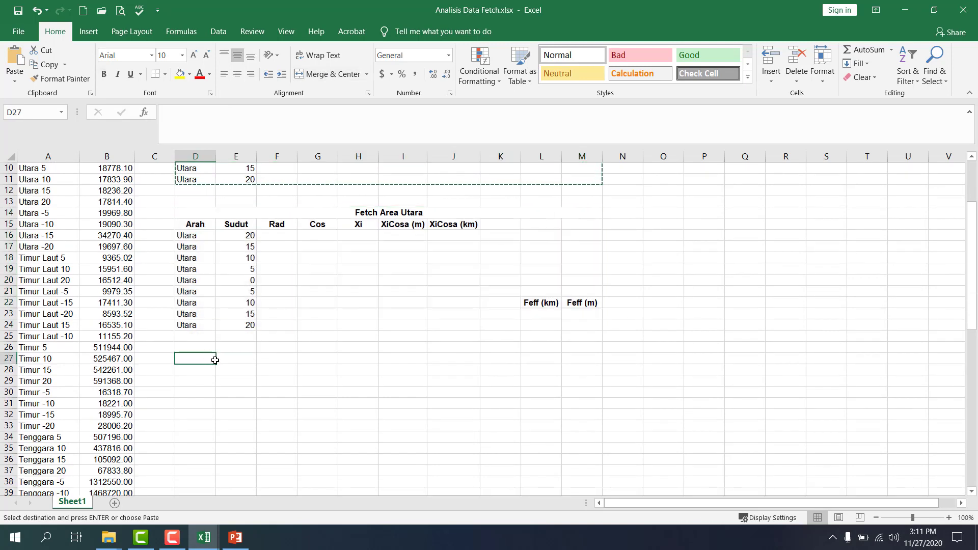
key("ctrl+v")
scroll(209, 361, "down", 4)
left_click(204, 375)
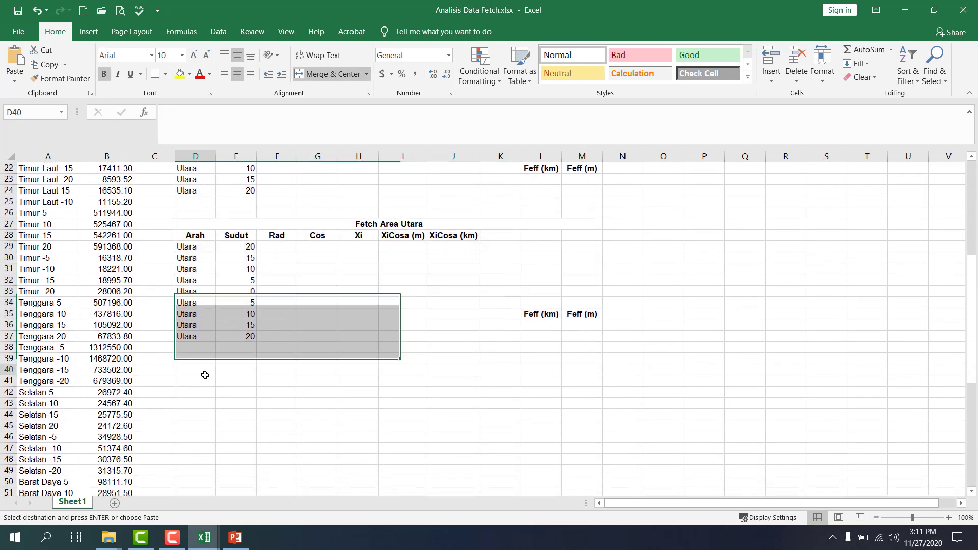
key("ctrl+v")
Step: Paste another copy of the Fetch Area Utara table beside the first one, starting at cell O1
scroll(203, 375, "up", 7)
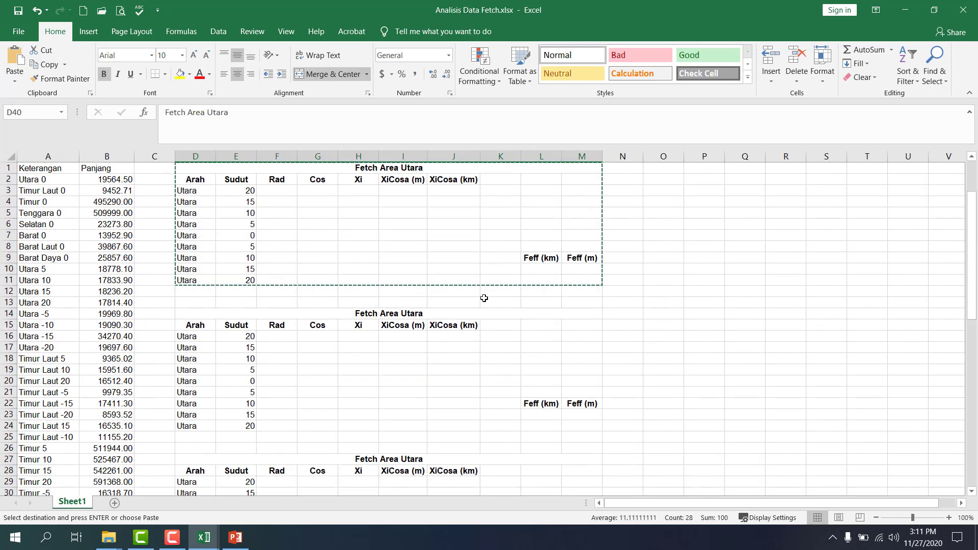
left_click(652, 168)
key("ctrl+v")
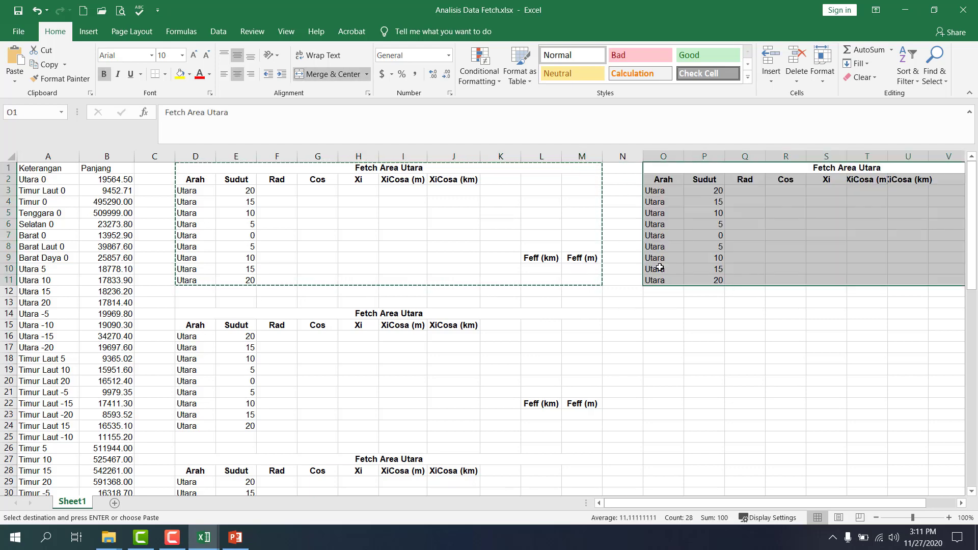
Step: Paste three more copies of the Fetch Area Utara table starting at cells O14, O27 and O40
left_click(653, 313)
key("ctrl+v")
scroll(648, 316, "down", 4)
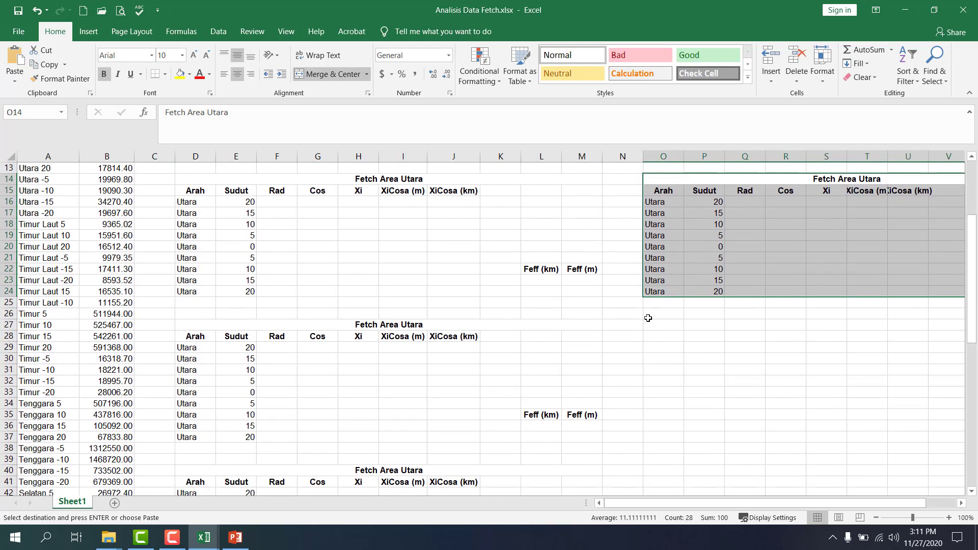
left_click(658, 325)
key("ctrl+v")
scroll(657, 325, "down", 3)
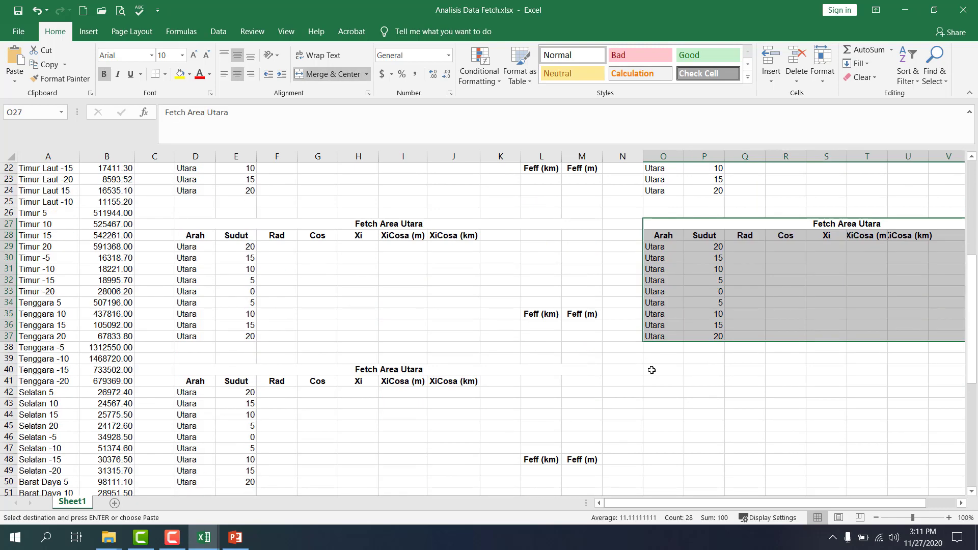
left_click(652, 370)
key("ctrl+v")
scroll(557, 301, "up", 7)
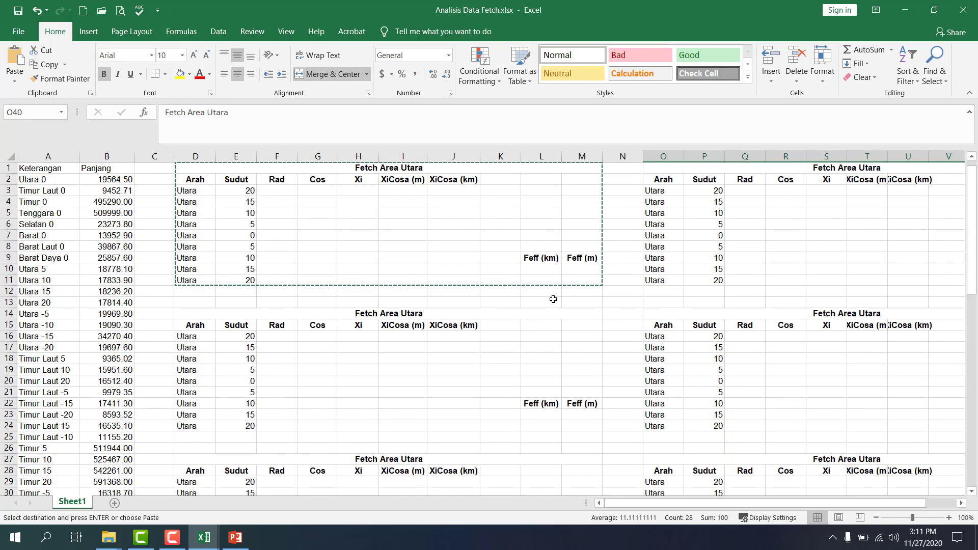
Step: Remove the word Utara from the title of the table starting at D14
left_click(439, 167)
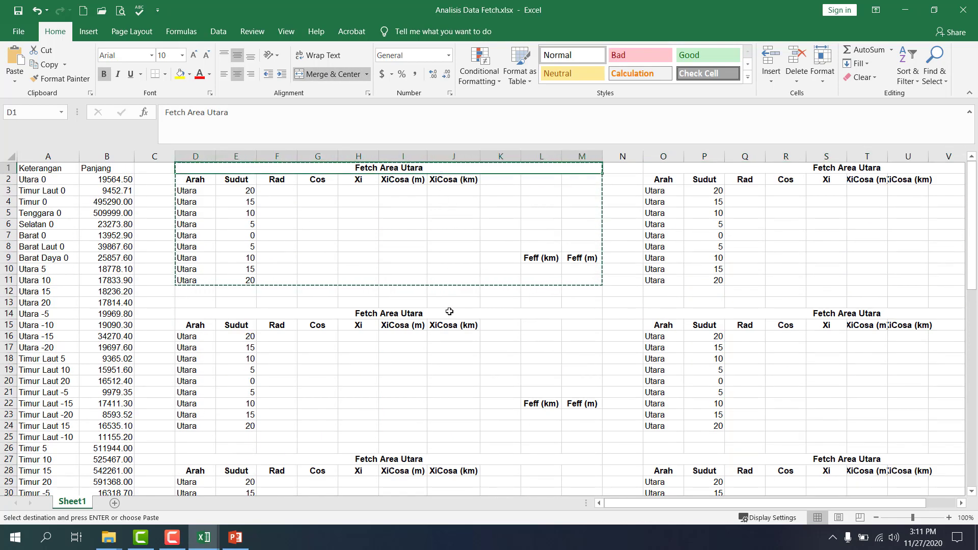
left_click(449, 312)
double_click(450, 312)
key("BackSpace")
key("BackSpace")
key("BackSpace")
key("BackSpace")
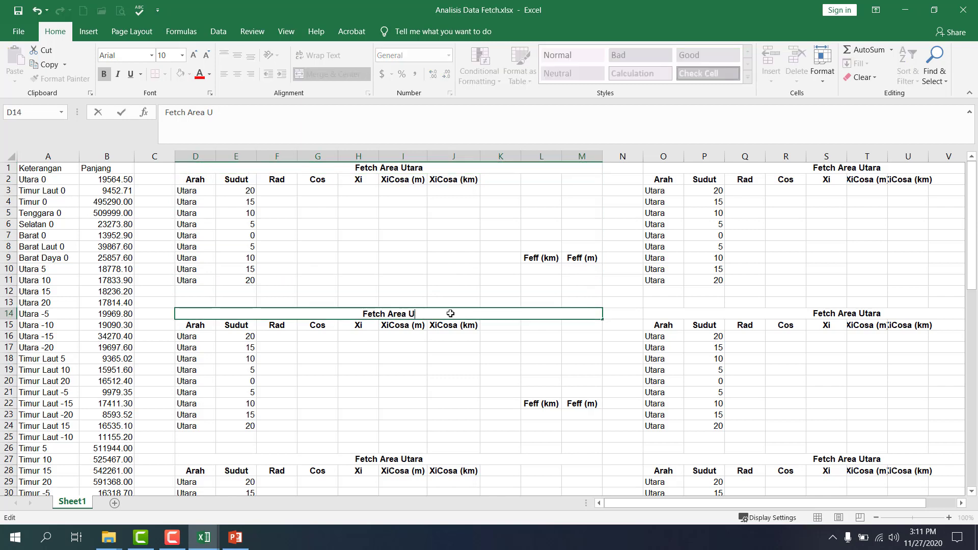
key("BackSpace")
type("Selata")
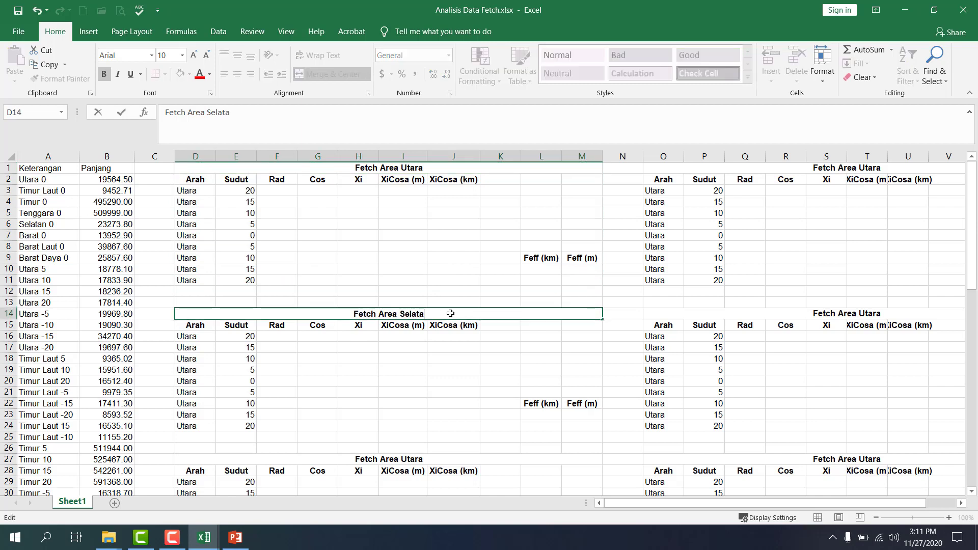
key("BackSpace")
key("BackSpace")
key("BackSpace")
key("BackSpace")
key("BackSpace")
key("BackSpace")
Step: Complete the title in D14 as Fetch Area Timur Laut
type("Ti")
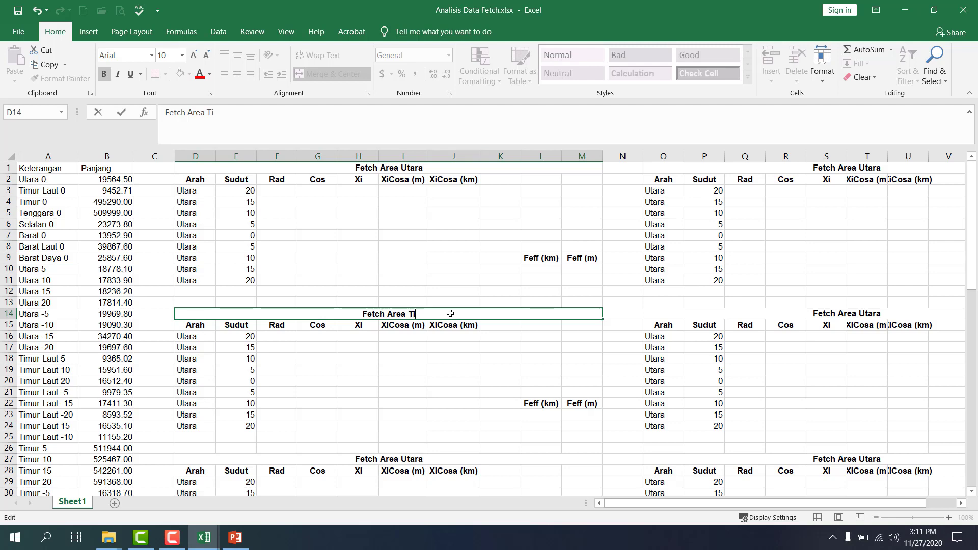
type("mur Laut")
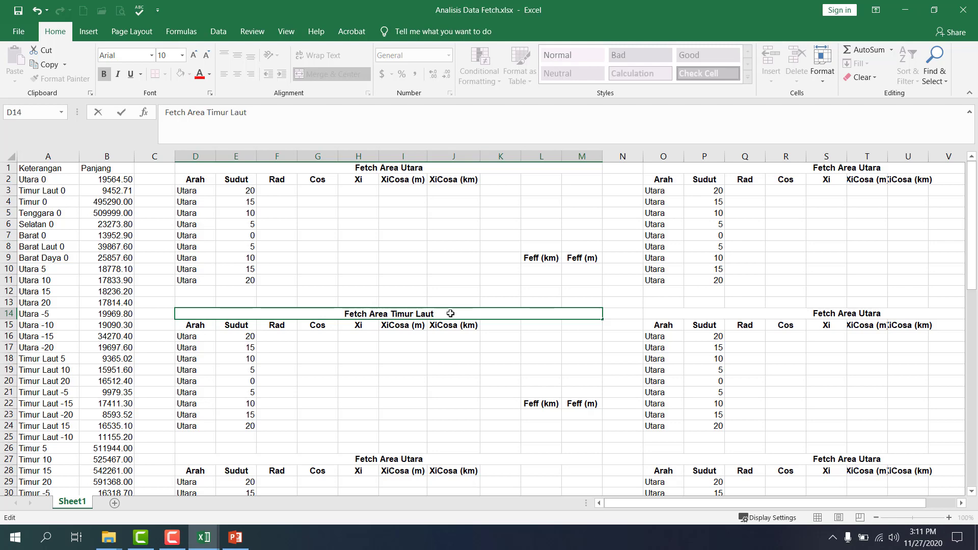
Step: Change the title of the table in D27 to Fetch Area Timur
double_click(436, 458)
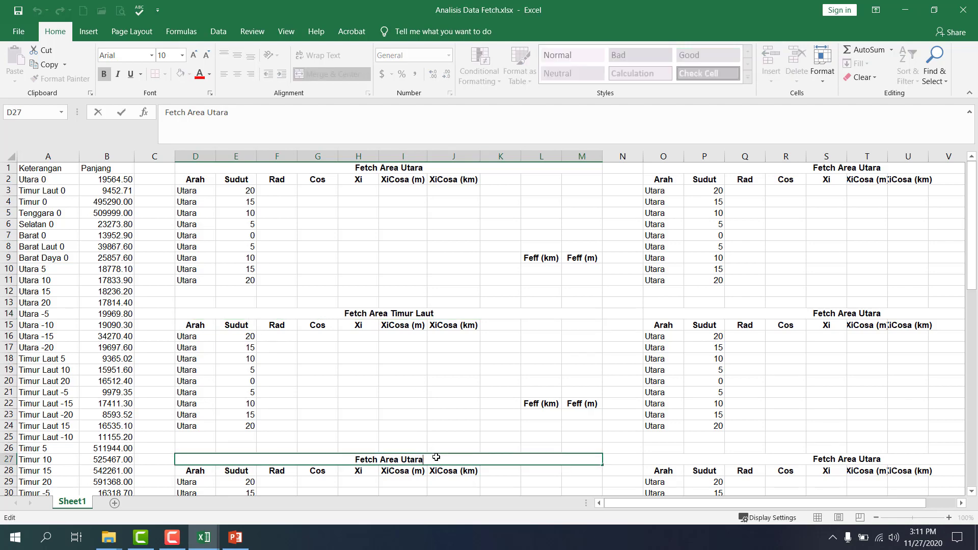
key("BackSpace")
key("BackSpace")
key("BackSpace")
key("BackSpace")
key("BackSpace")
type("Timur")
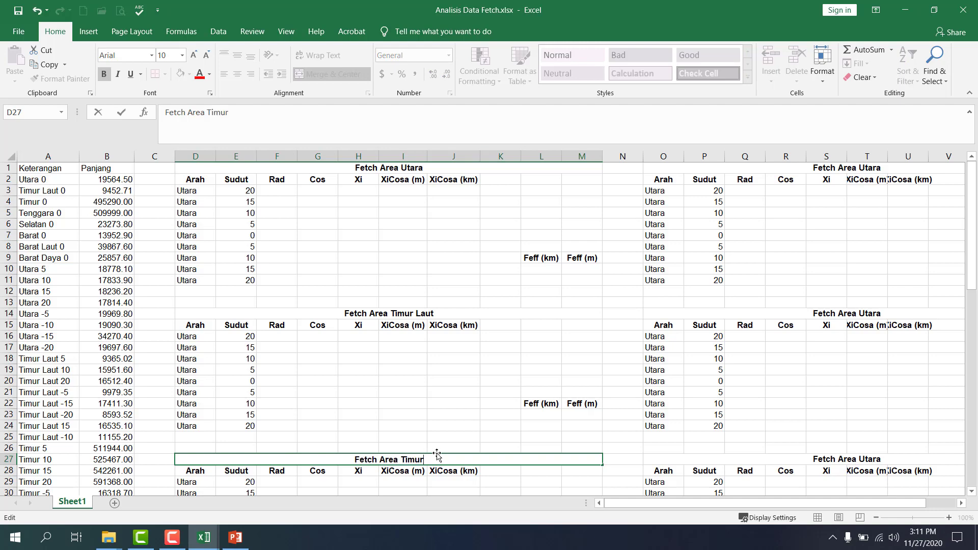
Step: Change the title of the table in D40 to Fetch Area Tenggara
scroll(451, 436, "down", 1)
scroll(454, 422, "down", 6)
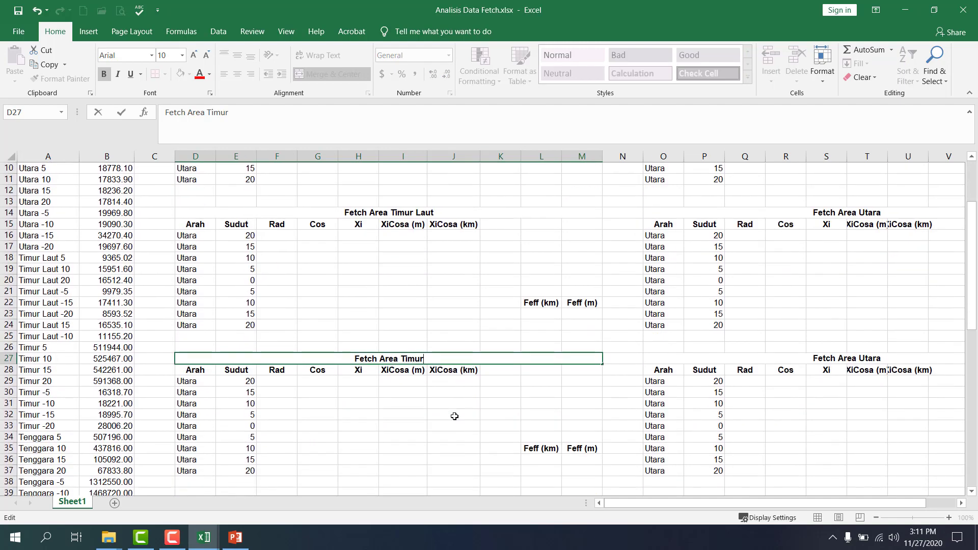
double_click(445, 366)
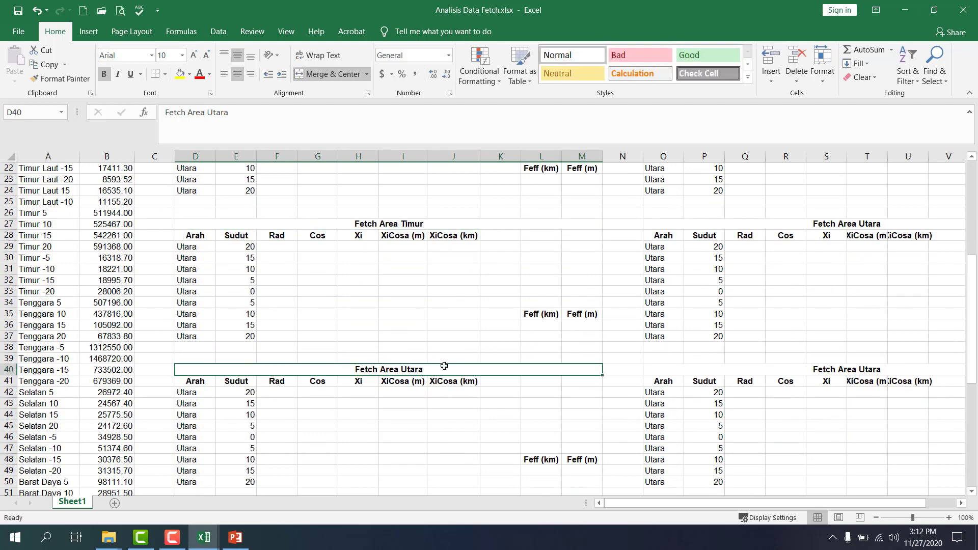
key("BackSpace")
key("BackSpace")
key("BackSpace")
key("BackSpace")
key("BackSpace")
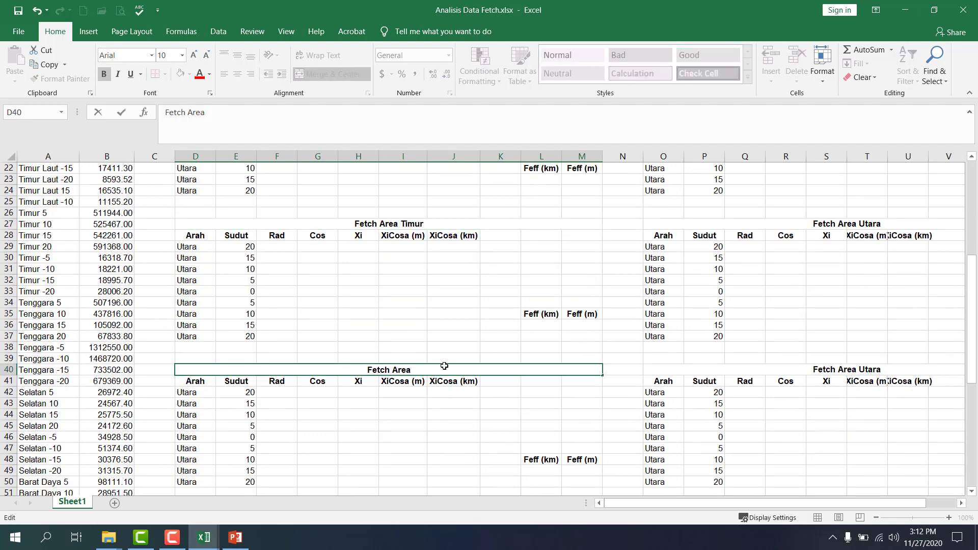
type("Tenggara")
Step: Change the title of the table in O1 to Fetch Area Selatan
scroll(632, 324, "up", 6)
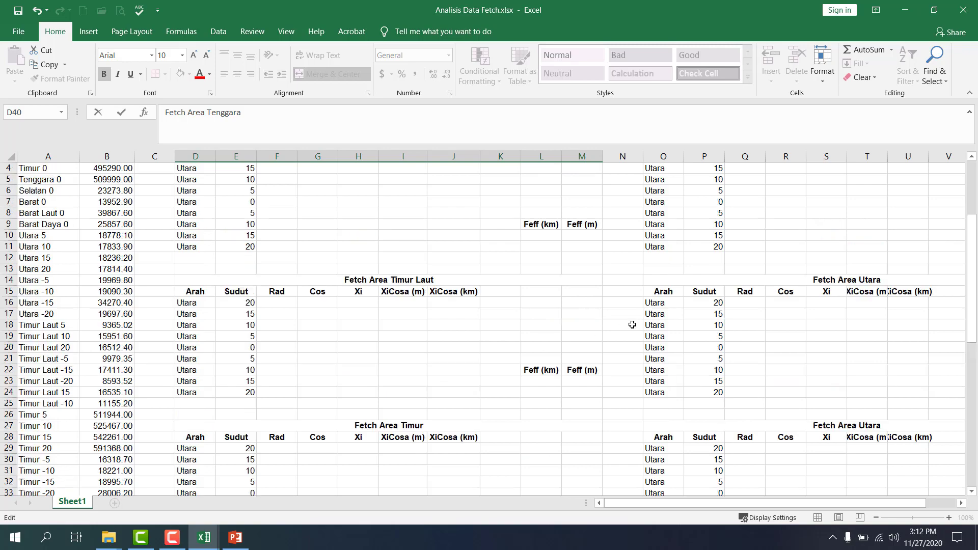
scroll(632, 324, "up", 1)
scroll(616, 328, "down", 5)
scroll(742, 257, "up", 5)
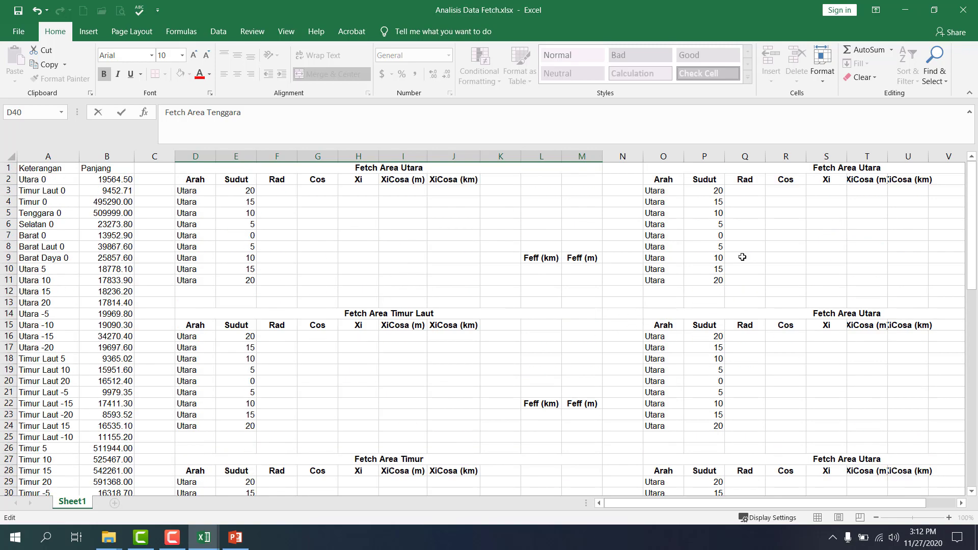
double_click(835, 167)
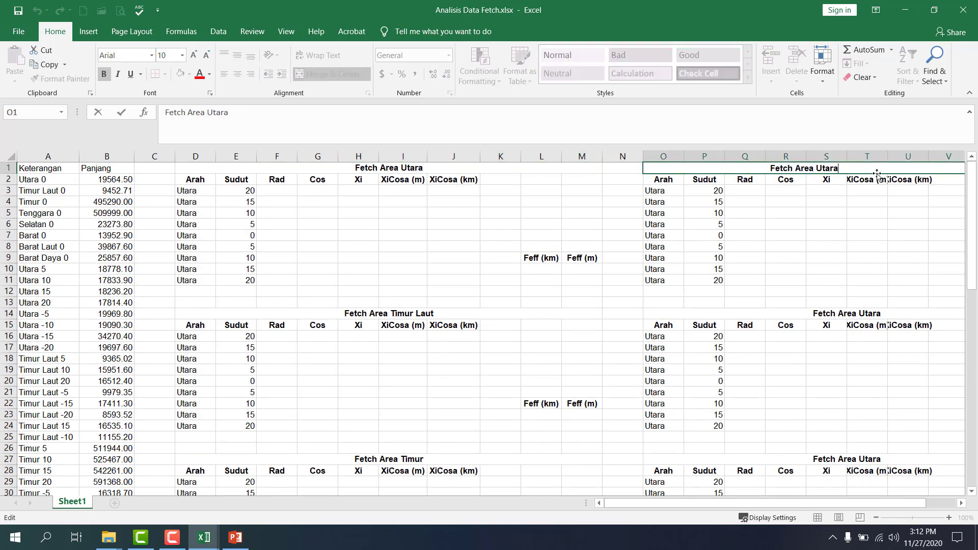
key("BackSpace")
key("BackSpace")
key("BackSpace")
key("BackSpace")
key("BackSpace")
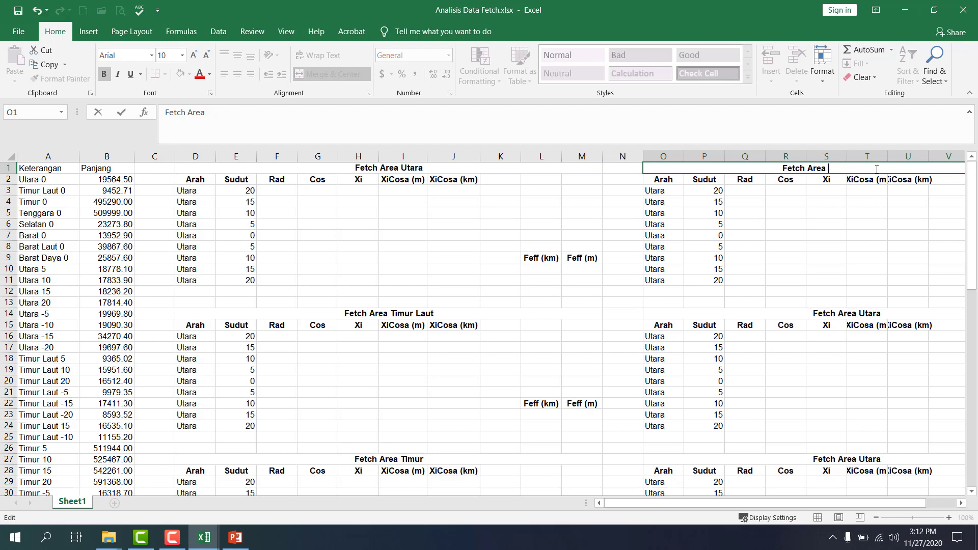
type("Selatan")
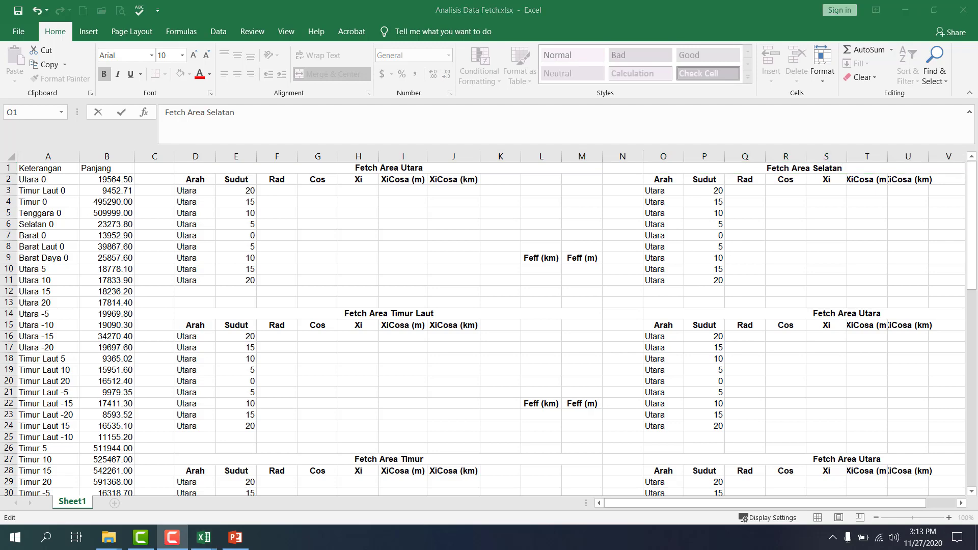
Step: Change the title of the table in O14 to Fetch Area Barat Daya
left_click(876, 314)
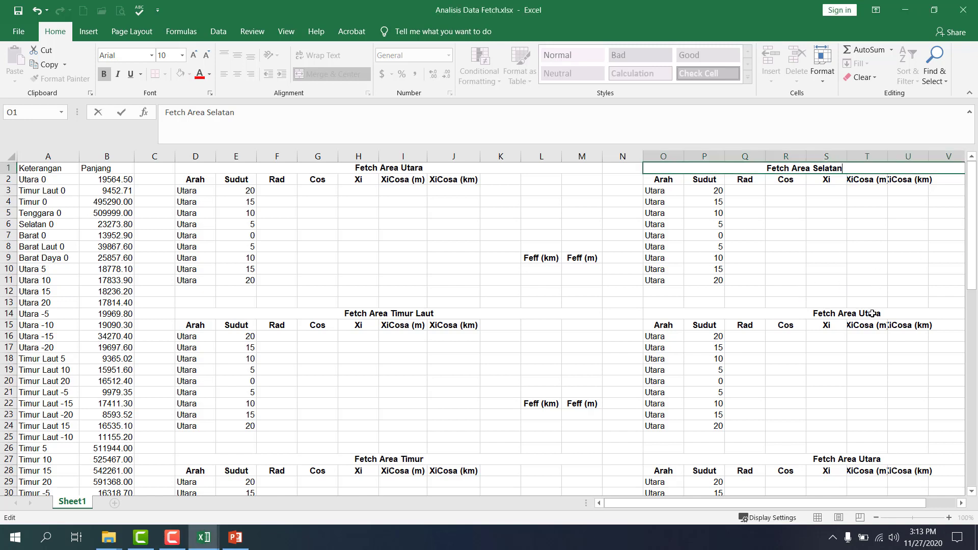
left_click(877, 313)
double_click(876, 313)
key("BackSpace")
key("BackSpace")
key("BackSpace")
key("BackSpace")
key("BackSpace")
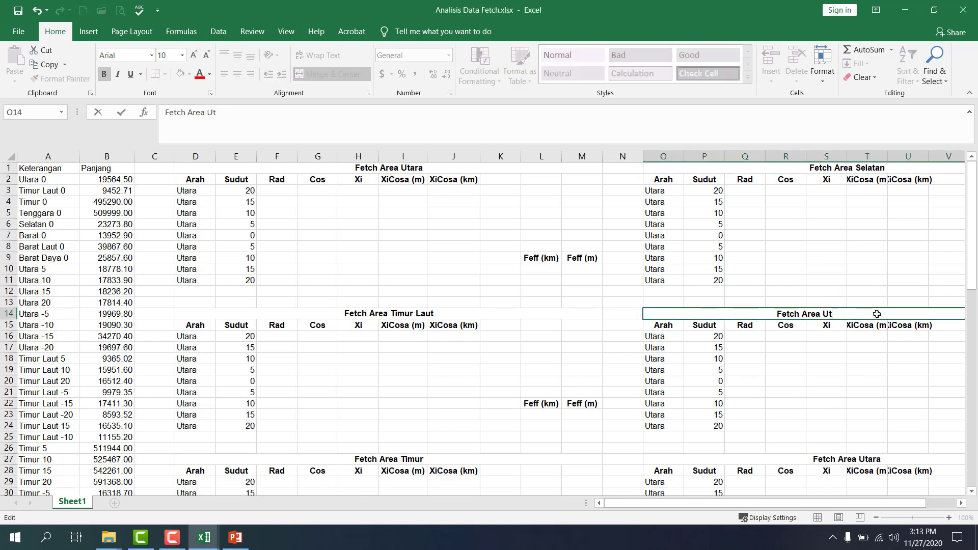
type("Barat Daya")
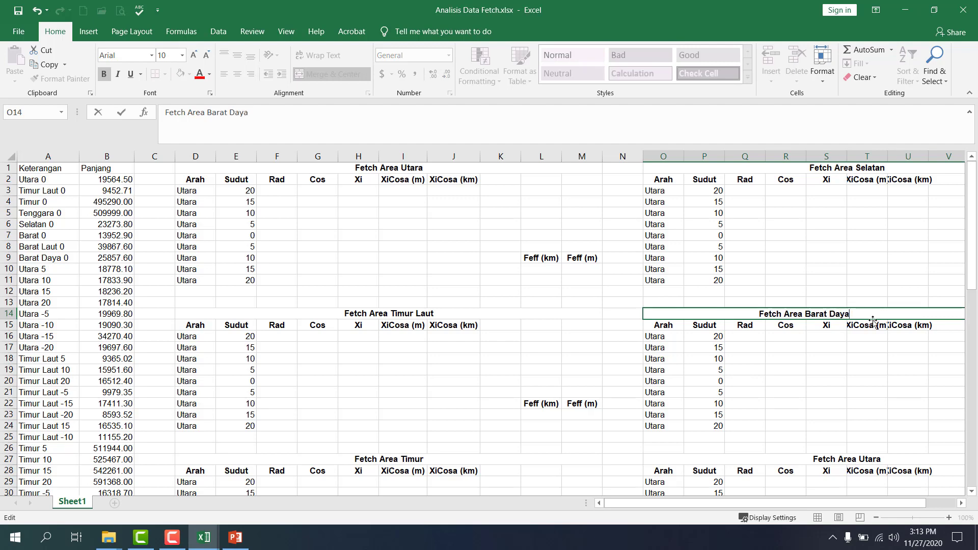
Step: Change the title of the table in O27 to Fetch Area Barat
scroll(877, 314, "down", 3)
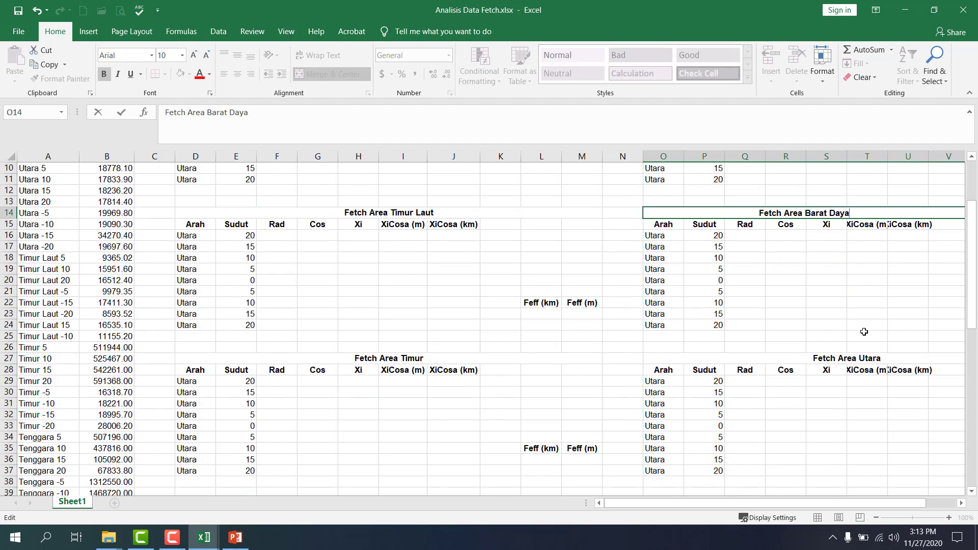
double_click(892, 360)
key("BackSpace")
key("BackSpace")
key("BackSpace")
key("BackSpace")
key("BackSpace")
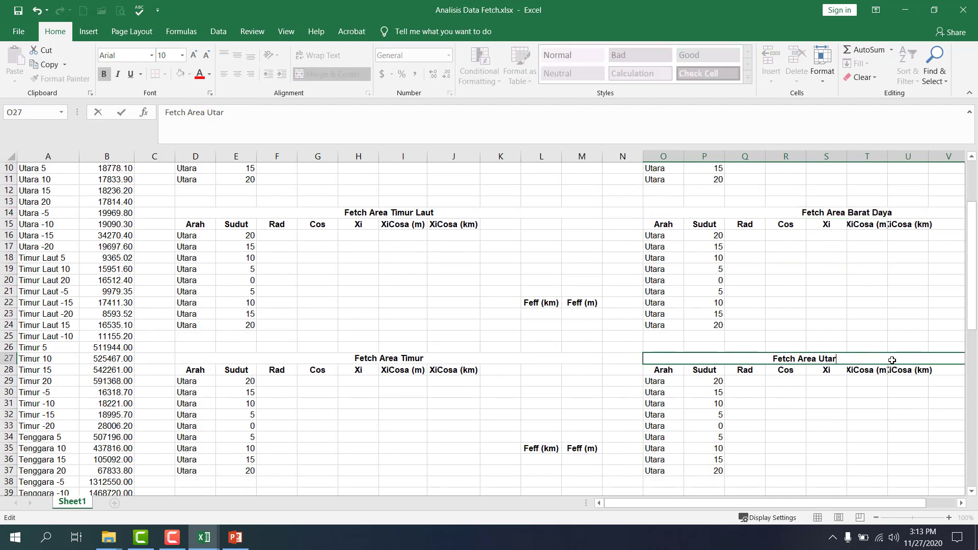
type("Barat")
Step: Change the title of the table in O40 to Fetch Area Barat Laut and confirm the entry
scroll(883, 359, "down", 4)
double_click(874, 369)
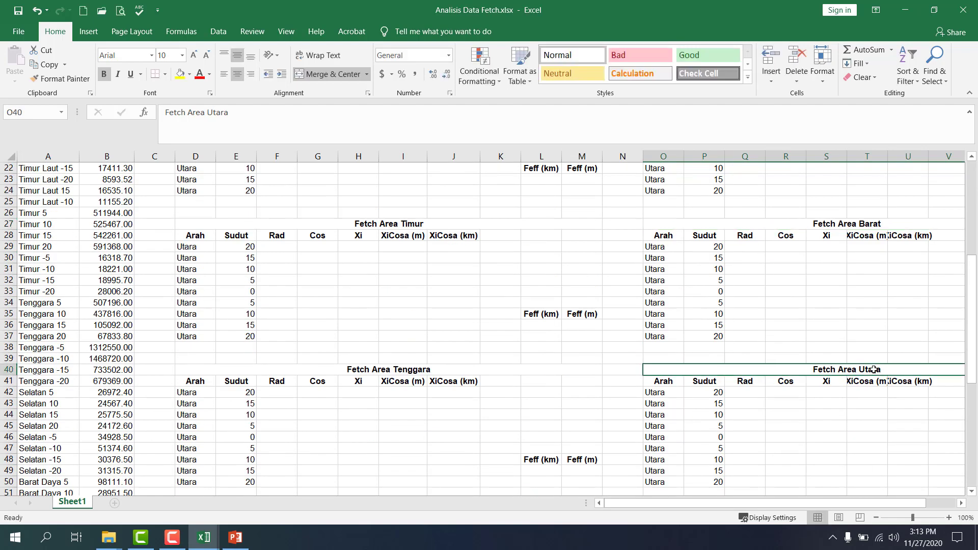
key("BackSpace")
key("BackSpace")
key("BackSpace")
key("BackSpace")
key("BackSpace")
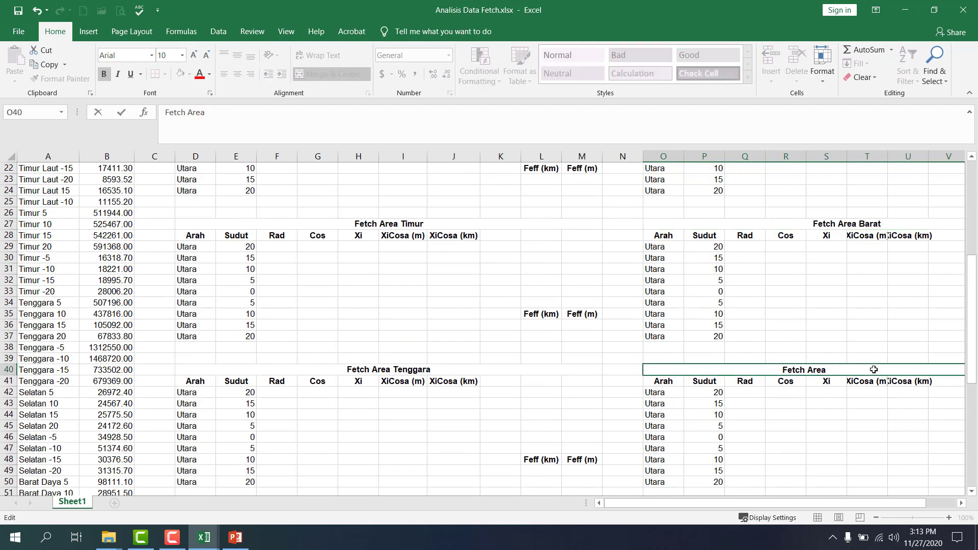
type("Barat Laut")
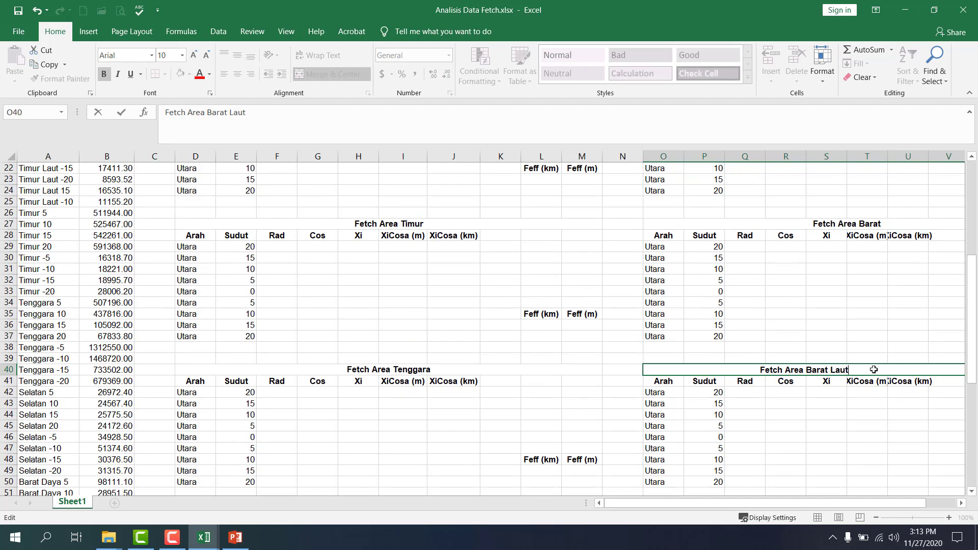
left_click(856, 414)
Step: Enter U as the Arah value in D3 of the Fetch Area Utara table and fill it down to D11
scroll(856, 414, "up", 5)
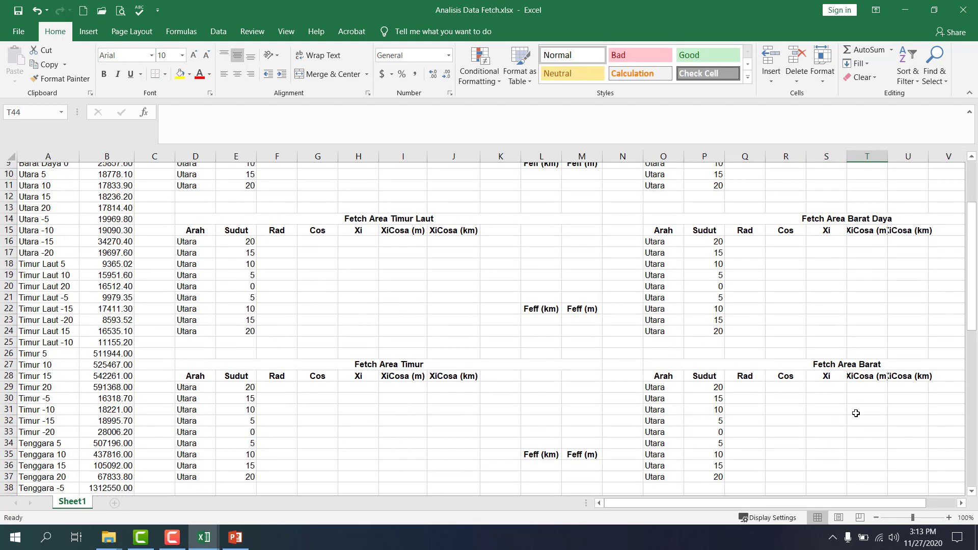
scroll(856, 413, "up", 2)
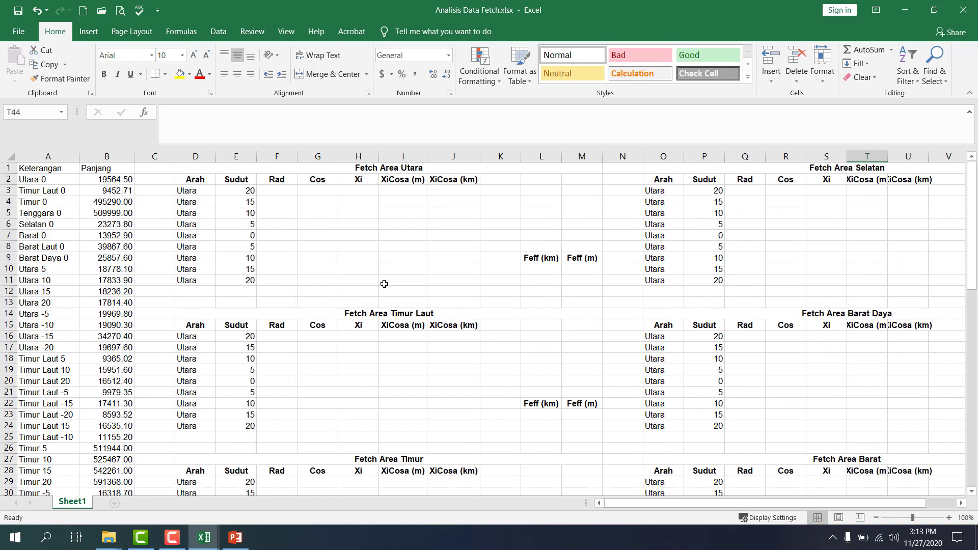
left_click(280, 247)
left_click(193, 189)
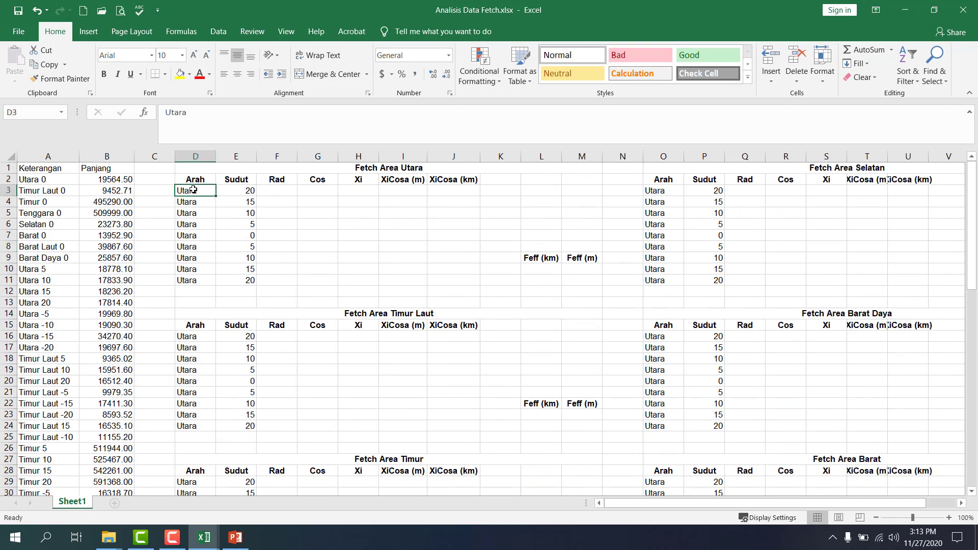
type("U")
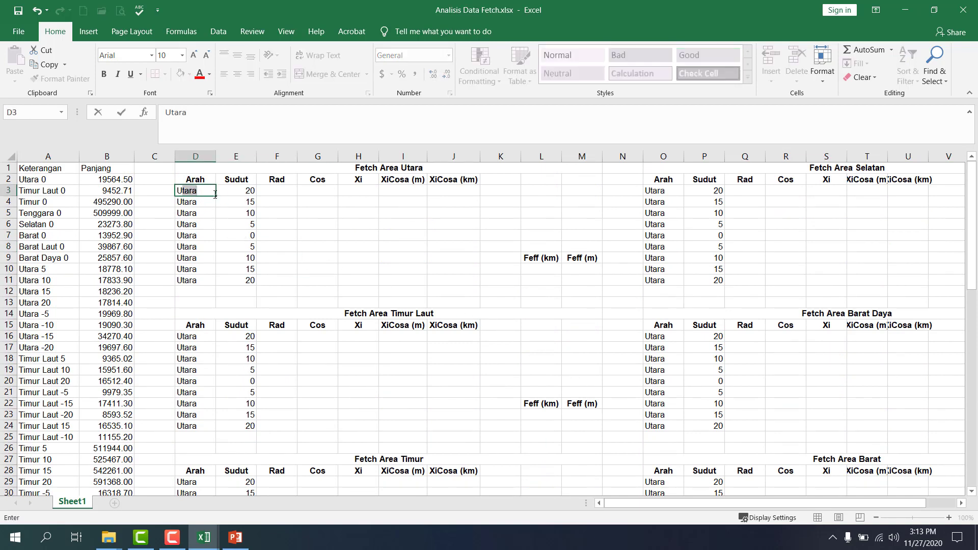
key("BackSpace")
left_click(216, 196)
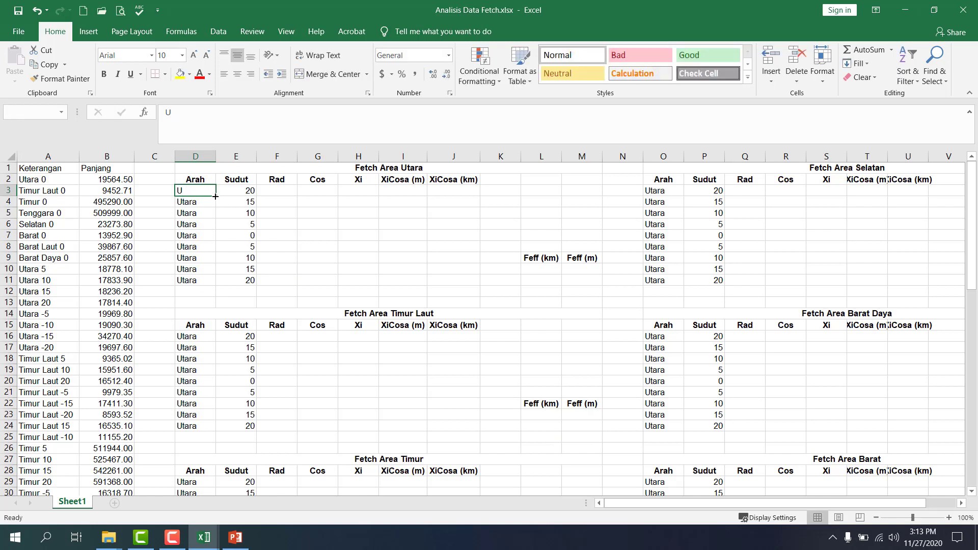
left_click_drag(216, 197, 216, 286)
Step: Enter TL as the Arah value in D16 of the Fetch Area Timur Laut table and fill it down to D24
left_click(198, 334)
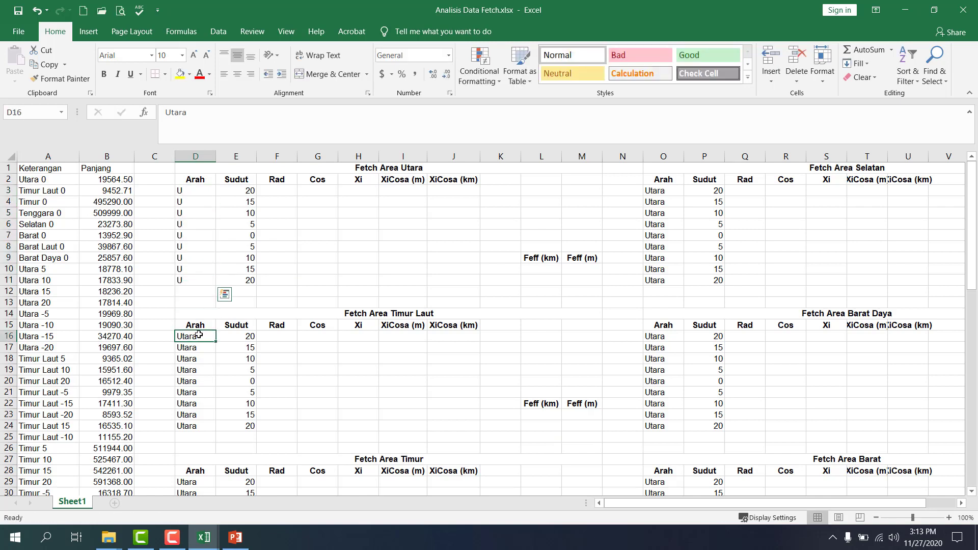
type("TL")
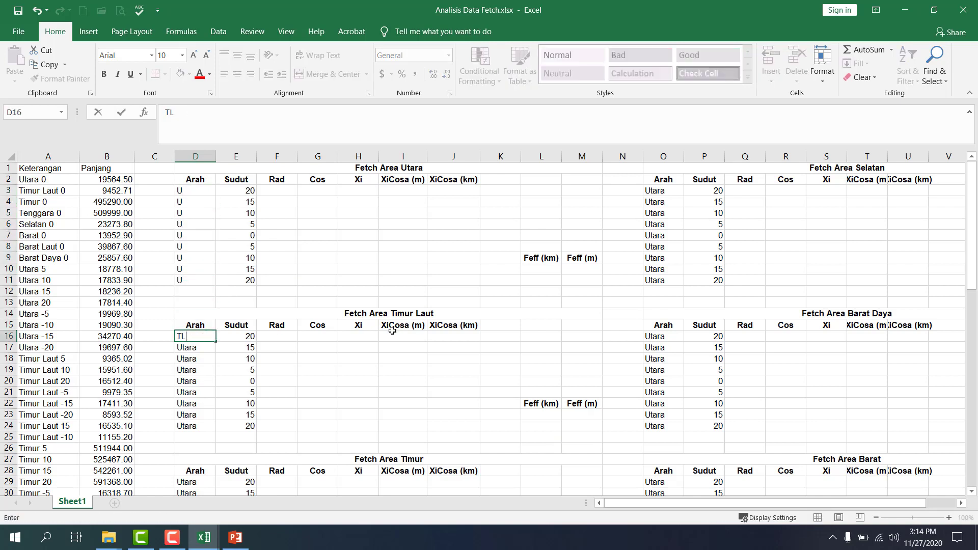
double_click(216, 341)
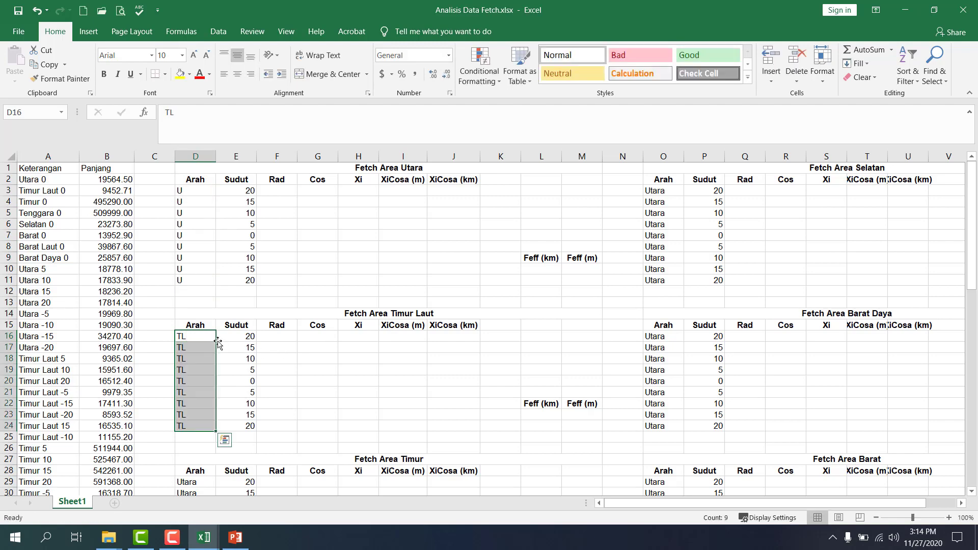
Step: Enter T as the Arah value in D29 of the Fetch Area Timur table and fill it down to D37
scroll(217, 342, "down", 3)
left_click(201, 381)
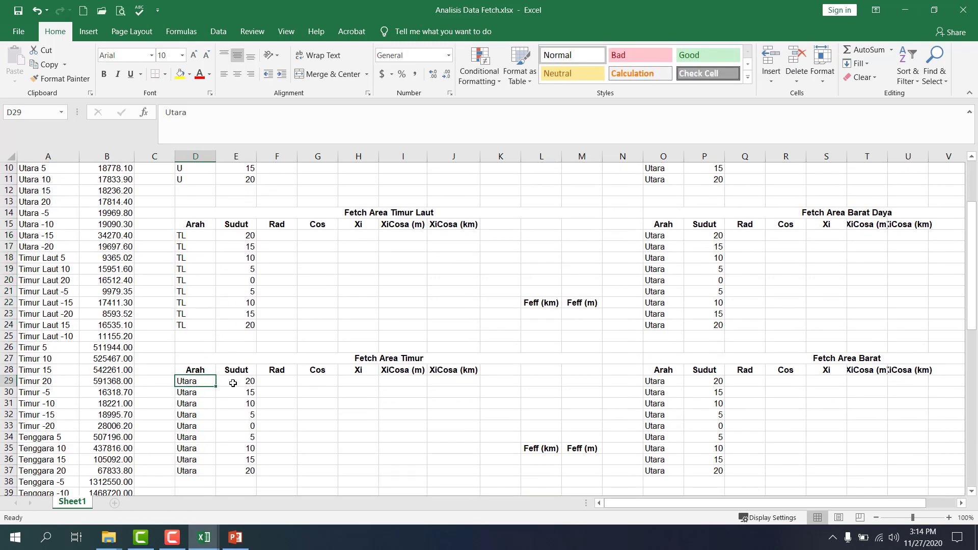
type("T")
double_click(216, 383)
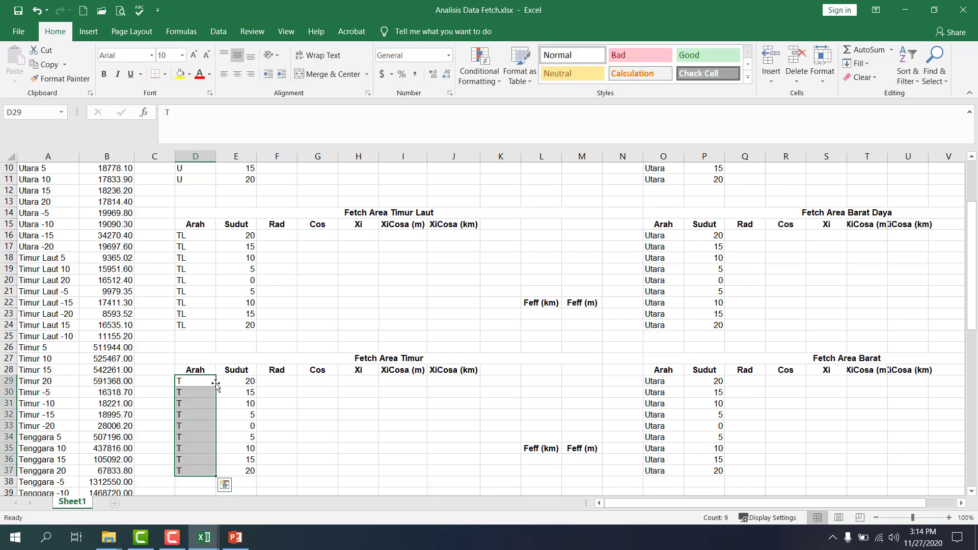
Step: Enter TG as the Arah value in D42 of the Fetch Area Tenggara table and fill it down to D50
scroll(216, 384, "down", 4)
left_click(212, 392)
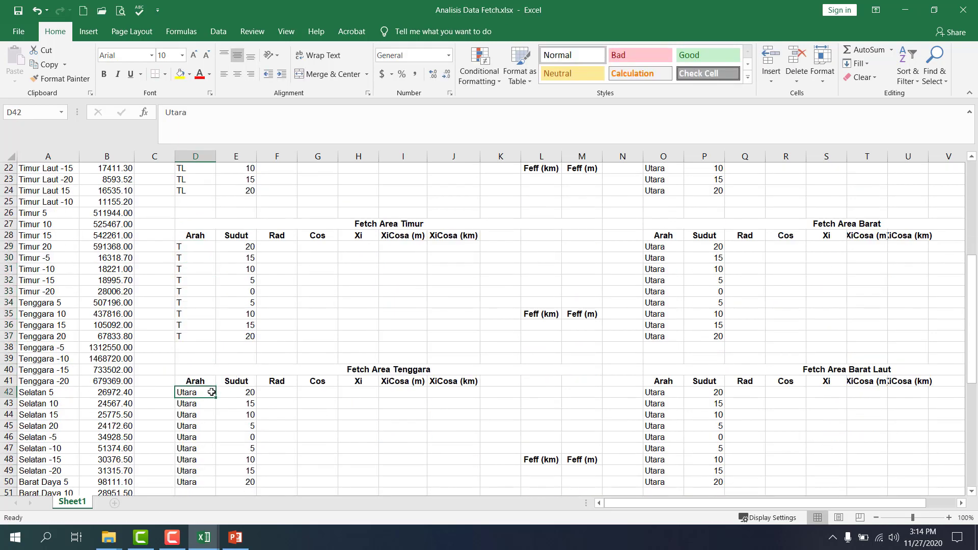
type("TG")
double_click(216, 397)
scroll(266, 382, "down", 2)
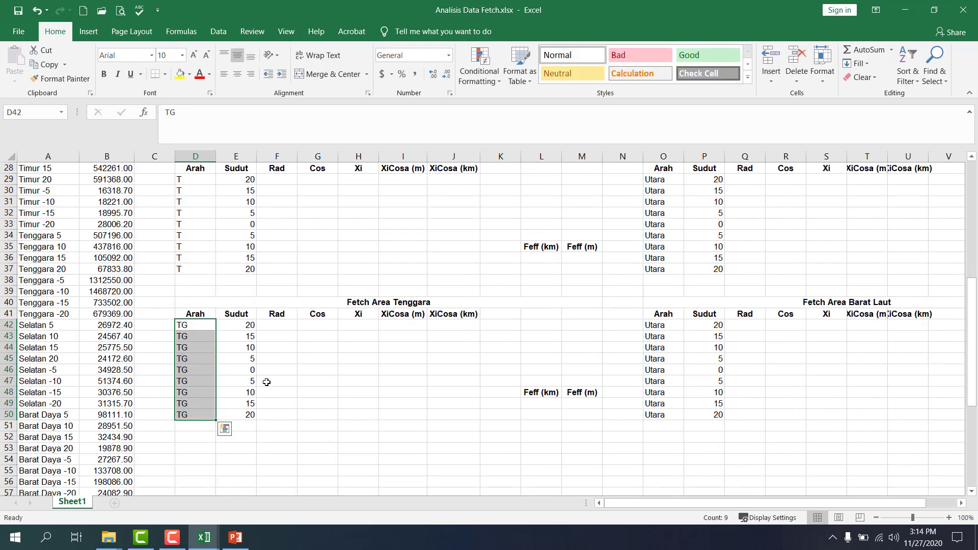
scroll(266, 382, "down", 1)
Step: Enter S as the Arah value in O3 of the Fetch Area Selatan table and fill it down to O11
scroll(330, 360, "up", 10)
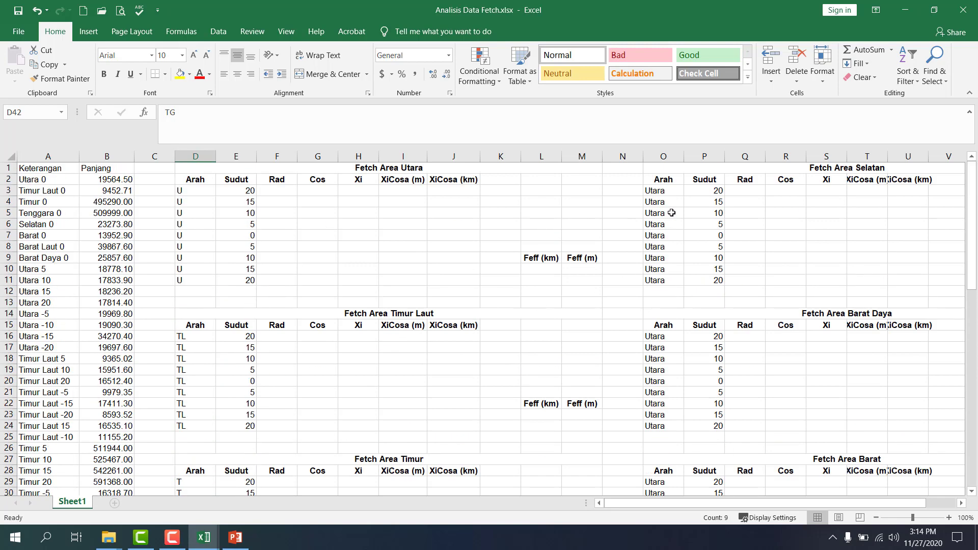
left_click(677, 191)
type("S")
double_click(685, 195)
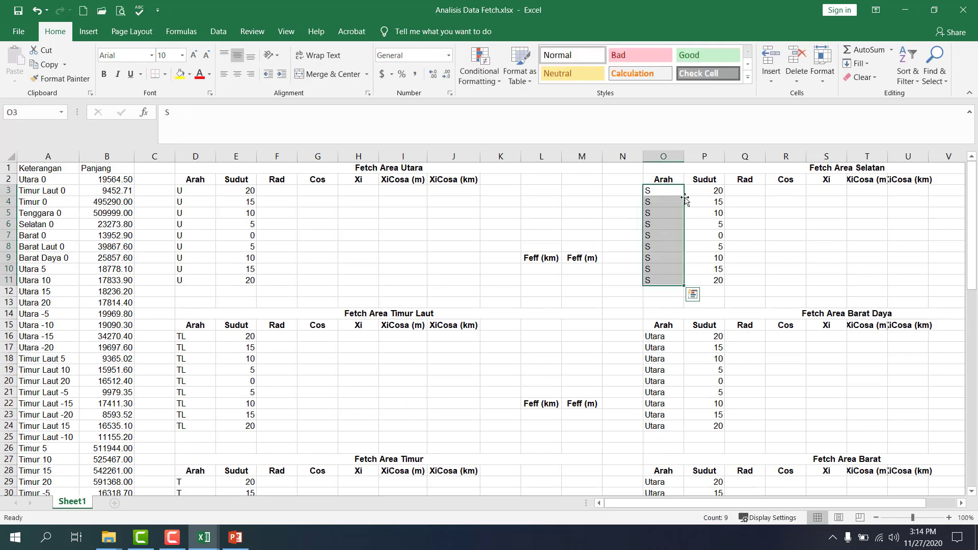
Step: Enter BD as the Arah value in O16 of the Fetch Area Barat Daya table and fill it down to O24
scroll(685, 200, "down", 3)
left_click(659, 234)
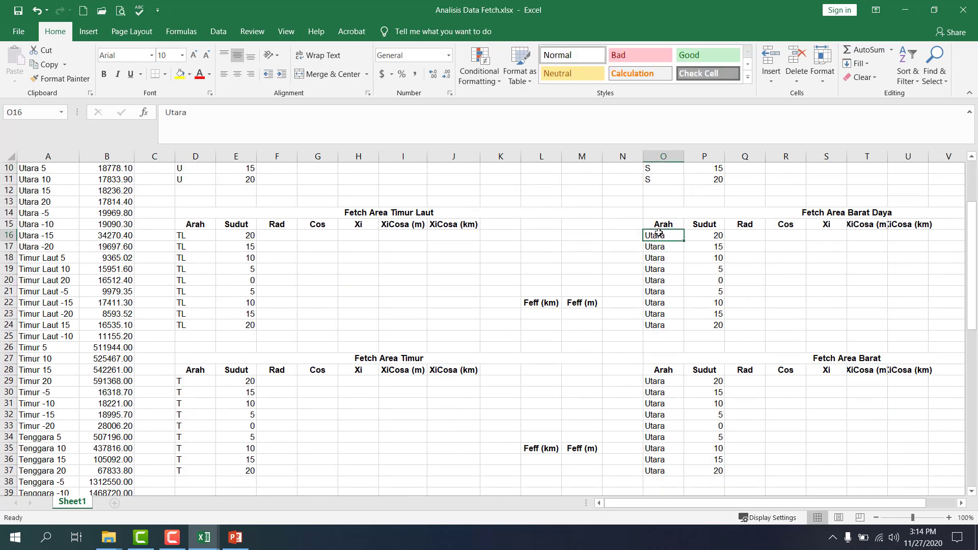
type("BD")
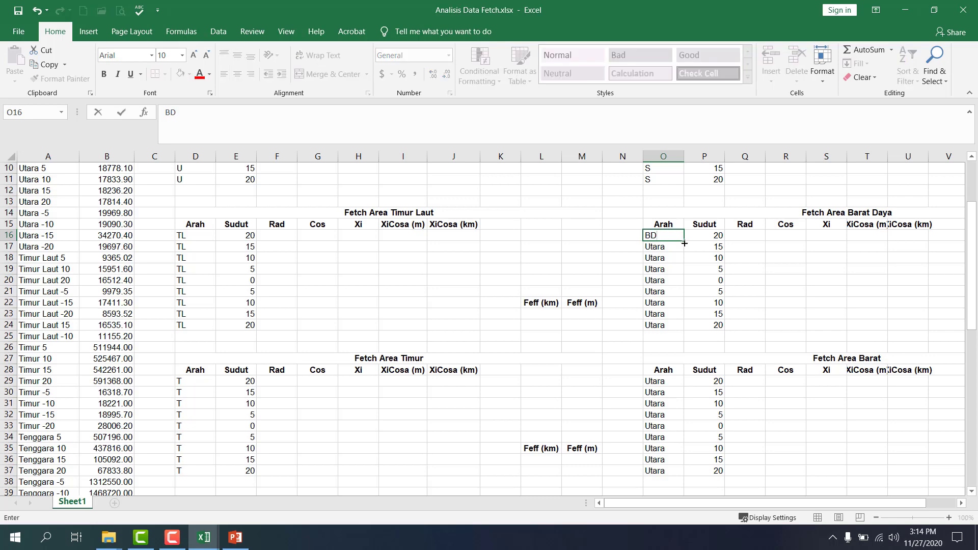
double_click(684, 241)
Step: Enter B as the Arah value in O29 of the Fetch Area Barat table and fill it down to O37
scroll(683, 249, "down", 2)
left_click(658, 313)
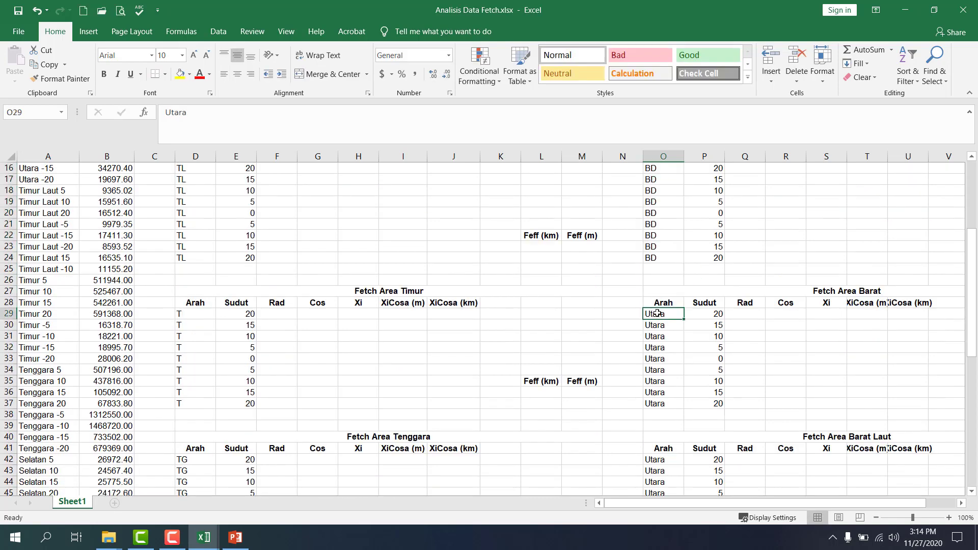
type("B")
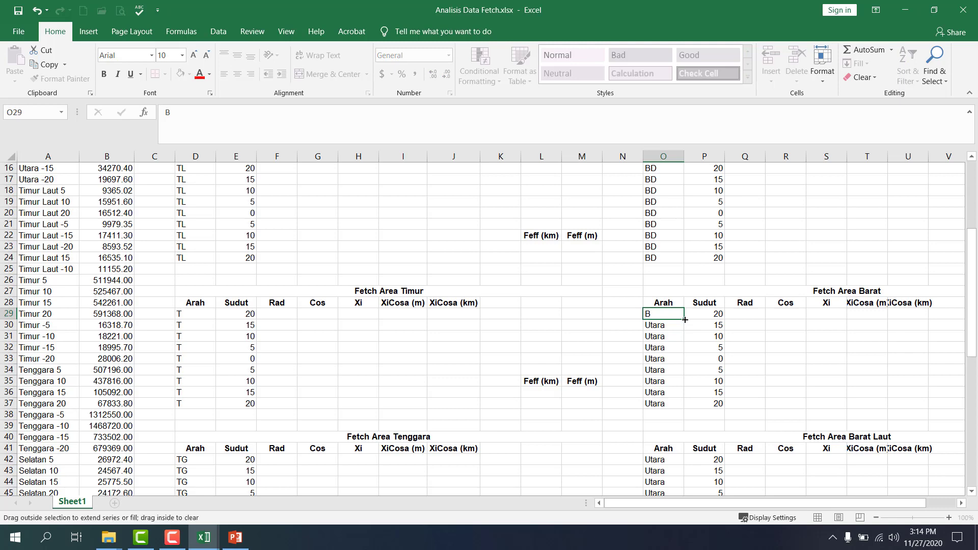
double_click(686, 318)
Step: Enter BL as the Arah value in O42 of the Fetch Area Barat Laut table and fill it down to O50
scroll(672, 357, "down", 2)
left_click(662, 393)
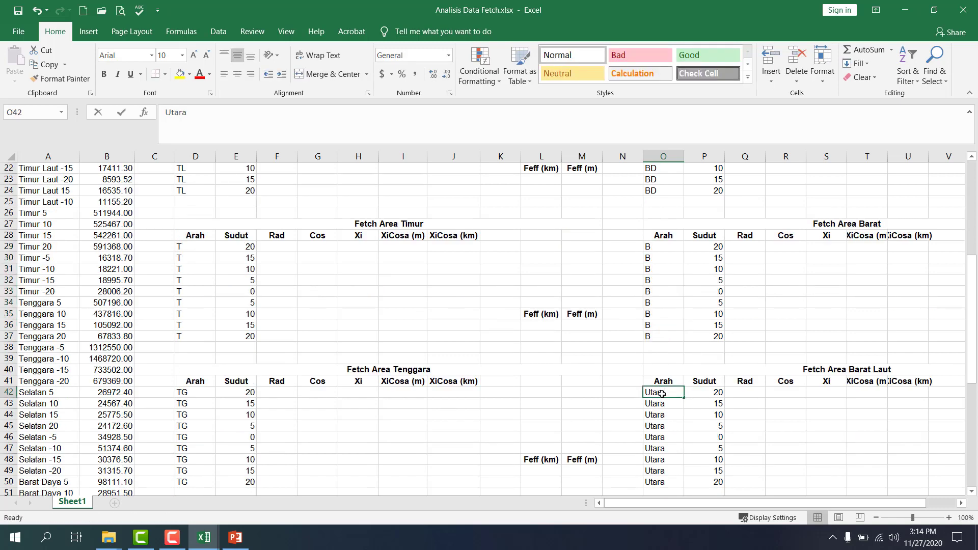
type("BL")
double_click(684, 396)
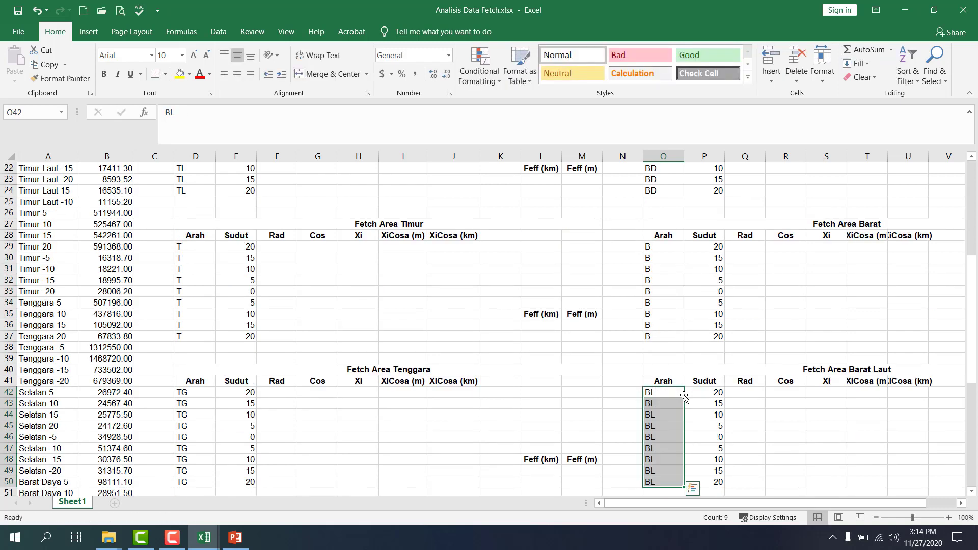
scroll(684, 395, "up", 7)
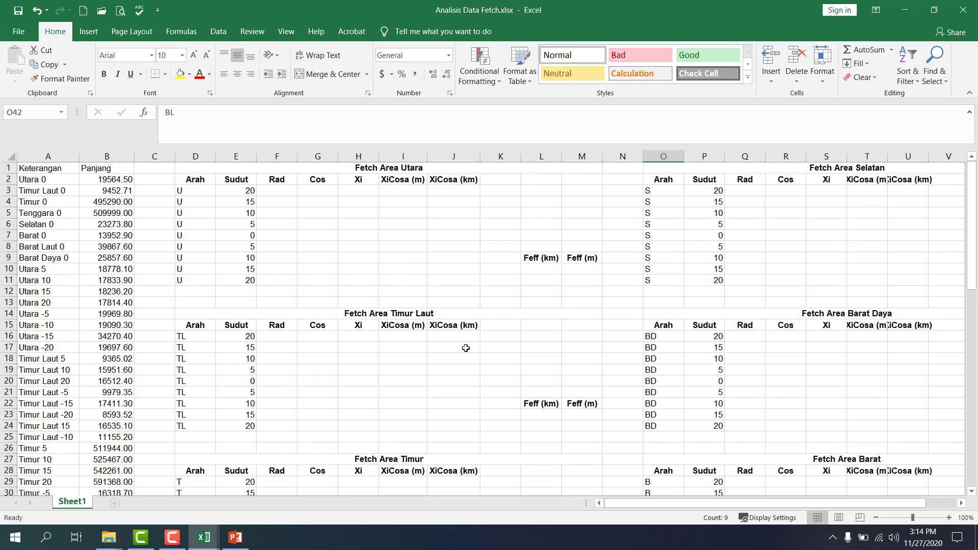
Step: Examine the Fetch Area Utara Sudut angles in E3:E11 and the effective fetch formula in the Bahan Praktikum PowerPoint presentation, returning to the Excel workbook
left_click(340, 249)
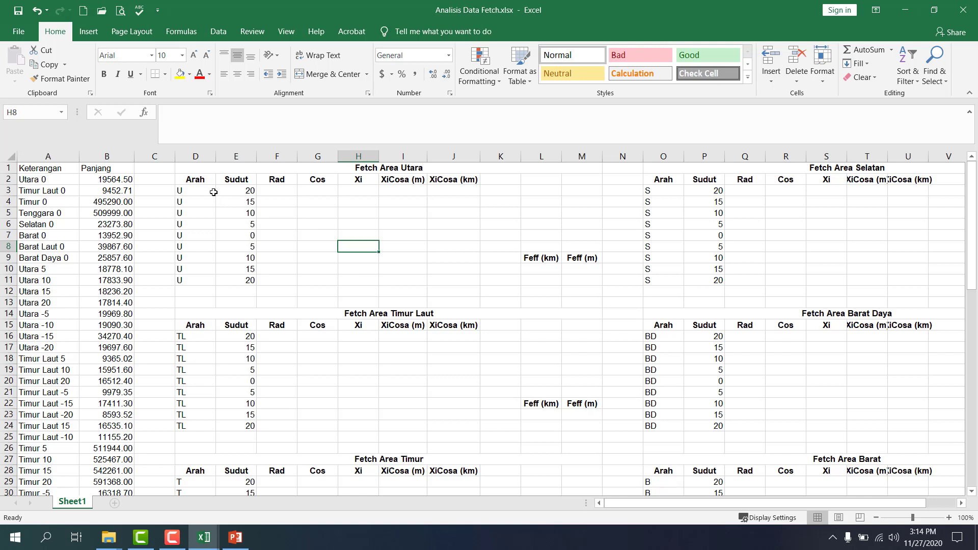
left_click_drag(232, 192, 239, 282)
left_click(313, 200)
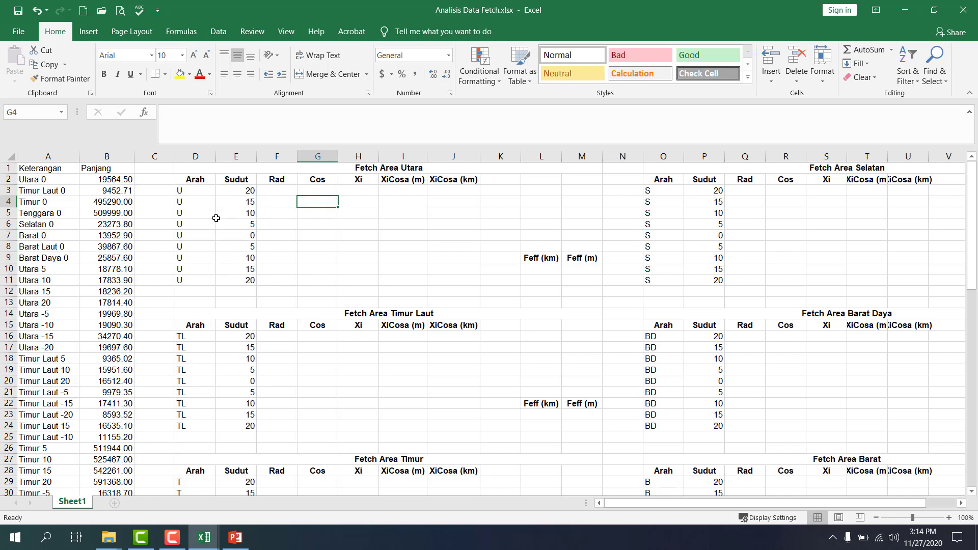
left_click(235, 191)
left_click_drag(235, 191, 246, 280)
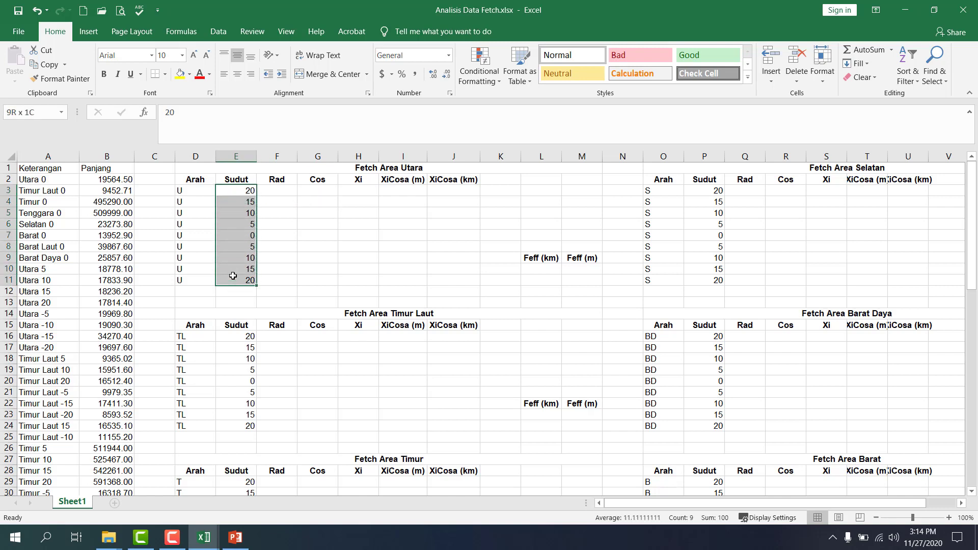
left_click(283, 223)
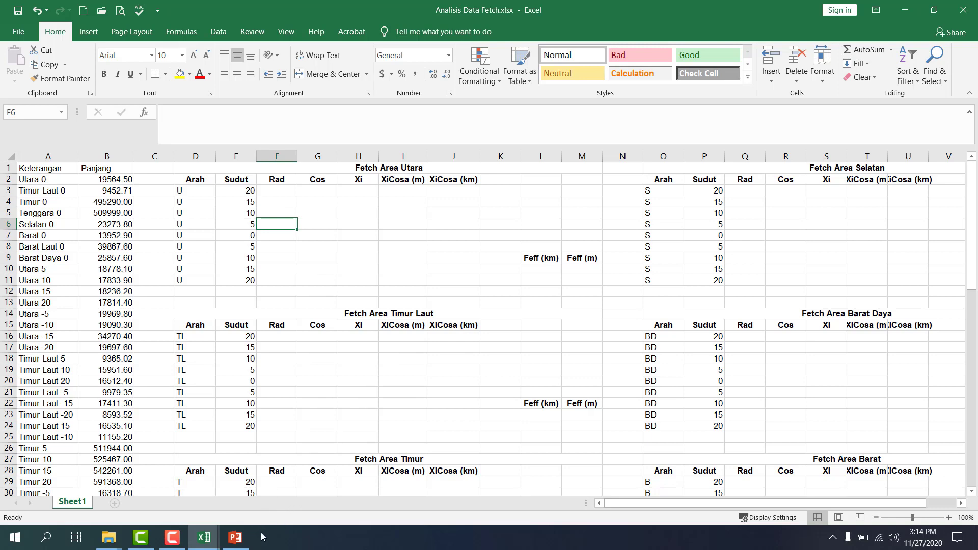
left_click(235, 538)
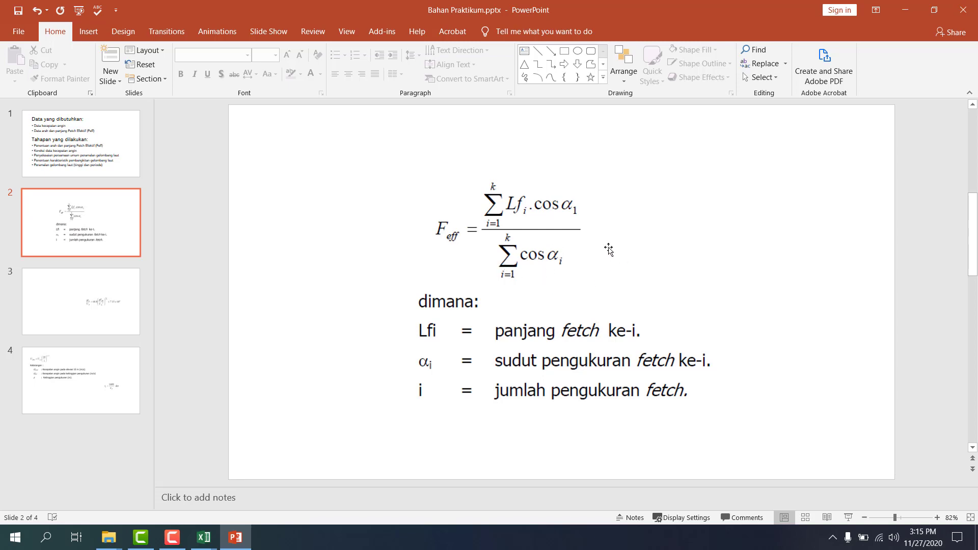
key("alt+Tab")
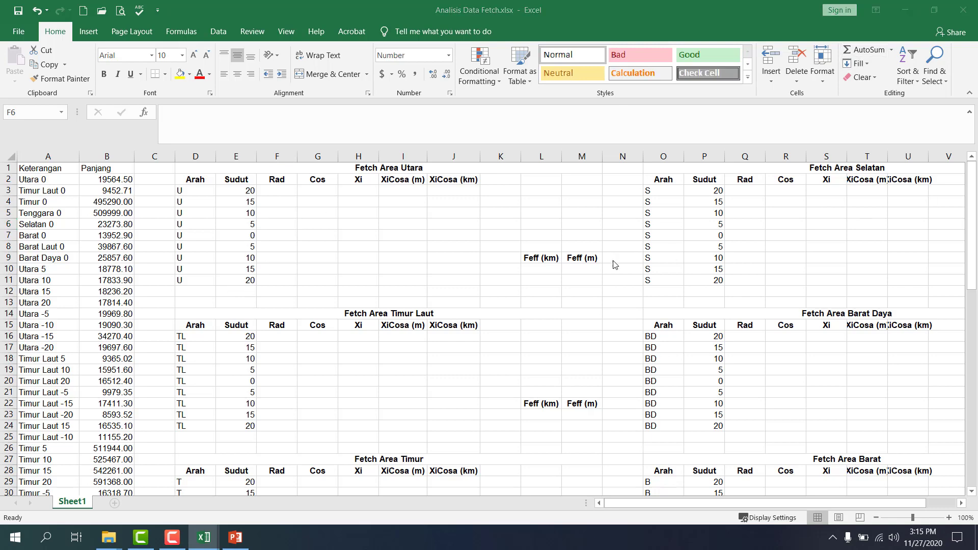
left_click(274, 189)
left_click(237, 192)
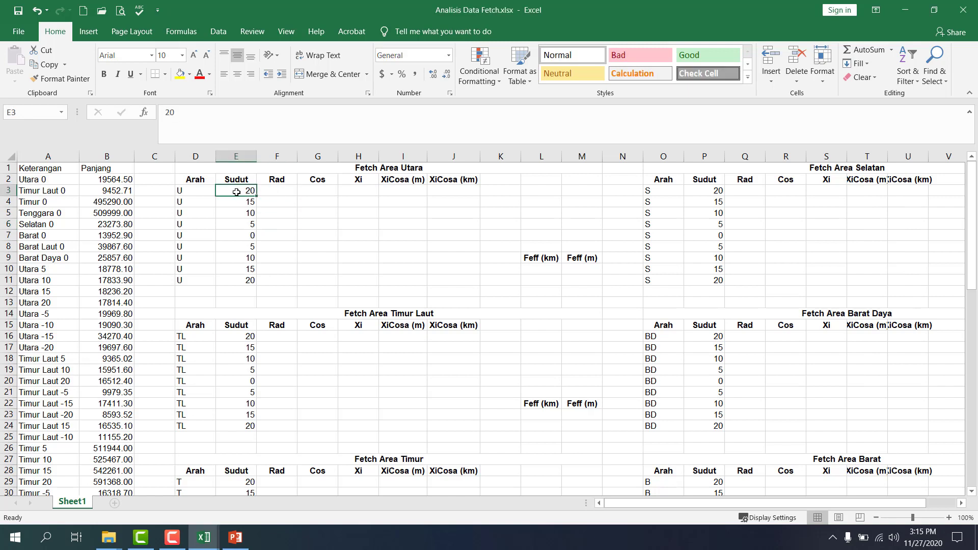
left_click(238, 245)
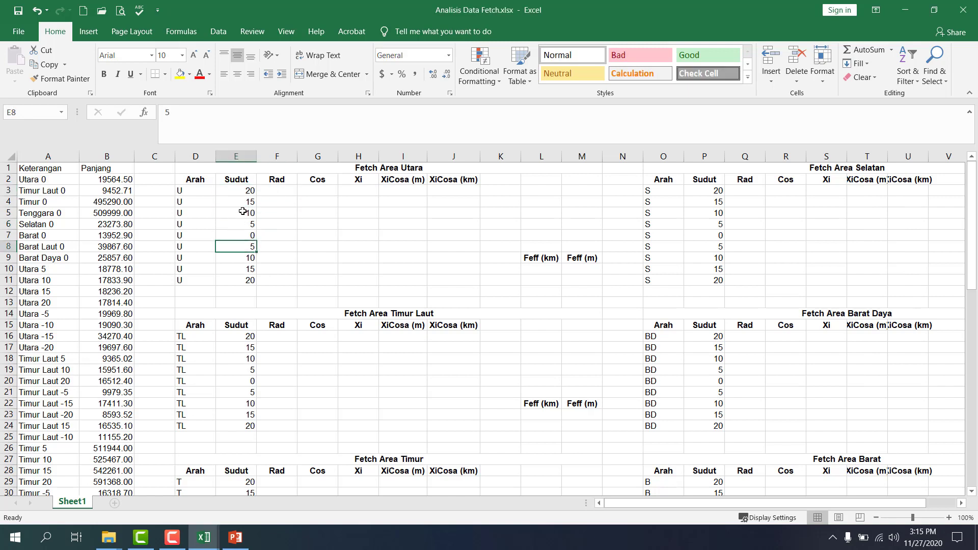
left_click(242, 193)
Step: Enter =RADIANS(E3) in the Rad cell F3 of the Fetch Area Utara table and fill it down to F11
left_click(276, 193)
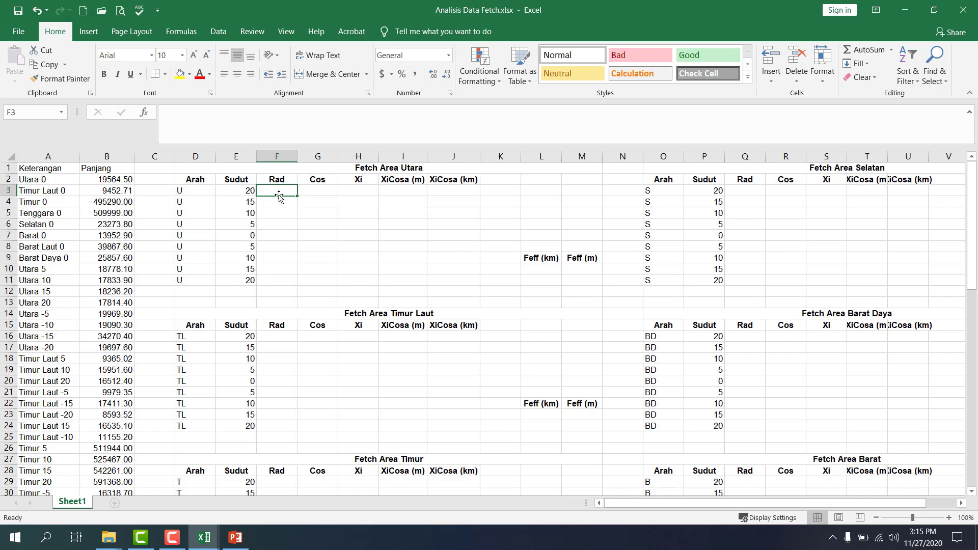
type("=ra")
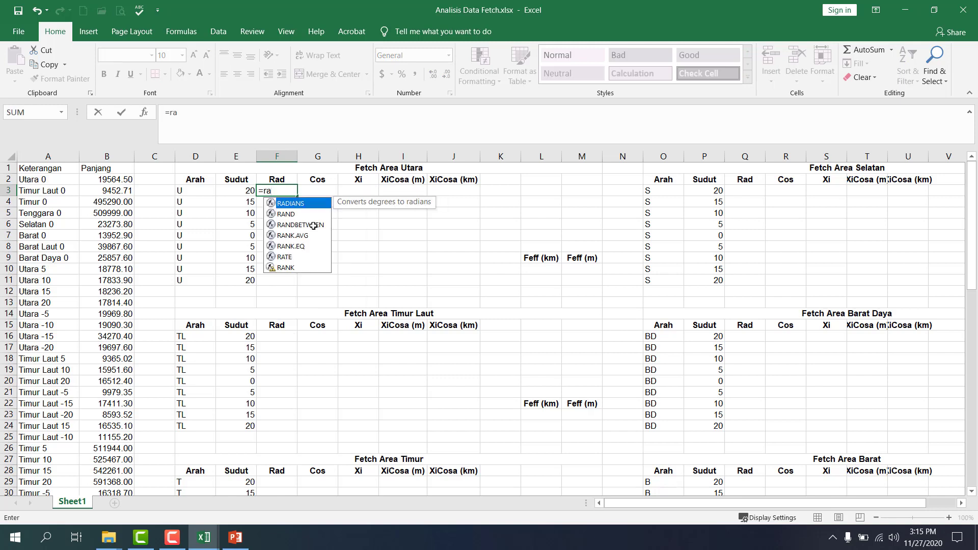
key("BackSpace")
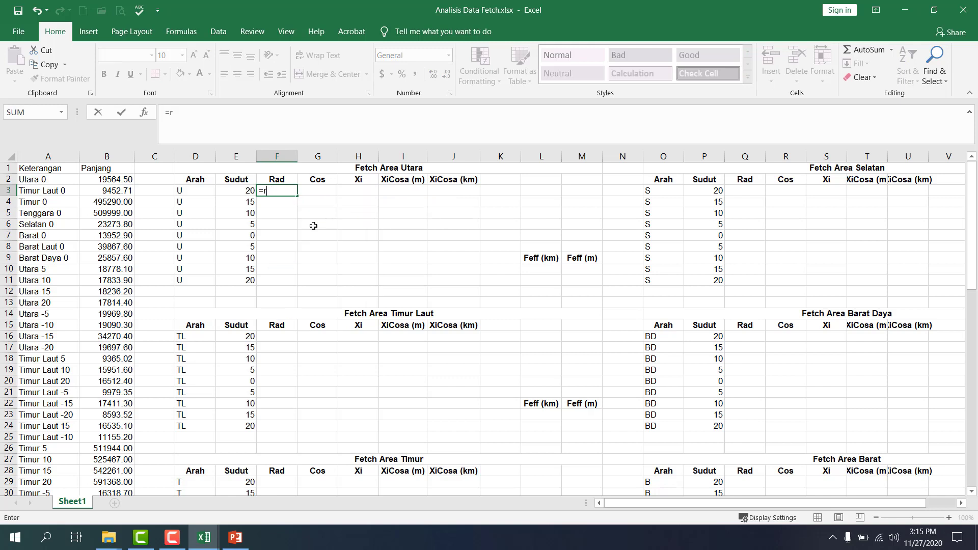
type("RAD")
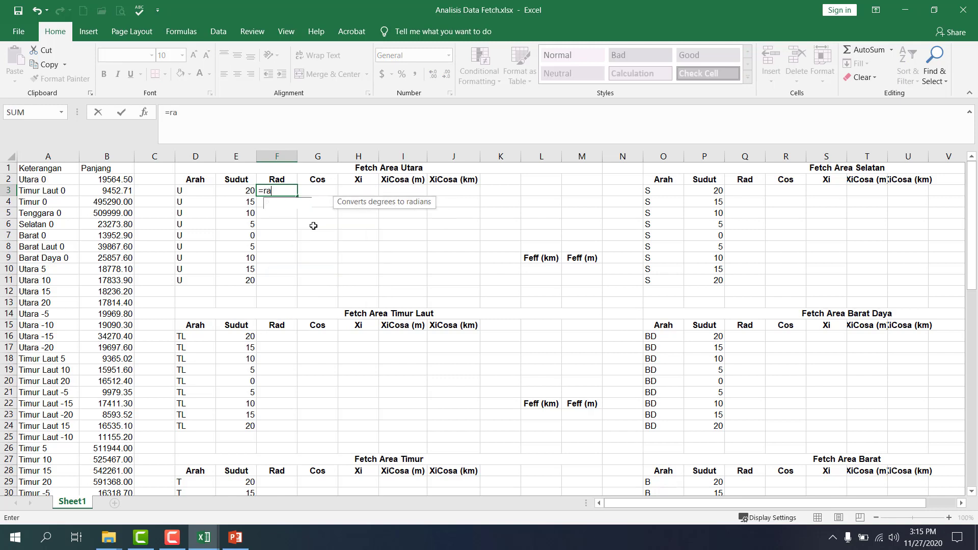
type("IAN")
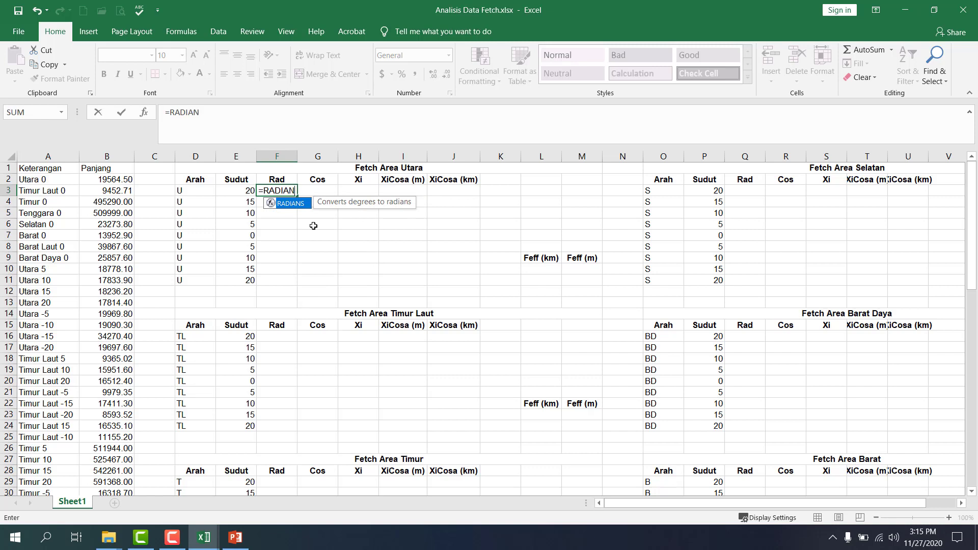
type("S(")
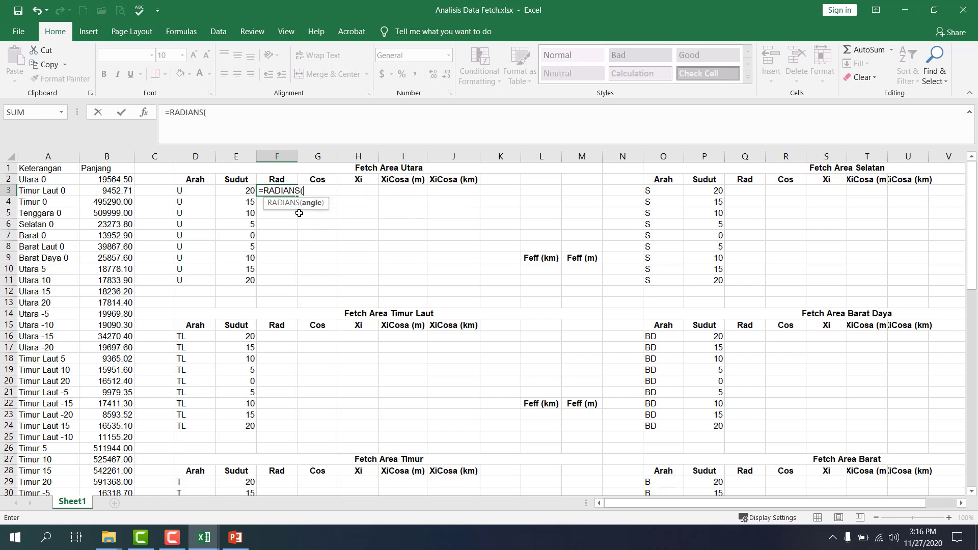
left_click(235, 190)
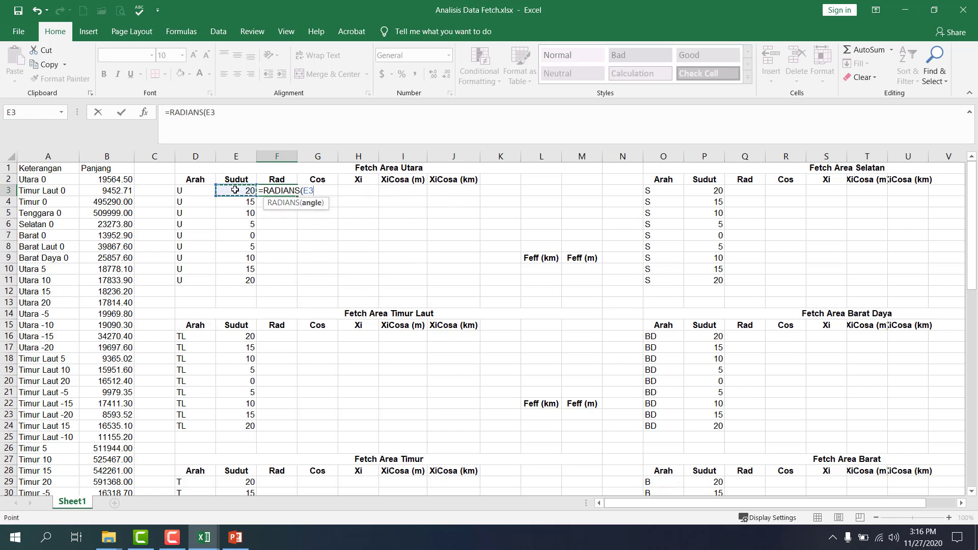
type(")")
key("Tab")
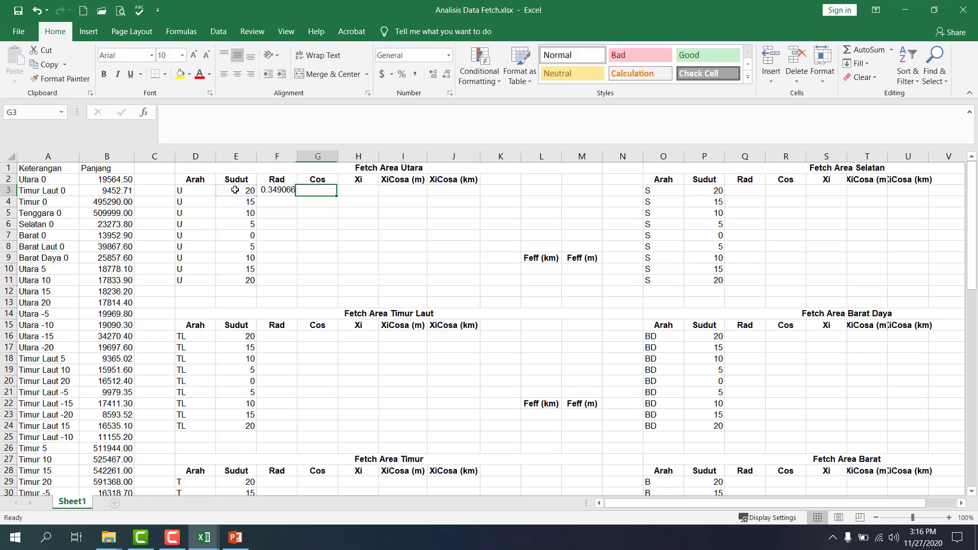
left_click(275, 194)
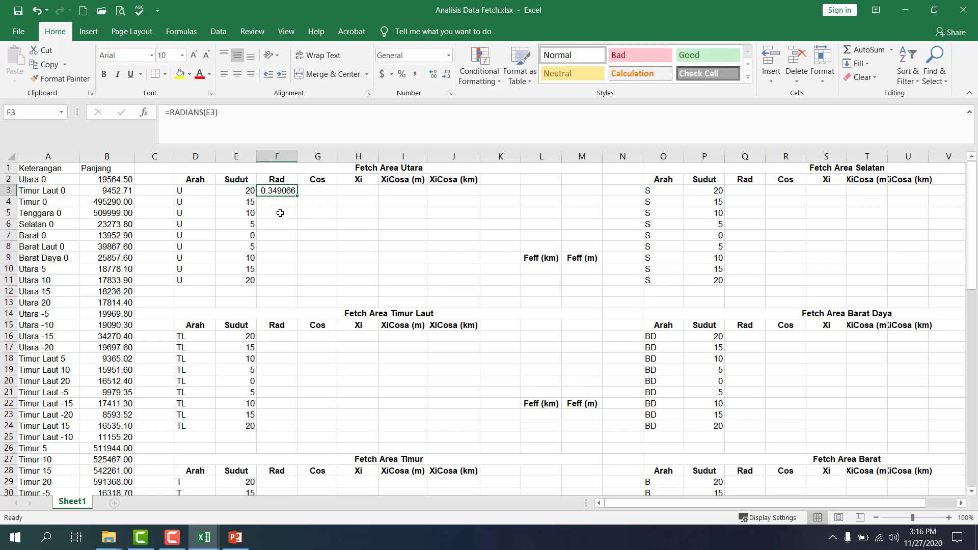
left_click_drag(298, 198, 298, 284)
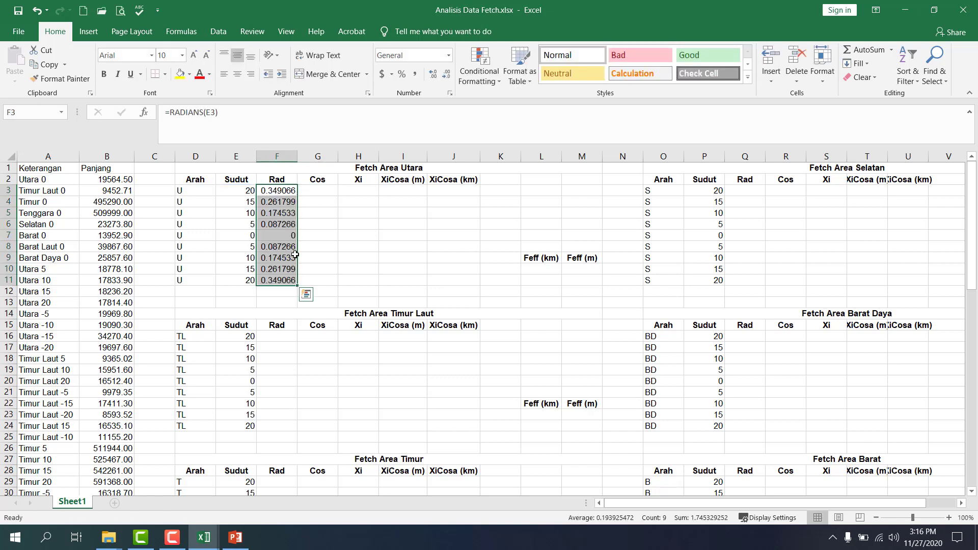
Step: Reduce the Rad values in F3:F11 to two decimal places
left_click(448, 75)
left_click(448, 75)
left_click(448, 76)
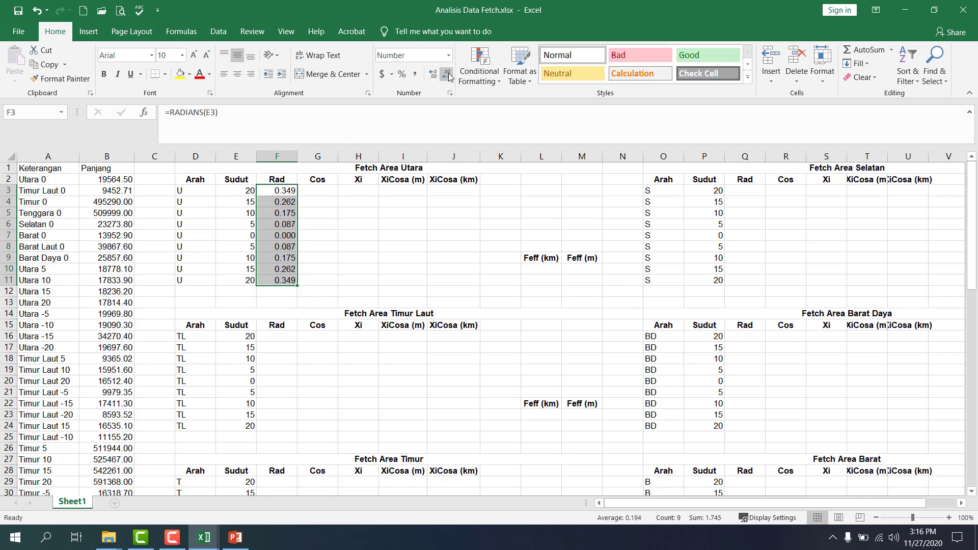
left_click(447, 75)
left_click(358, 213)
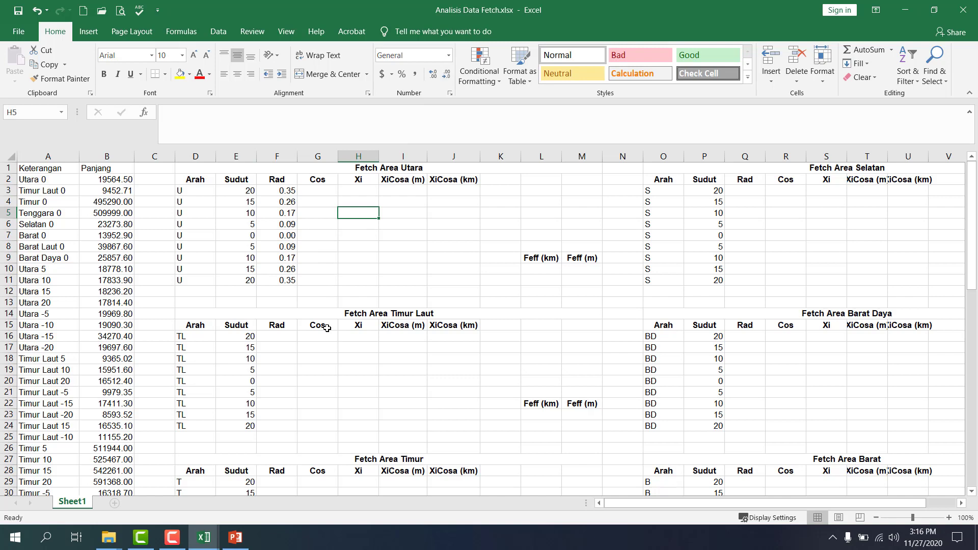
Step: Autofit the widths of columns D, E and F to their contents and select the Cos cell G3
double_click(214, 156)
double_click(238, 156)
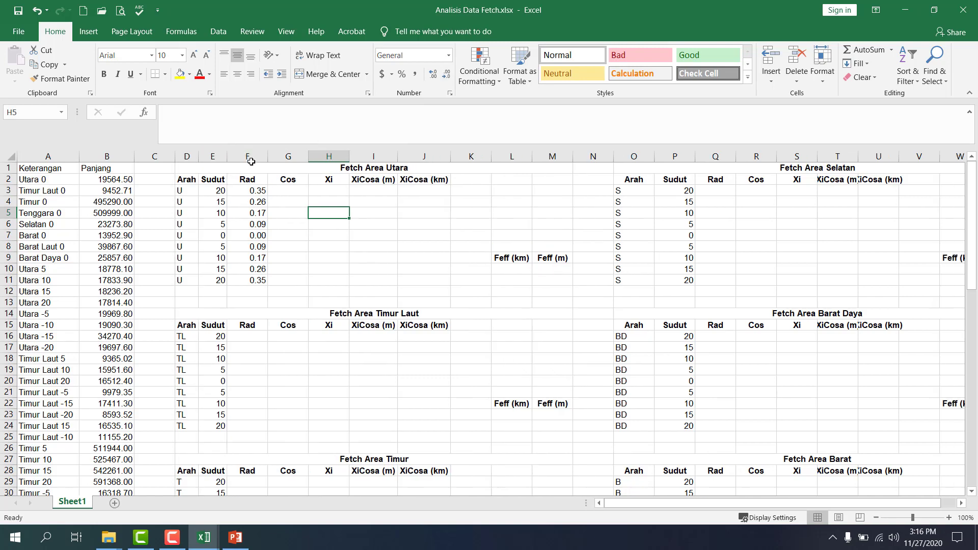
double_click(266, 156)
left_click(264, 191)
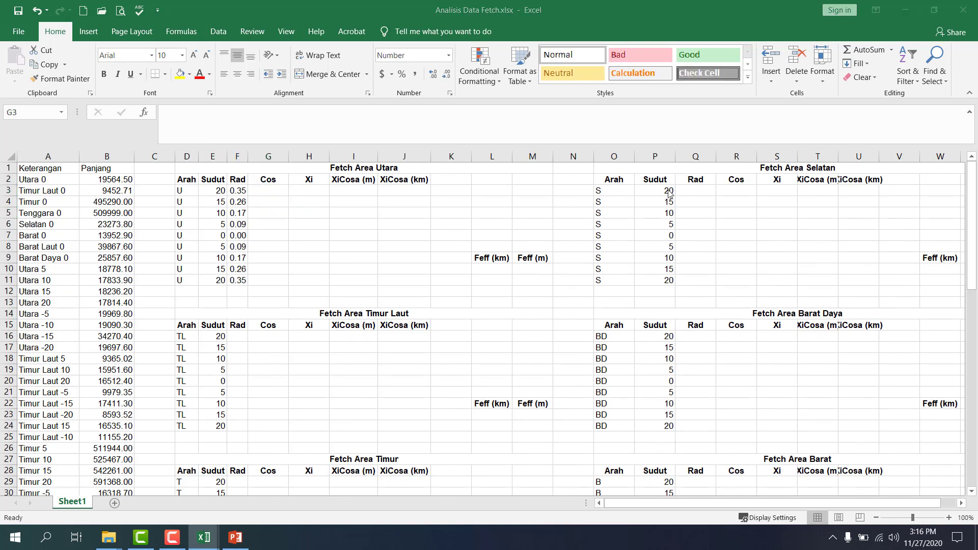
Step: Enter =COS(F3) in the Cos cell G3 of the Fetch Area Utara table and fill it down to G11
left_click(269, 190)
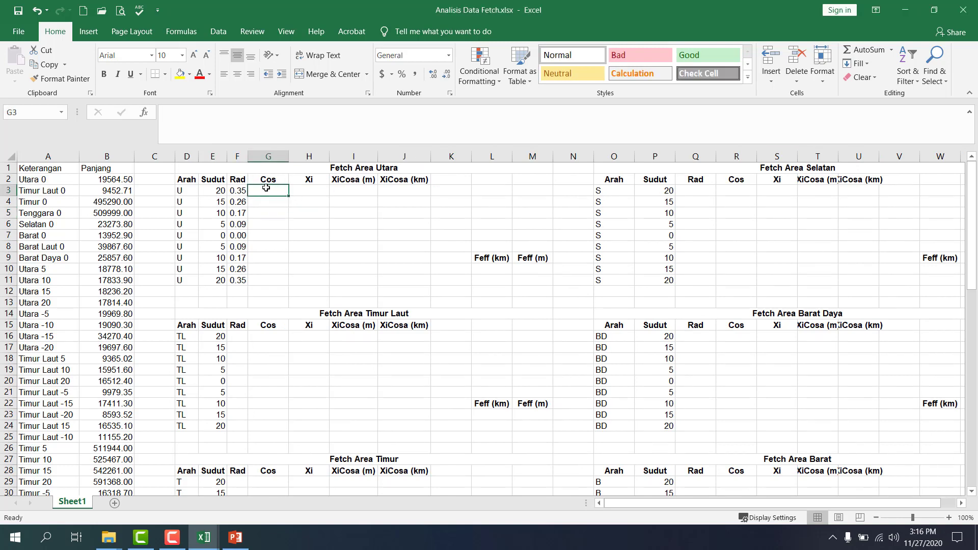
left_click(240, 191)
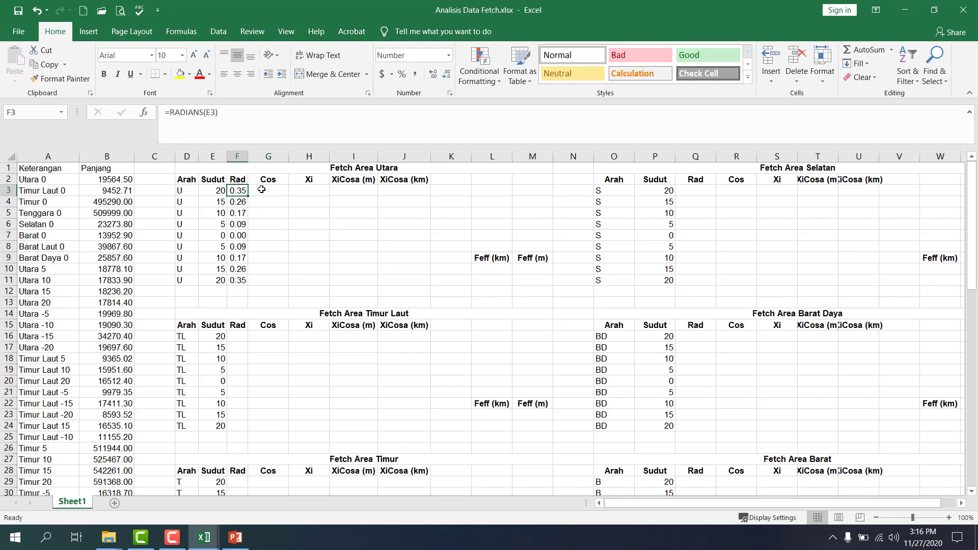
left_click(262, 190)
type("=")
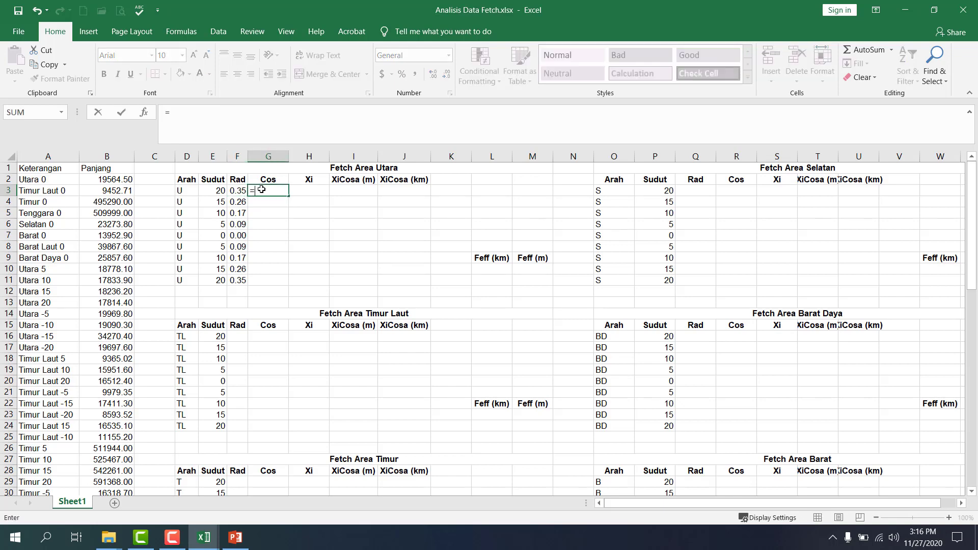
type("cos")
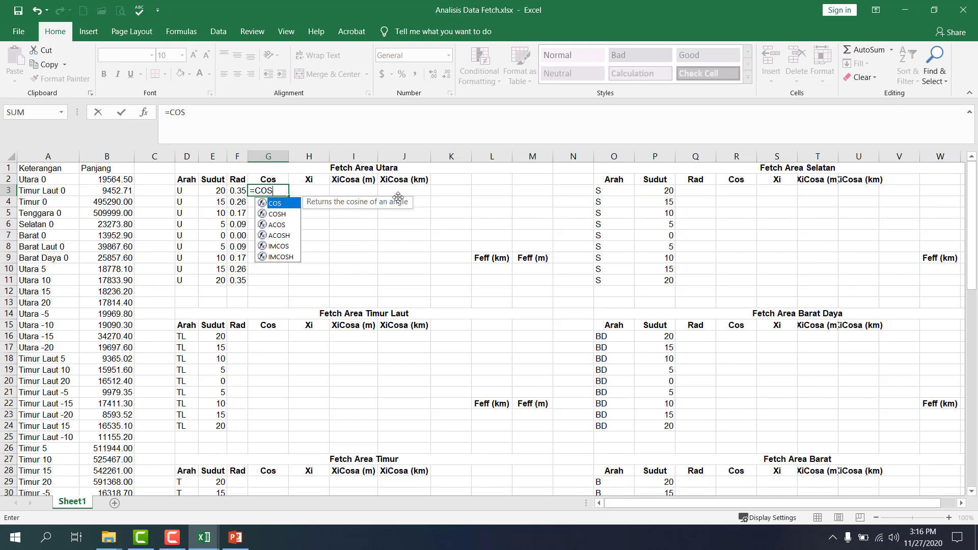
key("Tab")
key("Left")
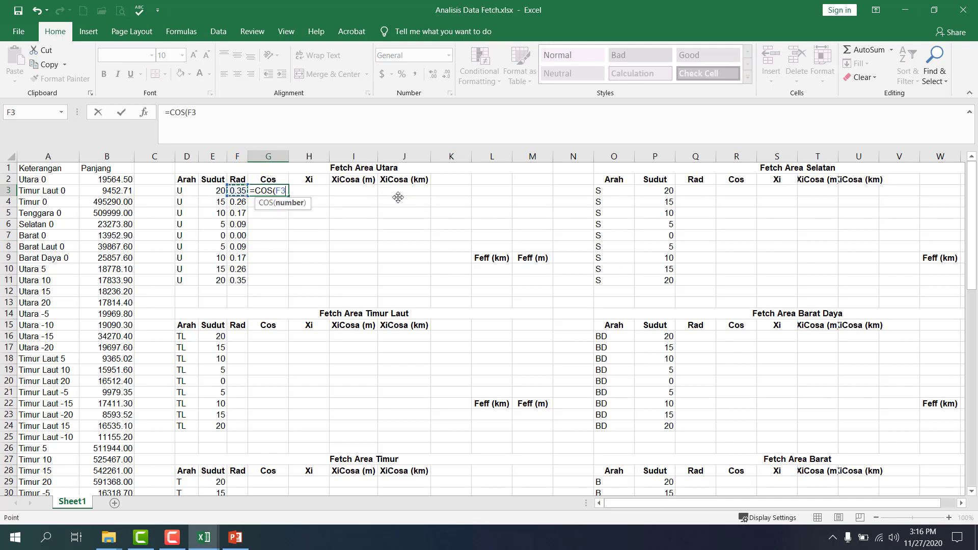
type(")")
key("Tab")
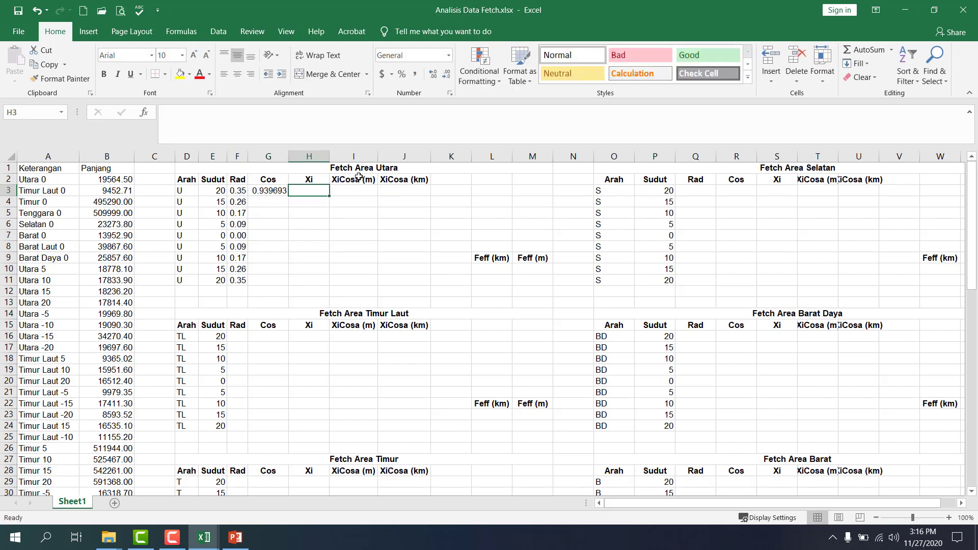
left_click(275, 192)
double_click(288, 196)
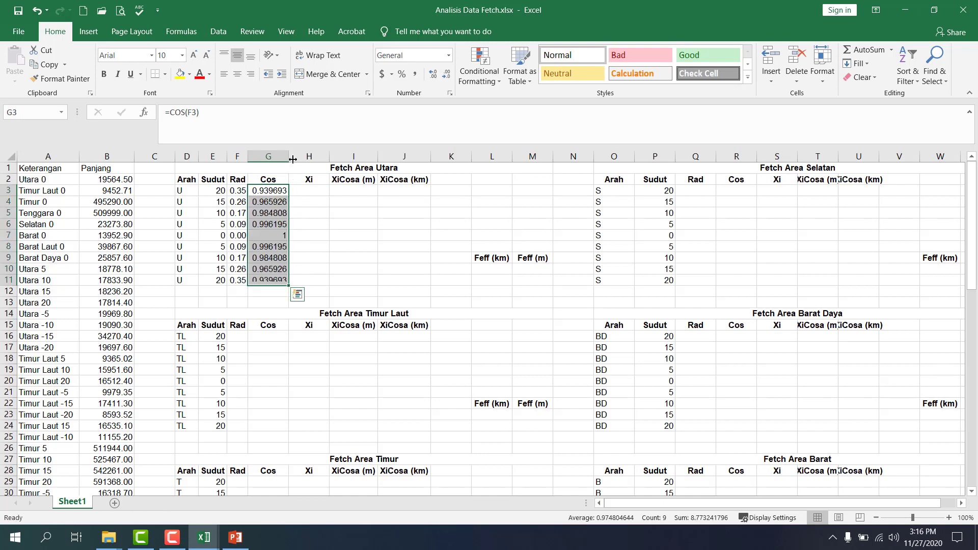
Step: Reduce the Cos values in G3:G11 to two decimal places and autofit the width of column G
left_click(446, 75)
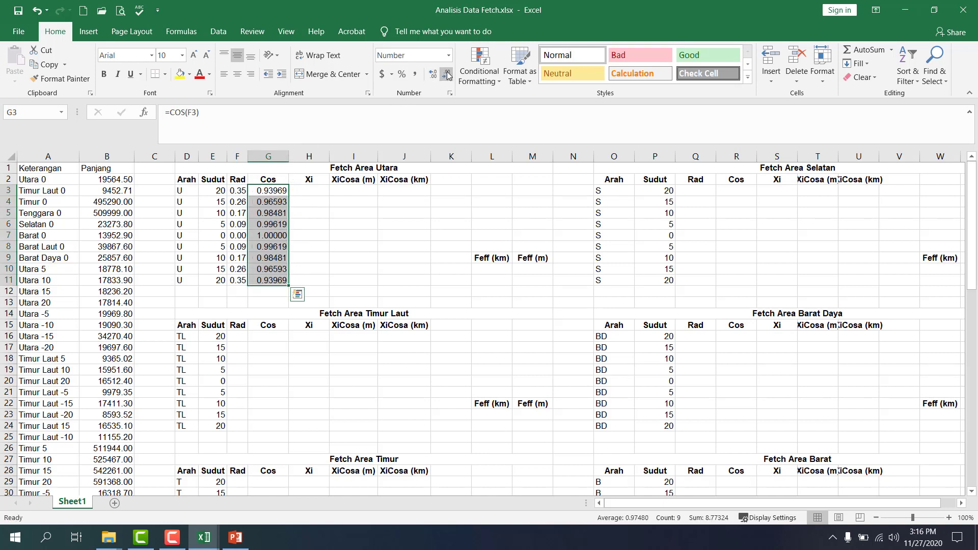
left_click(446, 74)
left_click(447, 74)
left_click(446, 74)
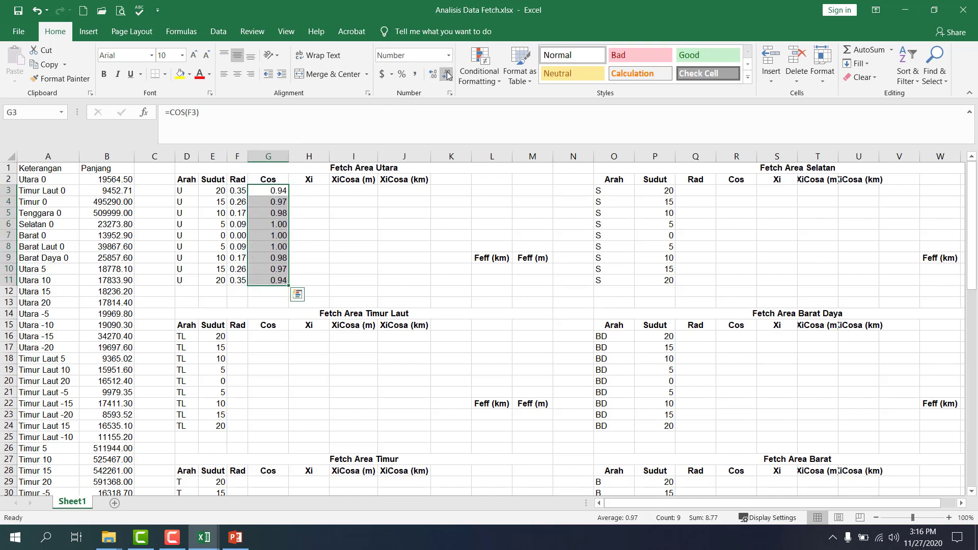
double_click(288, 156)
left_click(283, 190)
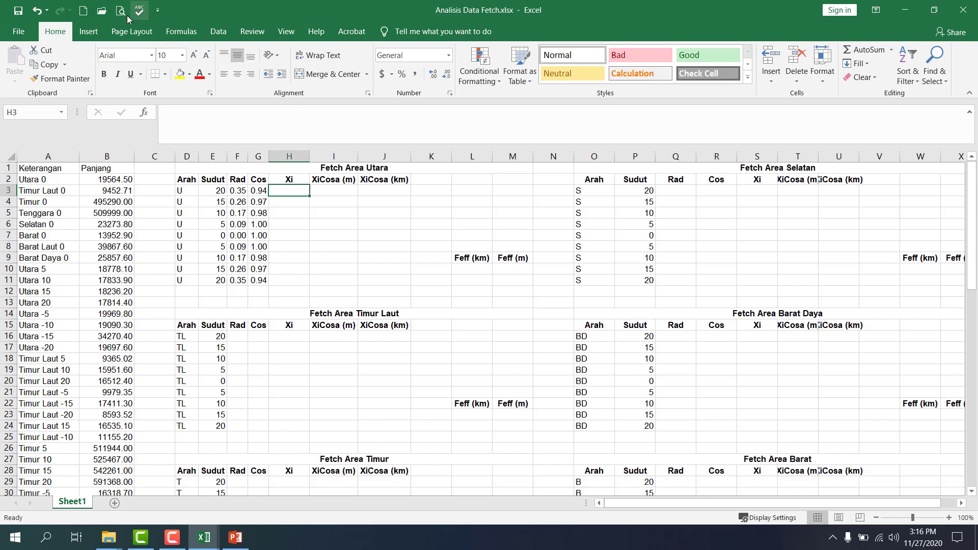
Step: Copy the Utara 0 length from B2 and paste it as a value into the Xi cell H7 for angle 0
left_click_drag(214, 226, 205, 195)
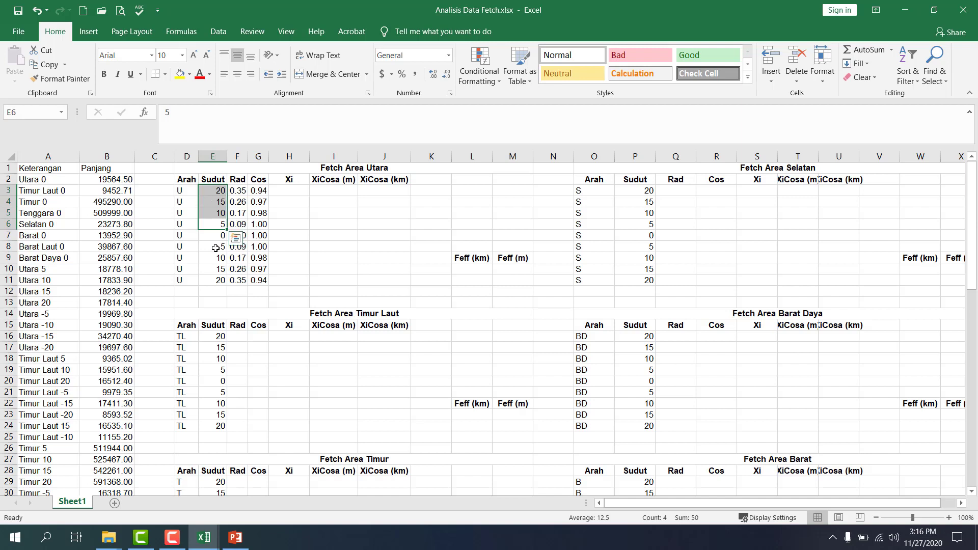
left_click_drag(214, 248, 213, 272)
left_click(204, 235)
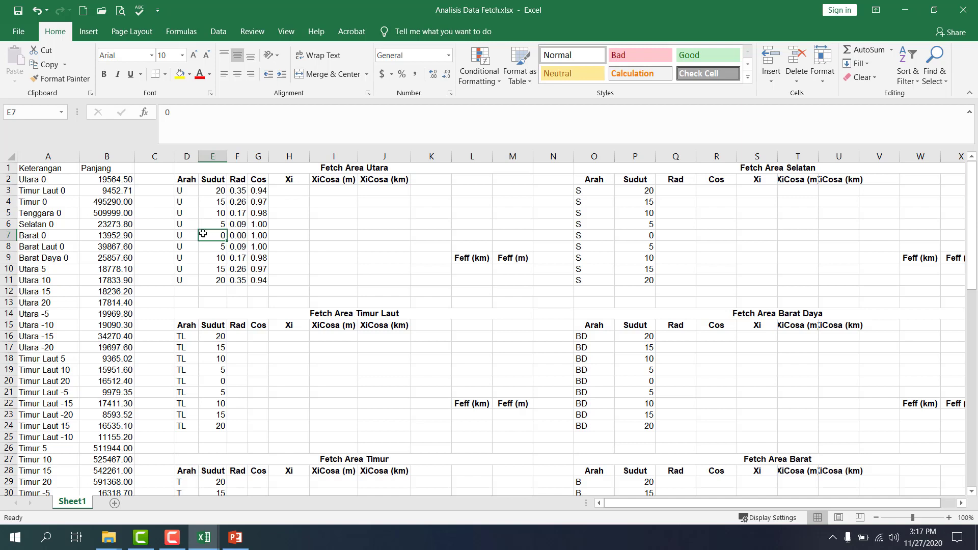
left_click(113, 181)
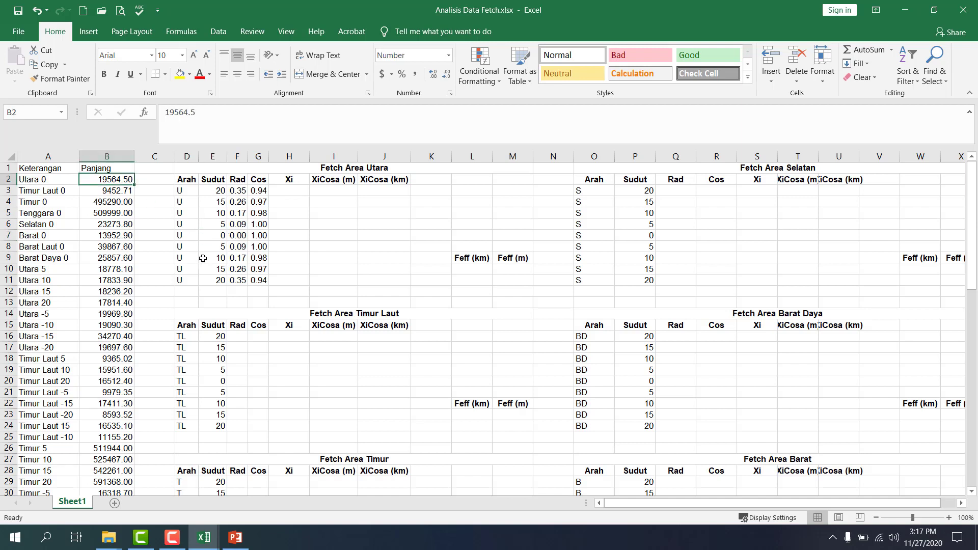
left_click_drag(47, 178, 102, 179)
left_click(105, 180)
key("ctrl+c")
left_click(285, 240)
right_click(287, 236)
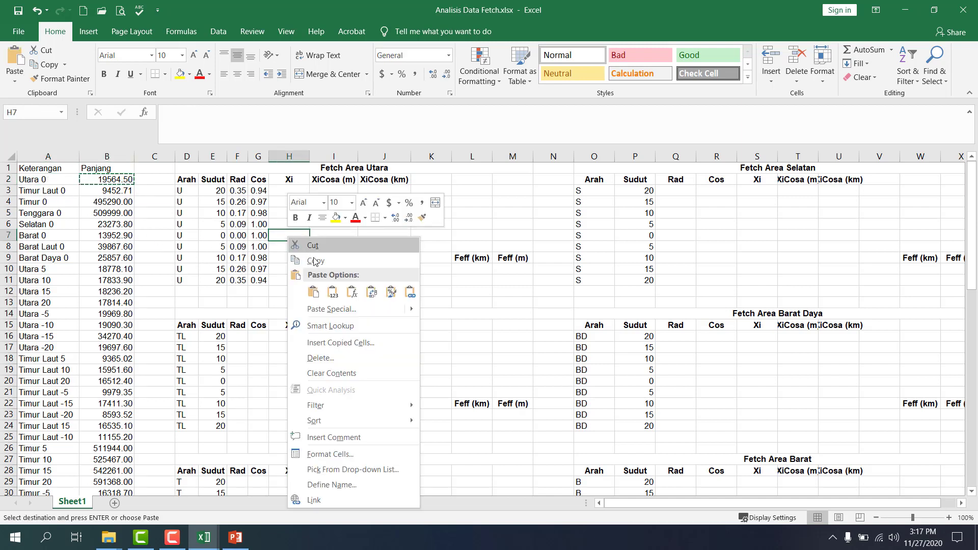
left_click(332, 292)
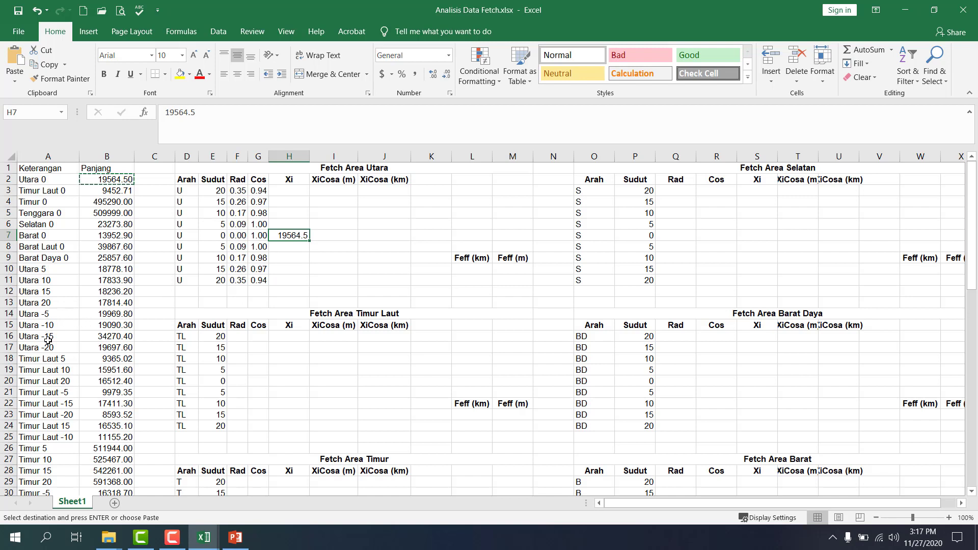
Step: Try pasting the Utara 5 to Utara 20 lengths from B10:B13 into the Xi cells H8:H11, and undo the paste
left_click(54, 315)
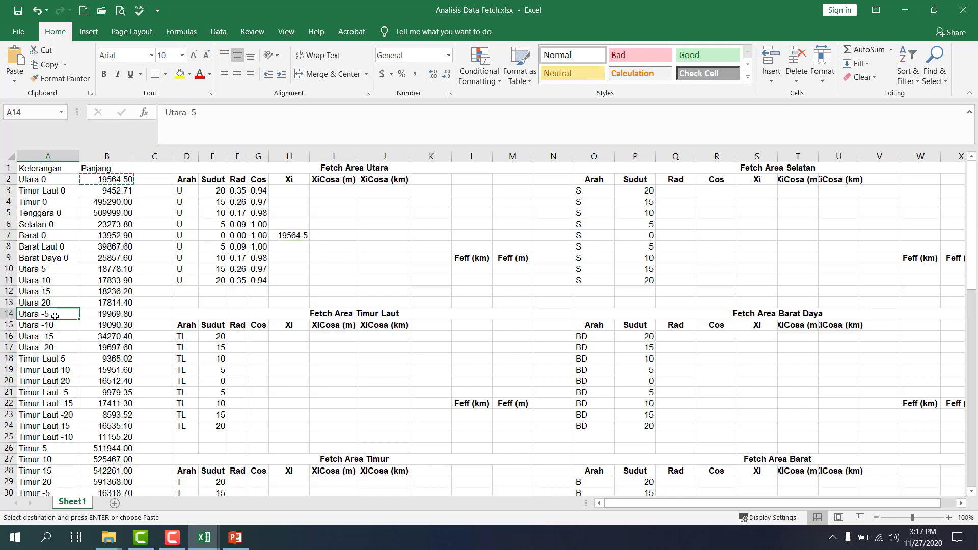
left_click_drag(107, 316, 96, 347)
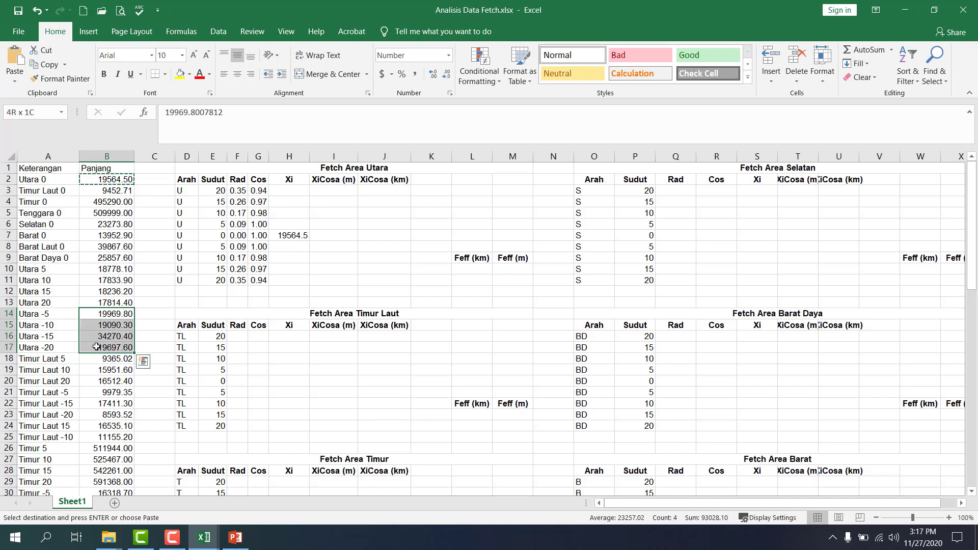
key("ctrl+c")
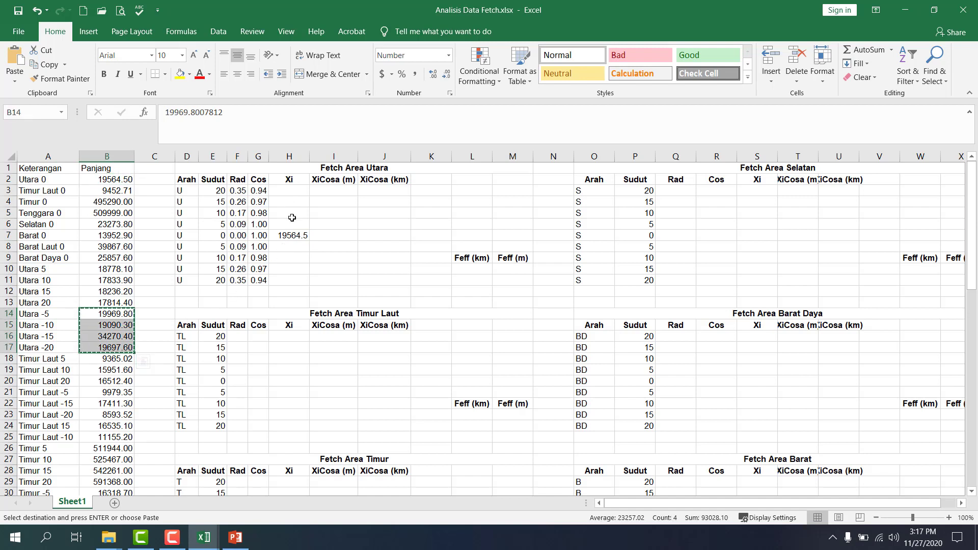
left_click(108, 270)
left_click_drag(105, 282, 107, 303)
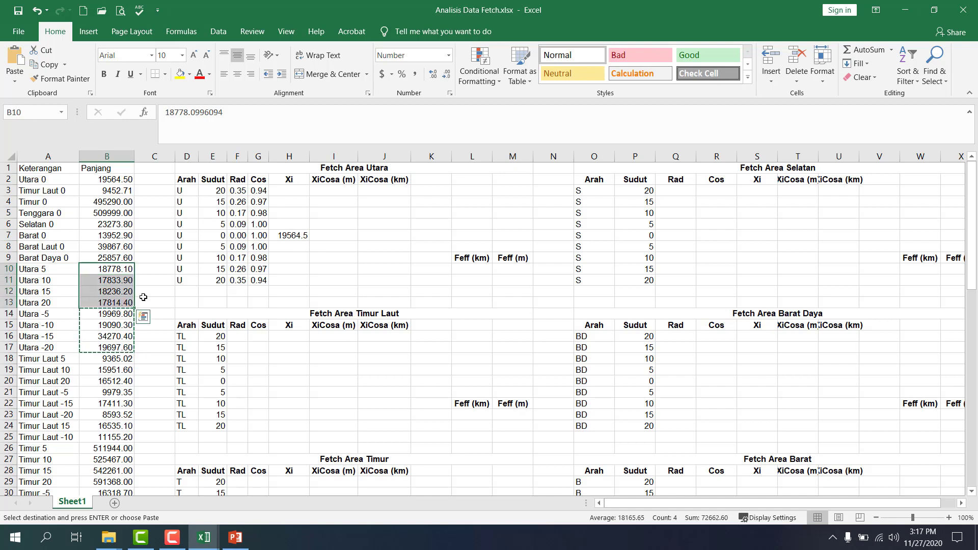
key("ctrl+c")
left_click(298, 247)
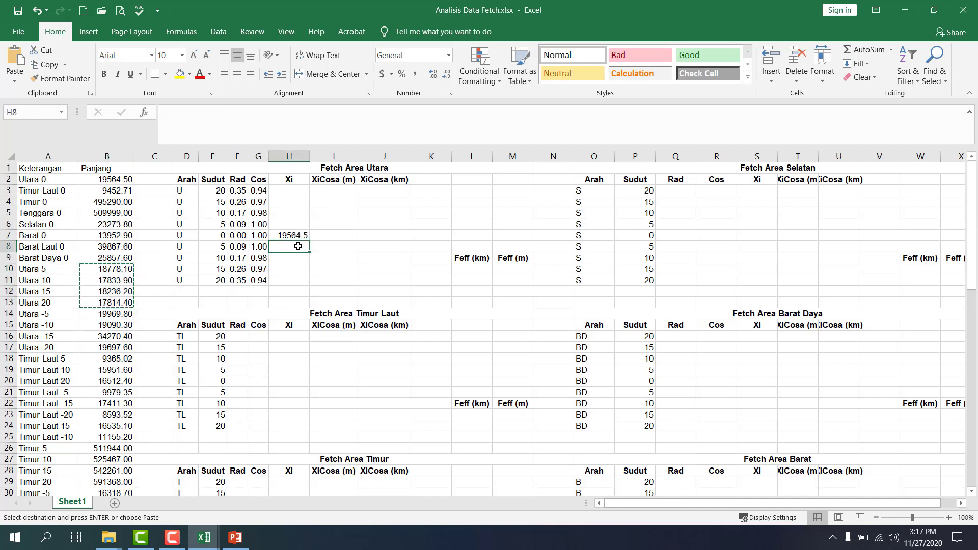
key("ctrl+v")
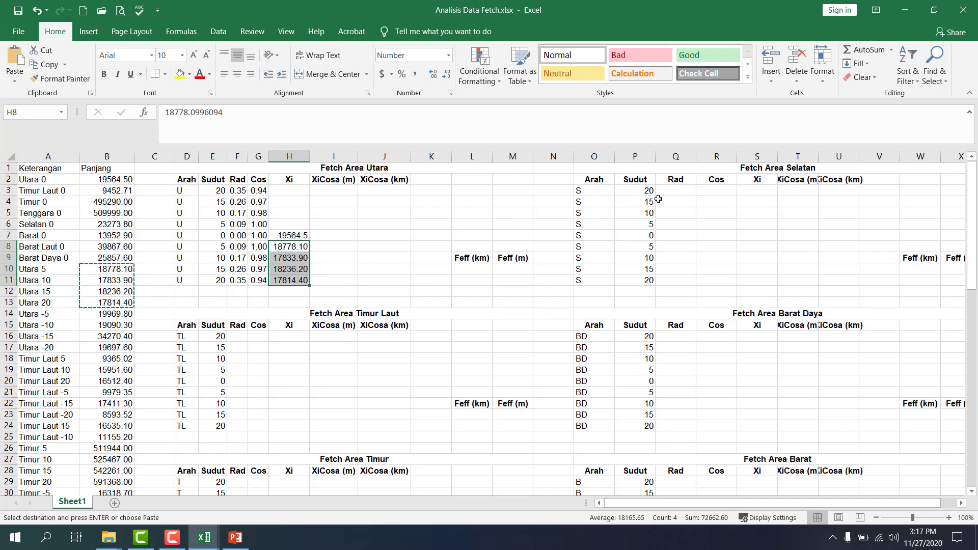
left_click(120, 318)
key("ctrl+c")
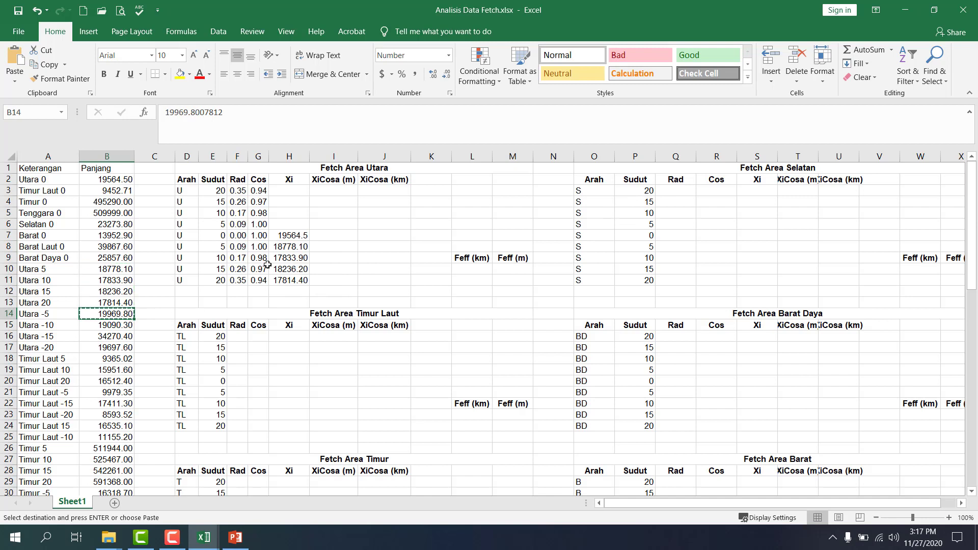
left_click(289, 225)
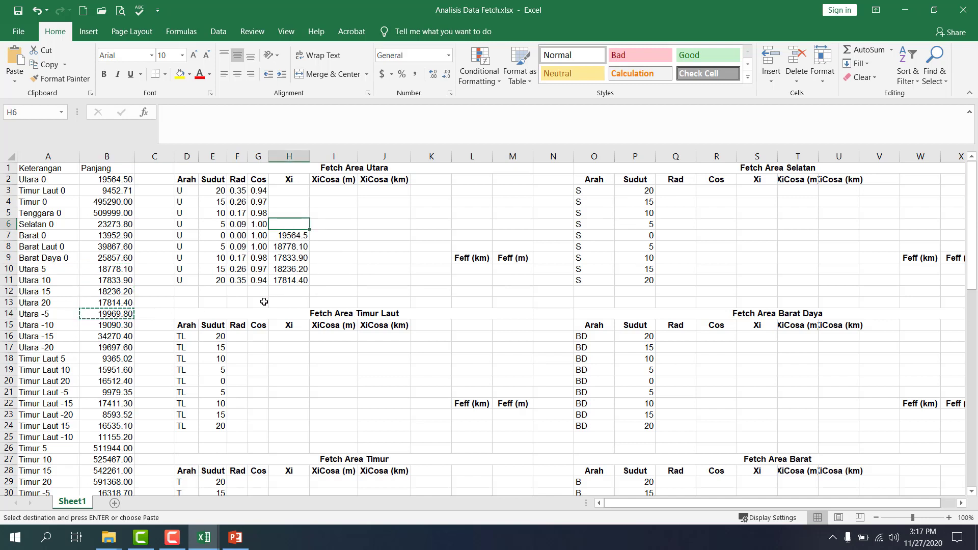
key("ctrl+z")
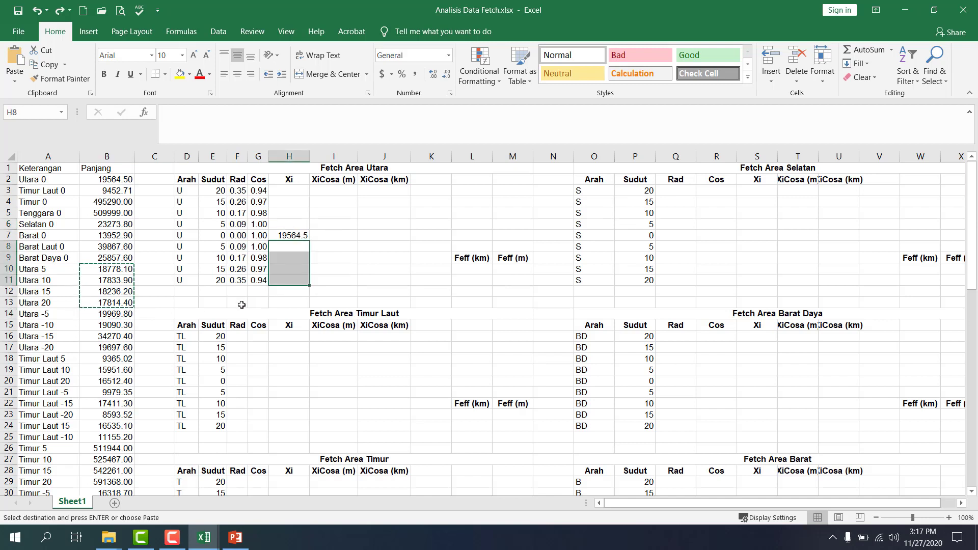
Step: Copy the Utara -5 to Utara -20 lengths from B14:B17 into the Xi cells H8:H11
left_click(100, 319)
left_click(96, 349, "shift")
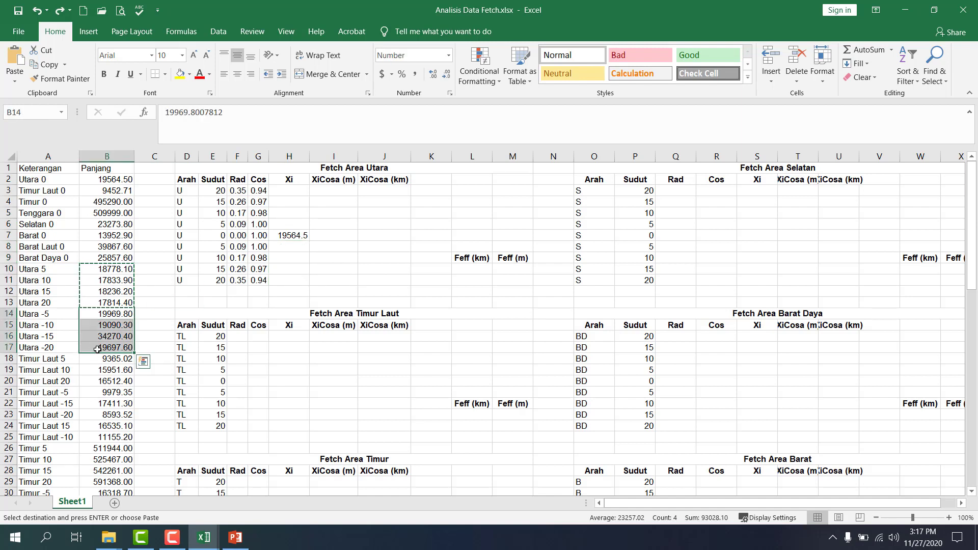
key("ctrl+c")
left_click(291, 243)
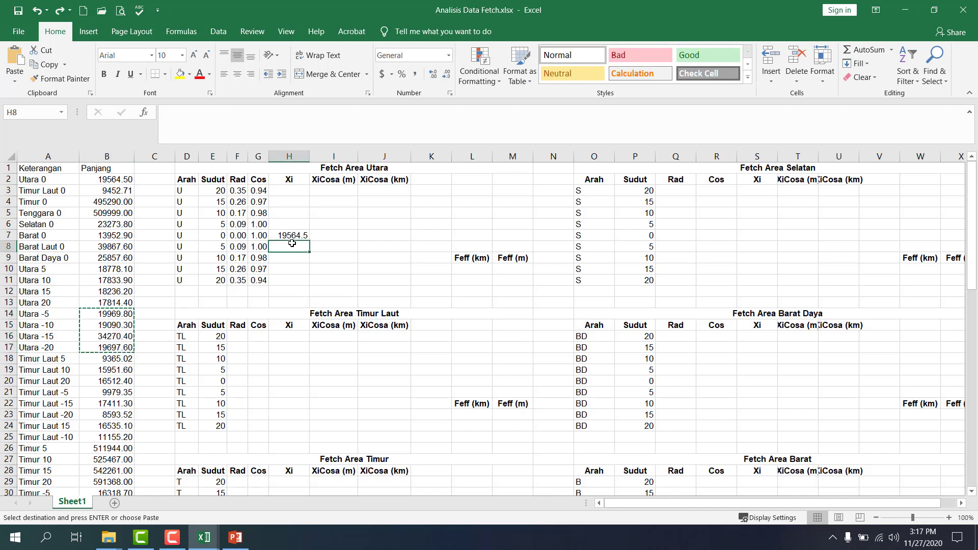
key("ctrl+v")
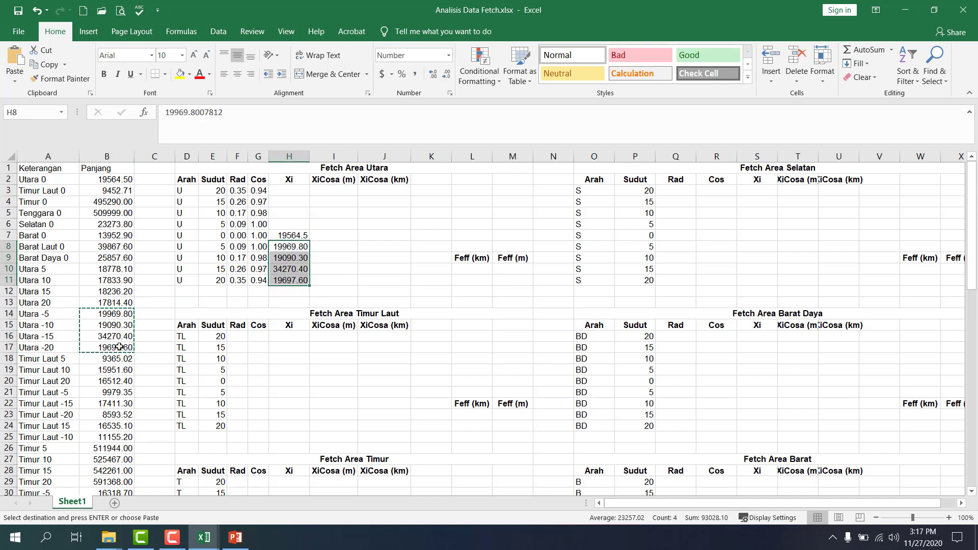
Step: Copy the Utara 5 length from B10 into Xi cell H6 and the Utara 10 length from B11 into H5
left_click(114, 271)
key("ctrl+c")
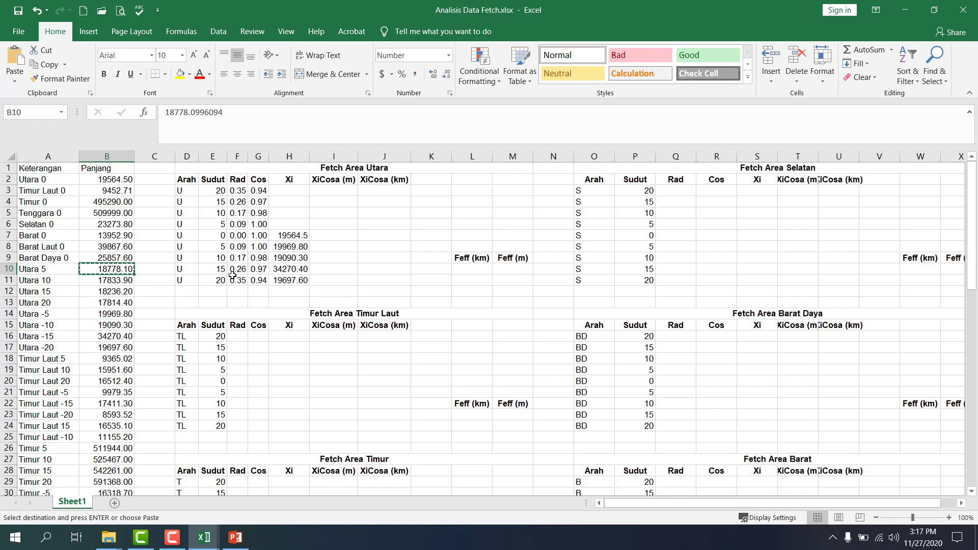
left_click(282, 224)
key("ctrl+v")
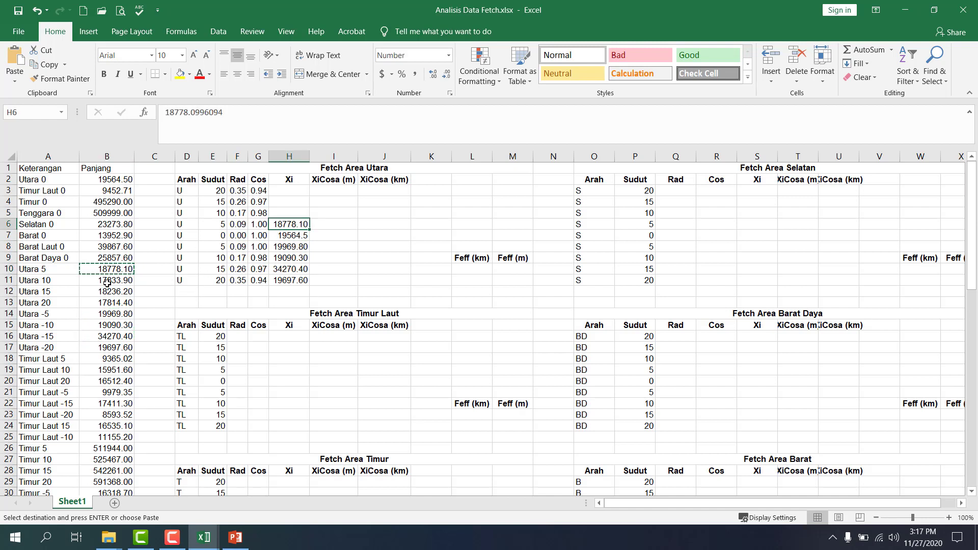
left_click(107, 283)
key("ctrl+c")
left_click(277, 212)
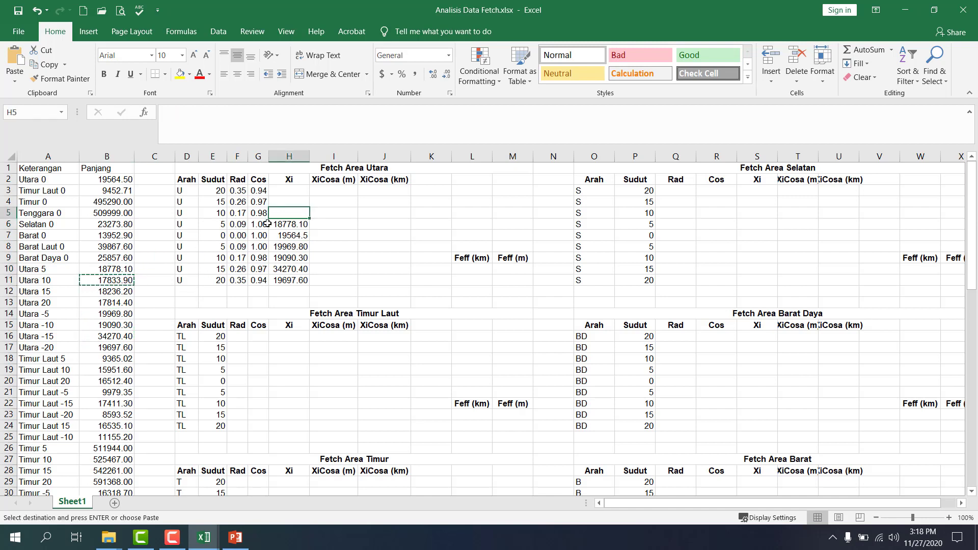
key("ctrl+v")
Step: Copy the Utara 15 length from B12 into Xi cell H4 and the Utara 20 length from B13 into H3, selecting H3:H11
left_click(108, 291)
key("ctrl+c")
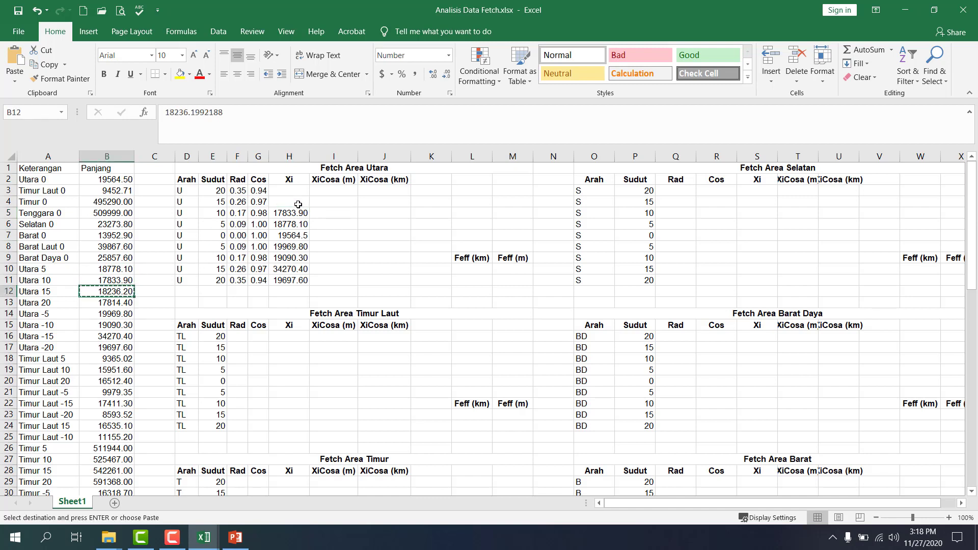
left_click(298, 204)
key("ctrl+v")
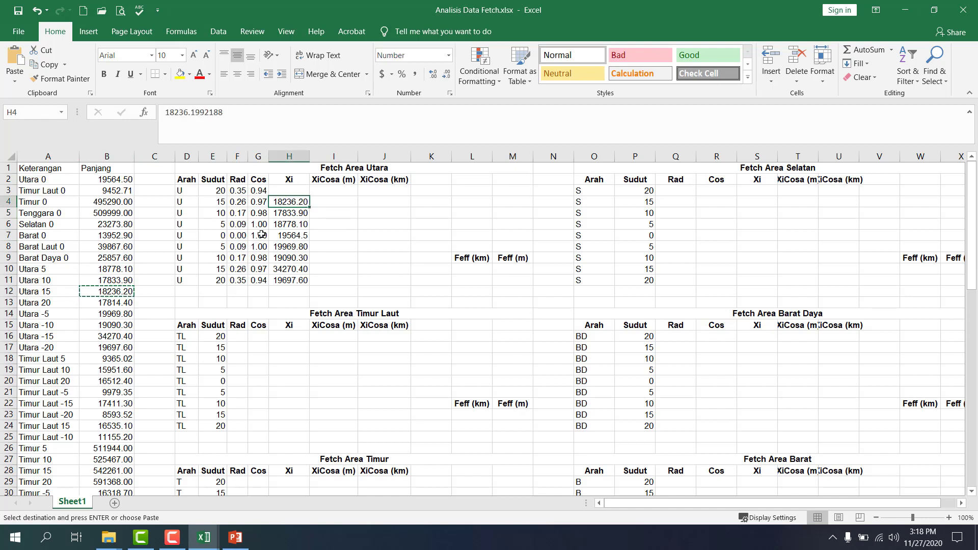
left_click(106, 303)
key("ctrl+c")
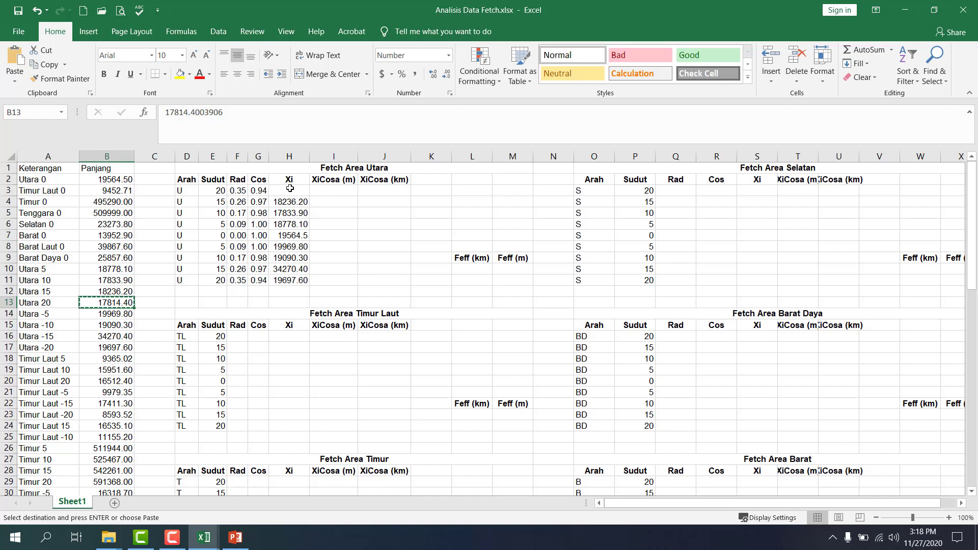
left_click(290, 189)
key("ctrl+v")
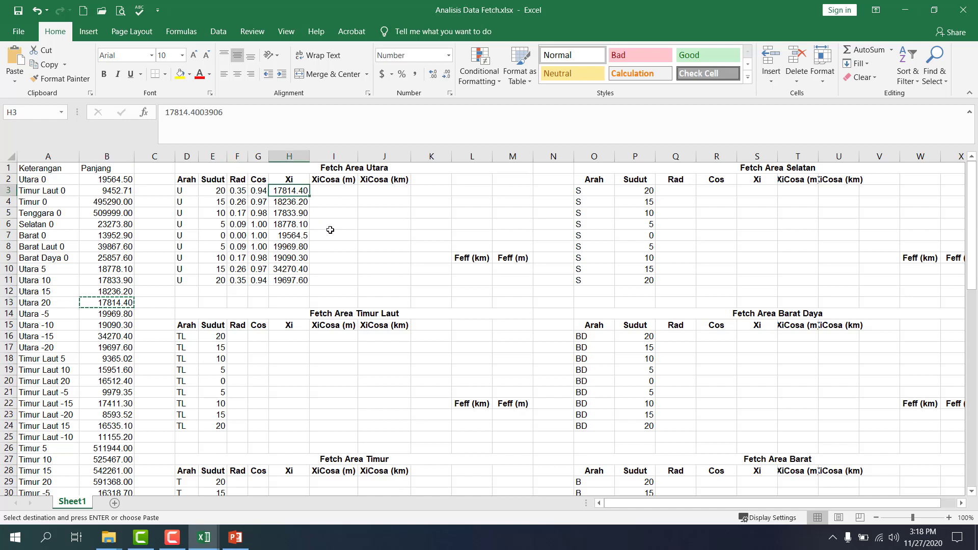
left_click(293, 279, "shift")
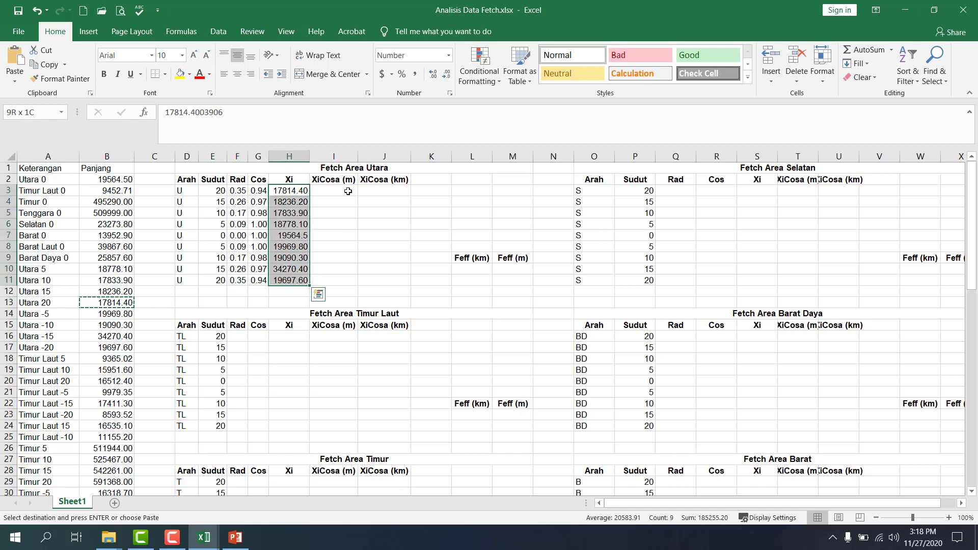
Step: Format the Utara Xi values in H3:H11 to show two decimal places
left_click(447, 76)
left_click(433, 76)
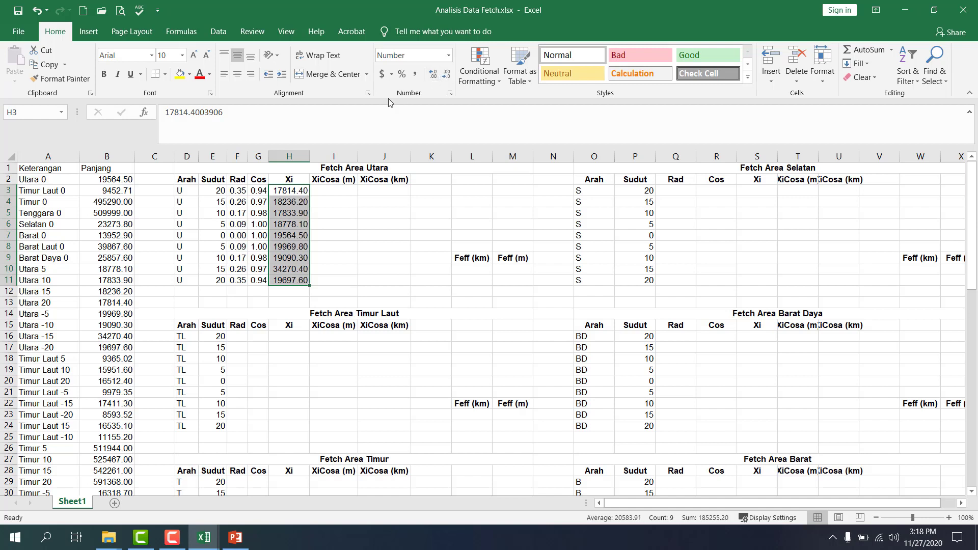
left_click(325, 195)
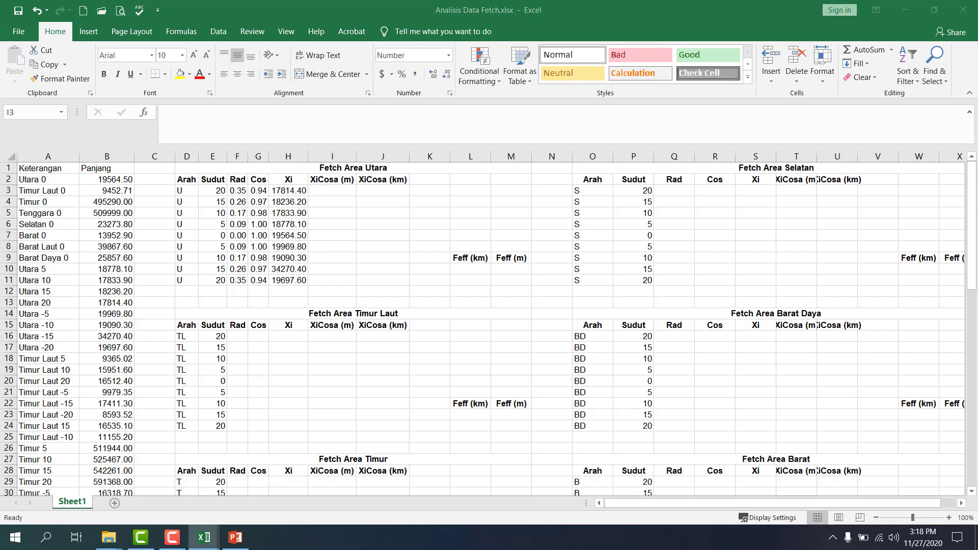
Step: Enter =H3*G3 in the XiCosa (m) cell I3 of the Utara table and fill it down to I11
left_click(349, 190)
type("=")
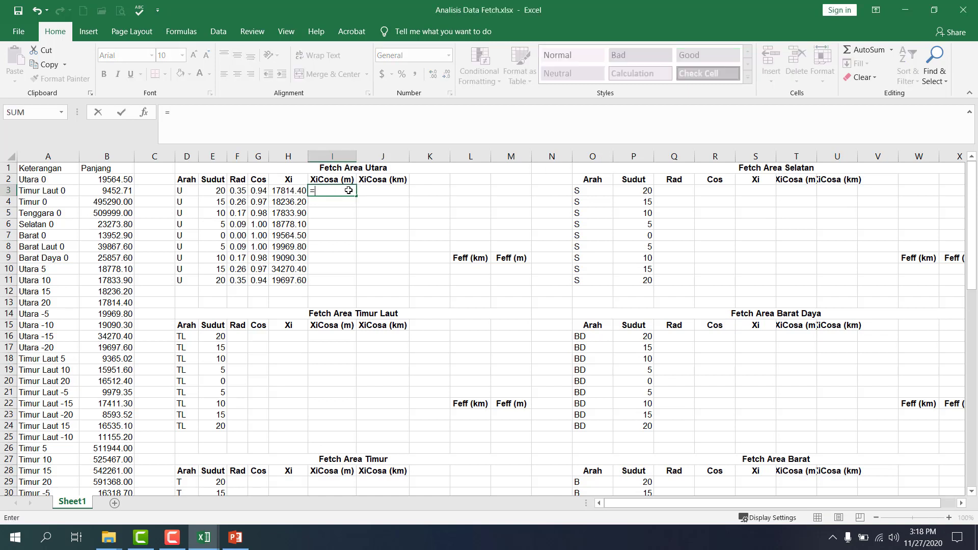
left_click(273, 193)
type("*")
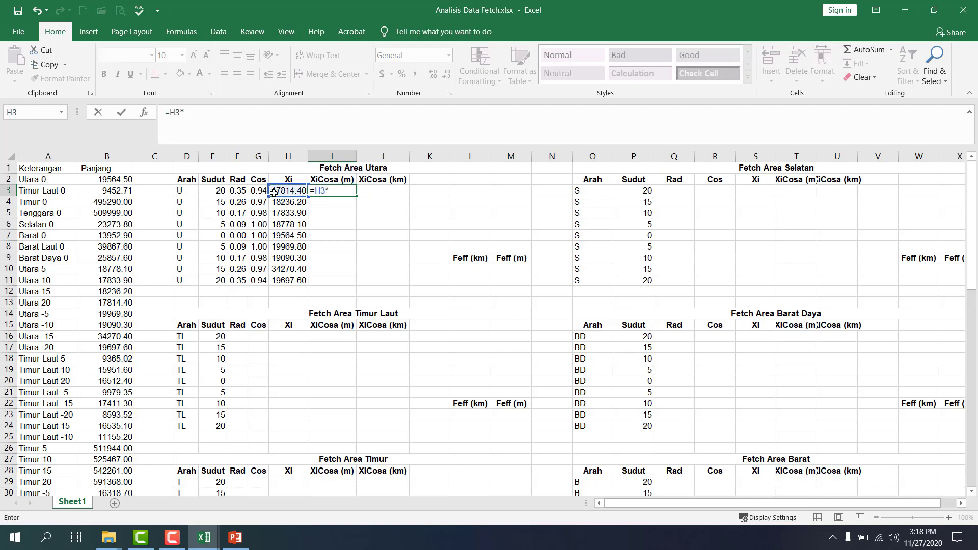
left_click(260, 188)
key("Return")
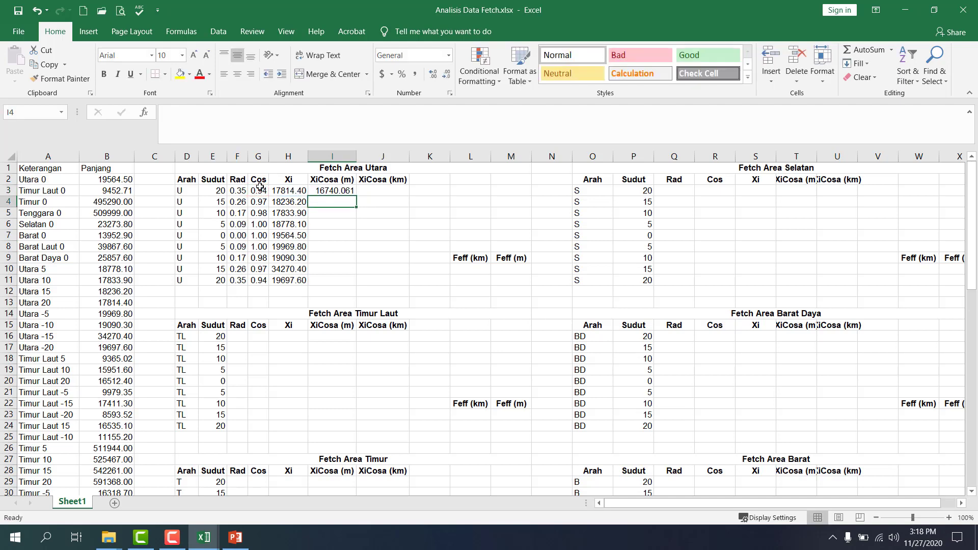
left_click(349, 191)
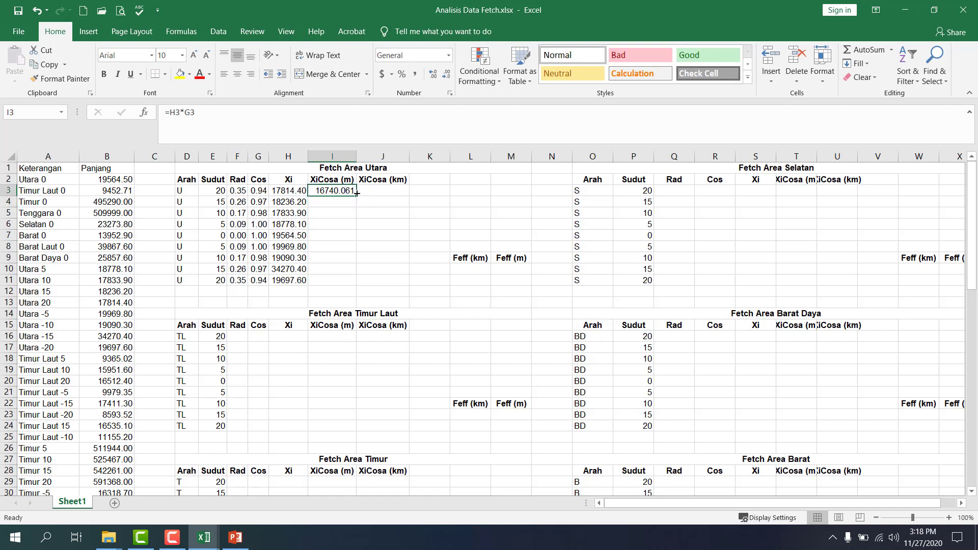
double_click(357, 193)
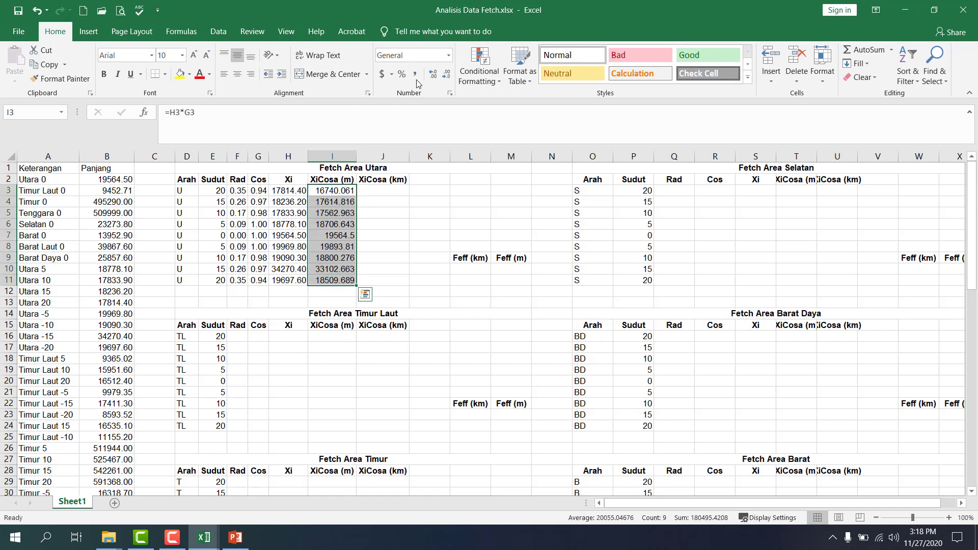
Step: Format the XiCosa (m) values in I3:I11 to two decimal places
left_click(433, 75)
left_click(446, 76)
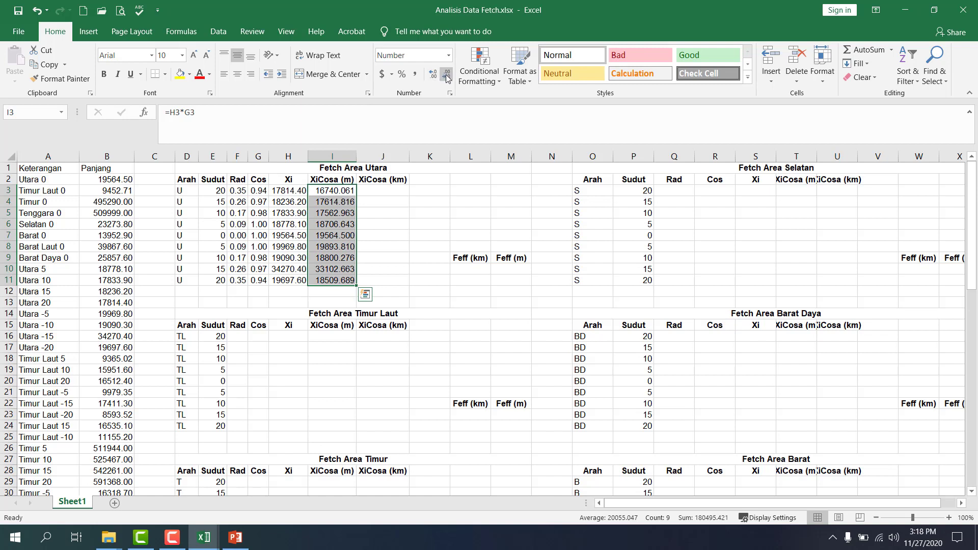
left_click(446, 76)
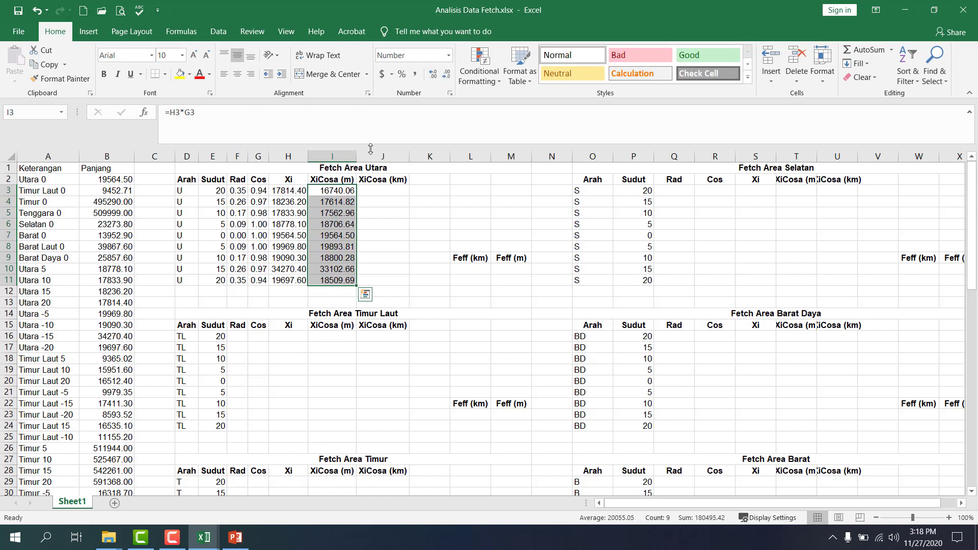
Step: Convert XiCosa to kilometres by entering =I3/1000 in J3 and filling it down to J11
left_click(373, 193)
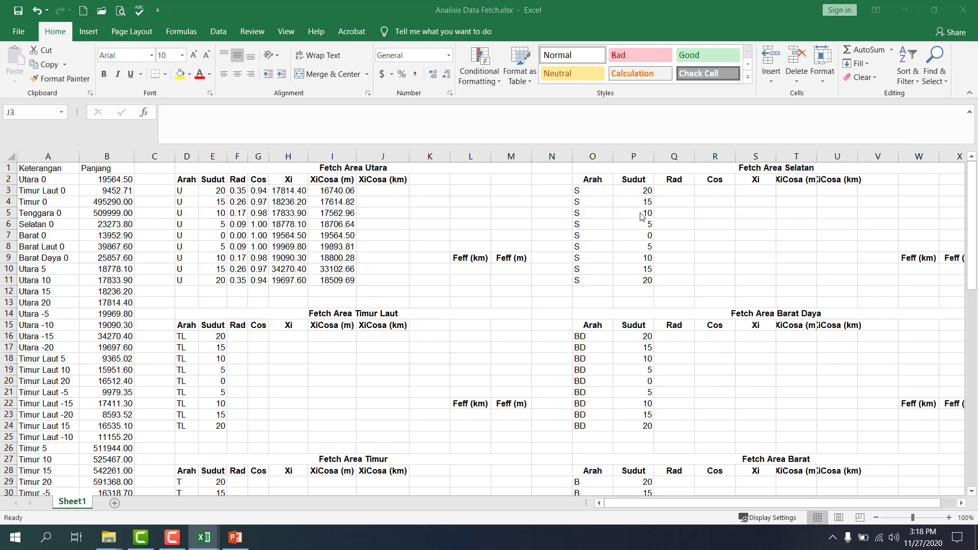
left_click(374, 190)
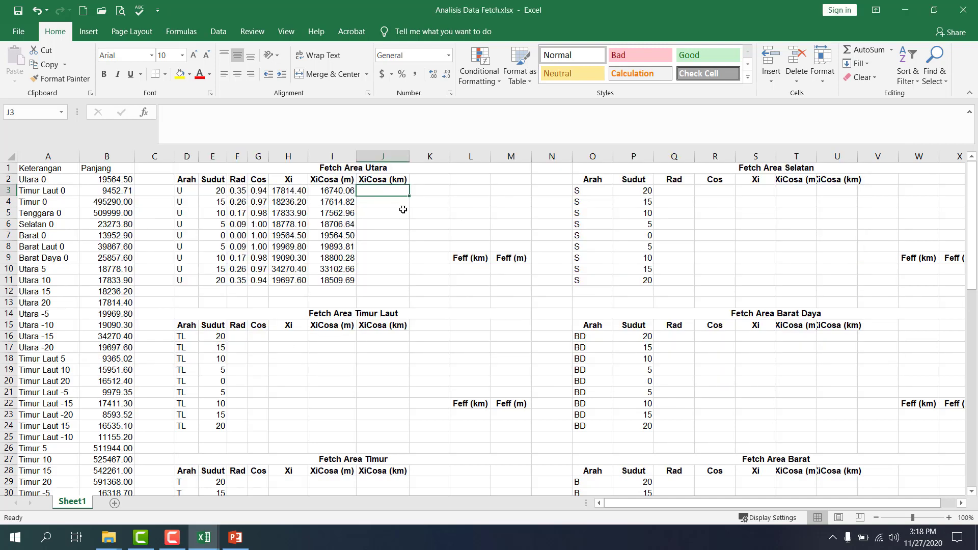
left_click(368, 194)
type("=")
left_click(340, 192)
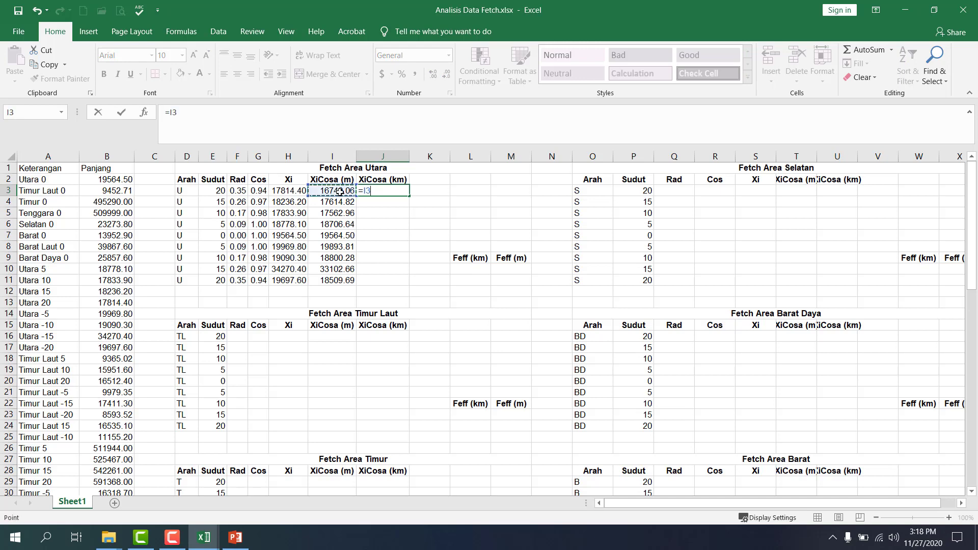
type("/1000")
key("ctrl+Return")
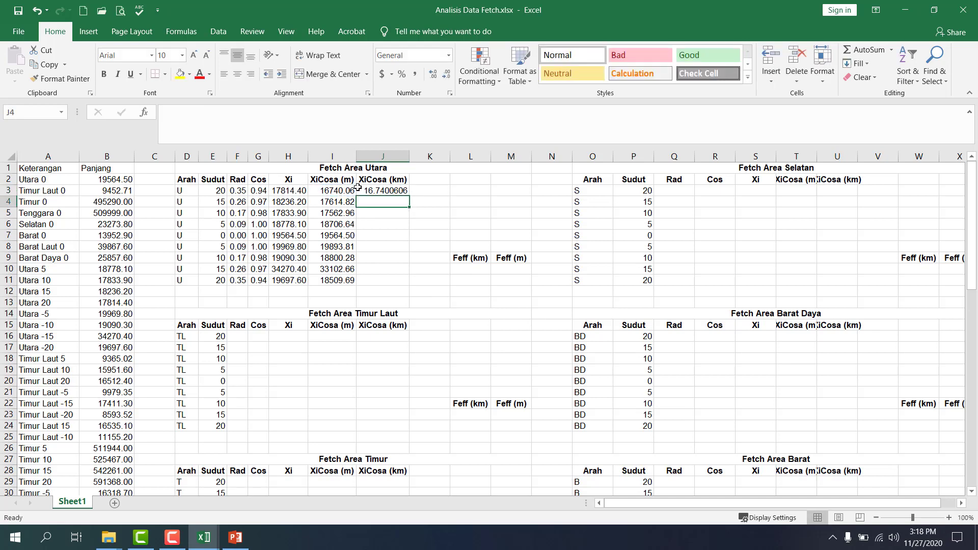
double_click(411, 195)
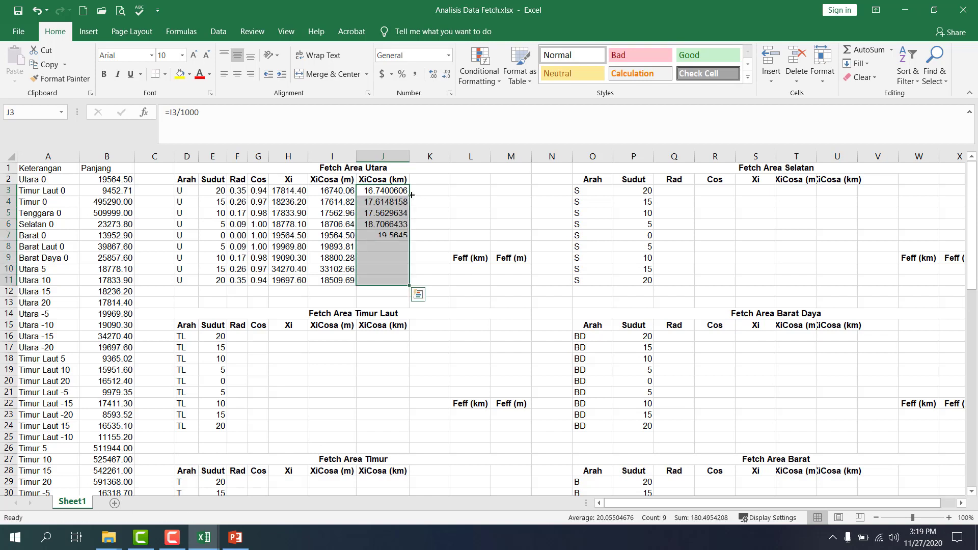
Step: Reduce the XiCosa (km) values in J3:J11 to two decimal places
left_click(447, 75)
left_click(447, 75)
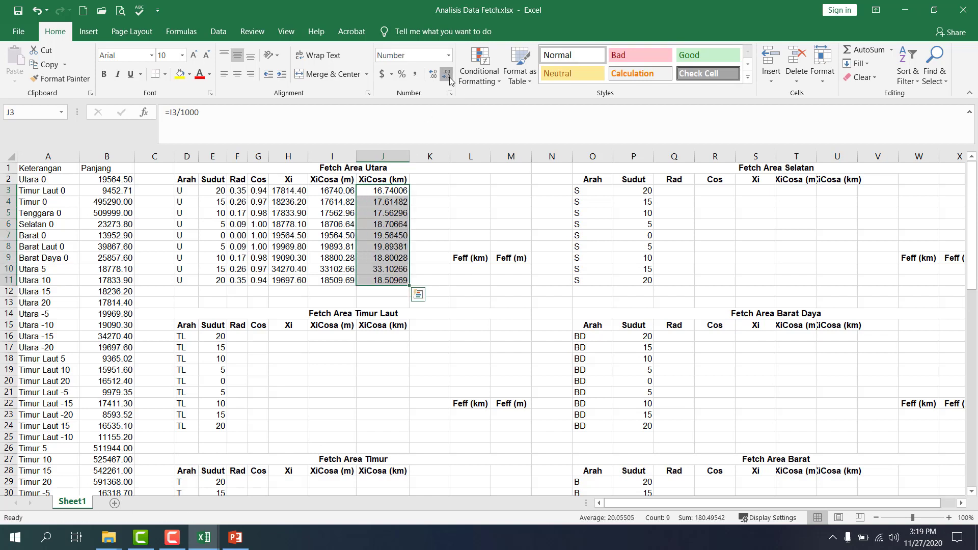
left_click(447, 76)
left_click(447, 75)
left_click(447, 75)
left_click(423, 192)
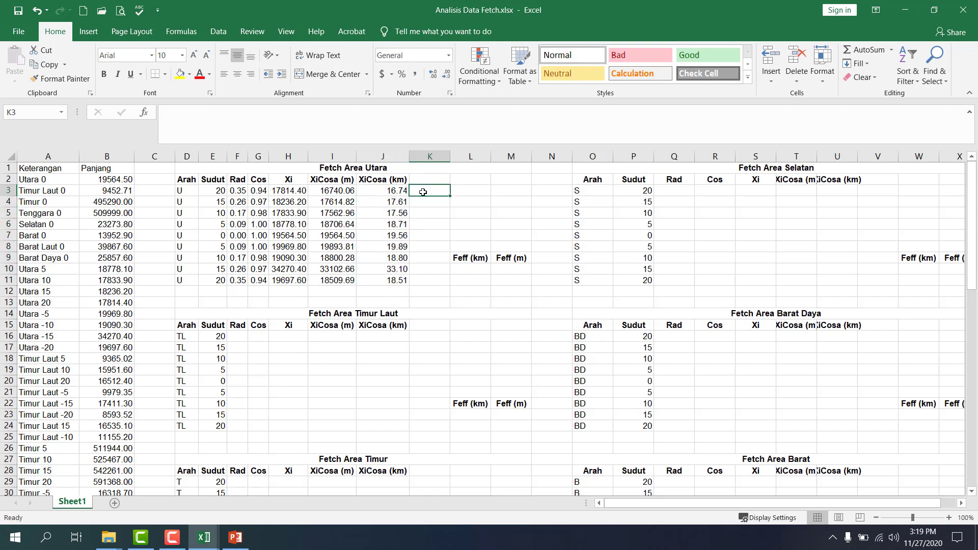
left_click_drag(391, 190, 385, 280)
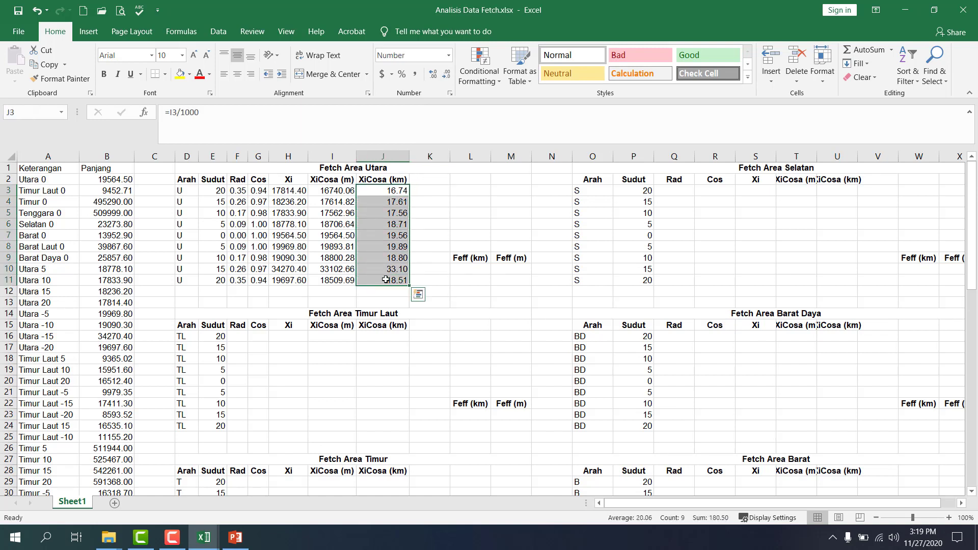
left_click(438, 208)
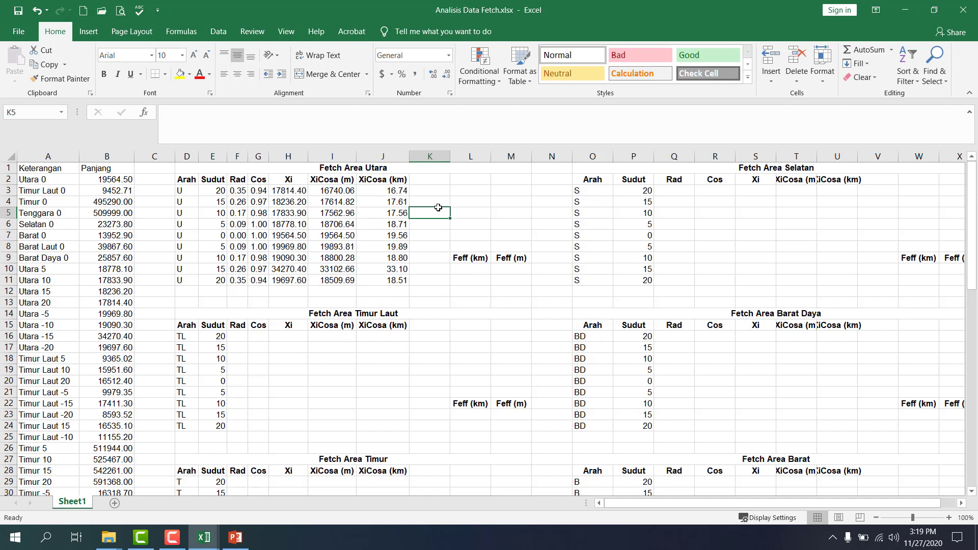
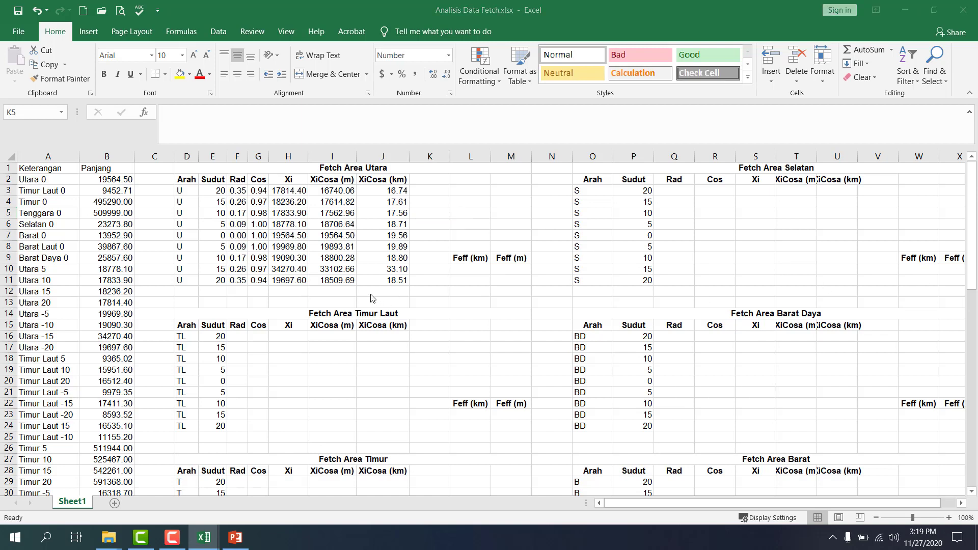
left_click(260, 291)
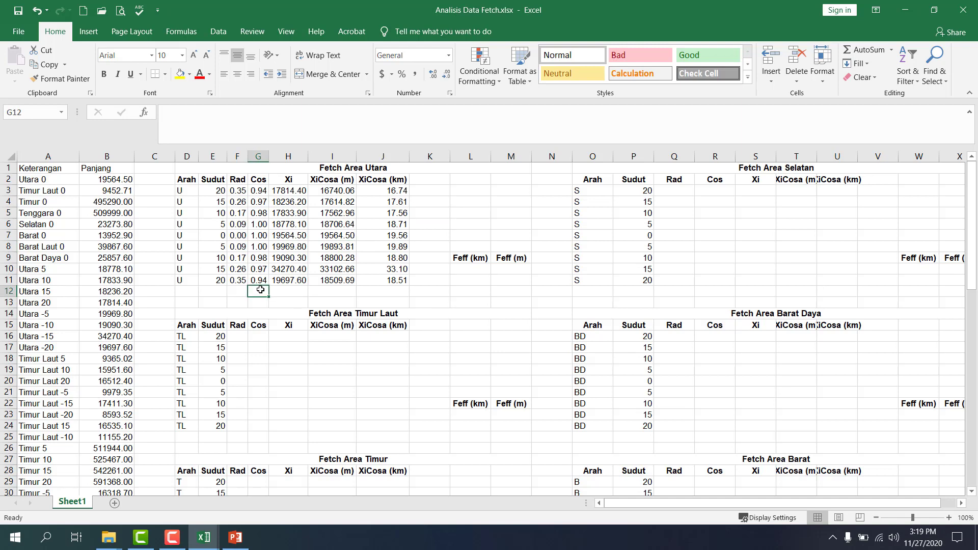
type("=sum(")
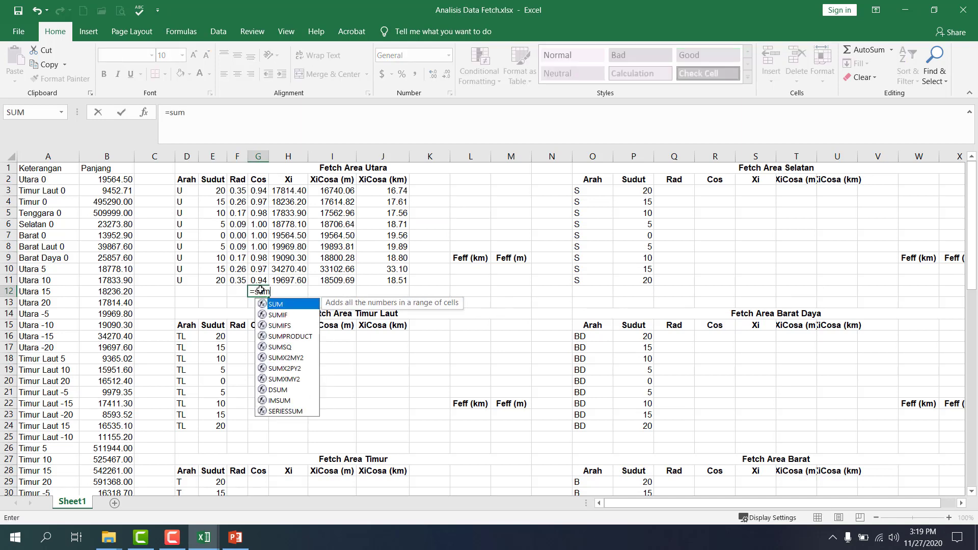
key("BackSpace")
key("BackSpace")
key("BackSpace")
key("BackSpace")
key("BackSpace")
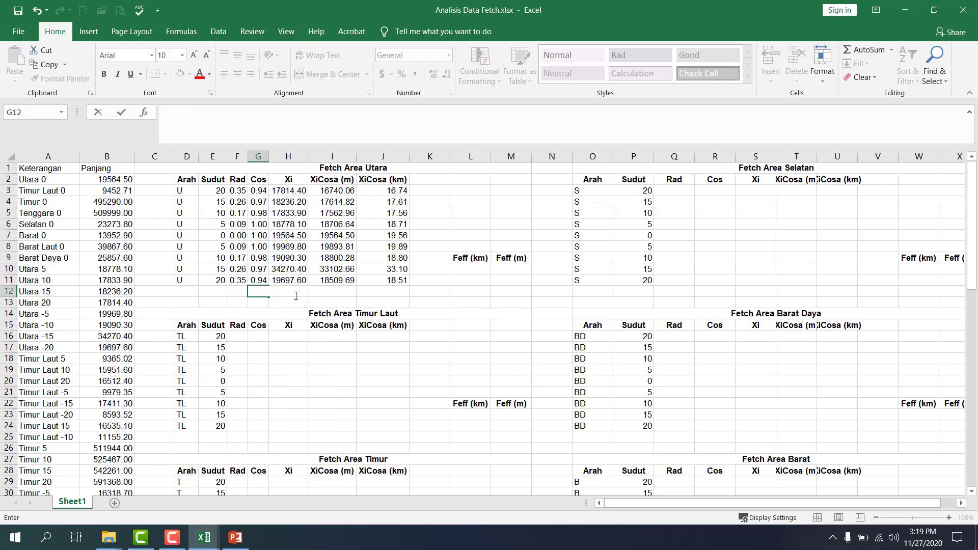
key("Escape")
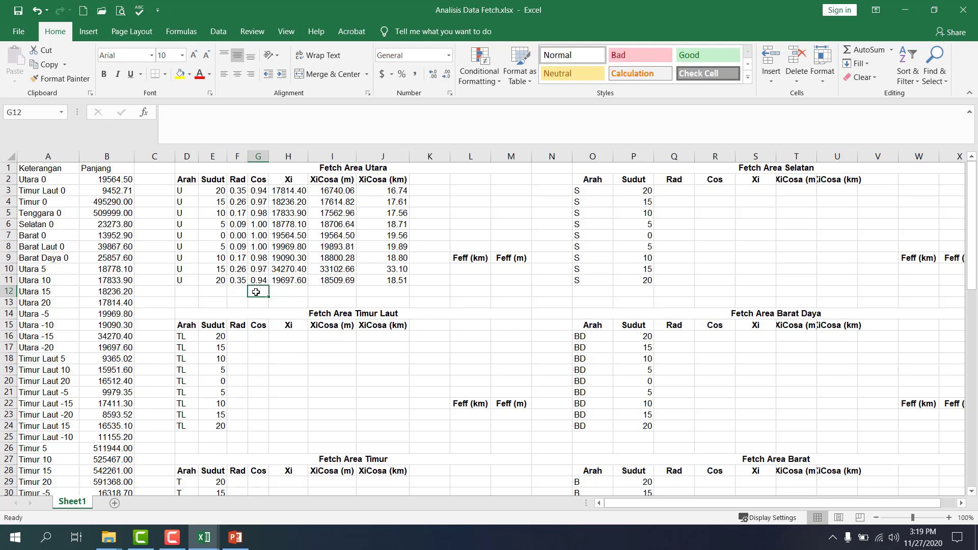
Step: Total the Utara Cos values G3:G11 in G12 with AutoSum and fill the sum across to J12
left_click(178, 32)
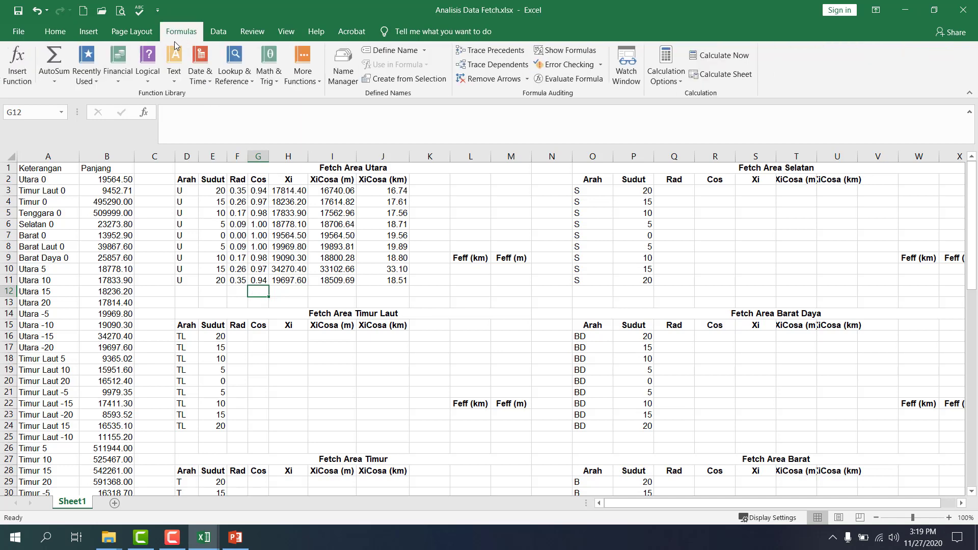
left_click(54, 59)
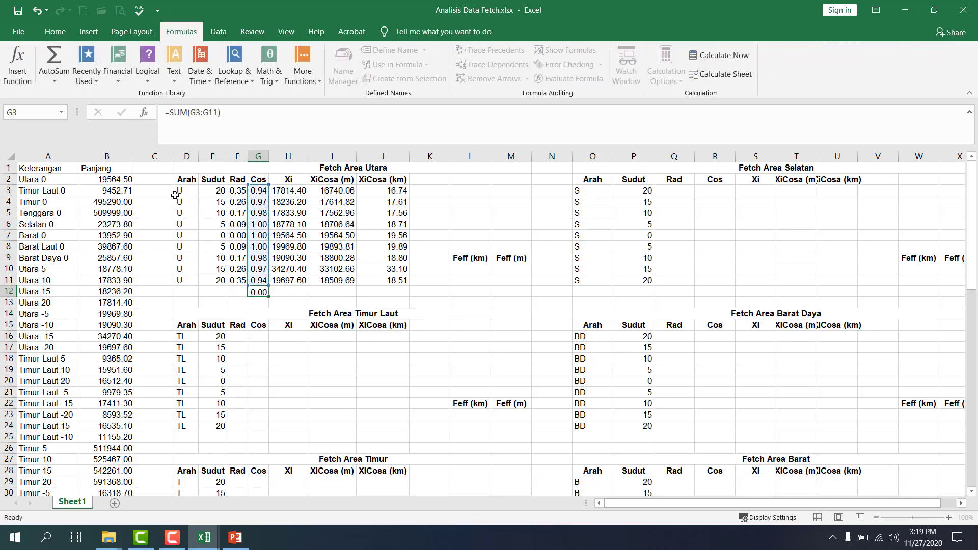
key("Tab")
left_click(261, 291)
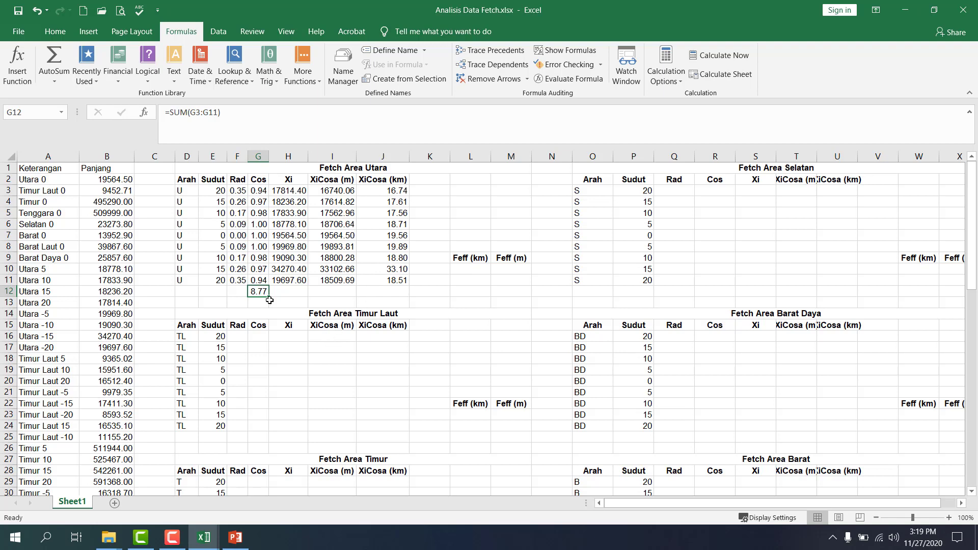
left_click_drag(269, 297, 409, 294)
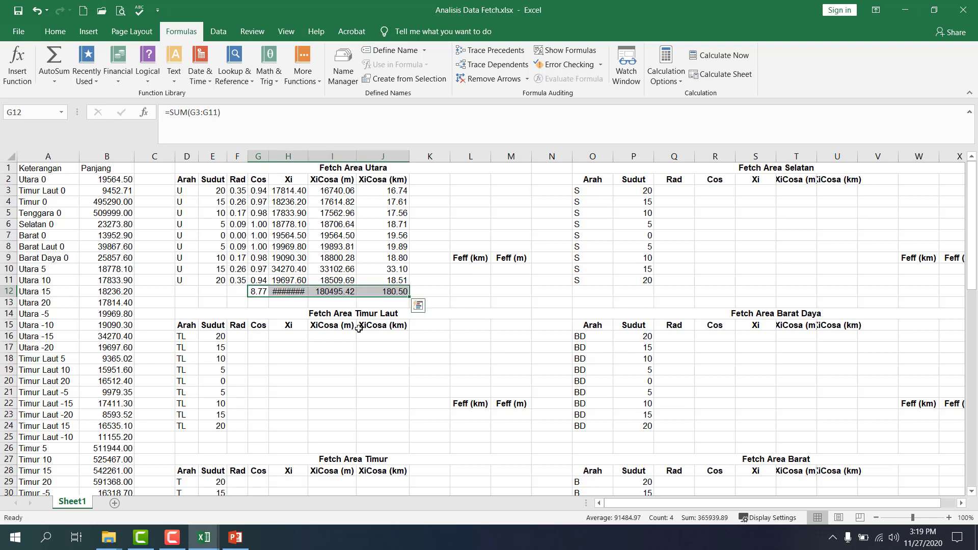
Step: Make the totals in G12:J12 bold and autofit the width of all columns on the sheet
left_click(55, 31)
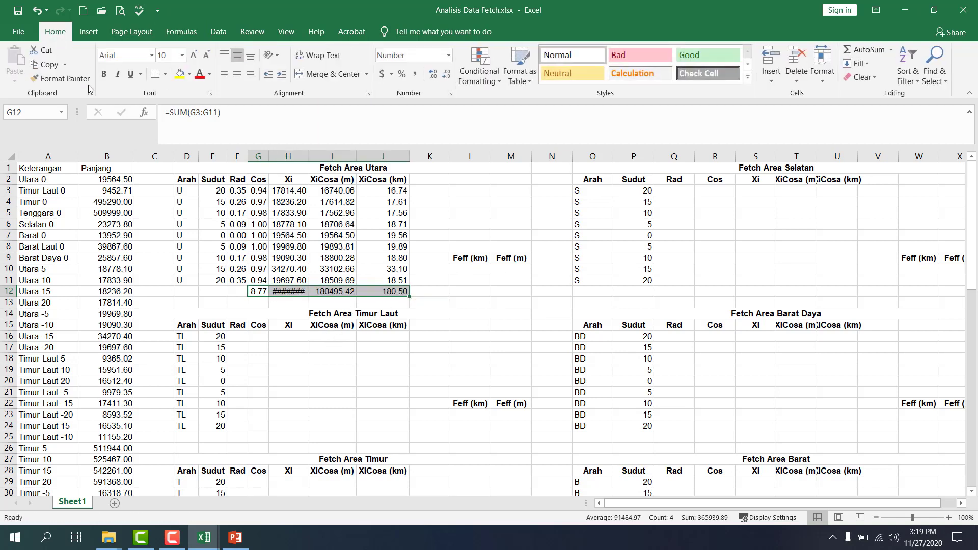
left_click(104, 74)
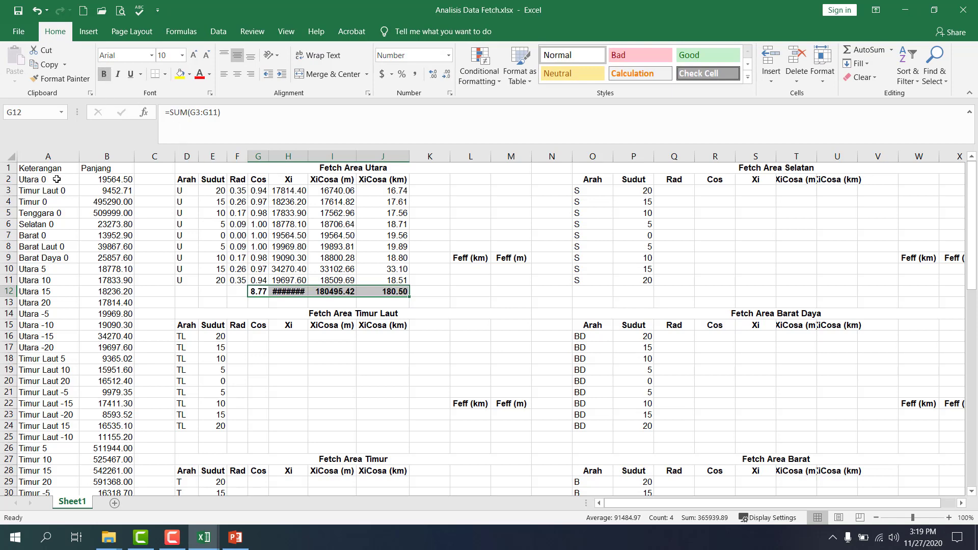
left_click(12, 157)
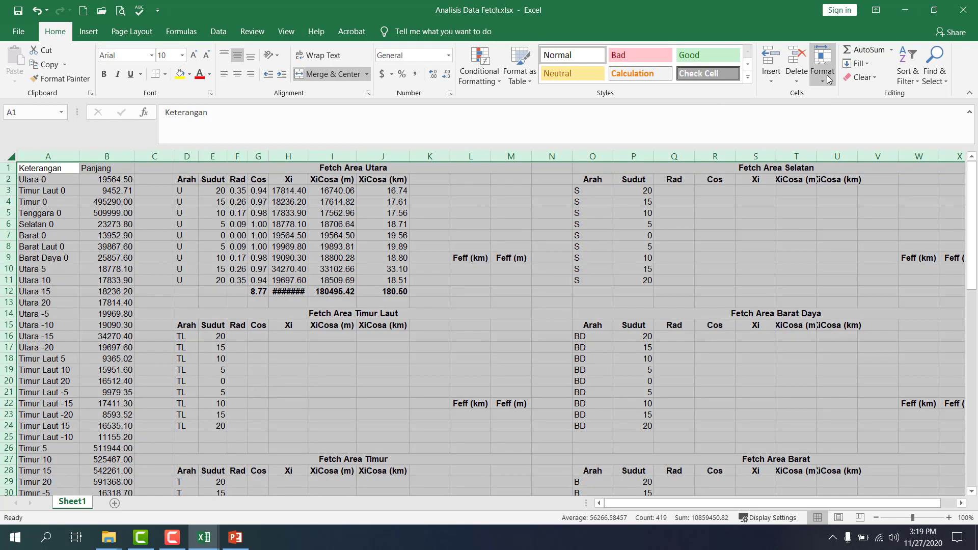
left_click(818, 62)
left_click(866, 156)
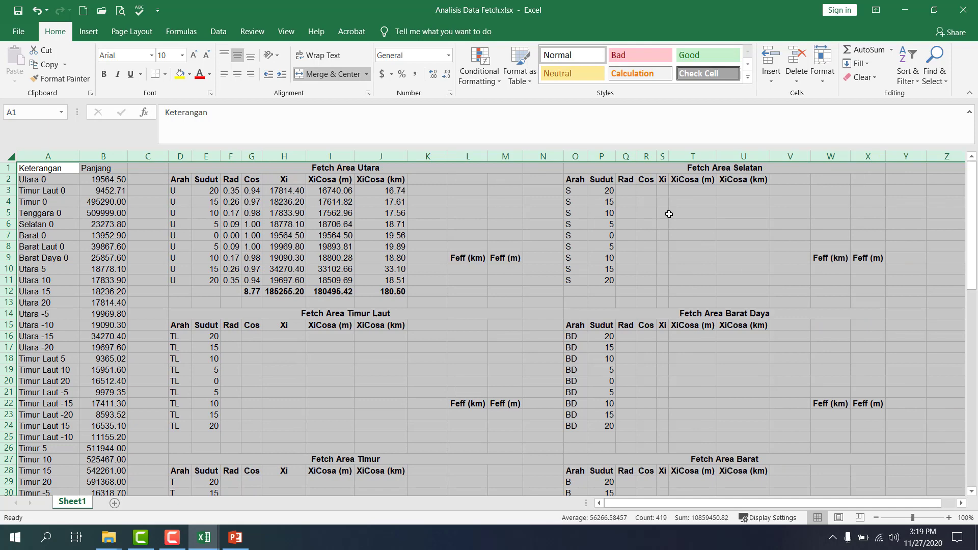
left_click(430, 269)
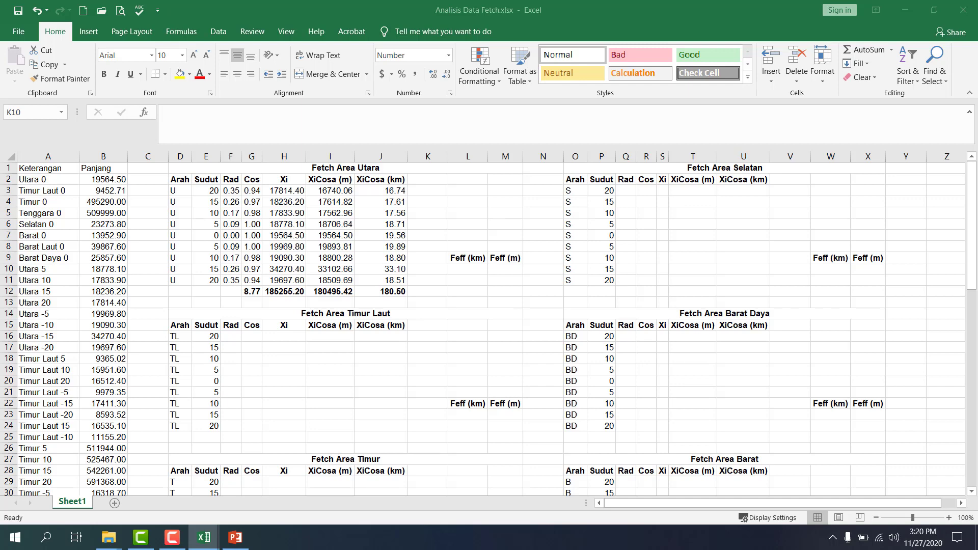
Step: Switch to the PowerPoint presentation to check the effective fetch formula on slide 2, and return to the Excel workbook
left_click(235, 538)
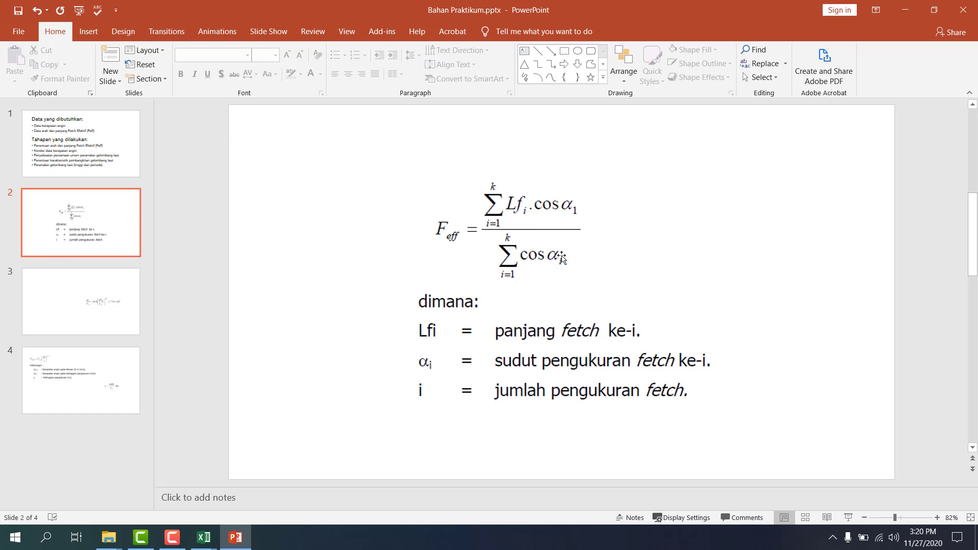
key("alt+Tab")
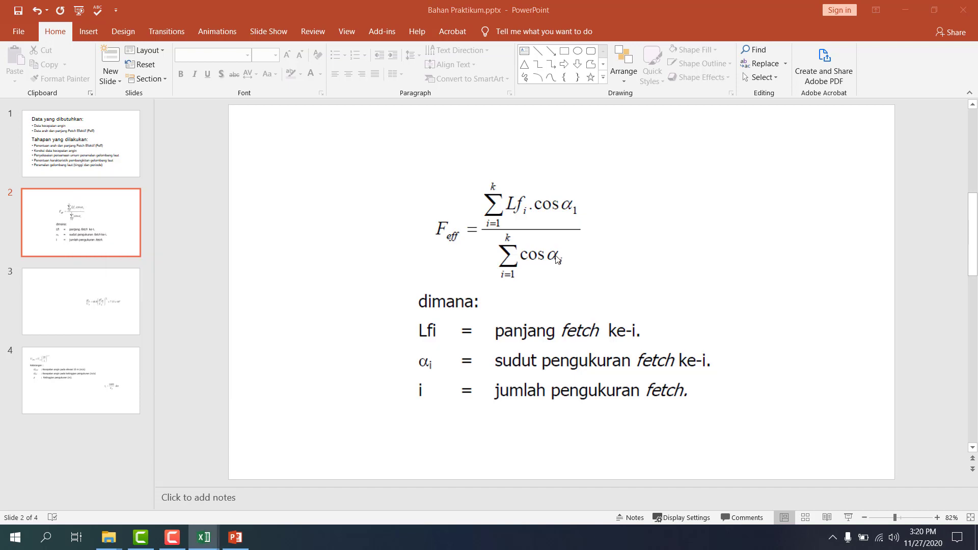
key("alt+Tab")
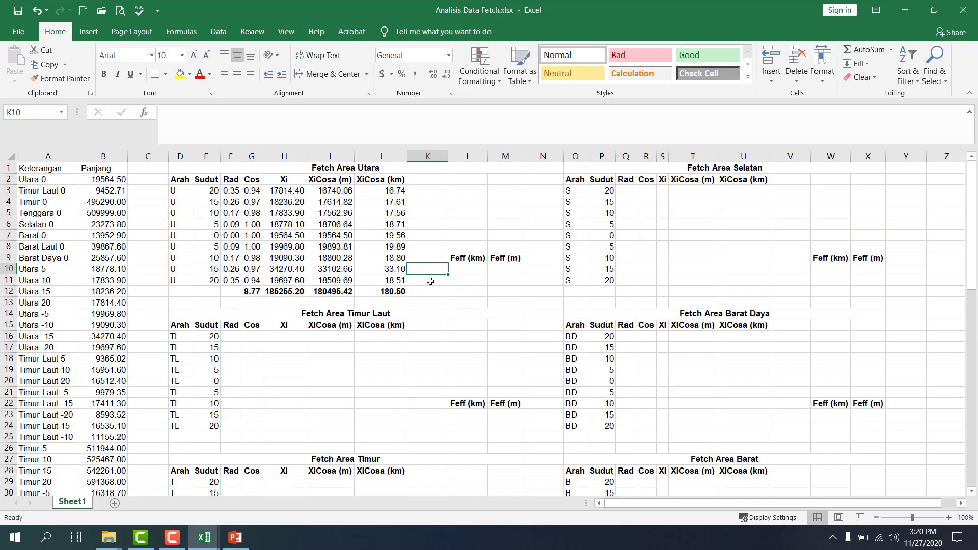
Step: Calculate the Utara effective fetch in K12 by dividing the XiCosa (km) total by the Cos total with =J12/G12
left_click(426, 289)
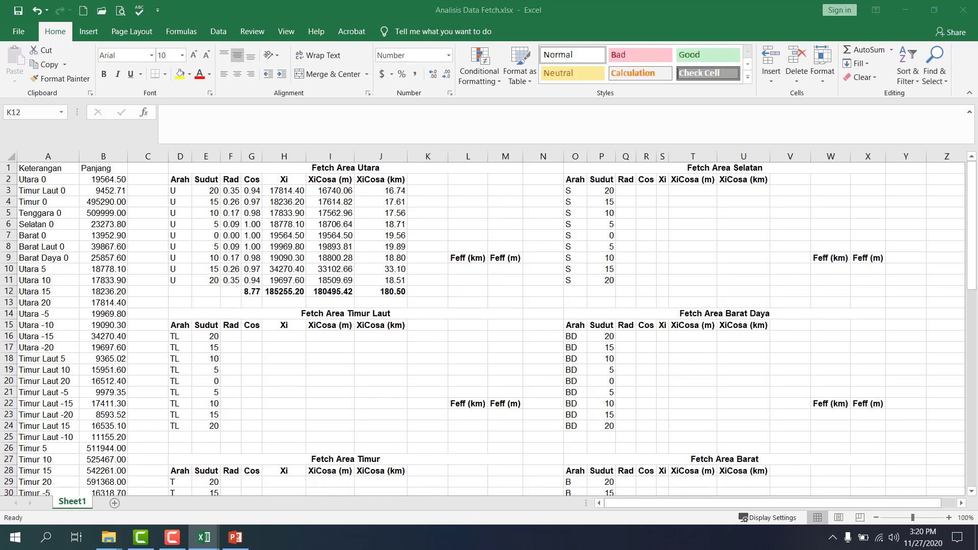
left_click(420, 290)
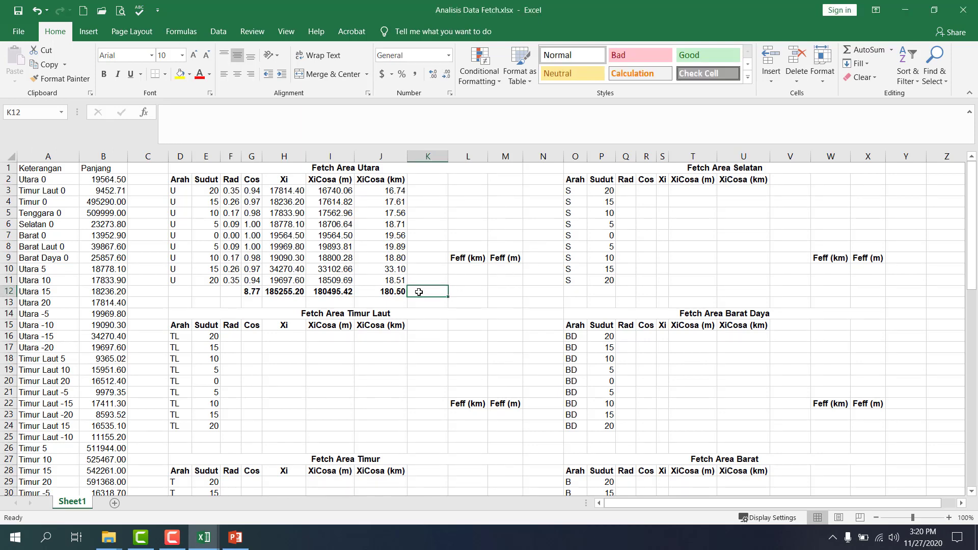
left_click(391, 292)
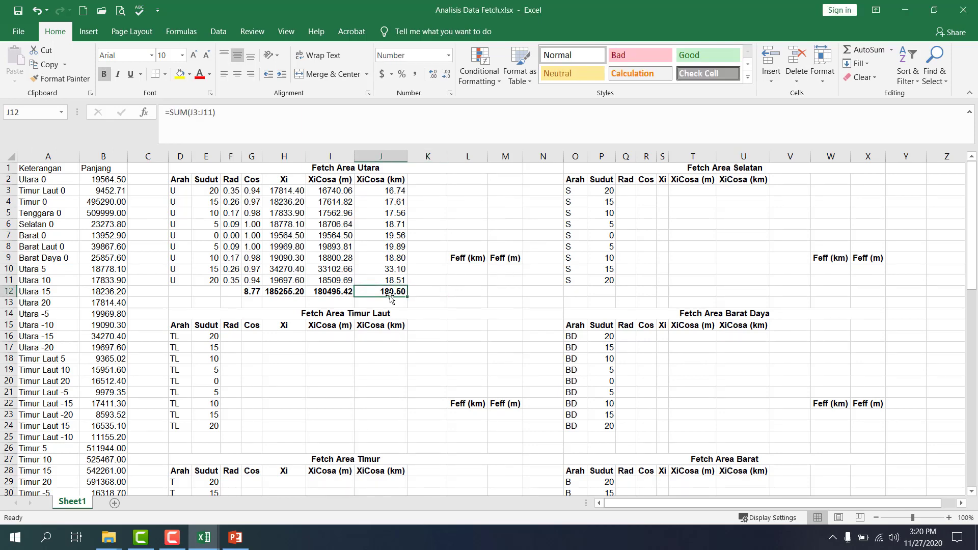
left_click(251, 292)
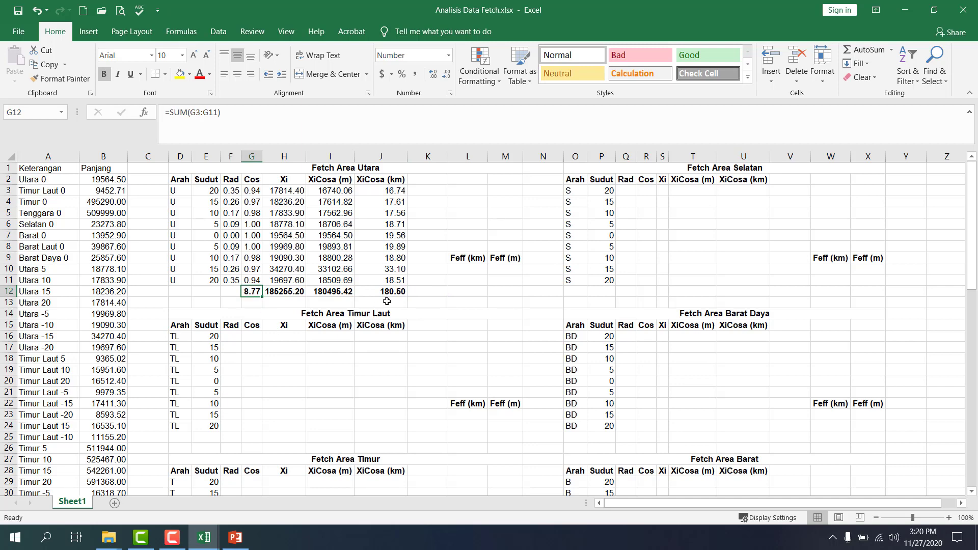
left_click(423, 294)
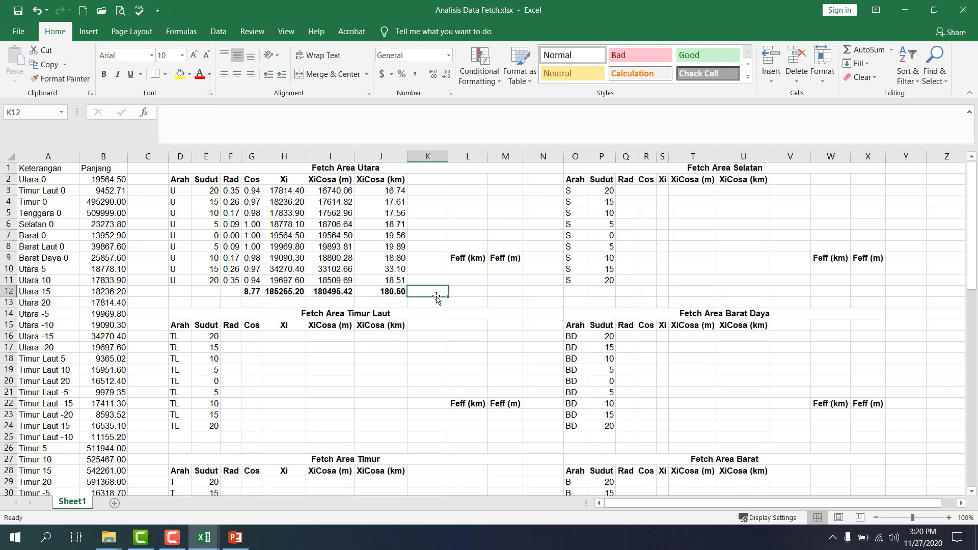
type("=")
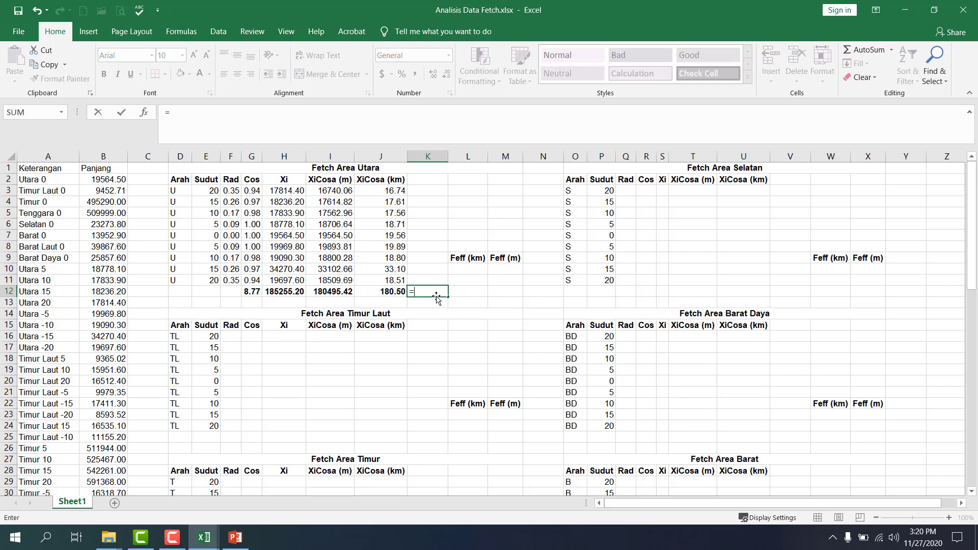
left_click(383, 292)
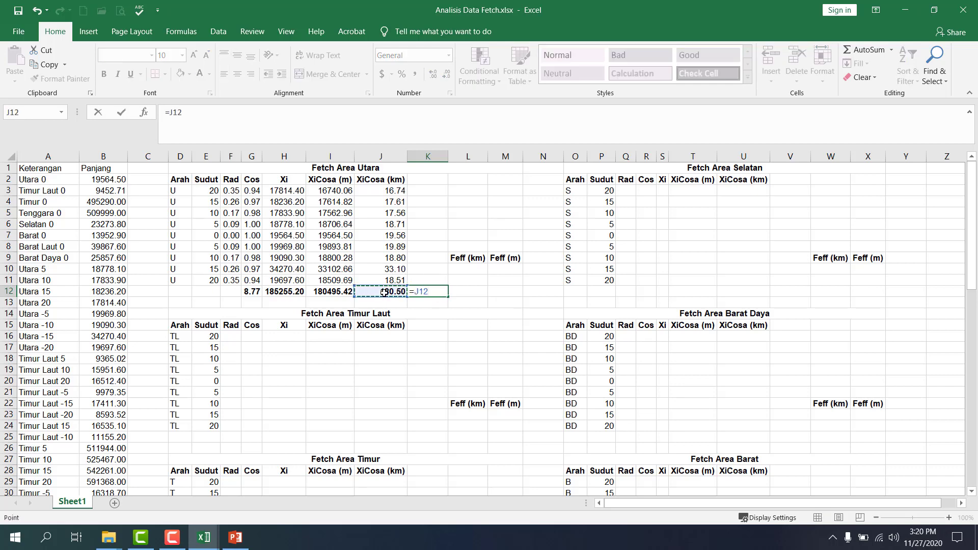
type("/")
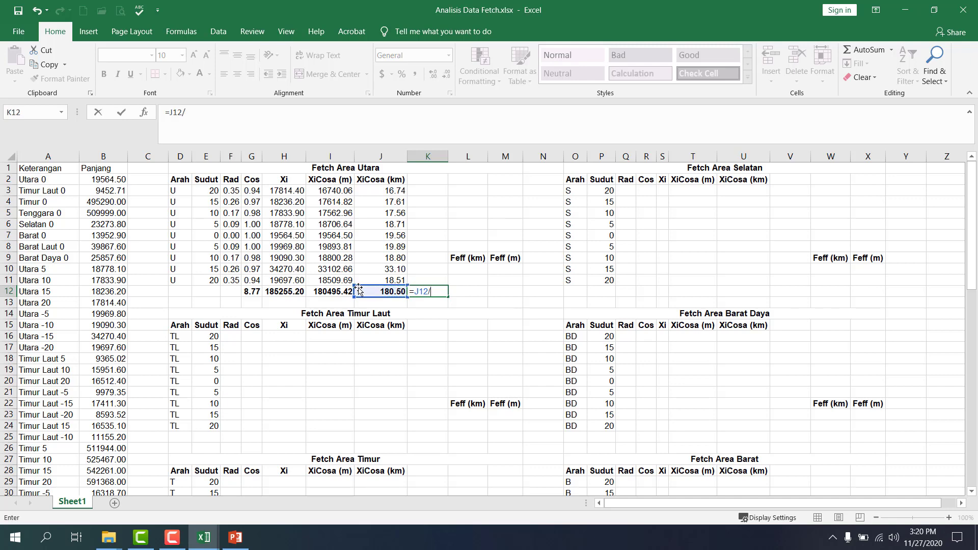
left_click(246, 292)
key("Return")
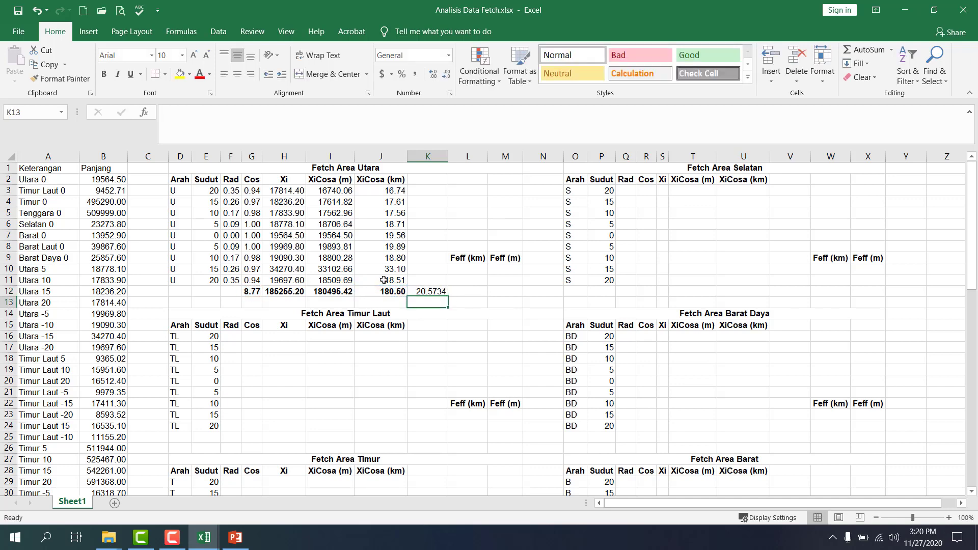
Step: Format the effective fetch in K12 to two decimal places in bold and autofit column K
left_click(437, 291)
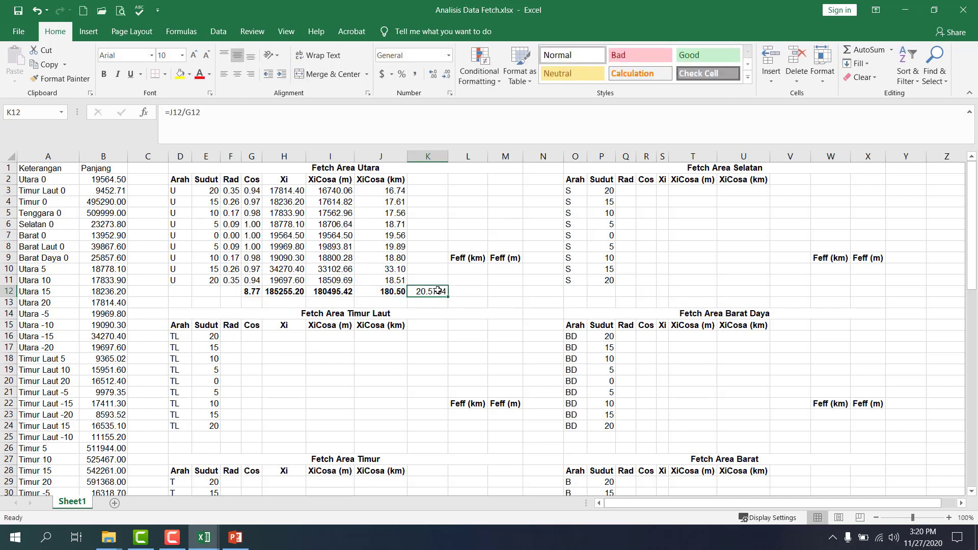
key("alt+Tab")
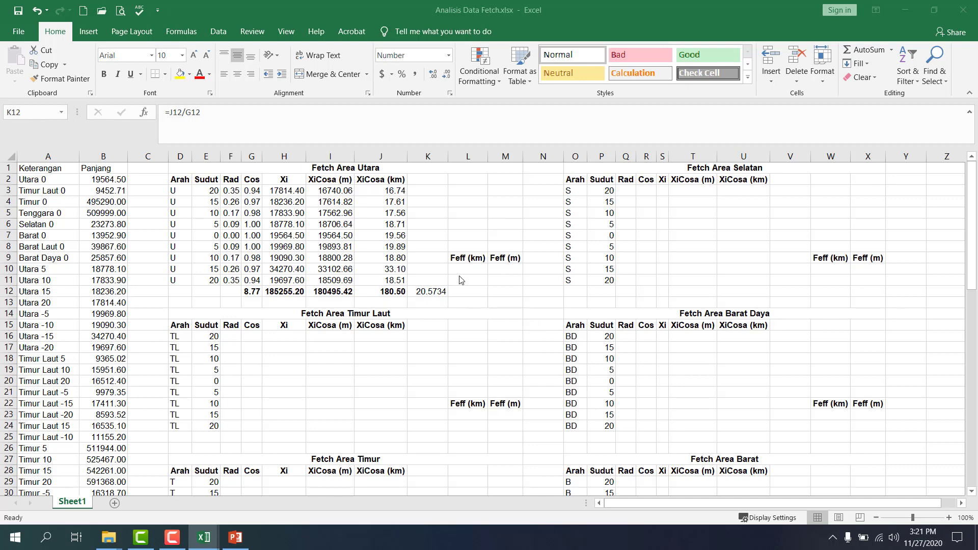
left_click(434, 293)
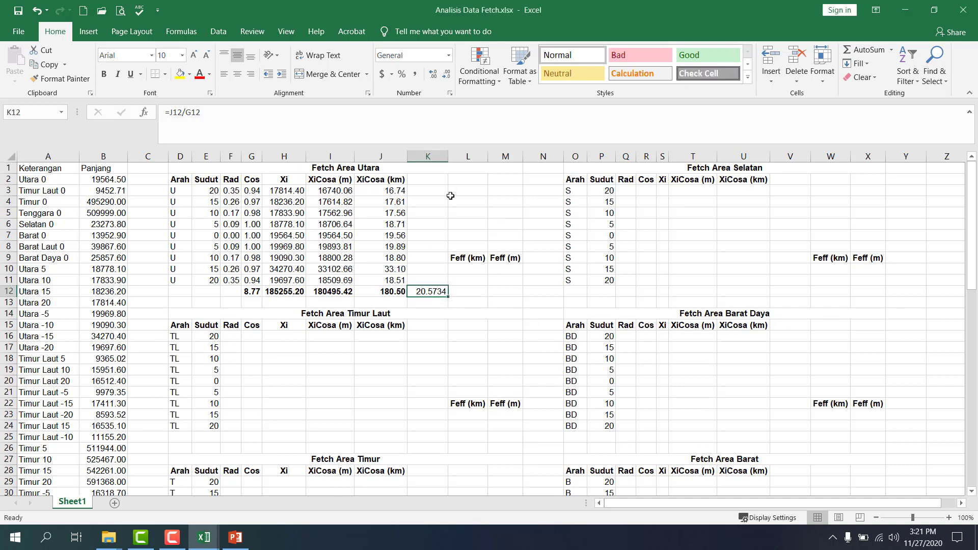
left_click(447, 75)
left_click(446, 76)
double_click(449, 156)
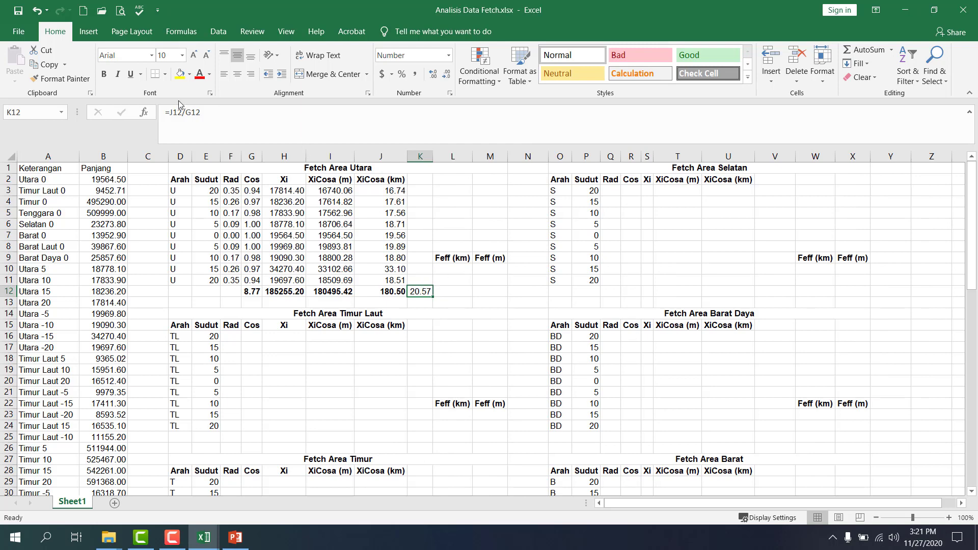
left_click(104, 74)
Step: Move the Utara Feff (km) and Feff (m) headings down to L11:M11
left_click_drag(451, 259, 454, 279)
left_click(448, 293)
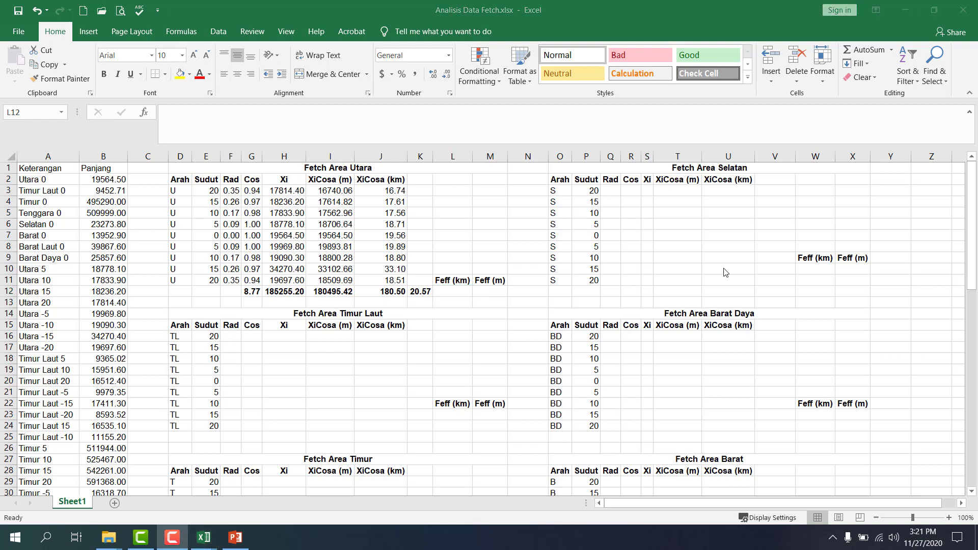
left_click(449, 294)
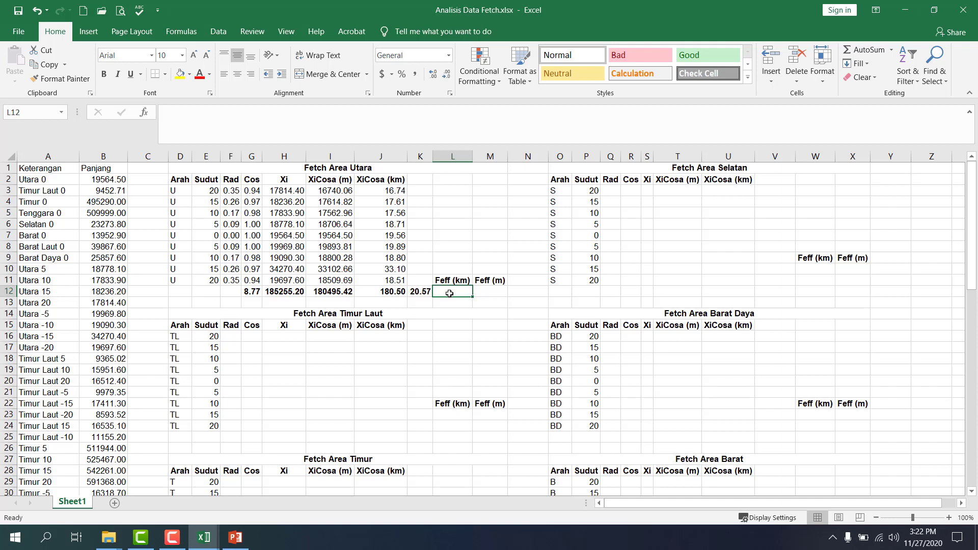
Step: Enter =IF(K12>200,(200),(K12)) in L12 to cap the Utara Feff (km) value at 200
left_click(427, 291)
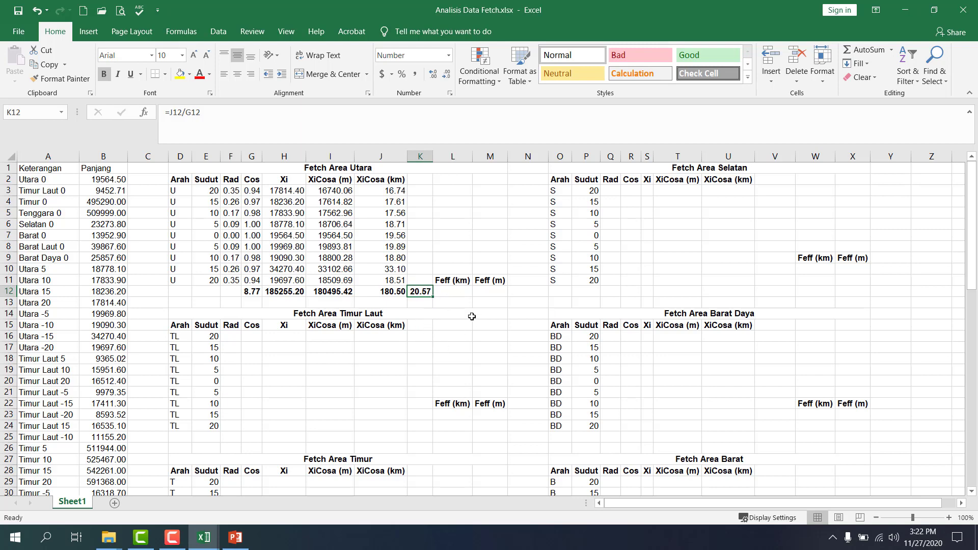
left_click(464, 291)
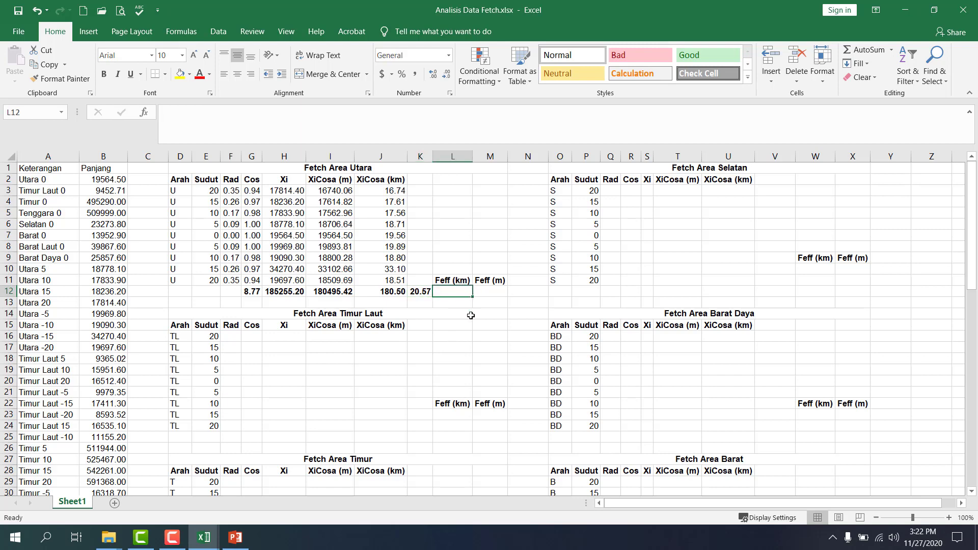
type("=")
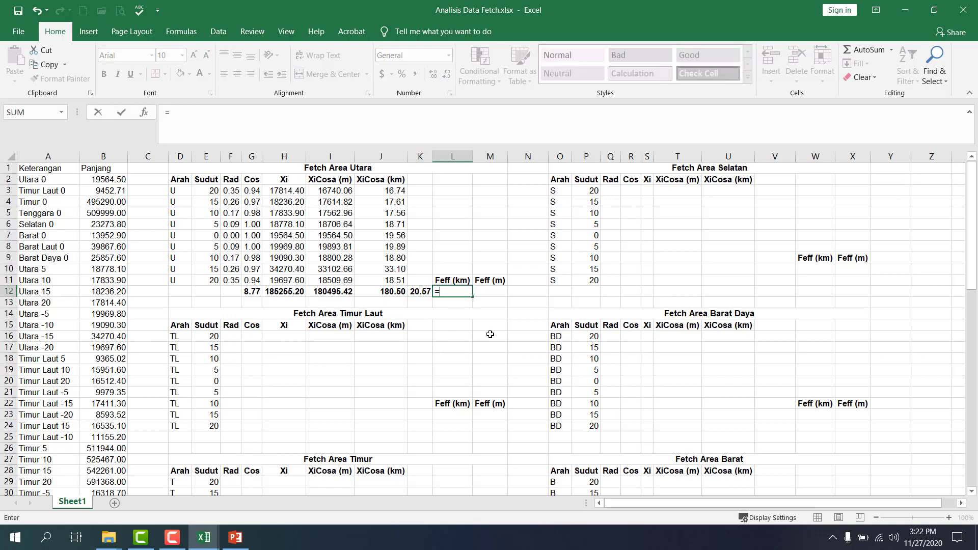
type("IF(")
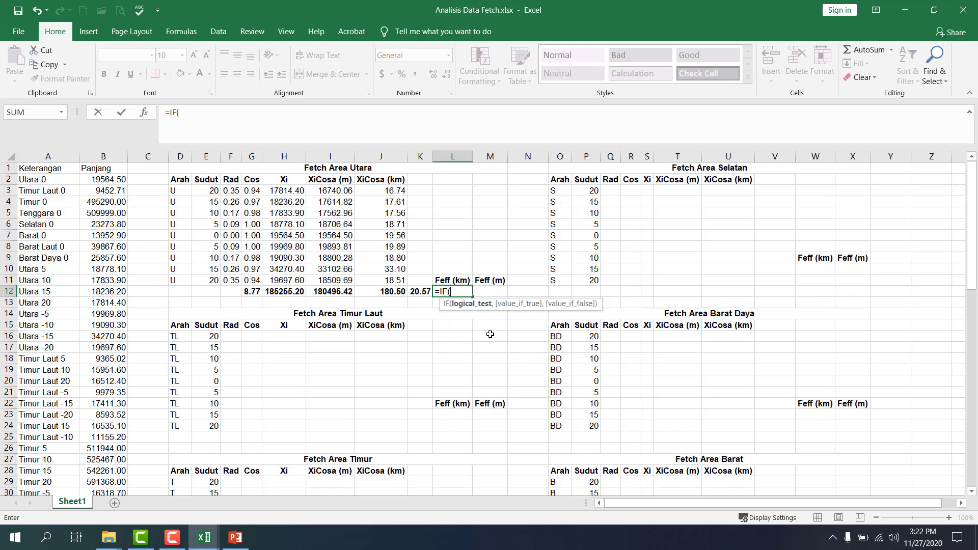
key("Left")
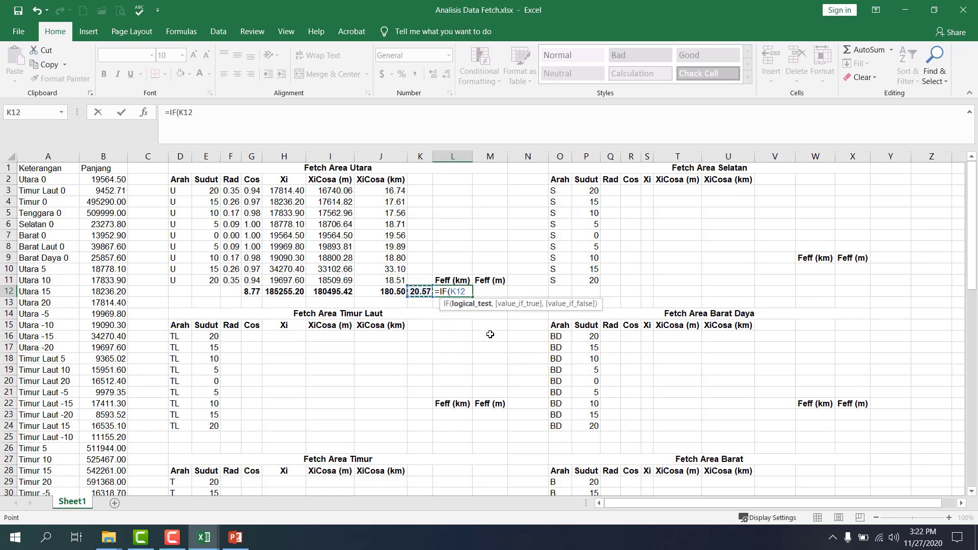
type(">200,(20")
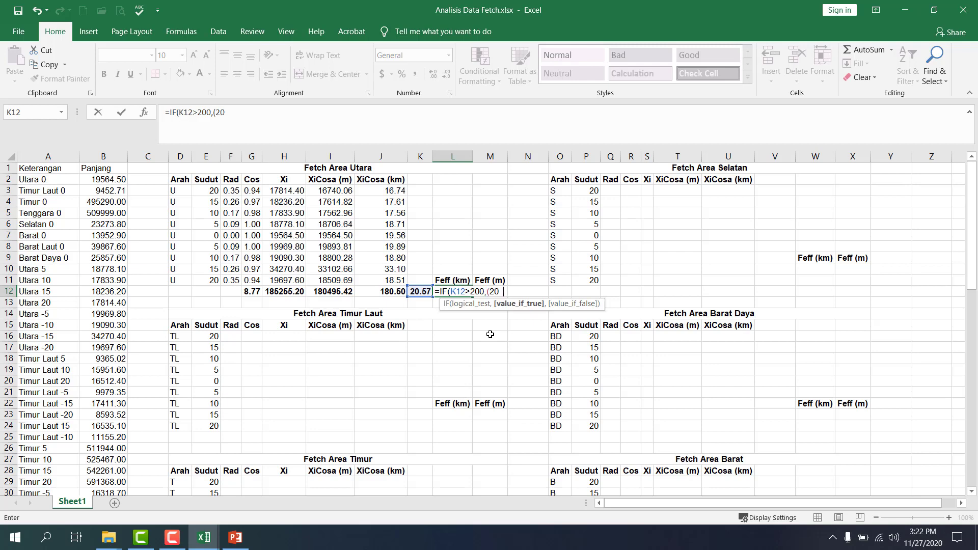
type("),")
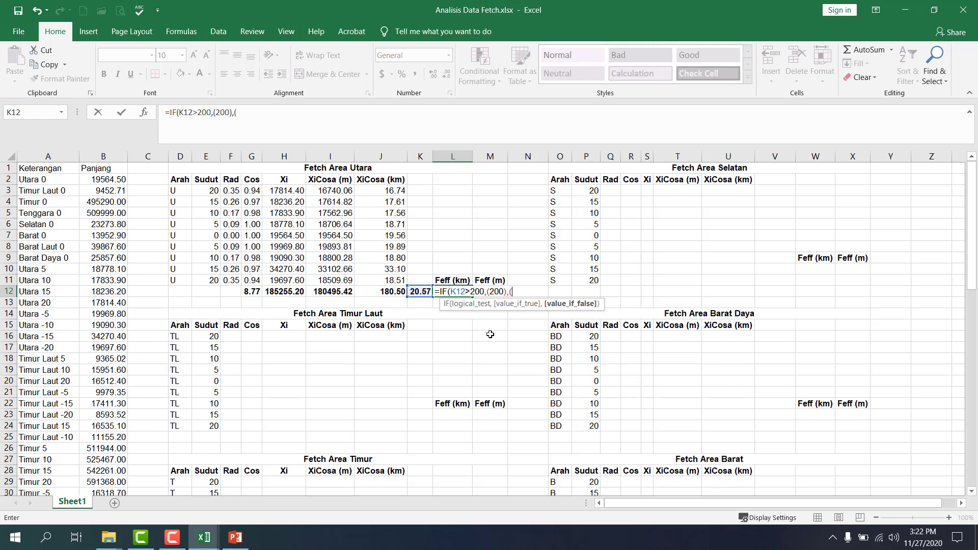
type("(")
left_click(421, 292)
type(")")
key("Return")
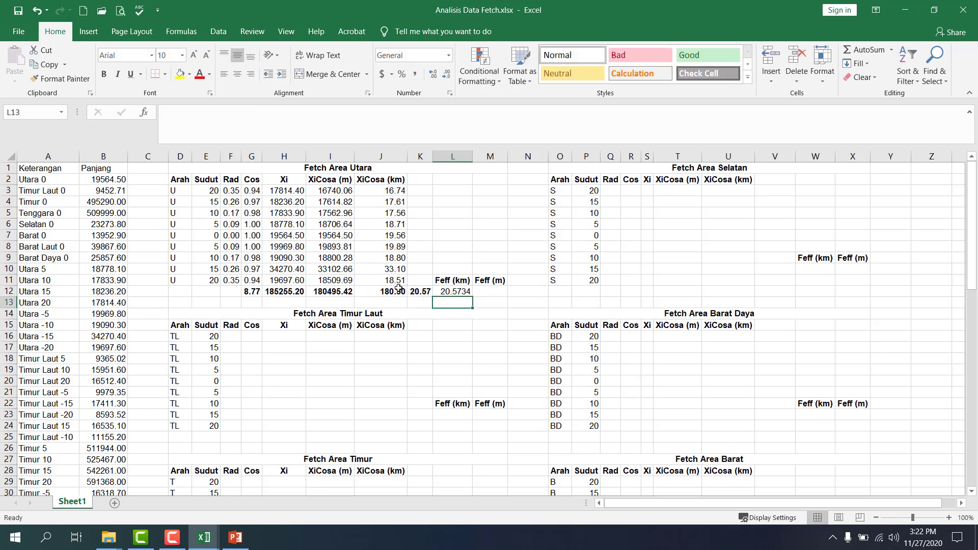
Step: Reduce the Utara Feff (km) value in L12 to two decimal places
left_click(414, 292)
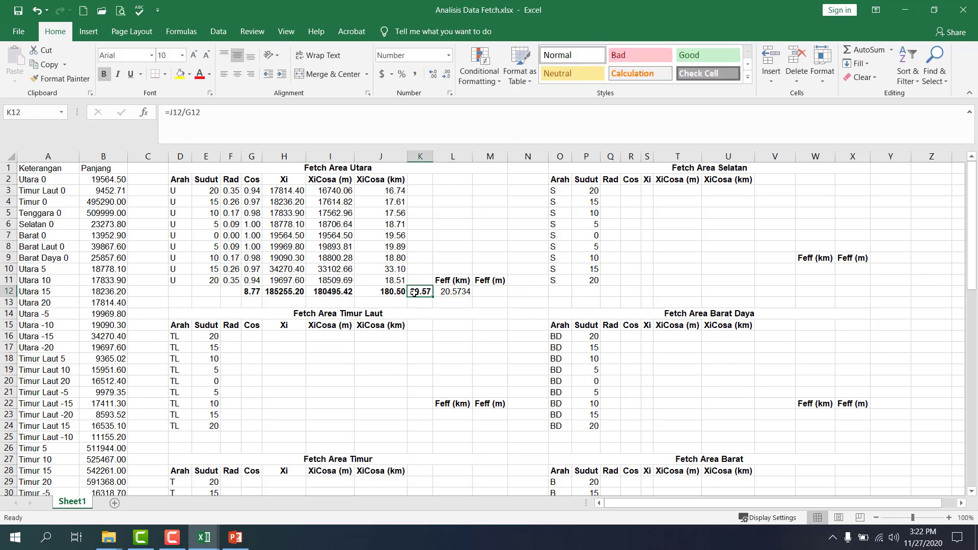
left_click(444, 293)
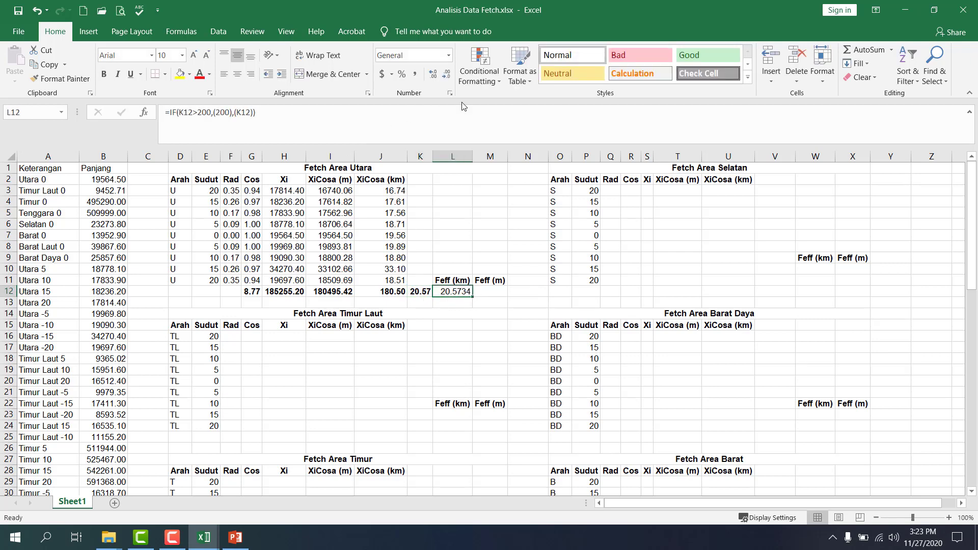
left_click(446, 74)
left_click(447, 74)
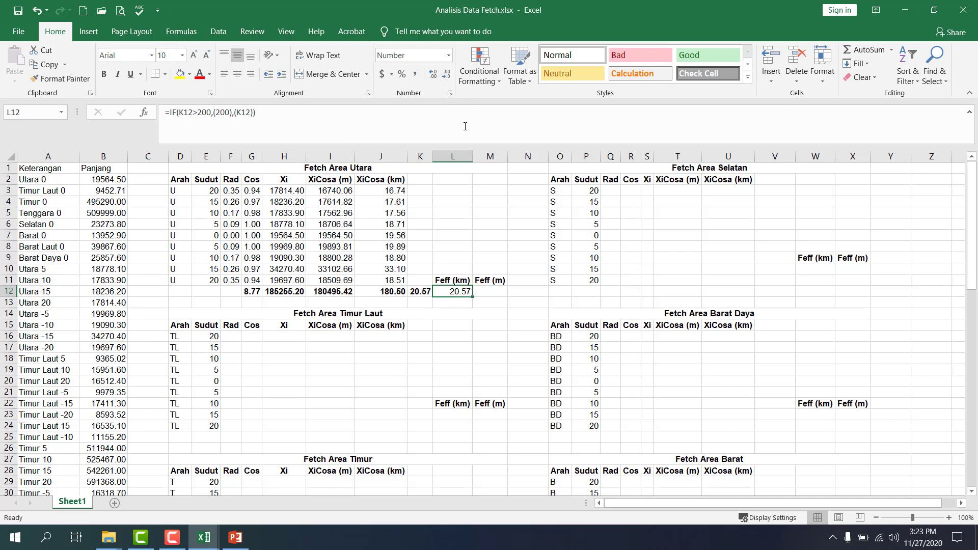
Step: Convert the Utara effective fetch to metres in M12 with =L12*1000 and format it to two decimal places
left_click(485, 289)
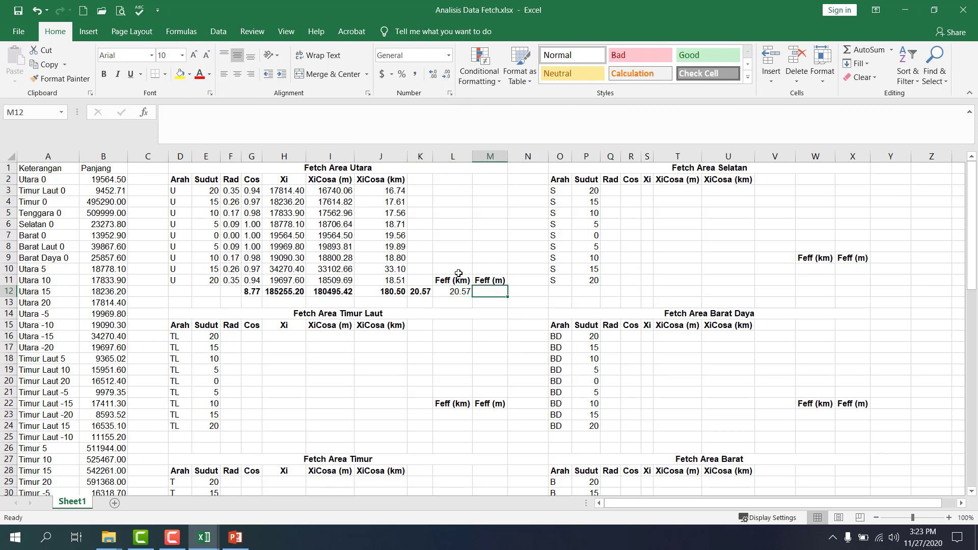
type("=")
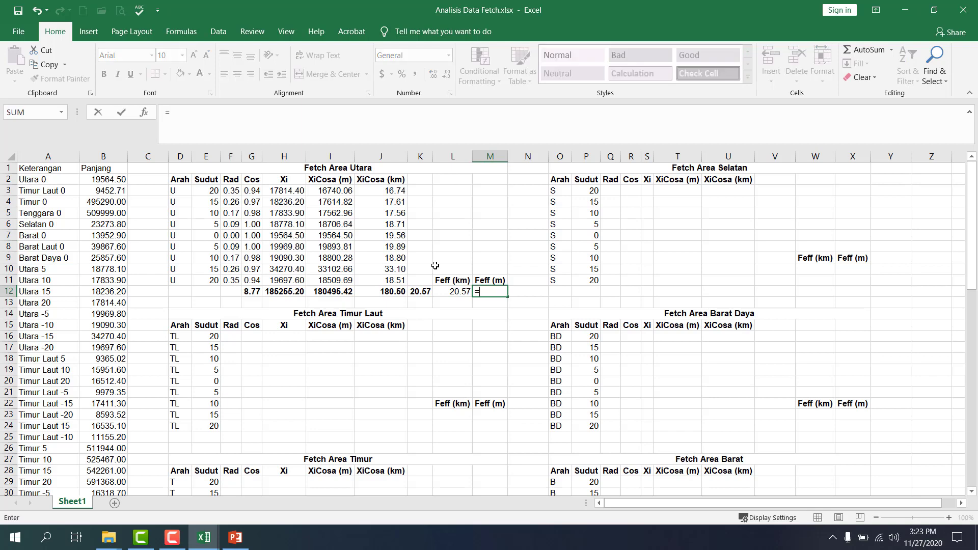
key("Left")
type("*")
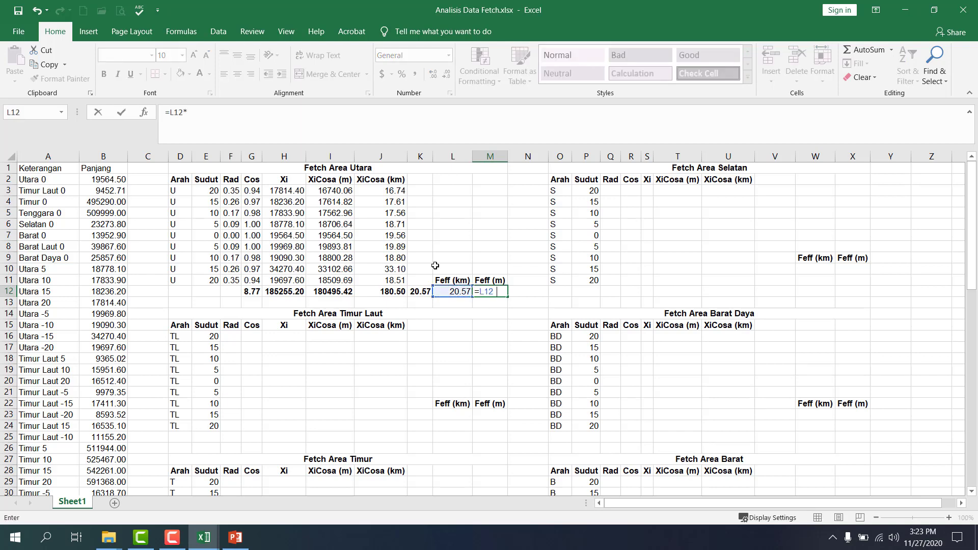
key("Return")
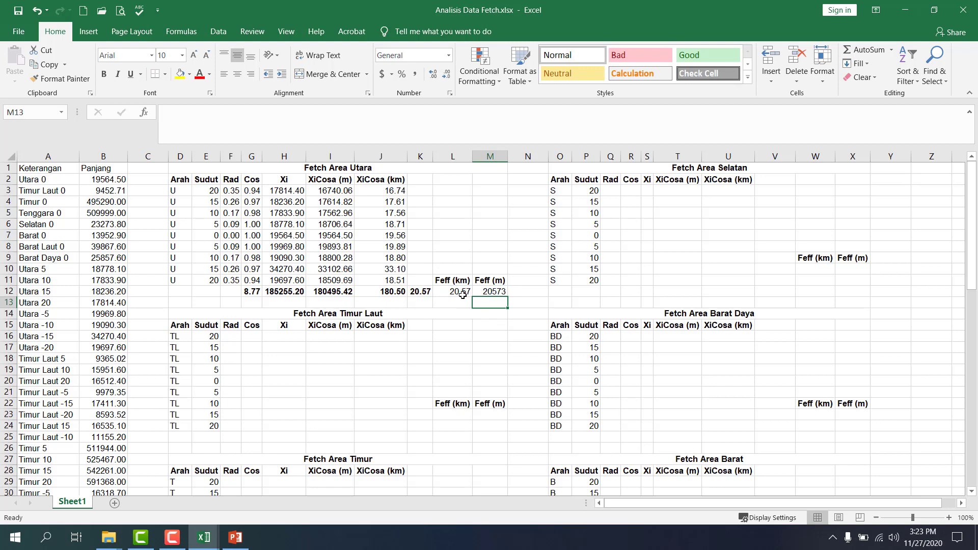
left_click(482, 293)
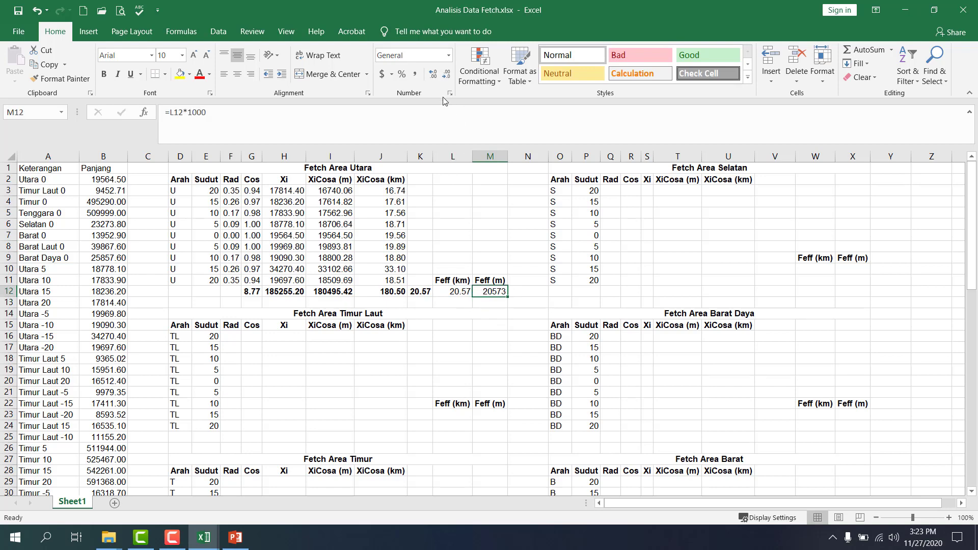
left_click(446, 75)
left_click(447, 76)
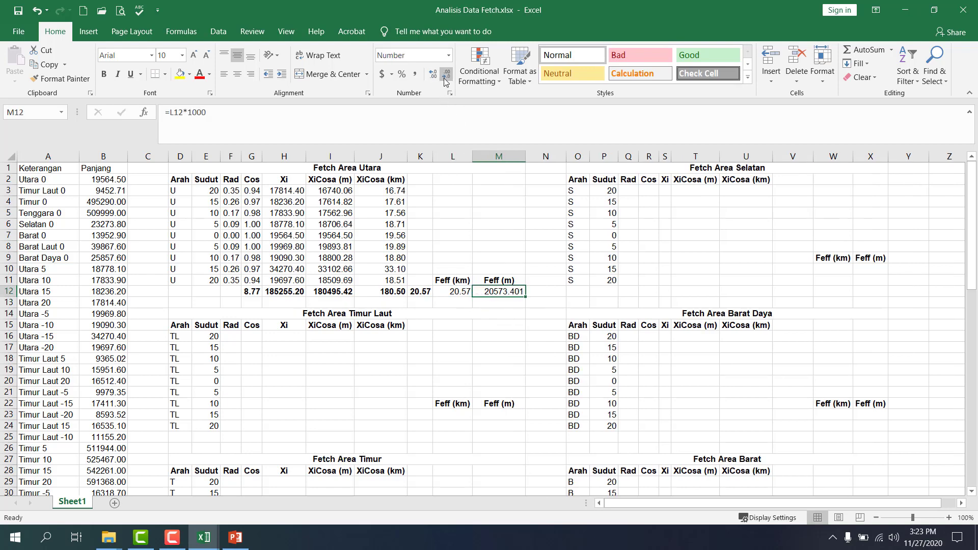
left_click(445, 76)
Step: Make the Feff values in L12:M12 bold and red
left_click(454, 288, "shift")
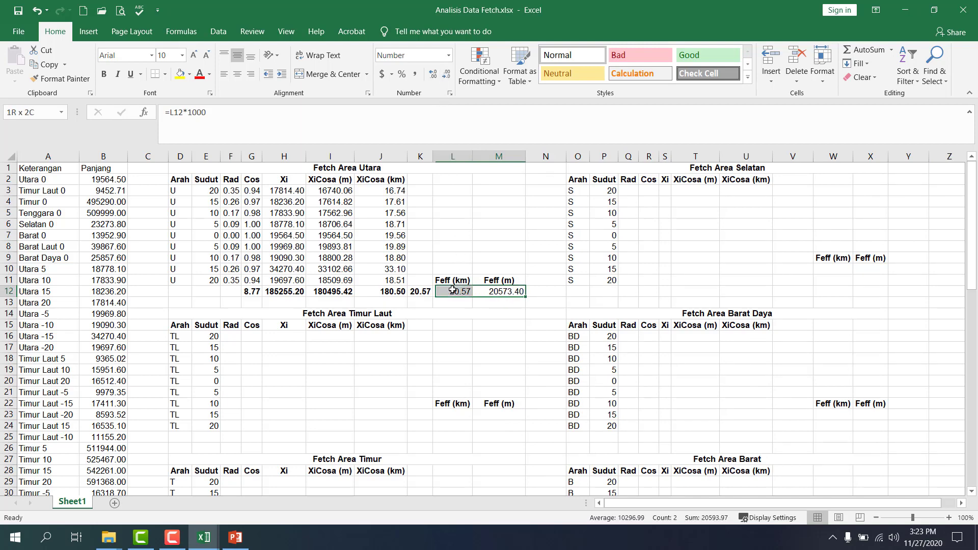
left_click(104, 74)
left_click(200, 78)
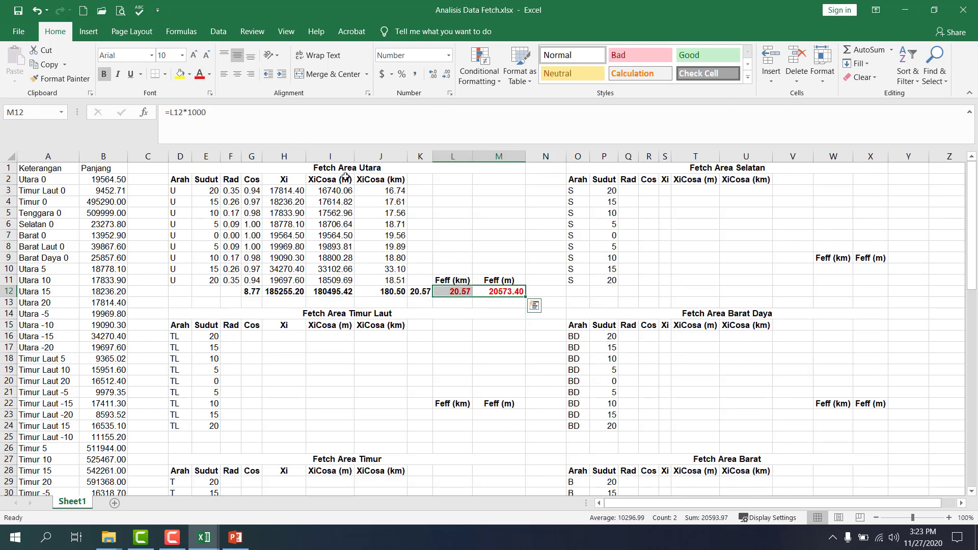
Step: AutoFit the column widths of the entire sheet
left_click(455, 249)
left_click(10, 151)
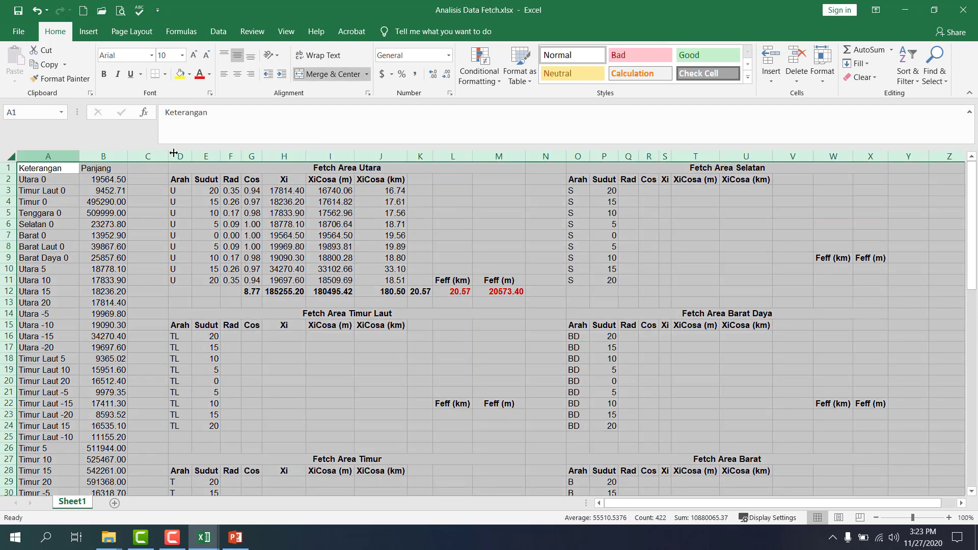
left_click(822, 64)
left_click(839, 157)
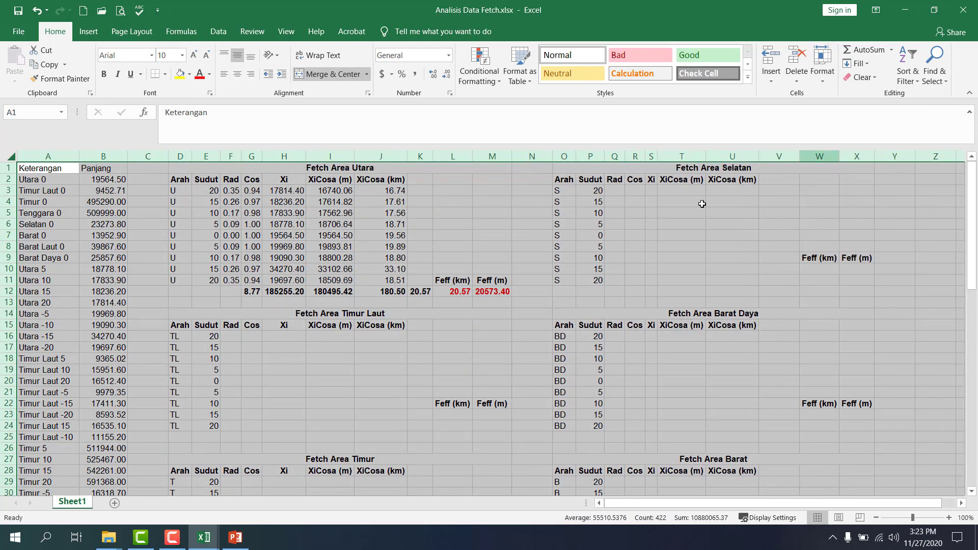
left_click(449, 270)
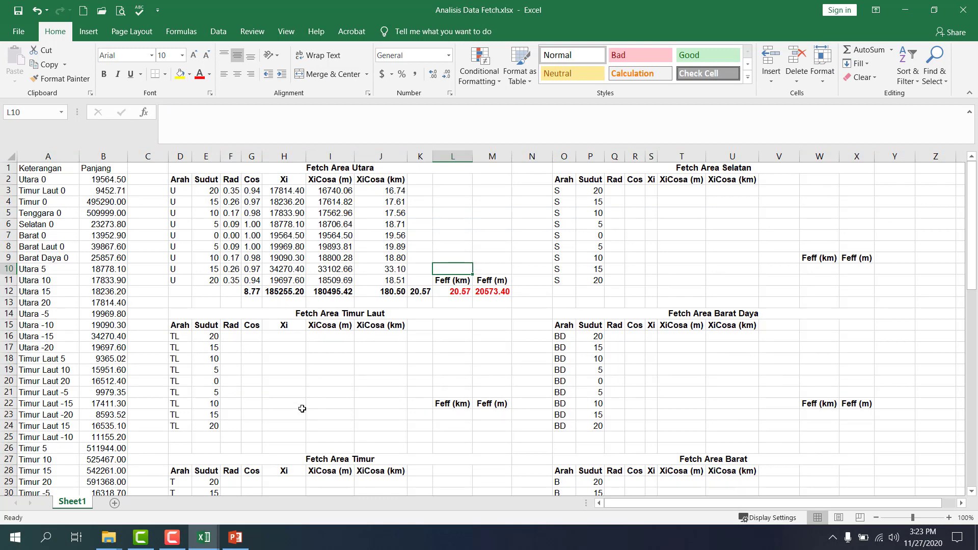
scroll(303, 408, "down", 4)
scroll(307, 402, "up", 3)
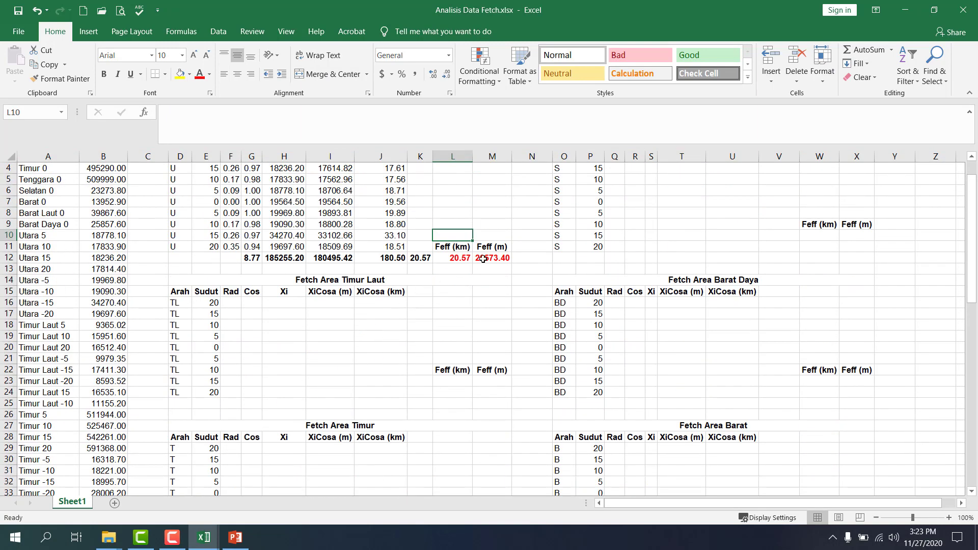
scroll(467, 260, "up", 1)
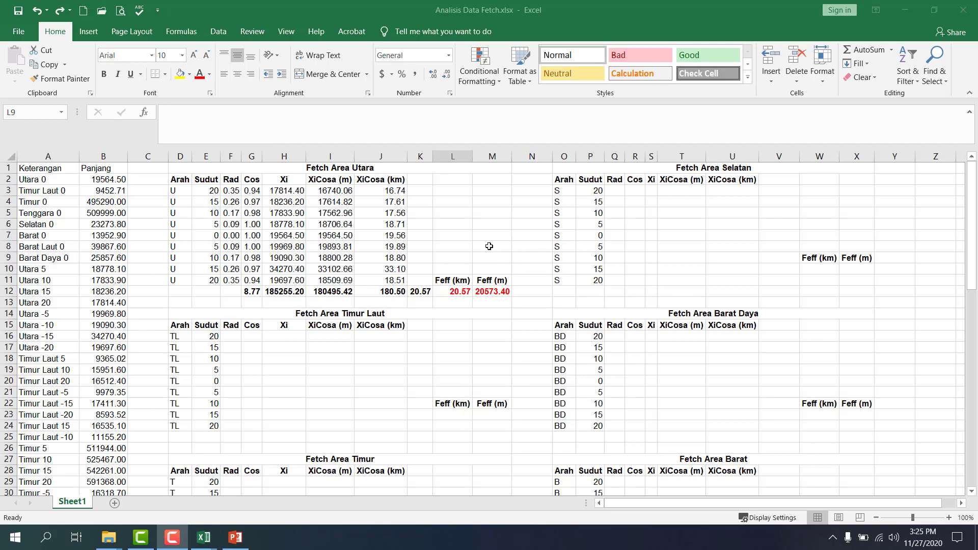
scroll(490, 237, "down", 1)
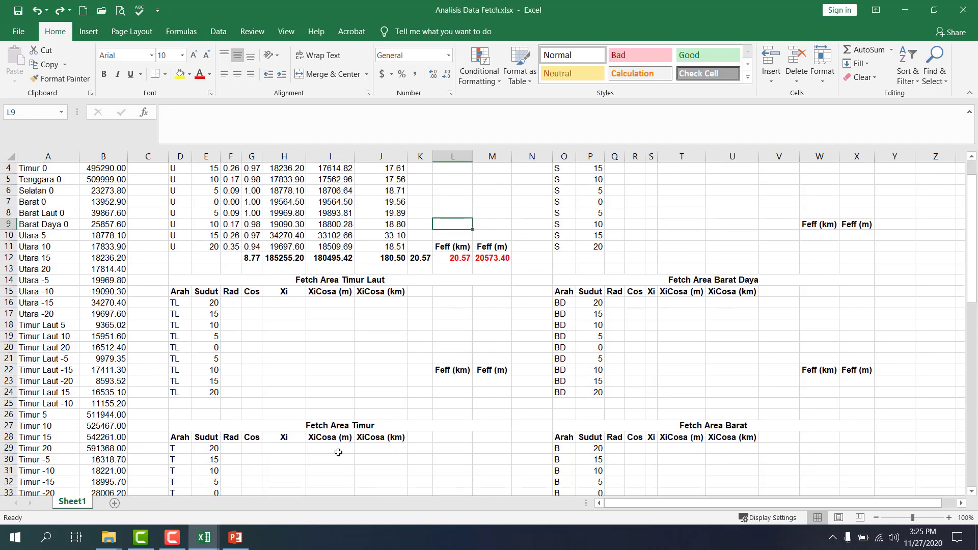
scroll(460, 404, "down", 13)
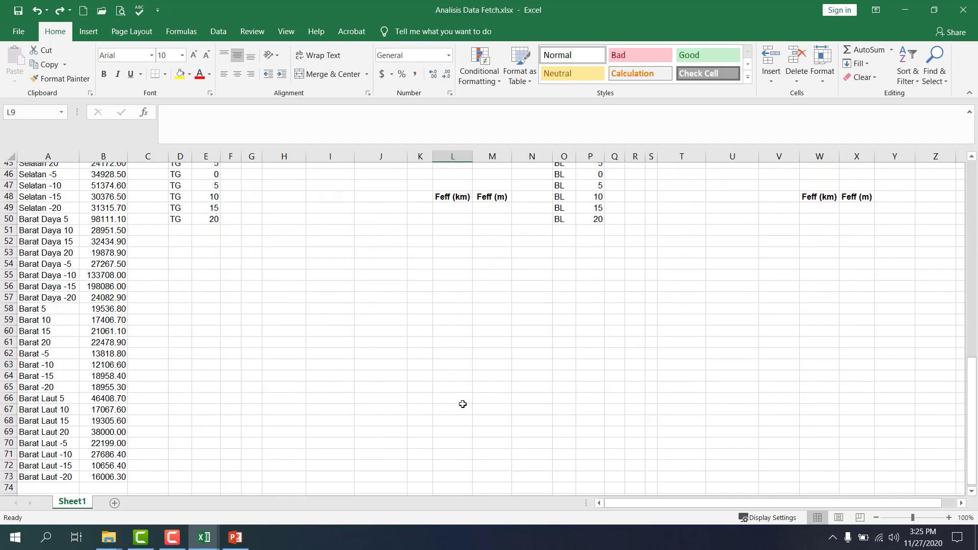
scroll(463, 403, "up", 14)
Step: Clear the placeholder Feff (km) and Feff (m) headings beside the Timur Laut, Selatan and Barat Daya tables
left_click_drag(443, 403, 494, 393)
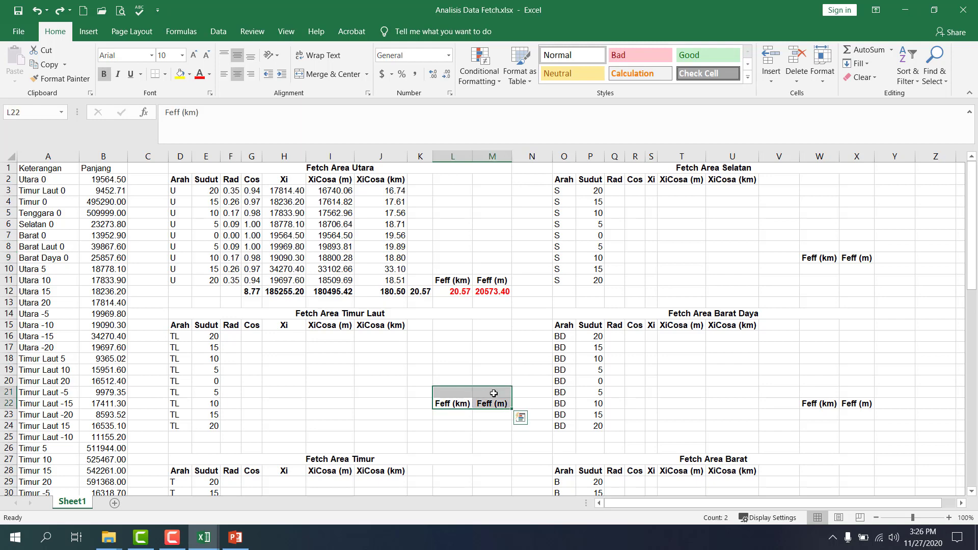
key("Delete")
left_click_drag(810, 236, 843, 271)
key("Delete")
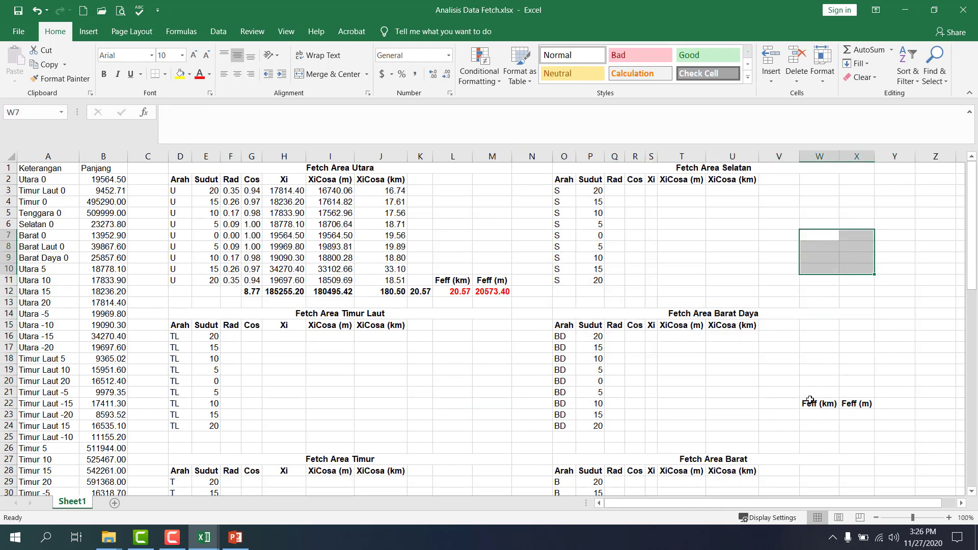
left_click_drag(811, 401, 852, 402)
key("Delete")
Step: Clear the placeholder Feff (km) and Feff (m) headings beside the Barat, Barat Laut, Tenggara and Timur tables
scroll(713, 334, "down", 6)
left_click_drag(816, 346, 846, 351)
key("Delete")
scroll(818, 452, "down", 2)
left_click_drag(817, 425, 858, 428)
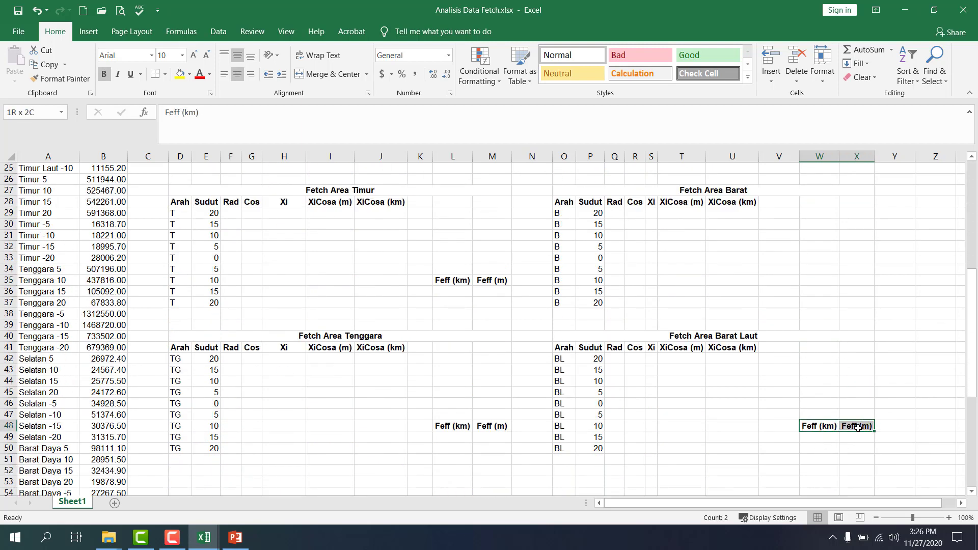
key("Delete")
left_click_drag(448, 422, 504, 426)
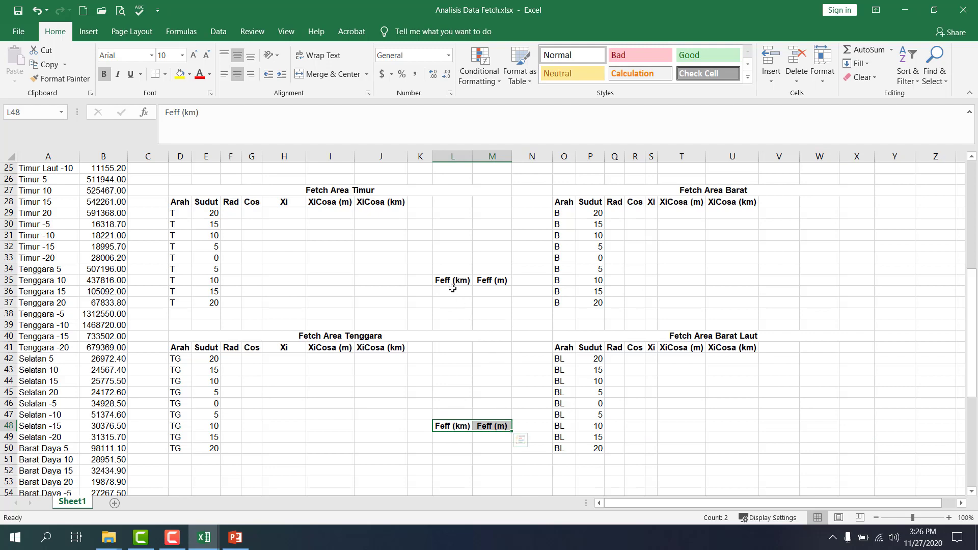
key("Delete")
left_click_drag(448, 282, 490, 278)
key("Delete")
Step: Copy the Utara calculation block F3:M12 and paste it into the Timur Laut table starting at F16
scroll(491, 279, "up", 7)
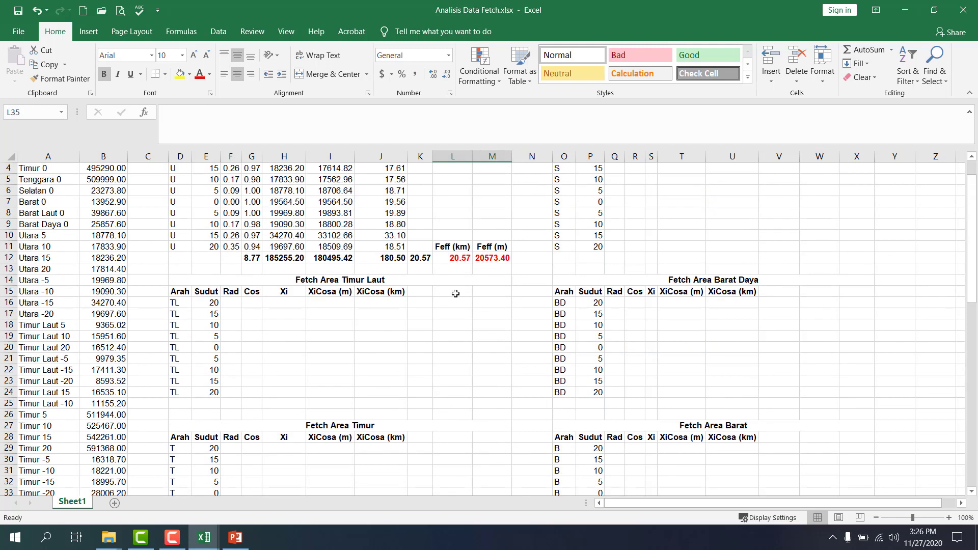
scroll(435, 329, "up", 1)
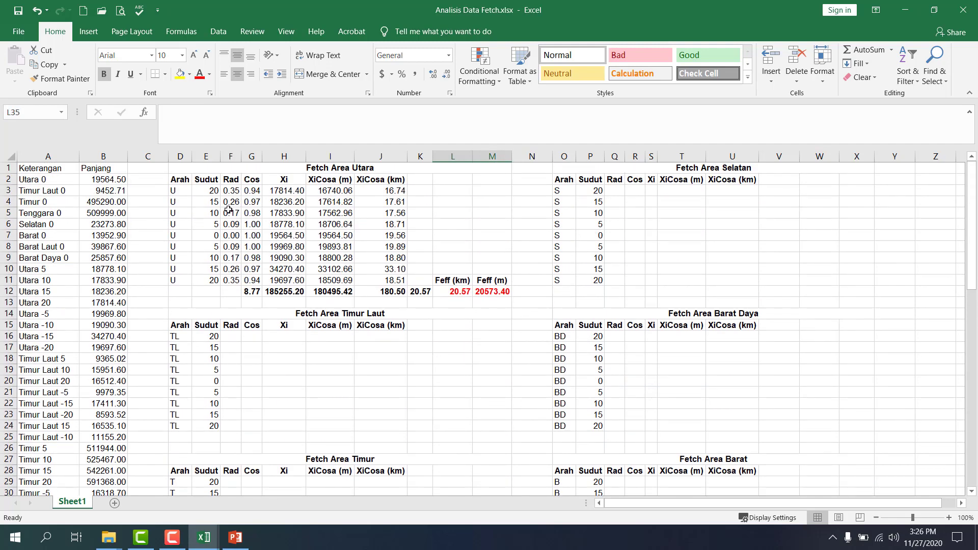
left_click(225, 191)
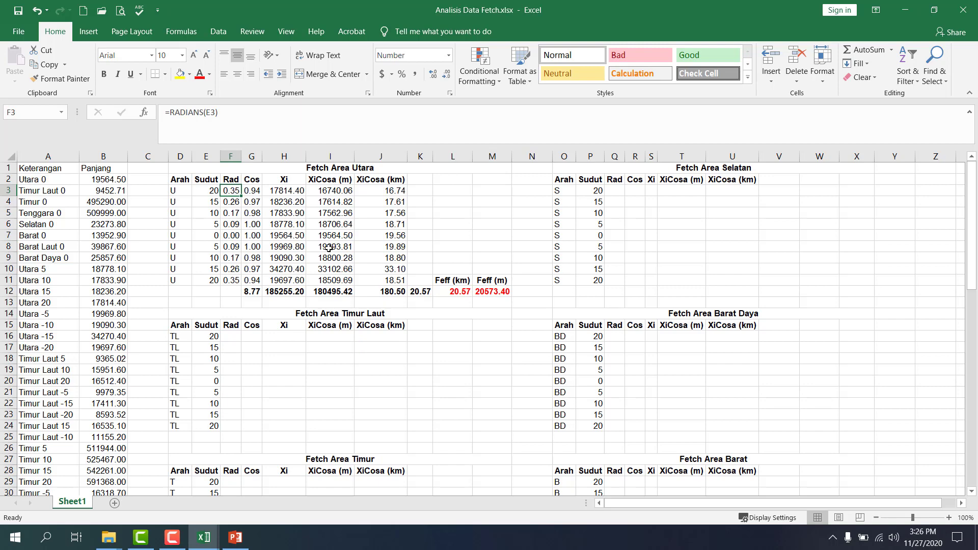
left_click(479, 294, "shift")
key("ctrl+c")
left_click(234, 337)
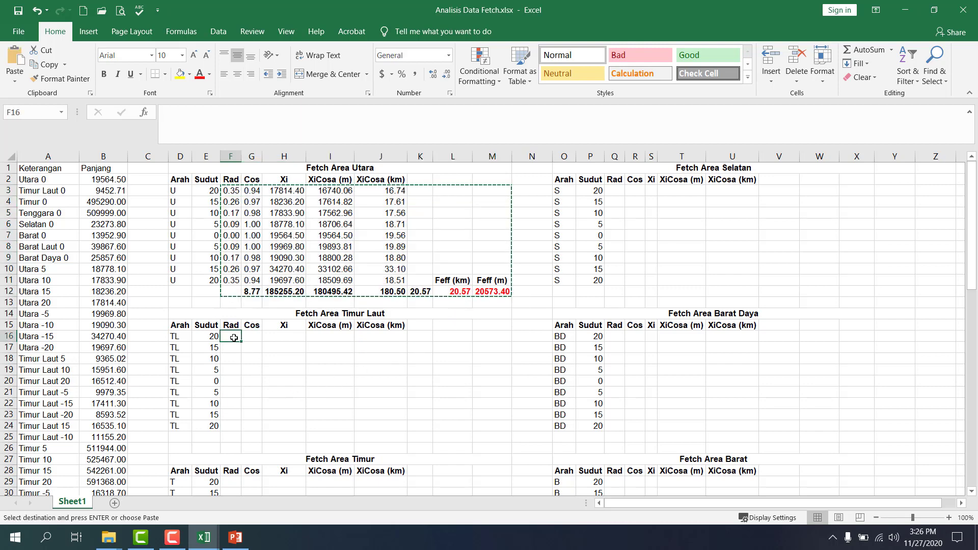
key("ctrl+v")
Step: Paste the copied Utara calculation block into the Timur table at F29 and the Tenggara table at F42
scroll(234, 337, "down", 3)
left_click(231, 382)
key("ctrl+v")
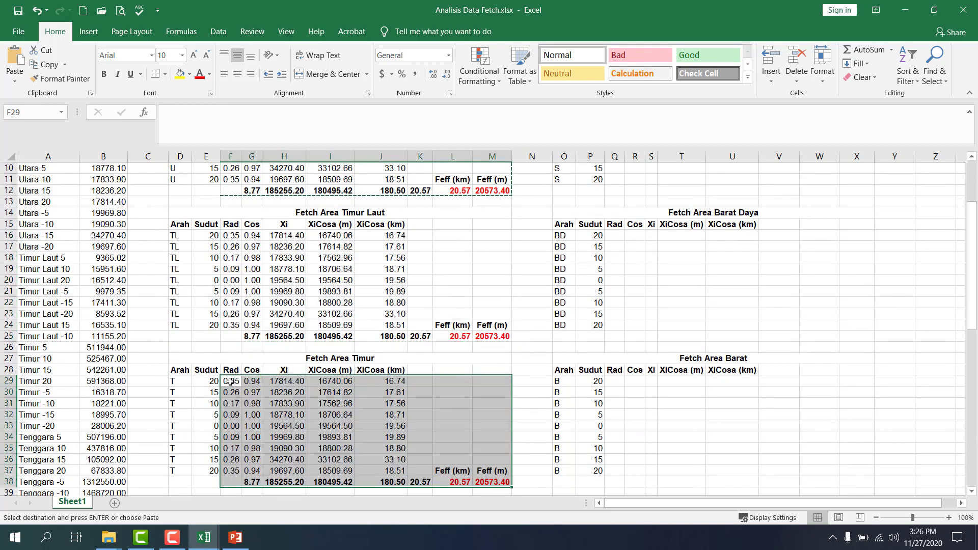
scroll(231, 382, "down", 2)
left_click(233, 460)
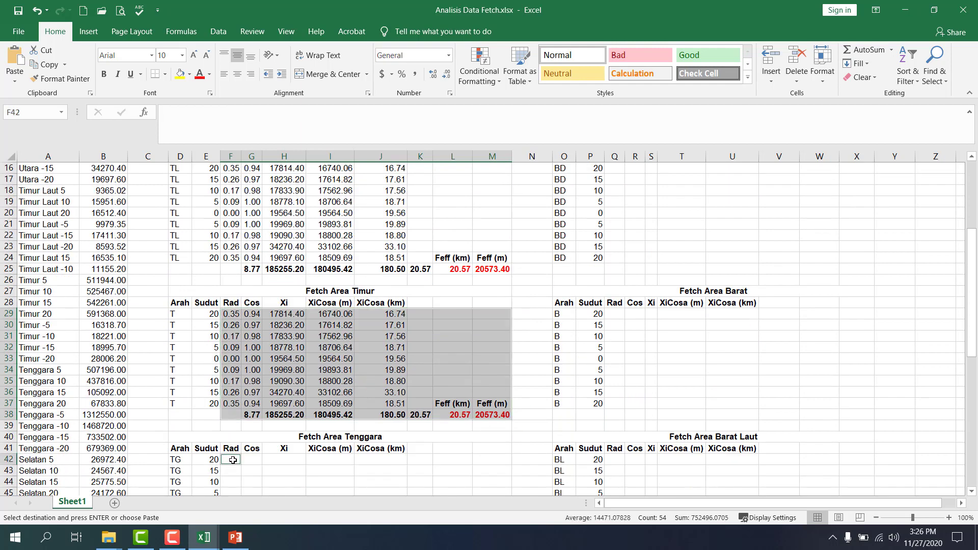
key("ctrl+v")
Step: Paste the copied Utara calculation block into the Selatan table at Q3 and the Barat Daya table at Q16
scroll(589, 280, "up", 5)
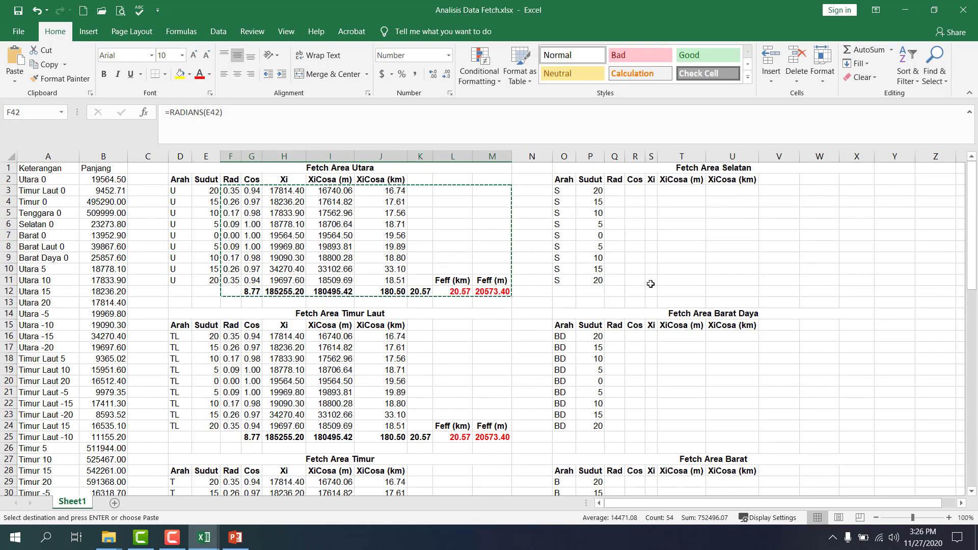
left_click(615, 193)
key("ctrl+v")
scroll(614, 193, "down", 2)
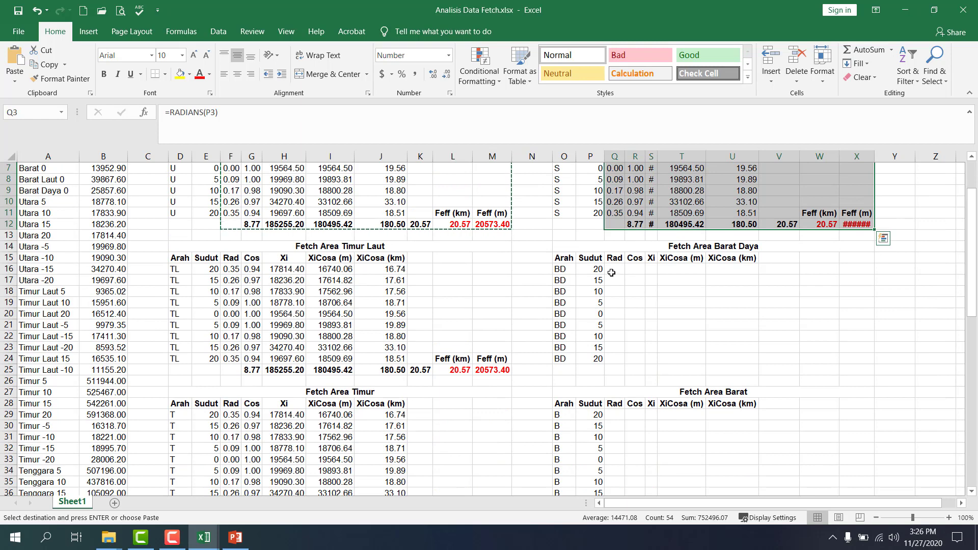
left_click(614, 270)
key("ctrl+v")
Step: Paste the copied Utara calculation block into the Barat table at Q29 and the Barat Laut table at Q42, ending the copy selection
scroll(616, 306, "down", 3)
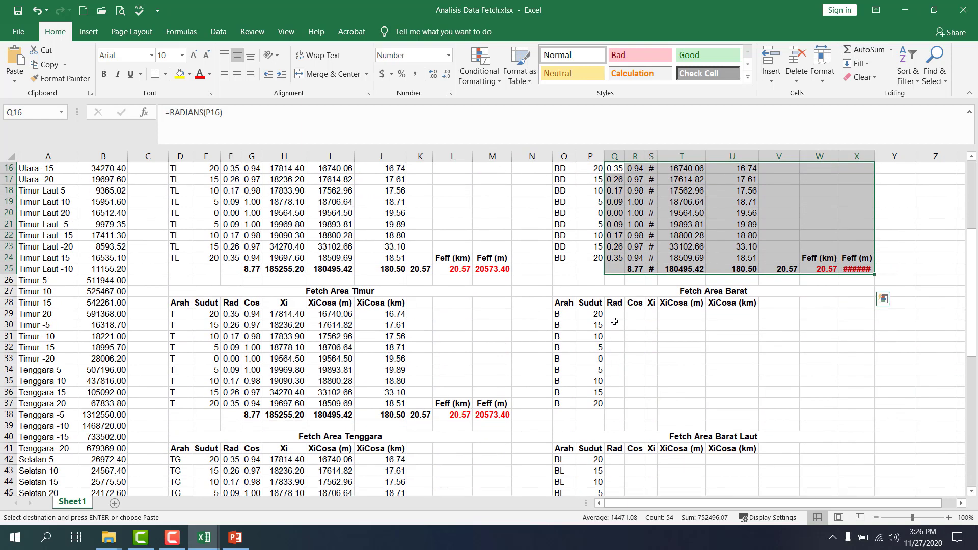
left_click(615, 315)
key("ctrl+v")
scroll(616, 316, "down", 2)
left_click(618, 391)
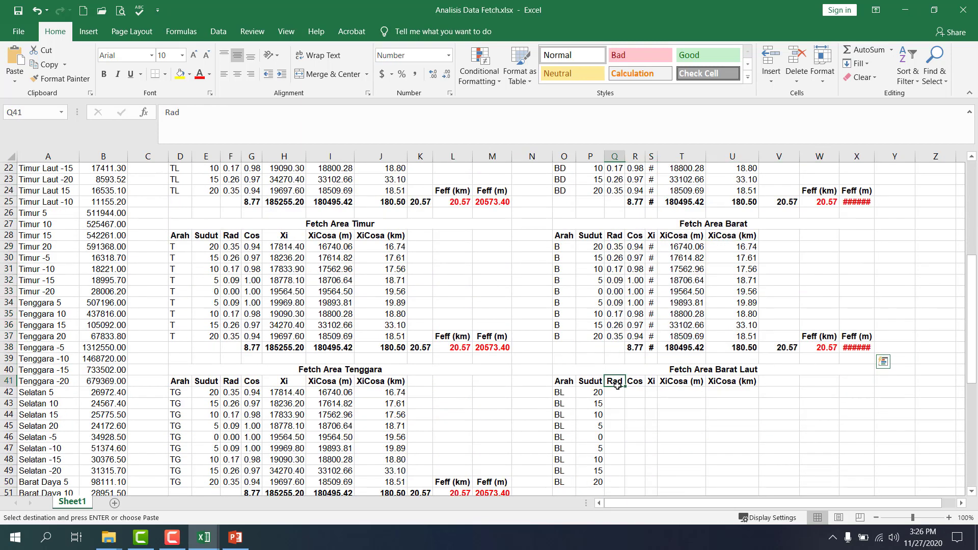
key("ctrl+v")
scroll(619, 391, "down", 3)
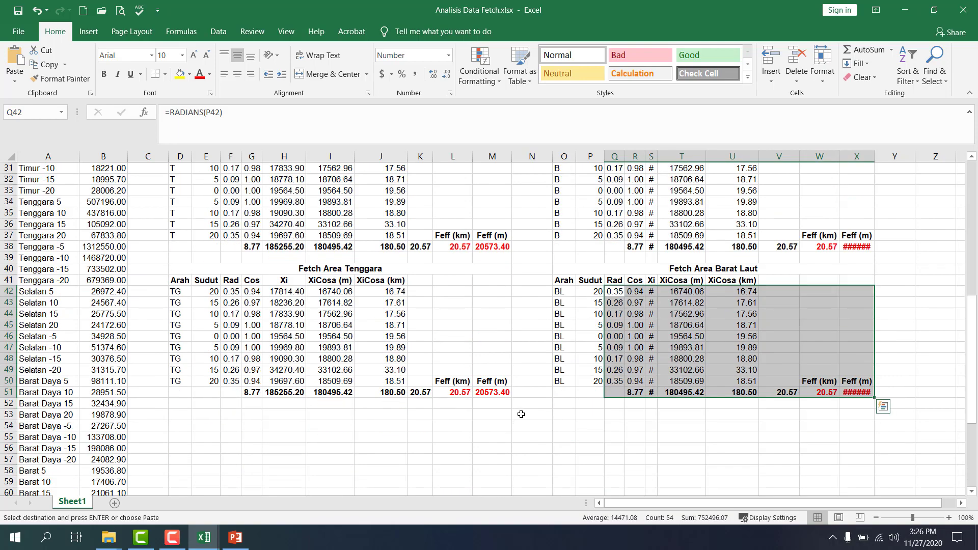
left_click(521, 414)
scroll(521, 406, "up", 6)
scroll(521, 405, "up", 4)
left_click(500, 357)
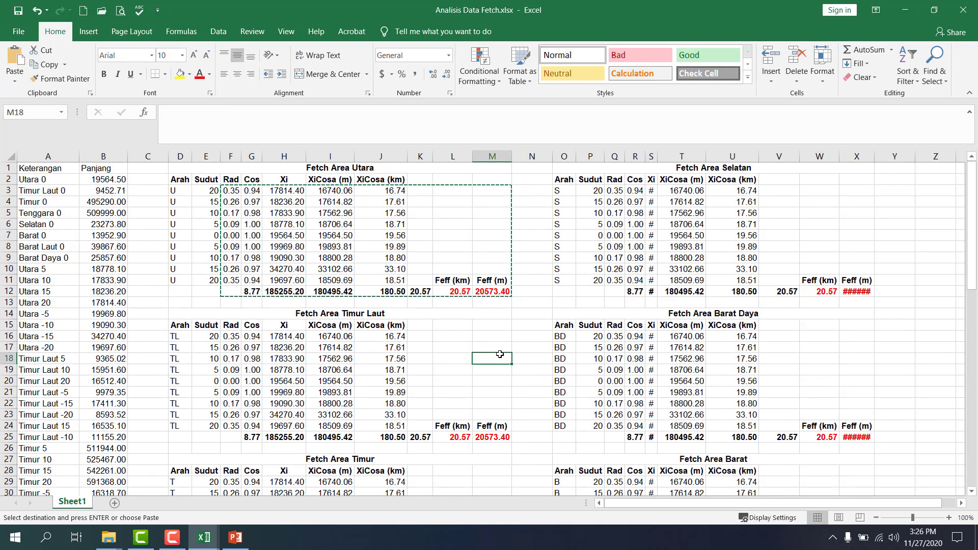
key("Escape")
Step: Clear the pasted Xi values in the Timur Laut, Timur and Tenggara tables, keeping the total rows
left_click_drag(286, 337, 281, 426)
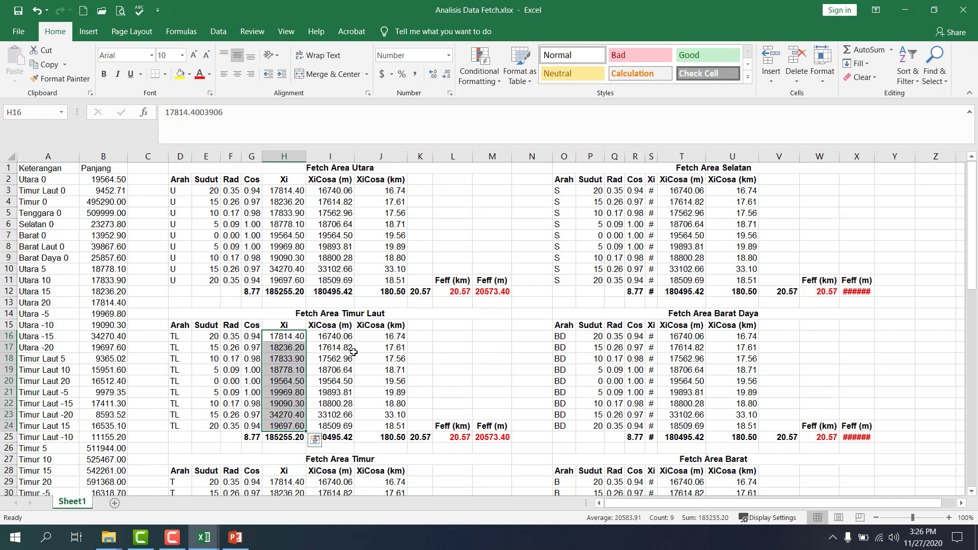
key("Delete")
scroll(353, 352, "down", 3)
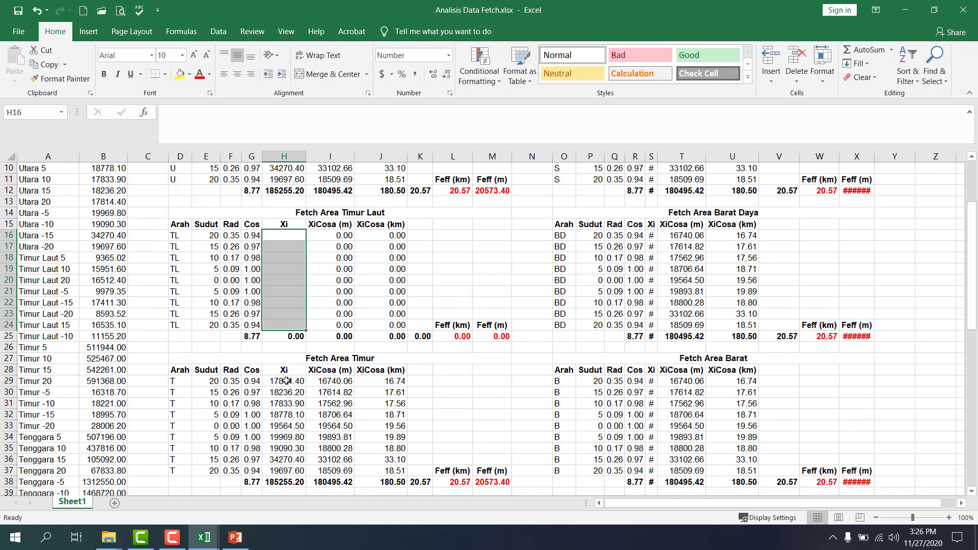
left_click_drag(287, 381, 284, 471)
key("Delete")
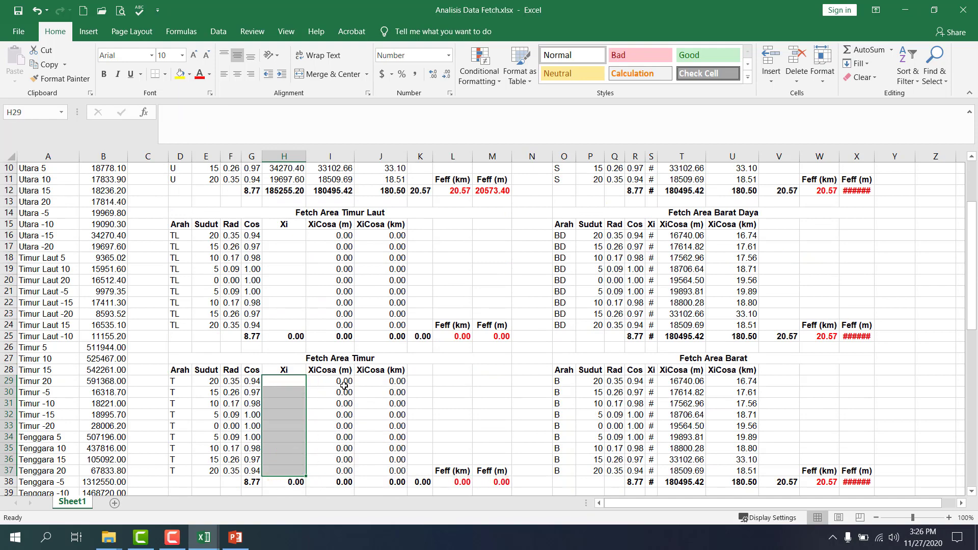
scroll(344, 386, "down", 4)
left_click_drag(293, 392, 295, 477)
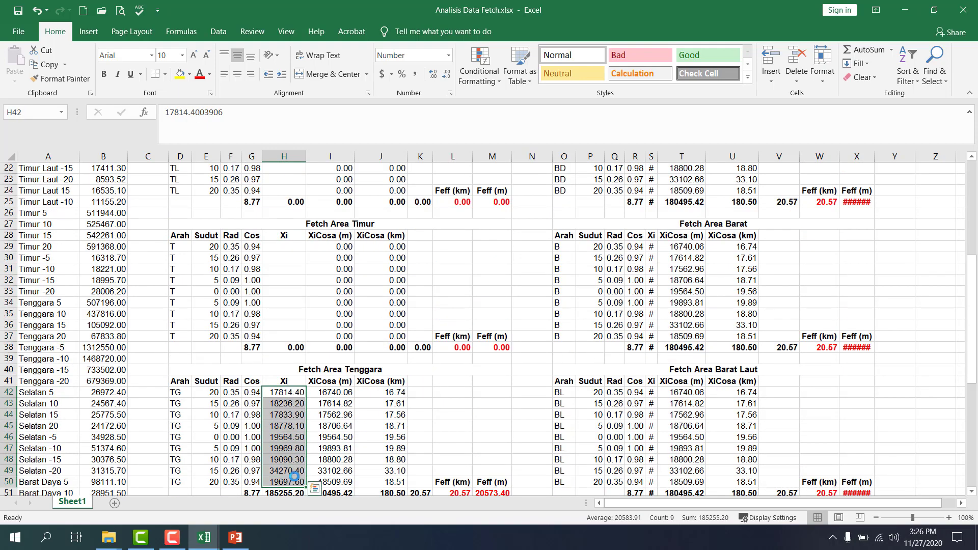
key("Delete")
scroll(326, 433, "down", 2)
Step: AutoFit all column widths again to fit the values pasted into the Selatan, Barat Daya, Barat and Barat Laut tables
scroll(657, 244, "up", 9)
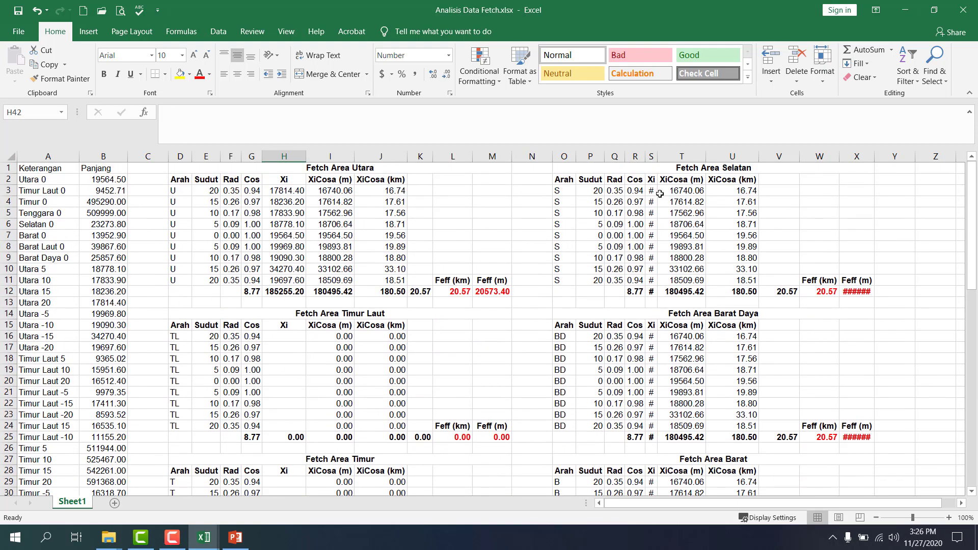
left_click_drag(651, 189, 651, 281)
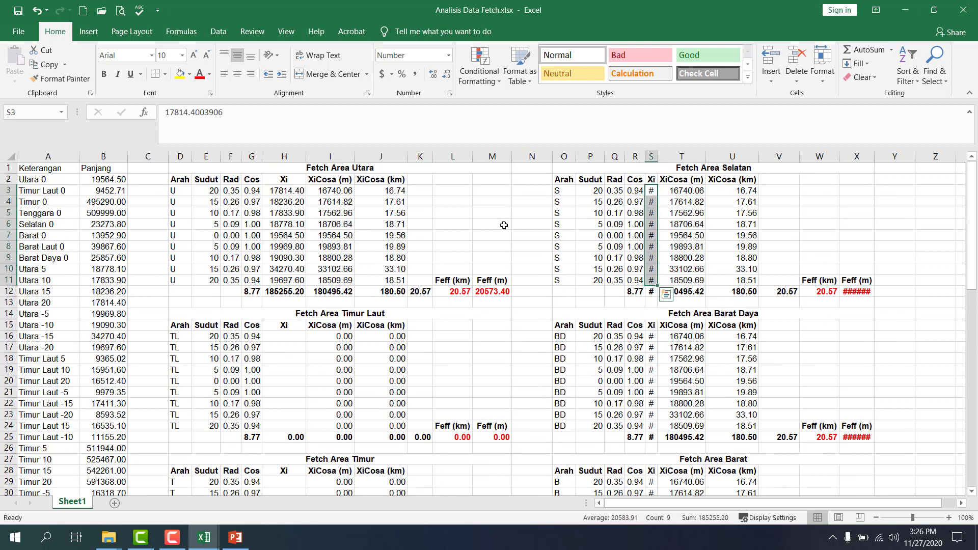
left_click(15, 155)
left_click(822, 66)
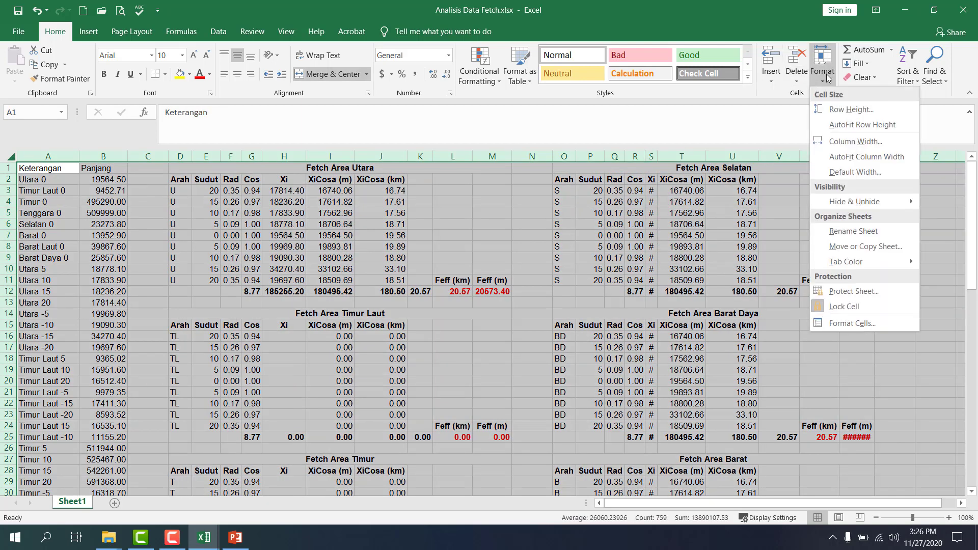
left_click(850, 157)
left_click(849, 207)
Step: Clear the pasted Xi values in S3:S11 of the Selatan table and S16:S24 of the Barat Daya table
left_click_drag(668, 191, 669, 278)
key("Delete")
scroll(669, 277, "down", 4)
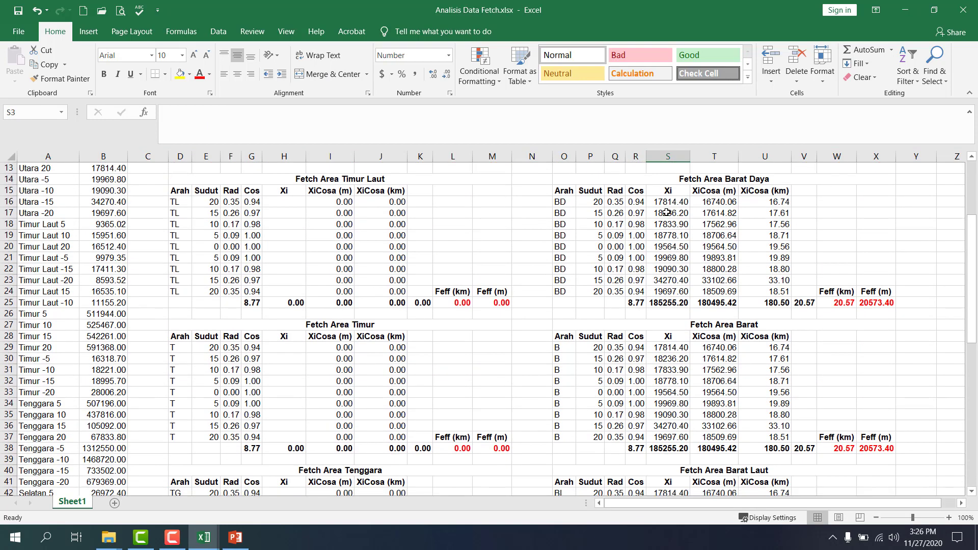
left_click_drag(667, 204, 670, 293)
key("Delete")
Step: Clear the pasted Xi values in the Barat and Barat Laut tables, keeping the total rows
left_click_drag(657, 347, 668, 438)
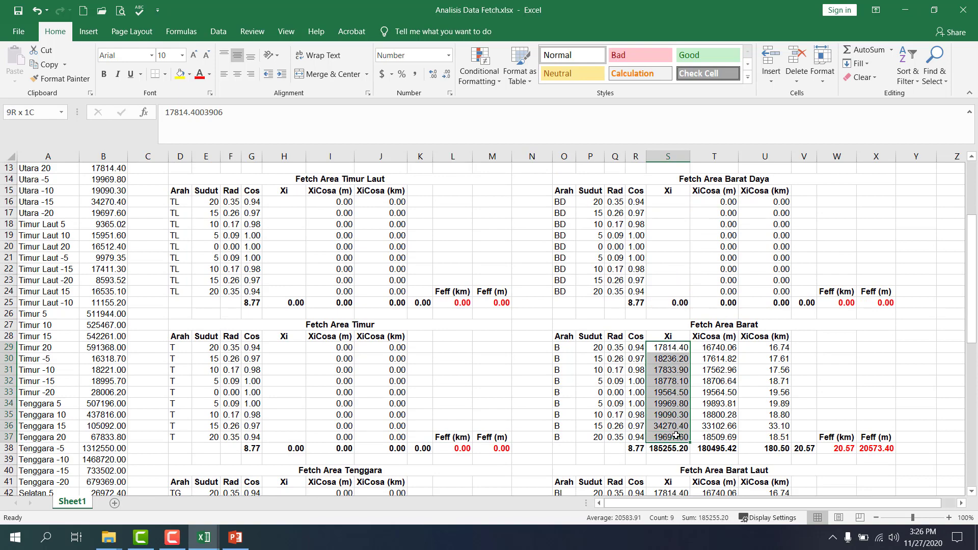
key("Delete")
scroll(672, 380, "down", 3)
left_click_drag(672, 391, 676, 465)
key("Delete")
Step: Copy the Timur Laut 0 length, 9452.71, into Xi cell H20 of the Timur Laut table
scroll(637, 408, "down", 3)
scroll(589, 359, "up", 10)
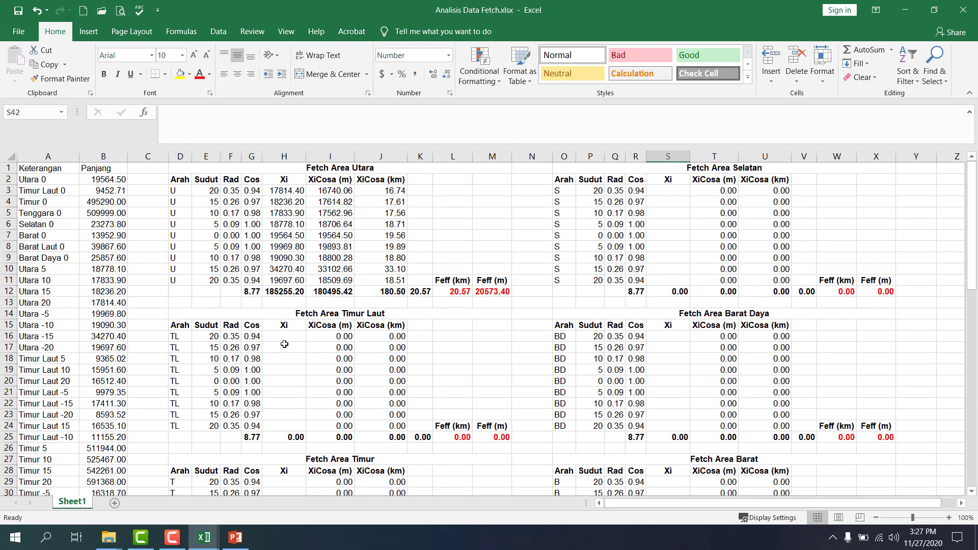
left_click(284, 346)
left_click(273, 377)
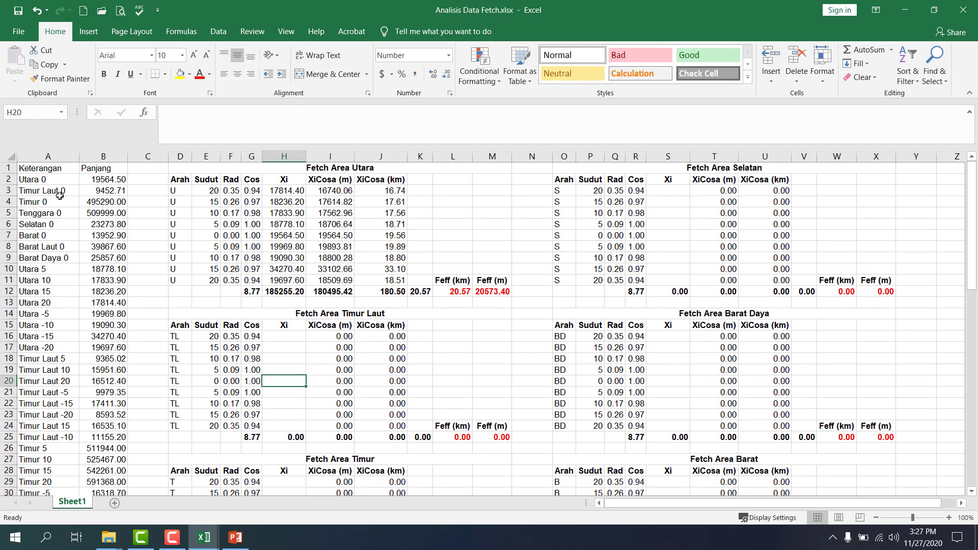
left_click(89, 195)
key("ctrl+c")
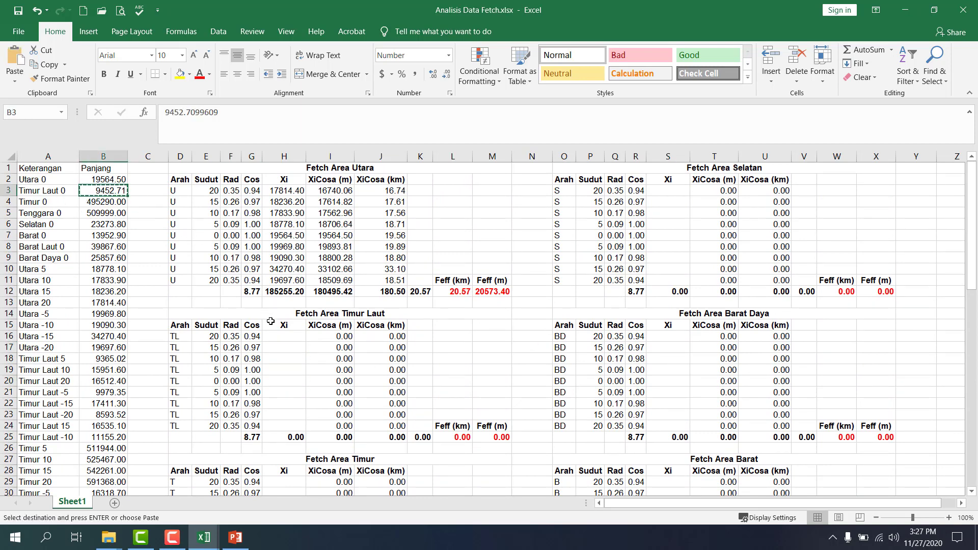
left_click(279, 385)
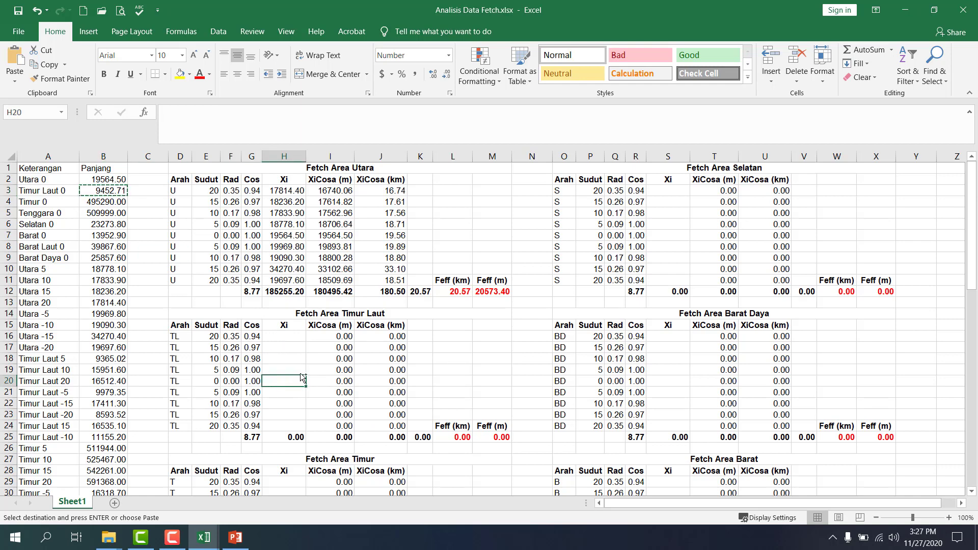
key("ctrl+v")
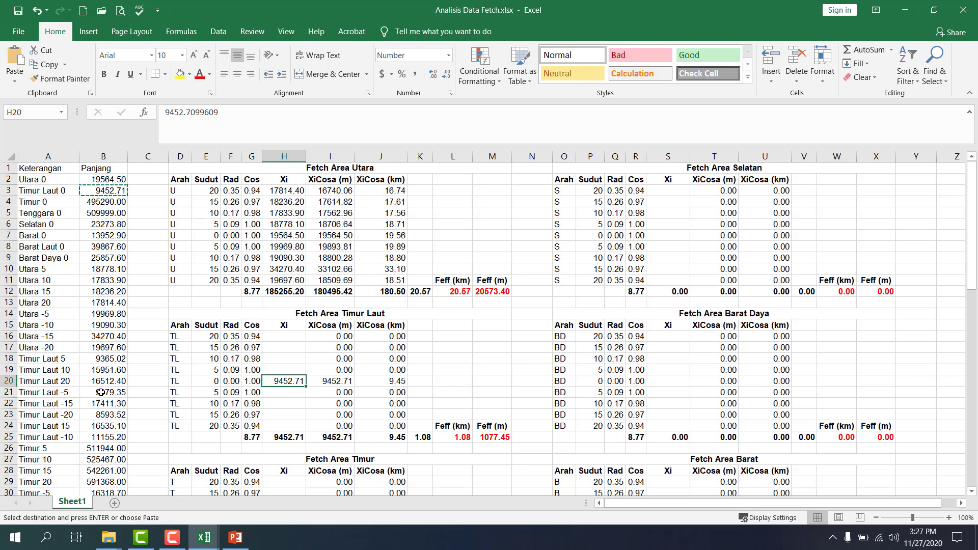
Step: Copy the Timur Laut -5 length, 9979.35, into H21 and the Timur Laut -10 length, 11155.20, into H22
scroll(105, 345, "down", 1)
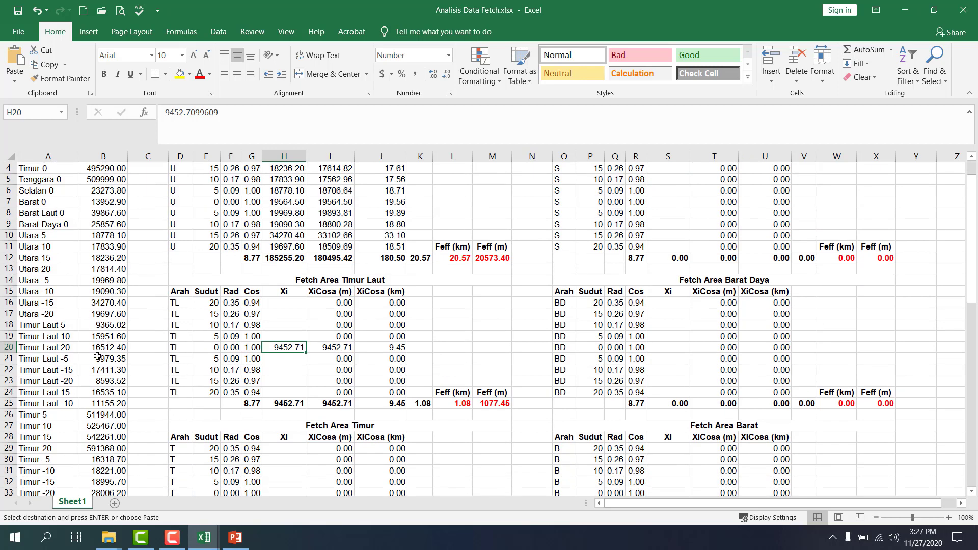
mouse_move(98, 357)
left_mouse_down()
mouse_move(99, 382)
mouse_move(101, 359)
left_mouse_up()
key("ctrl+c")
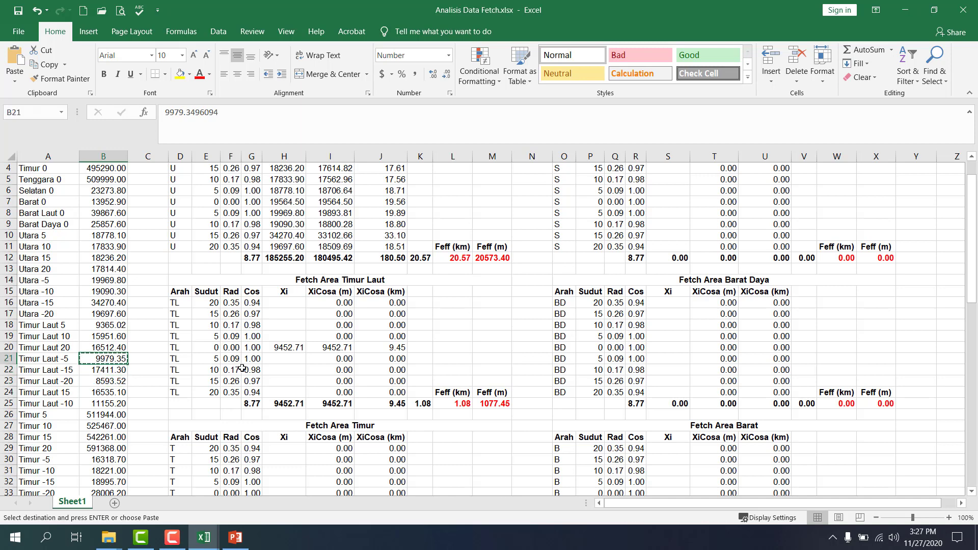
left_click(279, 358)
key("ctrl+v")
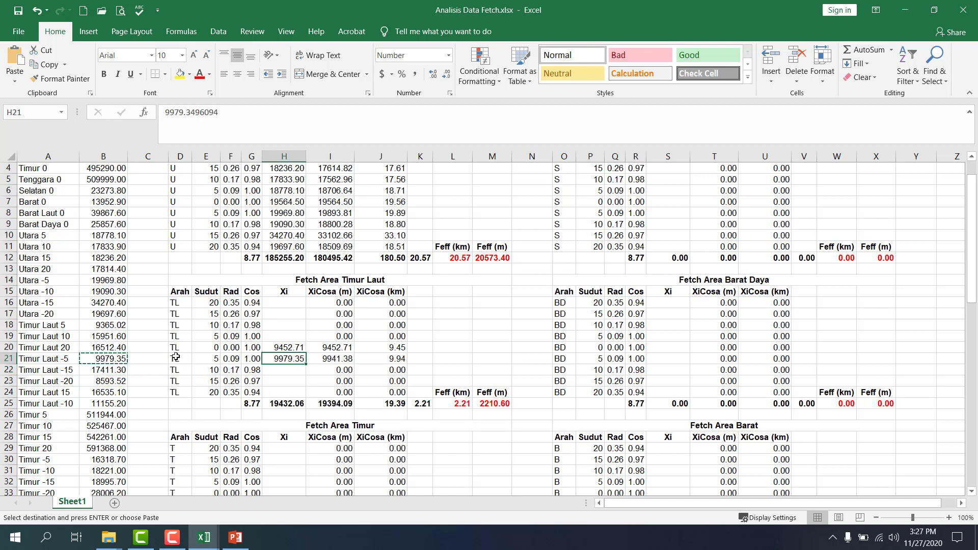
left_click(104, 403)
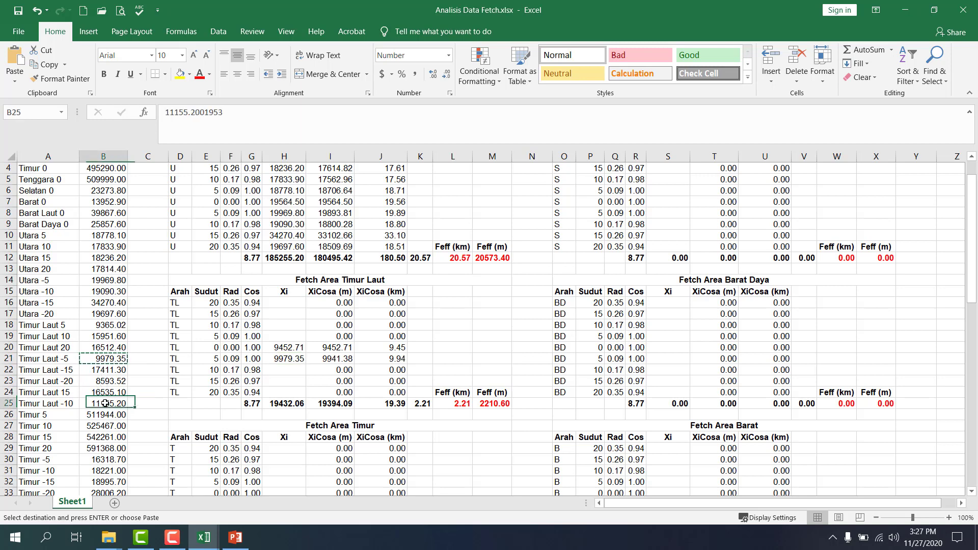
key("ctrl+c")
left_click(281, 368)
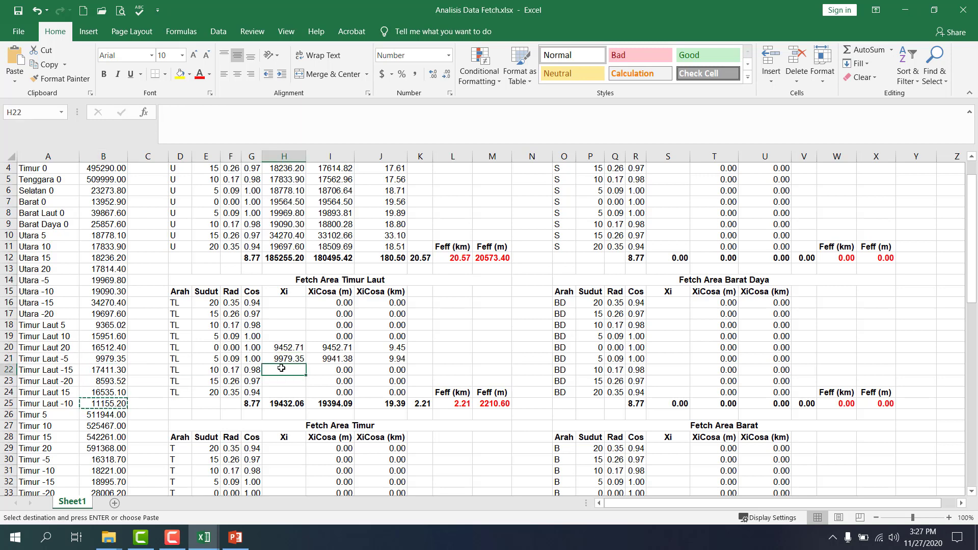
key("ctrl+v")
Step: Copy 16535.10 from B24 into Xi cell H23 and the Timur Laut -20 length, 8593.52, into H24
left_click(97, 394)
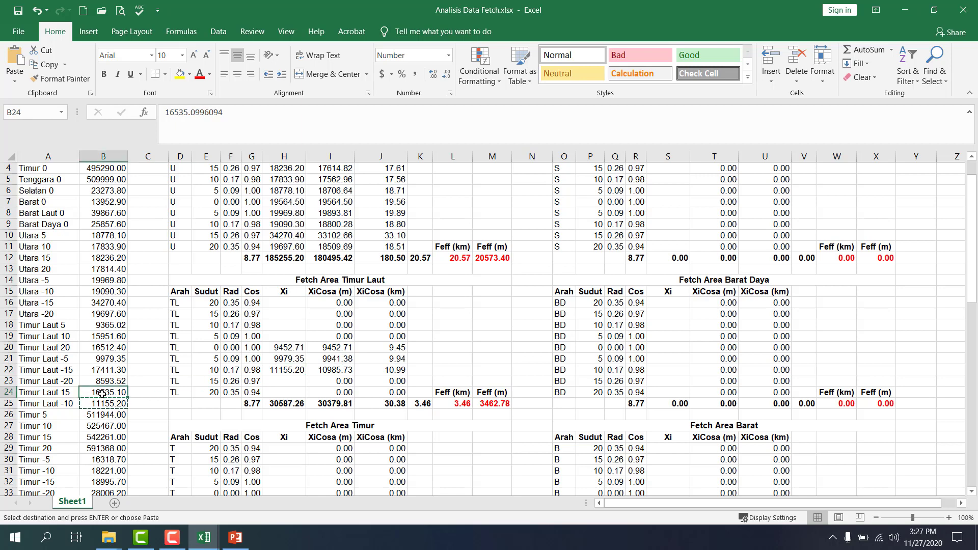
key("ctrl+c")
left_click(285, 381)
key("ctrl+v")
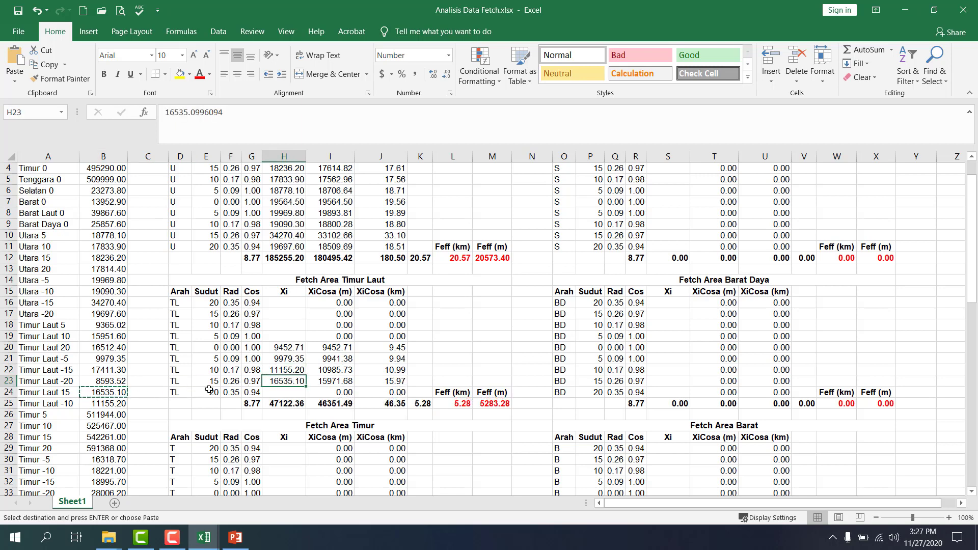
left_click(112, 383)
key("ctrl+c")
left_click(285, 391)
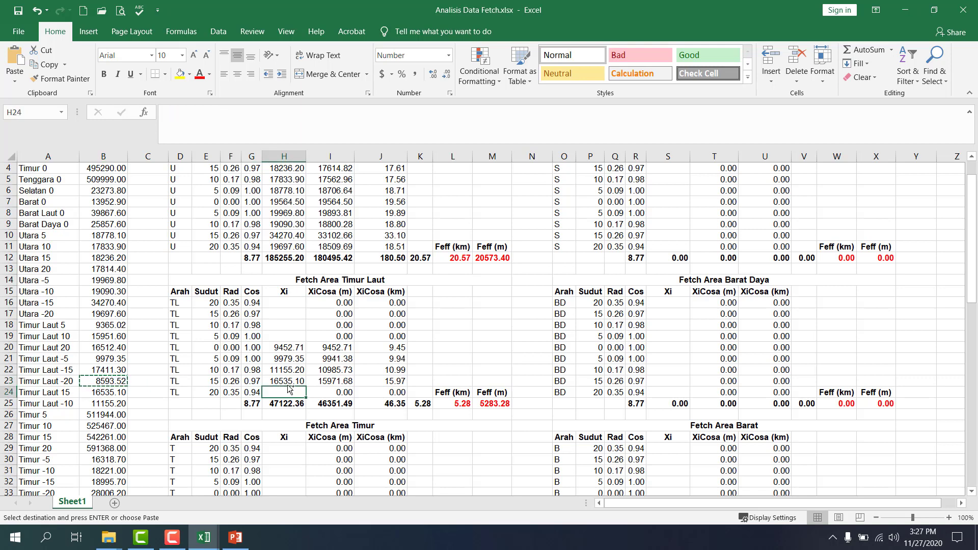
key("ctrl+v")
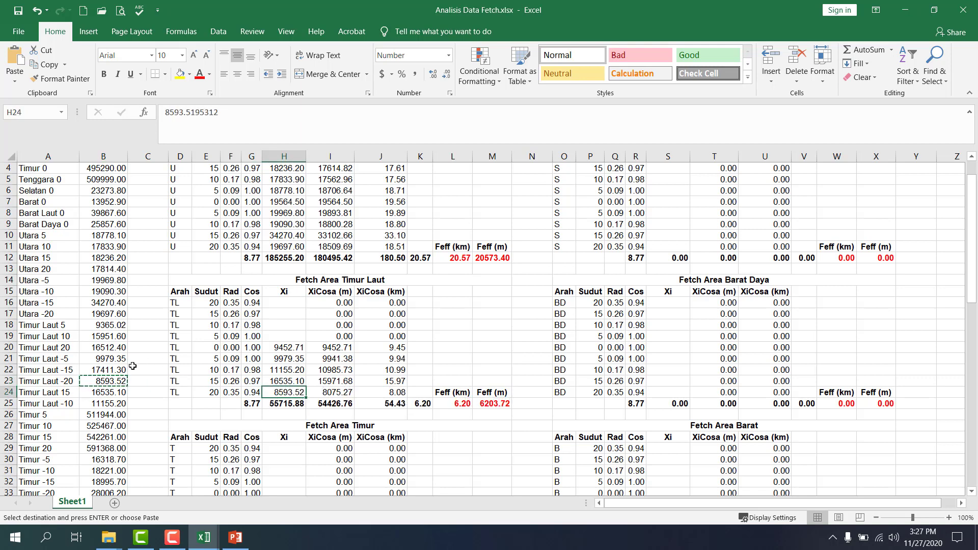
Step: Copy the Timur Laut 20 length, 16512.40, into H16 and the Timur Laut 10 length, 15951.60, into H17
left_click(107, 349)
key("ctrl+c")
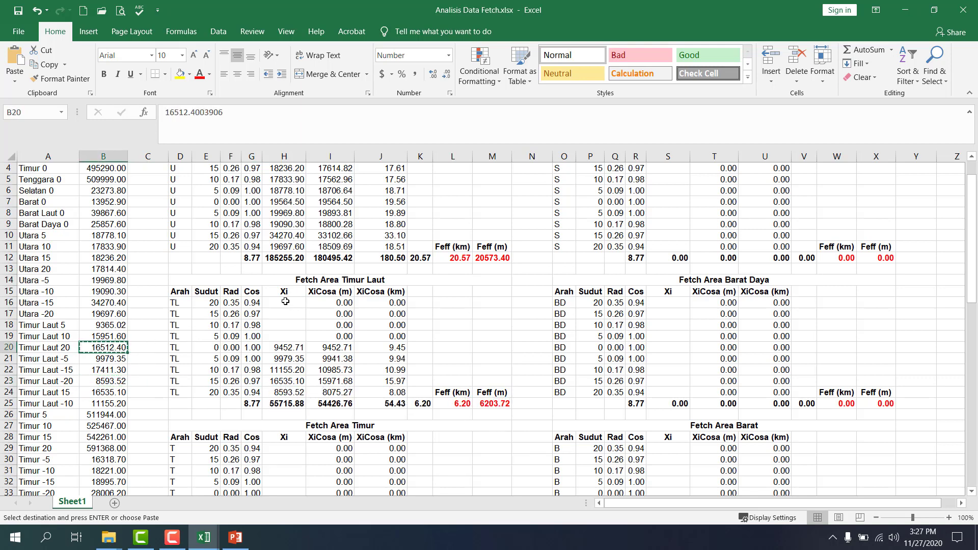
left_click(285, 302)
key("ctrl+v")
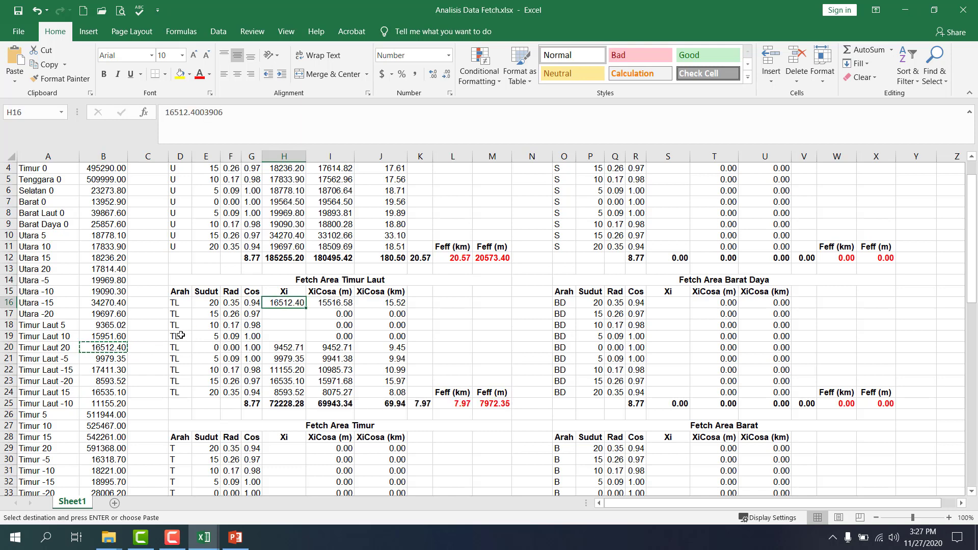
left_click(104, 335)
key("ctrl+c")
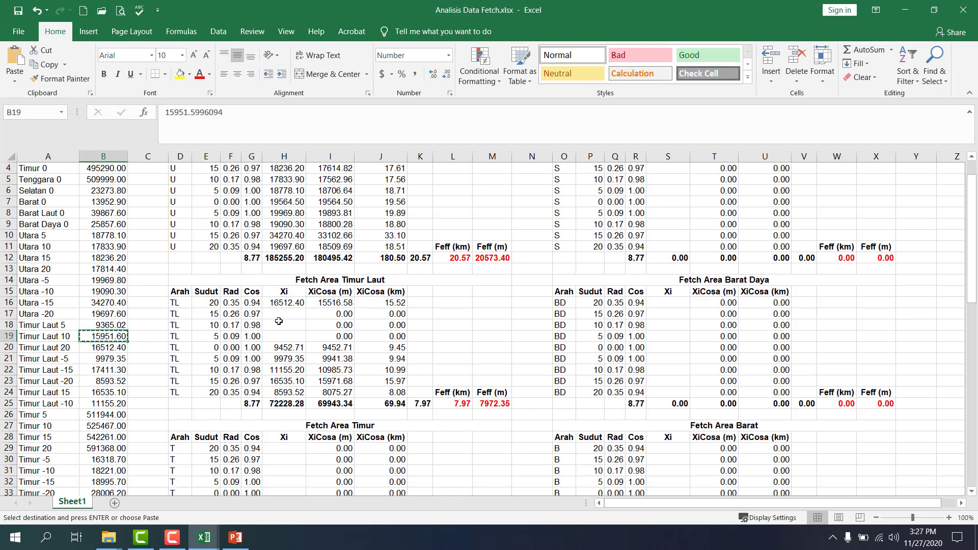
left_click(281, 317)
key("ctrl+v")
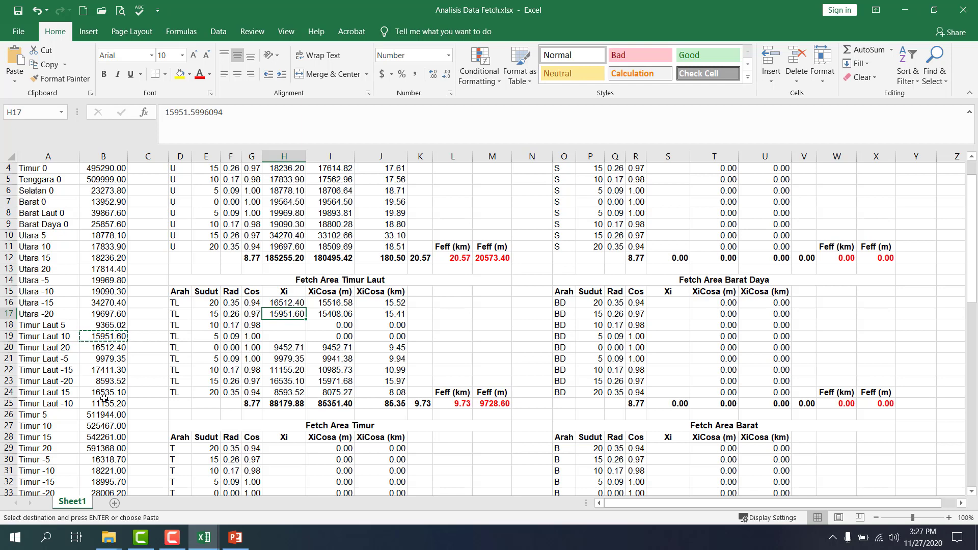
Step: Fill the remaining Timur Laut Xi cells by copying 16535.10 from B24 into H18 and 16512.40 from B20 into H19
left_click(105, 393)
key("ctrl+c")
left_click(281, 324)
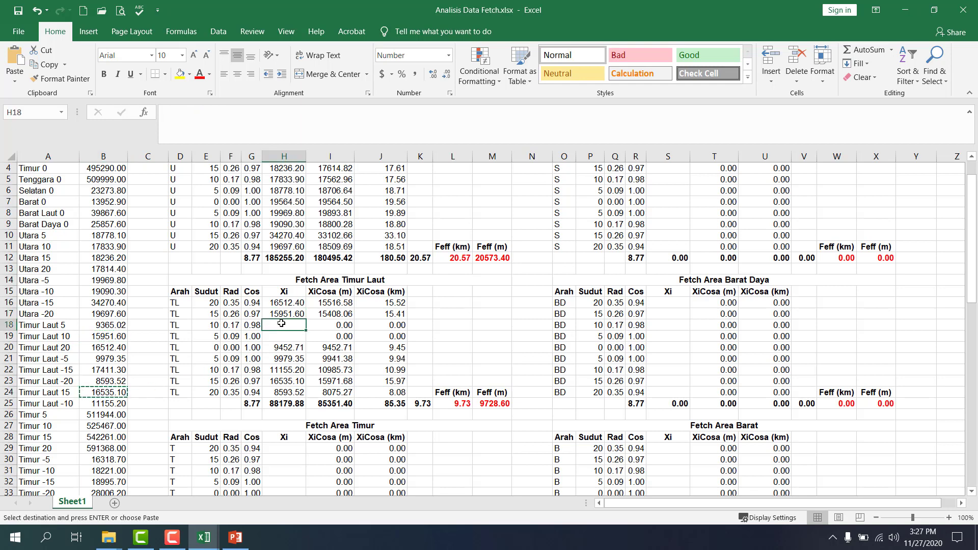
key("ctrl+v")
left_click(101, 351)
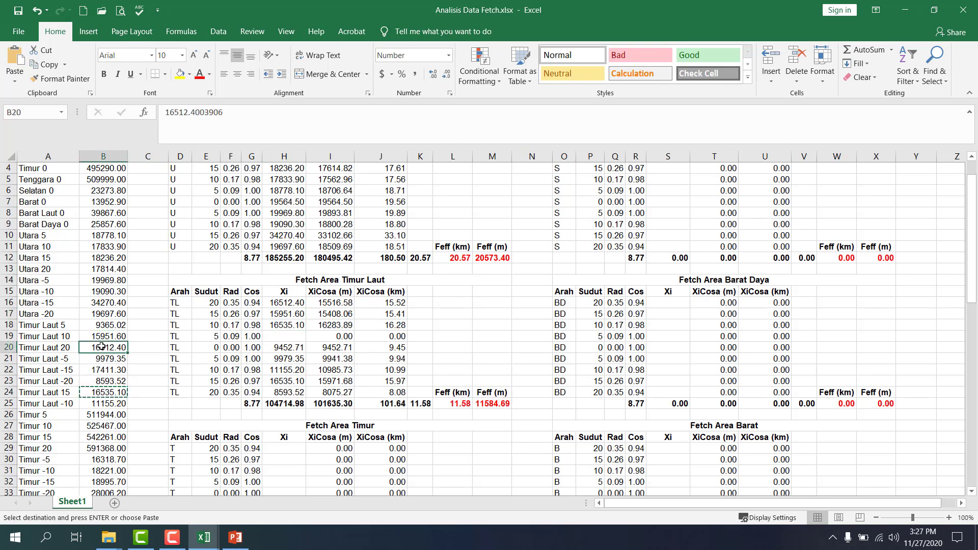
key("ctrl+c")
left_click(276, 336)
key("ctrl+v")
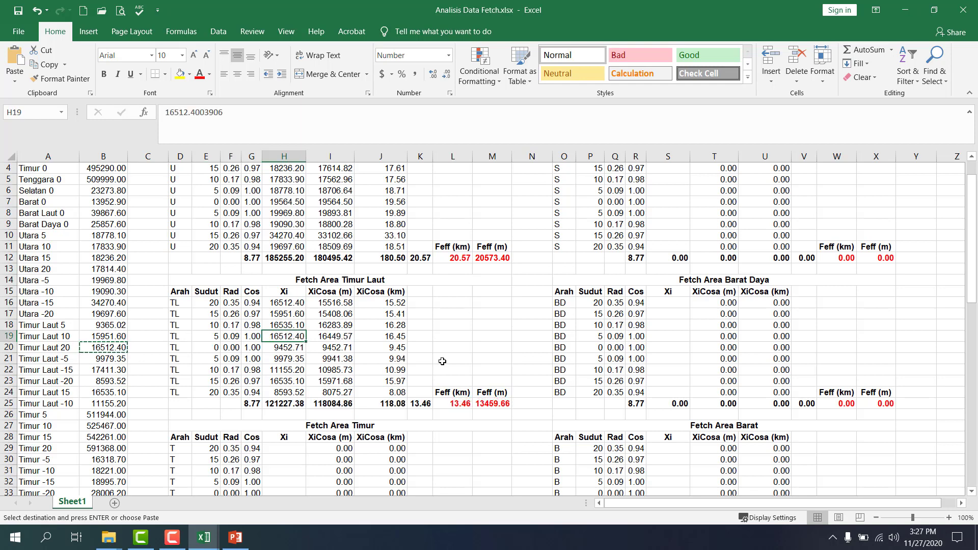
Step: Check the Timur Laut table's Feff (km) formula in L25 and review the filled Xi values against the length list
left_click(448, 359)
scroll(456, 319, "down", 1)
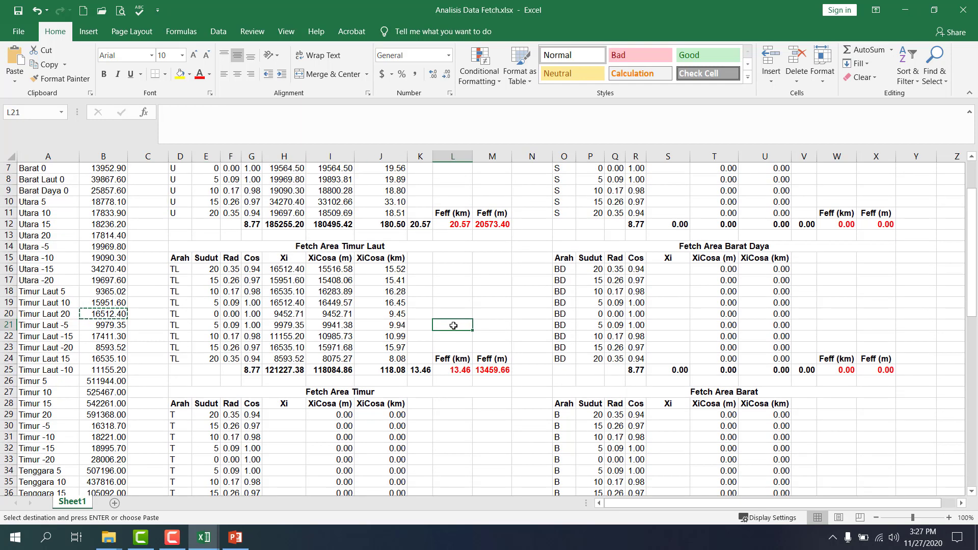
left_click(465, 371)
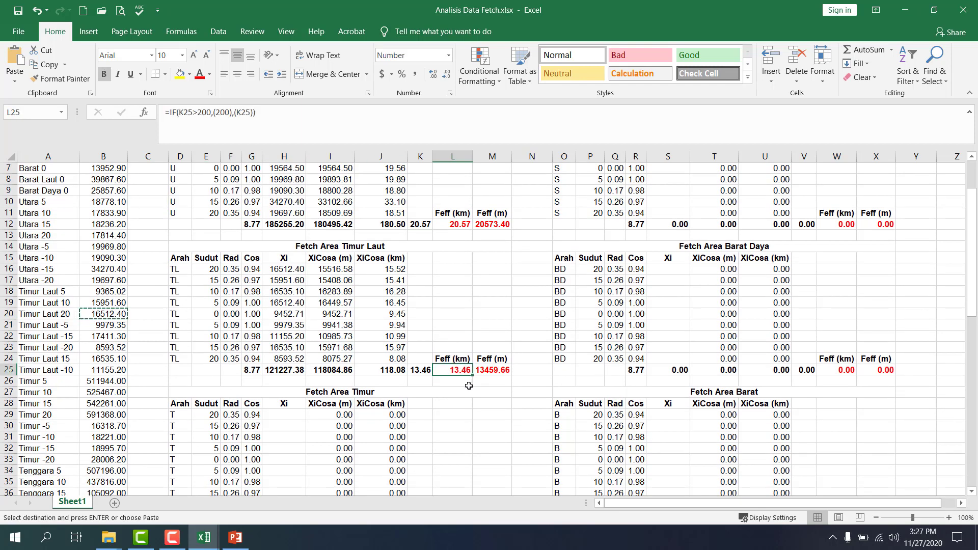
scroll(465, 343, "up", 2)
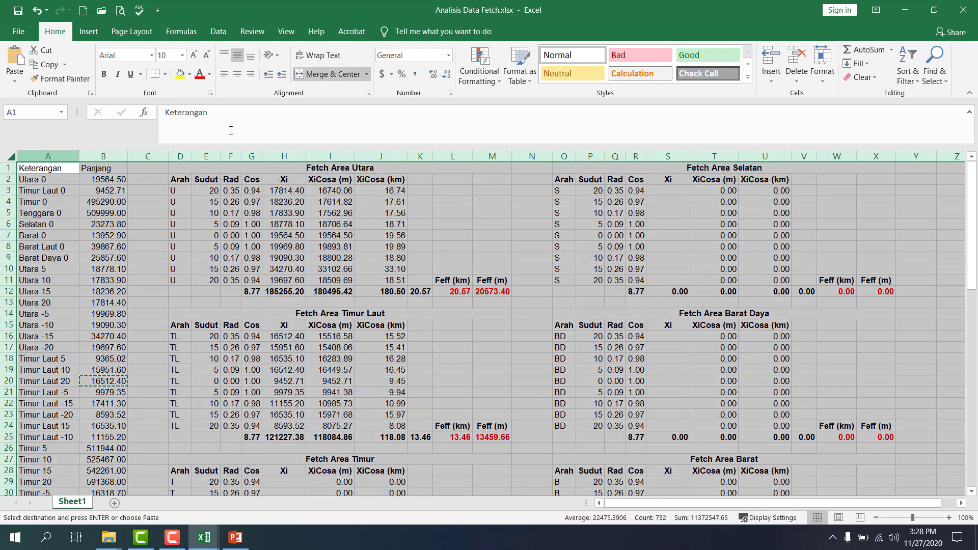
left_click(10, 156)
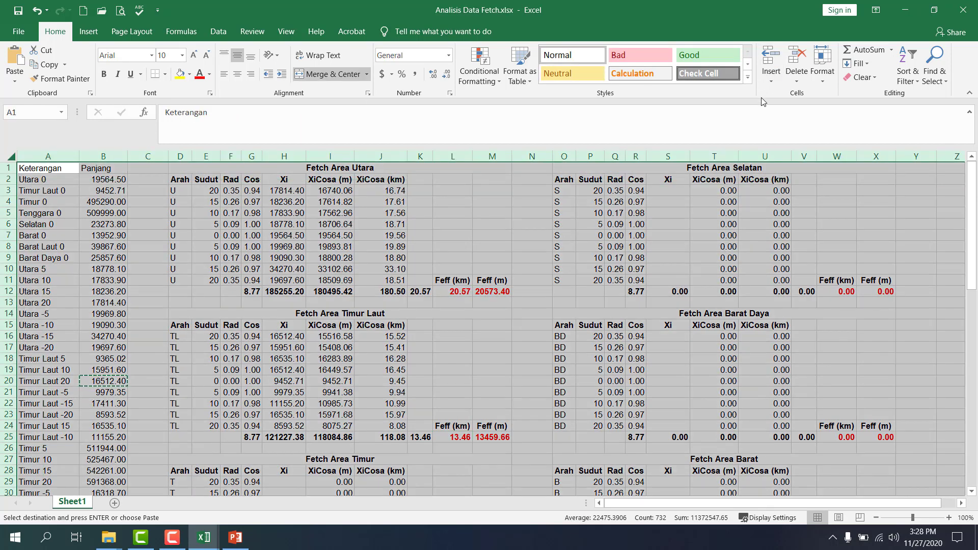
left_click(286, 347)
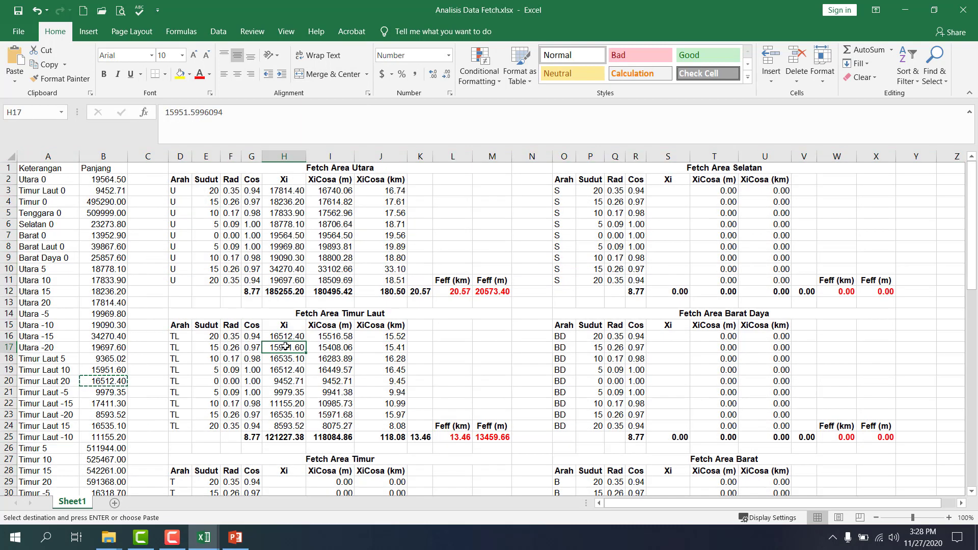
scroll(287, 344, "down", 3)
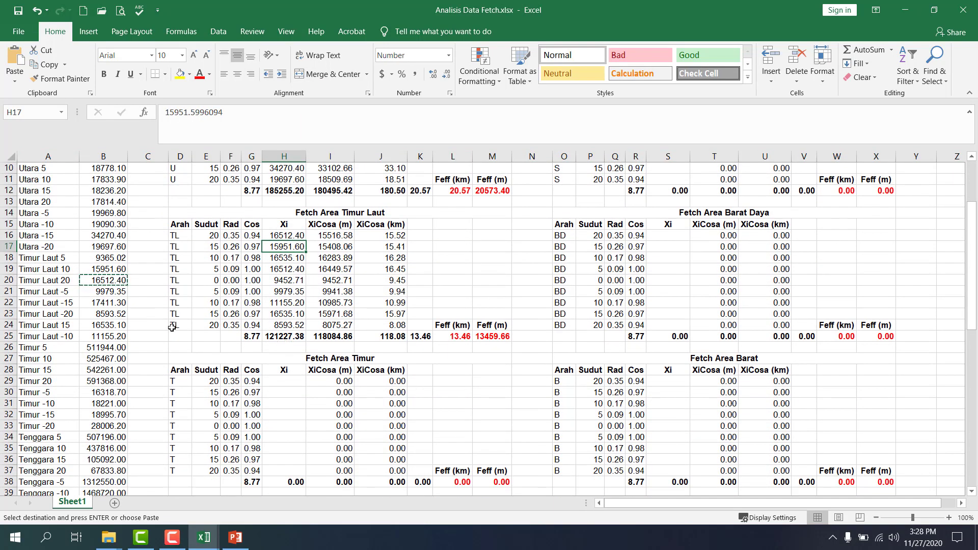
scroll(169, 324, "up", 3)
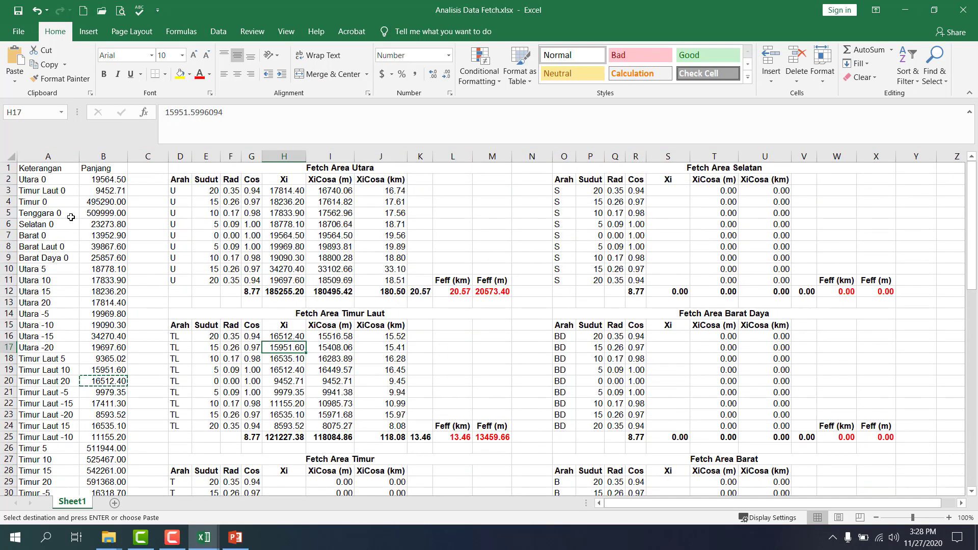
Step: Enter the Timur 0 length, 495290.00, in Xi cell H33 of the Timur table
left_click(102, 203)
scroll(328, 352, "down", 3)
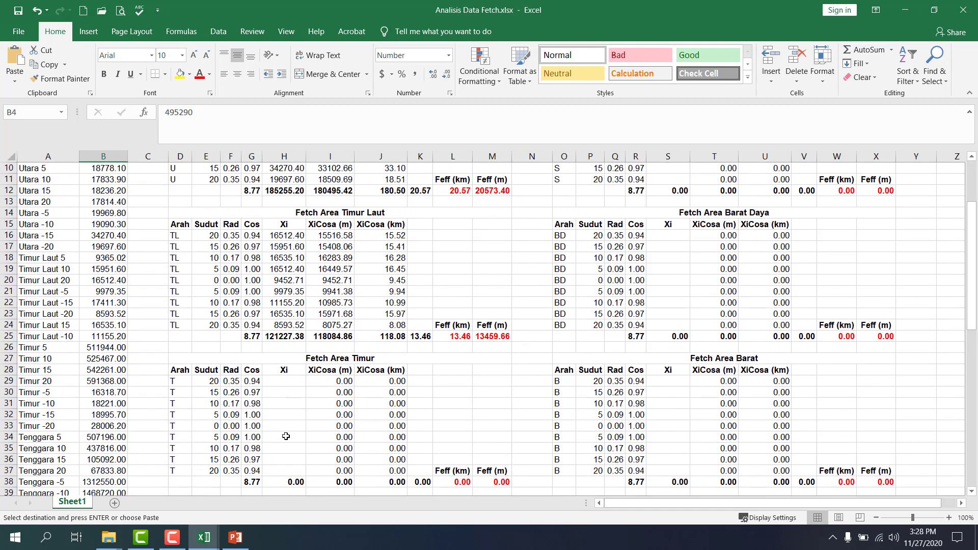
left_click(283, 429)
type("495290.00")
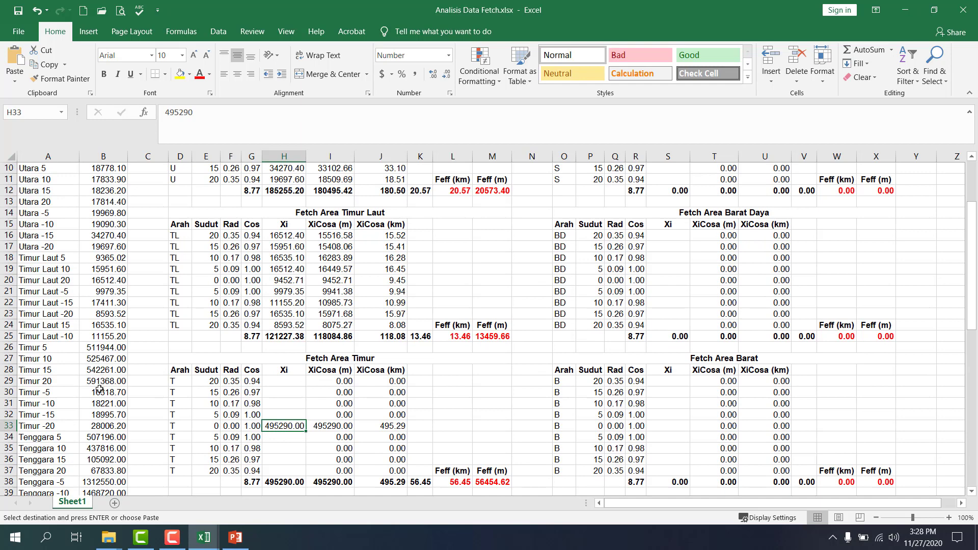
Step: Copy the Timur -5 to Timur -20 lengths in B30:B33 into Xi cells H34:H37 of the Timur table
left_click_drag(98, 391, 94, 427)
key("ctrl+c")
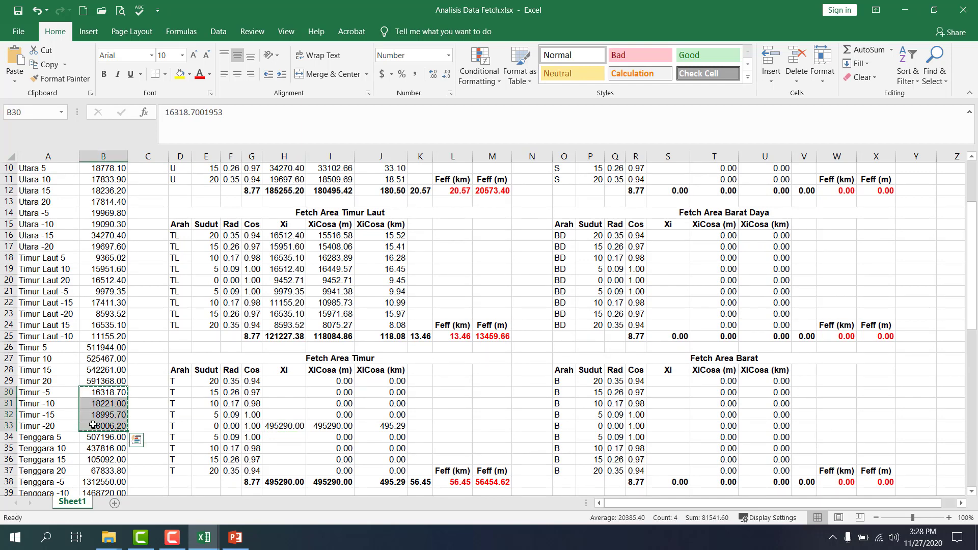
scroll(280, 415, "down", 1)
left_click(282, 405)
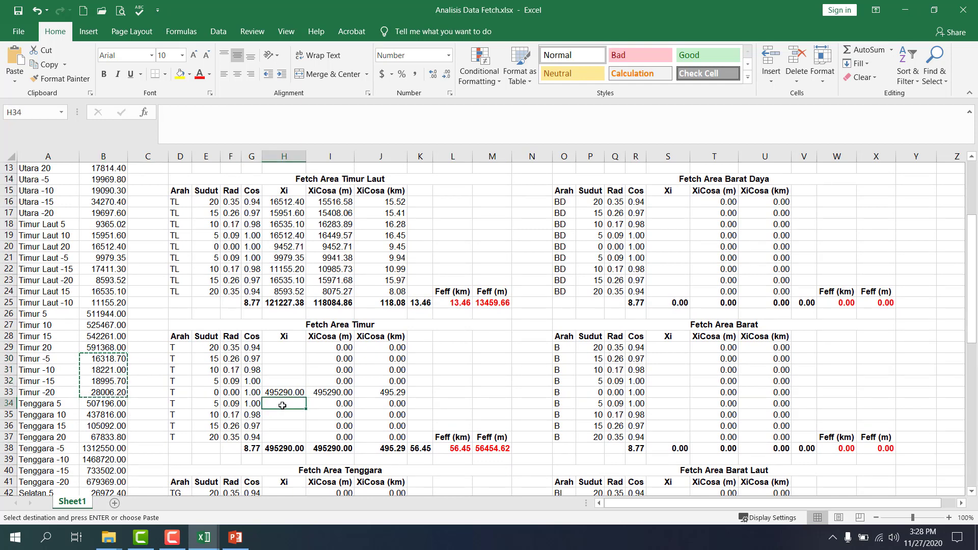
key("ctrl+v")
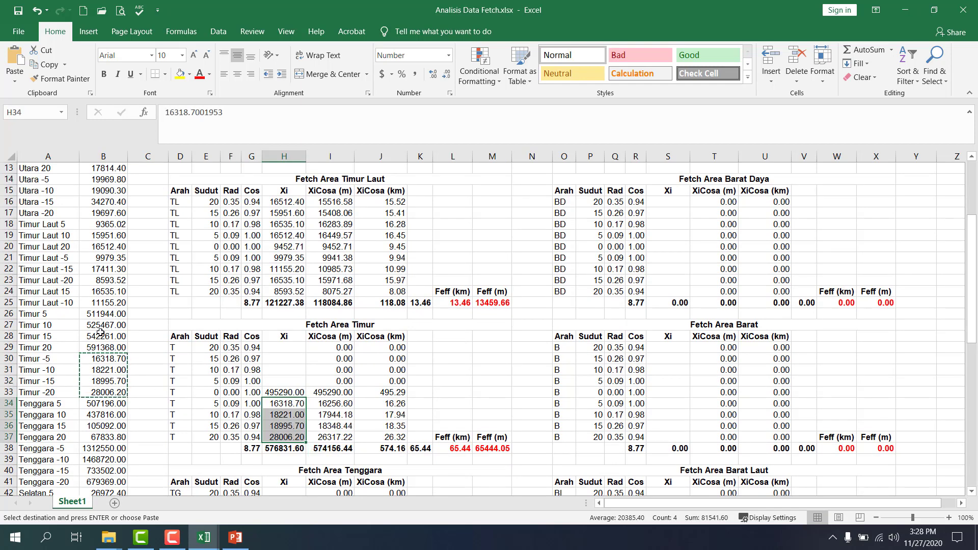
Step: Copy the Timur 5 length 511944.00 into Xi cell H32 and the Timur 10 length 525467.00 into H31
left_click(104, 314)
key("ctrl+c")
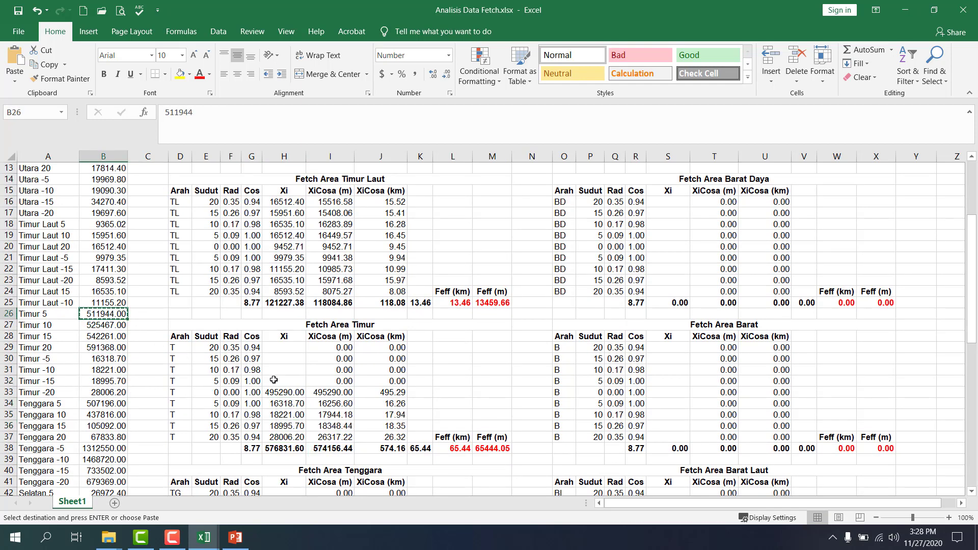
left_click(273, 380)
key("ctrl+v")
left_click(117, 325)
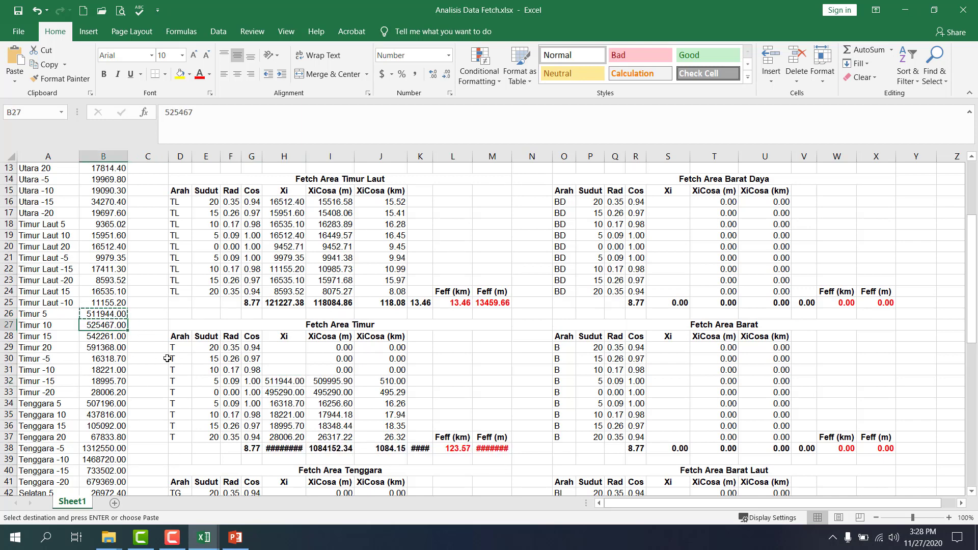
left_click(279, 370)
key("ctrl+v")
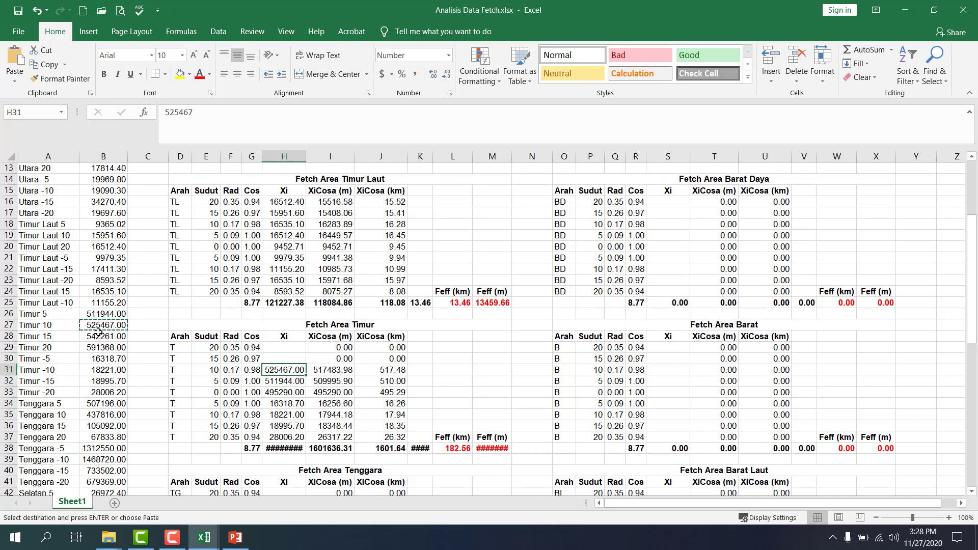
Step: Copy the Timur 15 length 542261.00 into Xi cell H30 and the Timur 20 length 591368.00 into H29
left_click(100, 335)
key("ctrl+c")
left_click(284, 359)
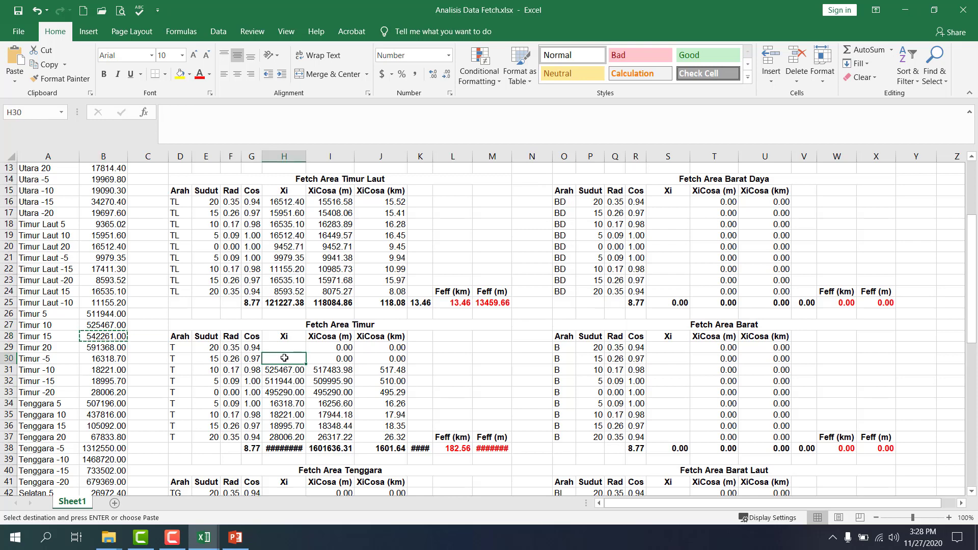
key("ctrl+v")
left_click(99, 349)
key("ctrl+c")
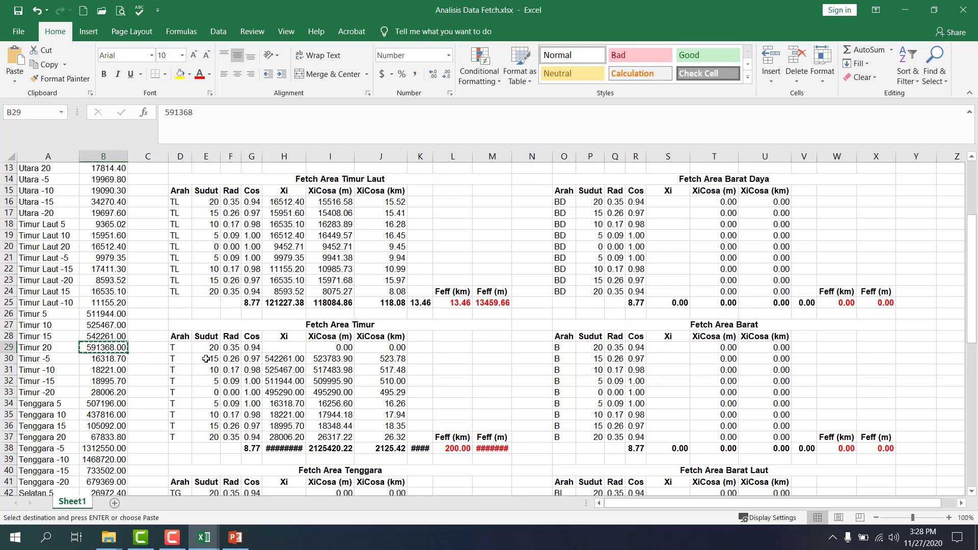
left_click(280, 348)
key("ctrl+v")
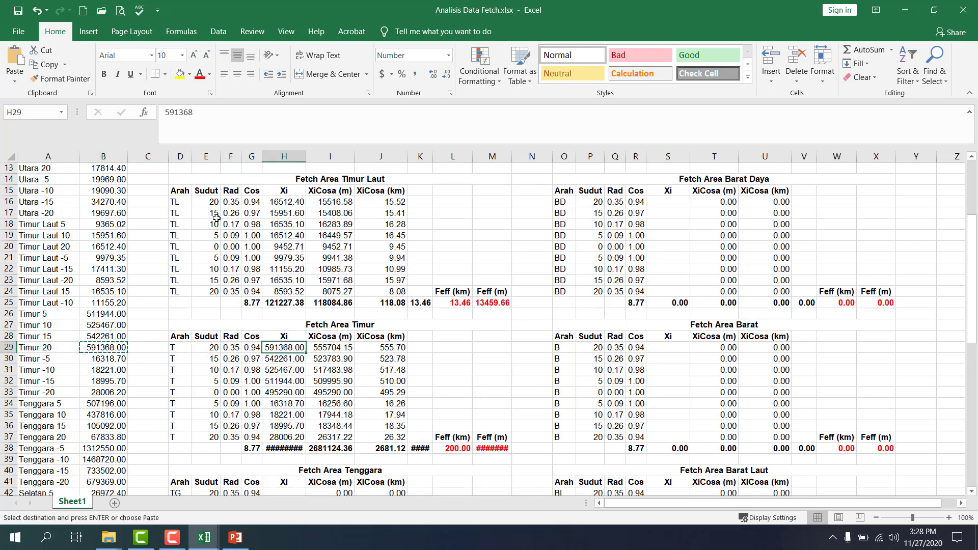
Step: Auto-fit the widths of columns H, K and M to their contents
double_click(307, 157)
scroll(323, 245, "down", 1)
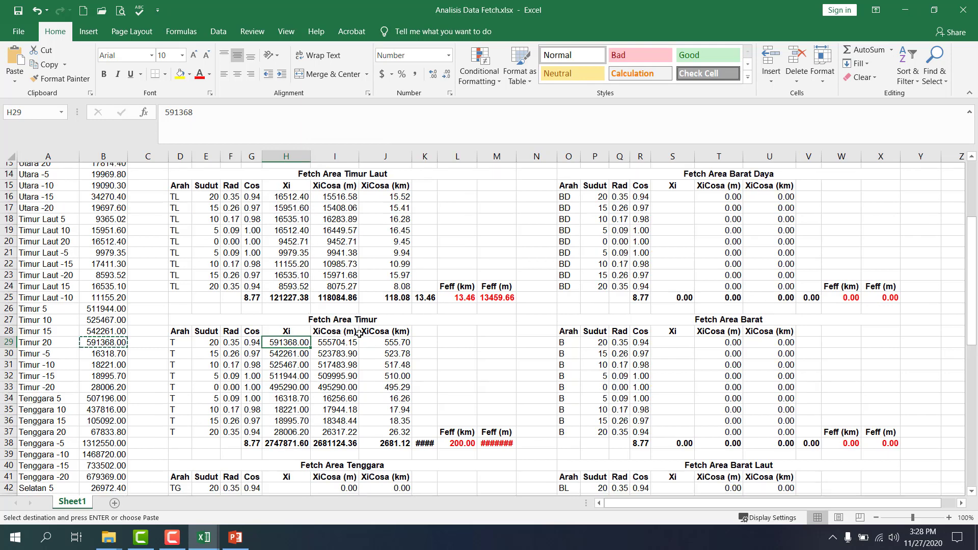
double_click(437, 156)
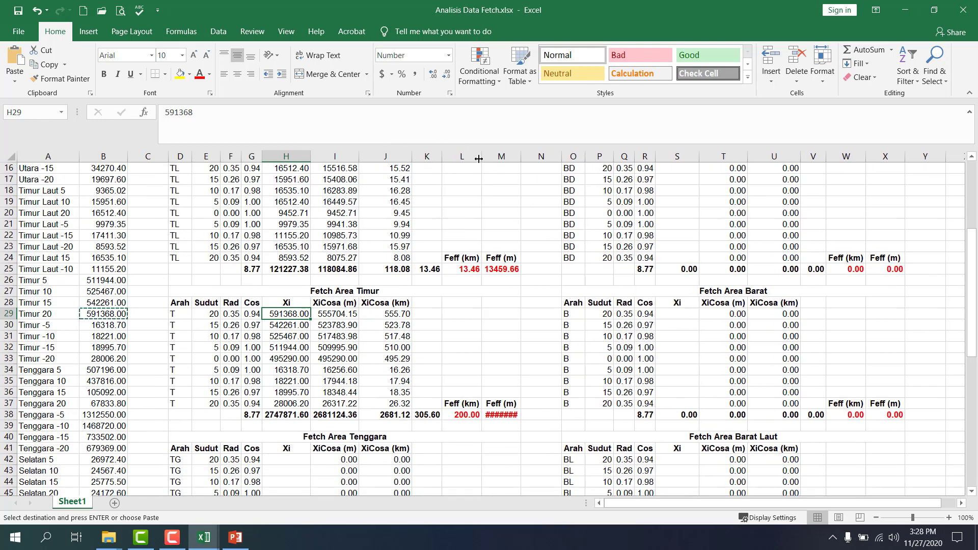
double_click(520, 156)
Step: Check the Timur table's Feff (km) formula in L38 and clear the pending copy selection
left_click(463, 416)
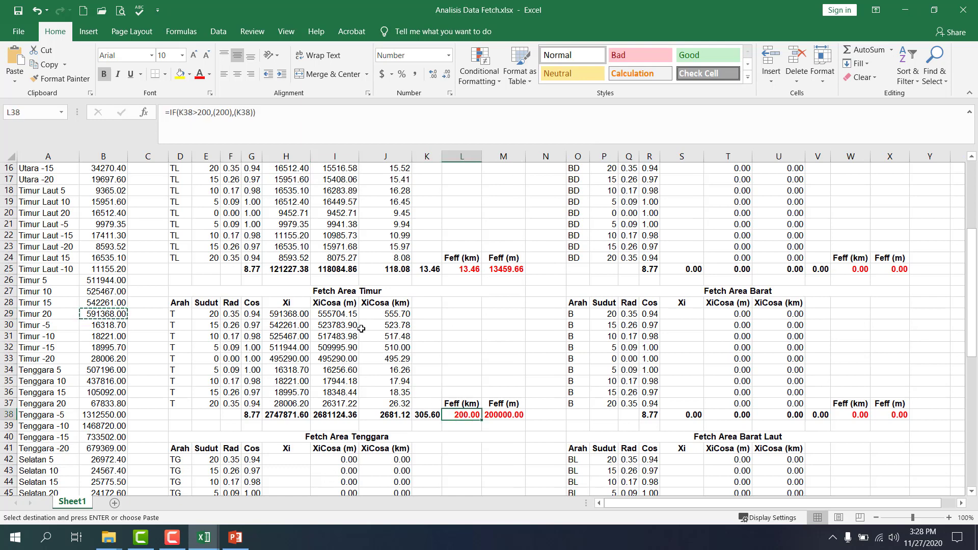
key("Escape")
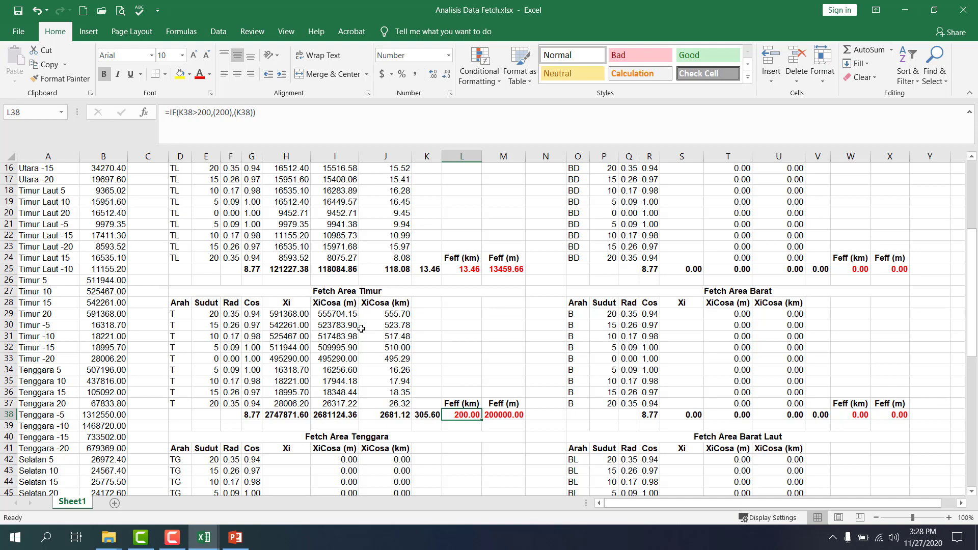
scroll(344, 320, "down", 4)
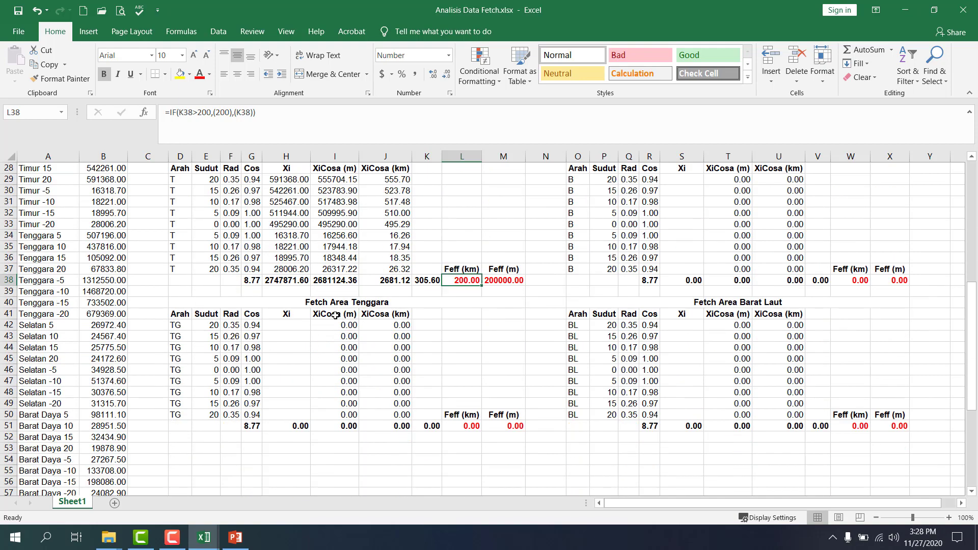
Step: Copy the Tenggara 0 length, 509999.00, from B5 into Xi cell H46 of the Tenggara table
scroll(143, 374, "up", 9)
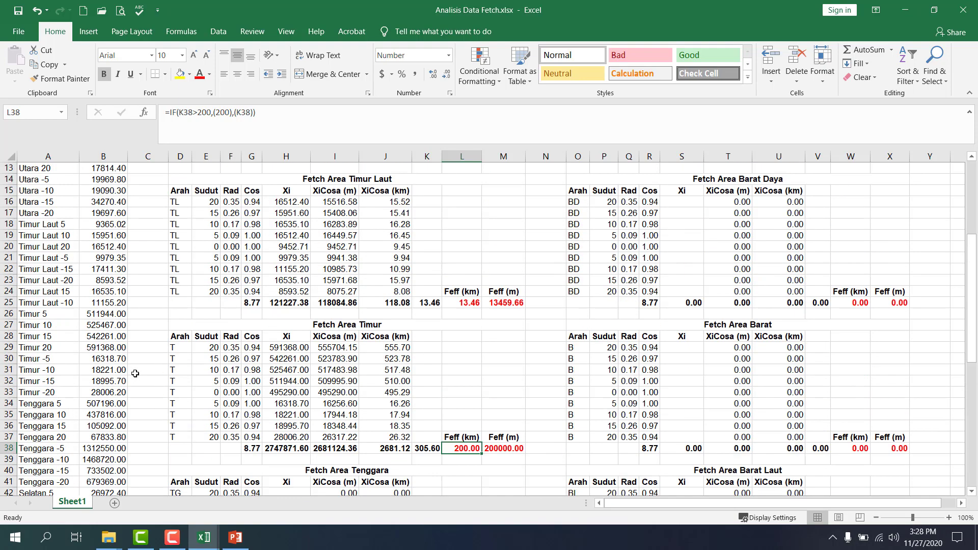
left_click(86, 214)
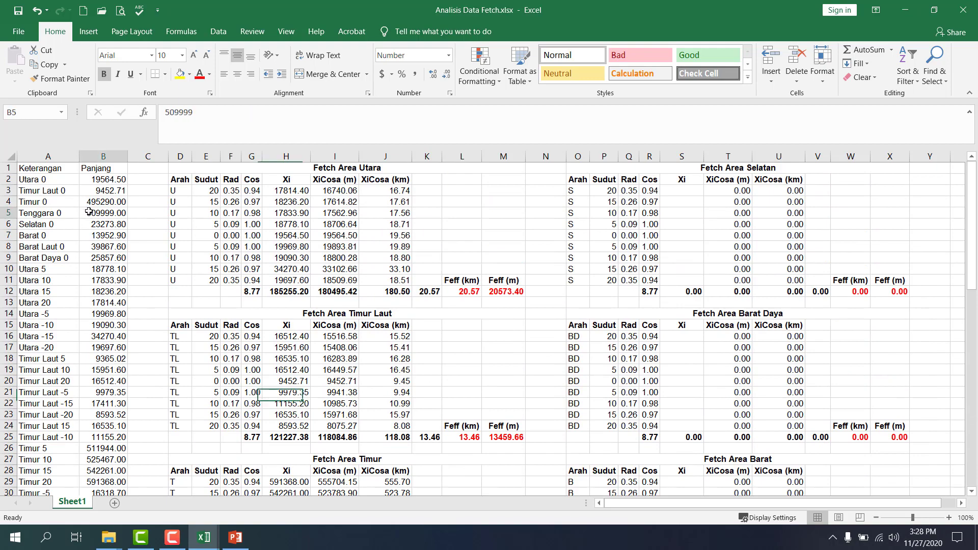
key("ctrl+c")
scroll(229, 285, "down", 9)
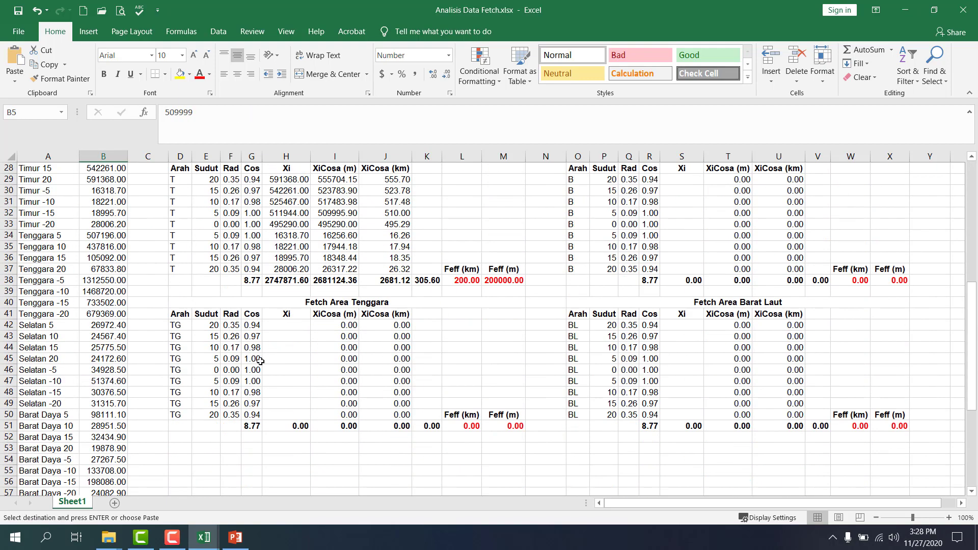
left_click(274, 373)
key("ctrl+v")
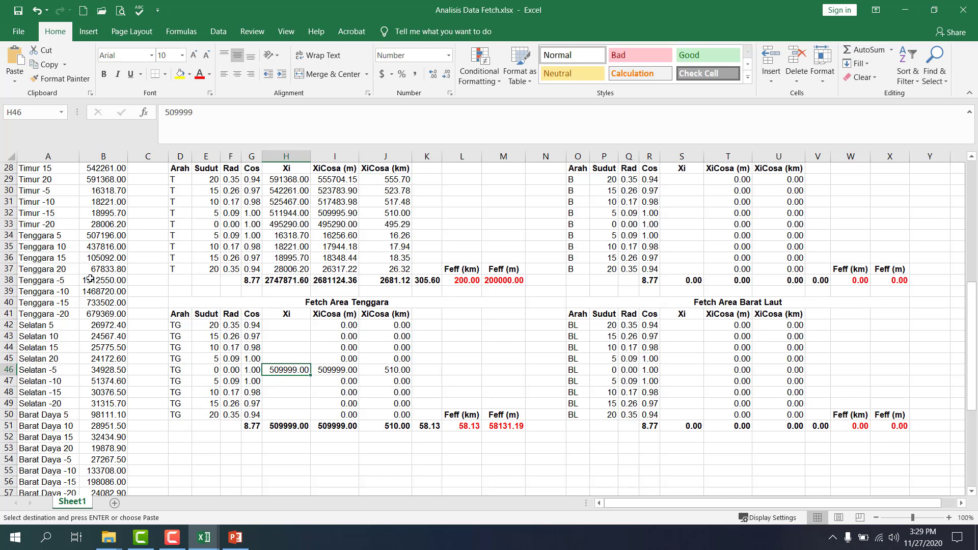
Step: Copy the Tenggara -5 to Tenggara -20 lengths in B38:B41 into Xi cells H47:H50 of the Tenggara table
left_click_drag(90, 279, 94, 312)
key("ctrl+c")
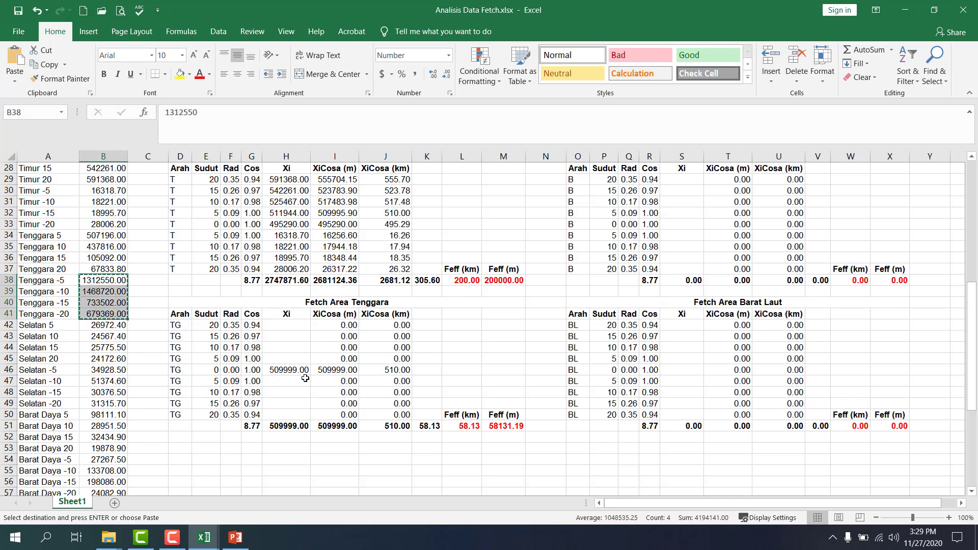
left_click(305, 379)
key("ctrl+v")
key("ctrl+q")
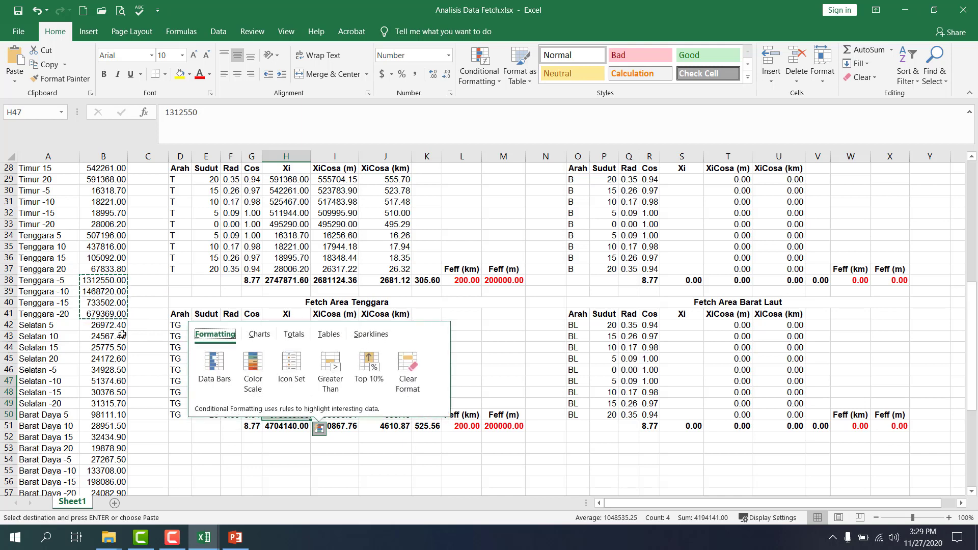
Step: Copy the Tenggara 5 length 507196.00 into Xi cell H45 and the Tenggara 10 length 437816.00 into H44
left_click(103, 236)
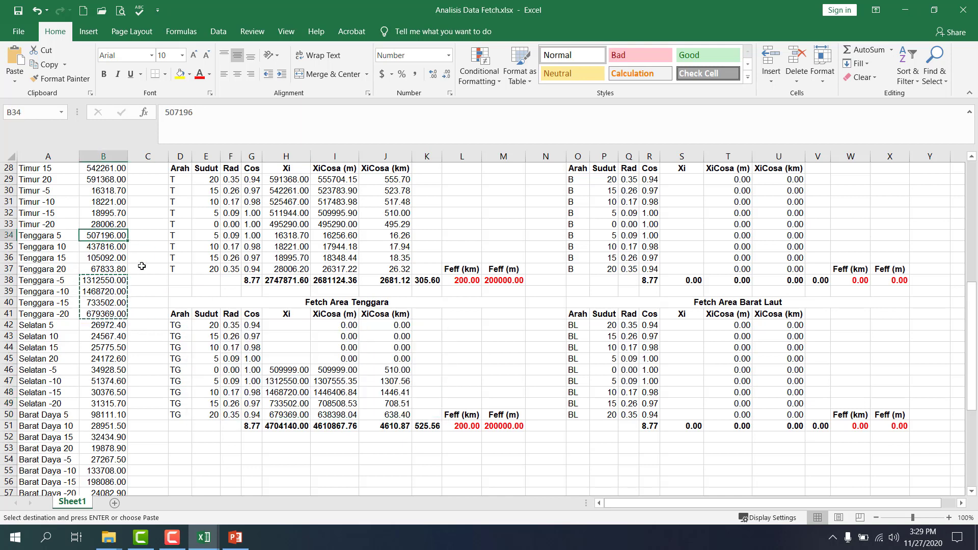
key("ctrl+c")
left_click(262, 357)
key("ctrl+v")
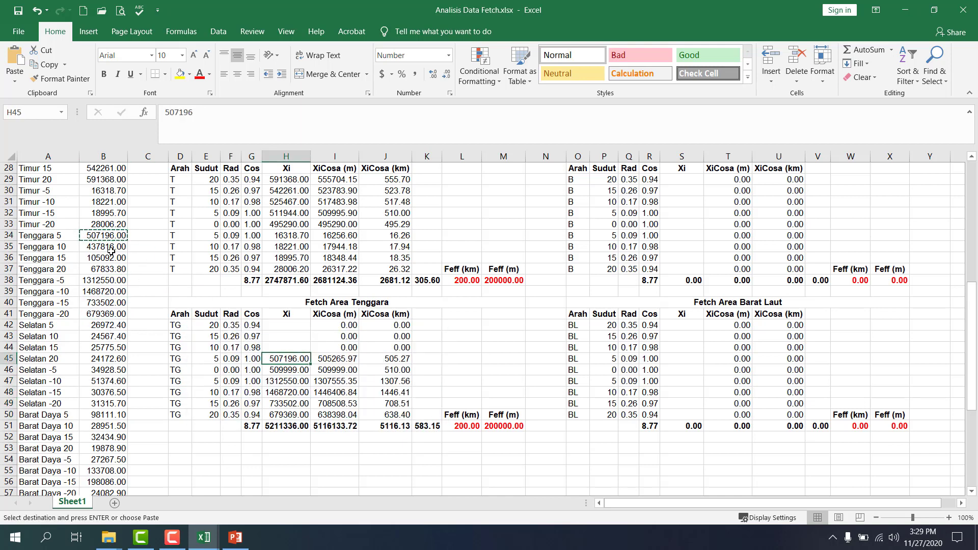
left_click(112, 250)
key("ctrl+c")
left_click(273, 351)
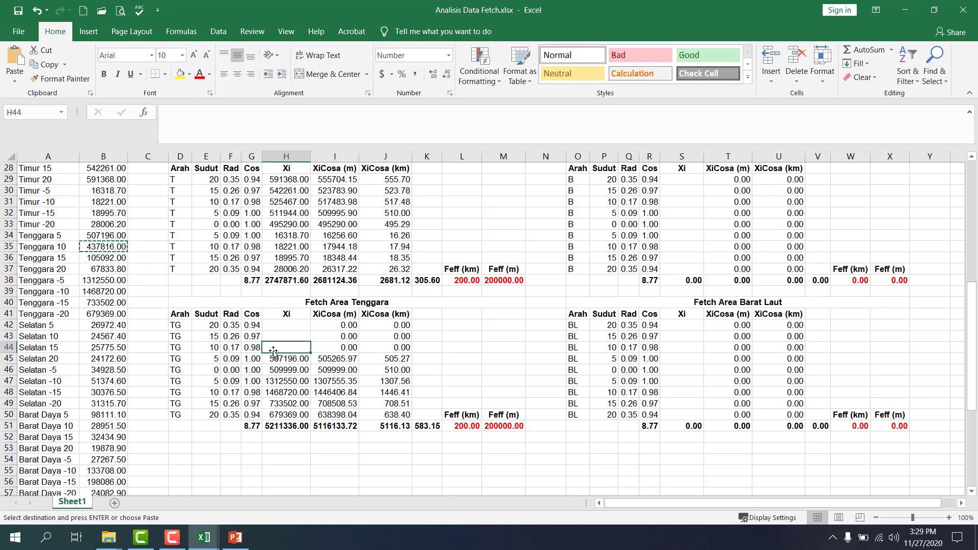
key("ctrl+v")
Step: Copy the Tenggara 15 length 105092.00 into Xi cell H43 and the Tenggara 20 length 67833.80 into H42
left_click(105, 259)
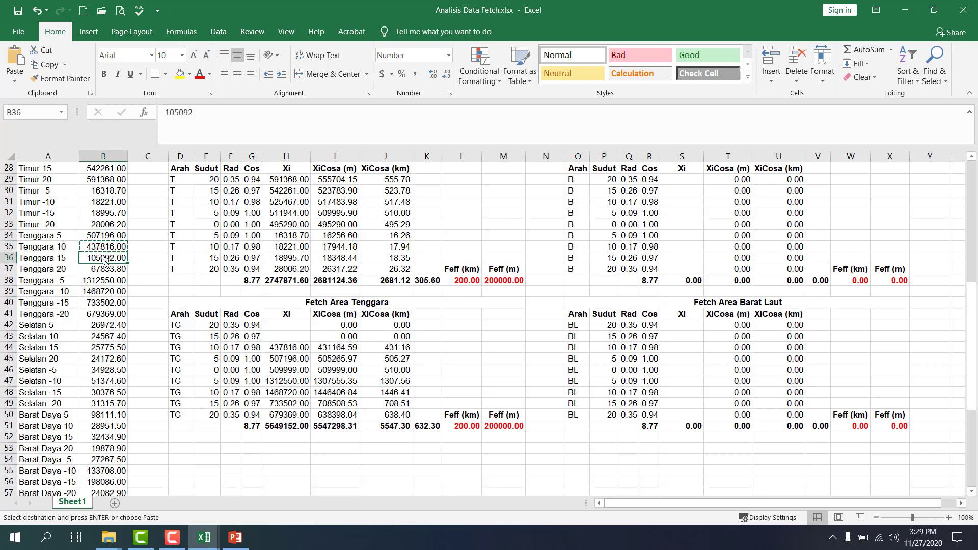
left_click(275, 337)
key("ctrl+v")
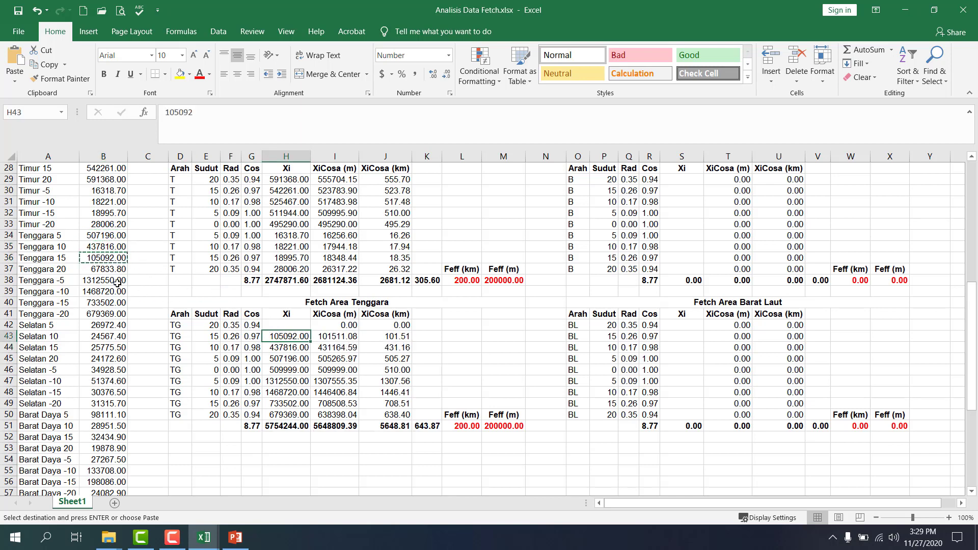
left_click(108, 271)
left_click(278, 323)
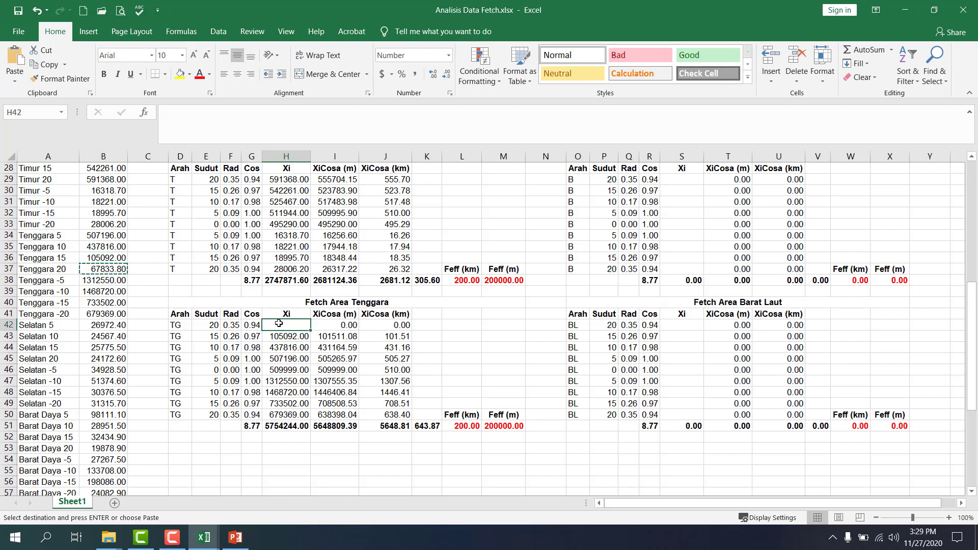
key("ctrl+v")
Step: Review the four filled fetch tables and check the Tenggara effective fetch formulas in K51 and L51
scroll(308, 318, "up", 9)
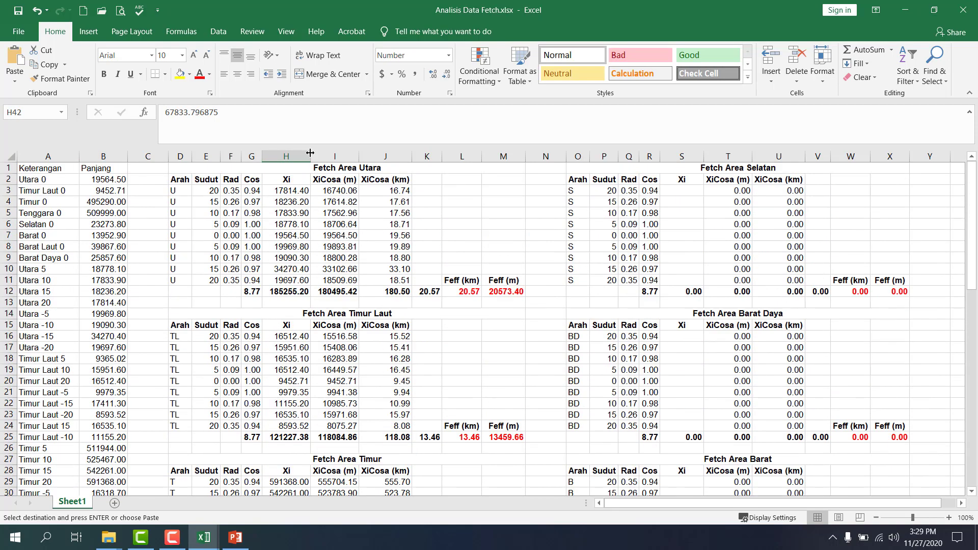
scroll(323, 194, "down", 8)
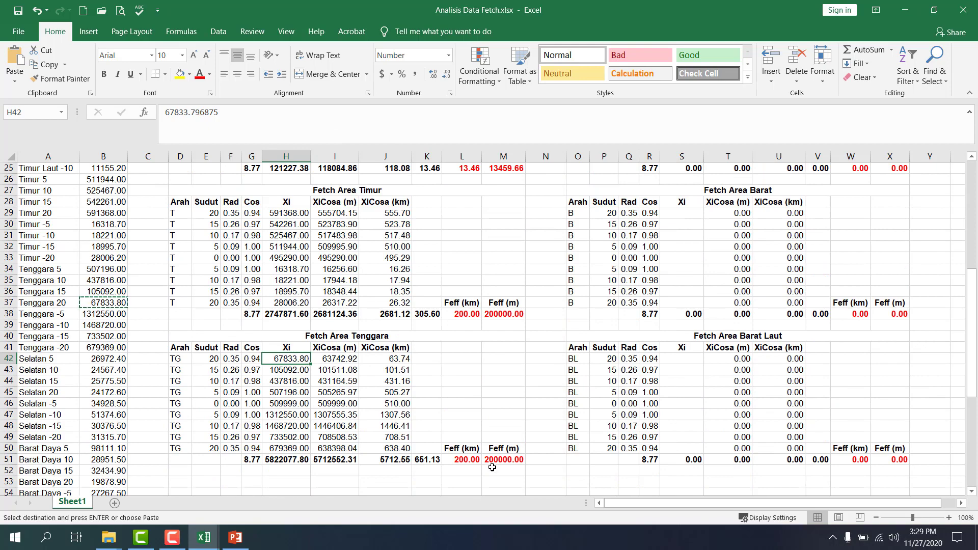
scroll(461, 459, "down", 1)
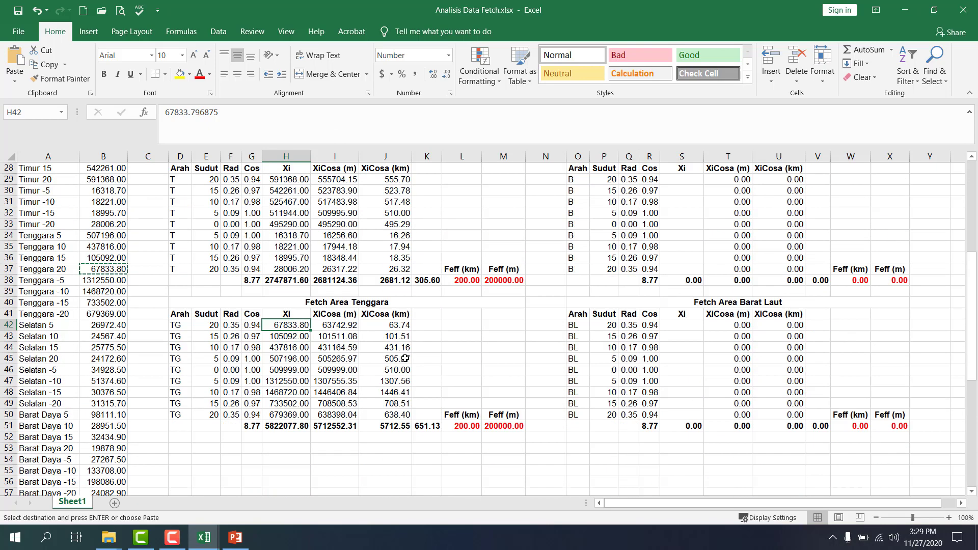
left_click(420, 425)
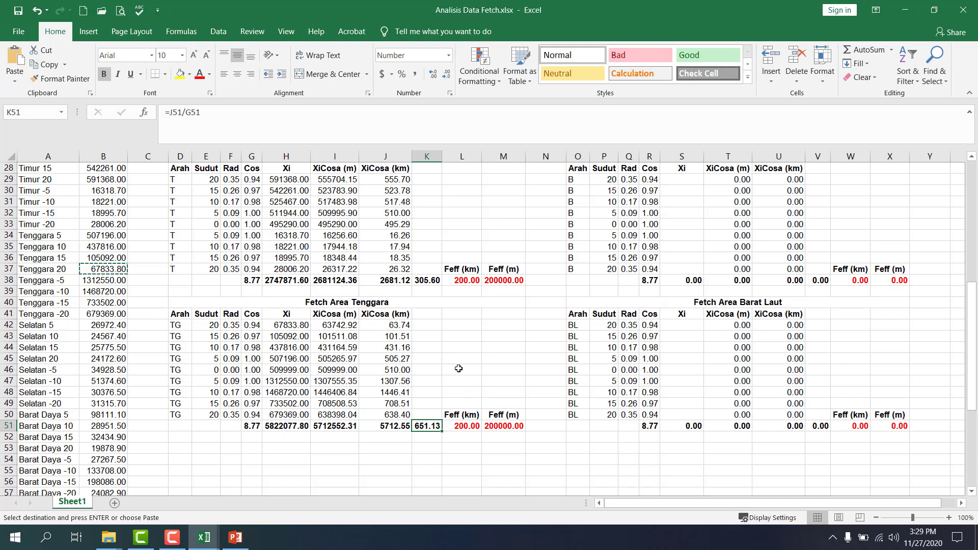
left_click(456, 430)
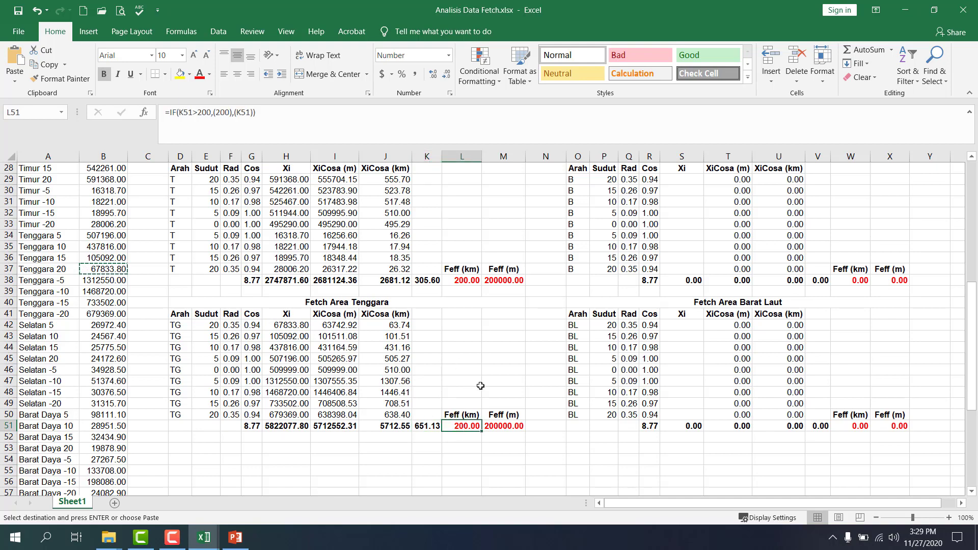
scroll(478, 378, "up", 9)
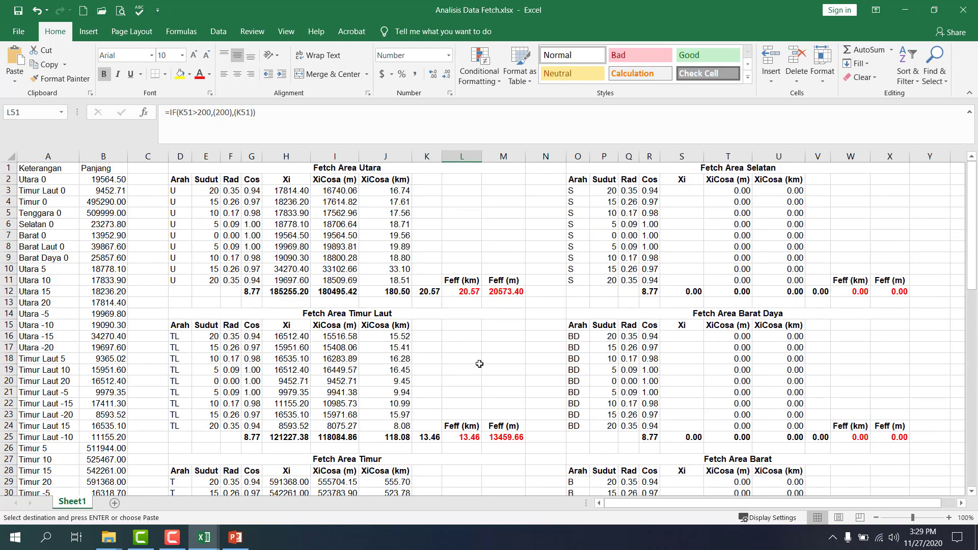
scroll(480, 364, "down", 8)
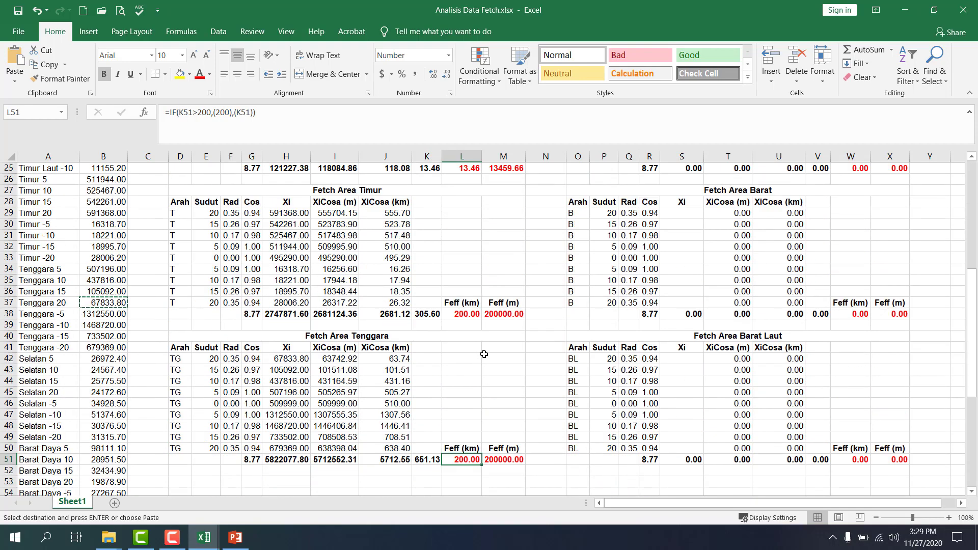
Step: Copy the Selatan 0 length, 23273.80, from B6 into Xi cell S7 of the Selatan table
scroll(493, 316, "up", 8)
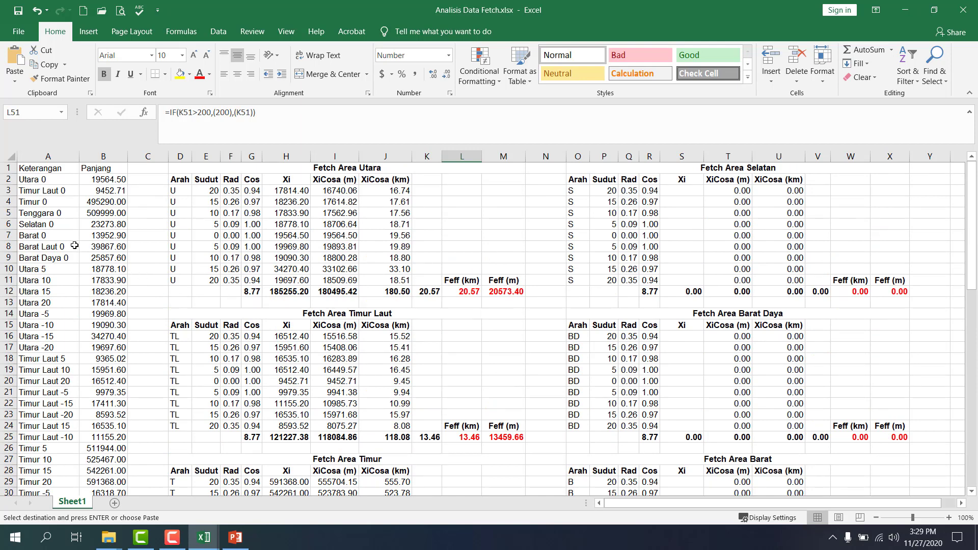
left_click(93, 227)
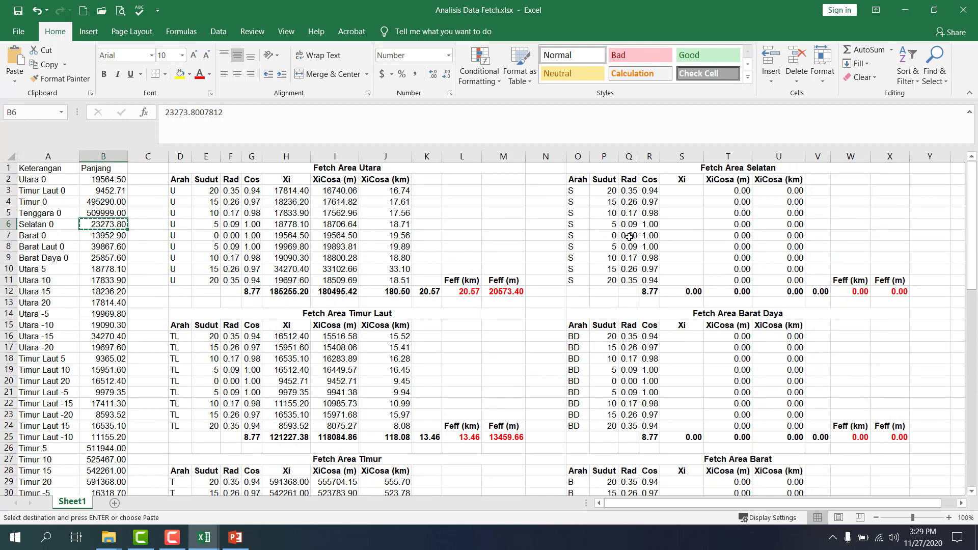
left_click(666, 236)
key("ctrl+v")
Step: Copy the Selatan -5 to -20 lengths 34928.50, 51374.60, 30376.50 and 31315.70 from B46:B49 into Xi cells S8:S11
scroll(252, 290, "down", 8)
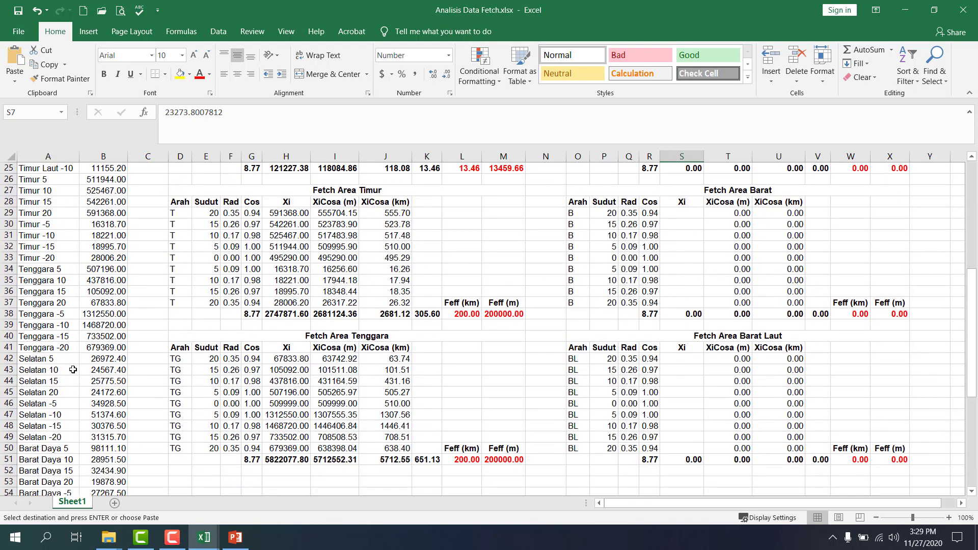
left_click(87, 404)
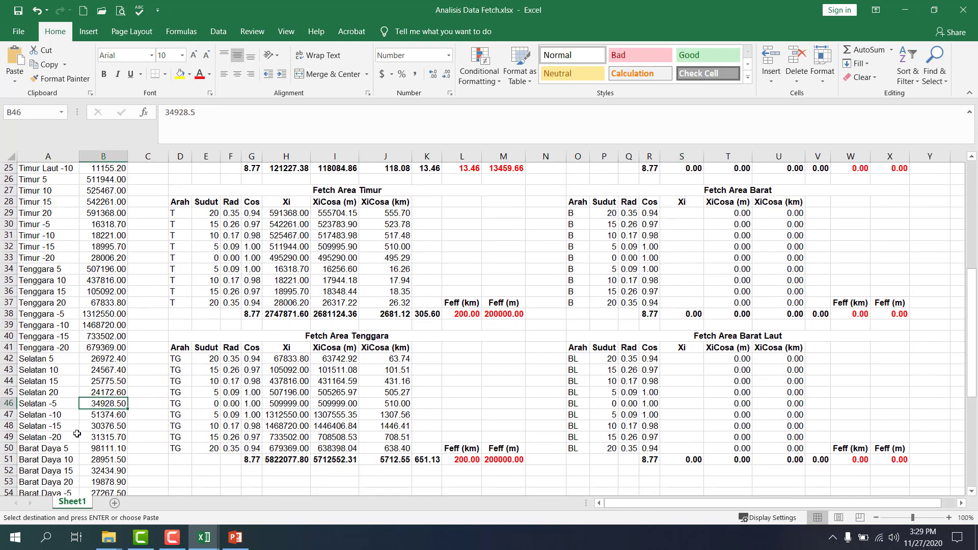
left_click(95, 437, "shift")
key("ctrl+c")
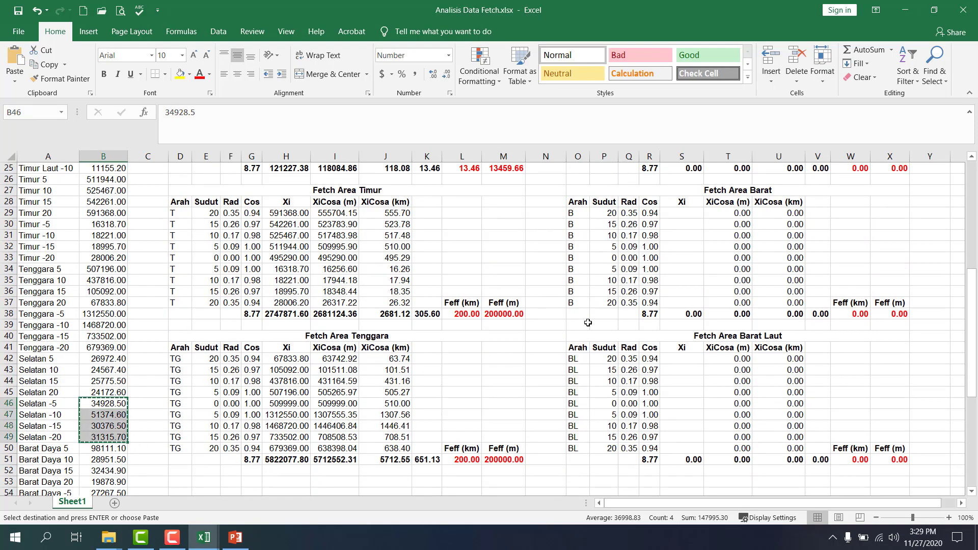
scroll(658, 311, "up", 8)
left_click(670, 245)
key("ctrl+v")
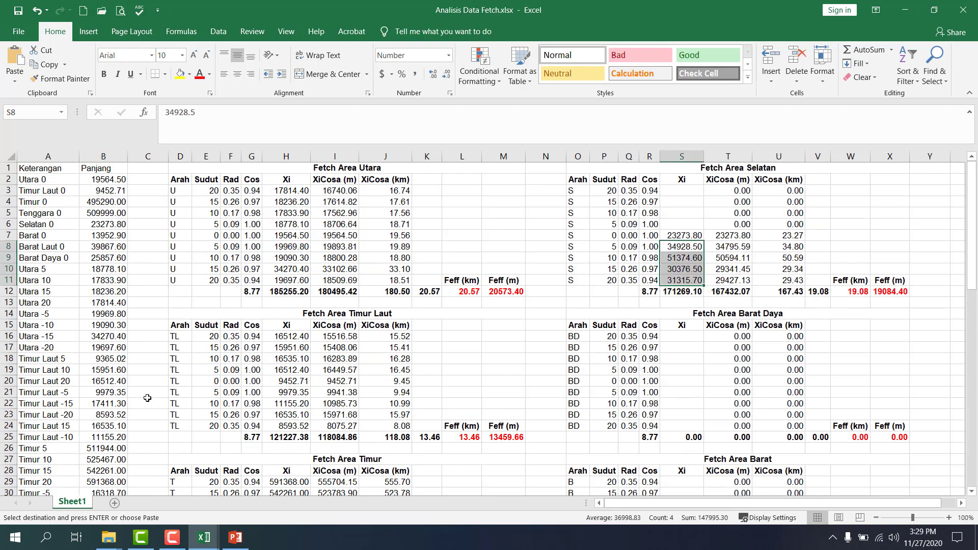
Step: Copy the Selatan 5 length 26972.40 into Xi cell S6 and the Selatan 10 length 24567.40 into S5
scroll(670, 245, "down", 8)
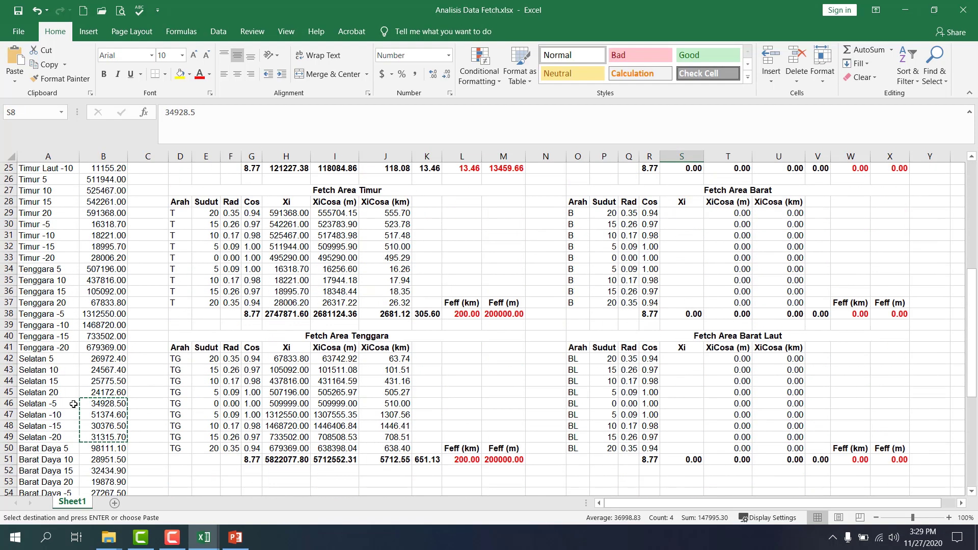
left_click(93, 358)
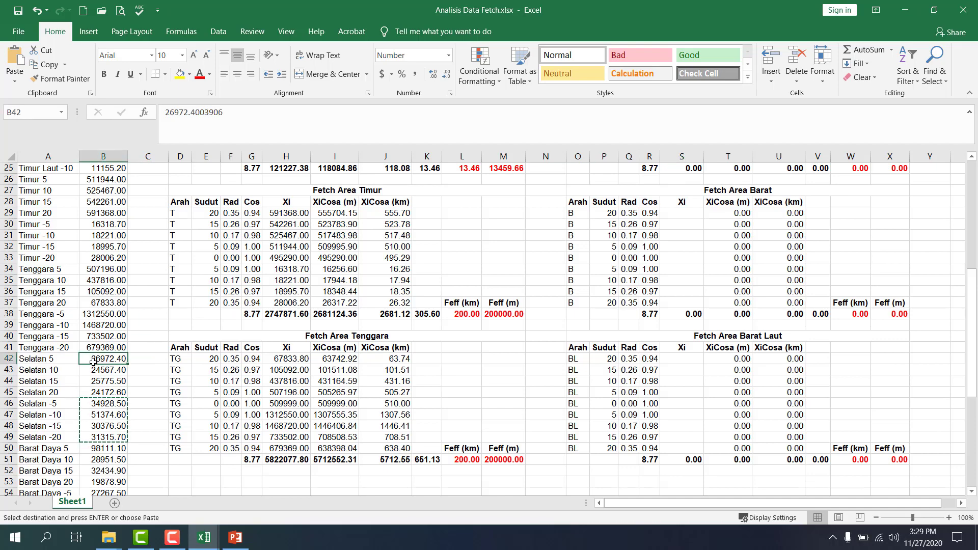
scroll(613, 326, "up", 8)
key("ctrl+c")
left_click(685, 225)
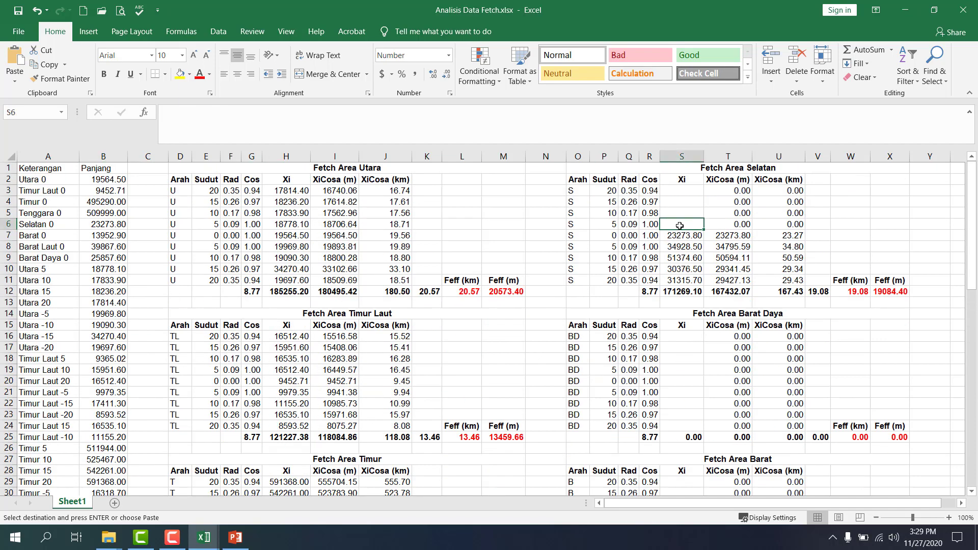
key("ctrl+v")
scroll(207, 374, "down", 7)
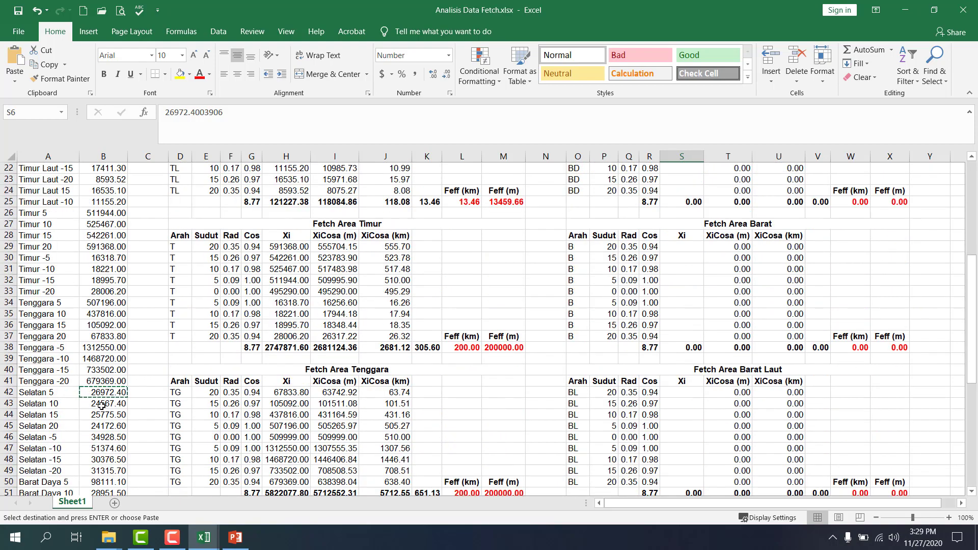
left_click(101, 406)
scroll(509, 306, "up", 7)
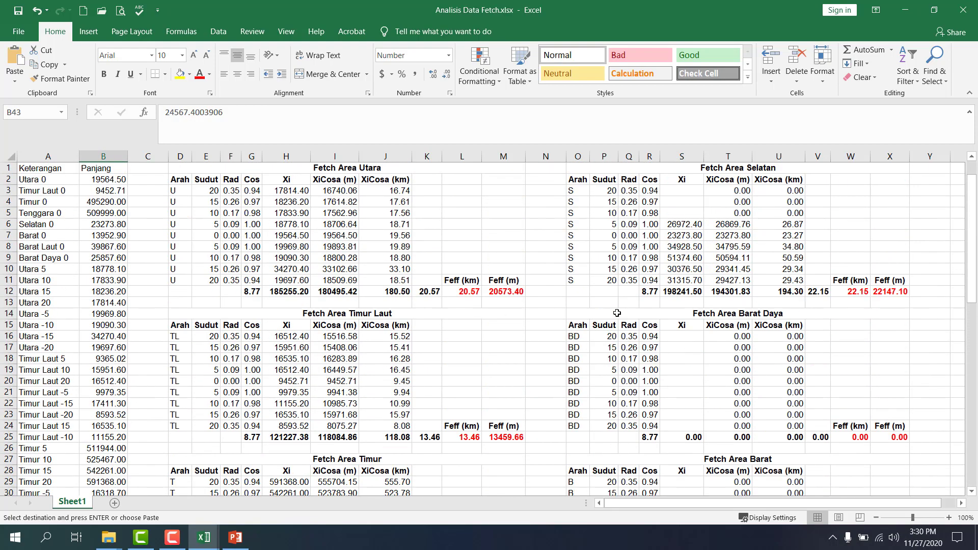
left_click(695, 211)
key("ctrl+v")
Step: Copy the Selatan 15 length 25775.50 into Xi cell S4 and the Selatan 20 length 24172.60 into S3
scroll(68, 398, "down", 7)
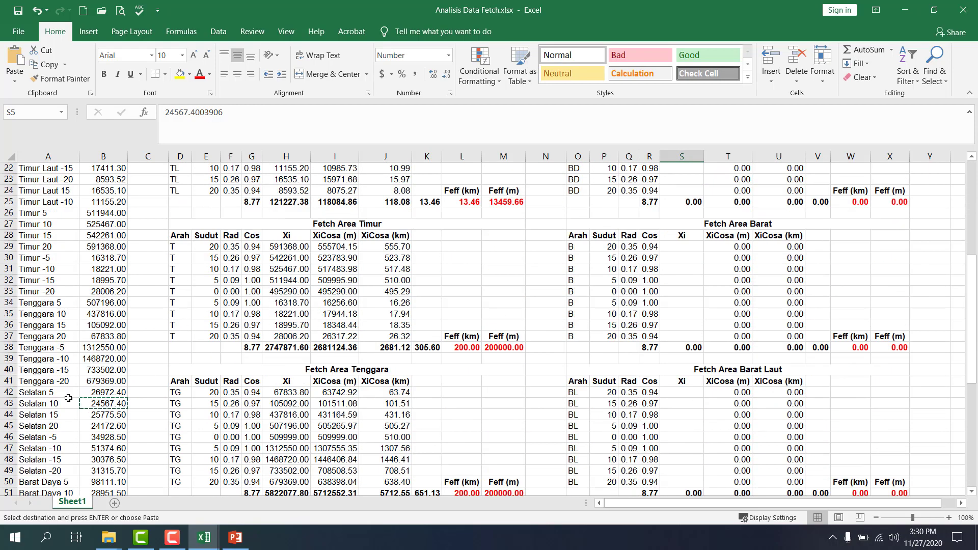
left_click(90, 412)
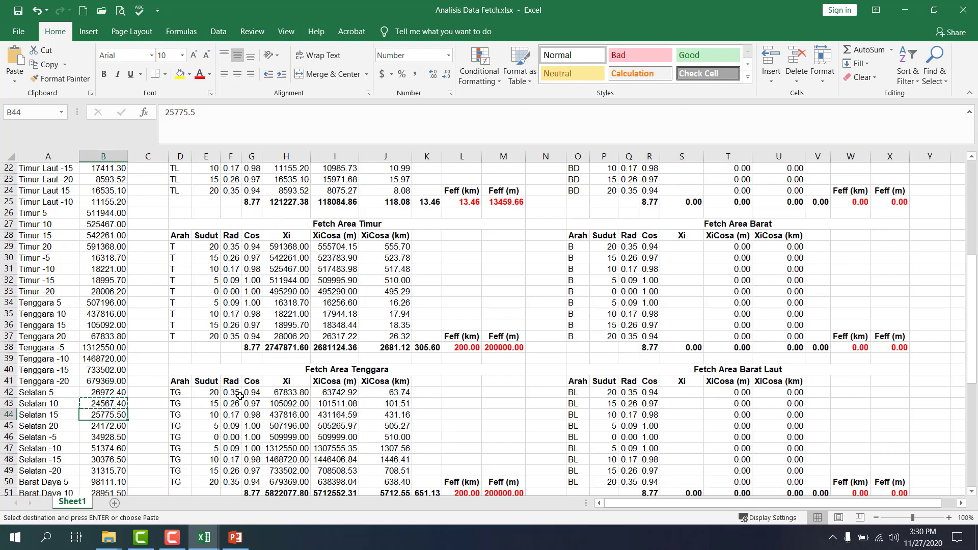
key("ctrl+c")
scroll(616, 308, "up", 7)
left_click(682, 205)
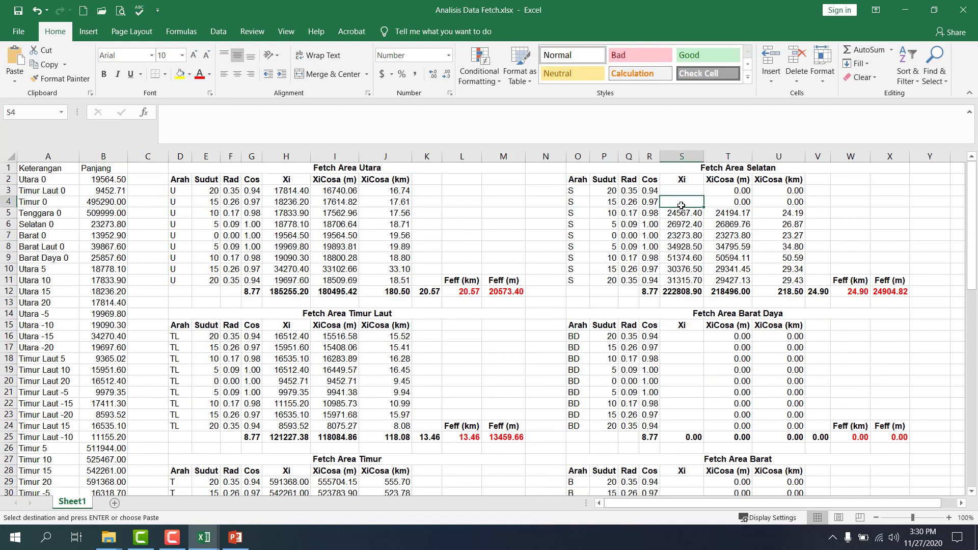
key("ctrl+v")
scroll(58, 428, "down", 8)
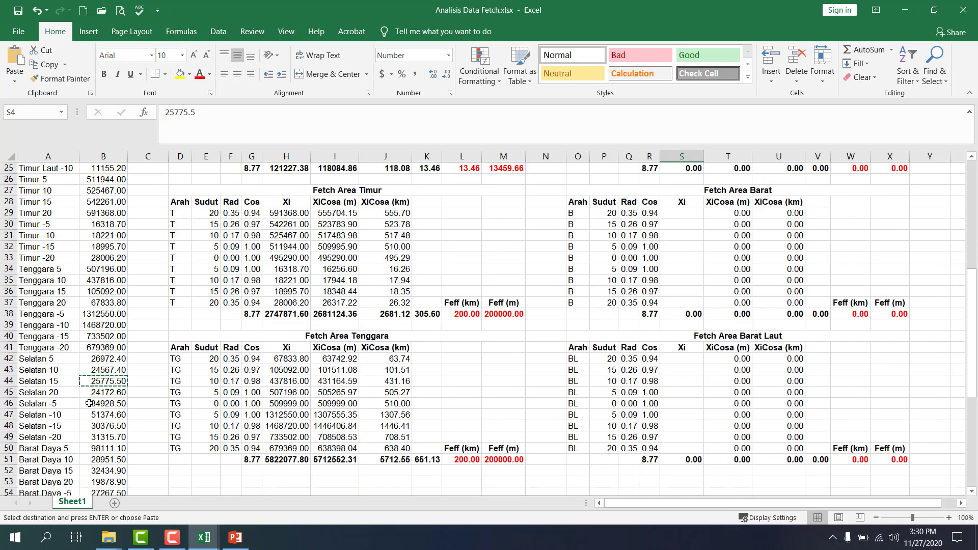
left_click(100, 393)
scroll(450, 354, "up", 8)
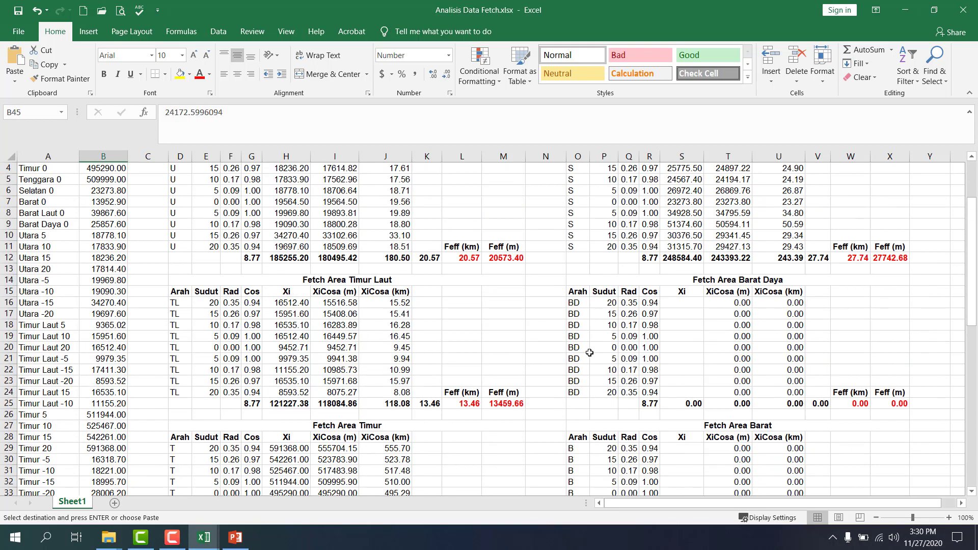
left_click(694, 188)
key("ctrl+v")
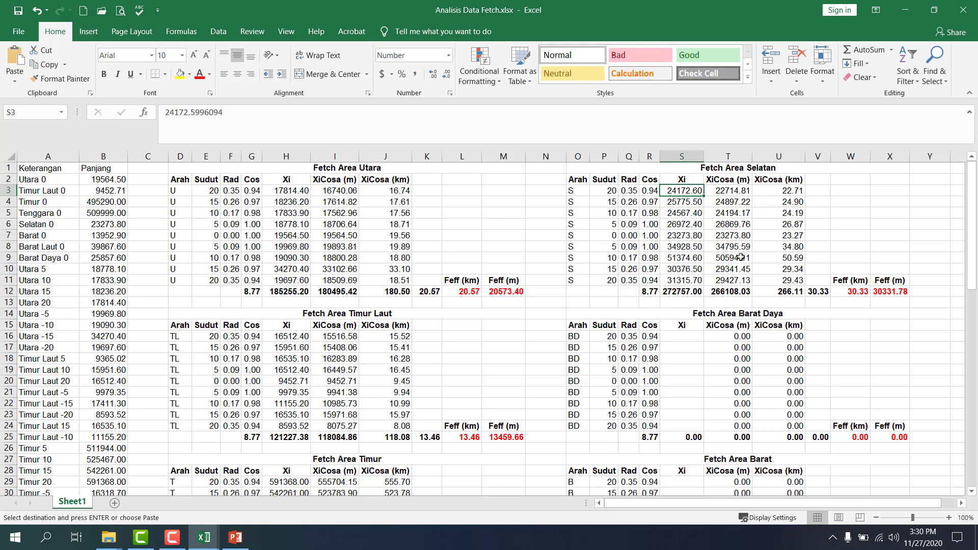
Step: AutoFit the column widths of the whole sheet
left_click(12, 159)
left_click(823, 68)
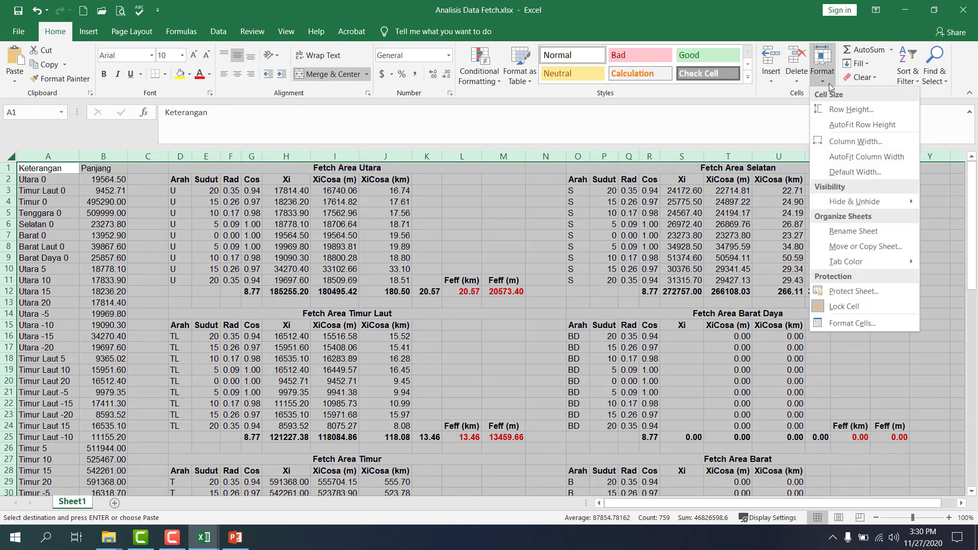
left_click(858, 157)
Step: Check the Selatan effective fetch formula in W12 and look over the remaining fetch tables
left_click(841, 282)
left_click(842, 293)
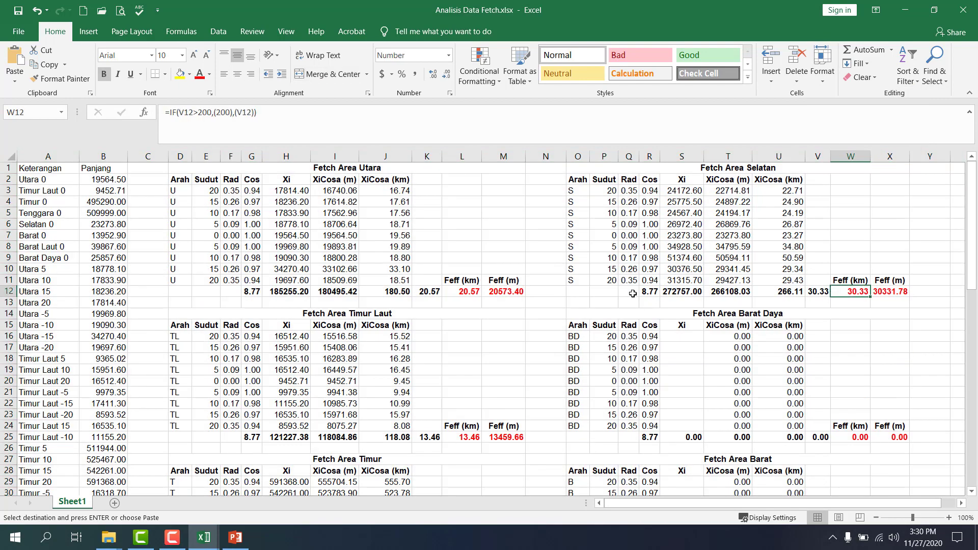
key("Escape")
scroll(515, 283, "down", 3)
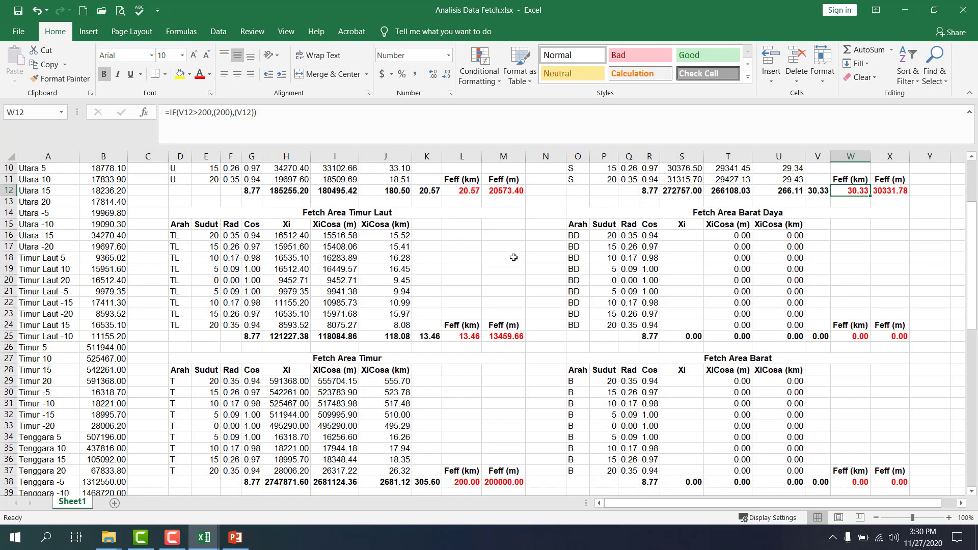
scroll(514, 258, "down", 3)
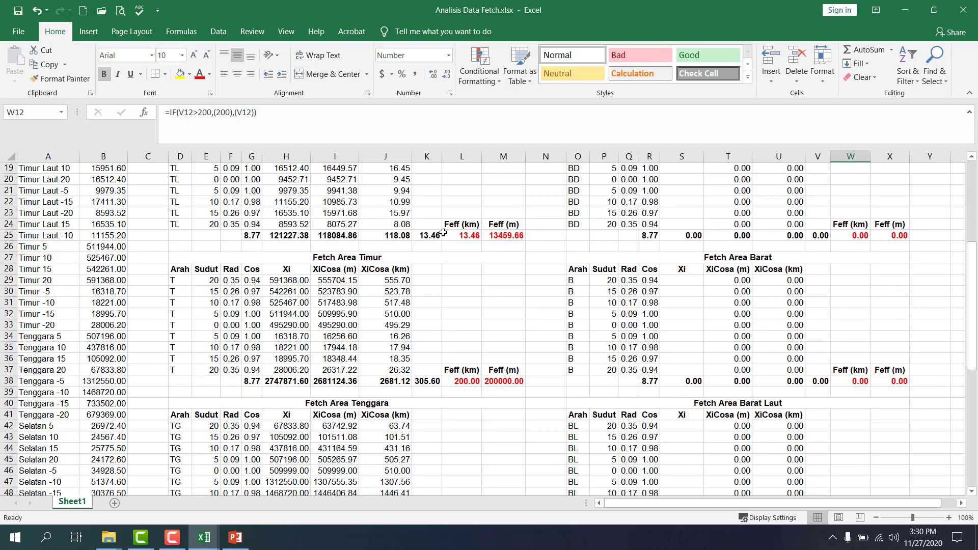
scroll(514, 295, "up", 6)
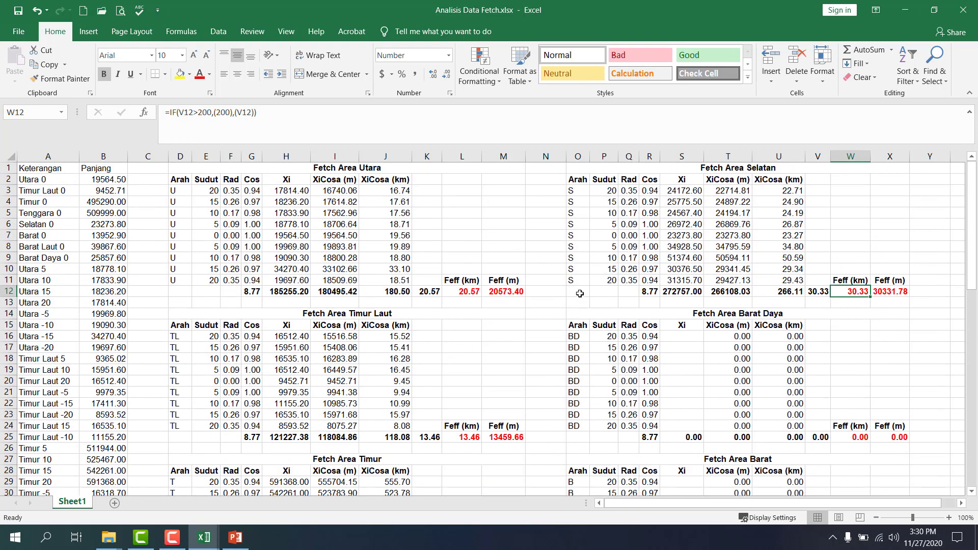
Step: Copy the Barat Daya 0 length, 25857.60, from B9 into Xi cell S20 of the Barat Daya table
left_click(93, 254)
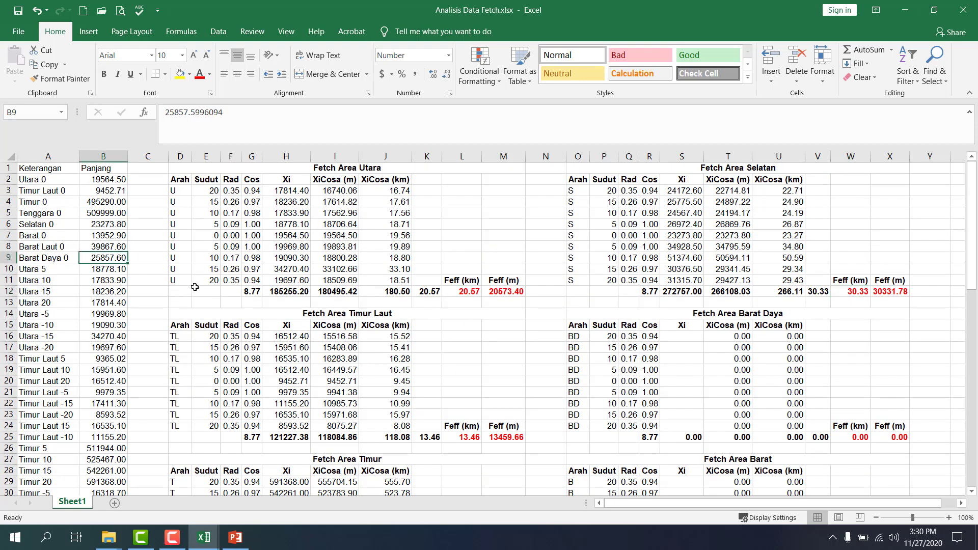
key("ctrl+c")
left_click(663, 382)
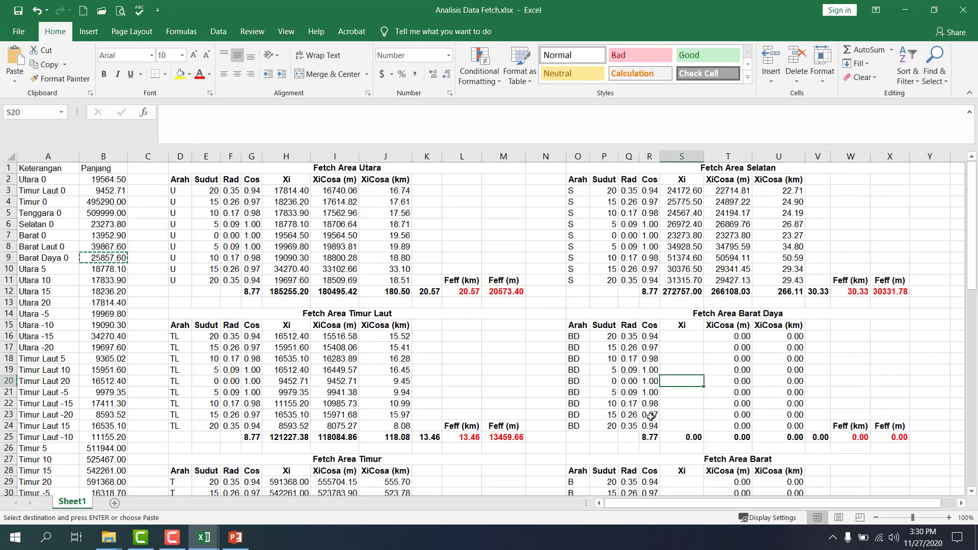
key("ctrl+v")
Step: Copy the Barat Daya -5 to -20 lengths 27267.50, 133708.00, 198086.00 and 24082.90 from B54:B57 into Xi cells S21:S24
scroll(128, 318, "down", 9)
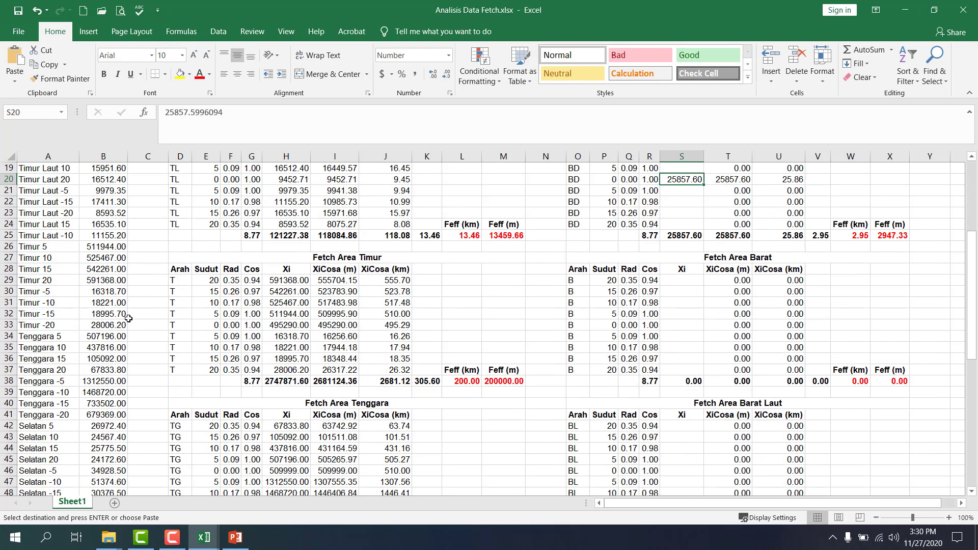
scroll(128, 319, "down", 3)
left_click_drag(103, 358, 102, 393)
key("ctrl+c")
scroll(673, 349, "up", 8)
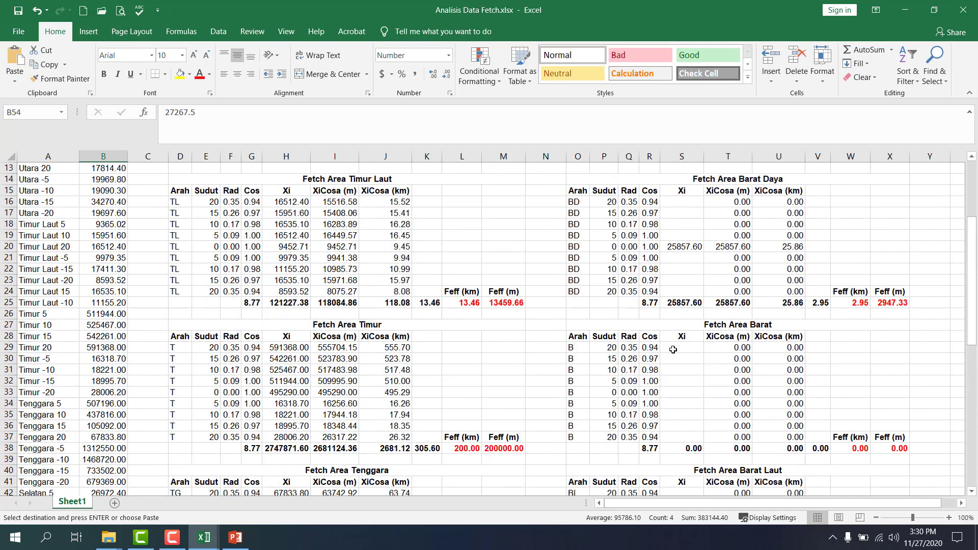
scroll(688, 264, "up", 1)
left_click(680, 292)
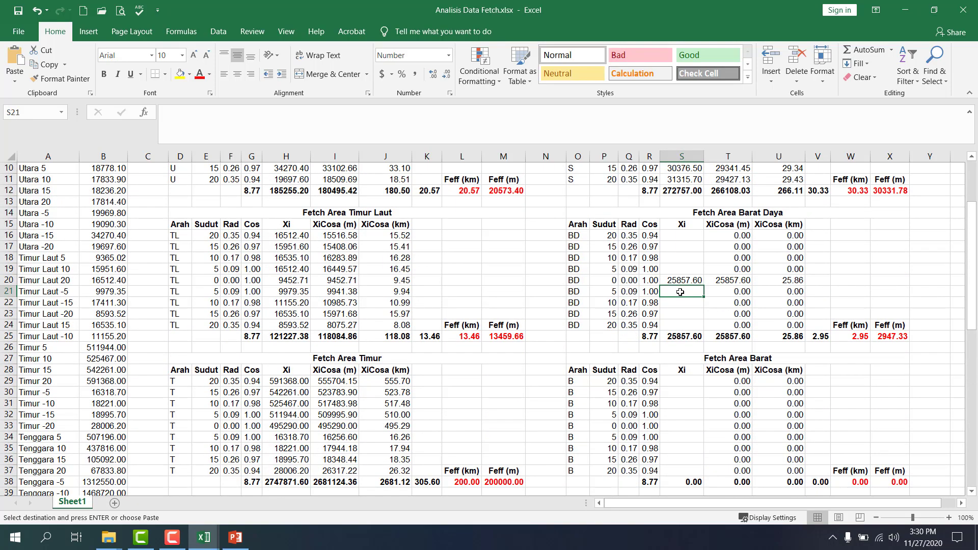
key("ctrl+v")
Step: Copy the Barat Daya 5 to 20 lengths 98111.10, 28951.50, 32434.90 and 19878.90 from B50:B53 into helper cells W16:W19
scroll(196, 372, "down", 8)
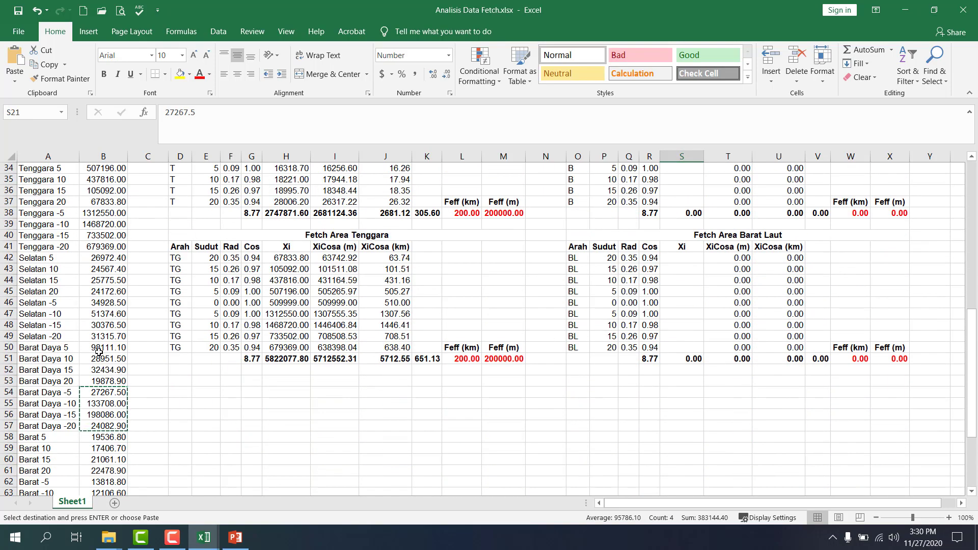
left_click_drag(99, 352, 102, 379)
key("ctrl+c")
scroll(538, 360, "up", 4)
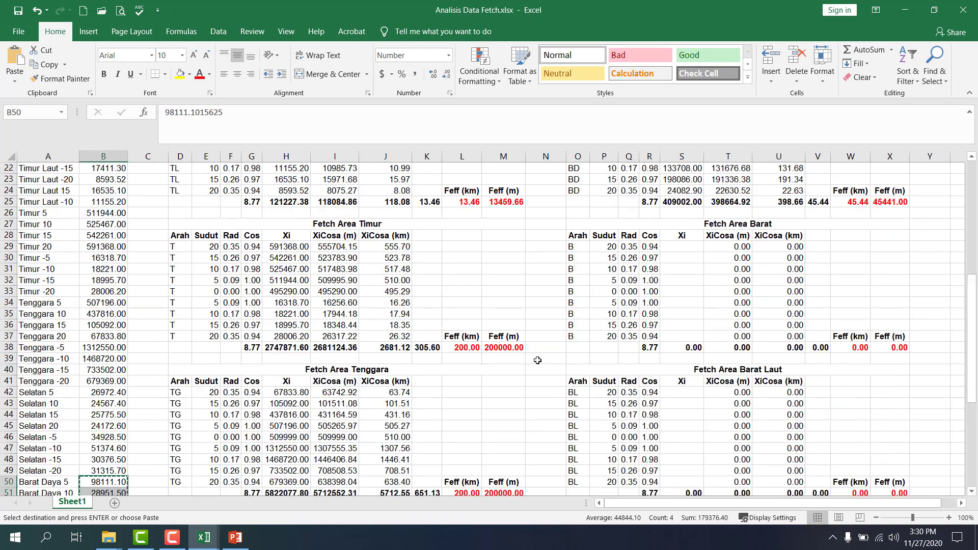
scroll(538, 360, "up", 5)
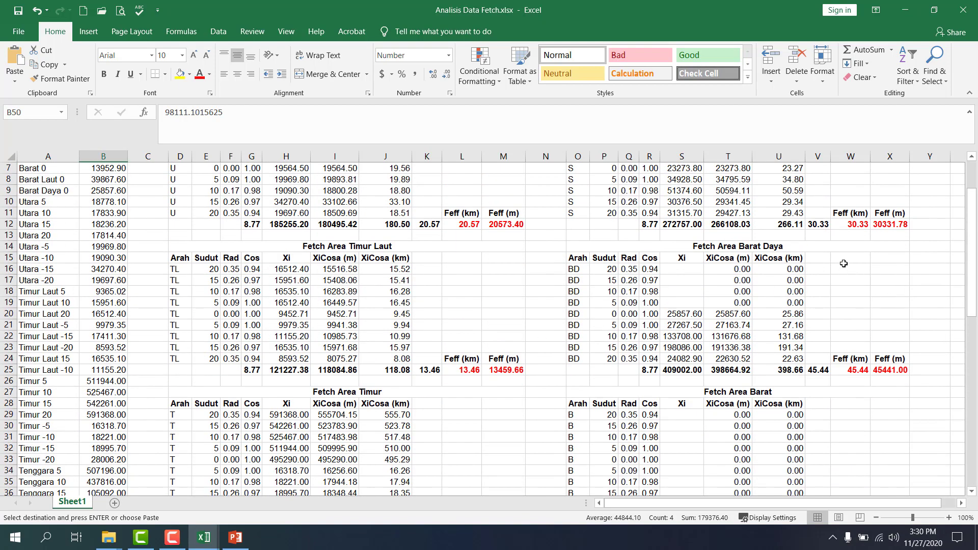
left_click(844, 266)
key("ctrl+v")
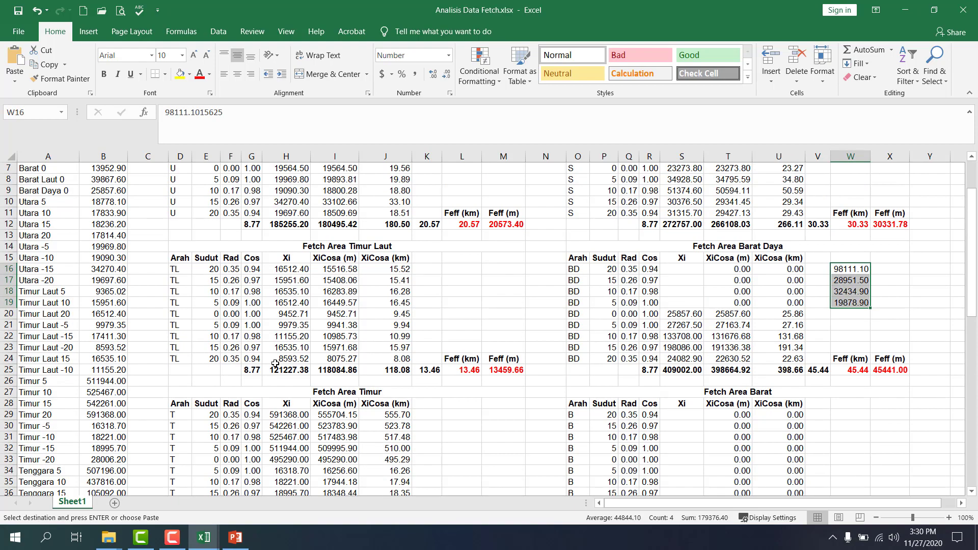
Step: Try to move the Barat Daya 5 length from helper cell W16 into Xi cell S19, and undo the move
scroll(89, 392, "down", 8)
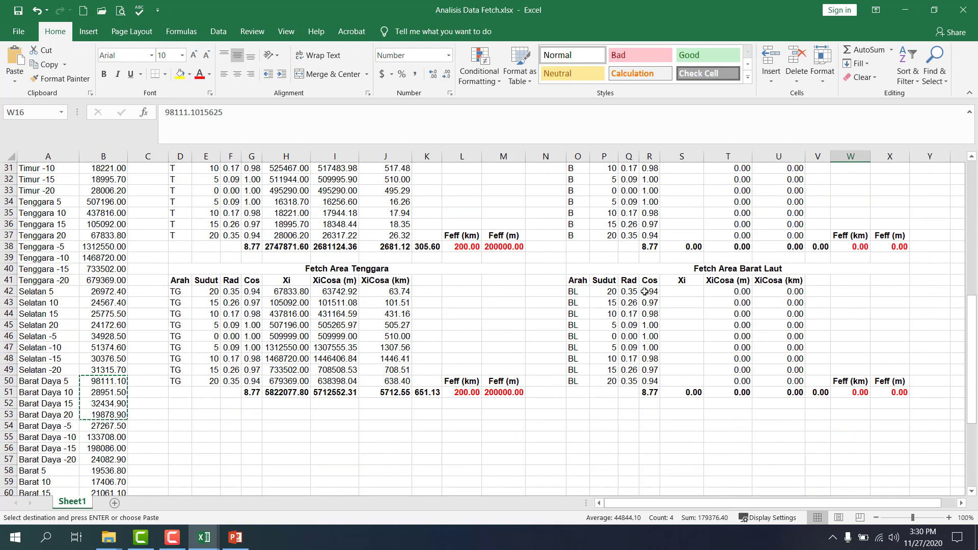
scroll(852, 263, "up", 7)
left_click(853, 235)
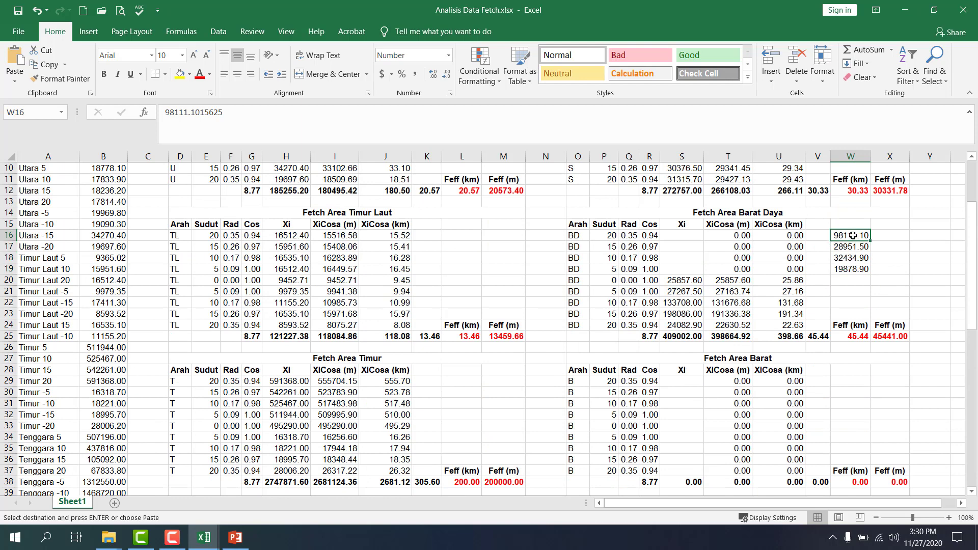
key("ctrl+c")
left_click(677, 270)
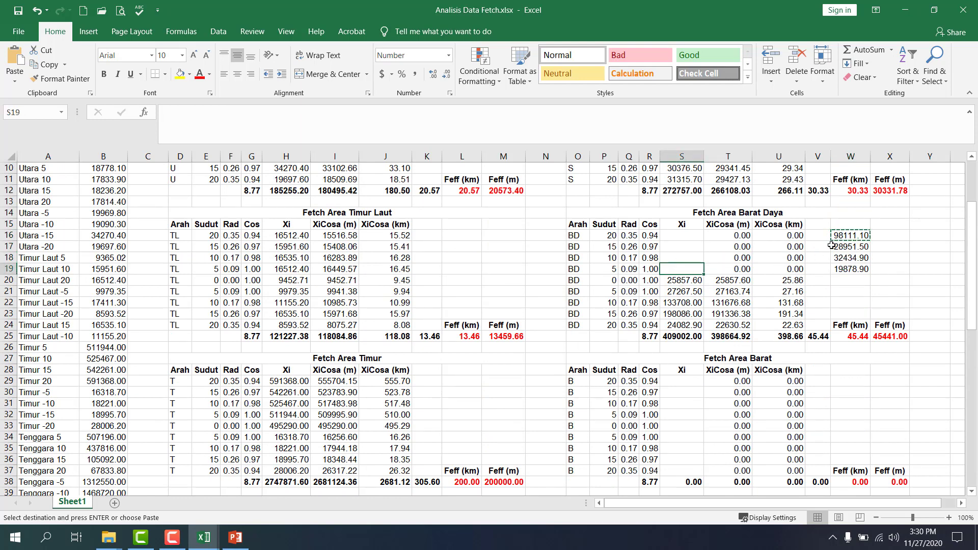
key("ctrl+v")
left_click(854, 245)
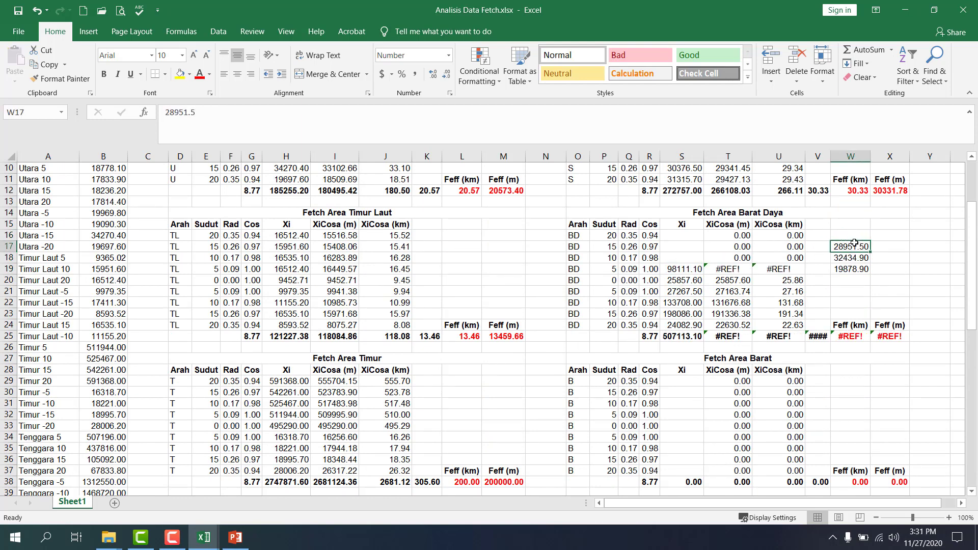
key("ctrl+z")
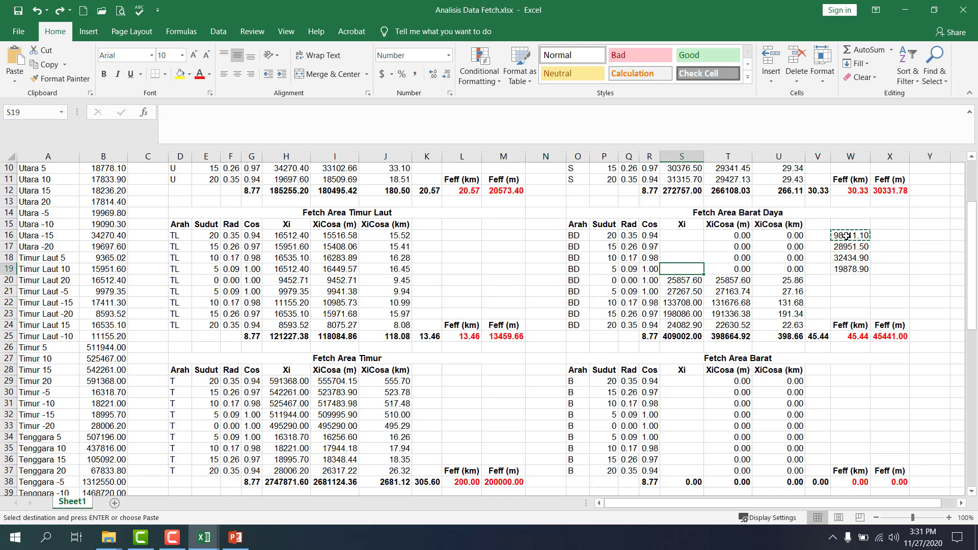
Step: Copy the Barat Daya 5 length, 98111.10, from helper cell W16 into Xi cell S19
left_click(846, 236)
left_click(682, 269)
key("ctrl+v")
Step: Copy the Barat Daya 10 and 15 lengths, 28951.50 and 32434.90, from helper cells W17 and W18 into Xi cells S18 and S17
left_click(849, 247)
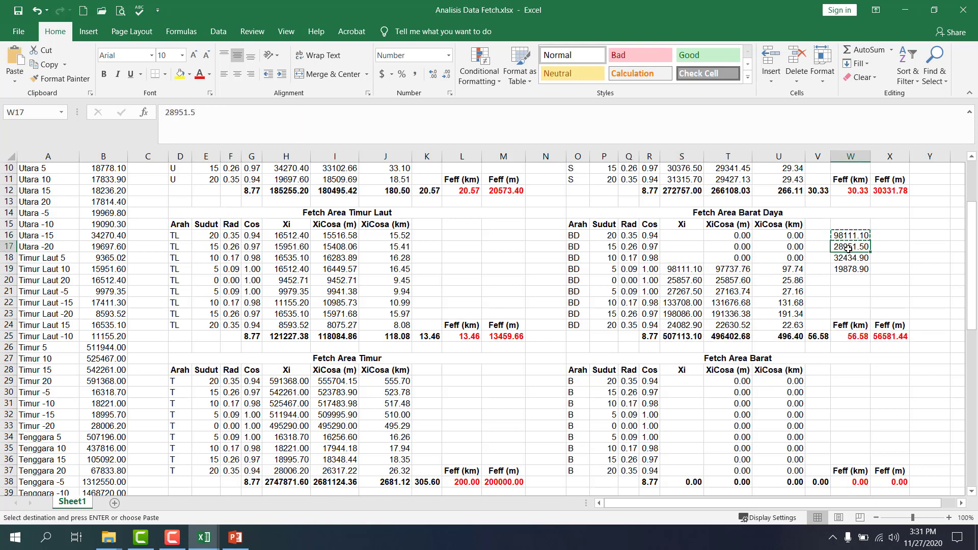
key("ctrl+c")
left_click(681, 258)
key("ctrl+v")
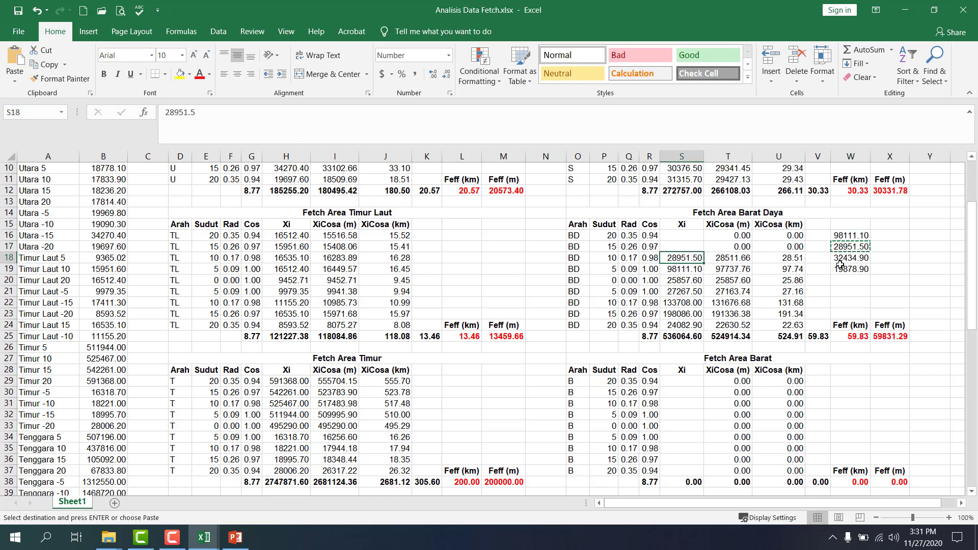
left_click(850, 258)
key("ctrl+c")
left_click(692, 249)
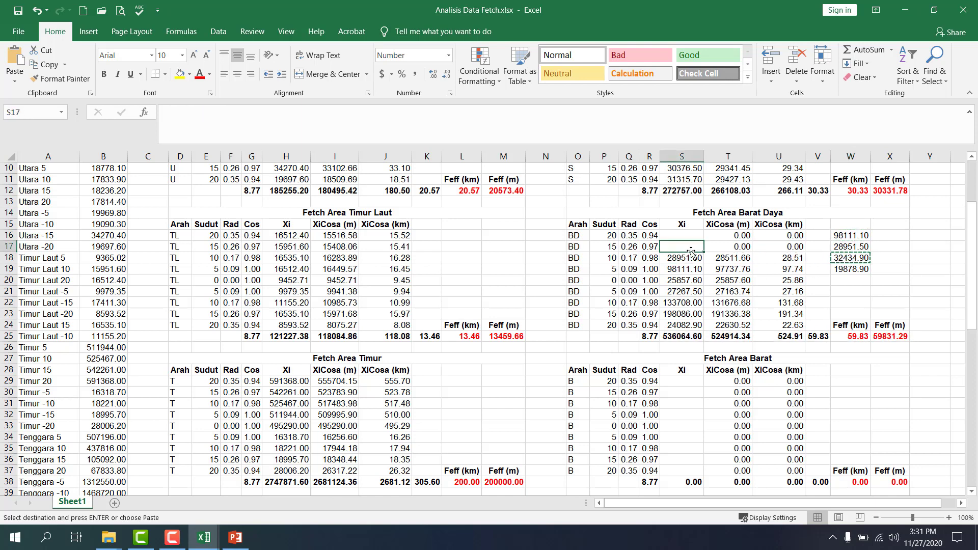
key("ctrl+v")
Step: Copy the Barat Daya 20 length, 19878.90, from helper cell W19 into Xi cell S16
left_click(850, 269)
key("ctrl+c")
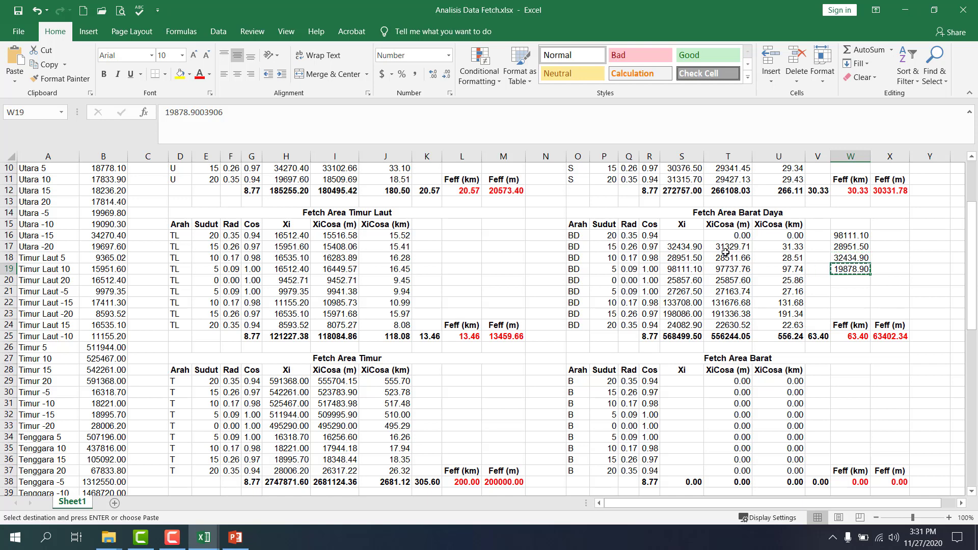
left_click(691, 238)
key("ctrl+v")
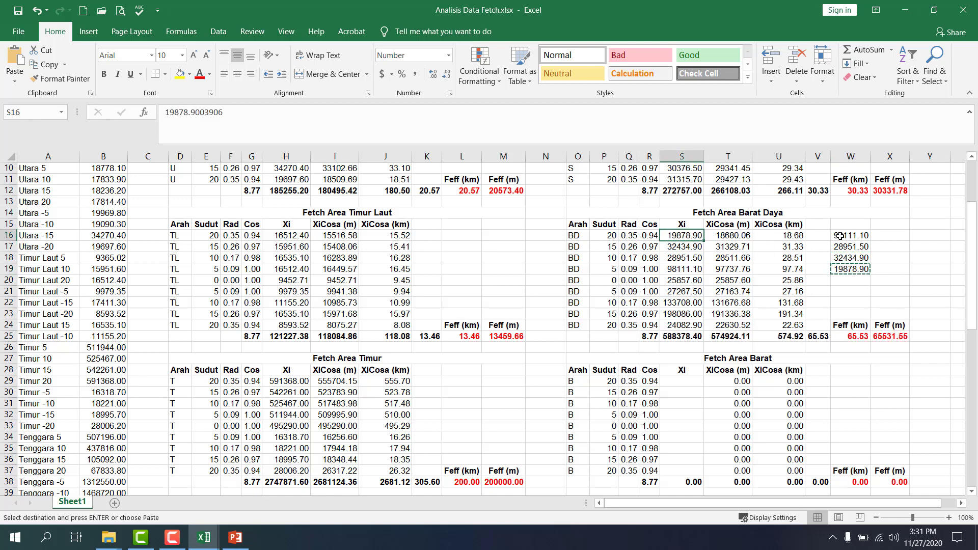
Step: Clear the Barat Daya helper values in W16:W19
left_click_drag(850, 235, 850, 268)
key("Escape")
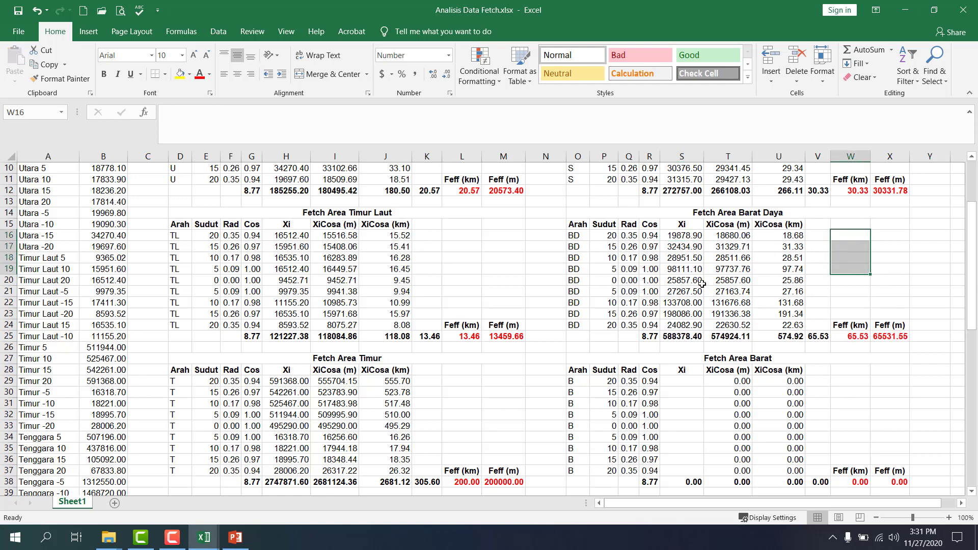
key("Delete")
left_click(702, 284)
Step: Copy the Barat 0 length, 13952.90, from B7 into the Fetch Area Barat table's Xi cell S33
scroll(393, 244, "down", 4)
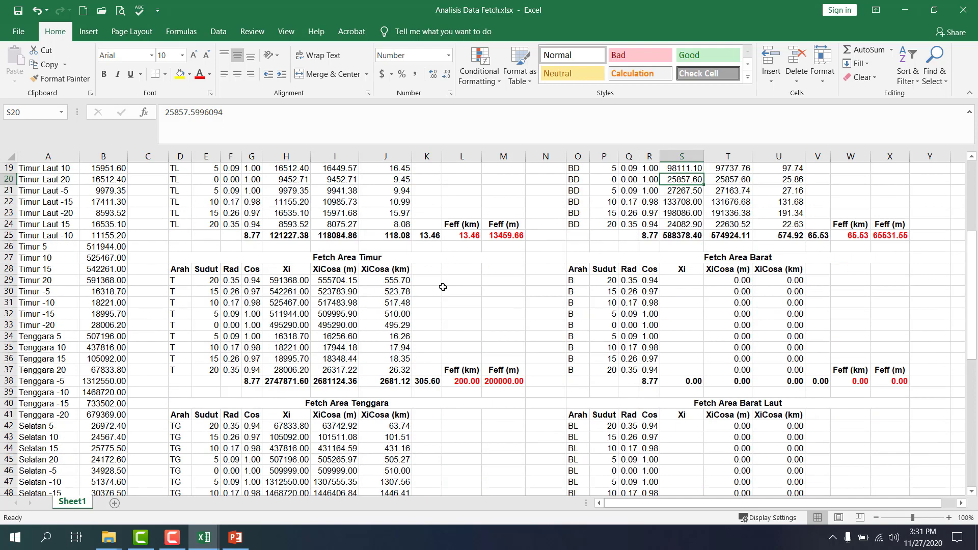
scroll(383, 283, "up", 7)
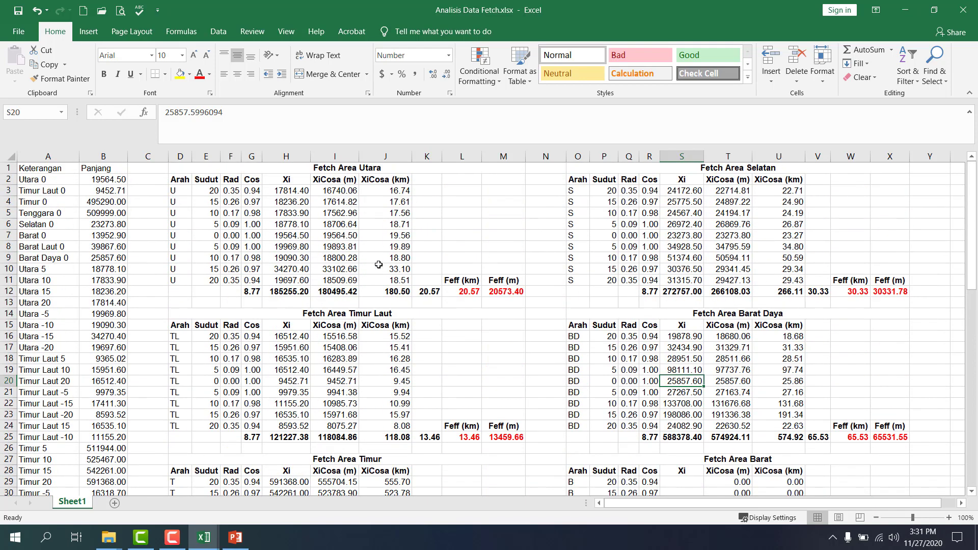
left_click(91, 234)
key("ctrl+c")
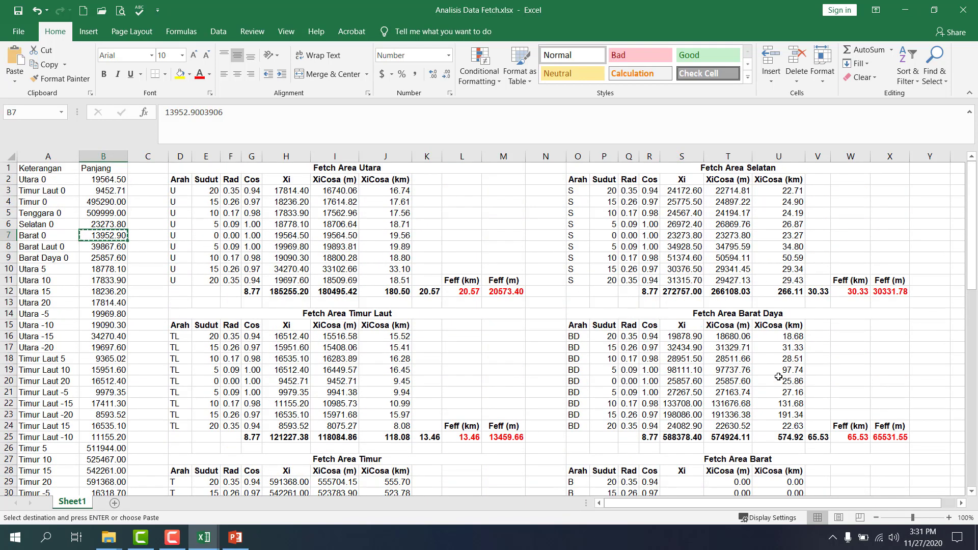
scroll(703, 367, "down", 5)
left_click(680, 358)
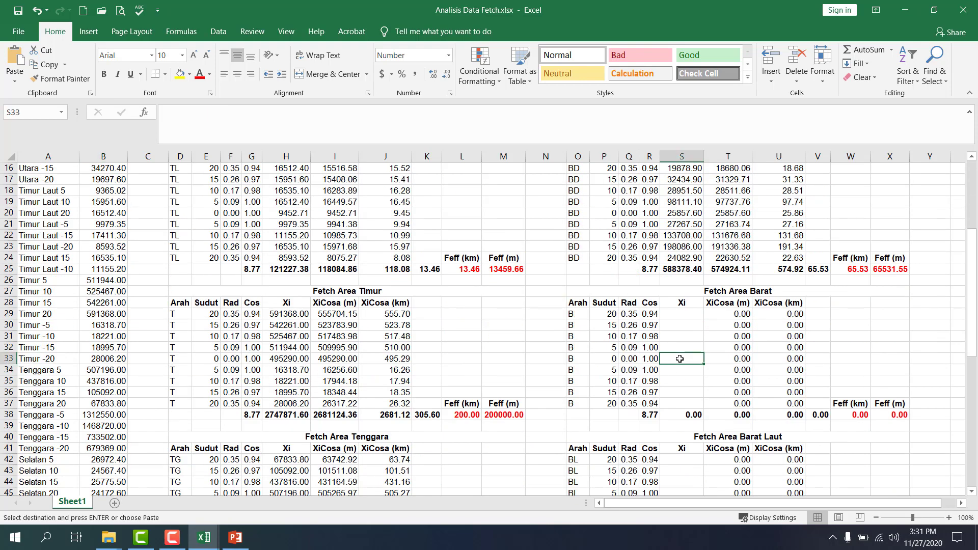
key("ctrl+v")
Step: Copy the Barat Laut 0 length, 39867.60, from B8 into the Fetch Area Barat Laut table's Xi cell S46
scroll(511, 372, "up", 5)
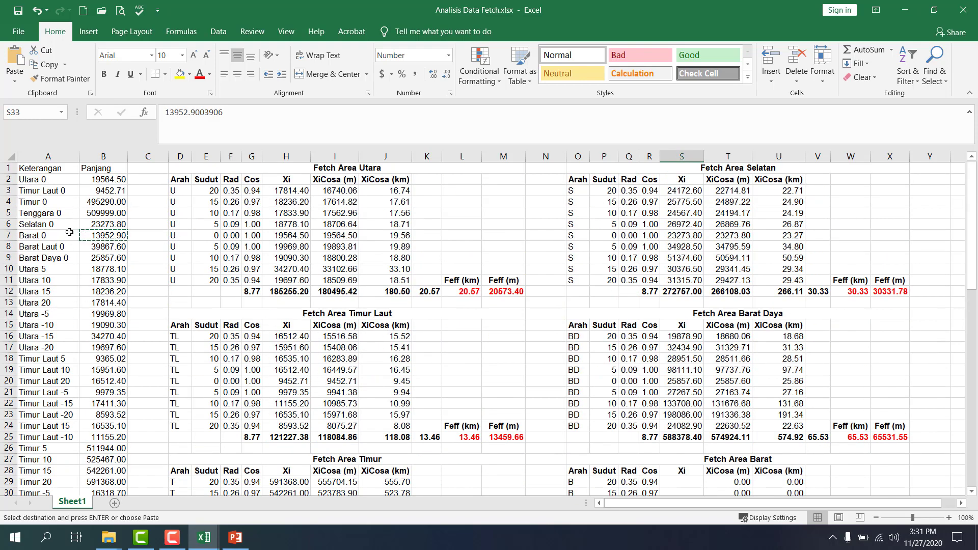
left_click(104, 247)
key("ctrl+c")
scroll(409, 289, "down", 11)
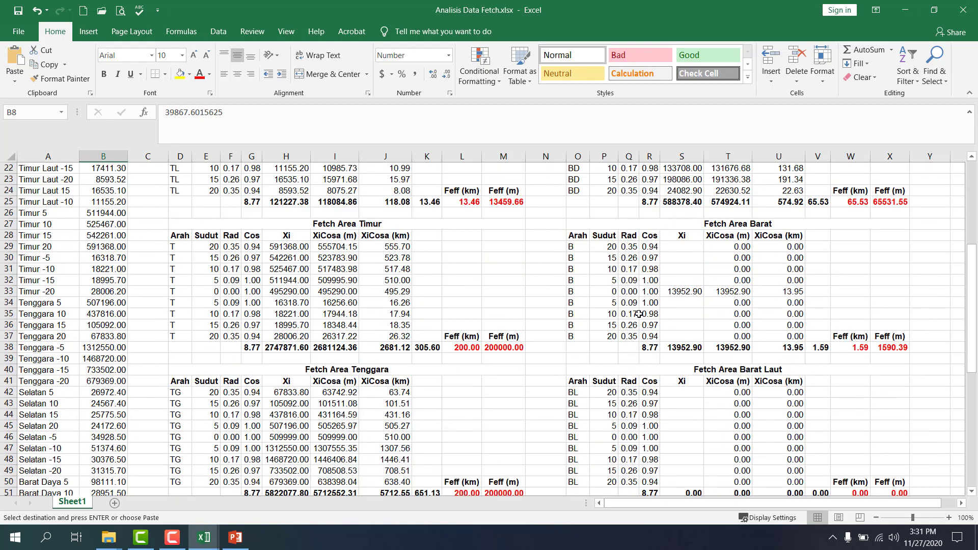
left_click(679, 307)
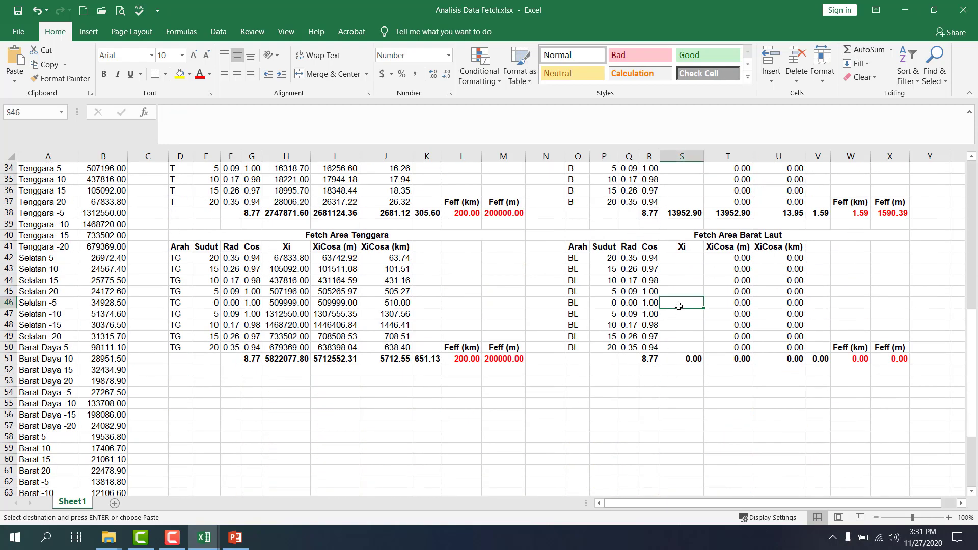
key("ctrl+v")
Step: Copy the Barat -5 to -20 lengths 13818.80, 12106.60, 18958.40 and 18955.30 from B62:B65 into Xi cells S34:S37
scroll(662, 316, "up", 6)
scroll(74, 378, "down", 8)
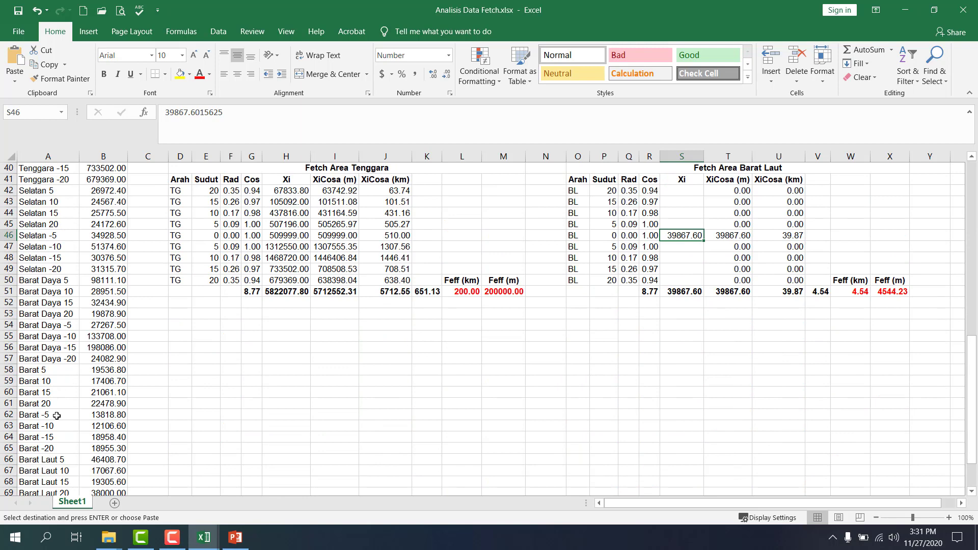
left_click(53, 417)
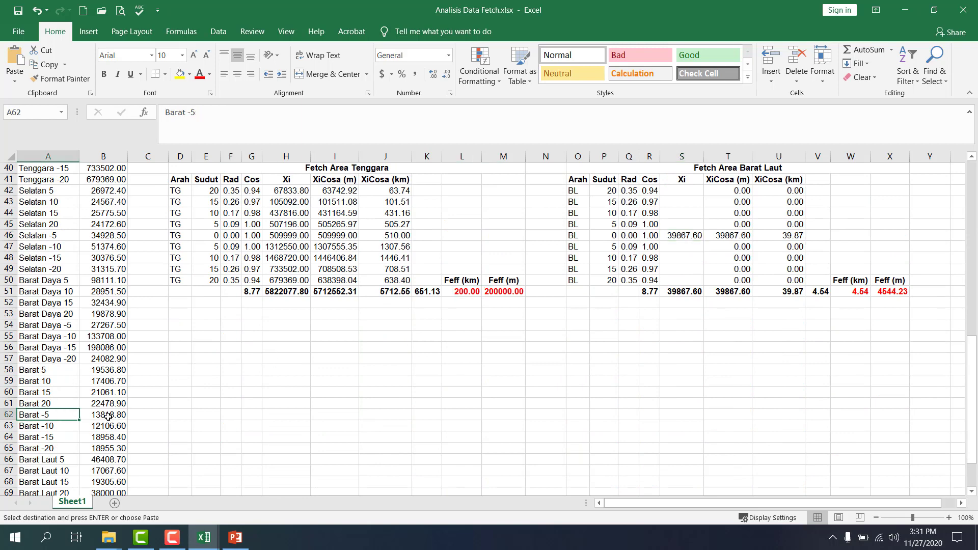
left_click_drag(109, 416, 95, 451)
key("ctrl+v")
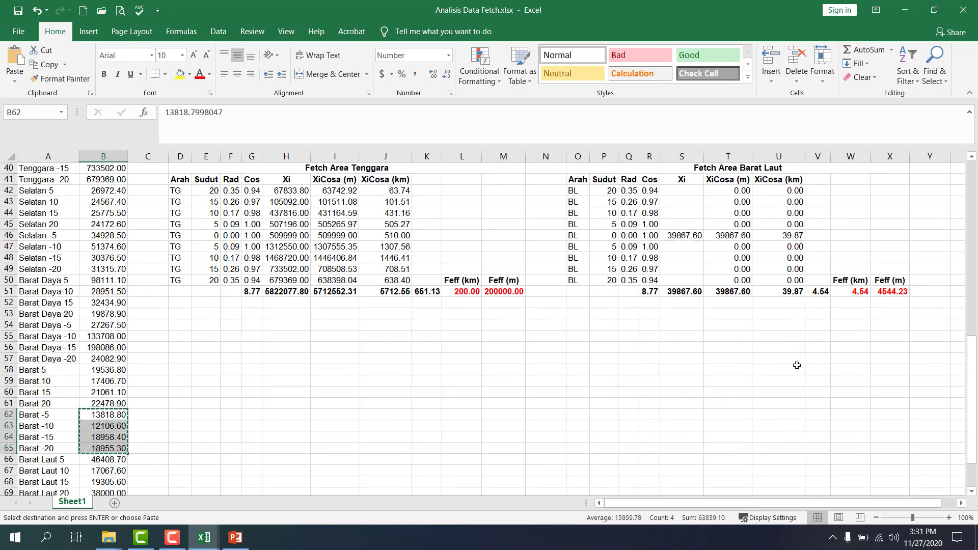
scroll(446, 413, "up", 9)
left_click(678, 395)
left_click(674, 405)
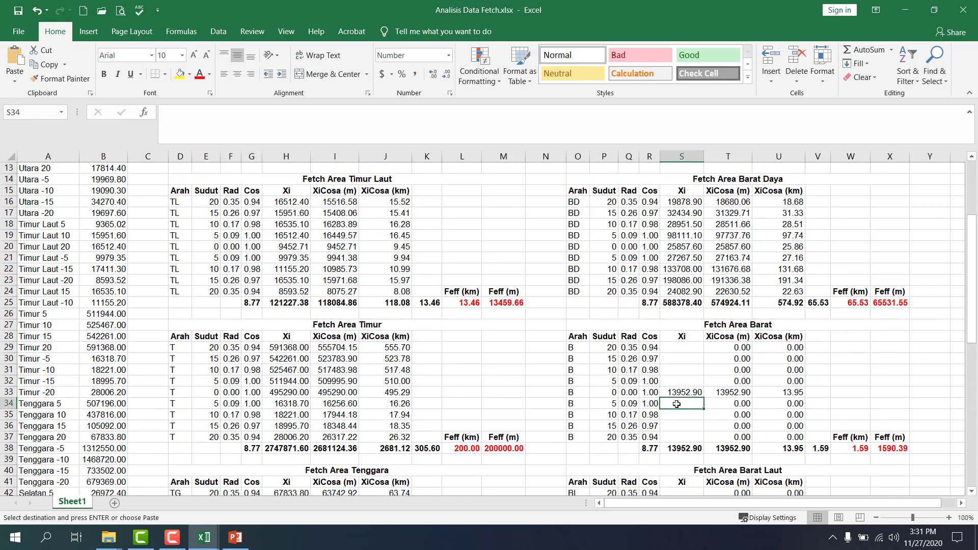
key("ctrl+v")
Step: Copy the Barat Laut -5 to -20 lengths 22199.00, 27686.40, 10656.40 and 16006.30 from B70:B73 into Xi cells S47:S50
scroll(190, 429, "down", 9)
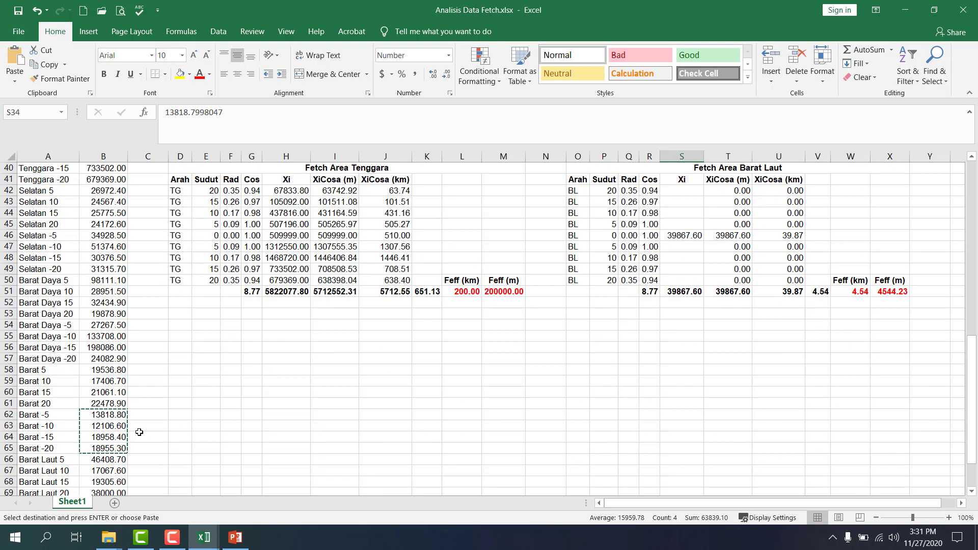
scroll(140, 430, "down", 2)
left_click_drag(108, 436, 112, 471)
key("ctrl+c")
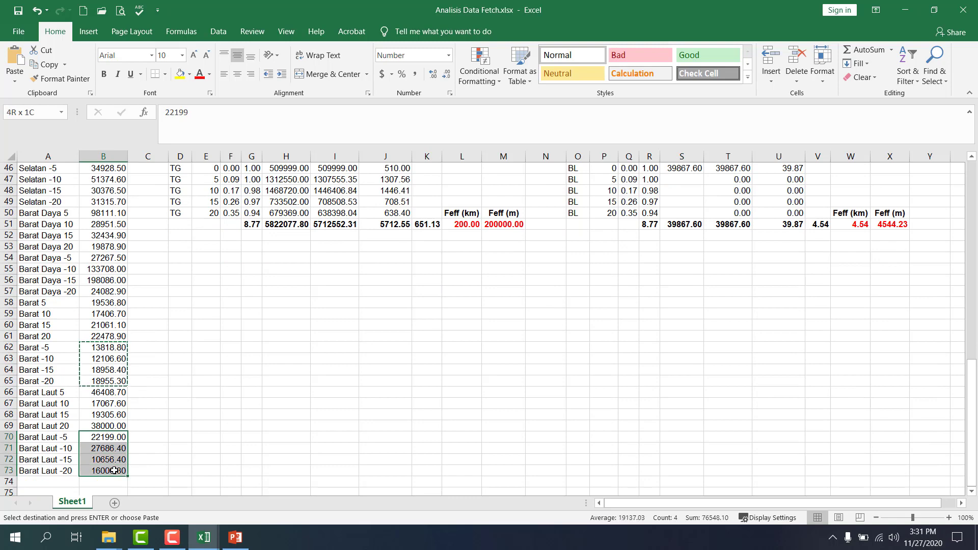
scroll(606, 382, "up", 3)
left_click(696, 283)
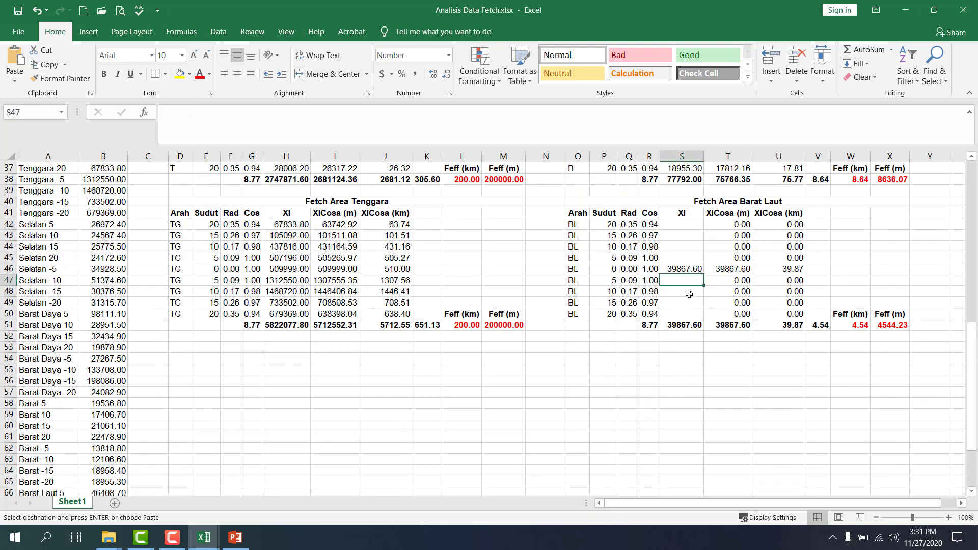
key("ctrl+v")
left_click(431, 413)
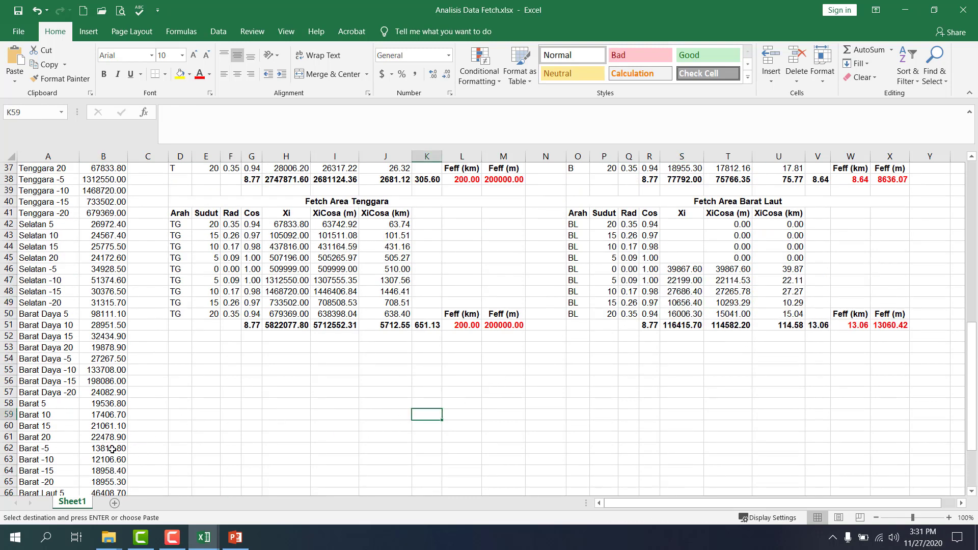
Step: Copy the Barat 5 to 20 lengths 19536.80, 17406.70, 21061.10 and 22478.90 from B58:B61 into helper cells W28:W31
left_click_drag(92, 405, 91, 440)
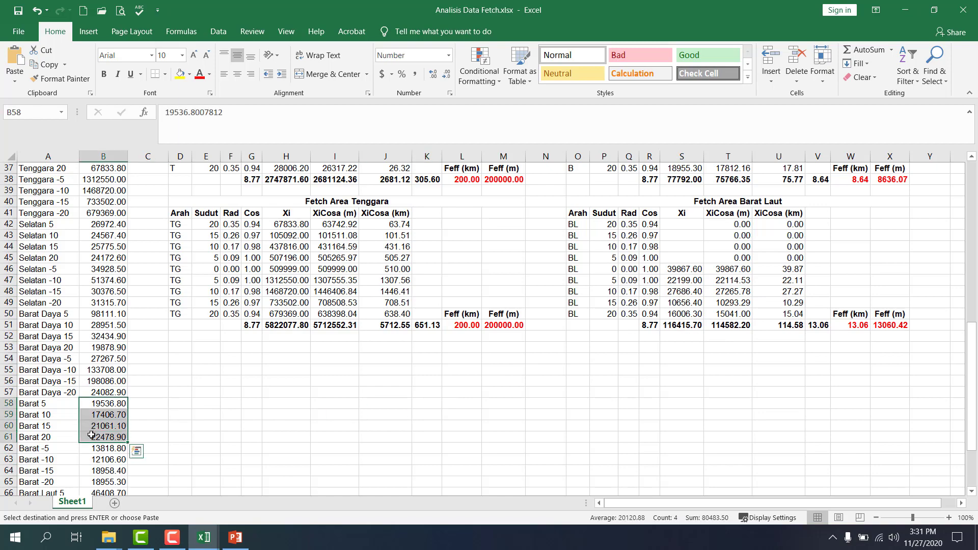
scroll(809, 258, "up", 10)
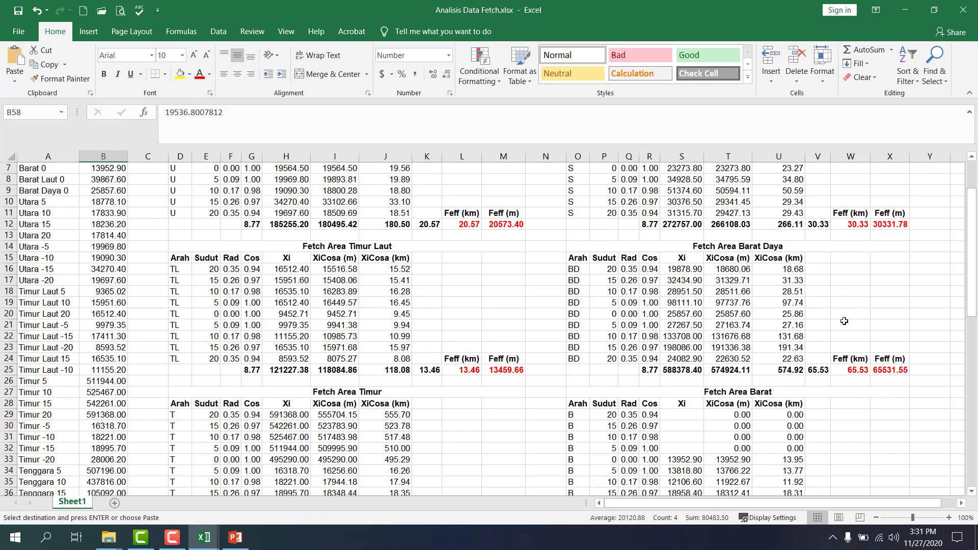
scroll(844, 320, "down", 3)
left_click(845, 306)
type("19536.80 17406.70 21061.10 22478.90")
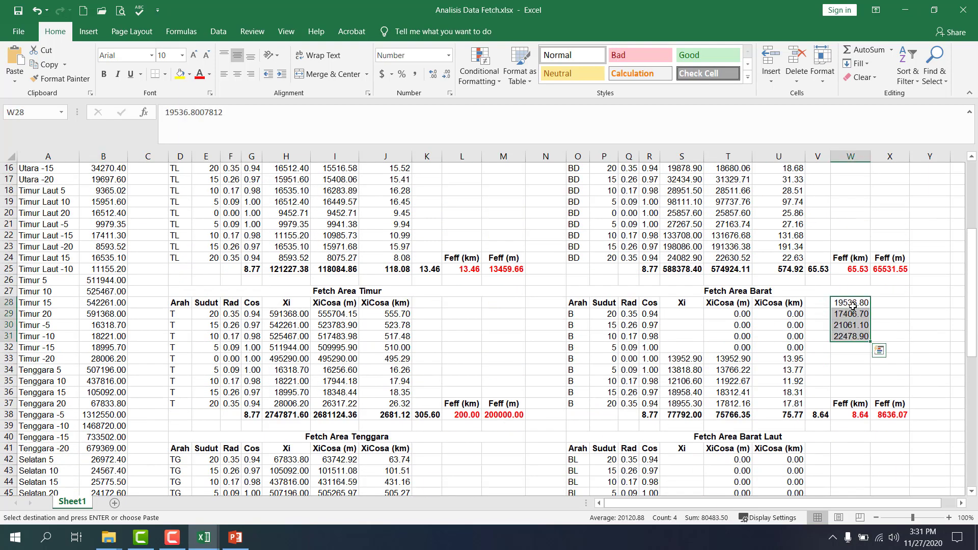
Step: Copy the Barat 5 and 10 lengths, 19536.80 and 17406.70, from helper cells W28 and W29 into Xi cells S32 and S31
left_click(846, 303)
key("ctrl+c")
left_click(676, 346)
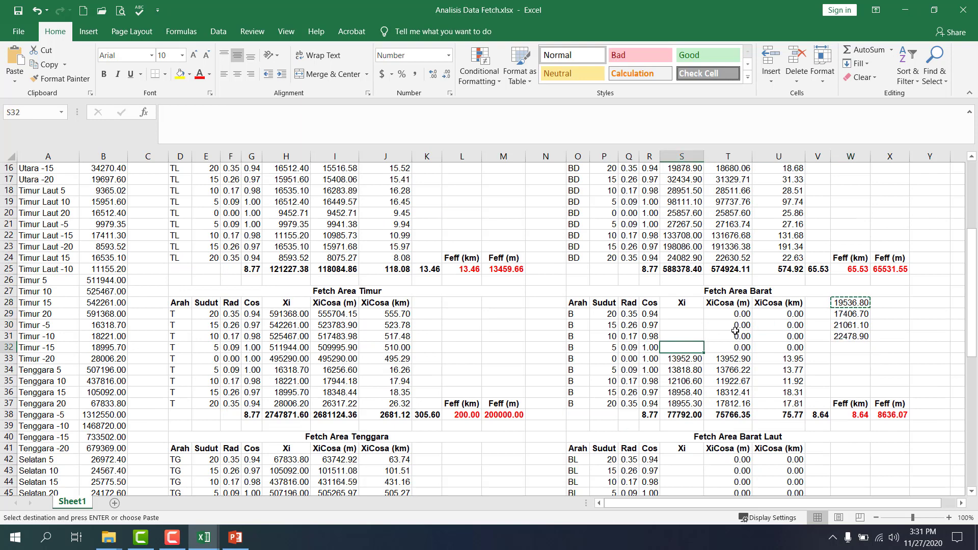
key("ctrl+v")
left_click(840, 314)
key("ctrl+c")
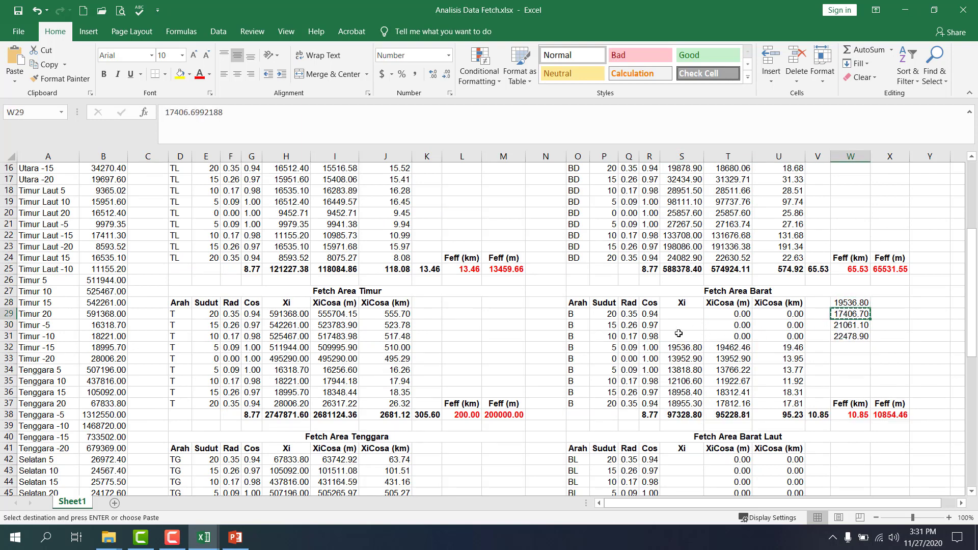
left_click(680, 334)
key("ctrl+v")
Step: Copy the Barat 15 and 20 lengths, 21061.10 and 22478.90, from W30 and W31 into Xi cells S30 and S29, and clear helper cells W28:W31
left_click(834, 326)
key("ctrl+c")
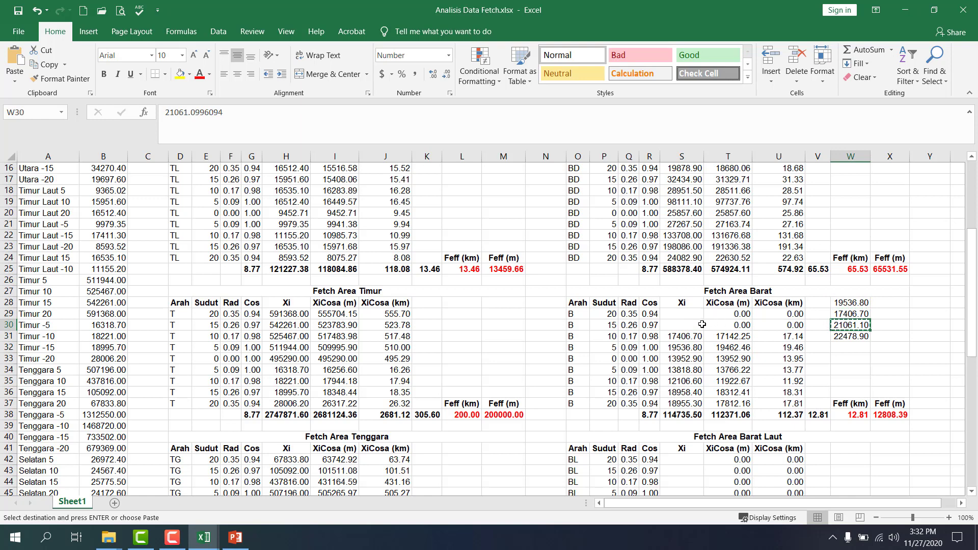
left_click(692, 326)
key("ctrl+v")
left_click(836, 337)
key("ctrl+c")
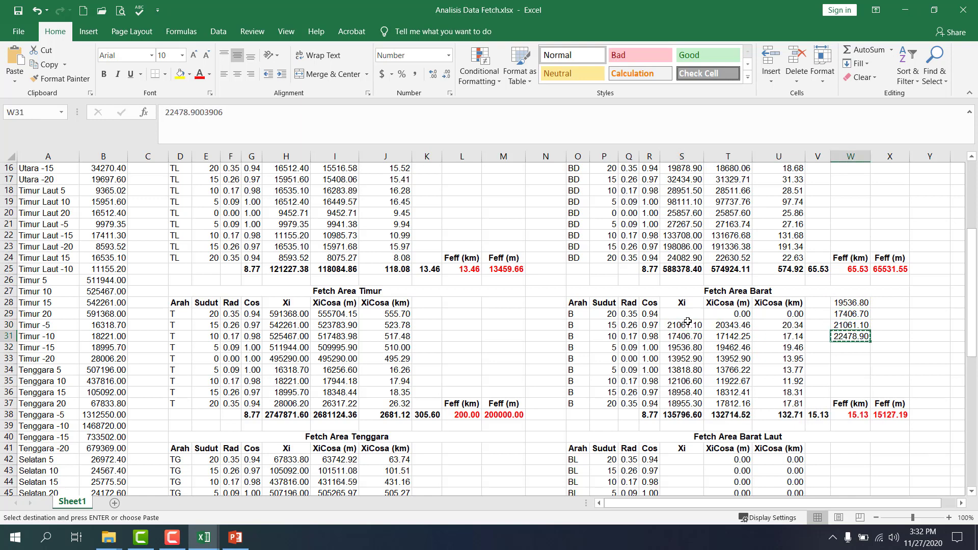
left_click(687, 319)
key("ctrl+v")
left_click_drag(836, 303, 850, 336)
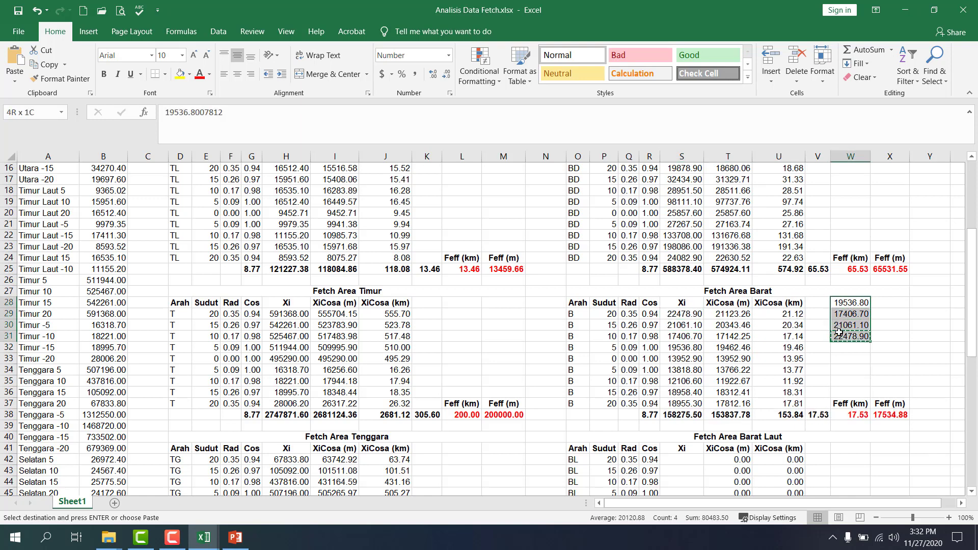
key("Delete")
Step: Copy the Barat Laut 5 to 20 lengths 46408.70, 17067.60, 19305.60 and 38000.00 from B66:B69 into helper cells W42:W45
scroll(806, 340, "down", 9)
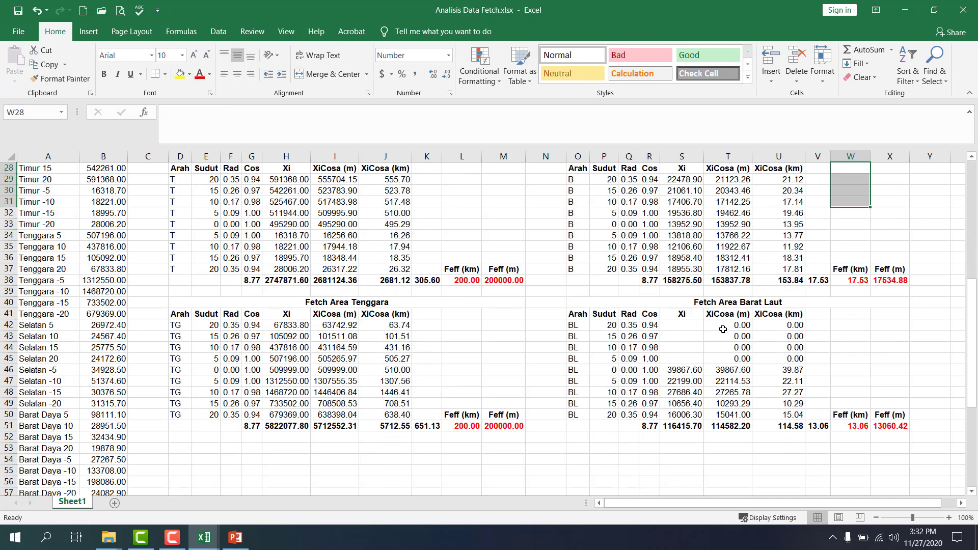
left_click_drag(94, 429, 100, 459)
key("ctrl+c")
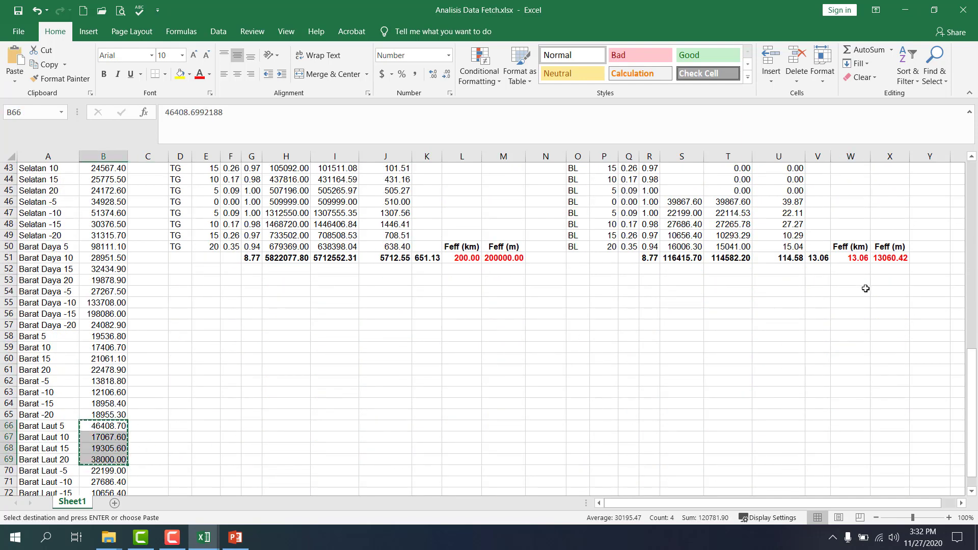
scroll(832, 294, "up", 4)
left_click(846, 292)
key("ctrl+v")
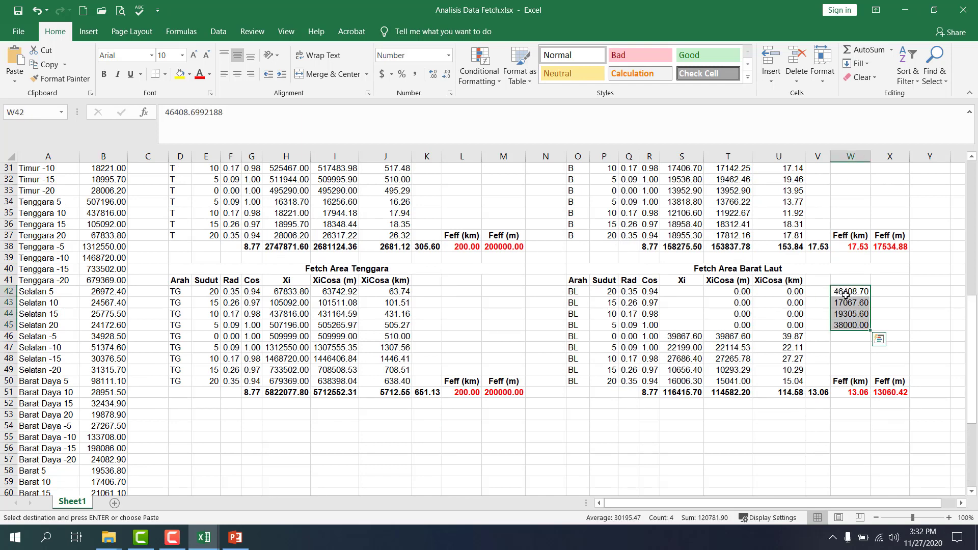
Step: Copy the Barat Laut 5 and 10 lengths, 46408.70 and 17067.60, from helper cells W42 and W43 into Xi cells S45 and S44
key("ctrl+c")
left_click(683, 327)
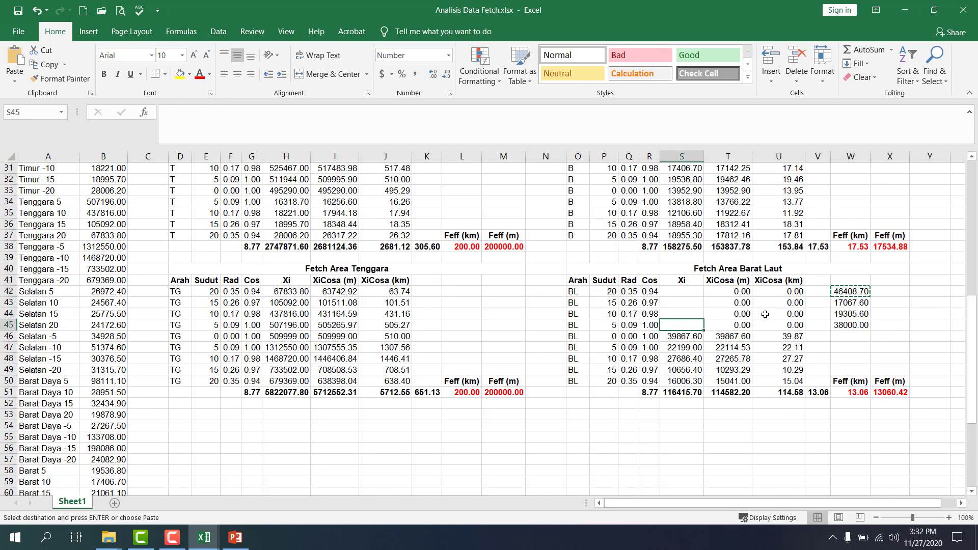
key("ctrl+v")
left_click(861, 305)
key("ctrl+c")
left_click(696, 314)
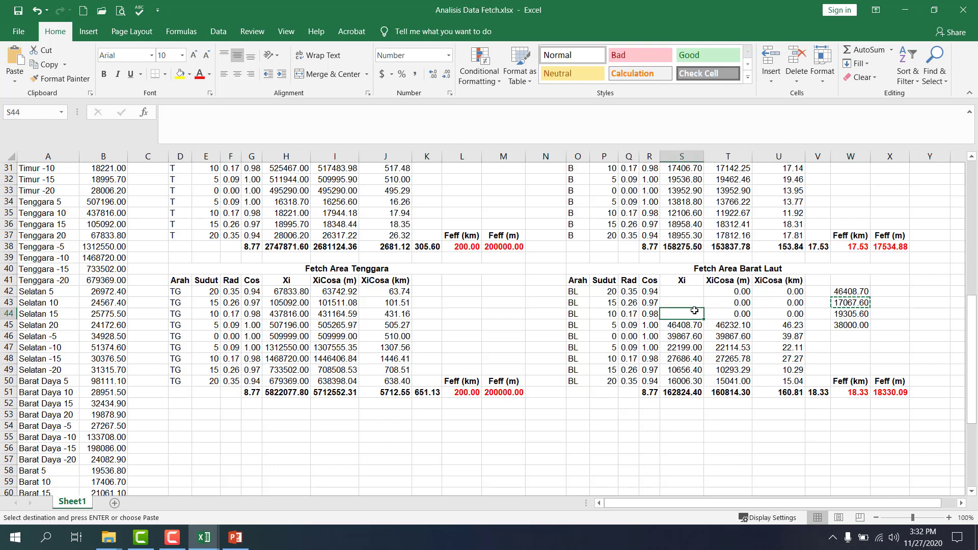
key("ctrl+v")
Step: Copy the Barat Laut 15 and 20 lengths, 19305.60 and 38000.00, from W44 and W45 into Xi cells S43 and S42, and clear helper cells W42:W45
left_click(853, 314)
key("ctrl+c")
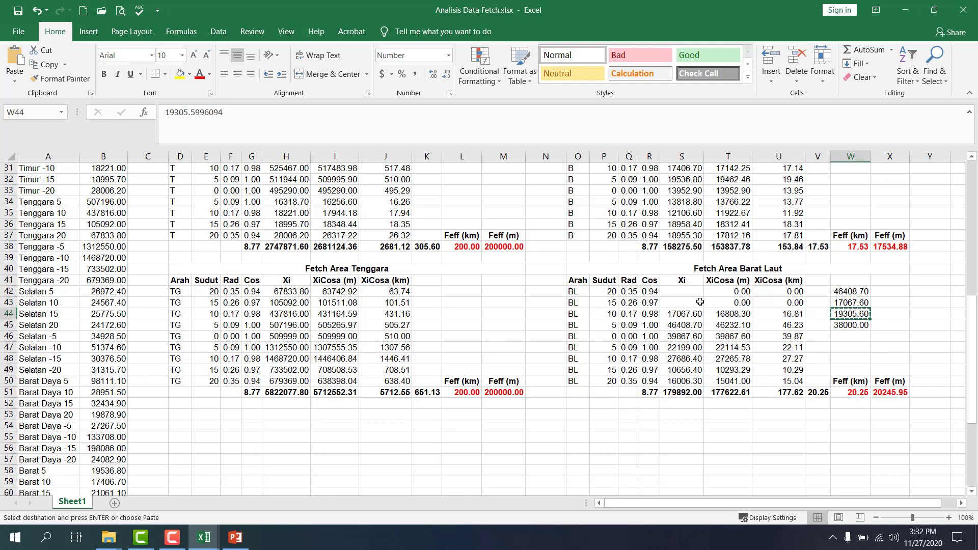
left_click(700, 302)
key("ctrl+v")
left_click(847, 325)
key("ctrl+c")
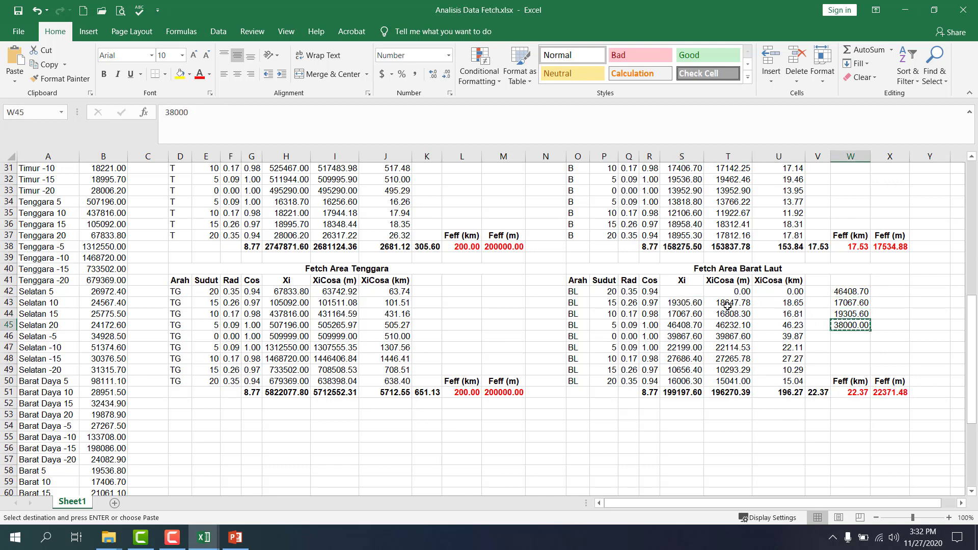
left_click(694, 289)
key("ctrl+v")
left_click_drag(851, 291, 848, 324)
key("Delete")
scroll(754, 306, "up", 10)
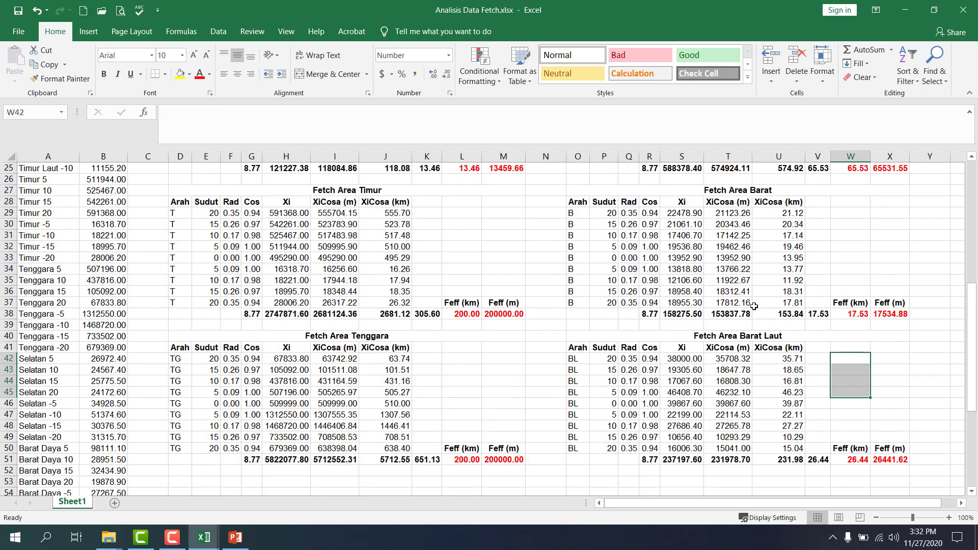
left_click(10, 152)
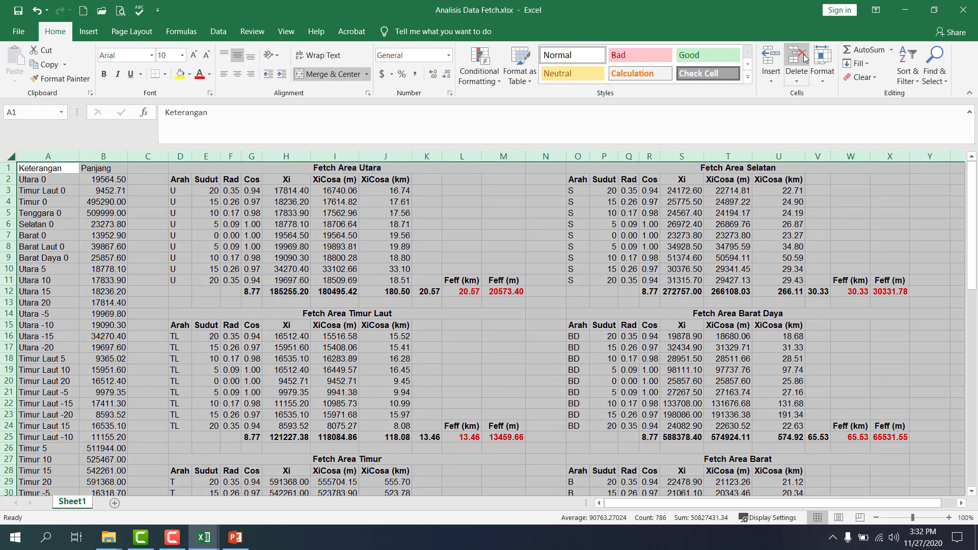
left_click(822, 66)
key("Escape")
left_click(545, 270)
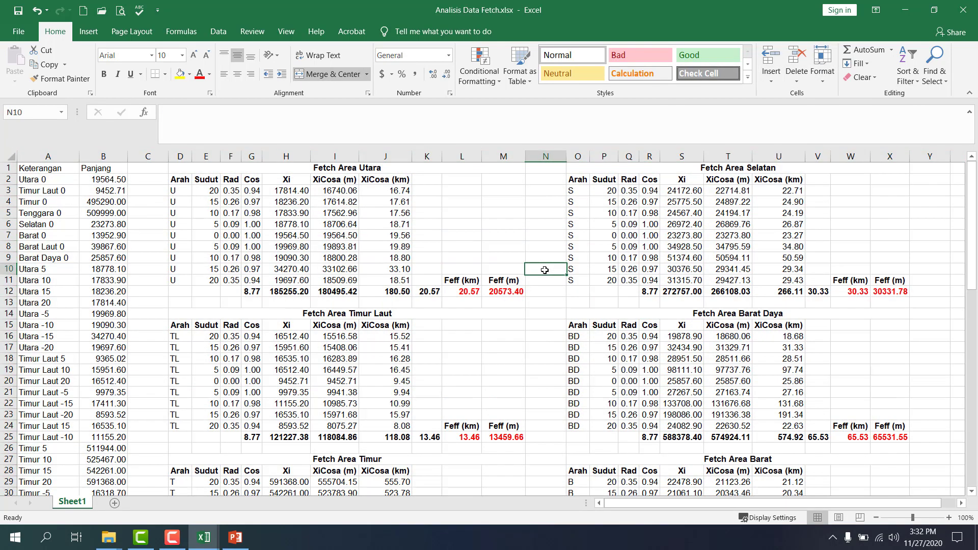
Step: Examine the effective fetch formulas in the Feff (km) cells, including L12, L25, L38 and W12, and review all eight fetch area tables
scroll(544, 270, "down", 2)
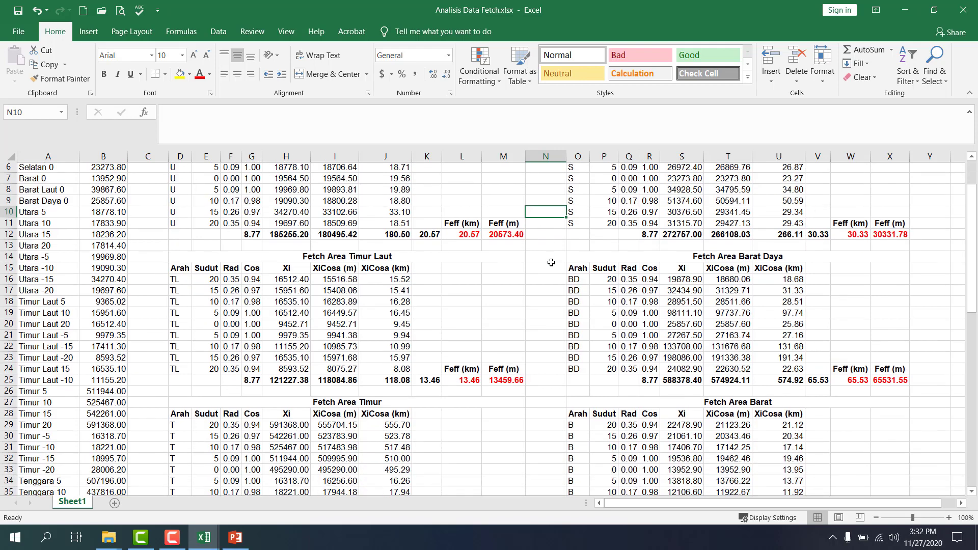
left_click(469, 223)
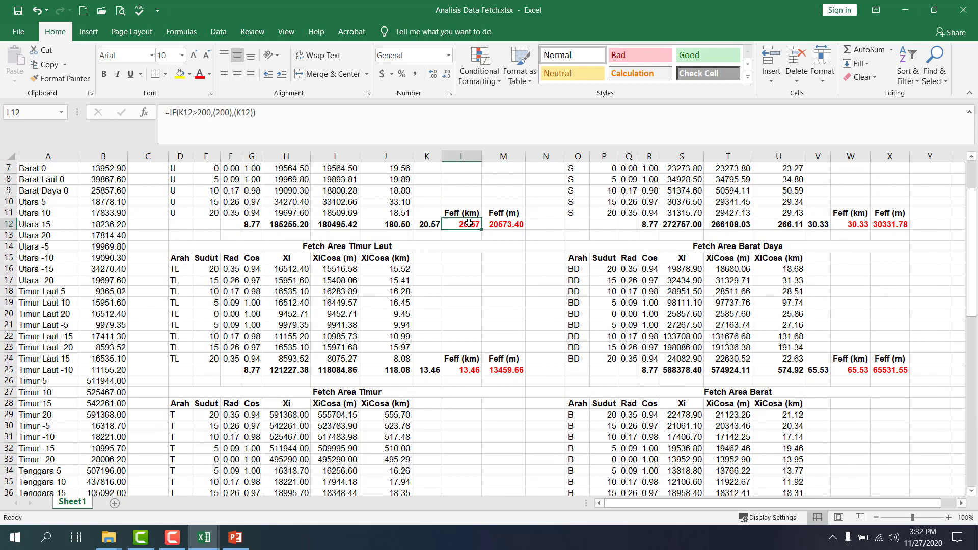
left_click(464, 370)
scroll(479, 358, "down", 6)
left_click(466, 314)
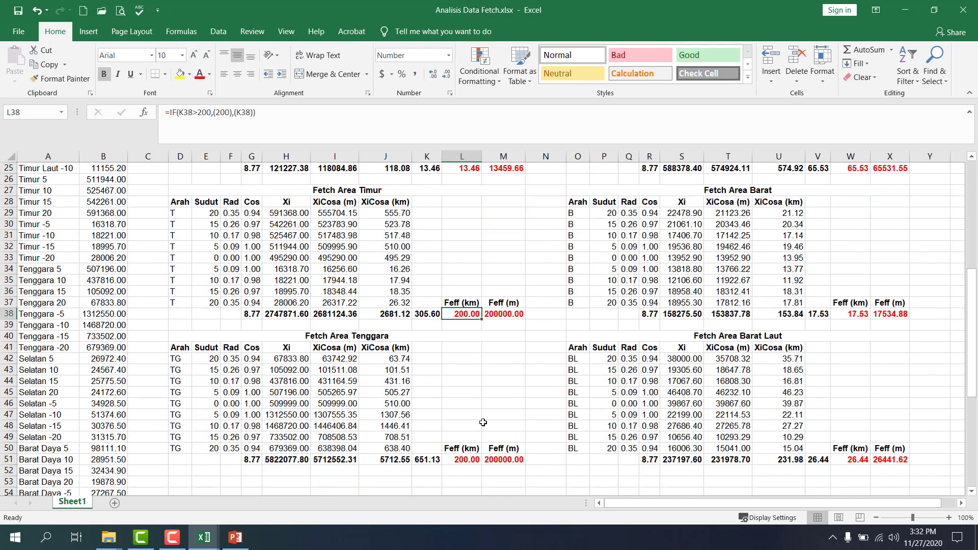
left_click(868, 427)
scroll(866, 421, "up", 8)
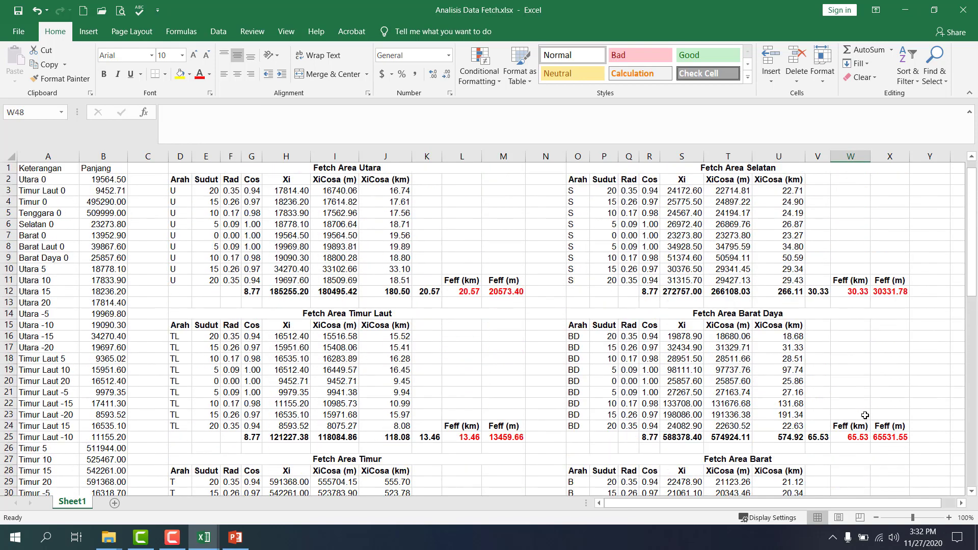
mouse_move(849, 281)
left_mouse_down()
mouse_move(854, 404)
mouse_move(851, 294)
left_mouse_up()
left_click(851, 294)
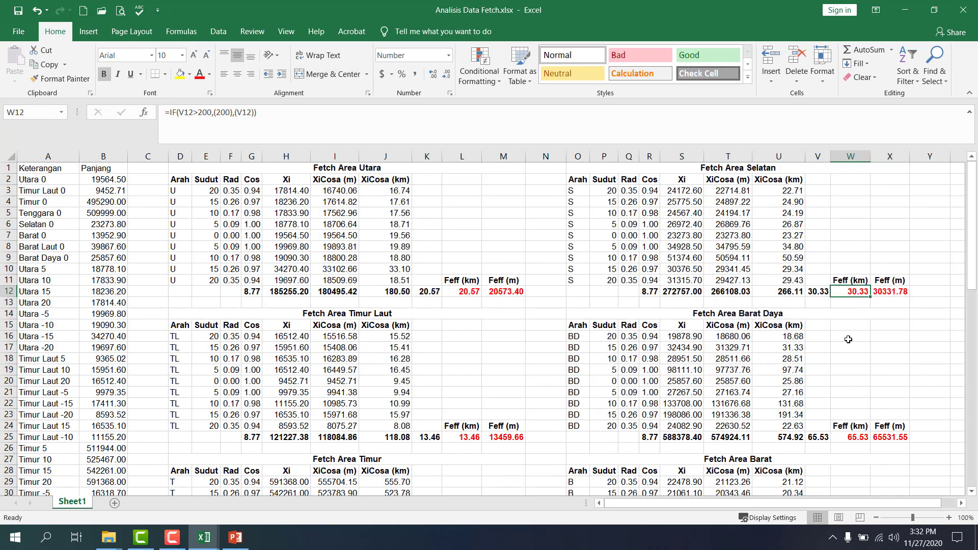
scroll(848, 345, "down", 9)
scroll(849, 344, "up", 9)
Step: Examine the Utara table's XiCosa, Cos and Rad formulas and its Sudut angle entries
left_click(331, 201)
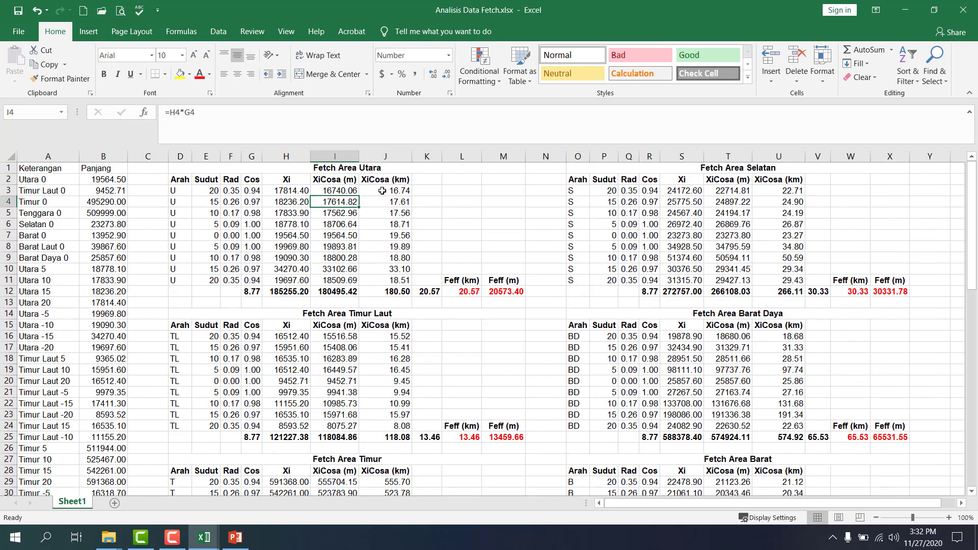
left_click(383, 191)
left_click(245, 191)
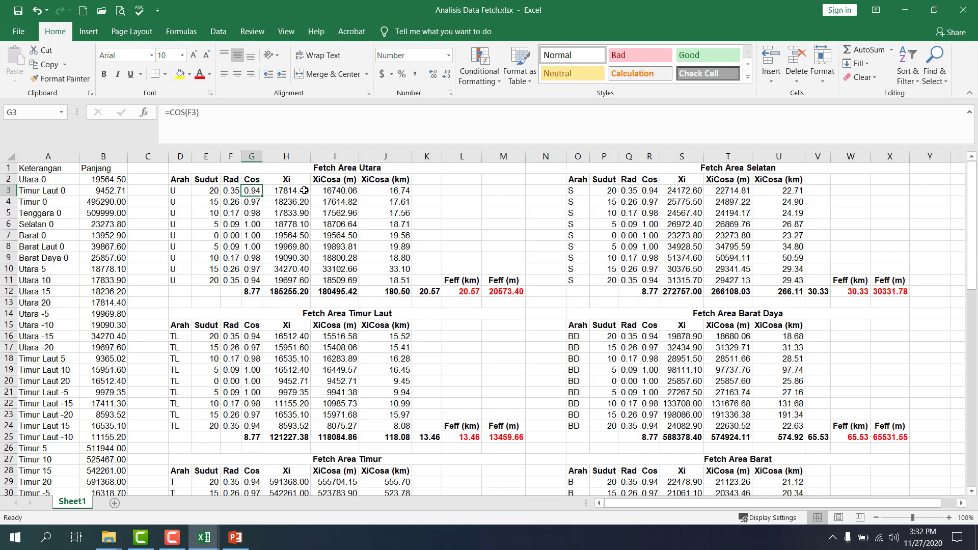
left_click(228, 190)
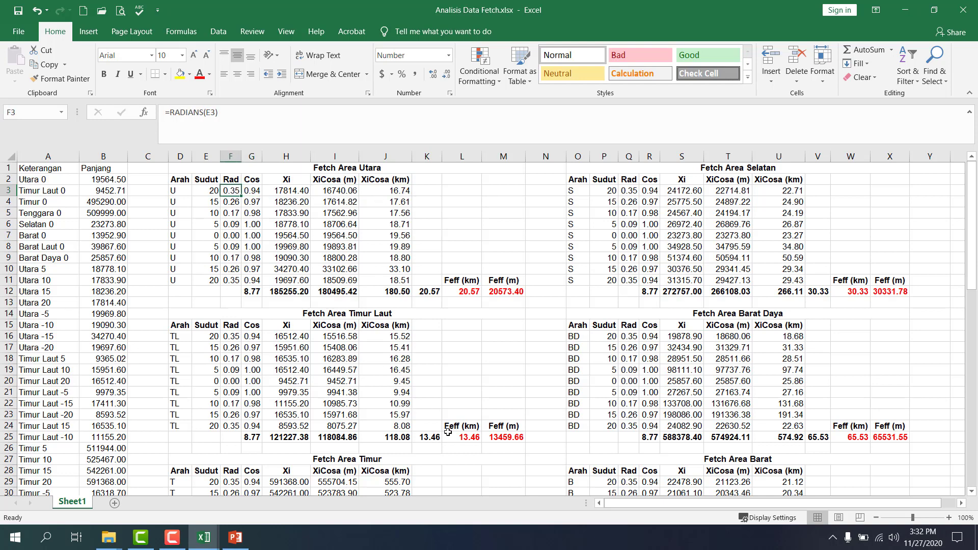
left_click(210, 232)
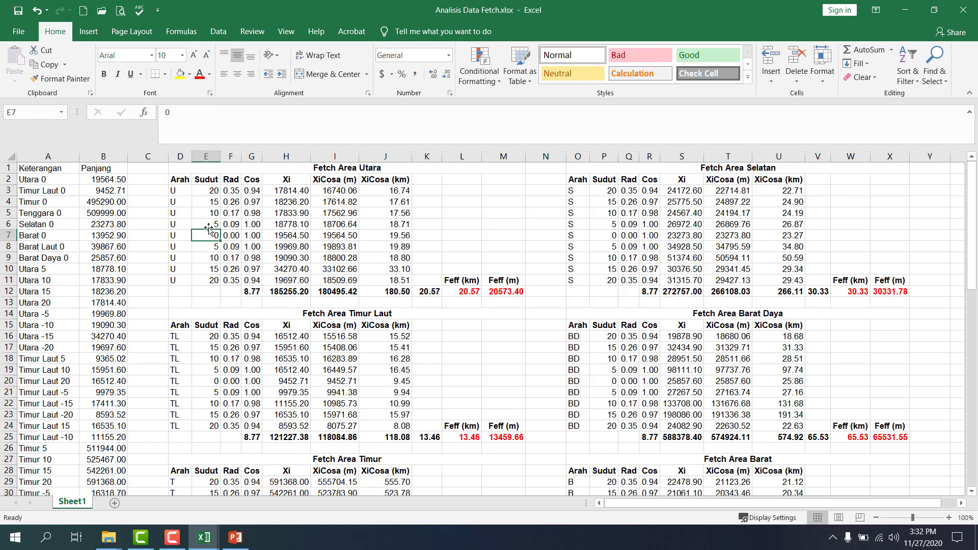
left_click(206, 256)
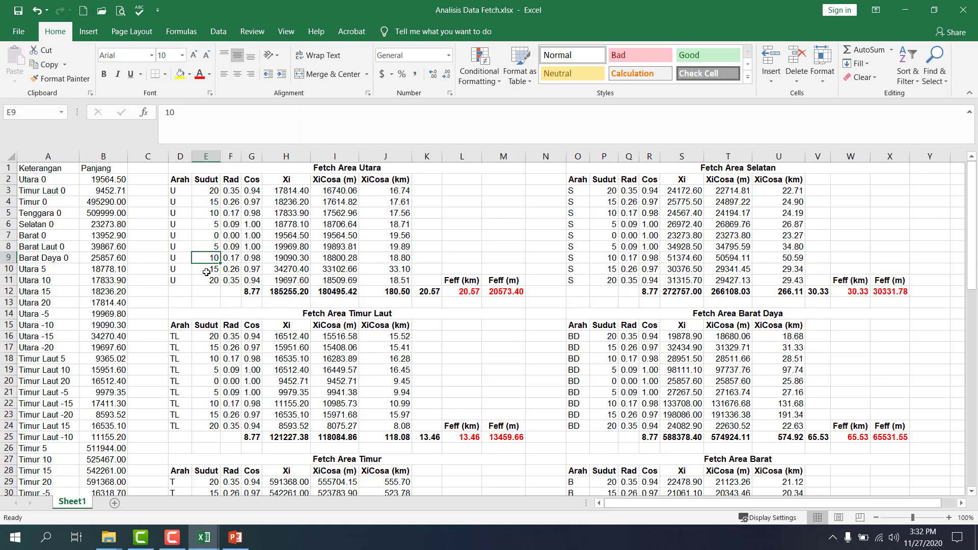
left_click_drag(207, 273, 212, 281)
left_click(271, 258)
left_click_drag(259, 191, 250, 280)
left_click(214, 260)
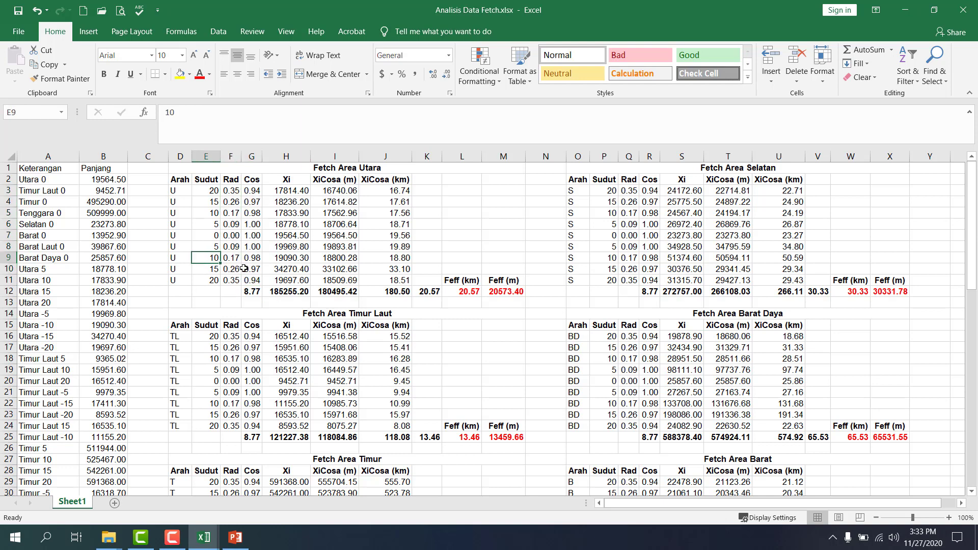